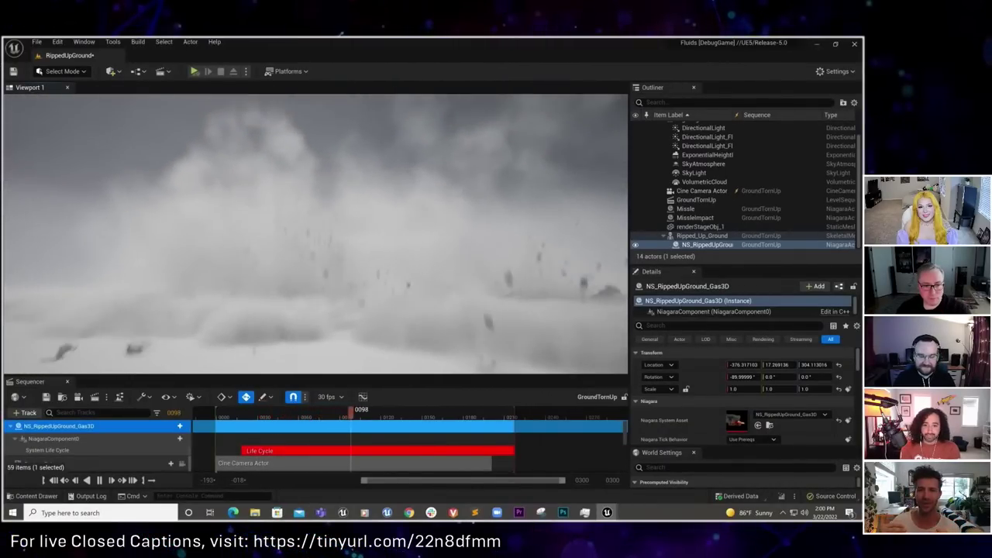
Step: Rewind the GroundTornUp sequence and play it full-screen through the cine camera
{"action": "left_click", "coordinate": [289, 411]}
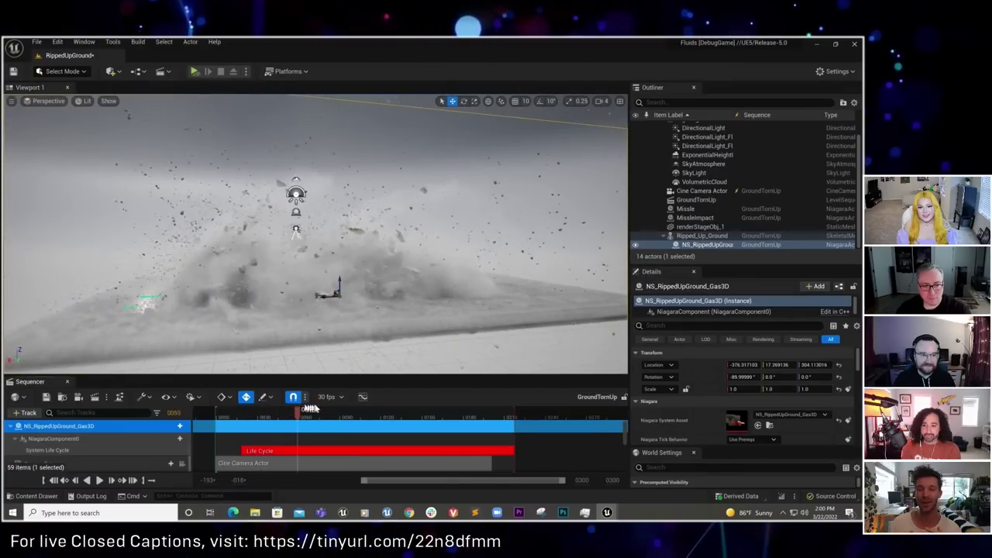
{"action": "key", "text": "space"}
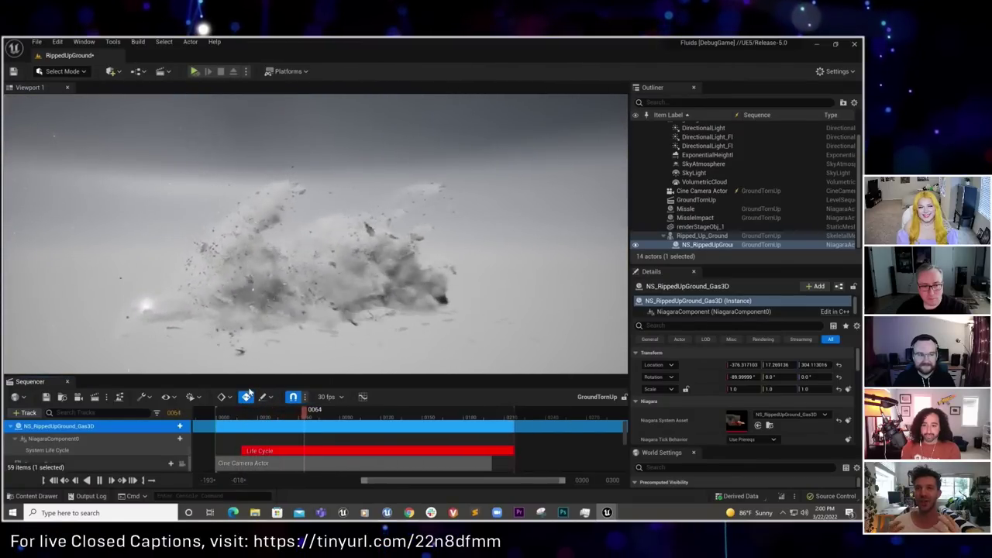
{"action": "key", "text": "F11"}
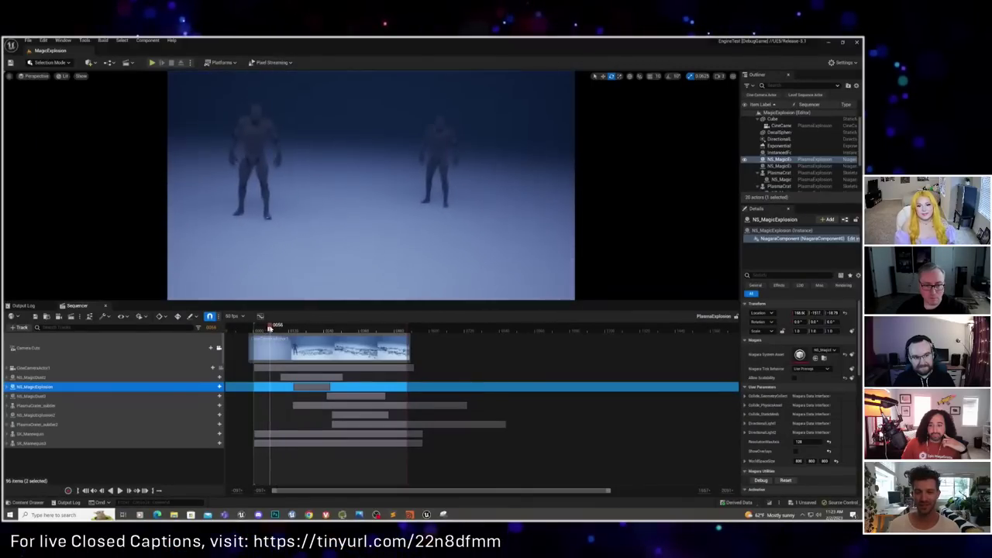
Step: Rewind and play the PlasmaExplosion sequence, then leave the cine camera for the free view
{"action": "left_click_drag", "start_coordinate": [270, 329], "coordinate": [264, 329]}
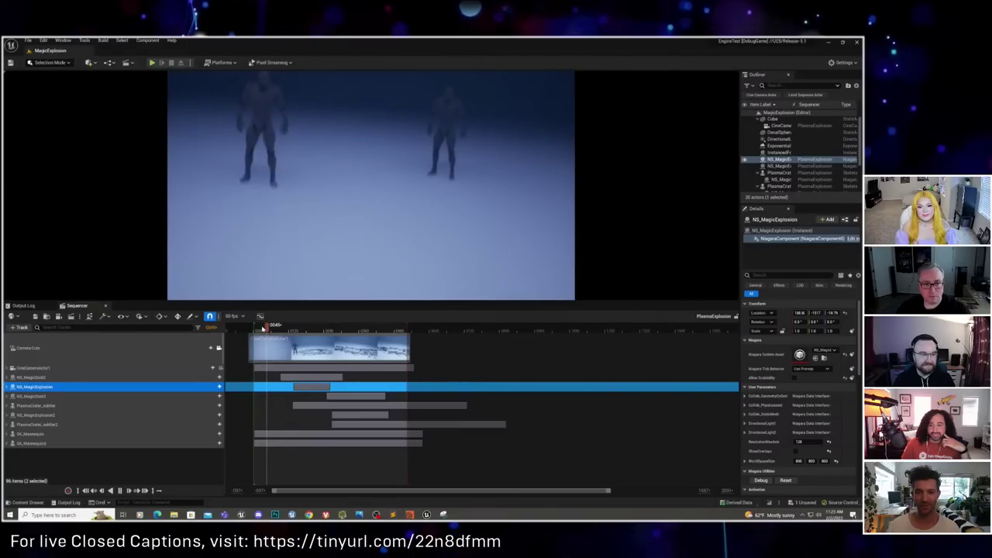
{"action": "key", "text": "space"}
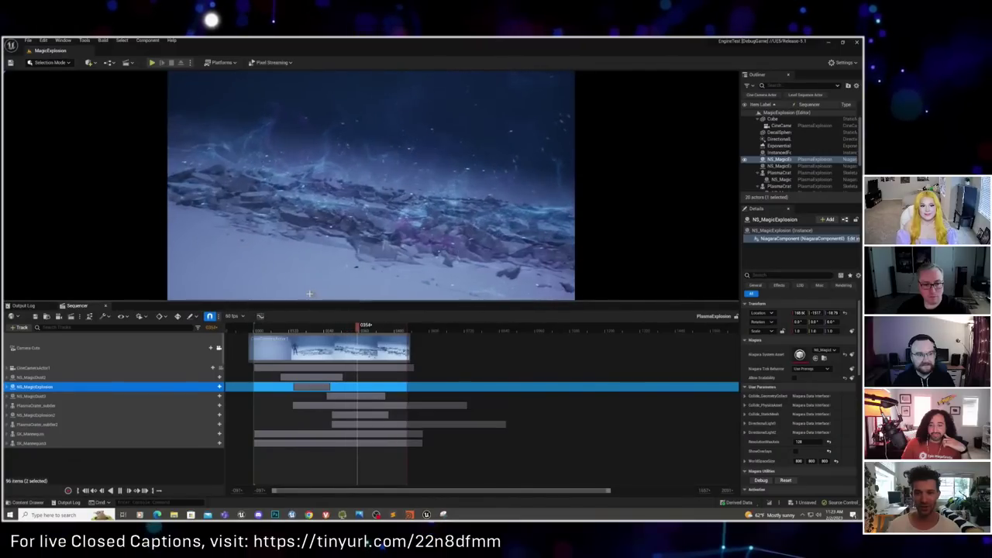
{"action": "left_click", "coordinate": [261, 316]}
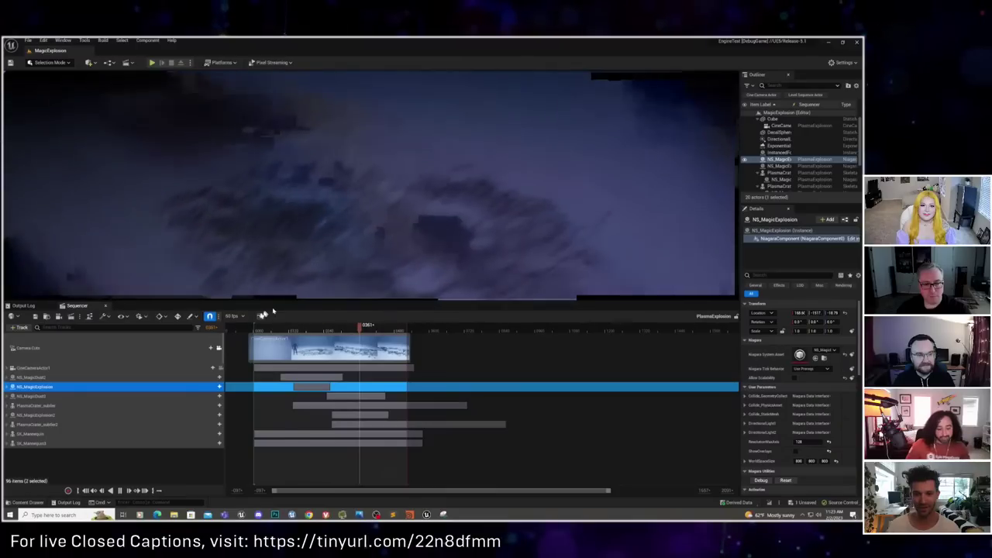
{"action": "left_click", "coordinate": [284, 328]}
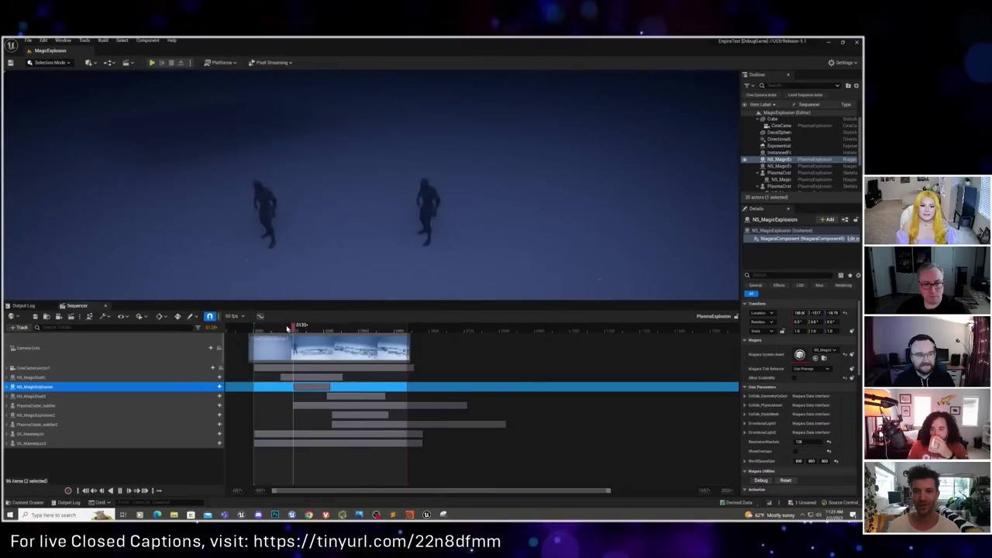
Step: Fly and orbit the viewport through the explosion while replaying it from an earlier frame
{"action": "right_click_drag", "start_coordinate": [313, 294], "coordinate": [312, 295]}
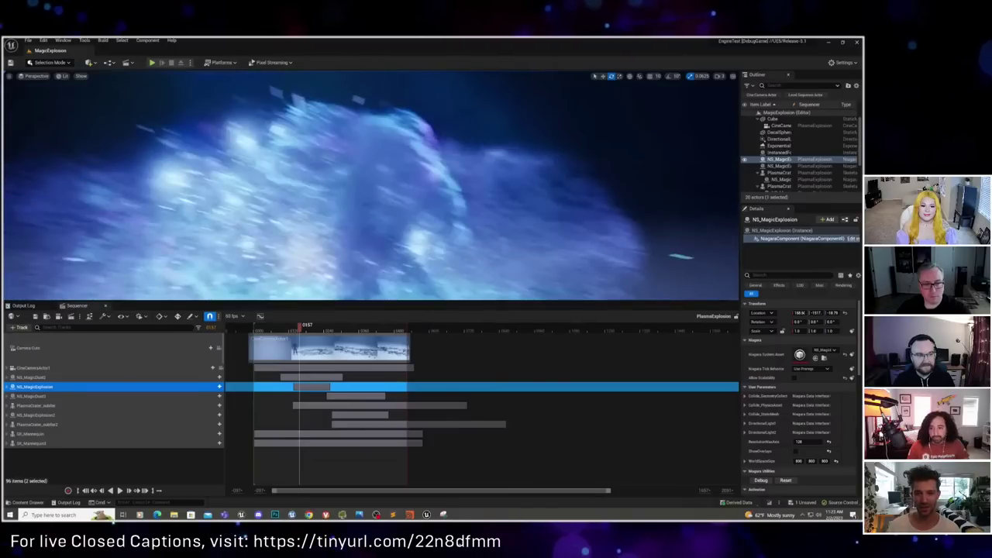
{"action": "right_click_drag", "start_coordinate": [312, 295], "coordinate": [312, 295]}
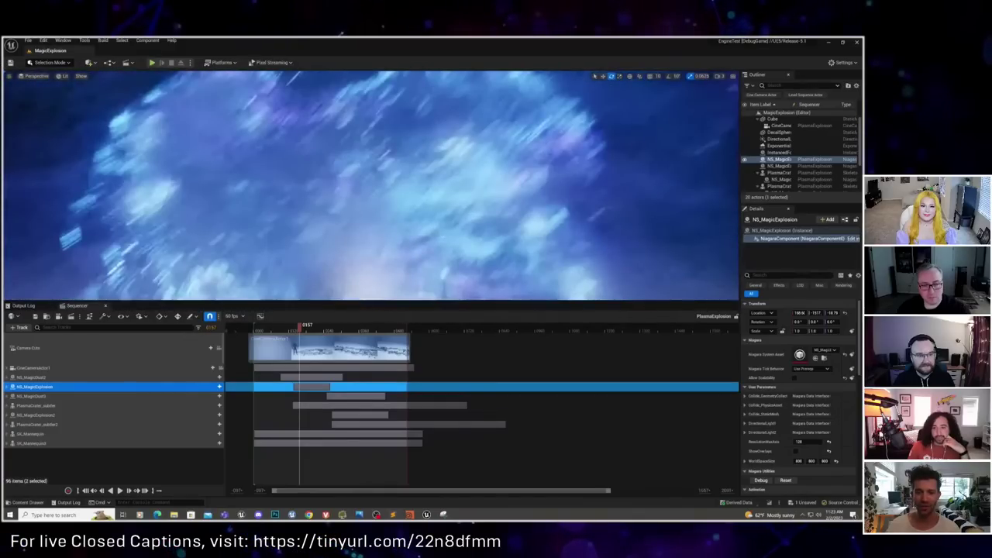
{"action": "right_click_drag", "start_coordinate": [312, 295], "coordinate": [313, 294]}
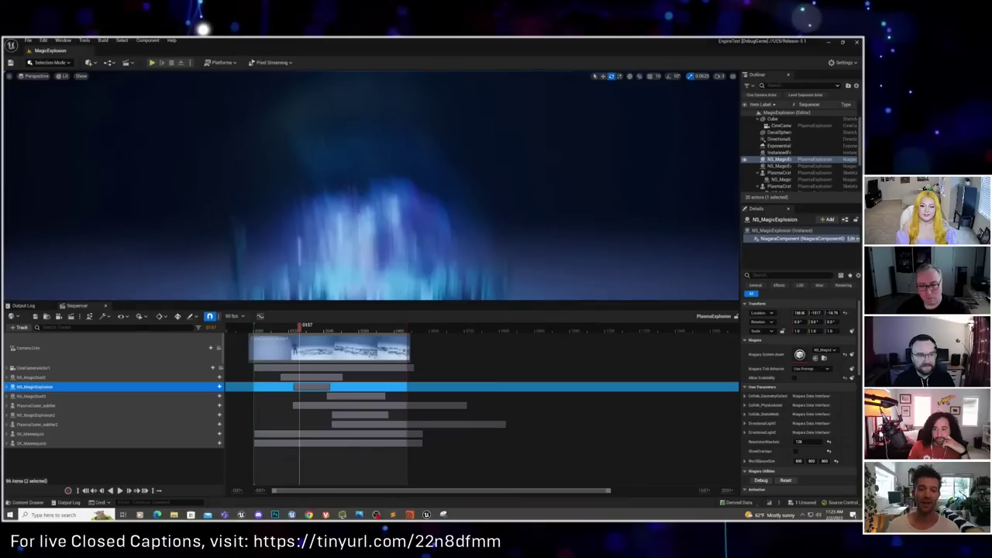
{"action": "key", "text": "space"}
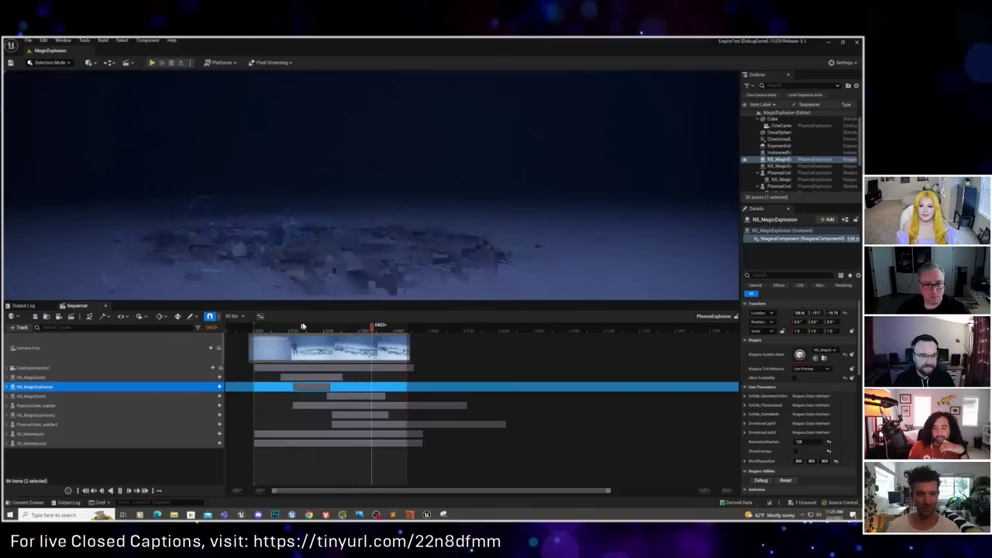
{"action": "left_click", "coordinate": [293, 327]}
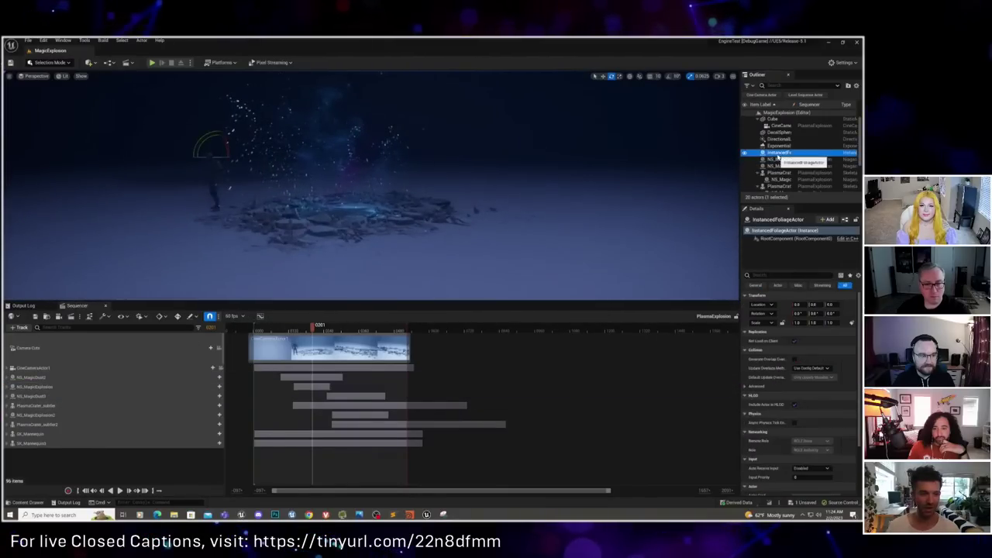
Step: Select the explosion actors in the Outliner, ending on the PlasmaExplosion1 sequence actor
{"action": "left_click", "coordinate": [780, 124]}
{"action": "left_click", "coordinate": [779, 159]}
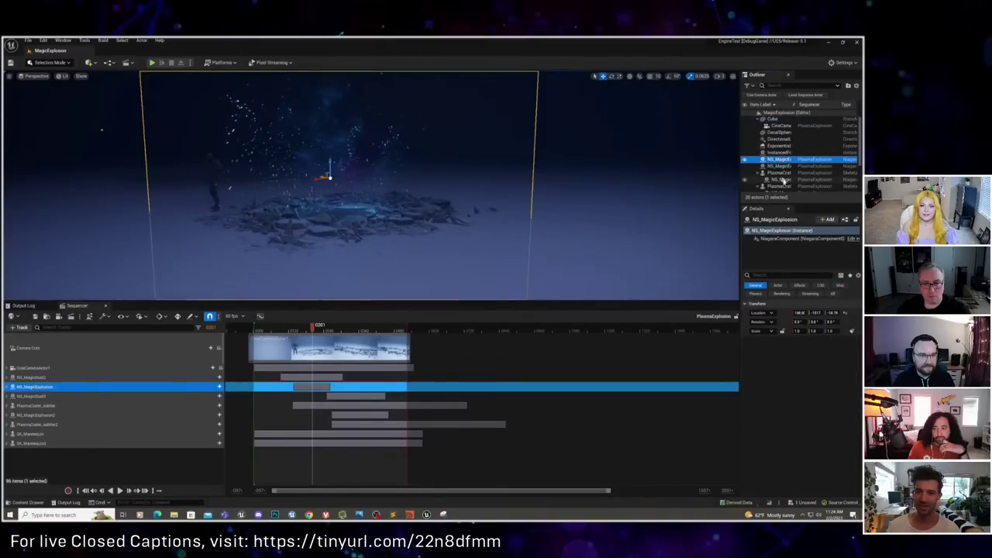
{"action": "left_click", "coordinate": [778, 167]}
{"action": "scroll", "coordinate": [778, 166], "scroll_direction": "down", "scroll_amount": 2}
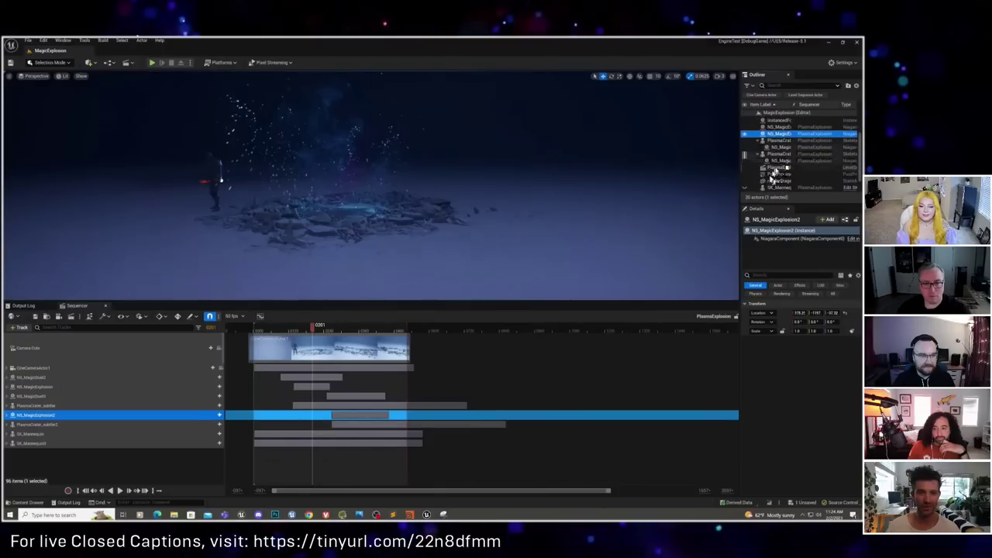
{"action": "left_click", "coordinate": [775, 168]}
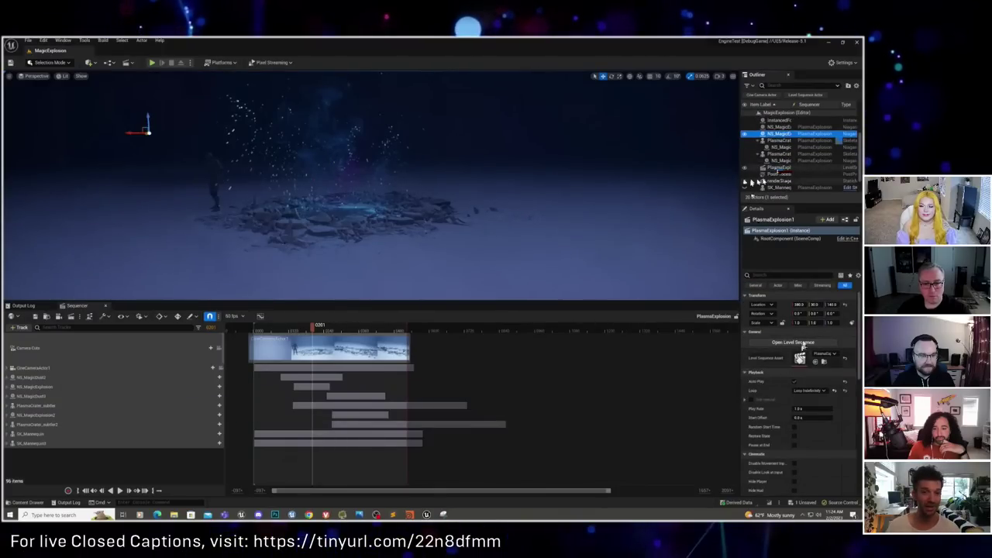
Step: Rewind Sequencer and inspect the NS_MagicDust2, NS_MagicDust3 and SK_Mannequin3 tracks and keys
{"action": "left_click_drag", "start_coordinate": [285, 326], "coordinate": [273, 325]}
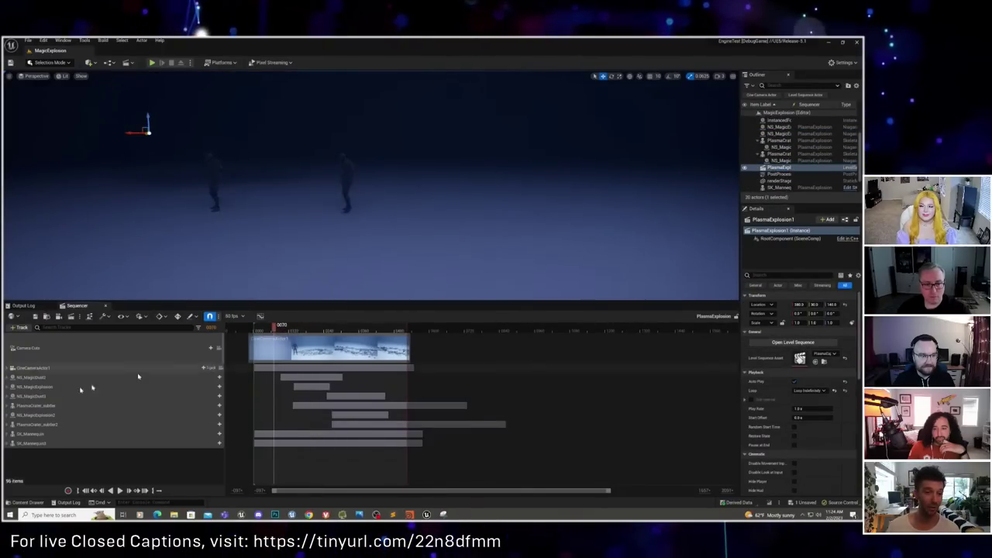
{"action": "left_click", "coordinate": [32, 377]}
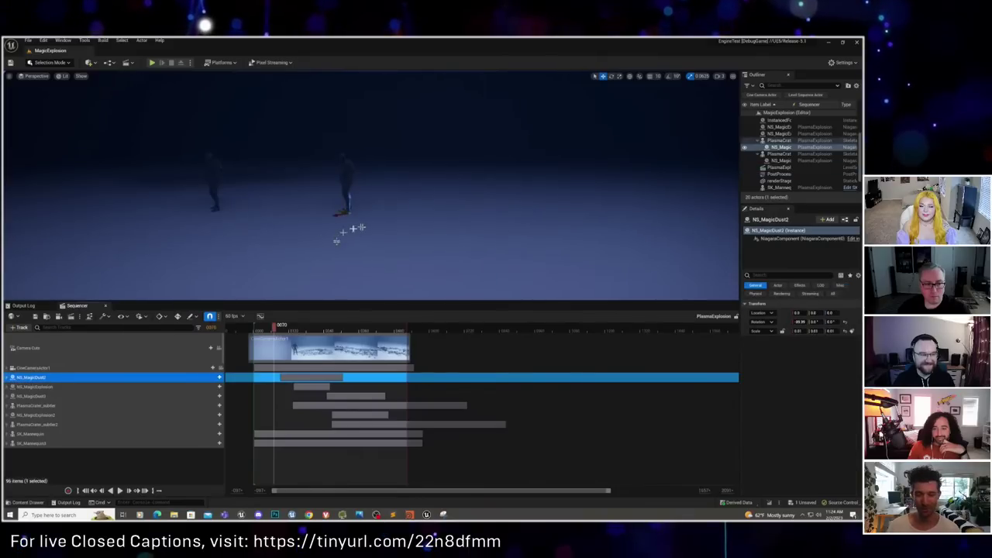
{"action": "left_click", "coordinate": [49, 398]}
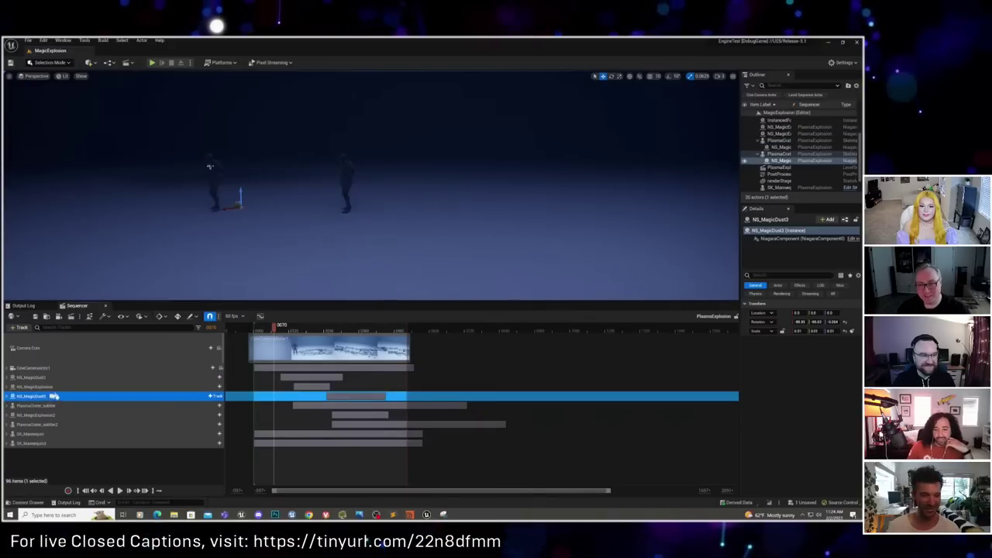
{"action": "left_click", "coordinate": [35, 443]}
{"action": "left_click", "coordinate": [8, 443]}
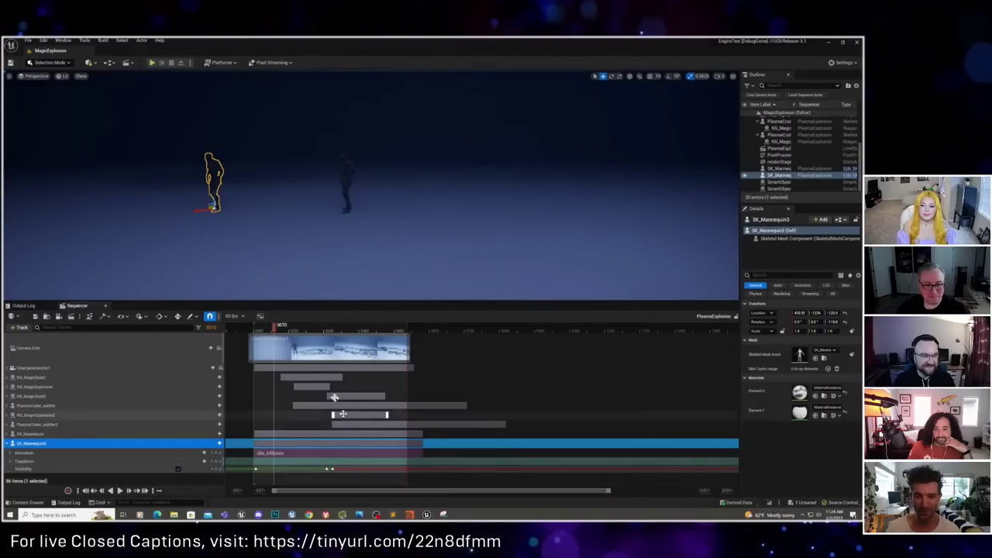
{"action": "left_click", "coordinate": [330, 329]}
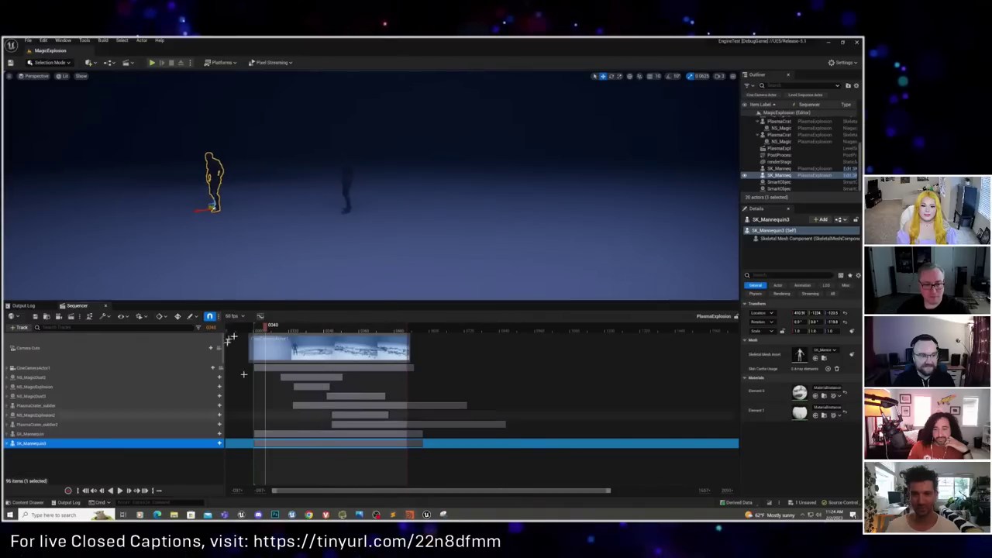
Step: Show NiagaraComponent details for NS_MagicDust3, then NS_MagicDust2 while the sequence plays
{"action": "left_click", "coordinate": [783, 142]}
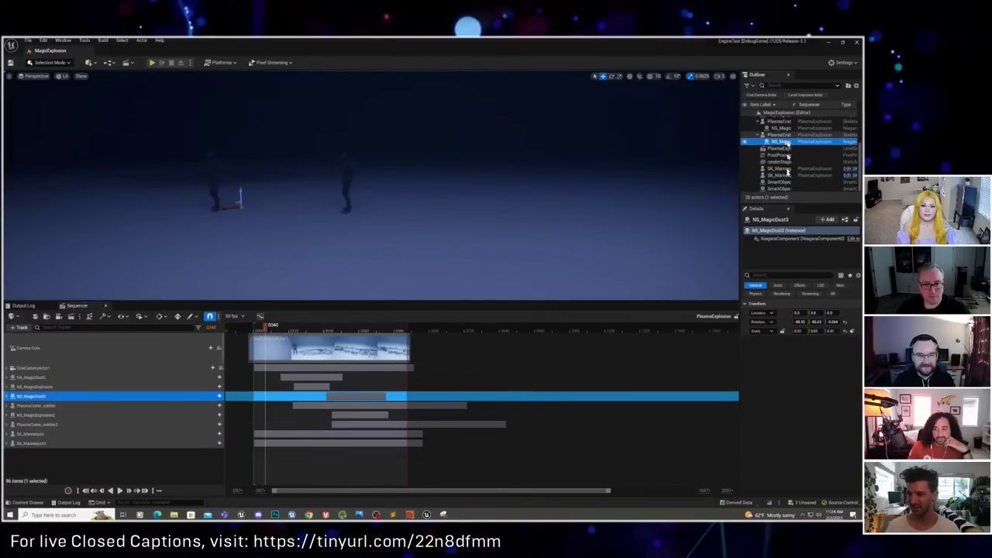
{"action": "left_click", "coordinate": [791, 240]}
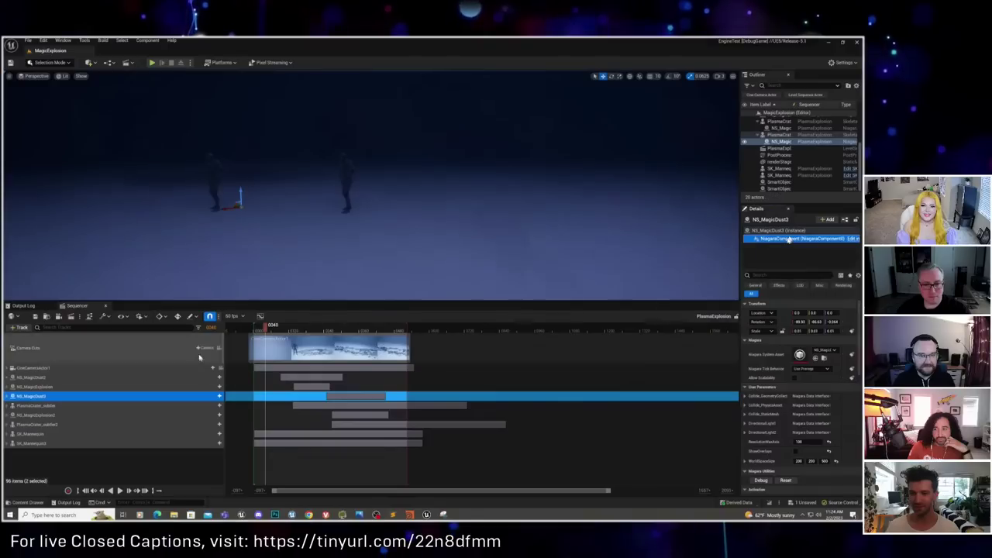
{"action": "left_click", "coordinate": [273, 326]}
{"action": "left_click", "coordinate": [779, 128]}
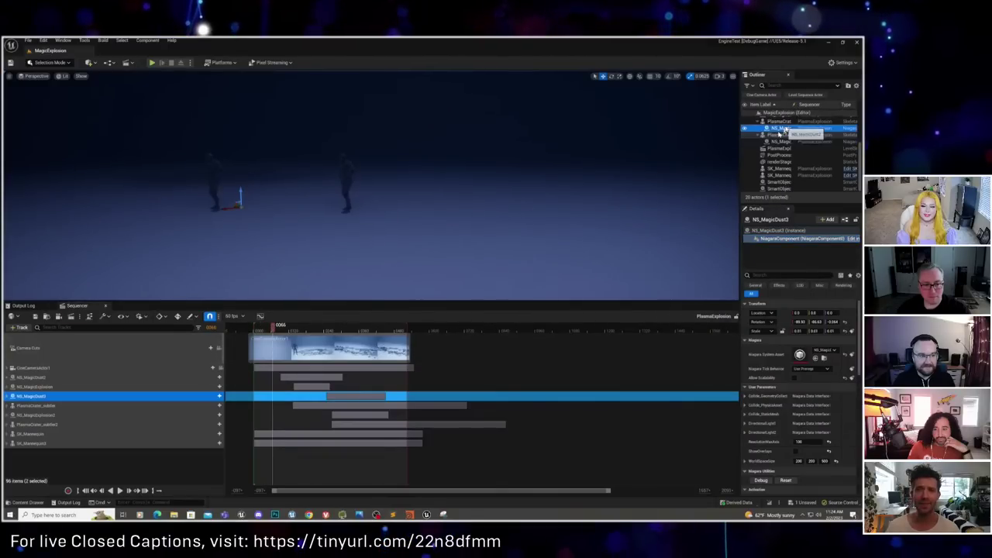
{"action": "key", "text": "space"}
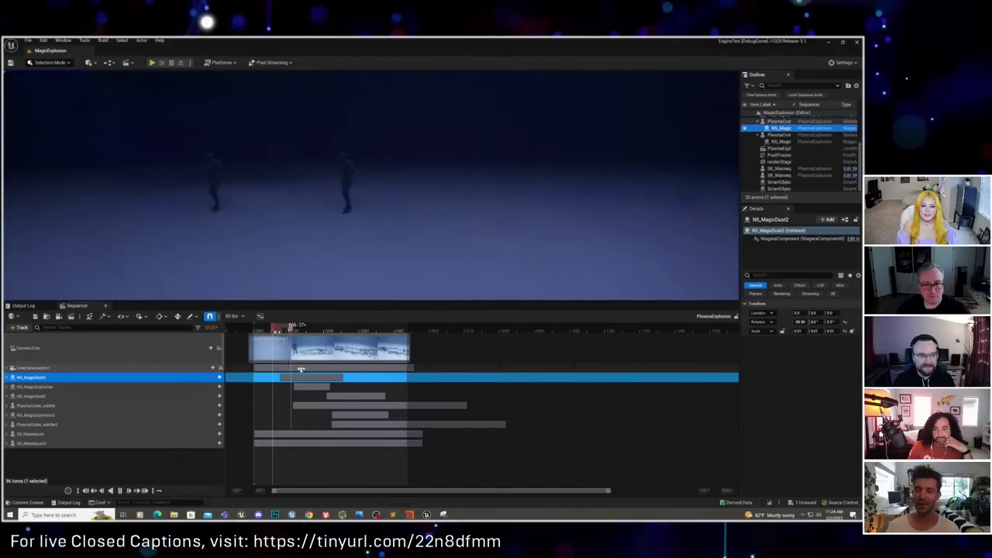
{"action": "left_click", "coordinate": [791, 240]}
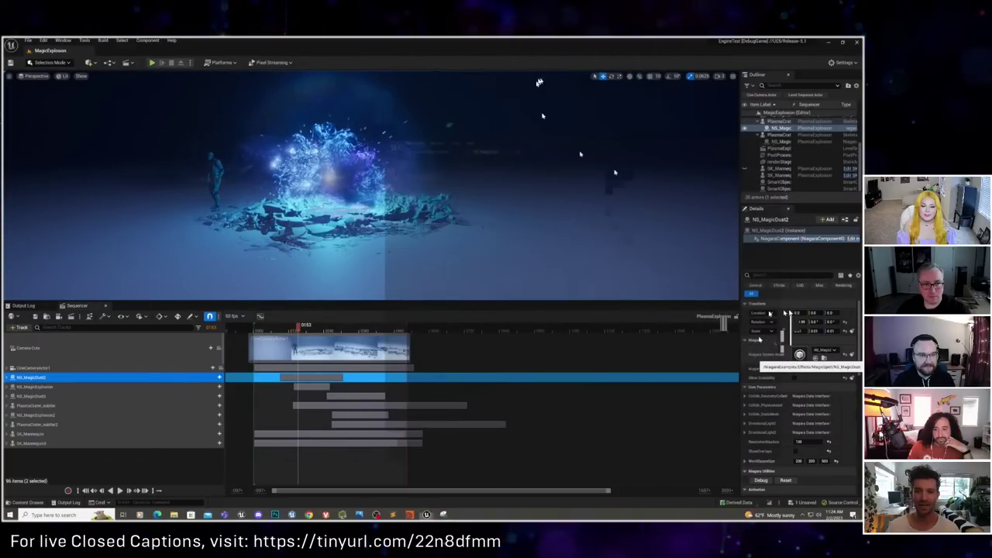
Step: Open the NS_MagicDust system in the Niagara editor and maximize the window
{"action": "double_click", "coordinate": [799, 355]}
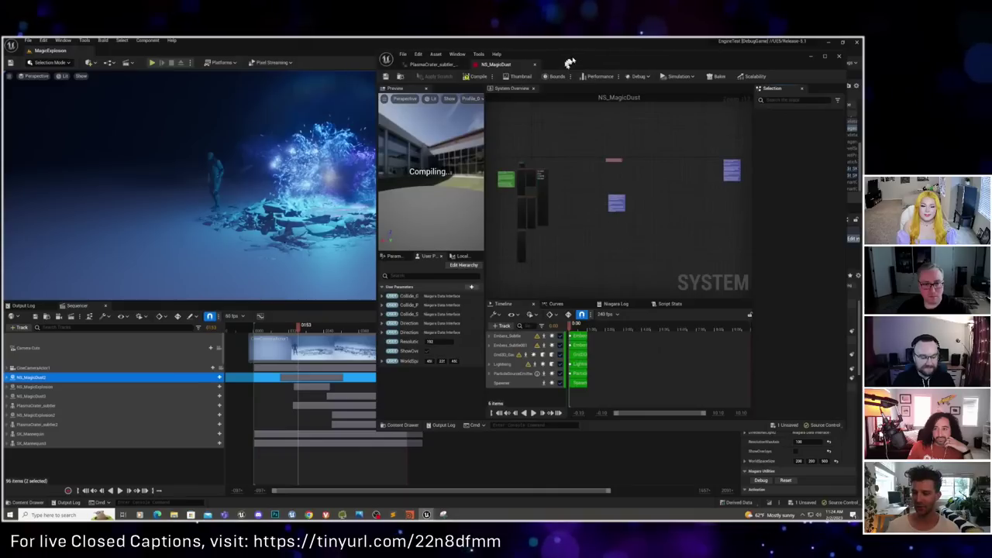
{"action": "double_click", "coordinate": [591, 54]}
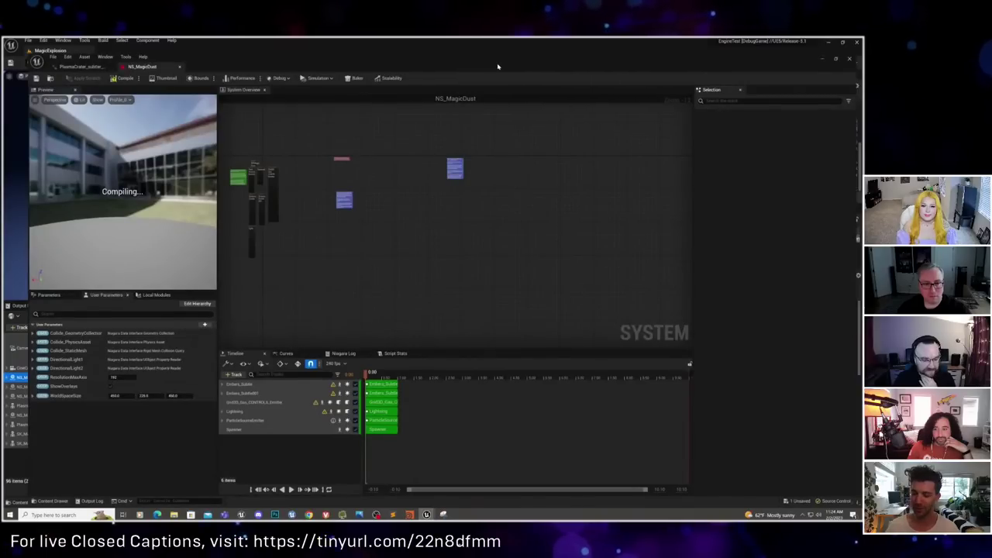
{"action": "scroll", "coordinate": [465, 226], "scroll_direction": "up", "scroll_amount": 2}
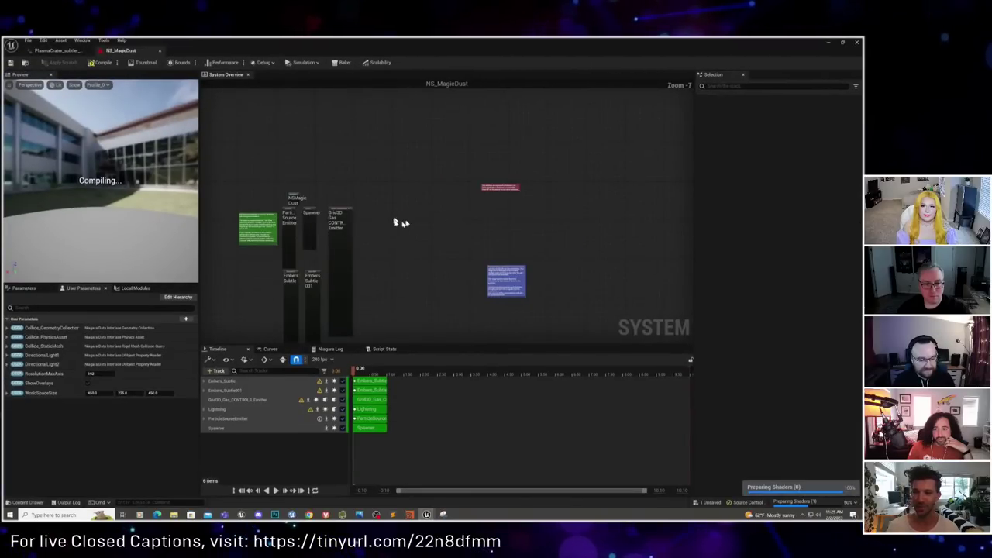
Step: Pan the System Overview to select ParticleSourceEmitter, then un-maximize the Niagara editor
{"action": "right_click", "coordinate": [445, 184]}
{"action": "right_click_drag", "start_coordinate": [403, 190], "coordinate": [453, 130]}
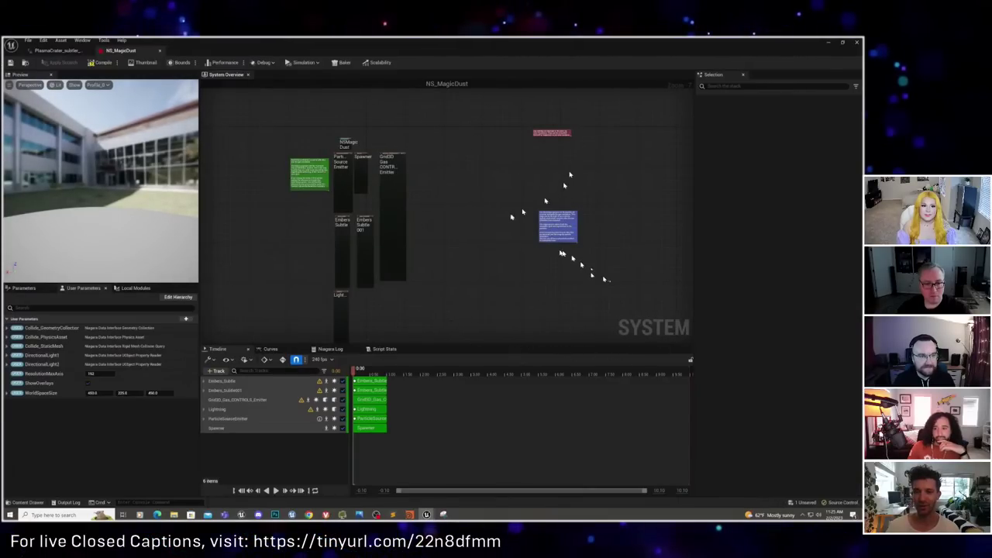
{"action": "right_click_drag", "start_coordinate": [513, 214], "coordinate": [496, 193]}
{"action": "right_click_drag", "start_coordinate": [558, 186], "coordinate": [442, 206]}
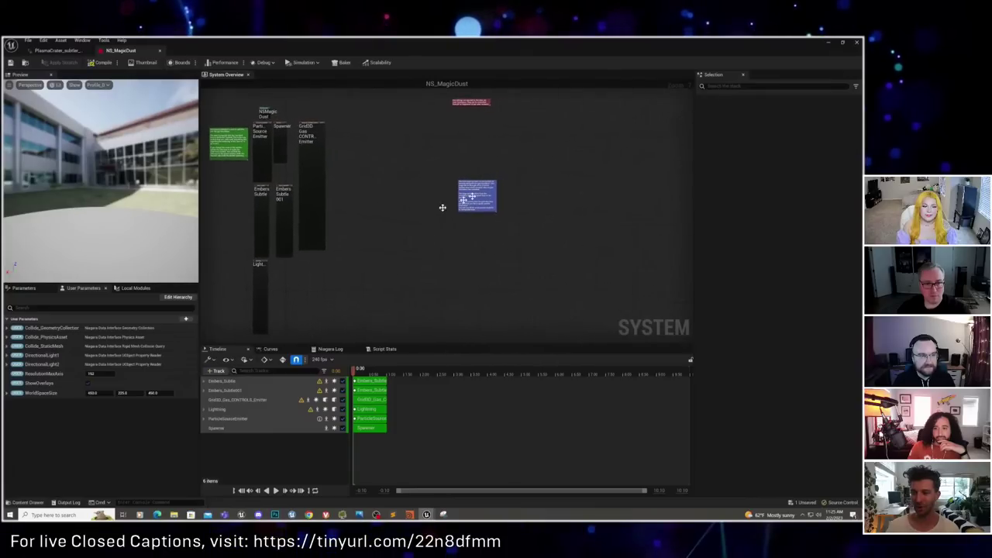
{"action": "scroll", "coordinate": [408, 206], "scroll_direction": "down", "scroll_amount": 5}
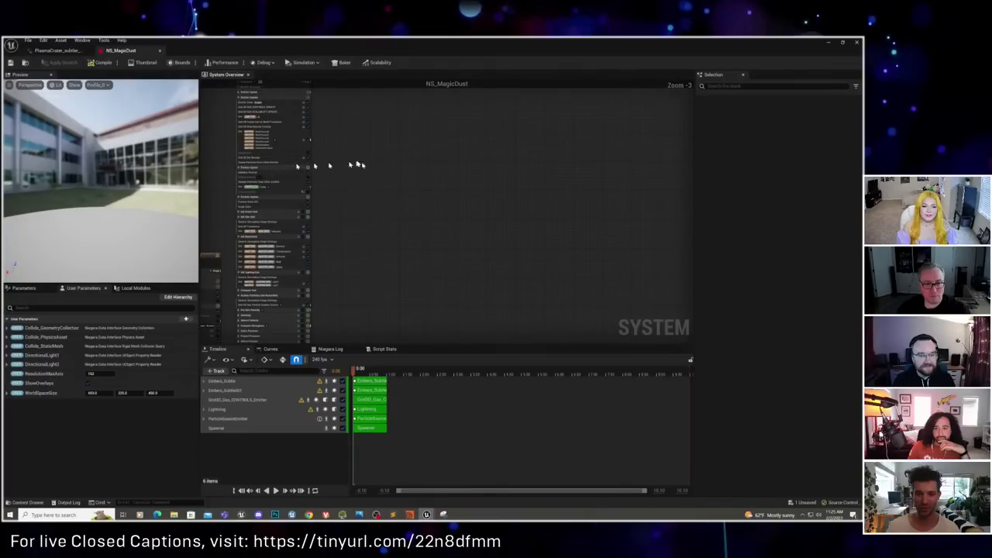
{"action": "mouse_move", "coordinate": [361, 165]}
{"action": "right_mouse_down"}
{"action": "mouse_move", "coordinate": [487, 203]}
{"action": "mouse_move", "coordinate": [580, 210]}
{"action": "mouse_move", "coordinate": [636, 181]}
{"action": "mouse_move", "coordinate": [593, 190]}
{"action": "mouse_move", "coordinate": [533, 180]}
{"action": "right_mouse_up"}
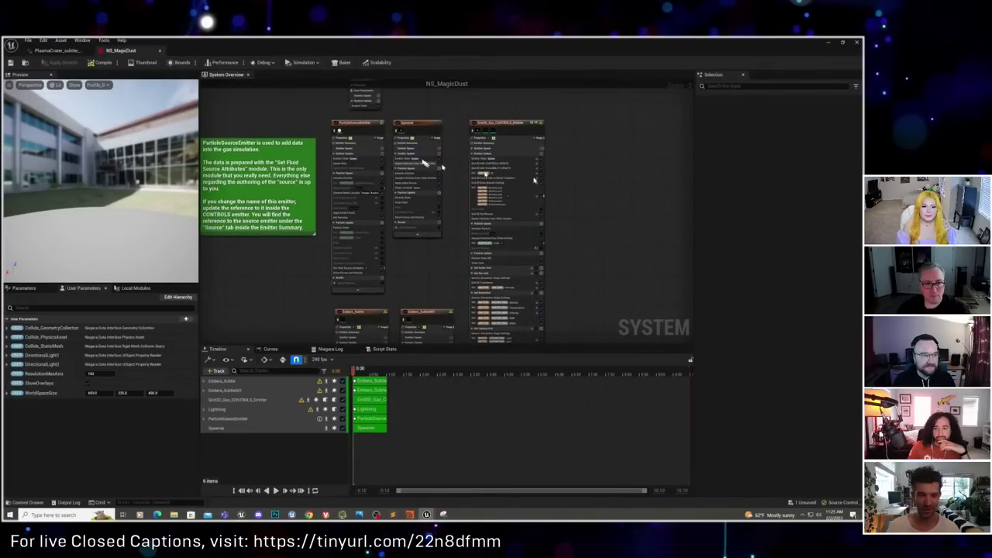
{"action": "left_click", "coordinate": [353, 132]}
{"action": "left_click_drag", "start_coordinate": [542, 43], "coordinate": [544, 68]}
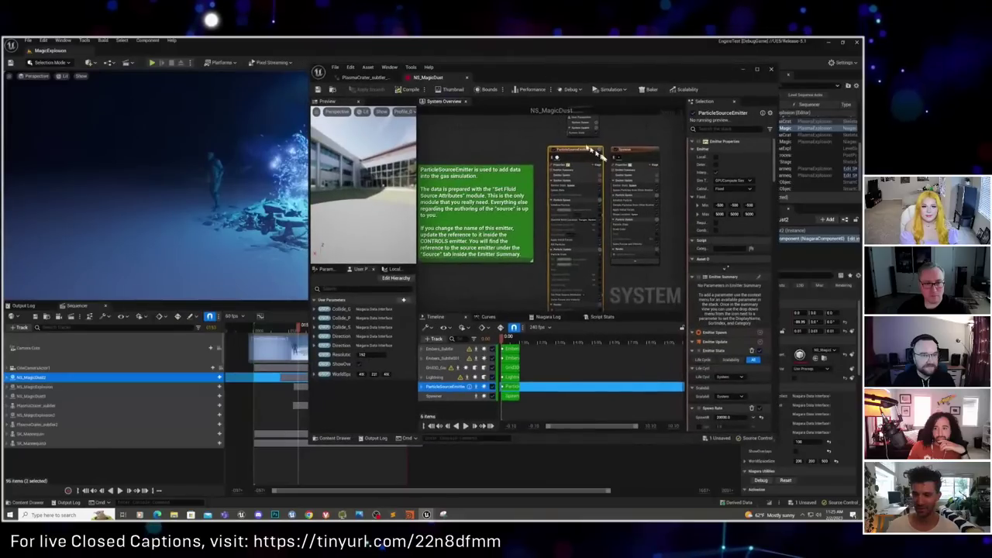
Step: Move the NS_MagicDust editor beside the level and recheck the dust's NiagaraComponent details
{"action": "right_click_drag", "start_coordinate": [616, 158], "coordinate": [554, 148]}
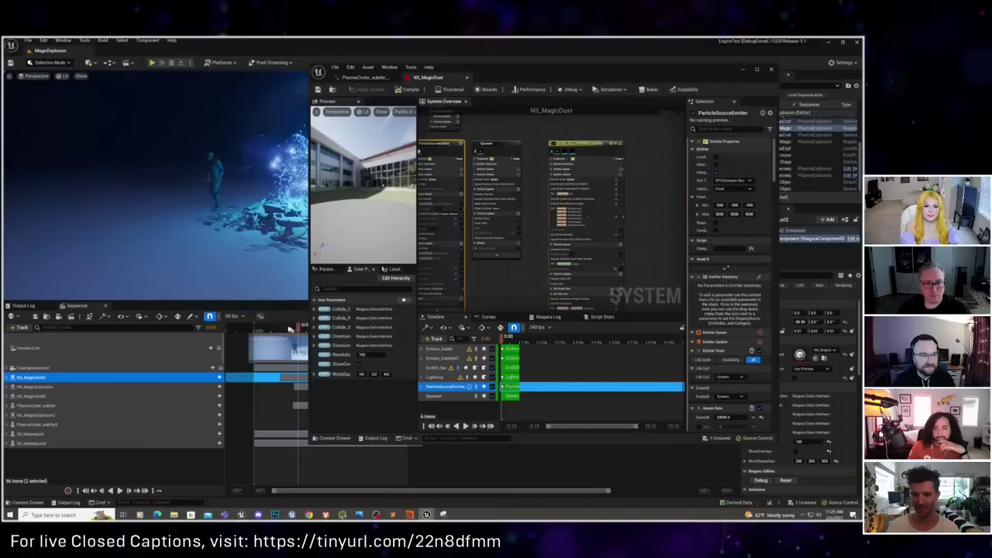
{"action": "left_click_drag", "start_coordinate": [543, 68], "coordinate": [346, 235]}
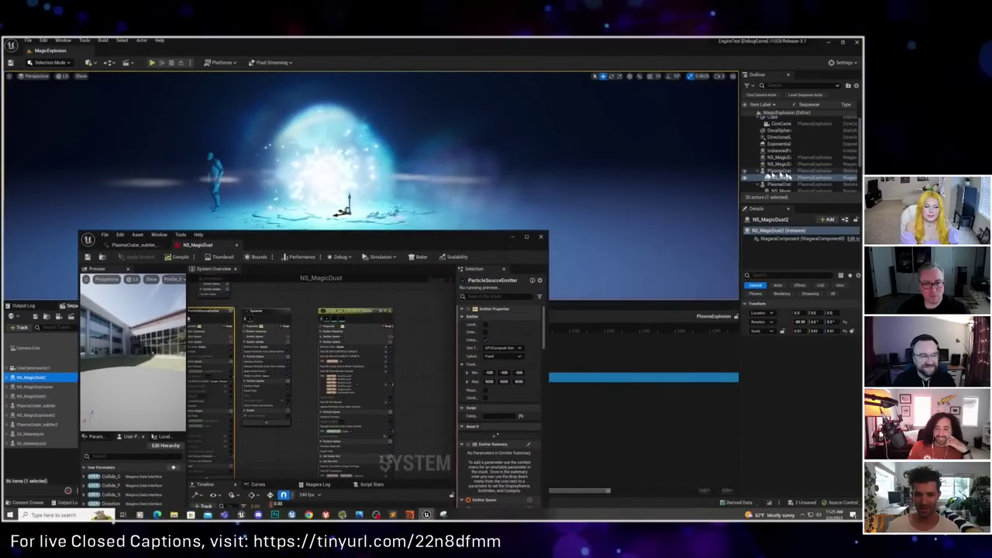
{"action": "left_click", "coordinate": [775, 239]}
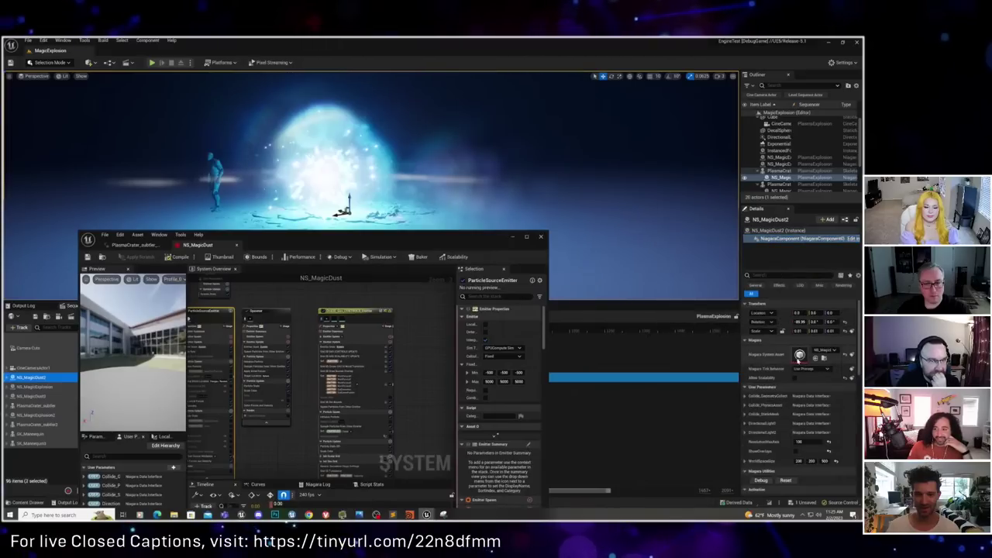
{"action": "double_click", "coordinate": [419, 243]}
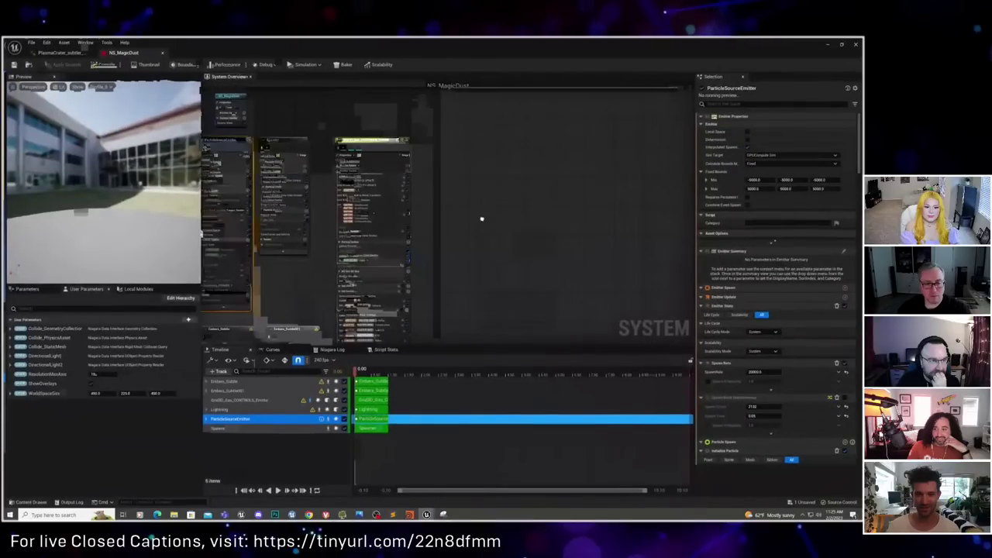
{"action": "scroll", "coordinate": [480, 221], "scroll_direction": "down", "scroll_amount": 5}
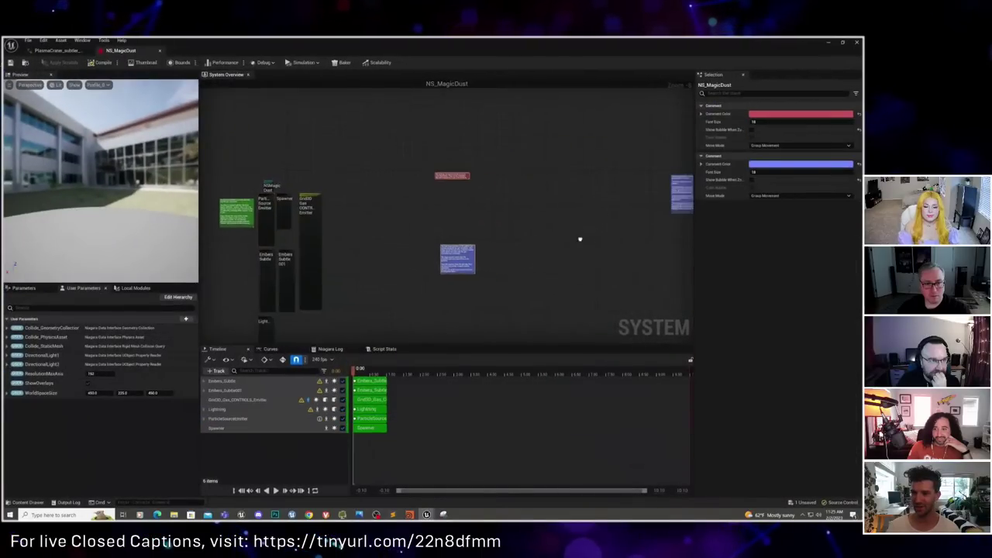
{"action": "right_click_drag", "start_coordinate": [581, 239], "coordinate": [682, 222]}
{"action": "scroll", "coordinate": [659, 186], "scroll_direction": "up", "scroll_amount": 3}
{"action": "double_click", "coordinate": [640, 50]}
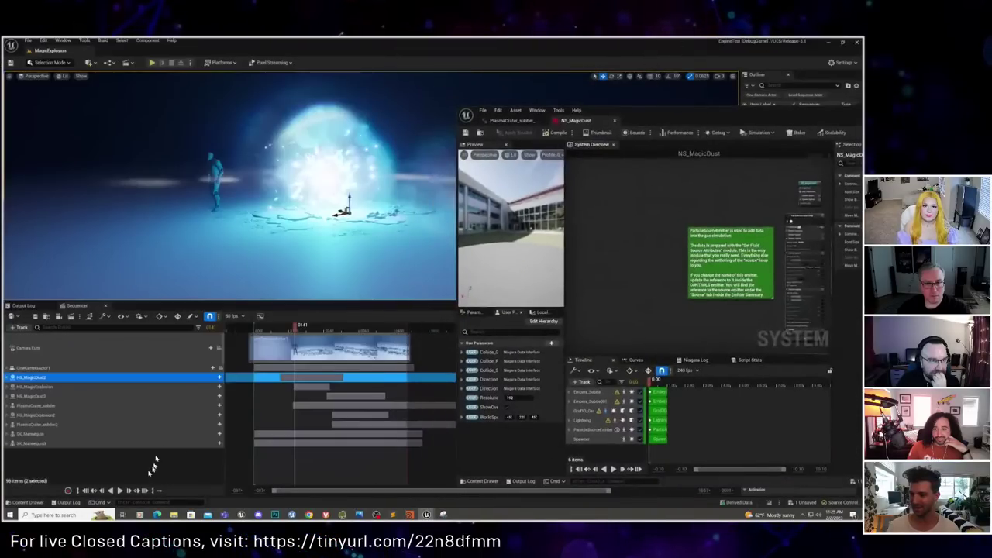
Step: Rewind Sequencer to frame 0116 and replay the explosion burst in real time
{"action": "left_click", "coordinate": [271, 326]}
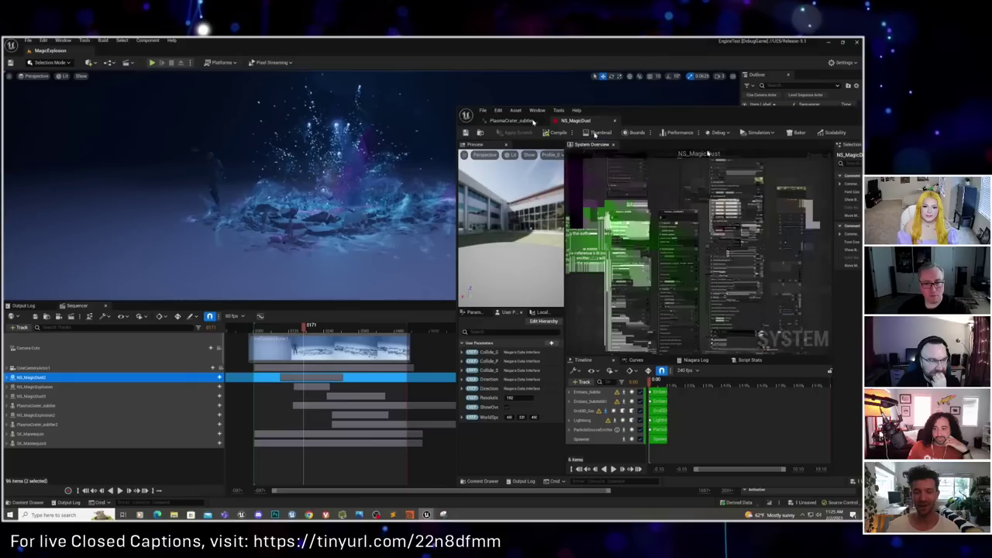
{"action": "scroll", "coordinate": [702, 222], "scroll_direction": "down", "scroll_amount": 5}
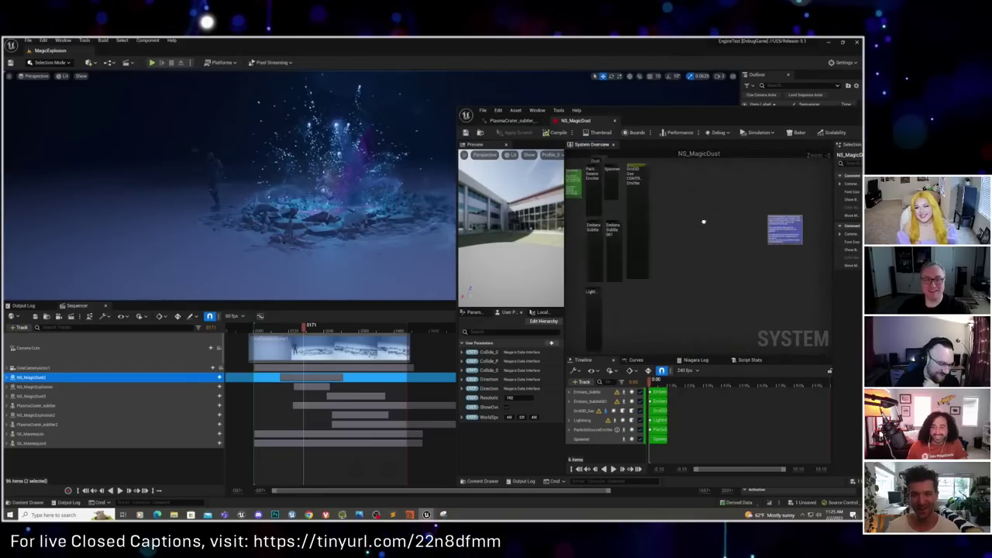
{"action": "scroll", "coordinate": [687, 199], "scroll_direction": "up", "scroll_amount": 7}
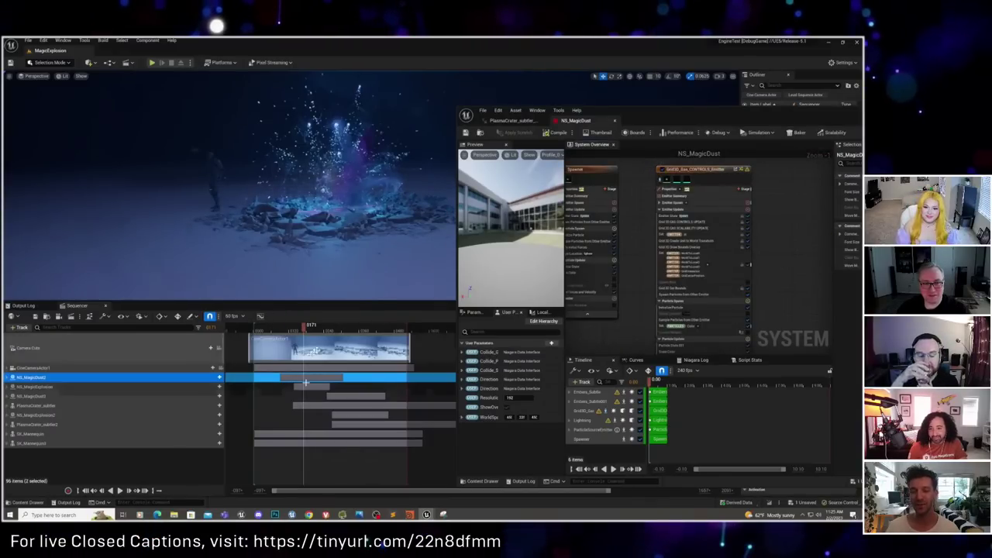
{"action": "mouse_move", "coordinate": [304, 328]}
{"action": "left_mouse_down"}
{"action": "mouse_move", "coordinate": [288, 332]}
{"action": "mouse_move", "coordinate": [309, 329]}
{"action": "left_mouse_up"}
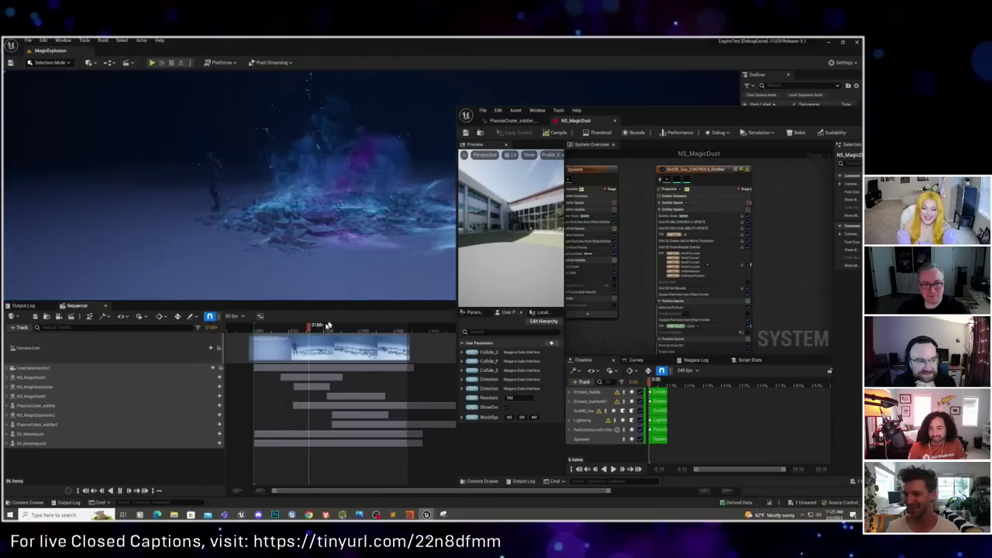
{"action": "key", "text": "space"}
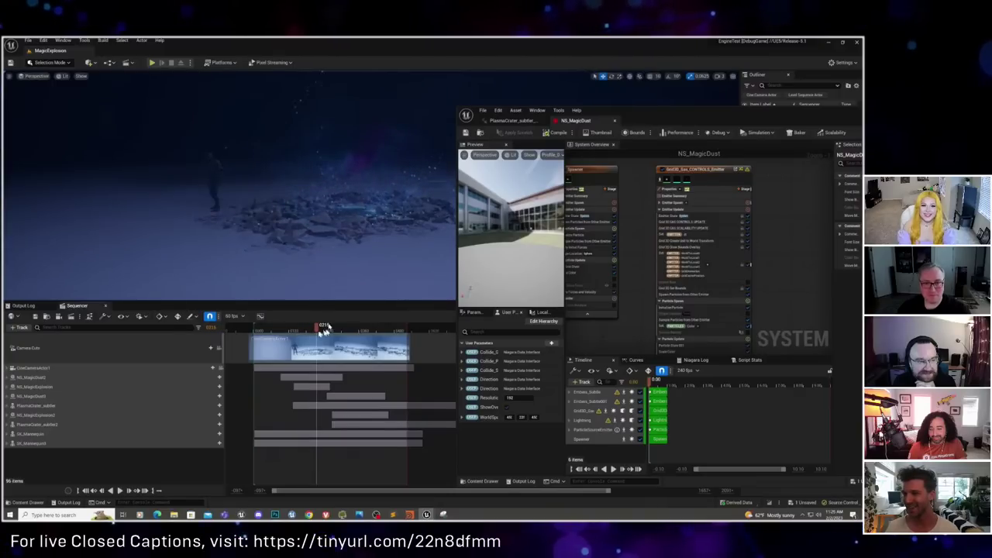
{"action": "left_click_drag", "start_coordinate": [292, 331], "coordinate": [297, 333]}
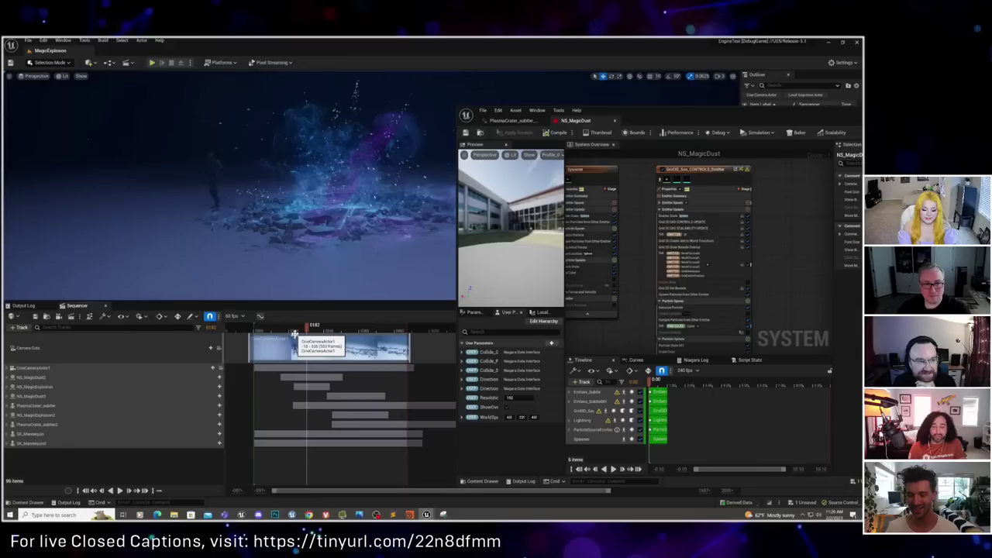
Step: Select the NS_MagicExplosion actor and open its Niagara system asset from the NiagaraComponent details
{"action": "left_click_drag", "start_coordinate": [620, 121], "coordinate": [372, 200]}
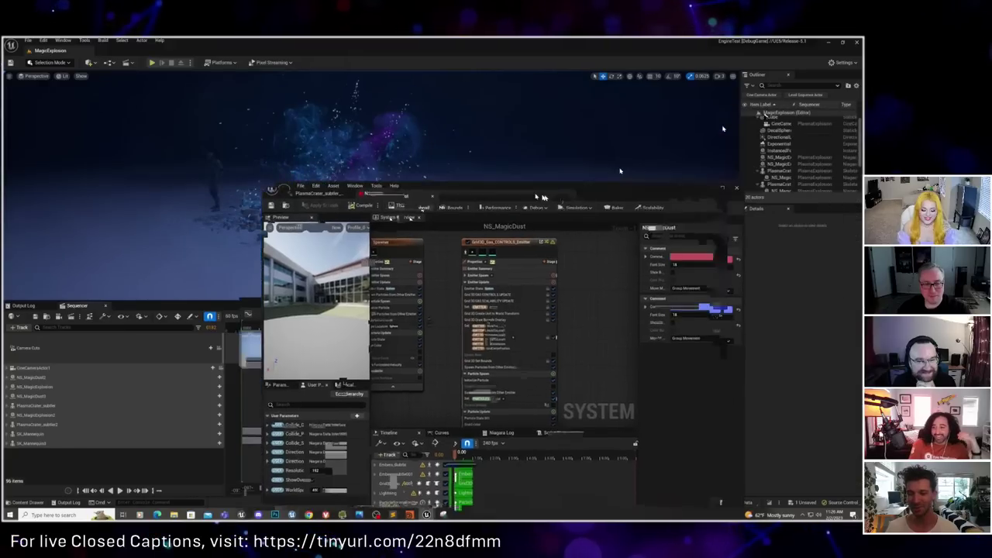
{"action": "left_click", "coordinate": [795, 179]}
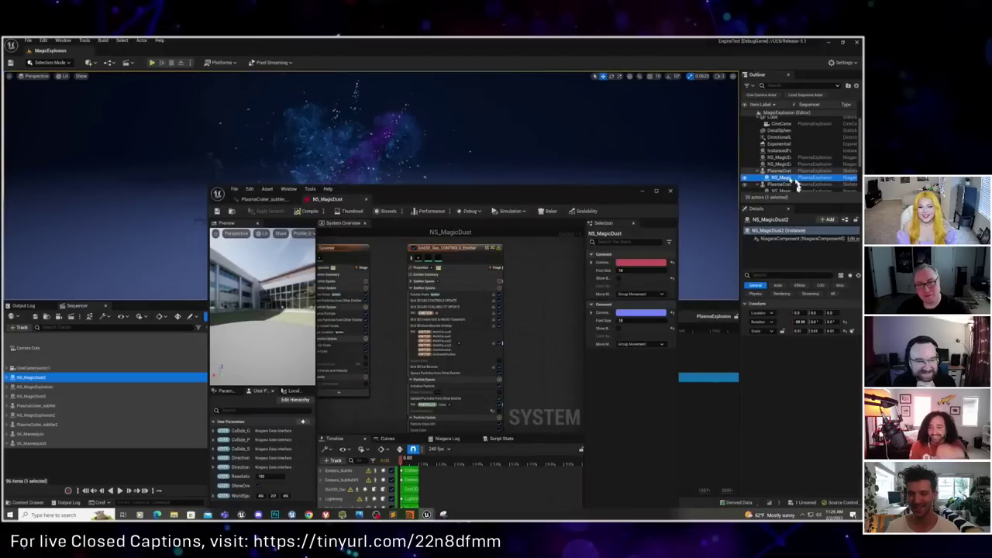
{"action": "scroll", "coordinate": [794, 143], "scroll_direction": "down", "scroll_amount": 1}
{"action": "left_click", "coordinate": [778, 137]}
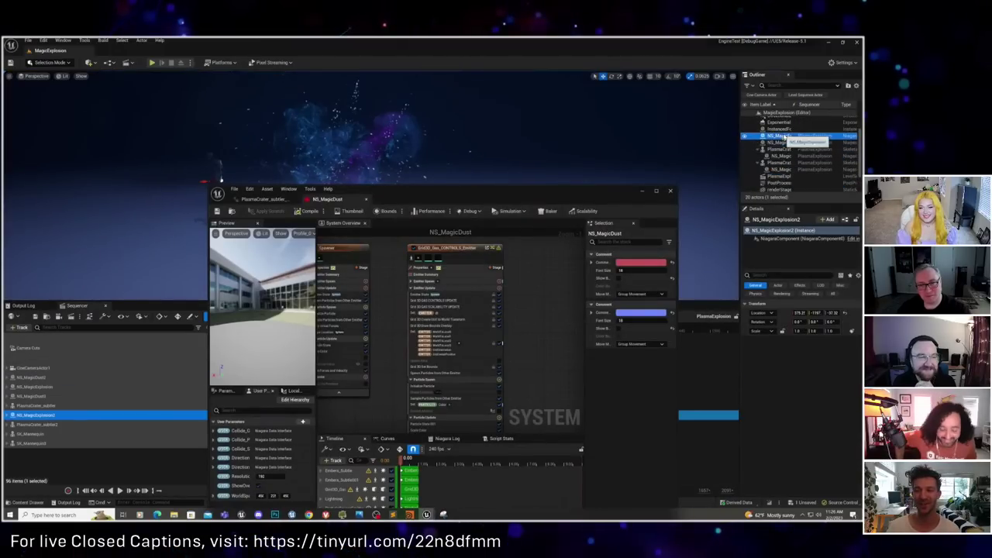
{"action": "left_click", "coordinate": [799, 238]}
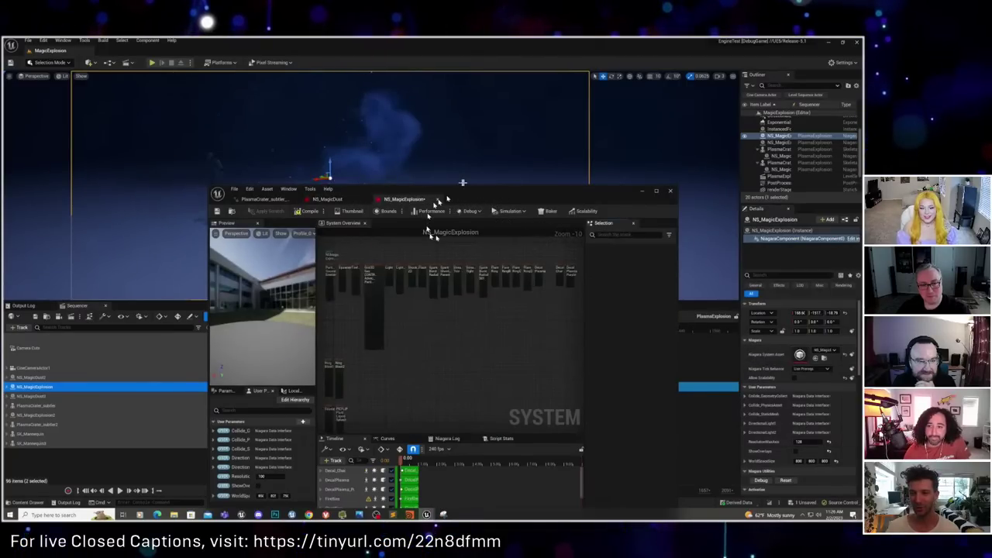
{"action": "left_click_drag", "start_coordinate": [436, 202], "coordinate": [535, 130]}
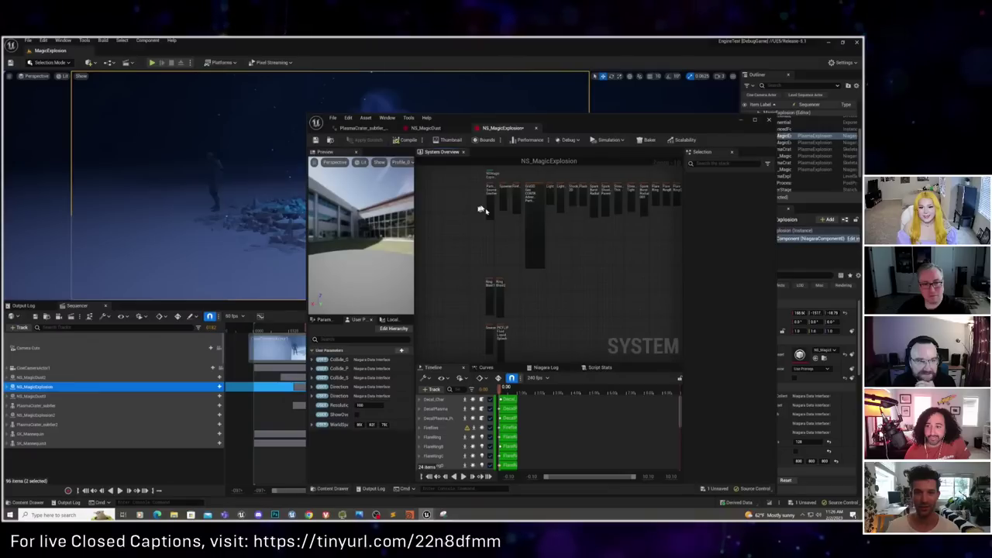
Step: Maximize and zoom into the NS_MagicExplosion emitters, then restore the window and rewind the sequence
{"action": "double_click", "coordinate": [615, 126]}
{"action": "scroll", "coordinate": [361, 199], "scroll_direction": "up", "scroll_amount": 4}
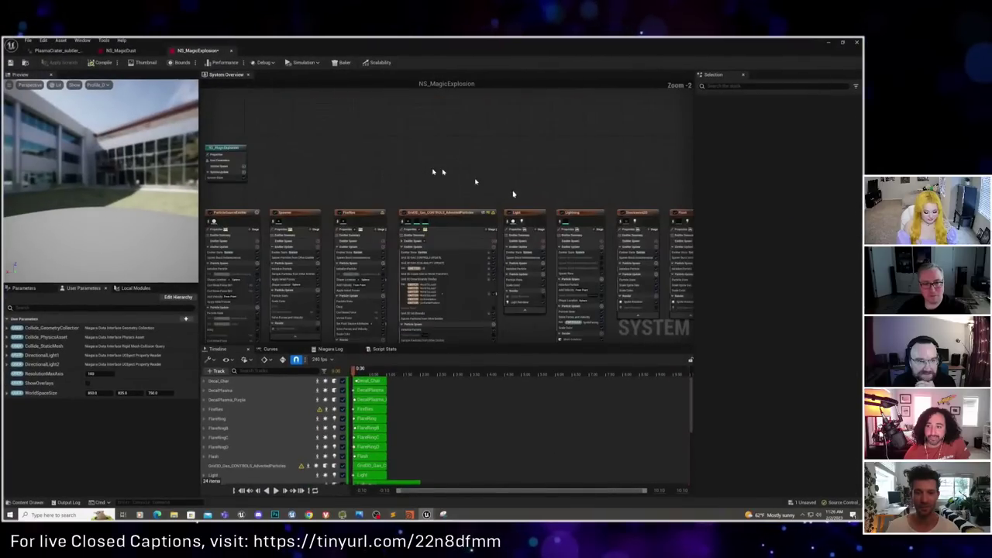
{"action": "scroll", "coordinate": [500, 180], "scroll_direction": "up", "scroll_amount": 1}
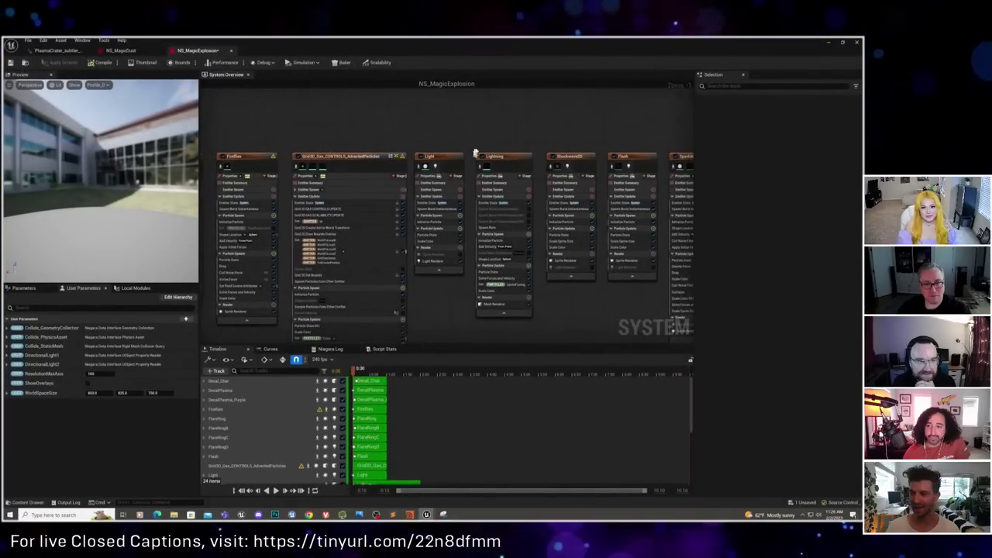
{"action": "left_click_drag", "start_coordinate": [484, 48], "coordinate": [648, 84]}
{"action": "left_click", "coordinate": [292, 326]}
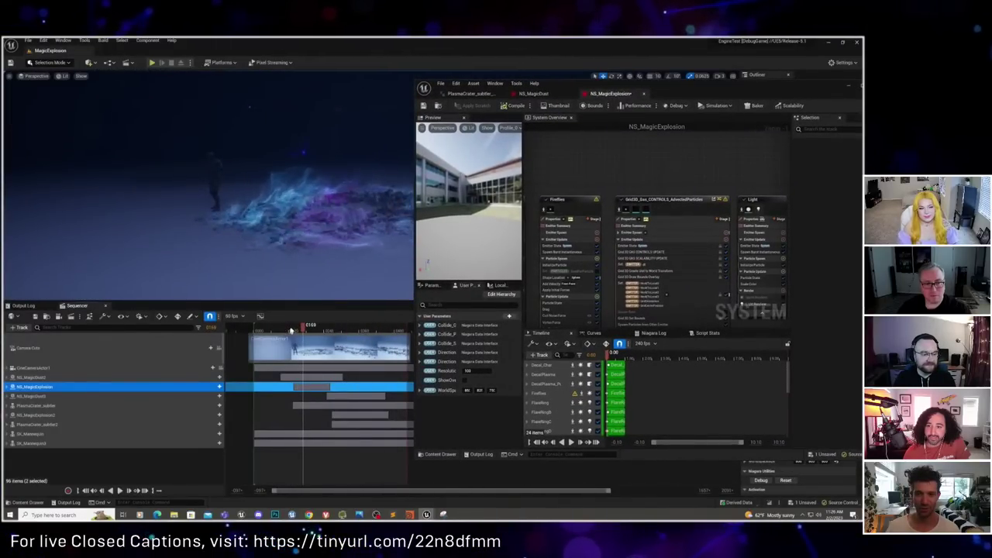
Step: Scrub the sequence and select Shockwave2D among the Lightning, Shockwave2D and Flash emitters
{"action": "left_click", "coordinate": [293, 327]}
{"action": "left_click", "coordinate": [300, 327]}
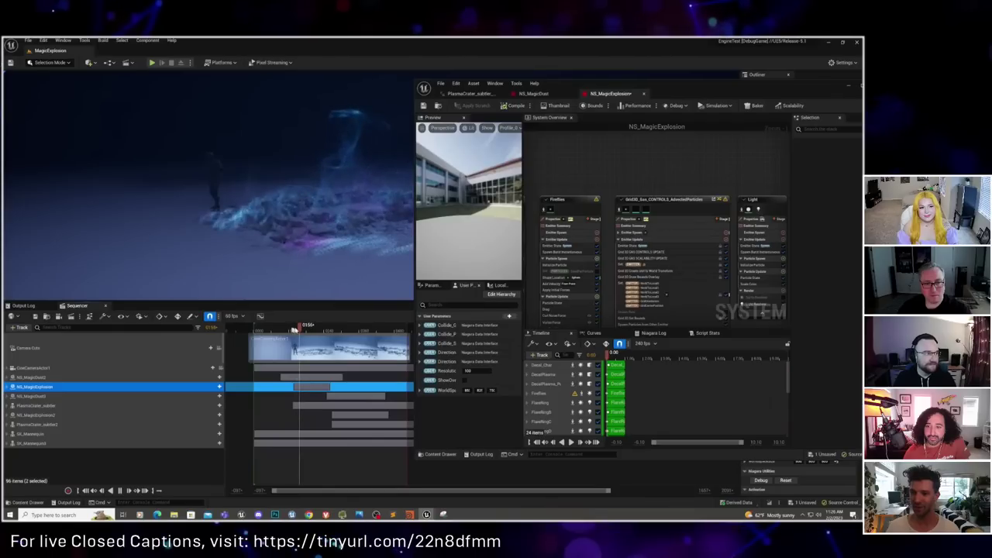
{"action": "right_click_drag", "start_coordinate": [663, 174], "coordinate": [465, 177]}
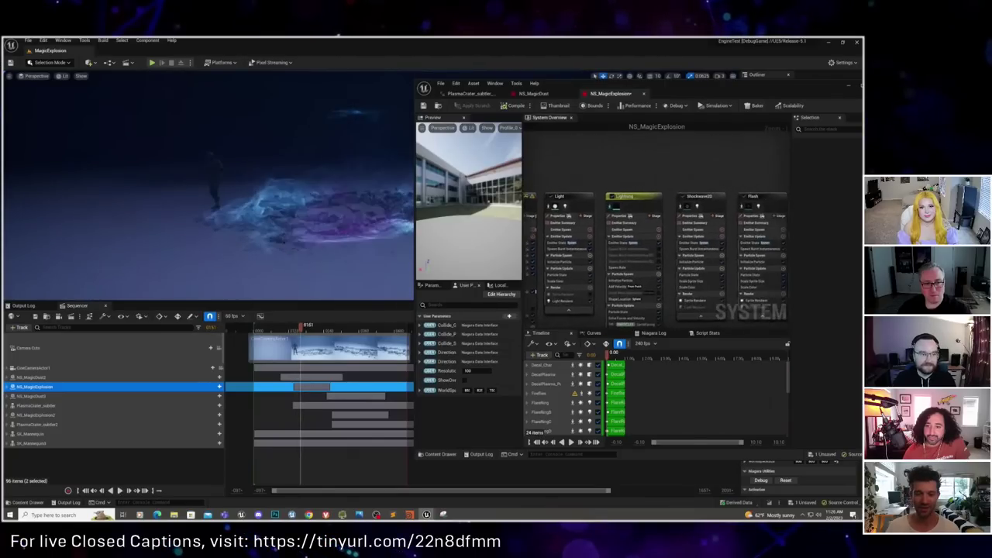
{"action": "left_click", "coordinate": [671, 206]}
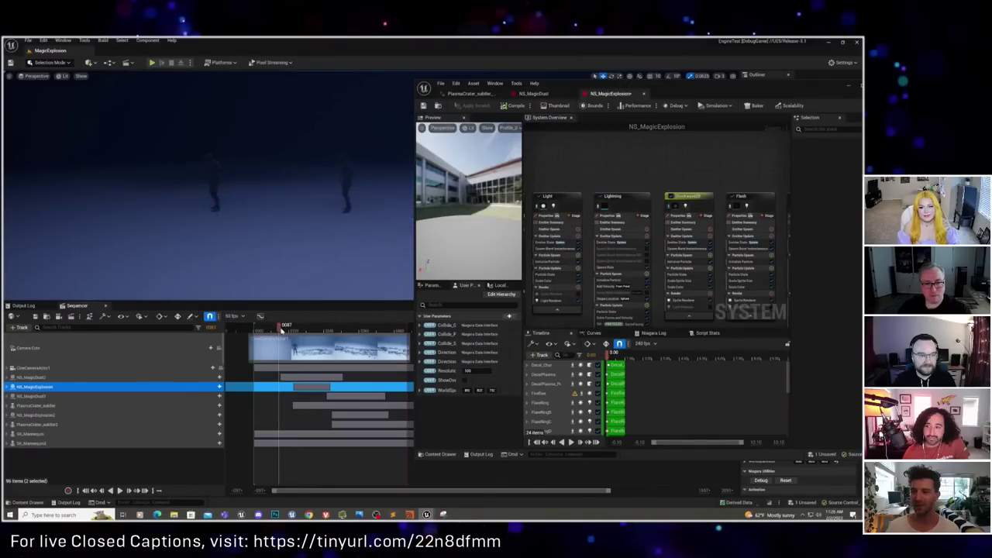
{"action": "left_click_drag", "start_coordinate": [281, 329], "coordinate": [282, 330]}
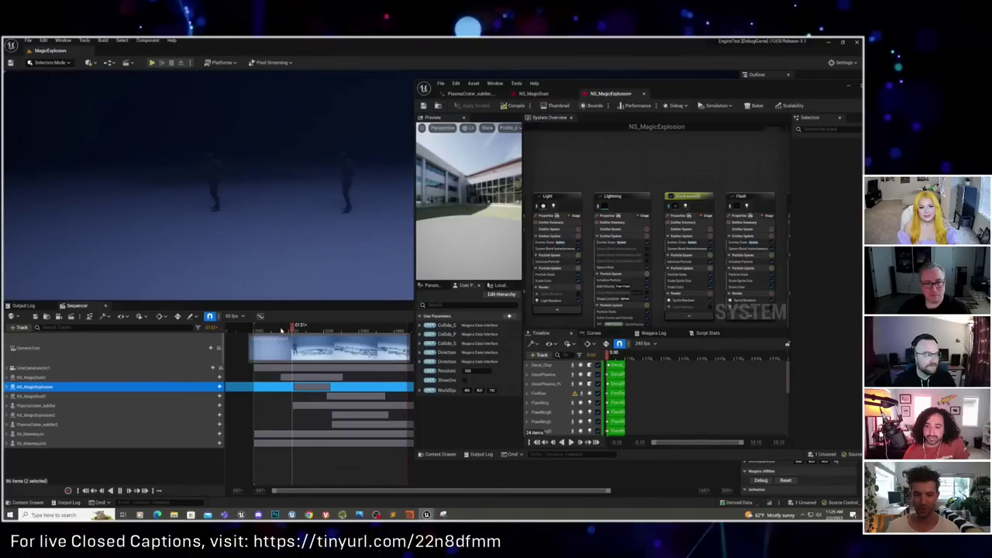
Step: Inspect the Flash emitter while scrubbing the explosion a few frames back and forth
{"action": "right_click_drag", "start_coordinate": [729, 205], "coordinate": [641, 190]}
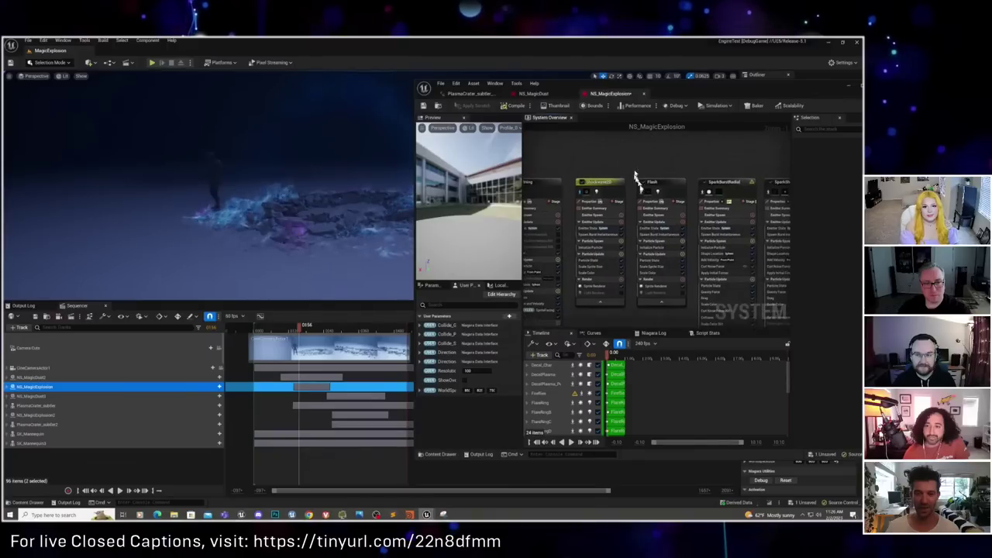
{"action": "left_click", "coordinate": [642, 190]}
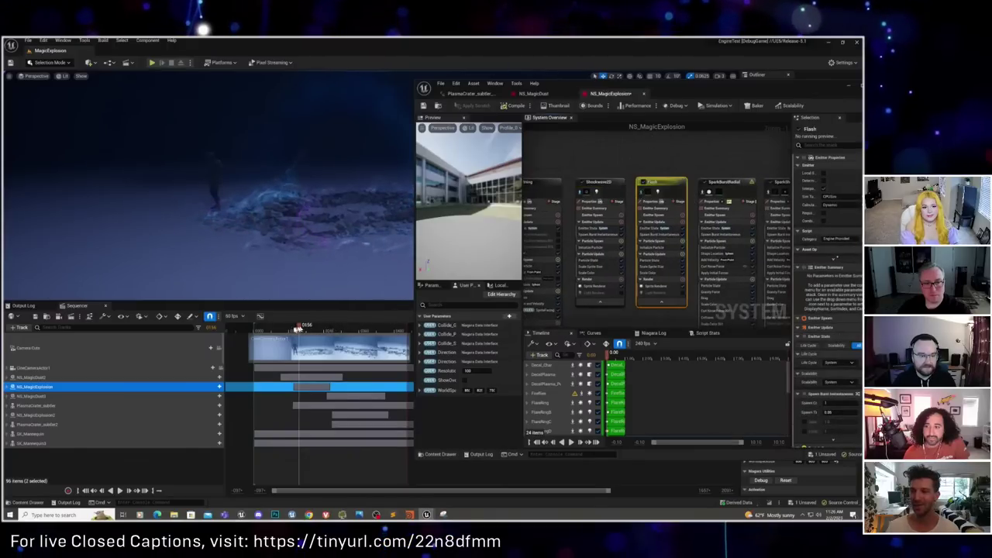
{"action": "left_click_drag", "start_coordinate": [296, 329], "coordinate": [294, 330]}
{"action": "right_click_drag", "start_coordinate": [659, 233], "coordinate": [637, 225]}
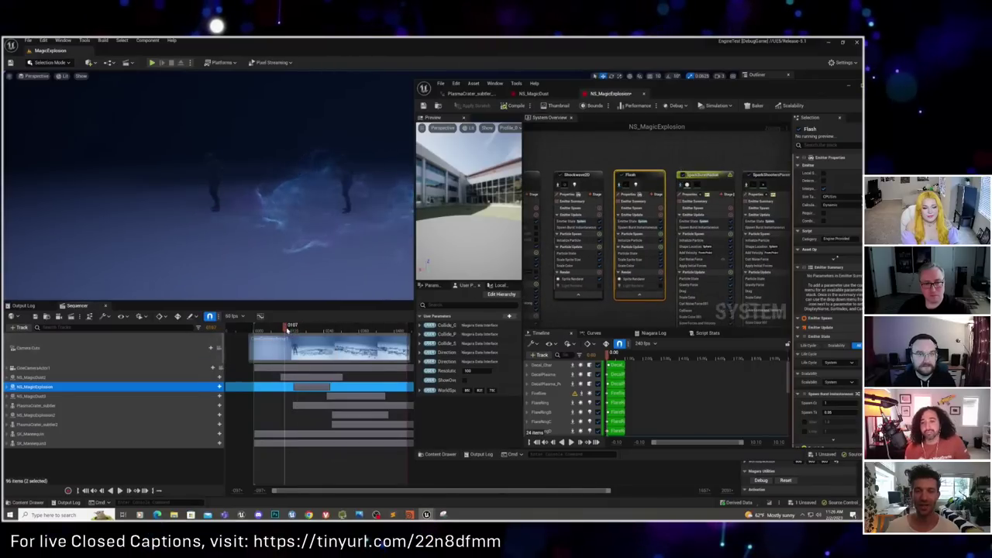
{"action": "left_click_drag", "start_coordinate": [292, 330], "coordinate": [293, 329]}
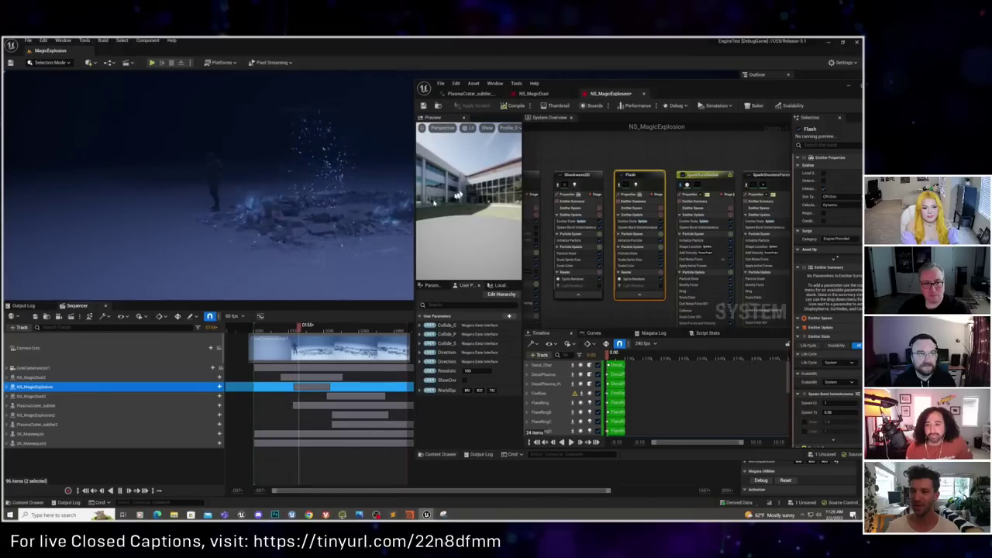
Step: Inspect SparkShootersParent among the spark emitters, replaying the explosion from earlier frames
{"action": "right_click_drag", "start_coordinate": [630, 141], "coordinate": [586, 164]}
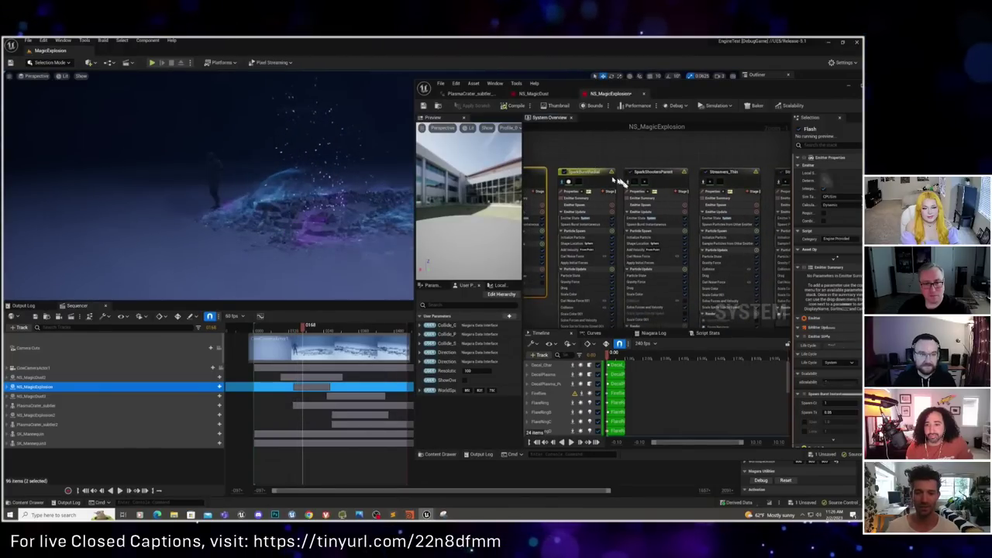
{"action": "left_click", "coordinate": [625, 181]}
{"action": "left_click", "coordinate": [293, 330]}
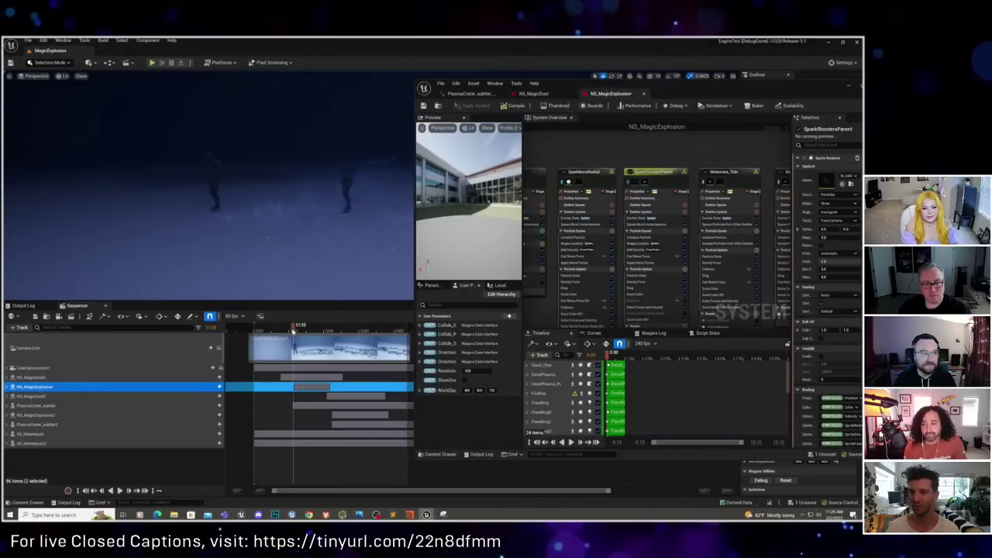
{"action": "left_click_drag", "start_coordinate": [290, 329], "coordinate": [290, 329]}
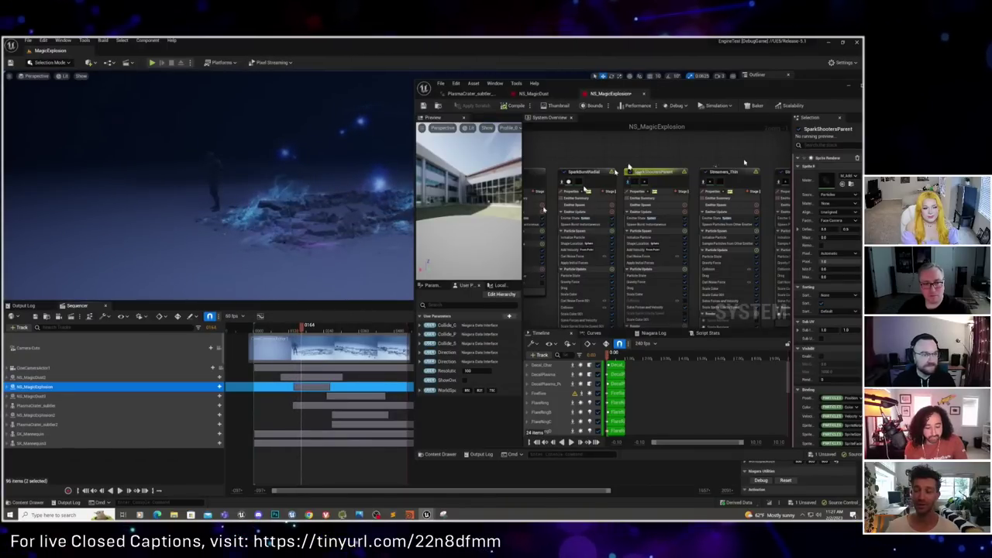
{"action": "right_click_drag", "start_coordinate": [629, 169], "coordinate": [535, 172]}
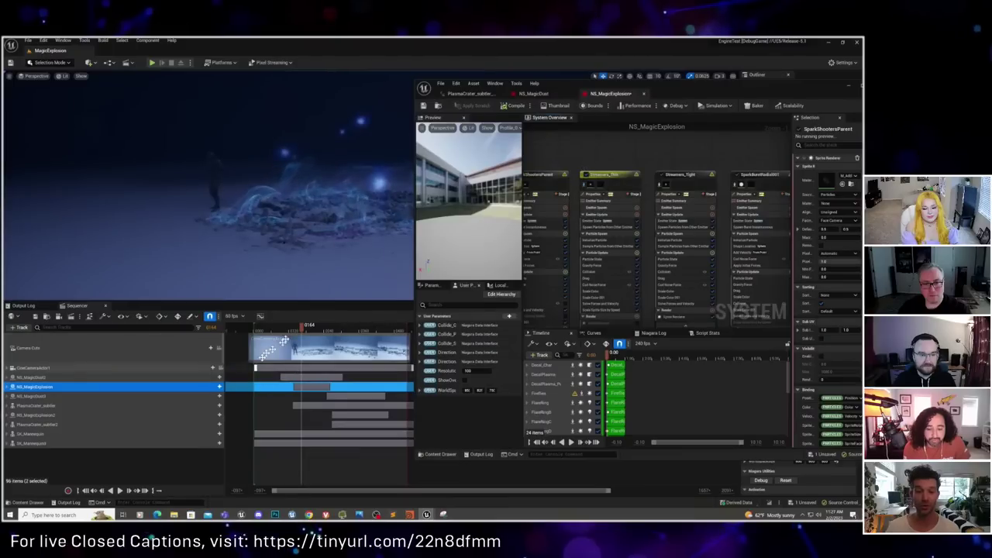
{"action": "left_click", "coordinate": [291, 328]}
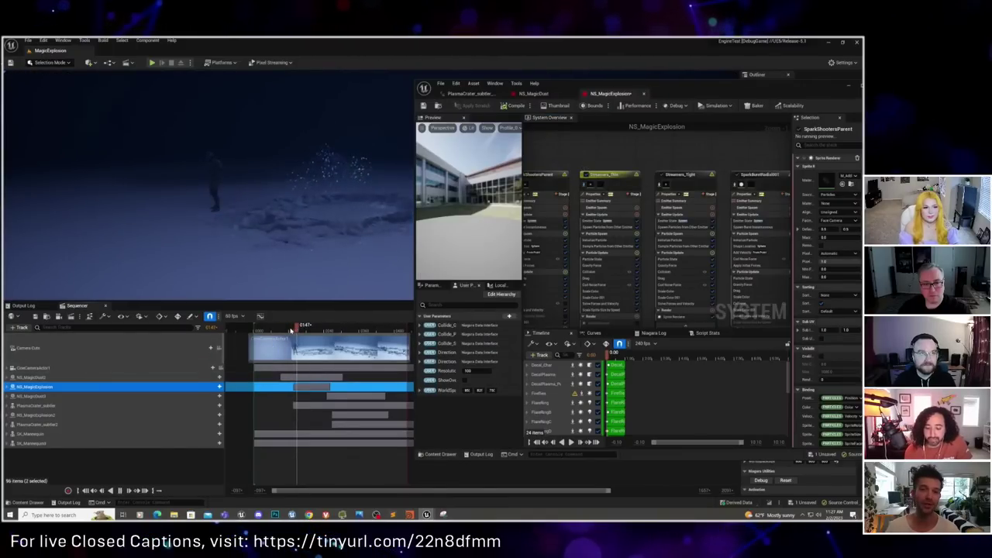
{"action": "right_click_drag", "start_coordinate": [709, 158], "coordinate": [624, 149]}
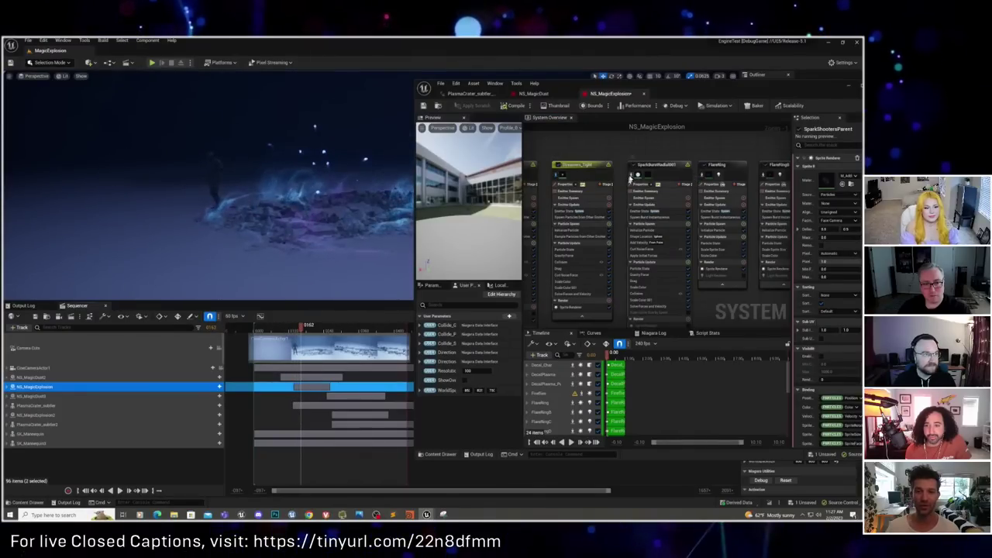
{"action": "left_click", "coordinate": [291, 330]}
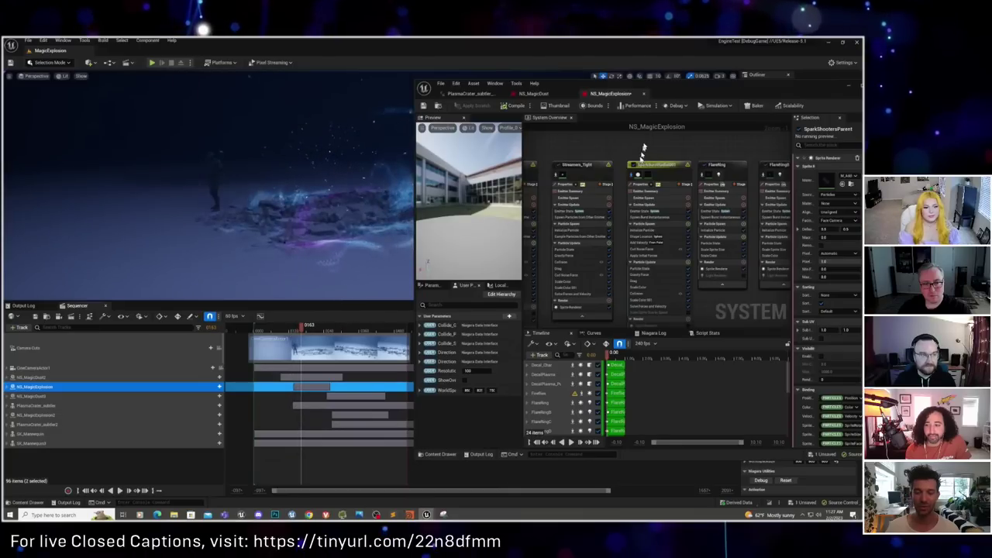
Step: Inspect the FlareRing, FlareRingB and FlareRingD emitters while scrubbing the particle burst
{"action": "right_click_drag", "start_coordinate": [660, 142], "coordinate": [609, 135]}
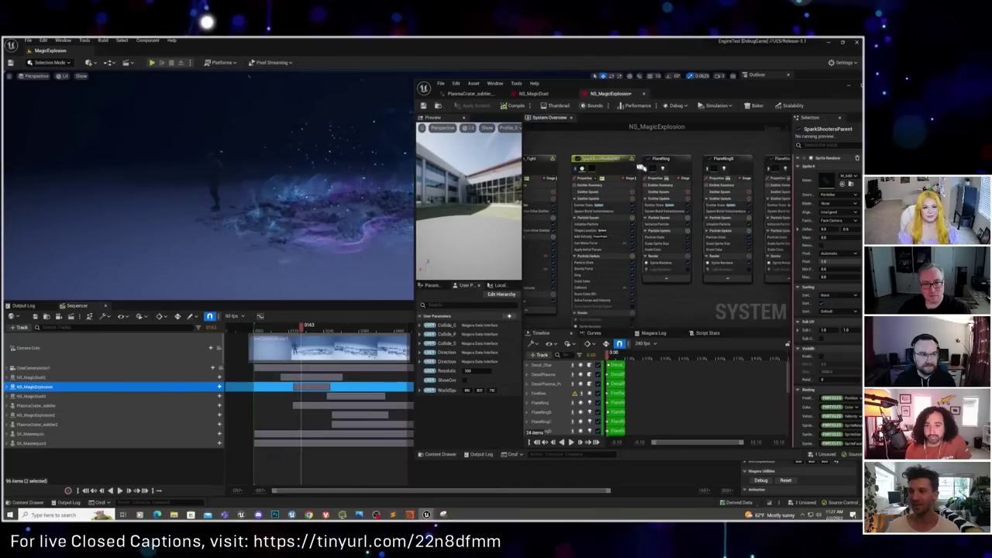
{"action": "left_click", "coordinate": [645, 166]}
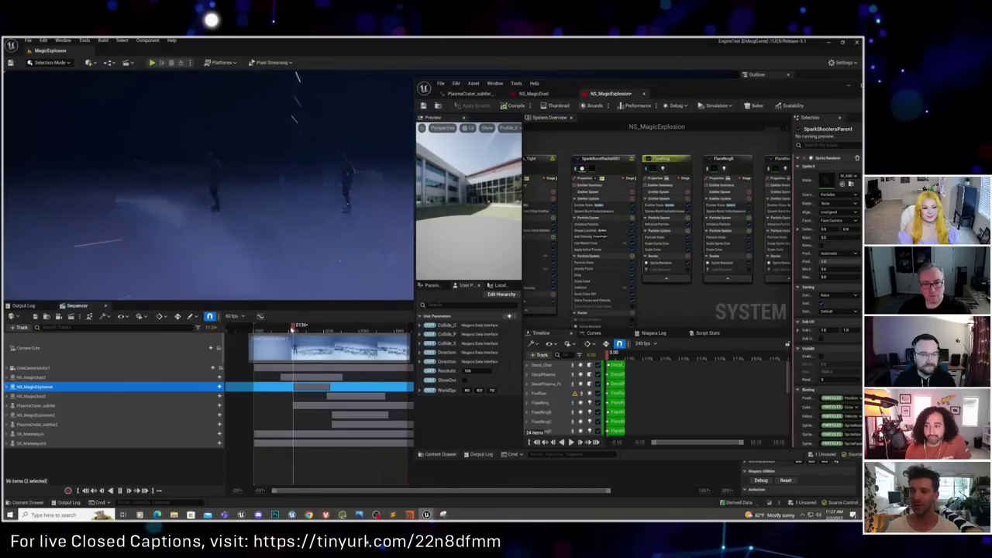
{"action": "right_click_drag", "start_coordinate": [686, 169], "coordinate": [618, 159]}
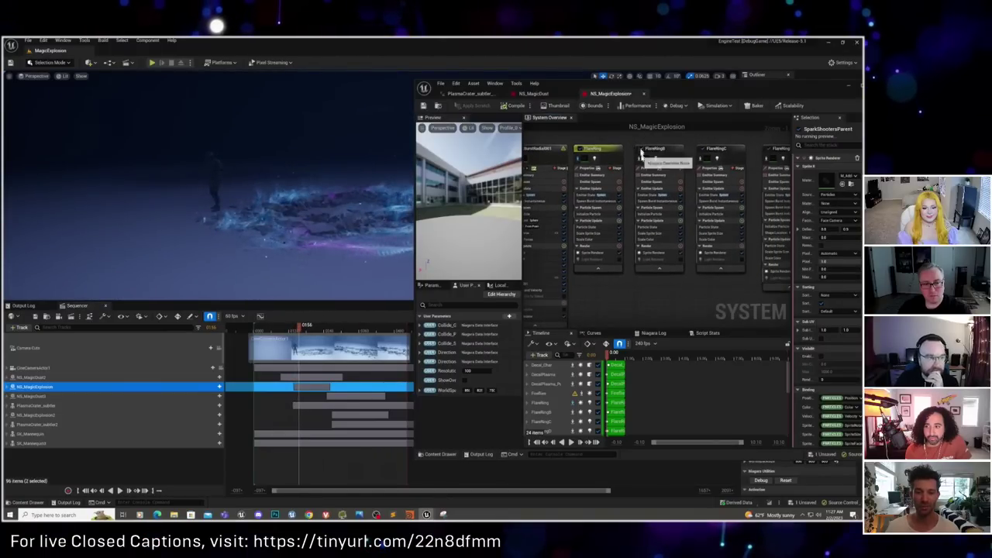
{"action": "left_click", "coordinate": [655, 151]}
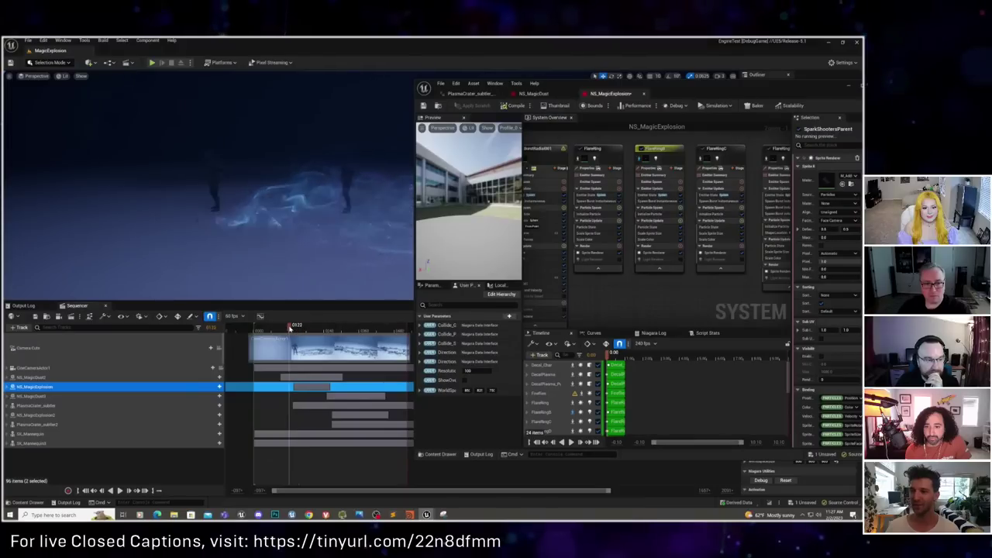
{"action": "left_click_drag", "start_coordinate": [292, 327], "coordinate": [299, 326]}
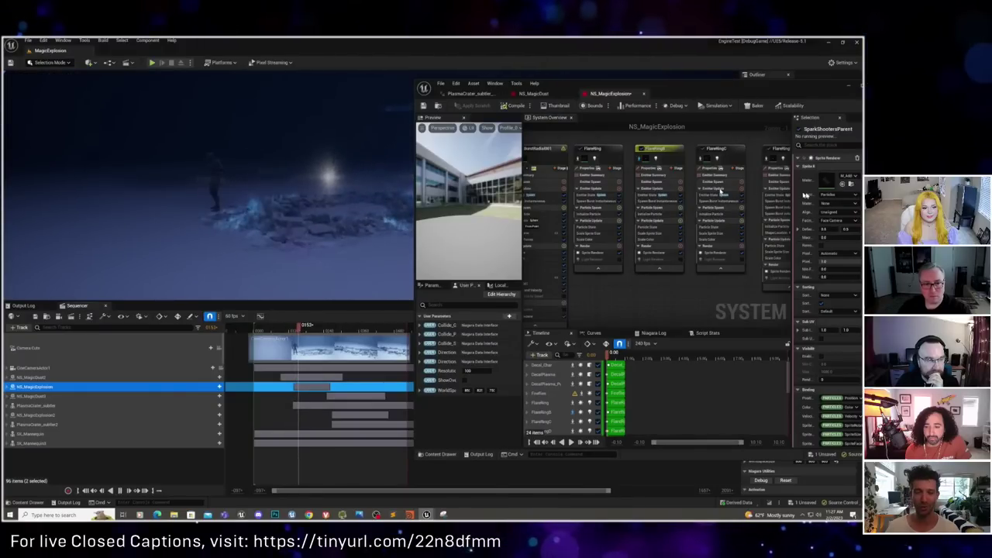
{"action": "right_click_drag", "start_coordinate": [711, 142], "coordinate": [674, 154]}
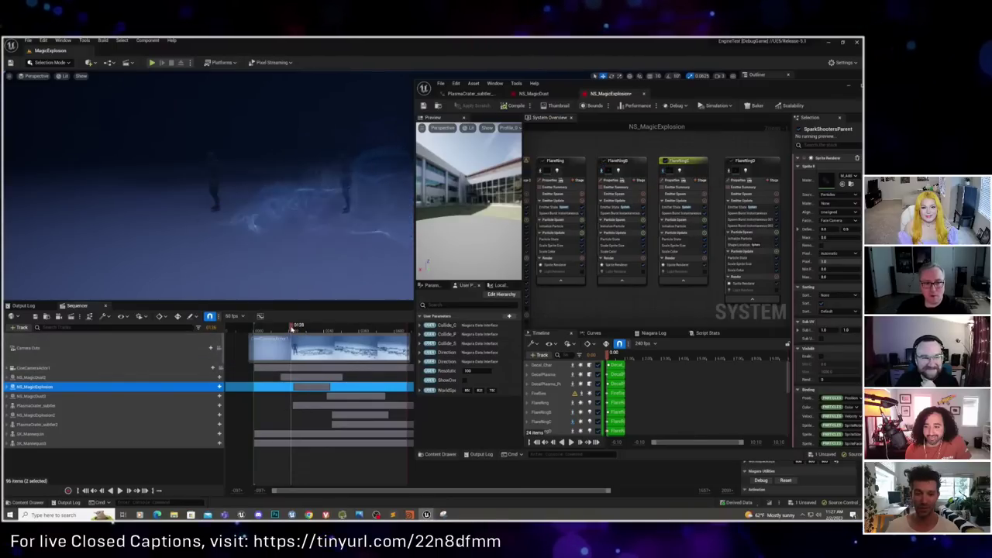
{"action": "left_click_drag", "start_coordinate": [292, 329], "coordinate": [293, 328]}
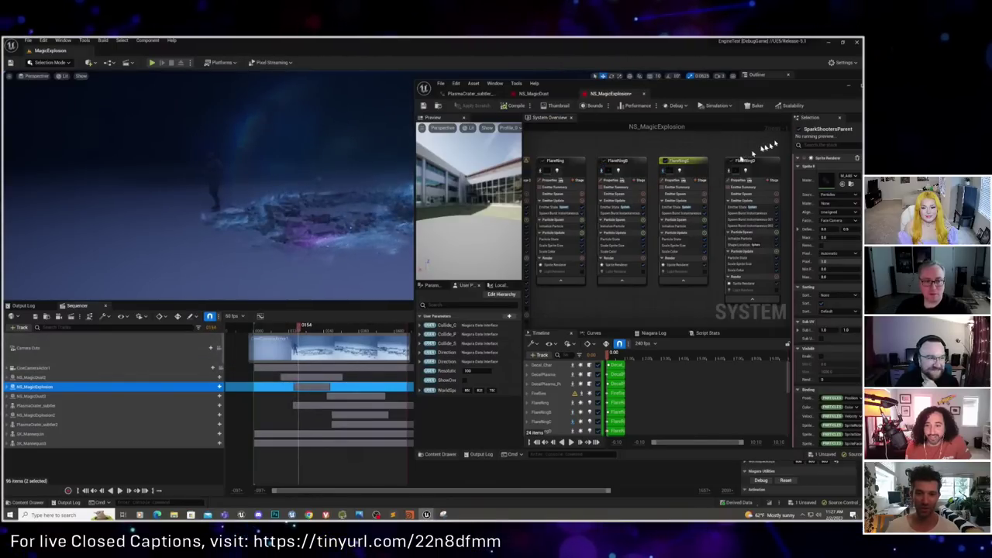
{"action": "left_click", "coordinate": [732, 166]}
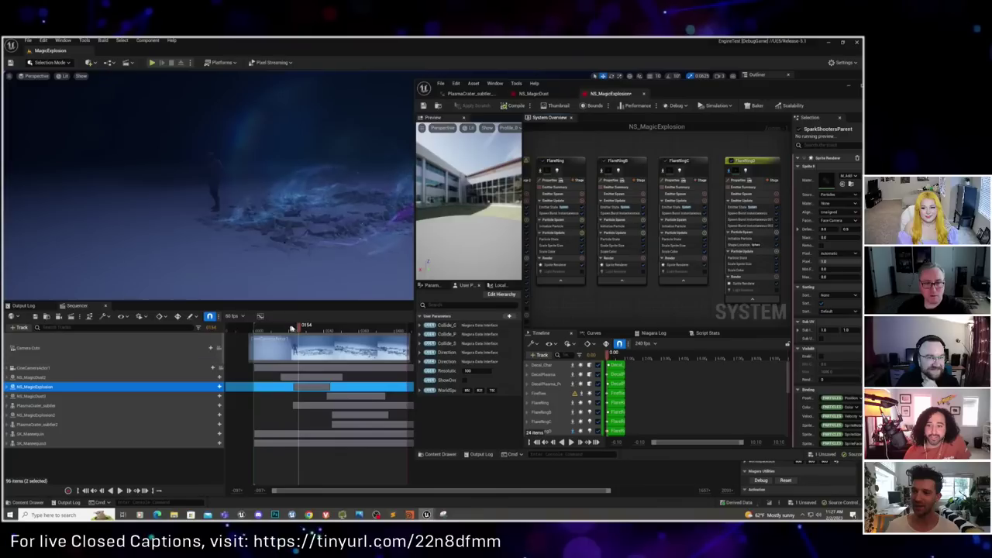
{"action": "left_click_drag", "start_coordinate": [298, 327], "coordinate": [298, 328]}
Step: Inspect the DecalPlasma and DecalPlasma_Purple emitters, then return to the NS_MagicDust system
{"action": "right_click_drag", "start_coordinate": [756, 165], "coordinate": [622, 163]}
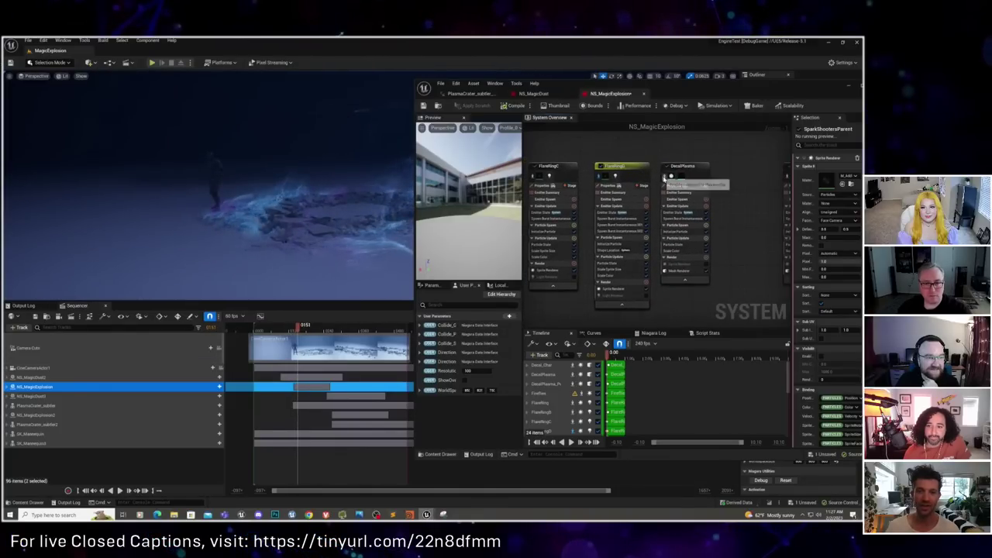
{"action": "left_click", "coordinate": [664, 177]}
{"action": "left_click", "coordinate": [290, 327]}
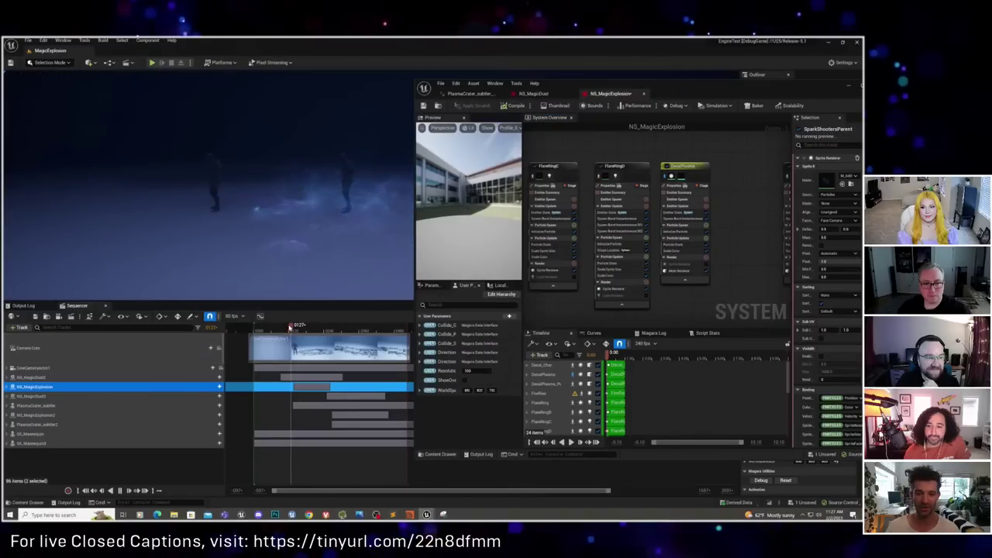
{"action": "scroll", "coordinate": [585, 136], "scroll_direction": "up", "scroll_amount": 3}
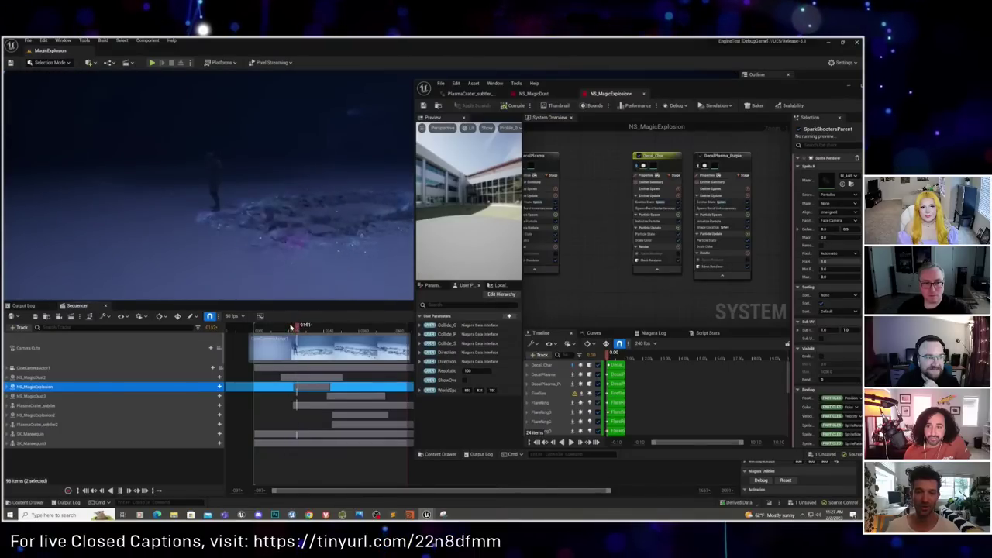
{"action": "left_click", "coordinate": [700, 166]}
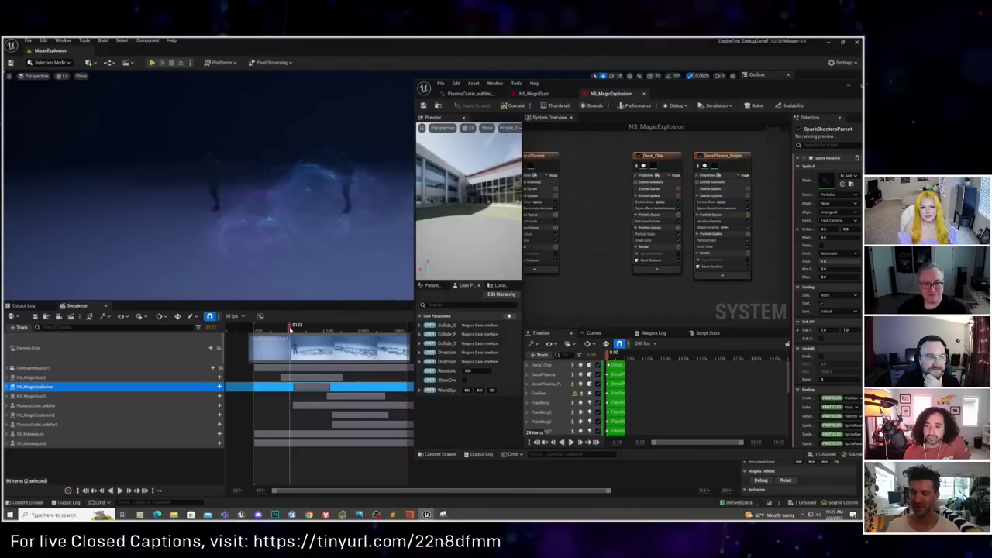
{"action": "left_click_drag", "start_coordinate": [291, 330], "coordinate": [288, 330]}
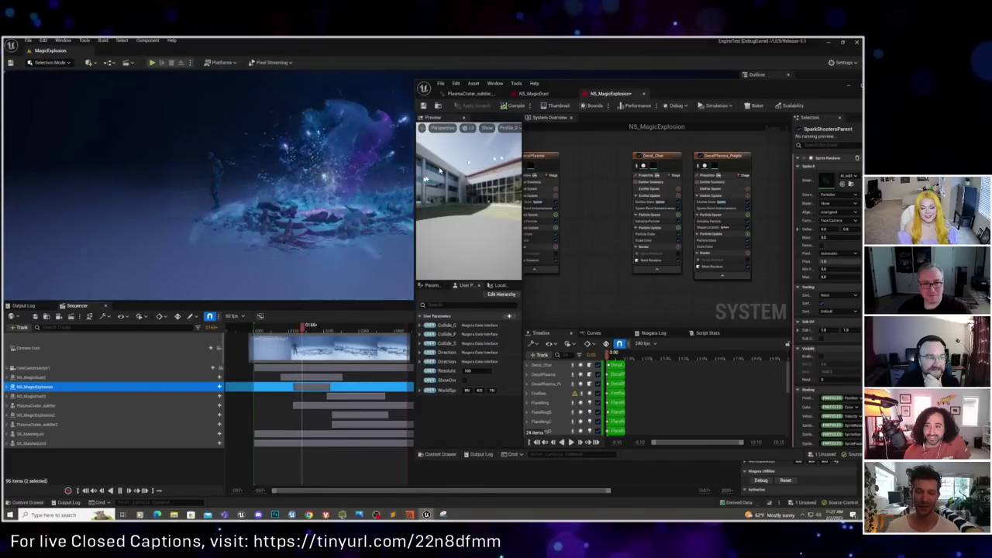
{"action": "left_click", "coordinate": [543, 94]}
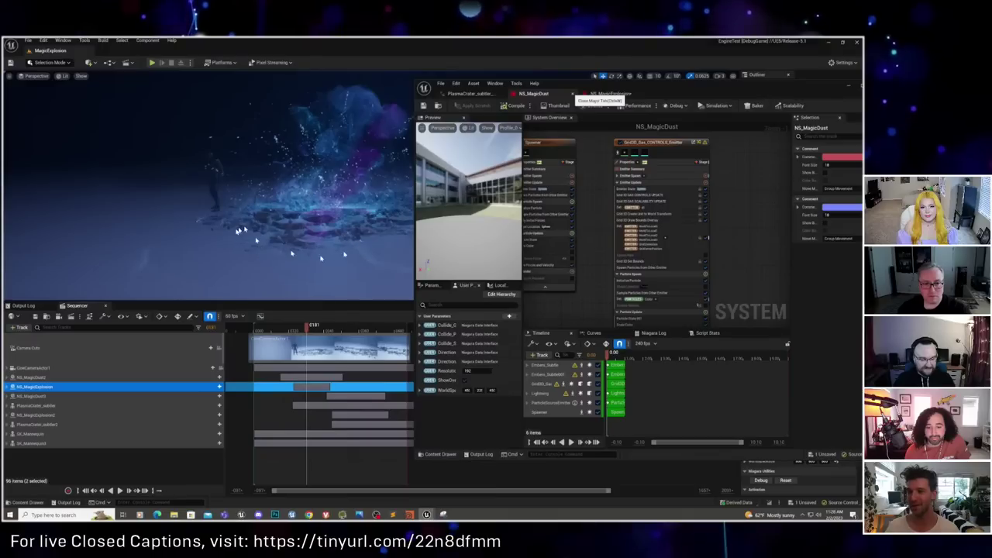
{"action": "left_click", "coordinate": [572, 94]}
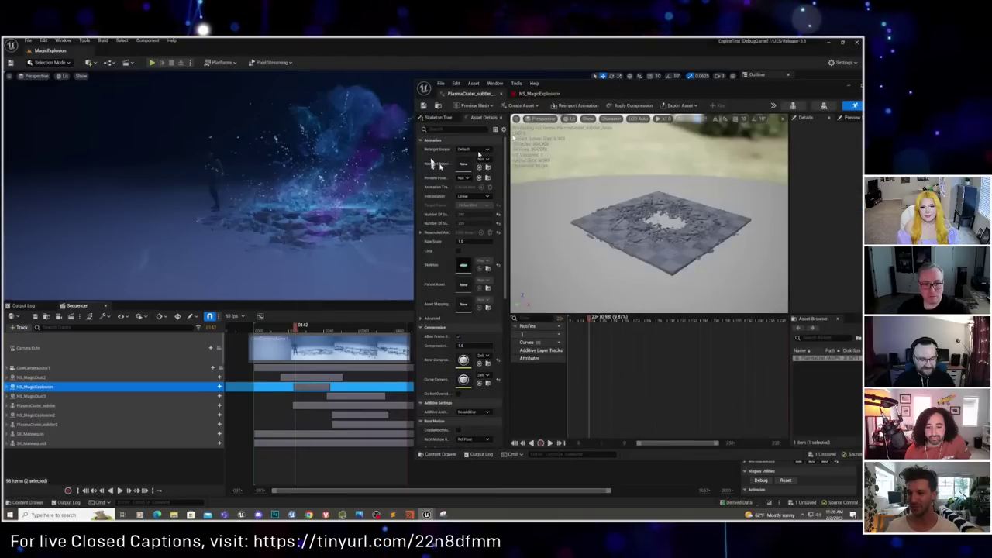
{"action": "middle_click_drag", "start_coordinate": [558, 186], "coordinate": [589, 272]}
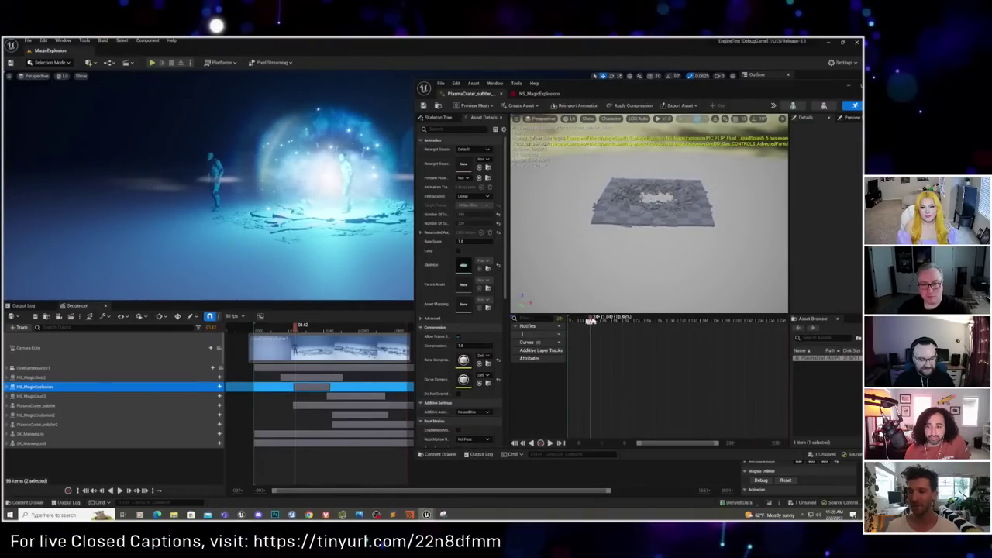
{"action": "left_click_drag", "start_coordinate": [591, 318], "coordinate": [570, 319]}
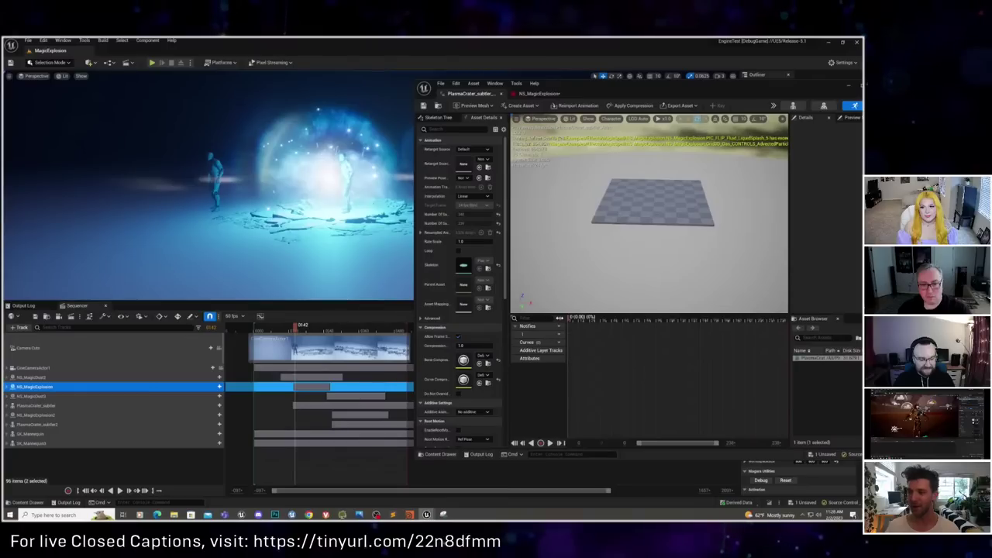
{"action": "key", "text": "space"}
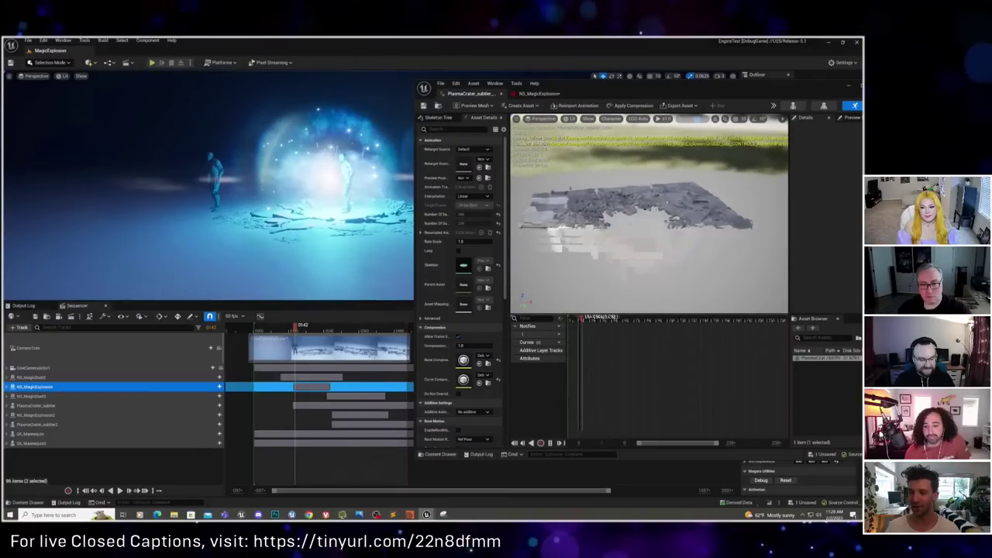
{"action": "key", "text": "space"}
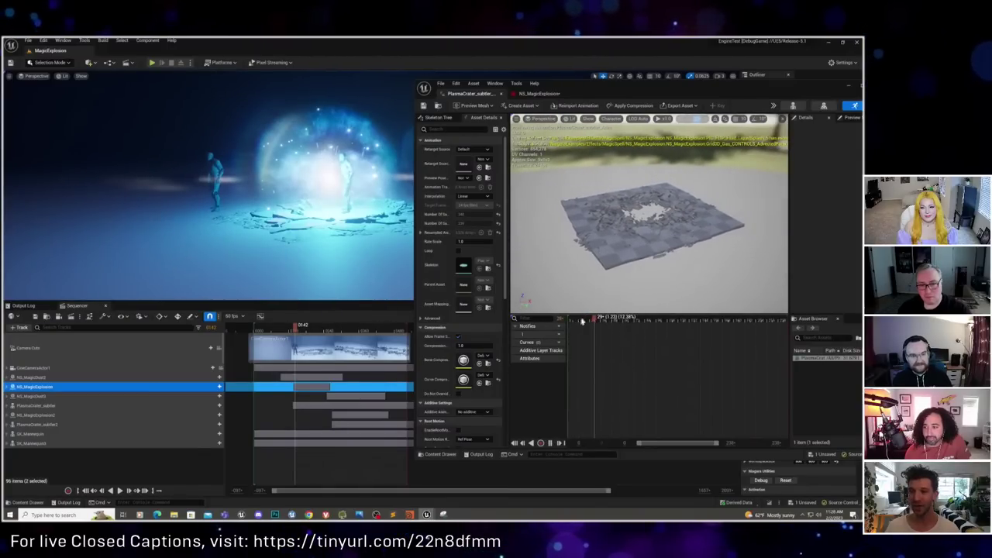
{"action": "left_click_drag", "start_coordinate": [579, 322], "coordinate": [569, 321]}
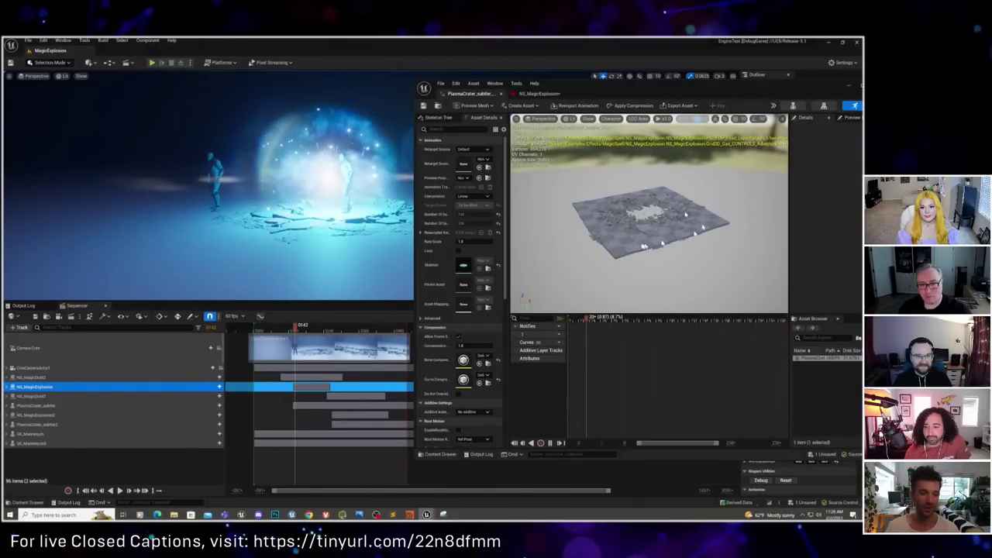
{"action": "mouse_move", "coordinate": [591, 319]}
{"action": "left_mouse_down"}
{"action": "mouse_move", "coordinate": [604, 319]}
{"action": "mouse_move", "coordinate": [571, 319]}
{"action": "mouse_move", "coordinate": [601, 320]}
{"action": "left_mouse_up"}
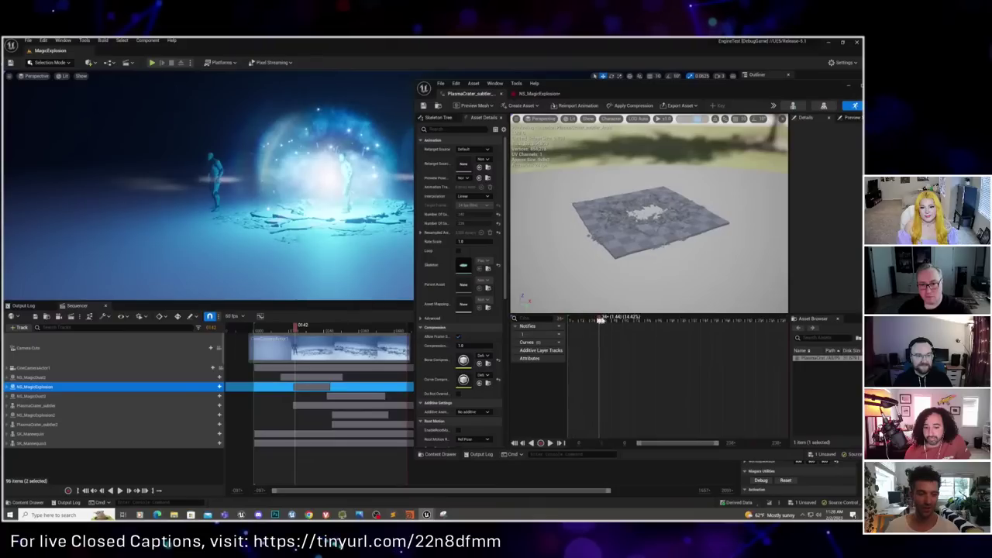
{"action": "left_click_drag", "start_coordinate": [633, 230], "coordinate": [632, 227]}
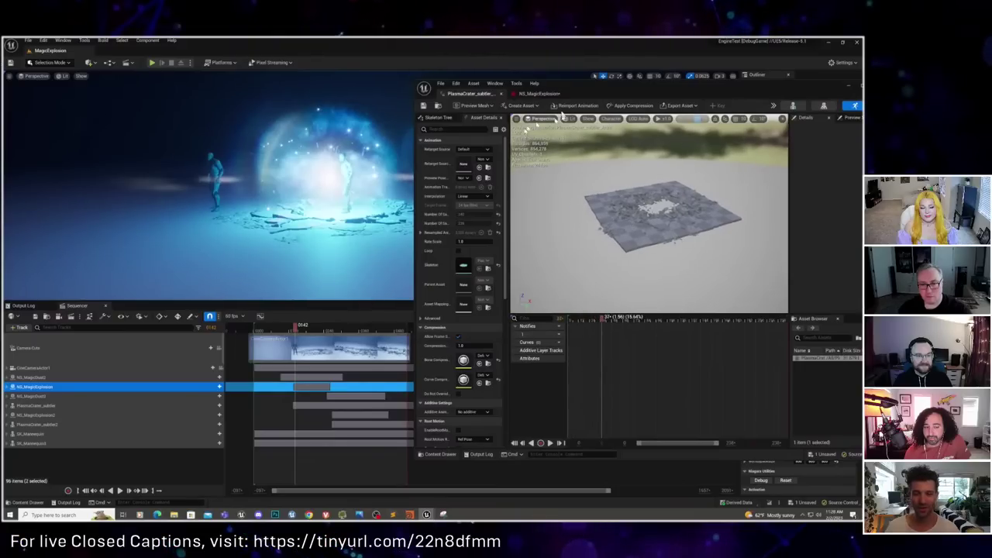
Step: Switch to Houdini, replay the fracture simulation, and scrub back to an earlier frame
{"action": "left_click", "coordinate": [408, 514]}
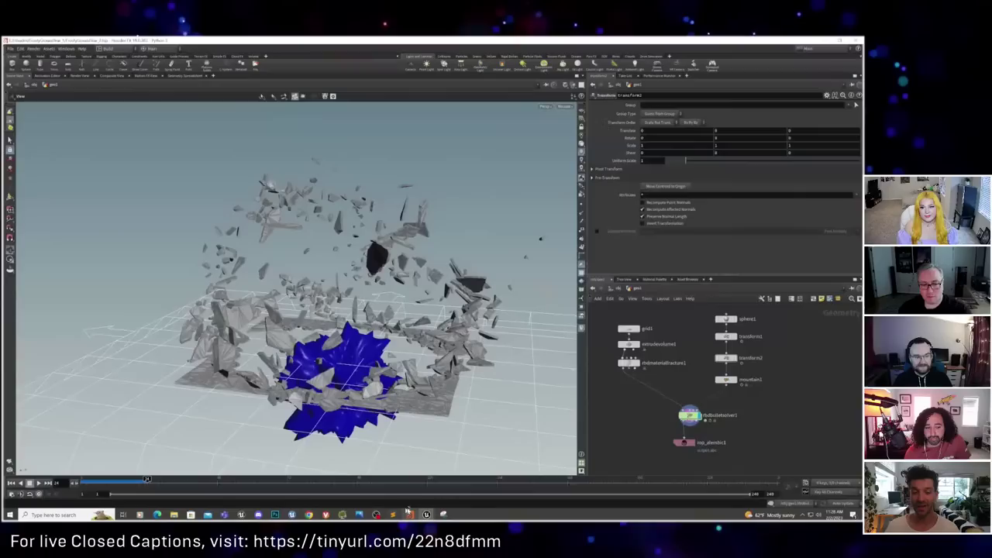
{"action": "left_click", "coordinate": [49, 483]}
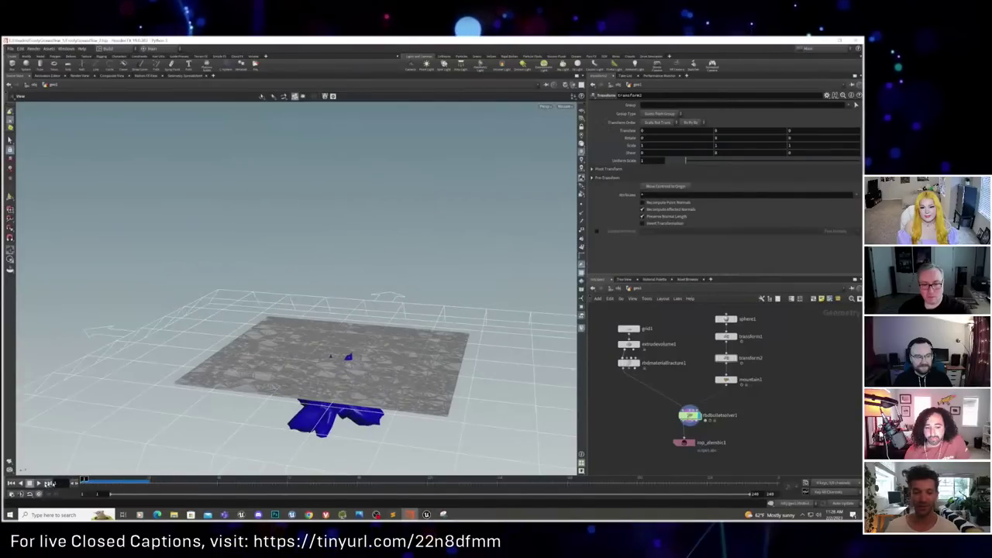
{"action": "left_click", "coordinate": [39, 483]}
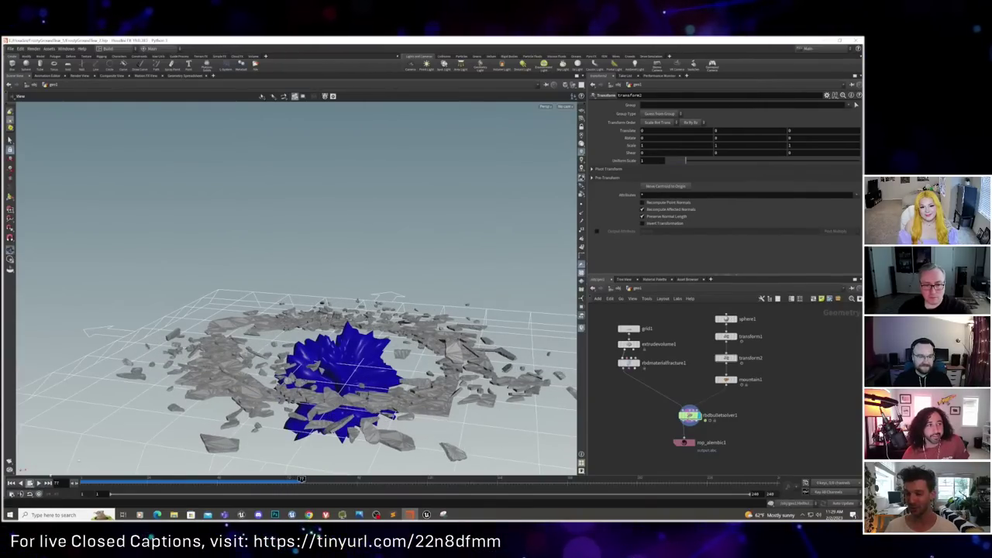
{"action": "left_click", "coordinate": [284, 479]}
{"action": "mouse_move", "coordinate": [283, 479]}
{"action": "left_mouse_down"}
{"action": "mouse_move", "coordinate": [117, 479]}
{"action": "mouse_move", "coordinate": [178, 479]}
{"action": "mouse_move", "coordinate": [136, 479]}
{"action": "mouse_move", "coordinate": [153, 479]}
{"action": "left_mouse_up"}
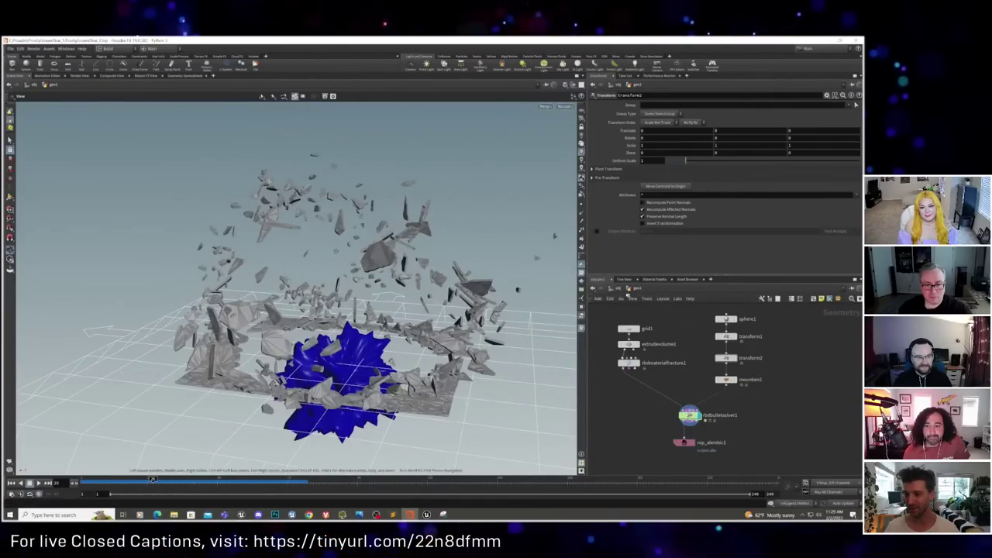
Step: Switch the network view to /out and back to the /obj level
{"action": "left_click", "coordinate": [620, 293]}
{"action": "left_click", "coordinate": [621, 291]}
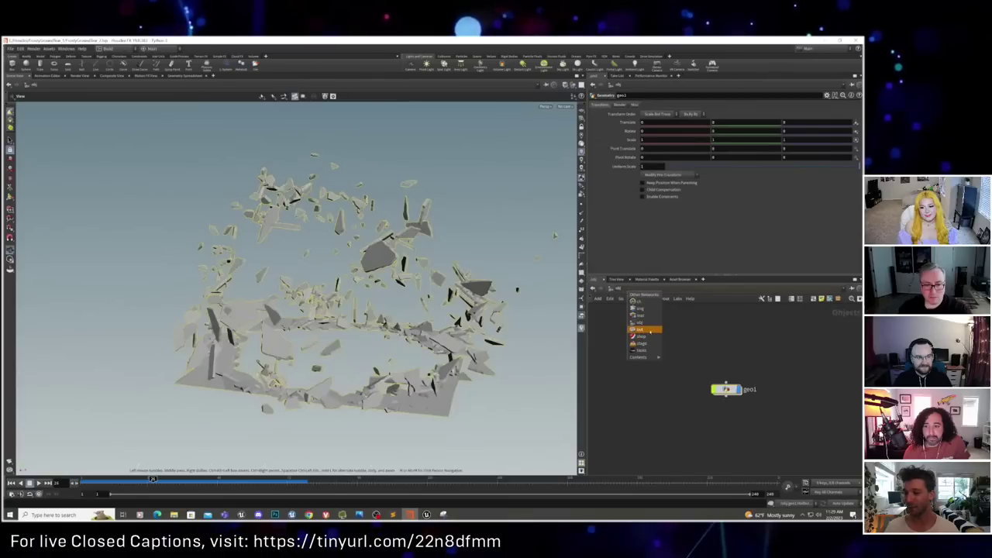
{"action": "left_click", "coordinate": [640, 331]}
{"action": "left_click", "coordinate": [623, 290]}
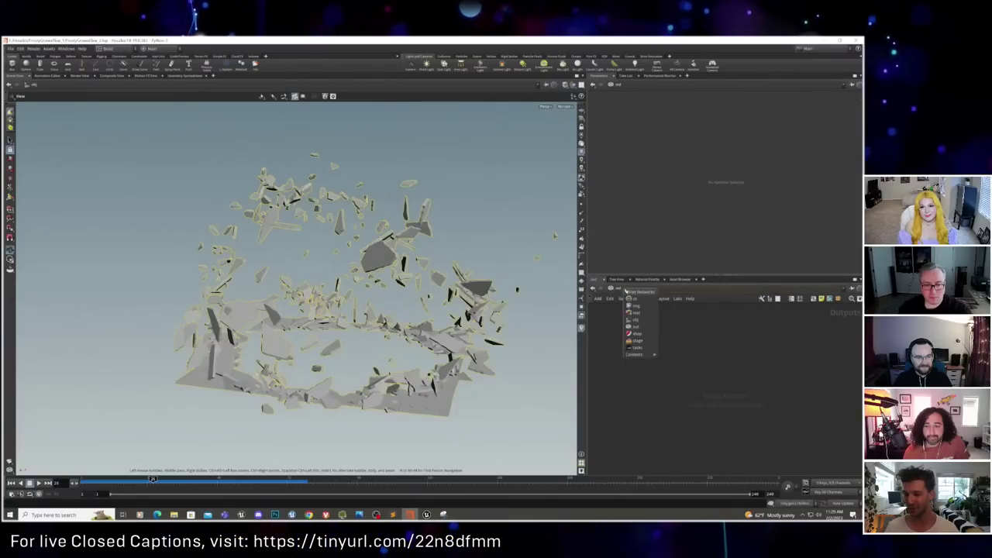
{"action": "left_click", "coordinate": [640, 327]}
{"action": "left_click", "coordinate": [621, 289]}
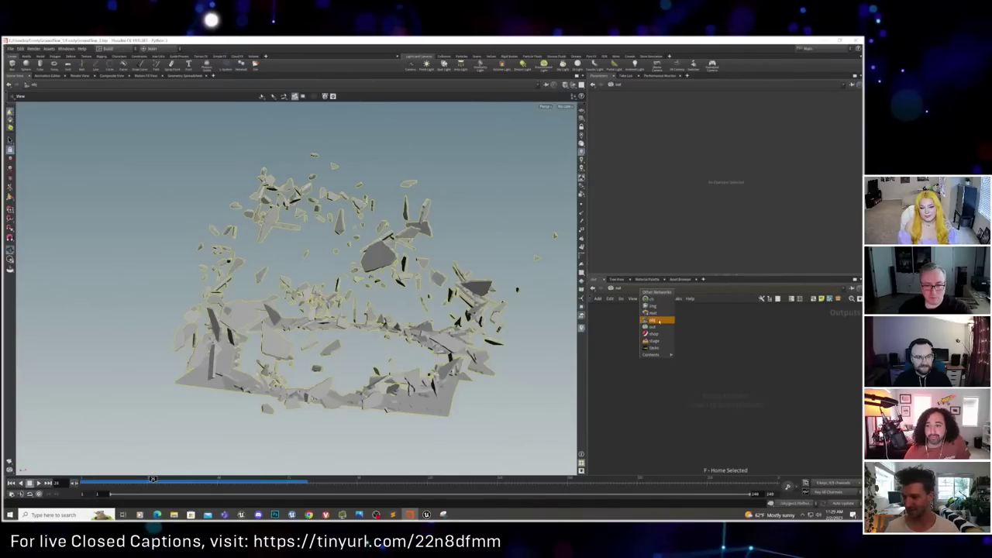
{"action": "left_click", "coordinate": [655, 320]}
Step: Dive into geo1 to view its nodes, then return to the object level
{"action": "double_click", "coordinate": [726, 389]}
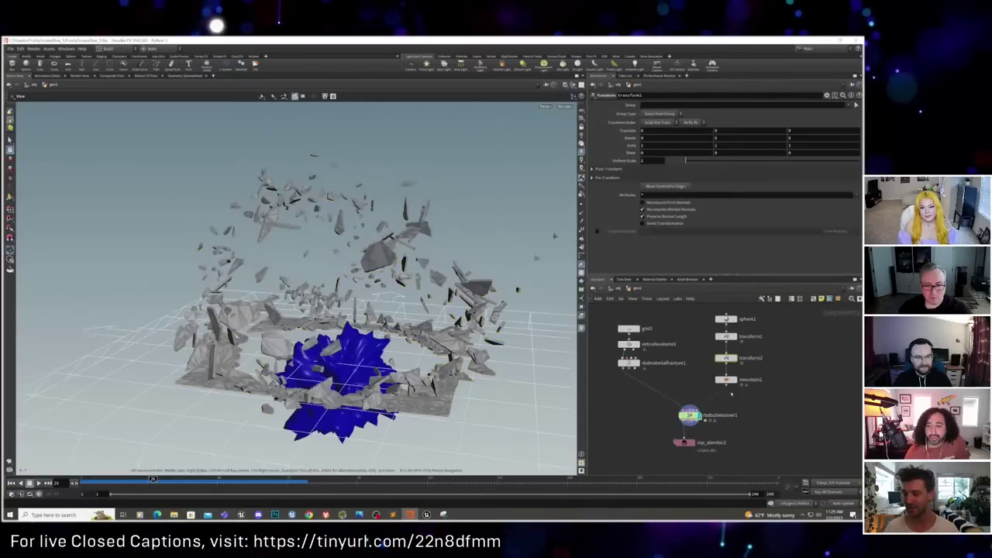
{"action": "left_click", "coordinate": [650, 290]}
{"action": "left_click", "coordinate": [633, 293]}
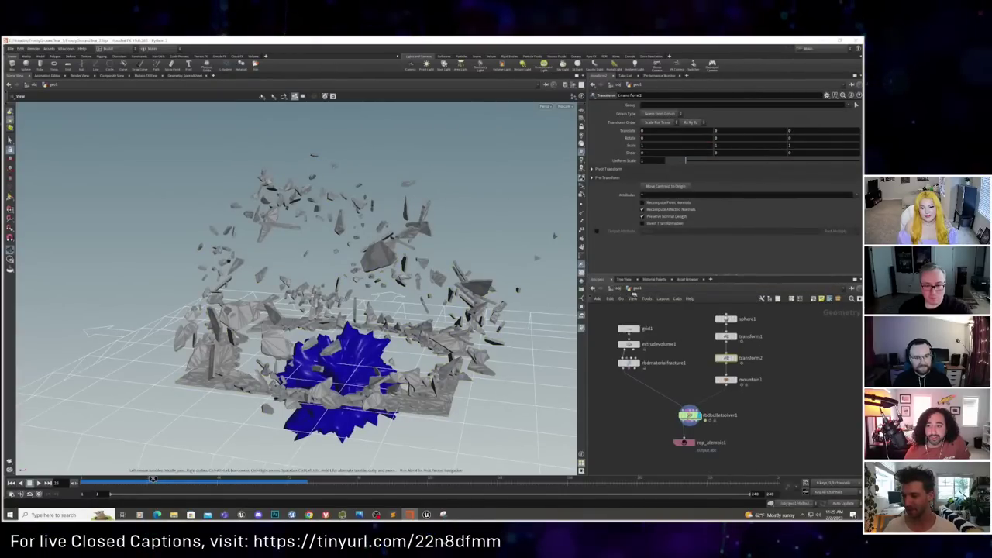
{"action": "left_click", "coordinate": [628, 288]}
{"action": "left_click", "coordinate": [649, 289]}
Step: Add a Labs RBD to FBX node (rbd_to_fbx1) to the /out network via the 'fil' search
{"action": "left_click", "coordinate": [671, 331]}
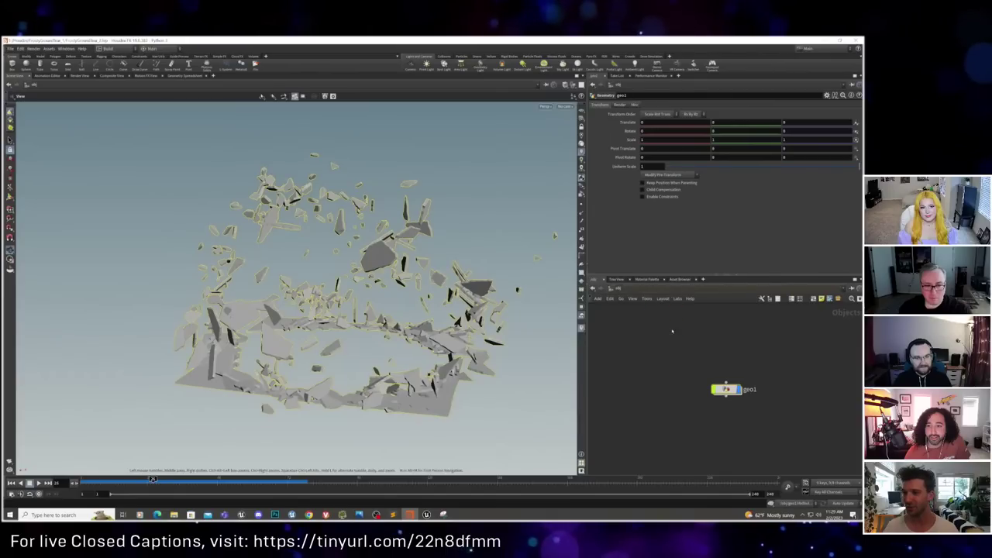
{"action": "key", "text": "Tab"}
{"action": "type", "text": "f"}
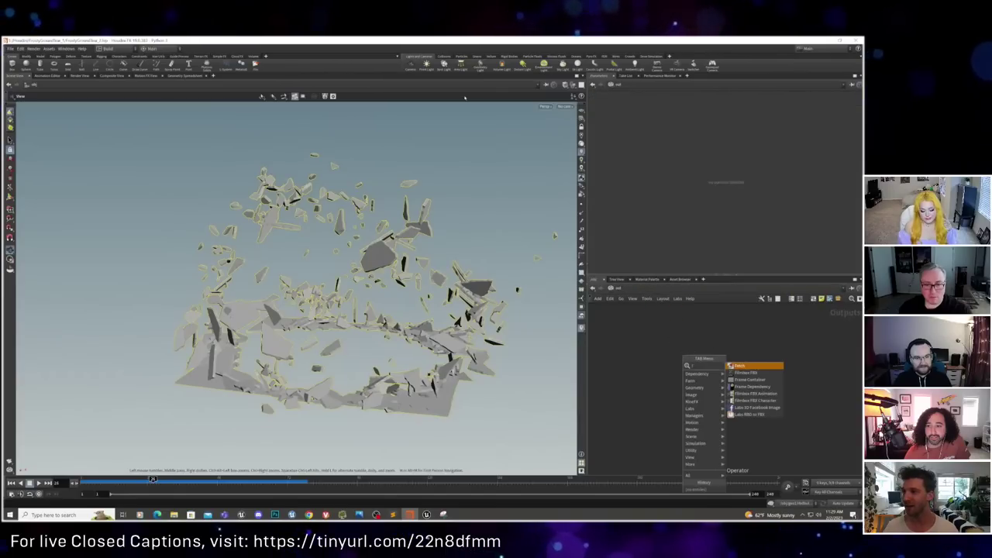
{"action": "type", "text": "il"}
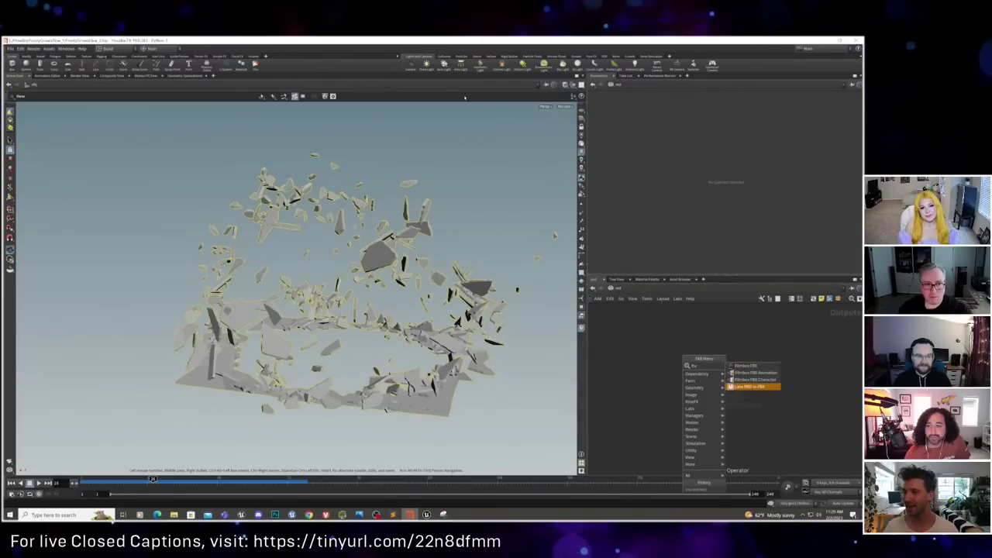
{"action": "key", "text": "Return"}
{"action": "left_click", "coordinate": [705, 348]}
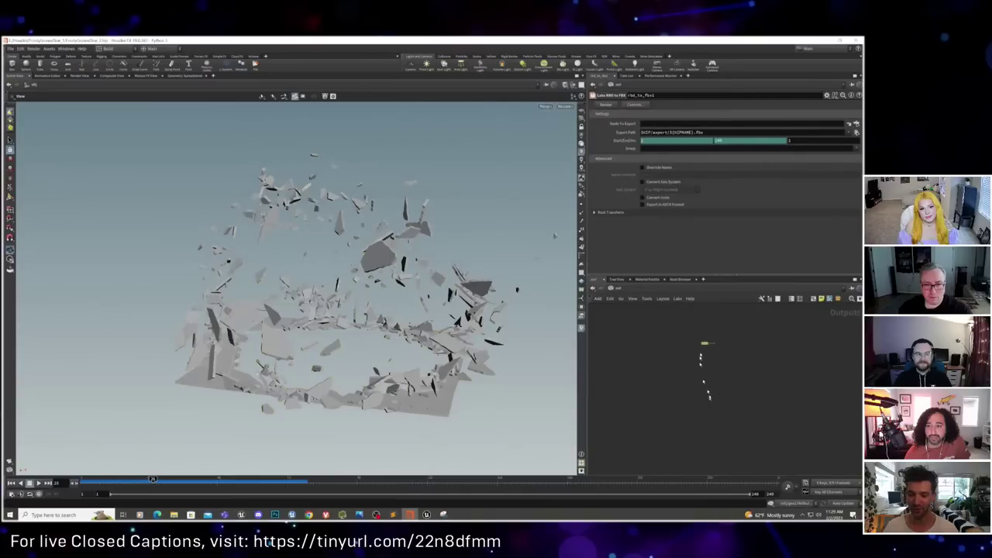
{"action": "left_click_drag", "start_coordinate": [701, 317], "coordinate": [717, 350]}
Step: Set the node's Node To Export to /obj/geo1, then return to Unreal Engine
{"action": "left_click", "coordinate": [856, 123]}
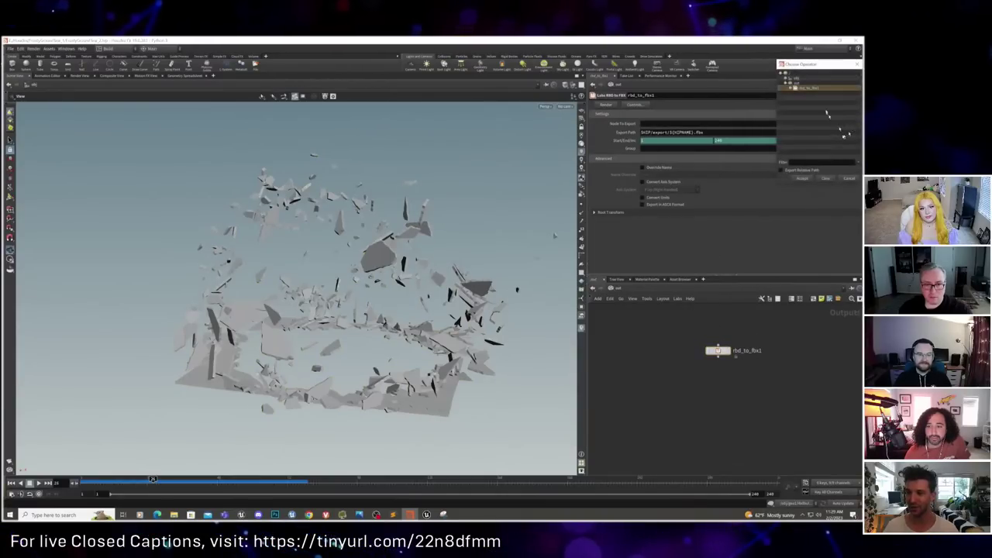
{"action": "left_click", "coordinate": [785, 77]}
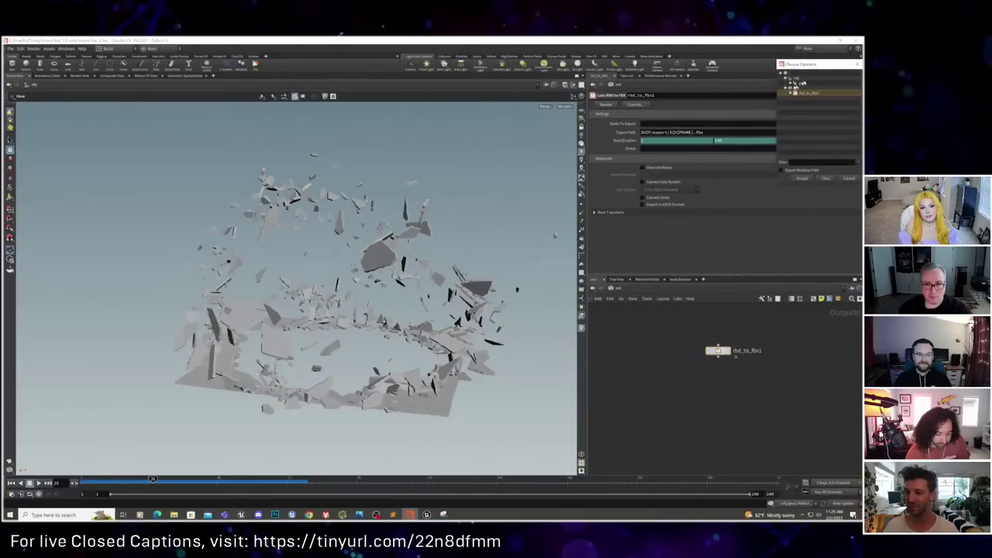
{"action": "left_click", "coordinate": [801, 82]}
{"action": "left_click", "coordinate": [802, 179]}
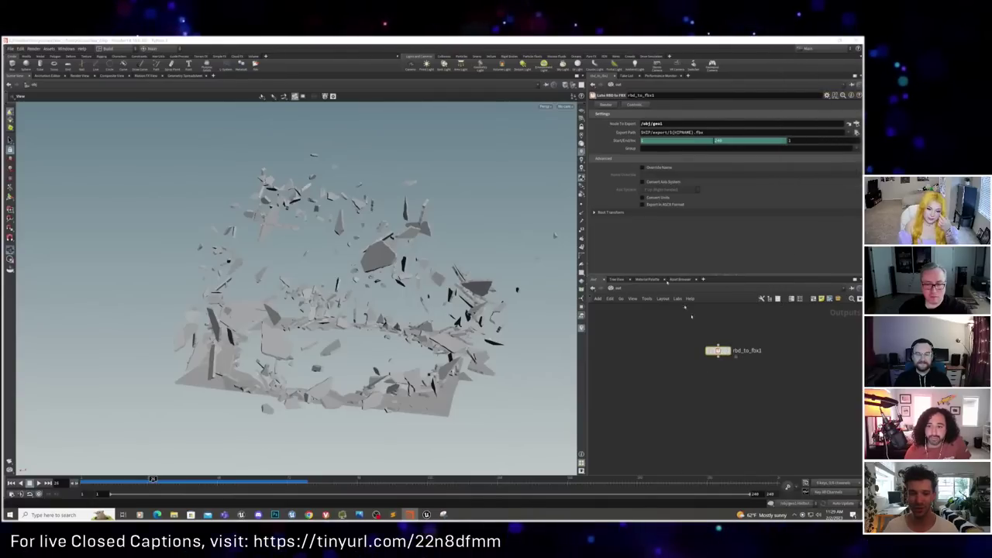
{"action": "left_click", "coordinate": [427, 474]}
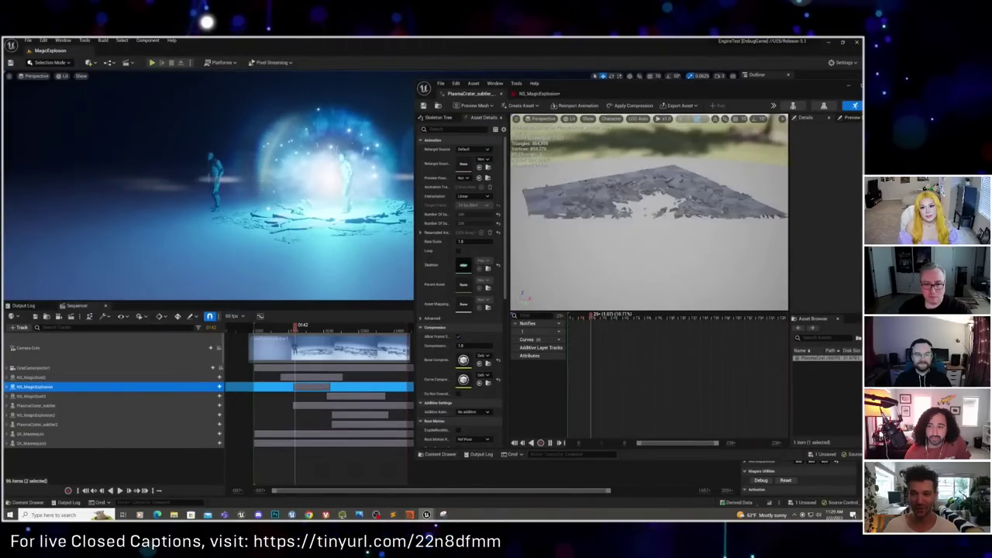
Step: Scrub past frame 0142, close the floating crater editor, and select PlasmaCrater_subtler
{"action": "mouse_move", "coordinate": [305, 328]}
{"action": "left_mouse_down"}
{"action": "mouse_move", "coordinate": [288, 329]}
{"action": "mouse_move", "coordinate": [301, 329]}
{"action": "left_mouse_up"}
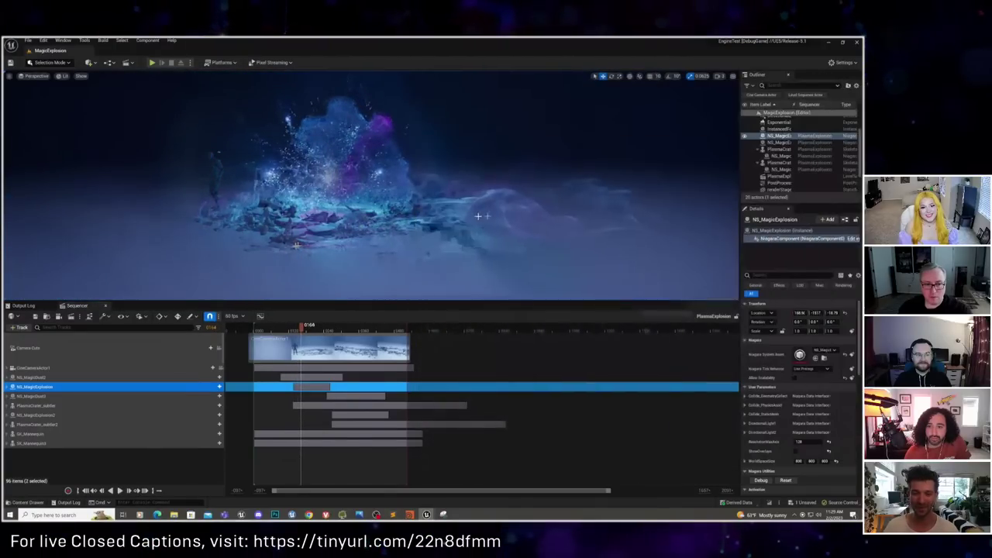
{"action": "left_click", "coordinate": [844, 88]}
{"action": "scroll", "coordinate": [395, 209], "scroll_direction": "up", "scroll_amount": 3}
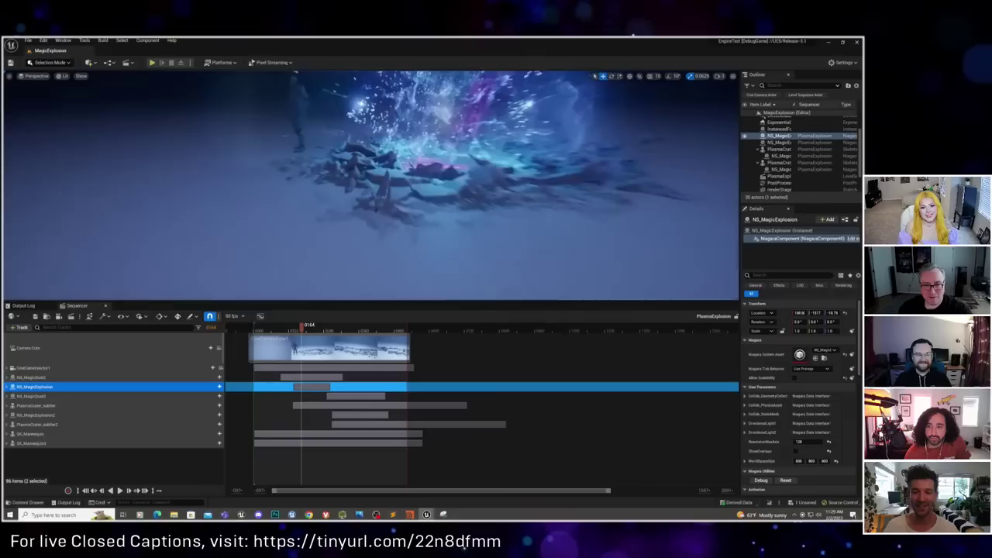
{"action": "left_click", "coordinate": [396, 209]}
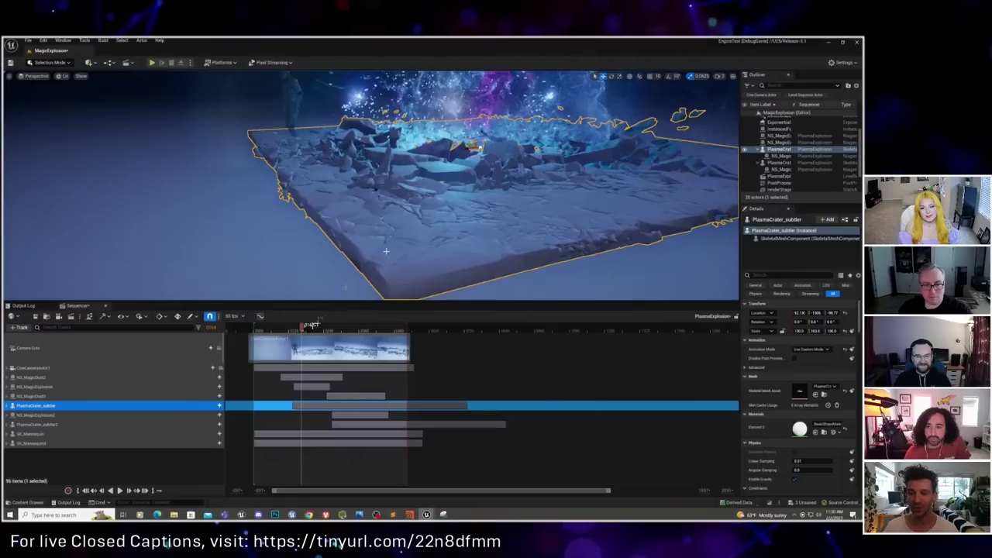
Step: Undo the accidental crater move, then rewind and play the sequence from about frame 0084
{"action": "key", "text": "ctrl+z"}
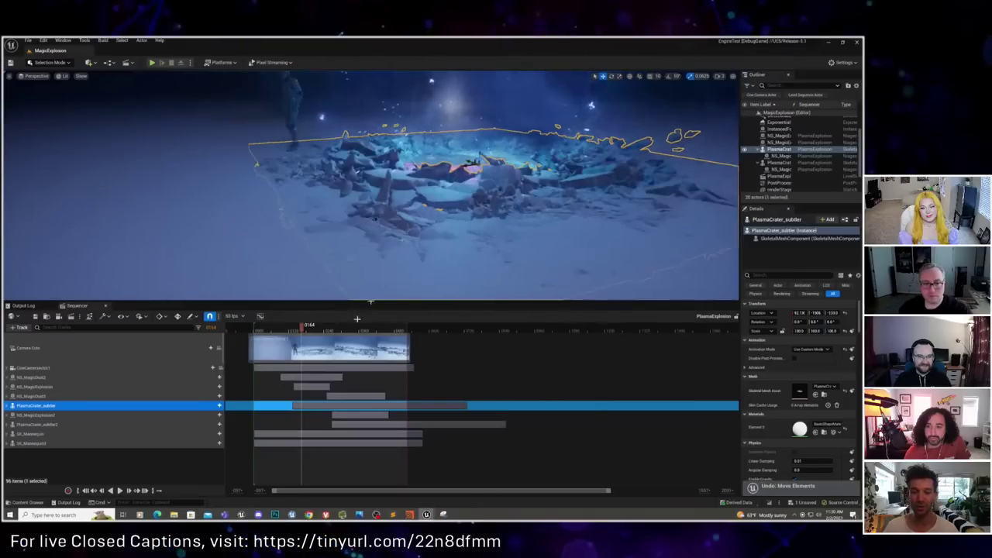
{"action": "left_click_drag", "start_coordinate": [304, 331], "coordinate": [278, 331]}
{"action": "left_click", "coordinate": [289, 332]}
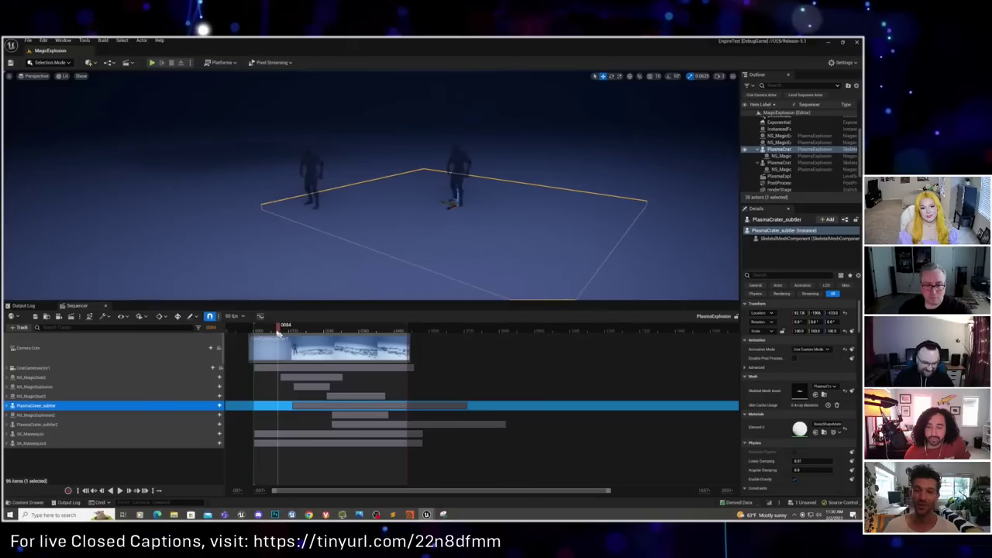
{"action": "key", "text": "space"}
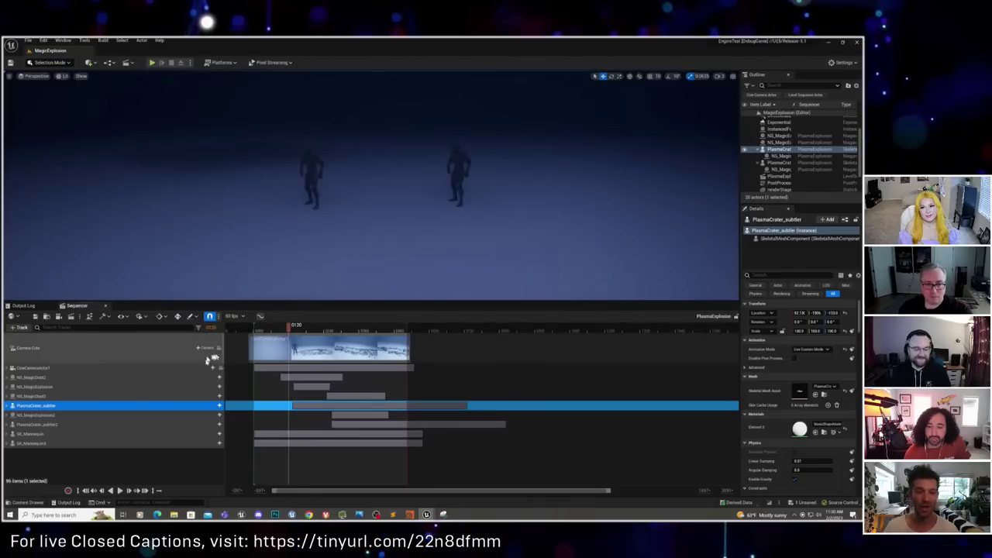
Step: Look through the cinematic camera and play the sequence from about frame 0093
{"action": "left_click", "coordinate": [218, 347]}
{"action": "left_click_drag", "start_coordinate": [266, 329], "coordinate": [279, 332]}
{"action": "key", "text": "space"}
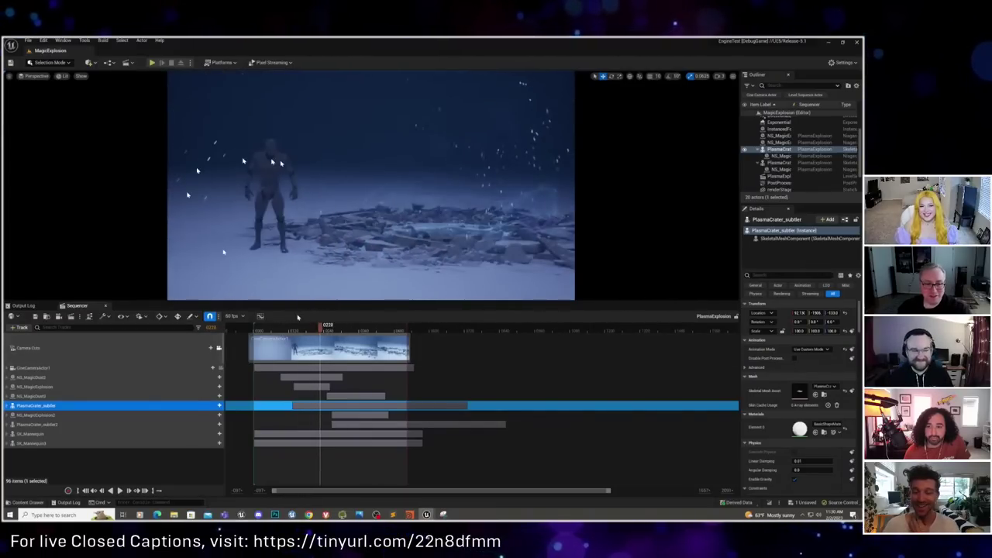
Step: Rewind from frame 0225 to just before the explosion and play it again
{"action": "left_click", "coordinate": [319, 328]}
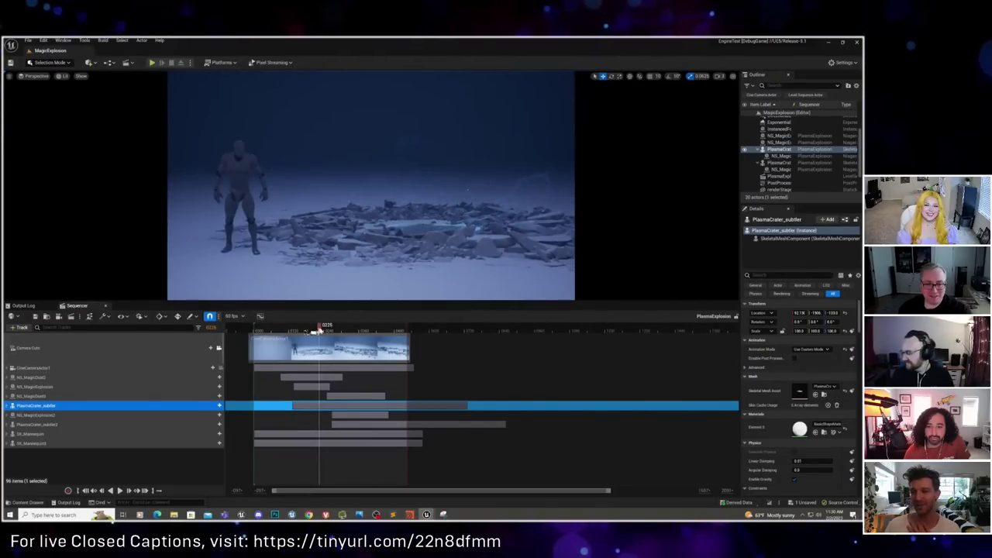
{"action": "left_click_drag", "start_coordinate": [319, 330], "coordinate": [301, 333]}
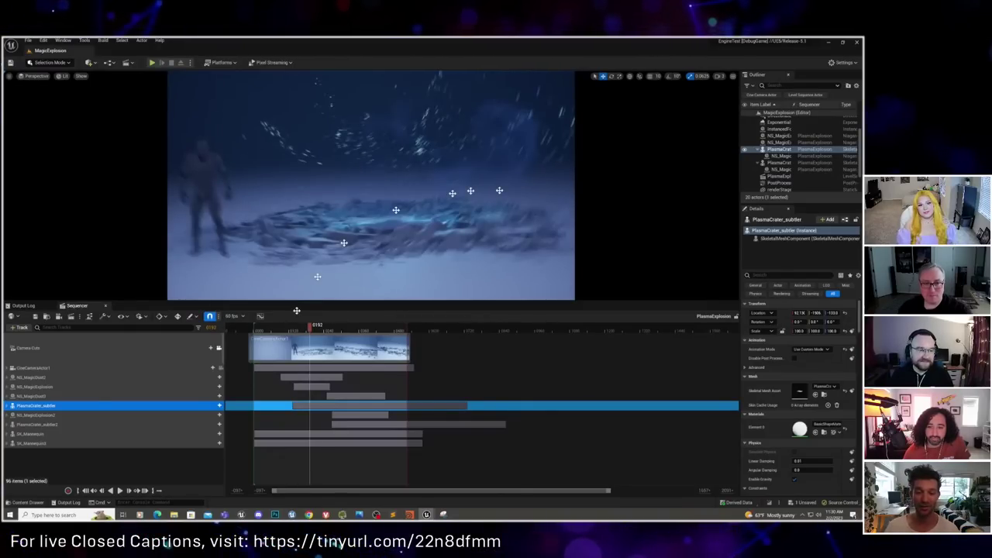
{"action": "left_click", "coordinate": [283, 327]}
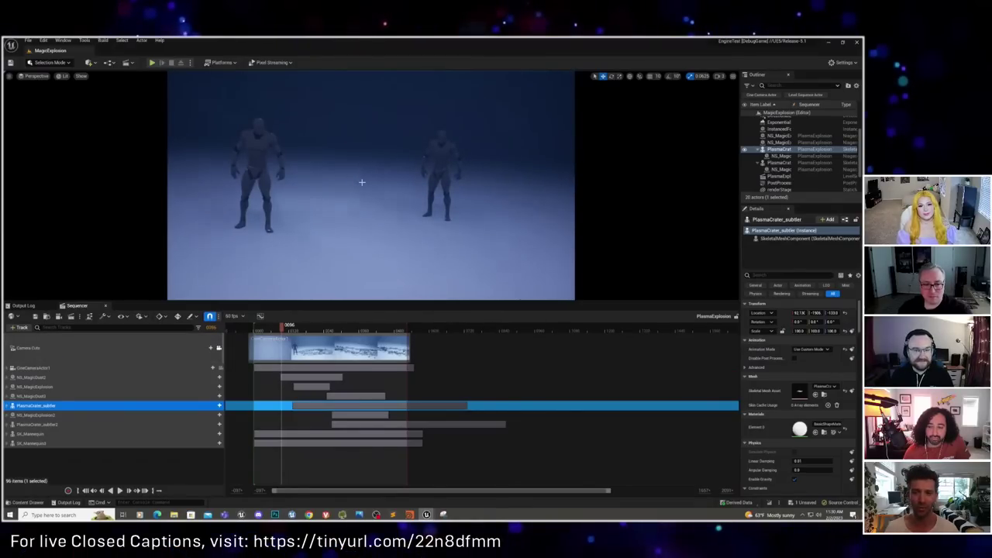
{"action": "left_click", "coordinate": [279, 327]}
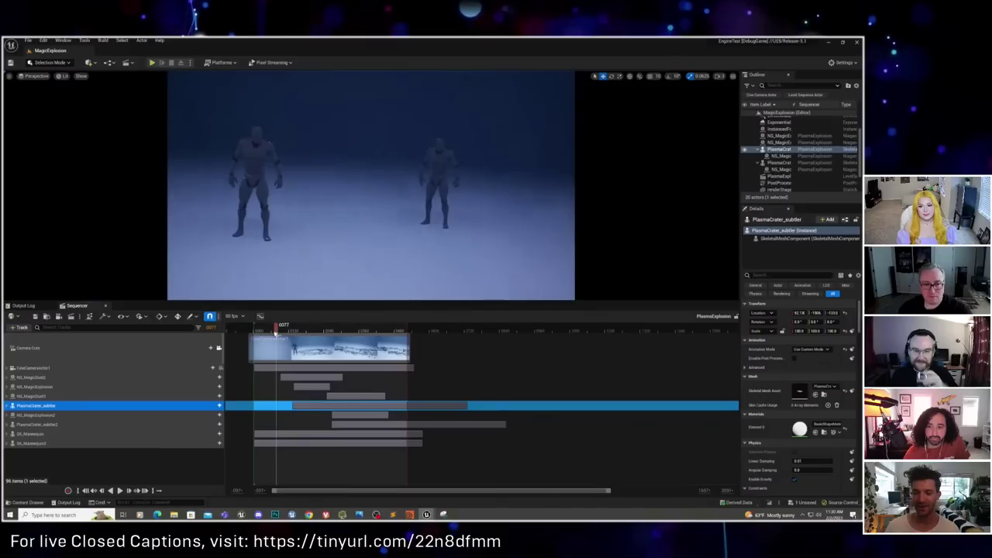
{"action": "key", "text": "space"}
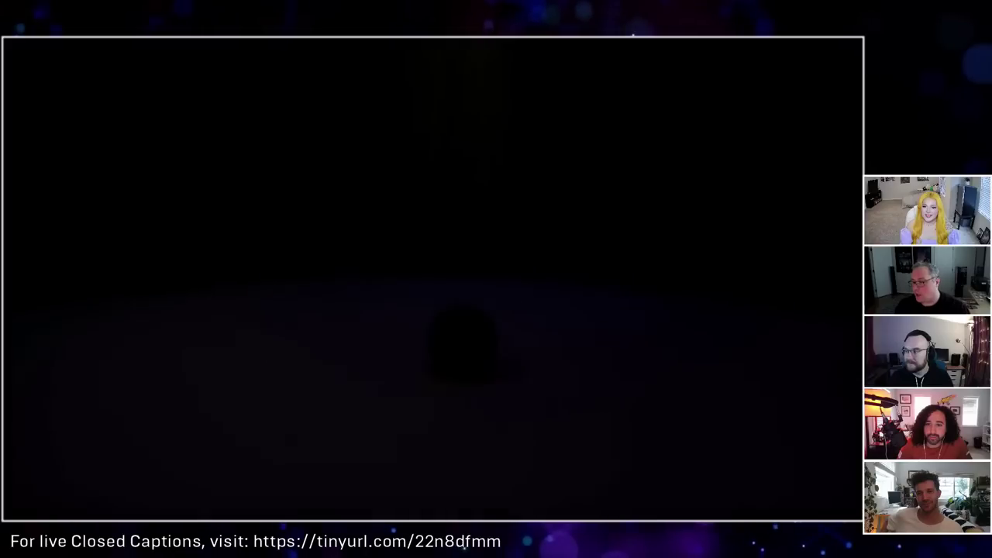
Step: Exit playback, advance the sequence to about 6.43 for the beam, then show the Spotlight Niagara editor
{"action": "key", "text": "Escape"}
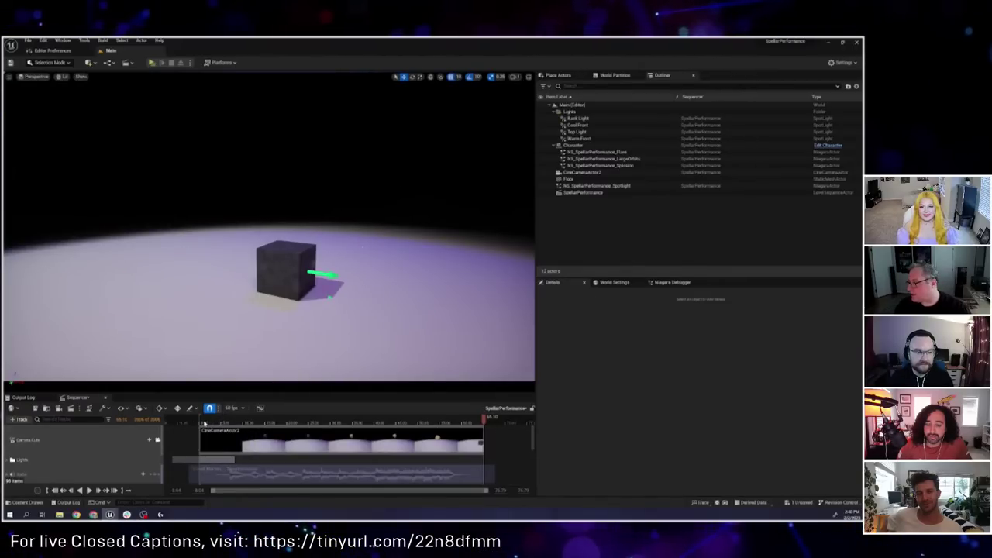
{"action": "left_click_drag", "start_coordinate": [204, 423], "coordinate": [224, 421]}
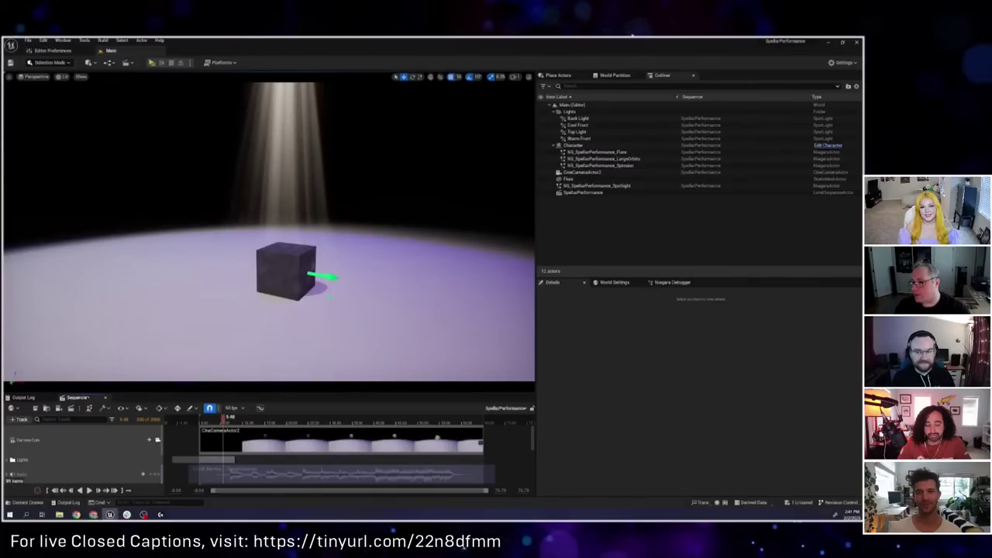
{"action": "key", "text": "alt+Tab"}
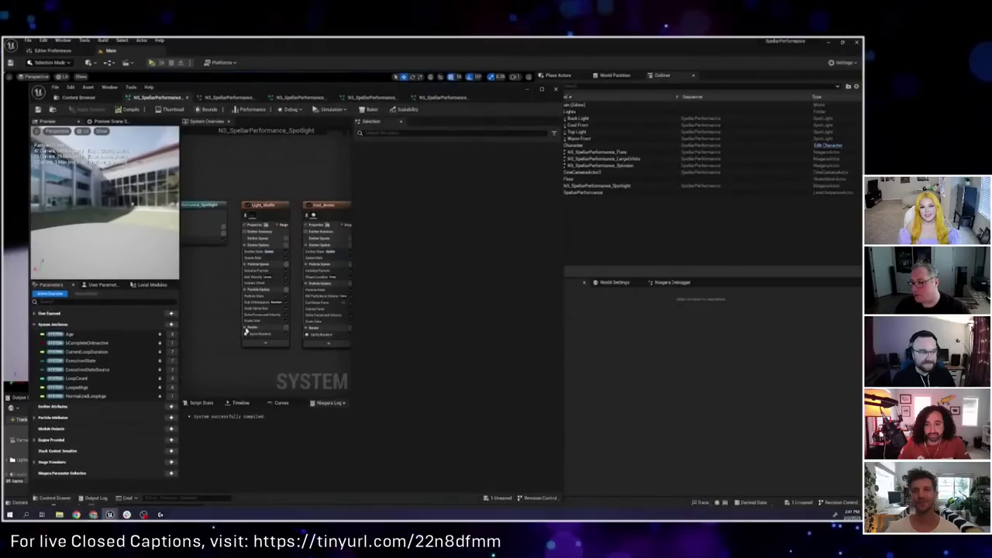
Step: Open the Light_Shafts sprite material M_Flare_LightShafts_Soft and inspect its Texture Sample node
{"action": "left_click", "coordinate": [263, 334]}
{"action": "double_click", "coordinate": [426, 182]}
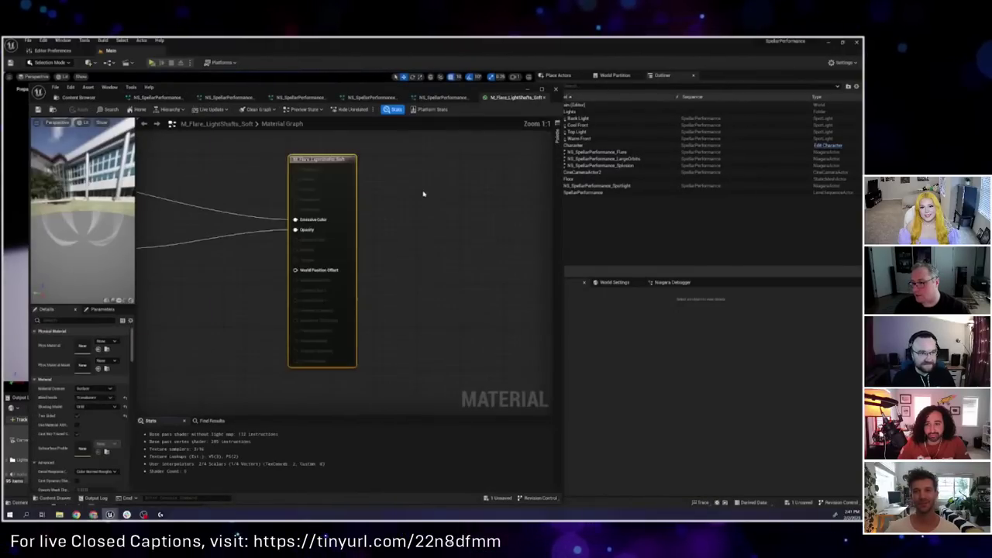
{"action": "left_click", "coordinate": [328, 317]}
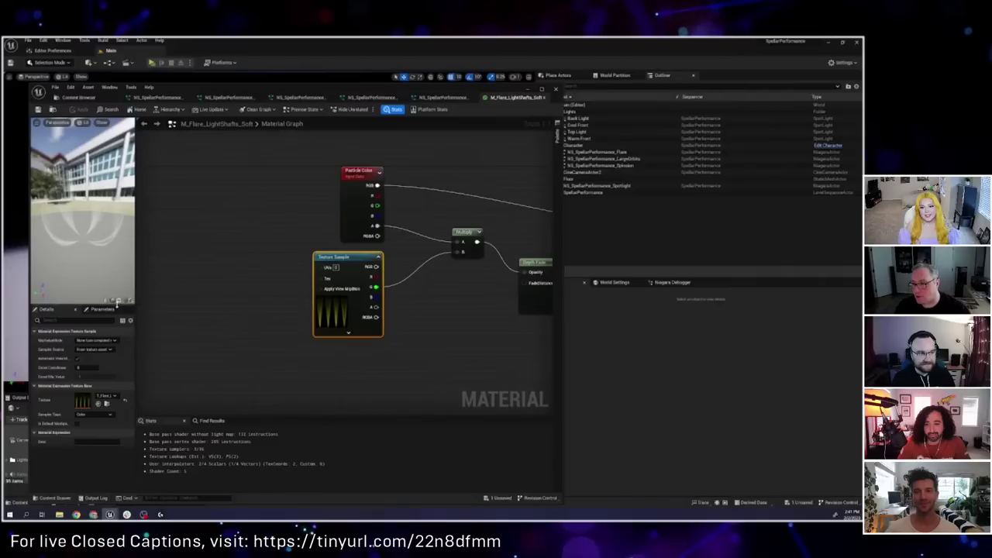
Step: Widen and orbit the material preview, pan to the Depth Fade node, then move the editor aside
{"action": "left_click_drag", "start_coordinate": [135, 246], "coordinate": [209, 246]}
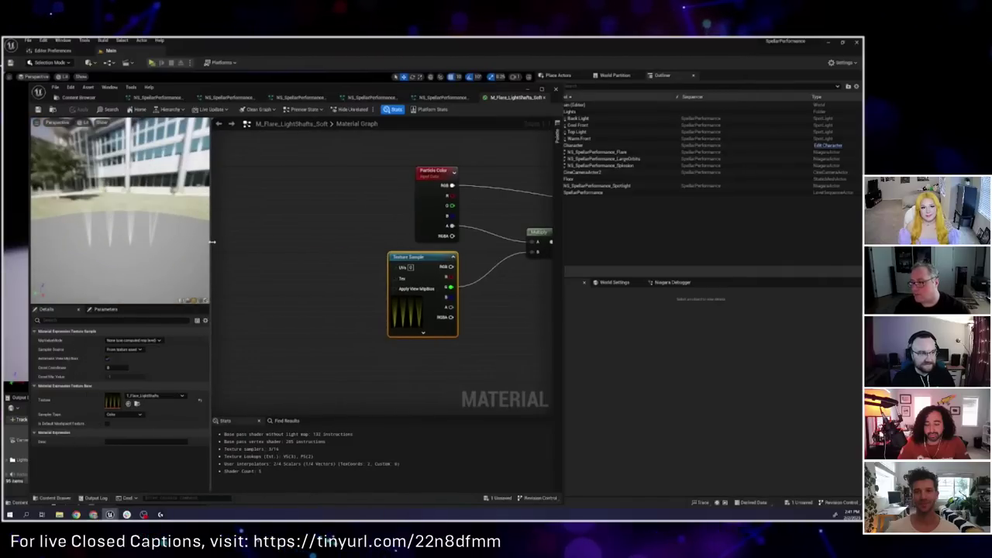
{"action": "mouse_move", "coordinate": [95, 250]}
{"action": "left_mouse_down"}
{"action": "mouse_move", "coordinate": [108, 251]}
{"action": "mouse_move", "coordinate": [95, 251]}
{"action": "left_mouse_up"}
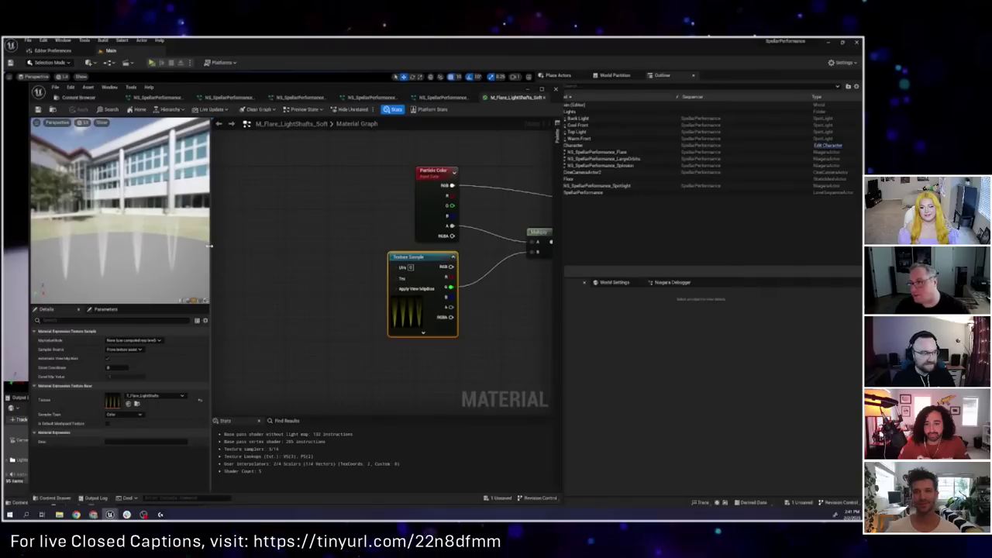
{"action": "right_click_drag", "start_coordinate": [535, 325], "coordinate": [225, 326]}
{"action": "right_click_drag", "start_coordinate": [353, 261], "coordinate": [492, 261]}
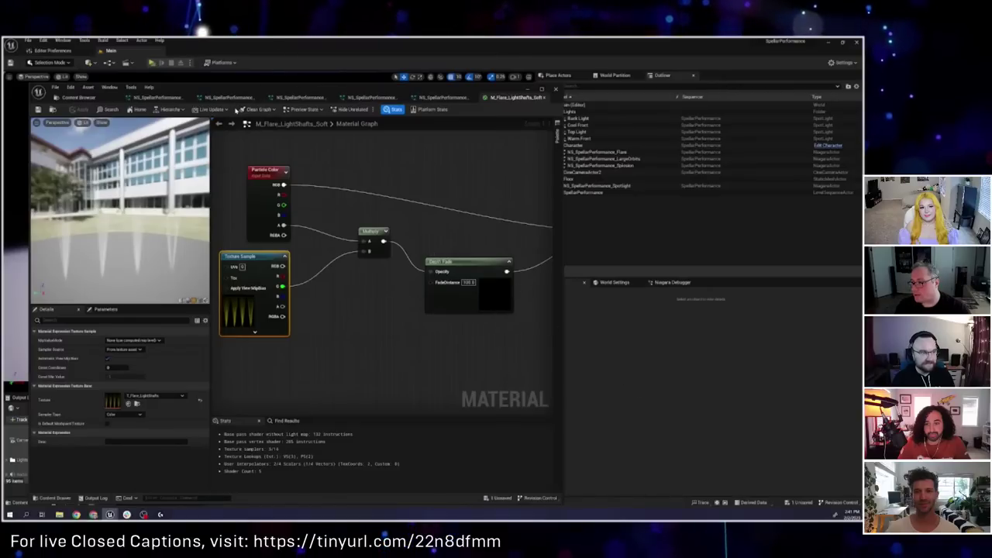
{"action": "left_click_drag", "start_coordinate": [237, 92], "coordinate": [991, 129]}
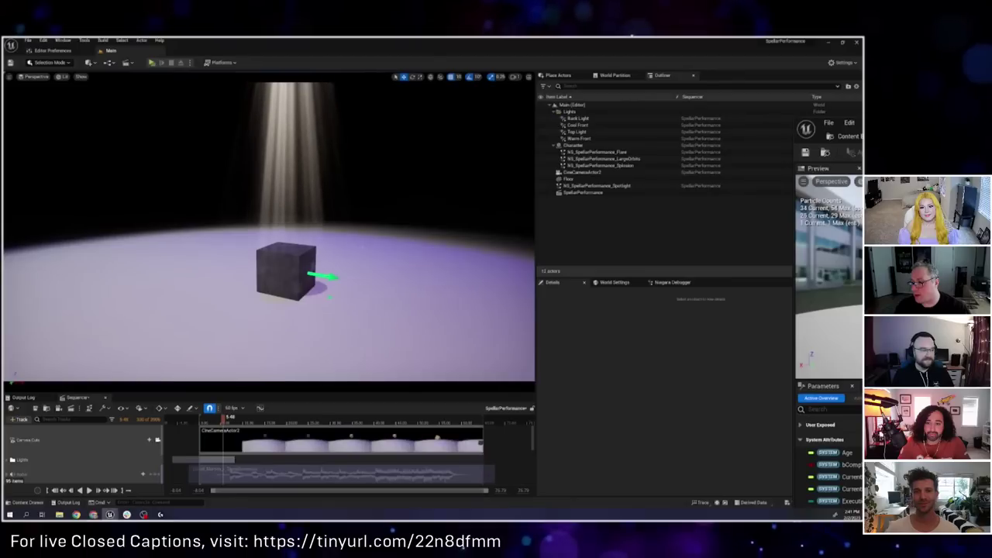
Step: Review Light_Shafts' Sub UV Animation, Sprite Renderer and Add Velocity, then place the Niagara editor beside the viewport
{"action": "left_click_drag", "start_coordinate": [856, 123], "coordinate": [98, 56]}
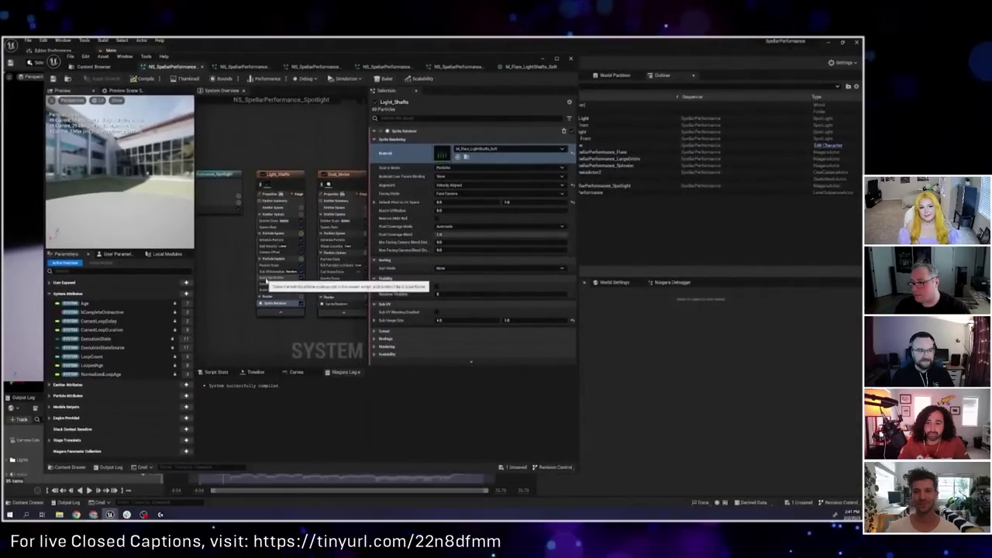
{"action": "left_click", "coordinate": [273, 272]}
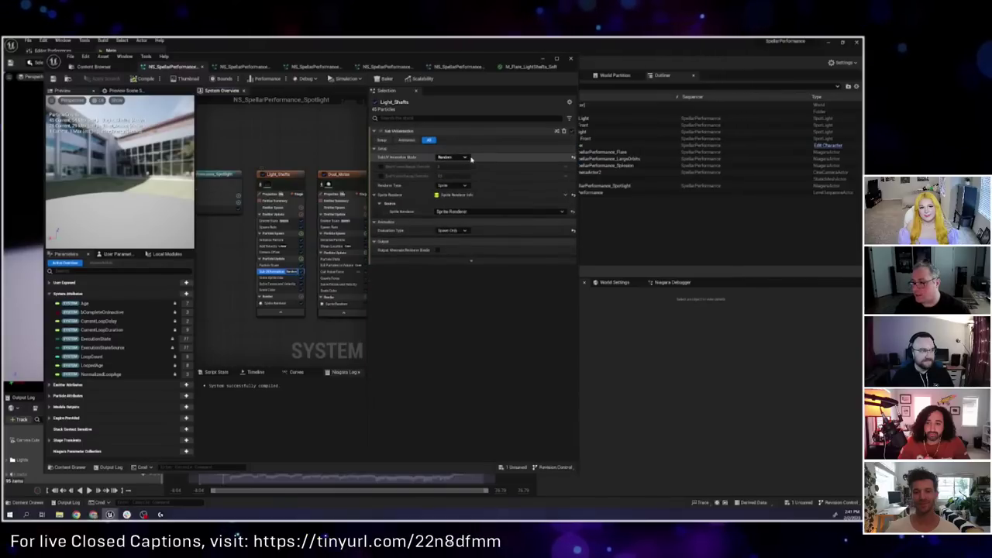
{"action": "left_click", "coordinate": [274, 303]}
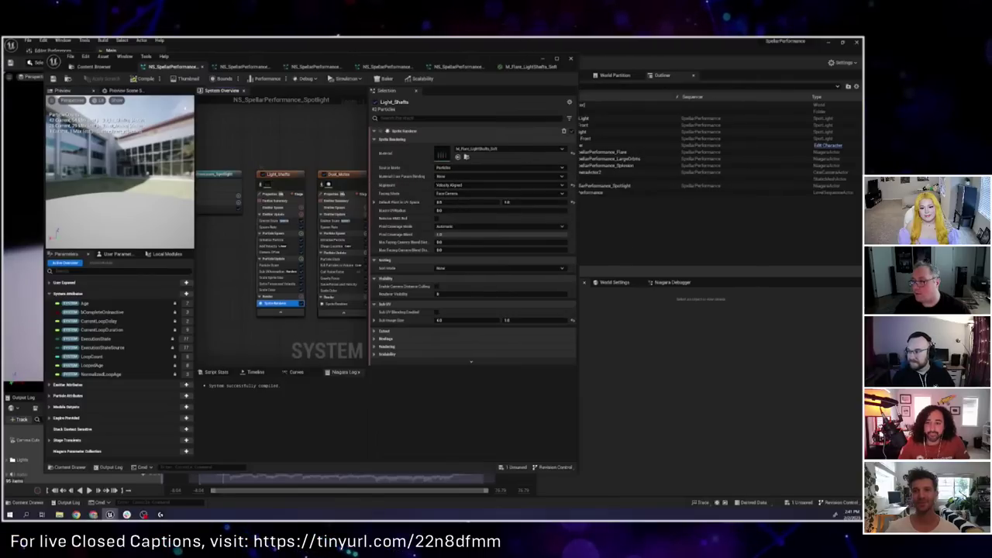
{"action": "left_click", "coordinate": [275, 246]}
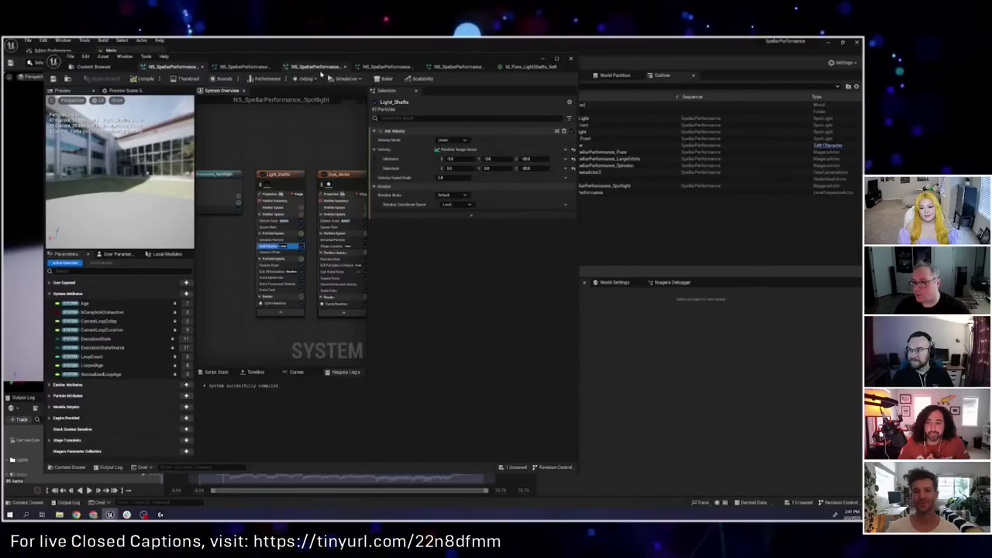
{"action": "left_click_drag", "start_coordinate": [298, 62], "coordinate": [561, 110]}
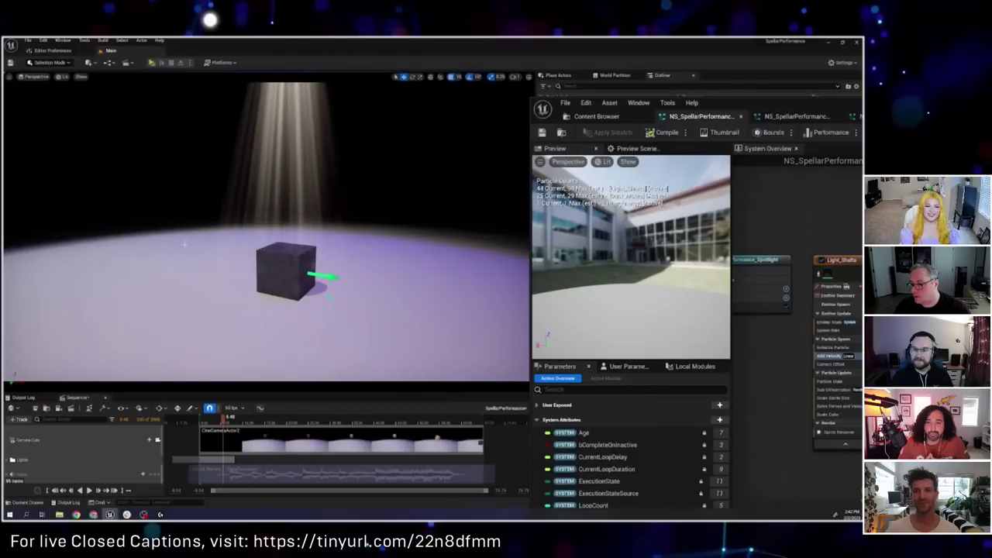
Step: Show the NS_SpellarPerformance tracks and scrub the sequence from the start to about 4.92
{"action": "left_click", "coordinate": [42, 444]}
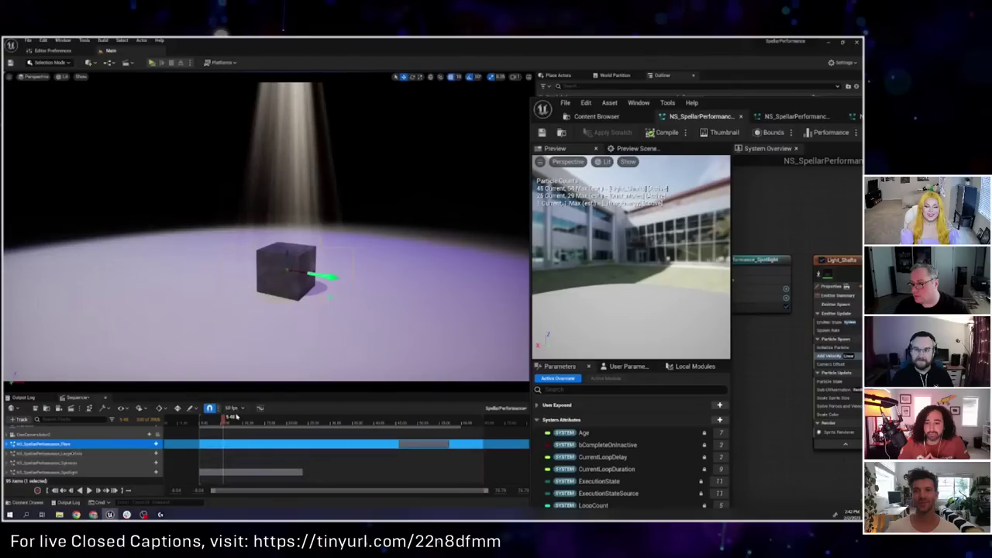
{"action": "left_click", "coordinate": [187, 421]}
{"action": "left_click_drag", "start_coordinate": [186, 423], "coordinate": [221, 422]}
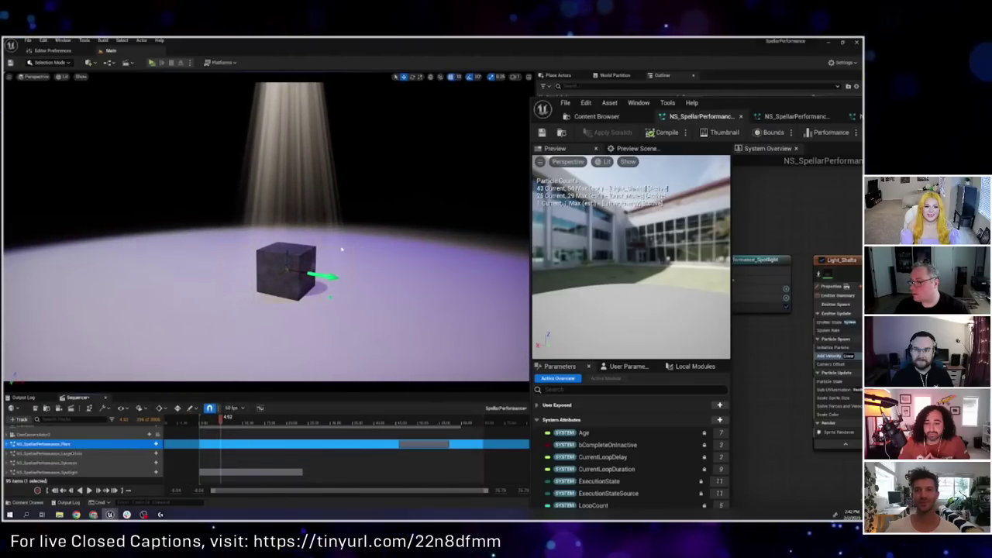
{"action": "left_click", "coordinate": [106, 397]}
Step: Advance to about 9.90, frame the full spotlight cone, and enlarge the Niagara editor
{"action": "mouse_move", "coordinate": [340, 246]}
{"action": "left_mouse_down"}
{"action": "mouse_move", "coordinate": [341, 225]}
{"action": "mouse_move", "coordinate": [341, 264]}
{"action": "mouse_move", "coordinate": [335, 257]}
{"action": "left_mouse_up"}
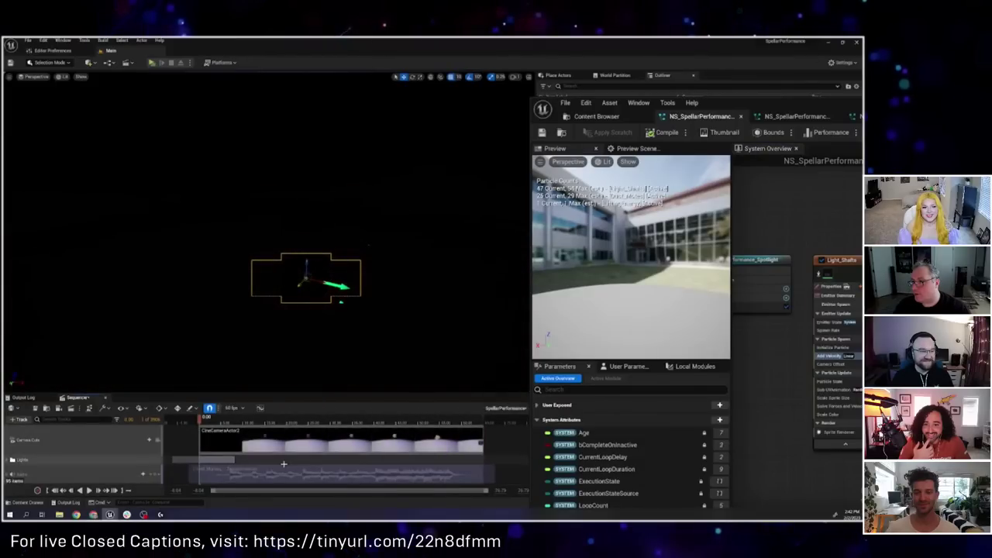
{"action": "left_click_drag", "start_coordinate": [220, 424], "coordinate": [250, 423]}
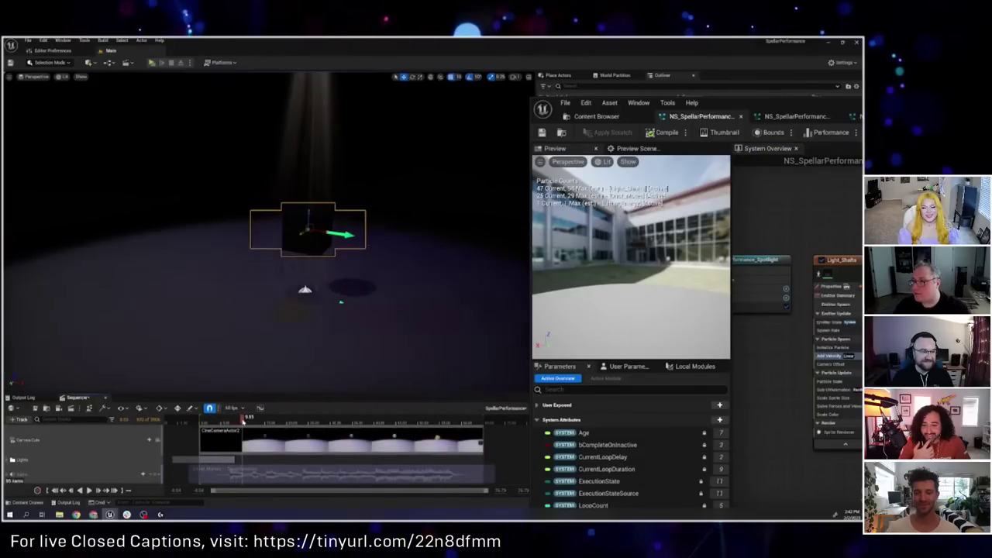
{"action": "left_click_drag", "start_coordinate": [330, 131], "coordinate": [316, 300]}
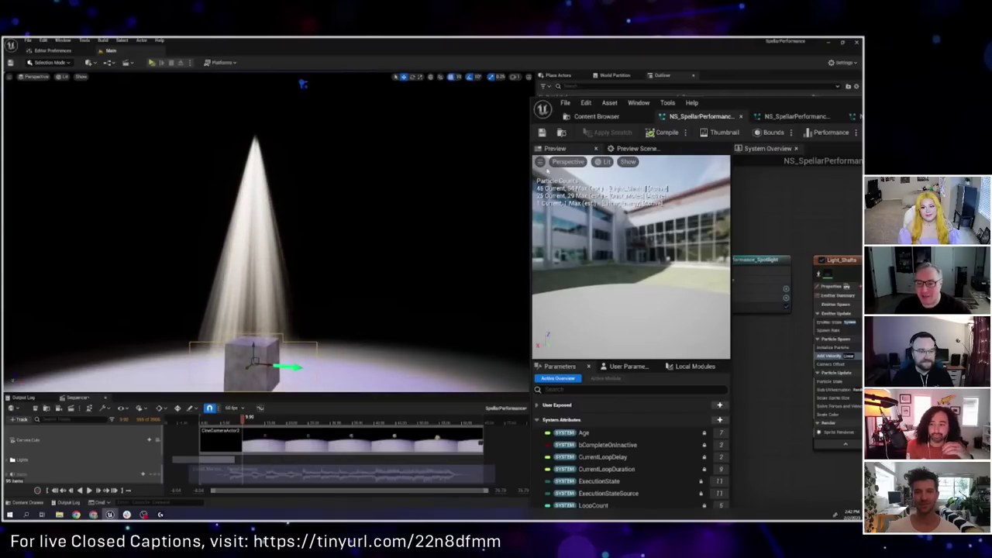
{"action": "left_click_drag", "start_coordinate": [533, 167], "coordinate": [392, 155]}
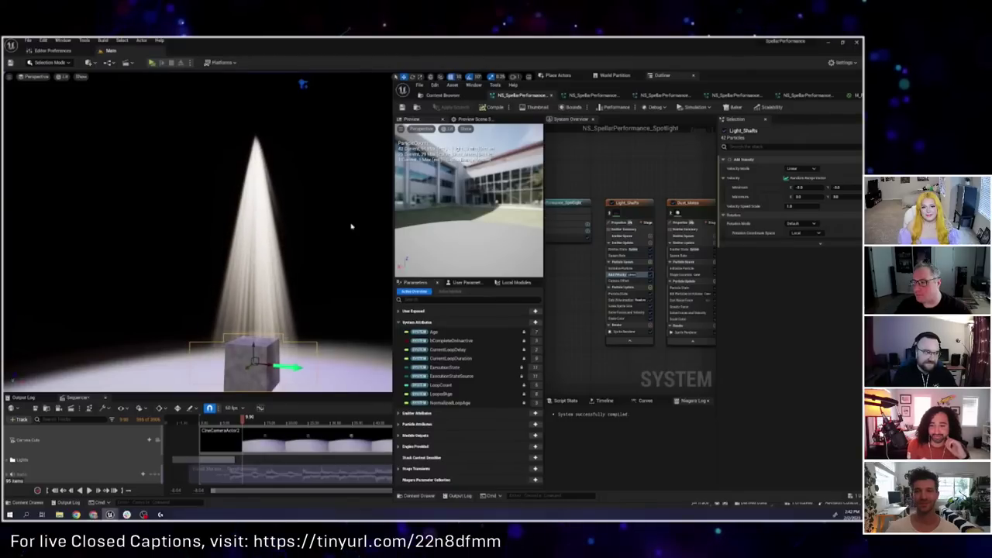
Step: Move the viewport camera closer above the cube and pan the graph to Dust_Motes and Lifting_Energy
{"action": "right_click_drag", "start_coordinate": [303, 251], "coordinate": [272, 319]}
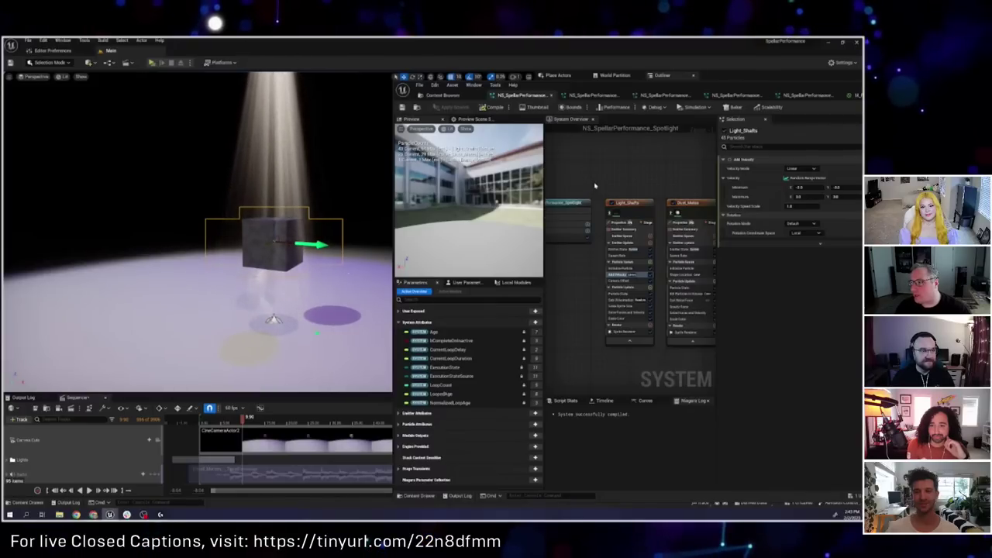
{"action": "right_click_drag", "start_coordinate": [595, 186], "coordinate": [502, 186]}
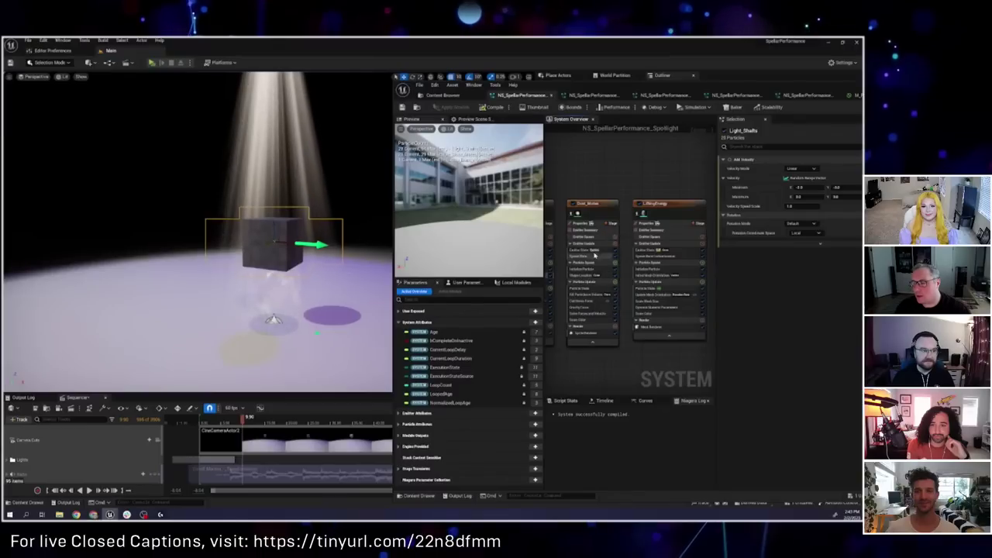
Step: Check Dust_Motes' Shape Location, then disable its Kill Particles in Volume module
{"action": "left_click", "coordinate": [587, 275]}
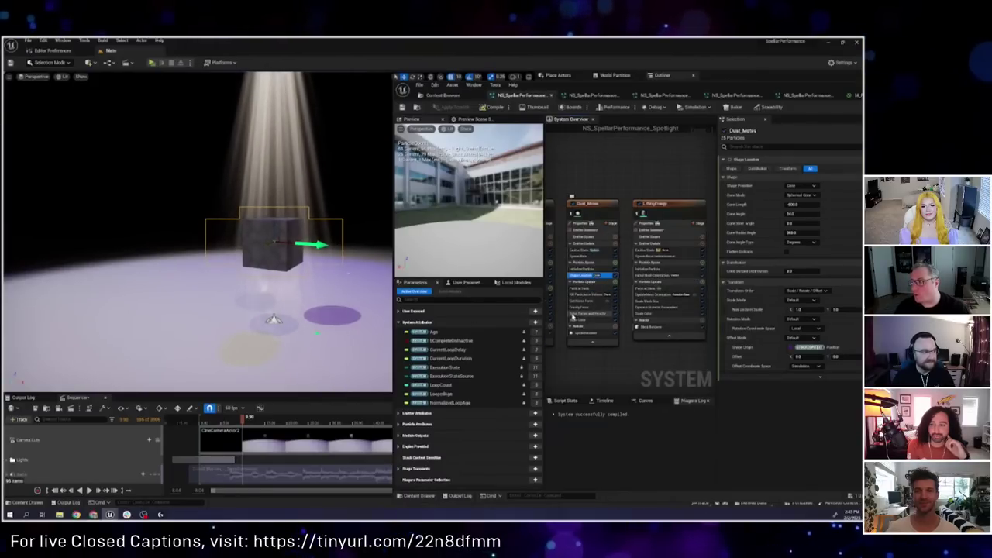
{"action": "left_click", "coordinate": [593, 295]}
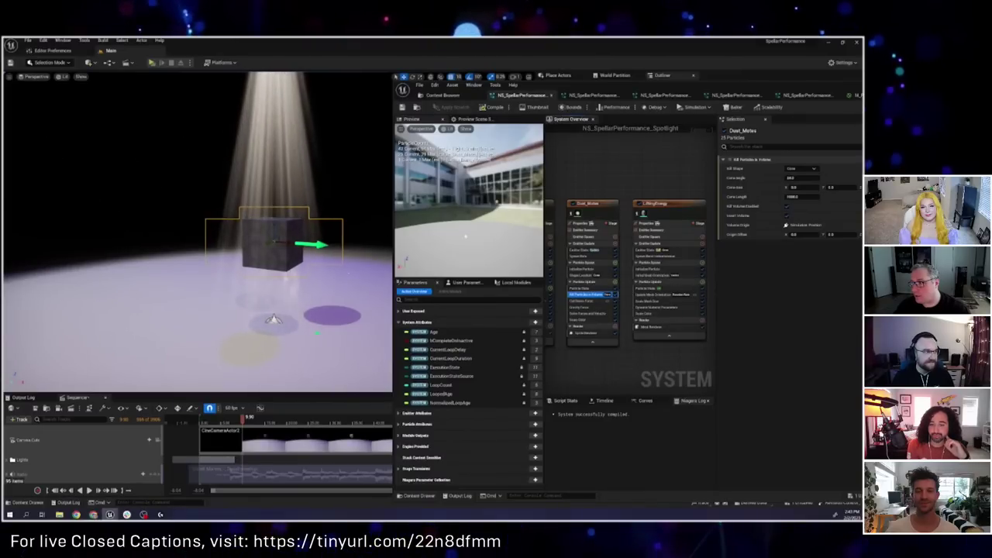
{"action": "left_click", "coordinate": [615, 295]}
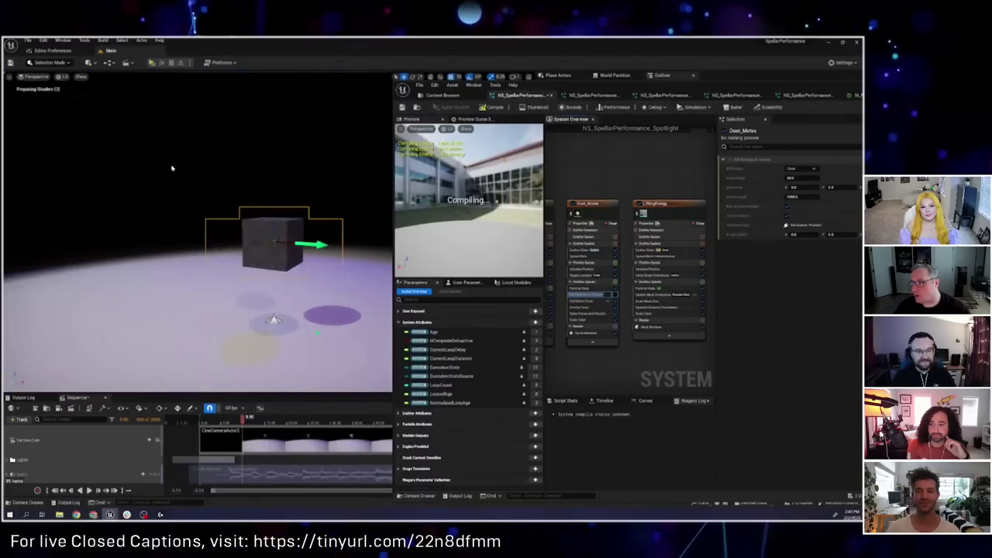
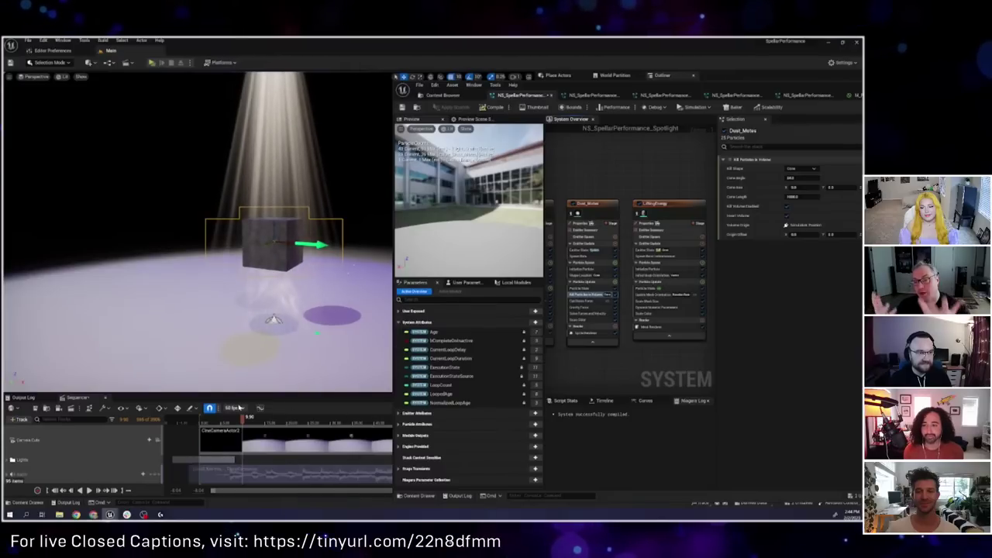
Step: Scrub the sequence and view LiftingEnergy's Spawn Burst, Emitter State and Scale Color modules
{"action": "mouse_move", "coordinate": [245, 422]}
{"action": "left_mouse_down"}
{"action": "mouse_move", "coordinate": [235, 422]}
{"action": "mouse_move", "coordinate": [251, 431]}
{"action": "left_mouse_up"}
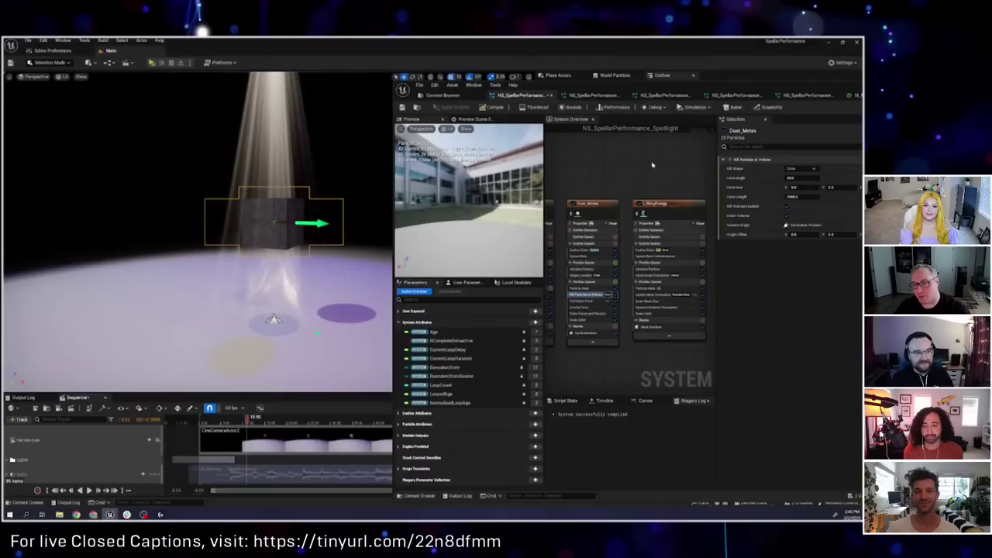
{"action": "right_click_drag", "start_coordinate": [631, 191], "coordinate": [602, 181]}
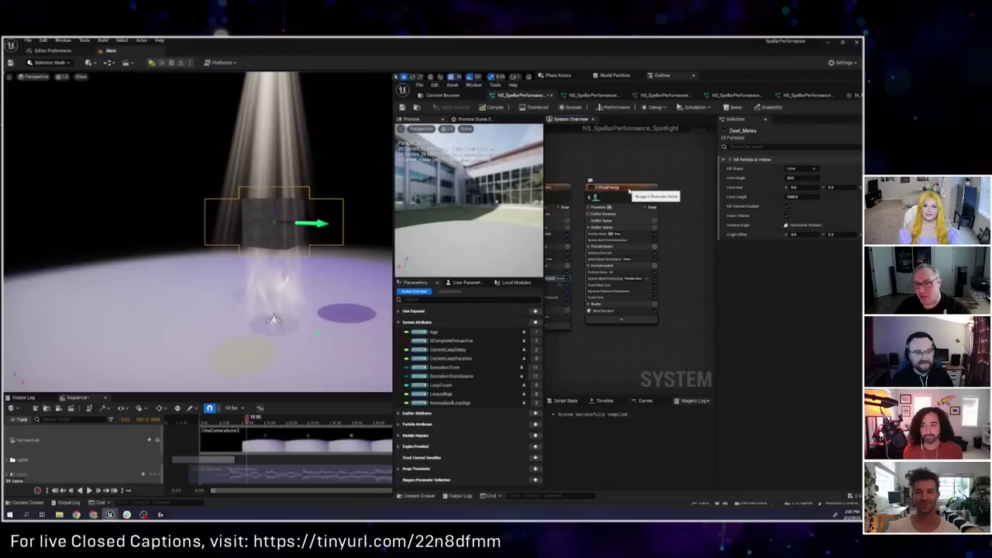
{"action": "left_click", "coordinate": [624, 240]}
{"action": "left_click", "coordinate": [624, 234]}
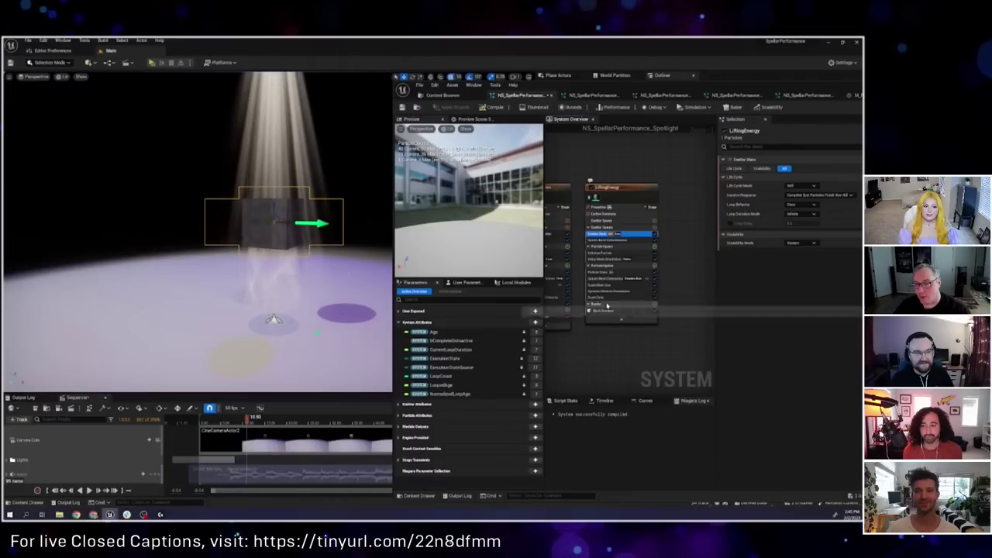
{"action": "left_click", "coordinate": [620, 298]}
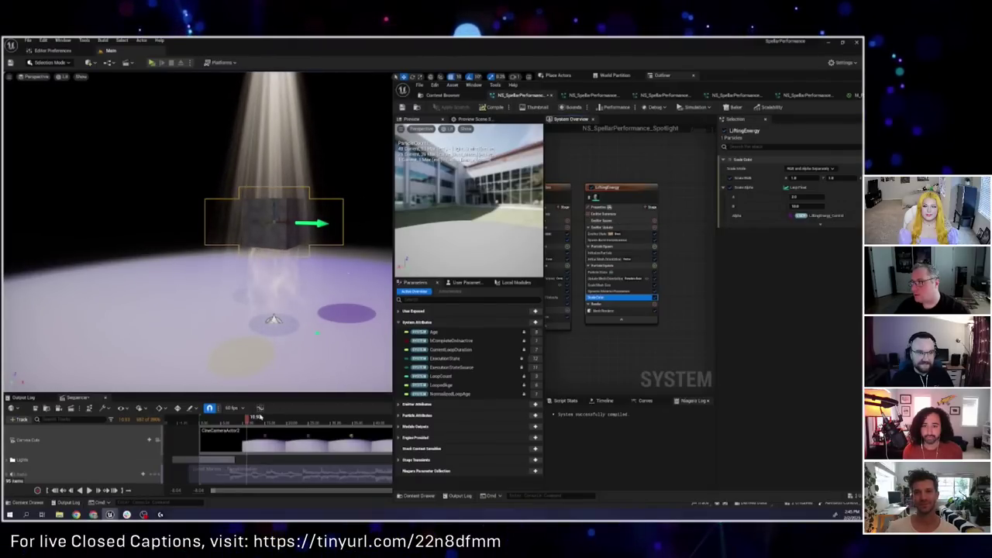
{"action": "left_click_drag", "start_coordinate": [306, 425], "coordinate": [341, 425]}
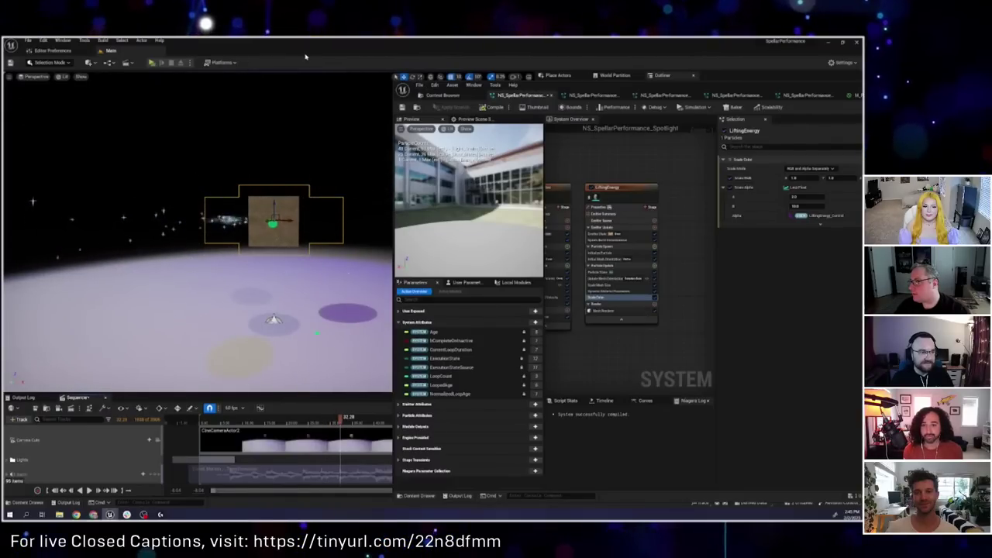
Step: Uncheck Visible on the Character's Cube component, then open NS_SpellarPerformance_Pulsing
{"action": "left_click", "coordinate": [581, 80]}
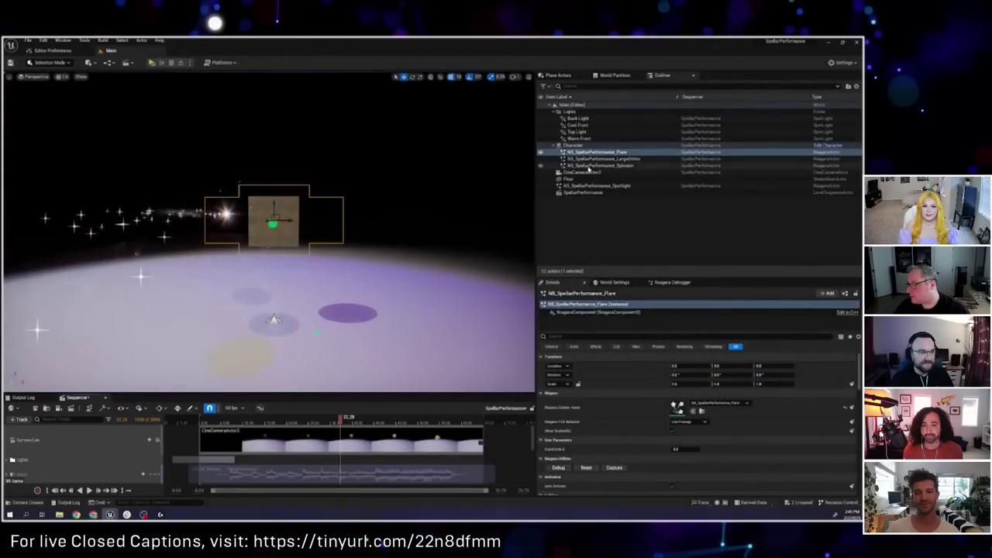
{"action": "left_click", "coordinate": [574, 145]}
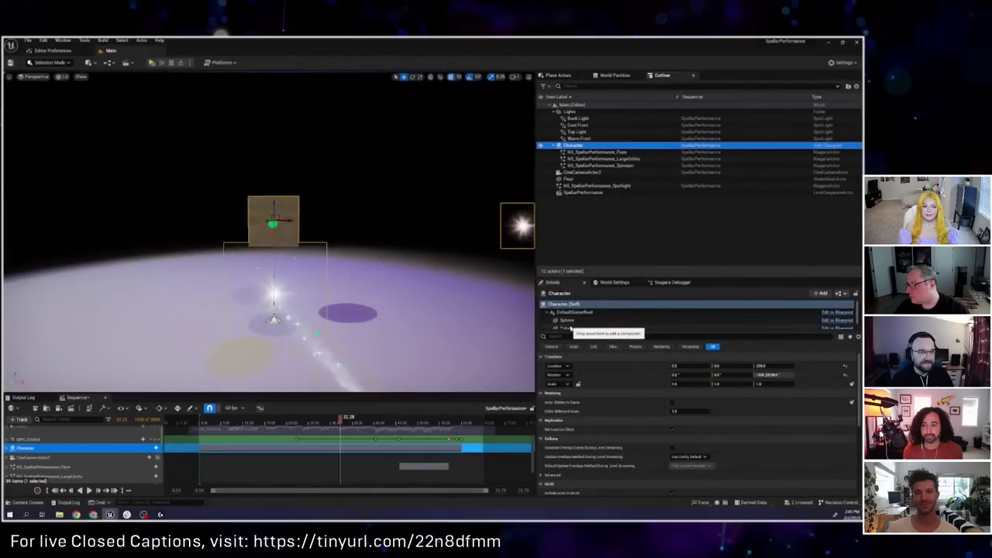
{"action": "left_click", "coordinate": [571, 328]}
{"action": "scroll", "coordinate": [661, 457], "scroll_direction": "down", "scroll_amount": 5}
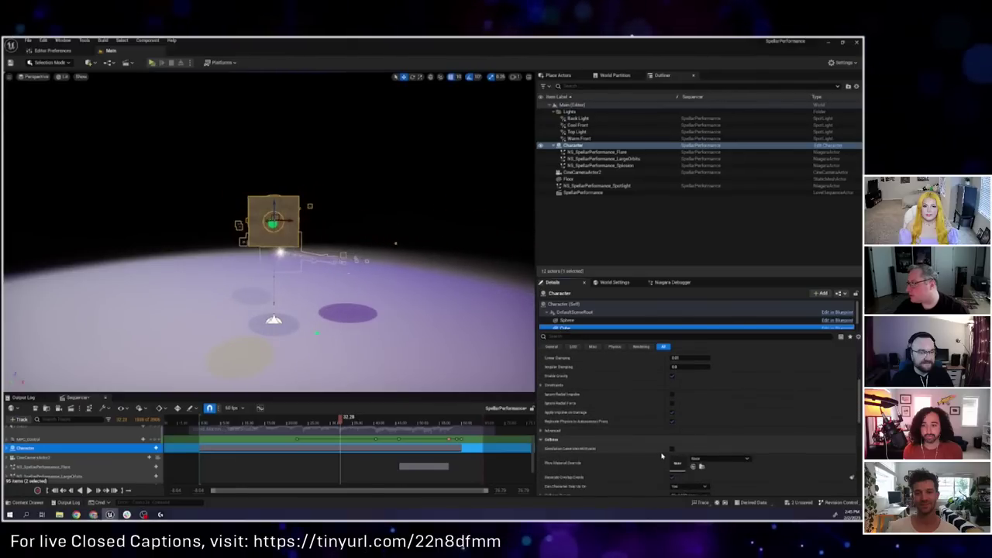
{"action": "scroll", "coordinate": [661, 457], "scroll_direction": "down", "scroll_amount": 10}
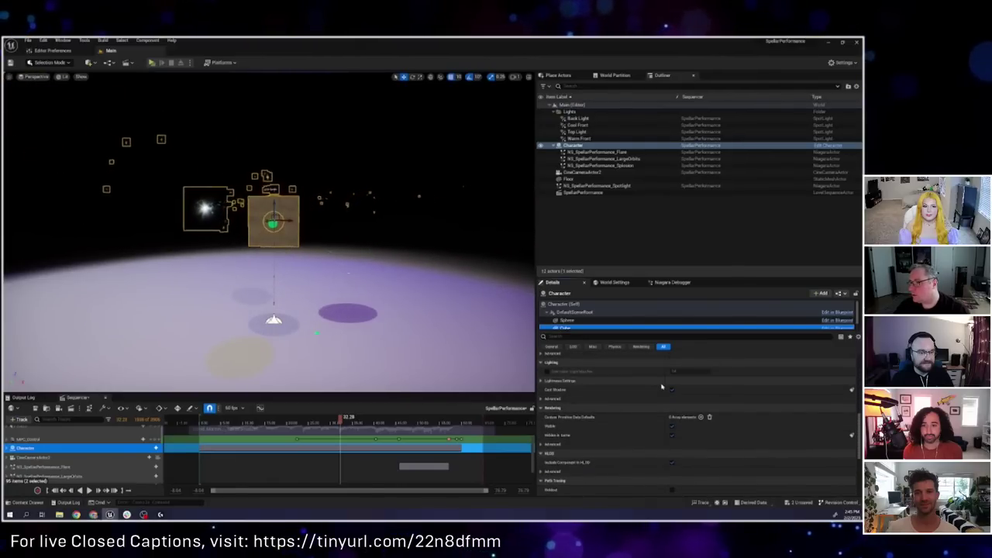
{"action": "left_click", "coordinate": [671, 426]}
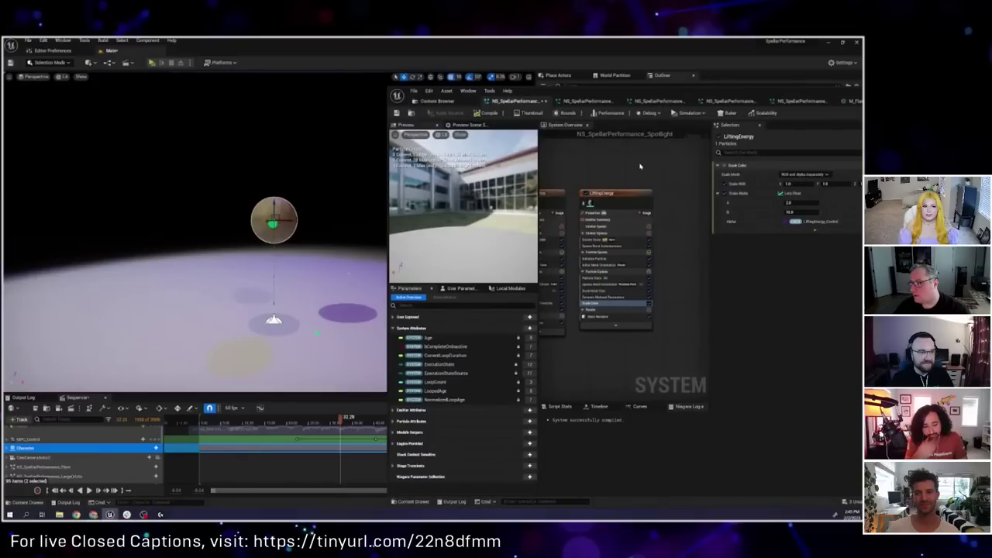
{"action": "left_click", "coordinate": [586, 102]}
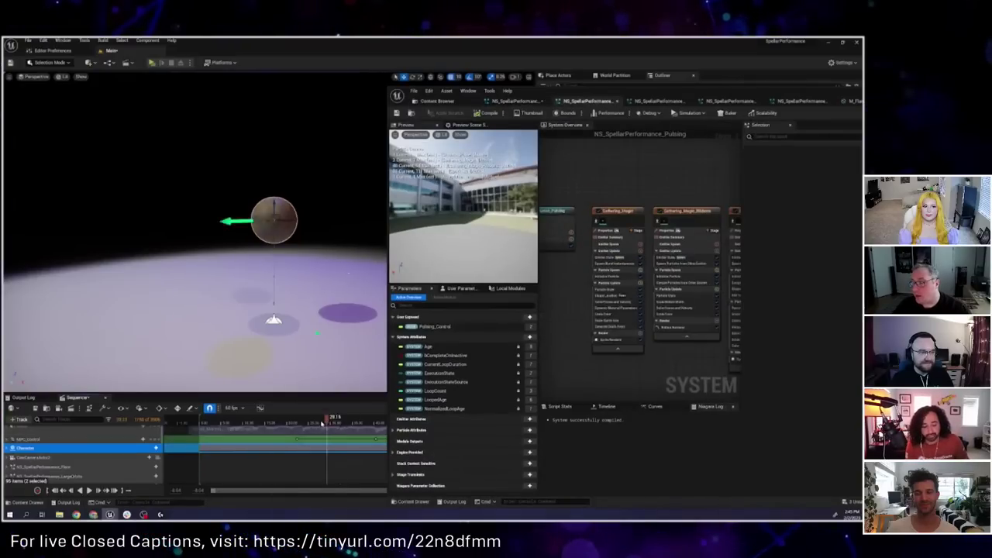
Step: Replay the comet effect in the sequence and widen the Niagara editor window
{"action": "left_click_drag", "start_coordinate": [340, 425], "coordinate": [342, 423]}
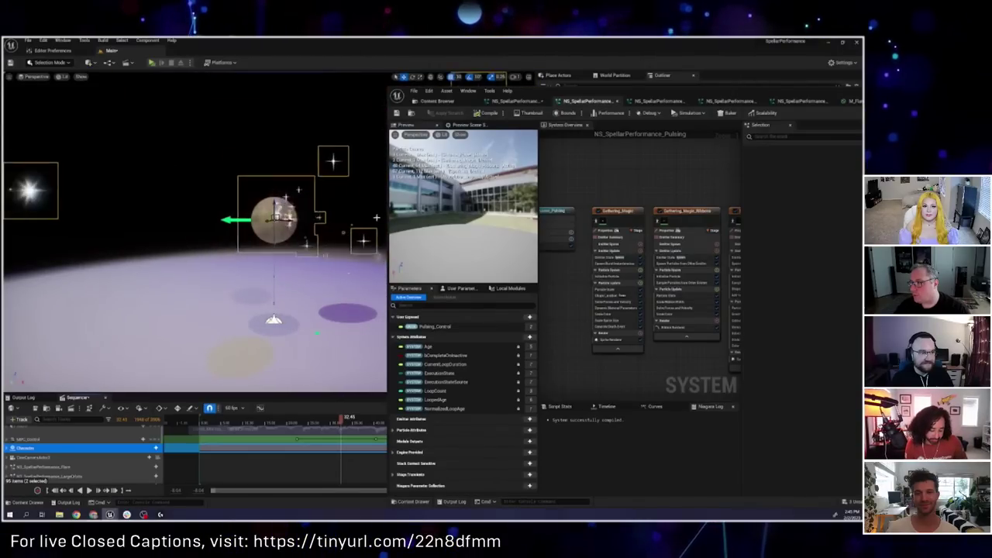
{"action": "right_click_drag", "start_coordinate": [648, 194], "coordinate": [566, 187]}
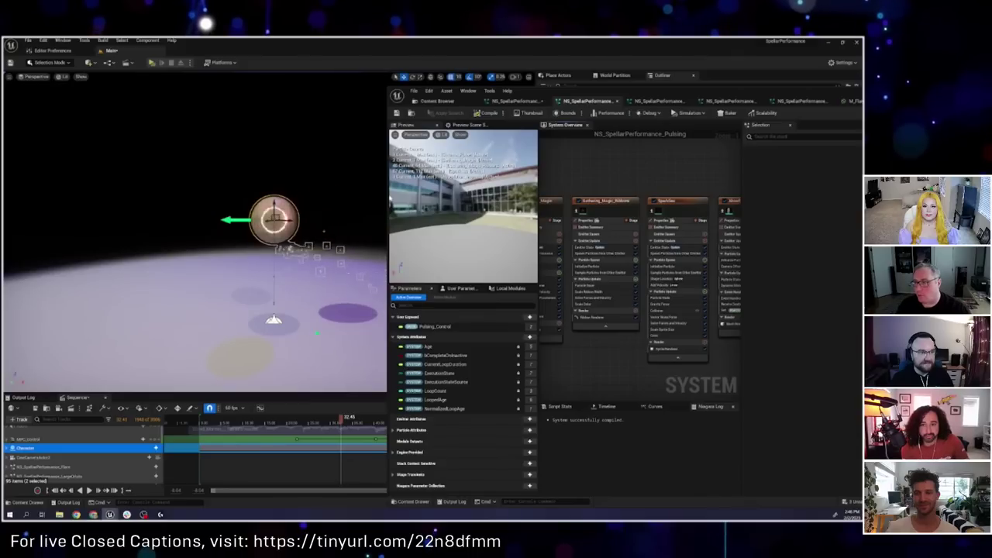
{"action": "left_click_drag", "start_coordinate": [388, 194], "coordinate": [361, 193]}
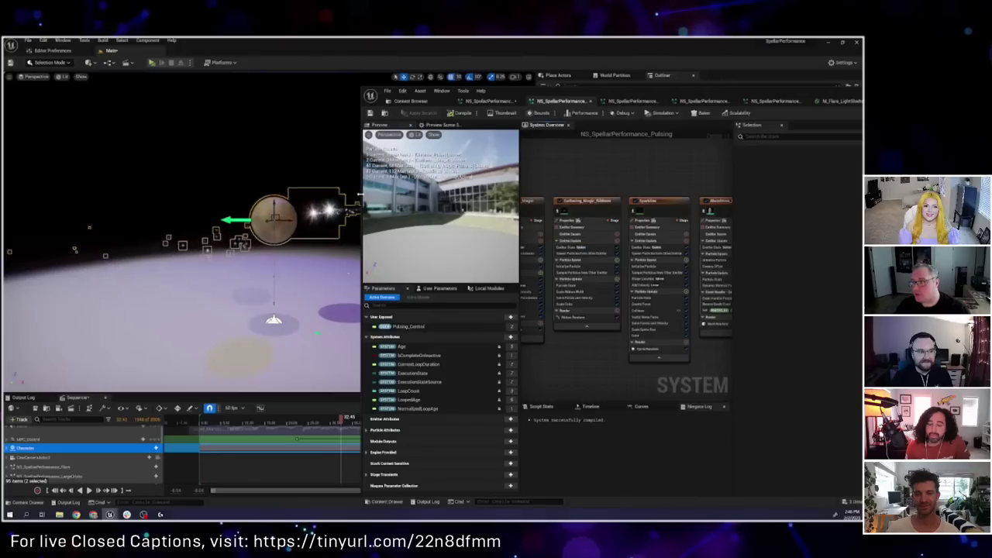
Step: Show Gathering_Magic's Shape Location settings, then scrub back to about 28 s with overlays hidden
{"action": "right_click_drag", "start_coordinate": [565, 175], "coordinate": [622, 159]}
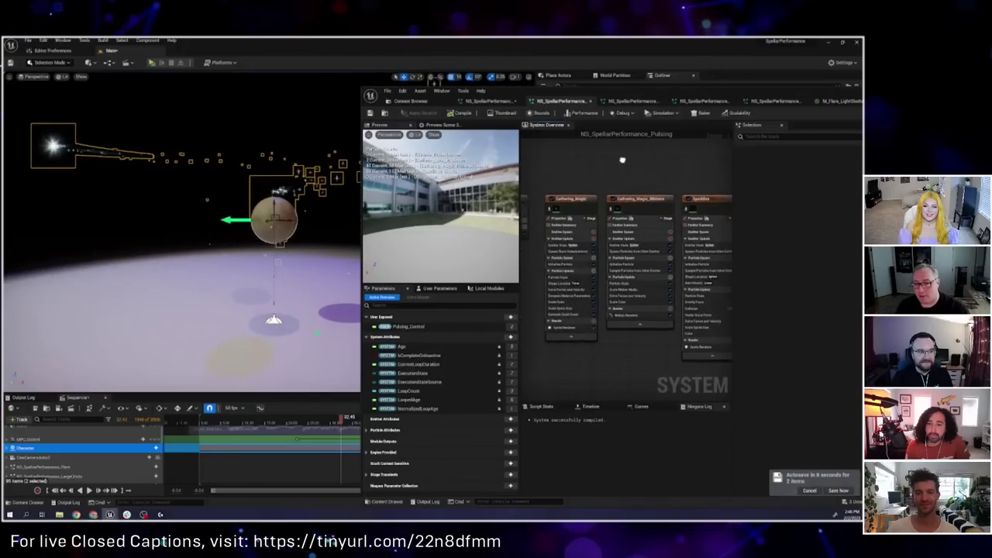
{"action": "left_click", "coordinate": [552, 207]}
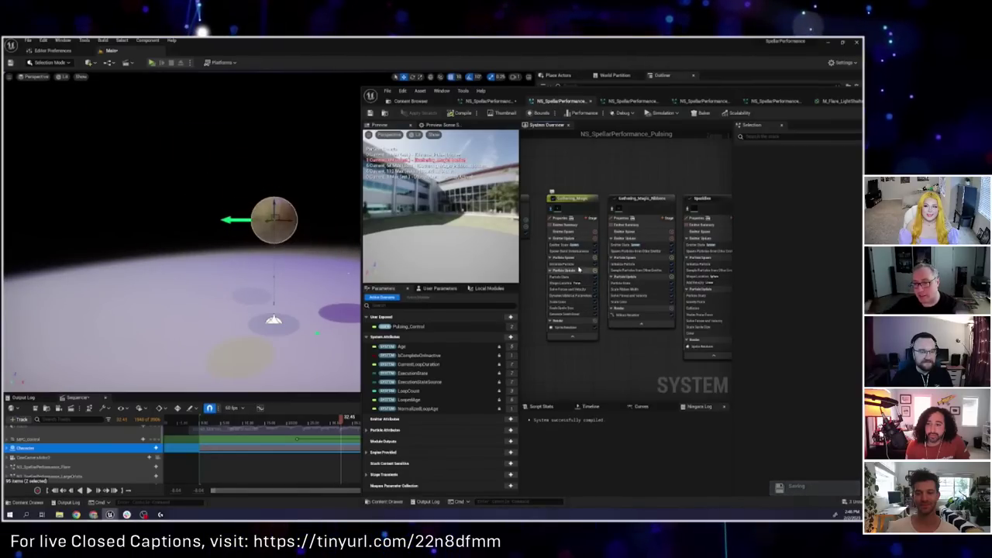
{"action": "left_click", "coordinate": [570, 284]}
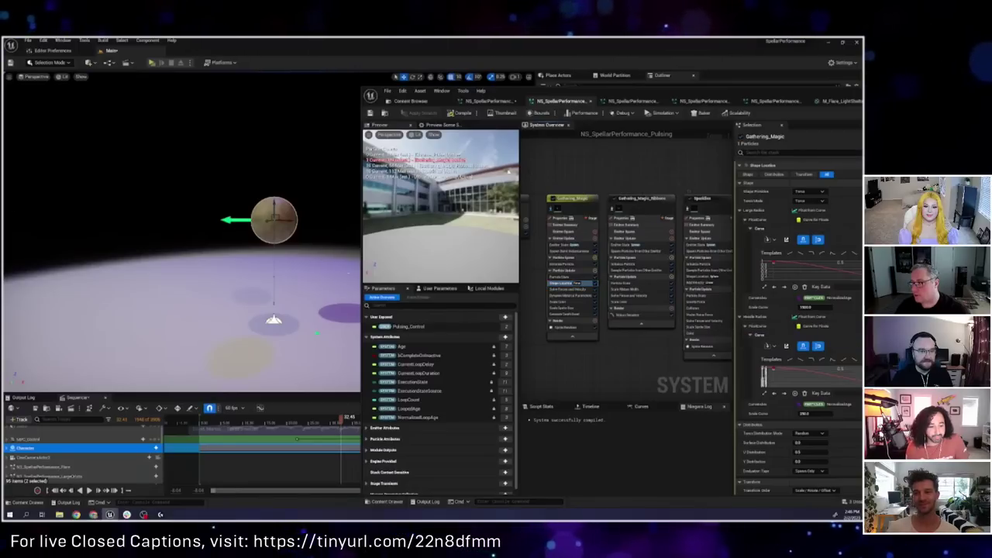
{"action": "left_click_drag", "start_coordinate": [336, 422], "coordinate": [324, 422]}
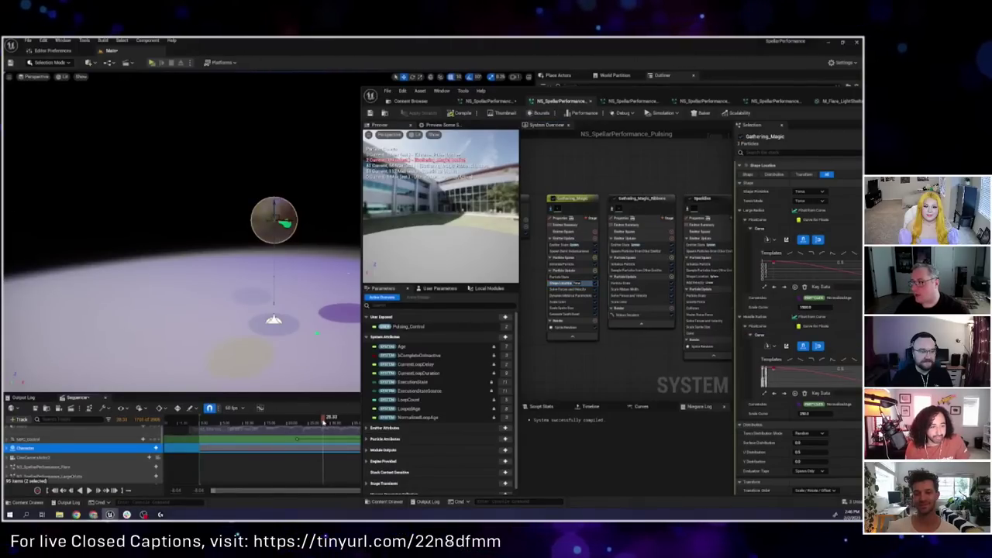
{"action": "key", "text": "g"}
{"action": "key", "text": "g"}
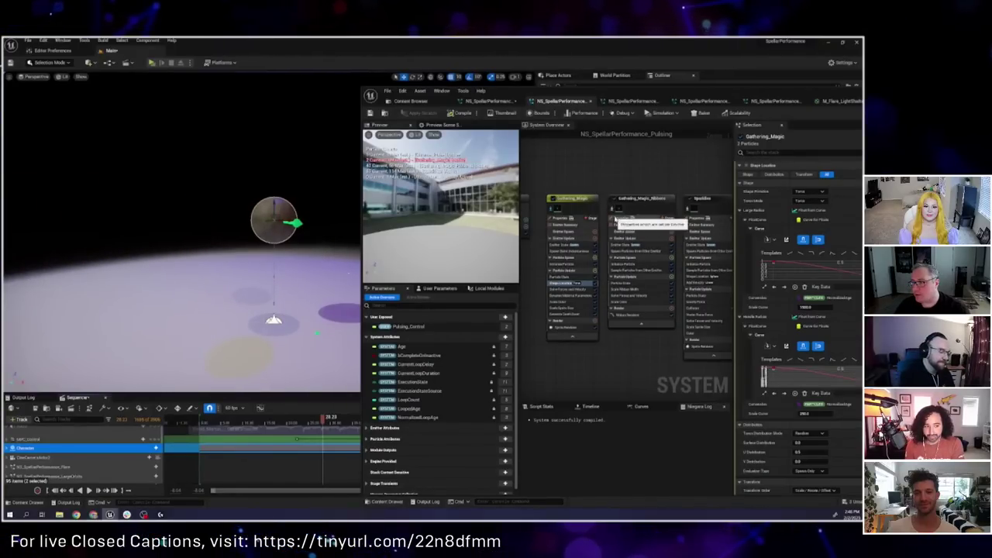
Step: View Gathering_Magic_Ribbons' Sample Particles and Spawn Particles from Other Emitter modules
{"action": "right_click", "coordinate": [613, 208]}
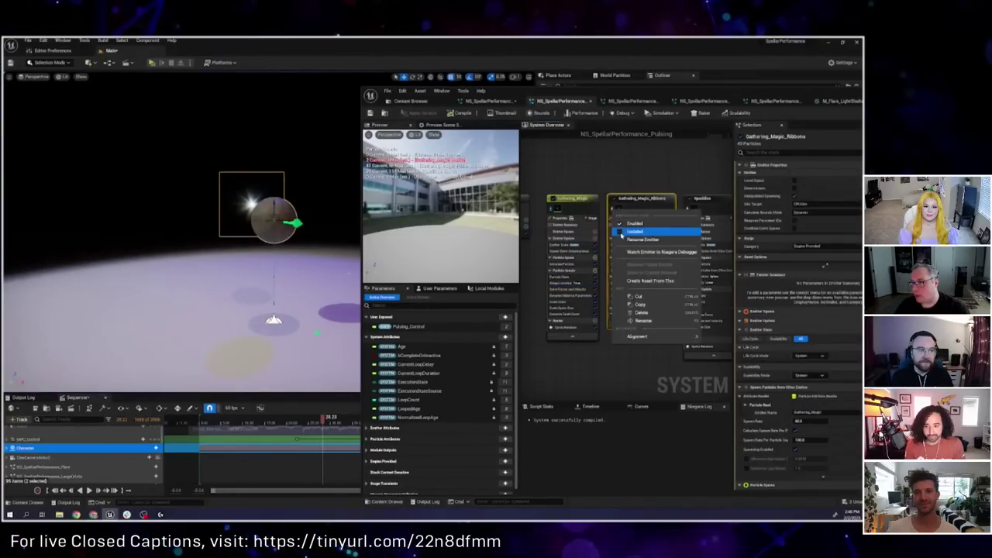
{"action": "key", "text": "Escape"}
{"action": "right_click_drag", "start_coordinate": [655, 205], "coordinate": [601, 197]}
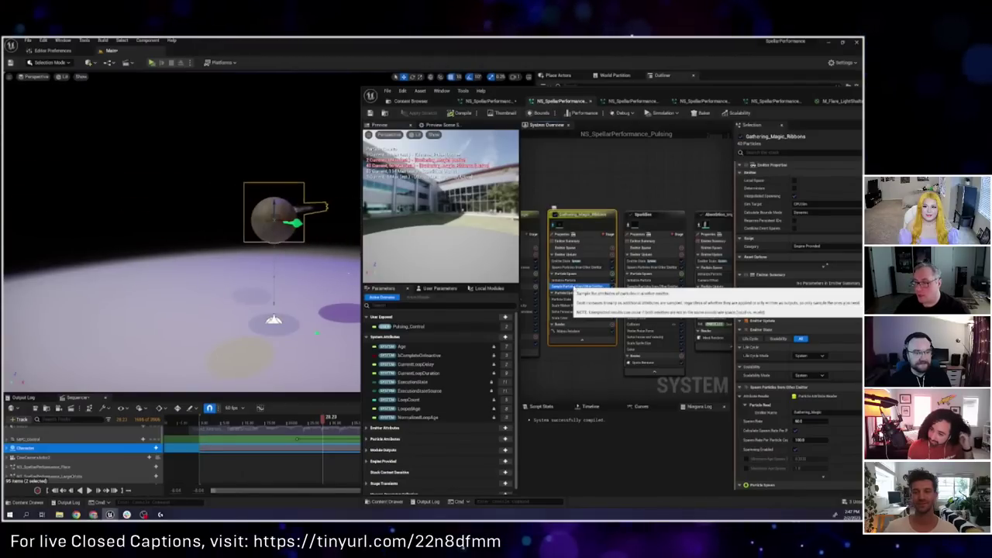
{"action": "left_click", "coordinate": [580, 287]}
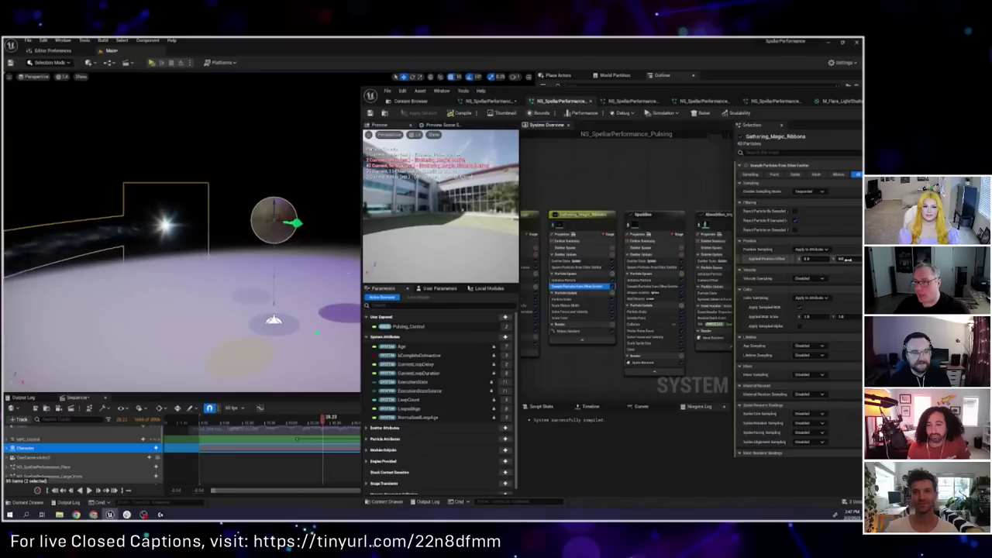
{"action": "left_click", "coordinate": [586, 267]}
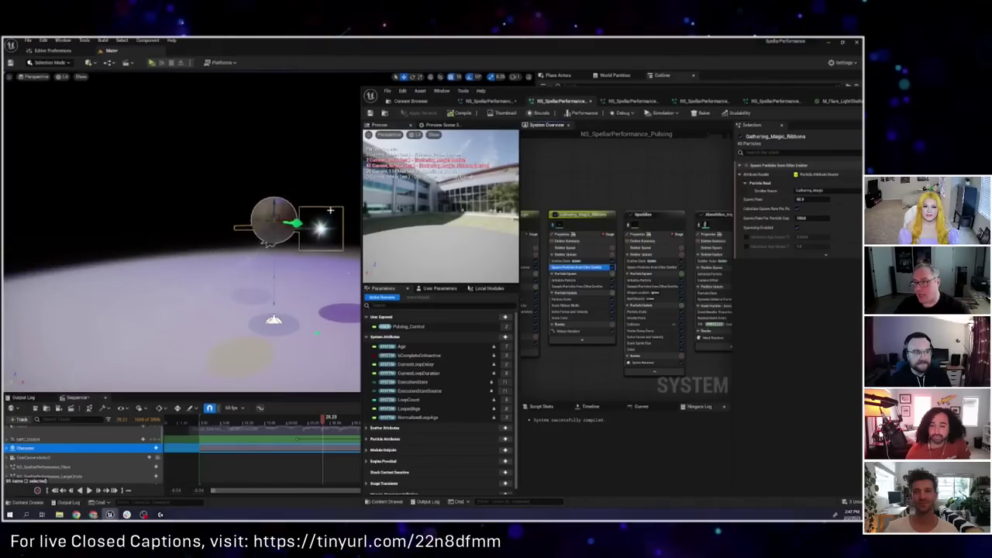
Step: Check the ribbons' Initialize Particle module, then return to Sample Particles from Other Emitter
{"action": "right_click_drag", "start_coordinate": [571, 191], "coordinate": [613, 191]}
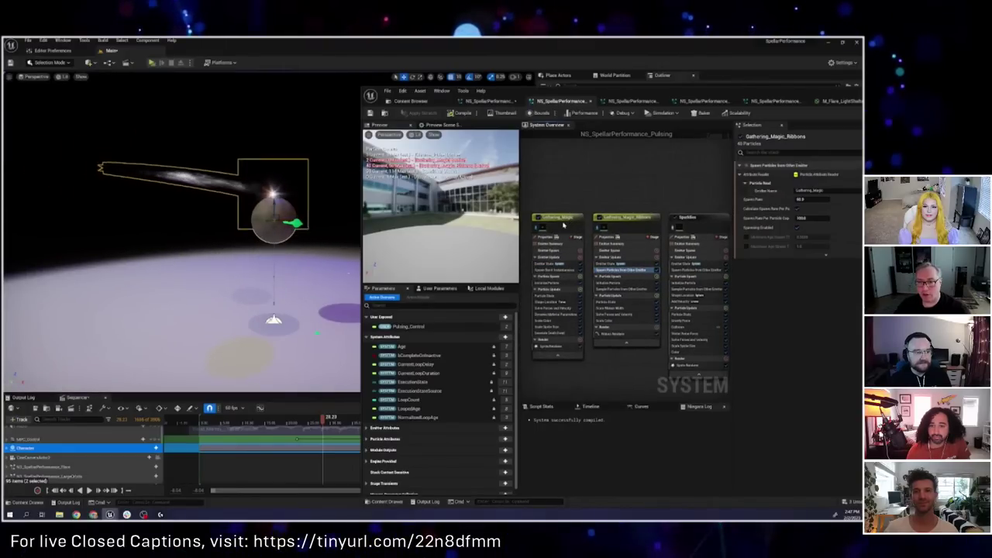
{"action": "right_click_drag", "start_coordinate": [565, 224], "coordinate": [535, 223]}
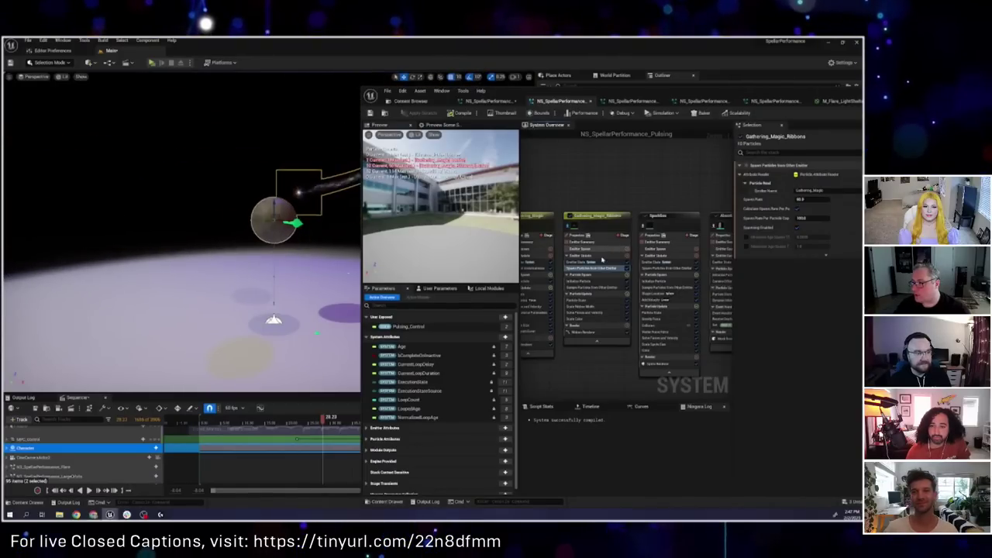
{"action": "left_click", "coordinate": [596, 280]}
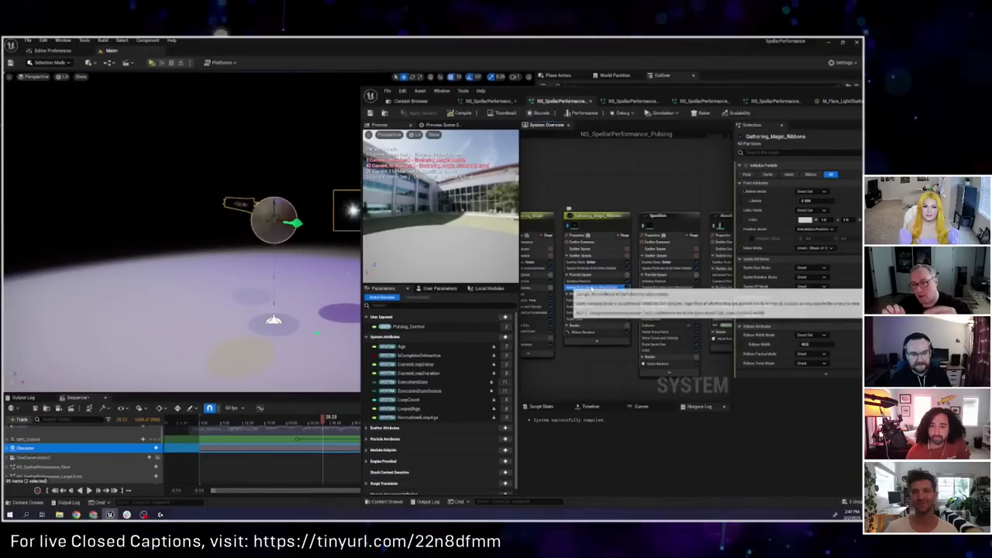
{"action": "left_click", "coordinate": [593, 288]}
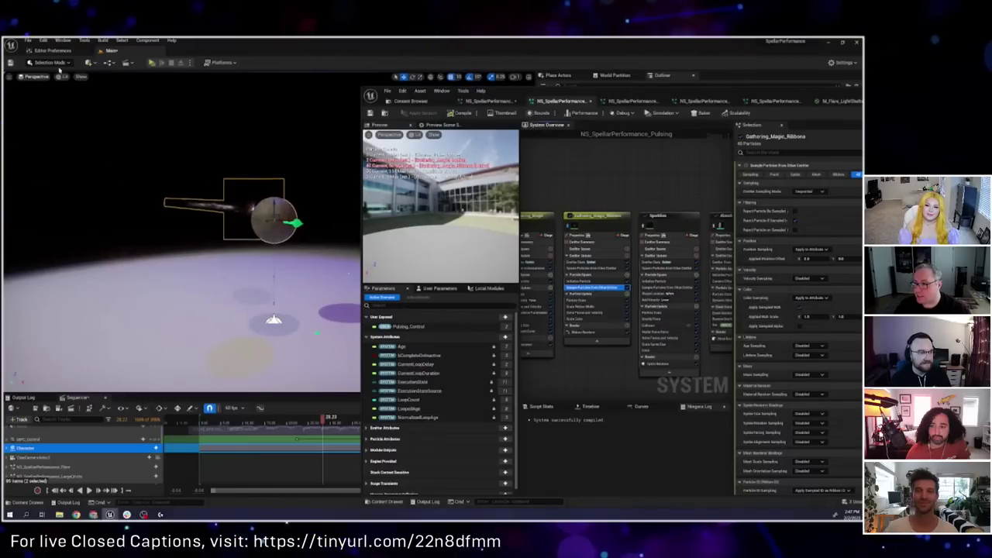
Step: Isolate the Sparkles emitter, play the level, and view its Sample Particles and Color modules
{"action": "right_click", "coordinate": [644, 229]}
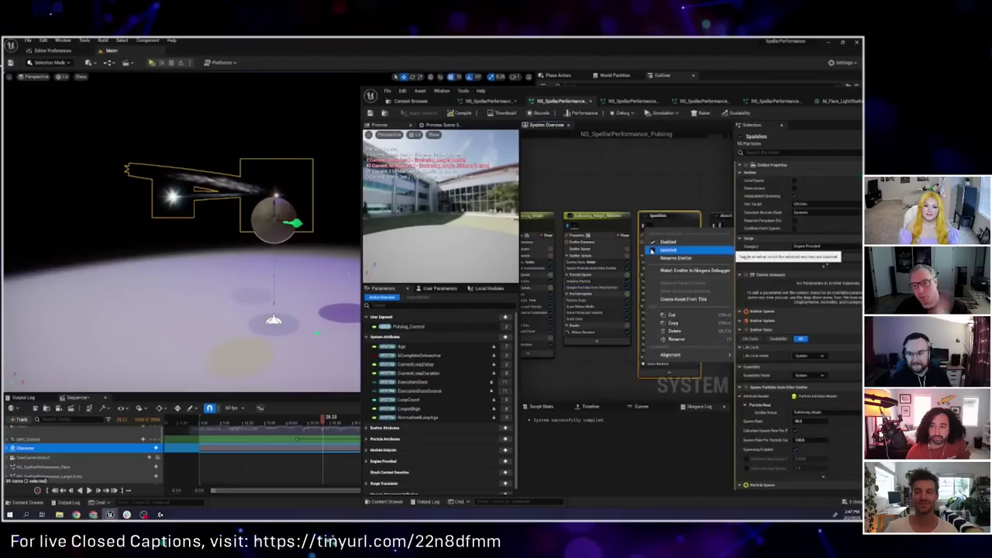
{"action": "left_click", "coordinate": [652, 249]}
{"action": "left_click", "coordinate": [625, 176]}
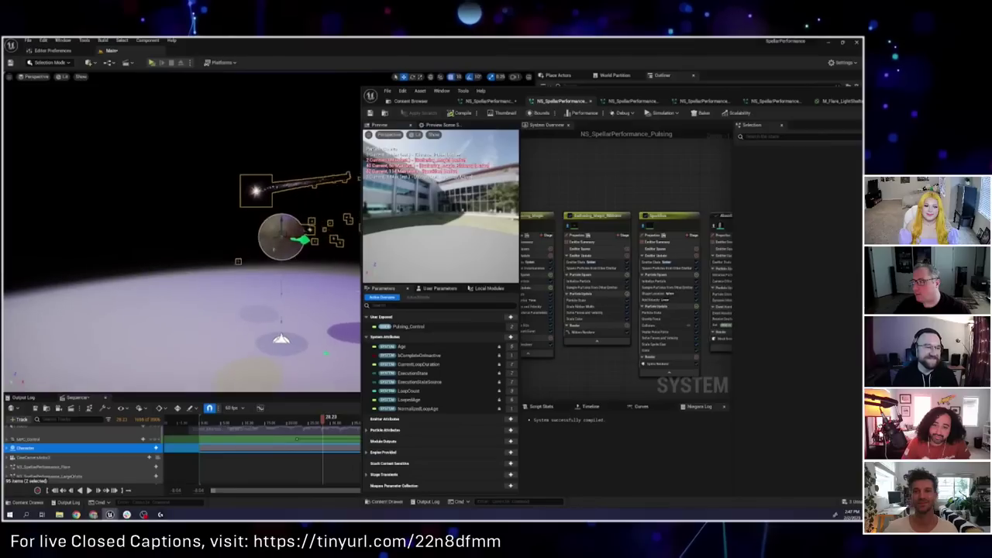
{"action": "key", "text": "alt+p"}
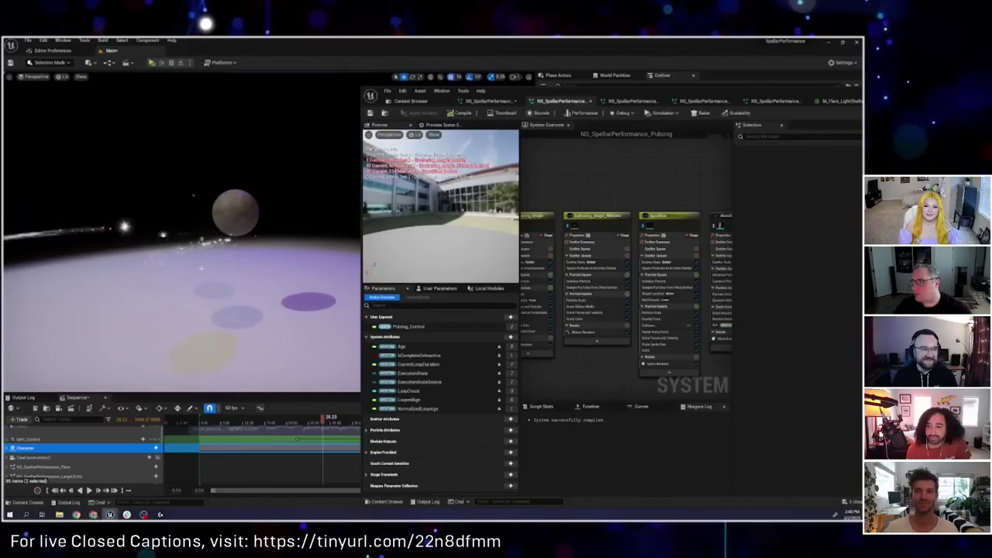
{"action": "right_click_drag", "start_coordinate": [668, 273], "coordinate": [641, 260]}
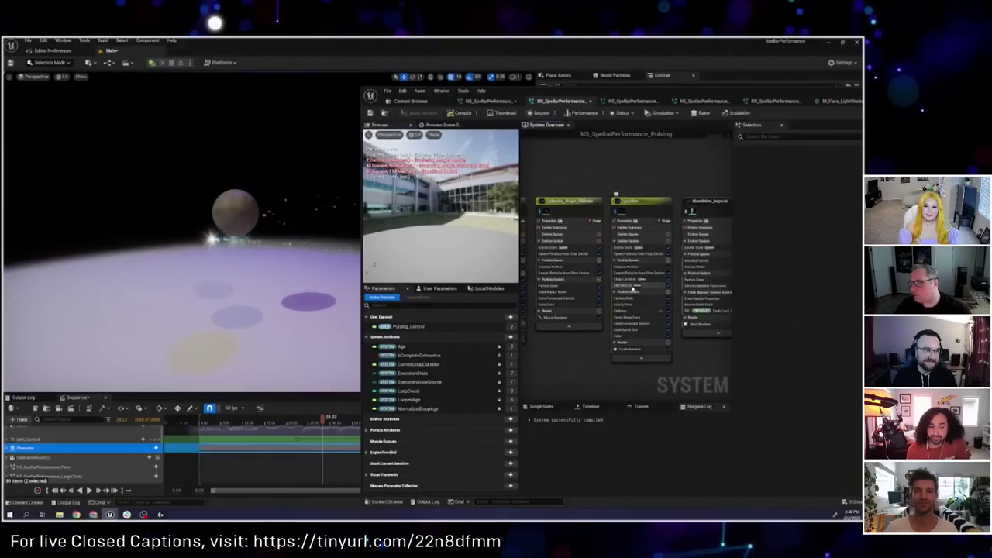
{"action": "left_click", "coordinate": [648, 273]}
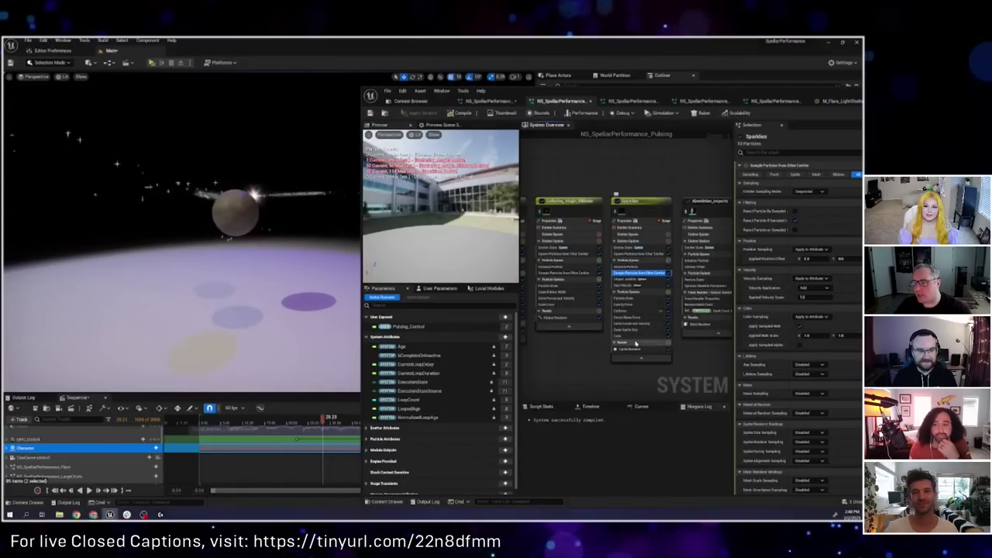
{"action": "left_click", "coordinate": [630, 336]}
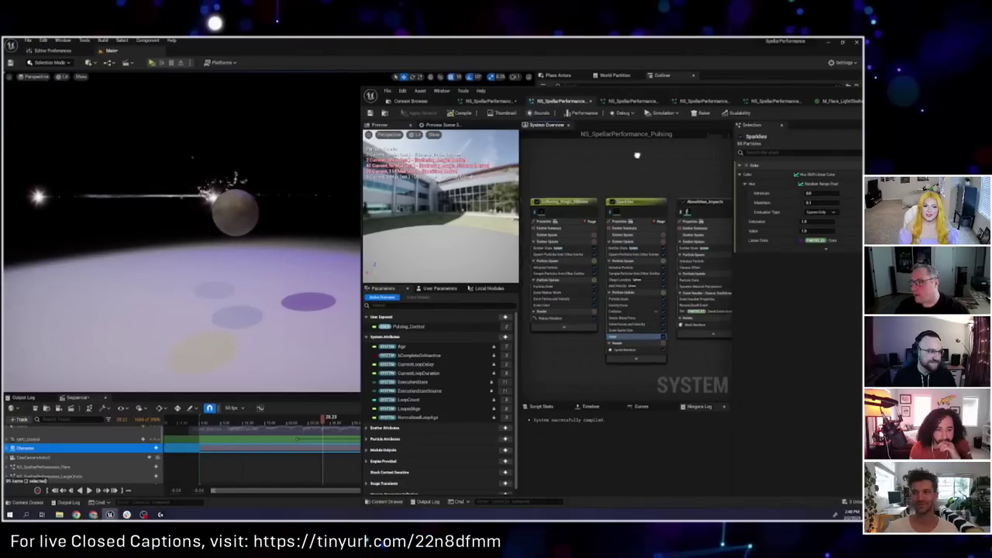
Step: Isolate the Absorbtion_Impacts emitter and view its Mesh Renderer settings
{"action": "right_click_drag", "start_coordinate": [637, 155], "coordinate": [584, 221]}
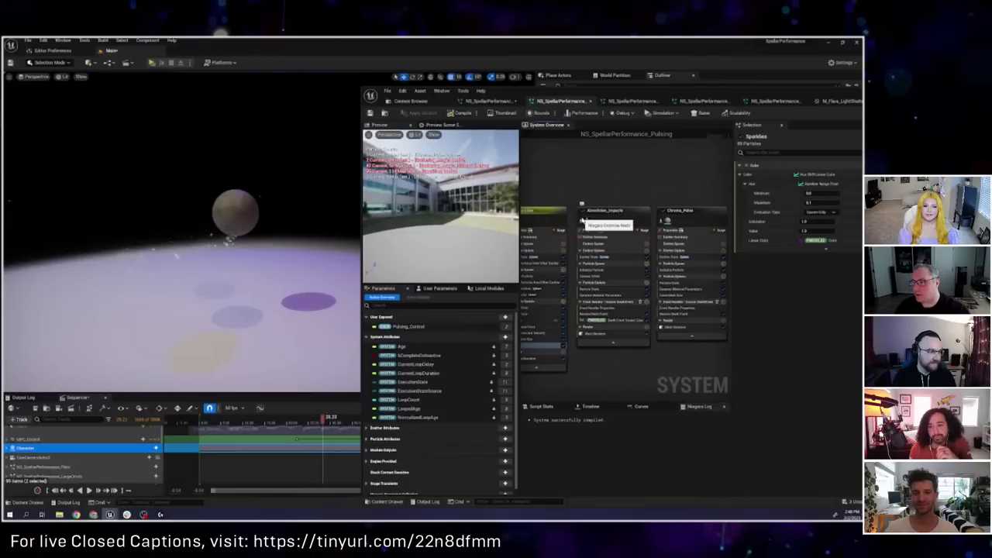
{"action": "right_click", "coordinate": [582, 223]}
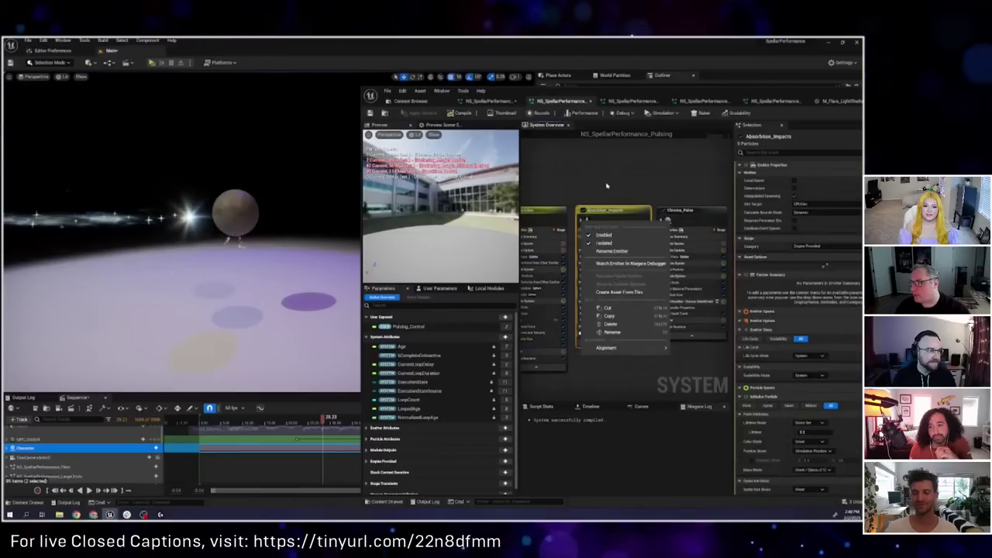
{"action": "left_click", "coordinate": [604, 242]}
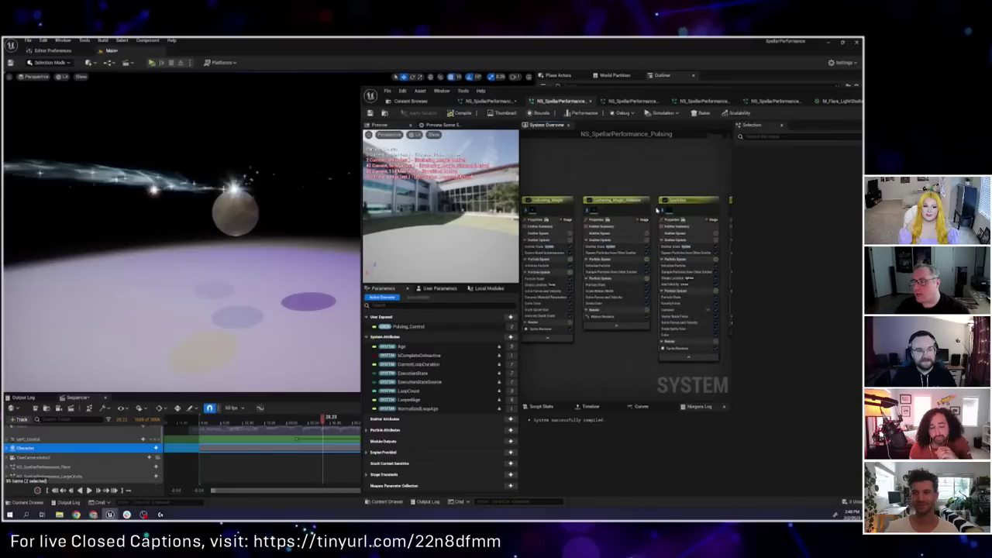
{"action": "right_click_drag", "start_coordinate": [557, 190], "coordinate": [530, 184]}
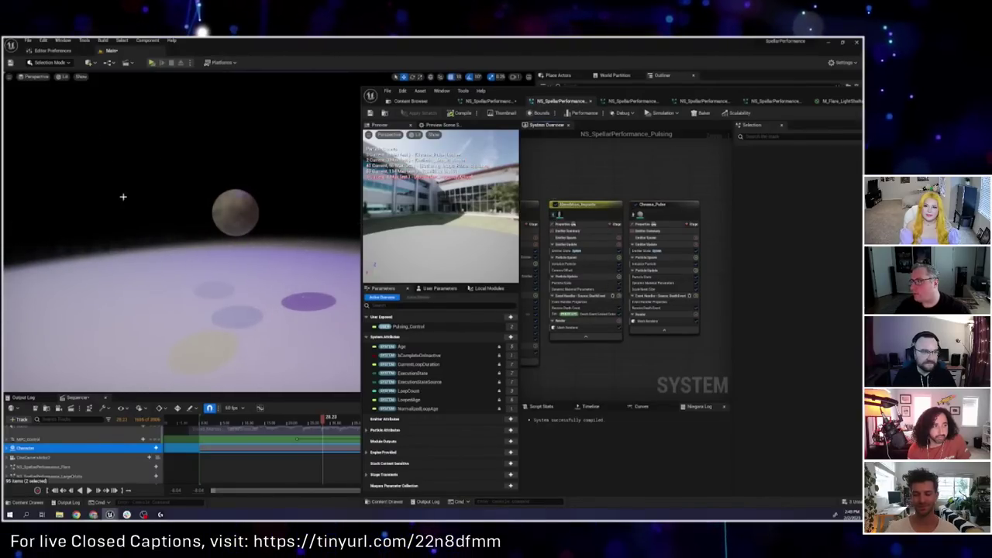
{"action": "left_click", "coordinate": [585, 327]}
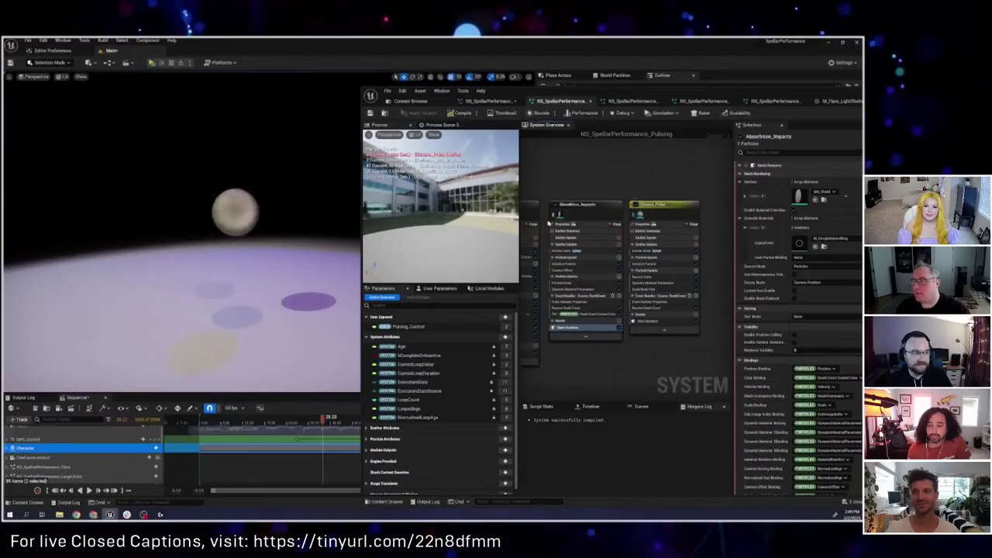
Step: Toggle Absorbtion_Impacts isolation off, then scrub the level sequence forward until the sphere glows gold
{"action": "right_click", "coordinate": [556, 213]}
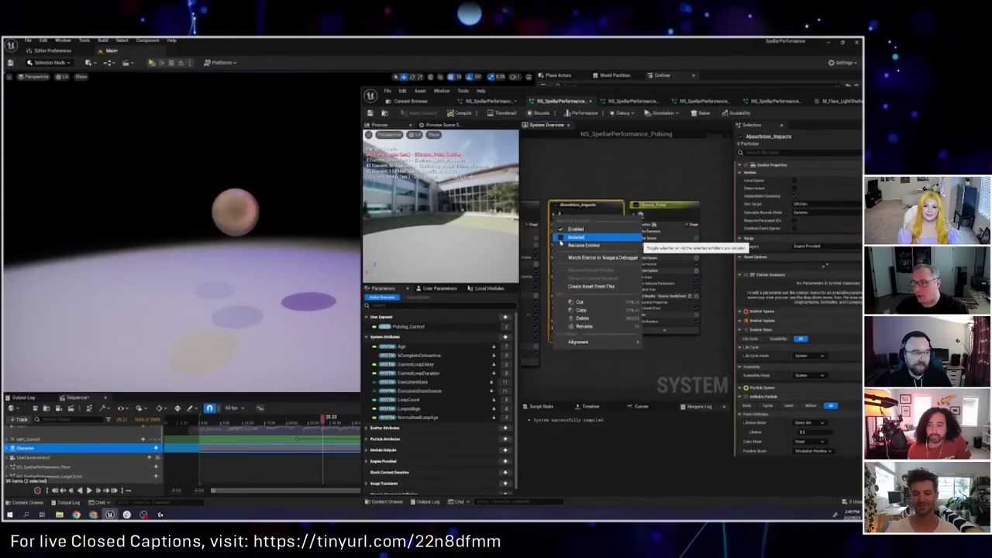
{"action": "left_click", "coordinate": [568, 183]}
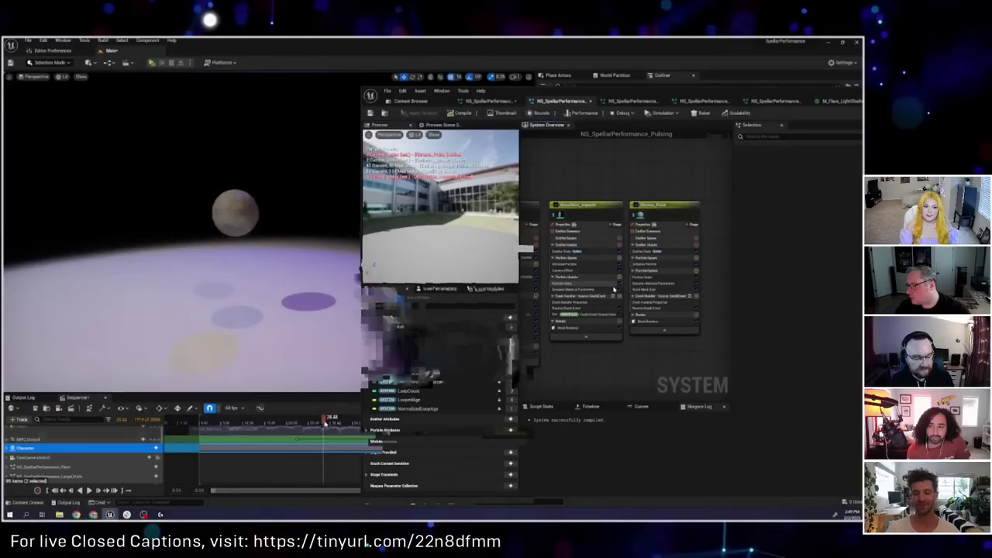
{"action": "left_click", "coordinate": [341, 419]}
{"action": "left_click_drag", "start_coordinate": [341, 419], "coordinate": [380, 417]}
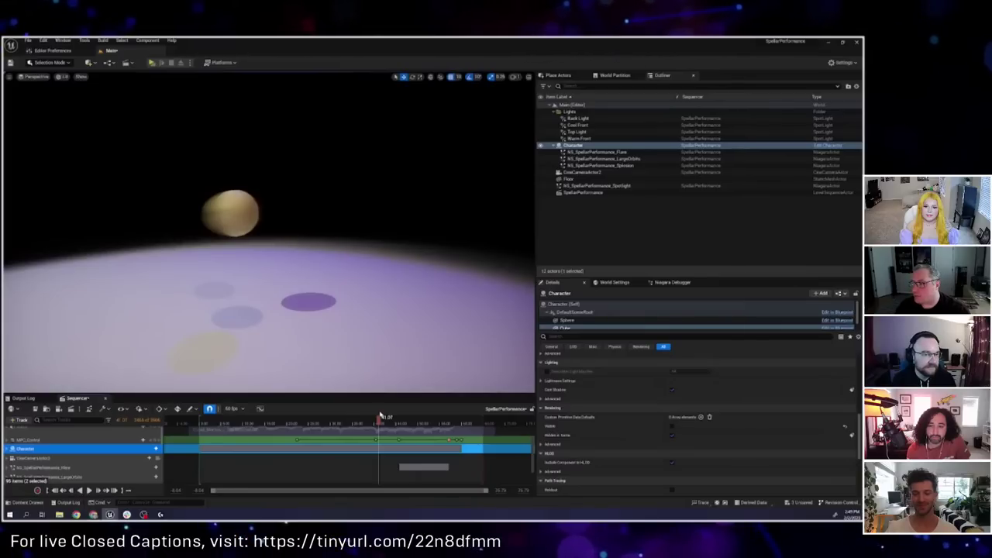
Step: Select the NS_SpellarPerformance_LargeOrbits actor, check its Details, and view Orbit_Meshes' renderer in Niagara
{"action": "left_click", "coordinate": [603, 158]}
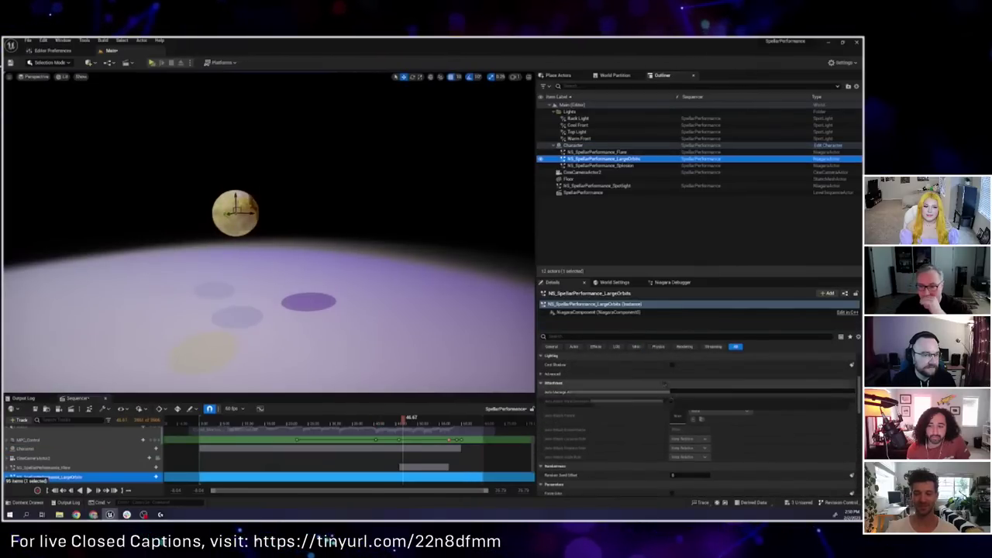
{"action": "scroll", "coordinate": [667, 402], "scroll_direction": "up", "scroll_amount": 4}
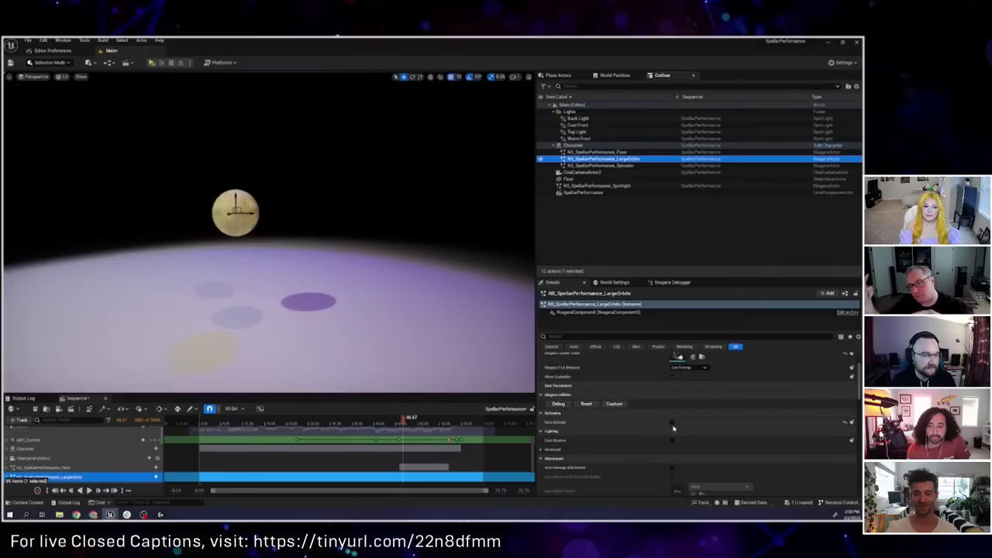
{"action": "left_click", "coordinate": [672, 425]}
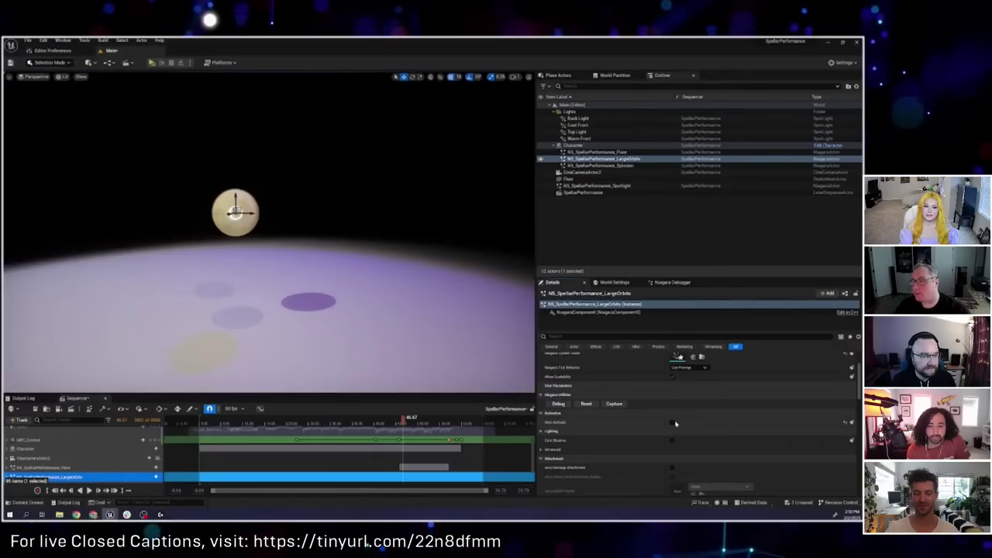
{"action": "key", "text": "alt+Tab"}
{"action": "left_click", "coordinate": [558, 332]}
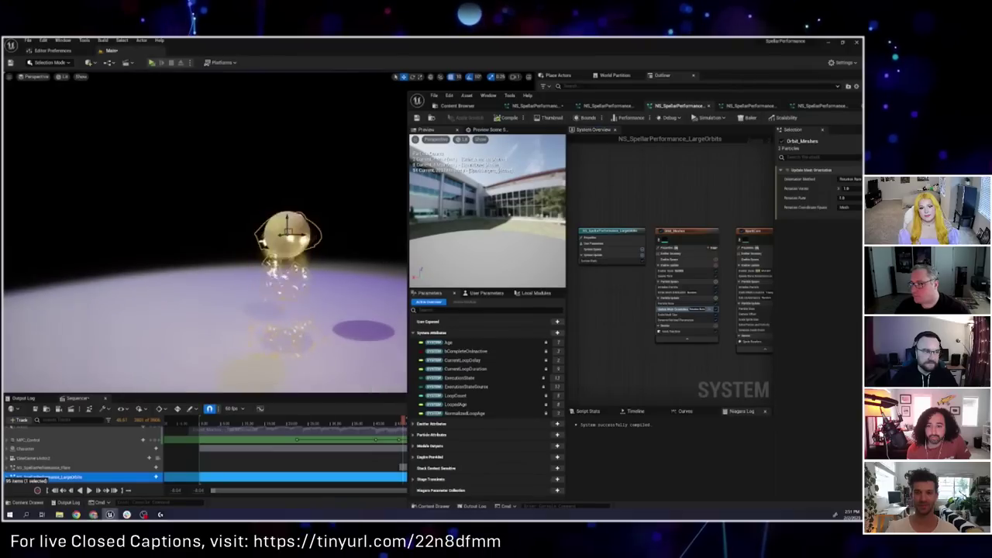
Step: Select the SparkCore emitter and view its Static Mesh Location module
{"action": "right_click_drag", "start_coordinate": [654, 195], "coordinate": [544, 138]}
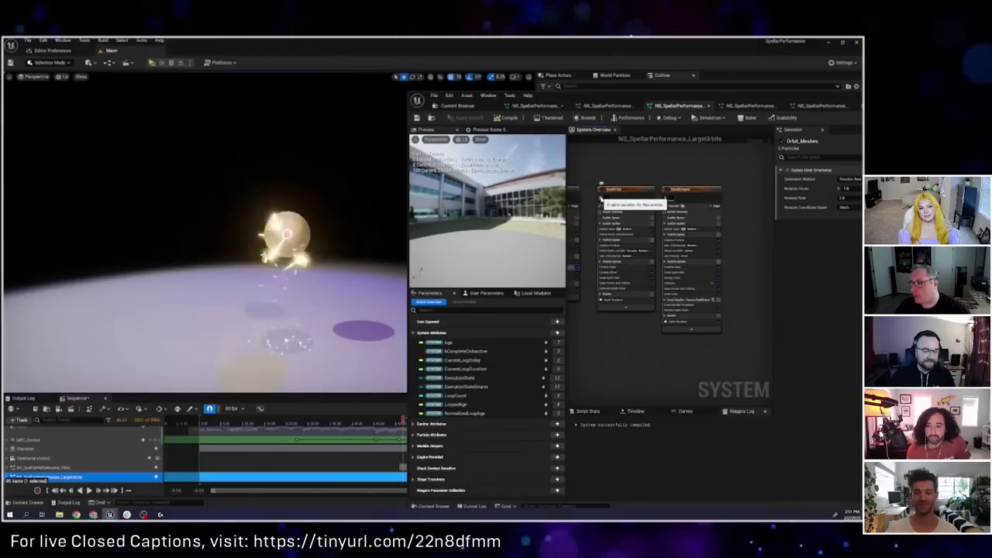
{"action": "left_click", "coordinate": [609, 189]}
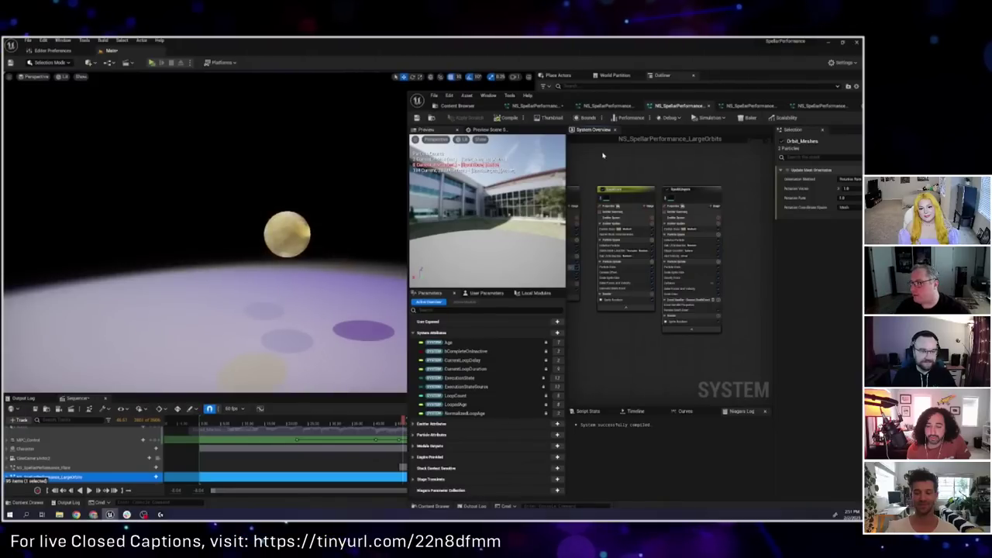
{"action": "left_click", "coordinate": [623, 251]}
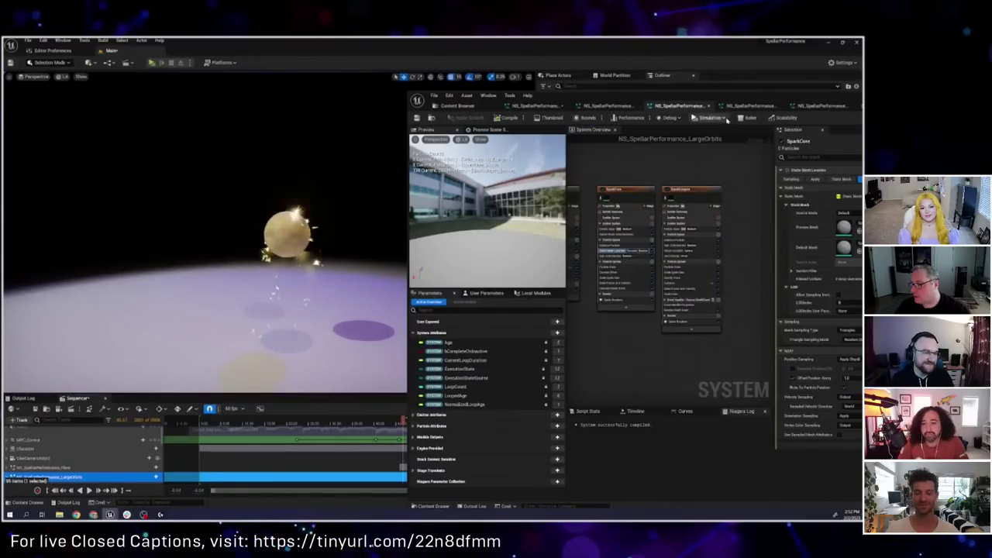
Step: Move the Niagara editor aside, scrub the sequence to preview the effect, and move it back
{"action": "left_click_drag", "start_coordinate": [634, 99], "coordinate": [807, 124]}
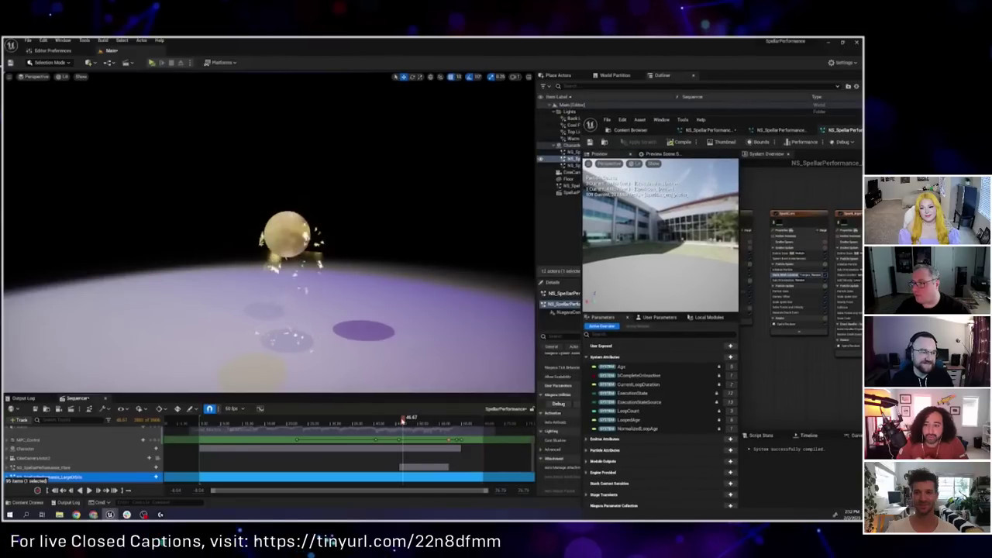
{"action": "left_click", "coordinate": [418, 420]}
{"action": "left_click_drag", "start_coordinate": [418, 421], "coordinate": [431, 420]}
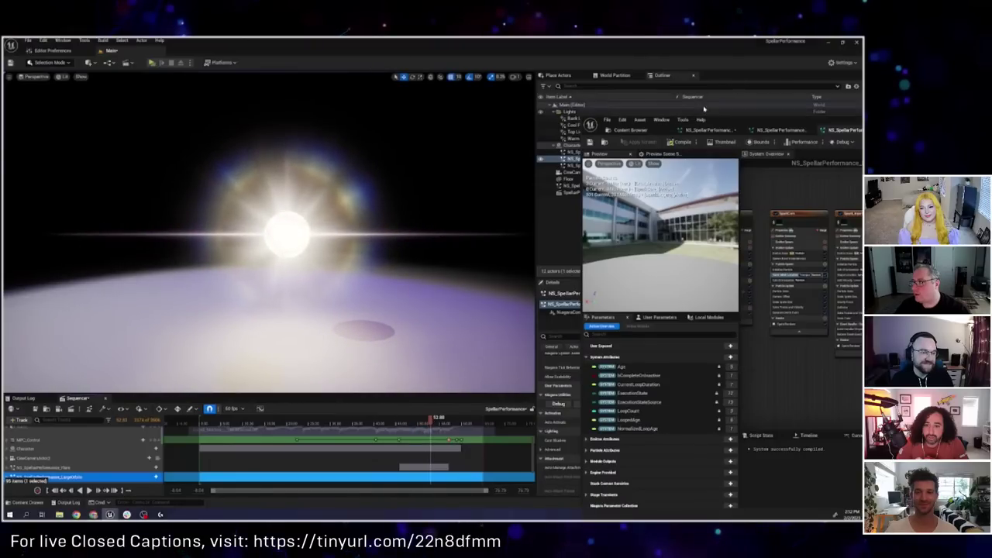
{"action": "left_click_drag", "start_coordinate": [781, 122], "coordinate": [493, 92]}
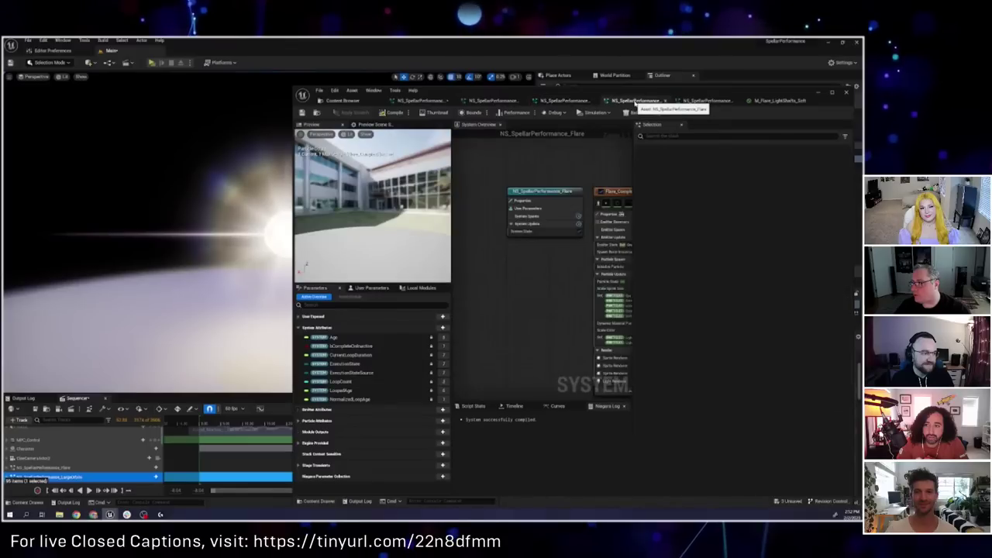
Step: Switch to NS_SpellarPerformance_Flare and view Flare_Complex's first Sprite Renderer
{"action": "left_click", "coordinate": [635, 100]}
{"action": "right_click_drag", "start_coordinate": [522, 276], "coordinate": [465, 259]}
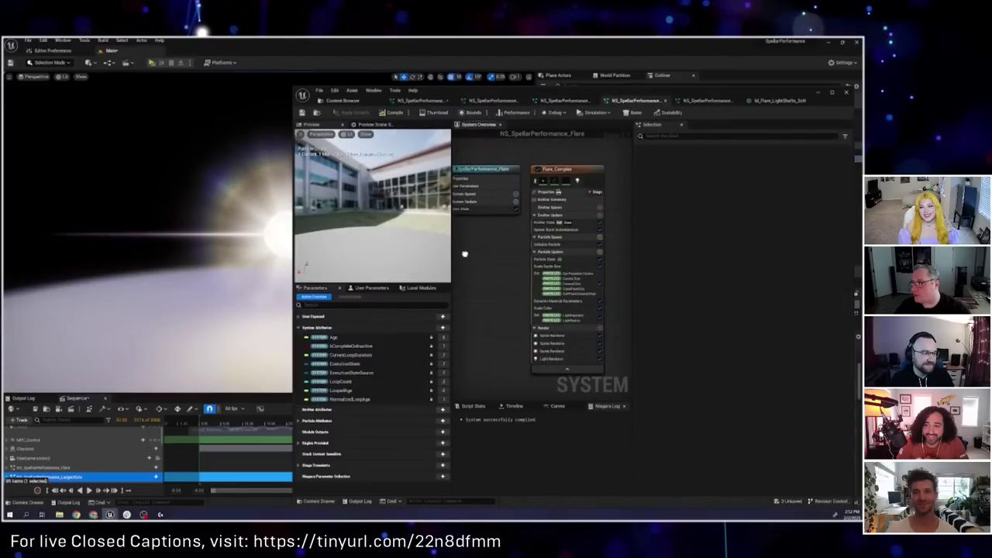
{"action": "left_click_drag", "start_coordinate": [539, 91], "coordinate": [646, 69]}
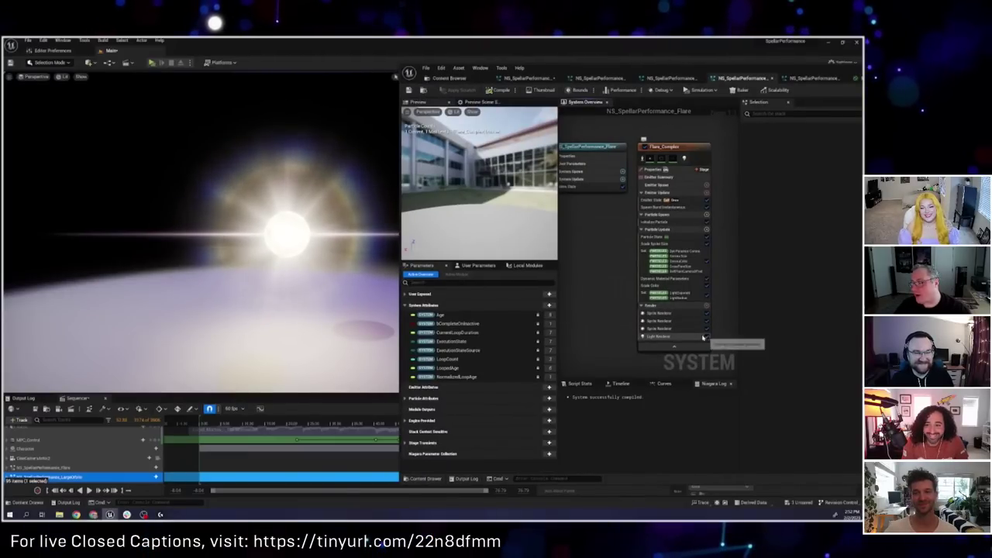
{"action": "left_click", "coordinate": [676, 312]}
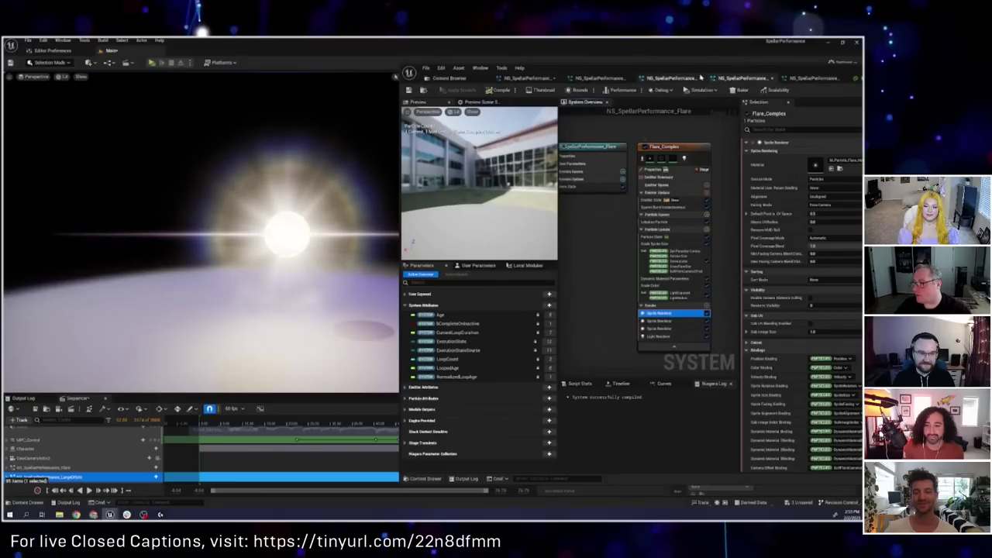
Step: View Flare_Complex's Particle Update set-parameters module and its Sprite Renderer
{"action": "left_click_drag", "start_coordinate": [699, 70], "coordinate": [615, 48]}
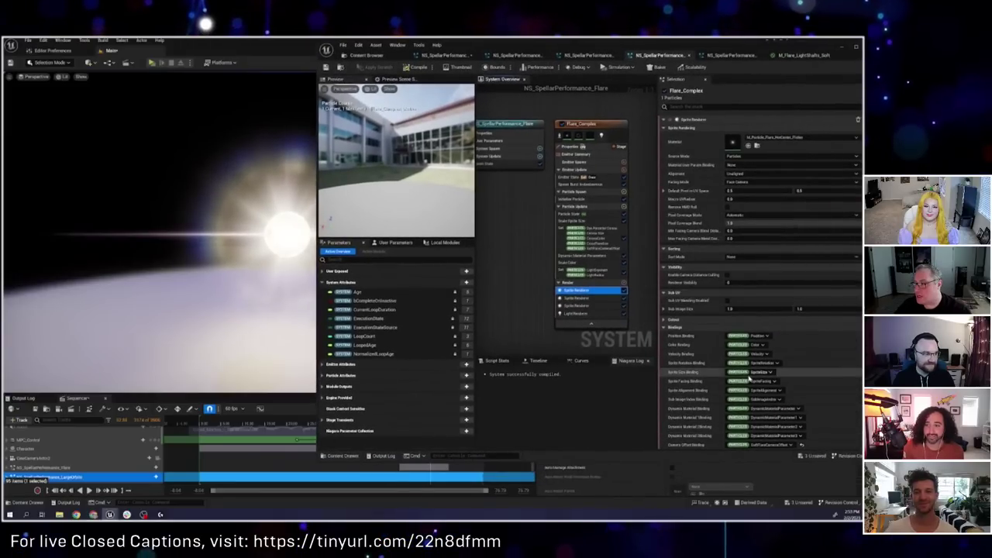
{"action": "scroll", "coordinate": [727, 364], "scroll_direction": "down", "scroll_amount": 2}
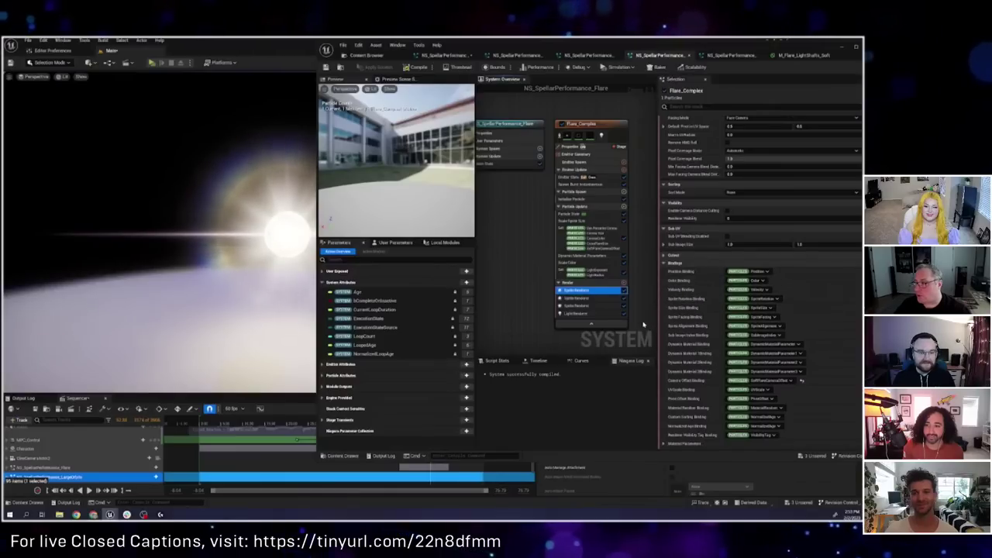
{"action": "left_click", "coordinate": [590, 234]}
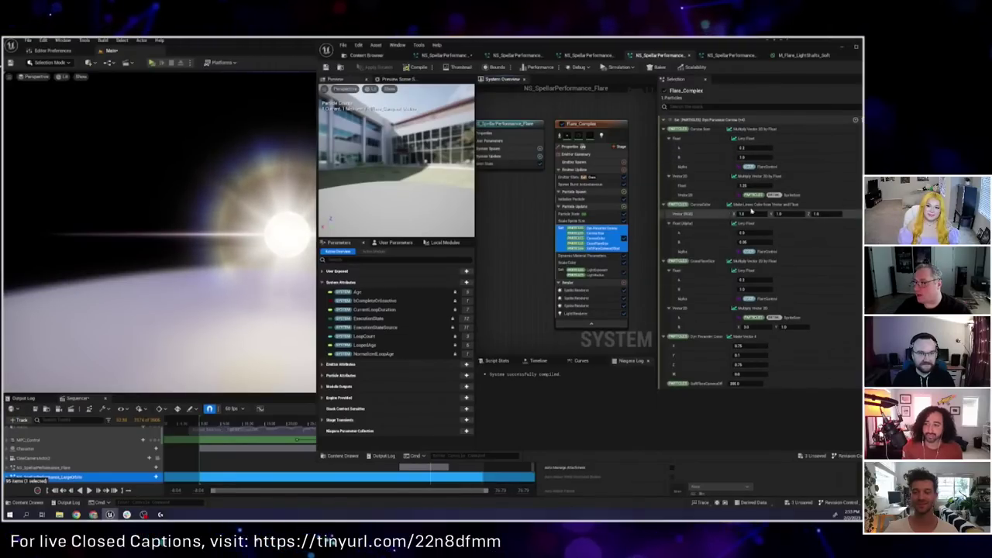
{"action": "left_click", "coordinate": [580, 306]}
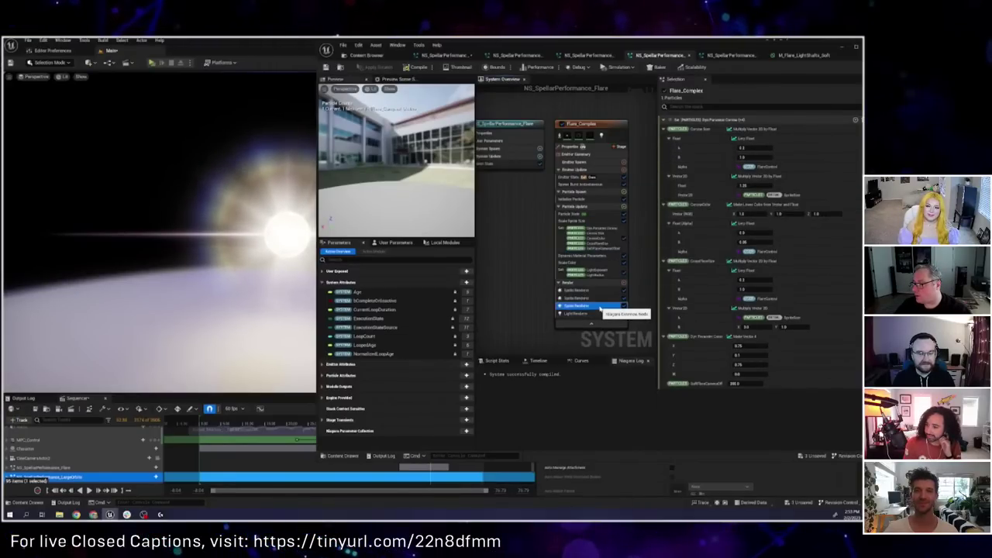
Step: Compare the first, second and third Sprite Renderers, then view the Light Renderer settings
{"action": "left_click", "coordinate": [587, 291]}
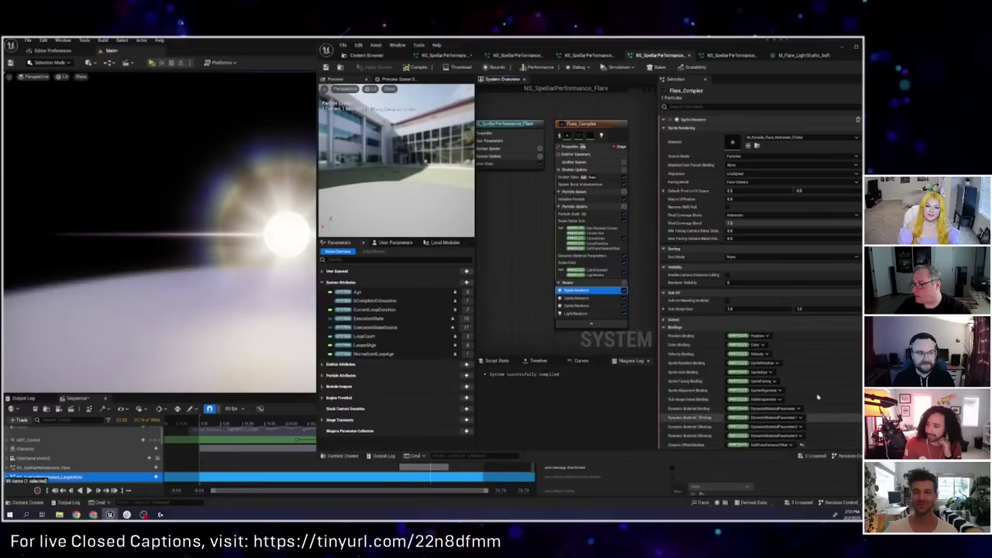
{"action": "scroll", "coordinate": [819, 396], "scroll_direction": "down", "scroll_amount": 2}
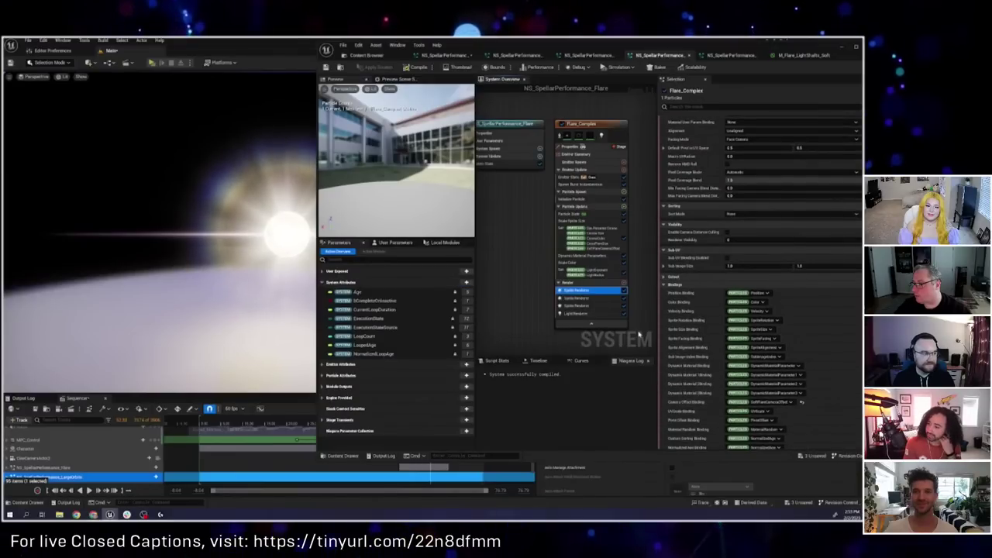
{"action": "left_click", "coordinate": [580, 299]}
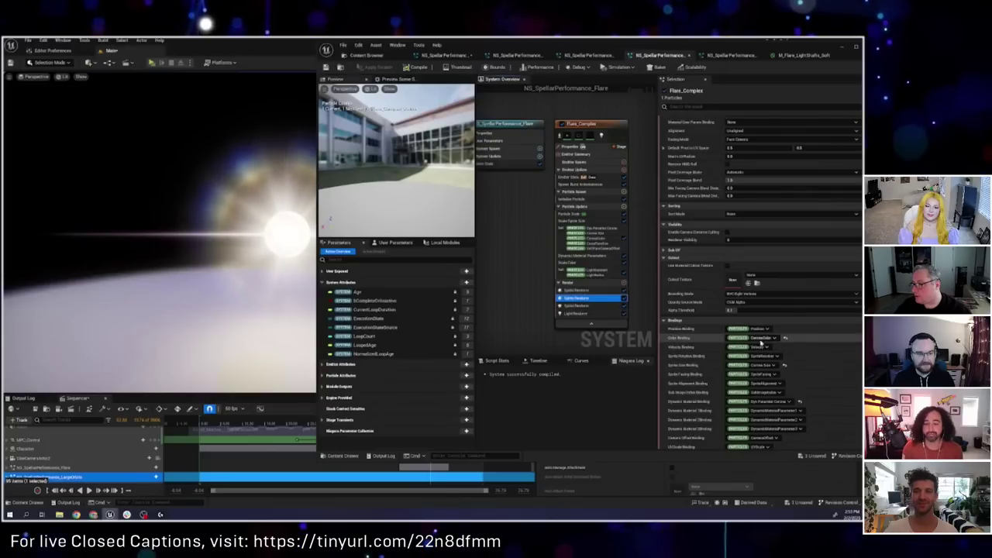
{"action": "left_click", "coordinate": [588, 305]}
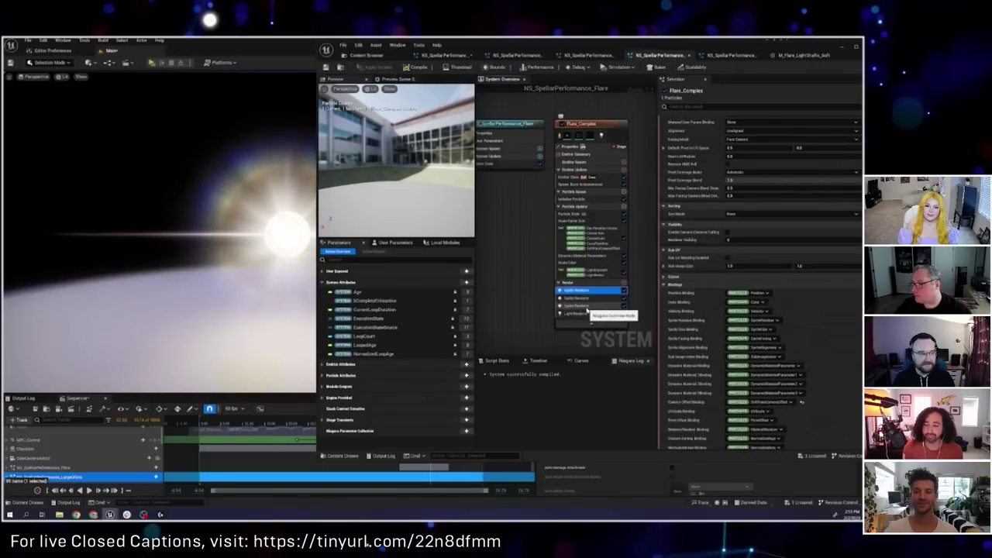
{"action": "left_click", "coordinate": [589, 298]}
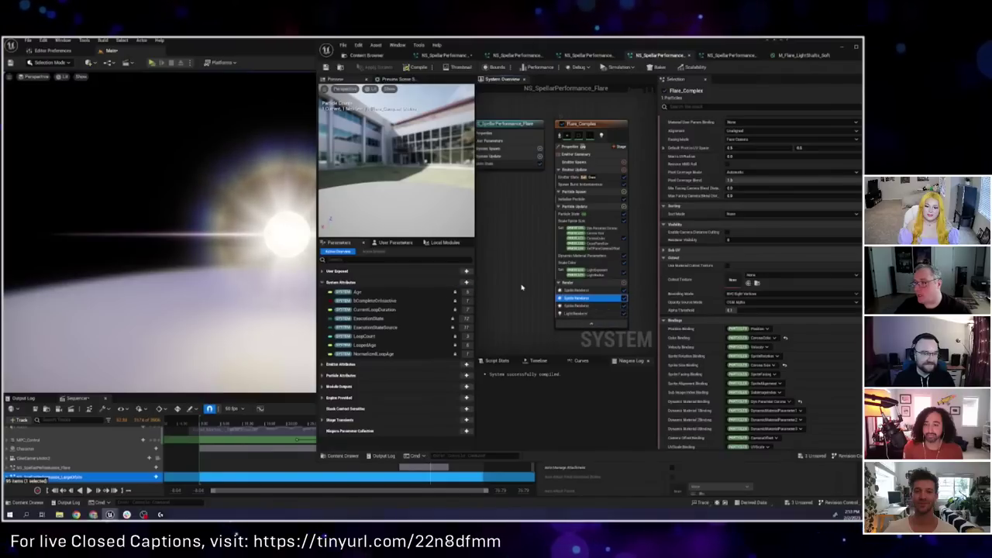
{"action": "left_click", "coordinate": [575, 313]}
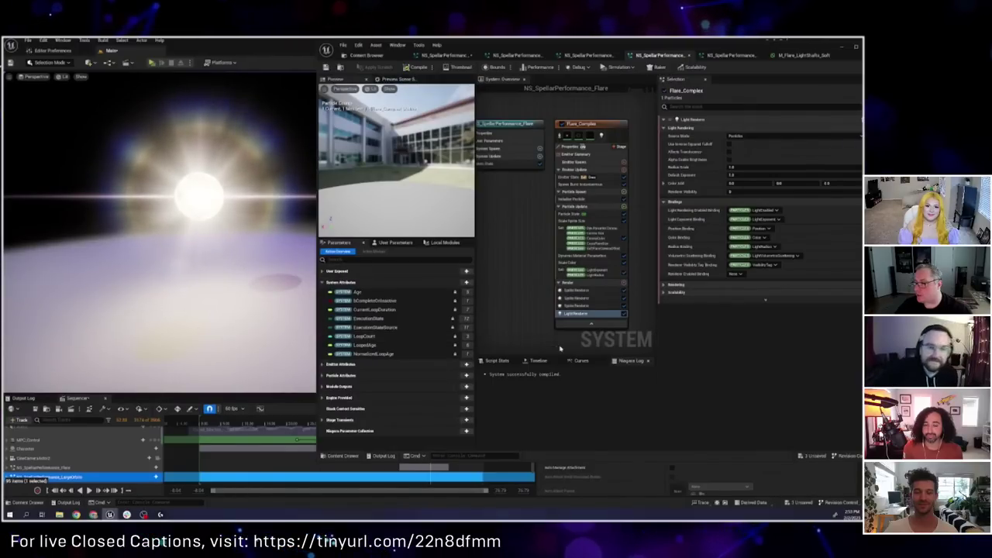
Step: Check the LightExposure module, close the flare's Niagara editor, and scrub the sequence to about 56
{"action": "left_click", "coordinate": [590, 272]}
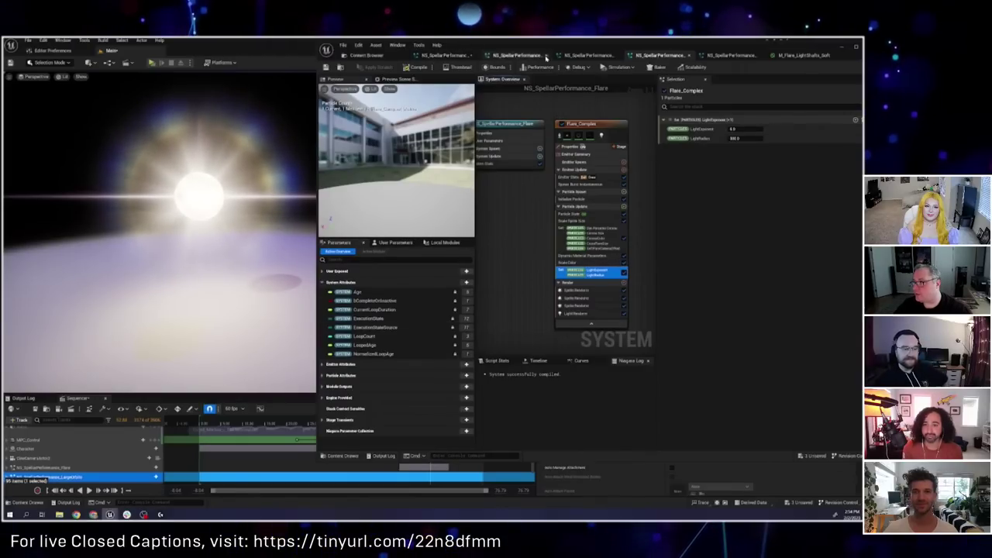
{"action": "left_click_drag", "start_coordinate": [543, 48], "coordinate": [507, 60]}
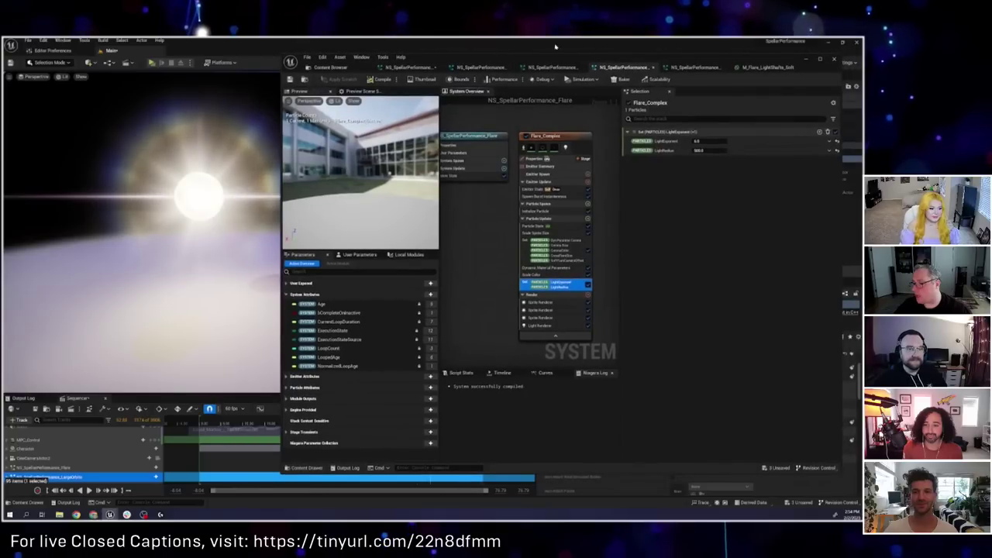
{"action": "left_click", "coordinate": [806, 58]}
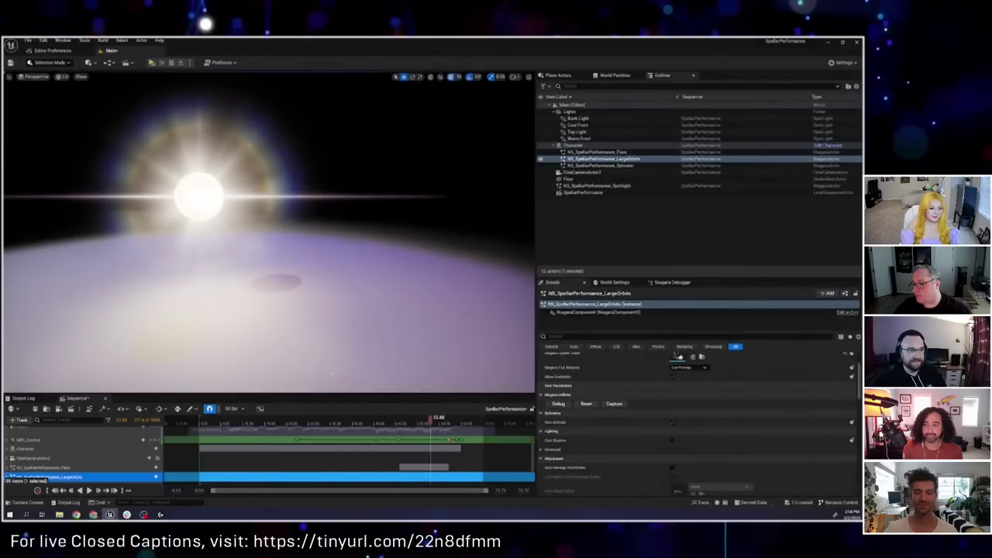
{"action": "left_click_drag", "start_coordinate": [430, 419], "coordinate": [448, 423]}
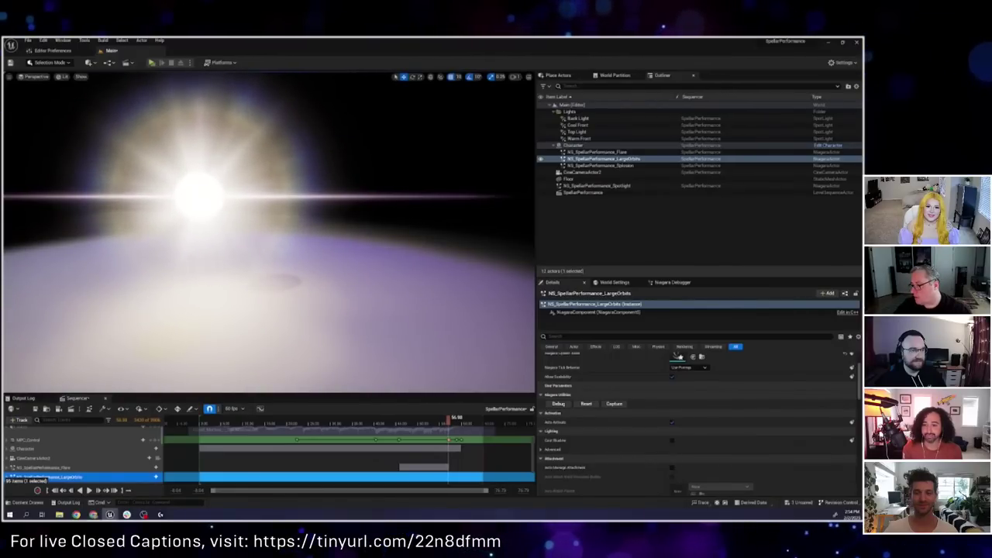
Step: At 58.53, enable Auto Activate on NS_SpellarPerformance_Splosion and orbit the viewport to view its burst
{"action": "left_click_drag", "start_coordinate": [451, 423], "coordinate": [457, 423]}
{"action": "left_click", "coordinate": [631, 166]}
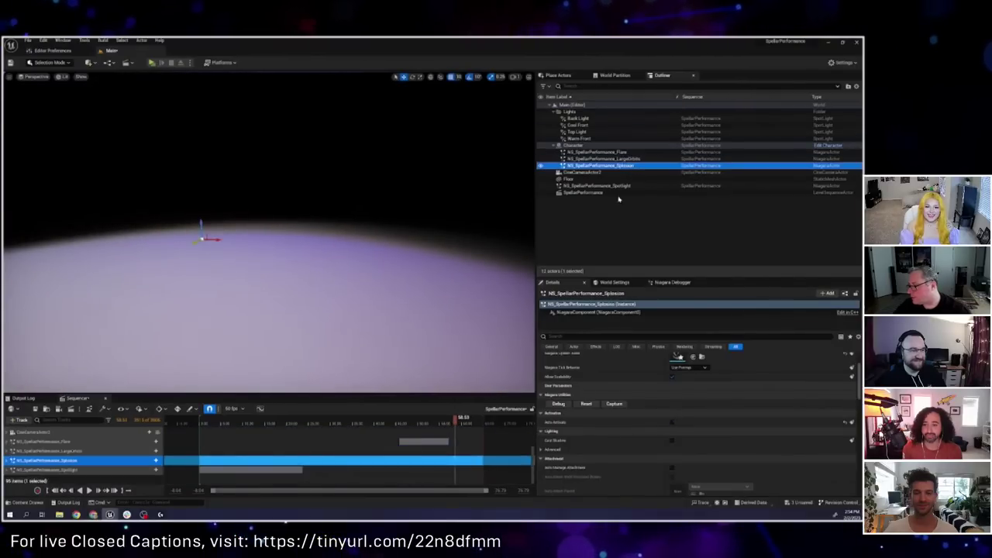
{"action": "scroll", "coordinate": [606, 413], "scroll_direction": "up", "scroll_amount": 2}
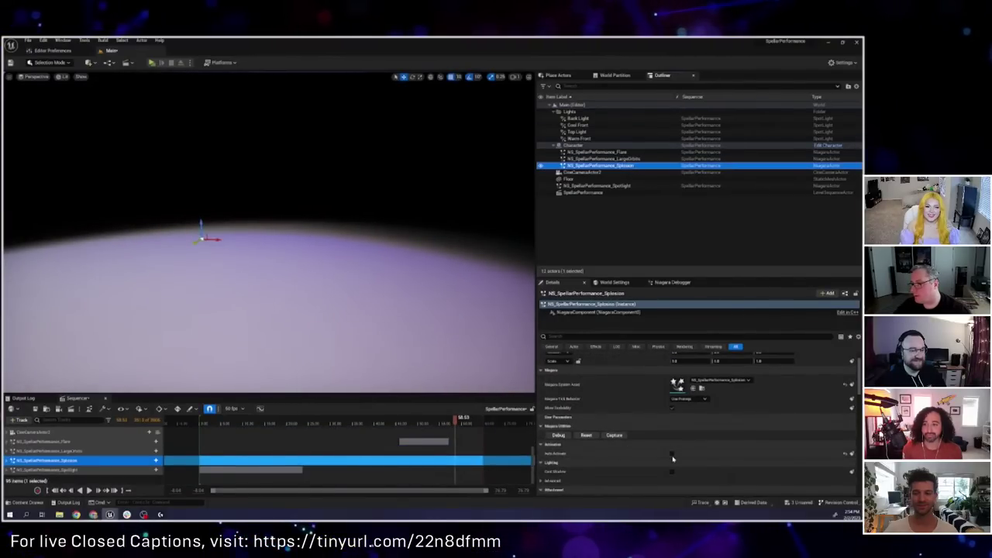
{"action": "left_click", "coordinate": [672, 455]}
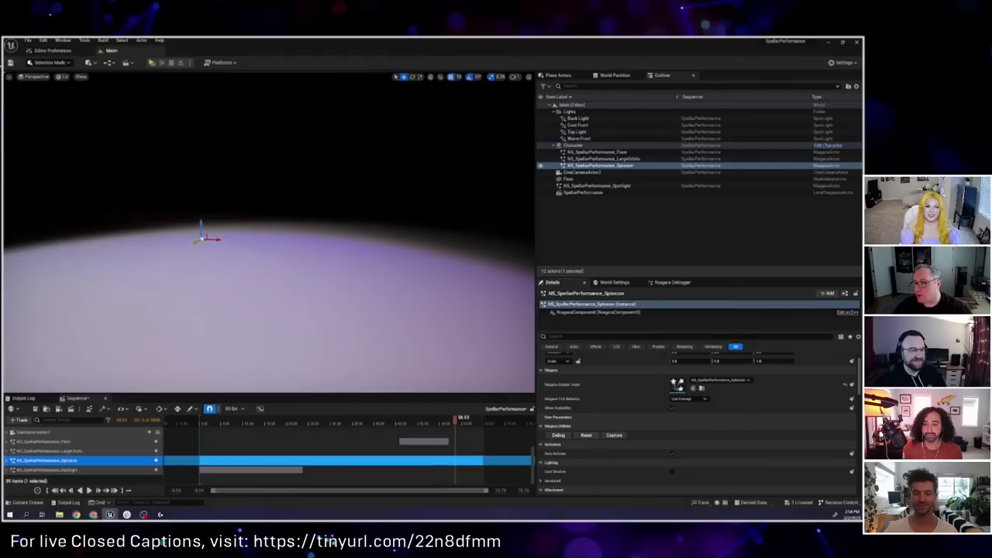
{"action": "mouse_move", "coordinate": [295, 186]}
{"action": "right_mouse_down"}
{"action": "mouse_move", "coordinate": [310, 206]}
{"action": "mouse_move", "coordinate": [232, 197]}
{"action": "mouse_move", "coordinate": [286, 193]}
{"action": "right_mouse_up"}
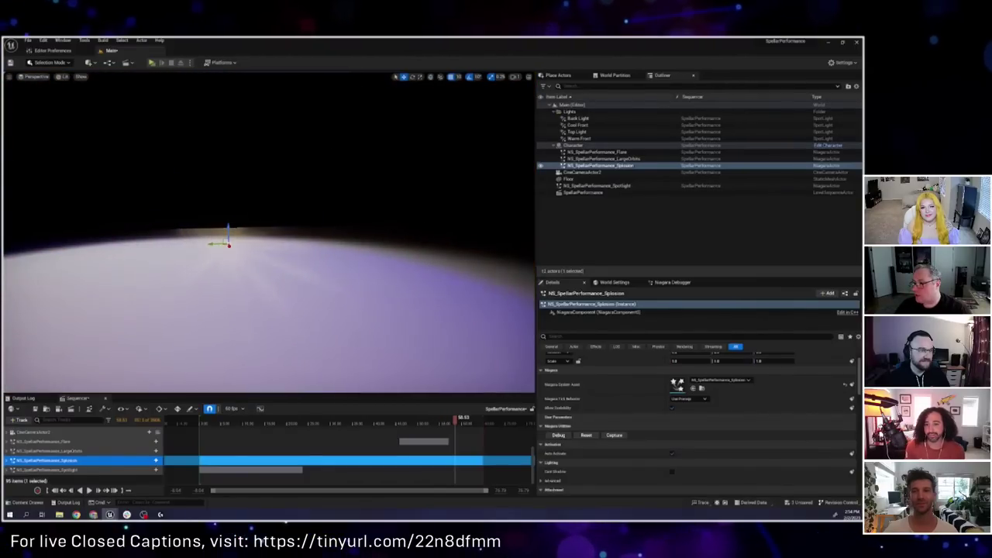
Step: Open the Splosion system in Niagara and inspect the Large_Tunnel_Flare renderer's mesh entry
{"action": "double_click", "coordinate": [676, 382]}
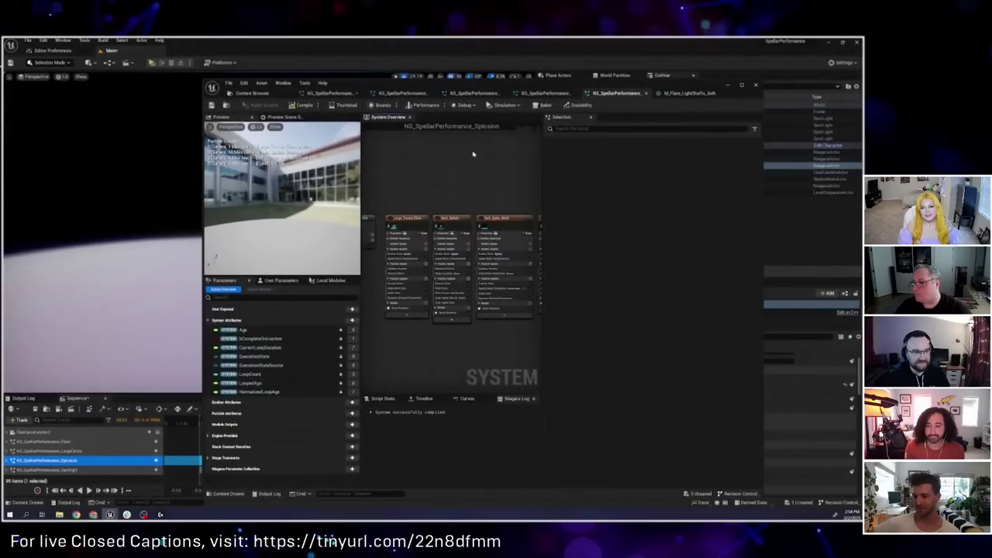
{"action": "left_click_drag", "start_coordinate": [446, 91], "coordinate": [577, 100]}
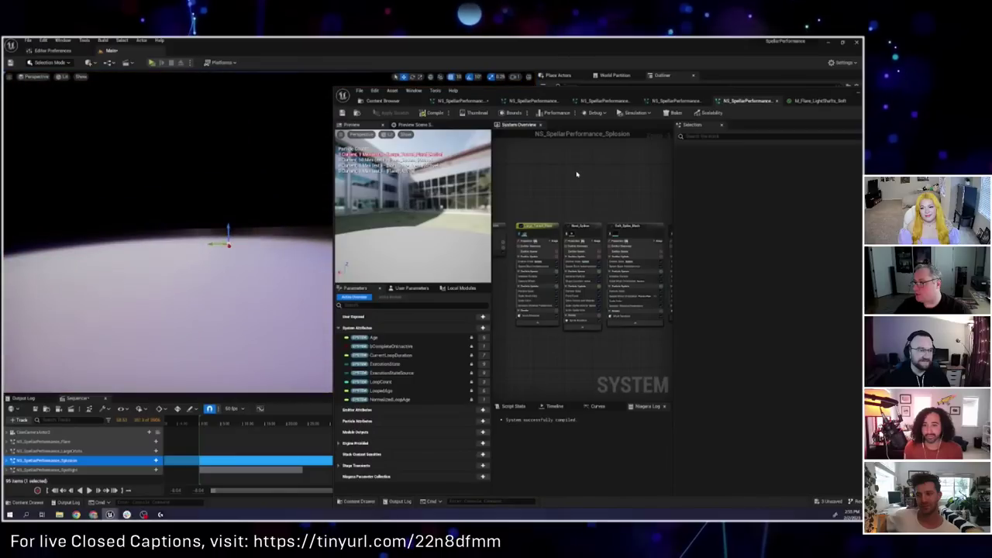
{"action": "left_click", "coordinate": [536, 315]}
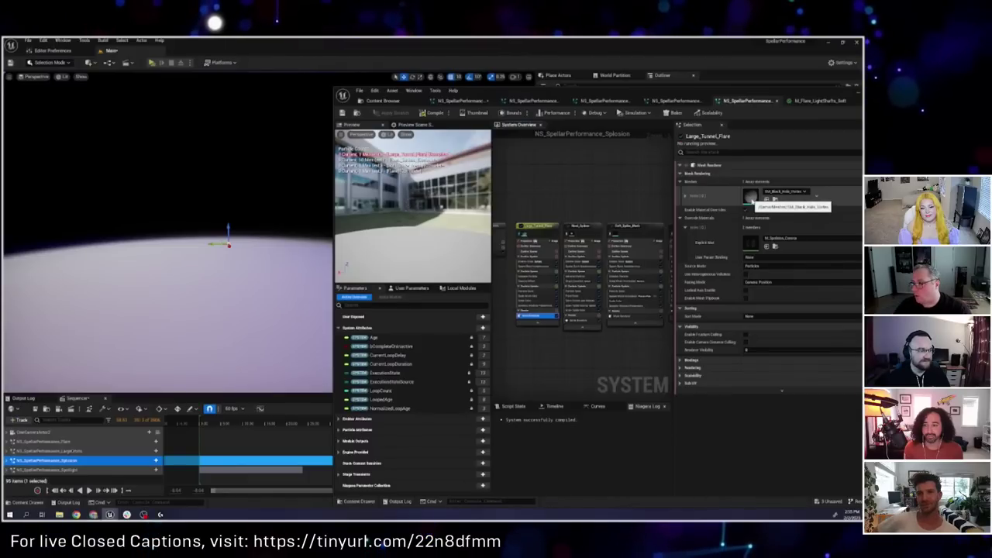
{"action": "left_click", "coordinate": [751, 199]}
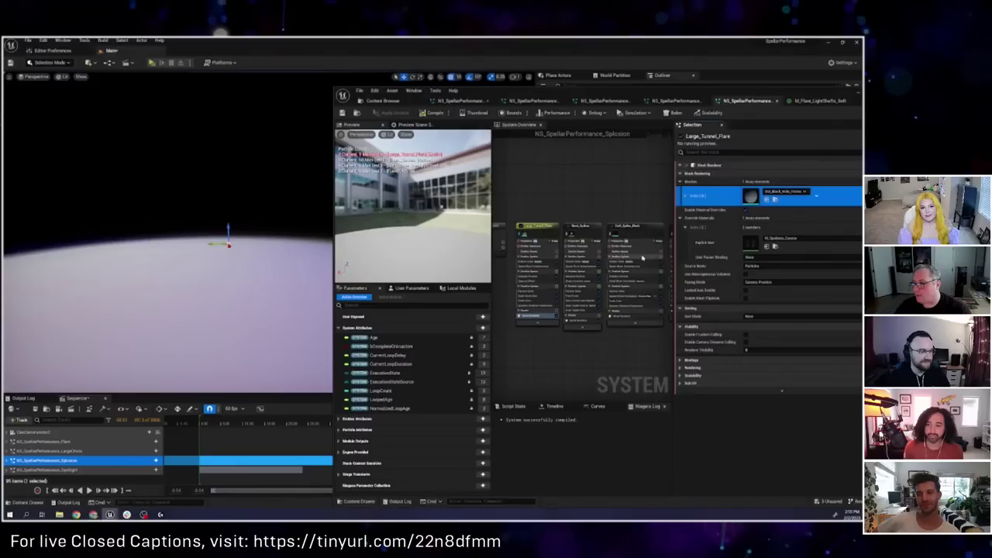
Step: Pan the system overview to the other emitters, then select and enable the Place emitter to replay the flash
{"action": "left_click", "coordinate": [550, 184]}
{"action": "left_click", "coordinate": [539, 224]}
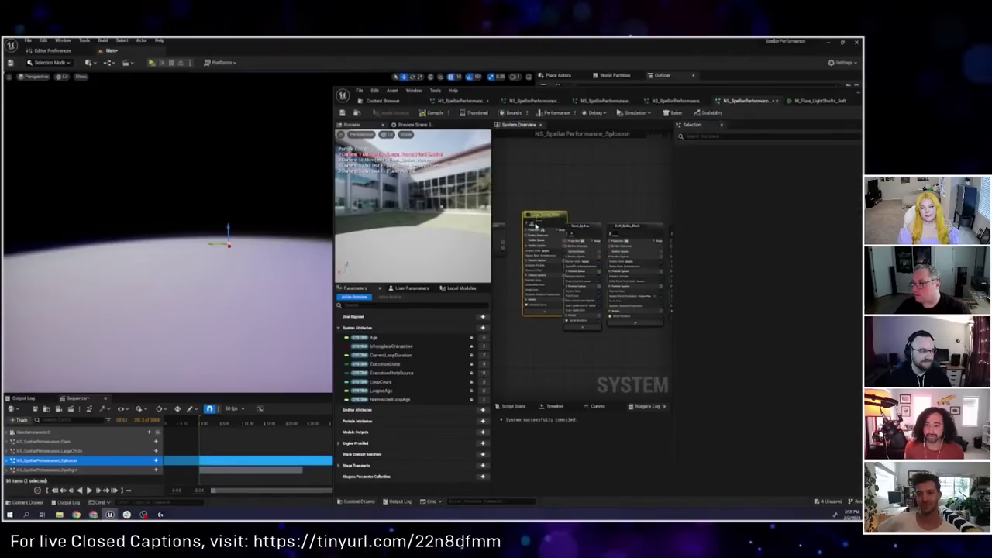
{"action": "left_click", "coordinate": [542, 199]}
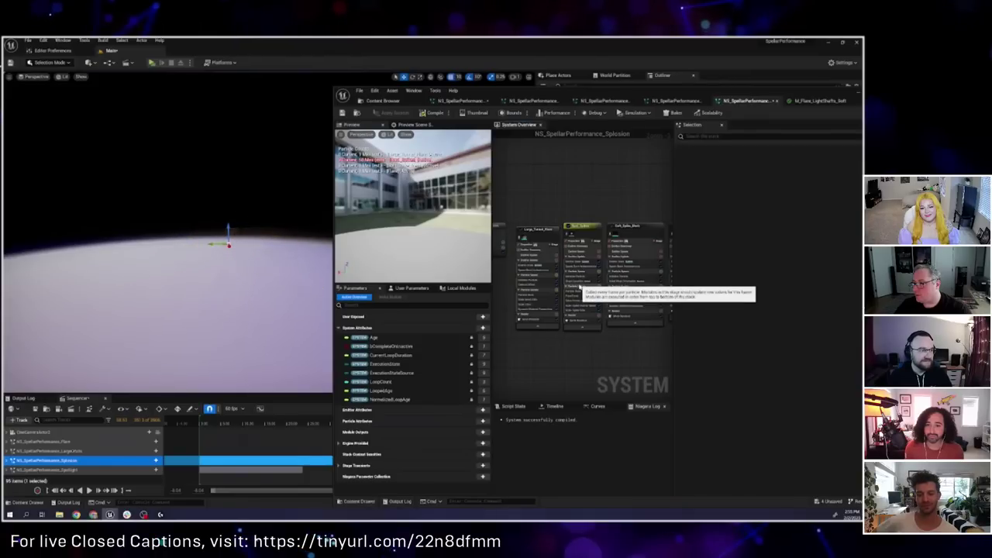
{"action": "right_click_drag", "start_coordinate": [634, 227], "coordinate": [564, 227]}
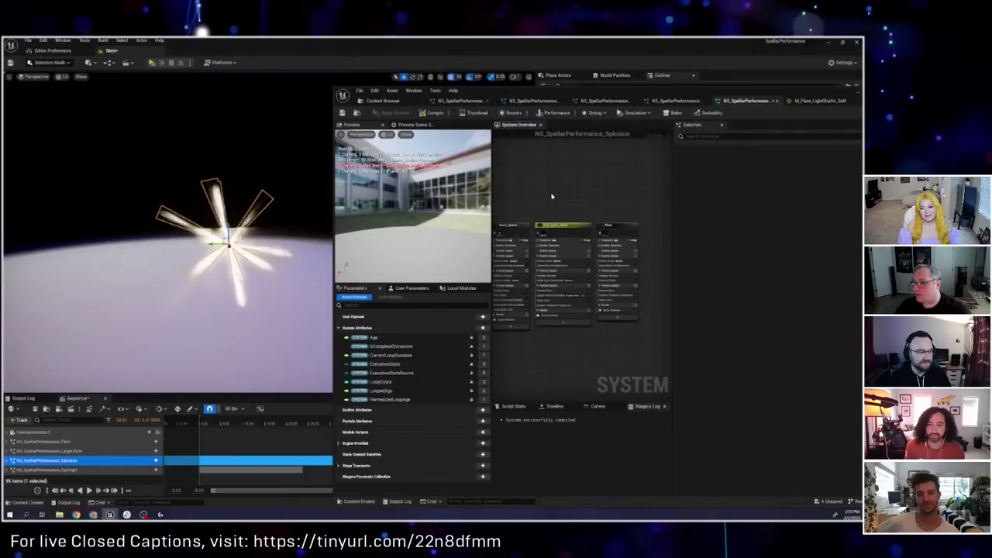
{"action": "left_click", "coordinate": [600, 232]}
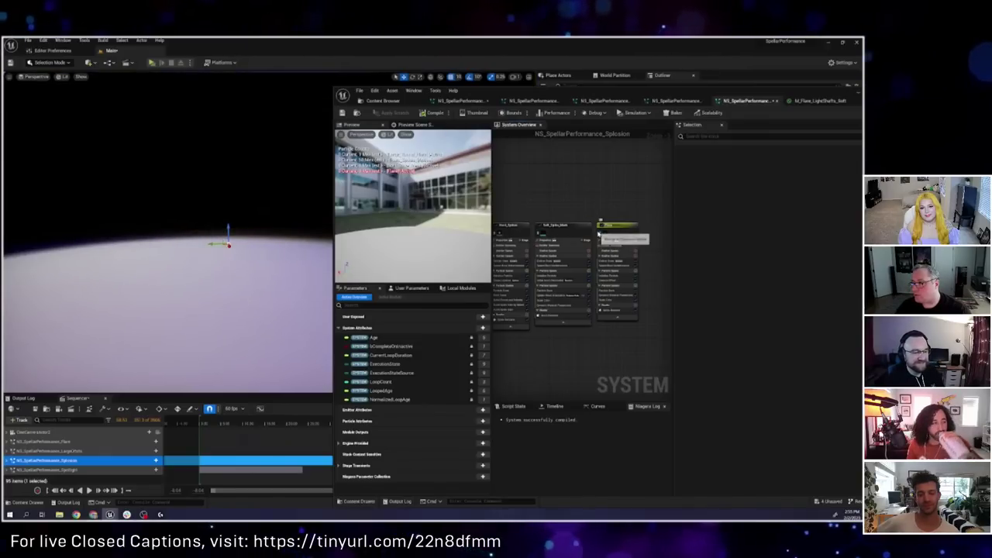
{"action": "left_click", "coordinate": [584, 163]}
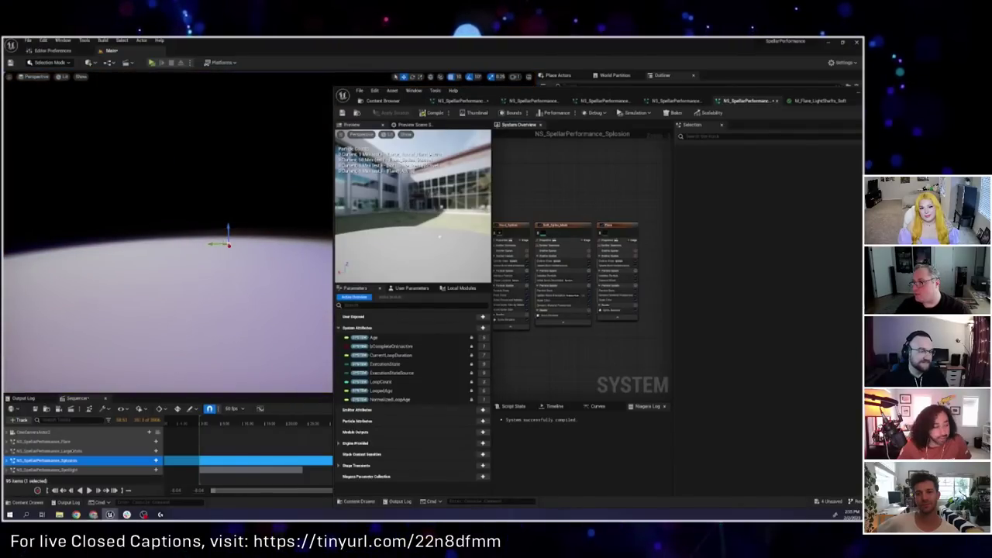
Step: Close the Splosion editor and scrub the sequence back and forth, ending around 40 seconds
{"action": "left_click", "coordinate": [594, 114]}
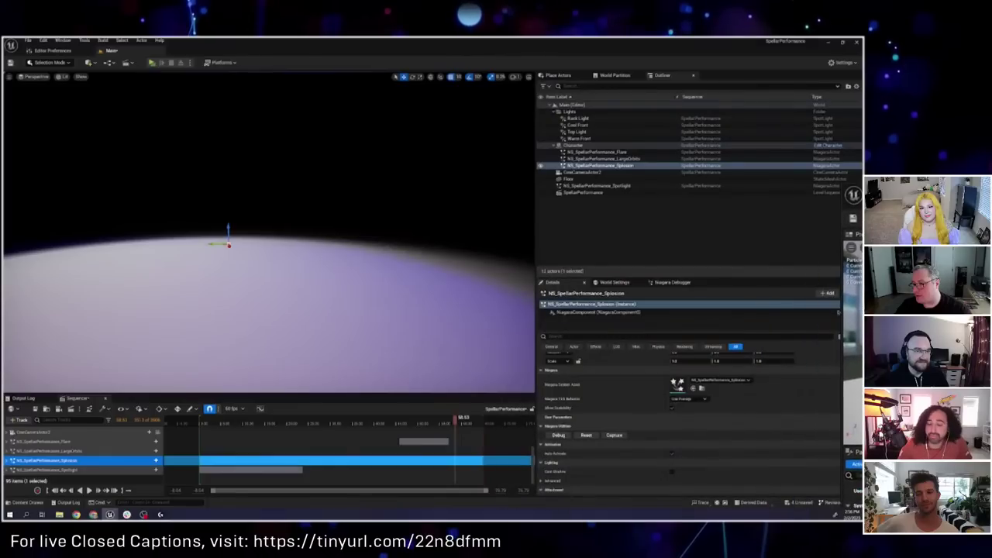
{"action": "left_click_drag", "start_coordinate": [333, 423], "coordinate": [398, 446]}
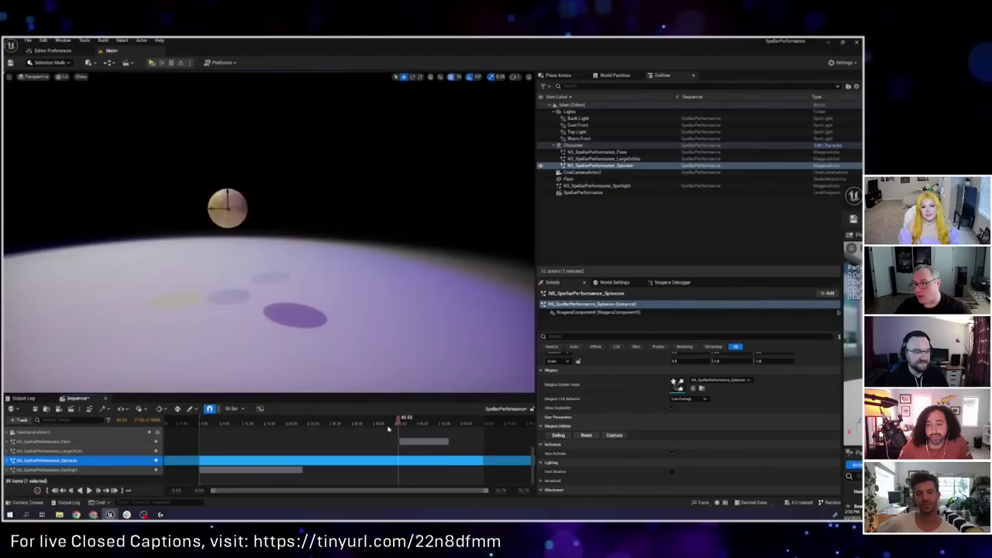
{"action": "left_click_drag", "start_coordinate": [401, 439], "coordinate": [431, 431]}
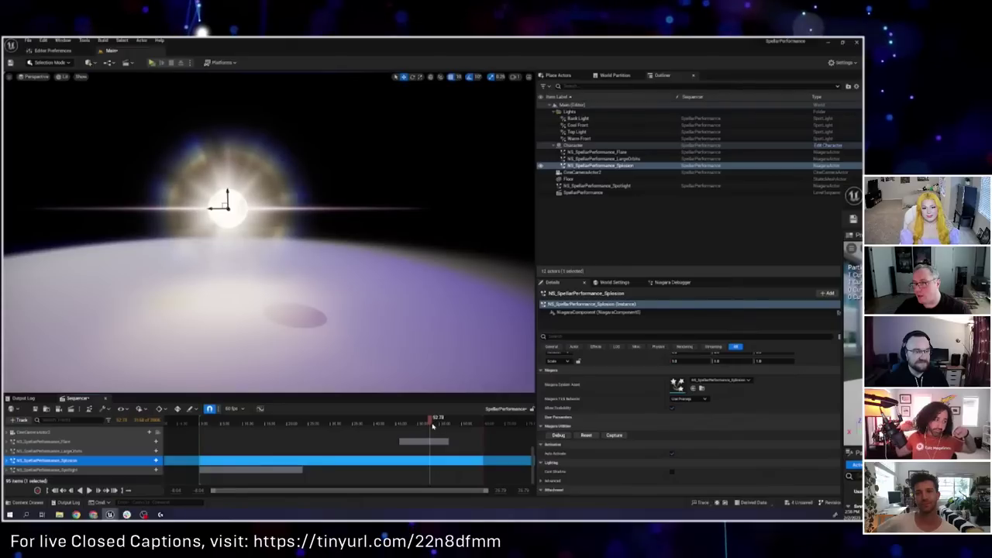
{"action": "left_click_drag", "start_coordinate": [431, 422], "coordinate": [450, 420]}
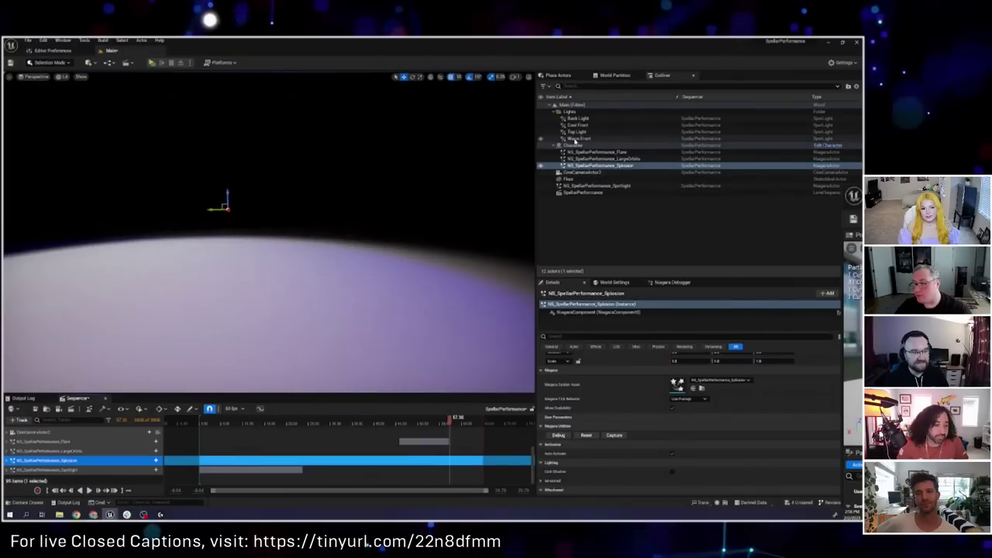
{"action": "left_click_drag", "start_coordinate": [450, 421], "coordinate": [390, 435]}
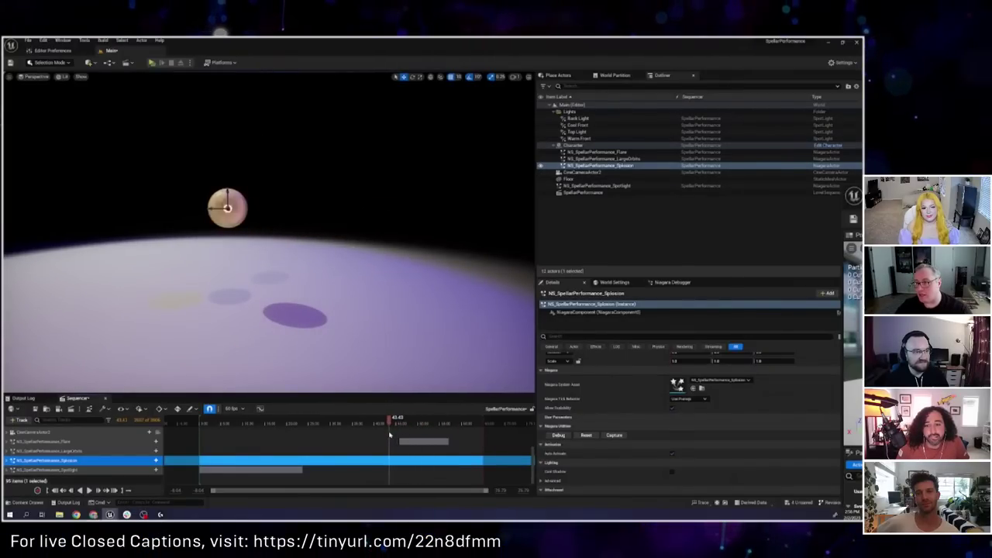
{"action": "left_click_drag", "start_coordinate": [400, 424], "coordinate": [375, 431]}
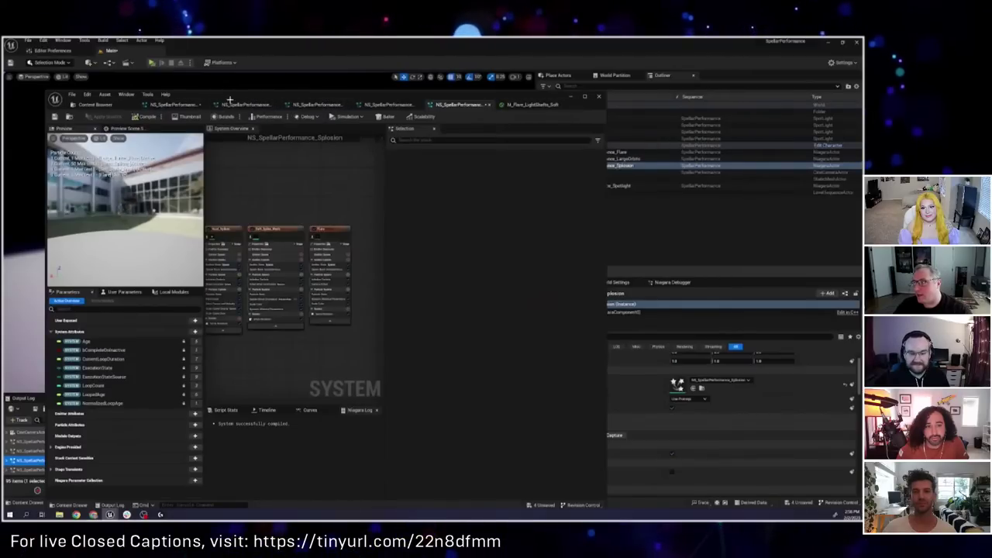
Step: Close the Splosion Niagara editor, leaving the sequence paused near 40.15 seconds
{"action": "left_click", "coordinate": [599, 98]}
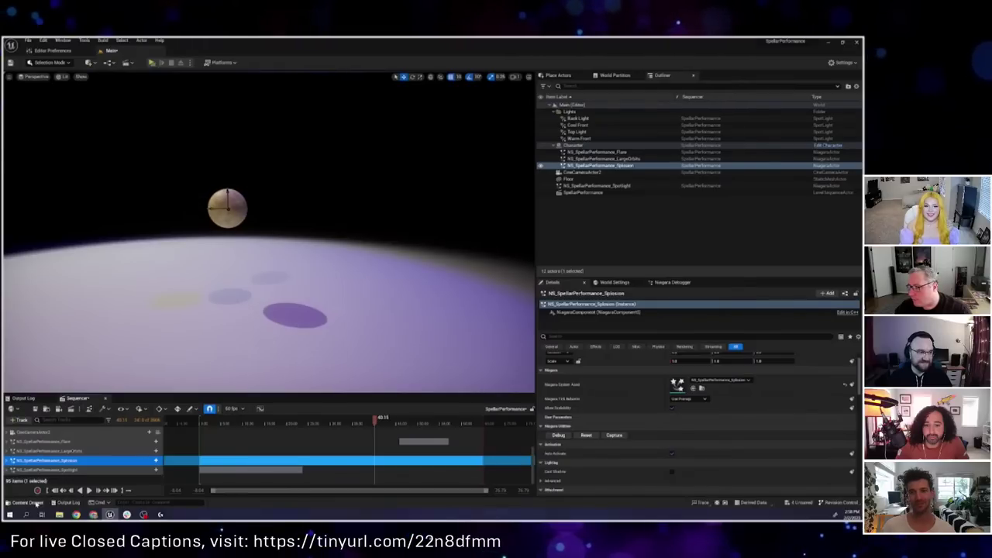
Step: Open the Materials folder in the Content Drawer and browse its contents
{"action": "left_click", "coordinate": [33, 503]}
{"action": "left_click", "coordinate": [177, 416]}
{"action": "double_click", "coordinate": [178, 416]}
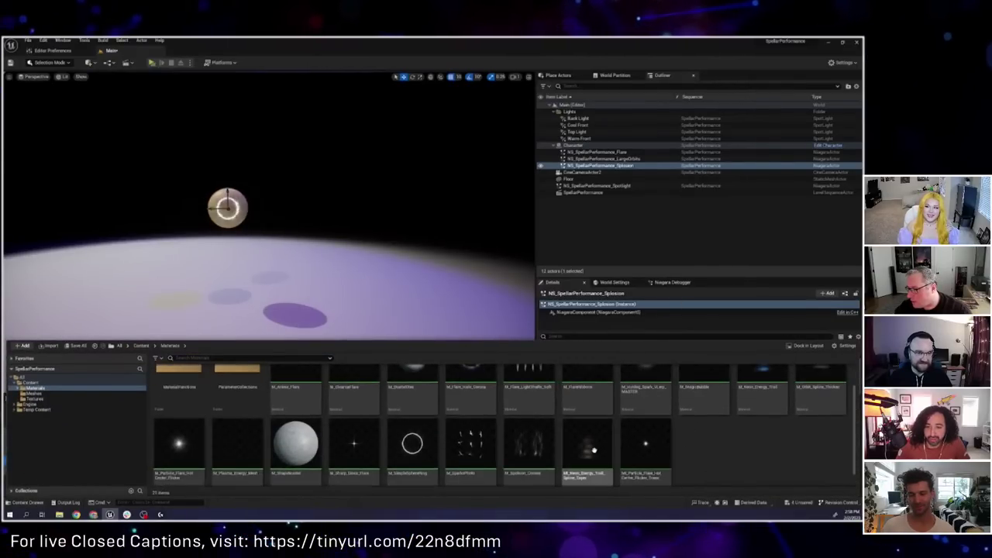
{"action": "scroll", "coordinate": [558, 447], "scroll_direction": "up", "scroll_amount": 1}
{"action": "scroll", "coordinate": [558, 447], "scroll_direction": "down", "scroll_amount": 1}
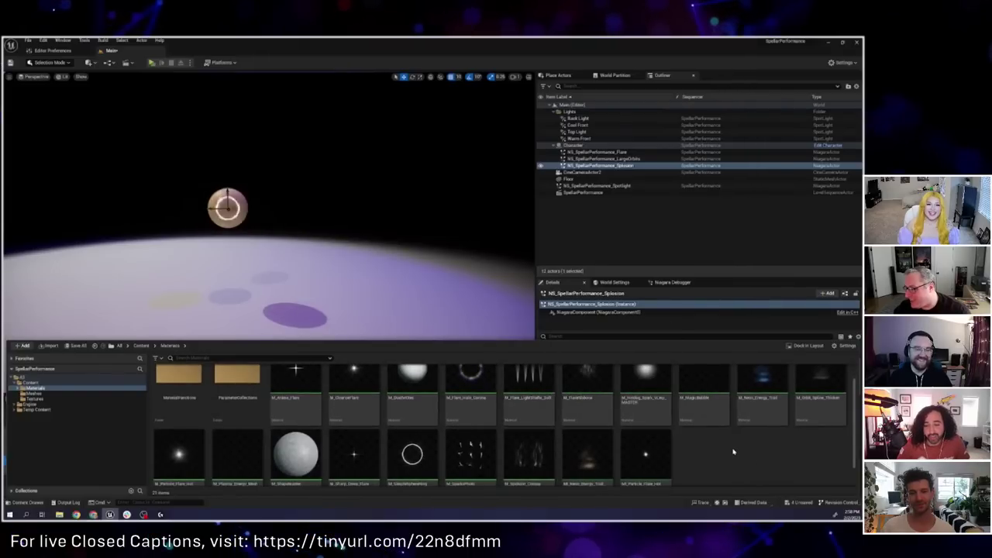
{"action": "scroll", "coordinate": [734, 451], "scroll_direction": "up", "scroll_amount": 2}
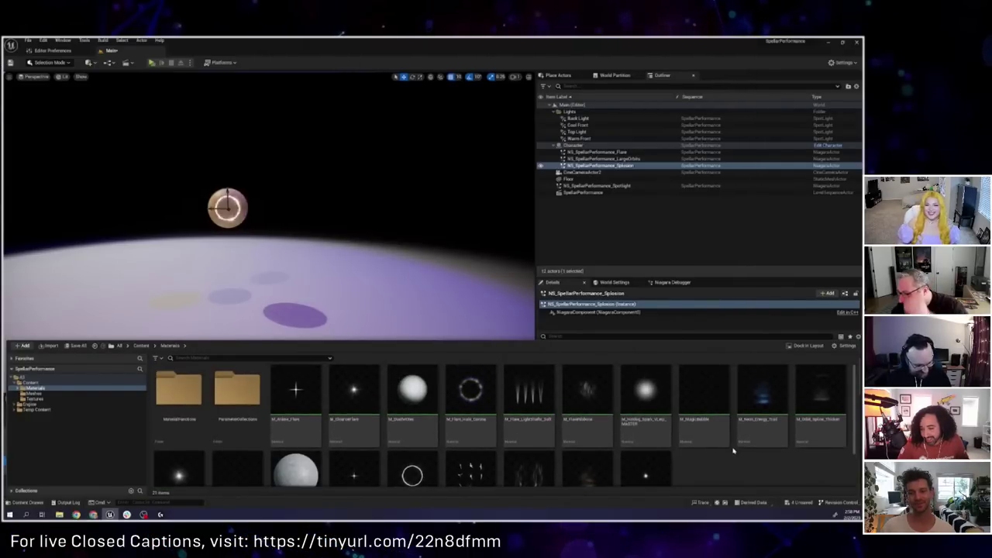
{"action": "scroll", "coordinate": [733, 451], "scroll_direction": "down", "scroll_amount": 4}
{"action": "scroll", "coordinate": [487, 415], "scroll_direction": "up", "scroll_amount": 2}
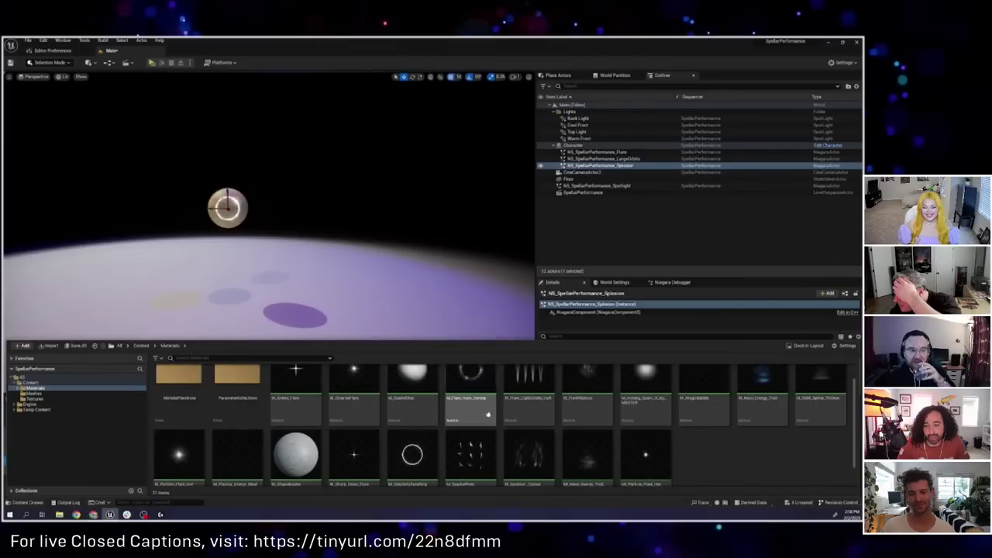
{"action": "scroll", "coordinate": [581, 419], "scroll_direction": "up", "scroll_amount": 1}
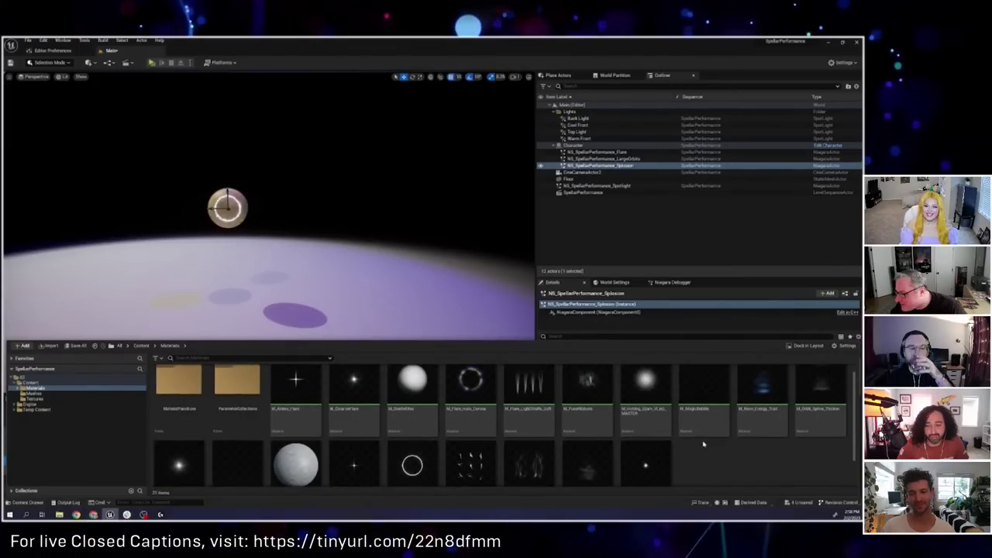
{"action": "scroll", "coordinate": [535, 458], "scroll_direction": "down", "scroll_amount": 3}
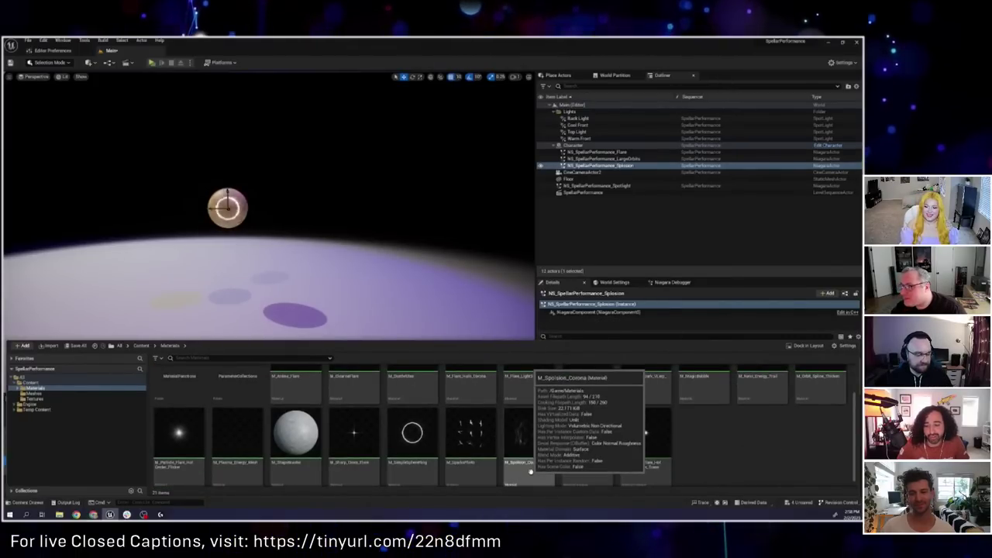
Step: Open M_Splosion_Corona and dock its Material Editor tab beside Main, returning to the level
{"action": "double_click", "coordinate": [531, 471]}
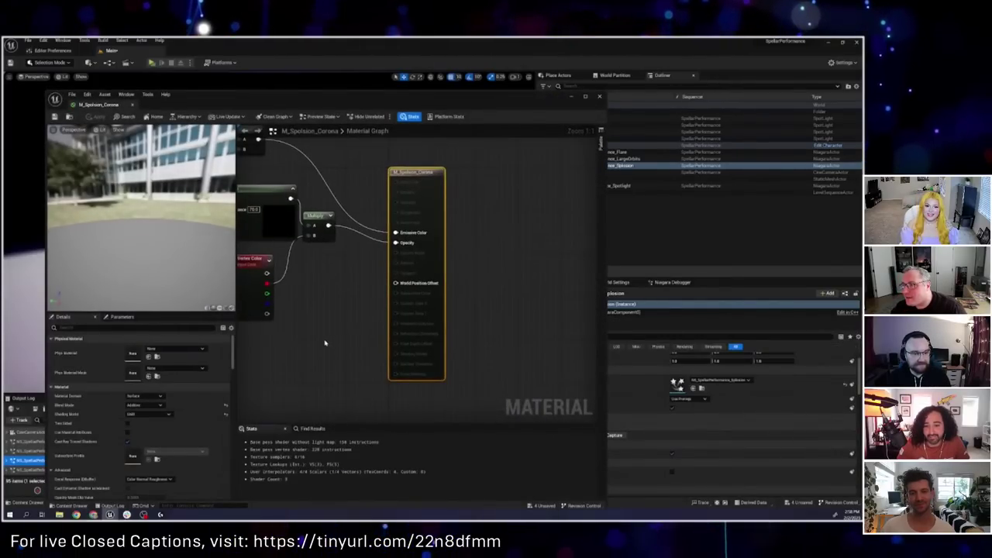
{"action": "left_click_drag", "start_coordinate": [109, 104], "coordinate": [198, 51]}
{"action": "left_click", "coordinate": [111, 50]}
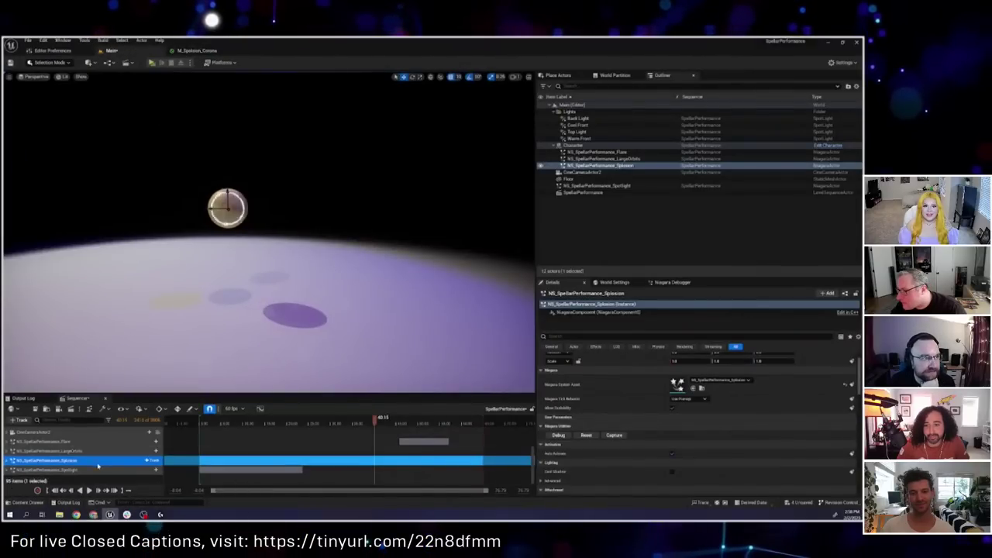
Step: Dock the Content Drawer as a standalone Content Browser showing the top-level Content folder
{"action": "key", "text": "ctrl+space"}
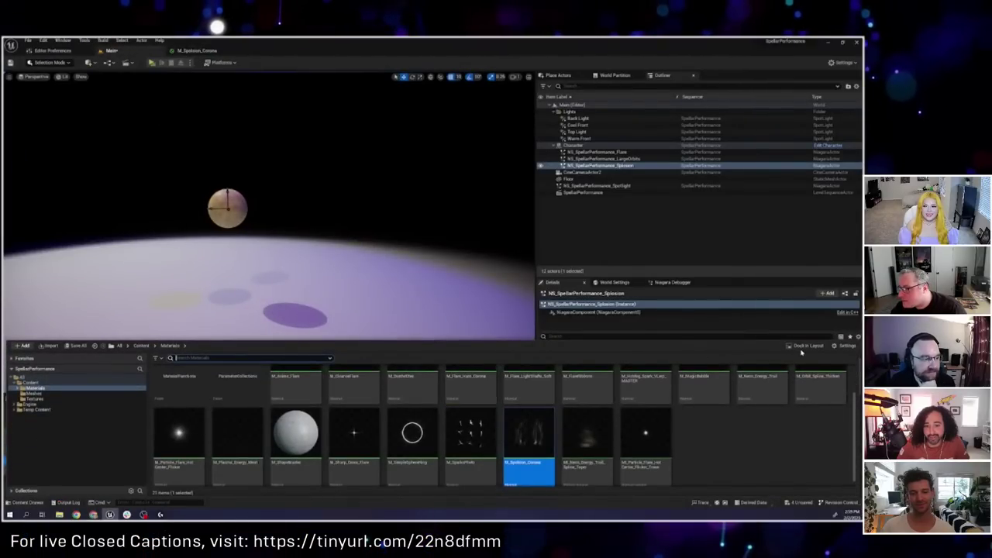
{"action": "left_click", "coordinate": [805, 346]}
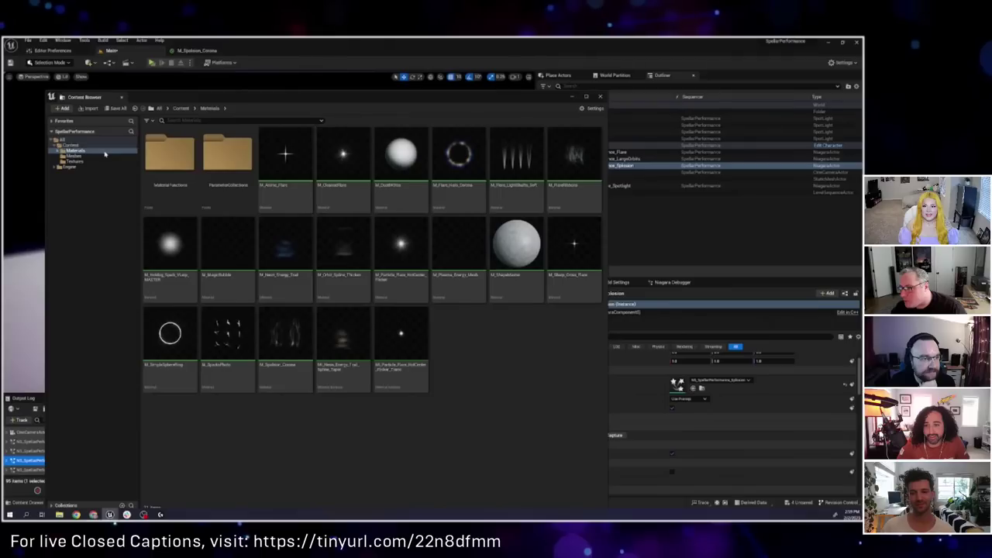
{"action": "left_click", "coordinate": [93, 145]}
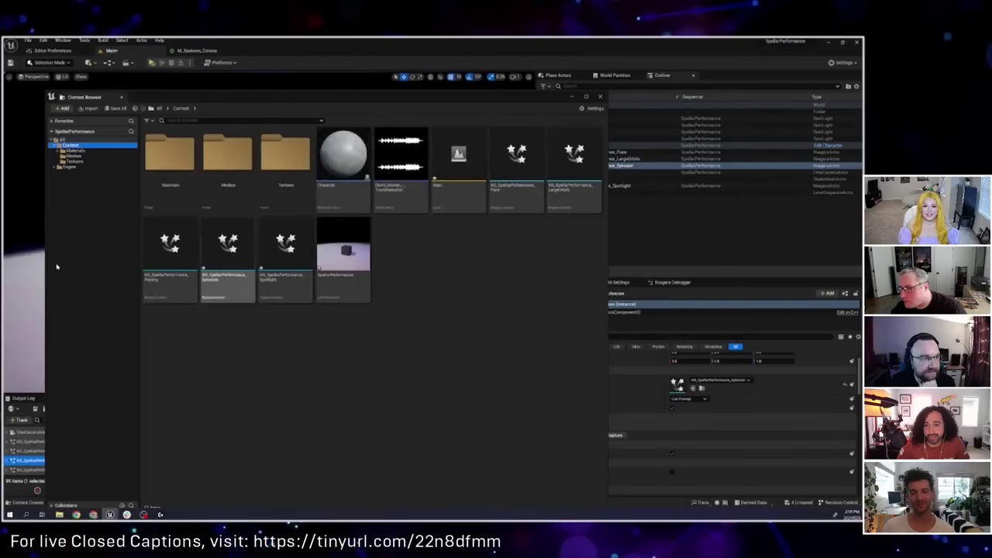
Step: Open NS_SpellarPerformance_Spotlight, then M_Plasma_Energy_Mesh from LiftingEnergy's mesh renderer override material
{"action": "double_click", "coordinate": [285, 289]}
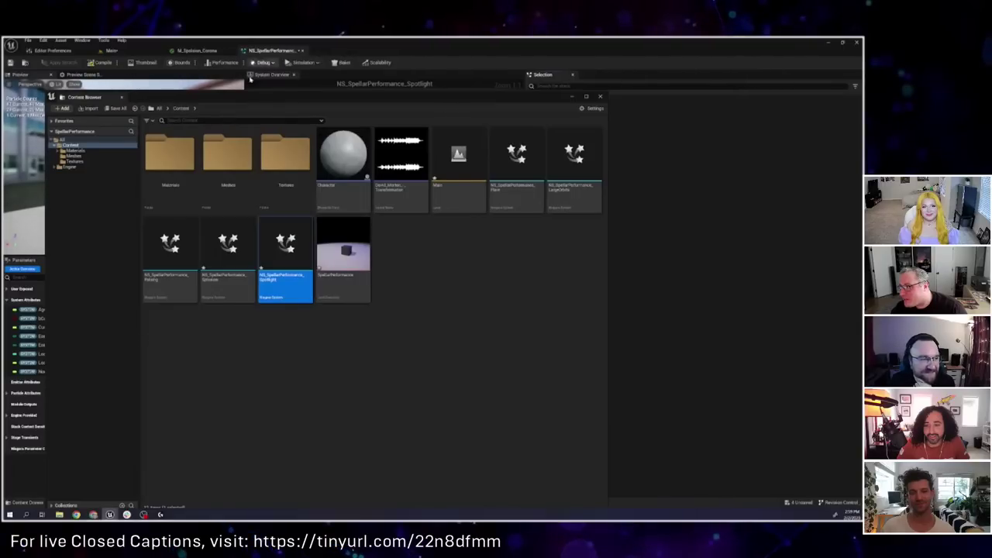
{"action": "left_click", "coordinate": [266, 51]}
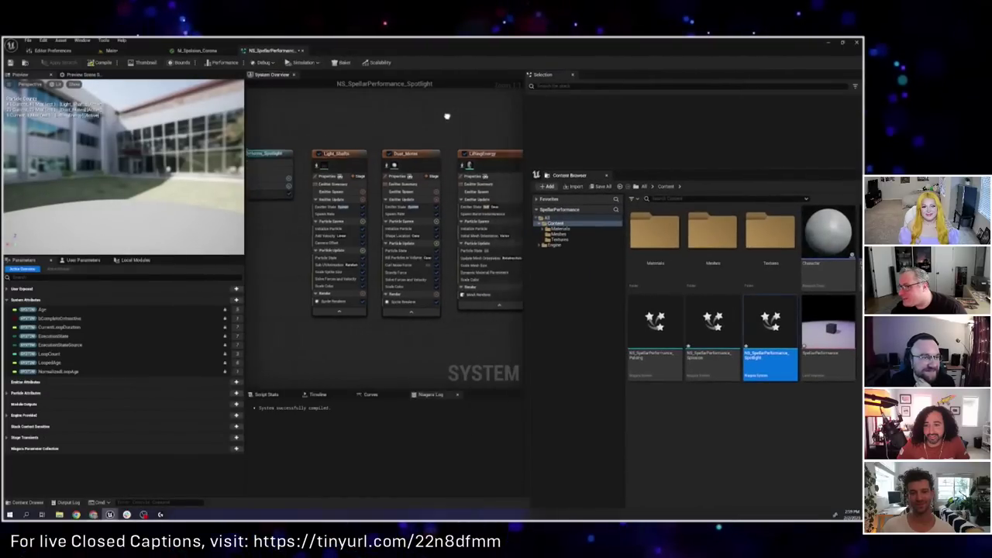
{"action": "left_click", "coordinate": [448, 296]}
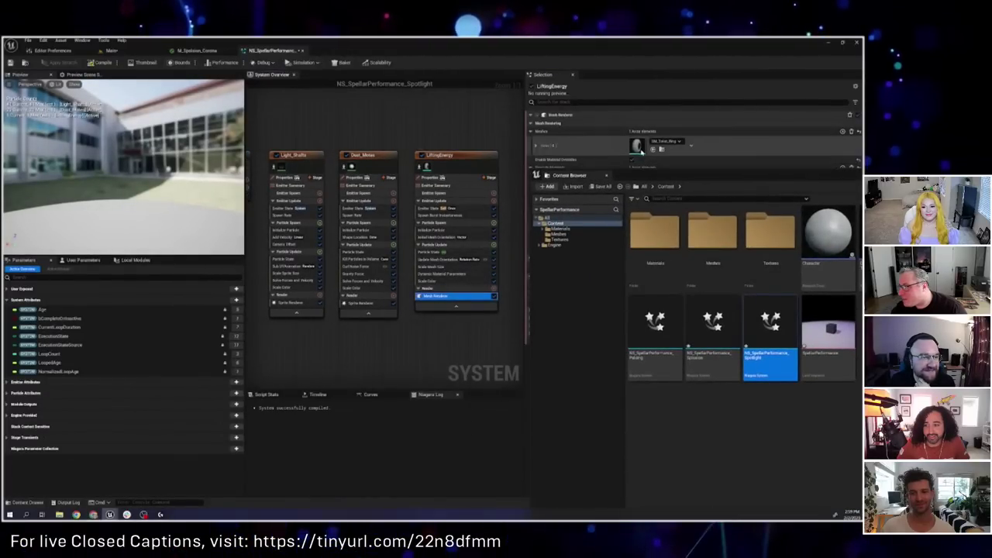
{"action": "left_click_drag", "start_coordinate": [531, 171], "coordinate": [363, 301]}
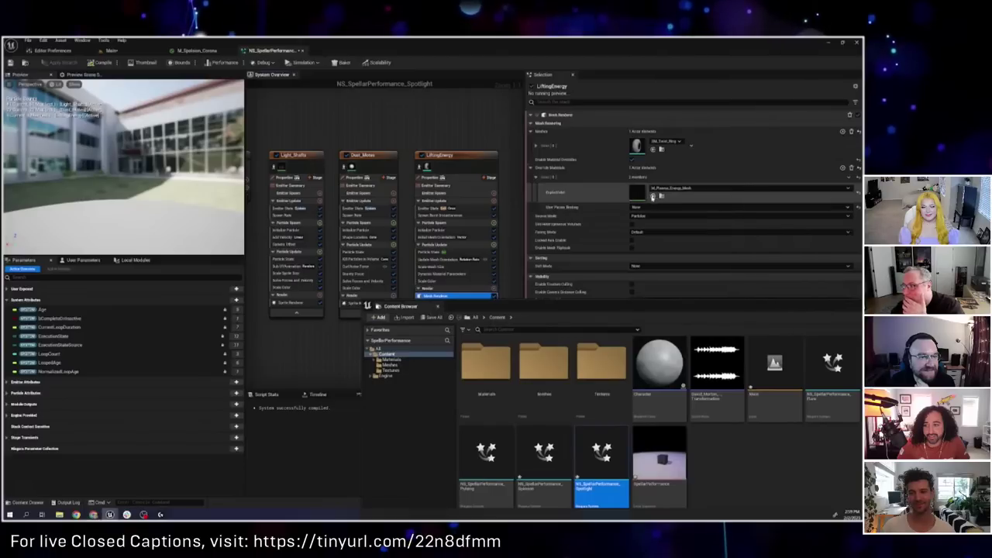
{"action": "double_click", "coordinate": [653, 195]}
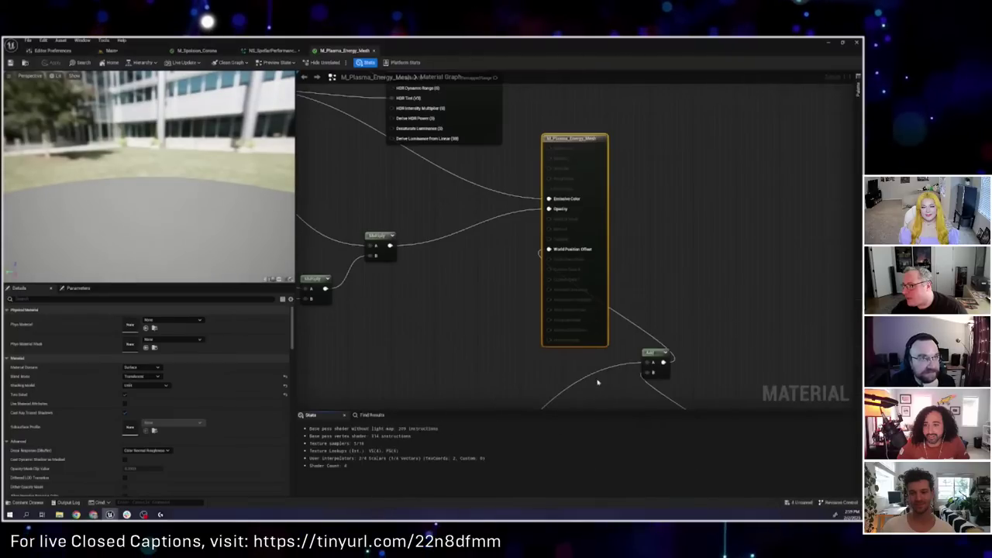
Step: Pan the material graph to the texture-sample nodes and select the top Texture Sample
{"action": "scroll", "coordinate": [613, 314], "scroll_direction": "down", "scroll_amount": 3}
{"action": "right_click_drag", "start_coordinate": [613, 315], "coordinate": [848, 325]}
{"action": "scroll", "coordinate": [599, 261], "scroll_direction": "up", "scroll_amount": 3}
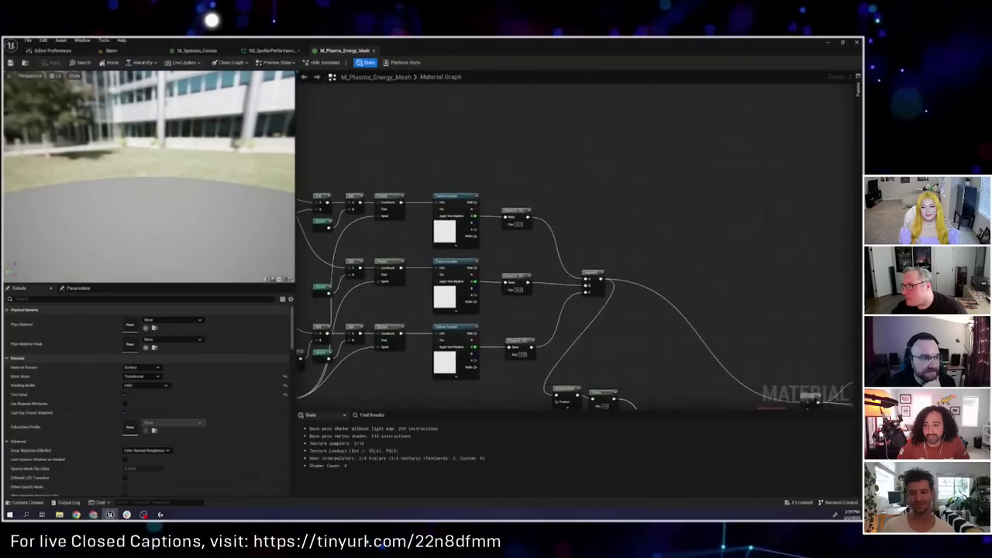
{"action": "right_click_drag", "start_coordinate": [599, 262], "coordinate": [647, 193]}
{"action": "scroll", "coordinate": [598, 213], "scroll_direction": "up", "scroll_amount": 2}
{"action": "scroll", "coordinate": [546, 186], "scroll_direction": "up", "scroll_amount": 1}
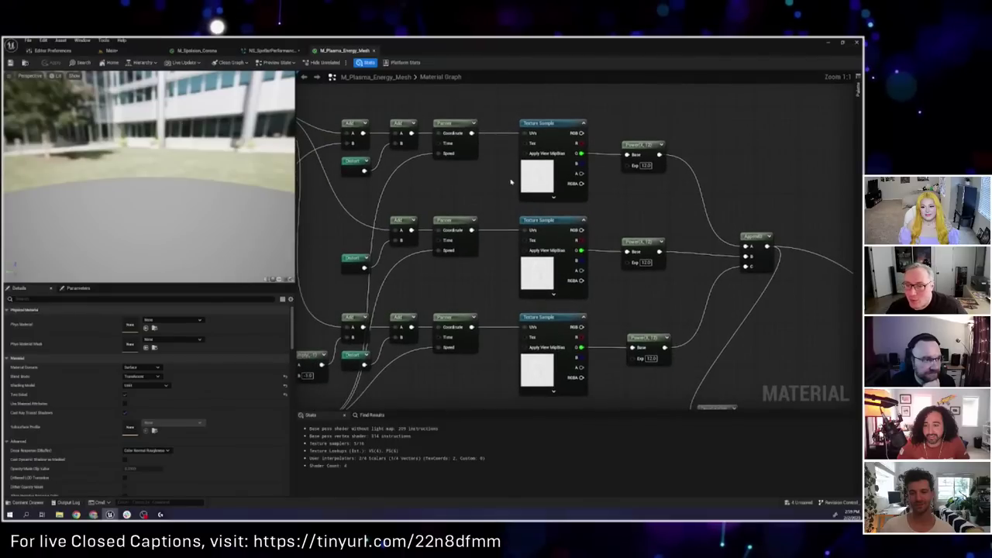
{"action": "left_click", "coordinate": [547, 186]}
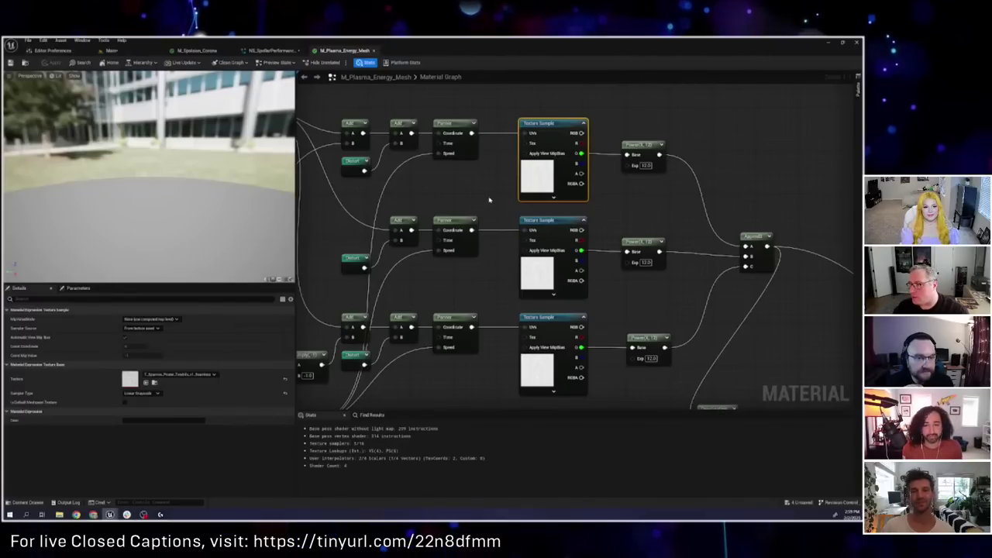
Step: Review the colour parameters, nudge ChromaOffset slightly down, and bring the Append and Clamp nodes into view
{"action": "right_click_drag", "start_coordinate": [493, 184], "coordinate": [586, 182]}
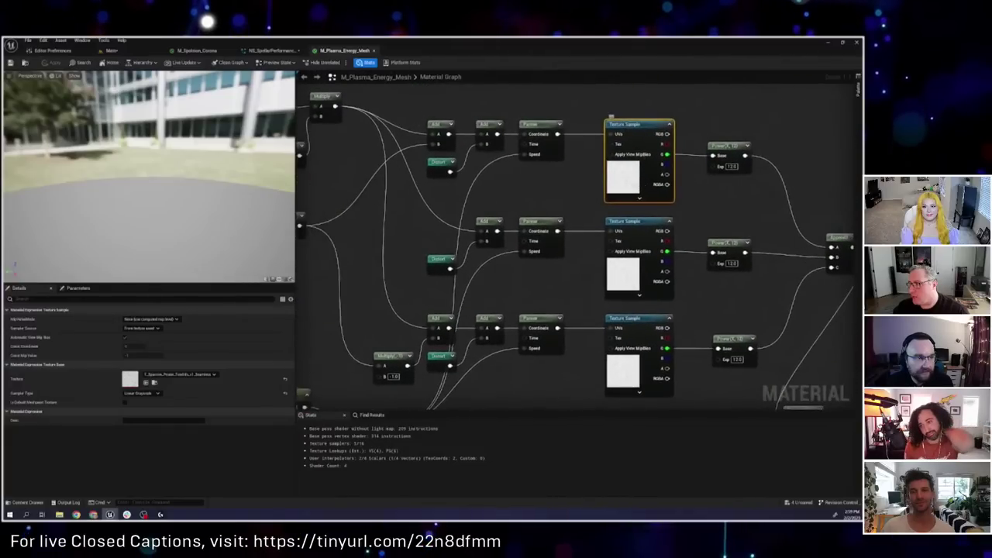
{"action": "right_click_drag", "start_coordinate": [554, 288], "coordinate": [699, 290]}
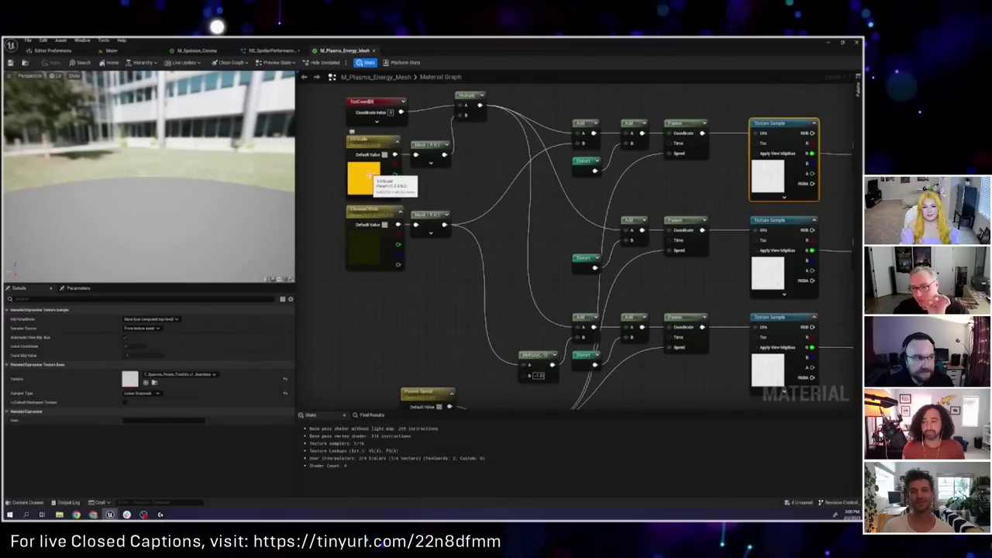
{"action": "left_click_drag", "start_coordinate": [371, 256], "coordinate": [381, 277]}
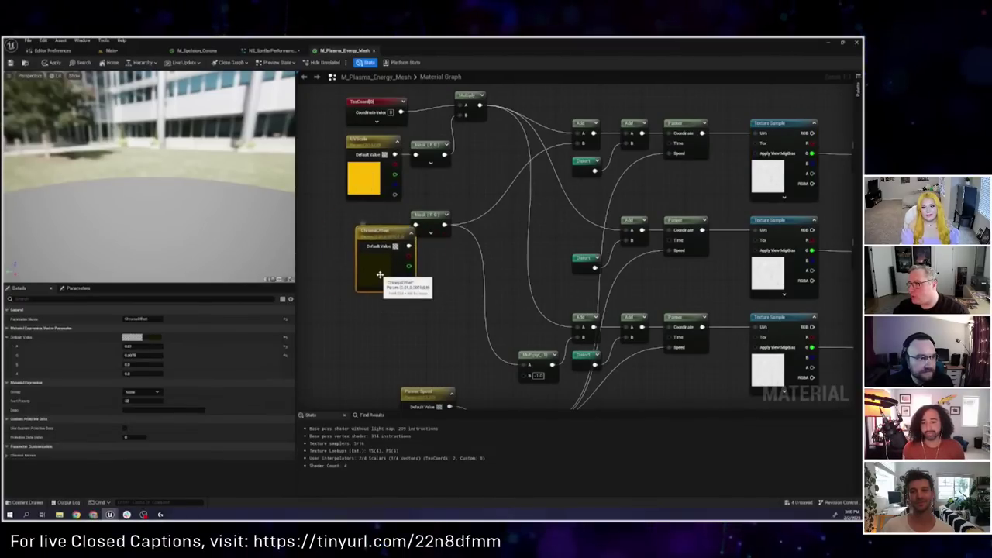
{"action": "right_click_drag", "start_coordinate": [516, 256], "coordinate": [302, 172]}
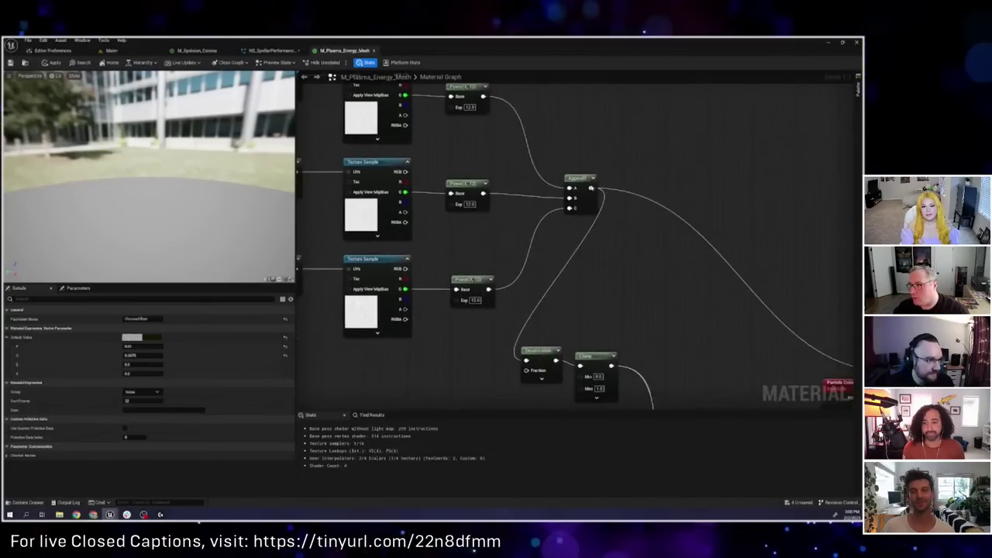
Step: Start previewing the Append node on a plane preview mesh and pan around the Panner and Add nodes
{"action": "right_click", "coordinate": [582, 189]}
{"action": "left_click", "coordinate": [613, 195]}
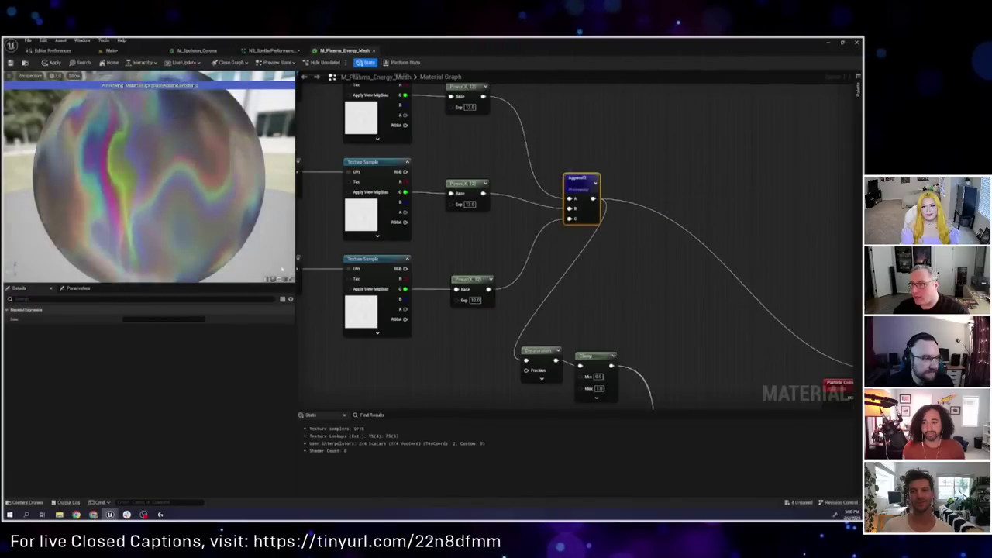
{"action": "left_click", "coordinate": [276, 279]}
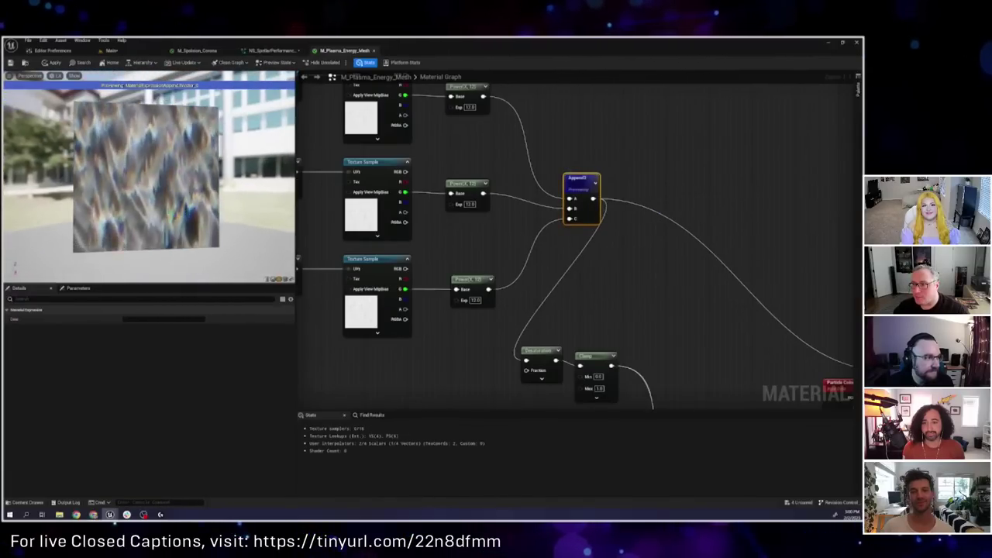
{"action": "scroll", "coordinate": [193, 203], "scroll_direction": "up", "scroll_amount": 5}
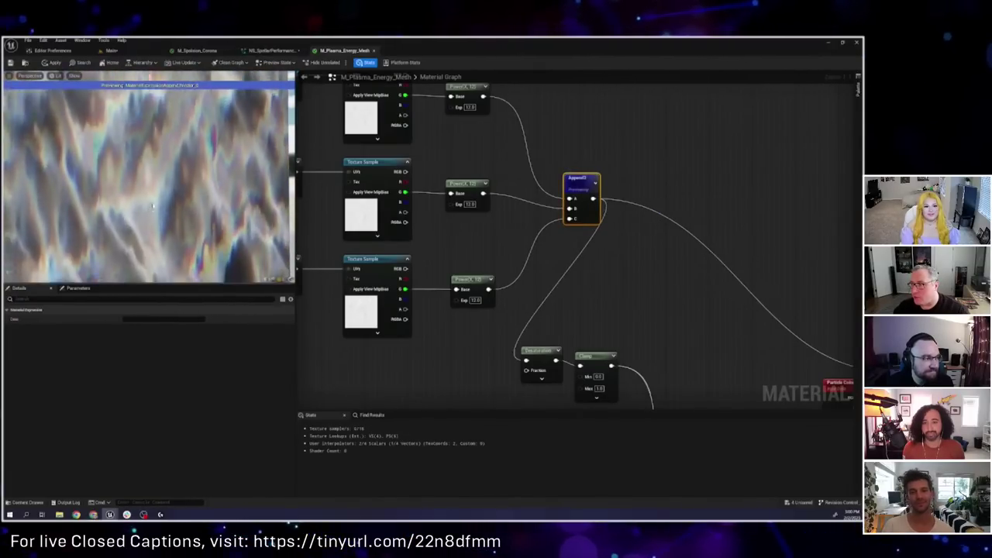
{"action": "right_click_drag", "start_coordinate": [433, 250], "coordinate": [604, 262]}
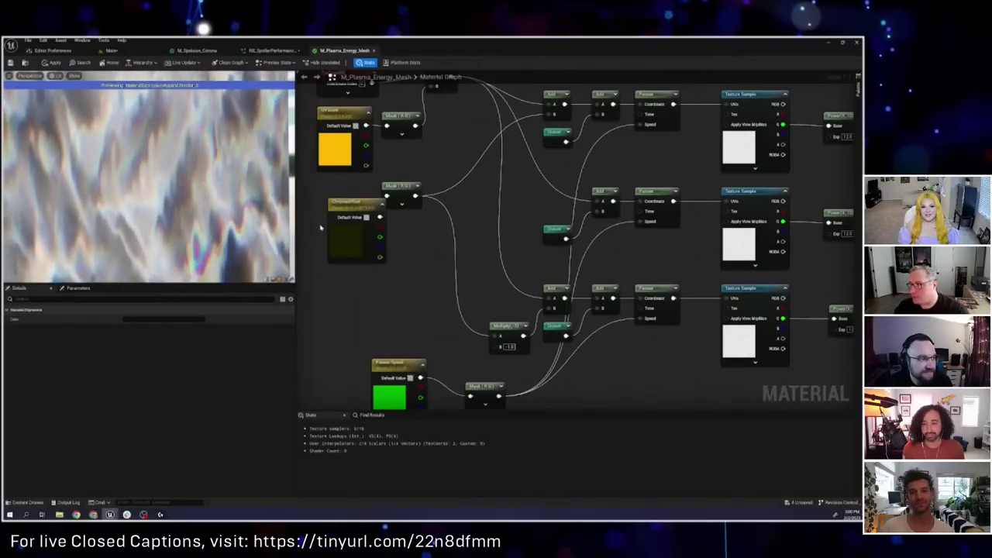
{"action": "right_click_drag", "start_coordinate": [492, 220], "coordinate": [349, 255]}
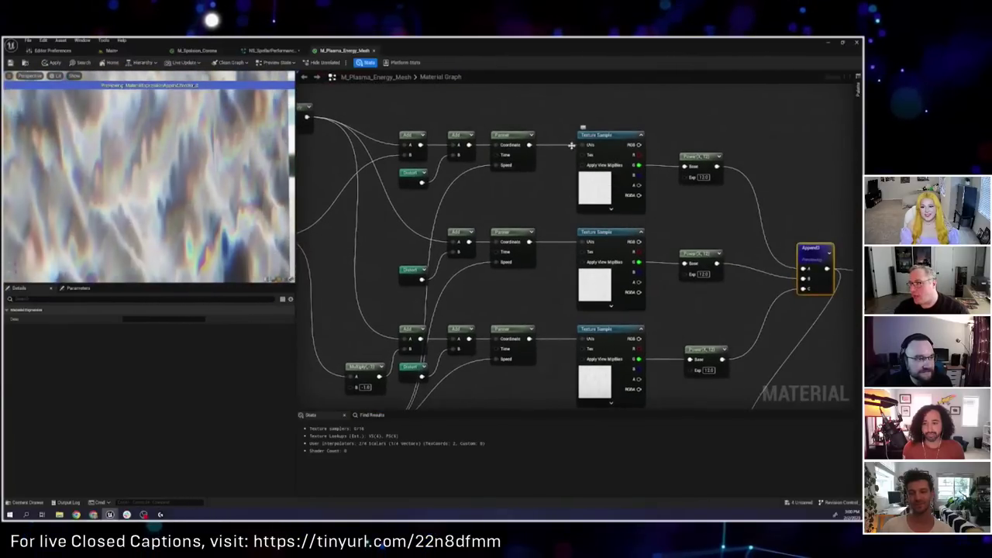
Step: Switch to the corona material graph and move its upper Texture Sample node up slightly
{"action": "left_click", "coordinate": [194, 51]}
{"action": "right_click_drag", "start_coordinate": [432, 269], "coordinate": [852, 237]}
{"action": "right_click_drag", "start_coordinate": [431, 79], "coordinate": [447, 298]}
{"action": "left_click_drag", "start_coordinate": [440, 249], "coordinate": [440, 195]}
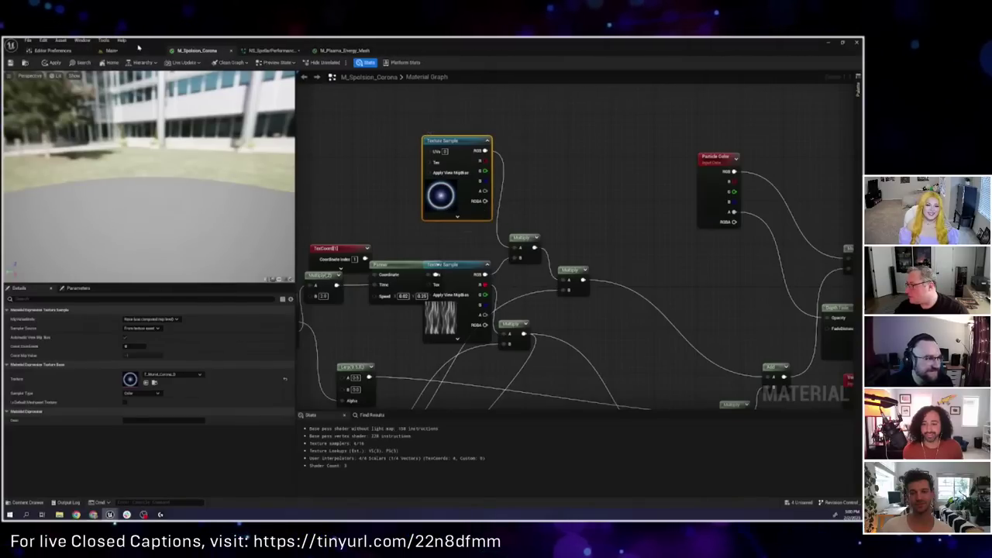
Step: In M_Flare_Halo_Corona, select the Halo Texture node and browse to T_Halo_Corona_Gradient
{"action": "left_click", "coordinate": [124, 51]}
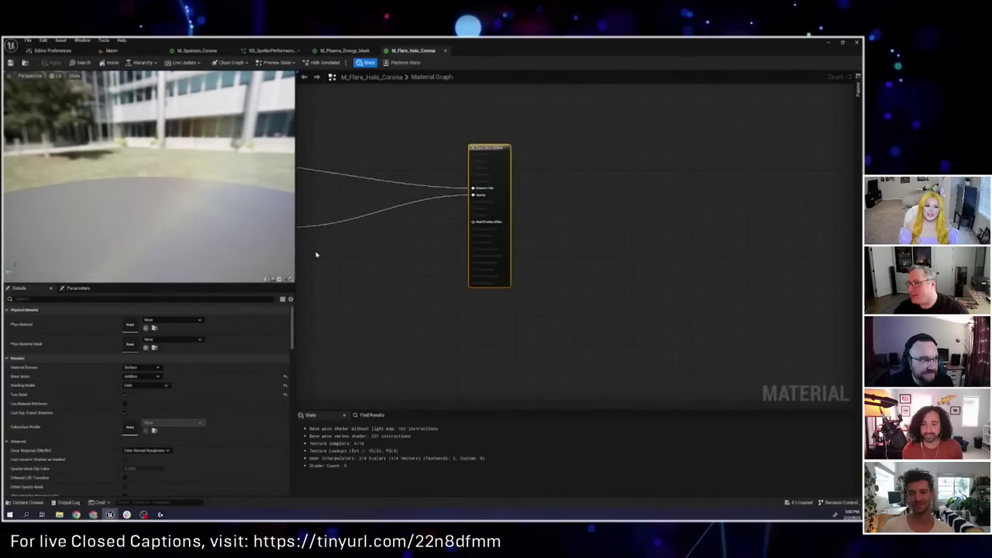
{"action": "right_click_drag", "start_coordinate": [314, 255], "coordinate": [684, 217]}
{"action": "scroll", "coordinate": [460, 222], "scroll_direction": "up", "scroll_amount": 4}
{"action": "right_click_drag", "start_coordinate": [460, 223], "coordinate": [740, 220]}
{"action": "left_click", "coordinate": [497, 264]}
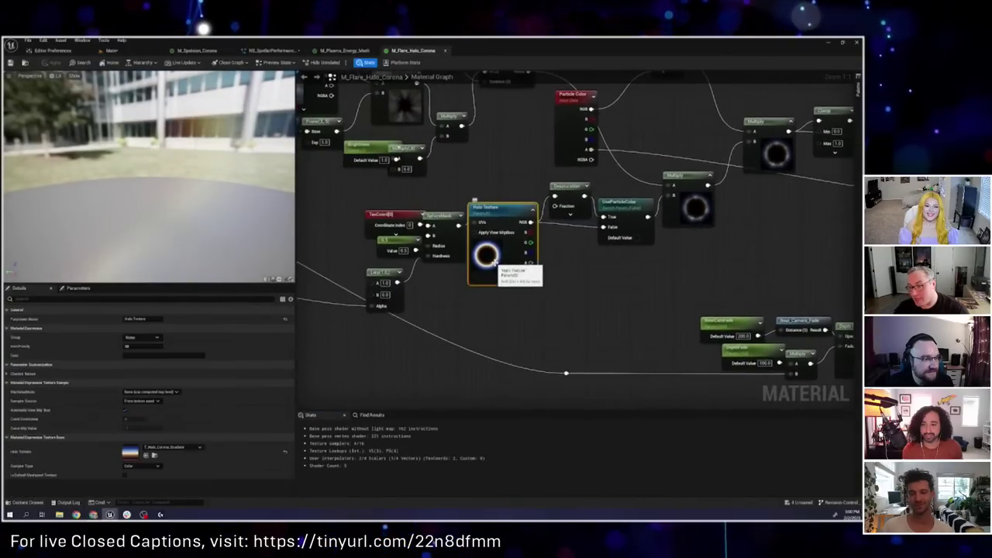
{"action": "right_click_drag", "start_coordinate": [498, 314], "coordinate": [536, 310]}
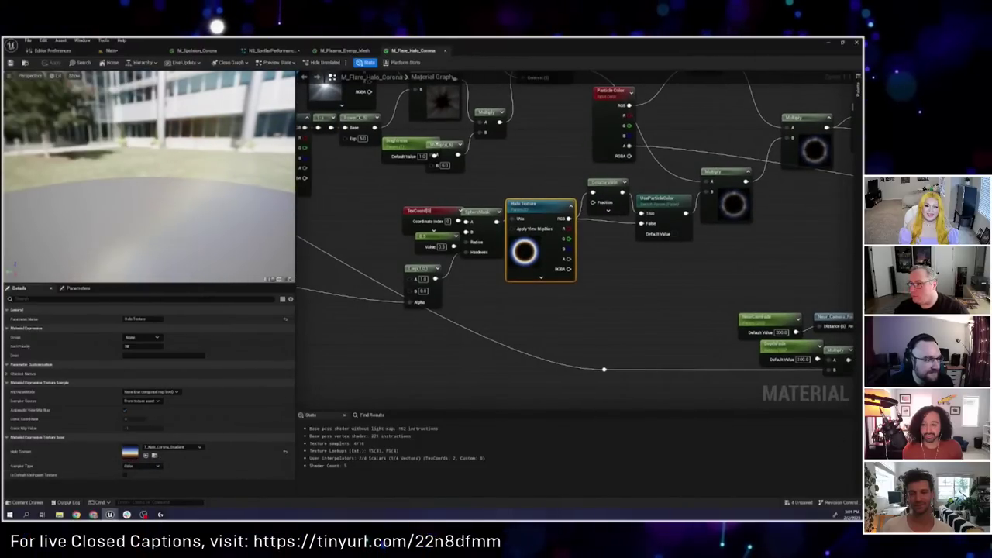
{"action": "left_click", "coordinate": [145, 455]}
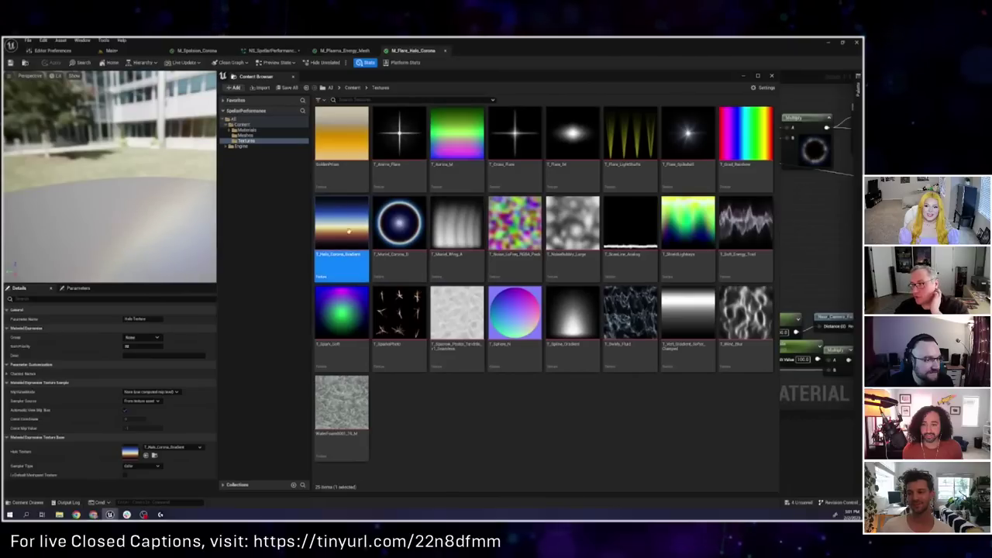
{"action": "mouse_move", "coordinate": [351, 232]}
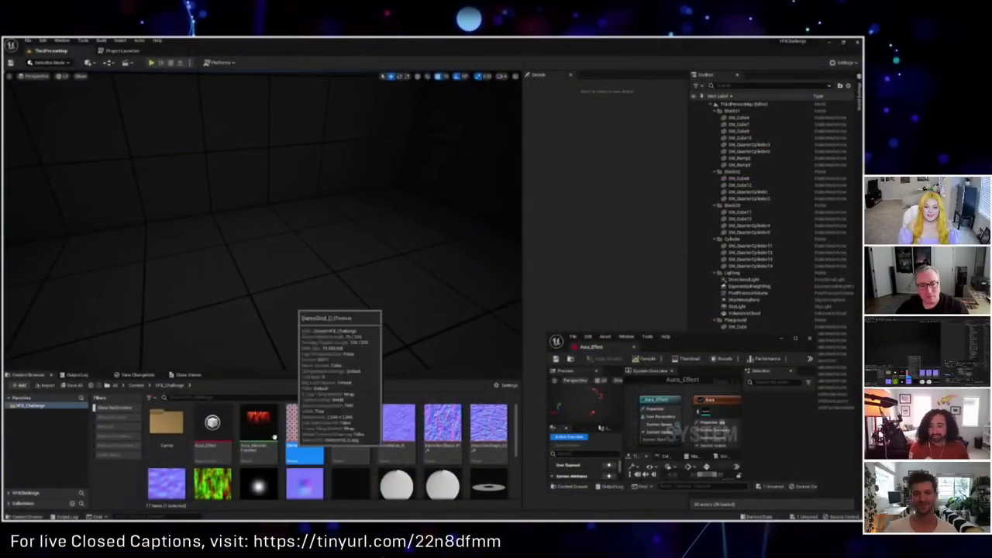
Step: Drag Aura_Effect into the viewport and preview its looping fiery ring with gizmos hidden (G)
{"action": "left_click", "coordinate": [211, 432]}
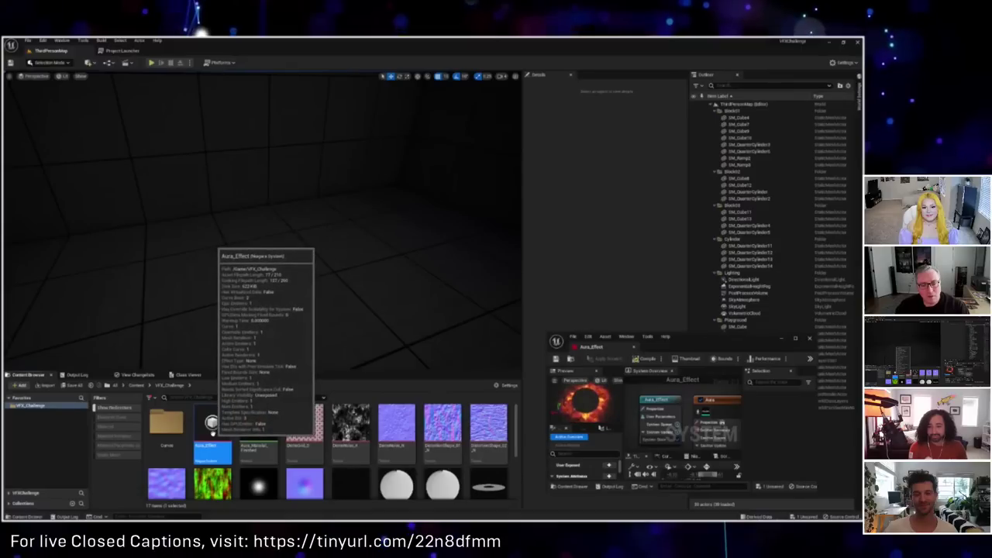
{"action": "left_click_drag", "start_coordinate": [211, 432], "coordinate": [261, 275]}
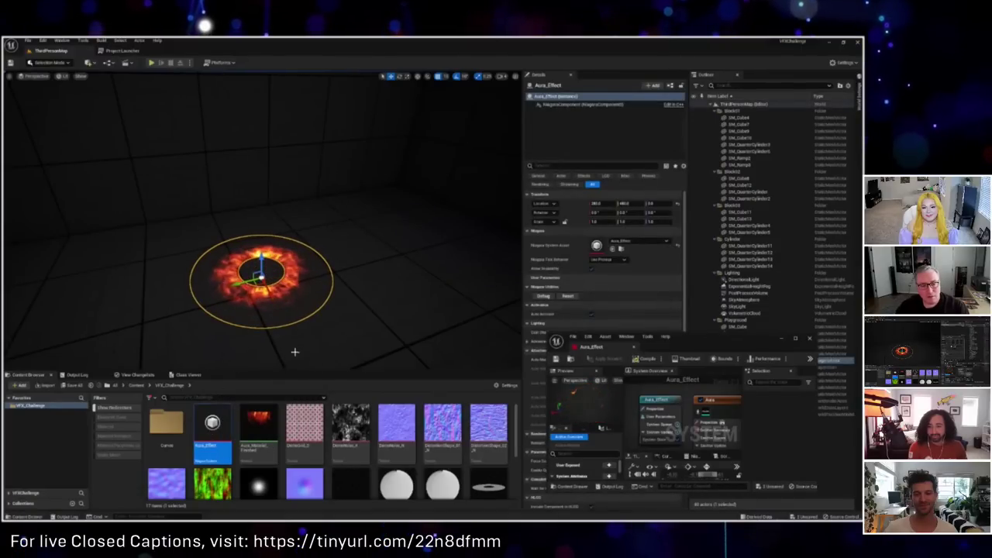
{"action": "scroll", "coordinate": [295, 352], "scroll_direction": "down", "scroll_amount": 5}
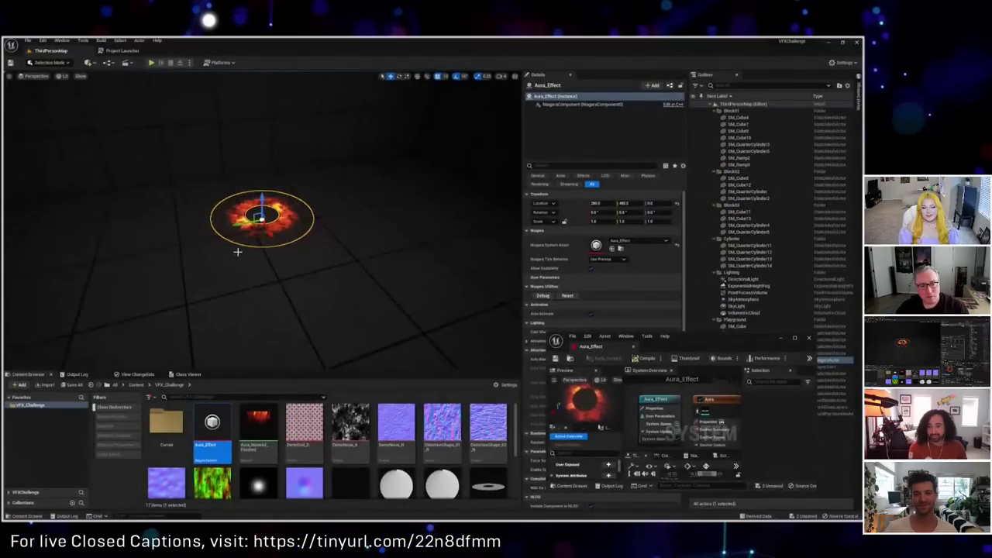
{"action": "scroll", "coordinate": [240, 250], "scroll_direction": "up", "scroll_amount": 3}
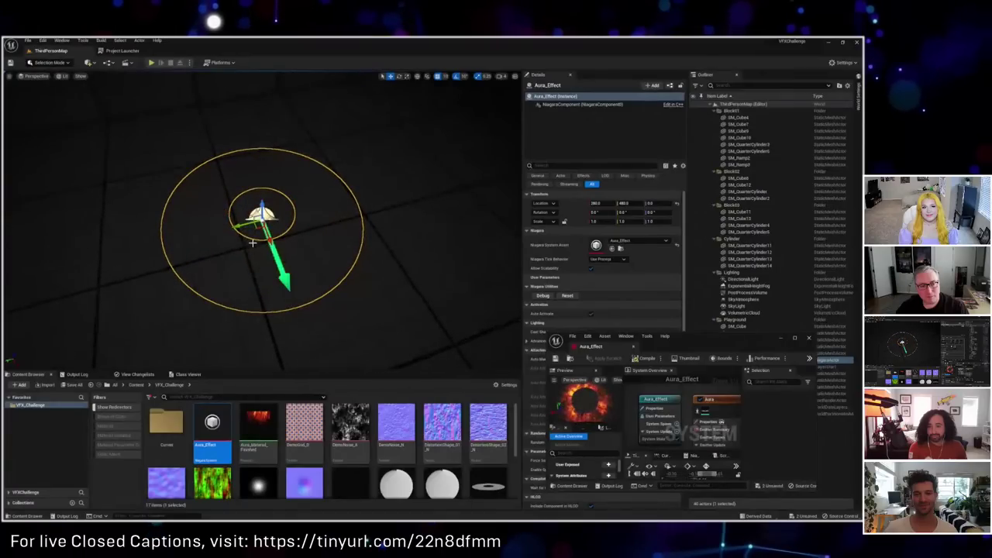
{"action": "key", "text": "g"}
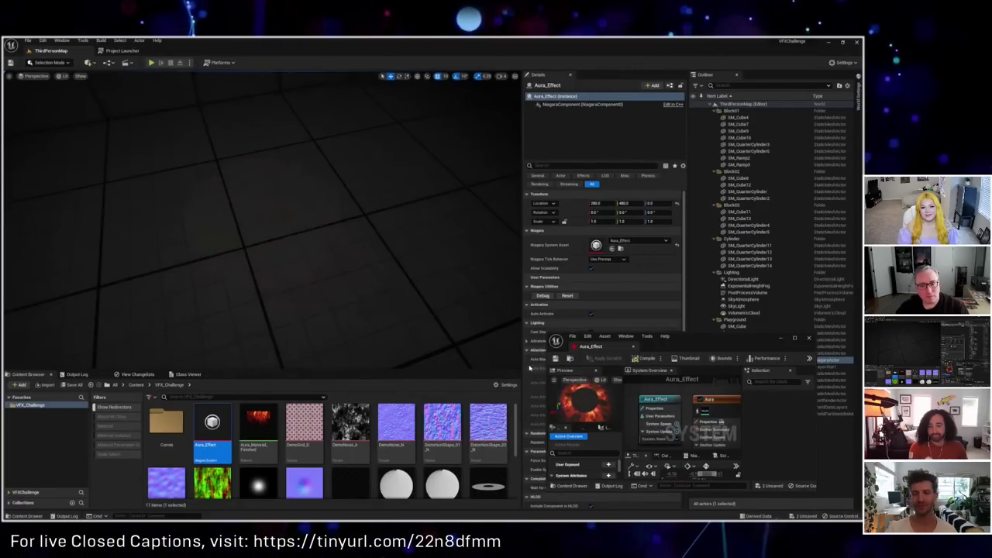
Step: Move the Aura_Effect Niagara editor window from the lower right to the centre-left over the level
{"action": "left_click_drag", "start_coordinate": [701, 341], "coordinate": [517, 219]}
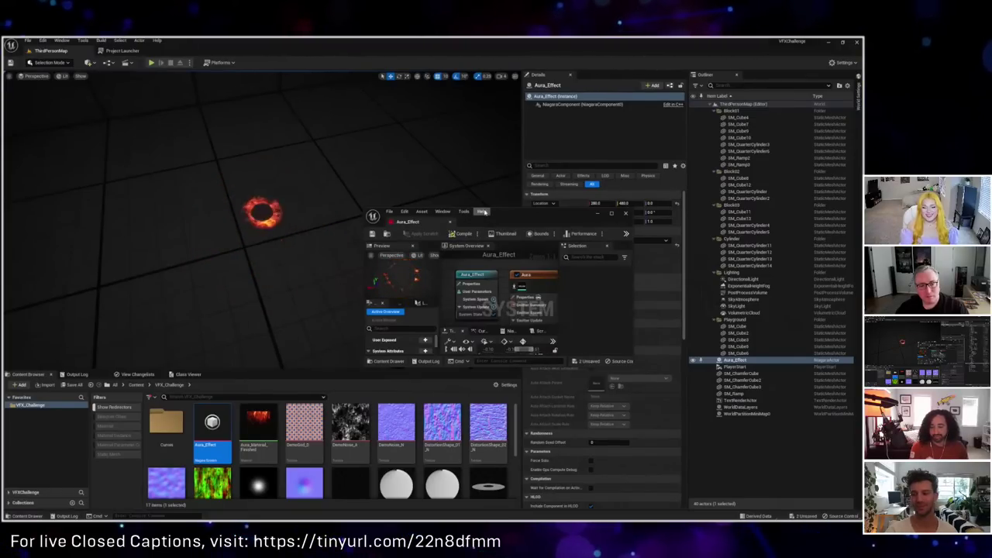
{"action": "left_click_drag", "start_coordinate": [515, 225], "coordinate": [520, 213]}
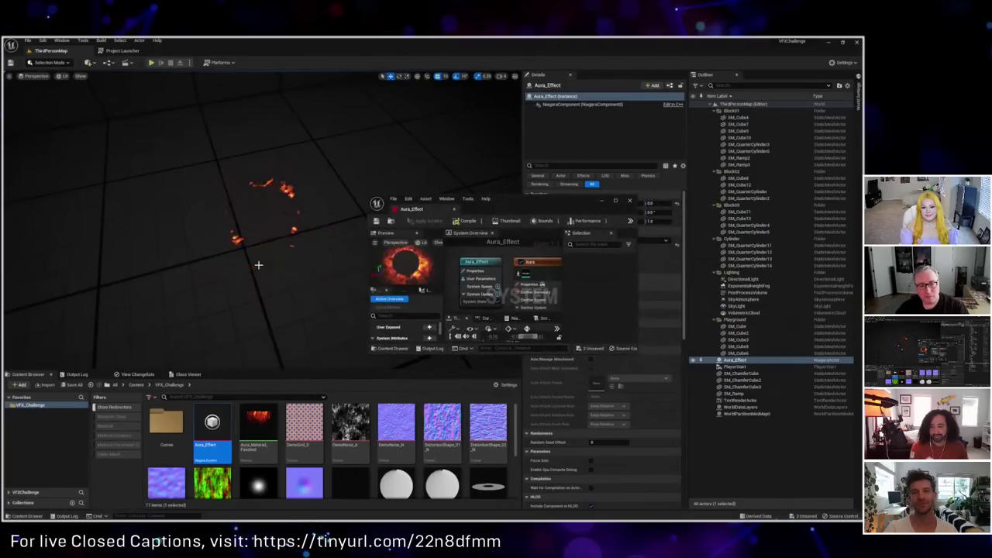
{"action": "left_click_drag", "start_coordinate": [516, 213], "coordinate": [359, 180]}
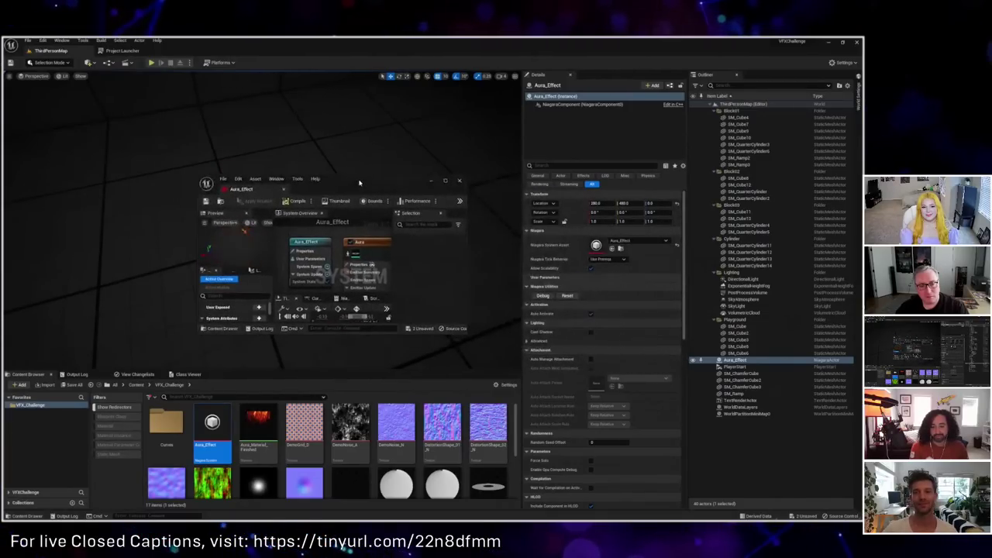
Step: Maximize the Aura_Effect Niagara editor, select the Aura emitter, and switch the preview to Wireframe
{"action": "double_click", "coordinate": [359, 180]}
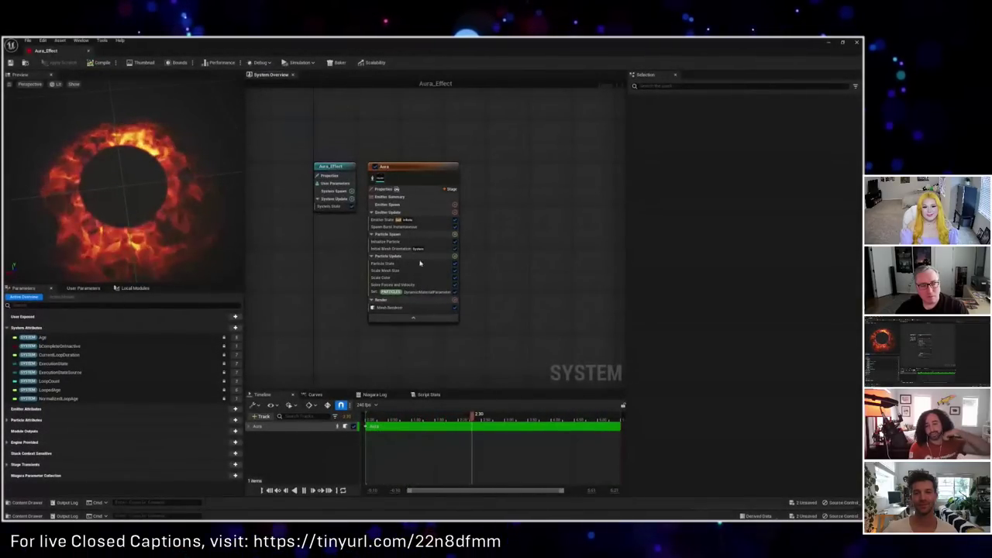
{"action": "left_click", "coordinate": [449, 168]}
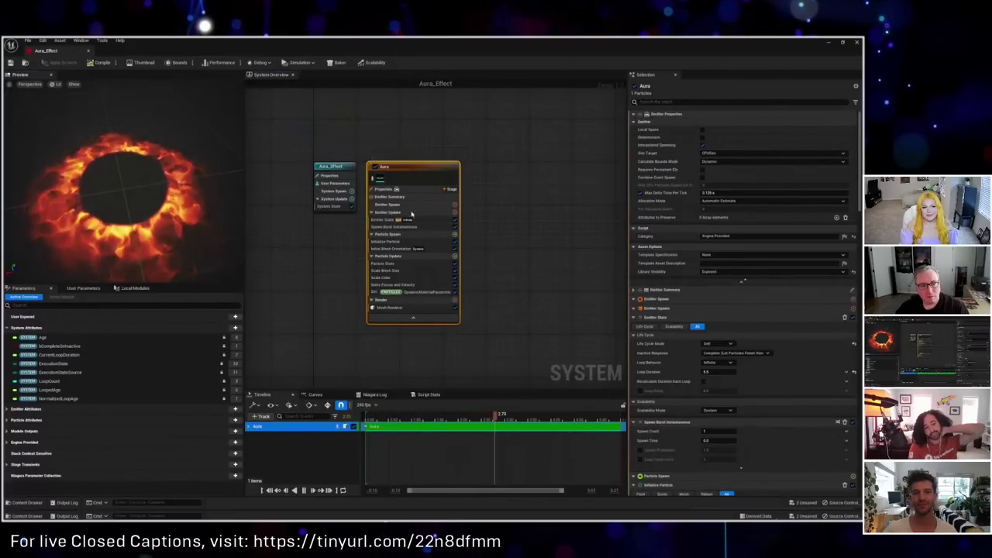
{"action": "key", "text": "alt+2"}
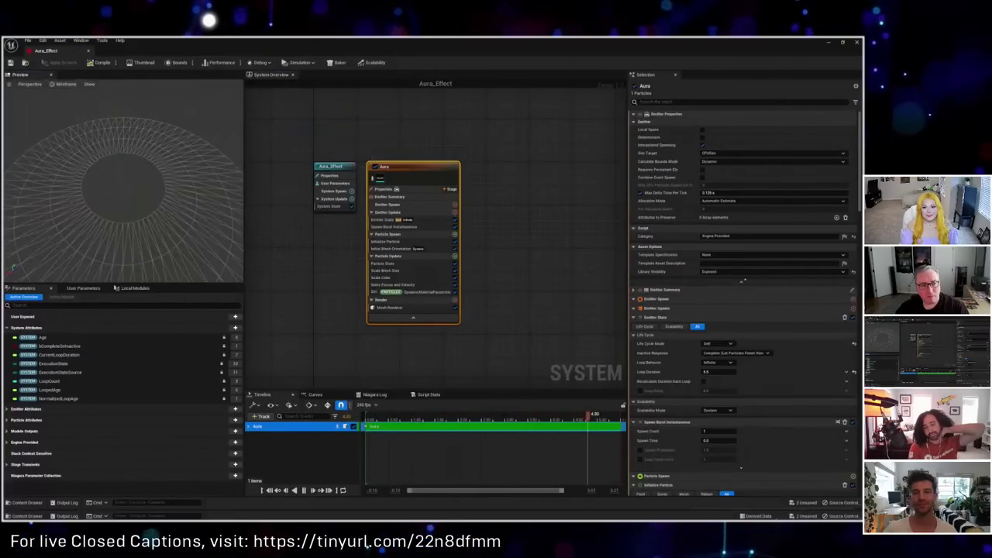
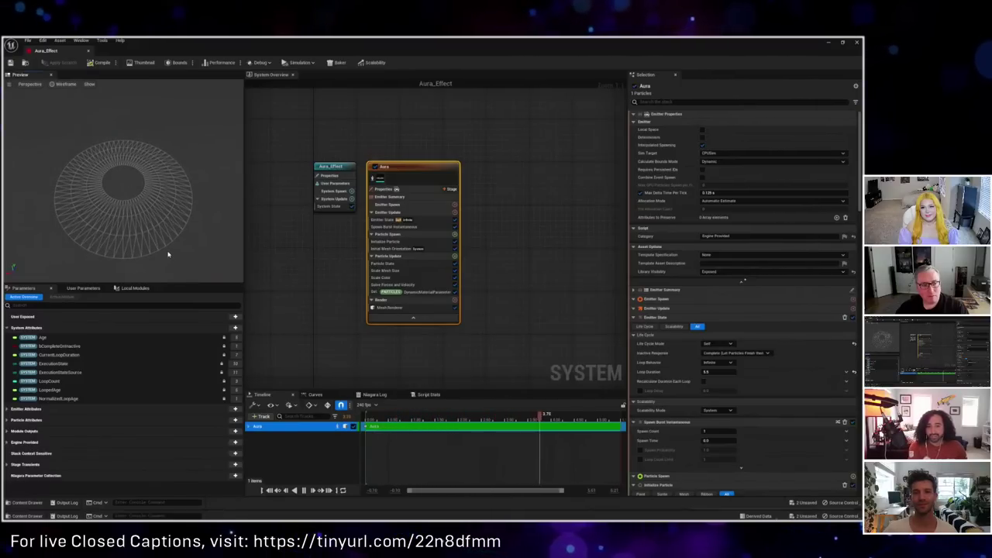
Step: Switch the Aura_Effect preview to lit shading and review the emitter modules through Mesh Renderer
{"action": "key", "text": "alt+4"}
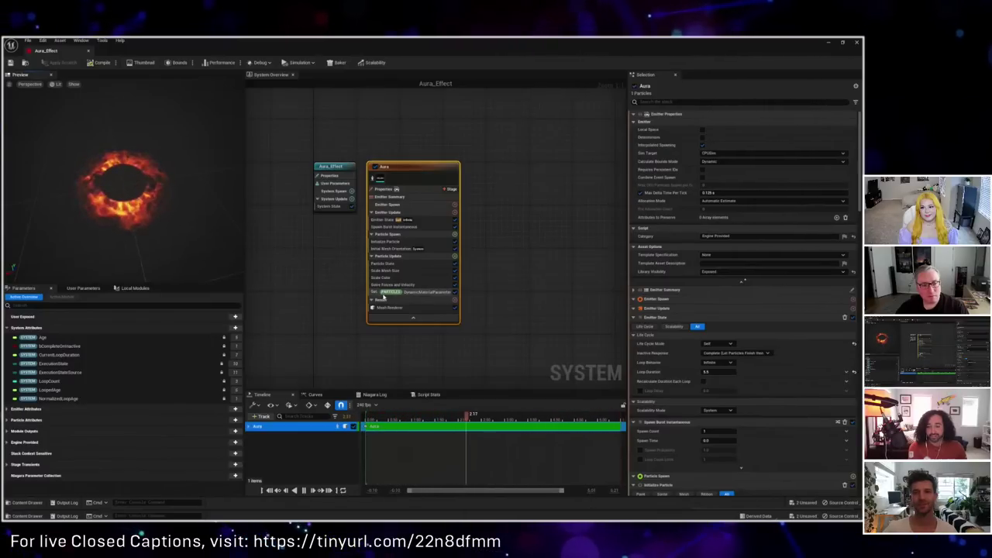
{"action": "left_click", "coordinate": [395, 226]}
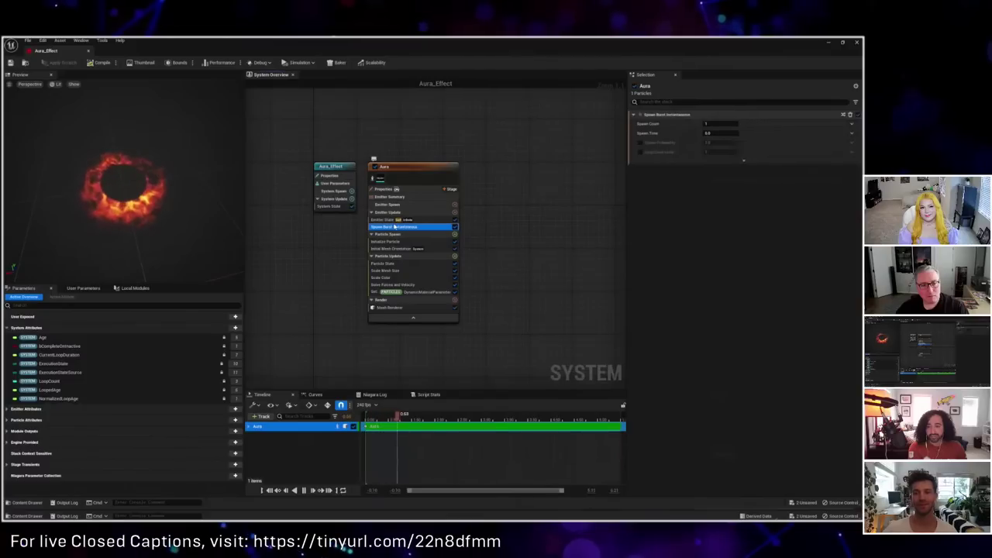
{"action": "left_click", "coordinate": [391, 212]}
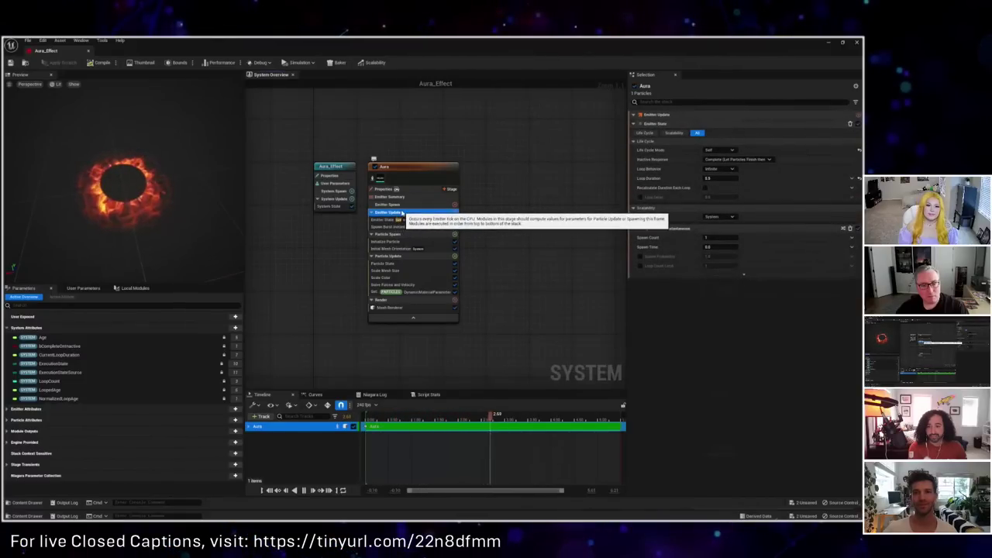
{"action": "left_click", "coordinate": [404, 205]}
{"action": "left_click", "coordinate": [395, 234]}
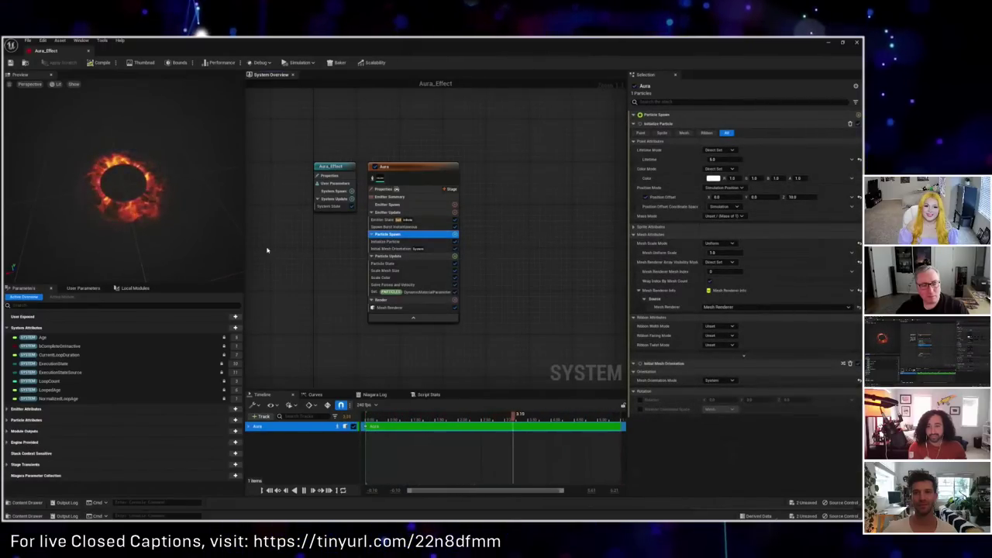
{"action": "left_click", "coordinate": [386, 307]}
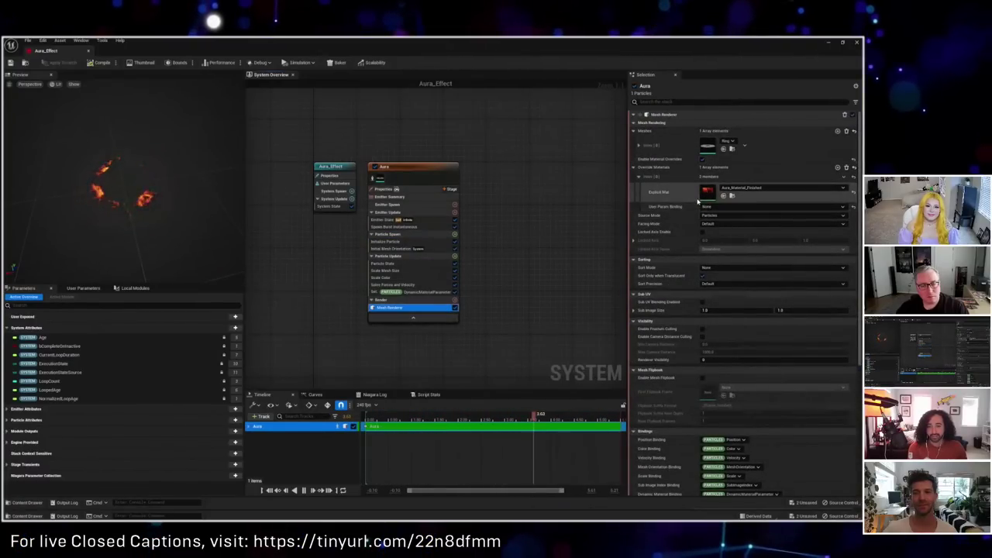
Step: Open the Ring mesh from the Mesh Renderer and orbit it to view from above and edge-on
{"action": "double_click", "coordinate": [707, 145]}
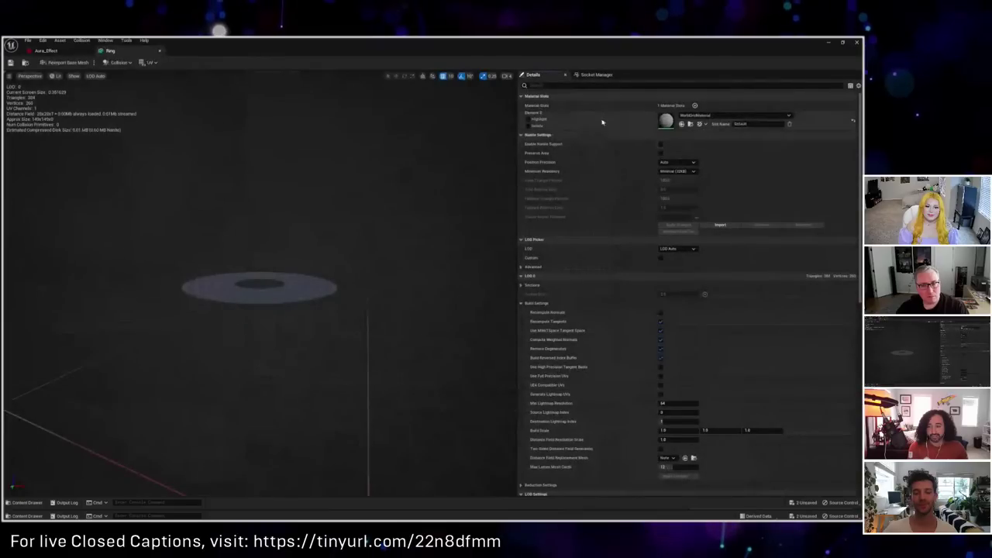
{"action": "left_click_drag", "start_coordinate": [349, 271], "coordinate": [349, 317]}
{"action": "left_click_drag", "start_coordinate": [270, 289], "coordinate": [266, 372]}
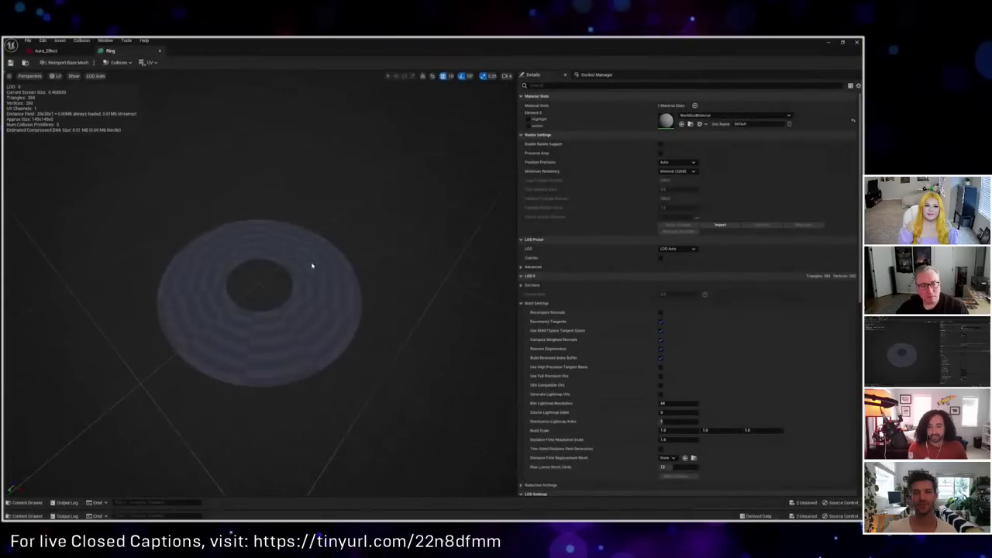
Step: Show the Ring mesh's UV Channel 0 layout, set UVs back to None, and close the mesh
{"action": "left_click", "coordinate": [152, 63]}
{"action": "left_click", "coordinate": [162, 84]}
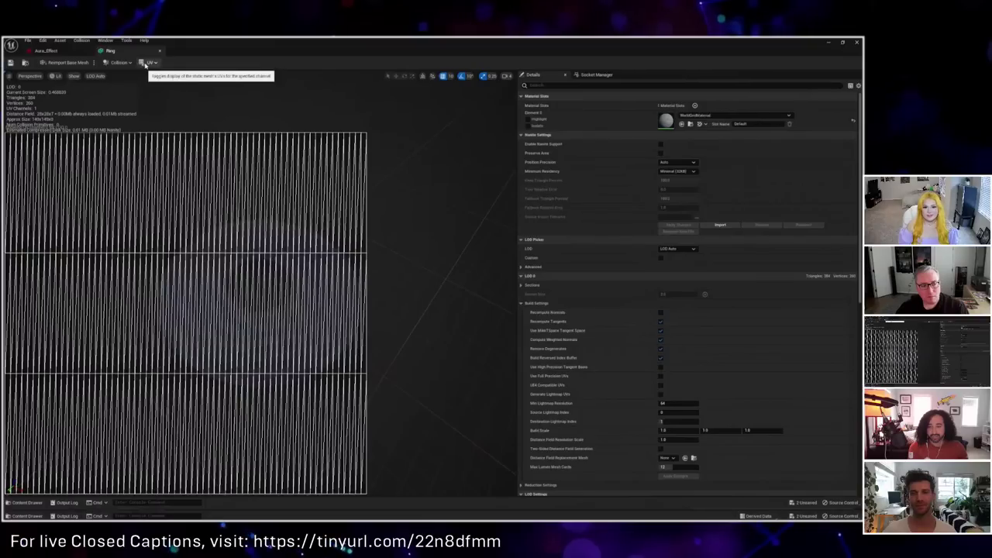
{"action": "left_click", "coordinate": [148, 64]}
{"action": "left_click", "coordinate": [154, 74]}
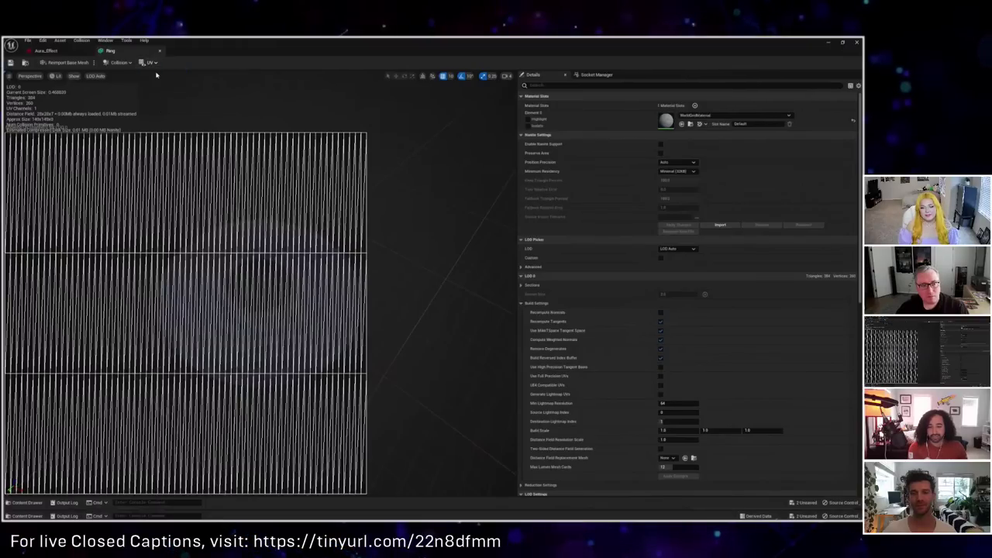
{"action": "left_click", "coordinate": [160, 51]}
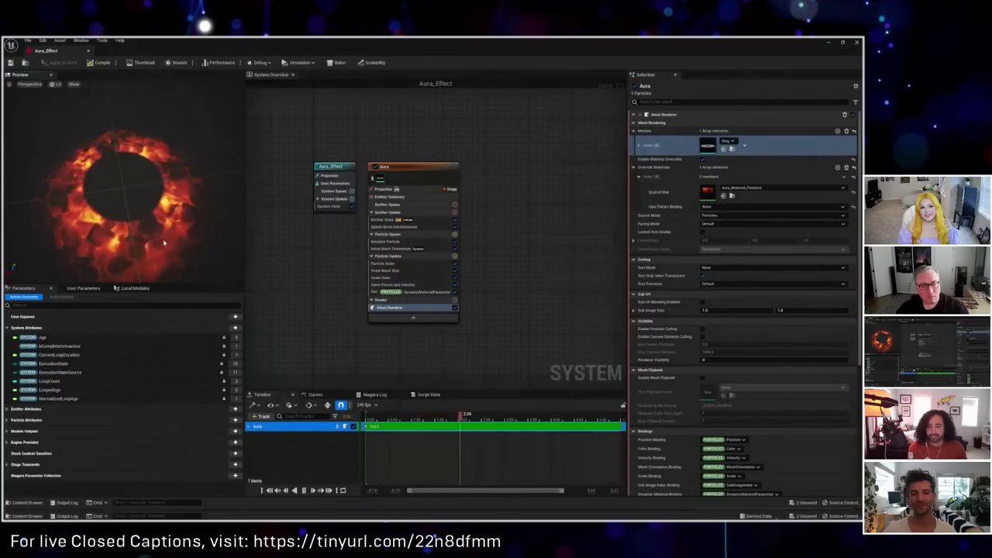
Step: Create a new material named Aura_Material_Stream in the Content Browser
{"action": "left_click_drag", "start_coordinate": [233, 44], "coordinate": [434, 166]}
{"action": "scroll", "coordinate": [232, 457], "scroll_direction": "down", "scroll_amount": 2}
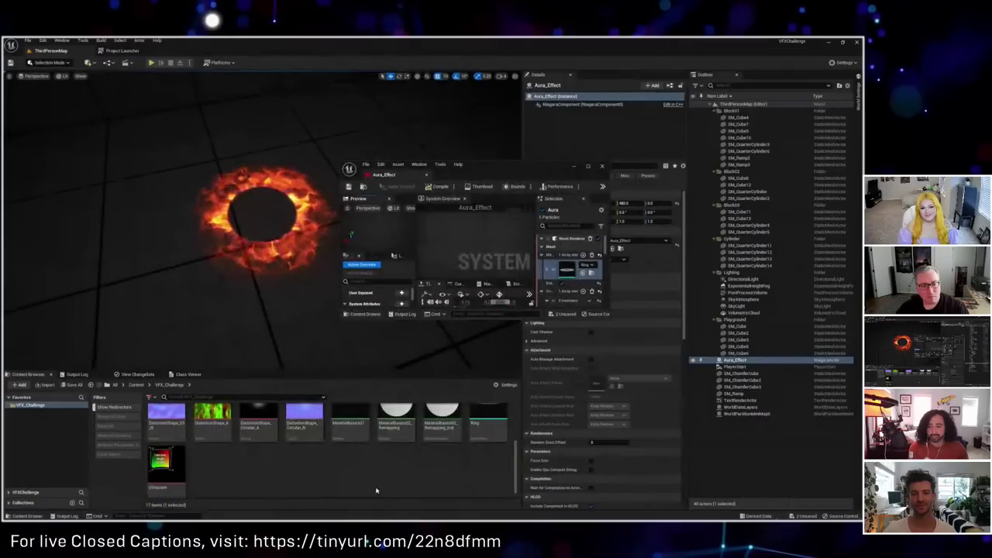
{"action": "right_click", "coordinate": [212, 473]}
{"action": "left_click", "coordinate": [243, 316]}
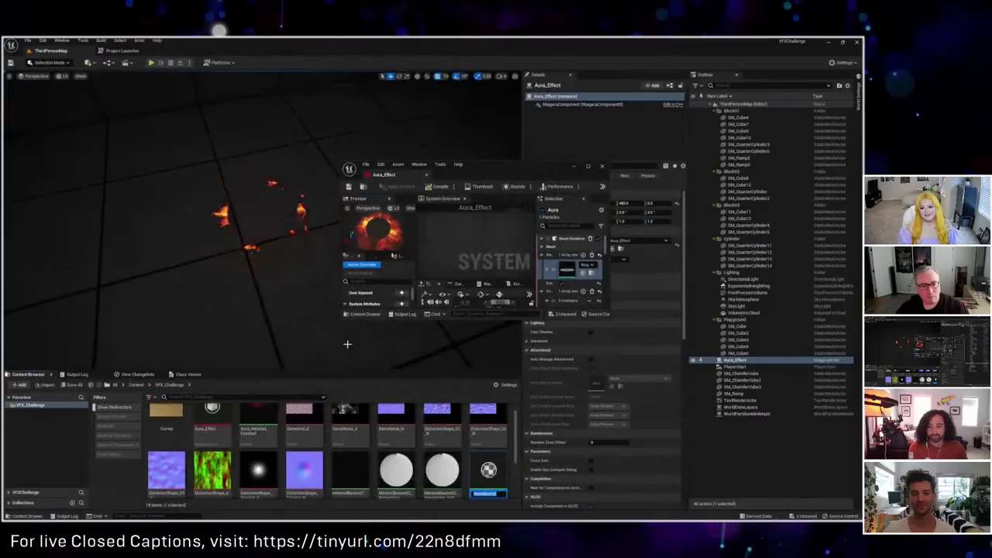
{"action": "type", "text": "M_A"}
{"action": "type", "text": "ura"}
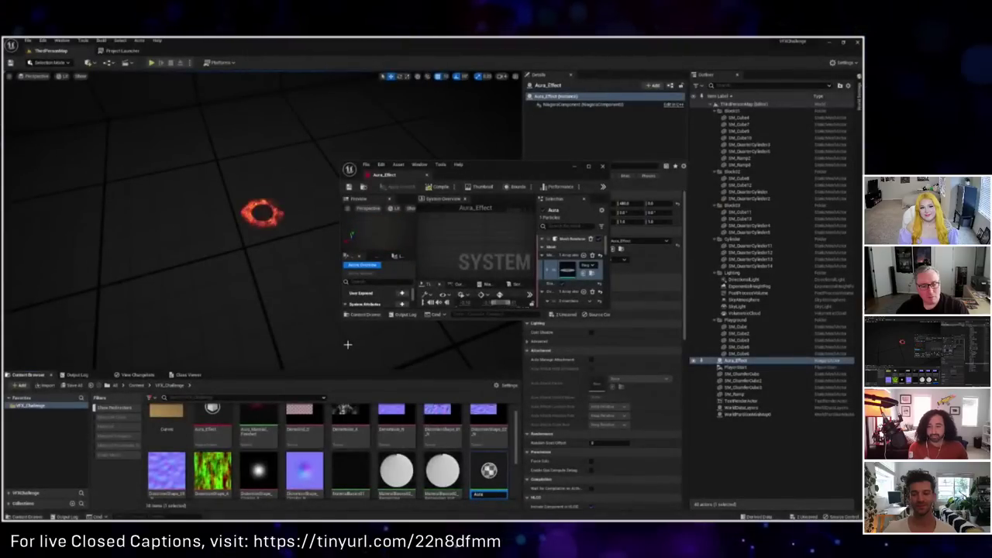
{"action": "type", "text": "_Material_"}
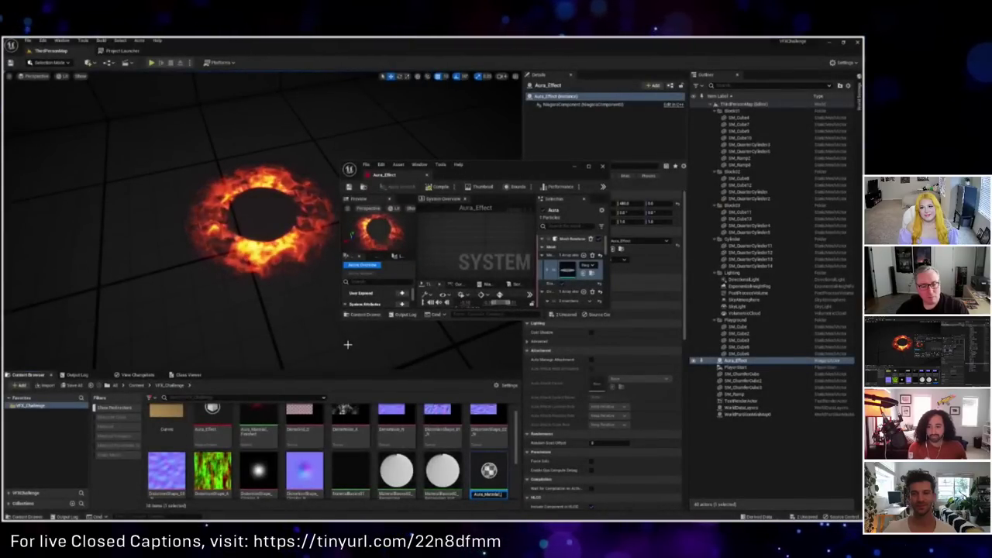
{"action": "type", "text": "Fire"}
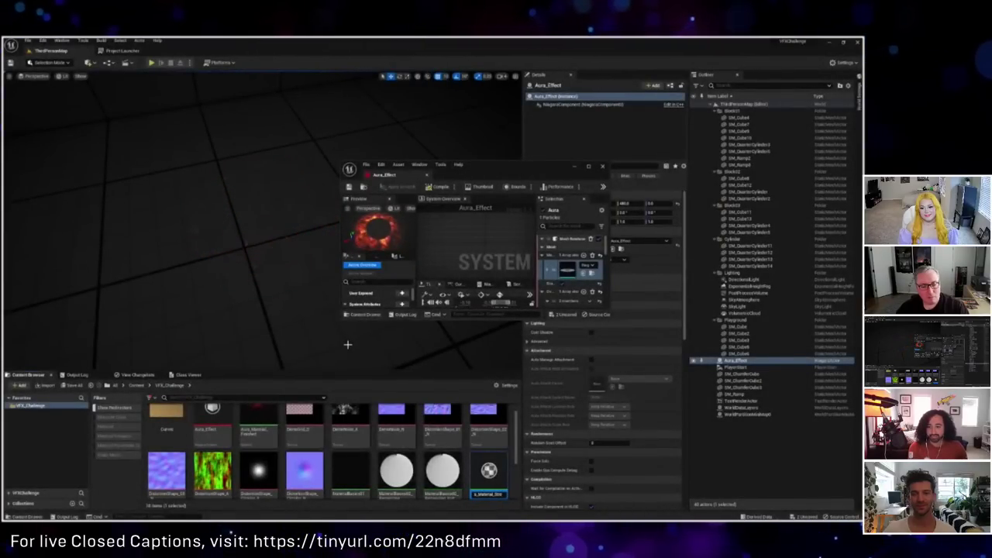
{"action": "key", "text": "Return"}
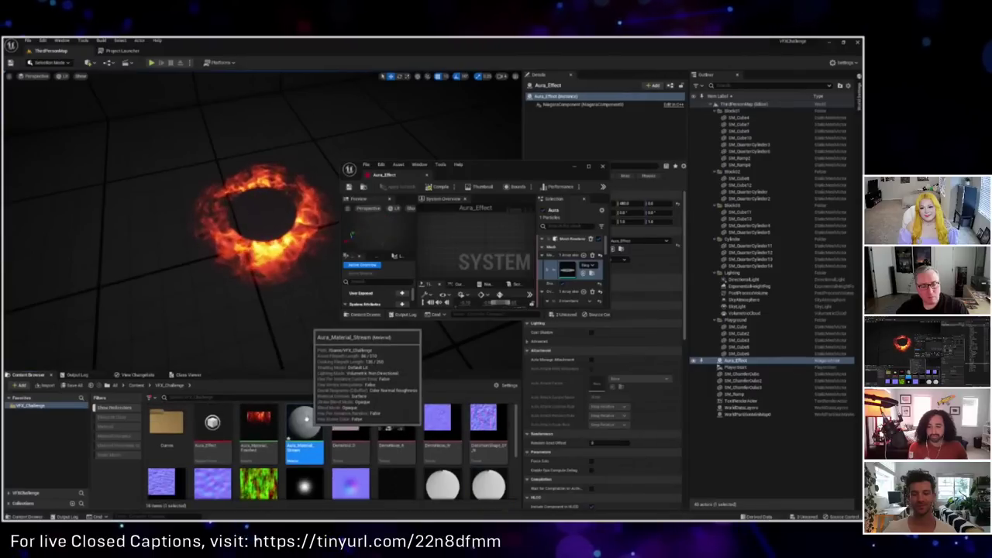
Step: Assign Aura_Material_Stream to the Aura emitter's Mesh Renderer material slot
{"action": "left_click_drag", "start_coordinate": [480, 165], "coordinate": [372, 109]}
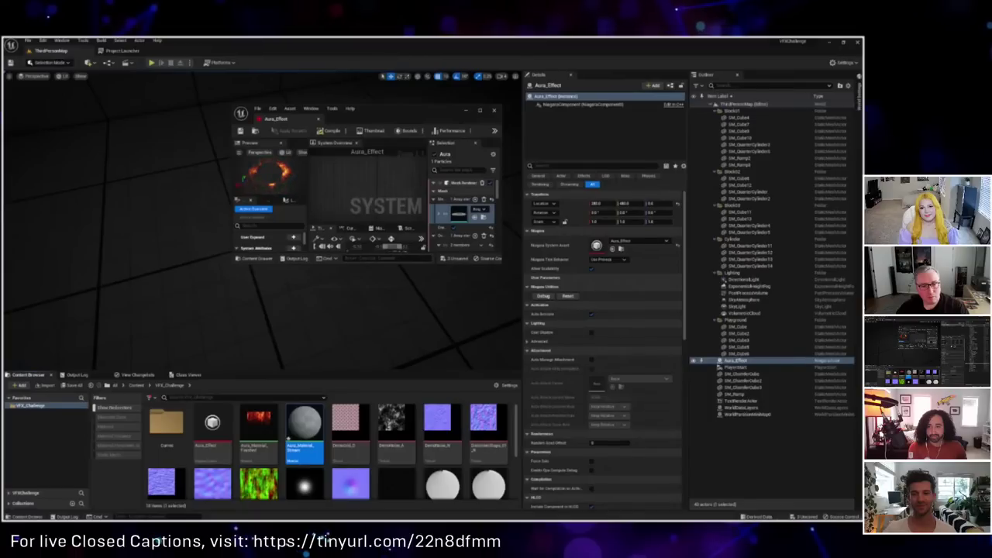
{"action": "left_click_drag", "start_coordinate": [500, 265], "coordinate": [632, 361]}
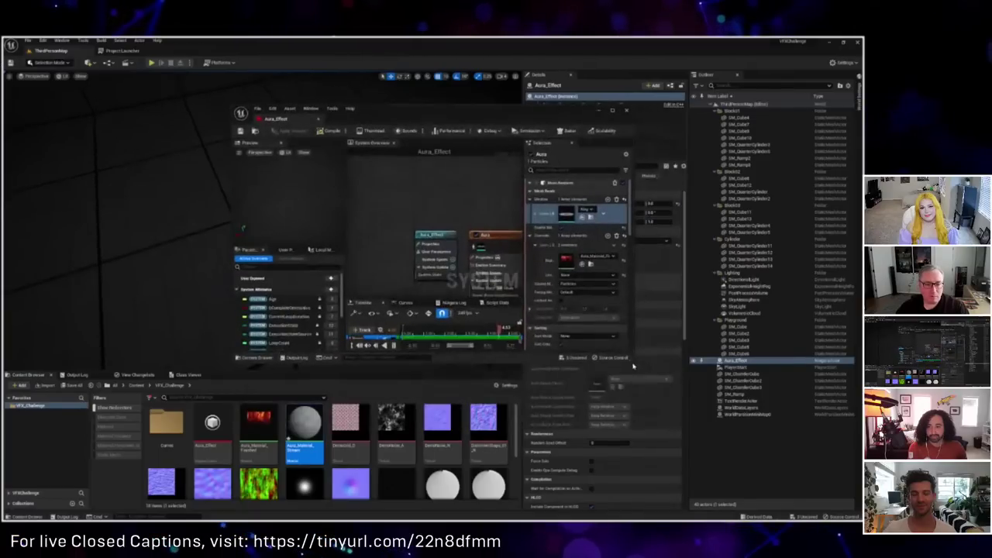
{"action": "left_click", "coordinate": [582, 266]}
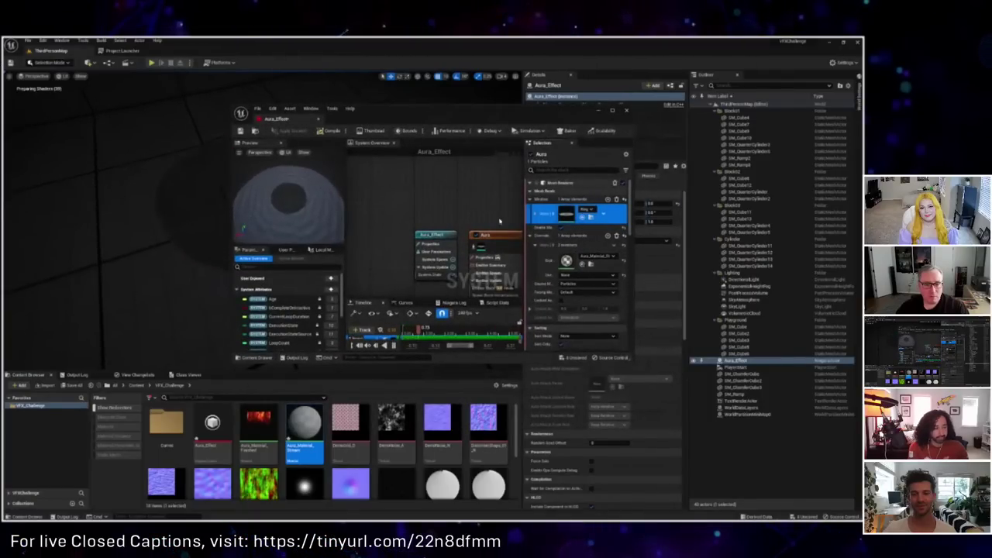
Step: Open Aura_Material_Stream in the material editor and position its window
{"action": "double_click", "coordinate": [304, 426]}
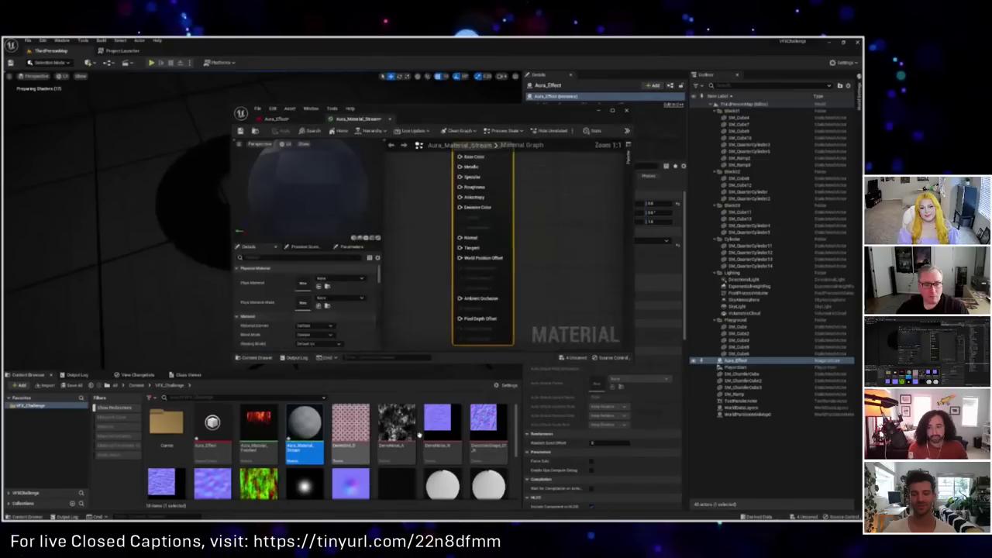
{"action": "left_click_drag", "start_coordinate": [394, 122], "coordinate": [369, 113]}
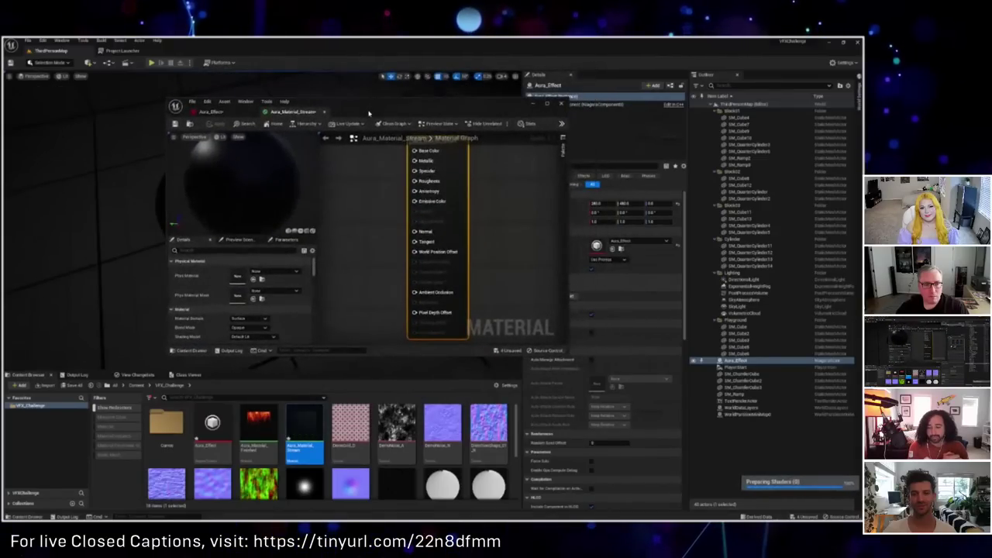
{"action": "double_click", "coordinate": [374, 107]}
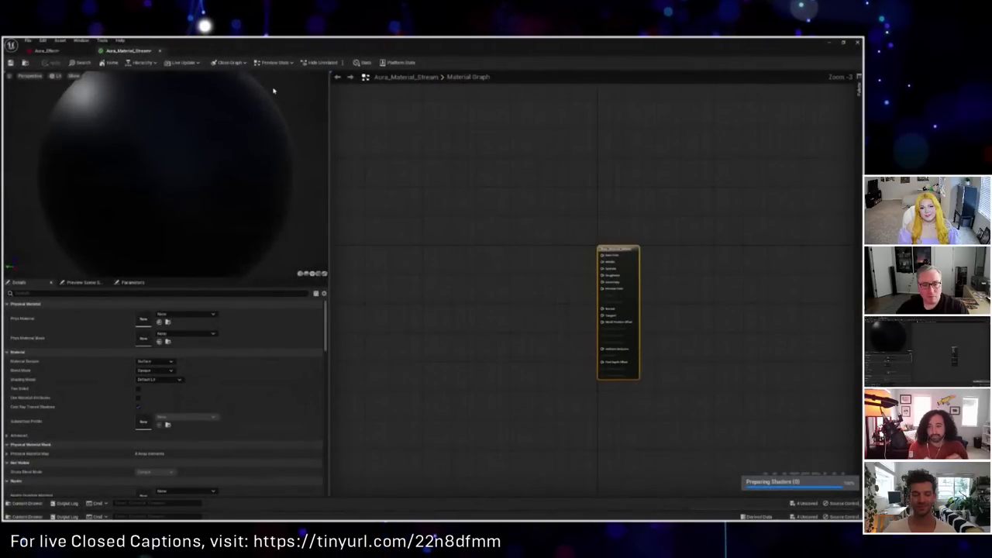
{"action": "double_click", "coordinate": [285, 44]}
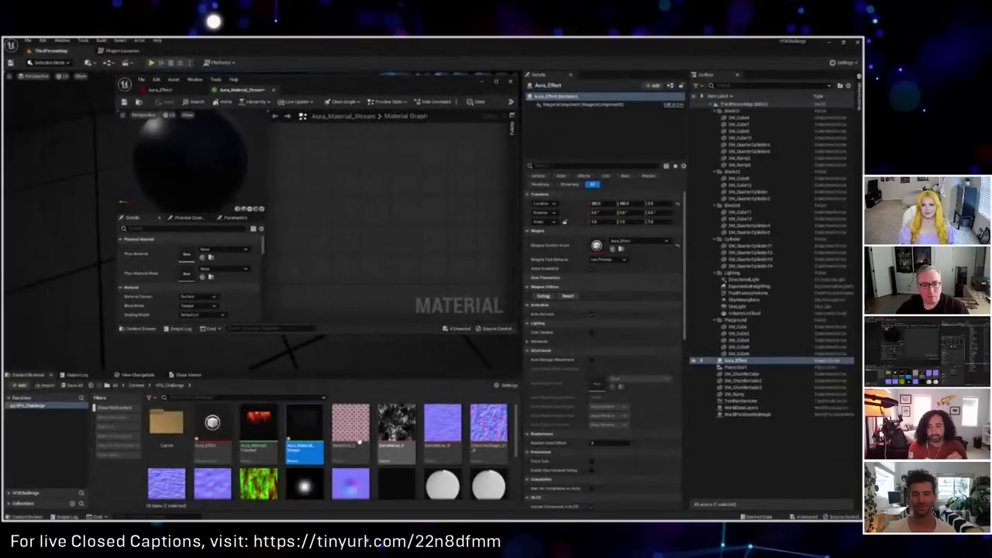
Step: Scroll the Content Browser to locate the DemoNoise_A texture
{"action": "scroll", "coordinate": [372, 465], "scroll_direction": "down", "scroll_amount": 2}
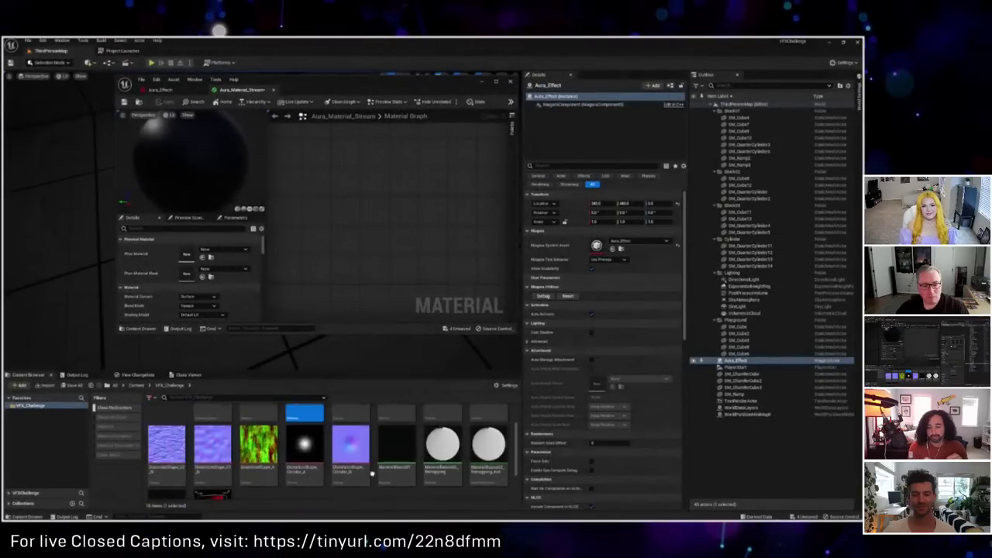
{"action": "scroll", "coordinate": [372, 473], "scroll_direction": "up", "scroll_amount": 2}
{"action": "scroll", "coordinate": [425, 447], "scroll_direction": "down", "scroll_amount": 1}
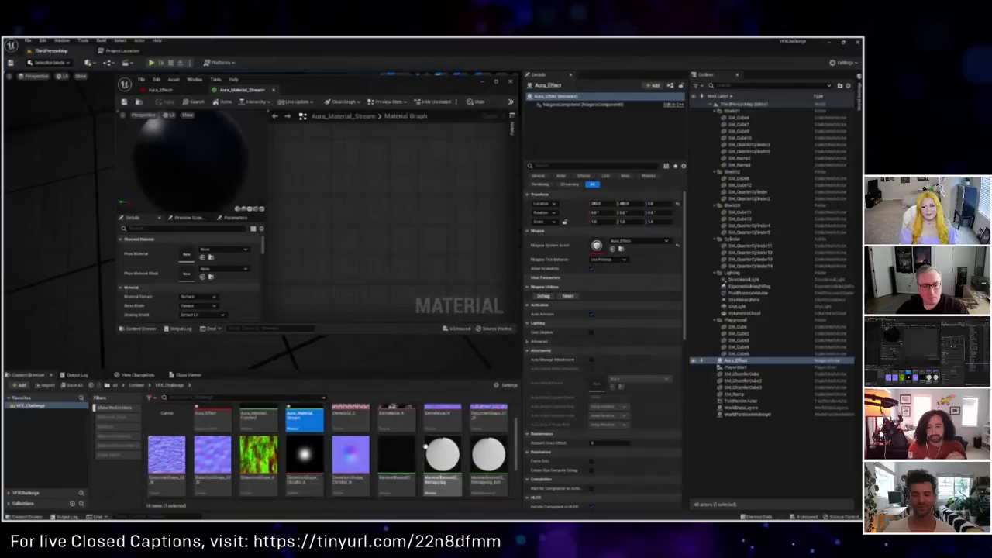
{"action": "scroll", "coordinate": [426, 447], "scroll_direction": "down", "scroll_amount": 1}
{"action": "scroll", "coordinate": [286, 465], "scroll_direction": "up", "scroll_amount": 2}
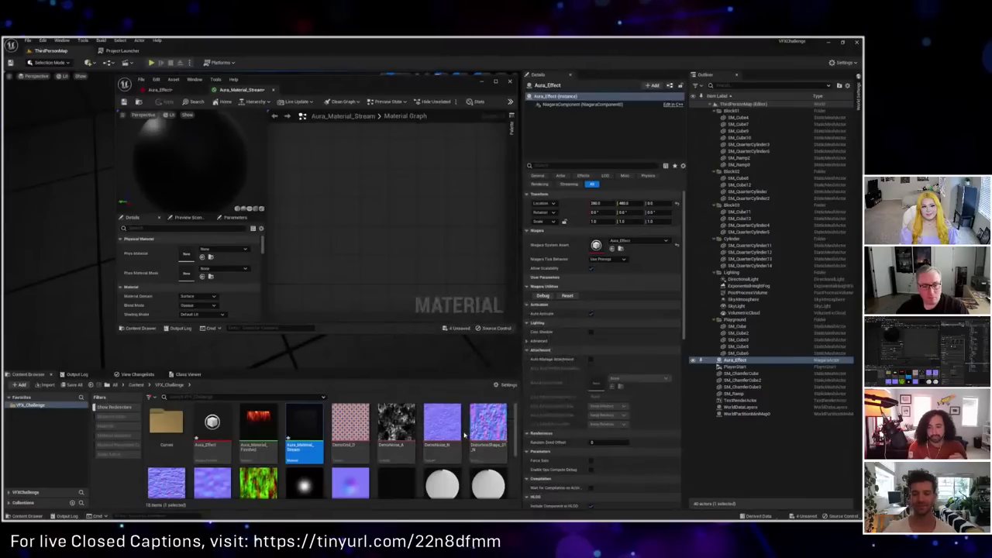
{"action": "double_click", "coordinate": [397, 425]}
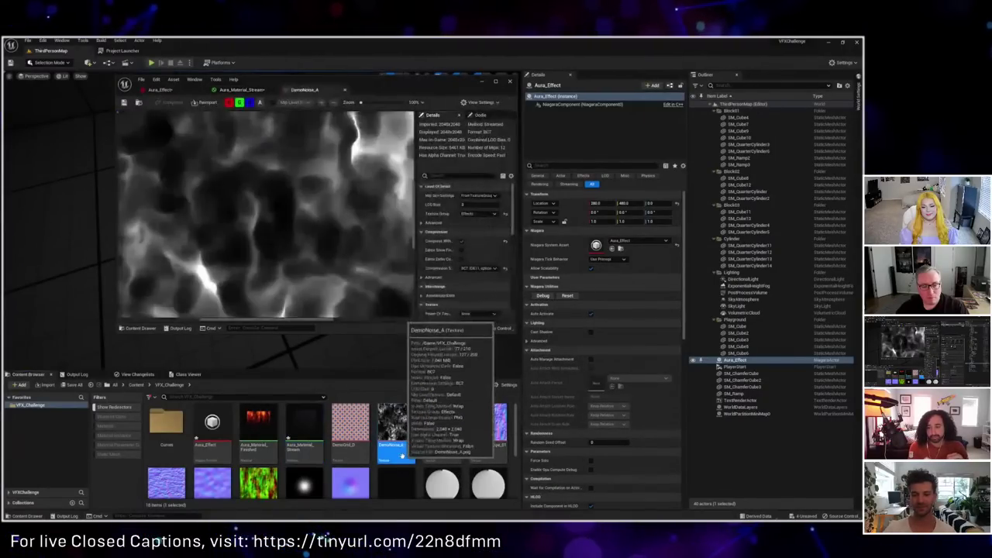
{"action": "scroll", "coordinate": [240, 208], "scroll_direction": "down", "scroll_amount": 6}
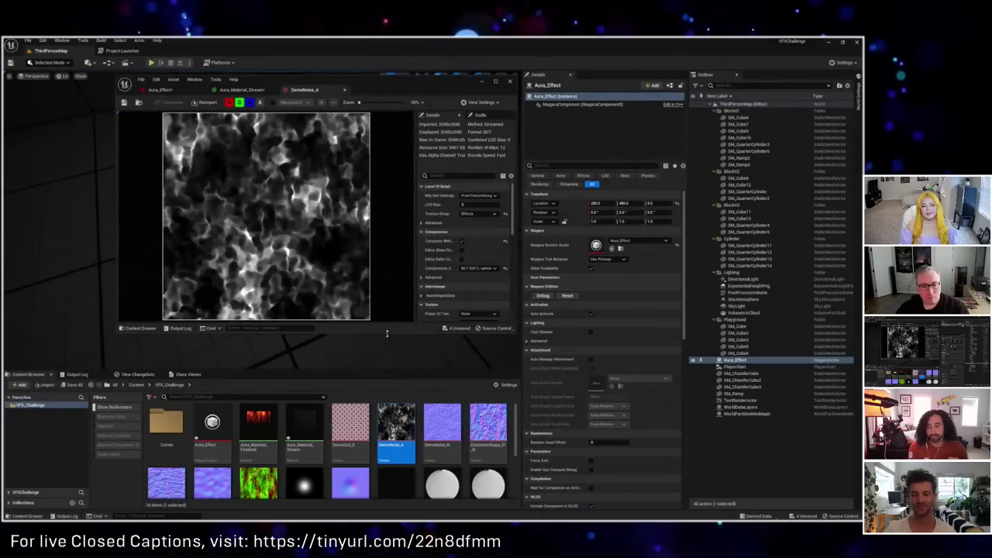
{"action": "left_click_drag", "start_coordinate": [386, 333], "coordinate": [386, 381]}
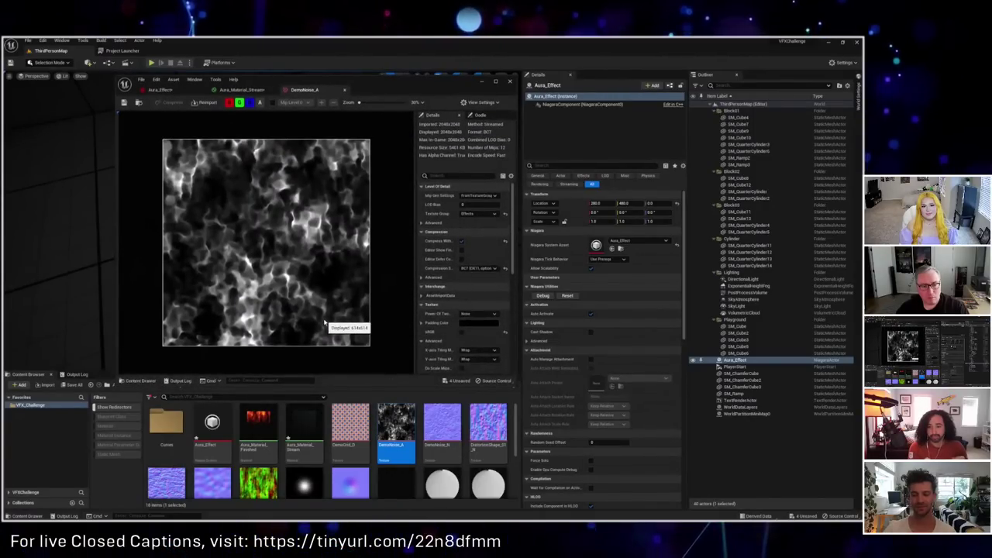
{"action": "scroll", "coordinate": [332, 304], "scroll_direction": "up", "scroll_amount": 2}
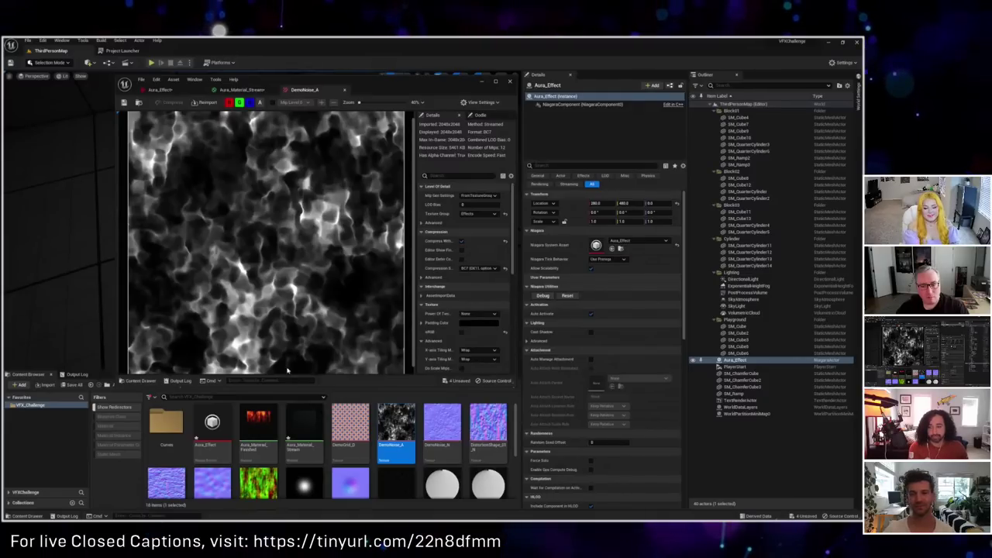
{"action": "left_click_drag", "start_coordinate": [375, 86], "coordinate": [338, 122]}
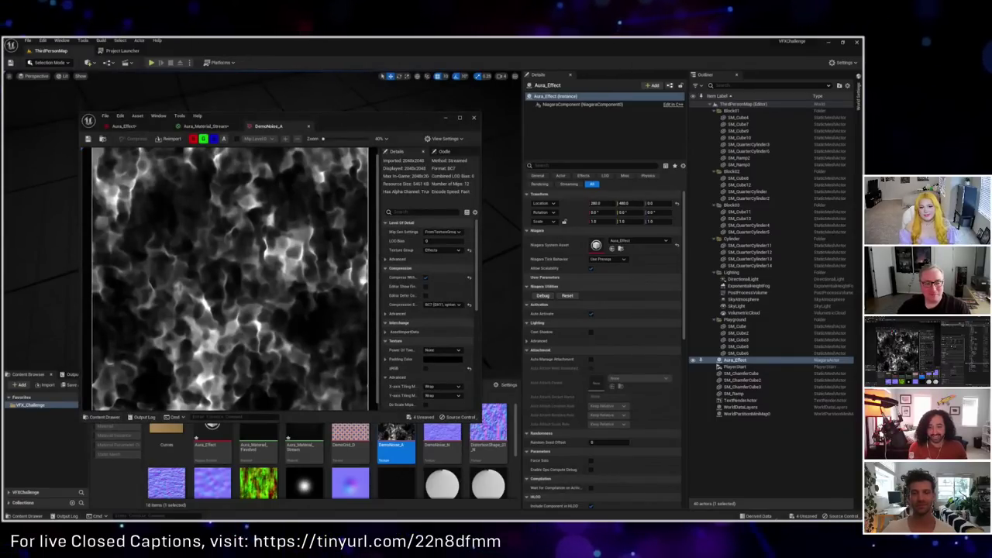
{"action": "key", "text": "alt+Tab"}
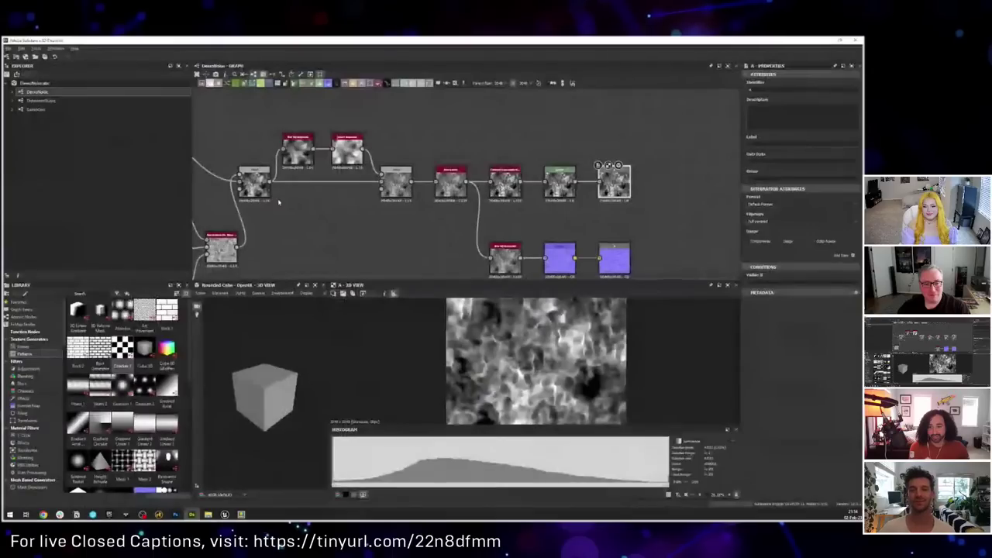
{"action": "scroll", "coordinate": [279, 226], "scroll_direction": "down", "scroll_amount": 3}
{"action": "right_click", "coordinate": [368, 219]}
{"action": "left_click", "coordinate": [392, 170]}
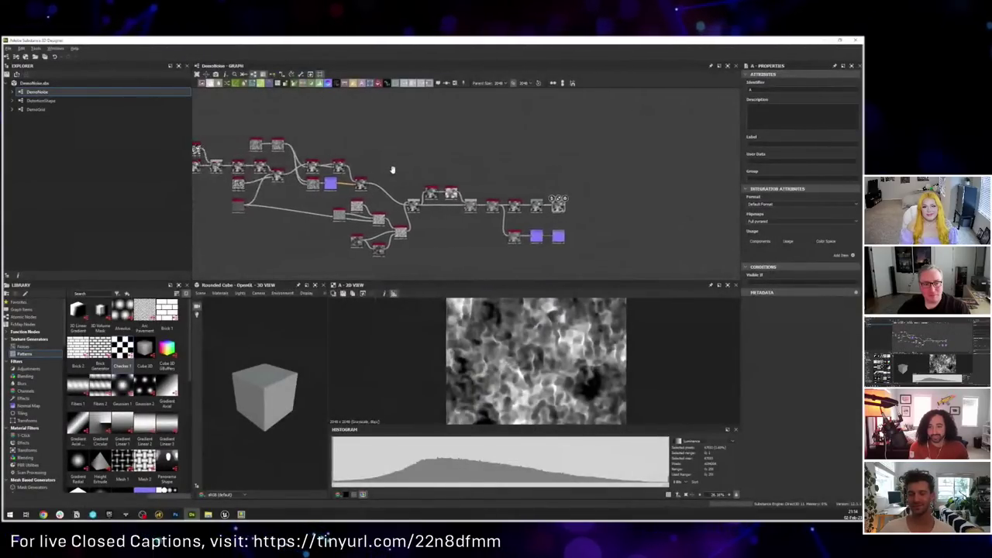
{"action": "scroll", "coordinate": [304, 240], "scroll_direction": "up", "scroll_amount": 1}
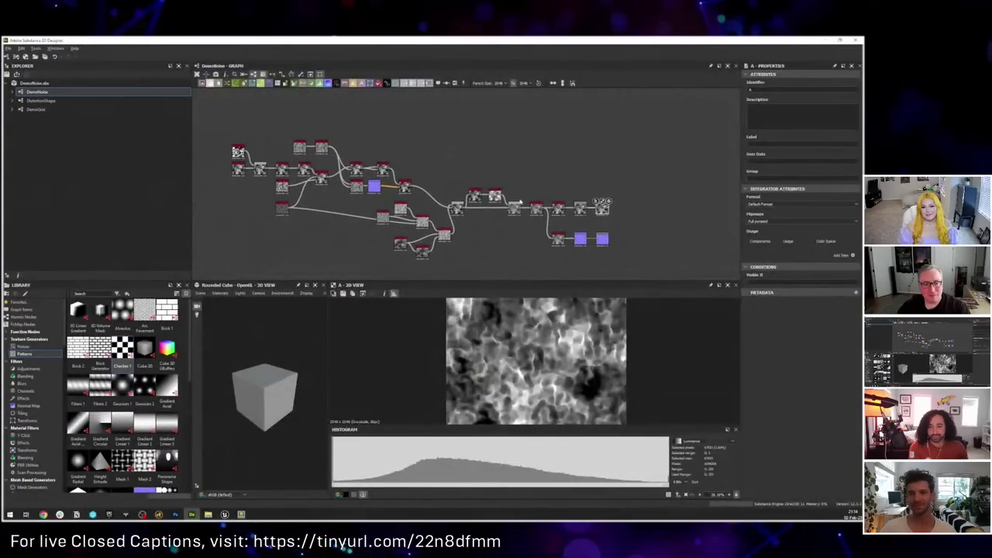
{"action": "scroll", "coordinate": [209, 164], "scroll_direction": "up", "scroll_amount": 1}
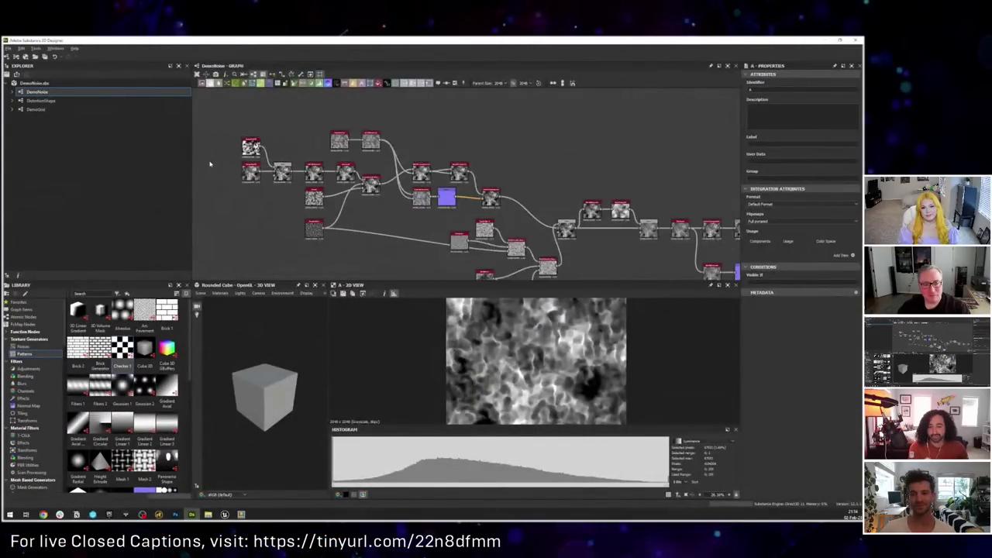
{"action": "scroll", "coordinate": [340, 222], "scroll_direction": "up", "scroll_amount": 3}
{"action": "scroll", "coordinate": [388, 232], "scroll_direction": "down", "scroll_amount": 2}
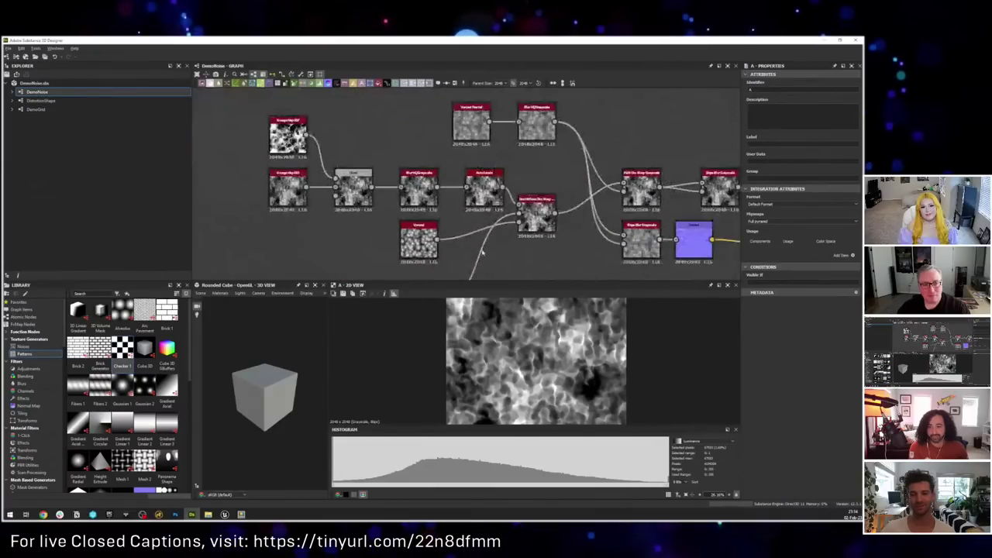
{"action": "scroll", "coordinate": [419, 243], "scroll_direction": "up", "scroll_amount": 1}
{"action": "left_click", "coordinate": [419, 243]}
{"action": "scroll", "coordinate": [471, 160], "scroll_direction": "up", "scroll_amount": 1}
{"action": "scroll", "coordinate": [428, 203], "scroll_direction": "down", "scroll_amount": 1}
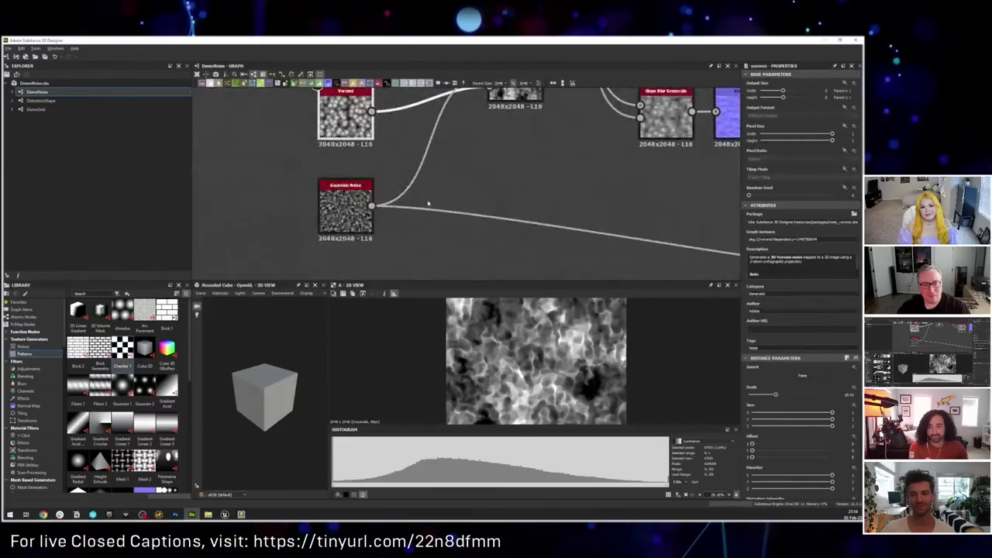
{"action": "left_click", "coordinate": [349, 220]}
{"action": "middle_click_drag", "start_coordinate": [349, 219], "coordinate": [320, 310]}
{"action": "left_click", "coordinate": [485, 169]}
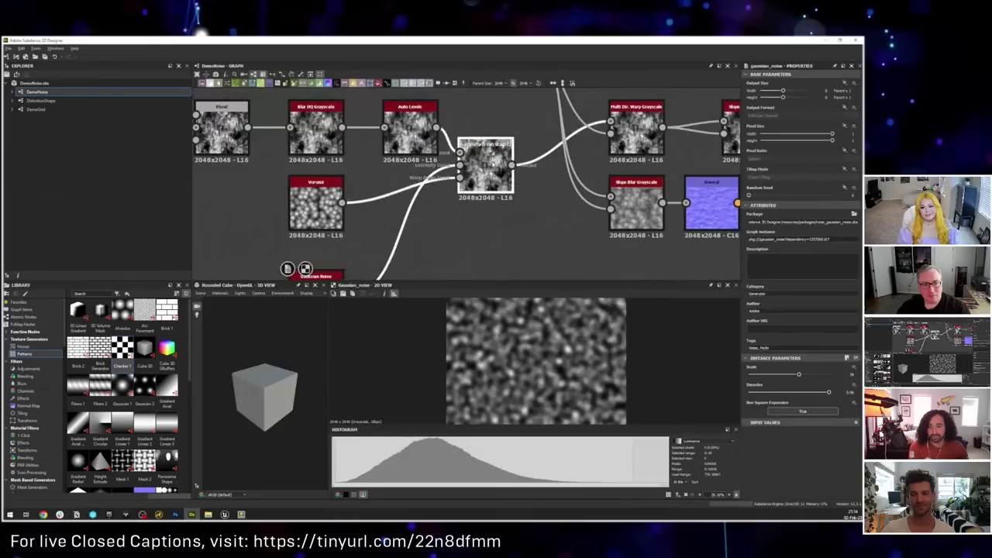
{"action": "middle_click_drag", "start_coordinate": [538, 221], "coordinate": [356, 242]}
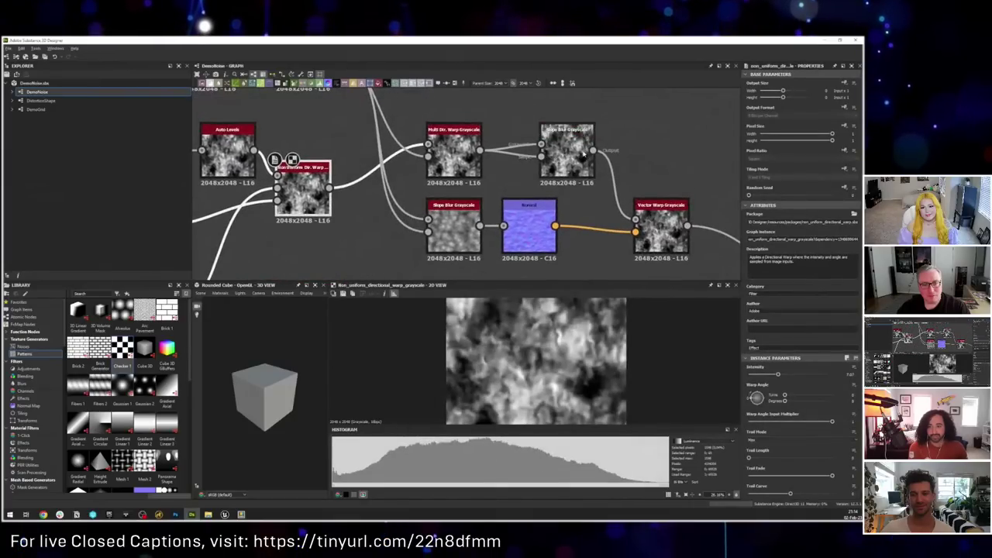
{"action": "left_click", "coordinate": [575, 172]}
{"action": "middle_click_drag", "start_coordinate": [576, 172], "coordinate": [437, 151]}
{"action": "scroll", "coordinate": [436, 150], "scroll_direction": "down", "scroll_amount": 1}
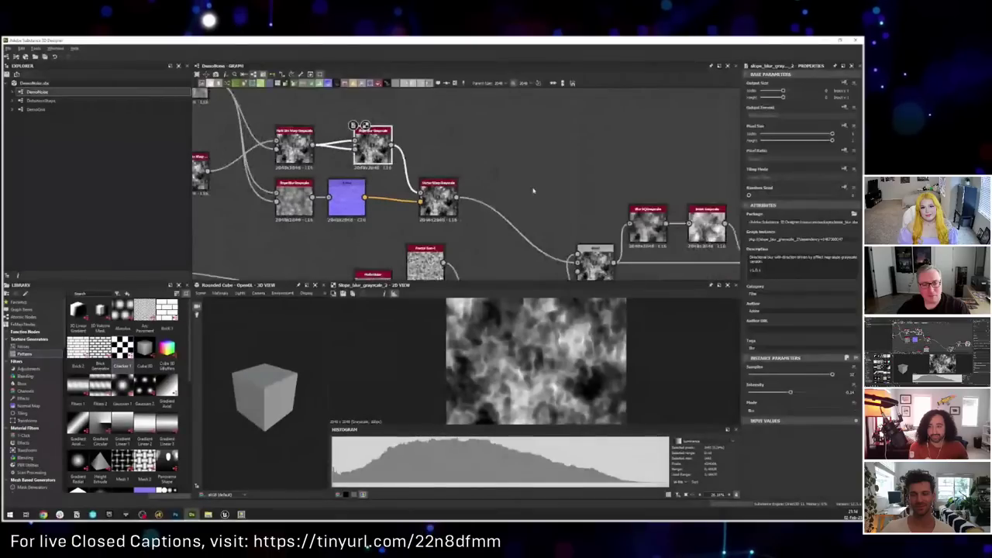
{"action": "middle_click_drag", "start_coordinate": [532, 193], "coordinate": [460, 130]}
{"action": "left_click", "coordinate": [527, 203]}
{"action": "middle_click_drag", "start_coordinate": [528, 203], "coordinate": [402, 166]}
{"action": "left_click", "coordinate": [576, 170]}
{"action": "middle_click_drag", "start_coordinate": [577, 174], "coordinate": [377, 195]}
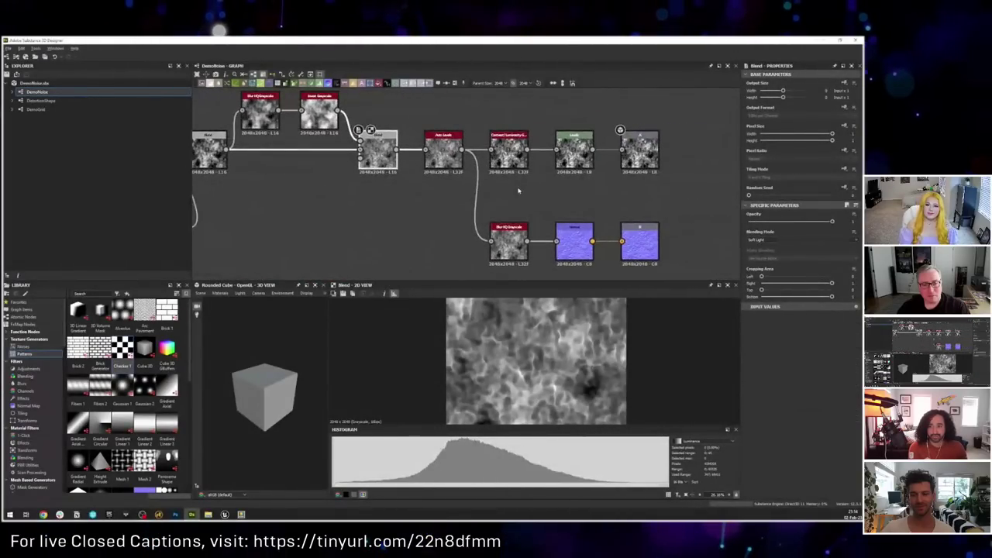
{"action": "left_click", "coordinate": [628, 140]}
{"action": "middle_click_drag", "start_coordinate": [485, 239], "coordinate": [380, 186]}
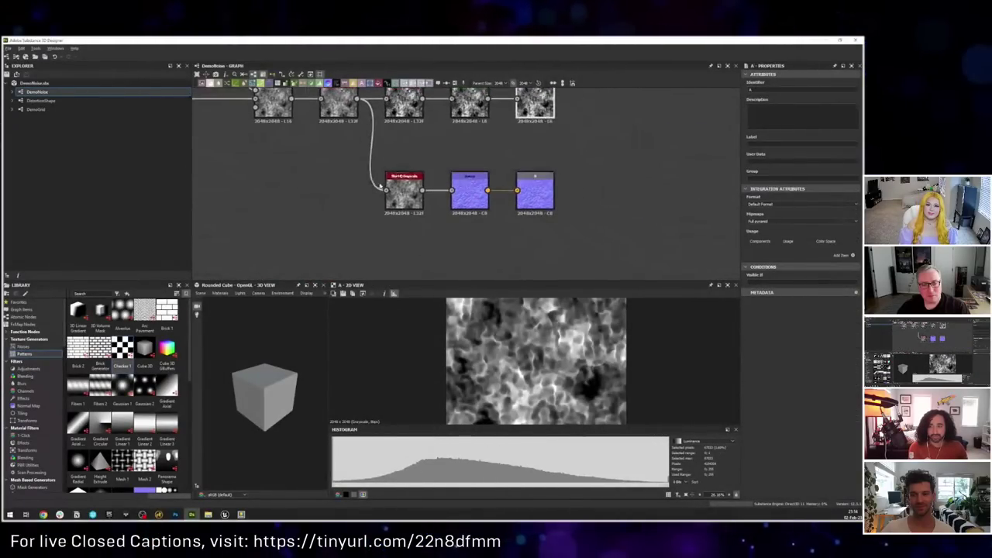
{"action": "middle_click_drag", "start_coordinate": [438, 215], "coordinate": [420, 247]}
{"action": "scroll", "coordinate": [475, 265], "scroll_direction": "up", "scroll_amount": 1}
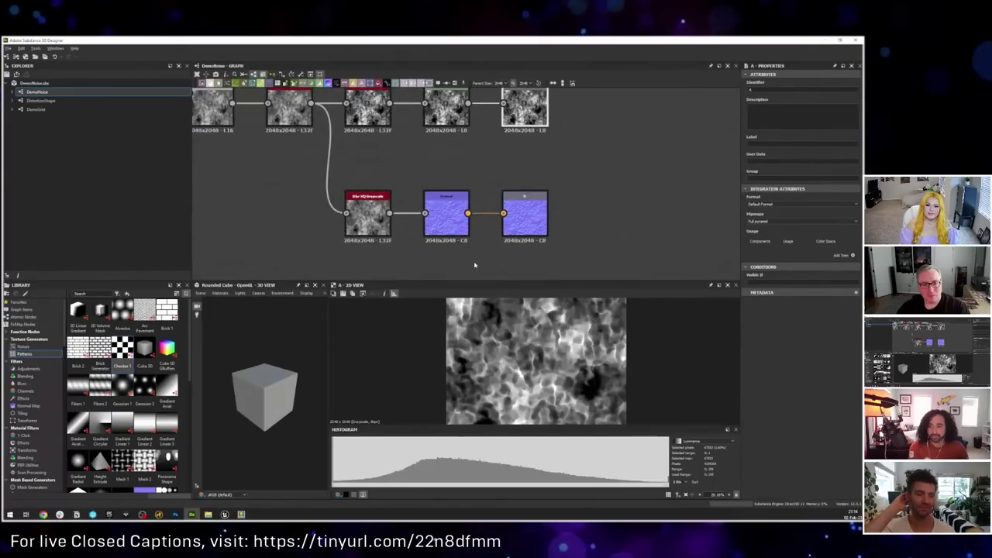
{"action": "left_click", "coordinate": [531, 225]}
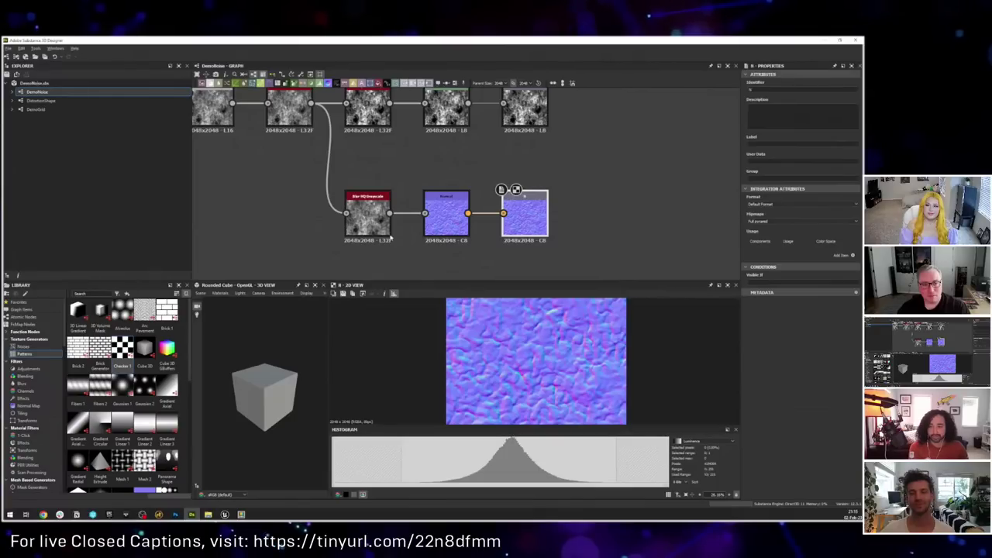
{"action": "middle_click_drag", "start_coordinate": [301, 171], "coordinate": [307, 182]}
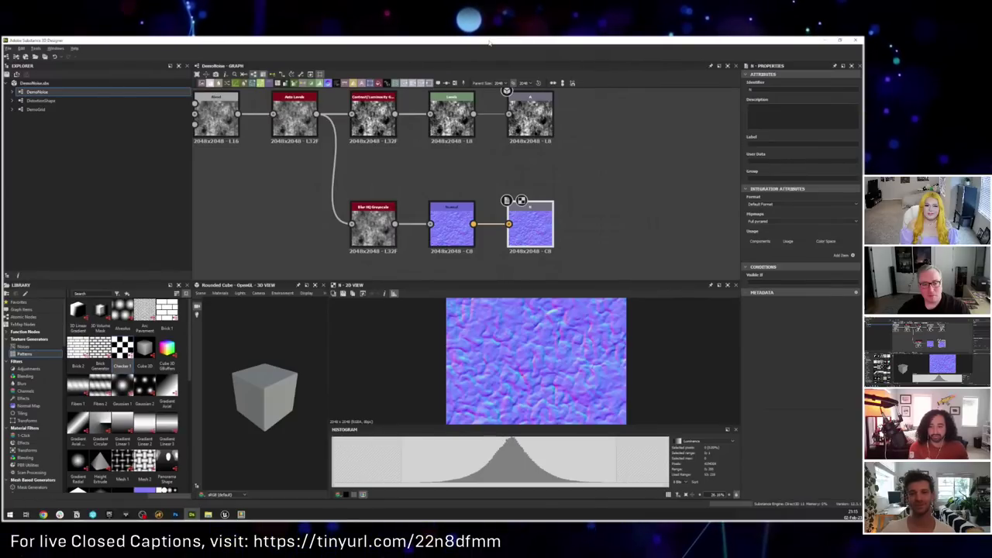
{"action": "key", "text": "f"}
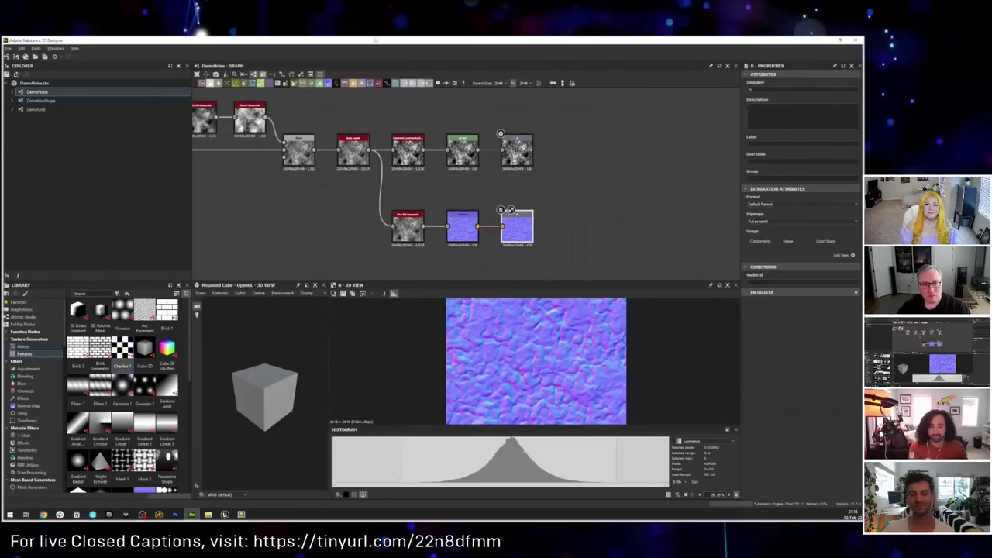
{"action": "key", "text": "alt+Tab"}
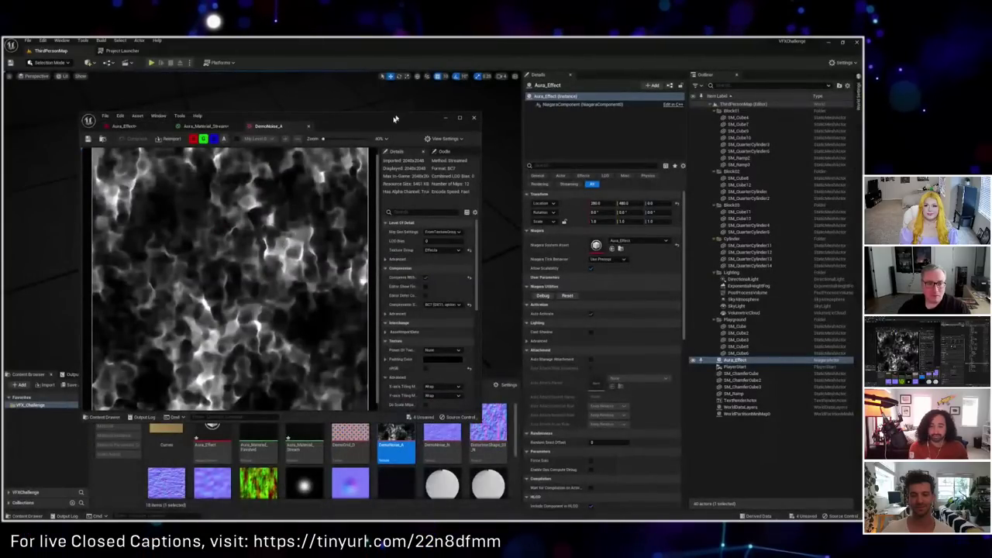
Step: Close the DemoNoise_A texture viewer to return to the Aura_Material_Stream graph
{"action": "left_click_drag", "start_coordinate": [394, 119], "coordinate": [426, 76]}
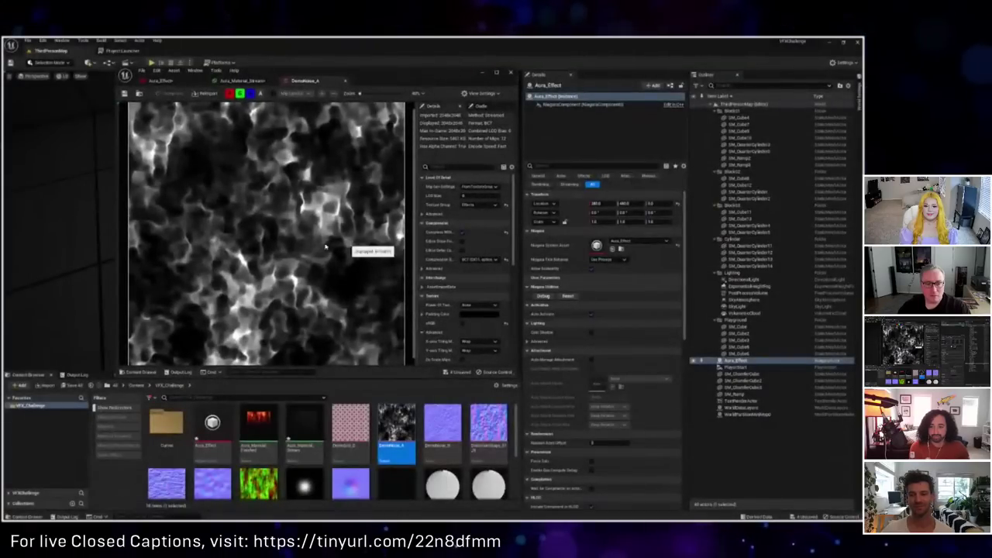
{"action": "scroll", "coordinate": [326, 246], "scroll_direction": "down", "scroll_amount": 3}
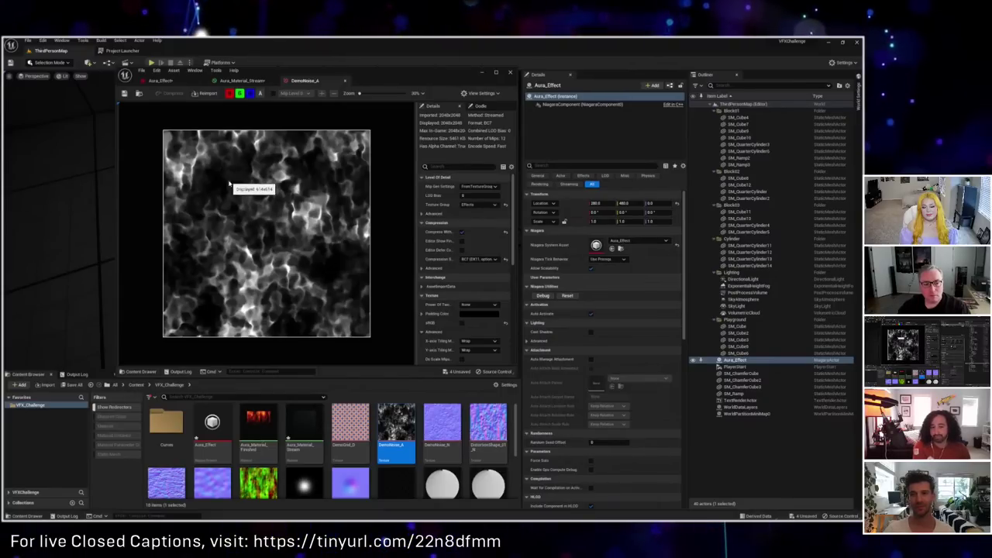
{"action": "left_click", "coordinate": [345, 81]}
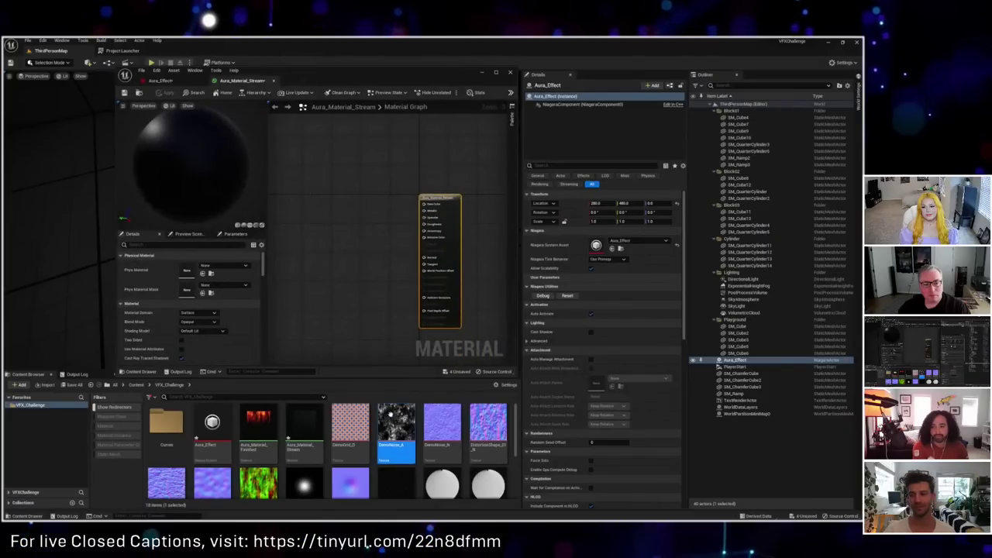
Step: Add DemoNoise_A as a Texture Sample, wire its RGB to Emissive Color, preview on a plane
{"action": "left_click_drag", "start_coordinate": [396, 430], "coordinate": [299, 237]}
{"action": "left_click", "coordinate": [351, 316]}
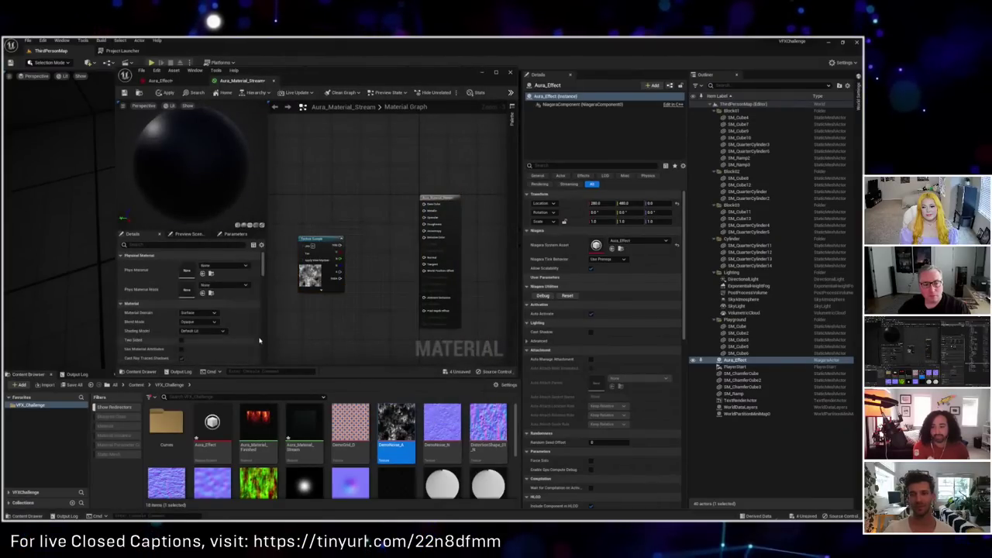
{"action": "scroll", "coordinate": [329, 260], "scroll_direction": "up", "scroll_amount": 1}
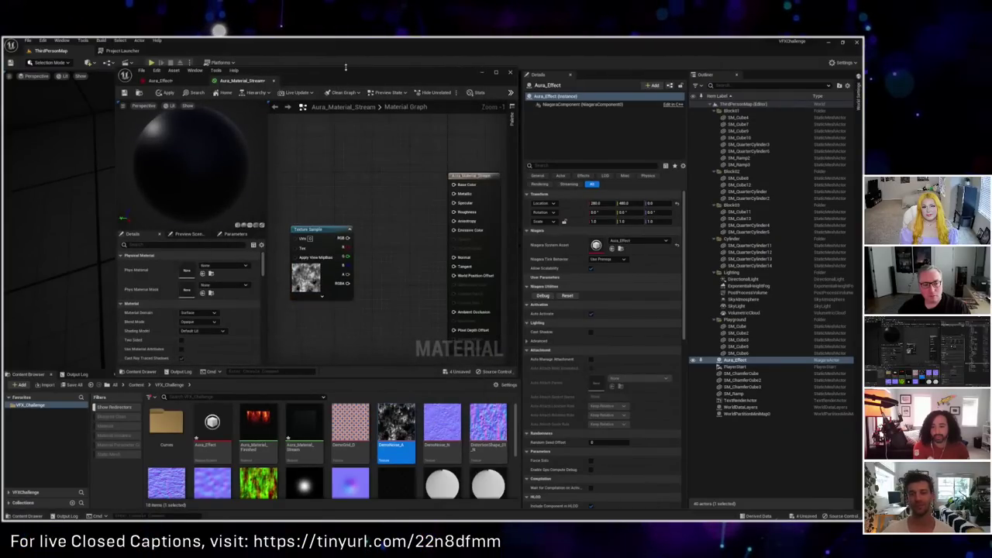
{"action": "double_click", "coordinate": [346, 67]}
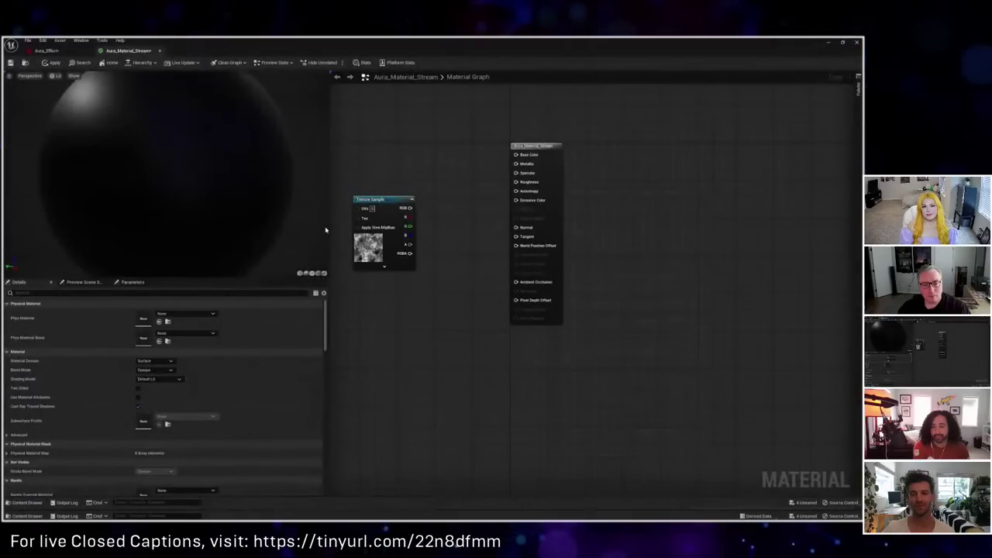
{"action": "left_click_drag", "start_coordinate": [327, 229], "coordinate": [224, 224]}
{"action": "right_click_drag", "start_coordinate": [303, 308], "coordinate": [343, 317]}
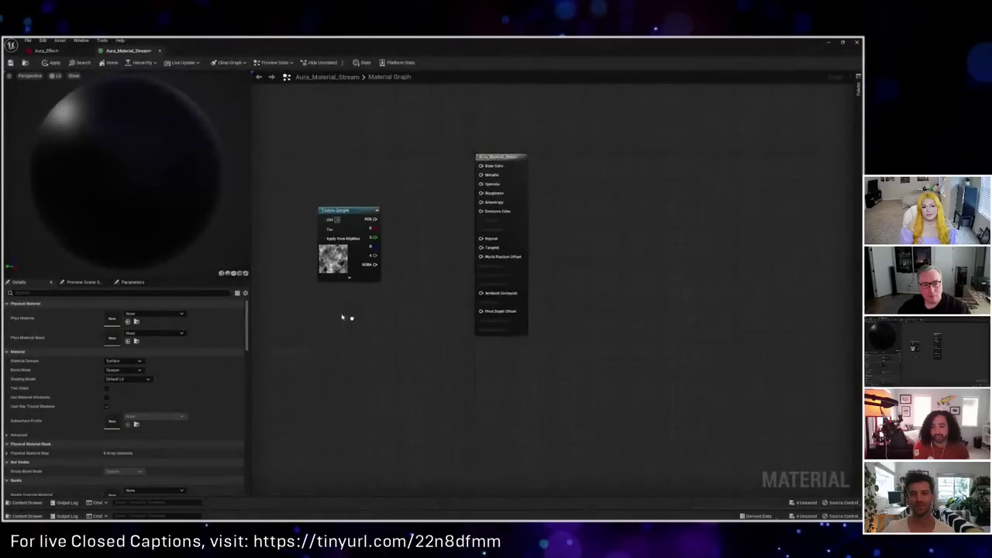
{"action": "left_click", "coordinate": [233, 273]}
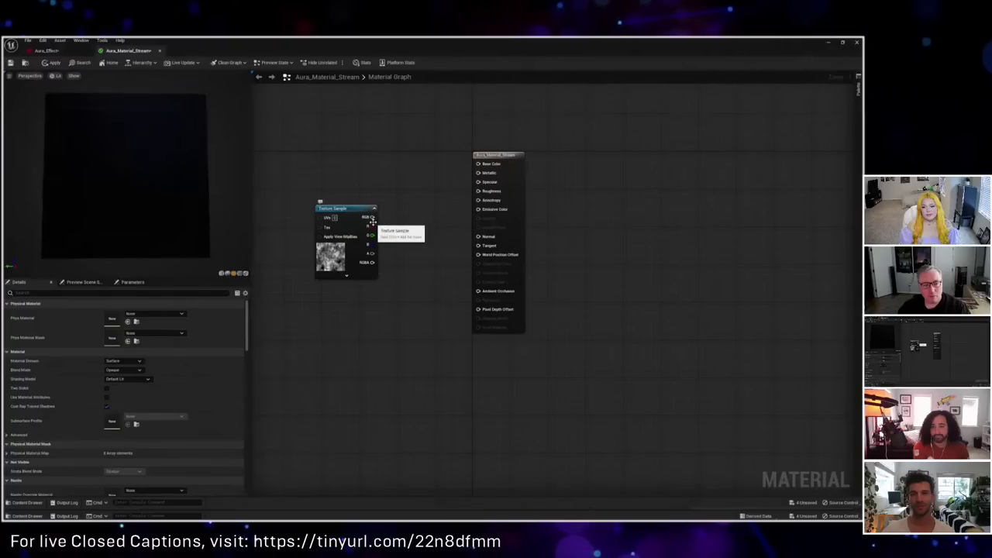
{"action": "left_click_drag", "start_coordinate": [372, 217], "coordinate": [479, 209]}
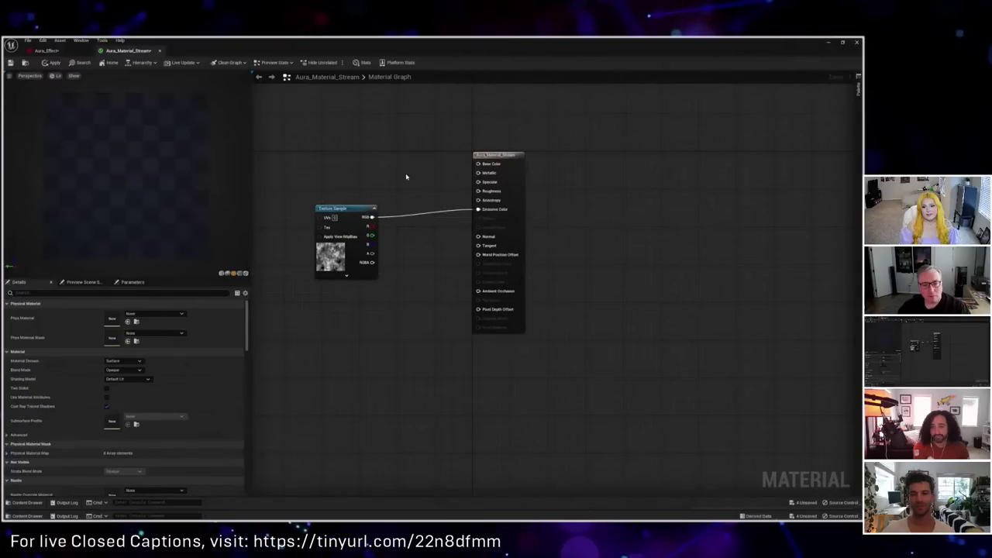
Step: Set the material's Shading Model to Unlit and Blend Mode to Additive
{"action": "left_click", "coordinate": [125, 378]}
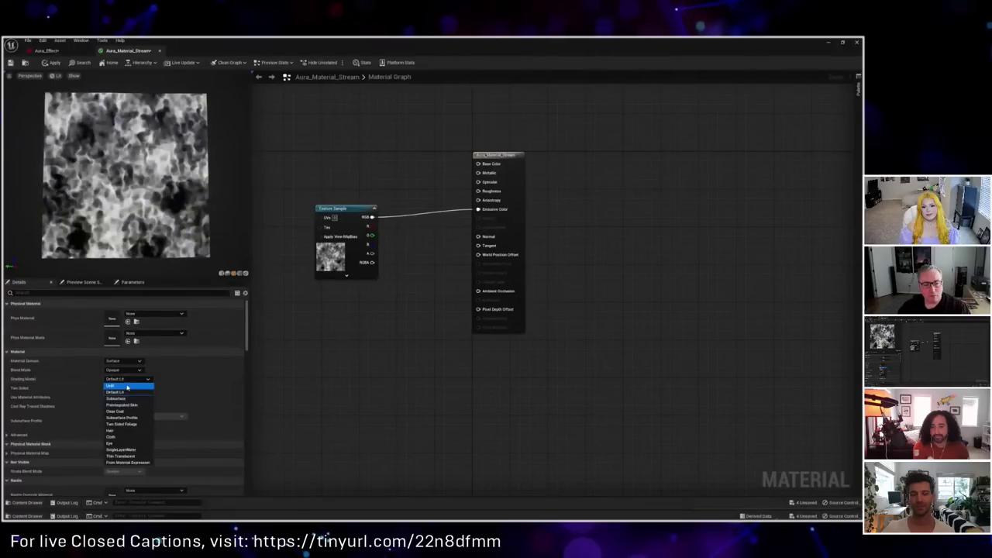
{"action": "left_click", "coordinate": [127, 387]}
{"action": "left_click", "coordinate": [124, 370]}
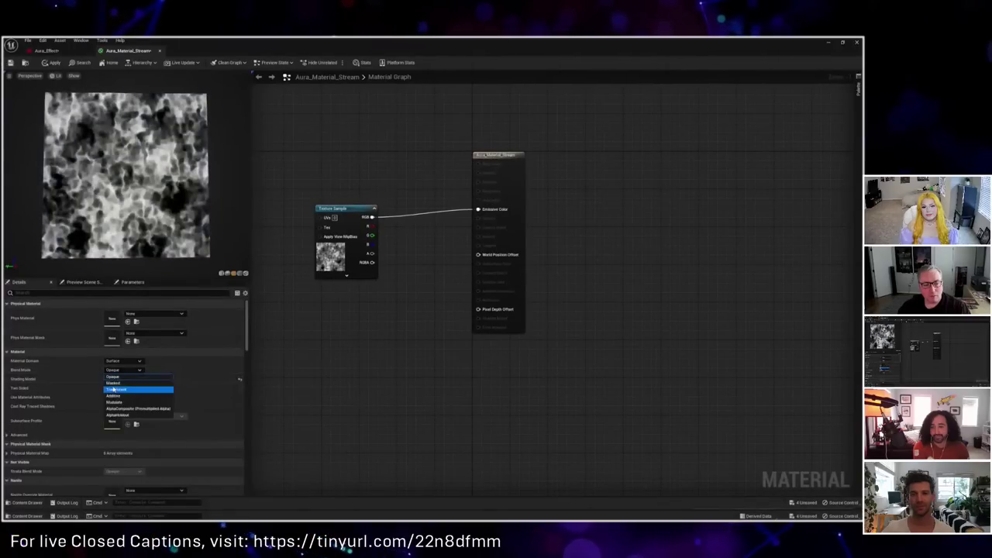
{"action": "left_click", "coordinate": [115, 395]}
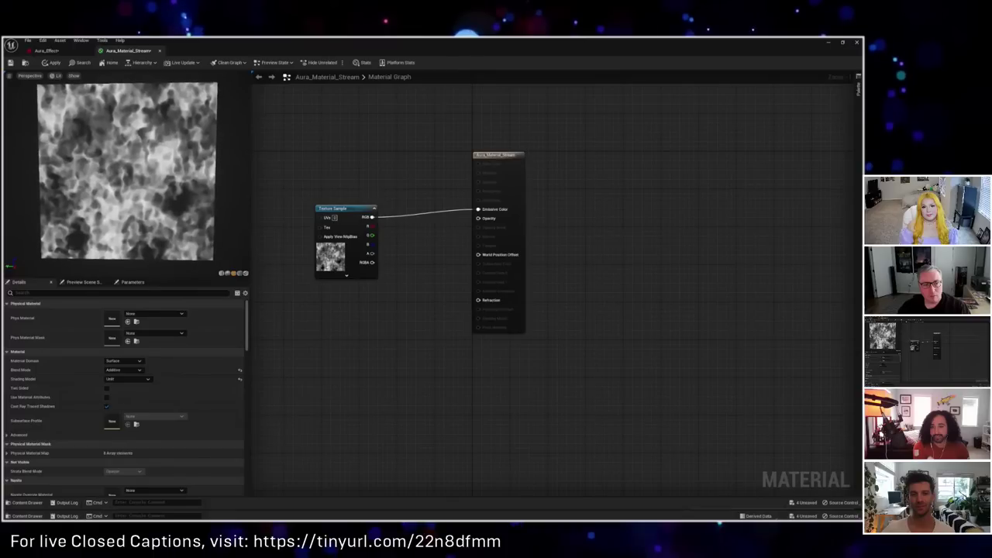
{"action": "left_click", "coordinate": [334, 267]}
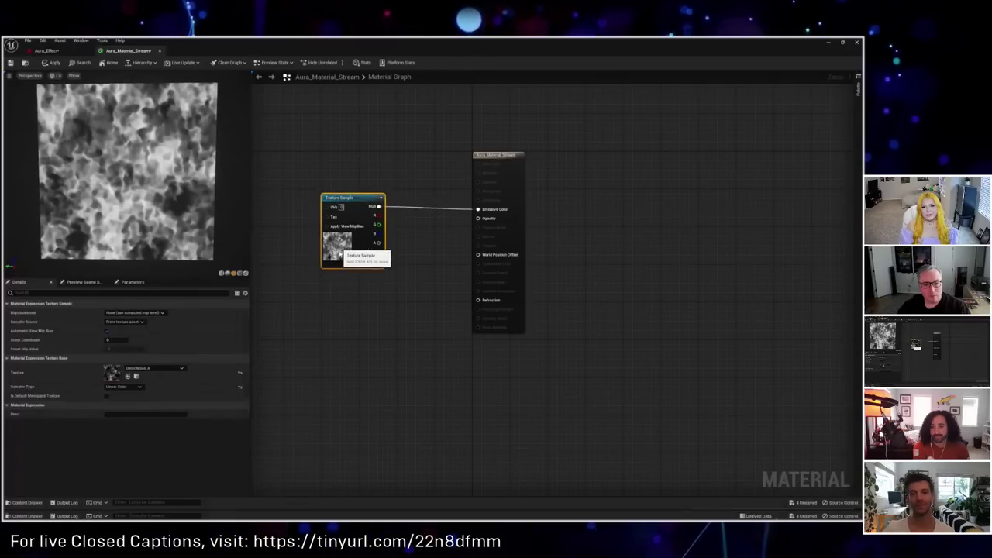
Step: Add a Panner node driving the DemoNoise_A Texture Sample's UVs
{"action": "key", "text": "Home"}
{"action": "right_click", "coordinate": [351, 225]}
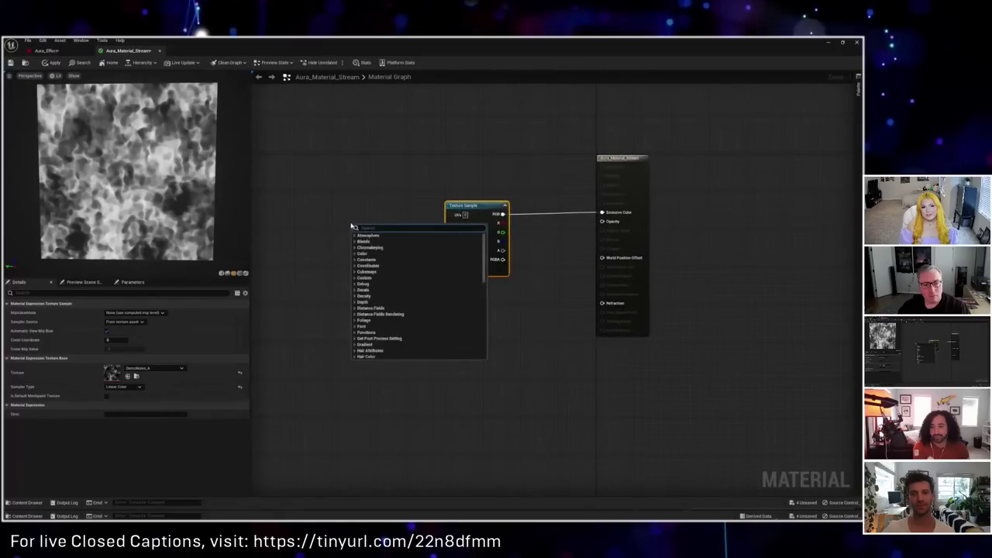
{"action": "type", "text": "panner"}
{"action": "key", "text": "Return"}
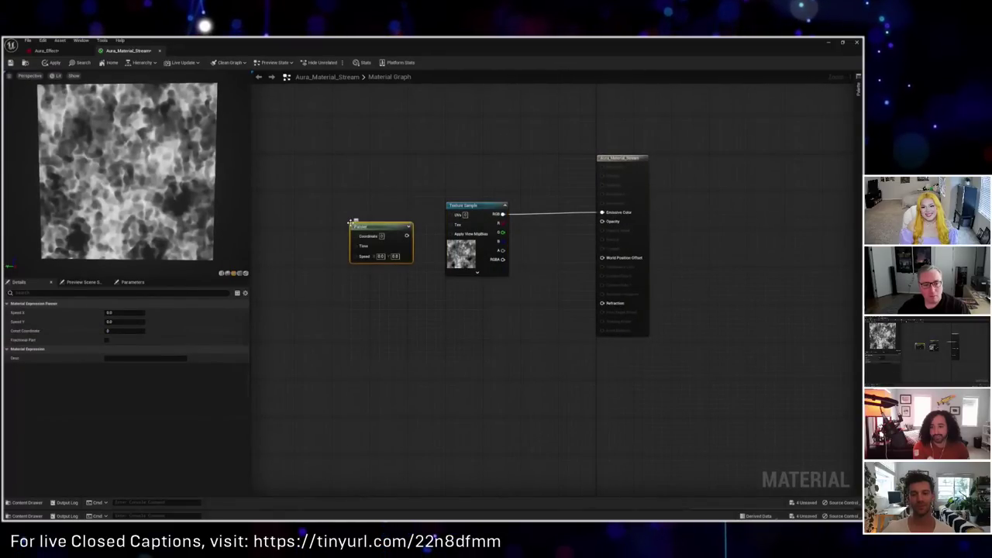
{"action": "left_click_drag", "start_coordinate": [406, 236], "coordinate": [452, 214]}
{"action": "left_click_drag", "start_coordinate": [377, 225], "coordinate": [360, 194]}
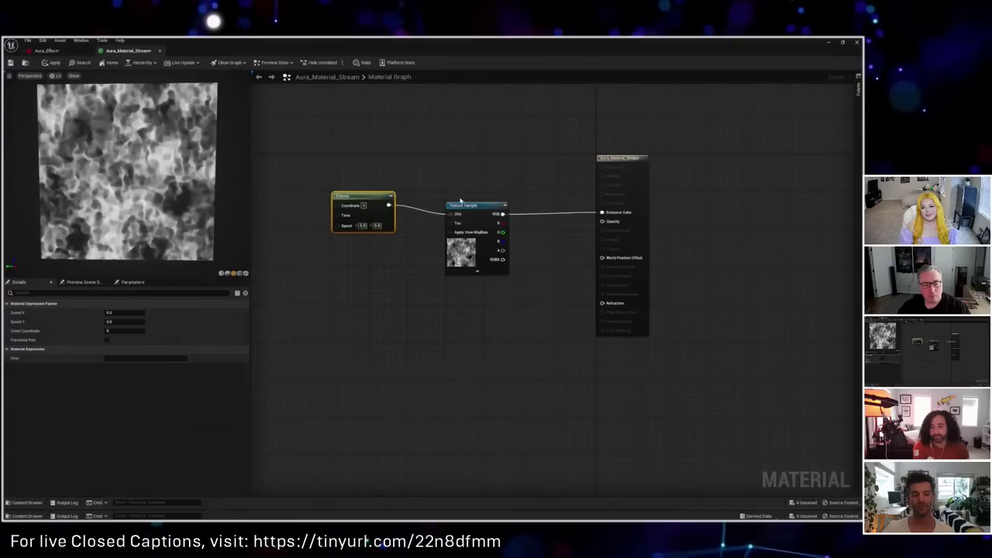
{"action": "left_click_drag", "start_coordinate": [480, 247], "coordinate": [481, 240]}
Step: Set the Panner's Speed Y to 0.1 so the noise scrolls vertically
{"action": "left_click", "coordinate": [380, 217]}
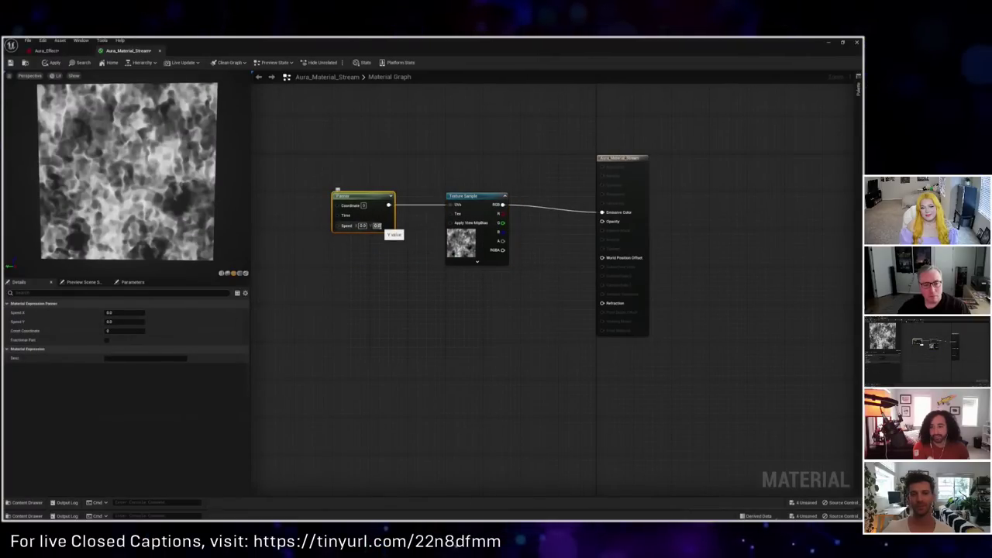
{"action": "type", "text": "0.1"}
{"action": "left_click", "coordinate": [397, 288]}
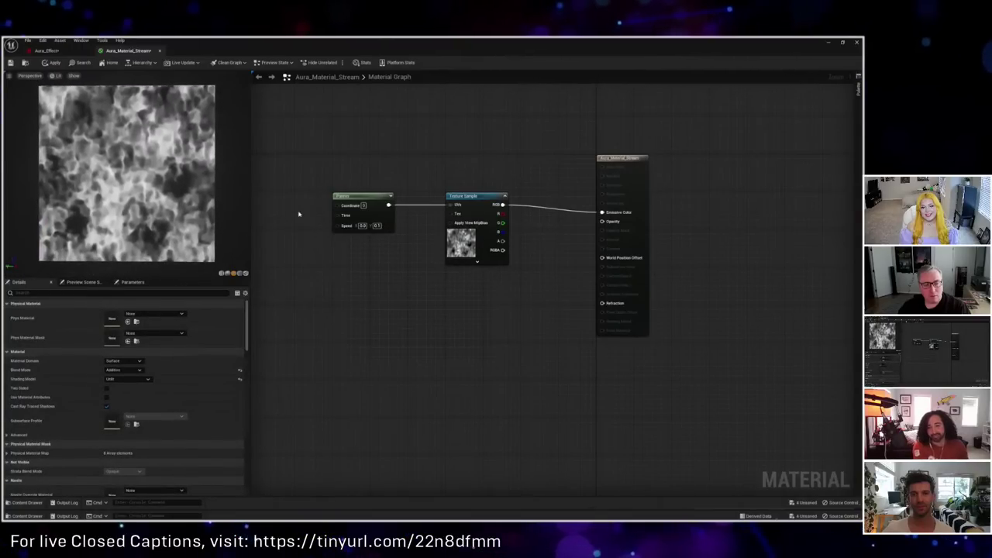
{"action": "right_click_drag", "start_coordinate": [328, 299], "coordinate": [349, 301]}
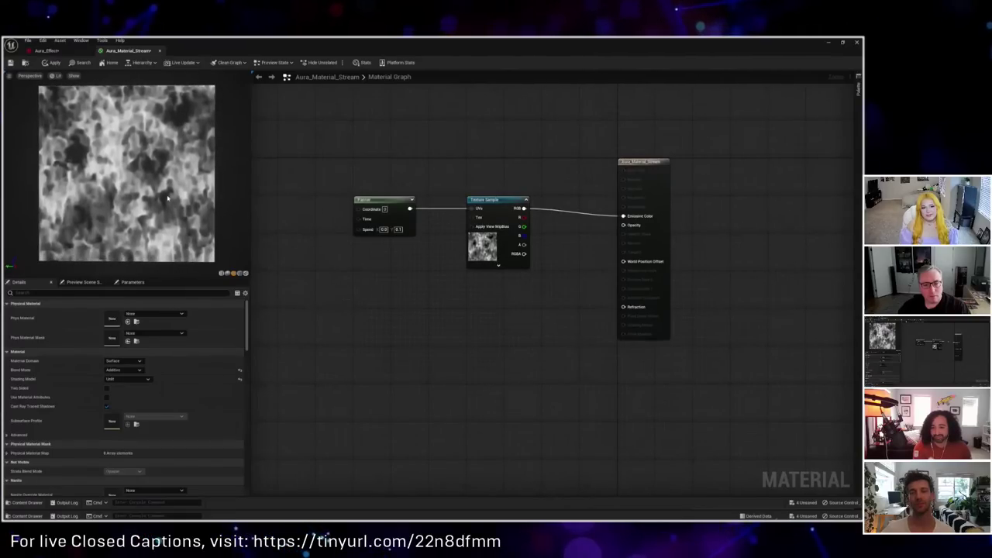
{"action": "left_click", "coordinate": [392, 221]}
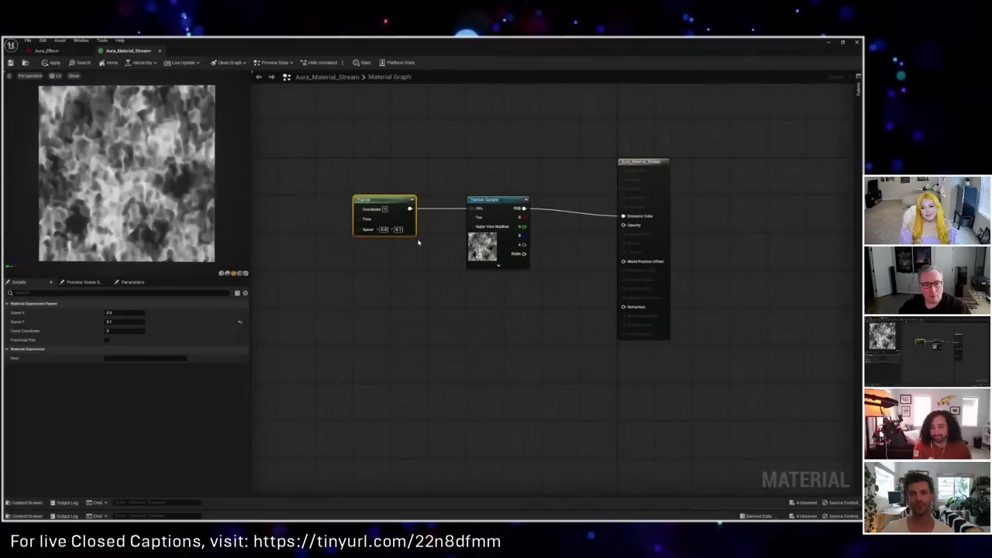
{"action": "right_click_drag", "start_coordinate": [418, 243], "coordinate": [416, 248]}
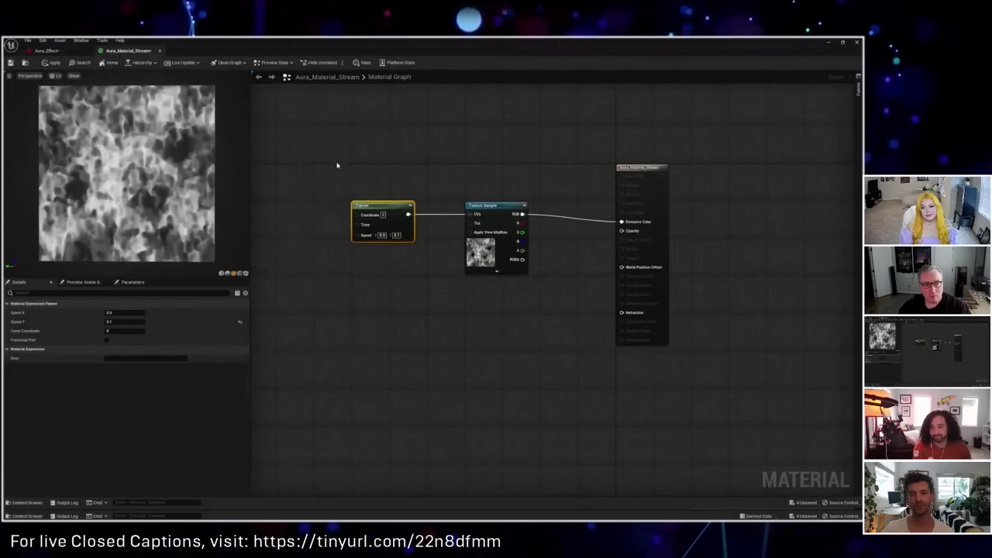
Step: Preview Aura_Material_Stream on the Ring mesh and re-centre the graph around the Panner
{"action": "double_click", "coordinate": [271, 51]}
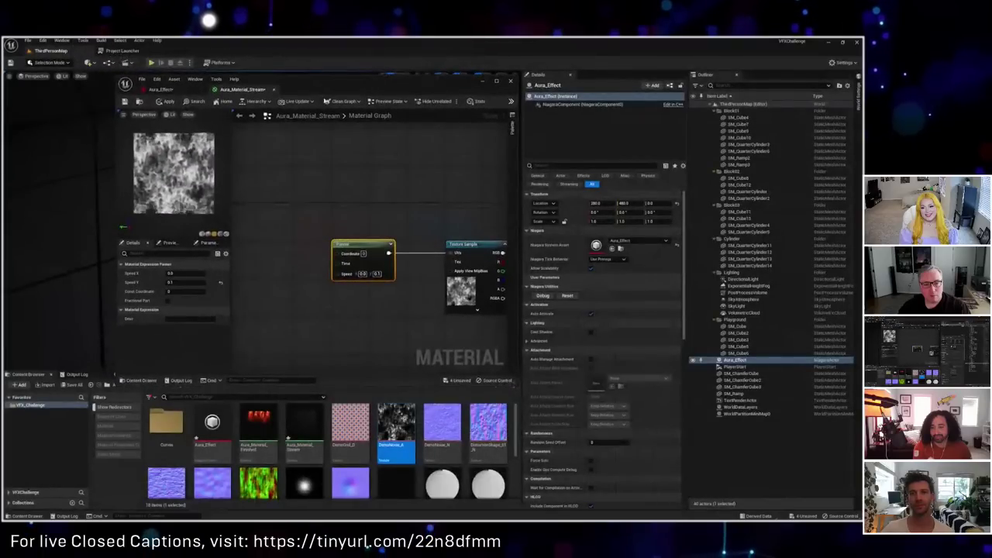
{"action": "scroll", "coordinate": [355, 461], "scroll_direction": "down", "scroll_amount": 3}
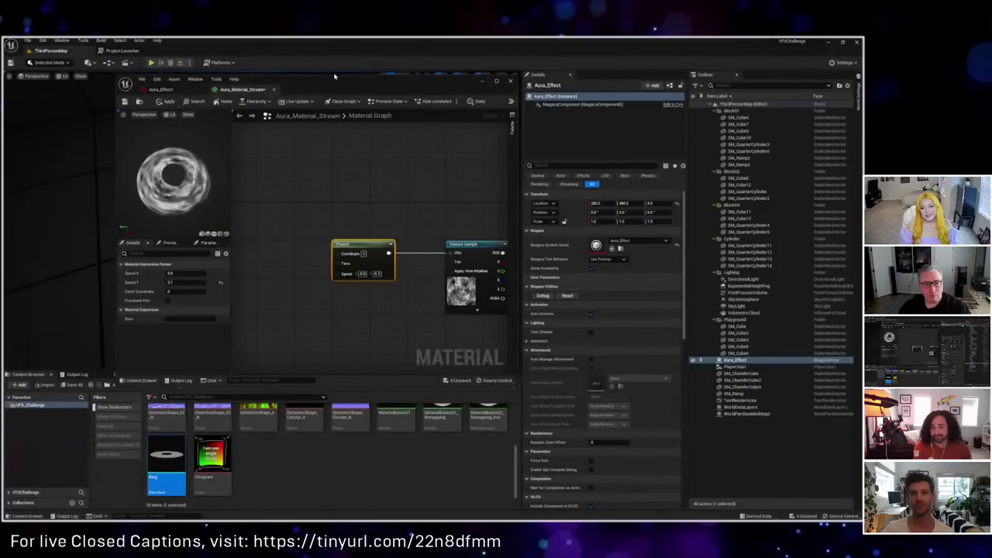
{"action": "key", "text": "super+Up"}
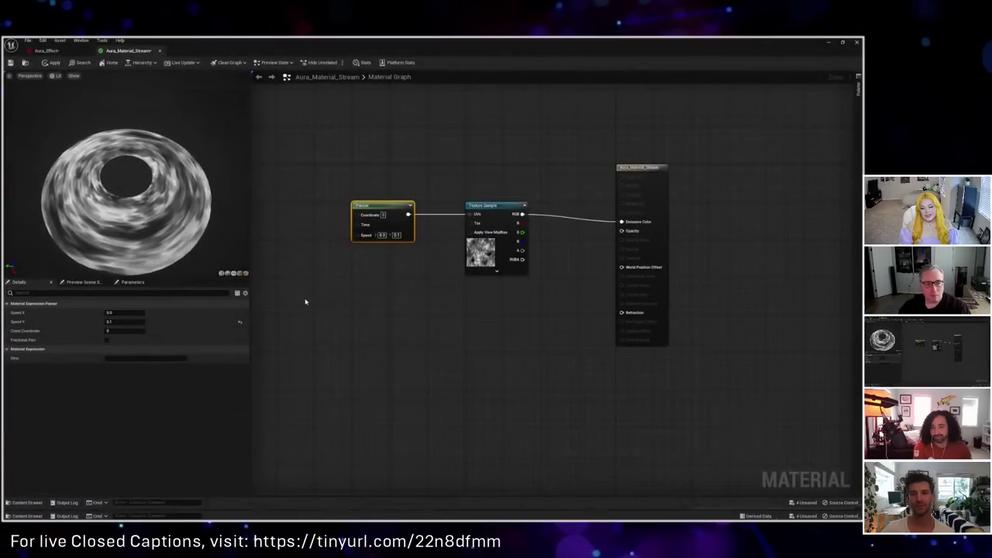
{"action": "right_click_drag", "start_coordinate": [305, 301], "coordinate": [320, 298]}
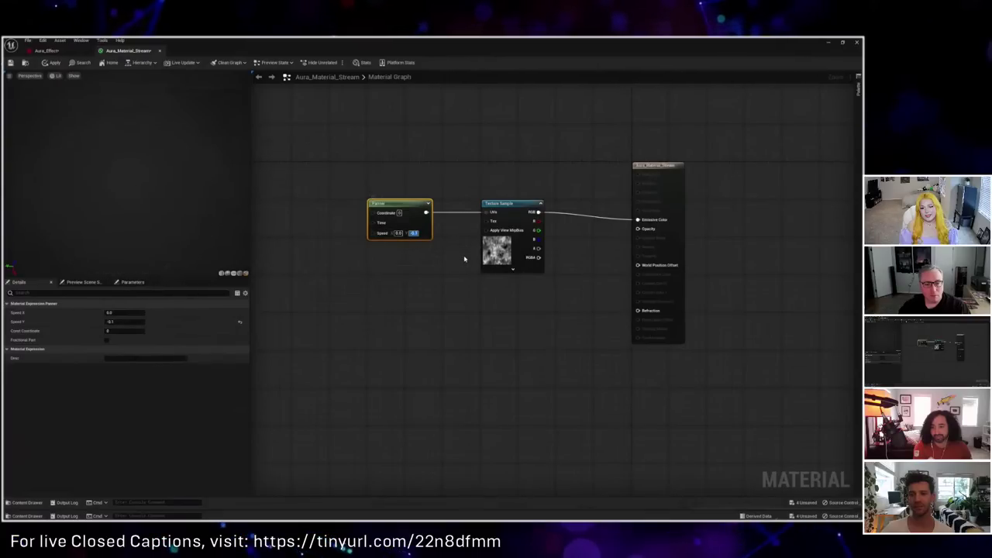
{"action": "right_click_drag", "start_coordinate": [304, 283], "coordinate": [371, 285]}
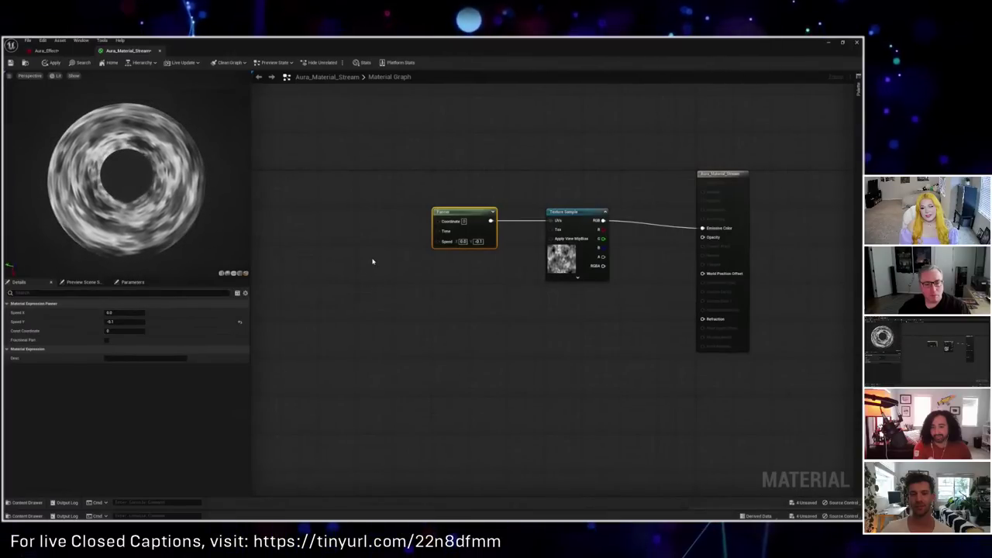
{"action": "right_click_drag", "start_coordinate": [337, 247], "coordinate": [374, 239]}
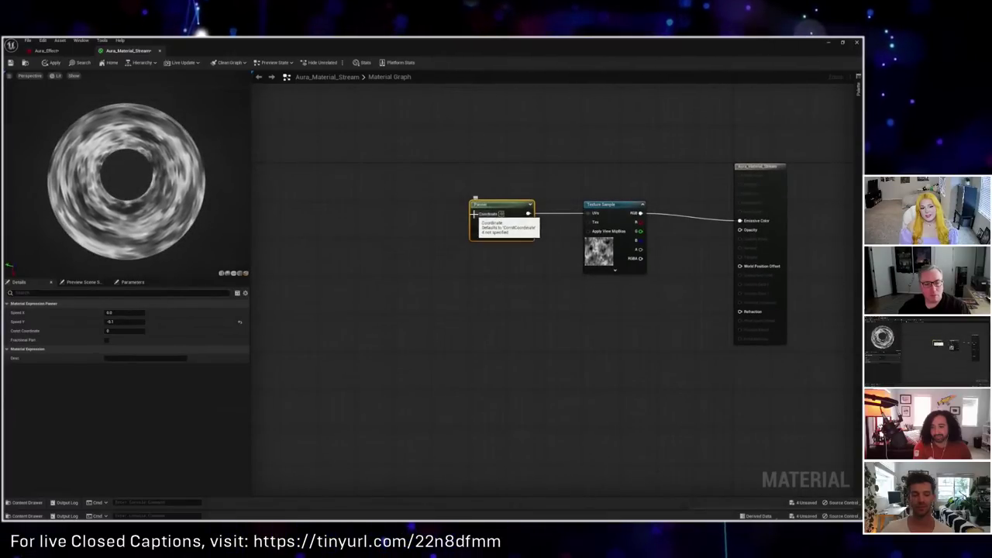
{"action": "left_click_drag", "start_coordinate": [473, 213], "coordinate": [355, 215]}
Step: Feed the Panner's Coordinate from a TexCoord node with UTiling 1.0 and VTiling 0.33
{"action": "type", "text": "te c"}
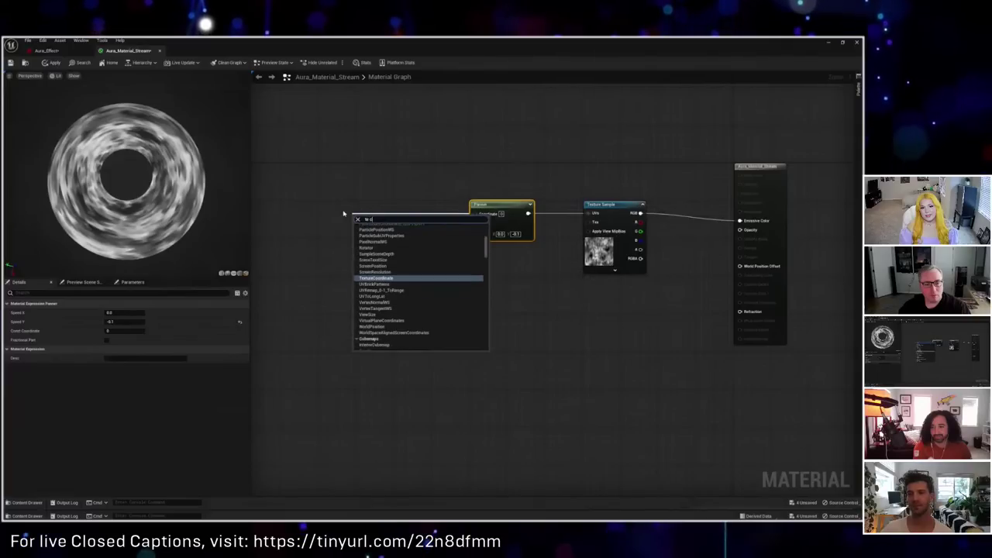
{"action": "key", "text": "Return"}
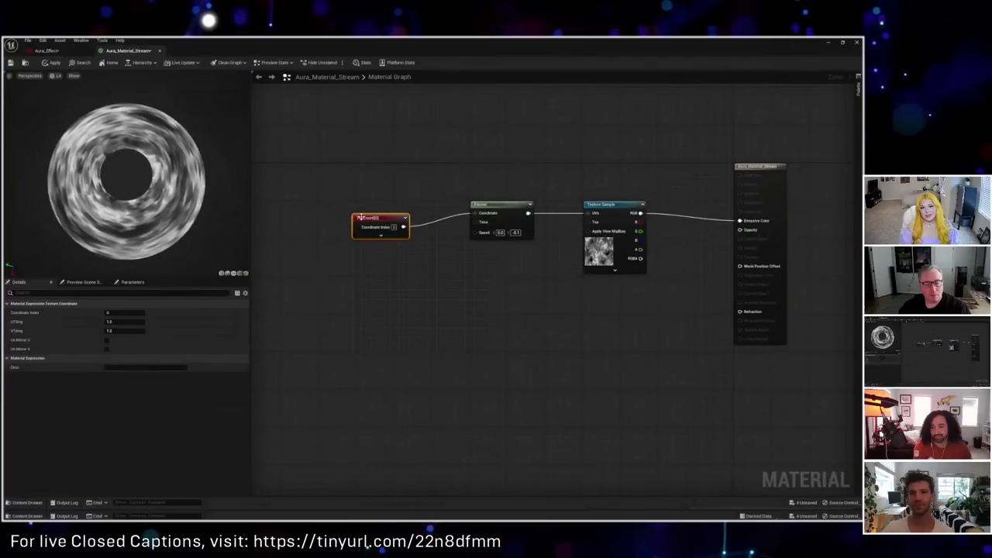
{"action": "left_click_drag", "start_coordinate": [359, 218], "coordinate": [325, 204]}
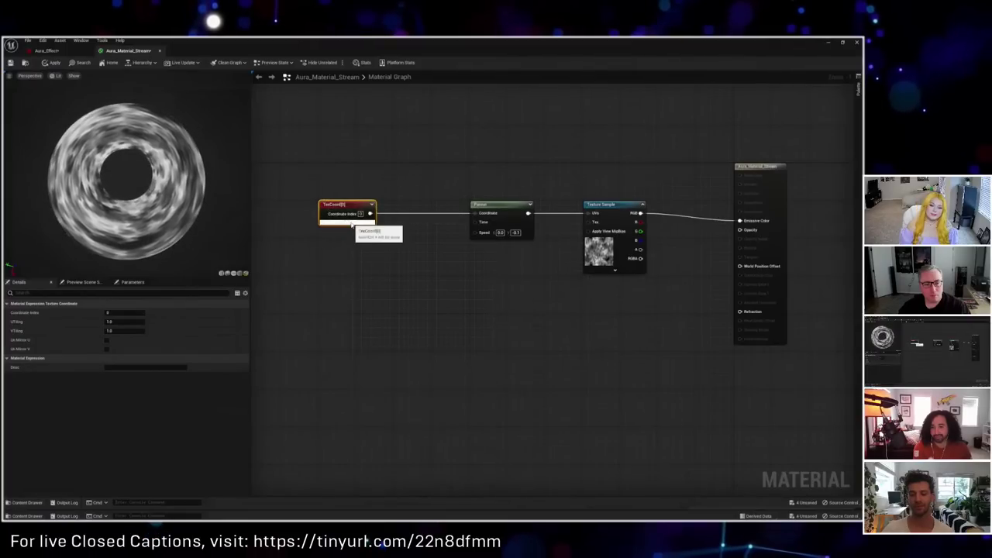
{"action": "left_click", "coordinate": [353, 224]}
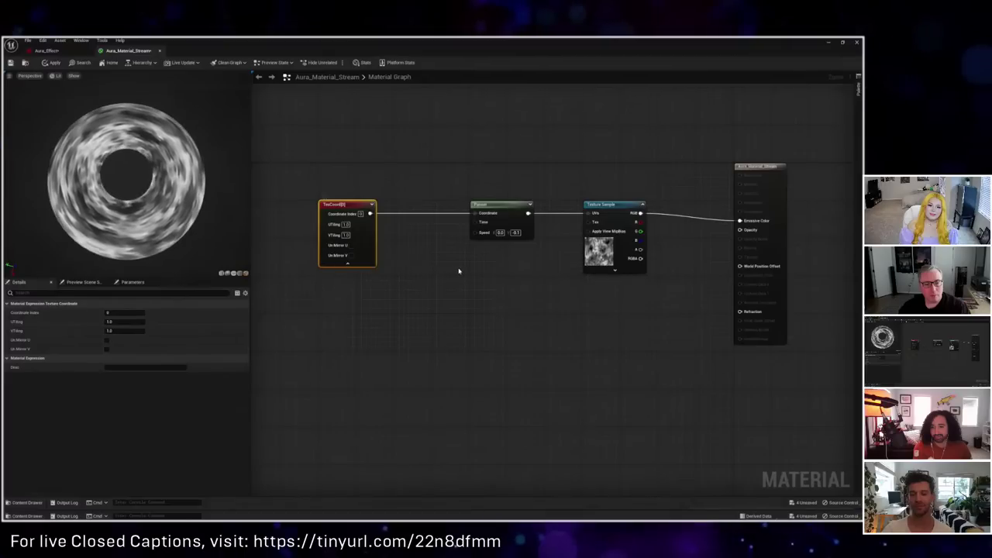
{"action": "left_click", "coordinate": [346, 224]}
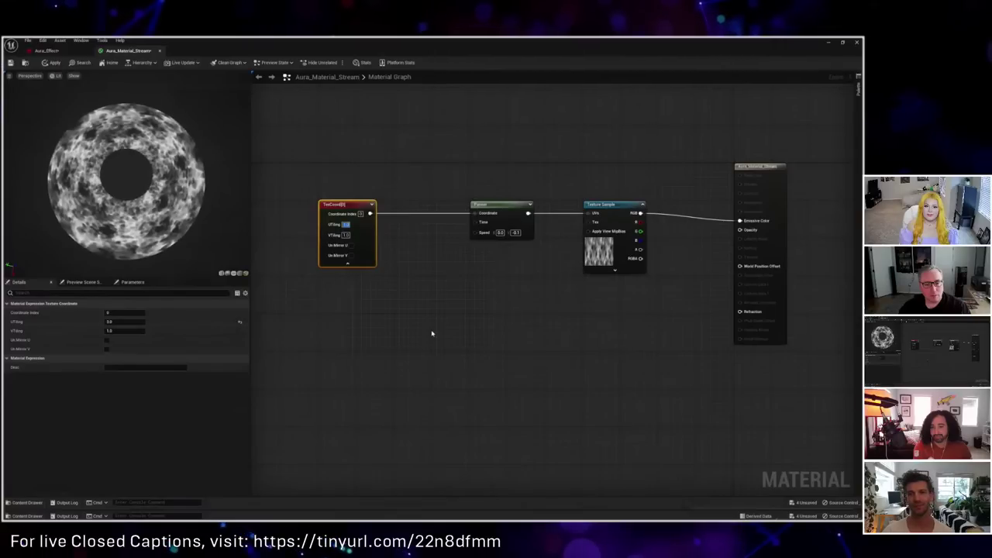
{"action": "scroll", "coordinate": [80, 198], "scroll_direction": "up", "scroll_amount": 2}
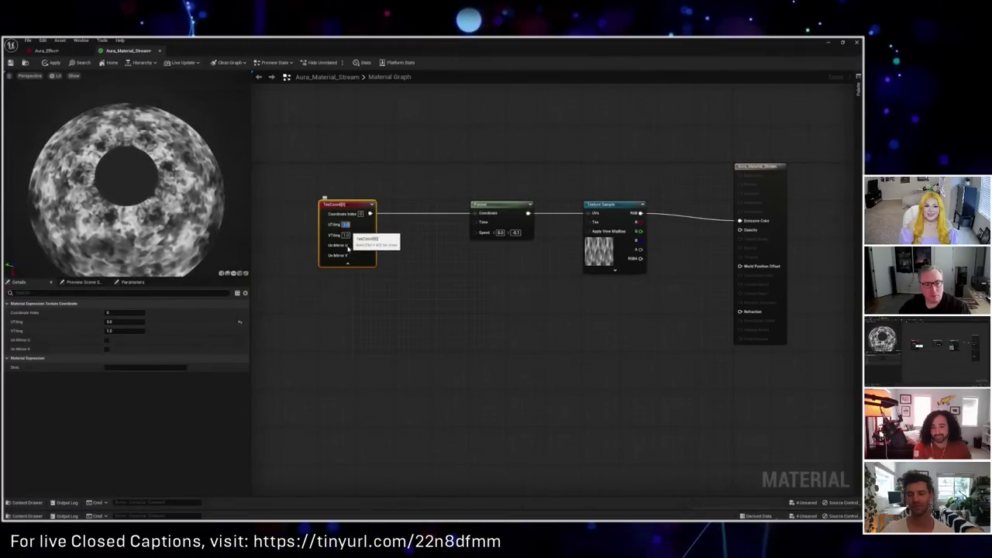
{"action": "type", "text": "1"}
{"action": "key", "text": "Return"}
{"action": "left_click", "coordinate": [347, 235]}
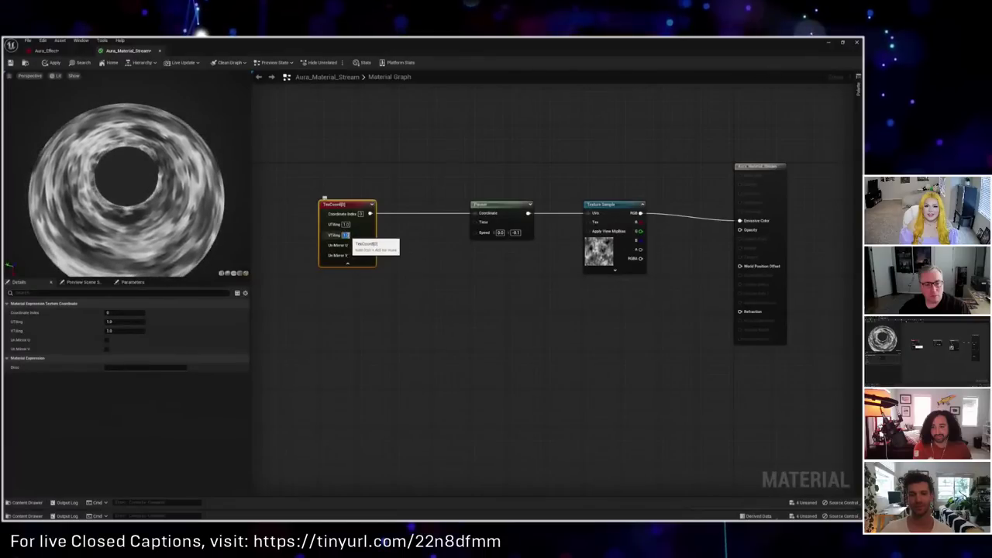
{"action": "type", "text": "0.33"}
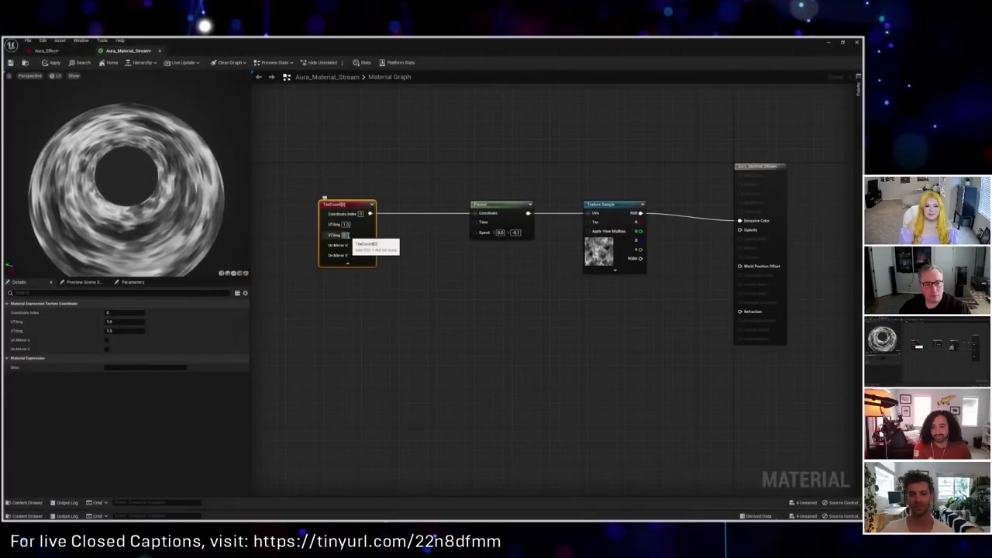
{"action": "key", "text": "Return"}
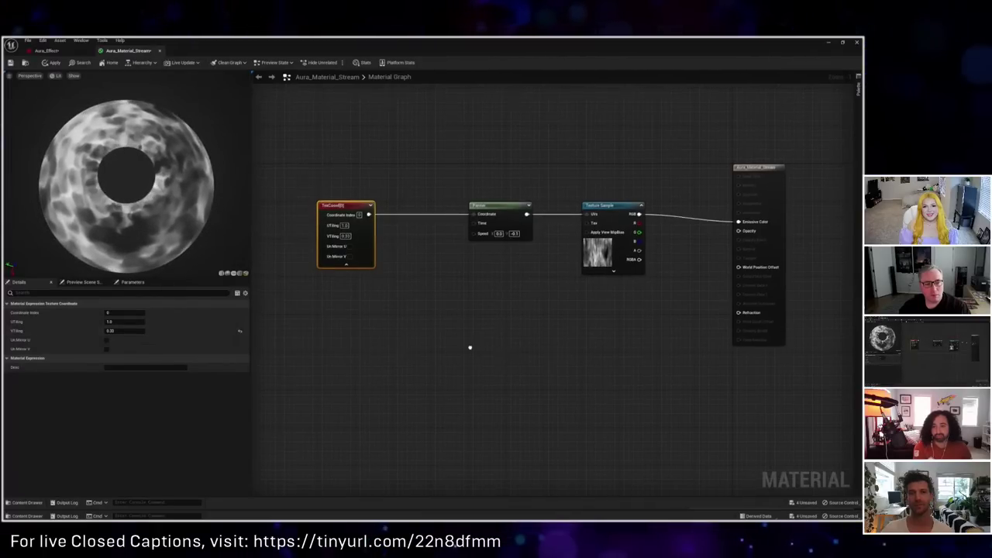
{"action": "key", "text": "Home"}
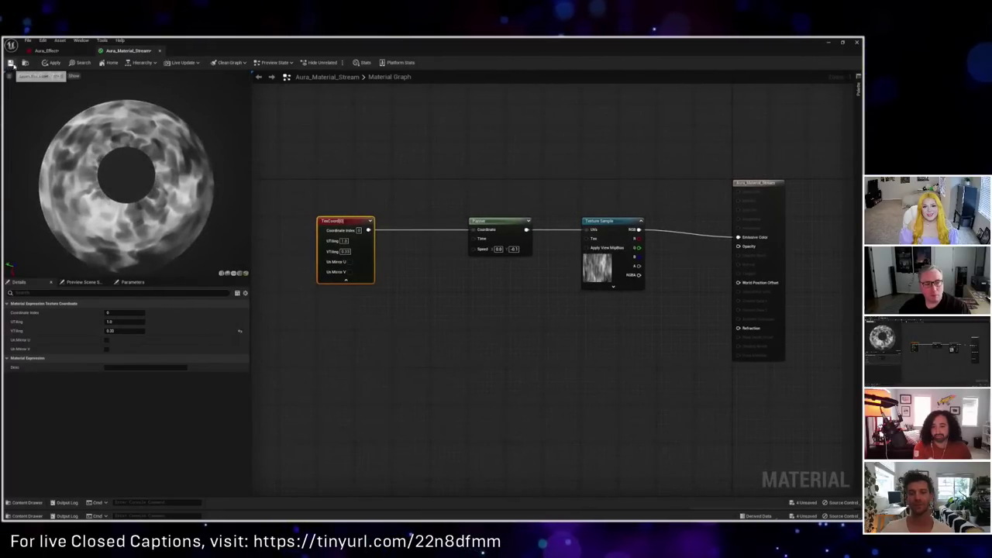
{"action": "left_click", "coordinate": [52, 51]}
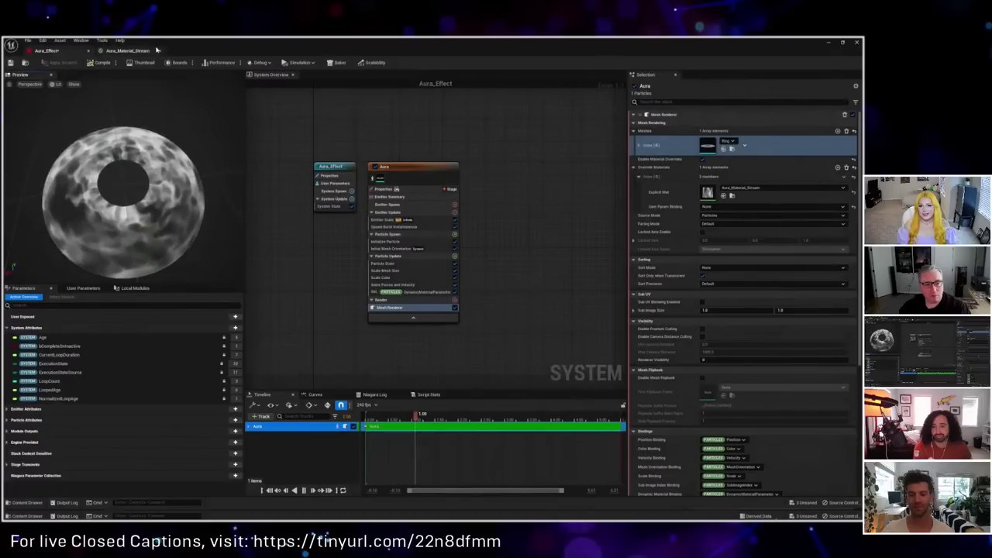
{"action": "left_click", "coordinate": [130, 52]}
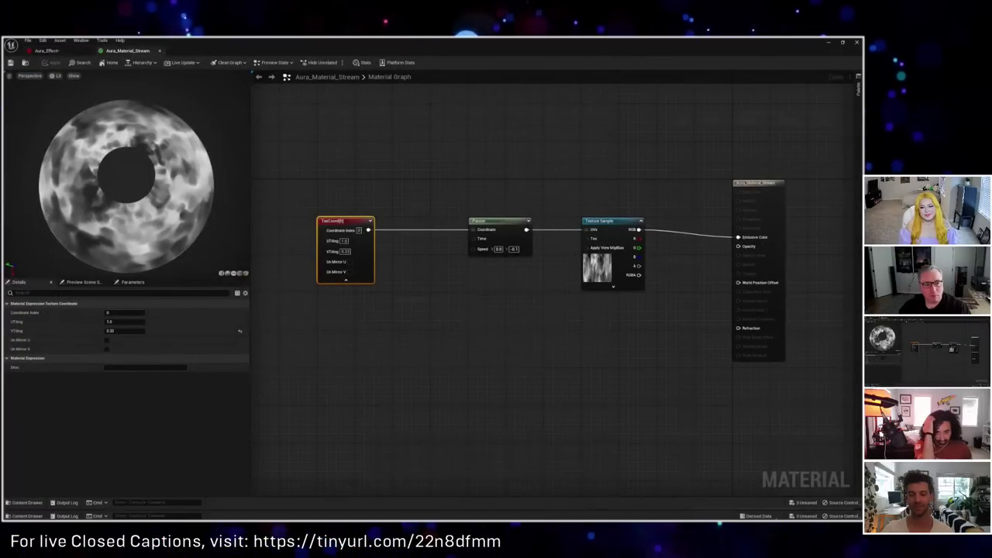
Step: Duplicate the Panner and Texture Sample and feed TexCoord into the copied Panner
{"action": "left_click_drag", "start_coordinate": [321, 168], "coordinate": [586, 310]}
{"action": "right_click_drag", "start_coordinate": [429, 324], "coordinate": [523, 306]}
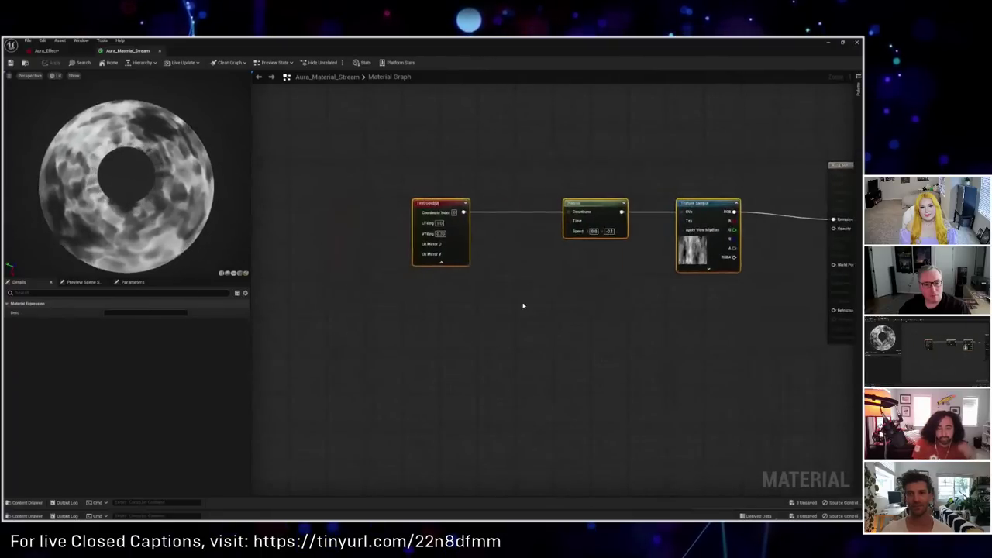
{"action": "left_click_drag", "start_coordinate": [453, 231], "coordinate": [377, 231]}
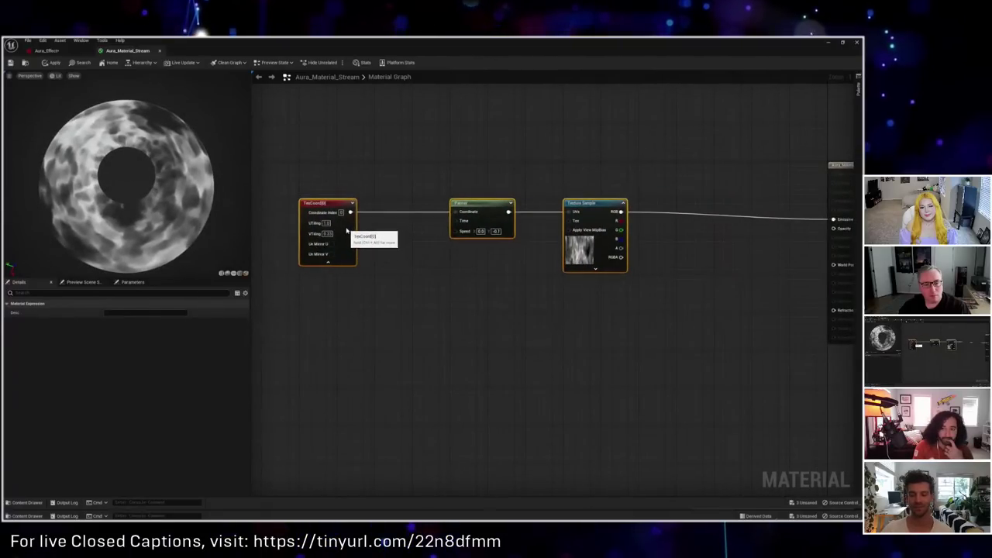
{"action": "right_click_drag", "start_coordinate": [485, 306], "coordinate": [437, 297]}
{"action": "left_click_drag", "start_coordinate": [407, 157], "coordinate": [545, 272]}
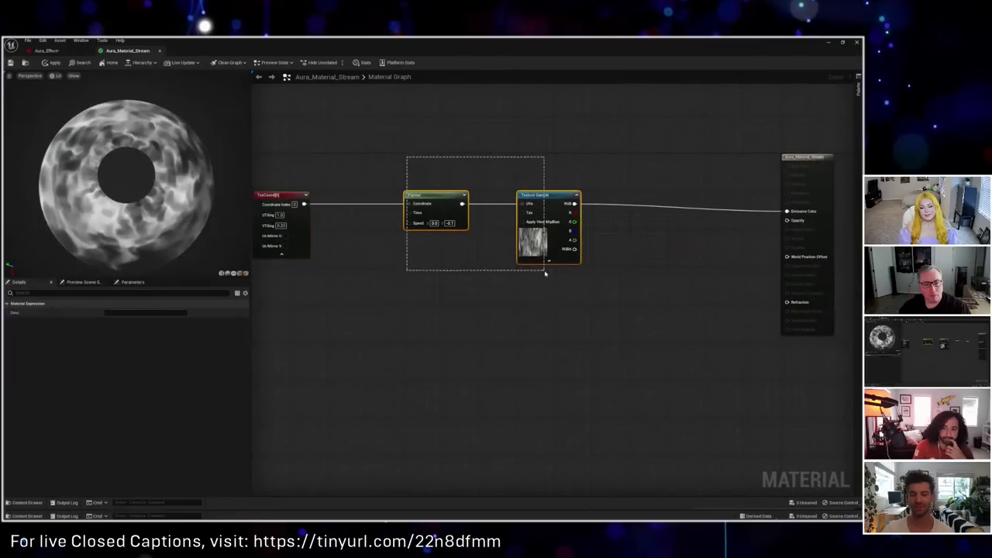
{"action": "right_click_drag", "start_coordinate": [439, 385], "coordinate": [438, 348]}
{"action": "key", "text": "ctrl+c"}
{"action": "key", "text": "ctrl+v"}
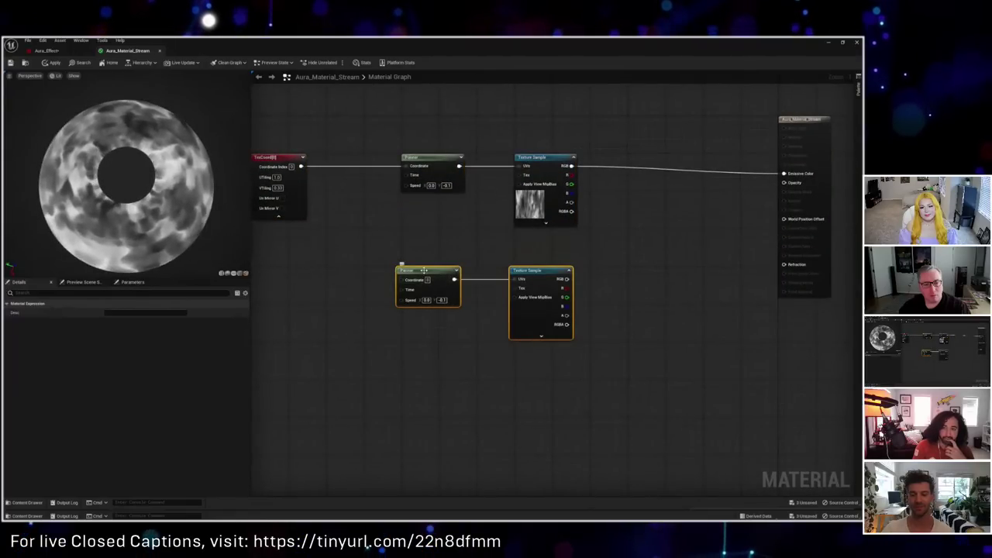
{"action": "left_click_drag", "start_coordinate": [424, 270], "coordinate": [428, 270]}
{"action": "left_click_drag", "start_coordinate": [302, 166], "coordinate": [407, 280]}
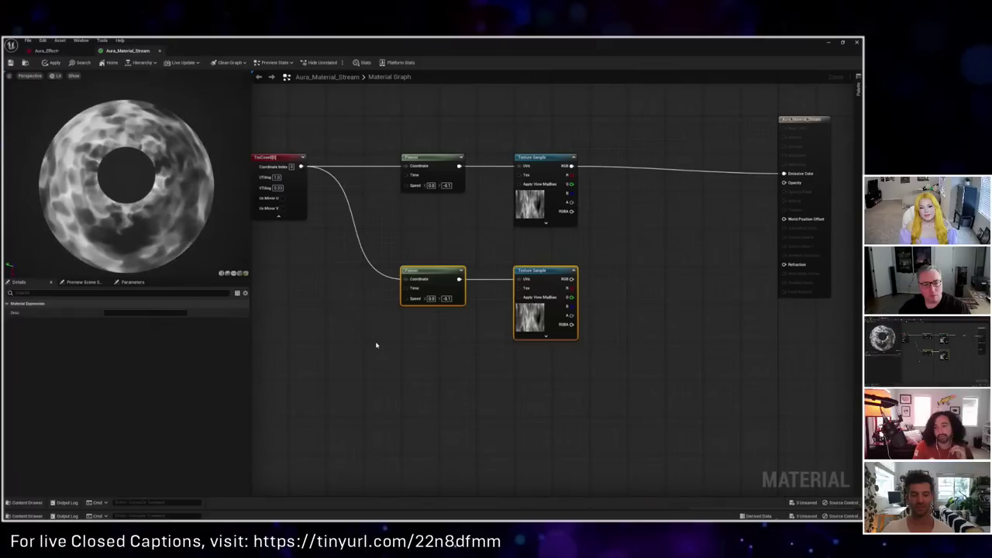
Step: Multiply the two noise Texture Samples and send the product to Emissive Color
{"action": "right_click_drag", "start_coordinate": [621, 222], "coordinate": [556, 230]}
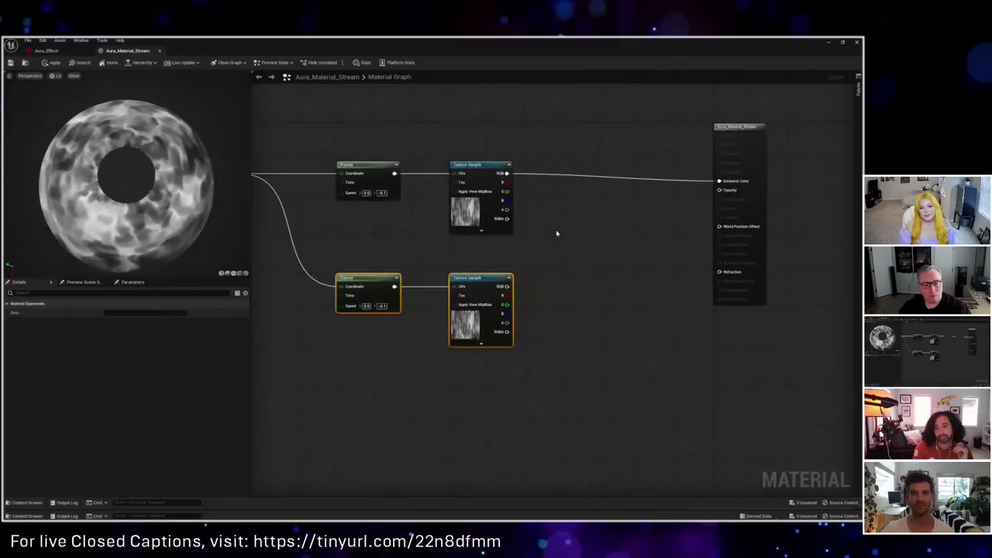
{"action": "right_click", "coordinate": [556, 235]}
{"action": "type", "text": "multi"}
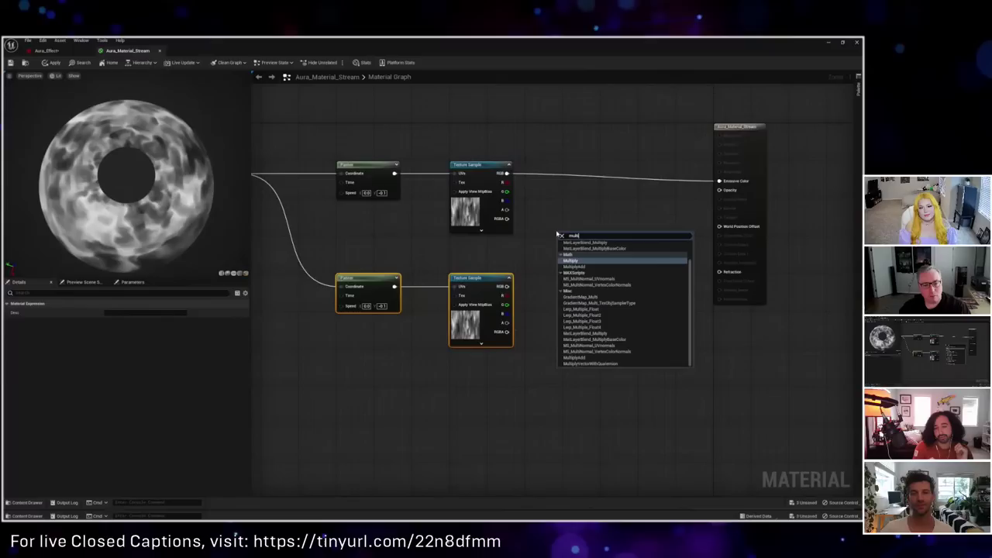
{"action": "key", "text": "Return"}
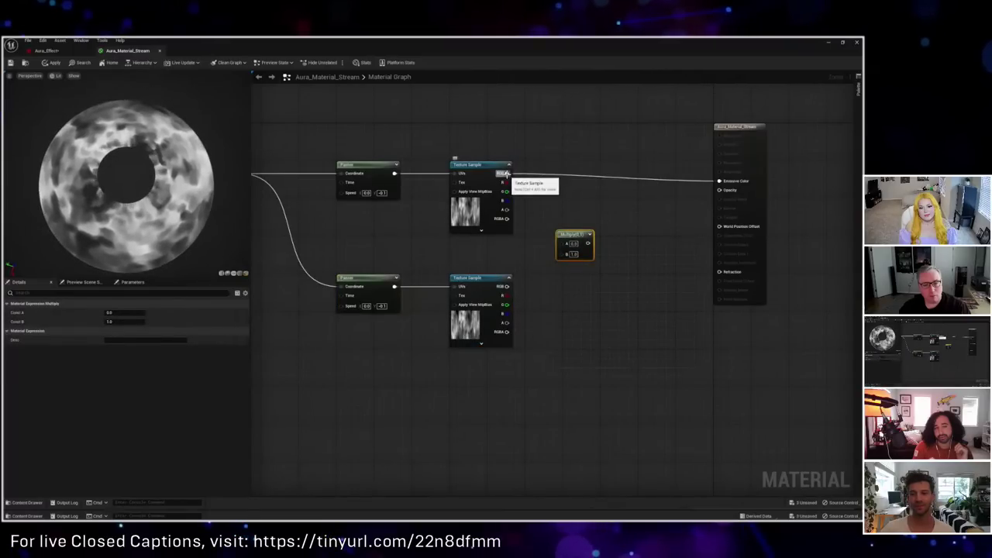
{"action": "left_click_drag", "start_coordinate": [507, 173], "coordinate": [506, 286]}
{"action": "left_click_drag", "start_coordinate": [581, 243], "coordinate": [719, 180]}
{"action": "left_click_drag", "start_coordinate": [571, 236], "coordinate": [582, 225]}
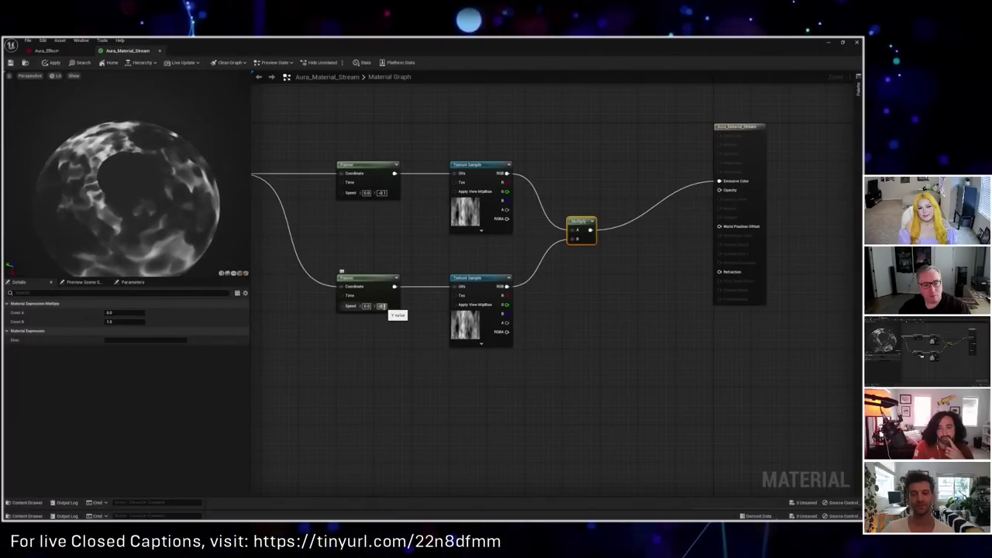
Step: Set the second Panner's Speed Y to -0.11
{"action": "left_click", "coordinate": [388, 307]}
{"action": "type", "text": "-0.11"}
{"action": "key", "text": "Return"}
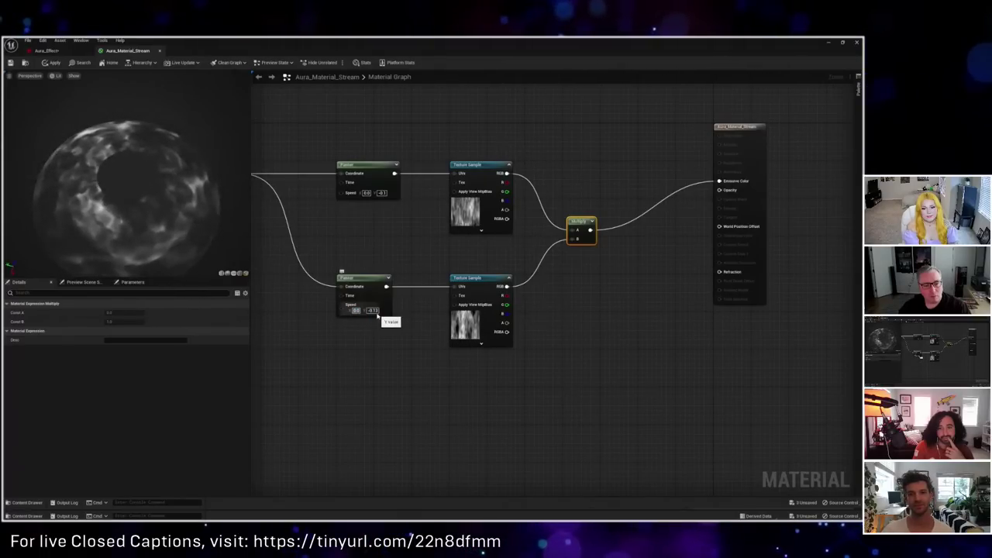
Step: Give the lower Panner a Speed X of 0.008 and the upper Panner a Speed X of -0.007
{"action": "type", "text": "05"}
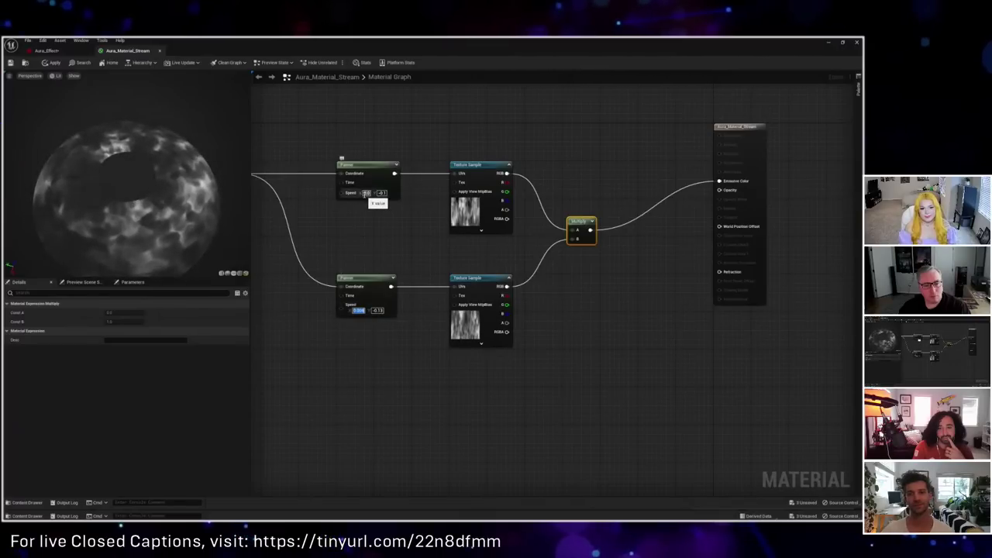
{"action": "left_click", "coordinate": [366, 193]}
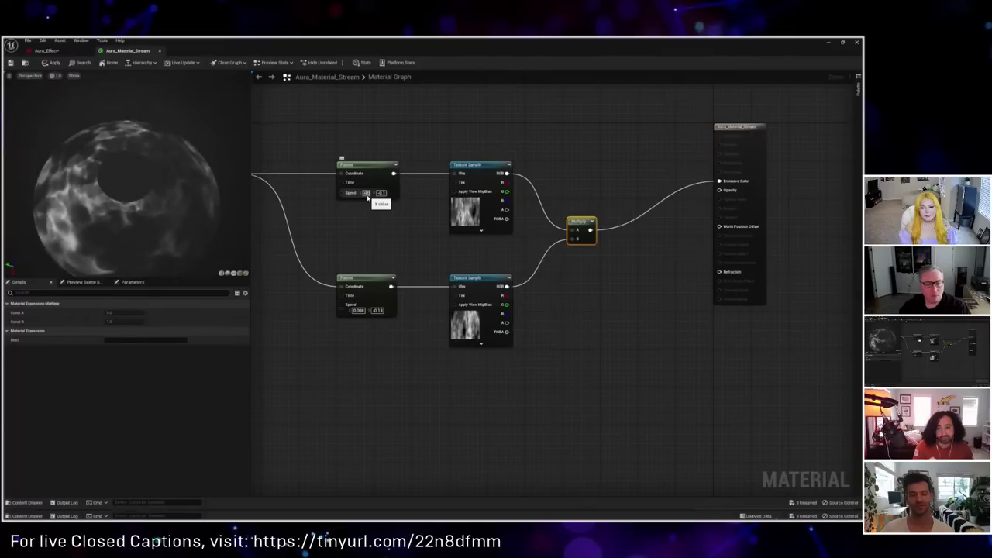
{"action": "type", "text": "-0.07"}
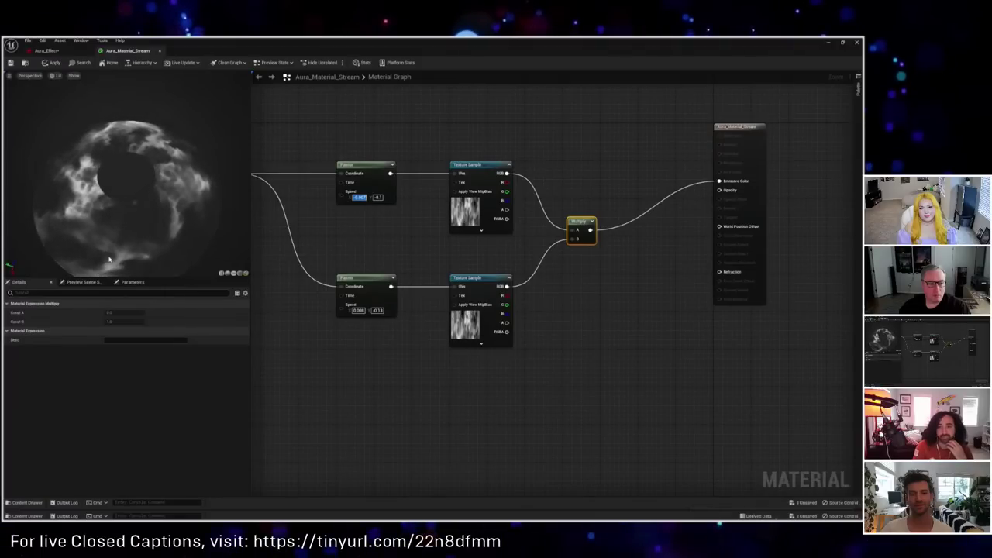
Step: Shift the texture samples and Multiply node to the right to make room
{"action": "right_click_drag", "start_coordinate": [352, 249], "coordinate": [394, 245]}
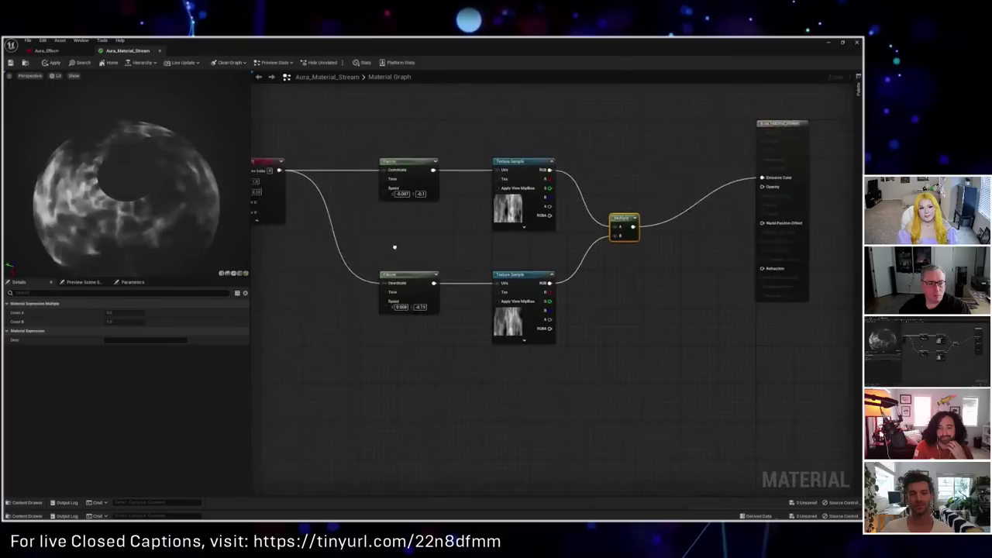
{"action": "left_click_drag", "start_coordinate": [503, 142], "coordinate": [643, 333]}
{"action": "left_click_drag", "start_coordinate": [547, 216], "coordinate": [586, 216]}
{"action": "left_click", "coordinate": [450, 270]}
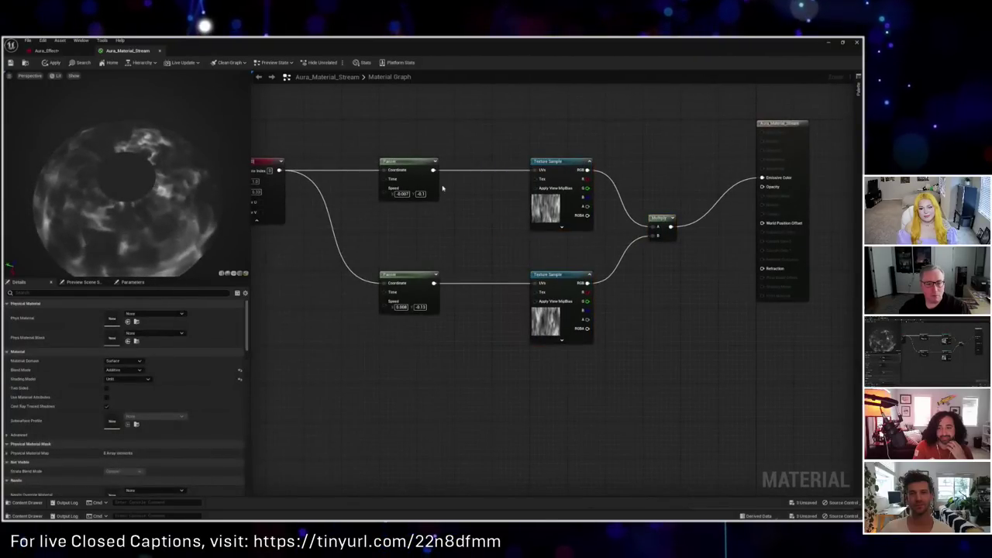
Step: Insert a Multiply by 2.0 between the upper Panner and its texture UVs, and preview that texture
{"action": "left_click_drag", "start_coordinate": [433, 170], "coordinate": [466, 187]}
{"action": "type", "text": "mul"}
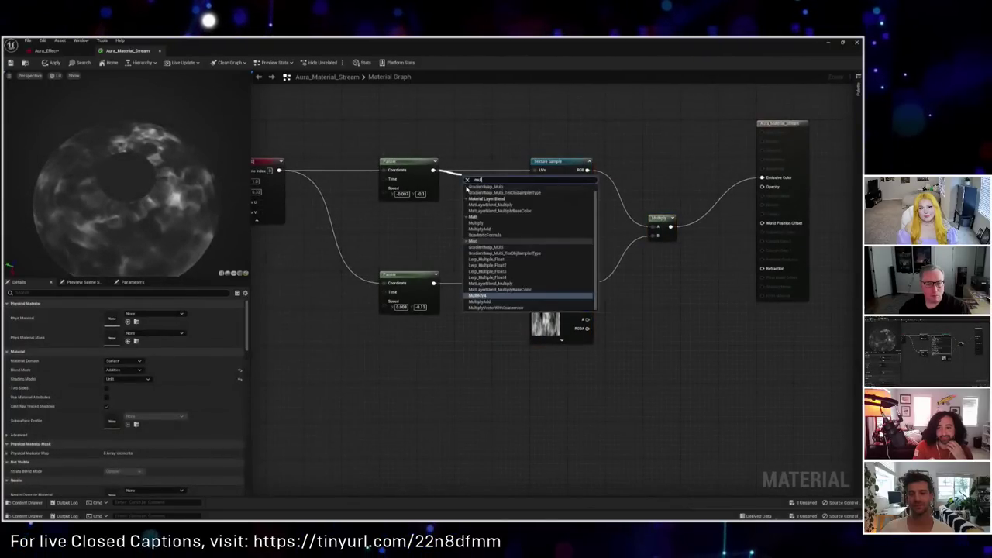
{"action": "key", "text": "Up"}
{"action": "key", "text": "Up"}
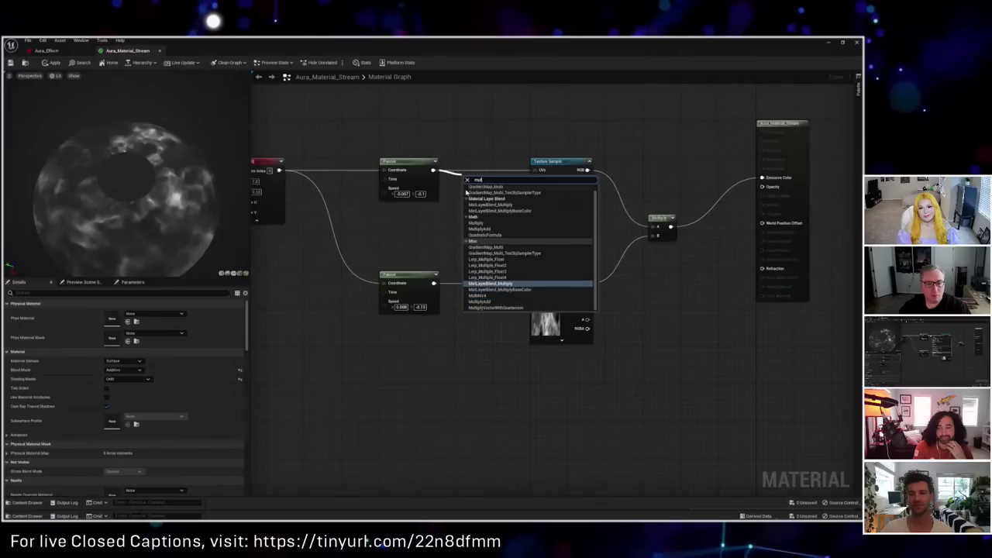
{"action": "left_click", "coordinate": [497, 222]}
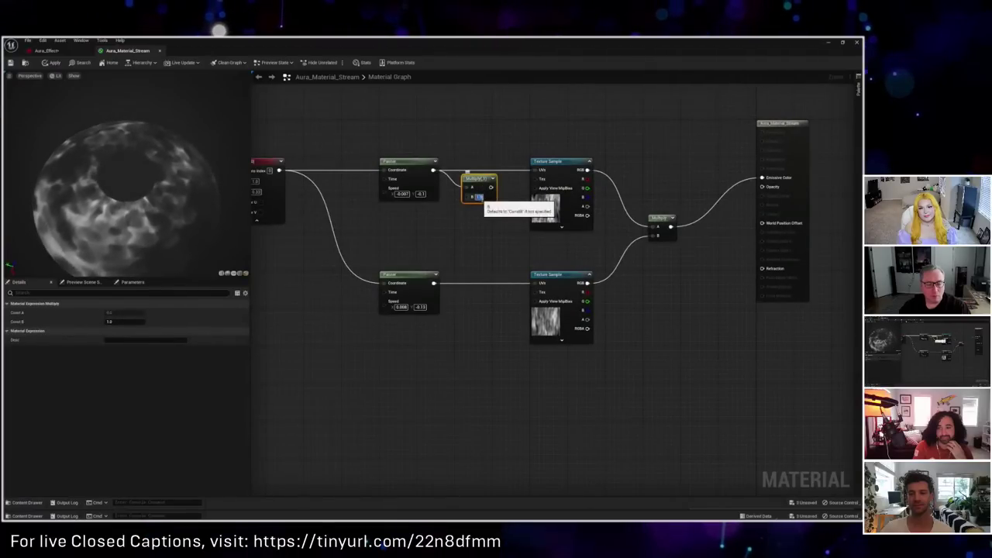
{"action": "left_click_drag", "start_coordinate": [489, 186], "coordinate": [481, 162]}
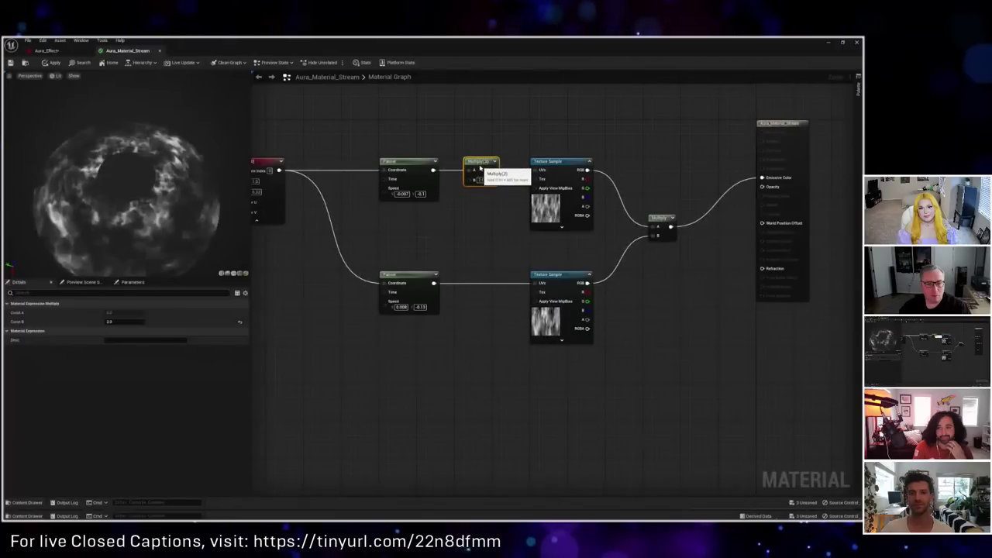
{"action": "right_click", "coordinate": [558, 173]}
{"action": "left_click", "coordinate": [582, 203]}
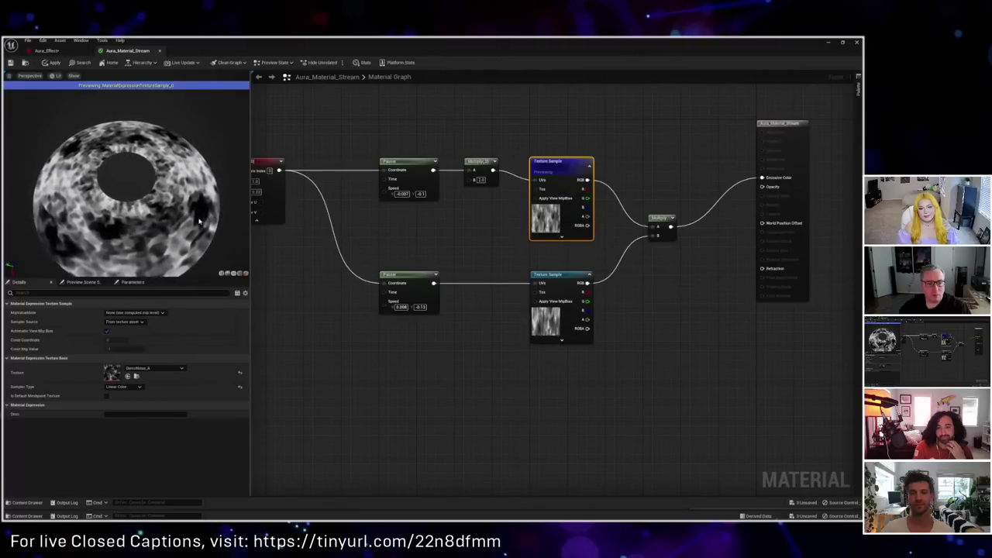
Step: Preview the lower texture sample on its own, then stop previewing it
{"action": "left_click_drag", "start_coordinate": [89, 253], "coordinate": [83, 224]}
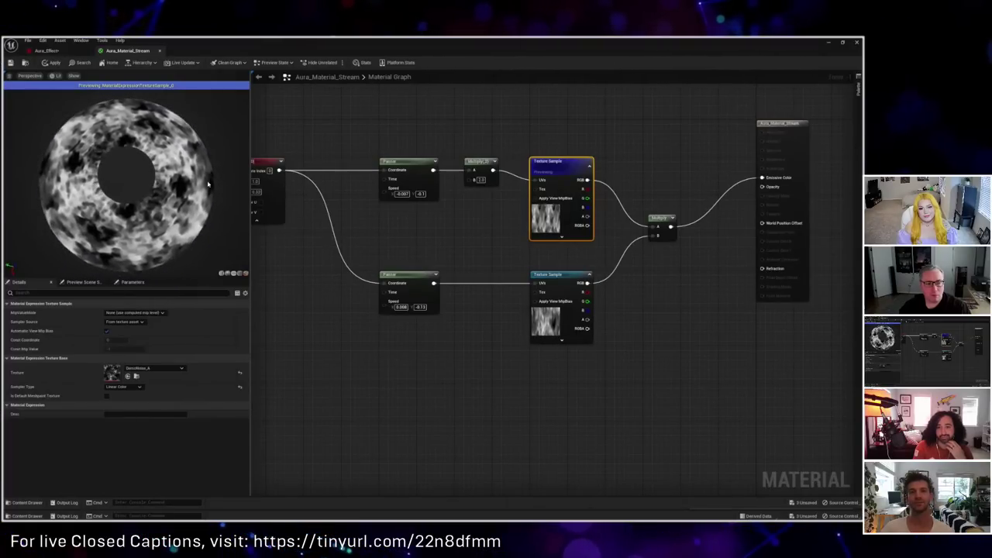
{"action": "right_click", "coordinate": [556, 277]}
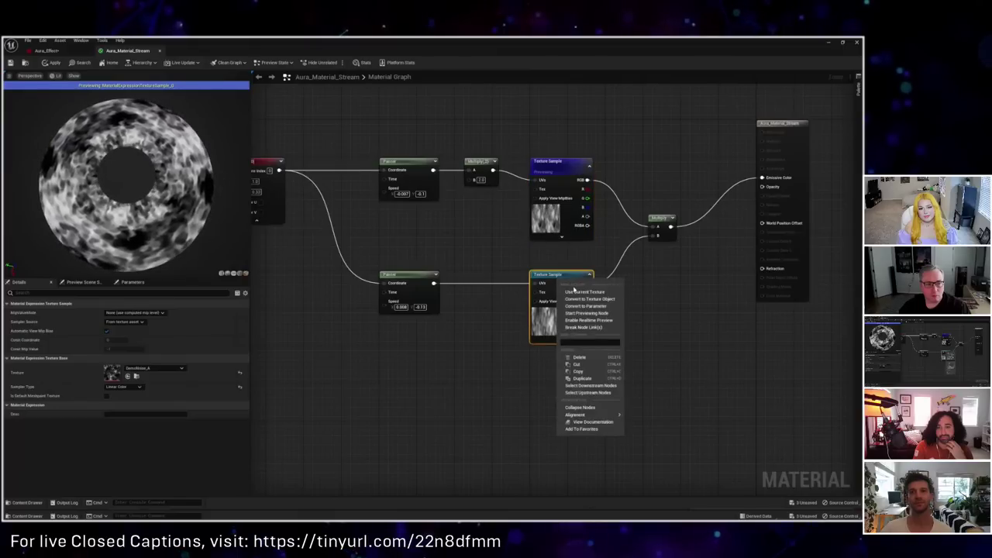
{"action": "left_click", "coordinate": [597, 312]}
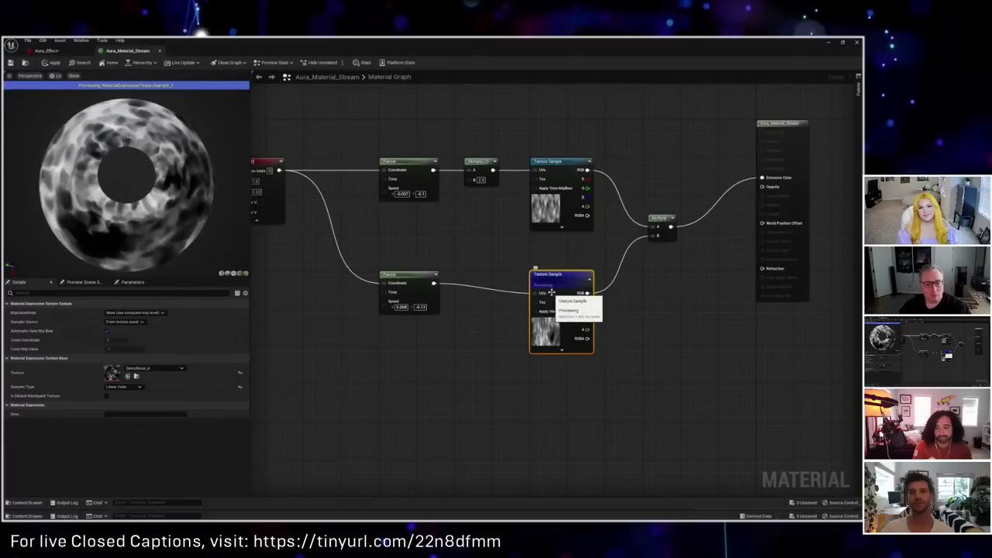
{"action": "right_click", "coordinate": [579, 280]}
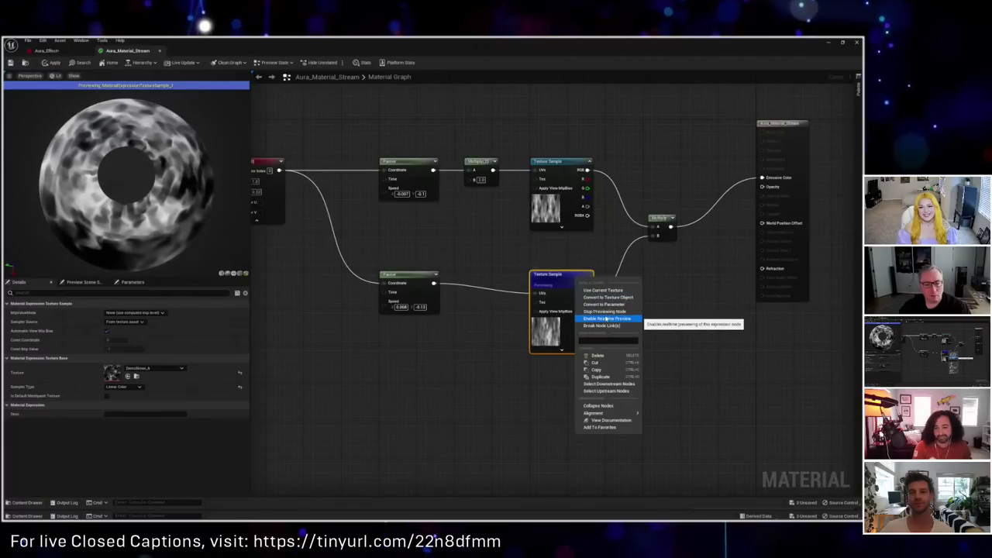
{"action": "left_click", "coordinate": [604, 311]}
{"action": "left_click_drag", "start_coordinate": [117, 217], "coordinate": [184, 261]}
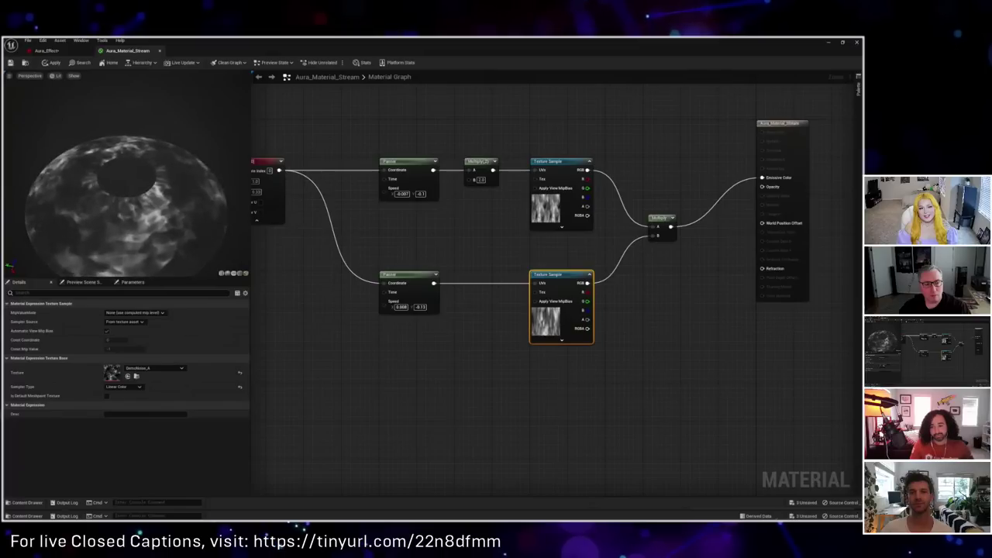
Step: Realign the Multiply node, then preview the upper sample and then the combined Multiply output
{"action": "right_click_drag", "start_coordinate": [476, 420], "coordinate": [385, 408]}
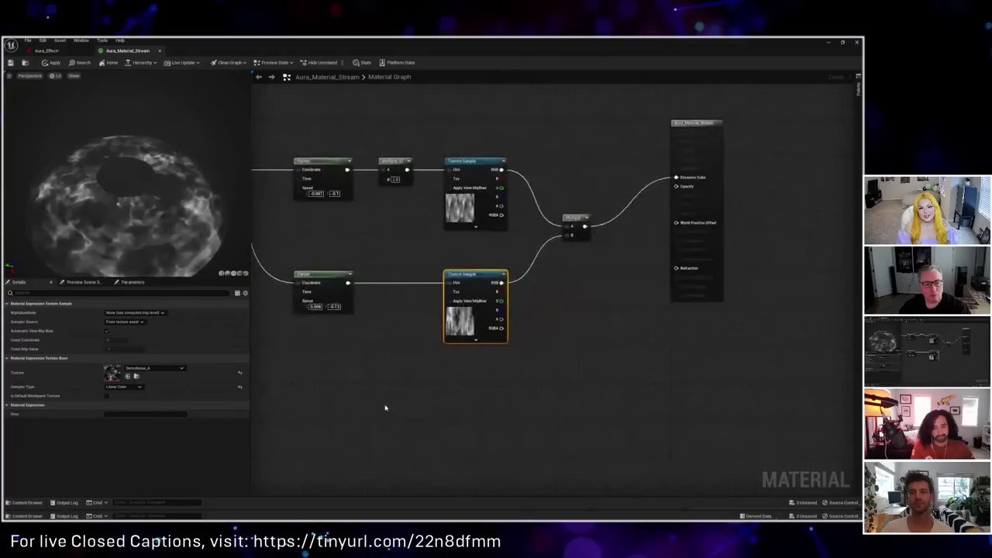
{"action": "left_click_drag", "start_coordinate": [585, 229], "coordinate": [578, 216]}
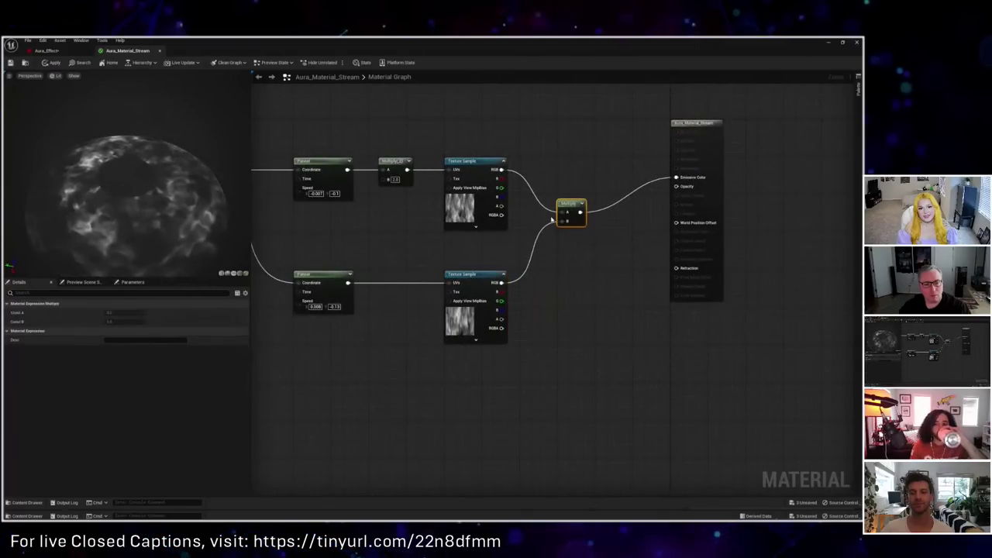
{"action": "left_click_drag", "start_coordinate": [572, 214], "coordinate": [572, 209]}
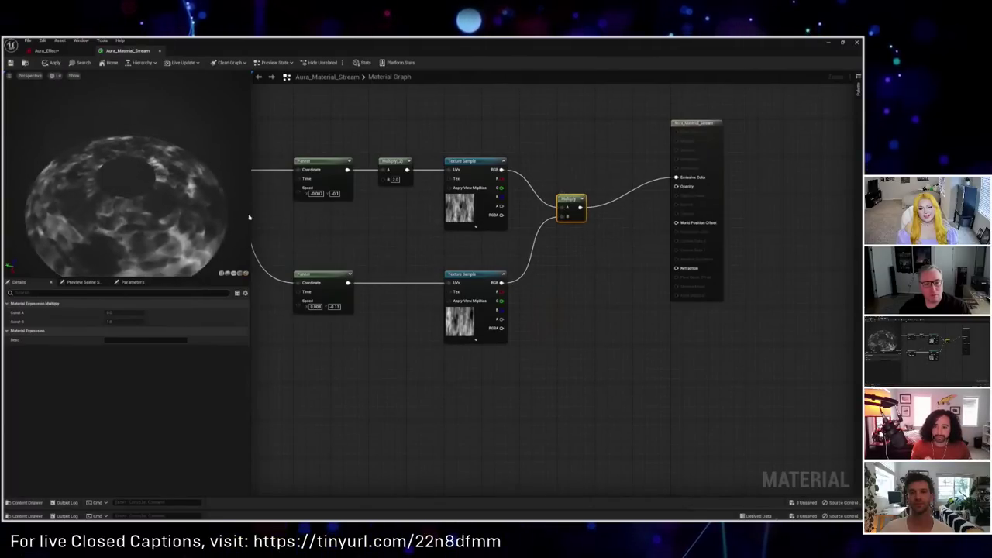
{"action": "right_click", "coordinate": [476, 180]}
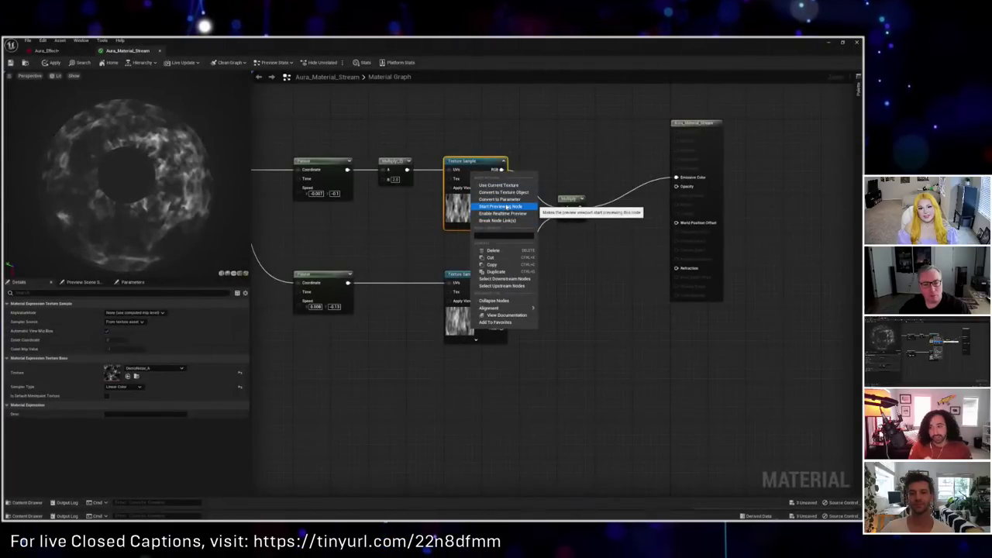
{"action": "left_click", "coordinate": [505, 206]}
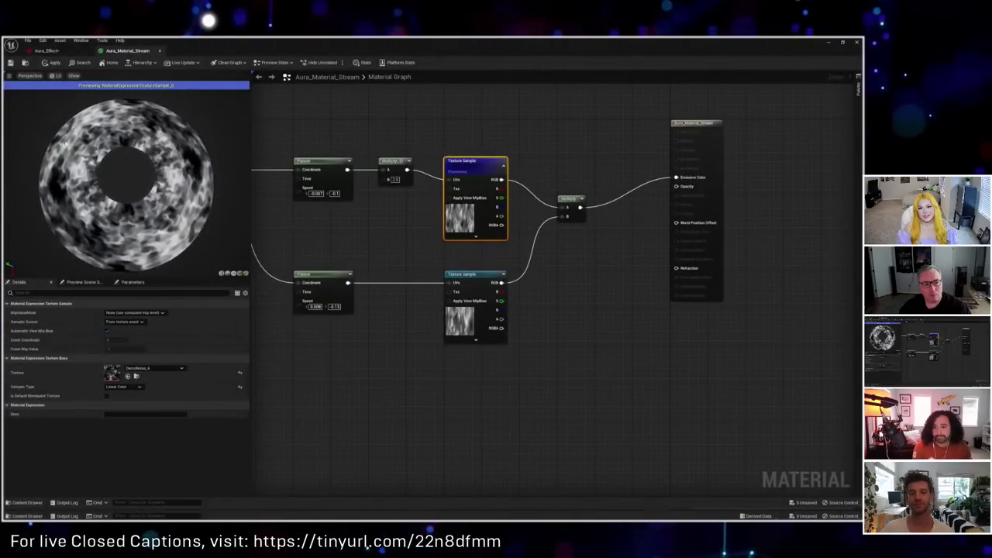
{"action": "right_click", "coordinate": [572, 203]}
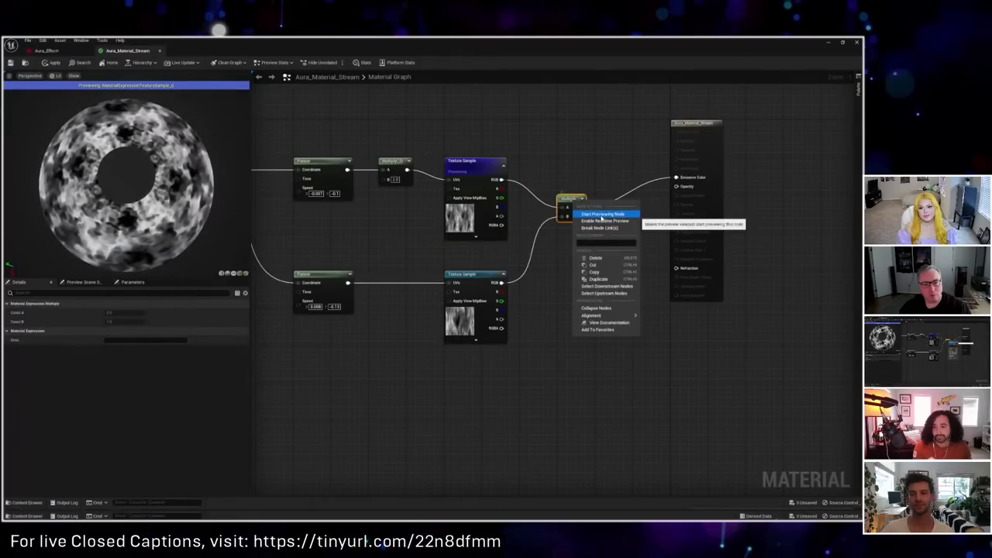
{"action": "left_click", "coordinate": [603, 214]}
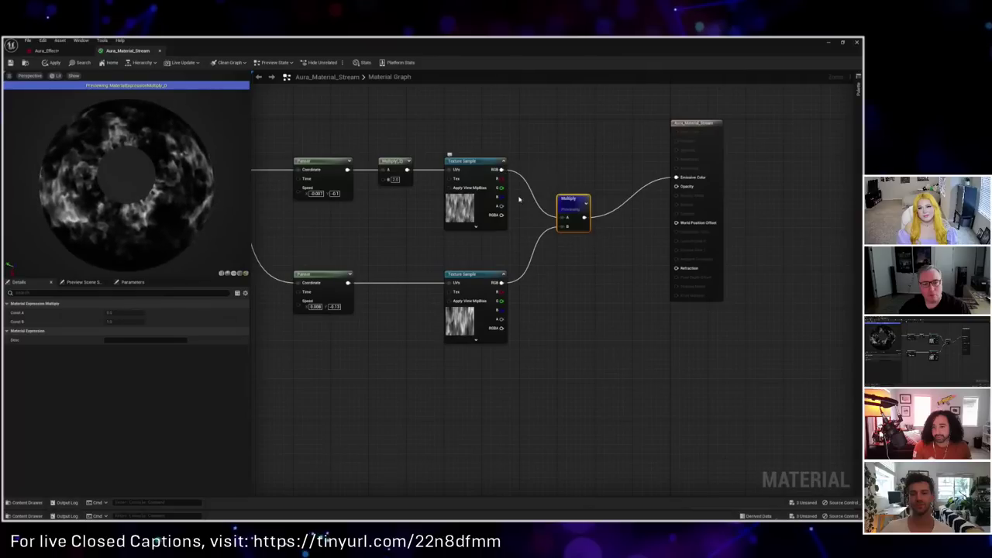
Step: Add two Max nodes and a Lerp node to the graph
{"action": "right_click", "coordinate": [550, 246]}
{"action": "type", "text": "max"}
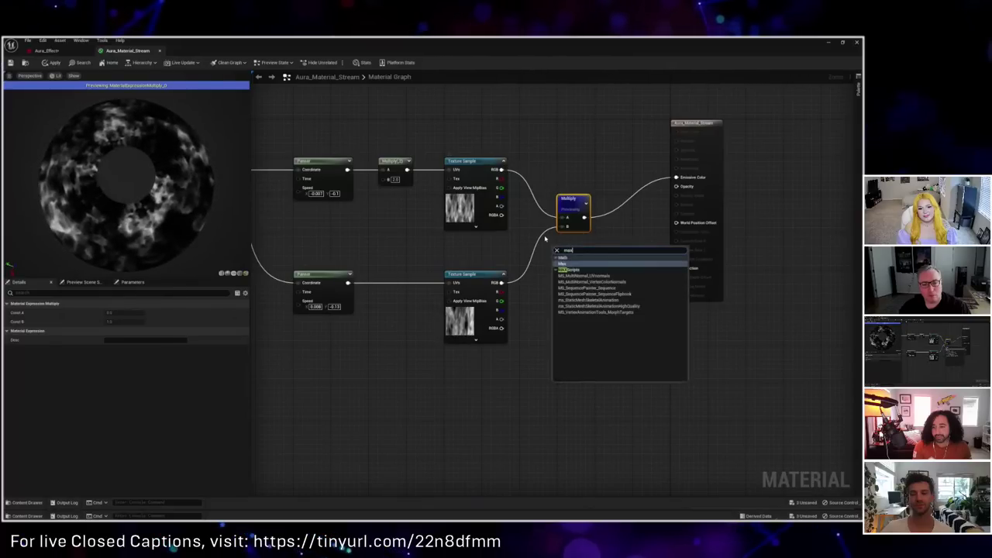
{"action": "key", "text": "Return"}
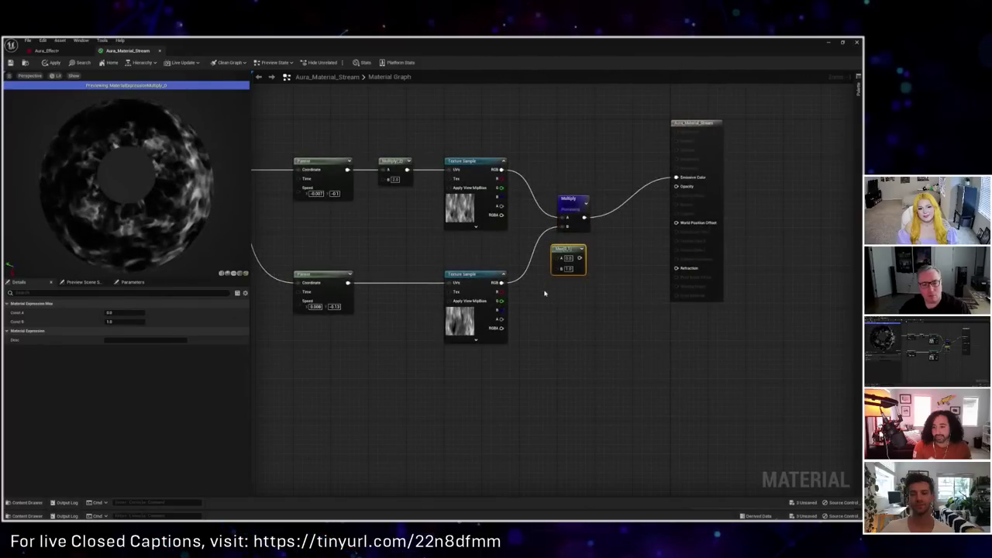
{"action": "right_click", "coordinate": [544, 293]}
{"action": "type", "text": "max"}
{"action": "key", "text": "Return"}
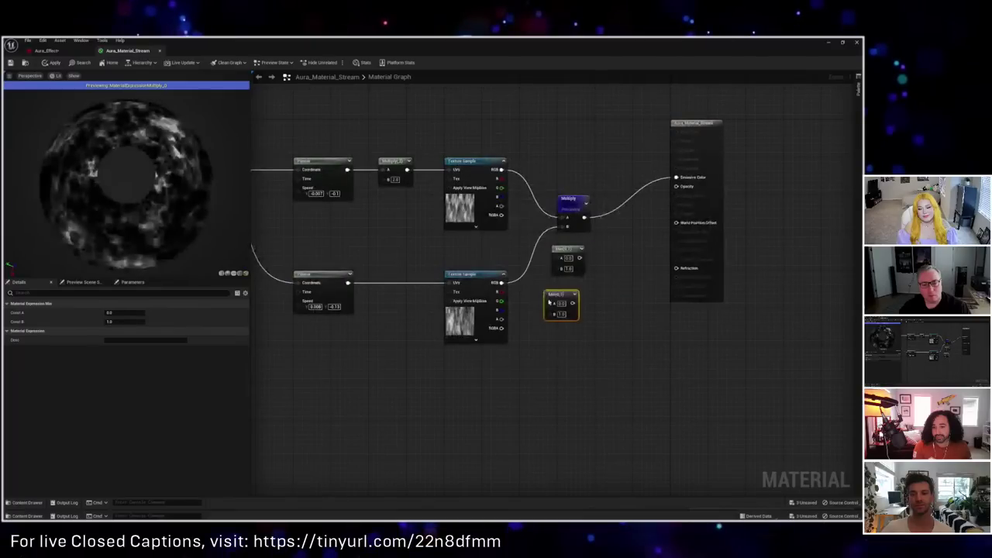
{"action": "right_click", "coordinate": [555, 323]}
{"action": "type", "text": "lerp"}
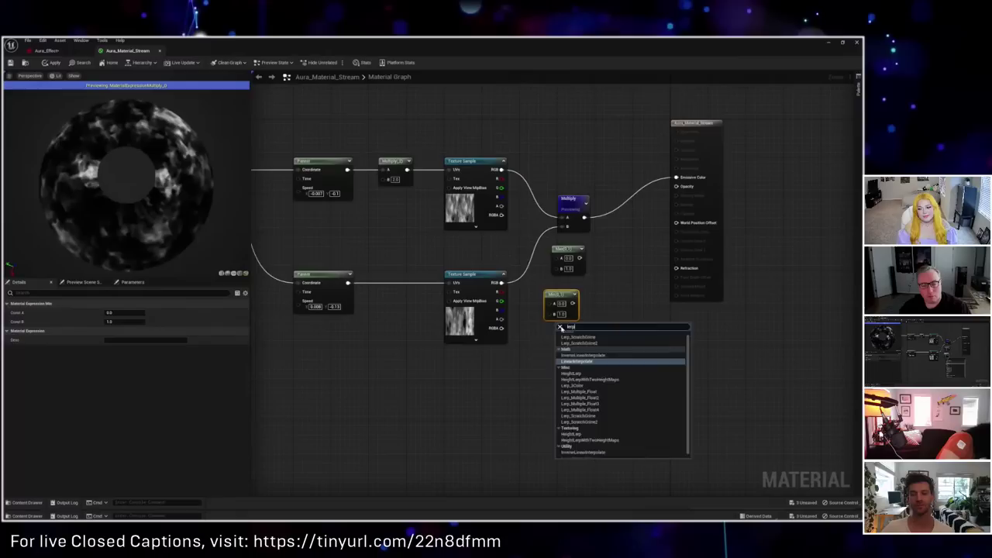
{"action": "key", "text": "Return"}
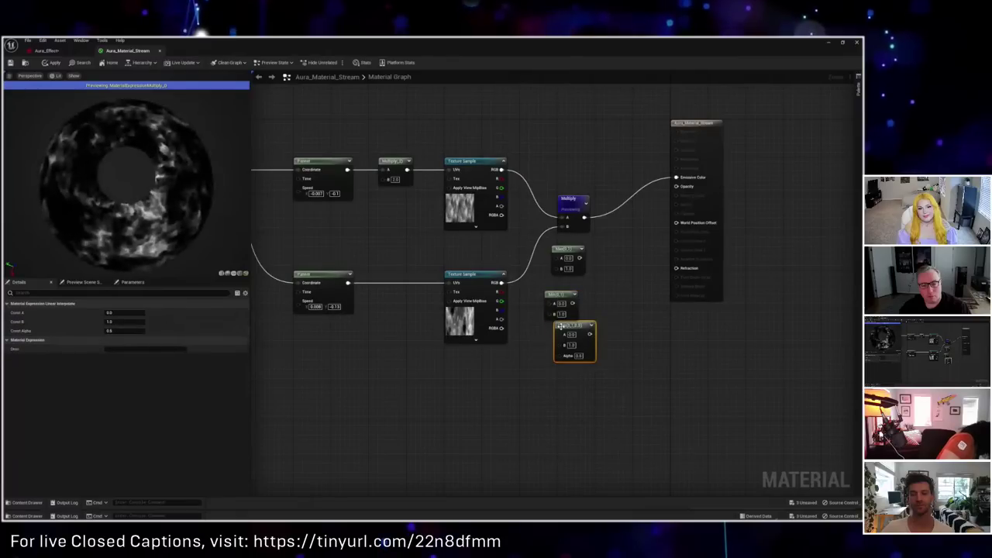
Step: Wire the lower and upper texture samples into the Max node's B and A inputs
{"action": "left_click", "coordinate": [562, 301]}
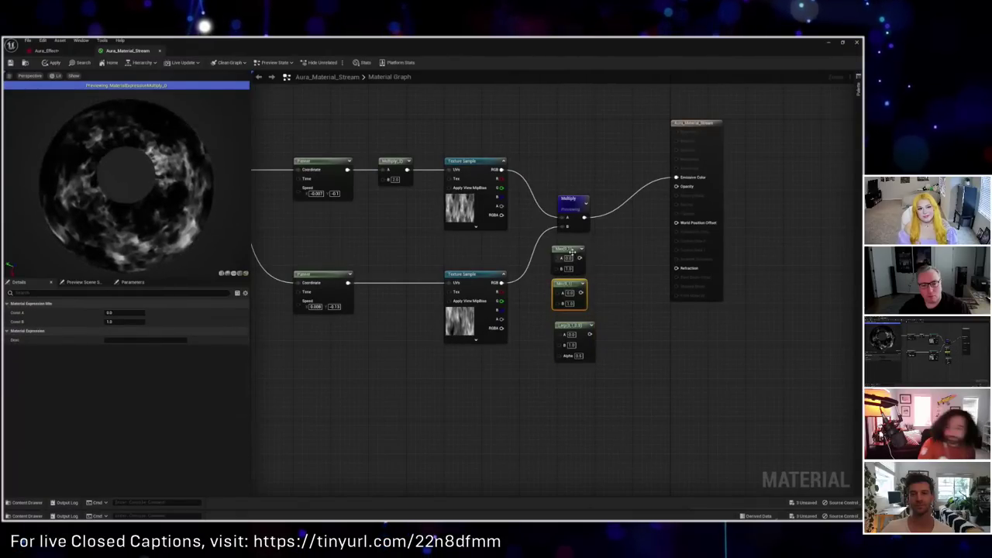
{"action": "left_click_drag", "start_coordinate": [562, 301], "coordinate": [565, 261]}
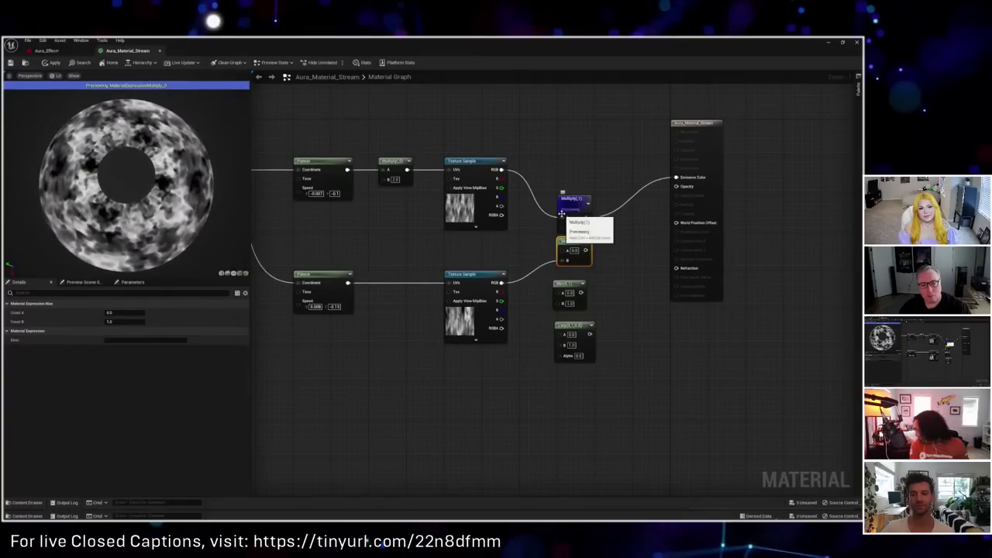
{"action": "left_click_drag", "start_coordinate": [565, 218], "coordinate": [566, 251], "text": "ctrl"}
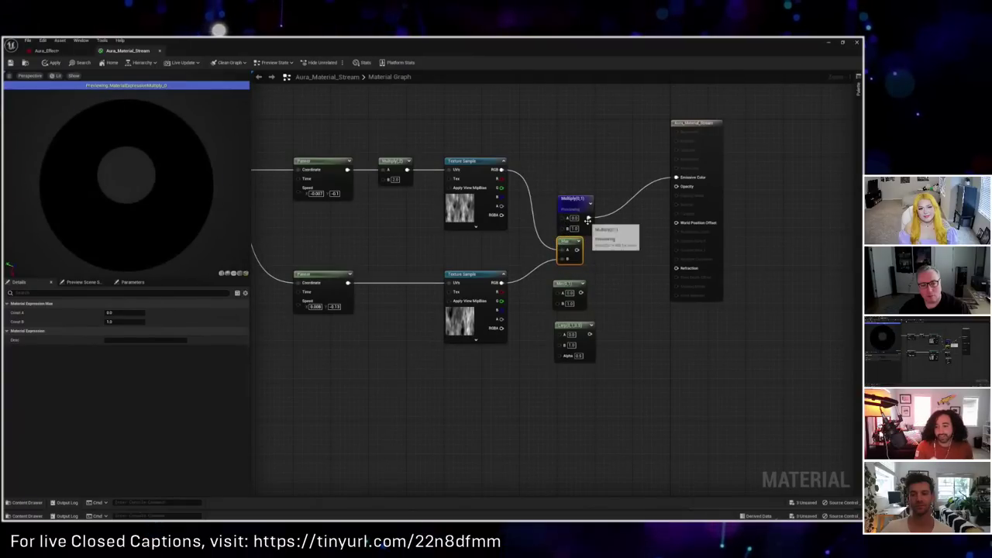
{"action": "left_click_drag", "start_coordinate": [589, 218], "coordinate": [578, 249], "text": "ctrl"}
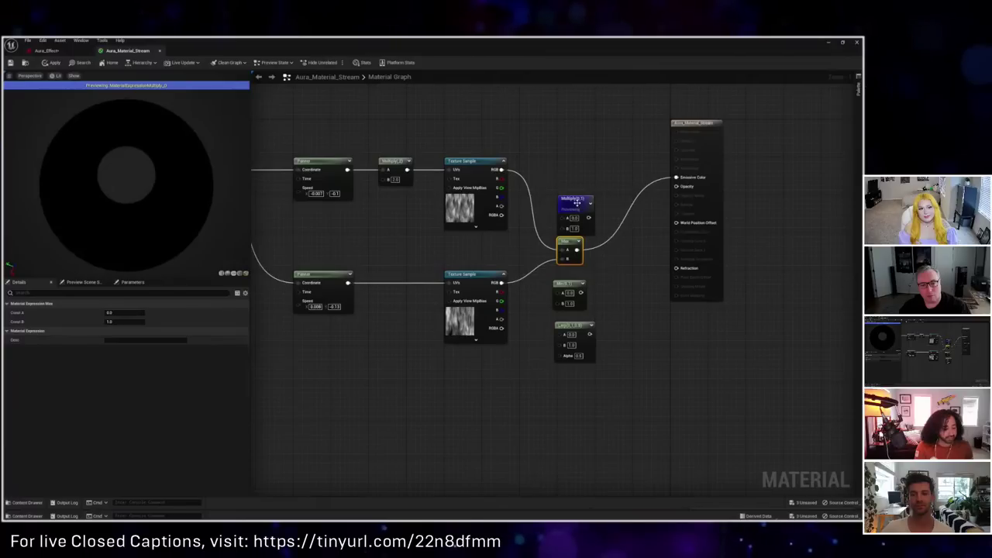
{"action": "right_click", "coordinate": [577, 208]}
{"action": "left_click", "coordinate": [613, 228]}
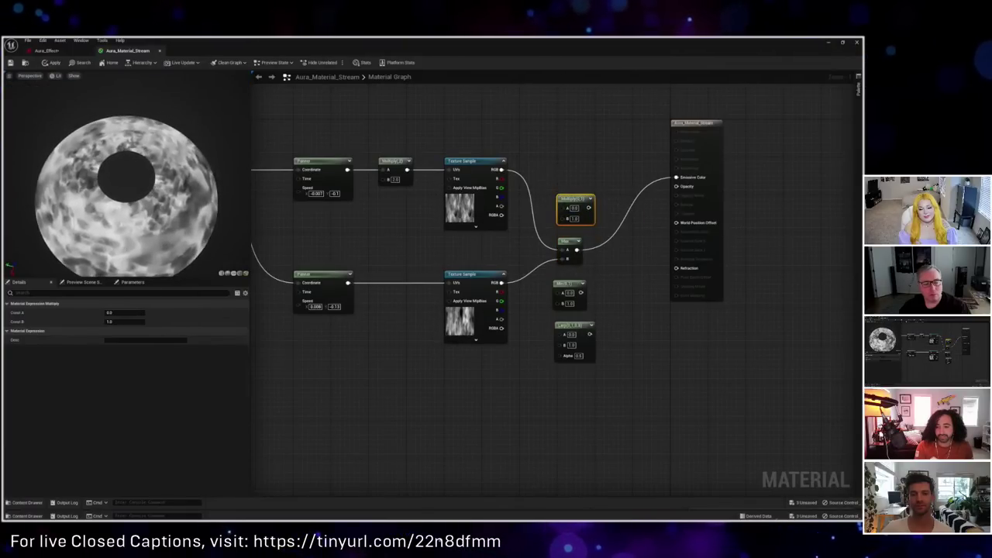
{"action": "scroll", "coordinate": [124, 236], "scroll_direction": "up", "scroll_amount": 2}
{"action": "scroll", "coordinate": [124, 237], "scroll_direction": "down", "scroll_amount": 3}
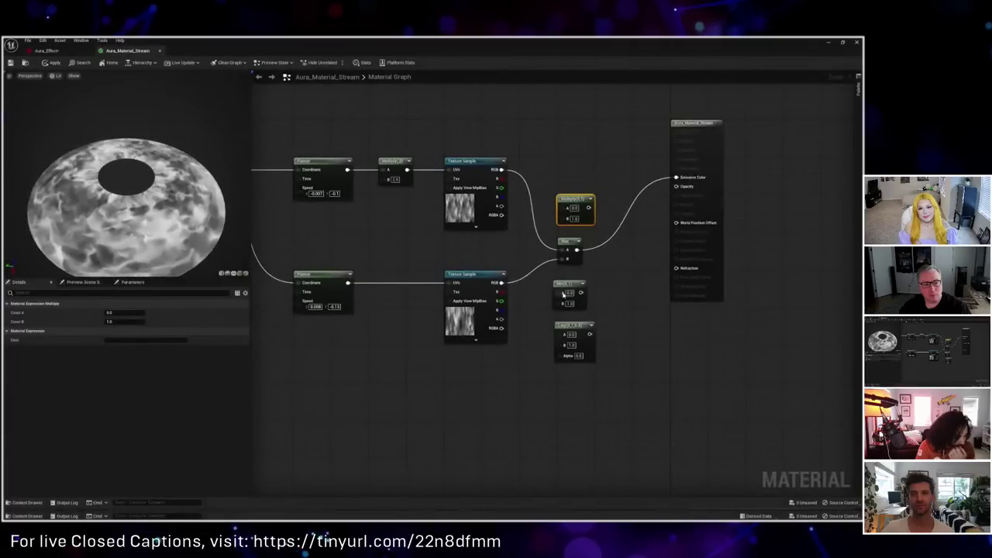
Step: Drive Emissive Color from the Min node, feed the upper texture into Min's A, and raise the Lerp
{"action": "left_click_drag", "start_coordinate": [563, 294], "coordinate": [563, 285]}
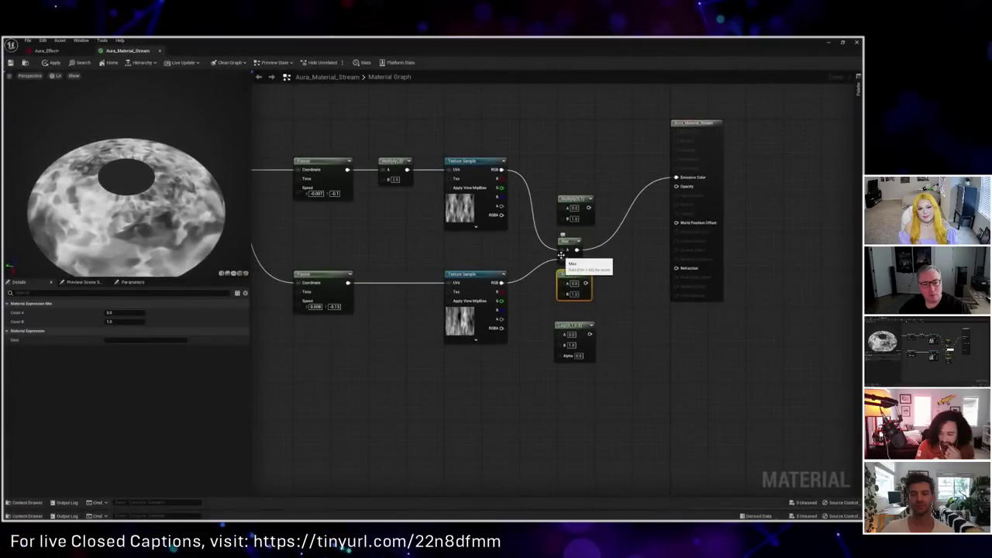
{"action": "left_click_drag", "start_coordinate": [577, 249], "coordinate": [558, 289], "text": "ctrl"}
{"action": "left_click", "coordinate": [564, 252], "text": "shift"}
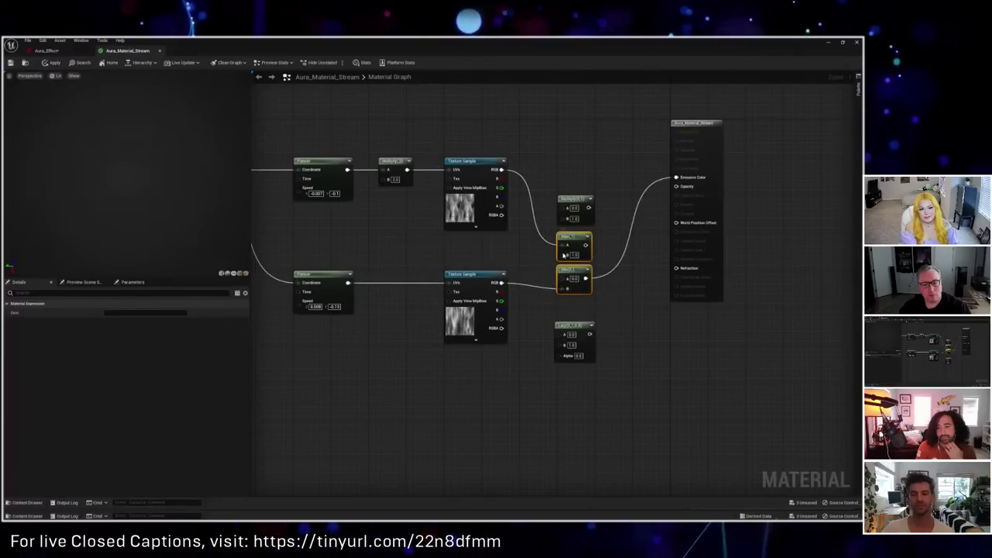
{"action": "left_click_drag", "start_coordinate": [562, 245], "coordinate": [561, 278], "text": "ctrl"}
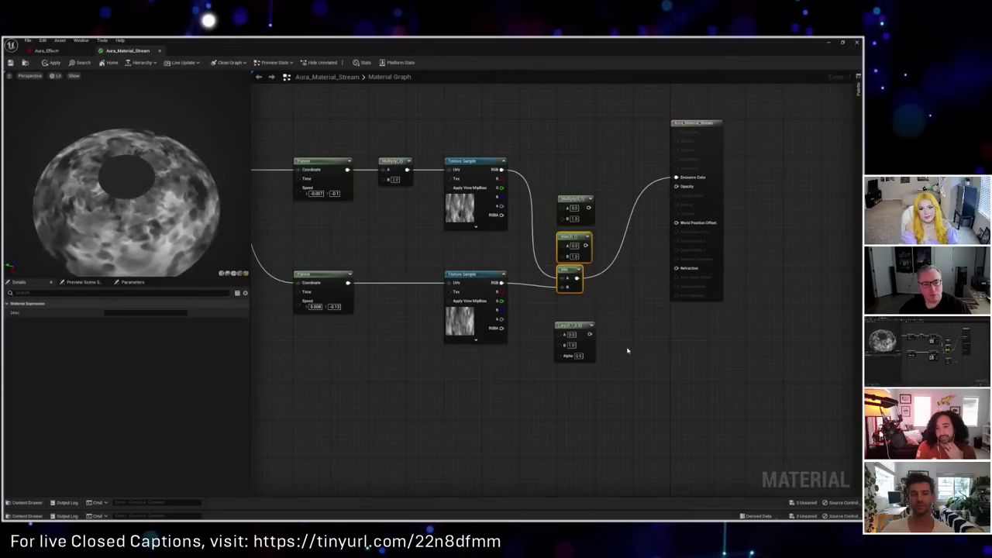
{"action": "left_click_drag", "start_coordinate": [585, 335], "coordinate": [559, 321]}
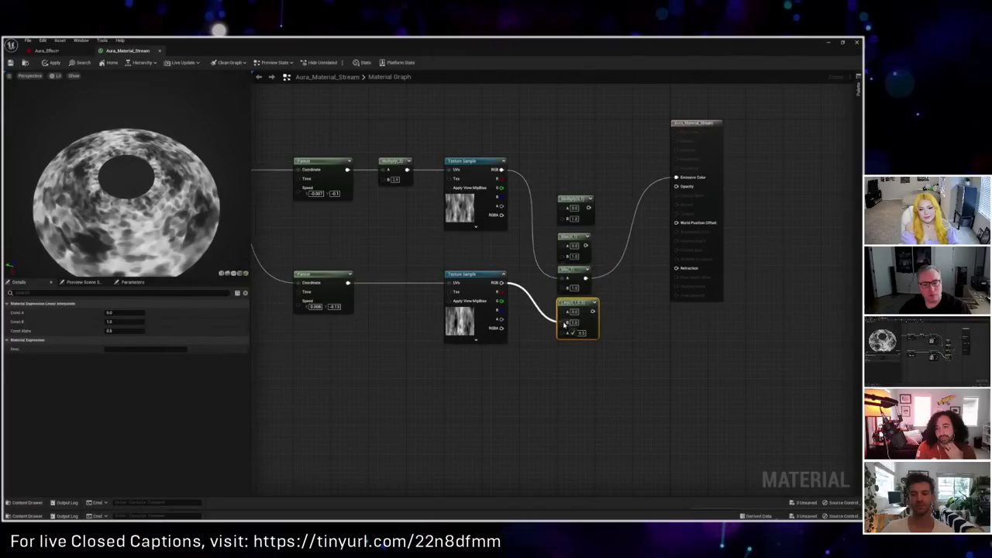
Step: Route the textures through the Lerp into Emissive Color, delete Multiply, Max and Min, apply, and open Aura_Effect
{"action": "left_click_drag", "start_coordinate": [561, 278], "coordinate": [560, 310], "text": "ctrl"}
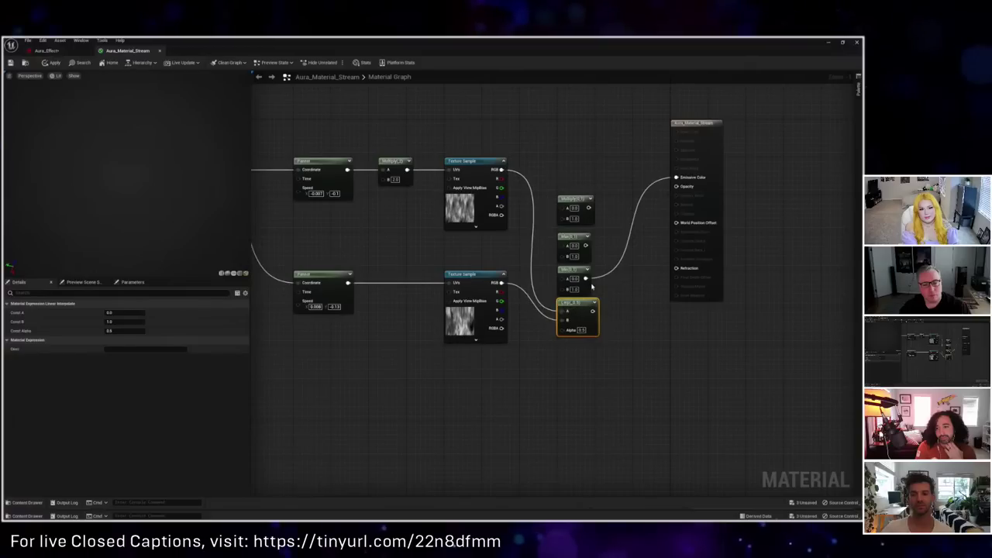
{"action": "left_click_drag", "start_coordinate": [586, 279], "coordinate": [593, 311], "text": "ctrl"}
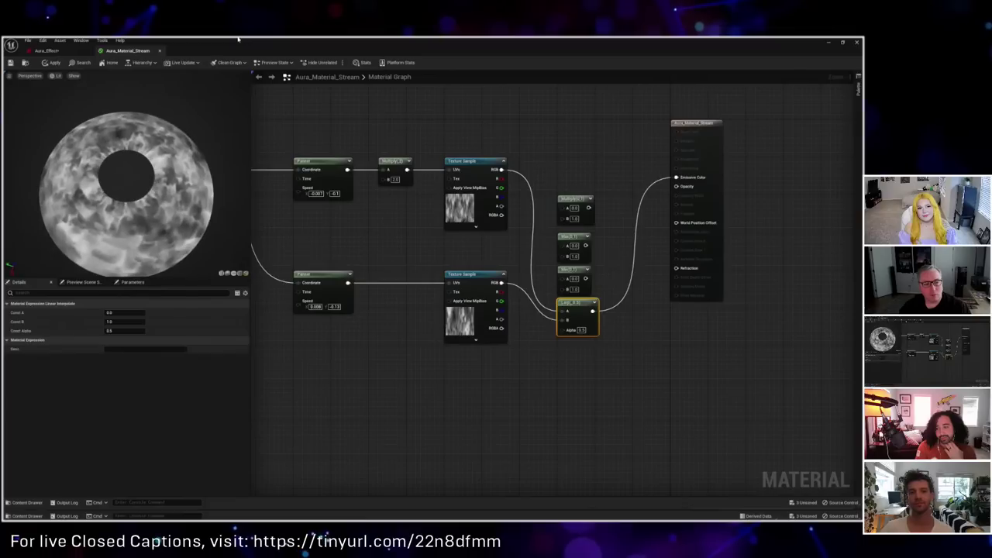
{"action": "left_click_drag", "start_coordinate": [594, 152], "coordinate": [575, 201]}
{"action": "key", "text": "Delete"}
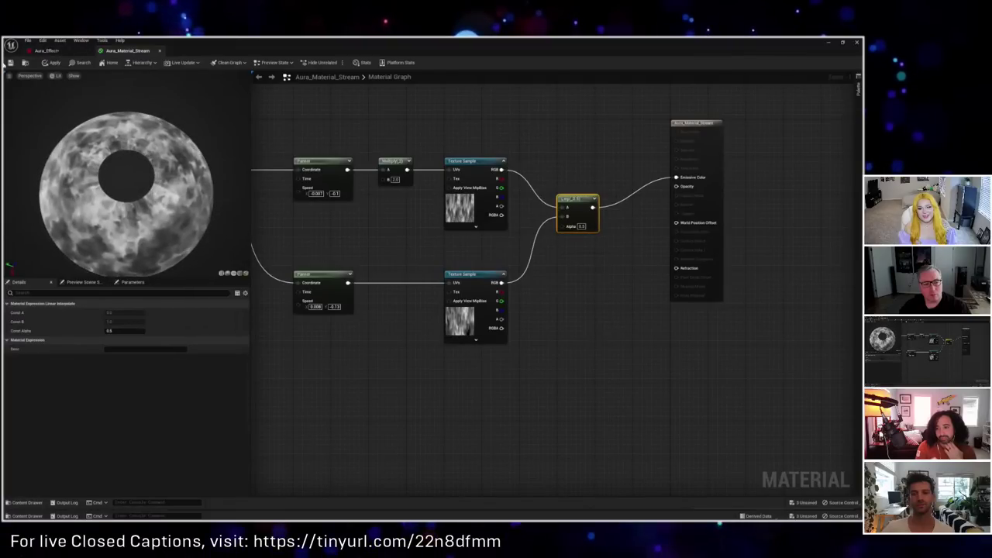
{"action": "left_click", "coordinate": [53, 62]}
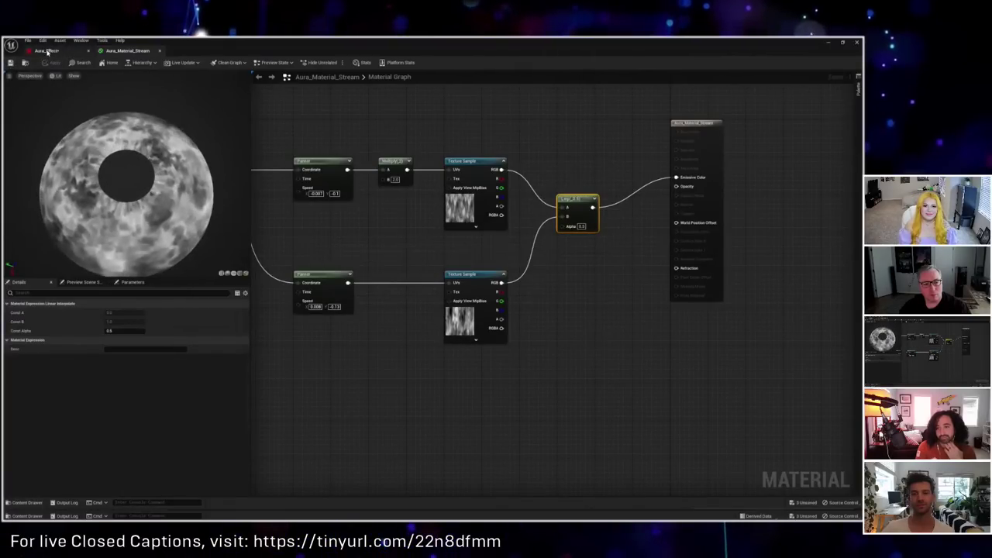
{"action": "left_click", "coordinate": [46, 51]}
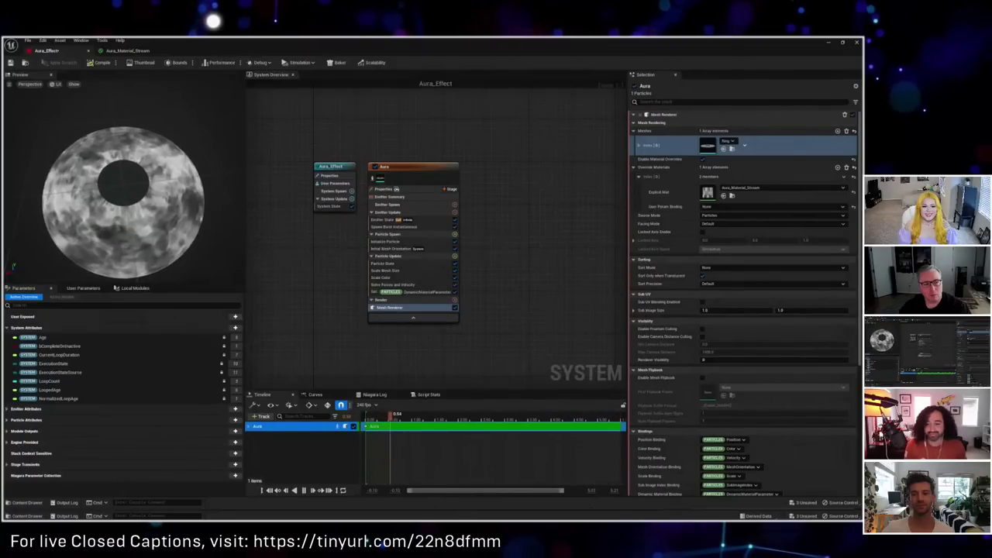
Step: Back in Aura_Material_Stream, move the seven texture-chain nodes further left
{"action": "left_click", "coordinate": [124, 50]}
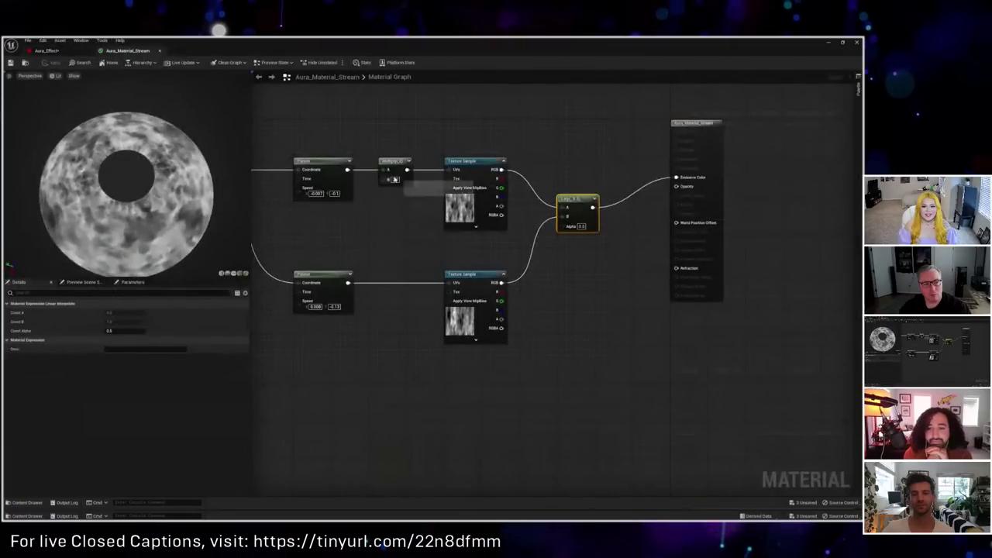
{"action": "right_click_drag", "start_coordinate": [419, 358], "coordinate": [439, 351]}
{"action": "key", "text": "Home"}
{"action": "left_click_drag", "start_coordinate": [317, 127], "coordinate": [679, 344]}
{"action": "right_click_drag", "start_coordinate": [436, 321], "coordinate": [507, 341]}
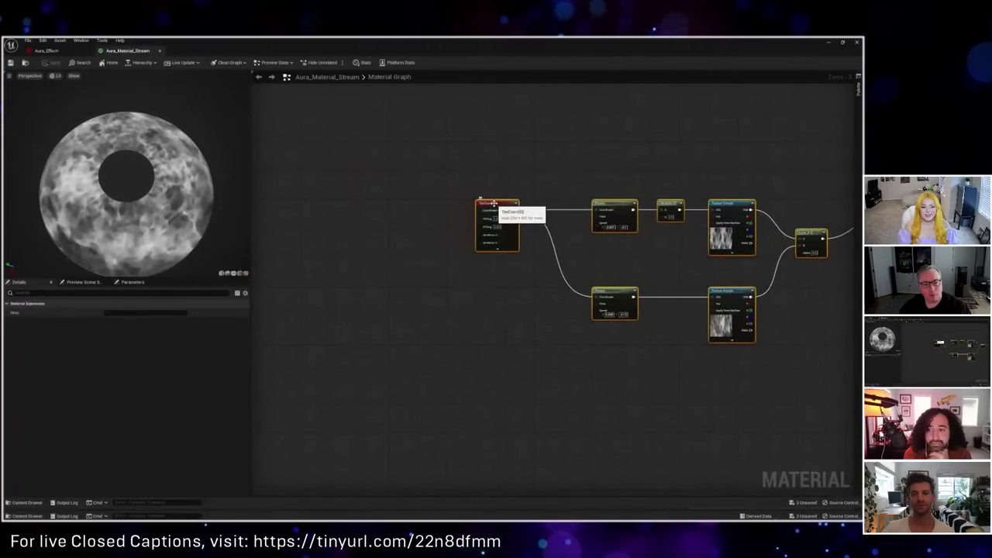
{"action": "left_click_drag", "start_coordinate": [480, 199], "coordinate": [289, 174]}
{"action": "left_click", "coordinate": [313, 279]}
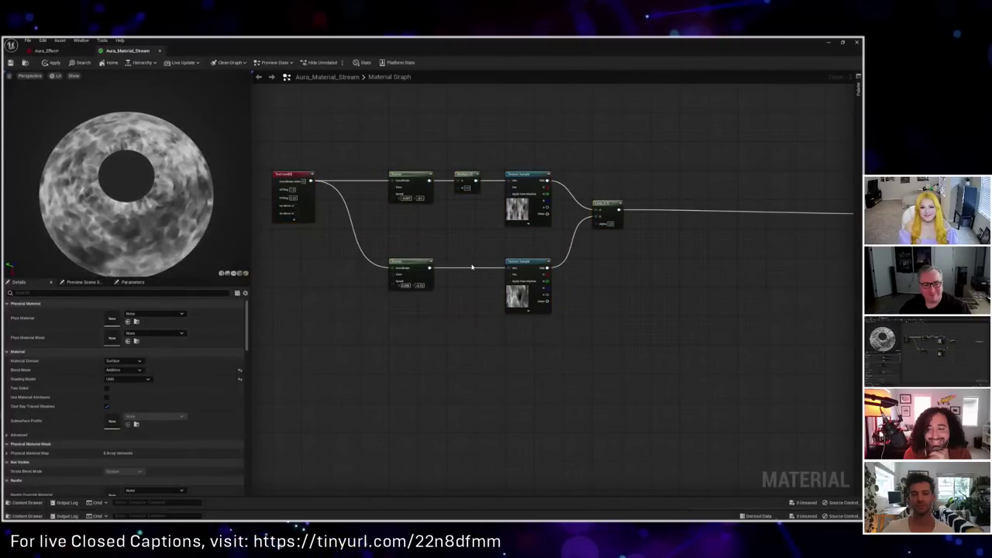
{"action": "right_click_drag", "start_coordinate": [458, 224], "coordinate": [476, 251]}
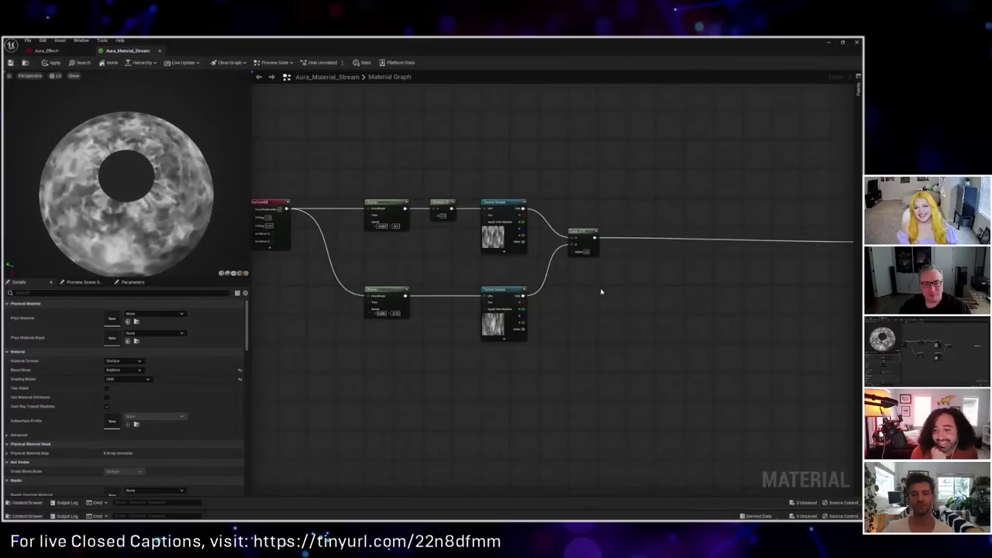
{"action": "right_click_drag", "start_coordinate": [600, 288], "coordinate": [464, 295]}
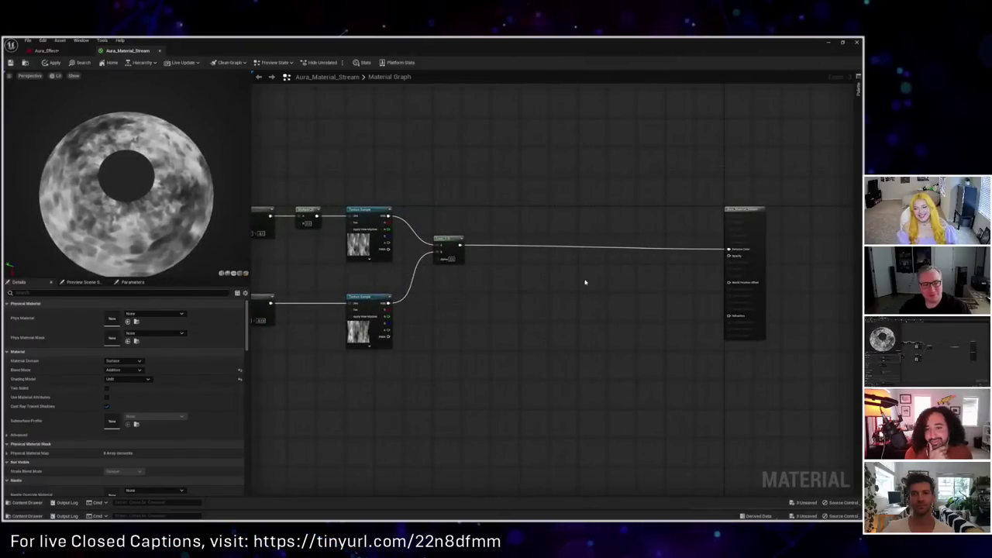
Step: Break the Lerp's Emissive link and plug a new LinearGradient node into Emissive Color
{"action": "left_click", "coordinate": [460, 245], "text": "alt"}
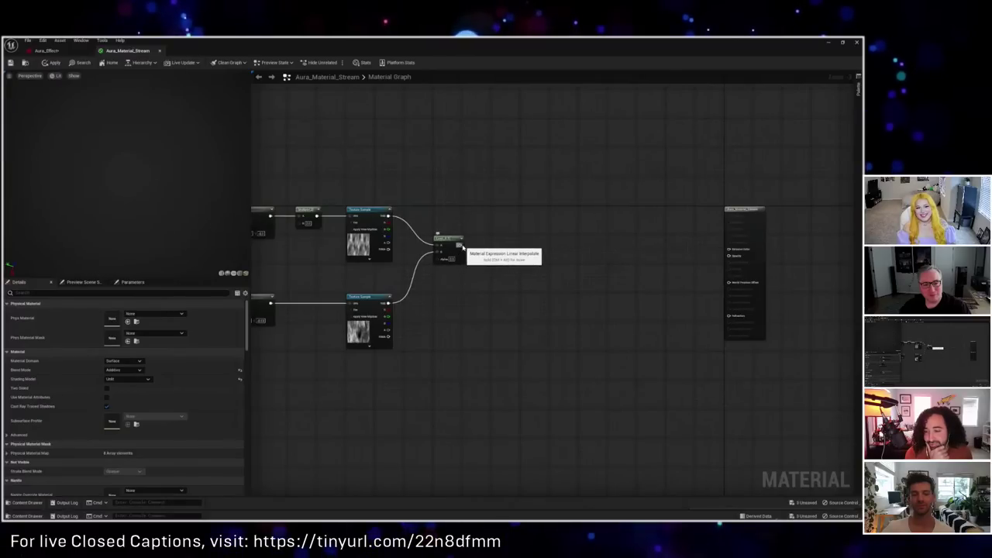
{"action": "right_click_drag", "start_coordinate": [457, 246], "coordinate": [466, 259]}
{"action": "right_click_drag", "start_coordinate": [444, 171], "coordinate": [457, 189]}
{"action": "right_click", "coordinate": [389, 193]}
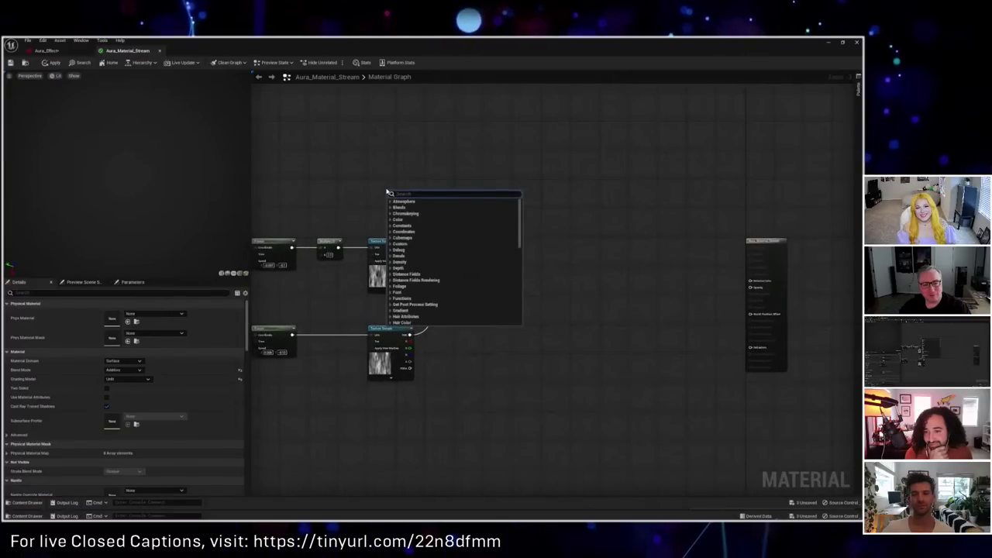
{"action": "type", "text": "linear"}
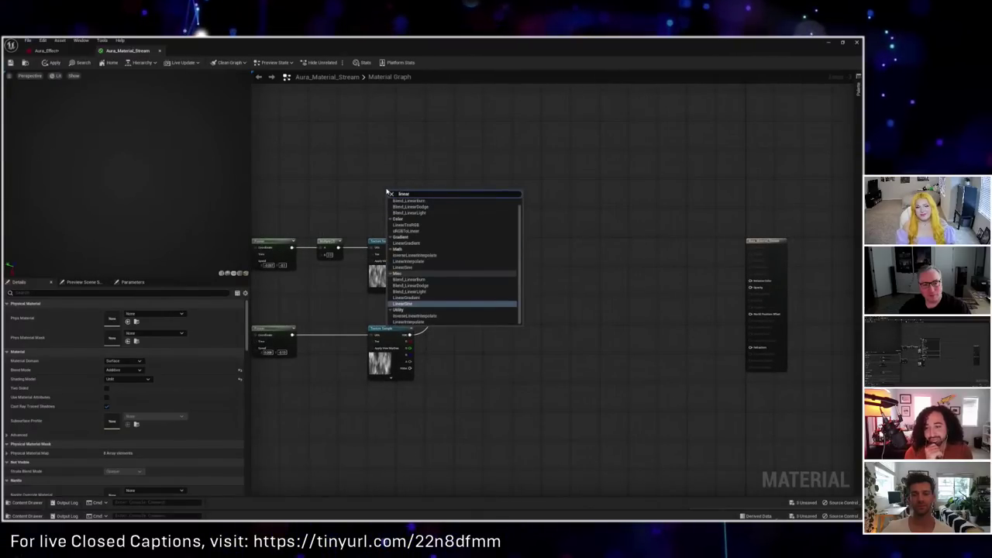
{"action": "type", "text": "gradient"}
{"action": "key", "text": "Return"}
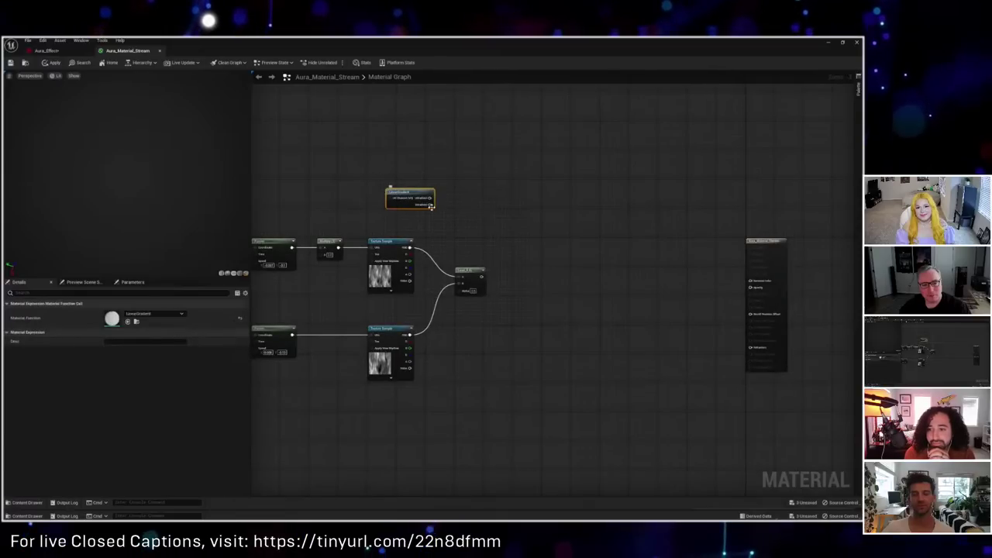
{"action": "left_click_drag", "start_coordinate": [431, 203], "coordinate": [750, 281]}
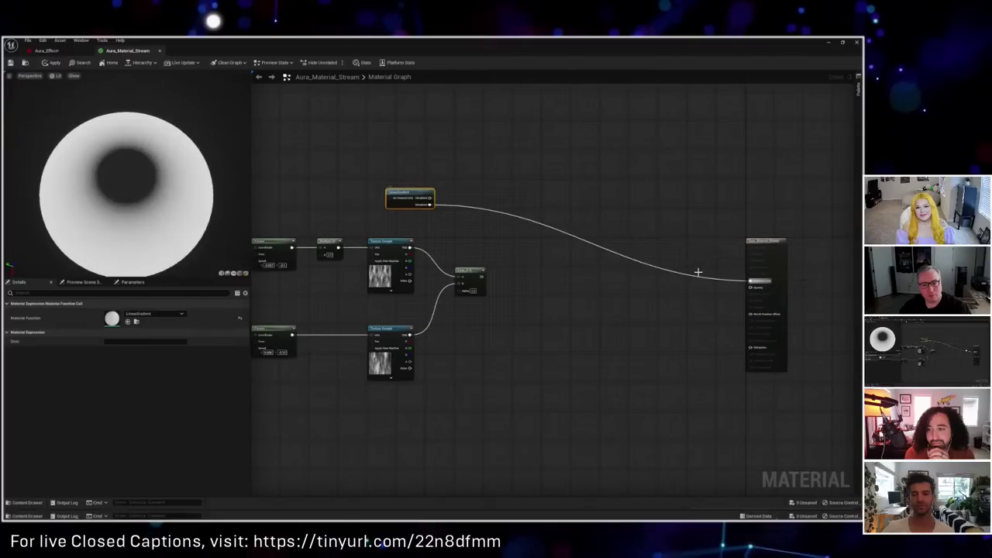
{"action": "left_click_drag", "start_coordinate": [232, 203], "coordinate": [36, 231]}
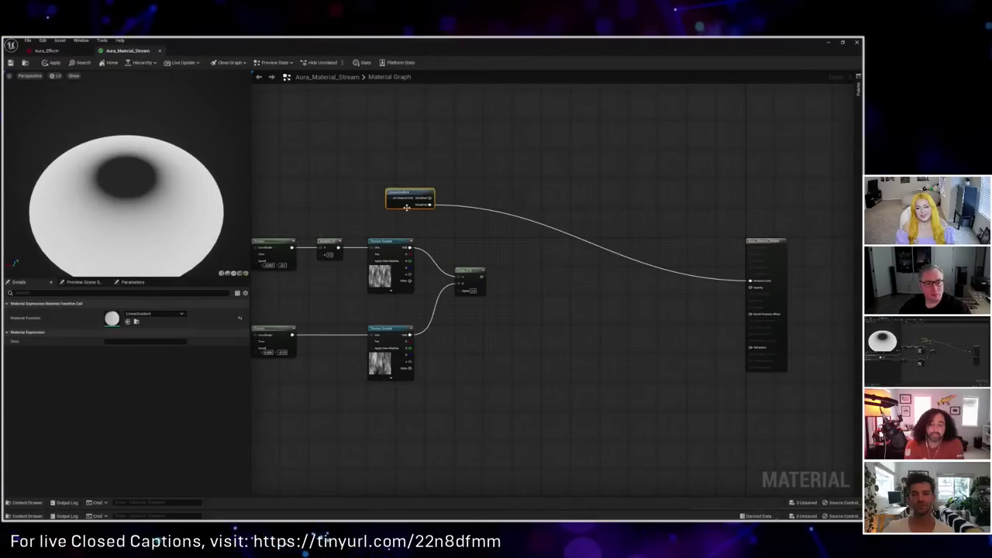
{"action": "left_click_drag", "start_coordinate": [407, 207], "coordinate": [388, 198]}
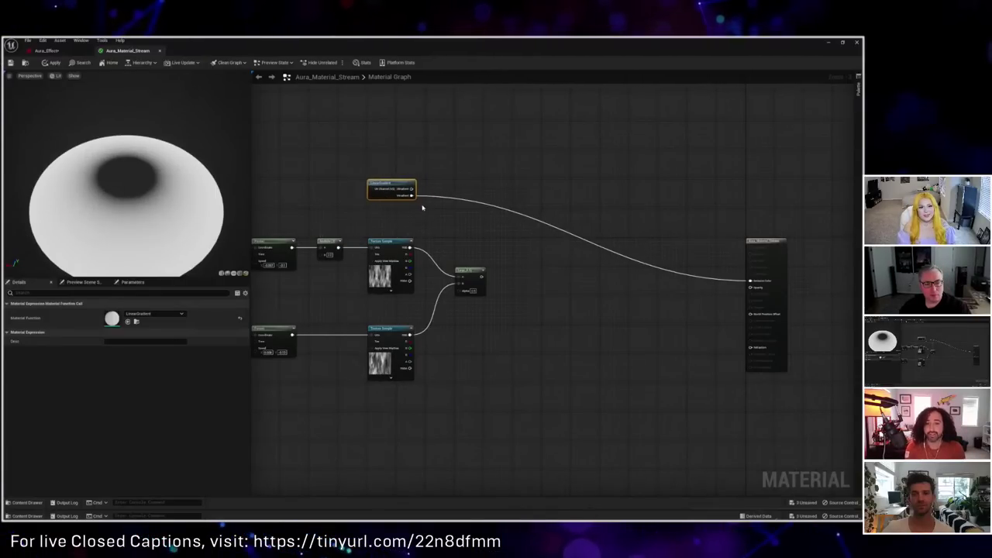
Step: Add a OneMinus node after the LinearGradient and route its output into Emissive Color
{"action": "right_click", "coordinate": [449, 208]}
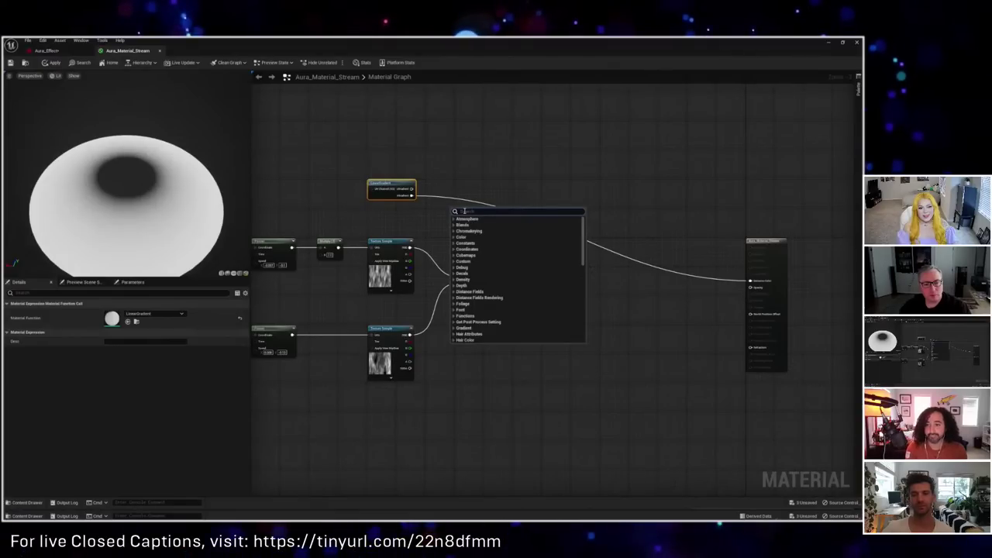
{"action": "type", "text": "1"}
{"action": "key", "text": "Return"}
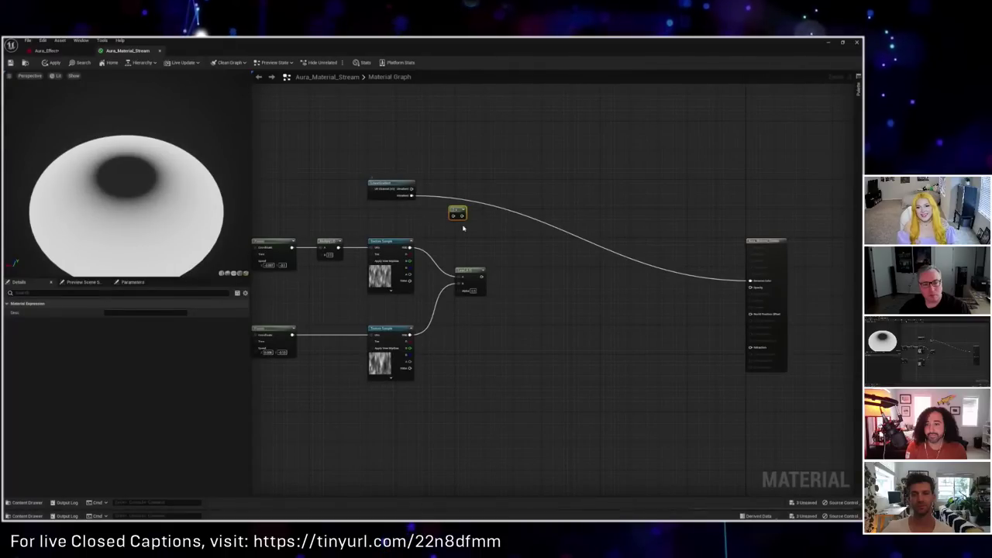
{"action": "left_click_drag", "start_coordinate": [456, 211], "coordinate": [458, 189]}
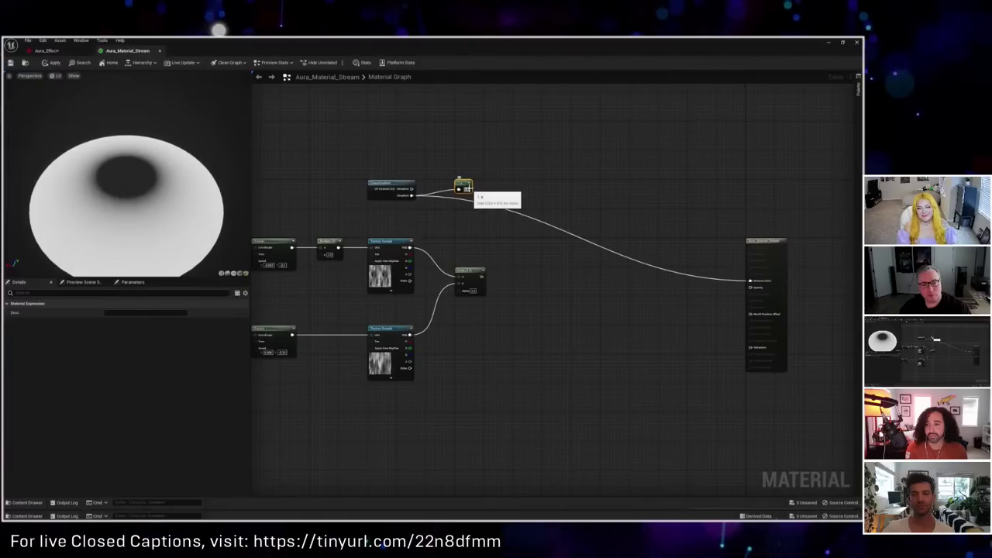
{"action": "left_click_drag", "start_coordinate": [467, 188], "coordinate": [750, 280]}
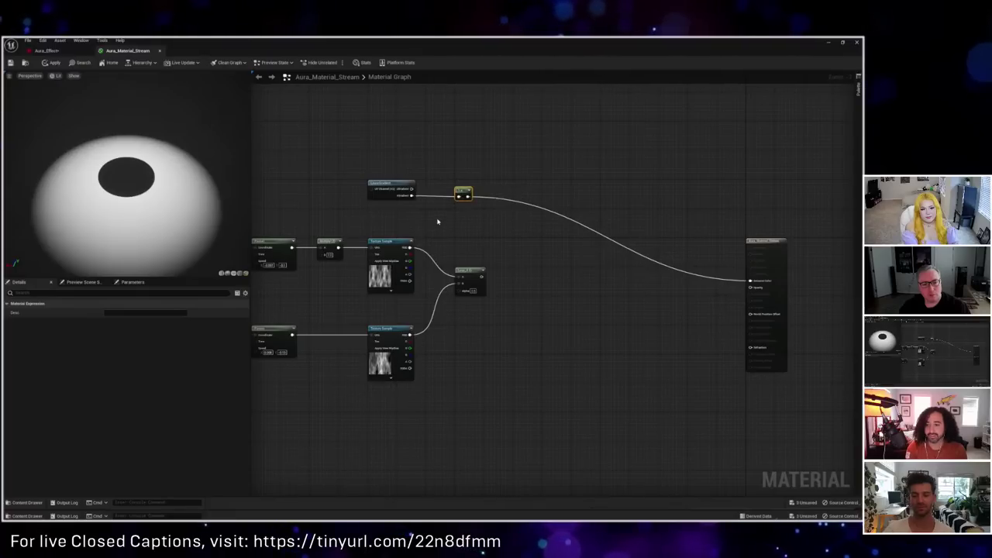
{"action": "right_click_drag", "start_coordinate": [437, 221], "coordinate": [442, 232]}
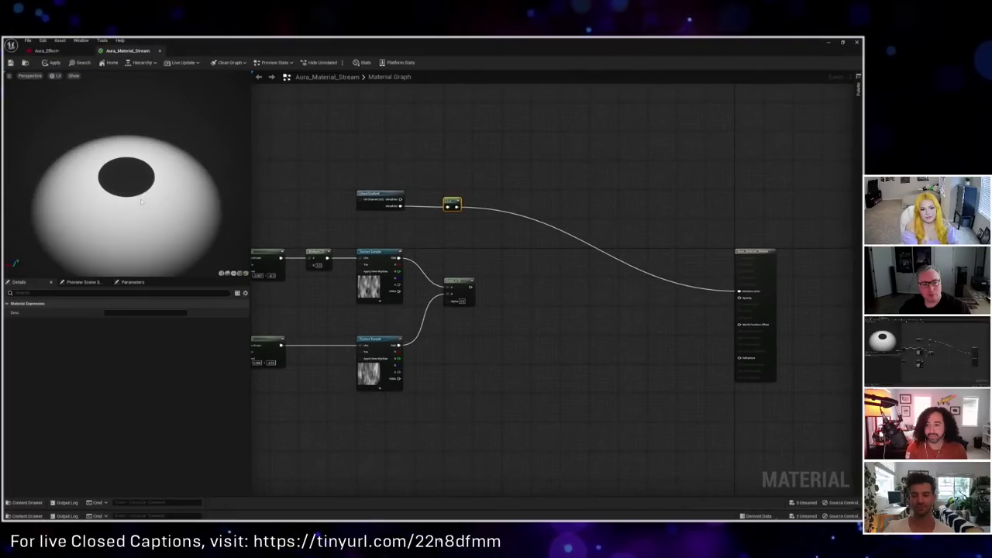
{"action": "scroll", "coordinate": [141, 200], "scroll_direction": "up", "scroll_amount": 5}
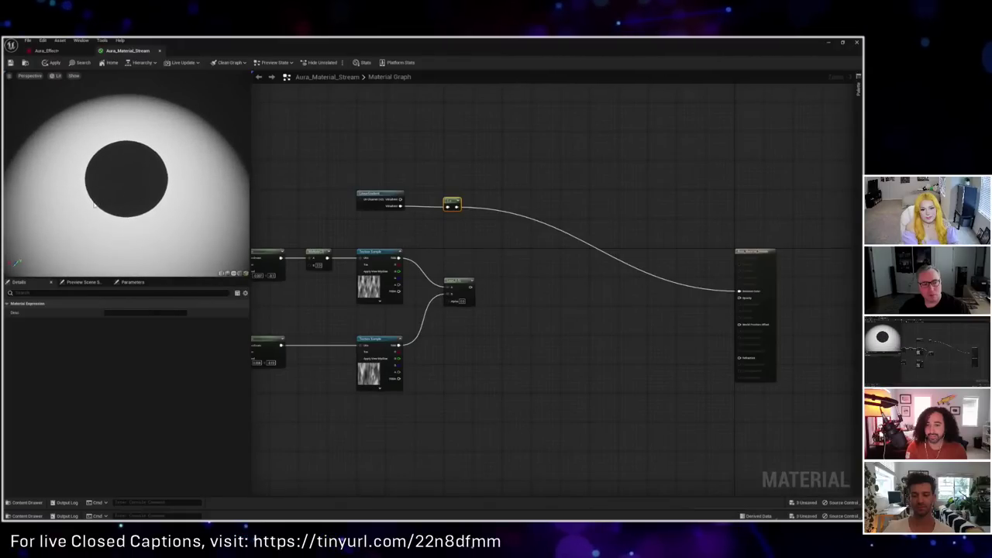
{"action": "scroll", "coordinate": [91, 198], "scroll_direction": "up", "scroll_amount": 3}
{"action": "scroll", "coordinate": [89, 182], "scroll_direction": "down", "scroll_amount": 2}
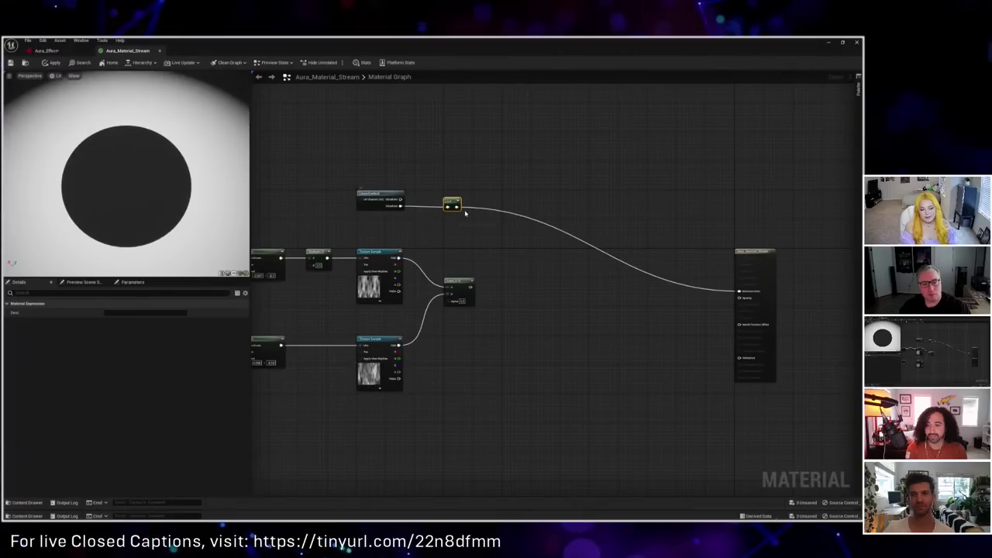
Step: Insert a Multiply node between the gradient and Emissive Color, clearing its B input
{"action": "left_click", "coordinate": [498, 217]}
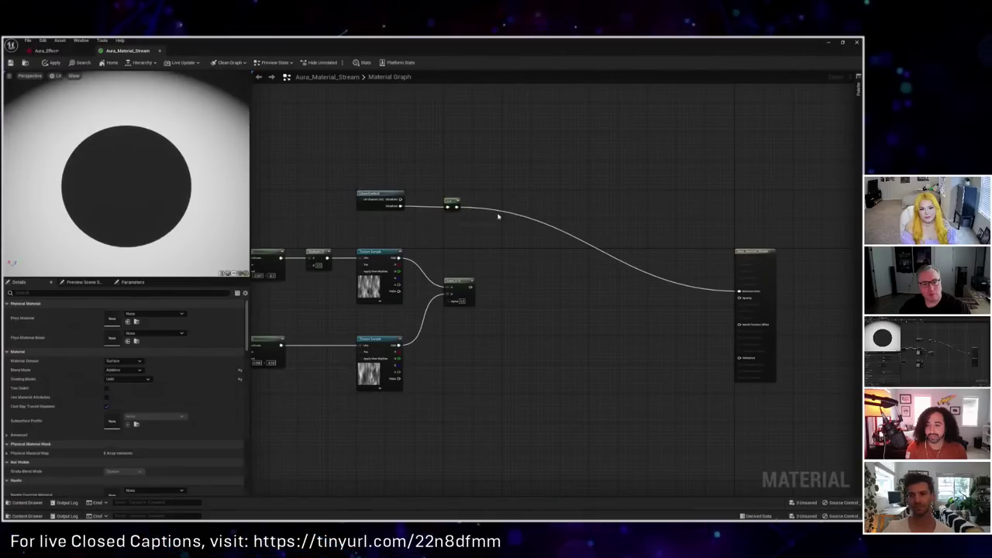
{"action": "right_click_drag", "start_coordinate": [514, 194], "coordinate": [496, 201]}
{"action": "left_click", "coordinate": [488, 213]}
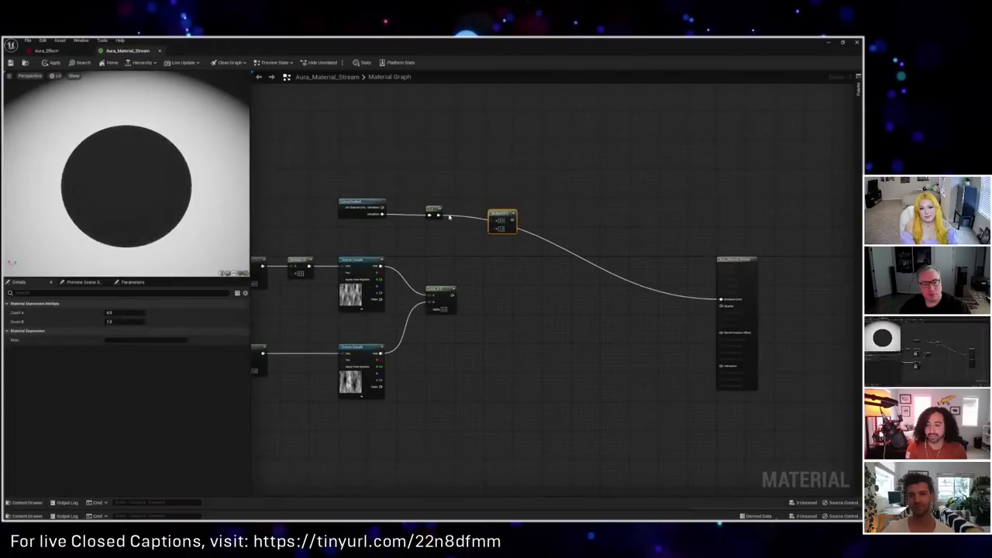
{"action": "left_click_drag", "start_coordinate": [440, 214], "coordinate": [511, 221]}
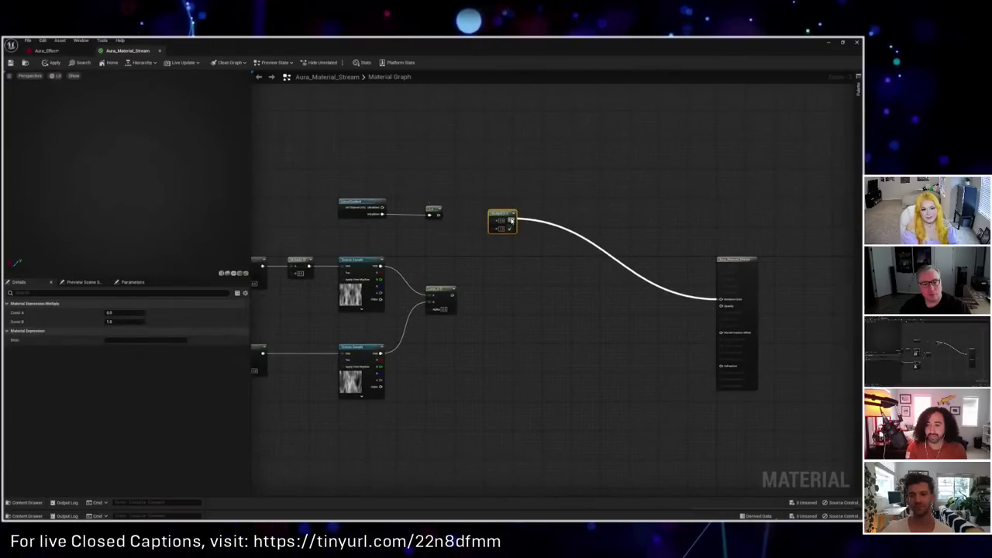
{"action": "left_click_drag", "start_coordinate": [439, 215], "coordinate": [491, 202]}
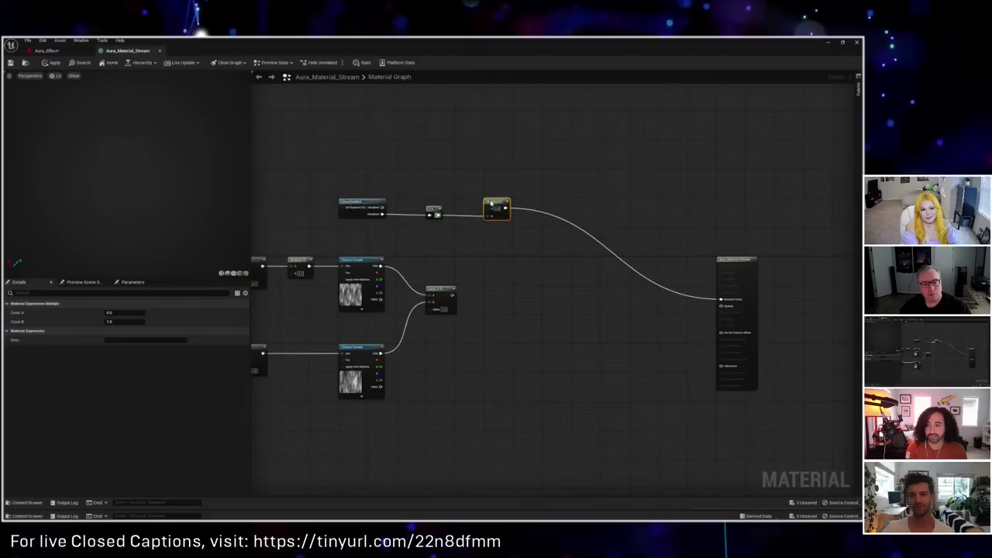
{"action": "left_click_drag", "start_coordinate": [383, 216], "coordinate": [486, 204]}
{"action": "left_click_drag", "start_coordinate": [427, 207], "coordinate": [431, 225]}
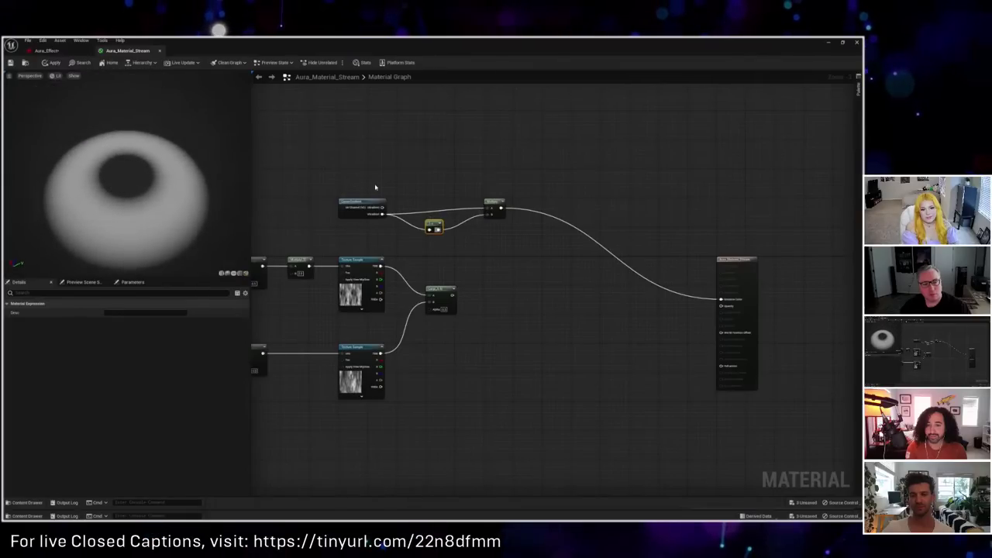
{"action": "right_click_drag", "start_coordinate": [453, 177], "coordinate": [451, 187]}
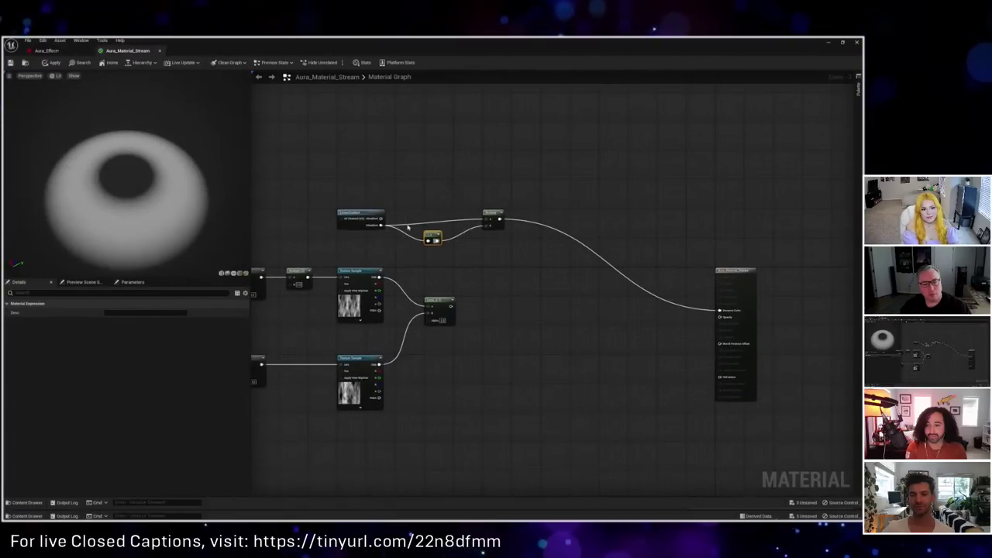
{"action": "left_click", "coordinate": [486, 225], "text": "alt"}
Step: Check the preview, then switch to the MaterialBasics02_Remapping material
{"action": "left_click_drag", "start_coordinate": [197, 183], "coordinate": [113, 195]}
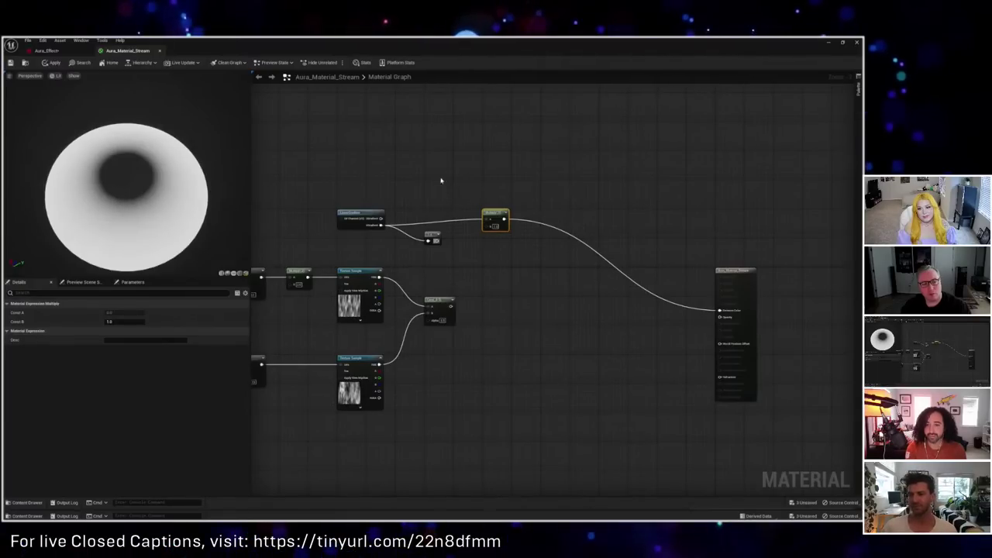
{"action": "left_click", "coordinate": [424, 206]}
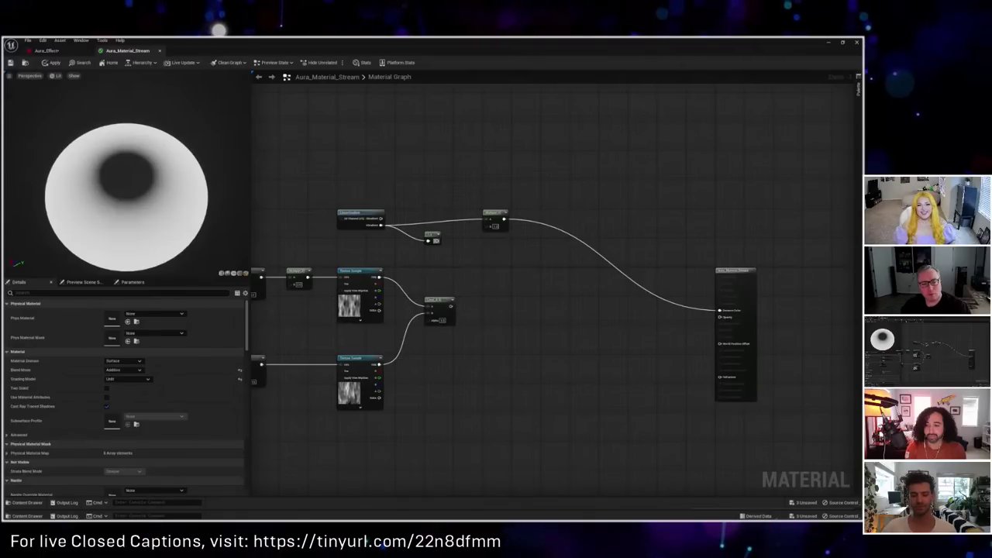
{"action": "left_click", "coordinate": [207, 51]}
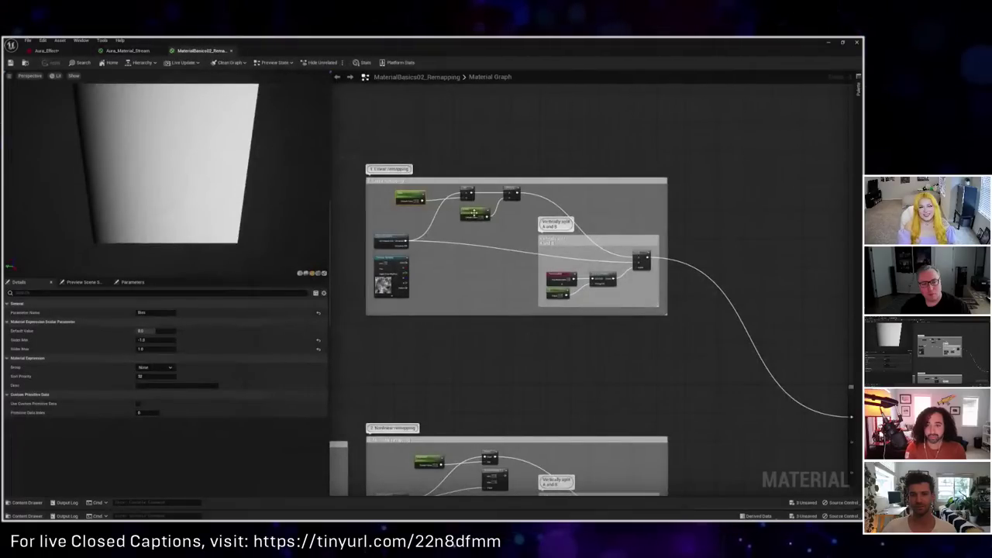
Step: Inspect the LinearGradient and CheckerPattern nodes, previewing the CheckerPattern and then the Lerp result
{"action": "scroll", "coordinate": [481, 148], "scroll_direction": "up", "scroll_amount": 2}
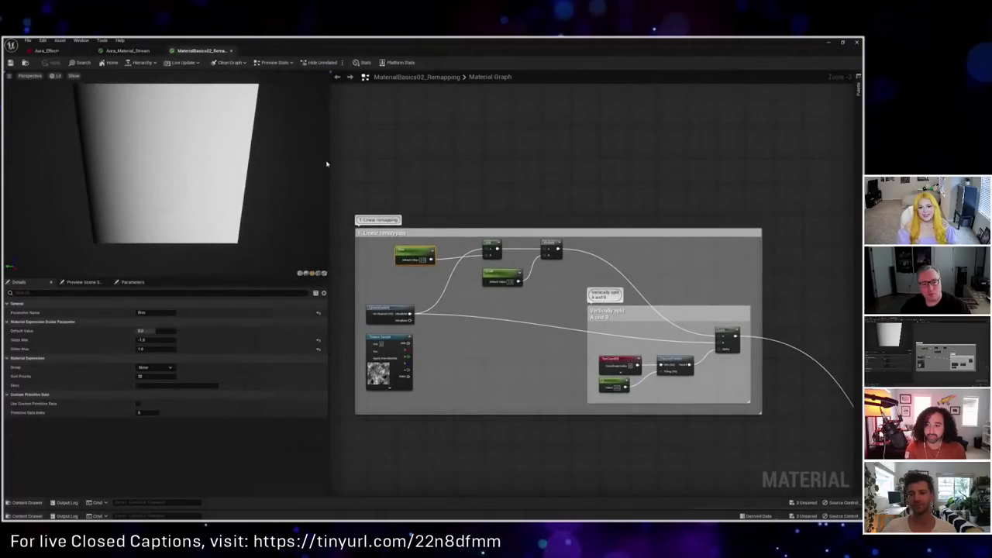
{"action": "left_click", "coordinate": [442, 203]}
{"action": "right_click_drag", "start_coordinate": [549, 329], "coordinate": [558, 331]}
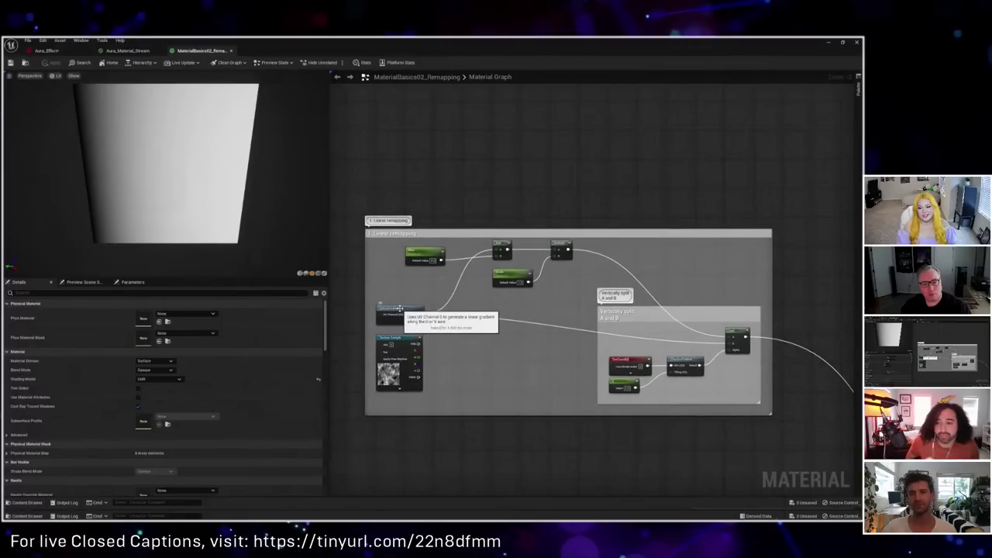
{"action": "left_click", "coordinate": [379, 313]}
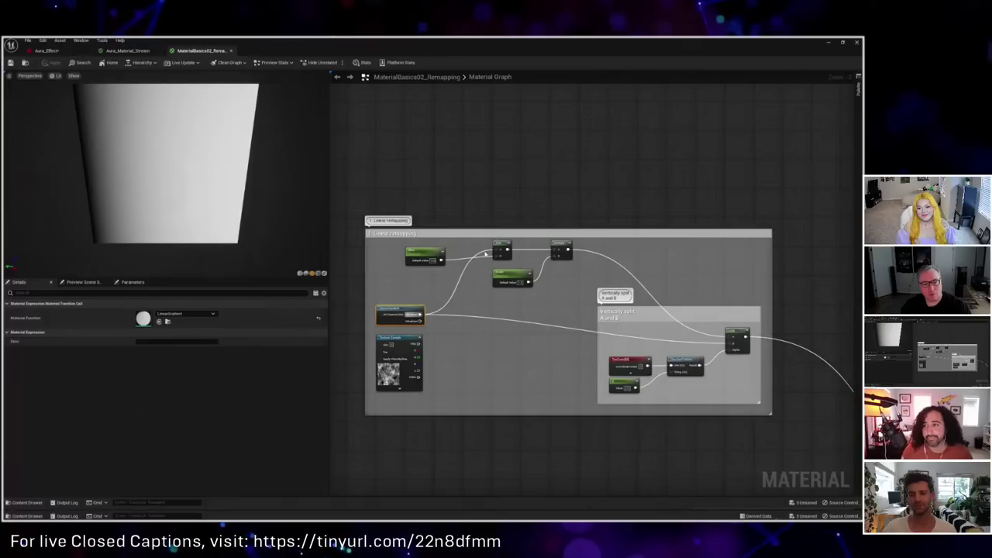
{"action": "right_click_drag", "start_coordinate": [439, 312], "coordinate": [641, 333]}
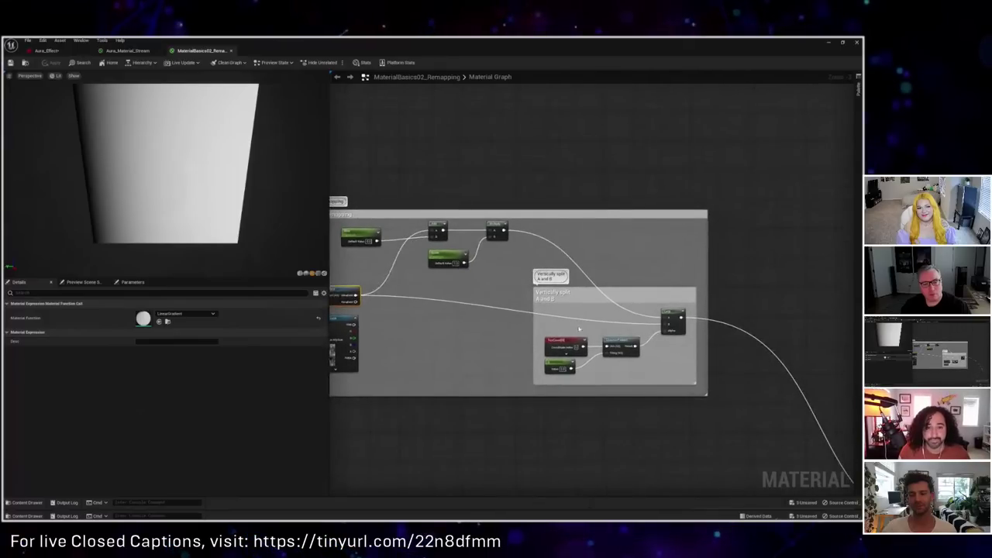
{"action": "left_click", "coordinate": [558, 342]}
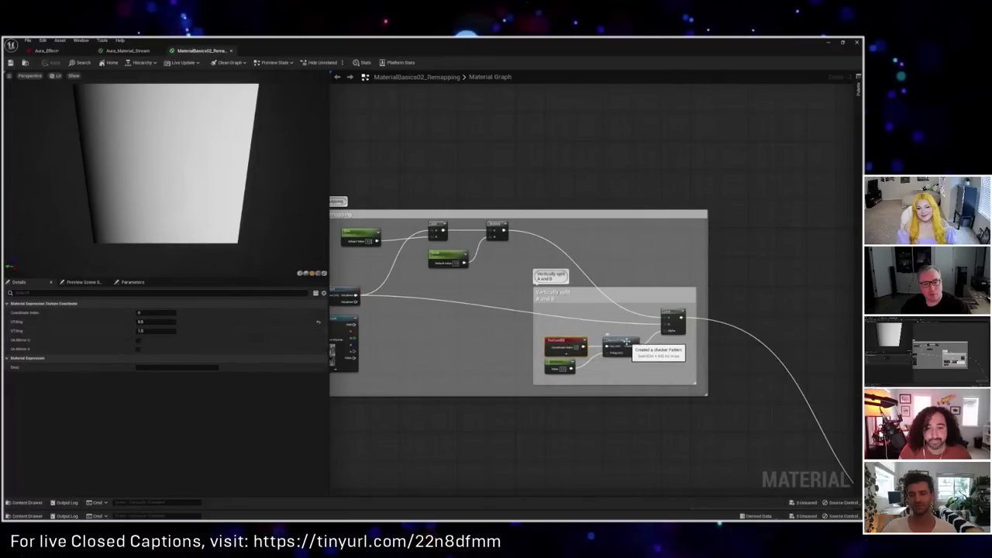
{"action": "left_click", "coordinate": [623, 345]}
{"action": "right_click", "coordinate": [625, 342]}
{"action": "left_click", "coordinate": [658, 361]}
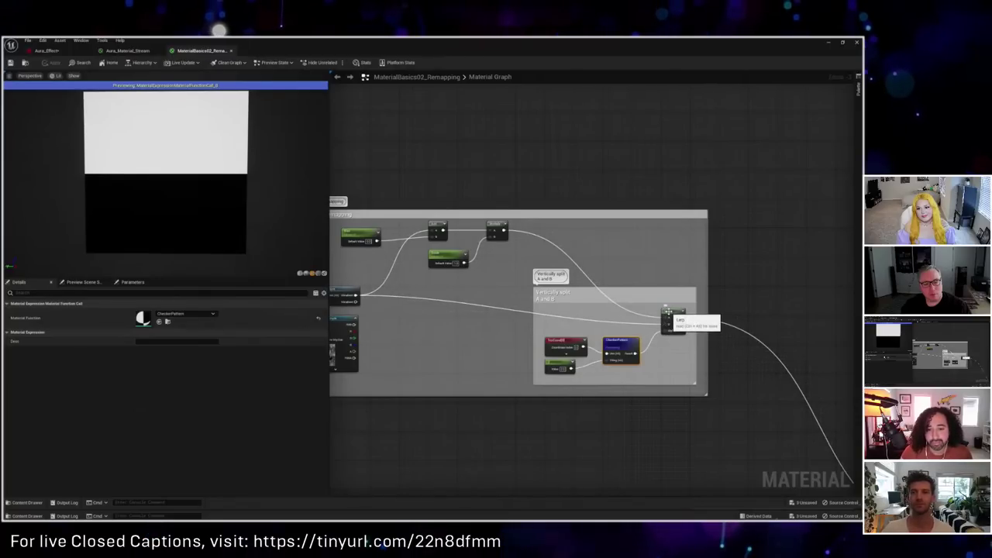
{"action": "right_click", "coordinate": [670, 313]}
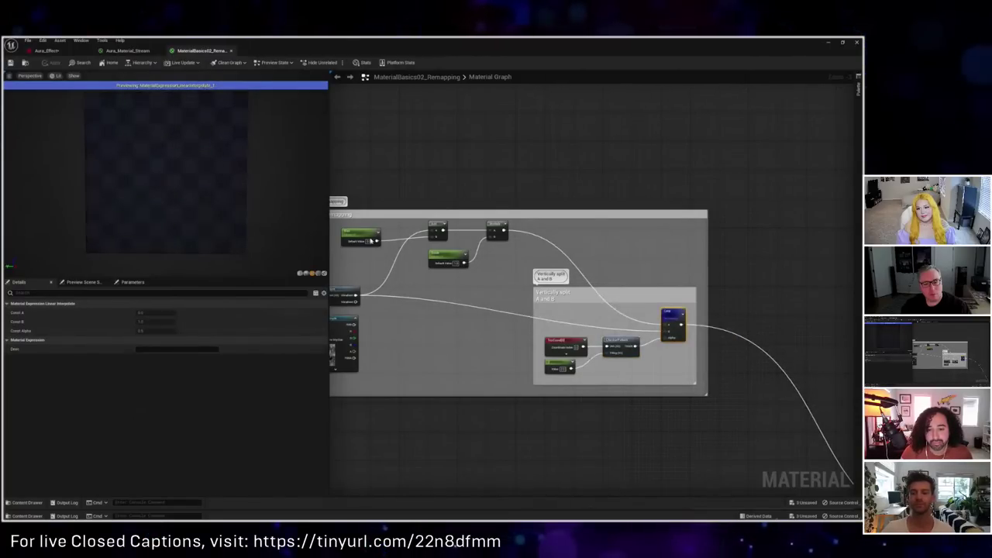
{"action": "left_click_drag", "start_coordinate": [360, 222], "coordinate": [541, 274]}
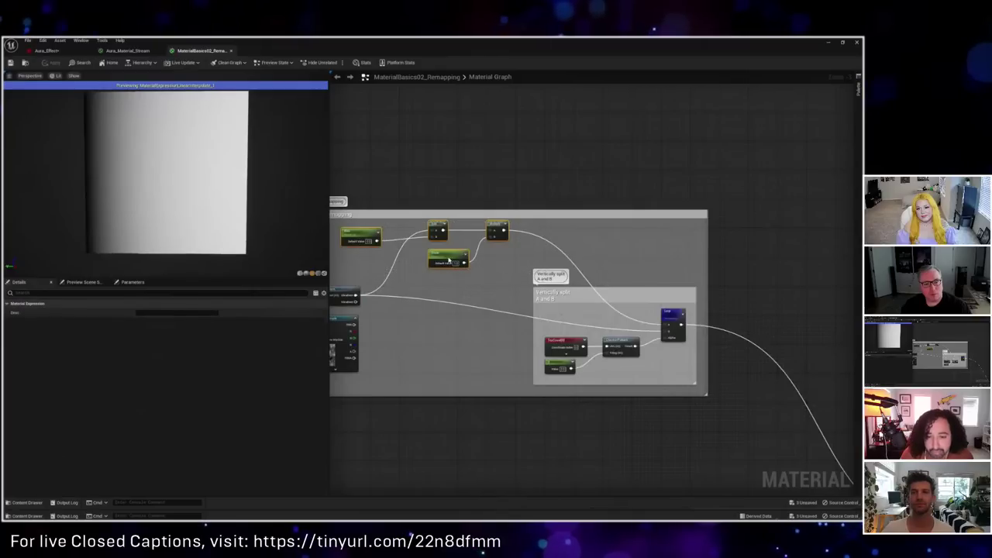
Step: Try Bias default values of -0.4, -0.47 and -0.096
{"action": "left_click", "coordinate": [360, 235]}
{"action": "left_click", "coordinate": [157, 332]}
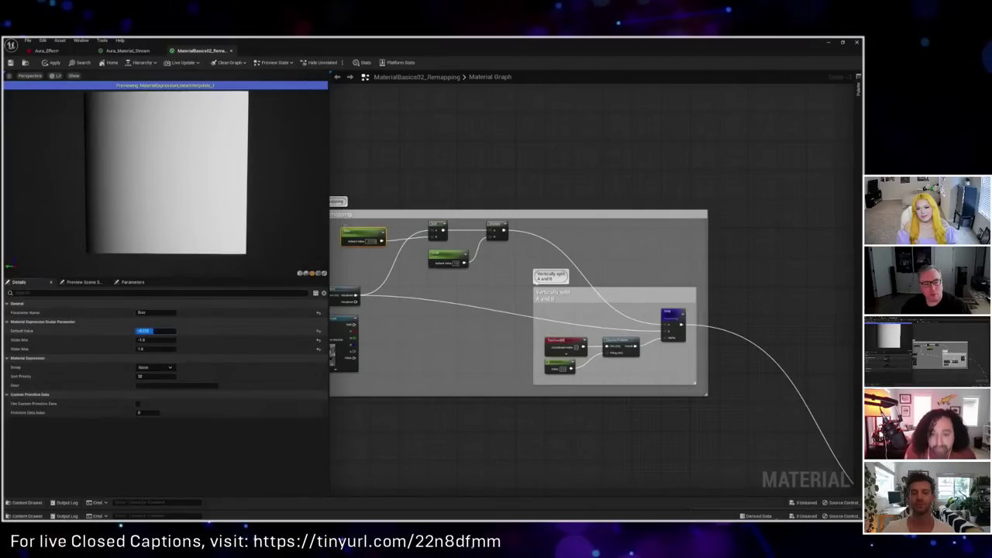
{"action": "type", "text": "-0.4"}
{"action": "key", "text": "Return"}
{"action": "left_click", "coordinate": [151, 331]}
{"action": "type", "text": "-0.47"}
{"action": "key", "text": "Return"}
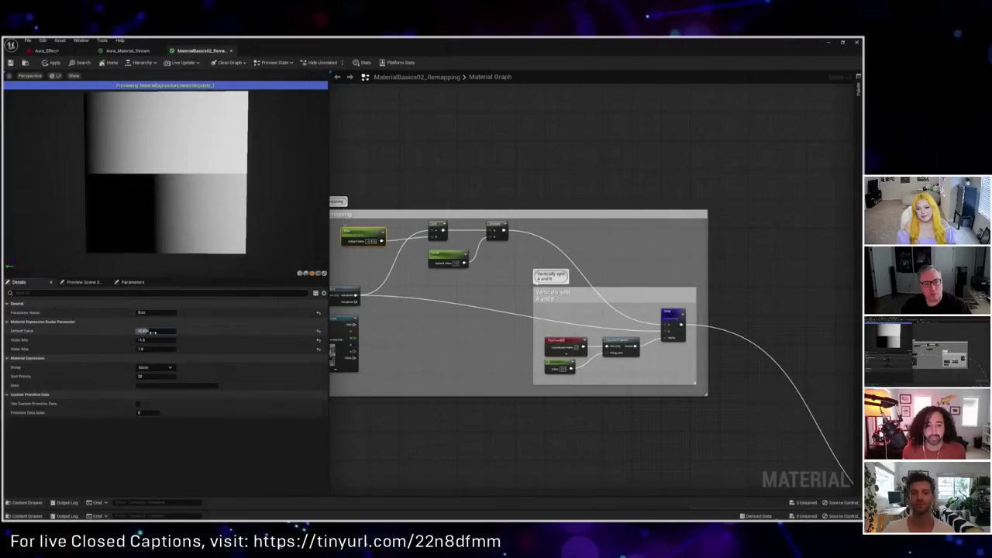
{"action": "left_click", "coordinate": [151, 332]}
{"action": "type", "text": "-0.096"}
{"action": "key", "text": "Return"}
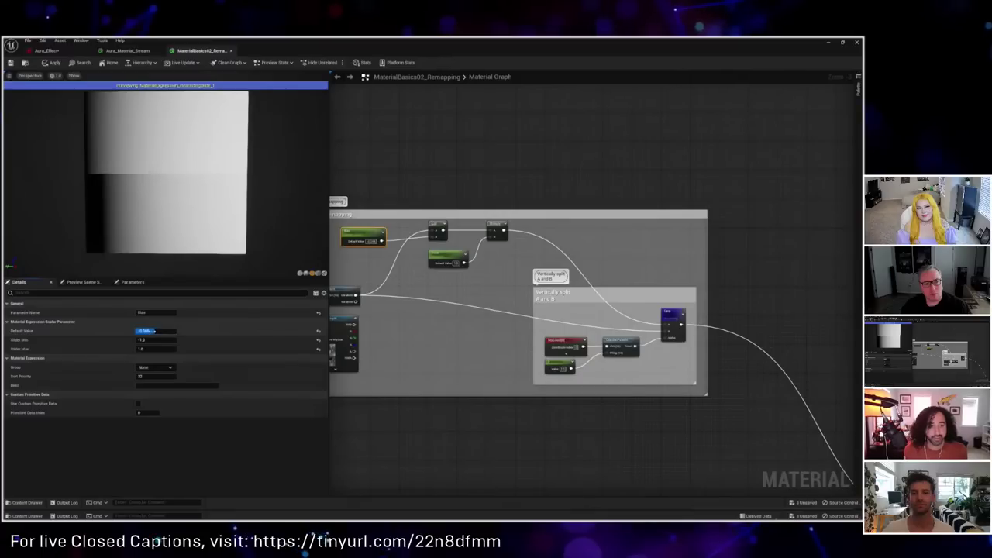
Step: Try Bias at 0.5, settle it at 0, and dock the material instance window
{"action": "left_click", "coordinate": [151, 332]}
{"action": "type", "text": "0.5"}
{"action": "key", "text": "Return"}
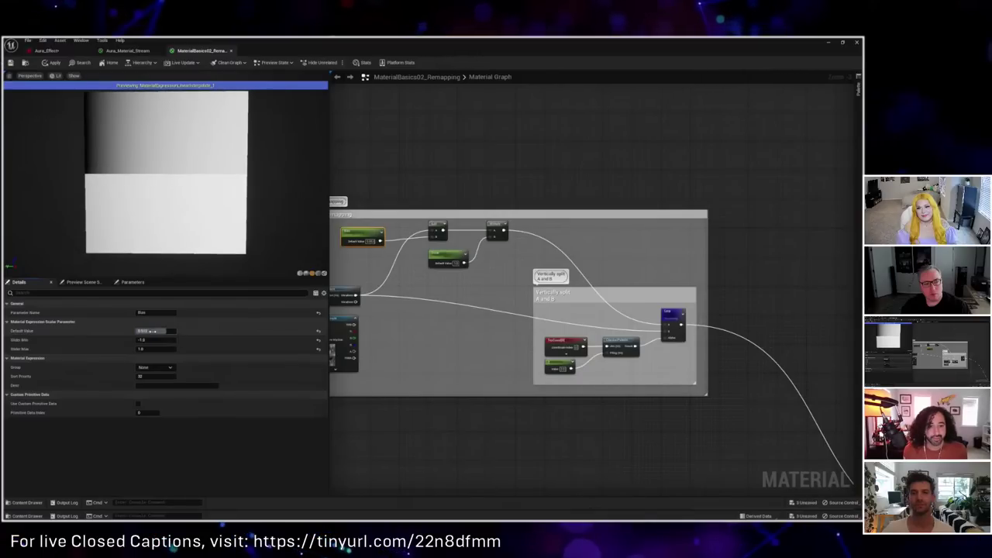
{"action": "left_click_drag", "start_coordinate": [155, 331], "coordinate": [155, 331]}
{"action": "type", "text": "0"}
{"action": "key", "text": "Return"}
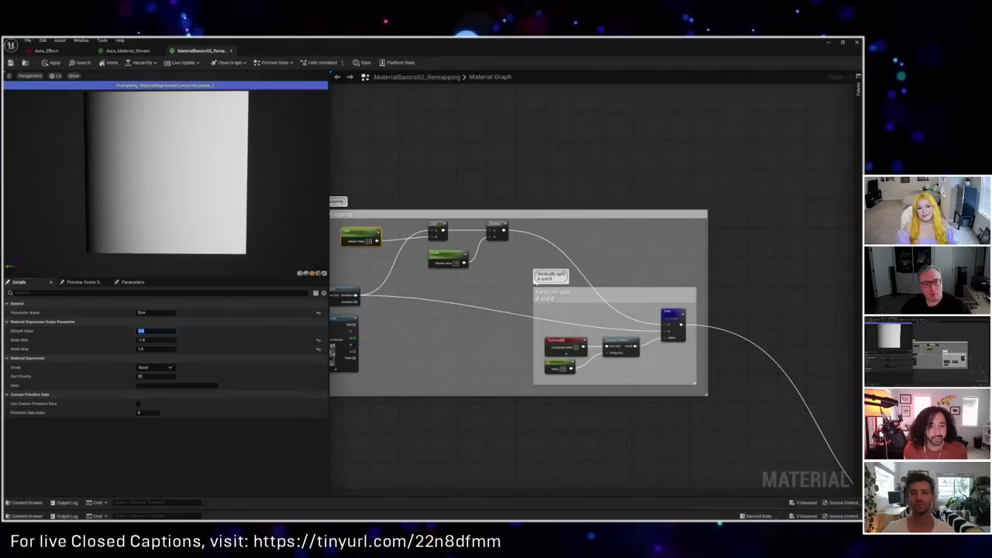
{"action": "key", "text": "Escape"}
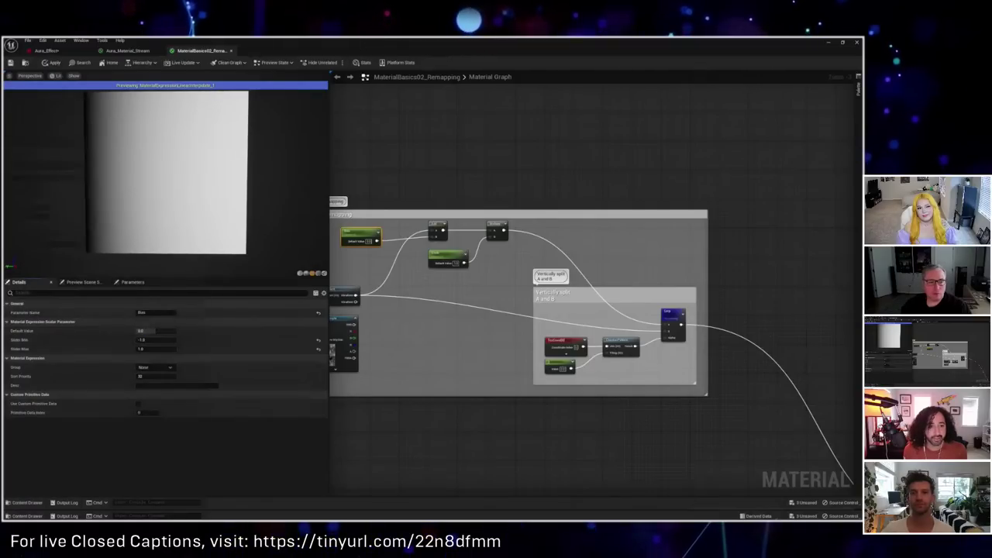
{"action": "left_click_drag", "start_coordinate": [326, 203], "coordinate": [509, 125], "text": "shift"}
Step: Dock the material instance beside the material editor and sweep its Bias up to 1.0
{"action": "left_click_drag", "start_coordinate": [201, 51], "coordinate": [199, 273], "text": "shift"}
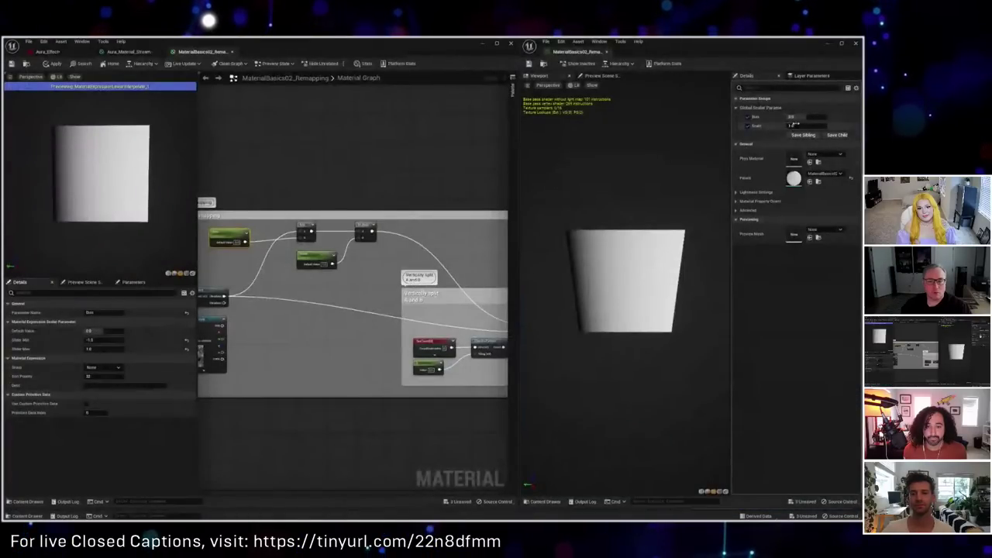
{"action": "left_click_drag", "start_coordinate": [806, 117], "coordinate": [784, 116]}
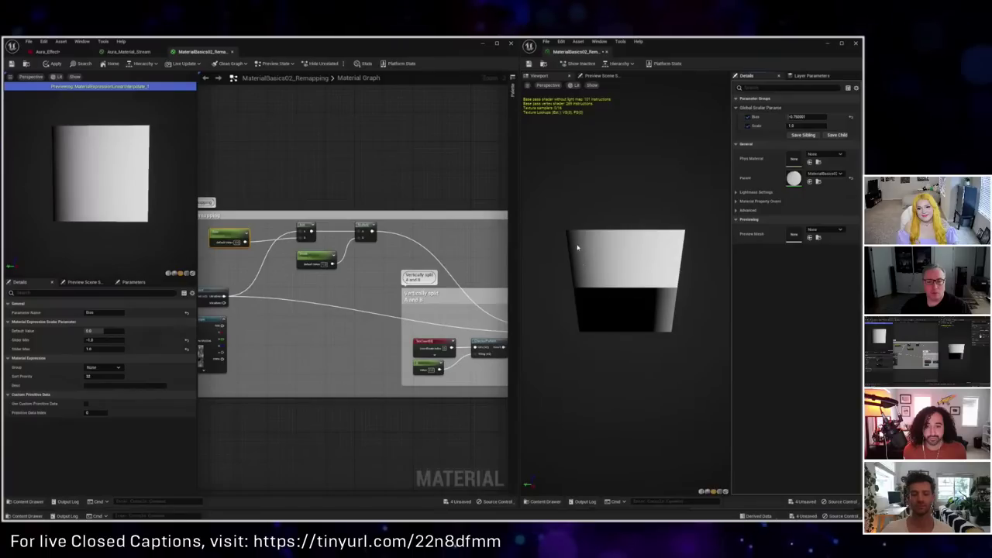
{"action": "mouse_move", "coordinate": [787, 116]}
{"action": "left_mouse_down"}
{"action": "mouse_move", "coordinate": [821, 116]}
{"action": "mouse_move", "coordinate": [790, 116]}
{"action": "left_mouse_up"}
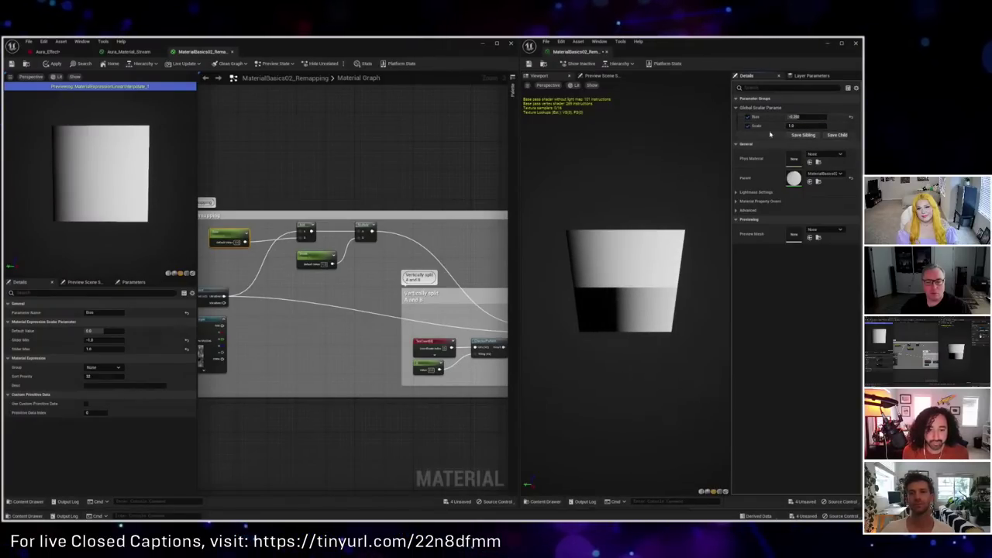
{"action": "scroll", "coordinate": [325, 287], "scroll_direction": "up", "scroll_amount": 1}
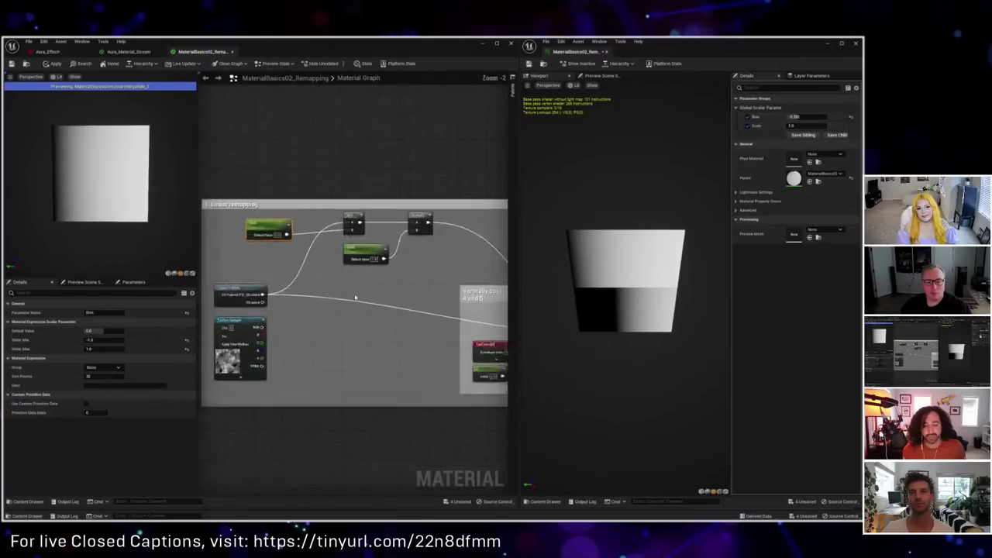
{"action": "left_click", "coordinate": [375, 218]}
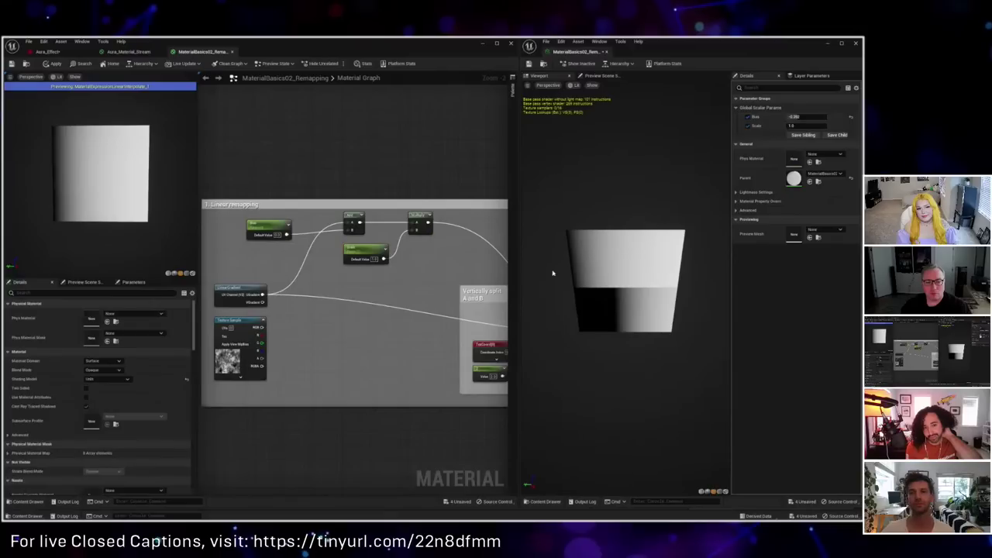
Step: Drag the instance's Scale up to 3.0 and view the preview mesh head-on
{"action": "mouse_move", "coordinate": [795, 126]}
{"action": "left_mouse_down"}
{"action": "mouse_move", "coordinate": [840, 125]}
{"action": "mouse_move", "coordinate": [786, 121]}
{"action": "mouse_move", "coordinate": [804, 125]}
{"action": "mouse_move", "coordinate": [795, 126]}
{"action": "left_mouse_up"}
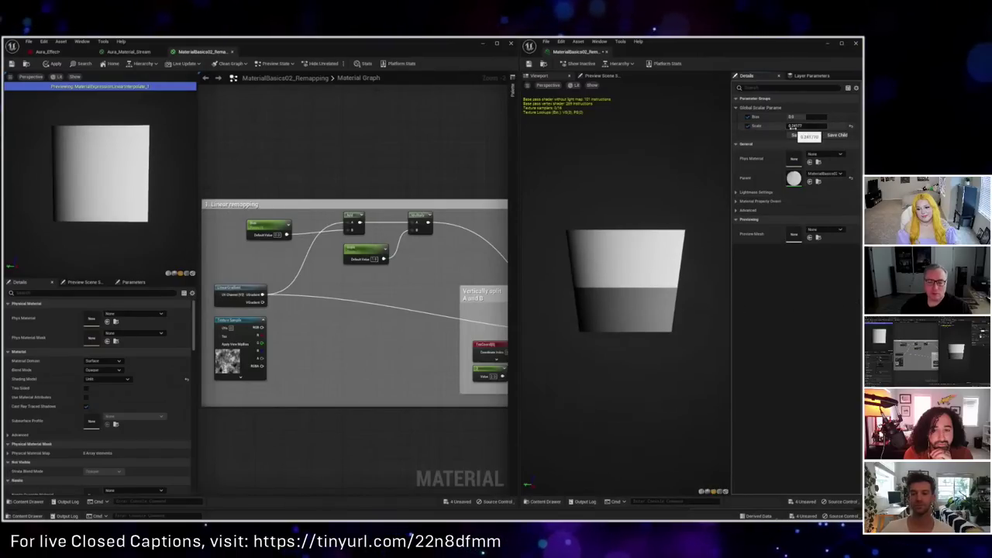
{"action": "left_click_drag", "start_coordinate": [799, 125], "coordinate": [824, 126]}
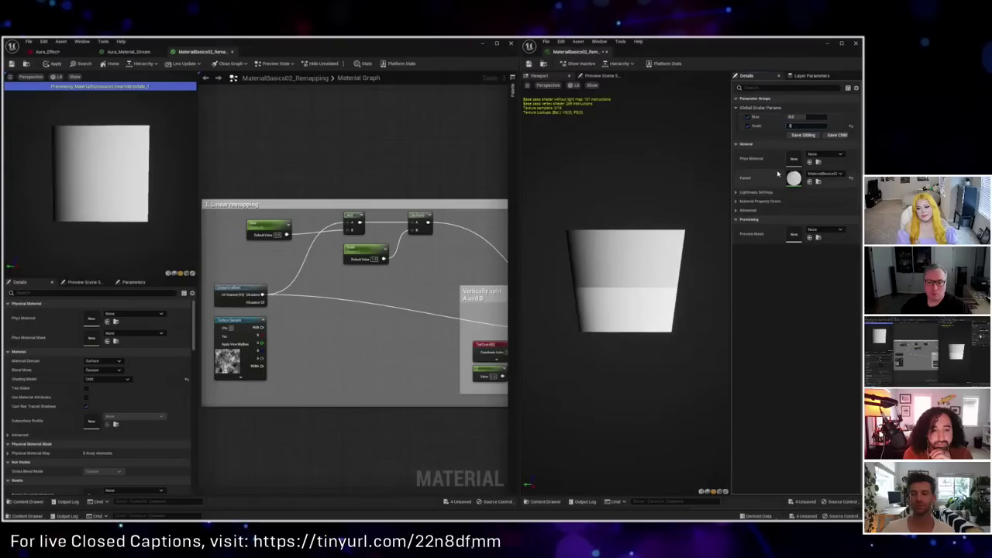
{"action": "left_click_drag", "start_coordinate": [571, 235], "coordinate": [598, 245]}
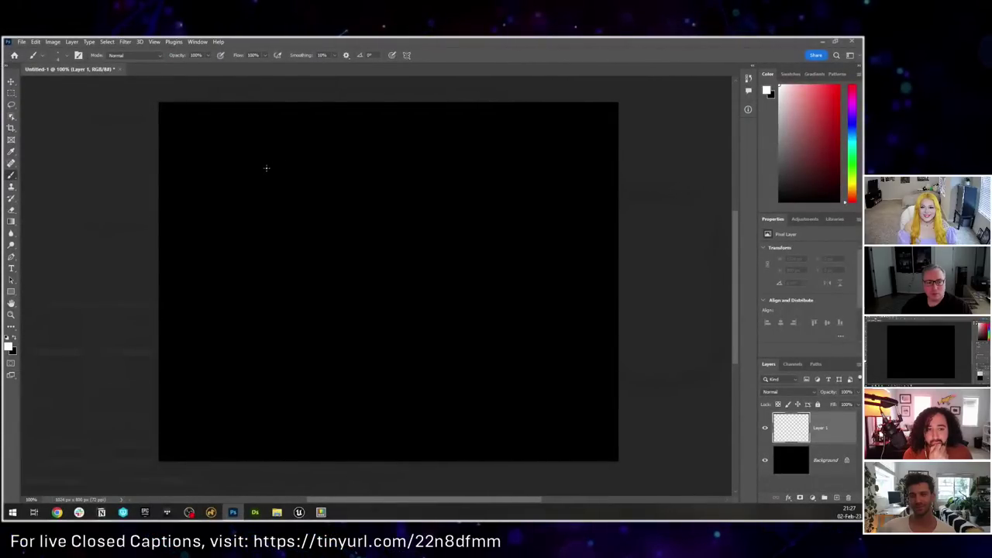
Step: Draw the first number line from 0 to 1 and label the result 0·2 = 0
{"action": "left_click_drag", "start_coordinate": [351, 159], "coordinate": [516, 159]}
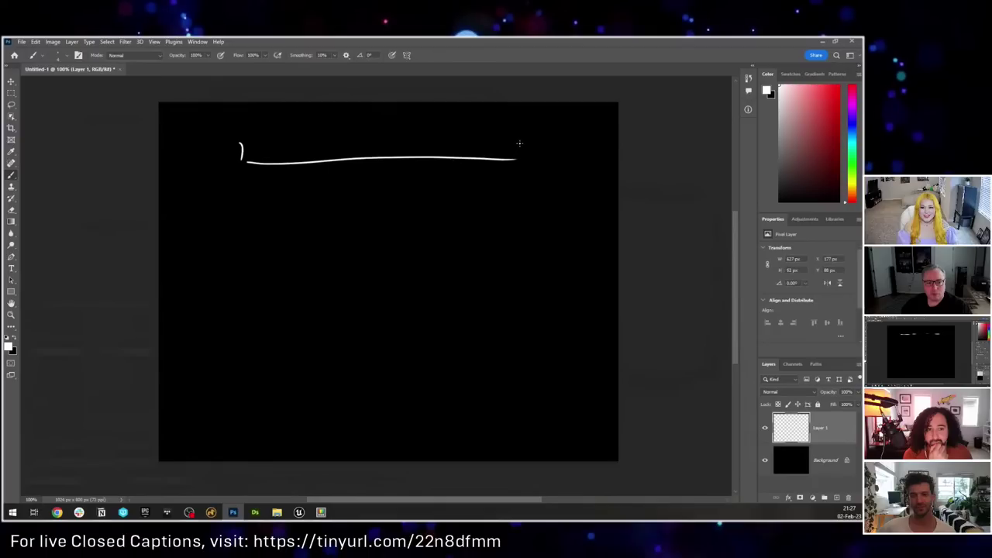
{"action": "left_click_drag", "start_coordinate": [239, 120], "coordinate": [238, 121]}
{"action": "left_click_drag", "start_coordinate": [513, 124], "coordinate": [531, 123]}
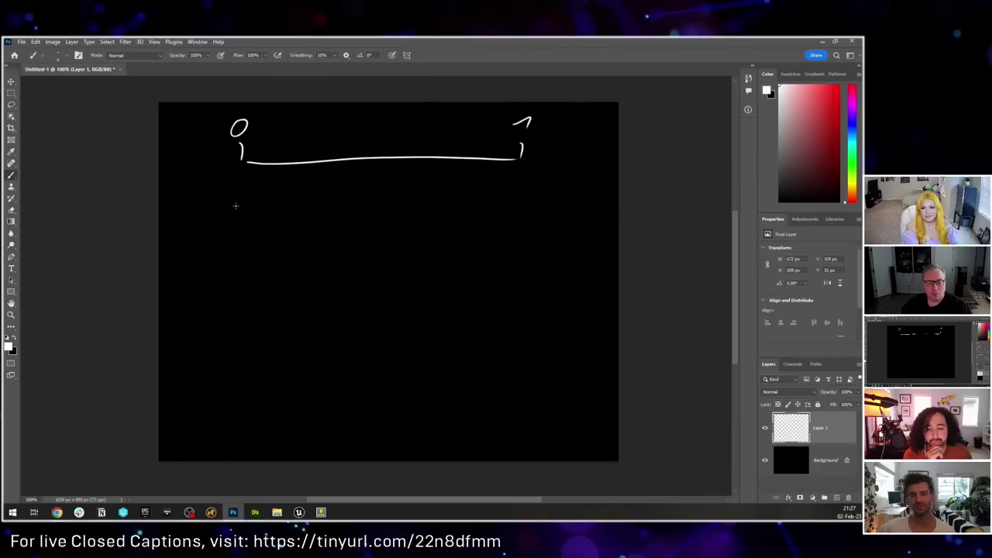
{"action": "mouse_move", "coordinate": [243, 199]}
{"action": "left_mouse_down"}
{"action": "mouse_move", "coordinate": [273, 214]}
{"action": "mouse_move", "coordinate": [302, 204]}
{"action": "left_mouse_up"}
{"action": "left_click", "coordinate": [257, 206]}
{"action": "left_click", "coordinate": [284, 209]}
{"action": "left_click", "coordinate": [284, 213]}
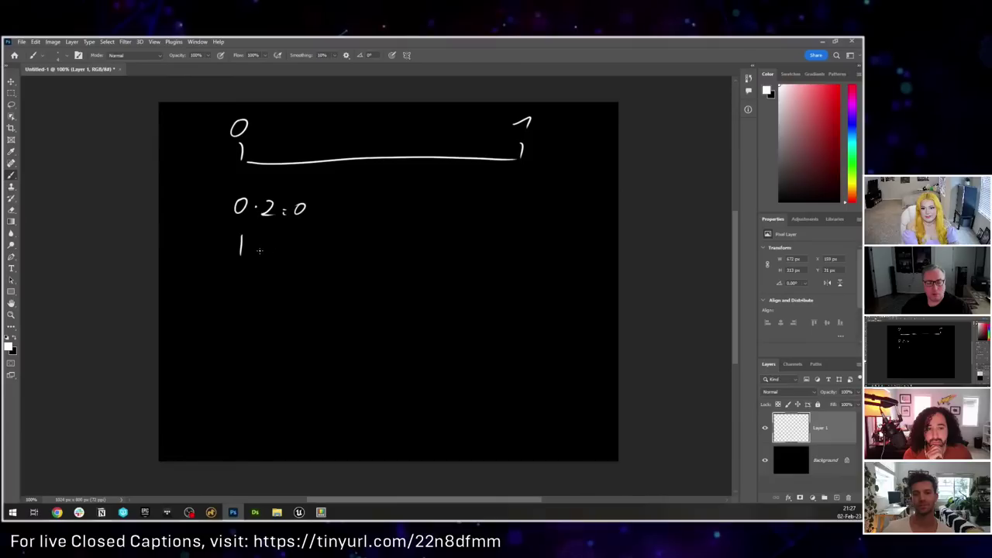
Step: Draw a second number line and write 1·2 = 2 at its right end
{"action": "left_click_drag", "start_coordinate": [334, 243], "coordinate": [527, 252]}
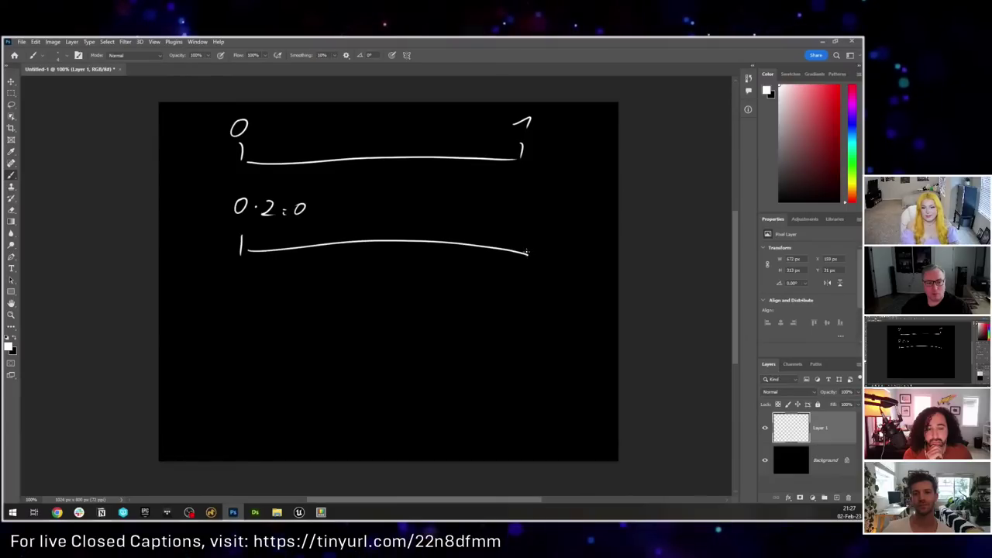
{"action": "left_click_drag", "start_coordinate": [501, 207], "coordinate": [537, 209]}
{"action": "left_click", "coordinate": [508, 213]}
{"action": "mouse_move", "coordinate": [530, 214]}
{"action": "left_mouse_down"}
{"action": "mouse_move", "coordinate": [550, 219]}
{"action": "mouse_move", "coordinate": [531, 255]}
{"action": "left_mouse_up"}
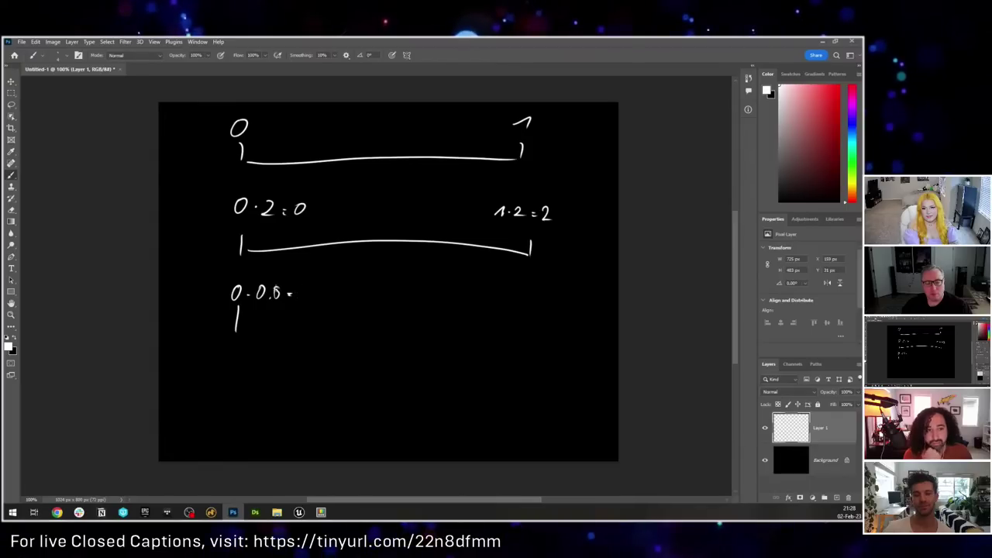
Step: Correct the label to 0.5, write the -0.5 result, and draw a third number line
{"action": "mouse_move", "coordinate": [273, 288]}
{"action": "left_mouse_down"}
{"action": "mouse_move", "coordinate": [317, 287]}
{"action": "mouse_move", "coordinate": [330, 304]}
{"action": "left_mouse_up"}
{"action": "left_click", "coordinate": [327, 298]}
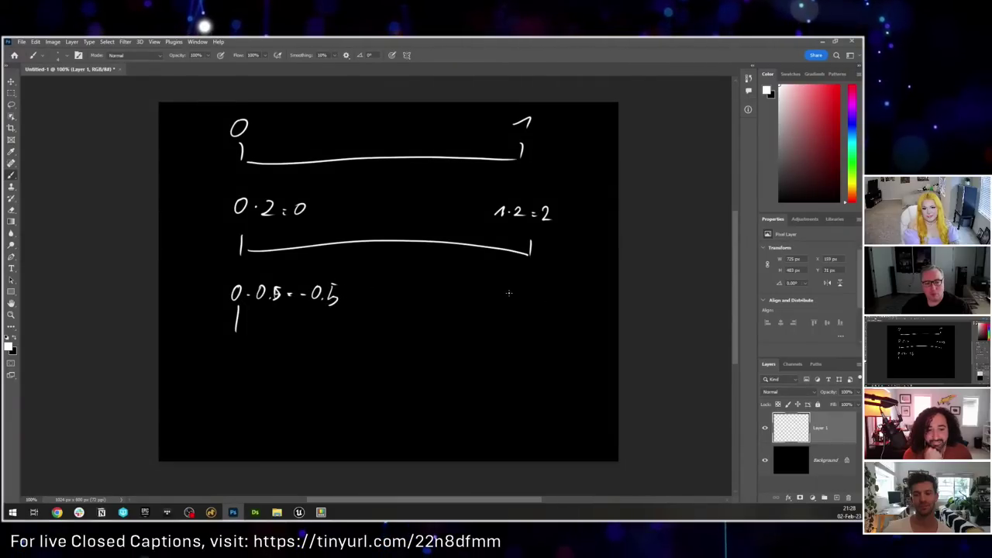
{"action": "left_click_drag", "start_coordinate": [236, 331], "coordinate": [538, 338]}
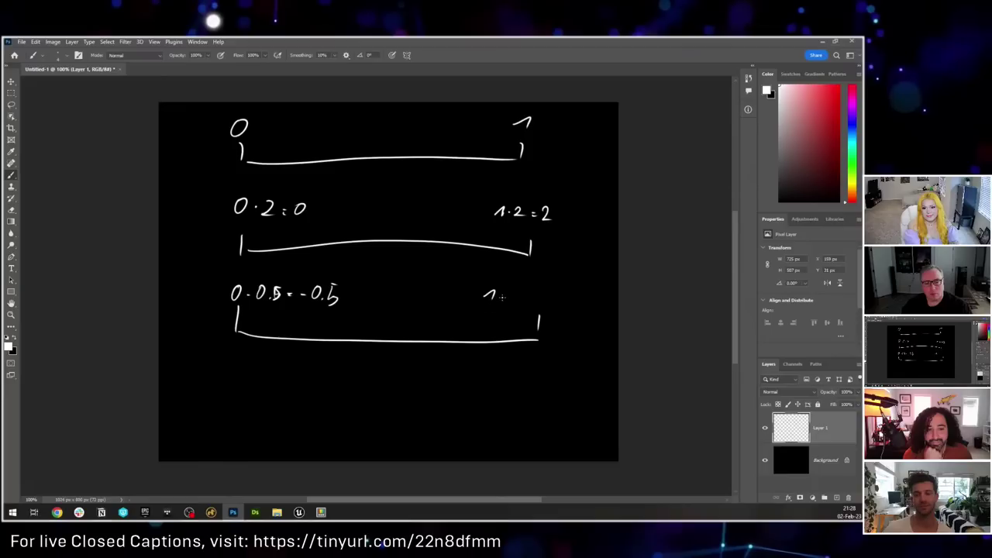
{"action": "left_click_drag", "start_coordinate": [518, 296], "coordinate": [519, 301]}
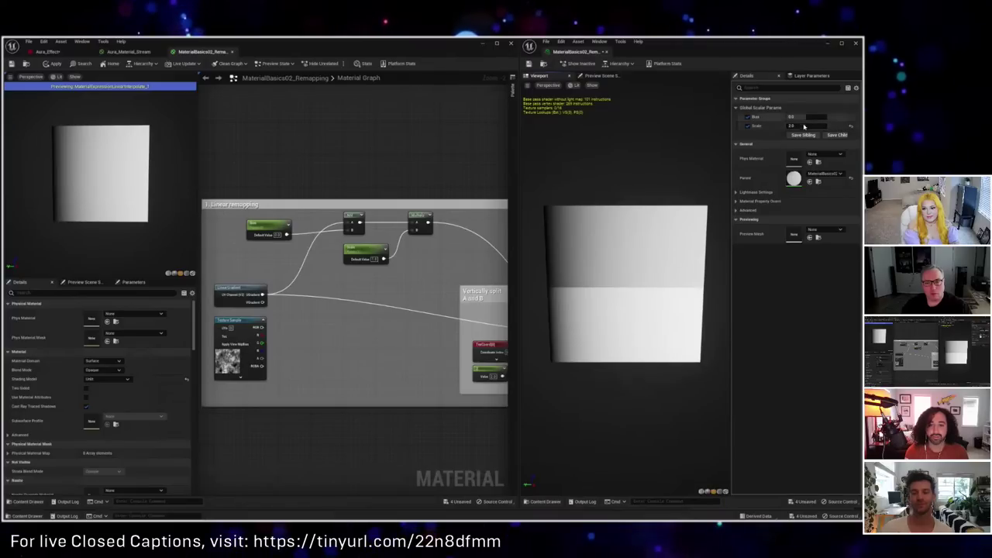
Step: Set the instance's Scale to 1.0 and give Bias a negative value of -0.5
{"action": "left_click_drag", "start_coordinate": [804, 128], "coordinate": [799, 128]}
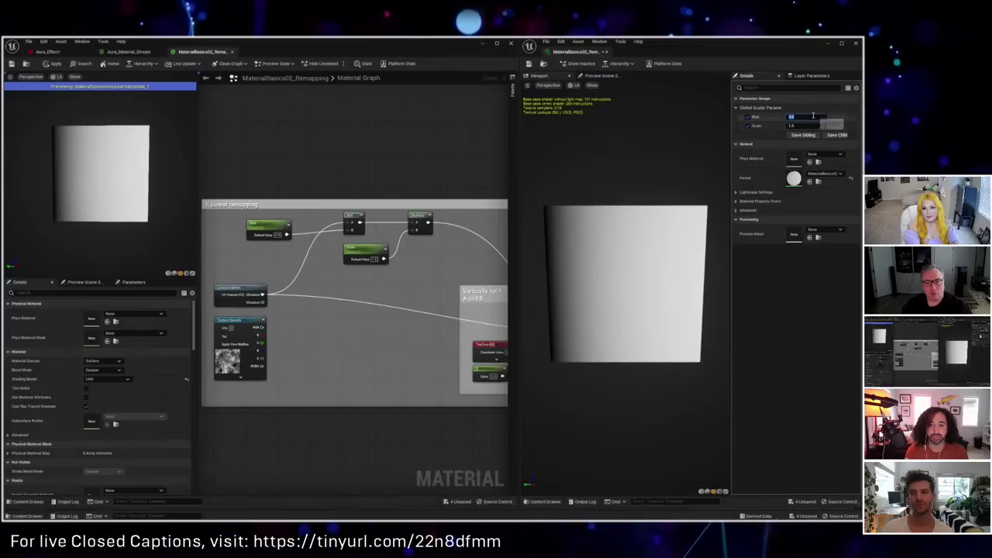
{"action": "left_click", "coordinate": [815, 118]}
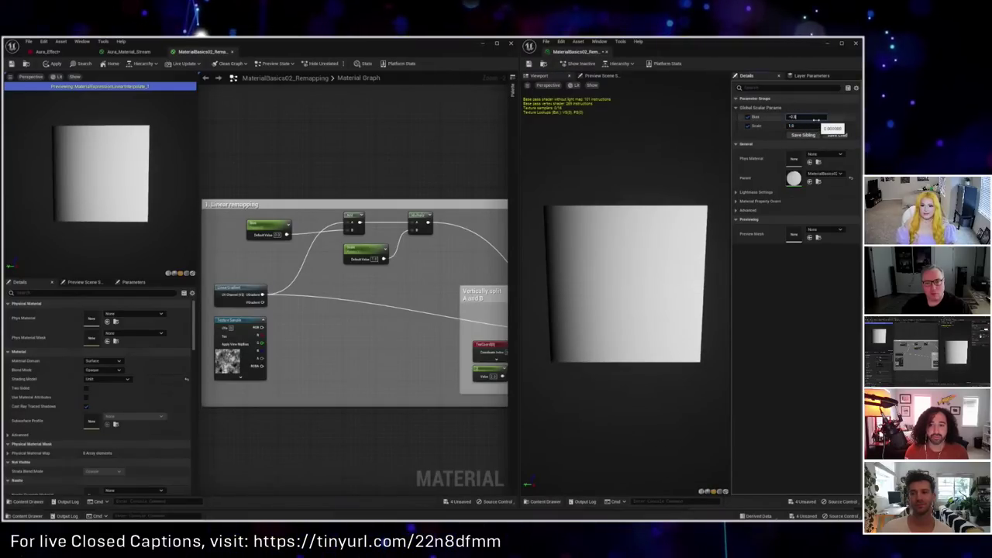
{"action": "key", "text": "Return"}
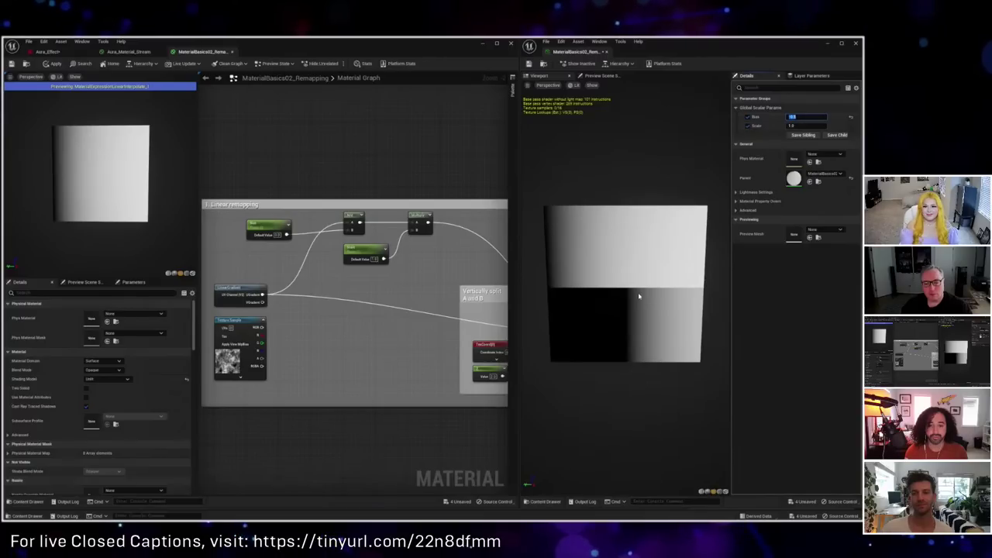
Step: Rewire the remapping input from the LinearGradient to the Texture Sample's R channel
{"action": "right_click_drag", "start_coordinate": [443, 325], "coordinate": [383, 305]}
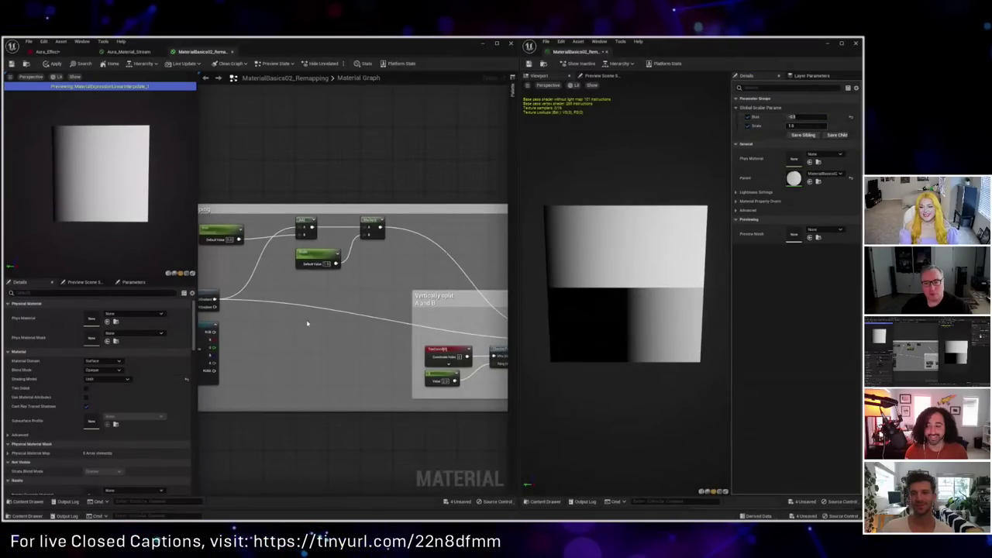
{"action": "right_click_drag", "start_coordinate": [307, 323], "coordinate": [323, 304]}
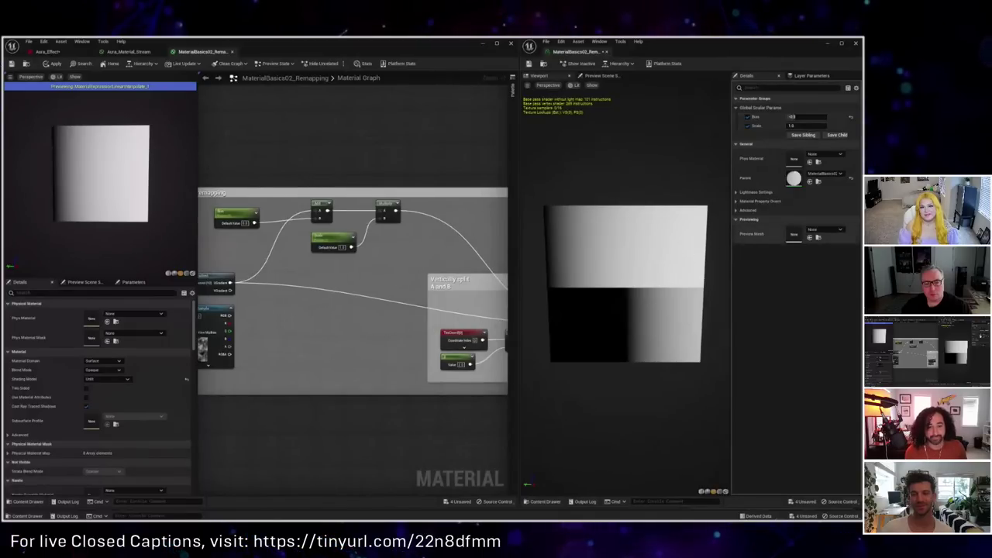
{"action": "right_click_drag", "start_coordinate": [313, 307], "coordinate": [391, 304]}
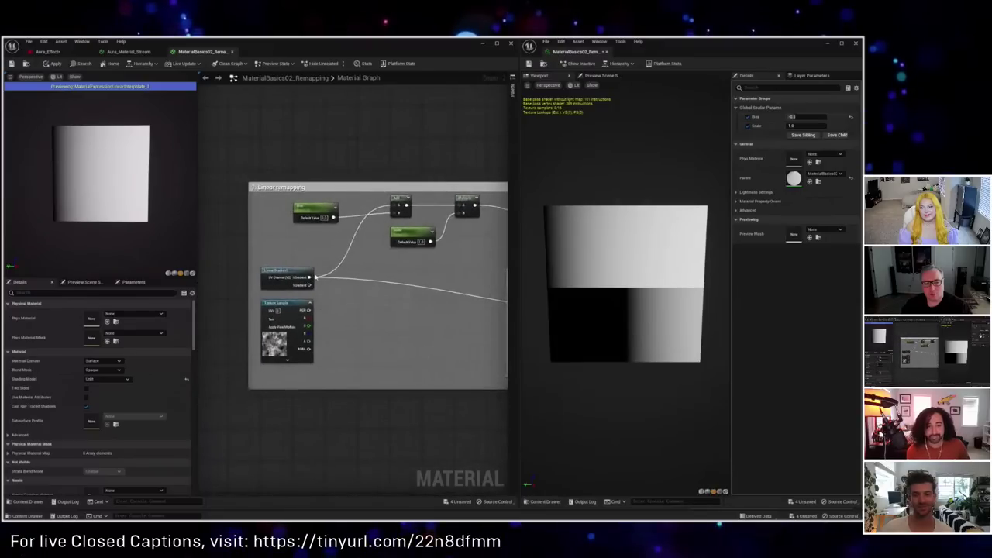
{"action": "left_click_drag", "start_coordinate": [311, 277], "coordinate": [308, 317], "text": "ctrl"}
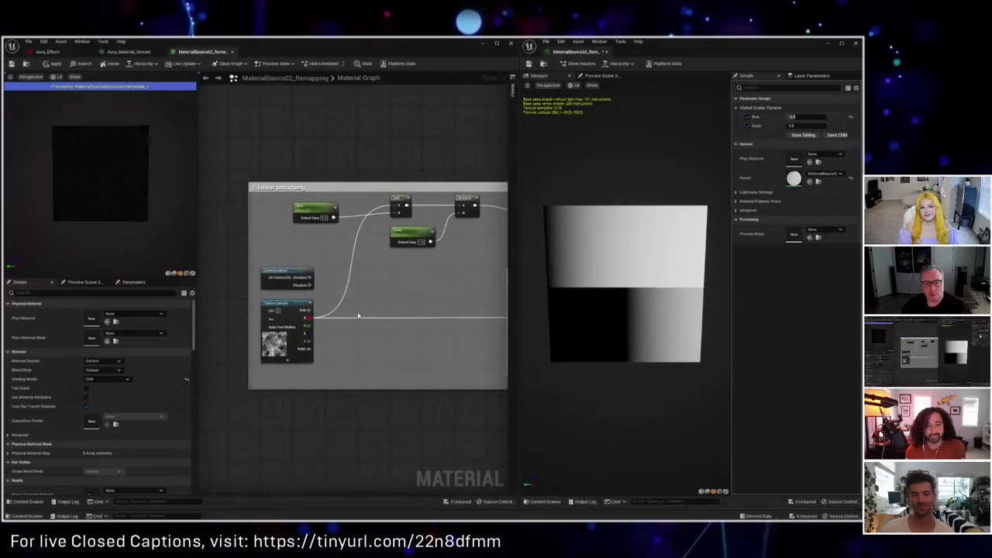
Step: Apply the noise-driven remap, then try a Bias of 0 and raise it to brighten the lower half
{"action": "right_click_drag", "start_coordinate": [463, 297], "coordinate": [413, 288]}
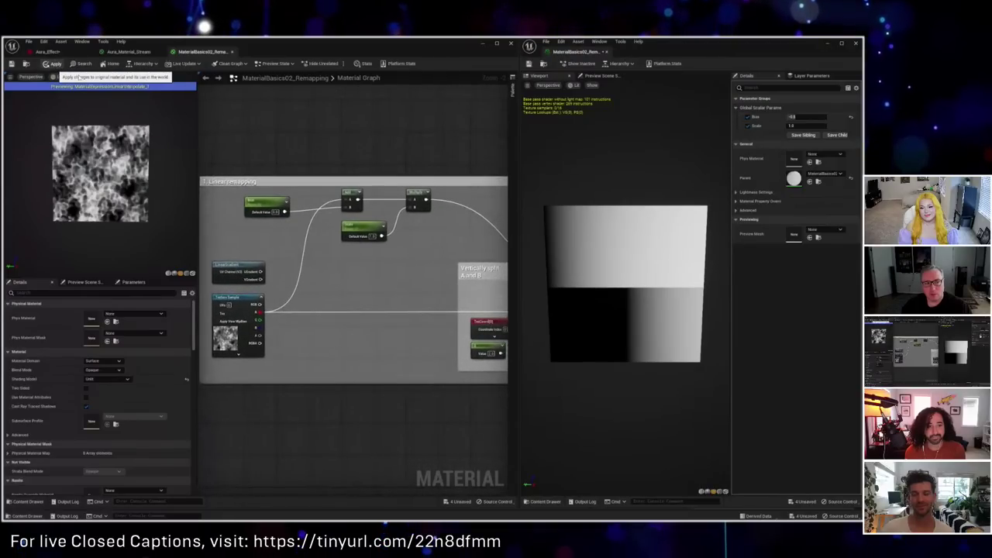
{"action": "left_click", "coordinate": [55, 64]}
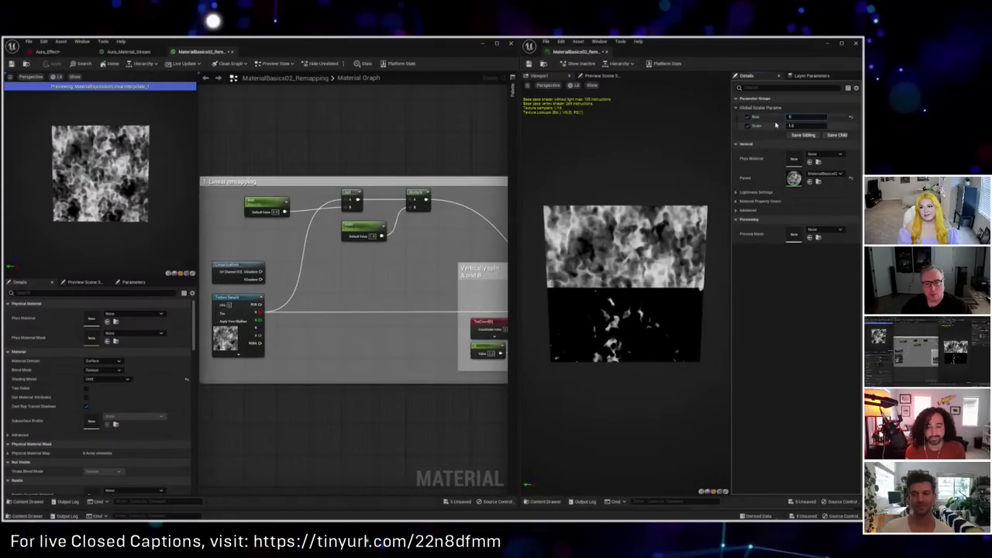
{"action": "type", "text": "0"}
{"action": "key", "text": "Return"}
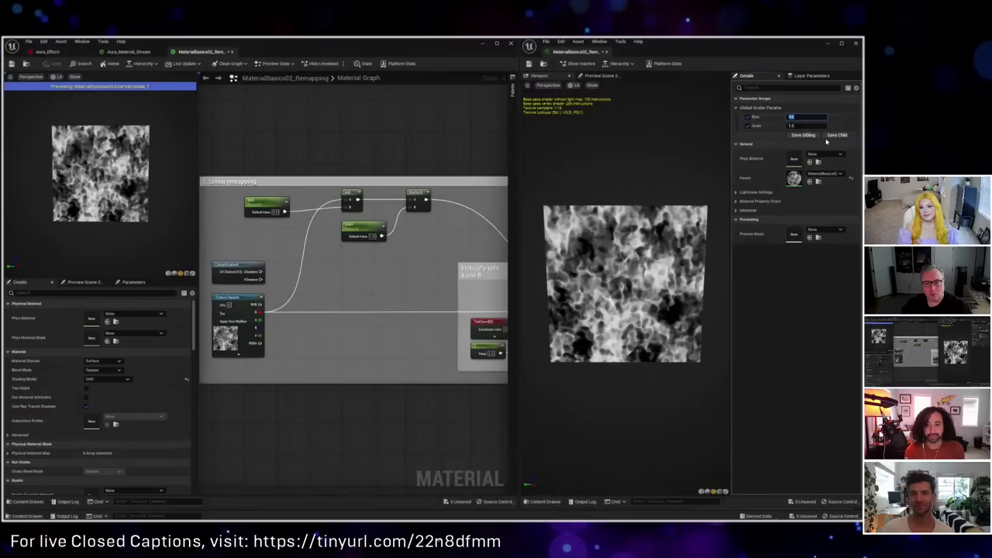
{"action": "left_click", "coordinate": [801, 116]}
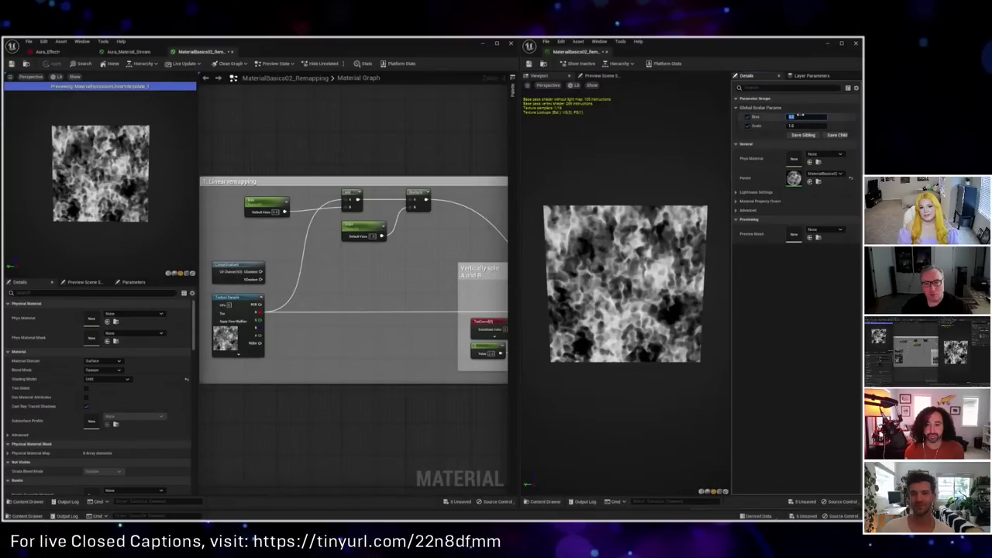
{"action": "mouse_move", "coordinate": [801, 116]}
{"action": "left_mouse_down"}
{"action": "mouse_move", "coordinate": [812, 117]}
{"action": "mouse_move", "coordinate": [790, 116]}
{"action": "mouse_move", "coordinate": [814, 126]}
{"action": "mouse_move", "coordinate": [789, 116]}
{"action": "mouse_move", "coordinate": [800, 117]}
{"action": "left_mouse_up"}
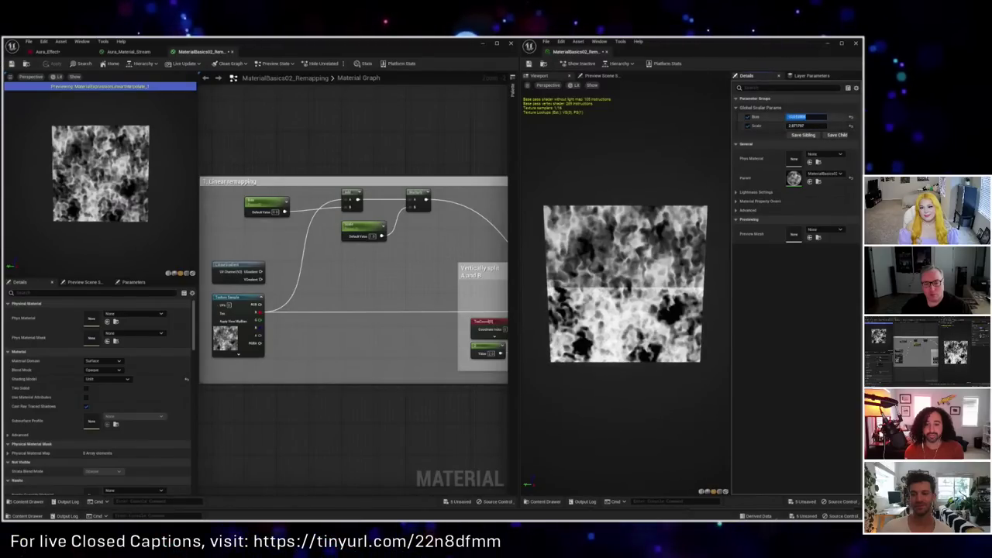
Step: Reset the instance's Scale and Bias to their default values
{"action": "left_click", "coordinate": [850, 126]}
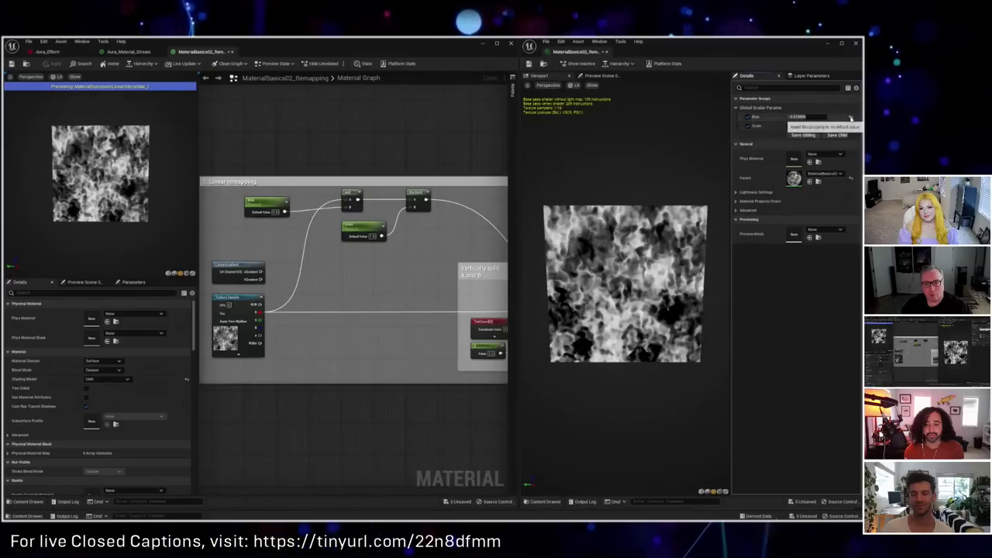
{"action": "left_click", "coordinate": [850, 117]}
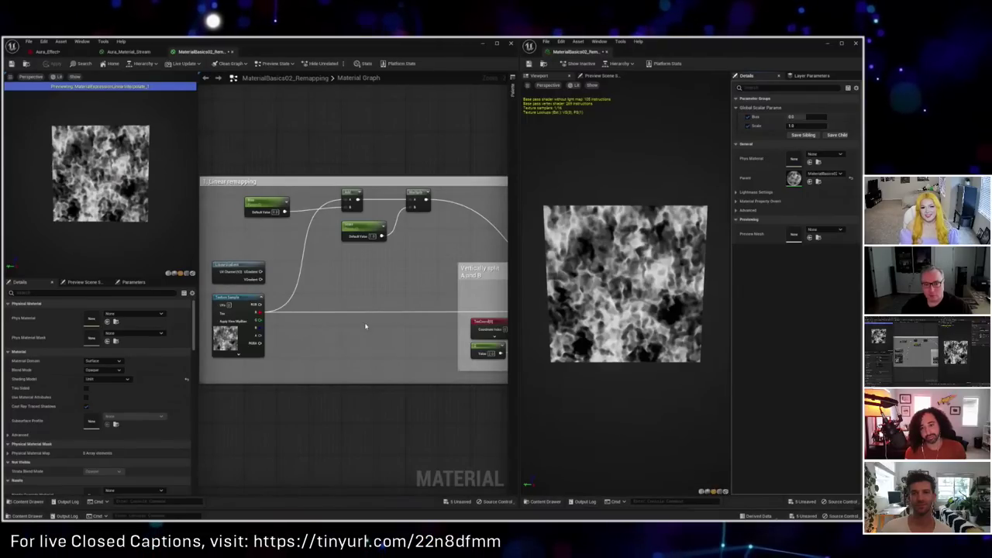
{"action": "right_click_drag", "start_coordinate": [365, 326], "coordinate": [379, 326]}
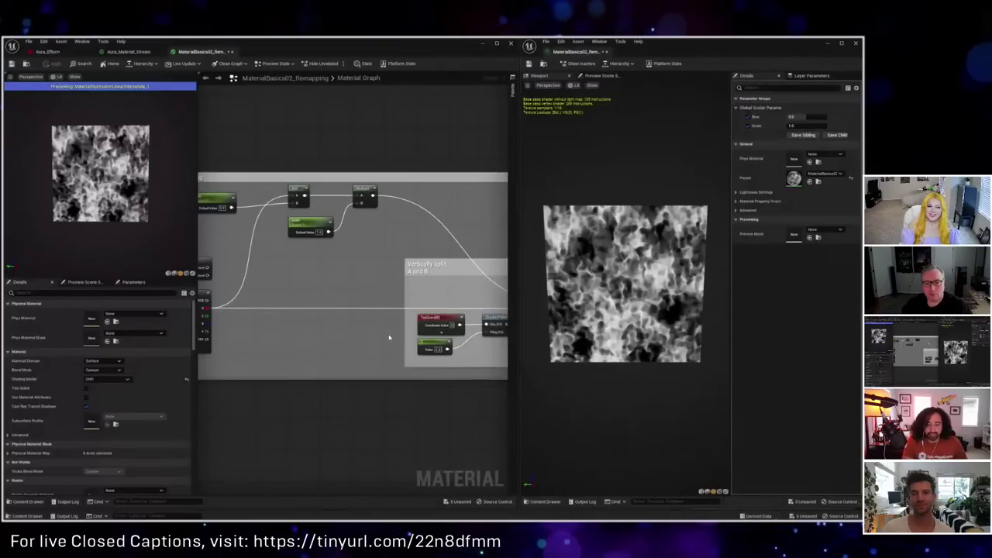
{"action": "right_click_drag", "start_coordinate": [263, 379], "coordinate": [268, 369]}
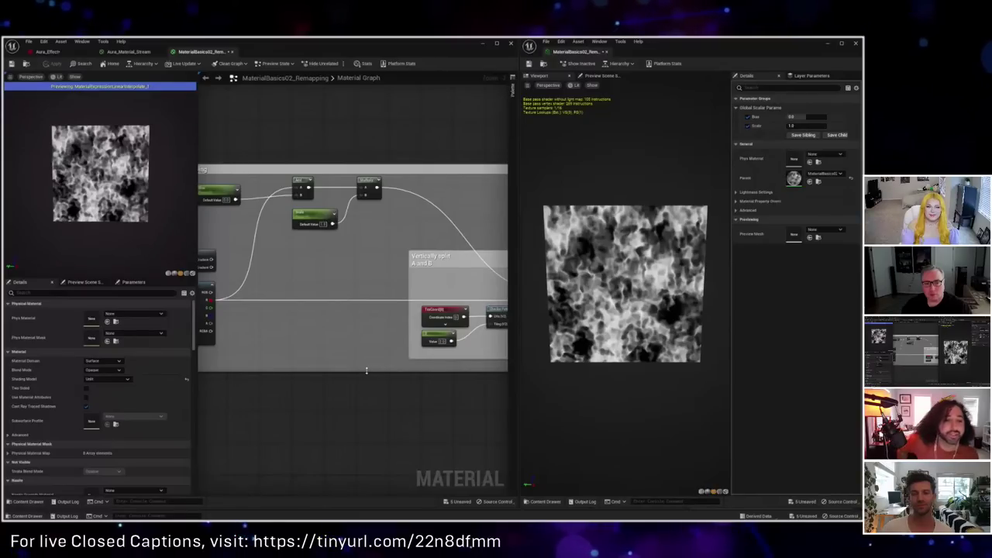
Step: In Aura_Material_Stream, add a Multiply node fed by the LinearGradient's VGradient output
{"action": "left_click", "coordinate": [138, 52]}
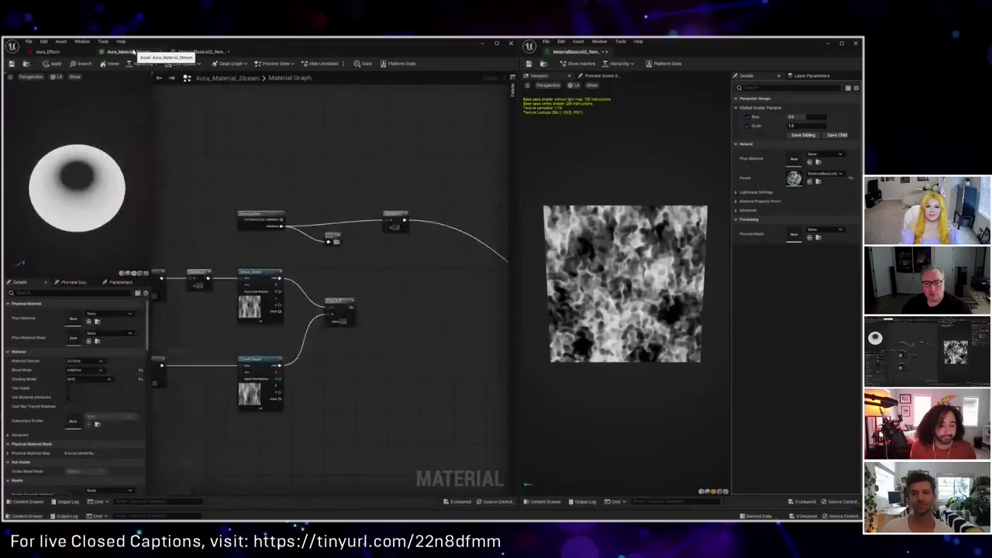
{"action": "right_click_drag", "start_coordinate": [353, 289], "coordinate": [353, 298]}
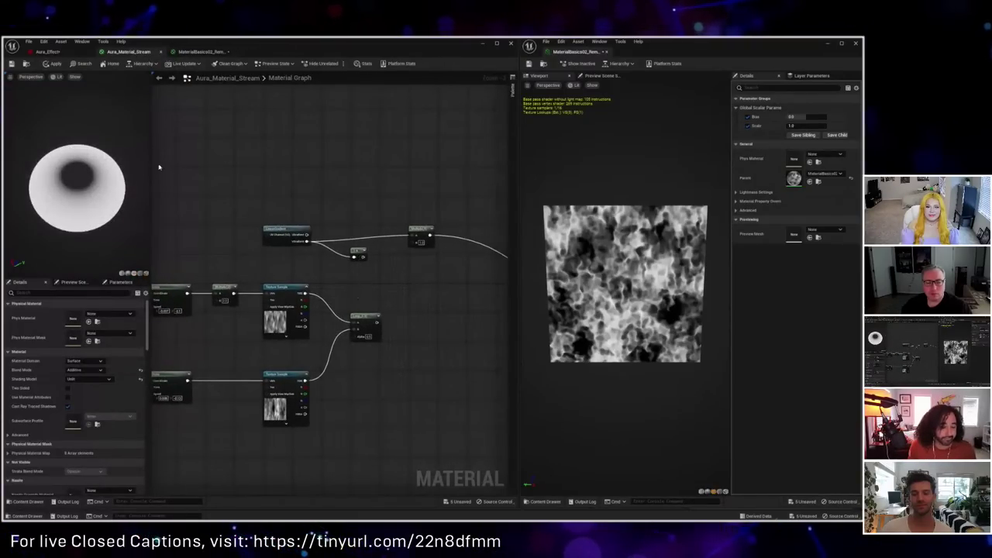
{"action": "scroll", "coordinate": [118, 191], "scroll_direction": "up", "scroll_amount": 2}
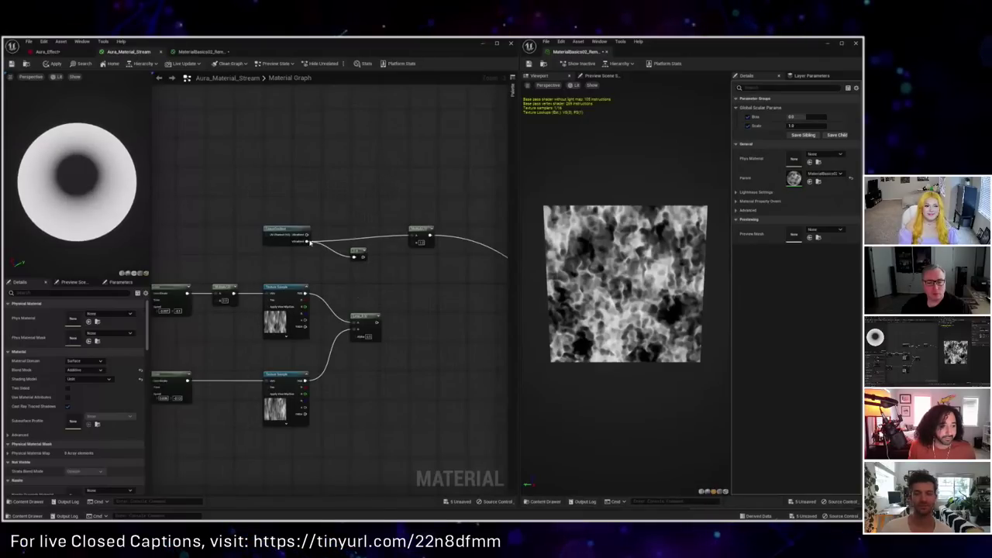
{"action": "left_click_drag", "start_coordinate": [308, 243], "coordinate": [323, 188]}
{"action": "type", "text": "mu"}
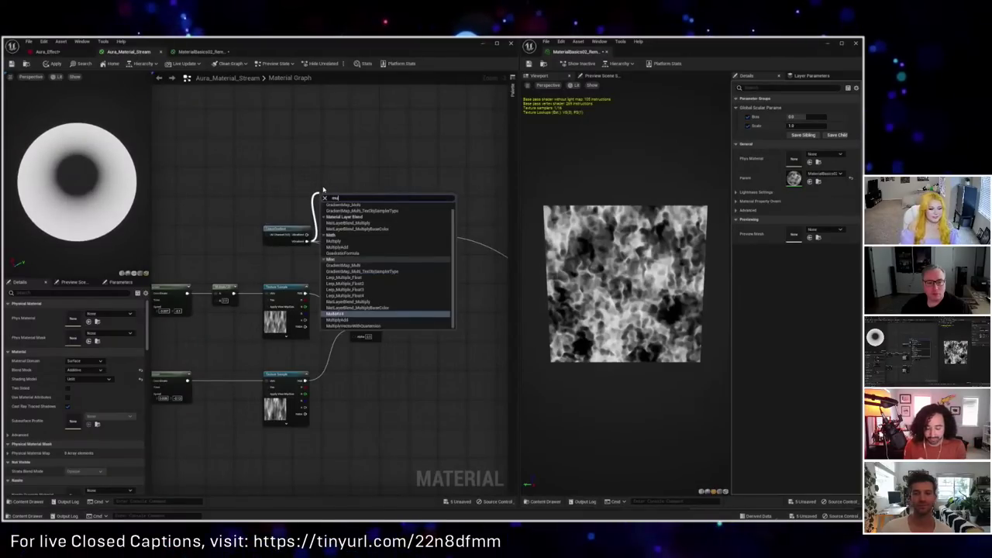
{"action": "type", "text": "lt"}
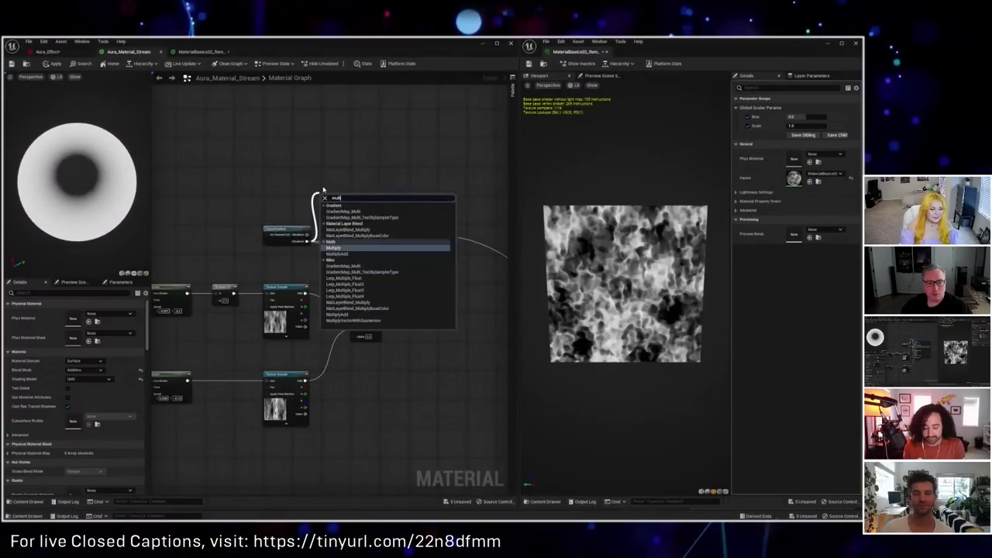
{"action": "key", "text": "Return"}
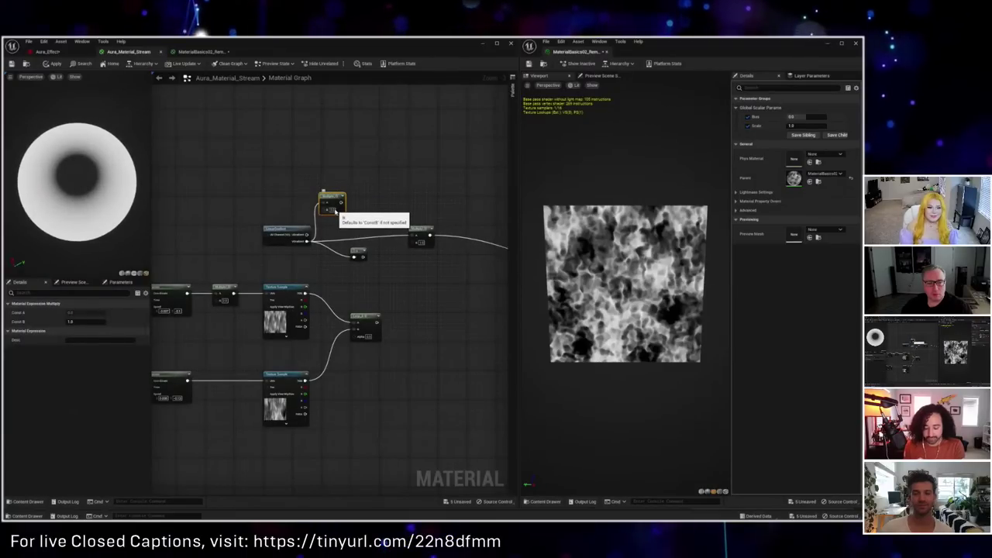
Step: Set the Multiply's B to 20 and route its result into the material output
{"action": "left_click", "coordinate": [331, 209]}
{"action": "type", "text": "20"}
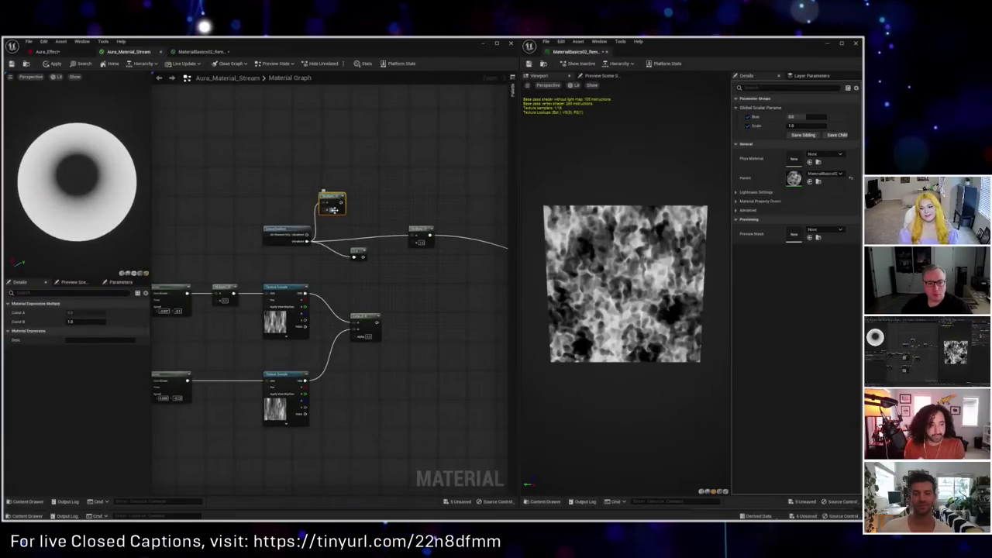
{"action": "key", "text": "Return"}
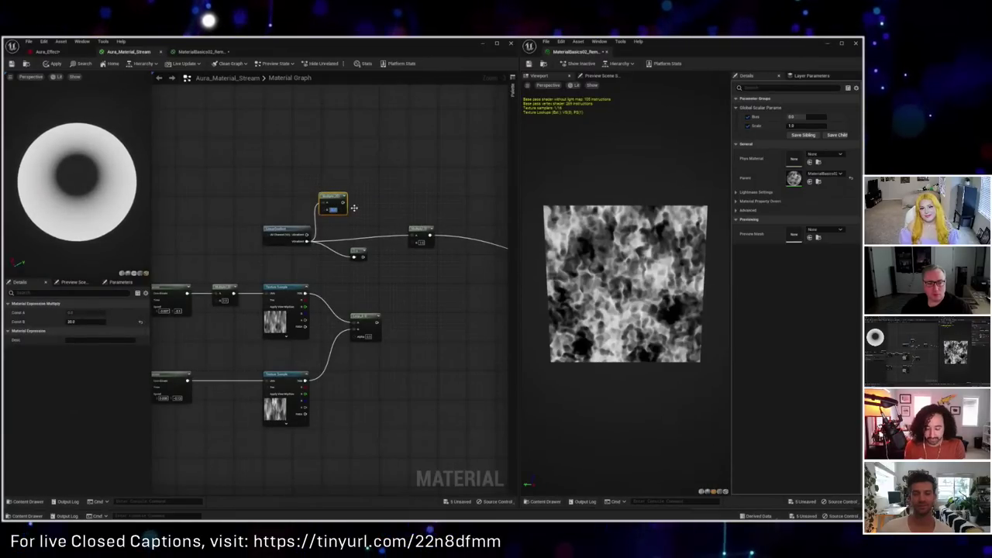
{"action": "left_click_drag", "start_coordinate": [431, 236], "coordinate": [343, 203], "text": "ctrl"}
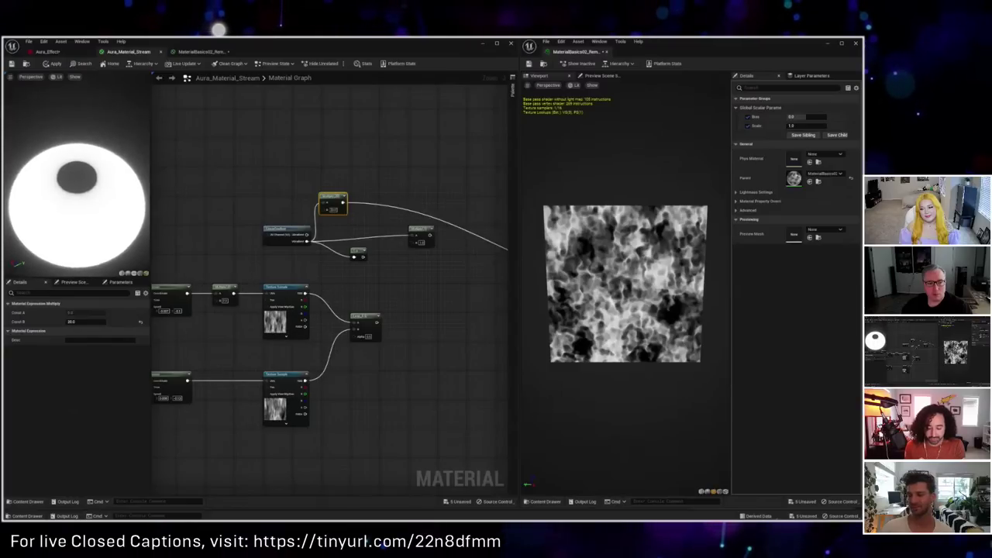
{"action": "scroll", "coordinate": [80, 227], "scroll_direction": "up", "scroll_amount": 3}
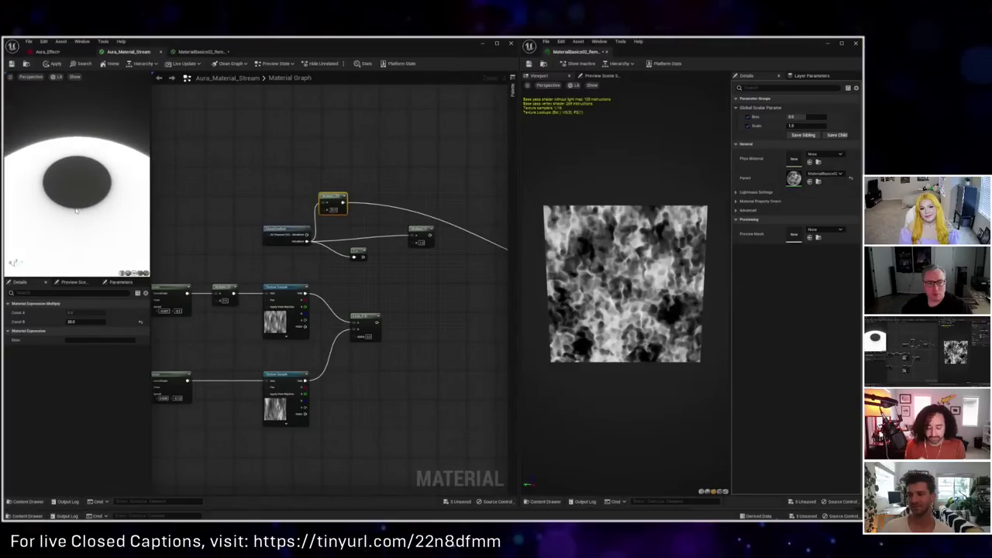
{"action": "scroll", "coordinate": [79, 214], "scroll_direction": "down", "scroll_amount": 3}
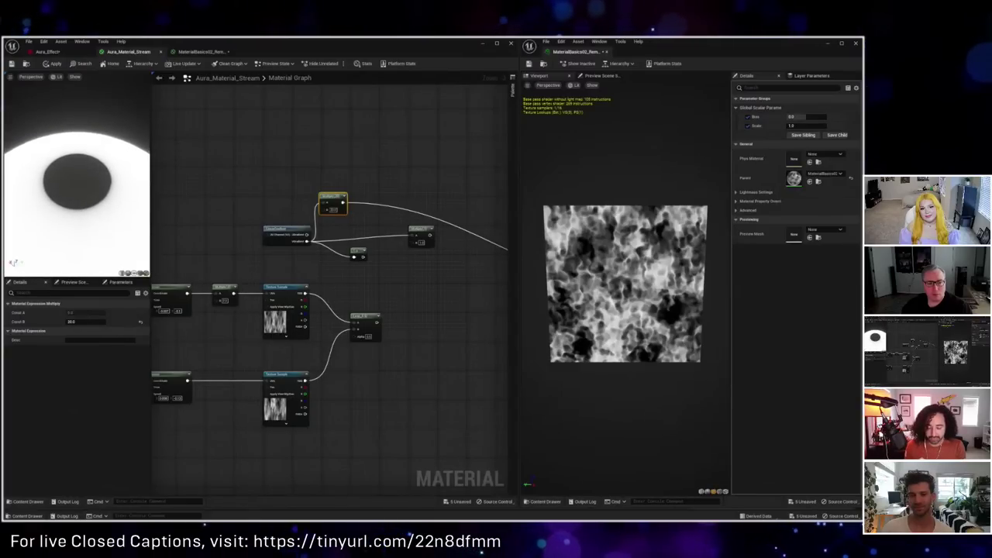
{"action": "left_click_drag", "start_coordinate": [79, 215], "coordinate": [84, 174]}
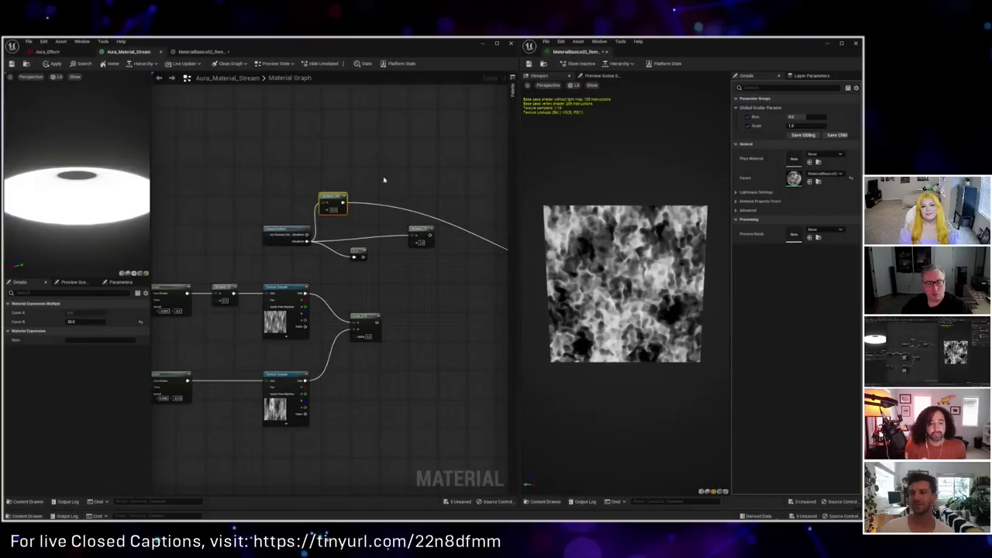
Step: Add a Saturate node after the Multiply output
{"action": "left_click_drag", "start_coordinate": [341, 203], "coordinate": [363, 205]}
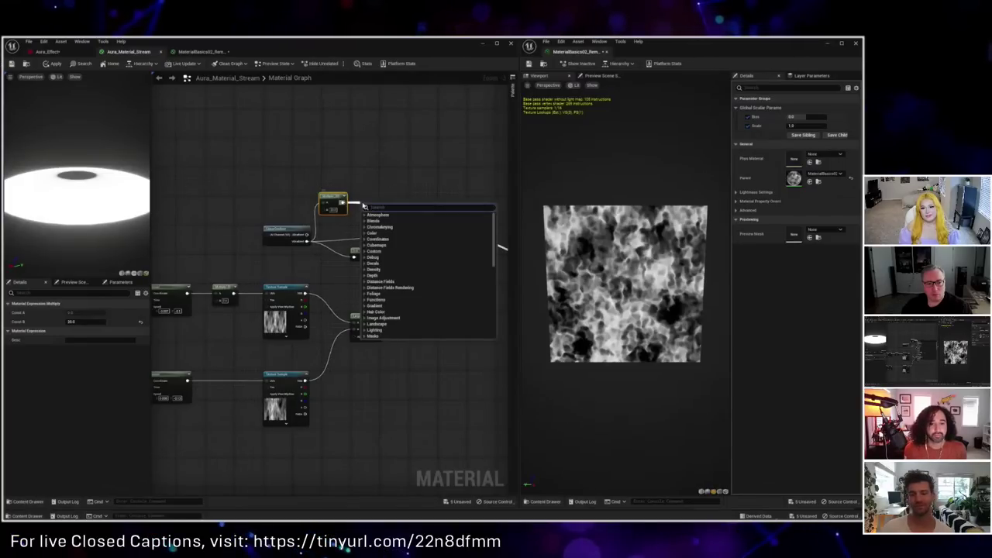
{"action": "type", "text": "sat"}
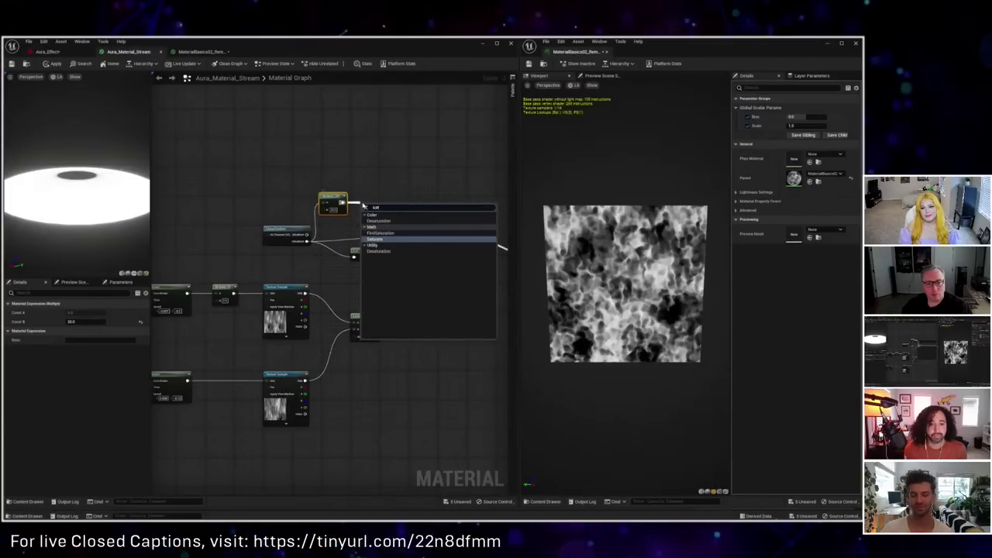
{"action": "key", "text": "Return"}
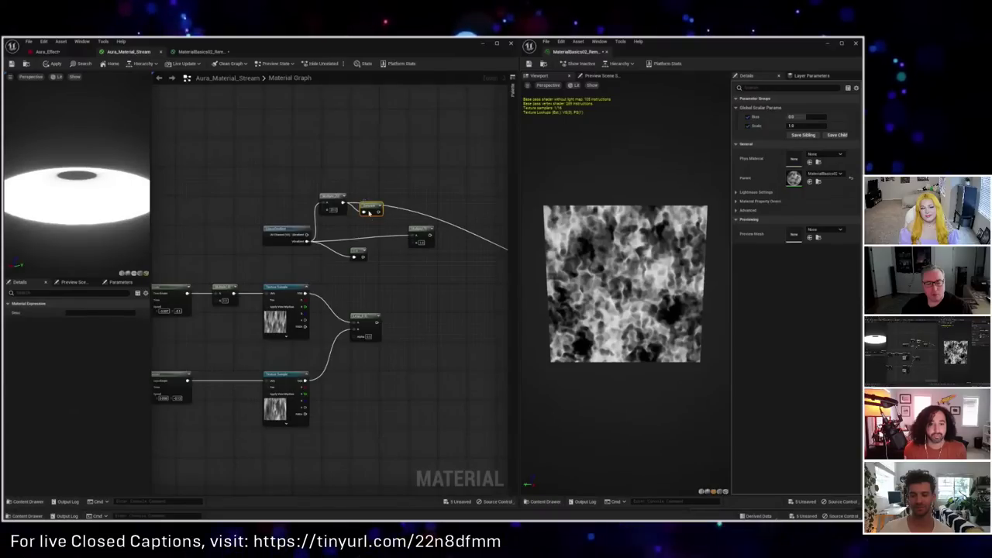
Step: Add a test Clamp node after the Saturate and preview it on the material output
{"action": "left_click_drag", "start_coordinate": [363, 209], "coordinate": [369, 180]}
{"action": "type", "text": "clam"}
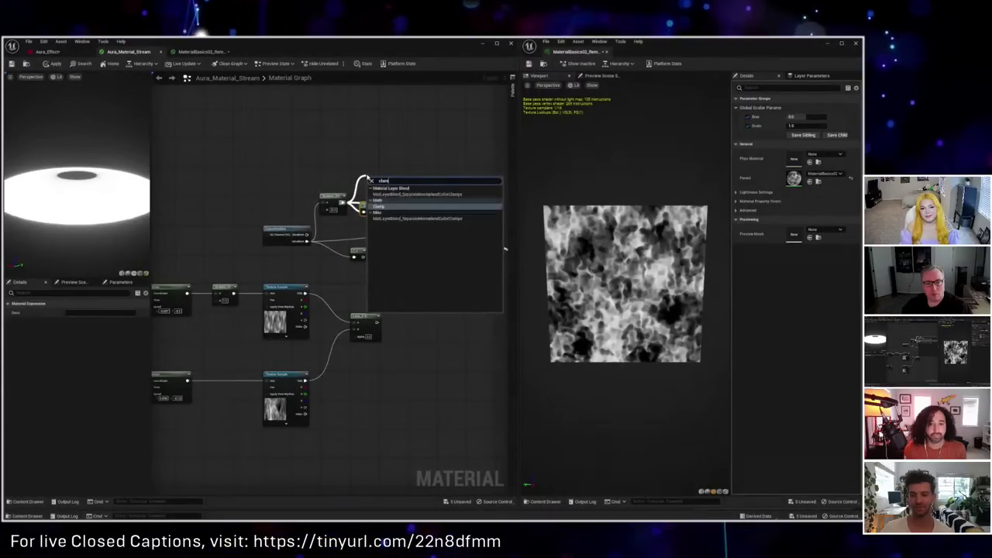
{"action": "key", "text": "Escape"}
{"action": "mouse_move", "coordinate": [367, 179]}
{"action": "left_mouse_down"}
{"action": "mouse_move", "coordinate": [387, 191]}
{"action": "mouse_move", "coordinate": [375, 176]}
{"action": "left_mouse_up"}
{"action": "left_click", "coordinate": [402, 152]}
{"action": "left_click", "coordinate": [374, 182]}
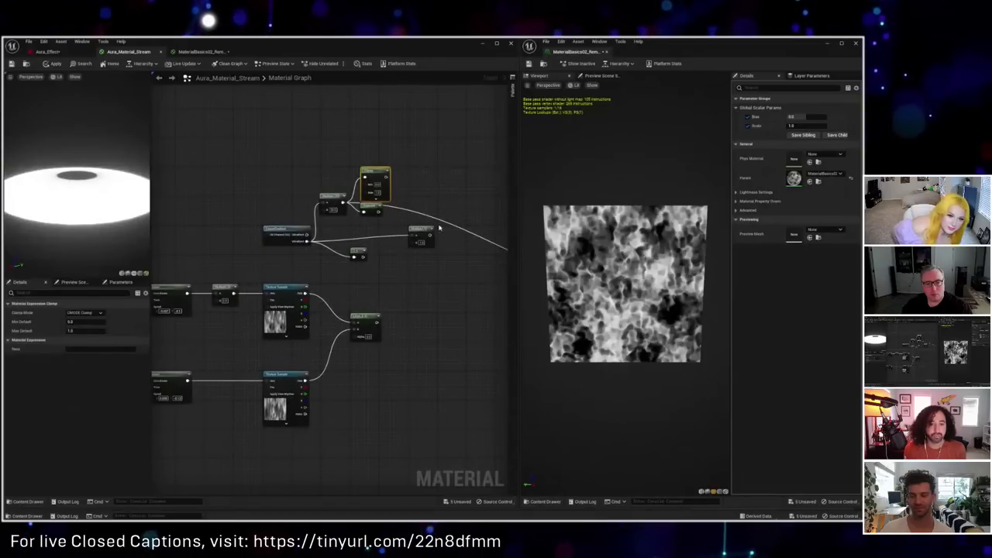
{"action": "right_click_drag", "start_coordinate": [434, 200], "coordinate": [362, 179]}
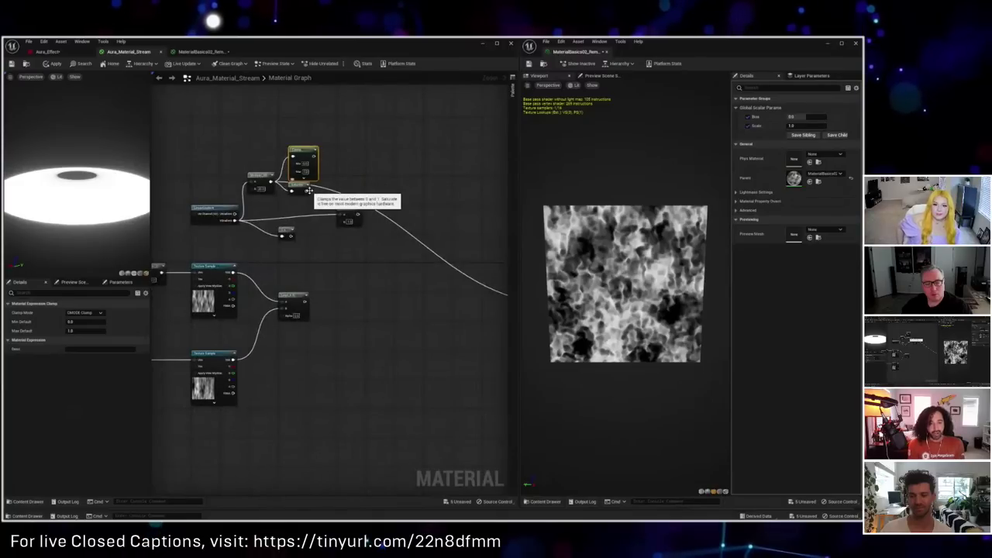
{"action": "left_click_drag", "start_coordinate": [306, 189], "coordinate": [481, 306]}
{"action": "right_click_drag", "start_coordinate": [246, 189], "coordinate": [307, 229]}
{"action": "left_click_drag", "start_coordinate": [85, 194], "coordinate": [88, 157]}
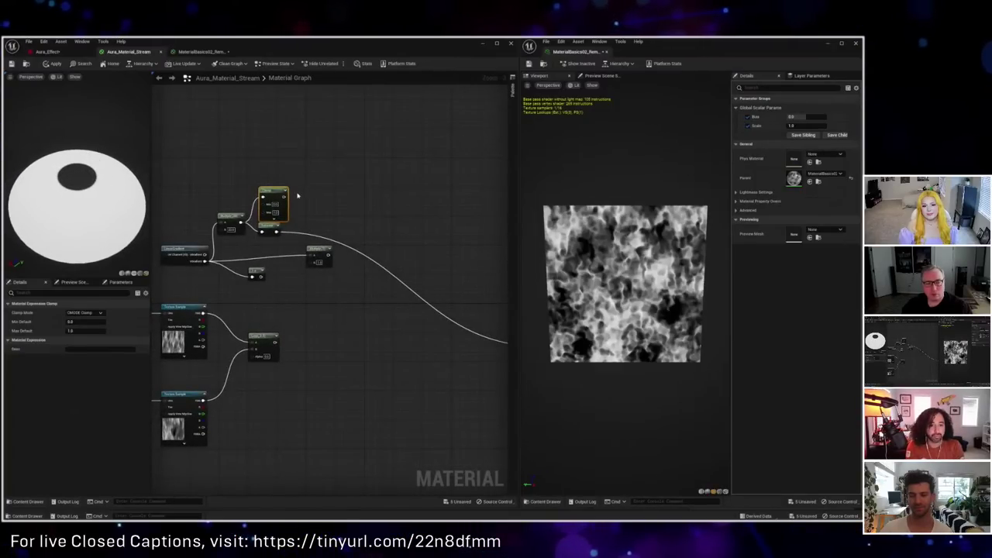
Step: Delete the Clamp node, check the Saturate and Multiply nodes, and move the 1-x node beside the gradient
{"action": "key", "text": "Delete"}
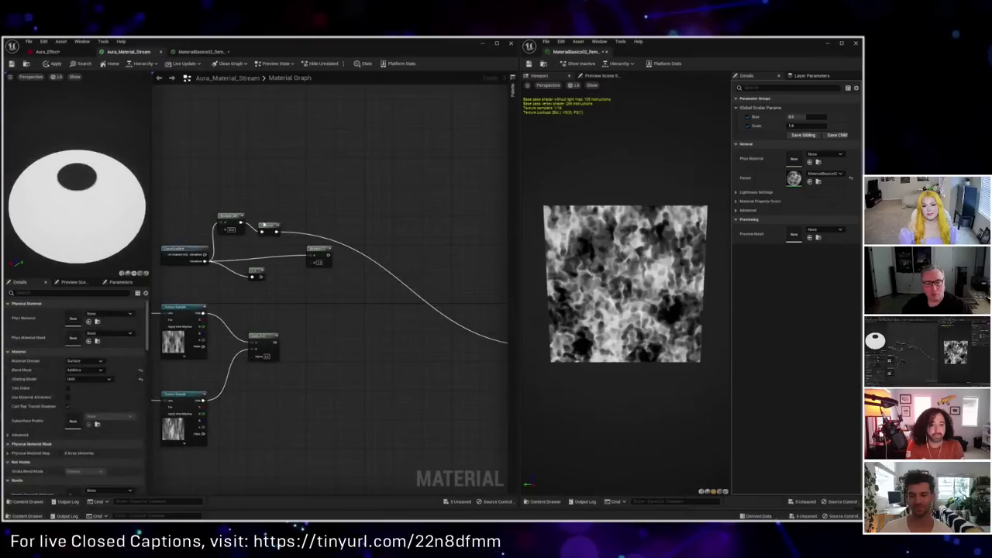
{"action": "left_click", "coordinate": [265, 229]}
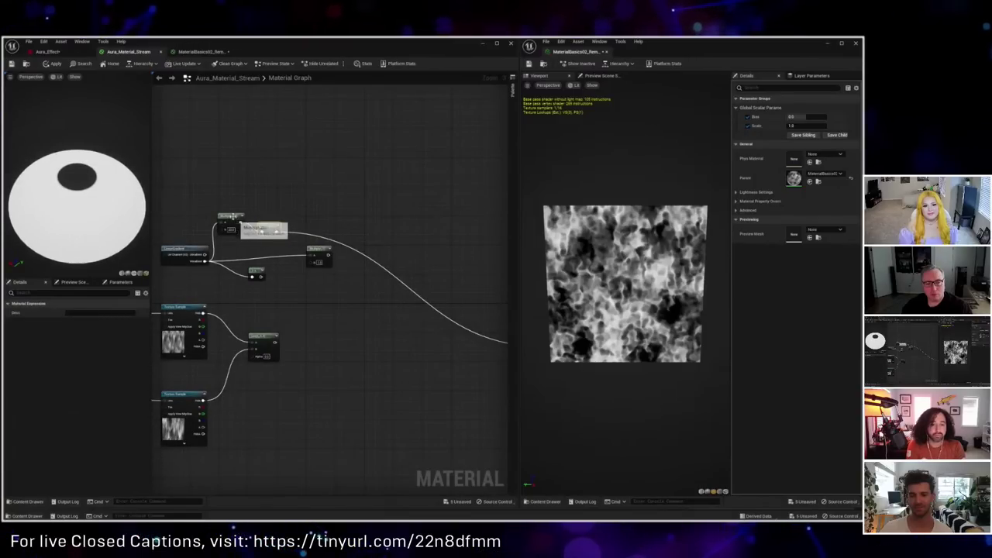
{"action": "left_click", "coordinate": [230, 220]}
{"action": "left_click", "coordinate": [267, 225]}
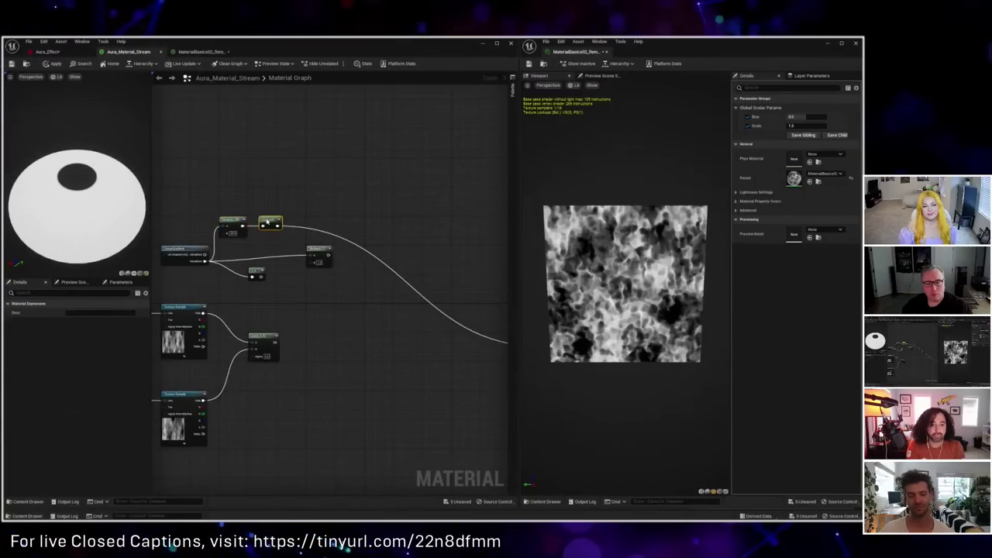
{"action": "scroll", "coordinate": [77, 178], "scroll_direction": "down", "scroll_amount": 5}
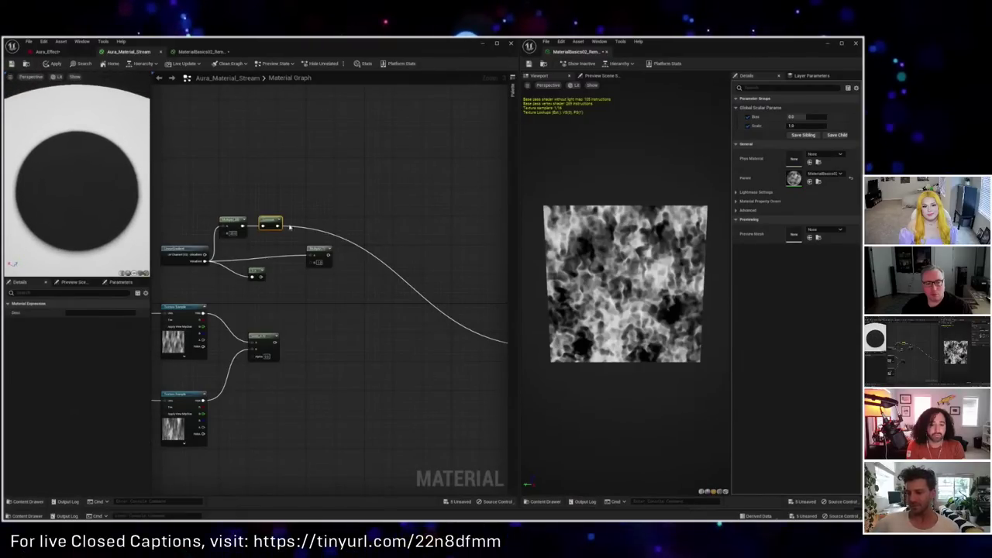
{"action": "left_click_drag", "start_coordinate": [253, 270], "coordinate": [277, 226]}
{"action": "key", "text": "Escape"}
{"action": "scroll", "coordinate": [113, 226], "scroll_direction": "down", "scroll_amount": 3}
{"action": "left_click_drag", "start_coordinate": [113, 226], "coordinate": [113, 268]}
{"action": "mouse_move", "coordinate": [97, 210]}
{"action": "left_mouse_down"}
{"action": "mouse_move", "coordinate": [97, 190]}
{"action": "mouse_move", "coordinate": [98, 209]}
{"action": "left_mouse_up"}
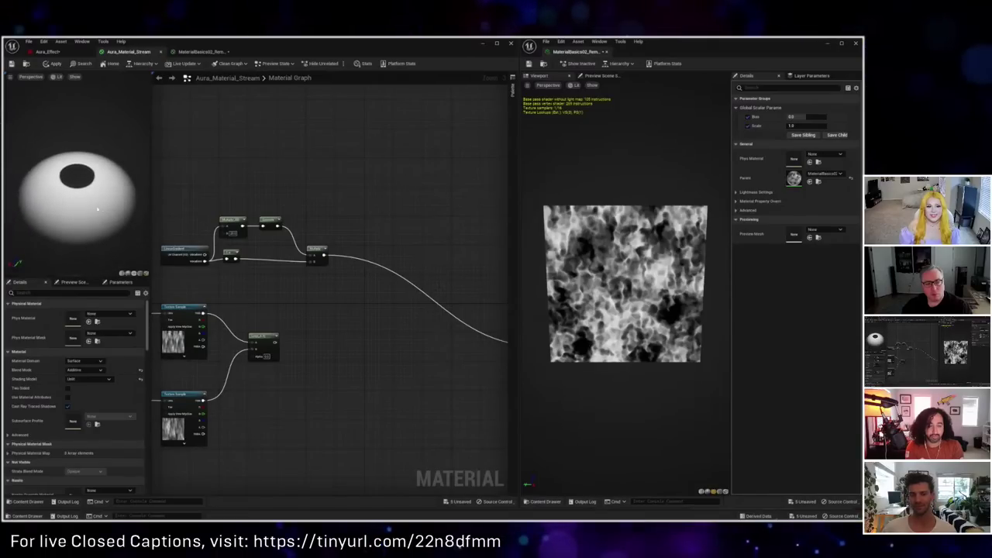
Step: Add a Power node (exponent 2) after the 1-x node and wire it into the Multiply's B input
{"action": "left_click", "coordinate": [230, 252]}
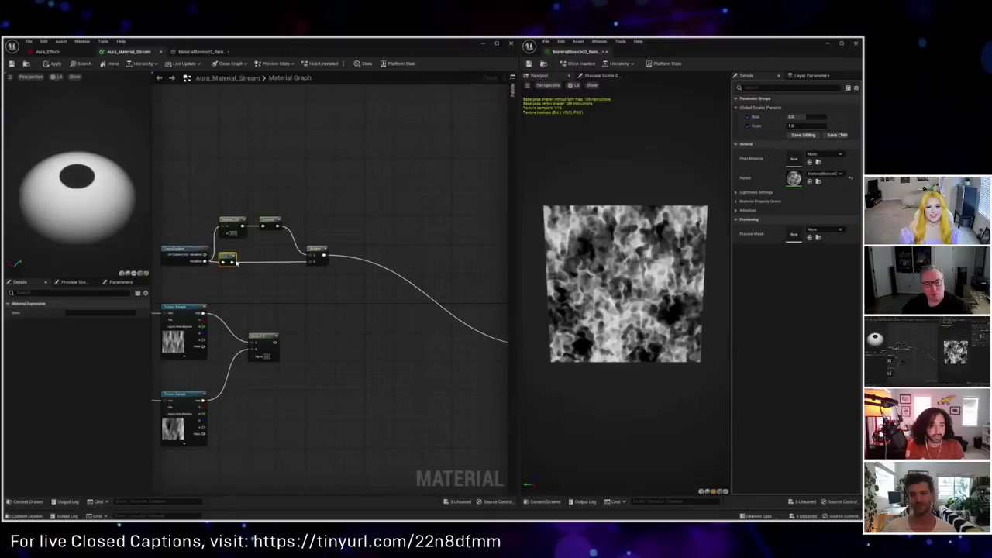
{"action": "mouse_move", "coordinate": [237, 263]}
{"action": "left_mouse_down"}
{"action": "mouse_move", "coordinate": [285, 272]}
{"action": "mouse_move", "coordinate": [248, 267]}
{"action": "left_mouse_up"}
{"action": "type", "text": "pow"}
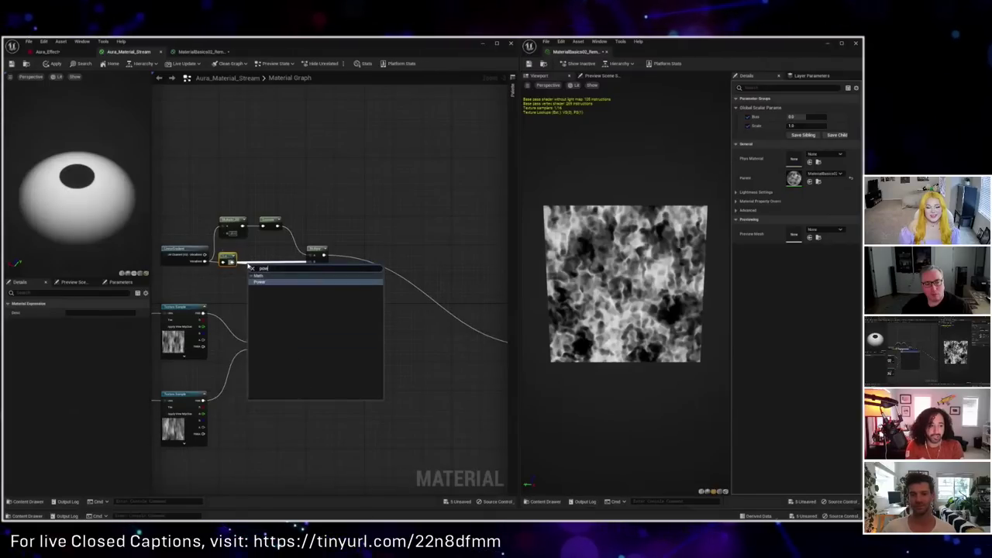
{"action": "key", "text": "Return"}
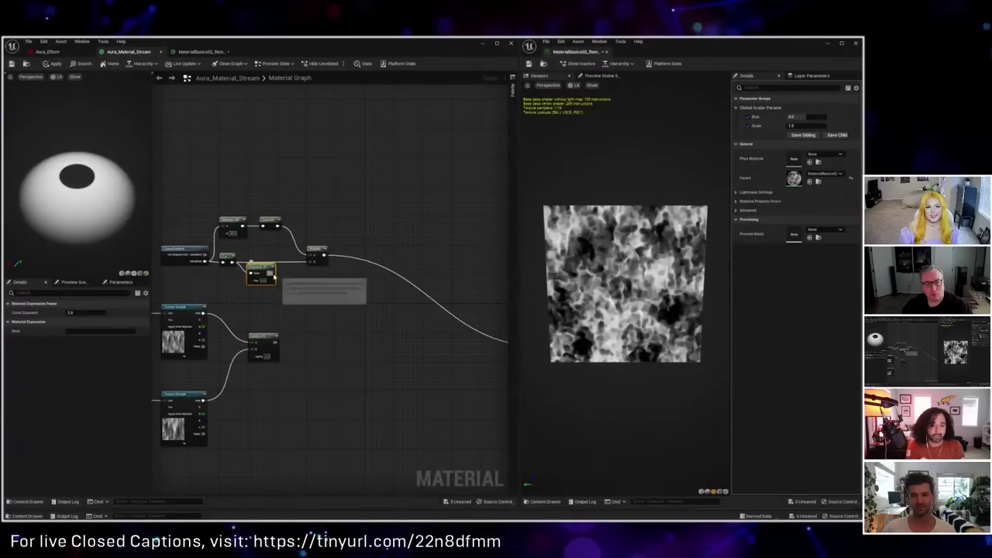
{"action": "scroll", "coordinate": [272, 289], "scroll_direction": "up", "scroll_amount": 3}
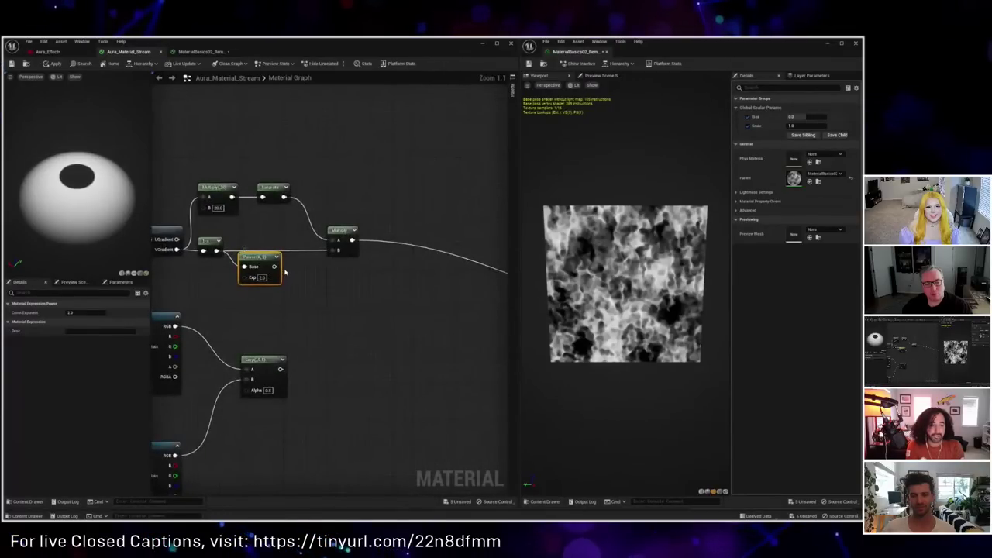
{"action": "left_click_drag", "start_coordinate": [274, 266], "coordinate": [339, 250]}
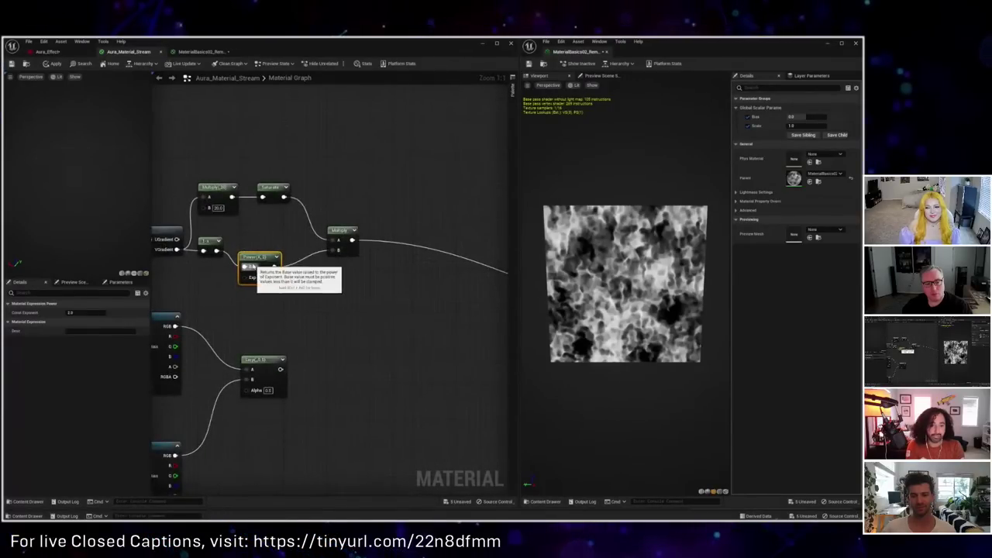
{"action": "left_click", "coordinate": [247, 241]}
{"action": "left_click_drag", "start_coordinate": [247, 256], "coordinate": [247, 242]}
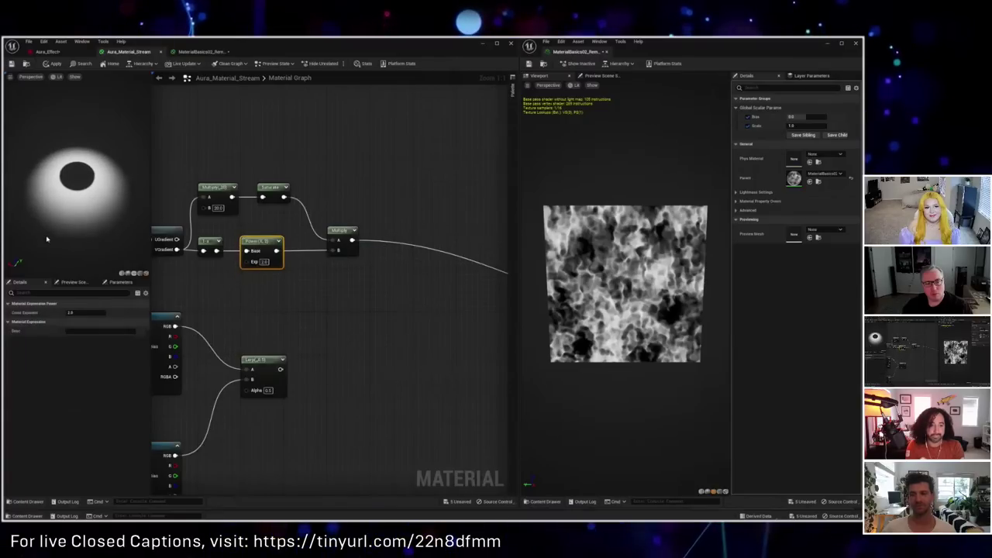
{"action": "scroll", "coordinate": [271, 287], "scroll_direction": "down", "scroll_amount": 1}
{"action": "scroll", "coordinate": [279, 283], "scroll_direction": "down", "scroll_amount": 1}
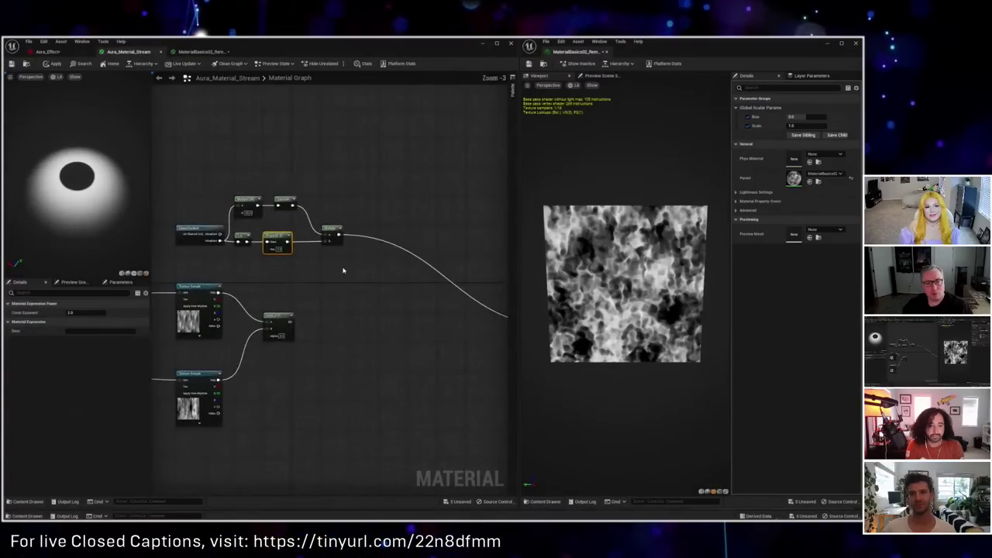
{"action": "right_click_drag", "start_coordinate": [390, 303], "coordinate": [362, 290]}
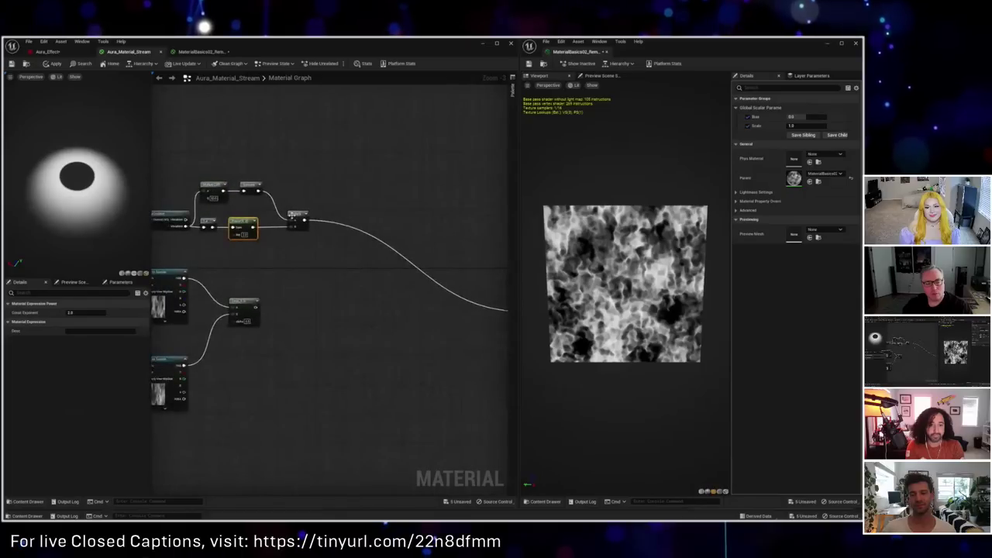
Step: Add a Multiply after the gradient mask and connect the Lerp-blended noise into it
{"action": "left_click_drag", "start_coordinate": [303, 221], "coordinate": [306, 289]}
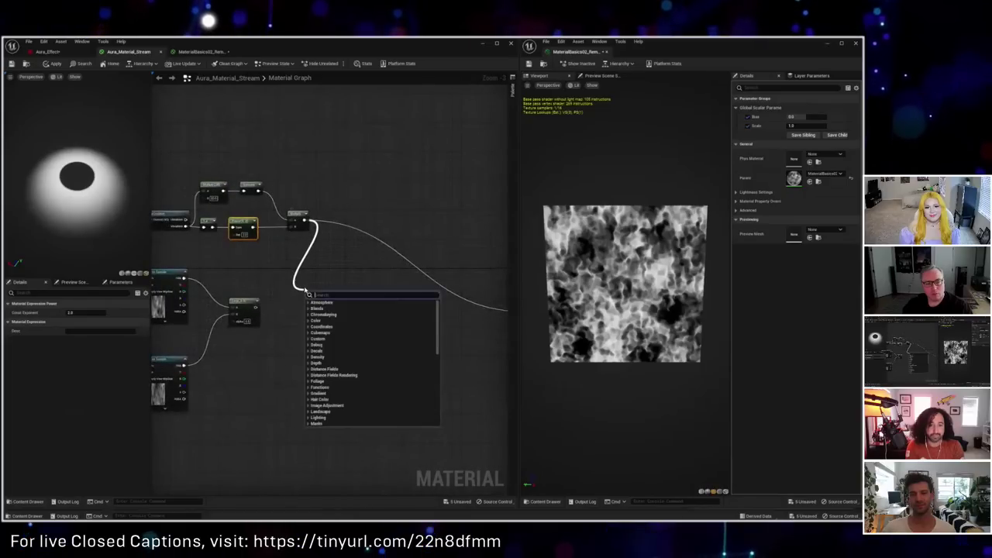
{"action": "type", "text": "mul"}
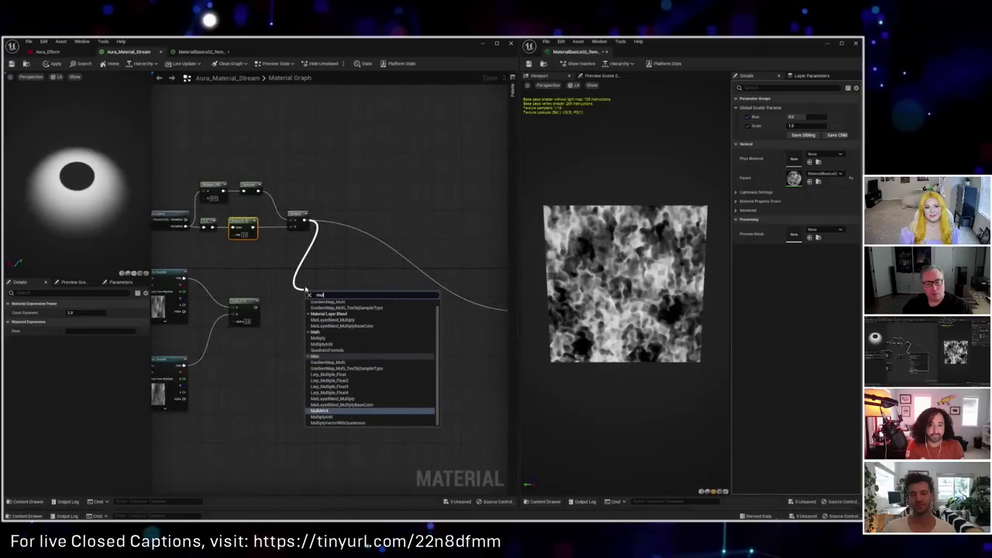
{"action": "left_click", "coordinate": [321, 338]}
{"action": "left_click", "coordinate": [254, 310]}
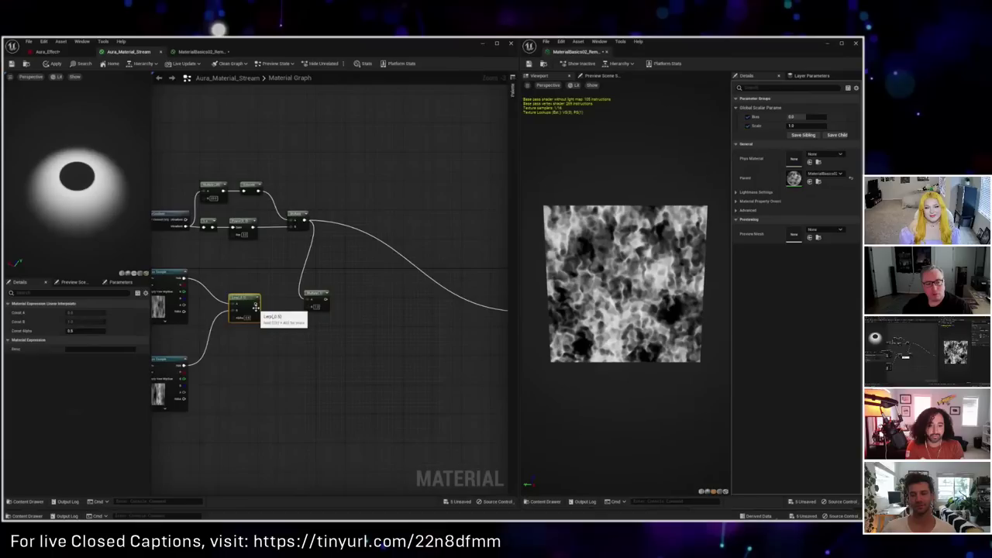
{"action": "left_click_drag", "start_coordinate": [257, 300], "coordinate": [448, 317]}
Step: Plug the masked result into the material output and apply the changes
{"action": "right_click_drag", "start_coordinate": [229, 316], "coordinate": [349, 316]}
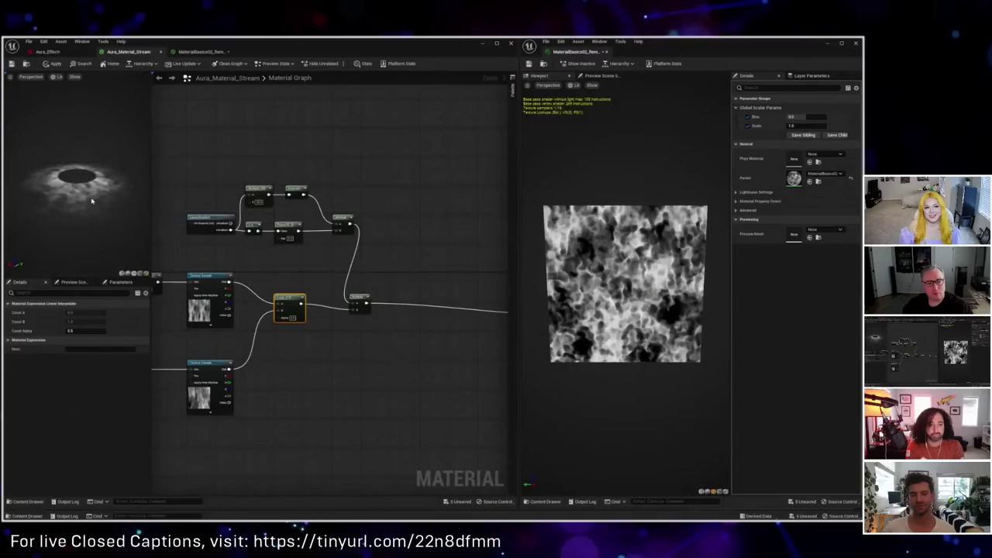
{"action": "scroll", "coordinate": [81, 207], "scroll_direction": "up", "scroll_amount": 3}
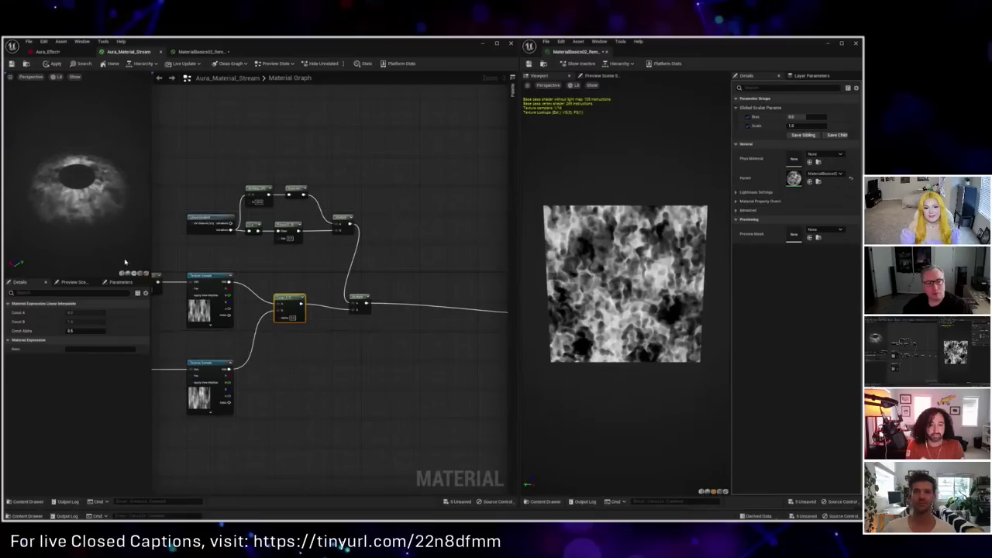
{"action": "left_click", "coordinate": [60, 64]}
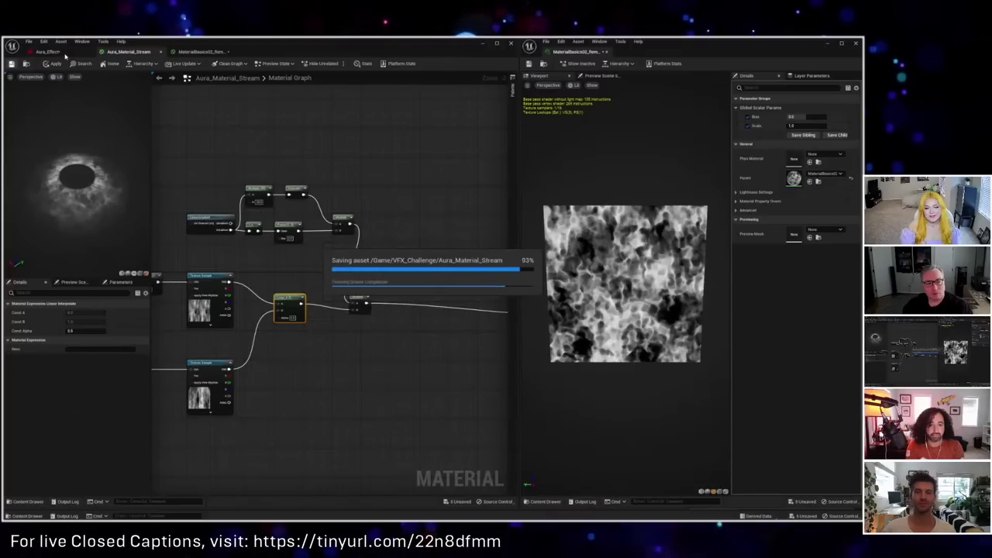
Step: Check the Aura_Effect Niagara preview, close MaterialBasics02, and return to Aura_Material_Stream
{"action": "left_click", "coordinate": [48, 52]}
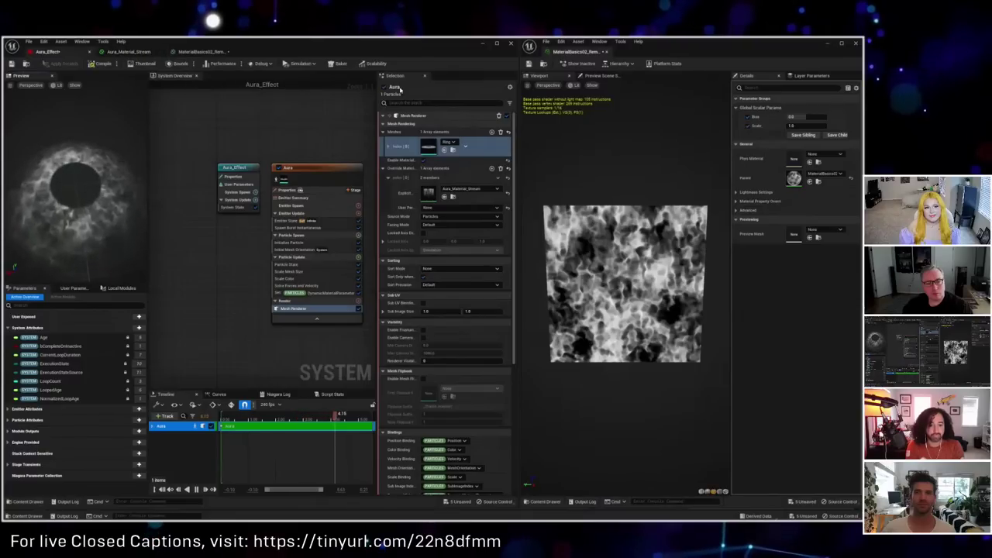
{"action": "left_click", "coordinate": [606, 51]}
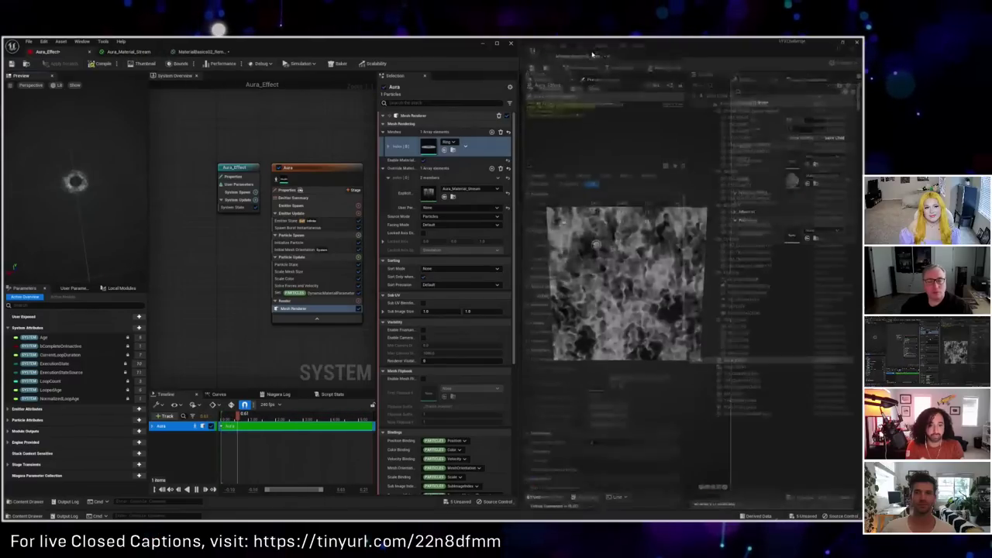
{"action": "left_click", "coordinate": [129, 51]}
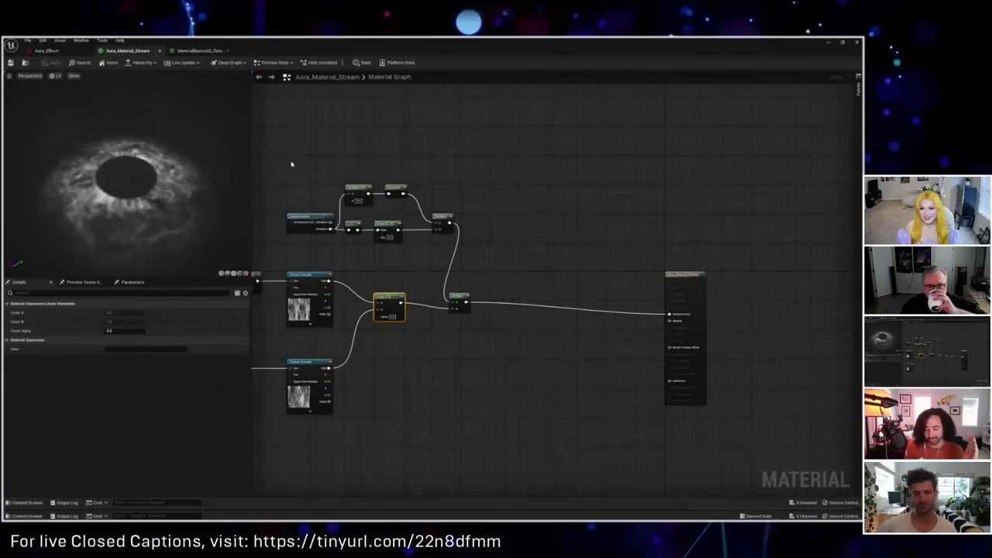
Step: Add a Max node to the gradient-mask section of the graph
{"action": "right_click_drag", "start_coordinate": [290, 162], "coordinate": [395, 148]}
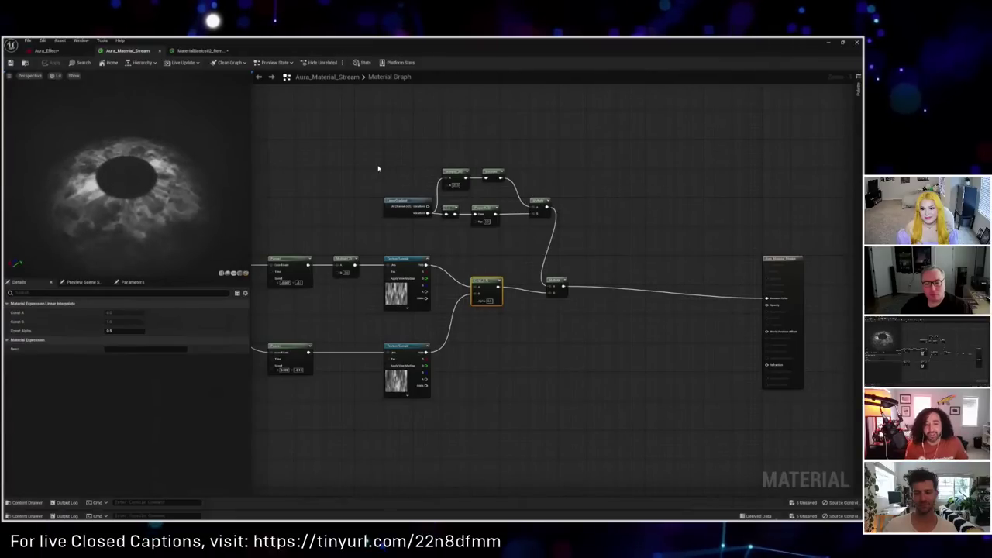
{"action": "right_click_drag", "start_coordinate": [357, 192], "coordinate": [311, 195]}
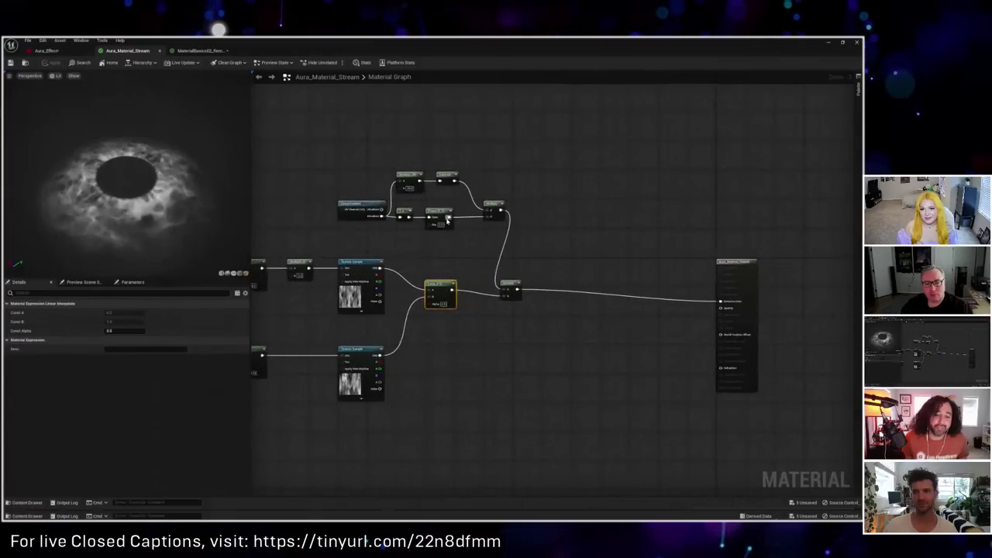
{"action": "right_click_drag", "start_coordinate": [481, 348], "coordinate": [434, 323]}
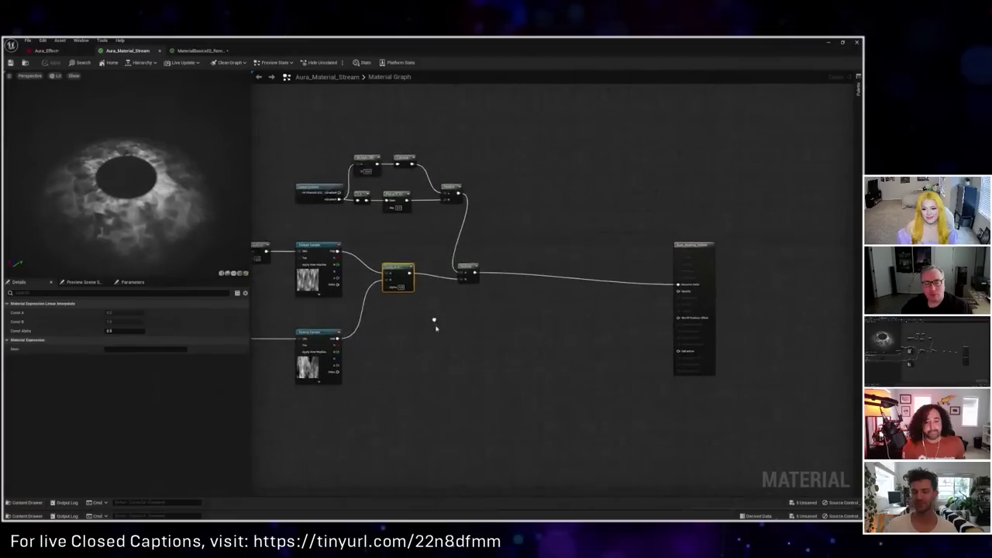
{"action": "right_click", "coordinate": [492, 199]}
{"action": "type", "text": "max"}
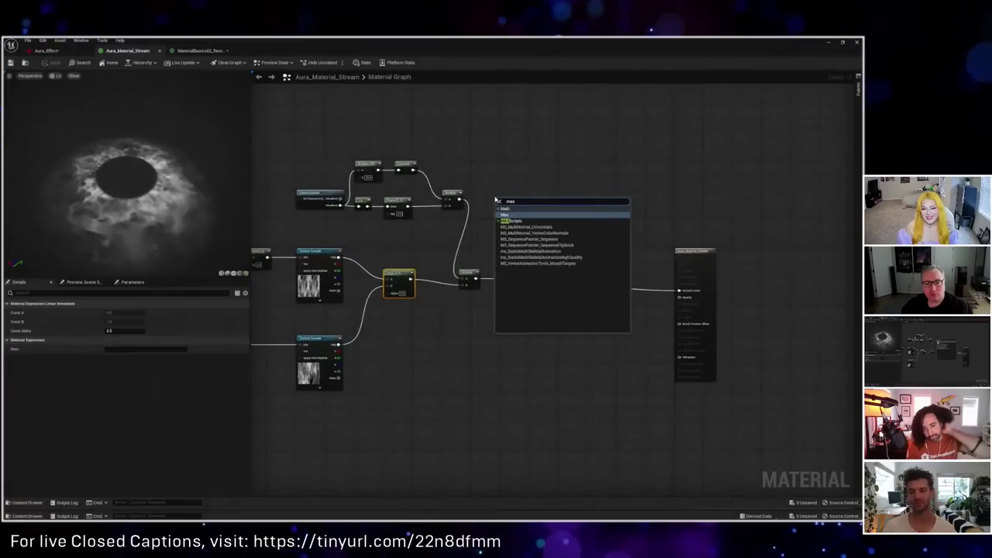
{"action": "key", "text": "Return"}
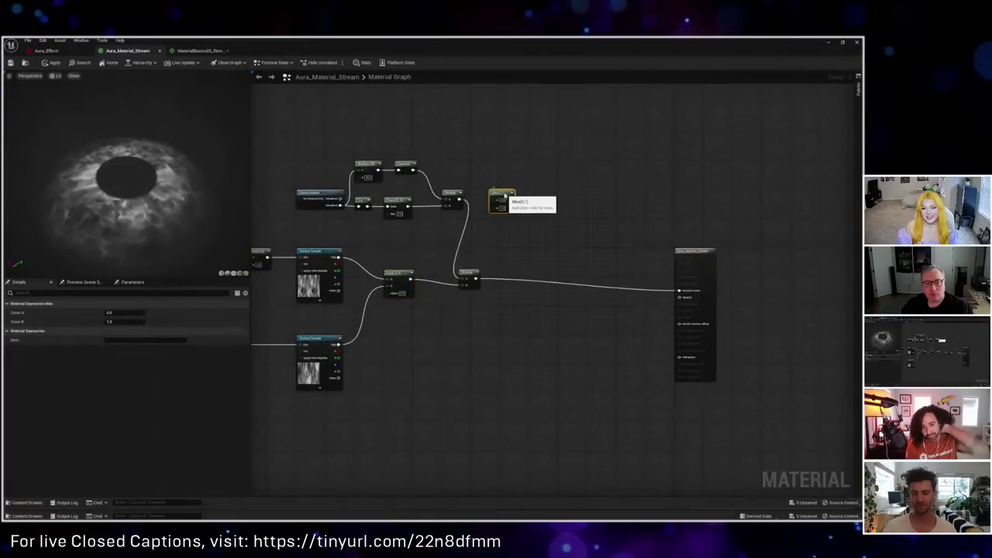
{"action": "left_click_drag", "start_coordinate": [512, 206], "coordinate": [507, 200]}
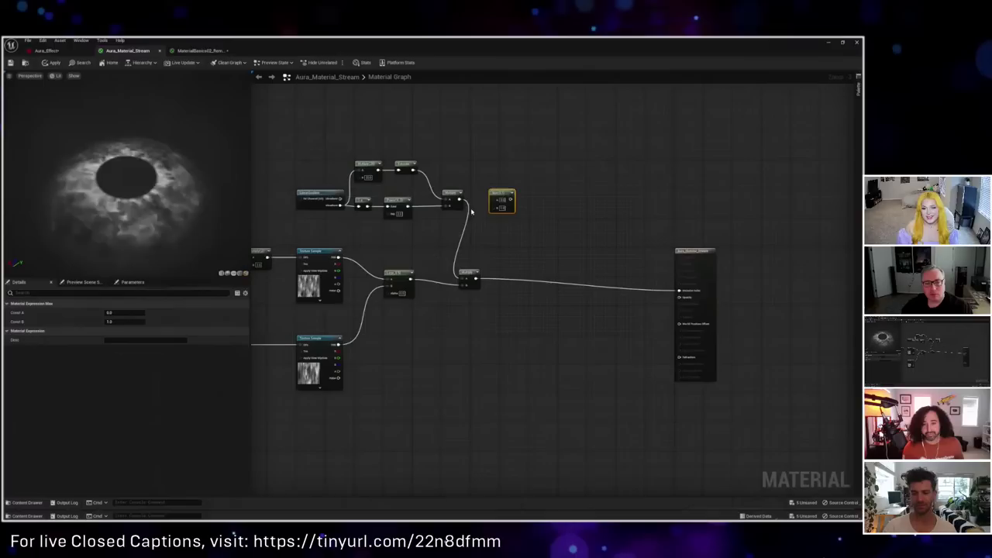
Step: Wire the Multiply-by-20 output into the Max node's A input
{"action": "left_click", "coordinate": [368, 168]}
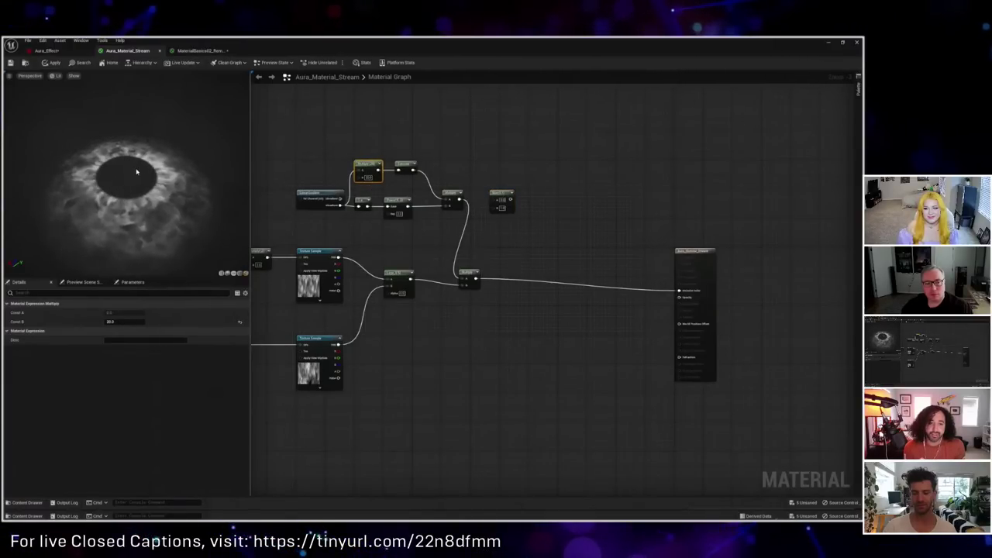
{"action": "right_click_drag", "start_coordinate": [407, 184], "coordinate": [403, 202]}
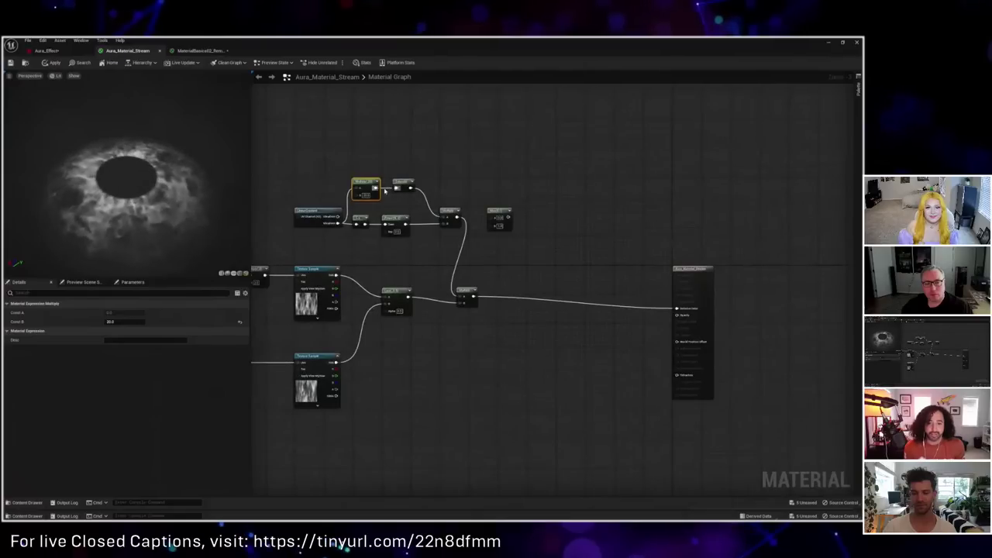
{"action": "left_click_drag", "start_coordinate": [376, 189], "coordinate": [405, 153]}
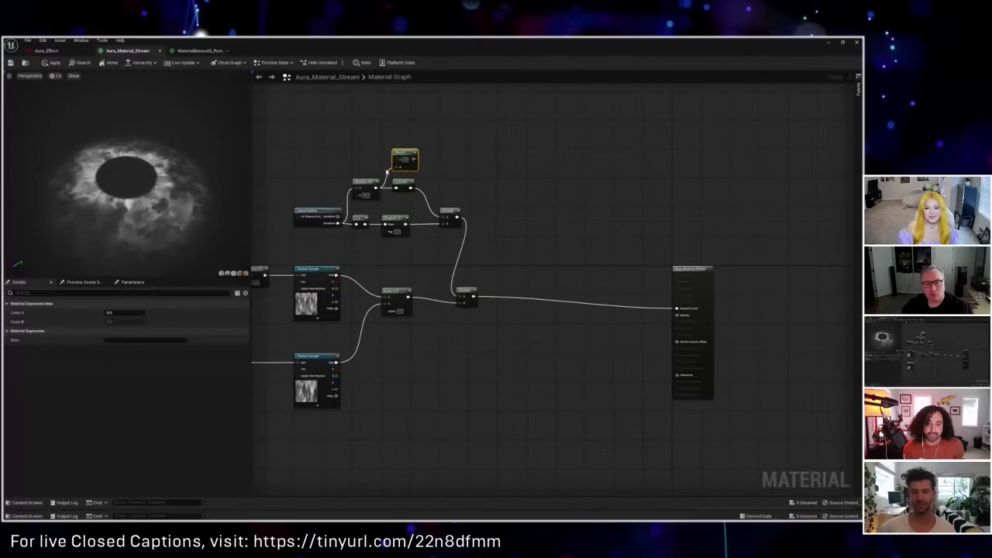
{"action": "right_click_drag", "start_coordinate": [401, 162], "coordinate": [401, 171]}
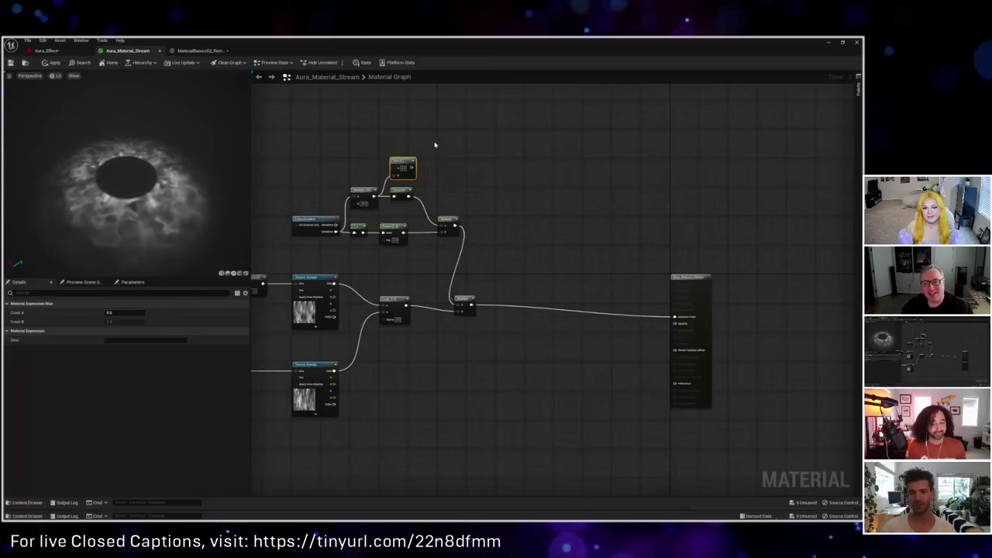
Step: Delete the Max node so Multiply feeds Saturate directly, and tilt the preview to an angle
{"action": "scroll", "coordinate": [435, 147], "scroll_direction": "up", "scroll_amount": 4}
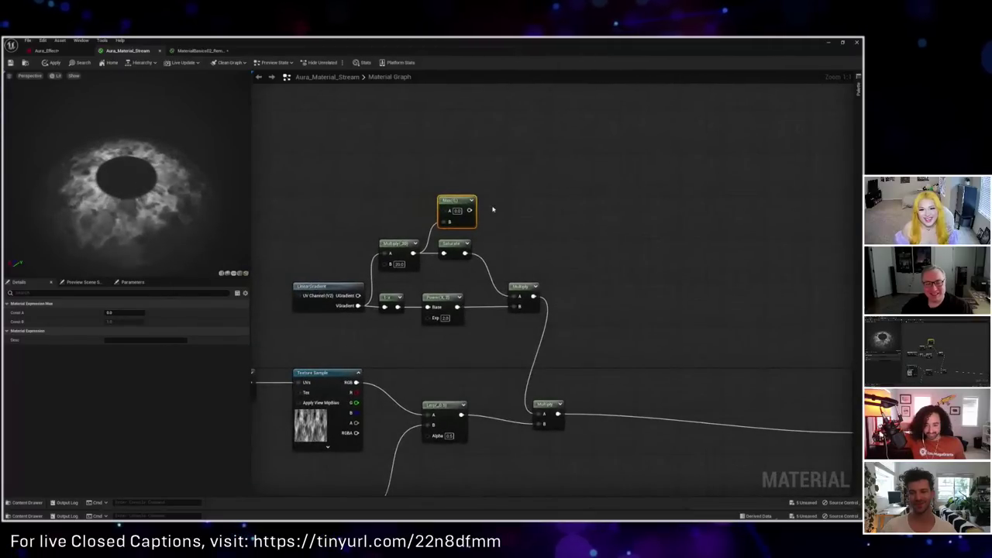
{"action": "key", "text": "Delete"}
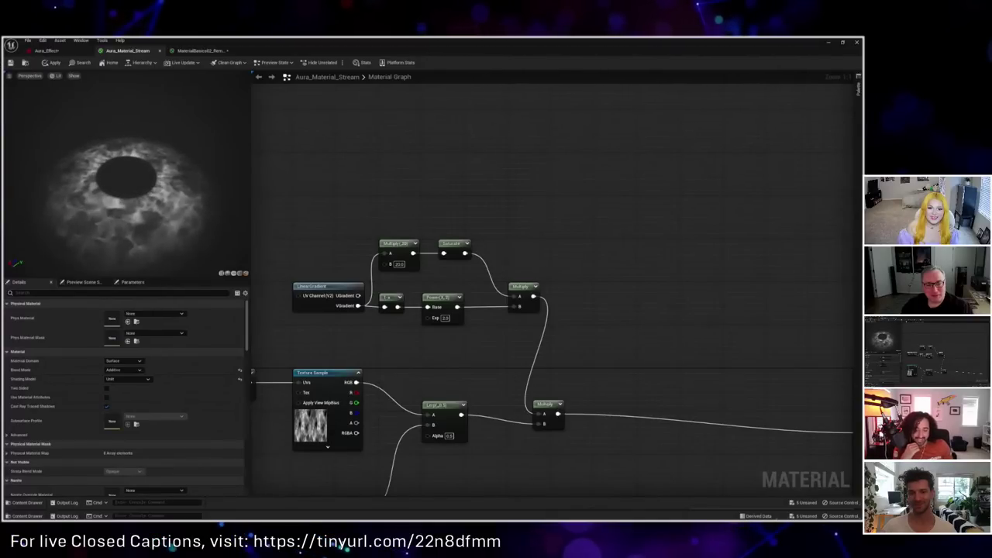
{"action": "right_click_drag", "start_coordinate": [480, 386], "coordinate": [462, 365]}
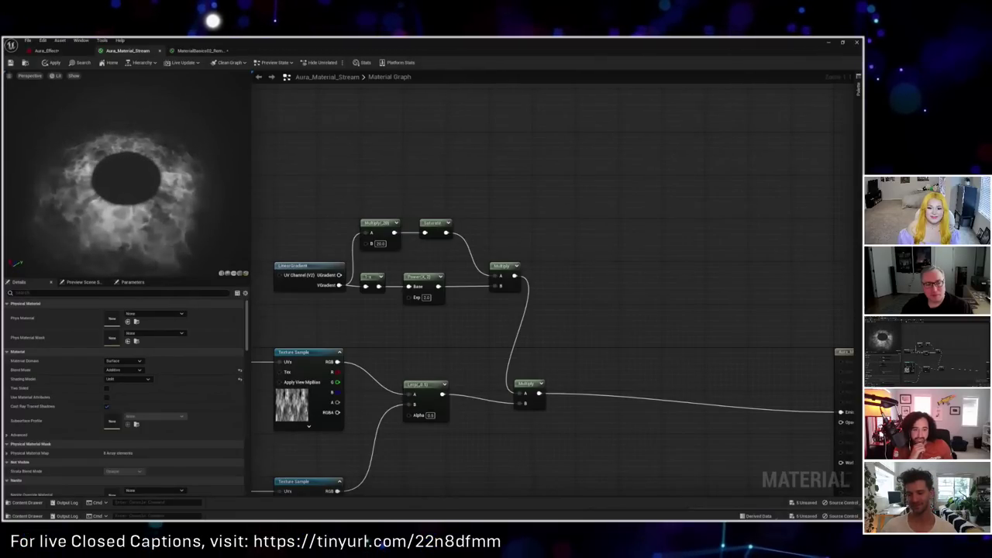
{"action": "left_click_drag", "start_coordinate": [128, 217], "coordinate": [129, 247]}
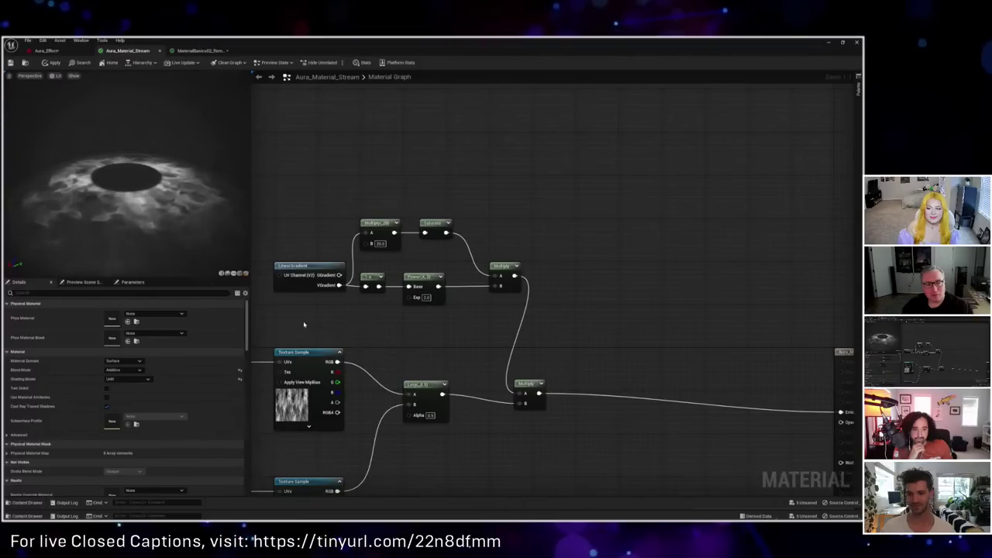
Step: Preview the TexCoord node's raw UV colours on the ring mesh
{"action": "right_click_drag", "start_coordinate": [304, 324], "coordinate": [488, 329]}
{"action": "scroll", "coordinate": [378, 325], "scroll_direction": "down", "scroll_amount": 2}
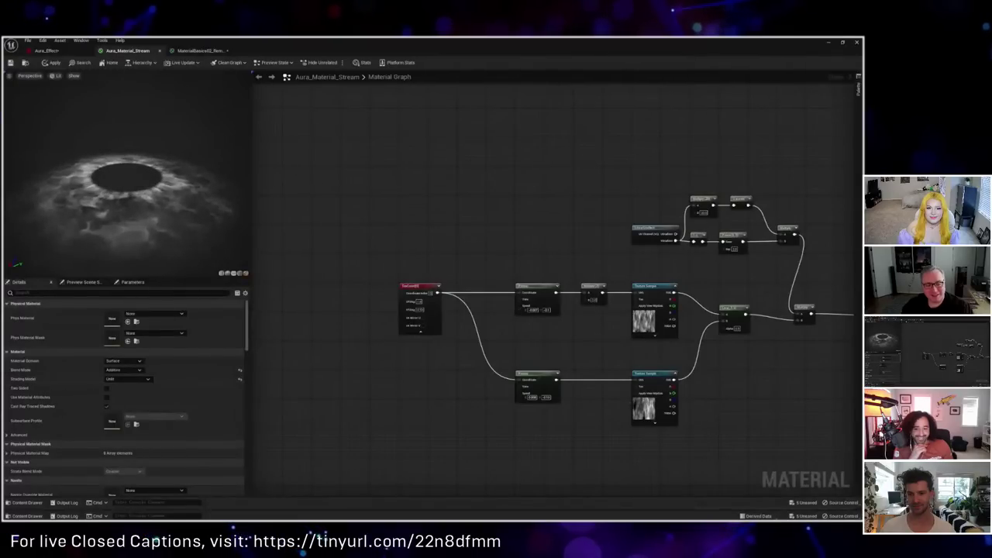
{"action": "right_click_drag", "start_coordinate": [388, 376], "coordinate": [401, 353]}
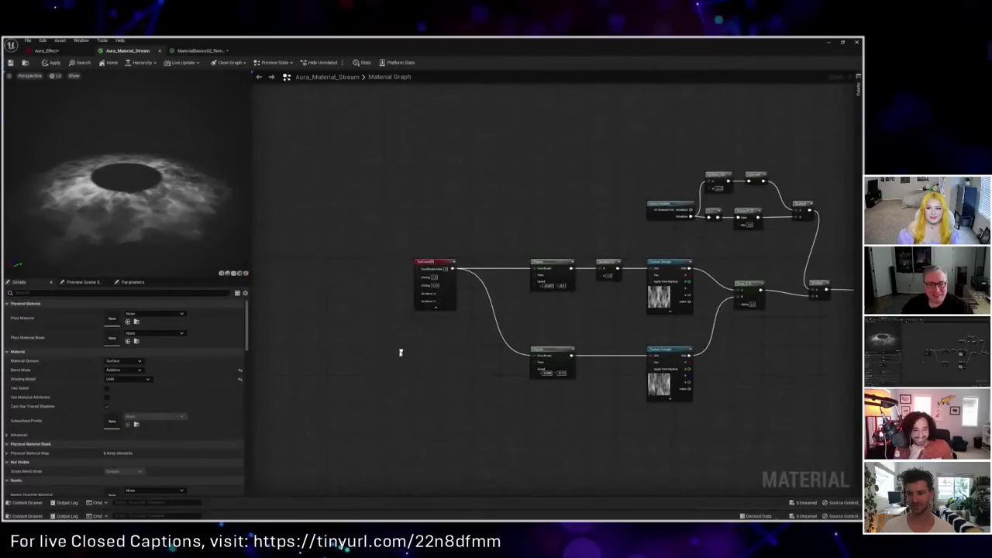
{"action": "left_click", "coordinate": [440, 280]}
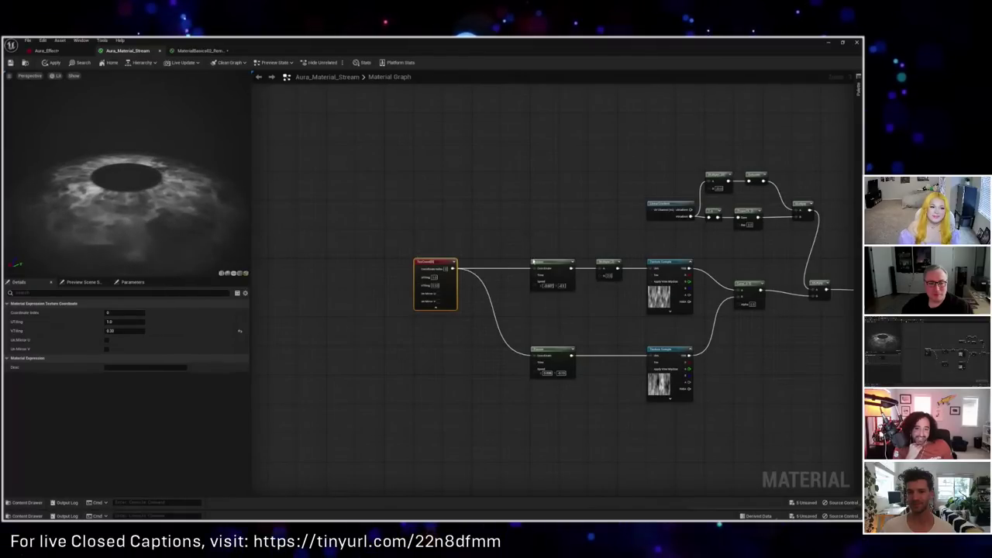
{"action": "left_click_drag", "start_coordinate": [526, 229], "coordinate": [691, 405]}
{"action": "left_click", "coordinate": [665, 379]}
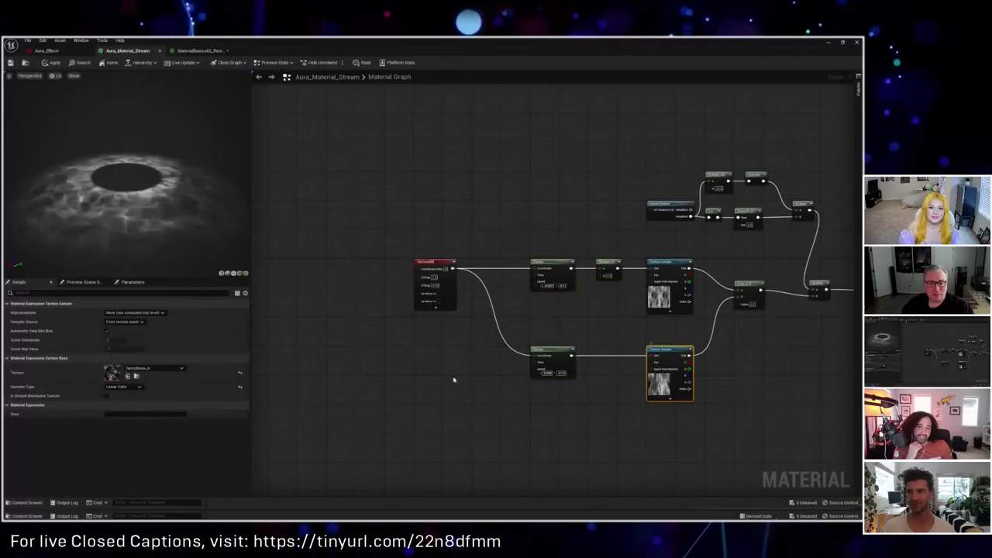
{"action": "left_click", "coordinate": [431, 352]}
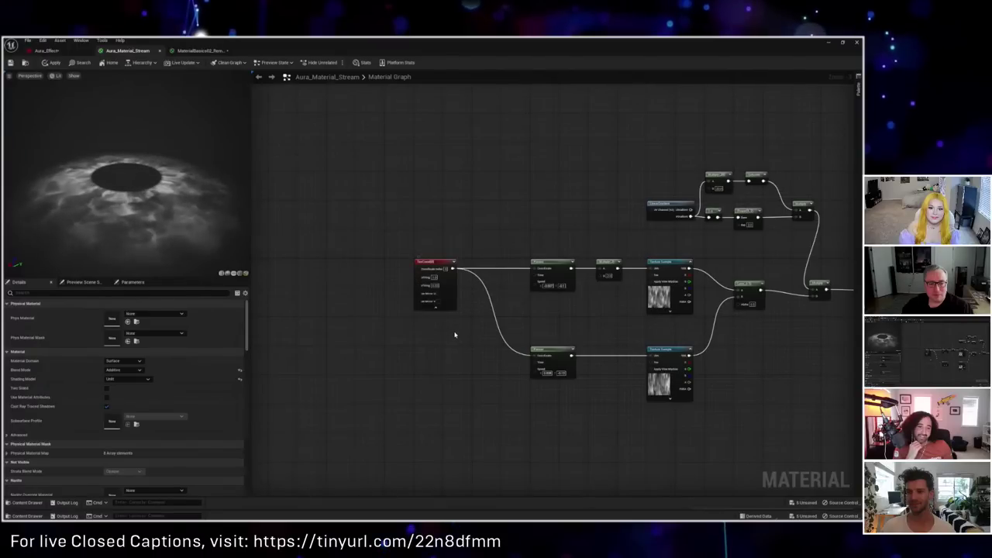
{"action": "right_click", "coordinate": [441, 267]}
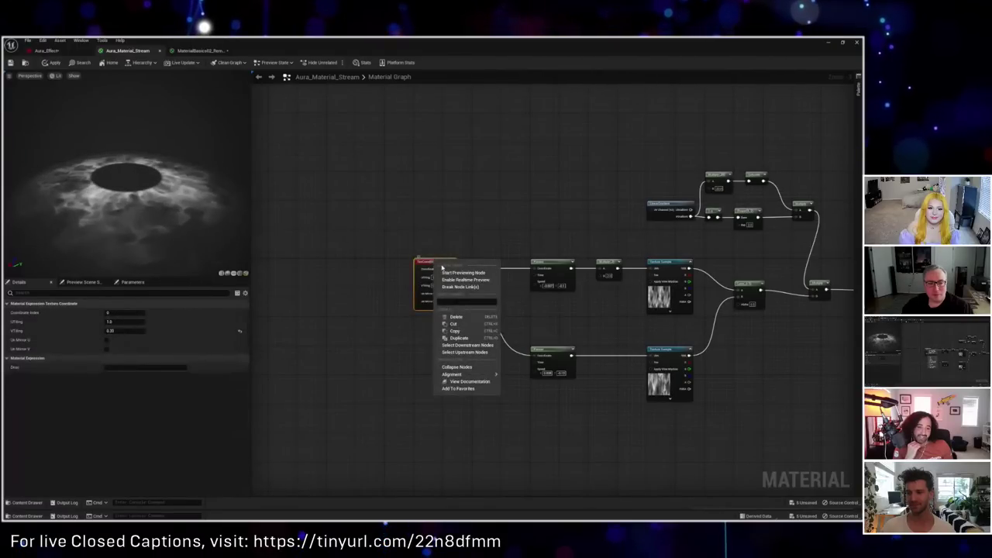
{"action": "left_click", "coordinate": [463, 272]}
Step: Angle the preview view and move the TexCoord node further left of the Panners
{"action": "left_click_drag", "start_coordinate": [157, 176], "coordinate": [157, 183]}
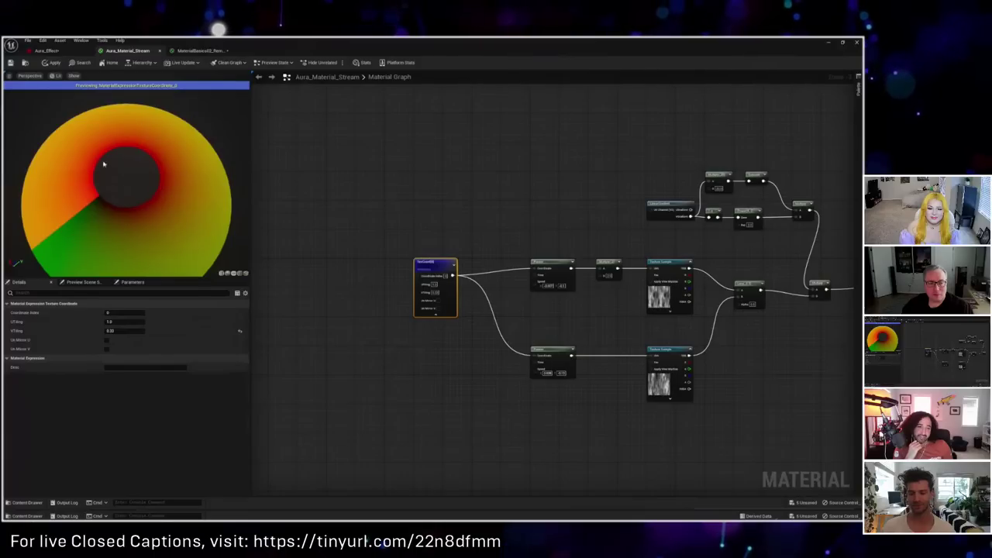
{"action": "left_click_drag", "start_coordinate": [98, 231], "coordinate": [98, 222]}
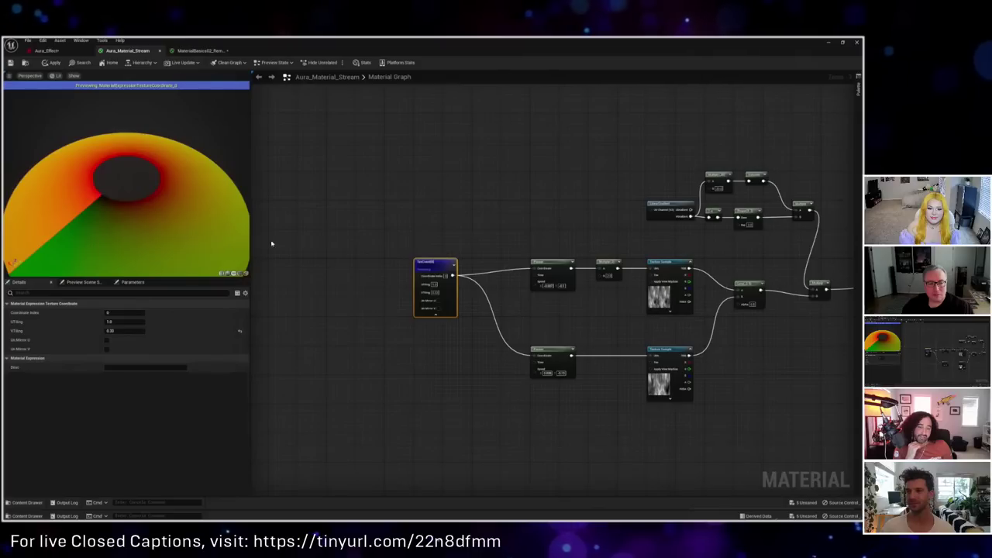
{"action": "left_click_drag", "start_coordinate": [430, 265], "coordinate": [289, 265]}
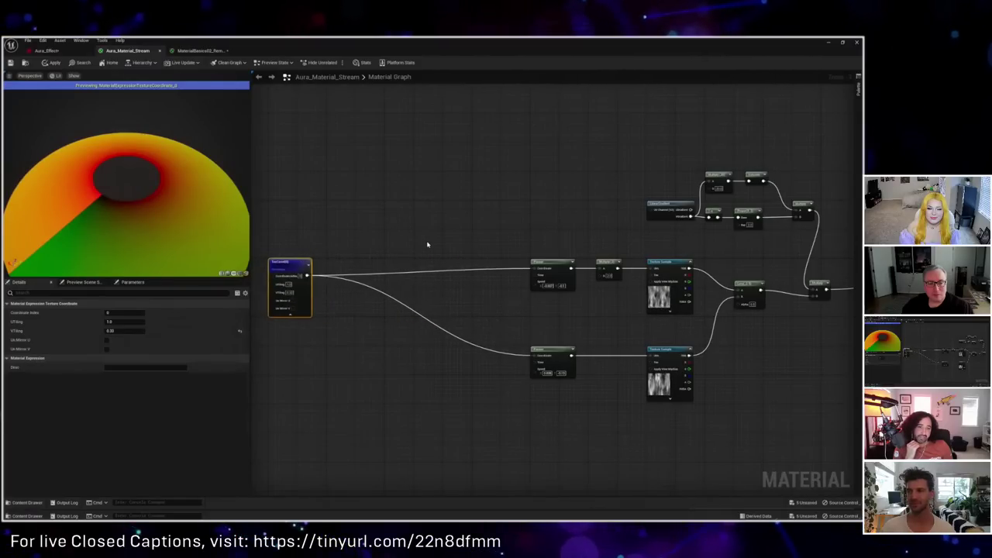
Step: Add a reroute point on the TexCoord wire that also feeds the lower Panner's Coordinate input
{"action": "left_click", "coordinate": [411, 289]}
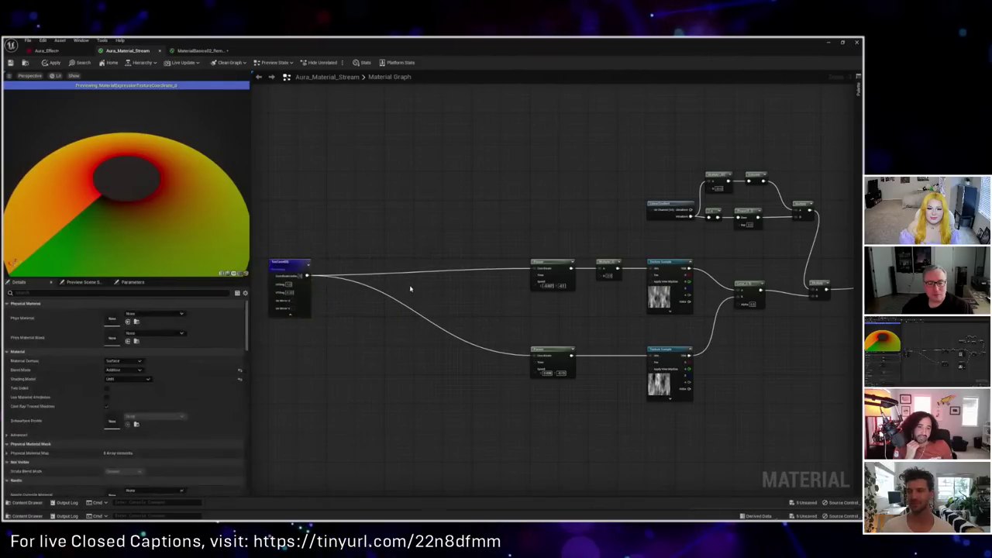
{"action": "double_click", "coordinate": [487, 272]}
{"action": "left_click_drag", "start_coordinate": [490, 269], "coordinate": [537, 361]}
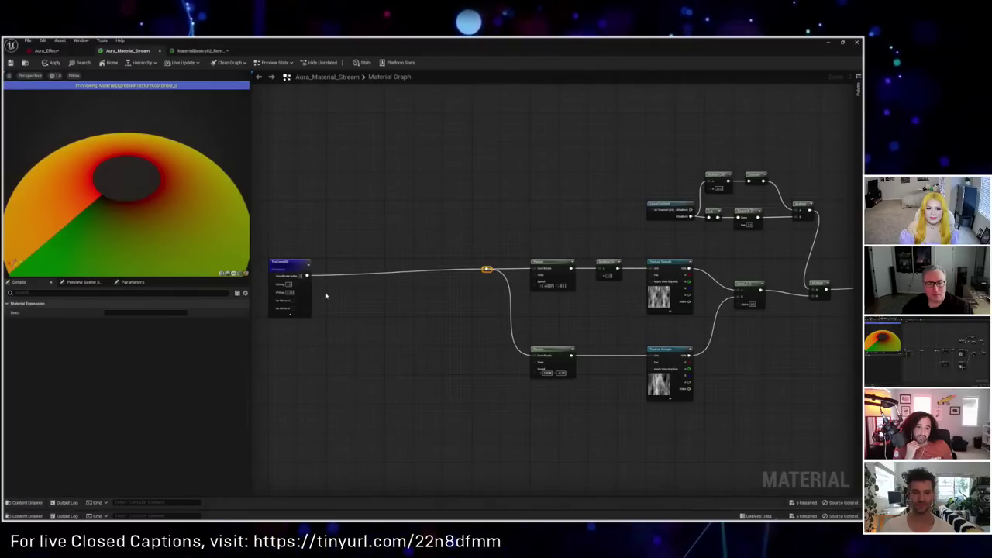
{"action": "right_click_drag", "start_coordinate": [344, 243], "coordinate": [502, 234]}
{"action": "left_click_drag", "start_coordinate": [431, 262], "coordinate": [312, 262]}
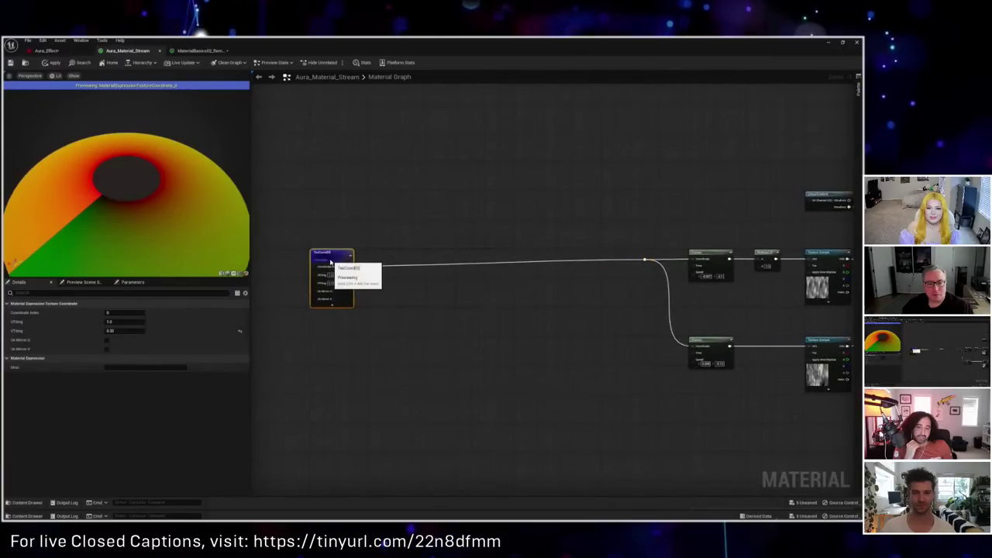
{"action": "left_click", "coordinate": [425, 225]}
{"action": "left_click", "coordinate": [331, 260]}
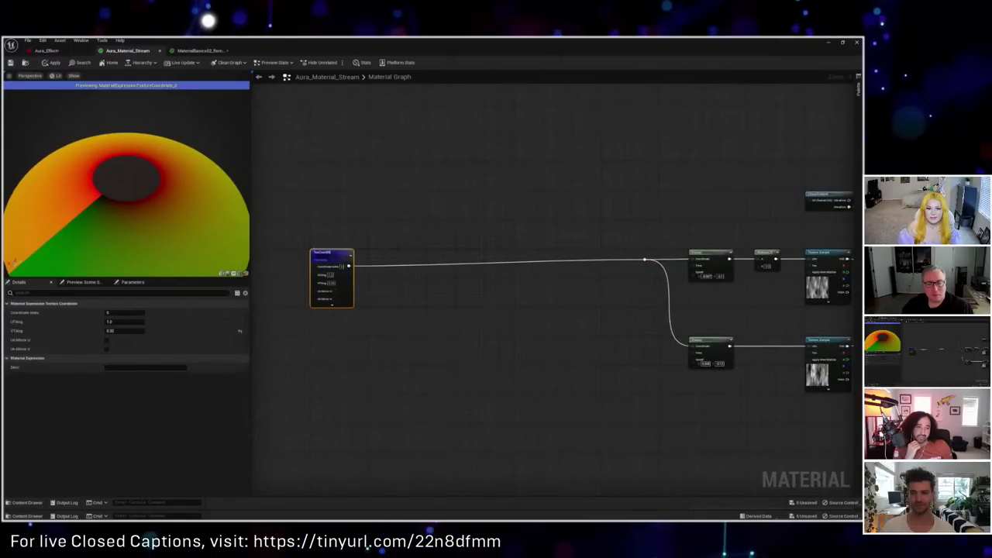
{"action": "right_click_drag", "start_coordinate": [471, 272], "coordinate": [454, 243]}
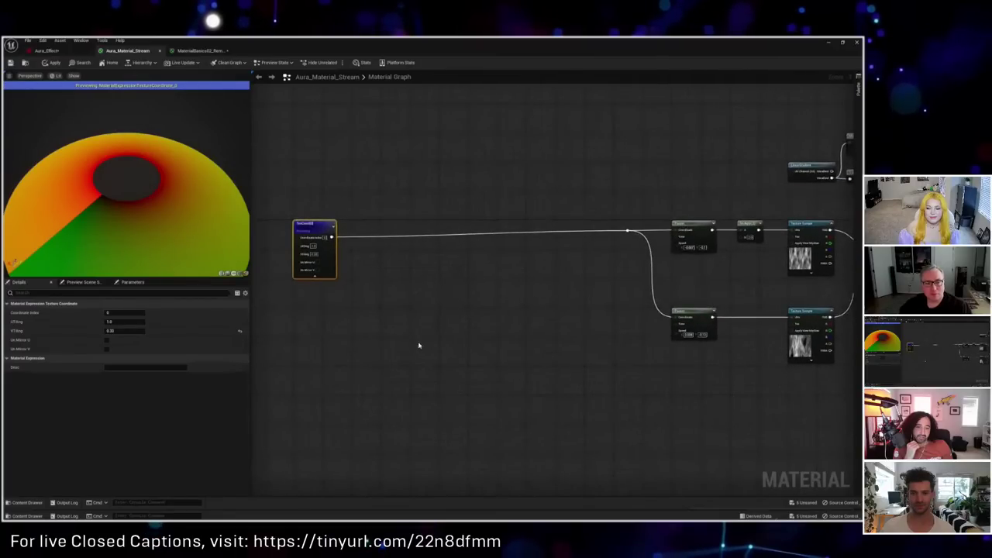
Step: Add a DistortionShape_03_N texture sample from the Content Drawer and wire TexCoord into its UVs
{"action": "left_click", "coordinate": [412, 226]}
{"action": "key", "text": "ctrl+space"}
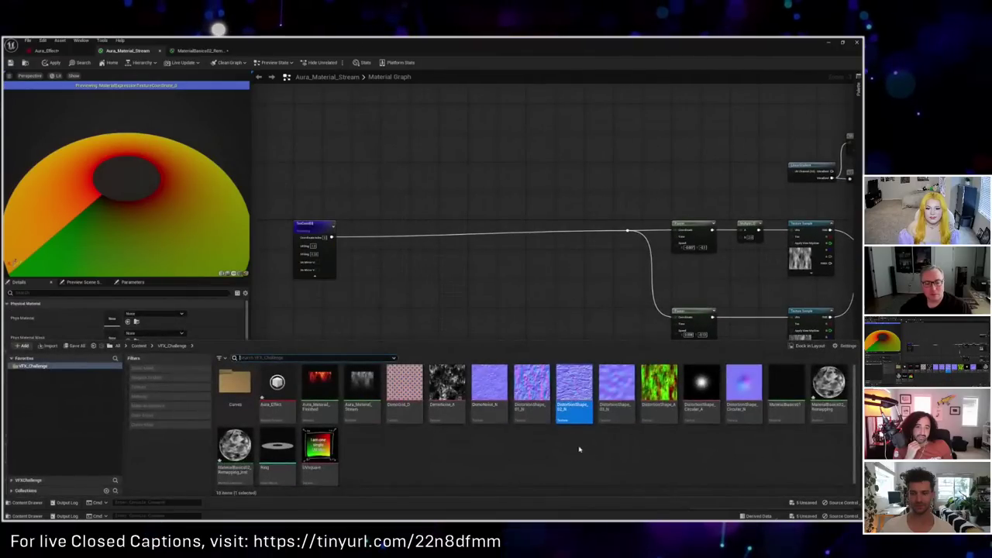
{"action": "left_click", "coordinate": [487, 382]}
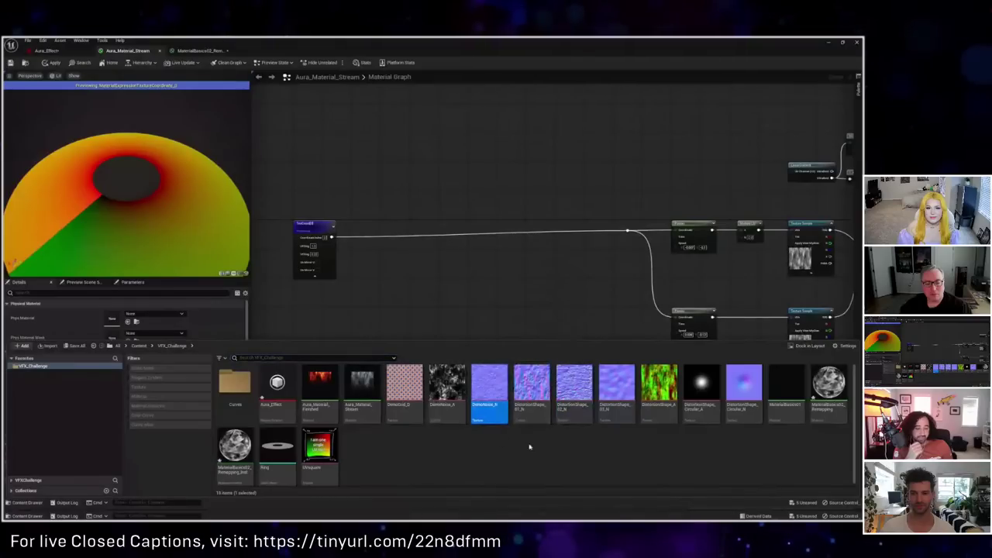
{"action": "left_click", "coordinate": [616, 384]}
{"action": "left_click_drag", "start_coordinate": [566, 382], "coordinate": [442, 293]}
{"action": "right_click_drag", "start_coordinate": [388, 328], "coordinate": [377, 310]}
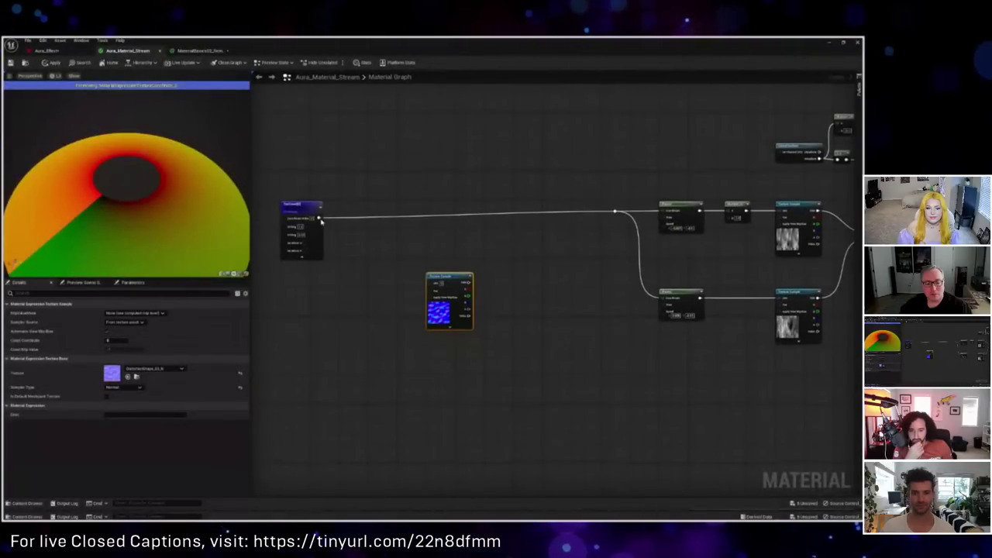
{"action": "left_click_drag", "start_coordinate": [320, 219], "coordinate": [414, 331]}
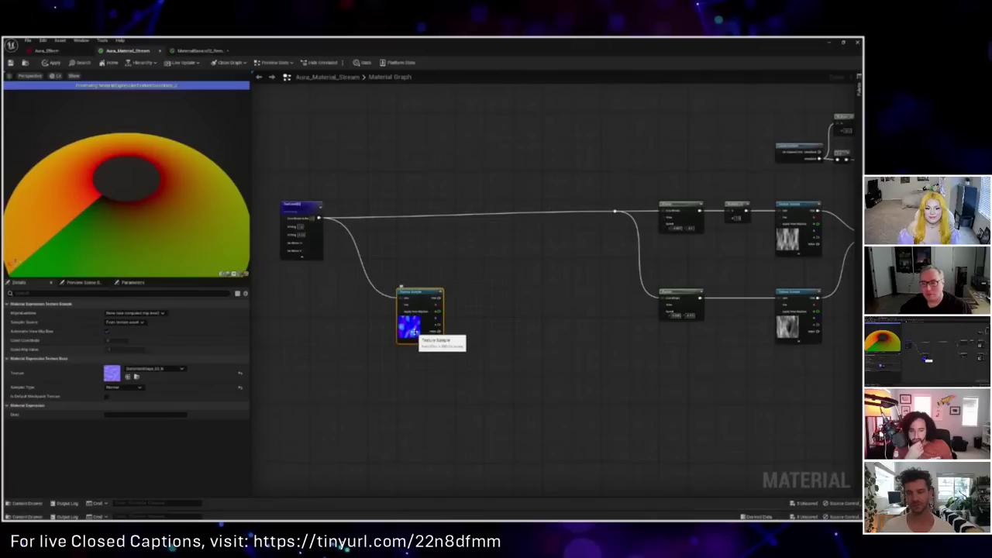
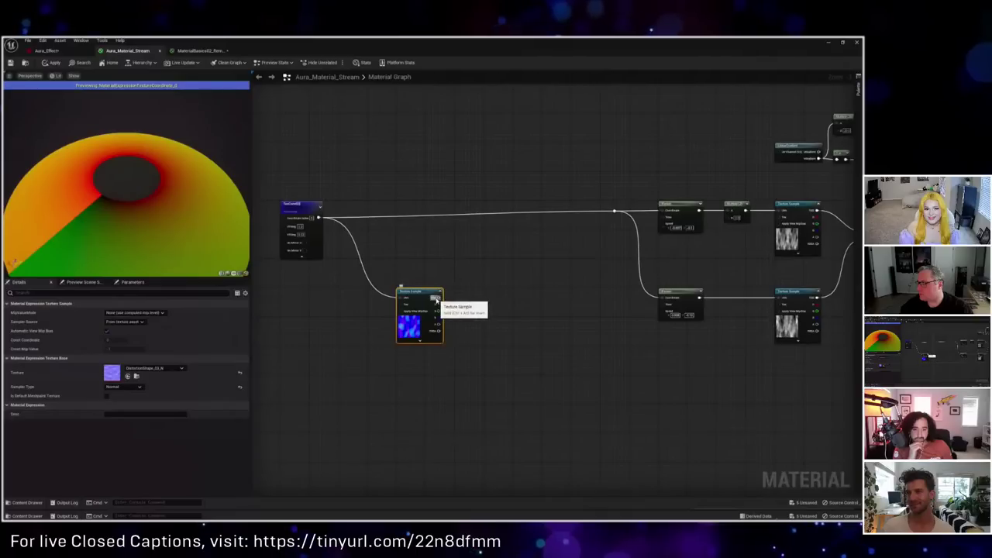
Step: Add a ComponentMask (R G) on the distortion Texture Sample's RGB output
{"action": "left_click_drag", "start_coordinate": [436, 296], "coordinate": [464, 294]}
{"action": "type", "text": "comp"}
{"action": "key", "text": "Return"}
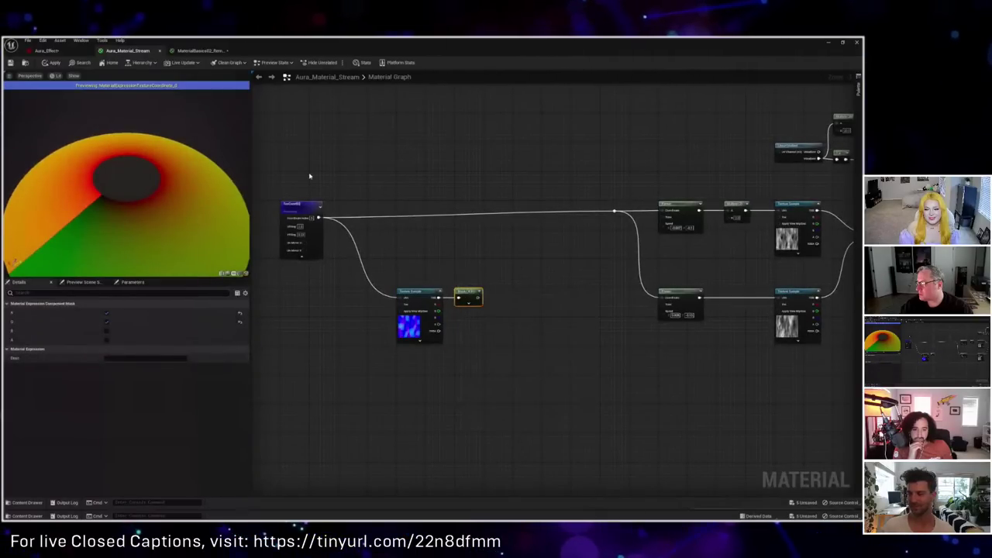
{"action": "left_click", "coordinate": [302, 243]}
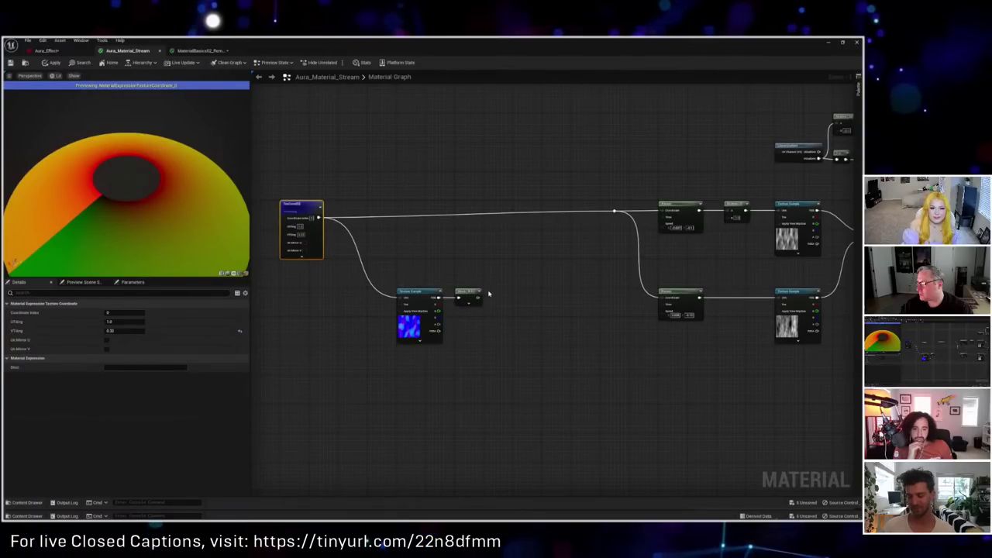
Step: Add the masked texture onto the coordinate wire with an Add node, and preview it
{"action": "left_click_drag", "start_coordinate": [614, 214], "coordinate": [579, 224]}
{"action": "type", "text": "add"}
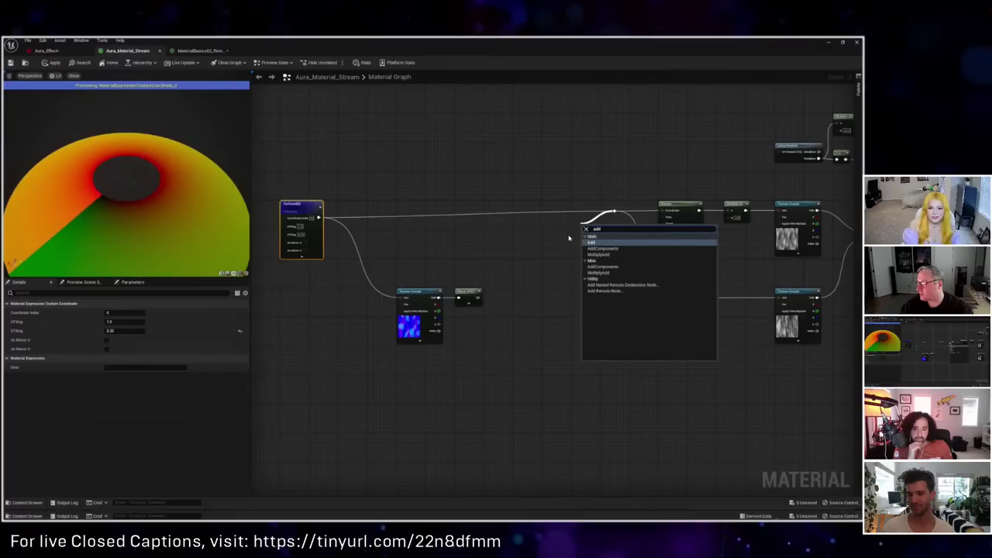
{"action": "key", "text": "Return"}
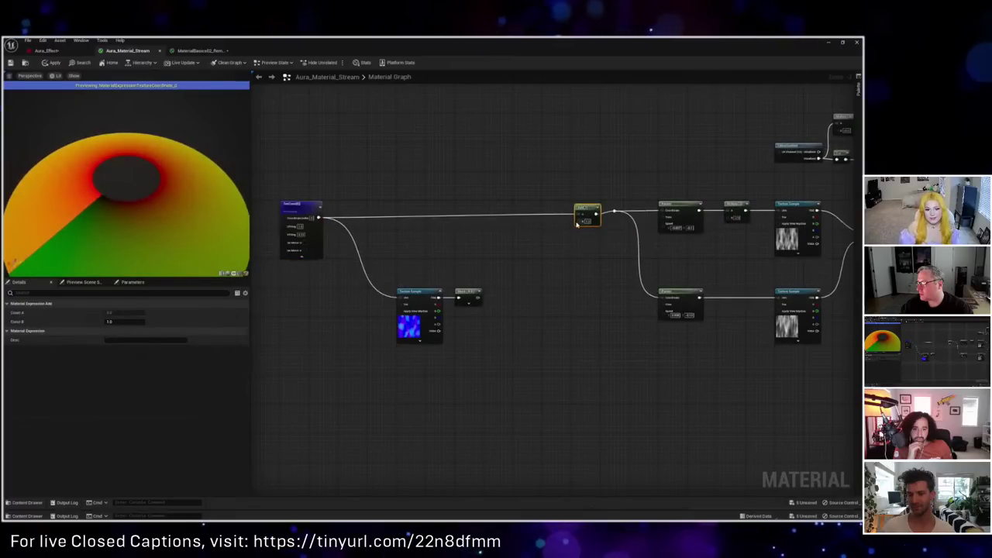
{"action": "left_click_drag", "start_coordinate": [577, 222], "coordinate": [478, 297]}
{"action": "right_click", "coordinate": [589, 212]}
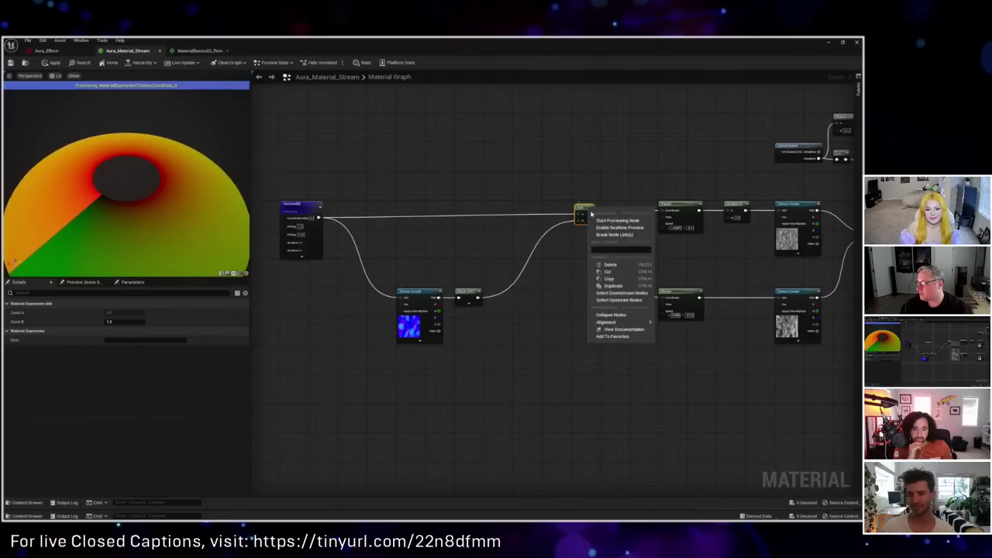
{"action": "left_click", "coordinate": [614, 220]}
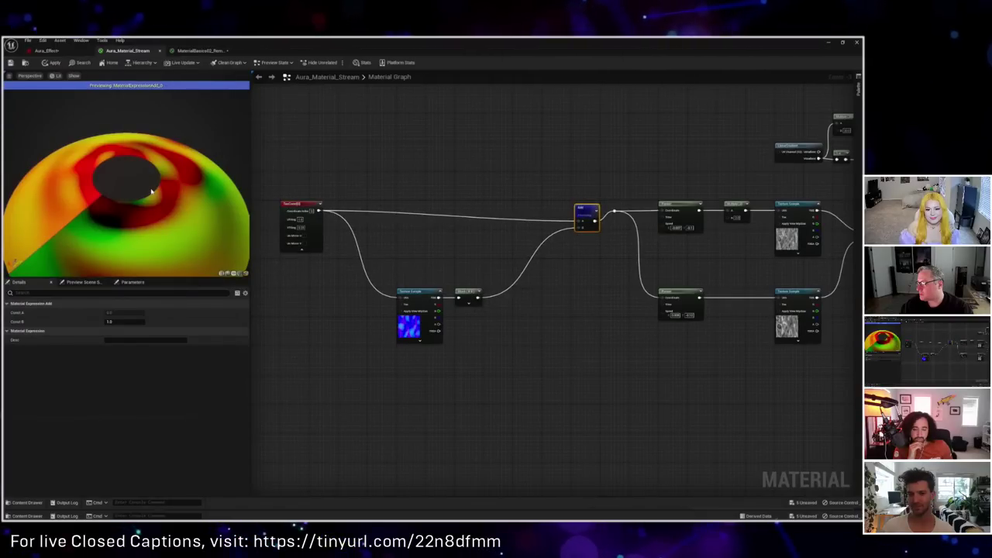
{"action": "left_click_drag", "start_coordinate": [152, 191], "coordinate": [155, 152]}
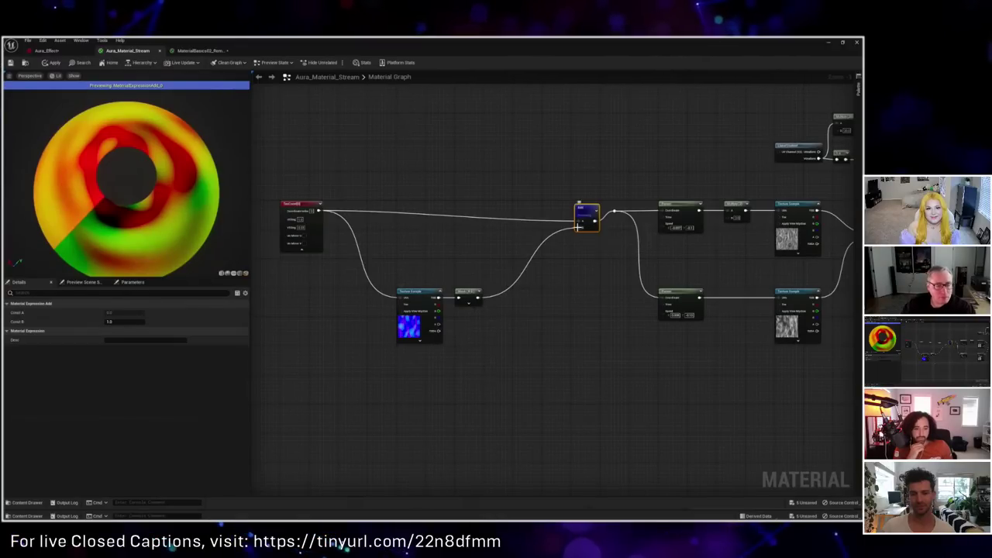
Step: Insert a Multiply node ahead of the Add node's masked-texture input
{"action": "left_click_drag", "start_coordinate": [579, 226], "coordinate": [532, 312]}
{"action": "type", "text": "mul"}
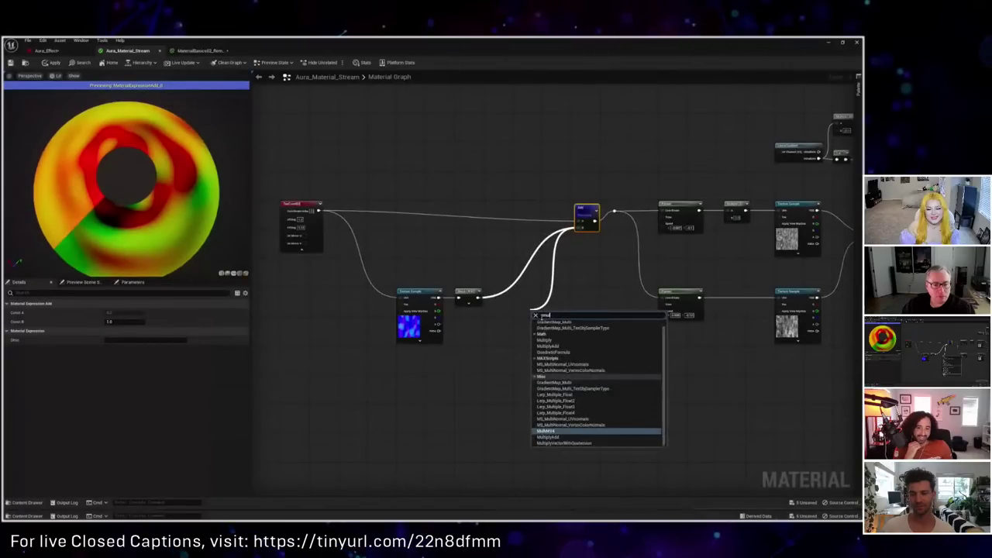
{"action": "type", "text": "t"}
{"action": "key", "text": "Return"}
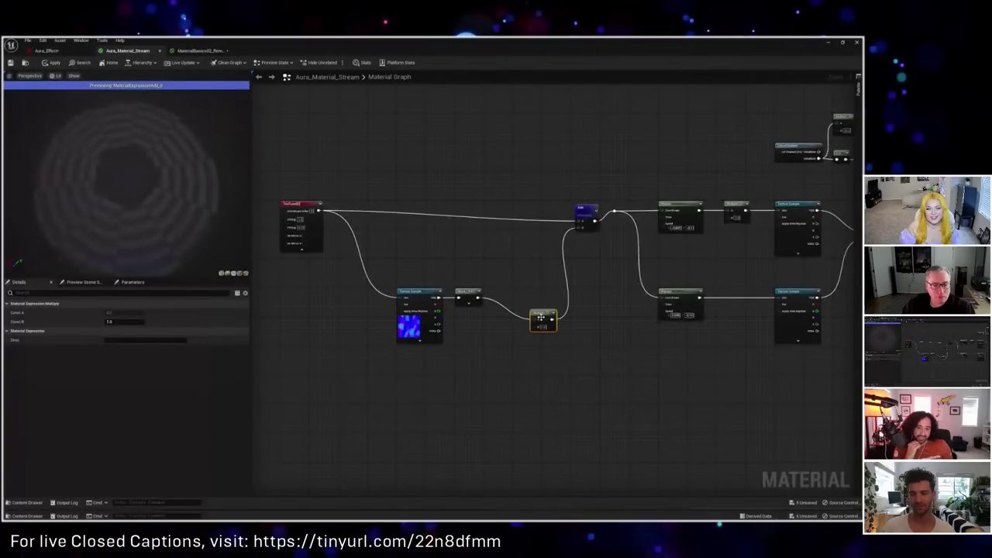
Step: Create a UV Distortion Amt scalar parameter and wire it into the Multiply
{"action": "left_click_drag", "start_coordinate": [540, 315], "coordinate": [535, 301]}
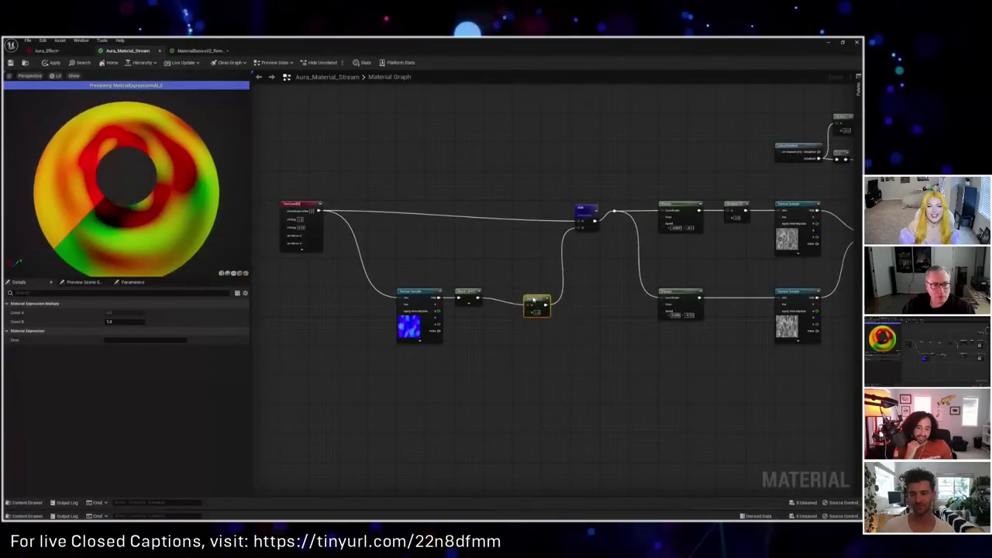
{"action": "left_click", "coordinate": [480, 316]}
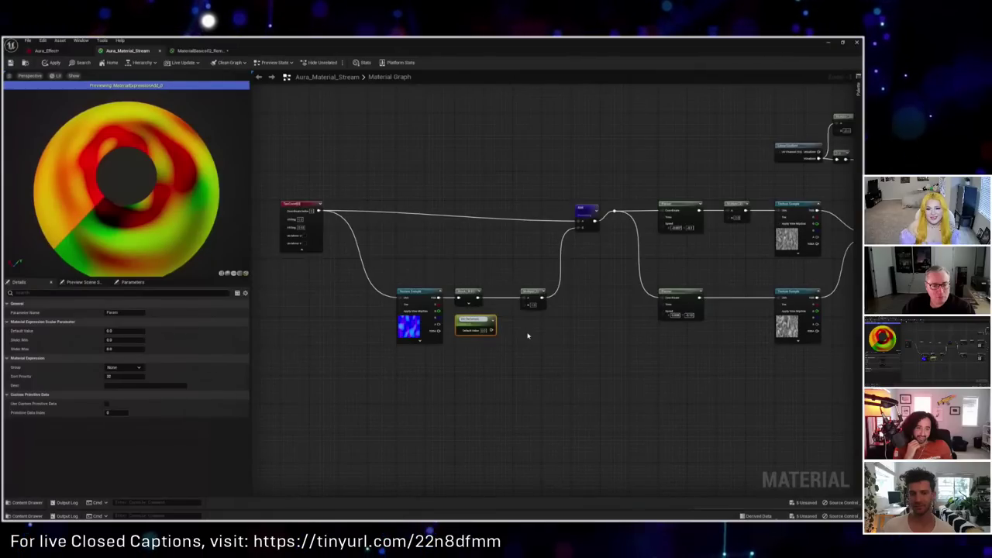
{"action": "key", "text": "Return"}
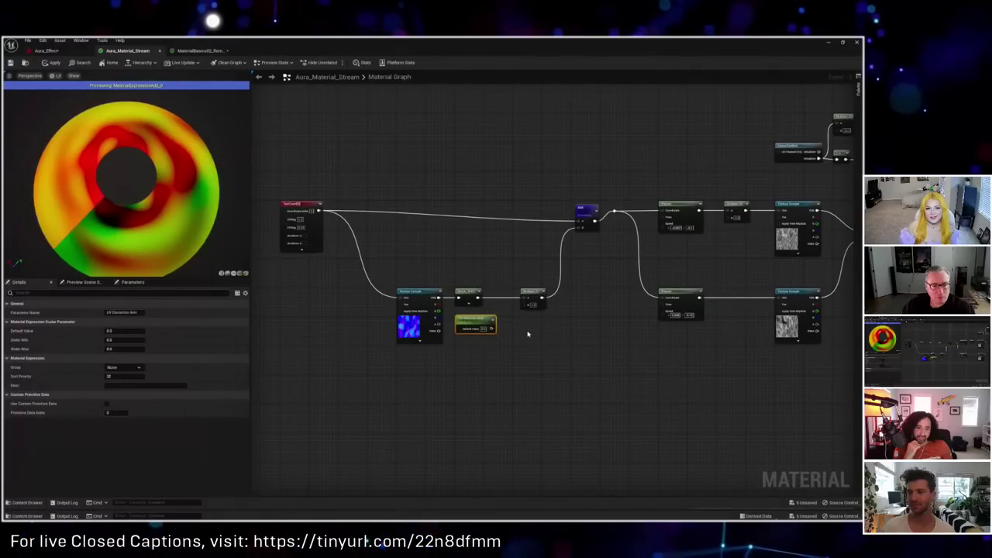
{"action": "left_click_drag", "start_coordinate": [491, 329], "coordinate": [525, 304]}
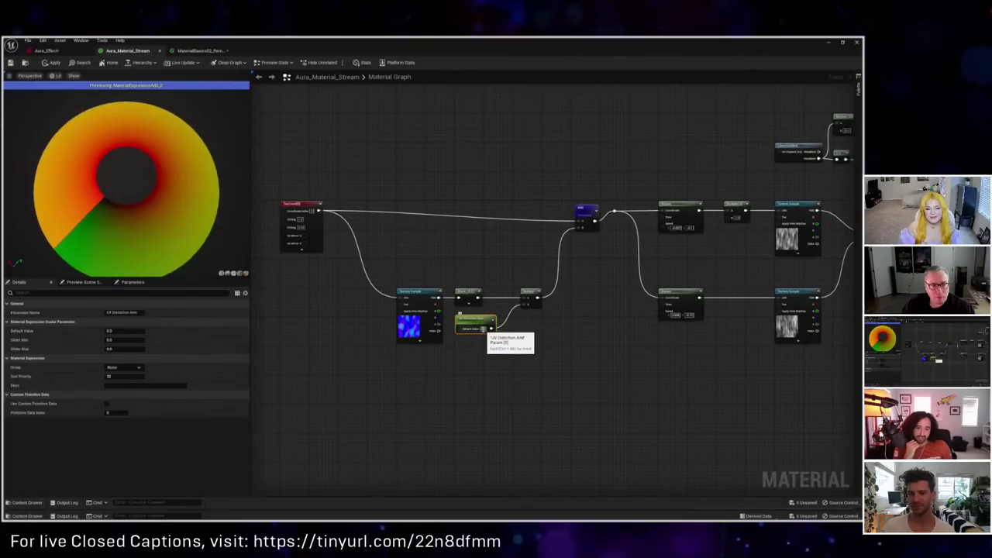
{"action": "left_click", "coordinate": [467, 379]}
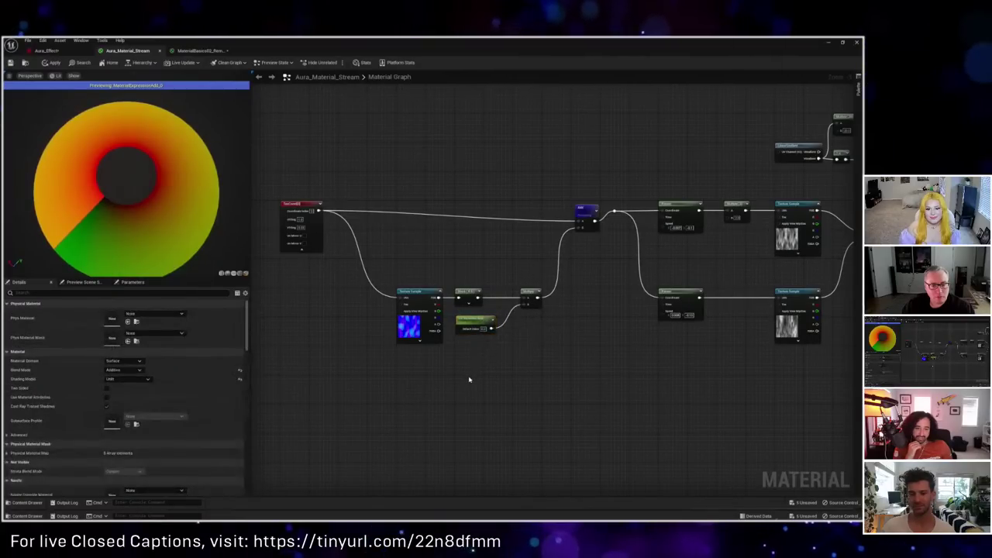
{"action": "left_click", "coordinate": [476, 324]}
Step: Set UV Distortion Amt's slider maximum and a default value of 0.1
{"action": "left_click", "coordinate": [133, 349]}
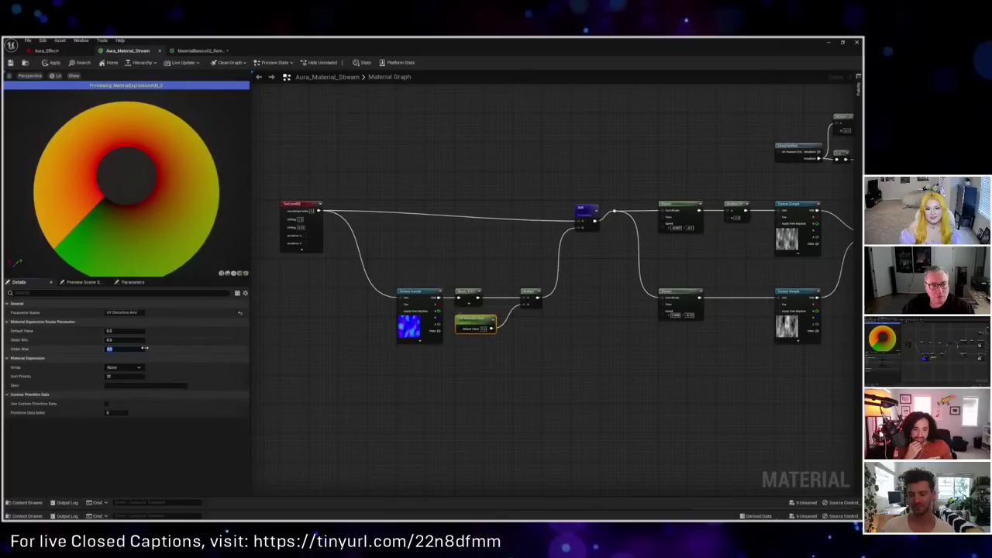
{"action": "key", "text": "Return"}
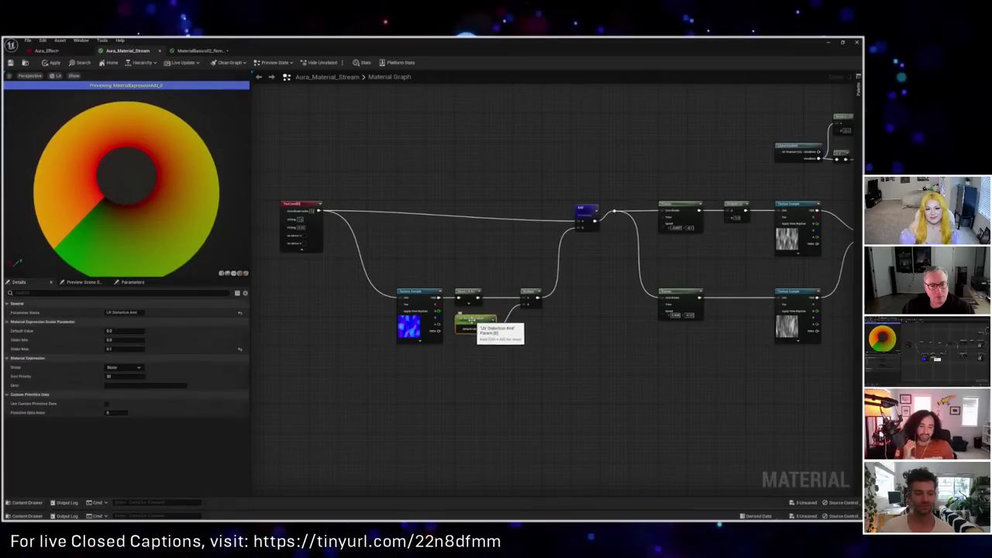
{"action": "mouse_move", "coordinate": [112, 331]}
{"action": "left_mouse_down"}
{"action": "mouse_move", "coordinate": [134, 331]}
{"action": "mouse_move", "coordinate": [108, 331]}
{"action": "left_mouse_up"}
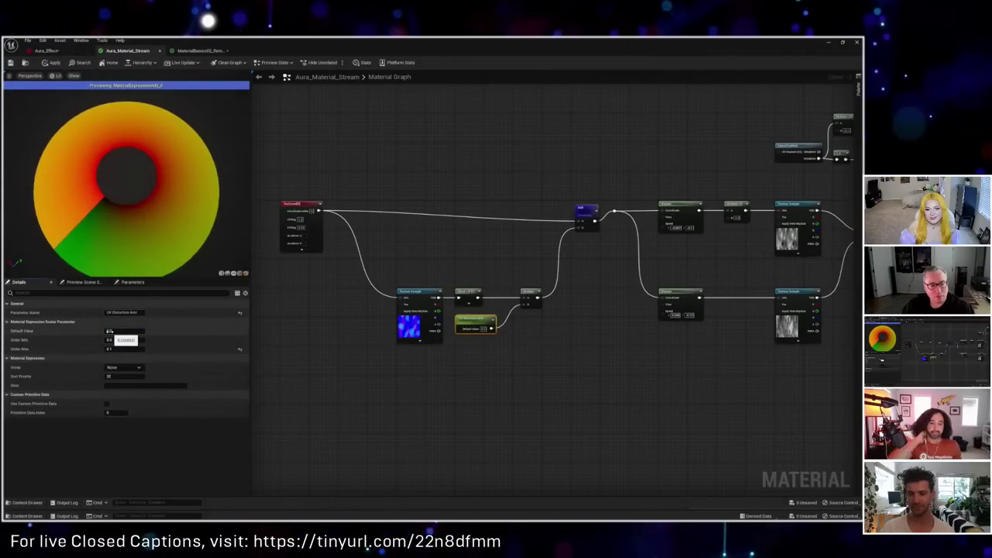
{"action": "left_click_drag", "start_coordinate": [144, 331], "coordinate": [60, 339]}
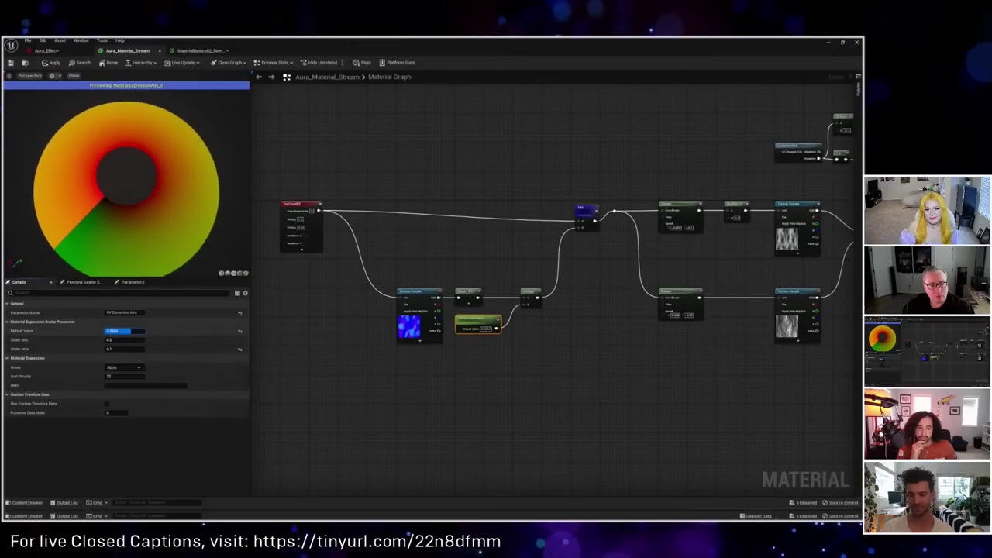
{"action": "left_click_drag", "start_coordinate": [124, 331], "coordinate": [124, 331]}
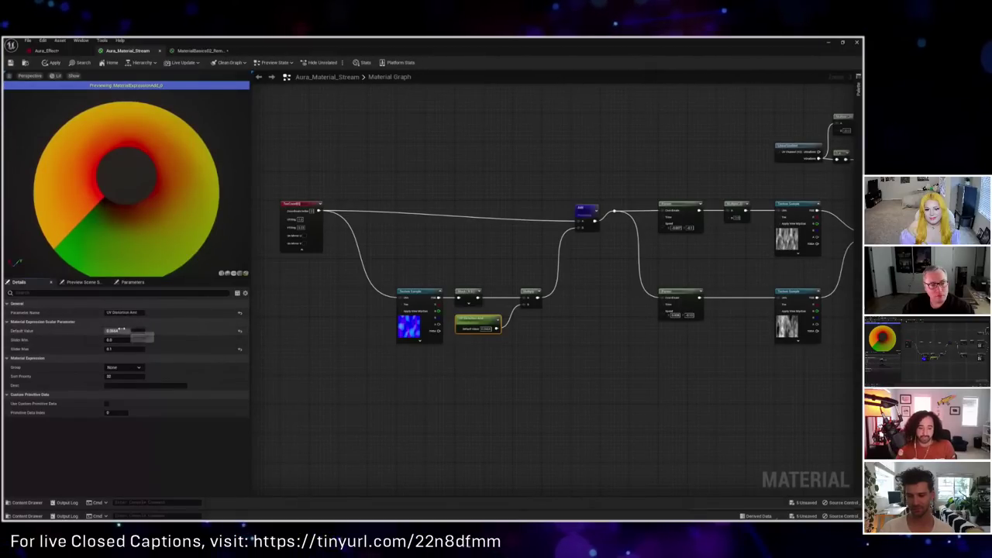
{"action": "type", "text": "0.1"}
{"action": "key", "text": "Return"}
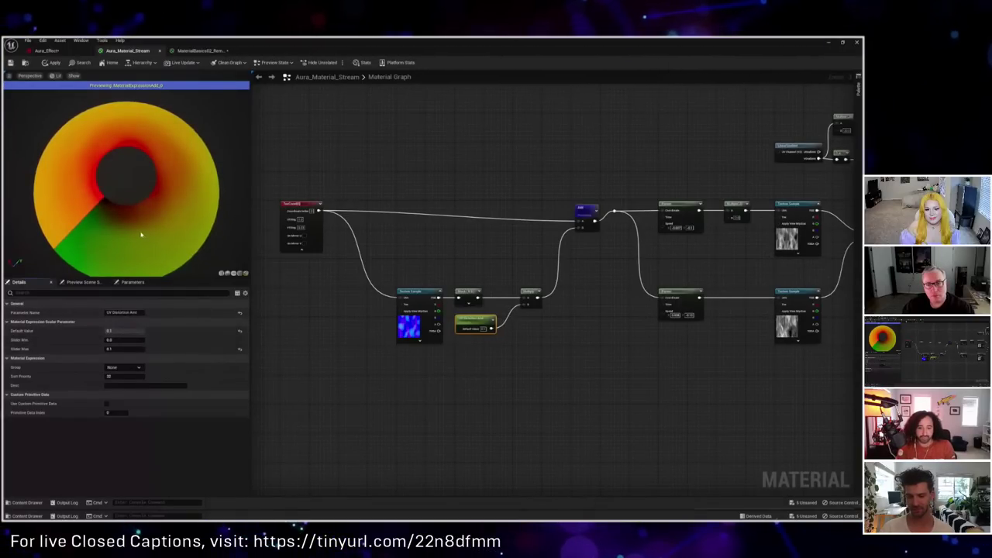
Step: Compare a 0.3 default on the tilted preview, then restore the default to 0.1
{"action": "left_click_drag", "start_coordinate": [145, 232], "coordinate": [145, 202]}
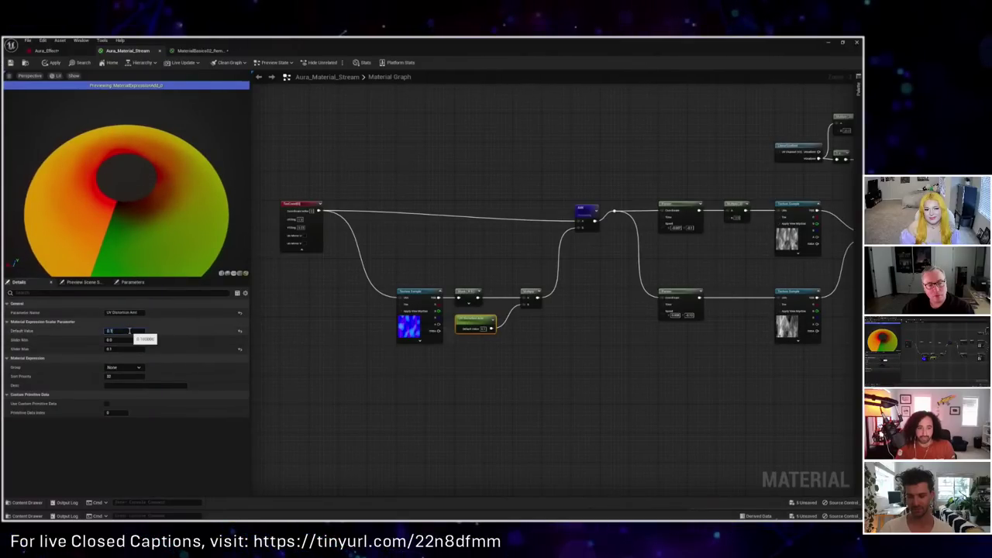
{"action": "left_click_drag", "start_coordinate": [129, 331], "coordinate": [137, 331]}
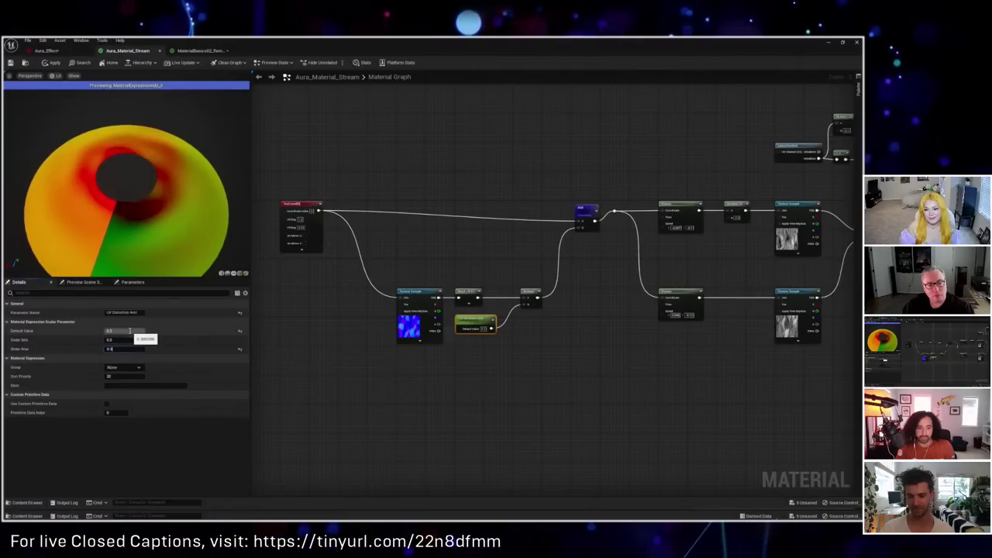
{"action": "key", "text": "Tab"}
{"action": "left_click", "coordinate": [128, 331]}
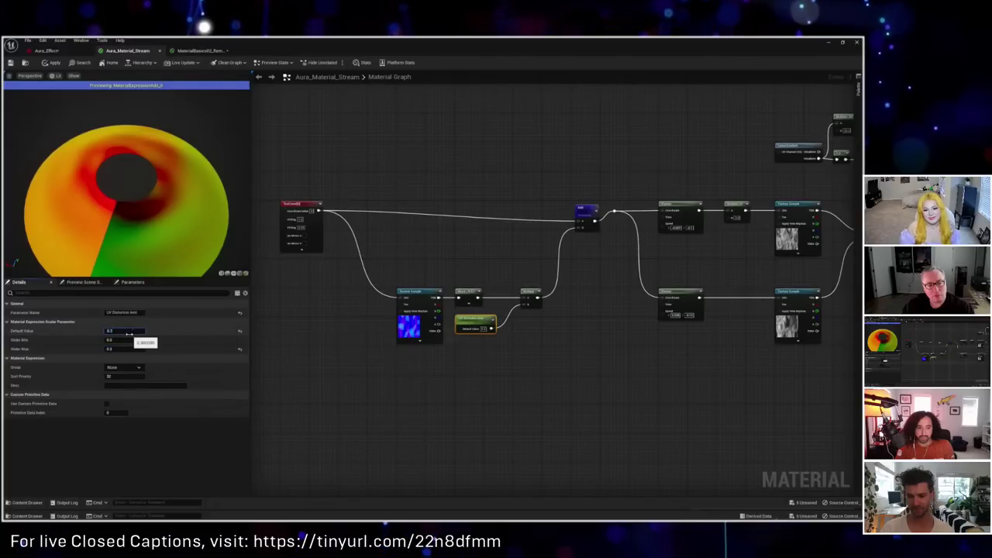
{"action": "type", "text": "0.1"}
{"action": "key", "text": "Return"}
Step: Stop previewing the Add node
{"action": "right_click_drag", "start_coordinate": [526, 329], "coordinate": [466, 341]}
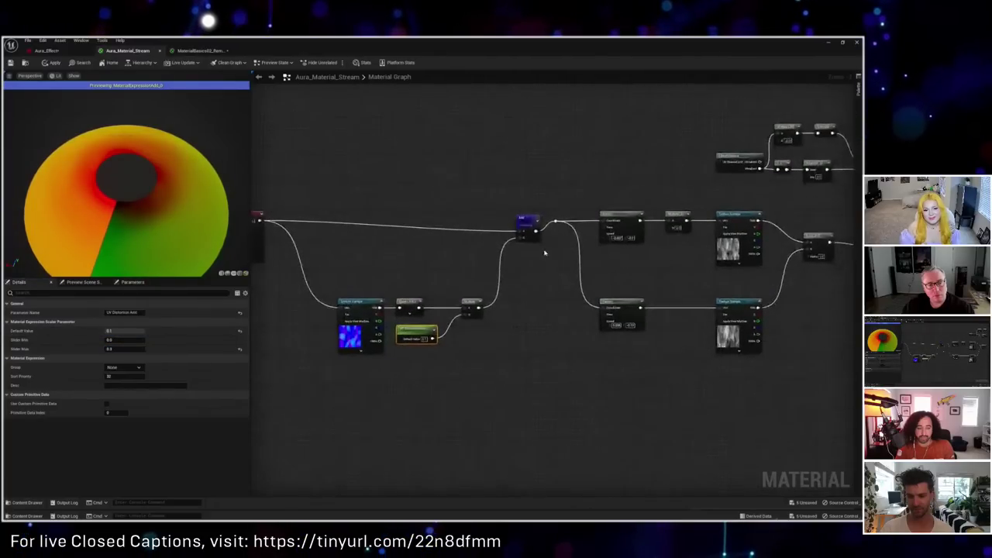
{"action": "right_click", "coordinate": [528, 219]}
{"action": "left_click", "coordinate": [540, 229]}
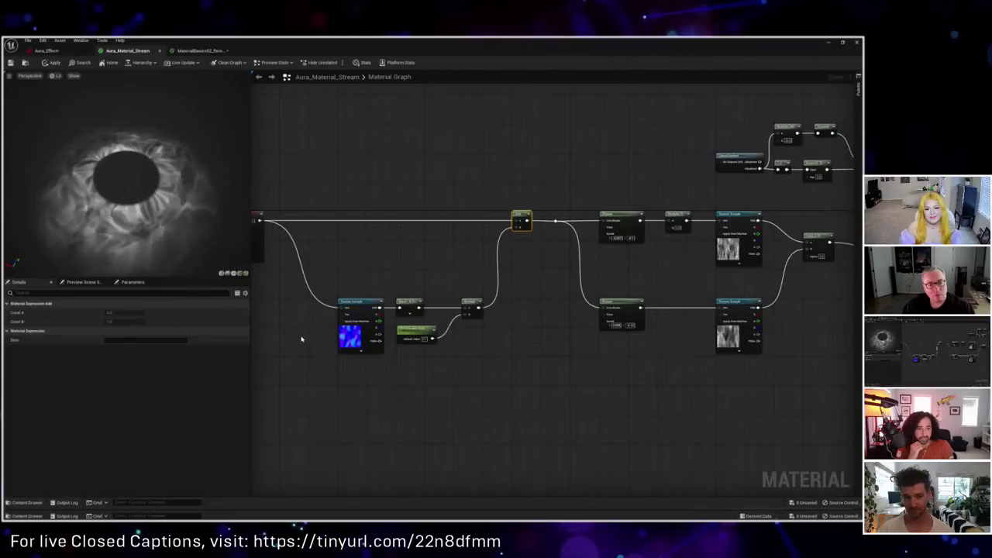
Step: Insert a Panner on the distortion Texture Sample's UVs, placed beside the sample
{"action": "right_click_drag", "start_coordinate": [301, 339], "coordinate": [429, 294]}
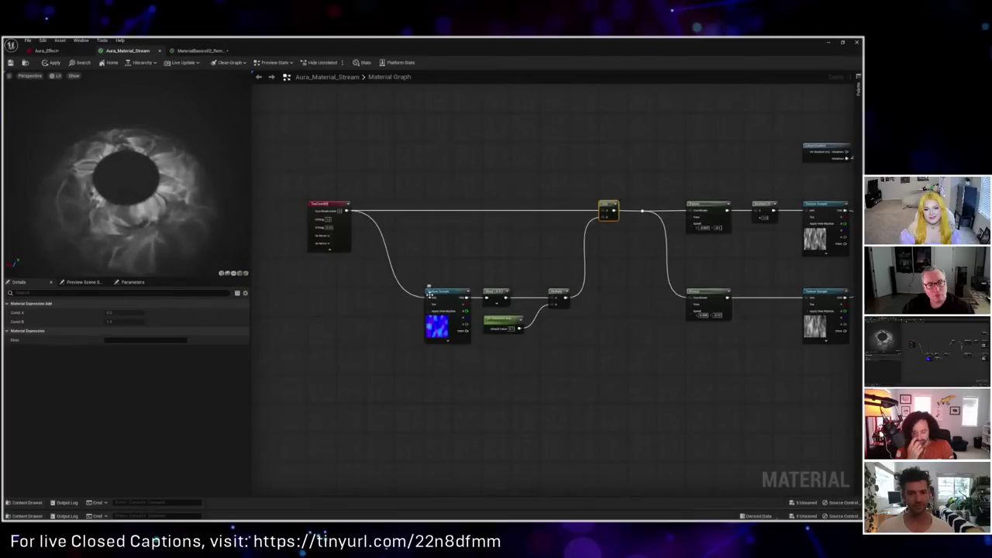
{"action": "left_click_drag", "start_coordinate": [429, 295], "coordinate": [386, 301]}
{"action": "type", "text": "panner"}
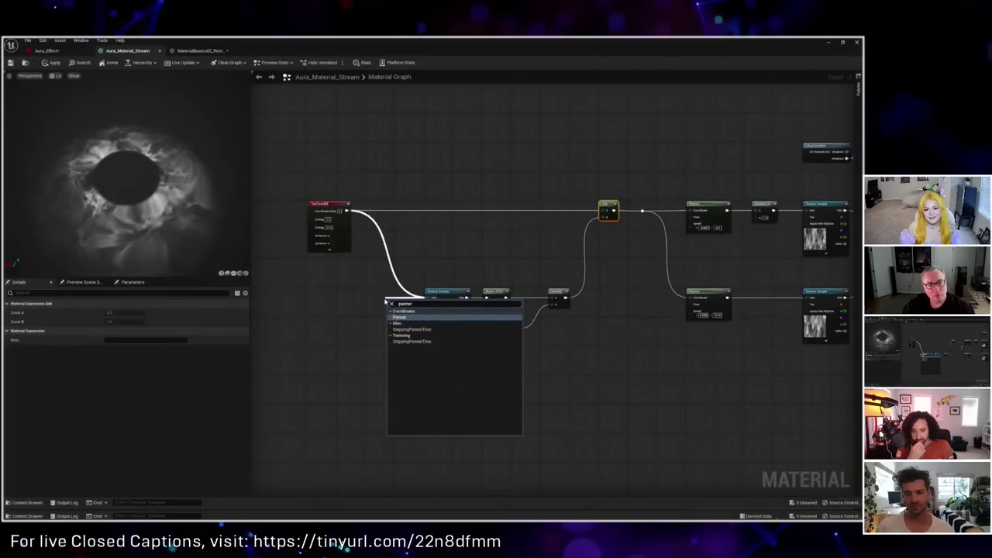
{"action": "key", "text": "Return"}
{"action": "left_click_drag", "start_coordinate": [409, 302], "coordinate": [391, 297]}
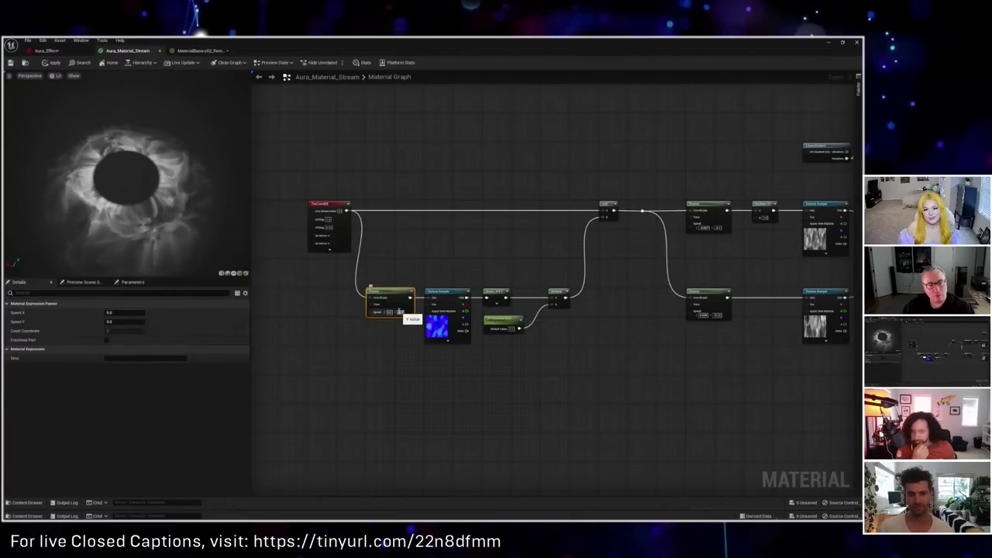
Step: Set the distortion Panner's Speed Y to -0.073
{"action": "scroll", "coordinate": [370, 341], "scroll_direction": "up", "scroll_amount": 3}
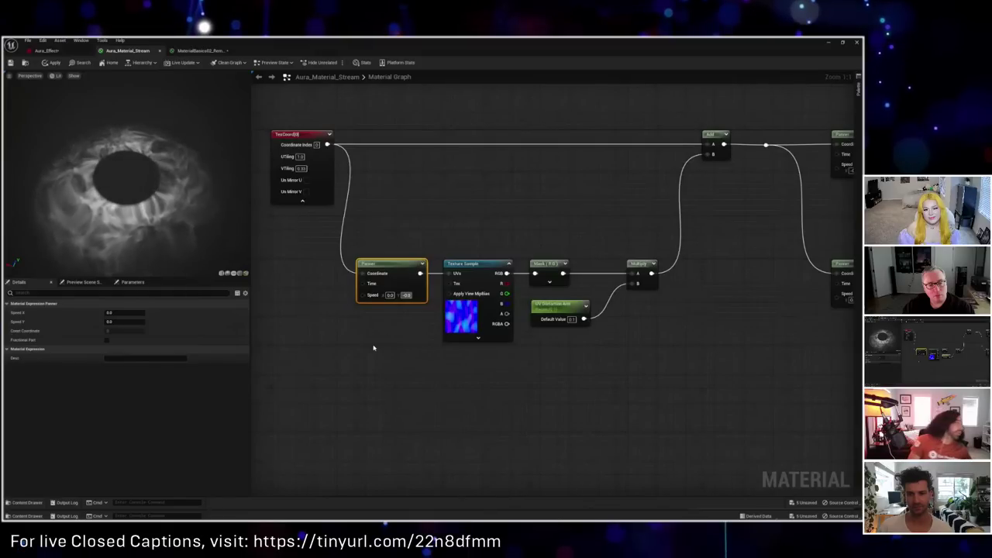
{"action": "type", "text": "75"}
{"action": "key", "text": "Return"}
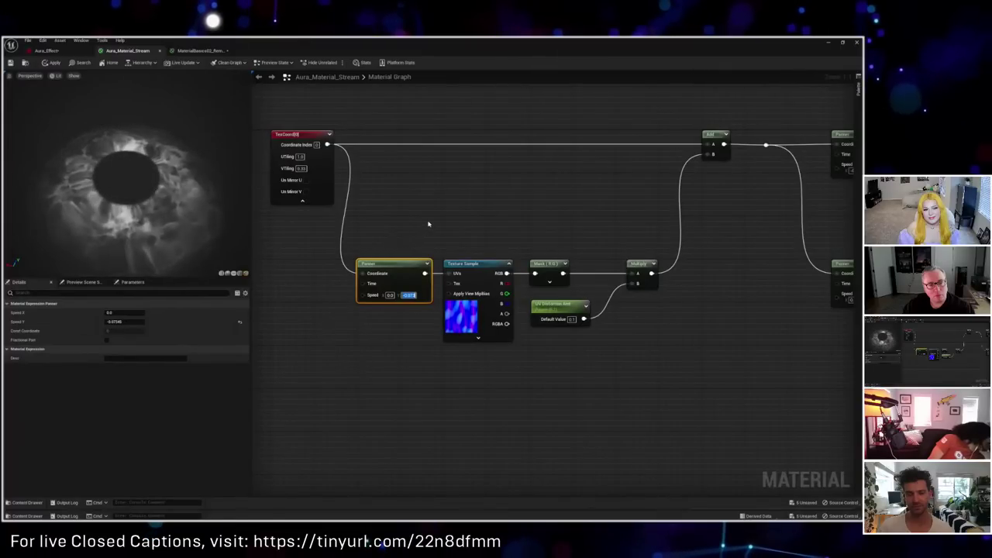
{"action": "left_click", "coordinate": [465, 245]}
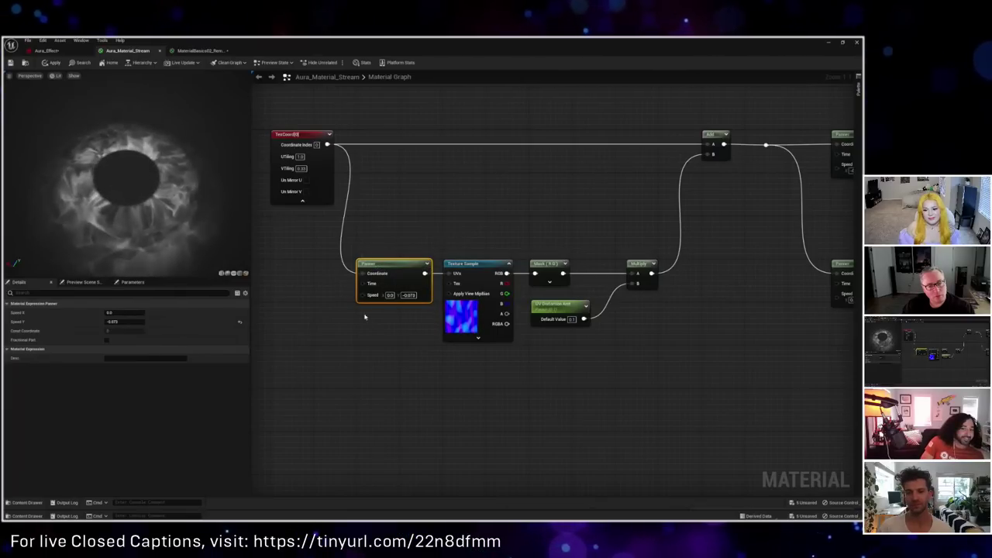
Step: Shift the texture nodes right and insert a Multiply (B 2.0) between Panner and Texture Sample
{"action": "left_click_drag", "start_coordinate": [487, 230], "coordinate": [660, 363]}
{"action": "left_click_drag", "start_coordinate": [481, 269], "coordinate": [568, 269]}
{"action": "right_click_drag", "start_coordinate": [568, 269], "coordinate": [326, 259]}
{"action": "right_click_drag", "start_coordinate": [320, 170], "coordinate": [525, 177]}
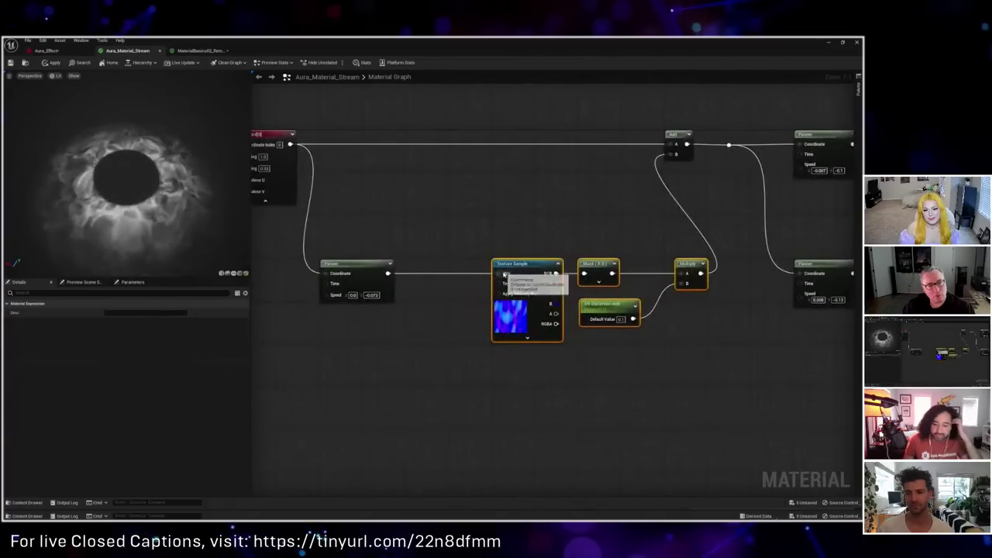
{"action": "left_click_drag", "start_coordinate": [388, 273], "coordinate": [450, 279]}
{"action": "type", "text": "mult"}
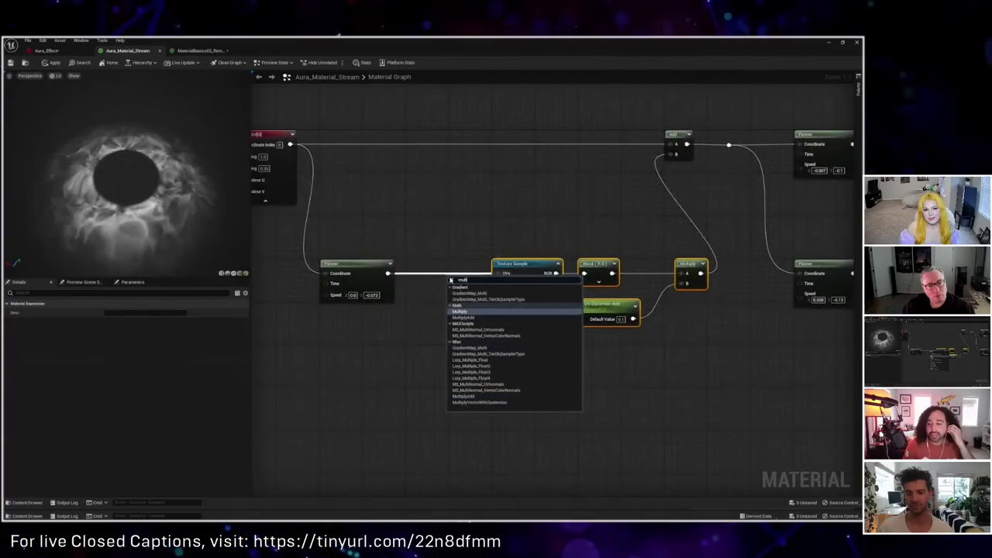
{"action": "key", "text": "Return"}
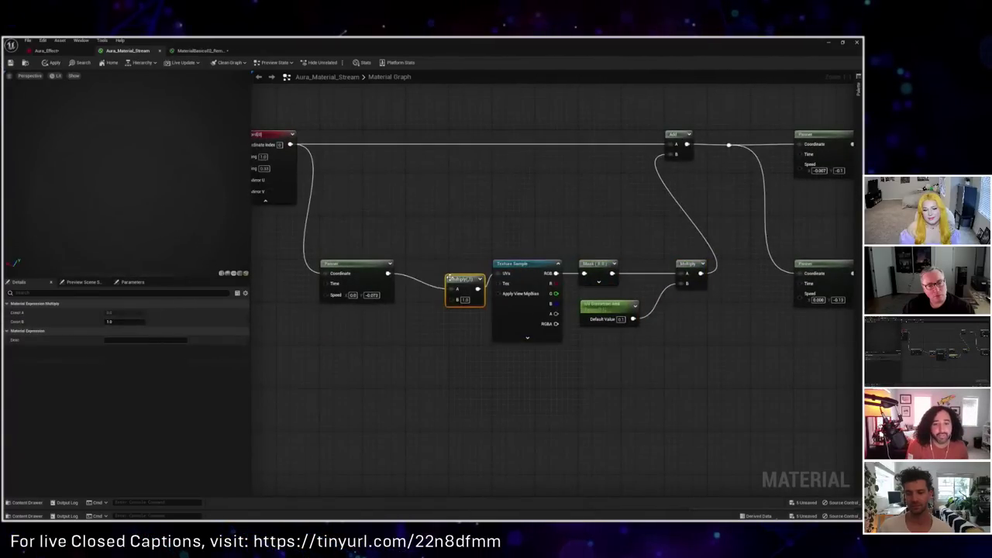
{"action": "left_click_drag", "start_coordinate": [449, 275], "coordinate": [438, 266]}
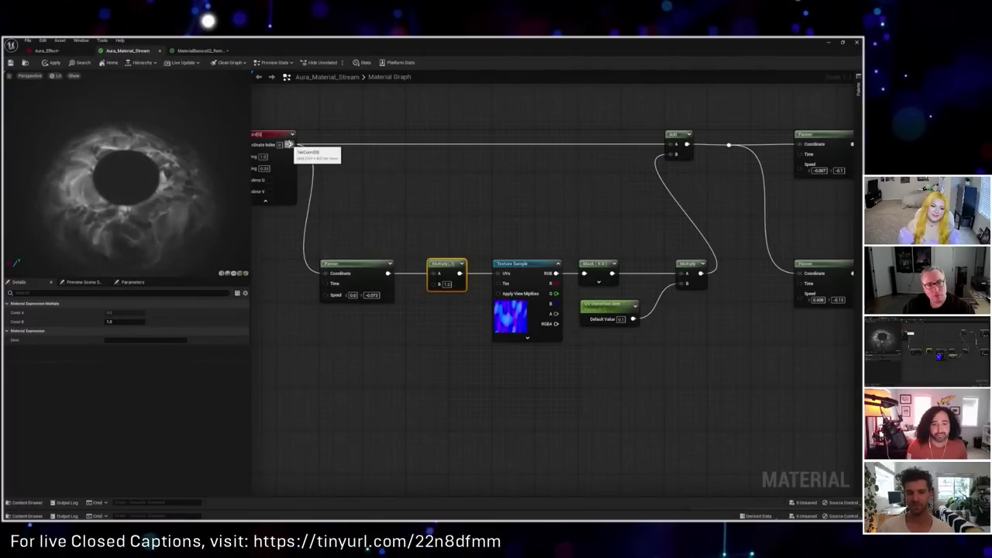
{"action": "left_click", "coordinate": [355, 280]}
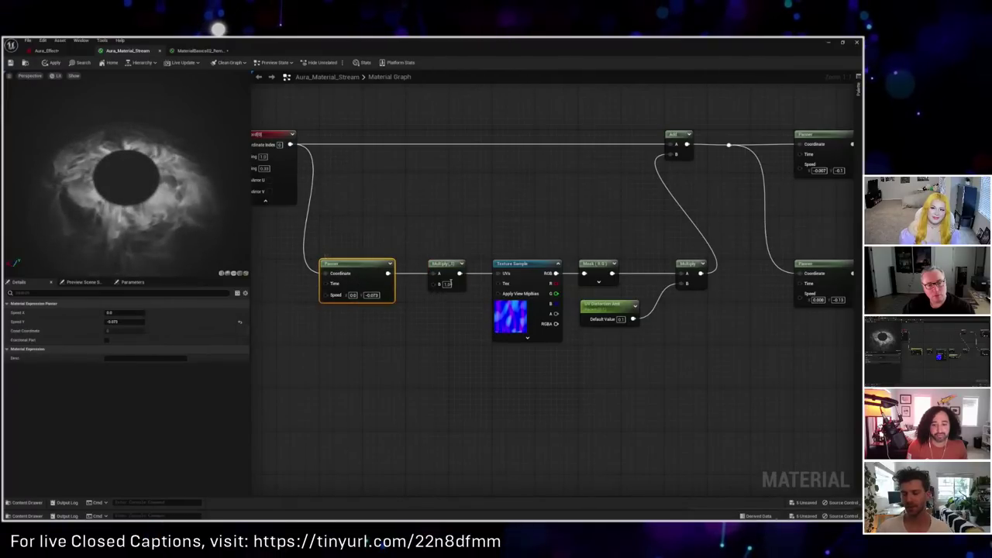
{"action": "left_click", "coordinate": [434, 344]}
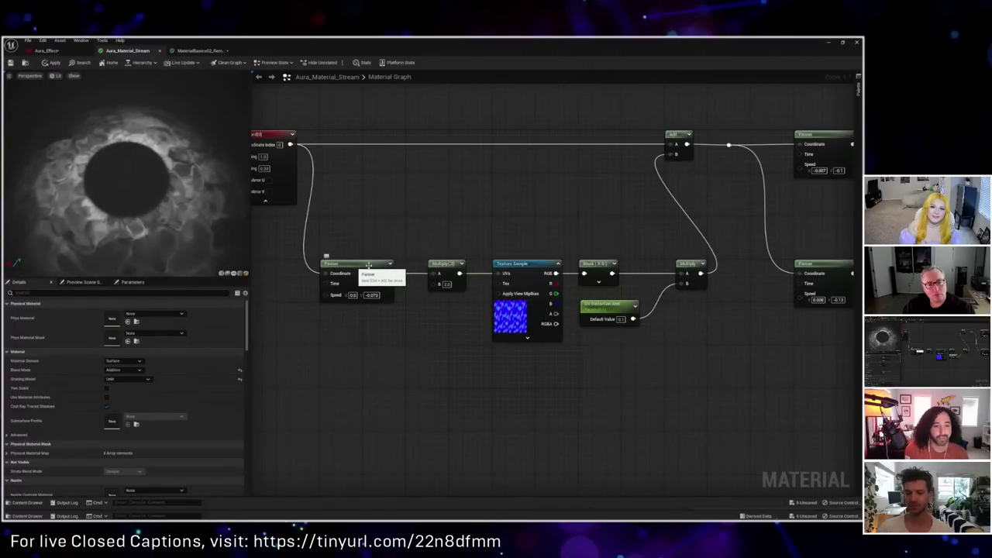
{"action": "right_click_drag", "start_coordinate": [529, 217], "coordinate": [459, 213]}
Step: Set the UV Distortion Amt default value to 0.0328
{"action": "left_click", "coordinate": [549, 307]}
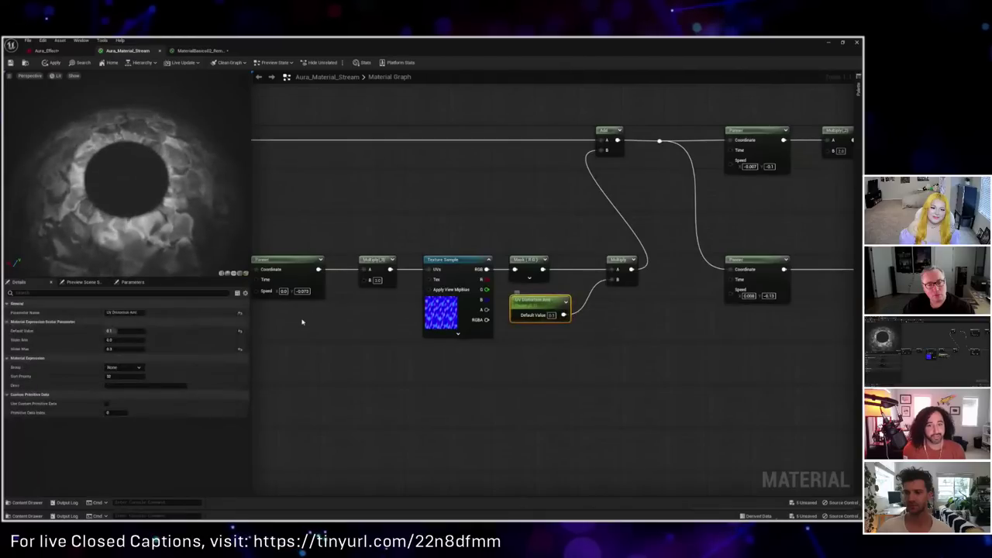
{"action": "left_click", "coordinate": [124, 331]}
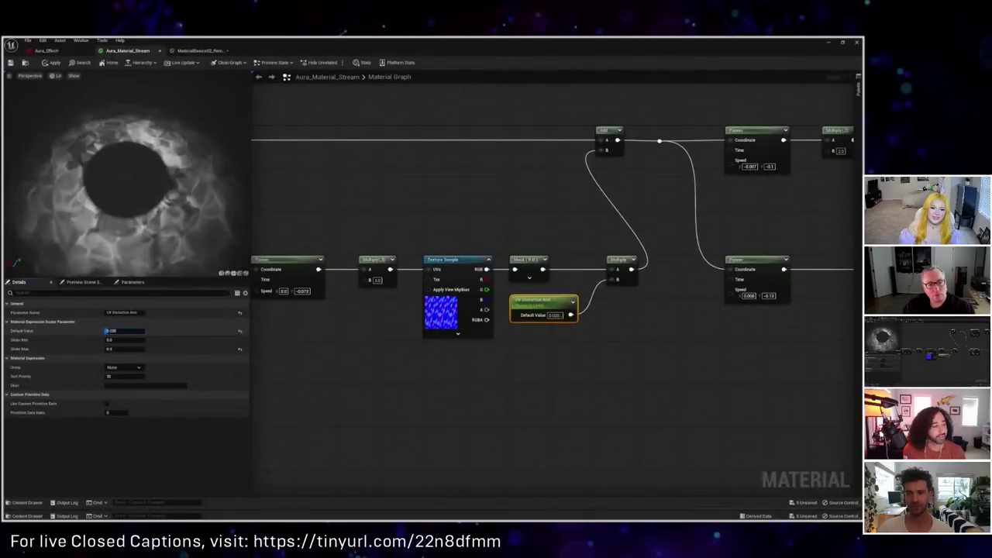
{"action": "key", "text": "Return"}
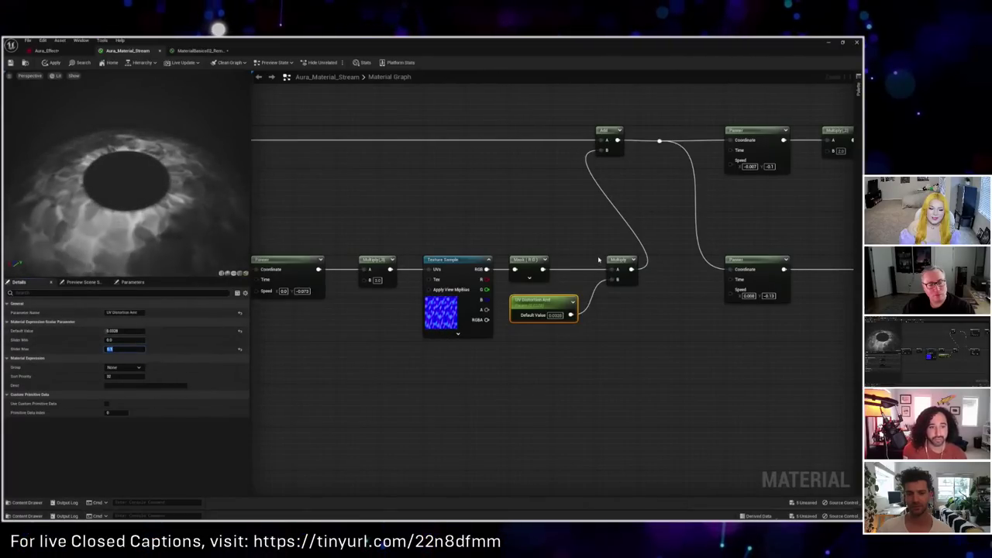
Step: Add DistortionShape_A from the Content Drawer as a Texture Sample and open the texture
{"action": "left_click", "coordinate": [620, 267]}
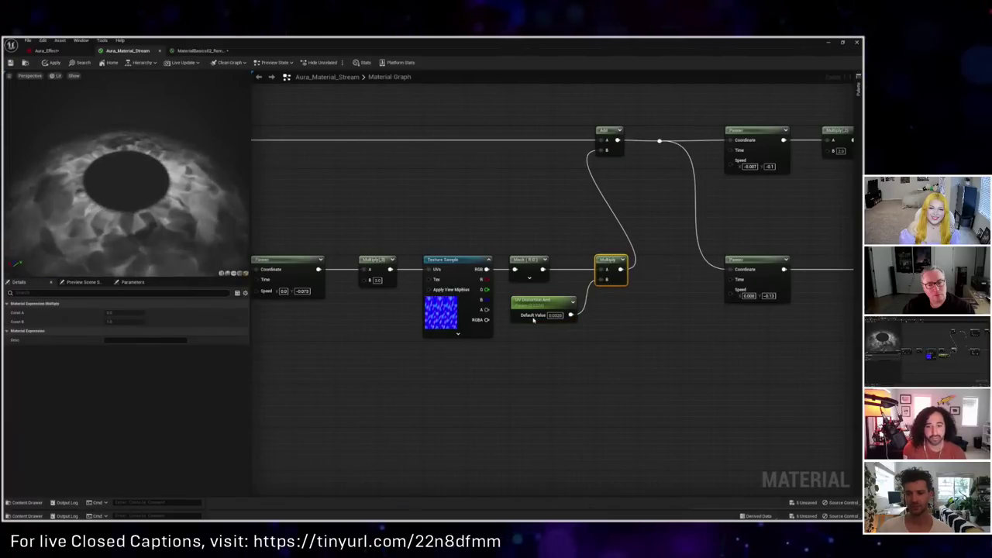
{"action": "left_click", "coordinate": [387, 418]}
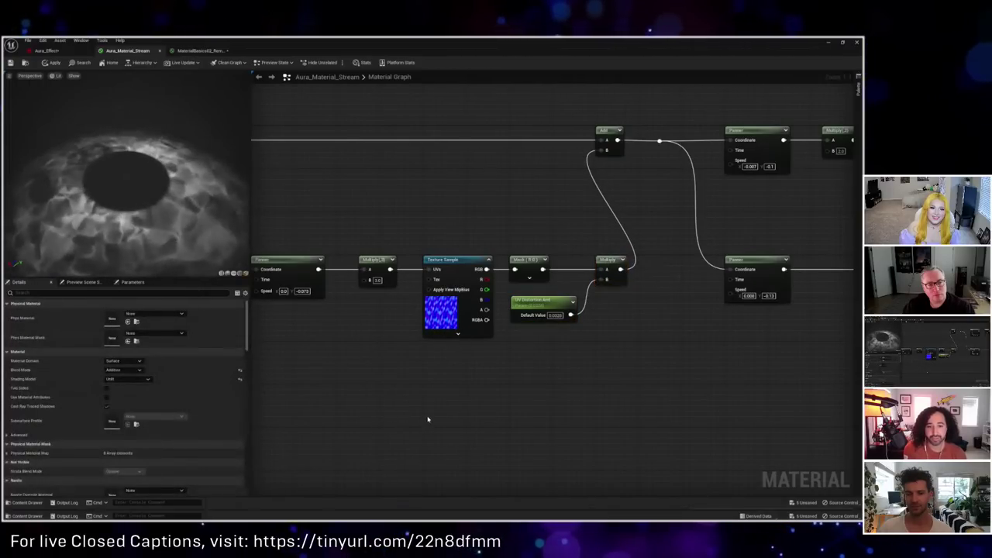
{"action": "key", "text": "ctrl+space"}
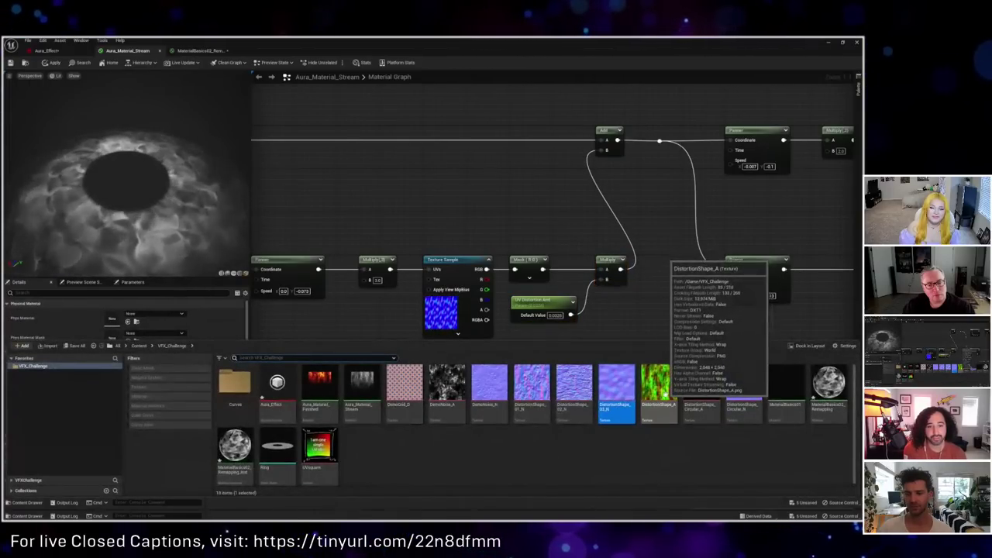
{"action": "left_click_drag", "start_coordinate": [659, 387], "coordinate": [437, 168]}
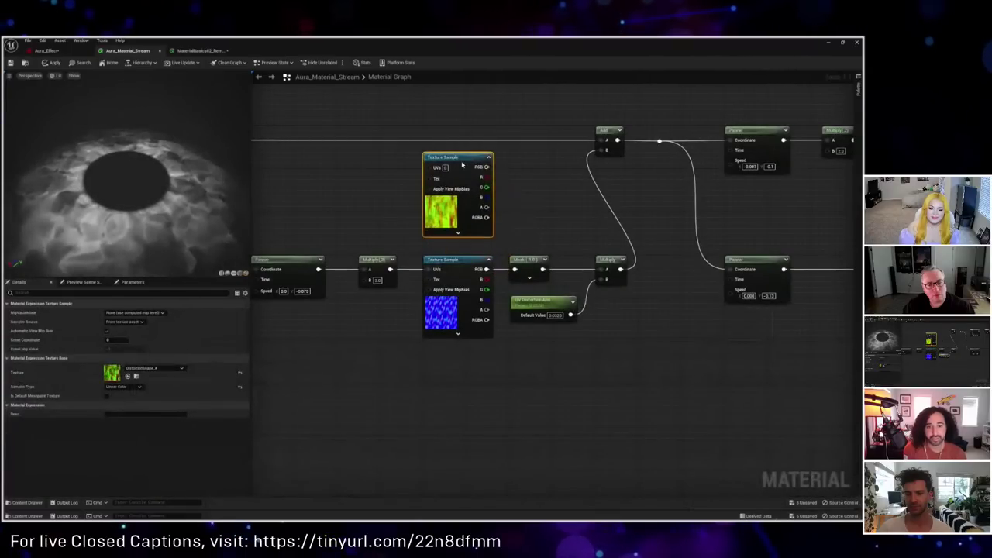
{"action": "double_click", "coordinate": [112, 372]}
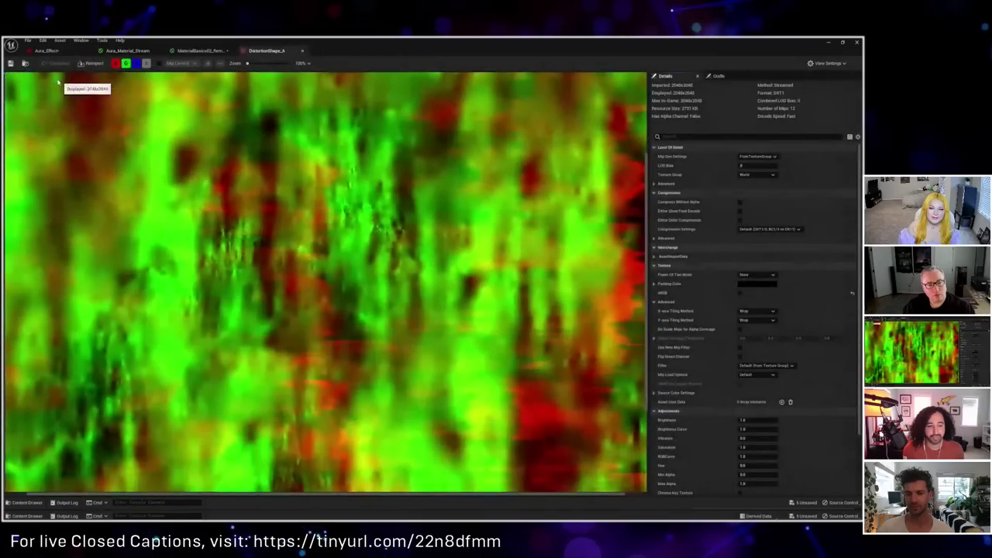
Step: View DistortionShape_A in red only, green only, then red and green together
{"action": "left_click", "coordinate": [126, 63]}
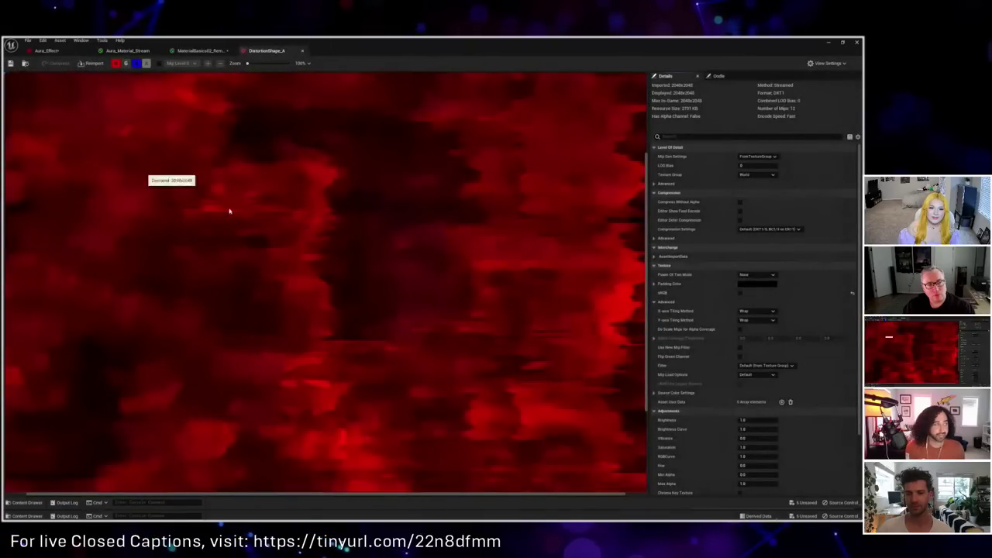
{"action": "scroll", "coordinate": [230, 211], "scroll_direction": "down", "scroll_amount": 4}
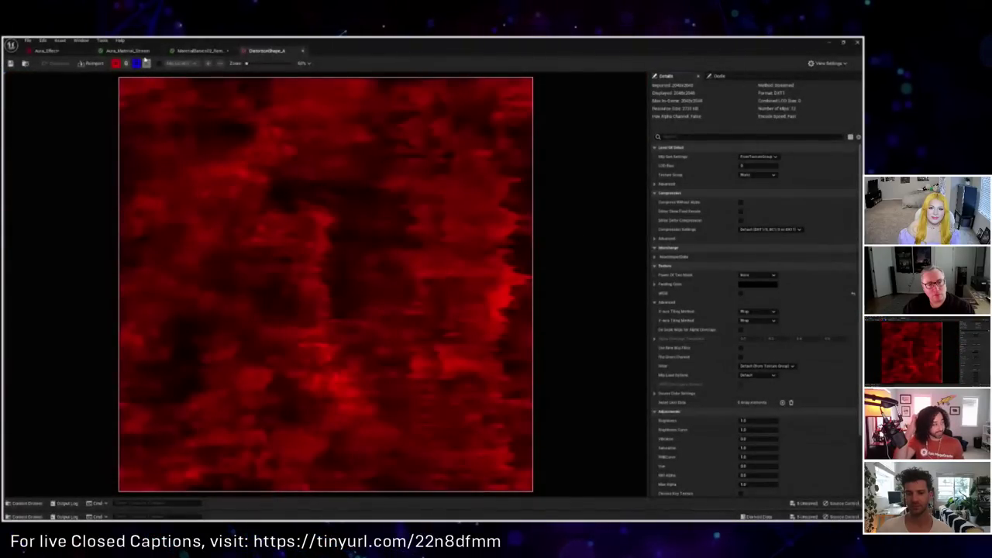
{"action": "left_click", "coordinate": [114, 64]}
{"action": "left_click", "coordinate": [125, 64]}
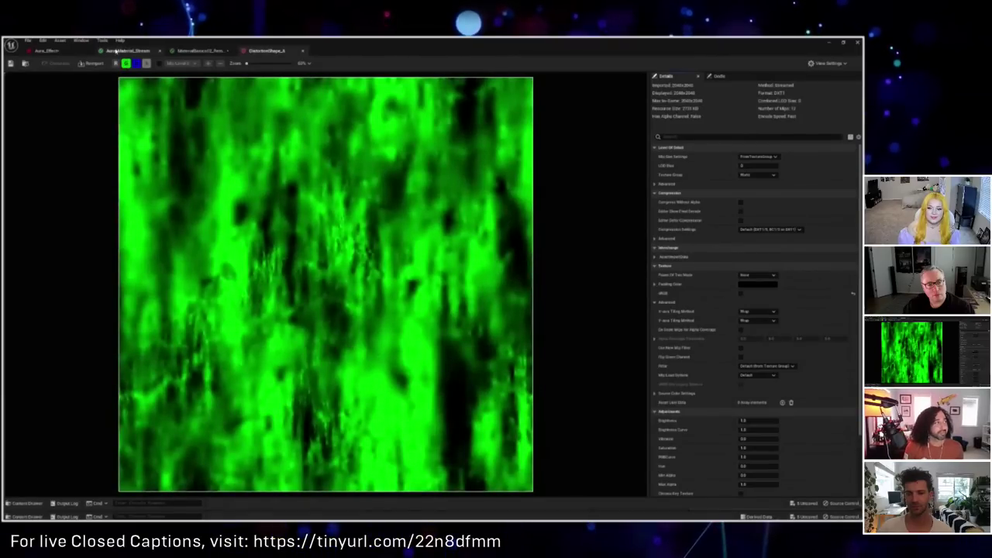
{"action": "left_click", "coordinate": [115, 64]}
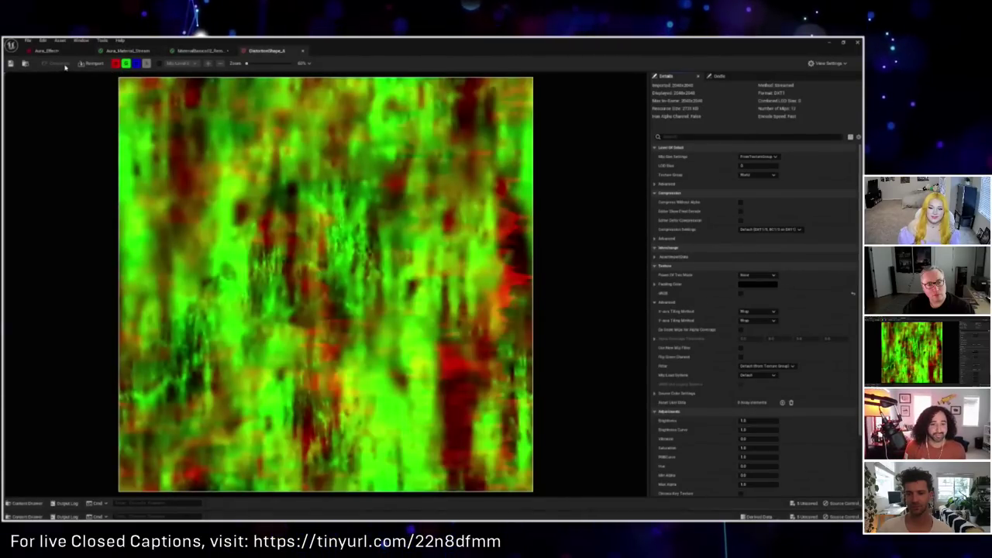
Step: Close the DistortionShape_A and MaterialBasics02 tabs, returning to Aura_Material_Stream
{"action": "left_click", "coordinate": [302, 50]}
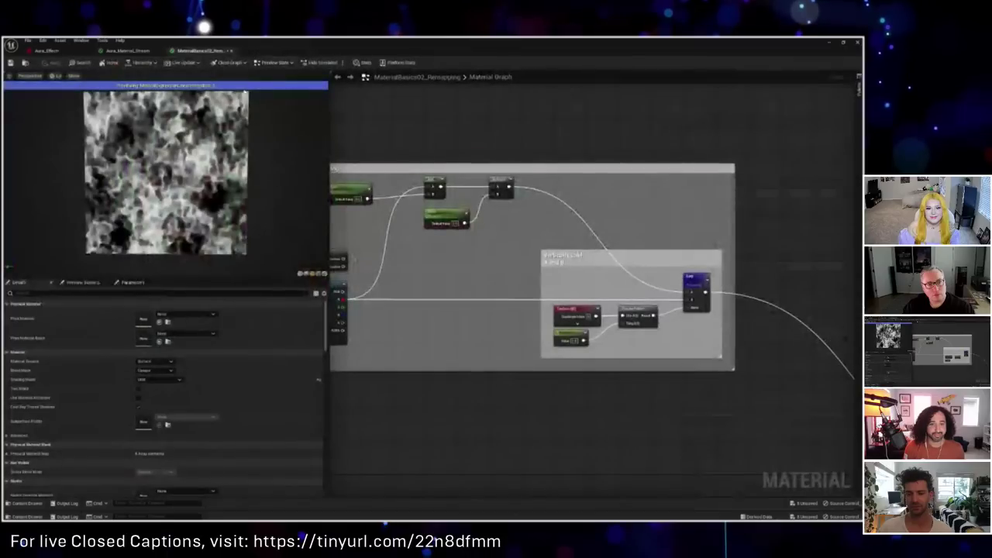
{"action": "left_click", "coordinate": [132, 51]}
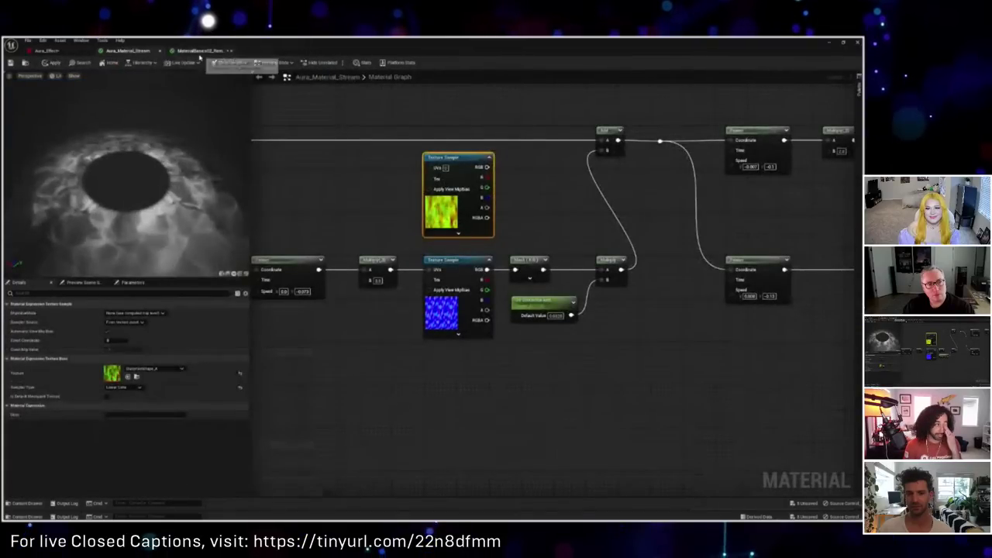
{"action": "left_click", "coordinate": [200, 51]}
{"action": "left_click", "coordinate": [230, 51]}
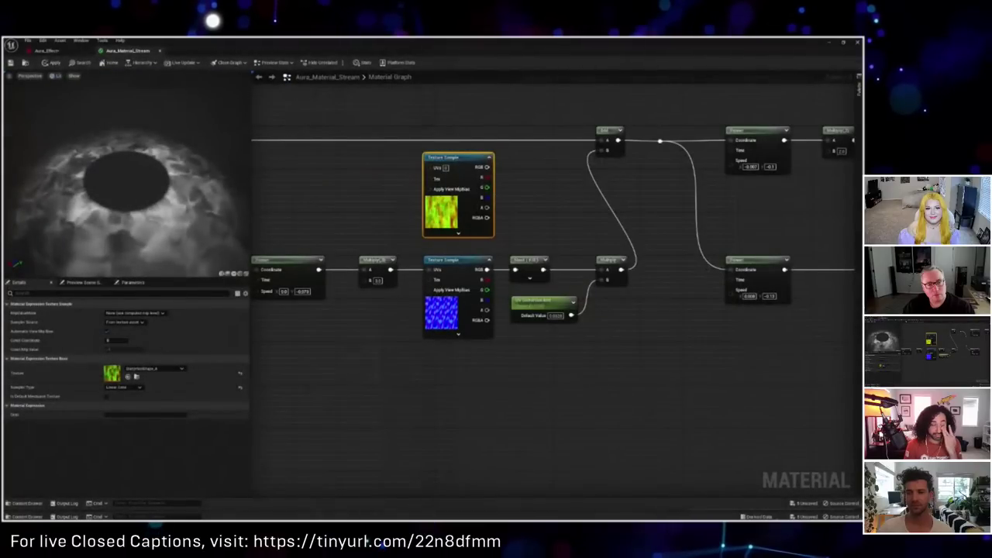
Step: Move the DistortionShape_A sample below the blue texture and switch the preview to a plane
{"action": "right_click_drag", "start_coordinate": [441, 216], "coordinate": [436, 203]}
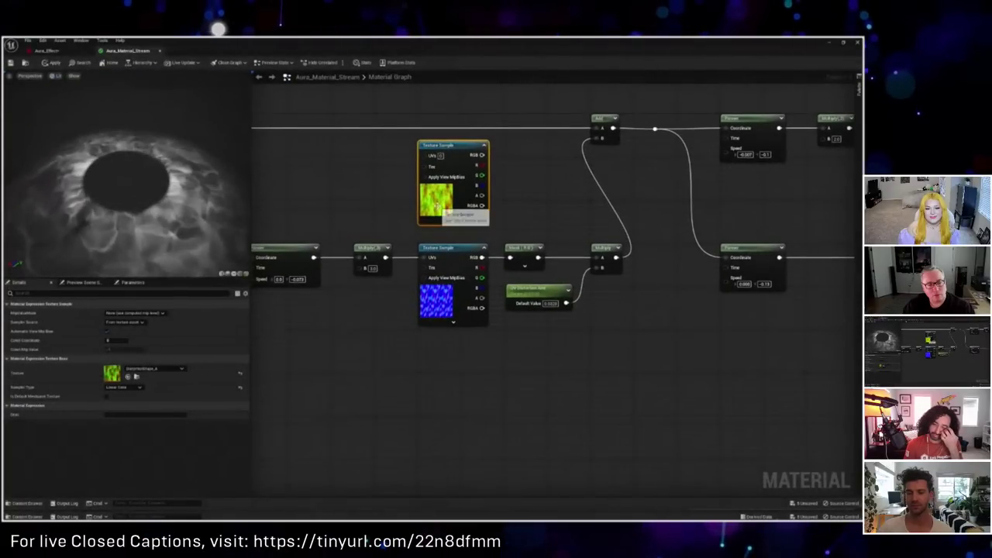
{"action": "left_click_drag", "start_coordinate": [437, 203], "coordinate": [435, 391]}
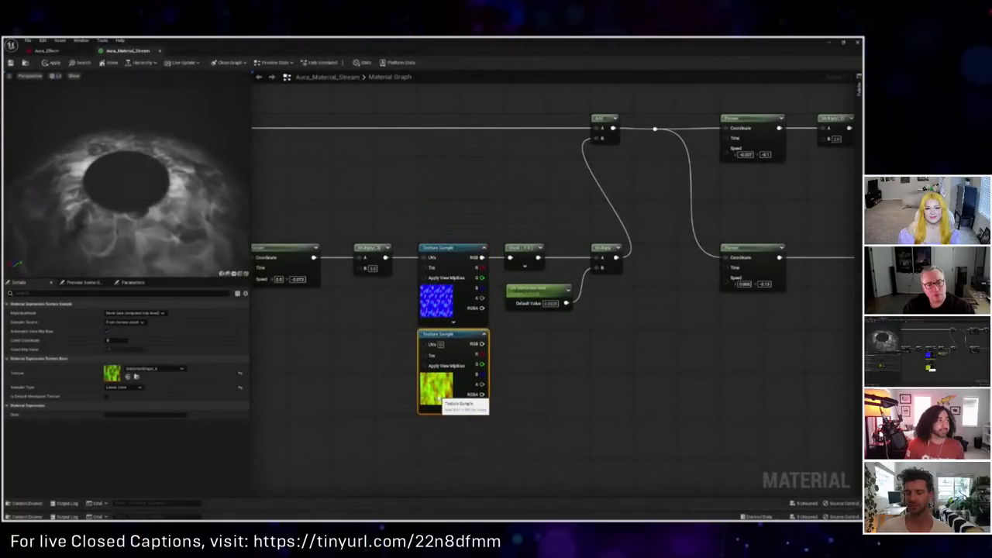
{"action": "left_click", "coordinate": [438, 299]}
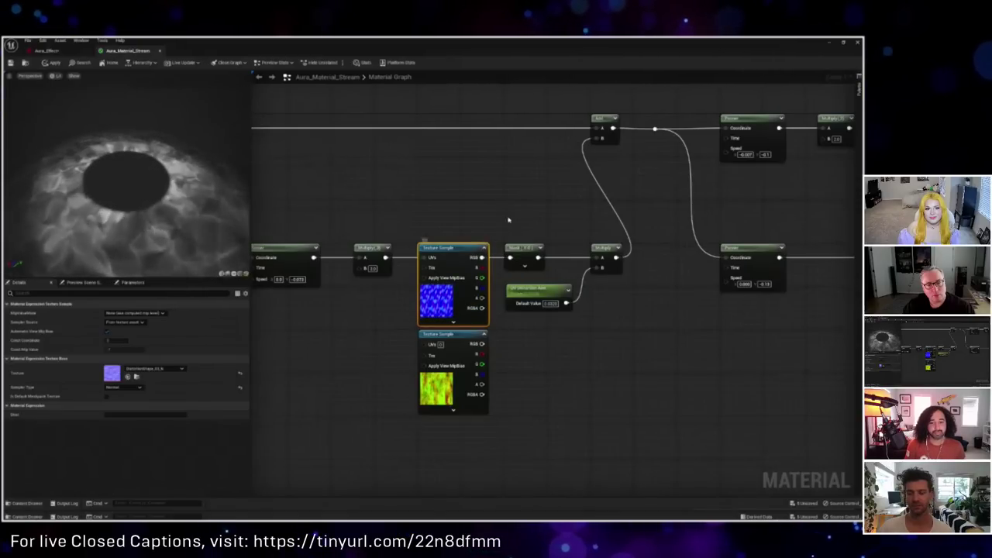
{"action": "right_click_drag", "start_coordinate": [508, 221], "coordinate": [446, 211]}
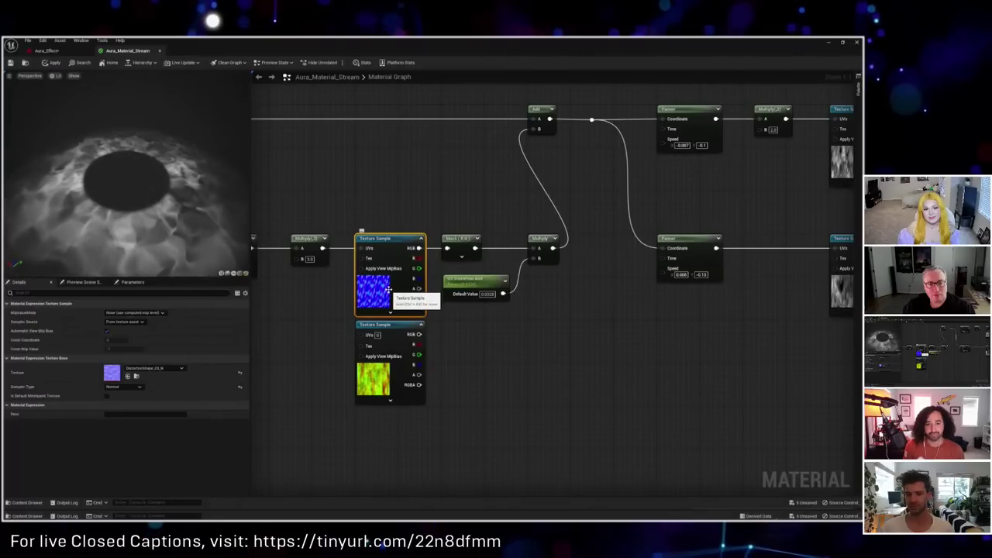
{"action": "left_click", "coordinate": [404, 389]}
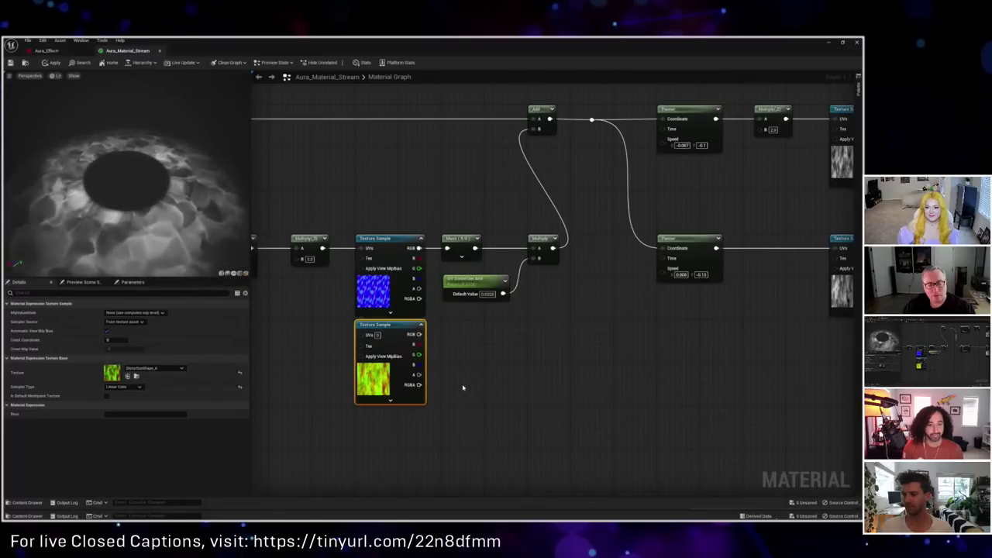
{"action": "left_click", "coordinate": [233, 273]}
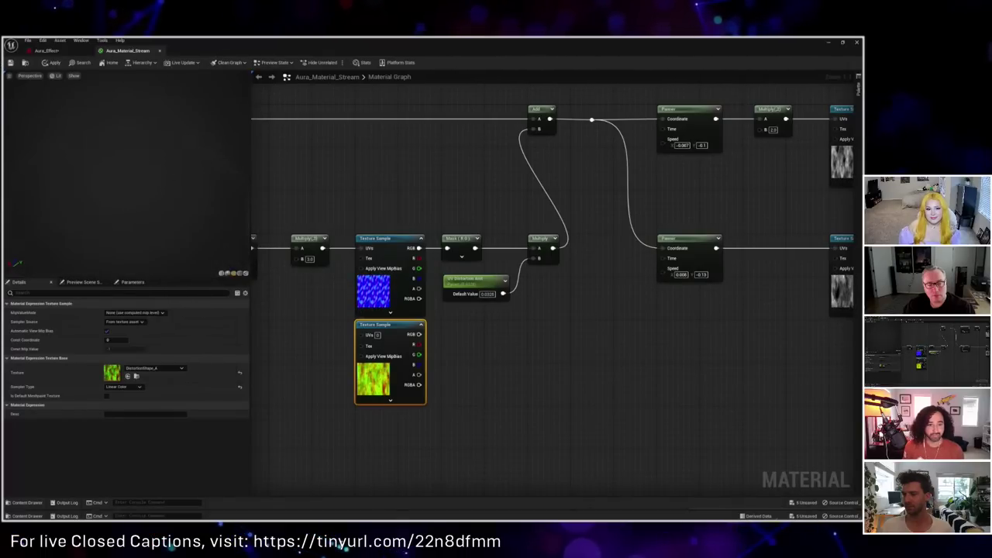
Step: Start previewing the Lerp node's output
{"action": "scroll", "coordinate": [133, 199], "scroll_direction": "down", "scroll_amount": 3}
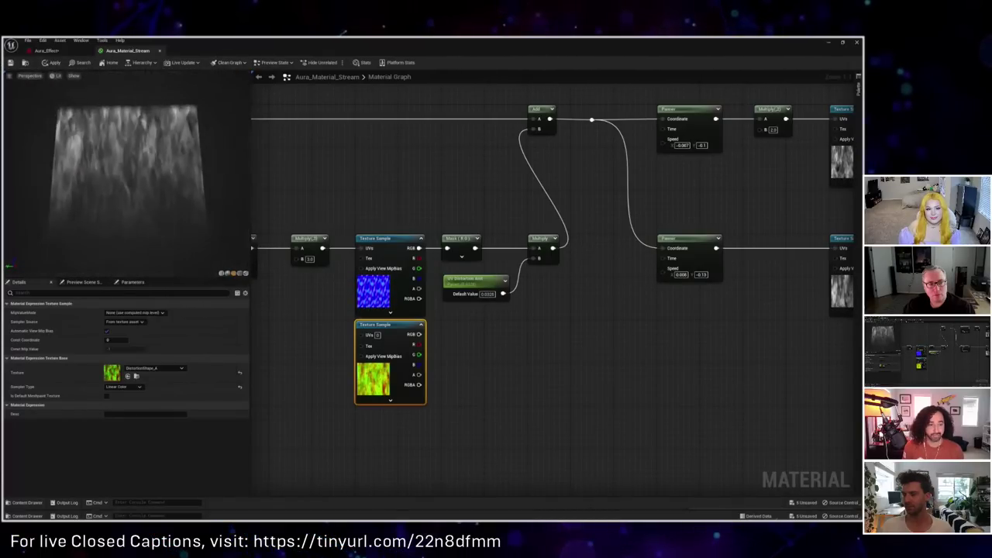
{"action": "right_click_drag", "start_coordinate": [530, 190], "coordinate": [500, 207]}
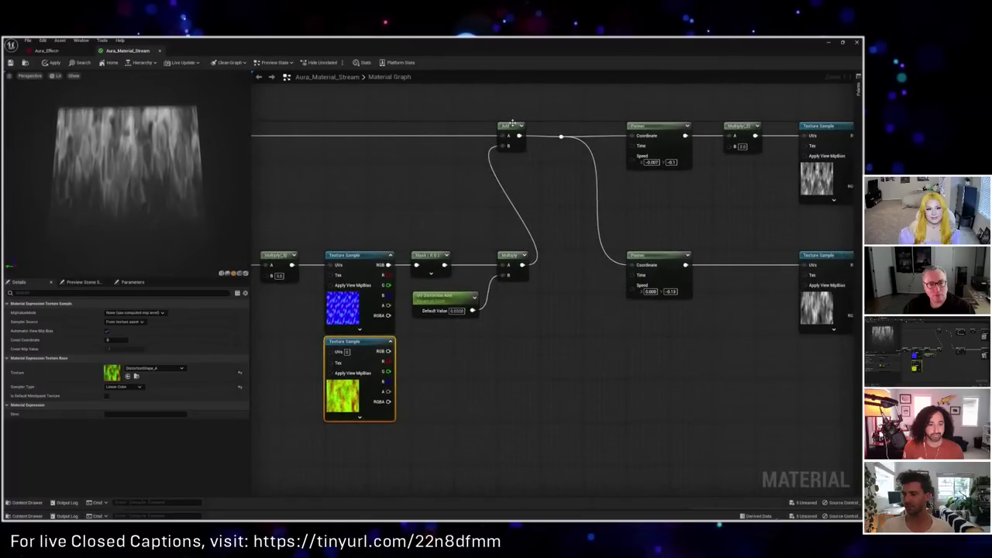
{"action": "right_click_drag", "start_coordinate": [653, 202], "coordinate": [574, 198]}
{"action": "right_click_drag", "start_coordinate": [773, 157], "coordinate": [662, 161]}
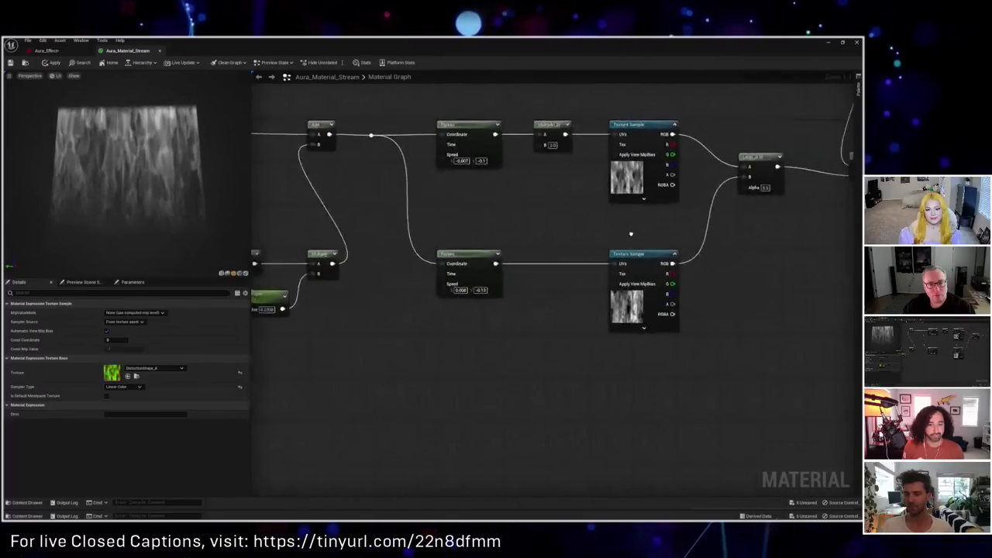
{"action": "right_click", "coordinate": [768, 164]}
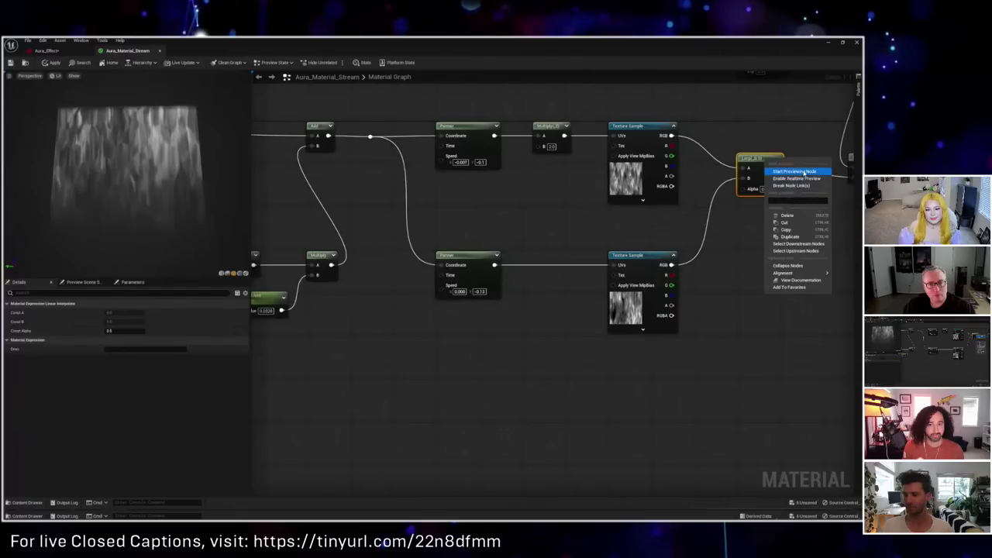
{"action": "left_click", "coordinate": [794, 172]}
Step: Wire the DistortionShape_A RGB into the Mask and the Multiply output into its UVs
{"action": "right_click_drag", "start_coordinate": [338, 326], "coordinate": [531, 337]}
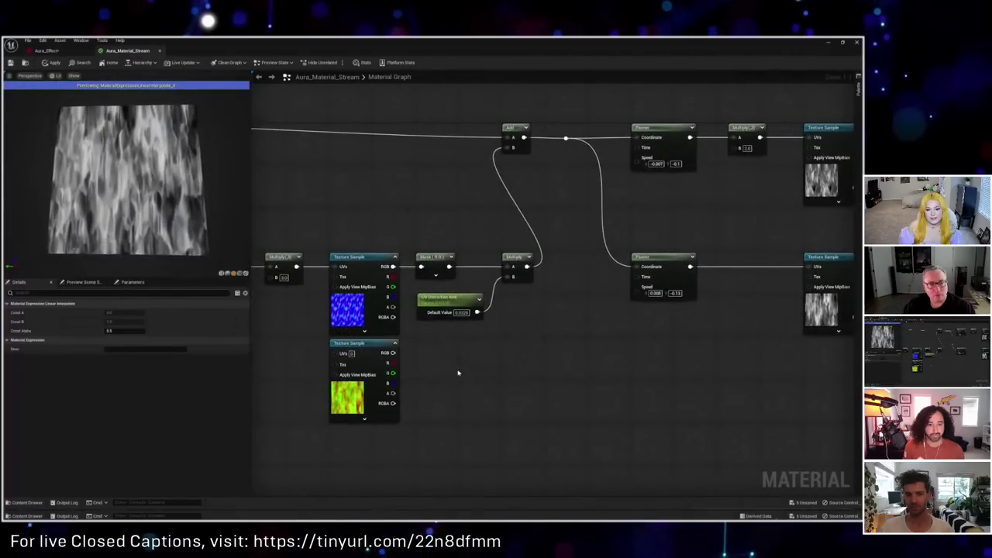
{"action": "left_click_drag", "start_coordinate": [393, 353], "coordinate": [422, 267]}
{"action": "left_click_drag", "start_coordinate": [297, 267], "coordinate": [339, 358]}
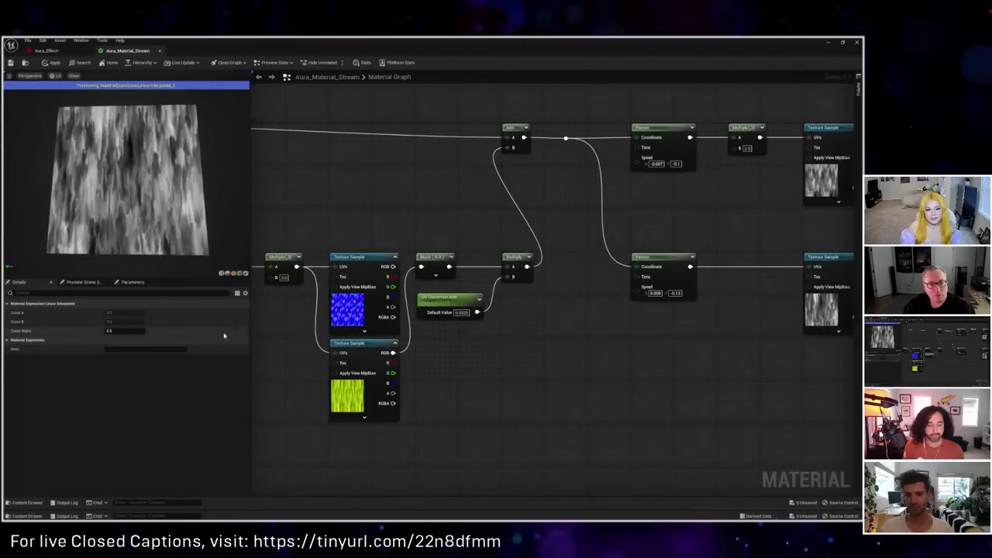
Step: Try 0.2 for UV Distortion Amt's default, then settle on 0.1
{"action": "left_click", "coordinate": [450, 300]}
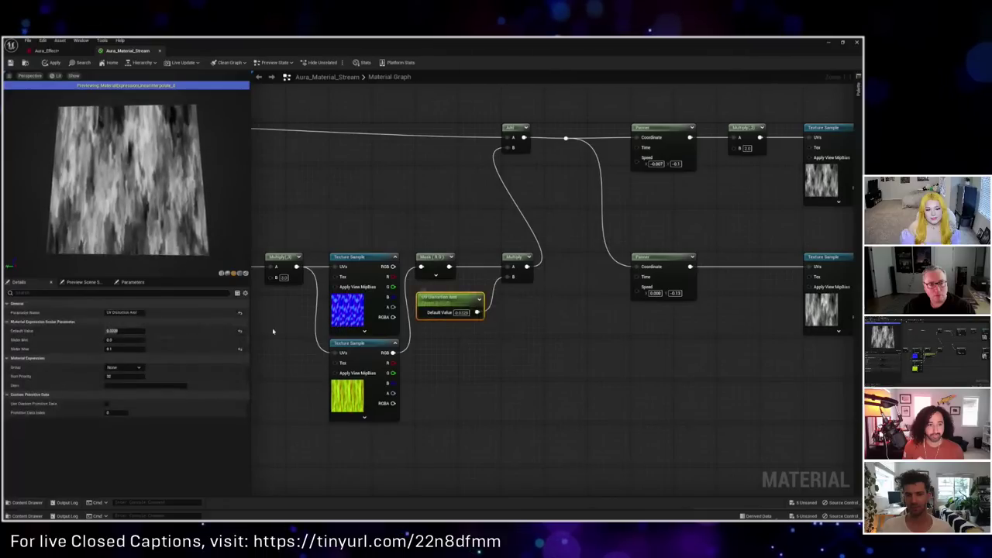
{"action": "type", "text": "0.2"}
{"action": "key", "text": "Return"}
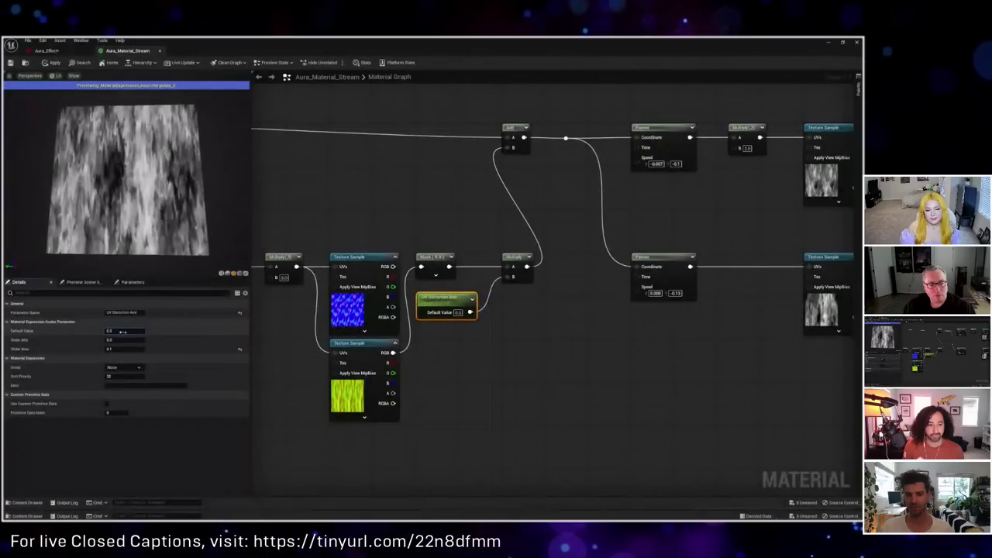
{"action": "left_click", "coordinate": [112, 331]}
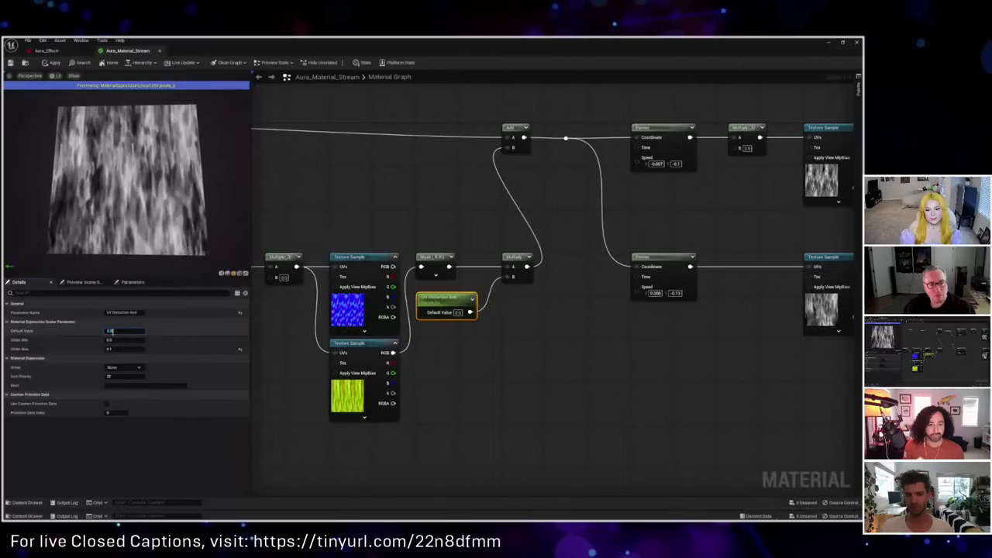
{"action": "left_click_drag", "start_coordinate": [126, 331], "coordinate": [133, 330]}
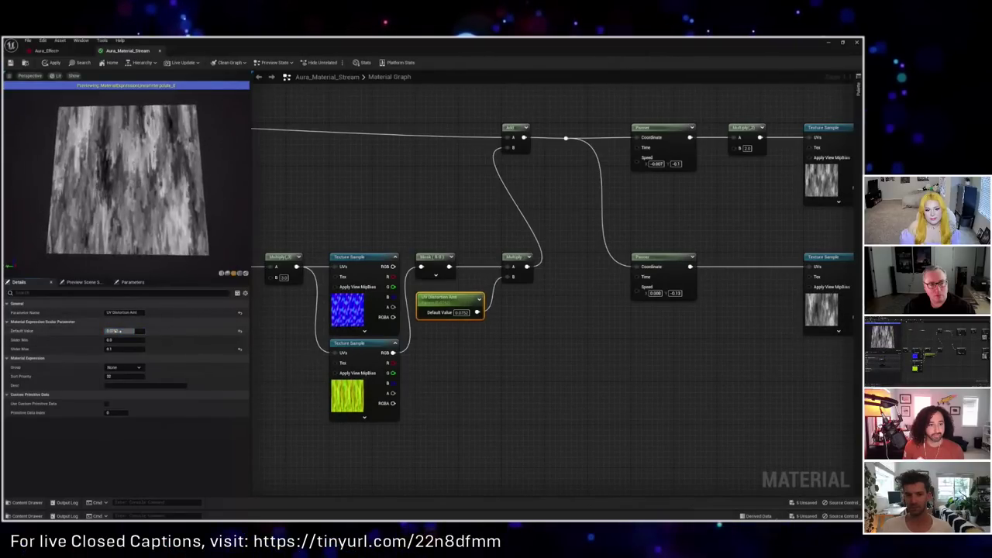
{"action": "type", "text": "0.1"}
{"action": "key", "text": "Return"}
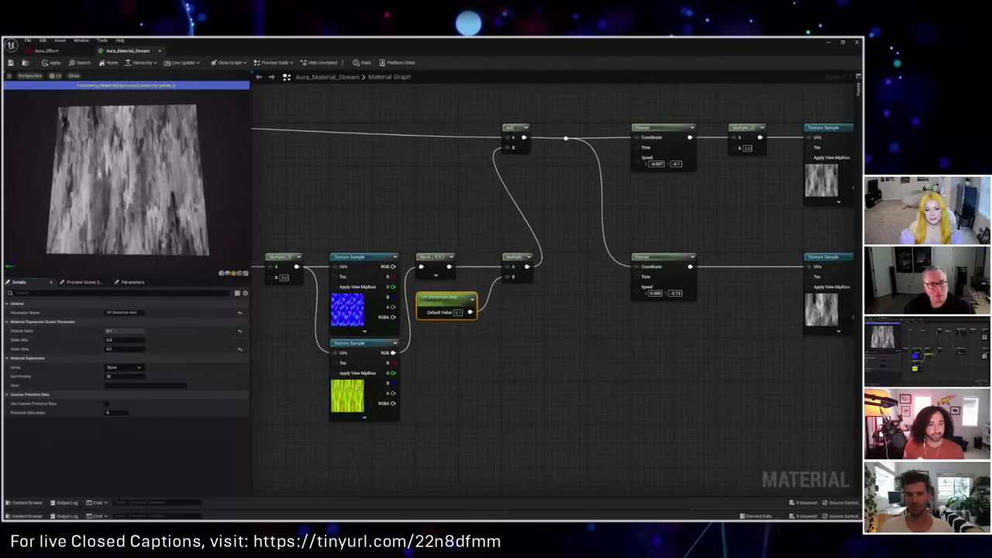
Step: Test the blue texture's RGB on Mask, then wire the green DistortionShape_A sample's RGB there instead
{"action": "left_click", "coordinate": [348, 314]}
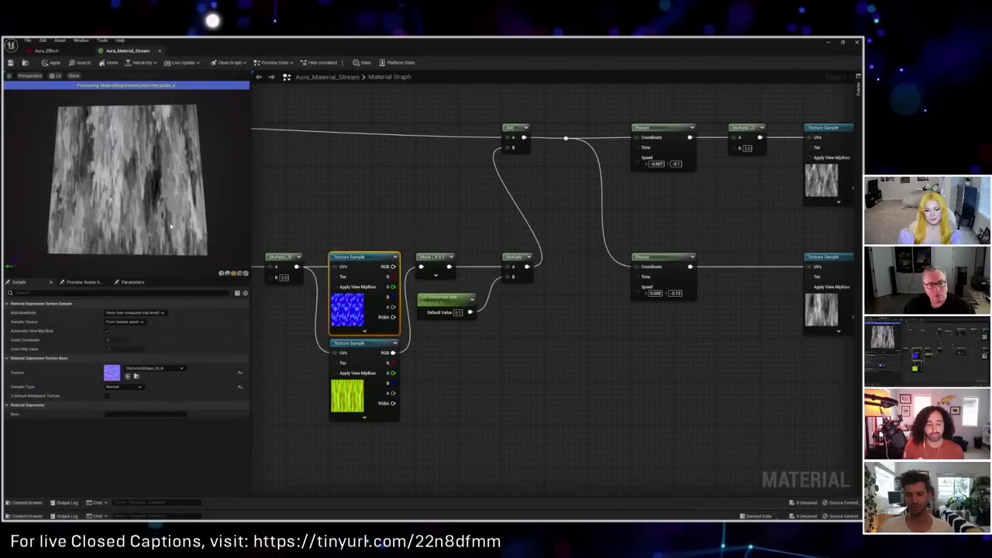
{"action": "left_click_drag", "start_coordinate": [393, 267], "coordinate": [421, 267]}
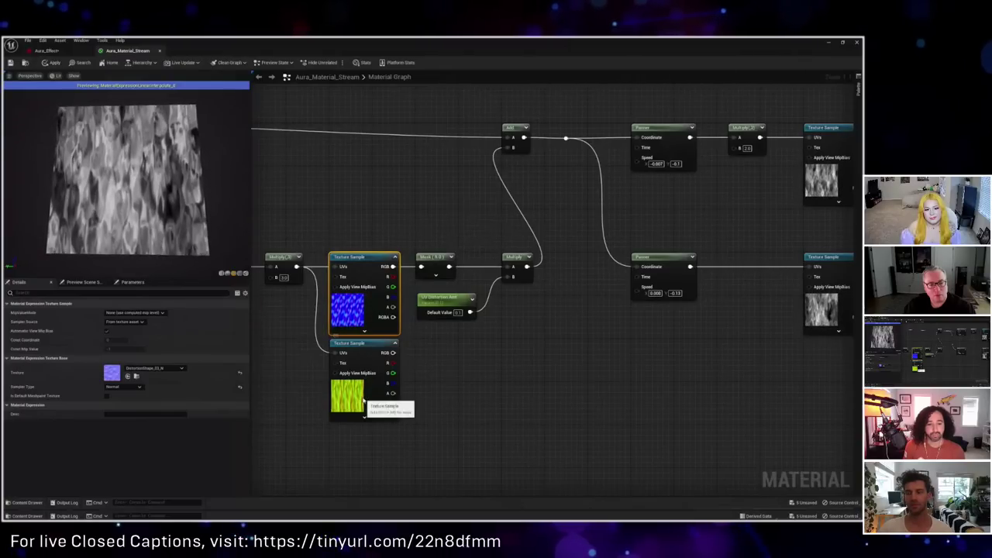
{"action": "left_click", "coordinate": [366, 391]}
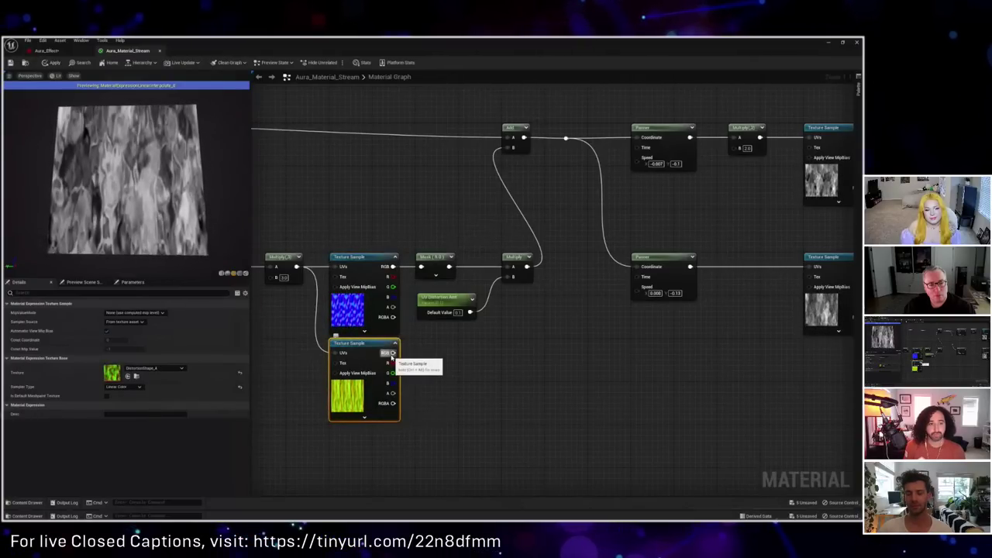
{"action": "left_click_drag", "start_coordinate": [392, 353], "coordinate": [421, 267]}
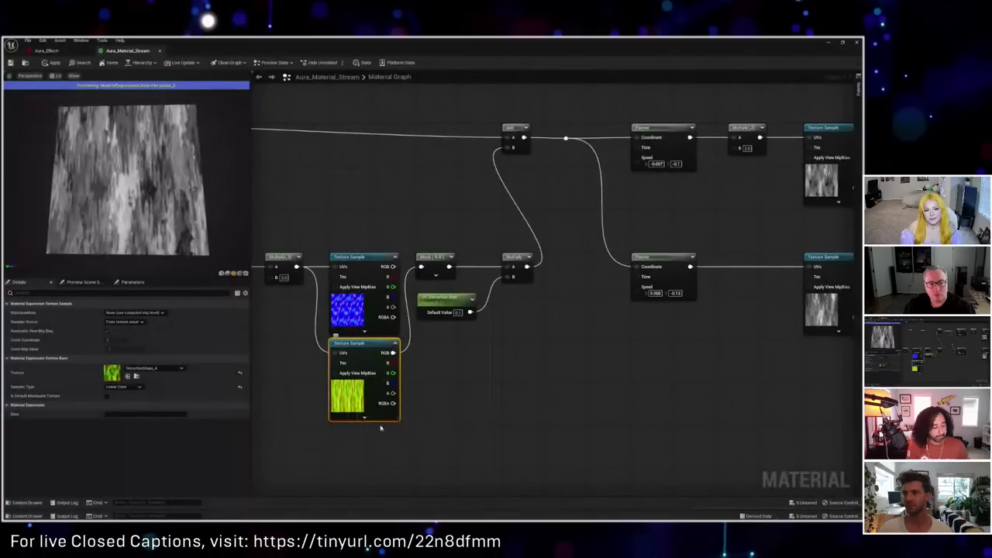
{"action": "right_click_drag", "start_coordinate": [433, 414], "coordinate": [434, 400]}
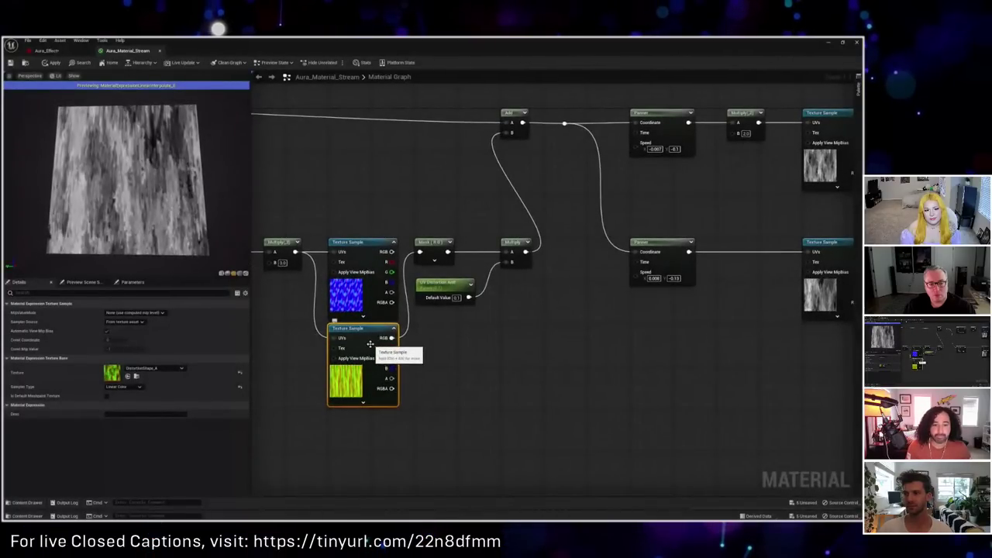
{"action": "left_click", "coordinate": [352, 303]}
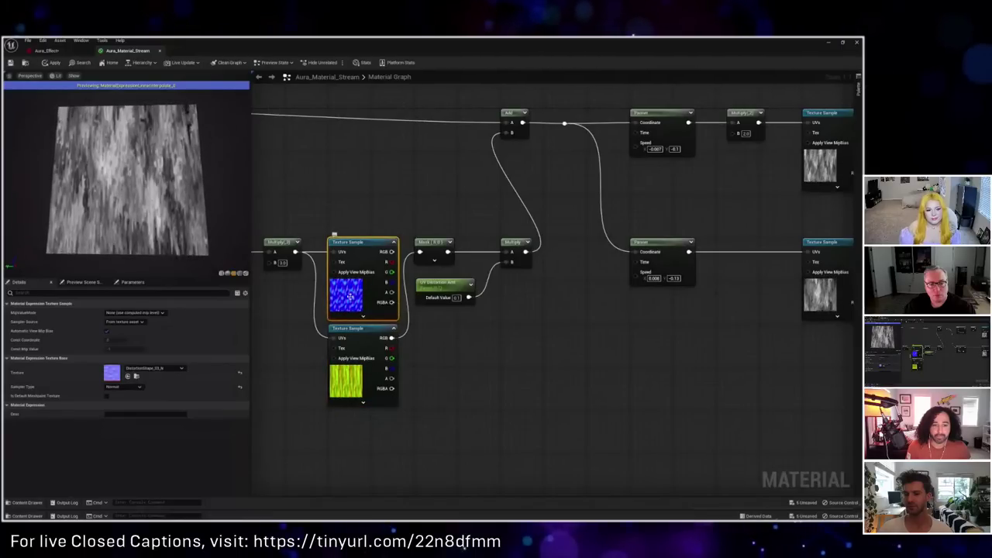
{"action": "left_click", "coordinate": [353, 364]}
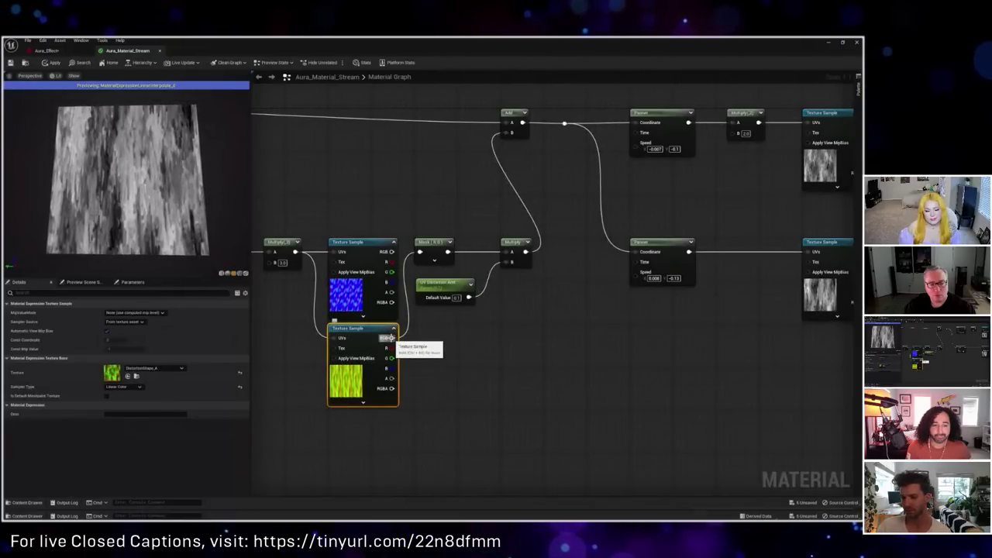
Step: Branch an Add node off the green texture's RGB output and place it beside the texture
{"action": "left_click_drag", "start_coordinate": [392, 338], "coordinate": [449, 358]}
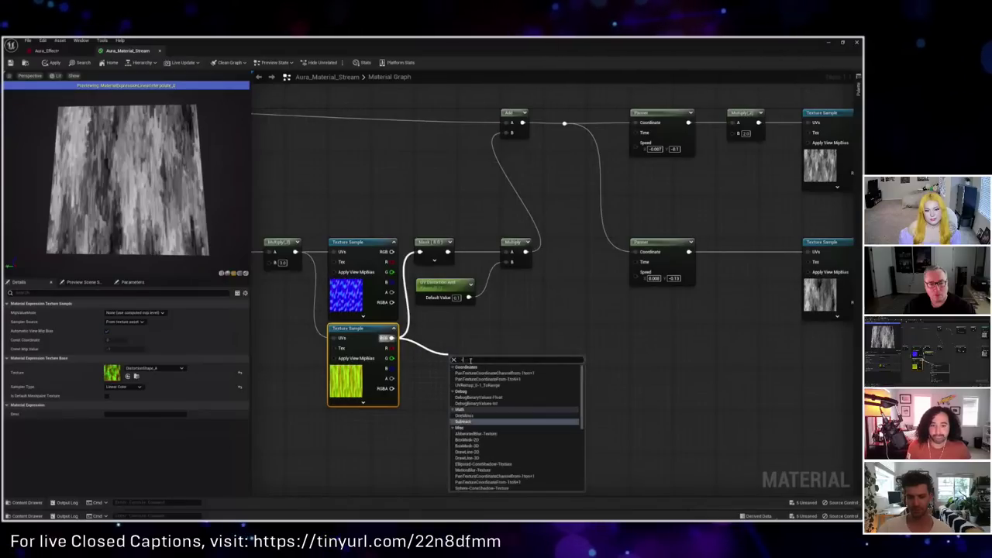
{"action": "type", "text": "add"}
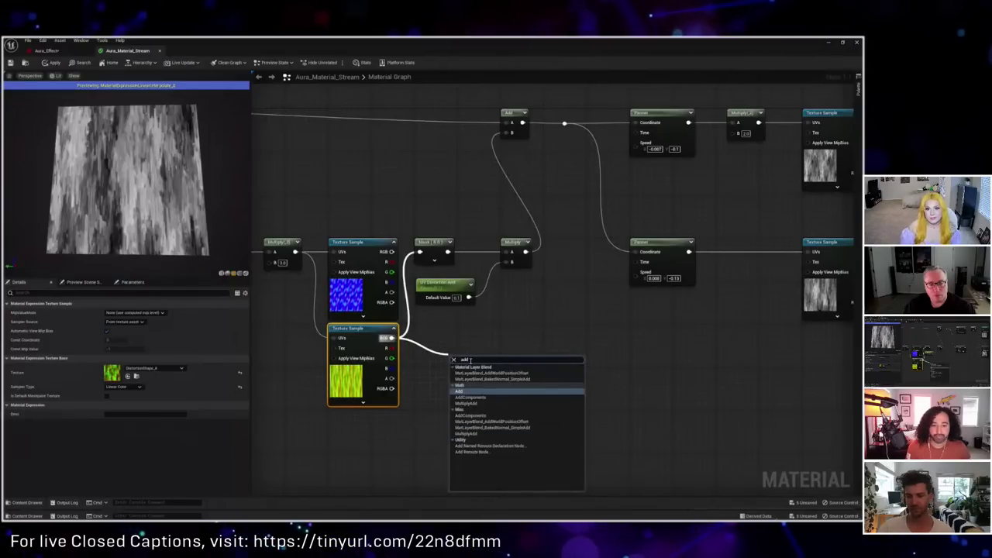
{"action": "key", "text": "Return"}
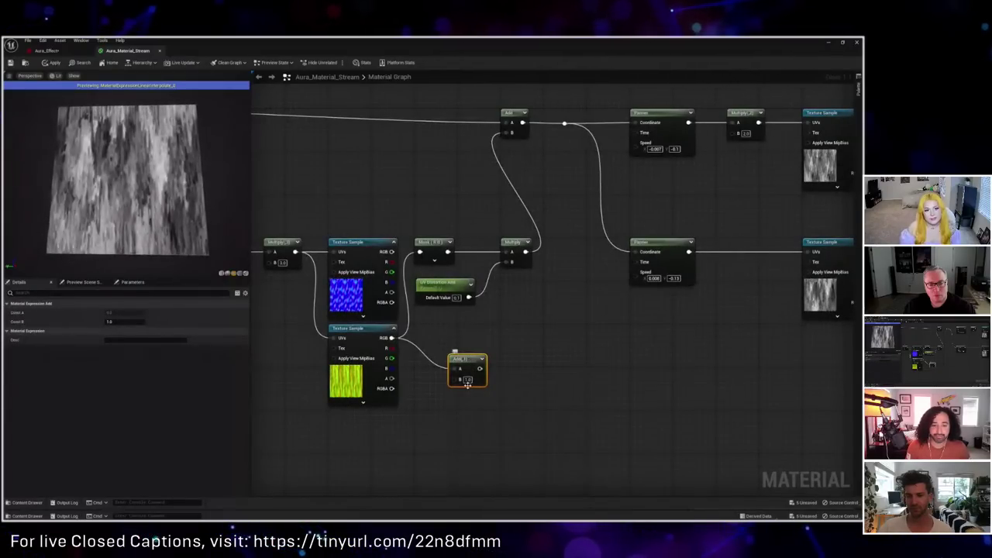
{"action": "left_click", "coordinate": [467, 379]}
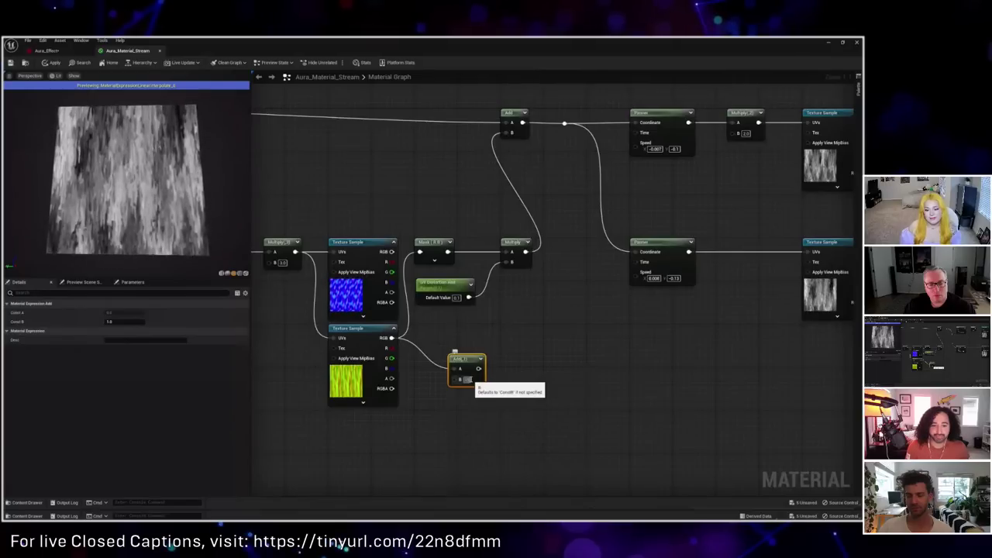
{"action": "left_click_drag", "start_coordinate": [467, 360], "coordinate": [455, 329]}
{"action": "right_click_drag", "start_coordinate": [497, 368], "coordinate": [462, 370]}
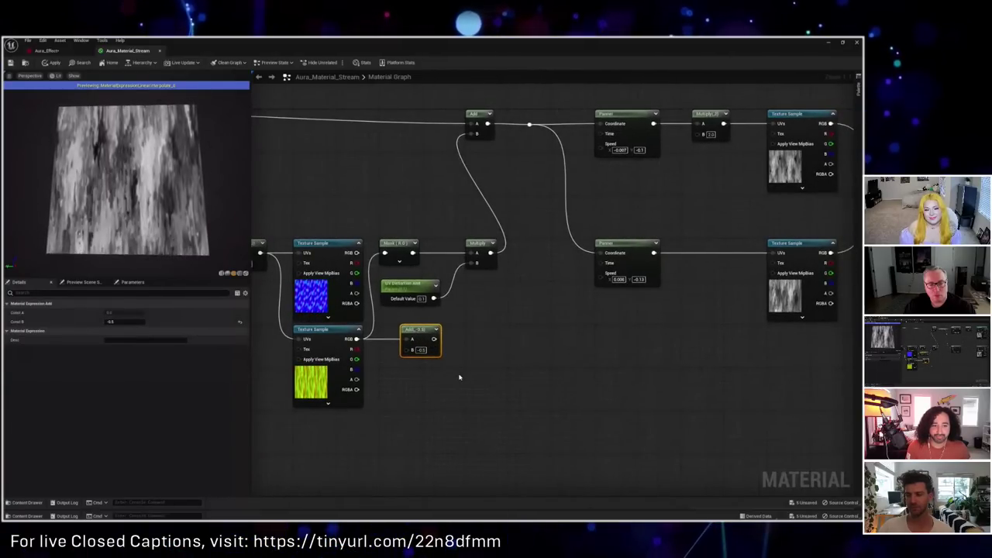
Step: Chain a Multiply node with B set to 2 after the Add and wire it into the distortion chain
{"action": "left_click_drag", "start_coordinate": [435, 338], "coordinate": [470, 347]}
{"action": "type", "text": "*"}
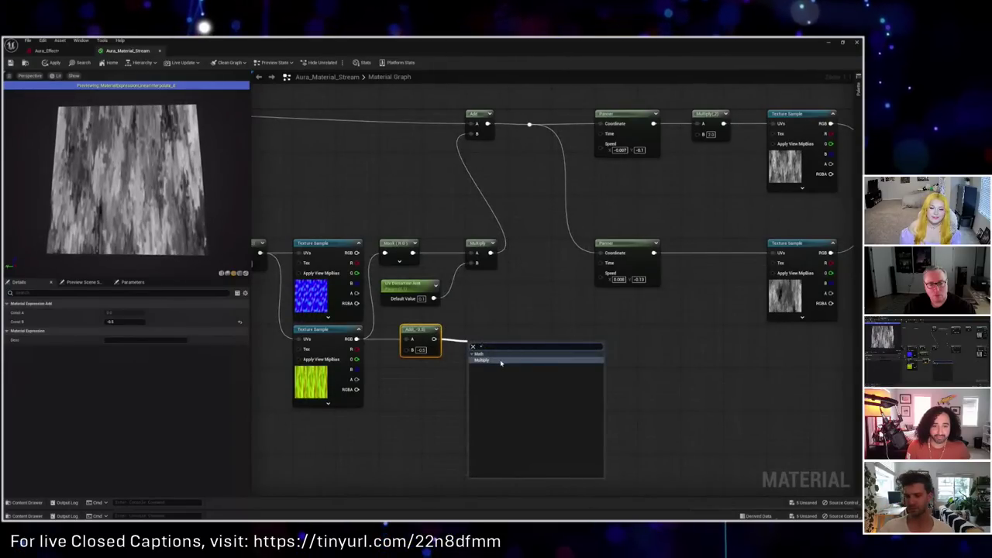
{"action": "left_click", "coordinate": [480, 360]}
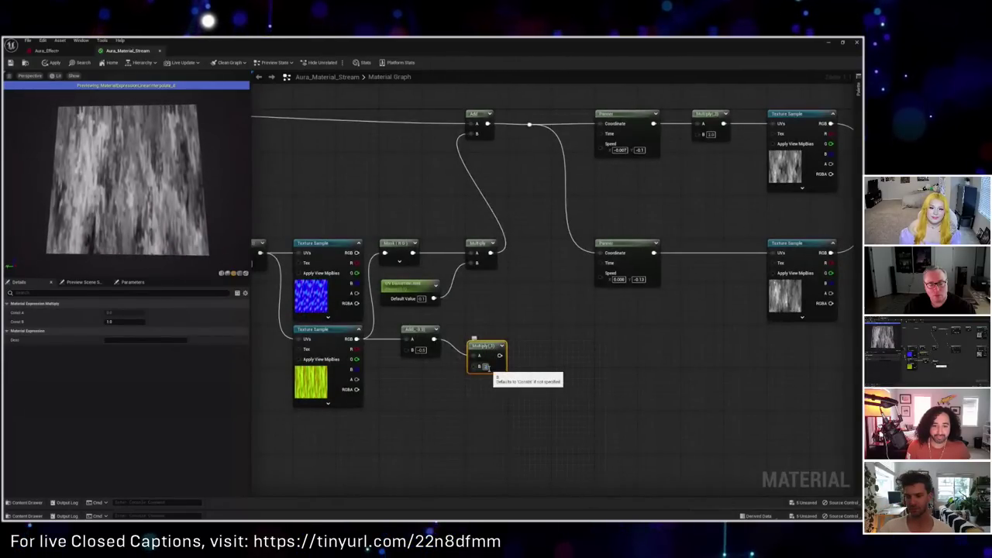
{"action": "left_click", "coordinate": [484, 365]}
{"action": "type", "text": "2"}
{"action": "left_click_drag", "start_coordinate": [496, 344], "coordinate": [392, 259]}
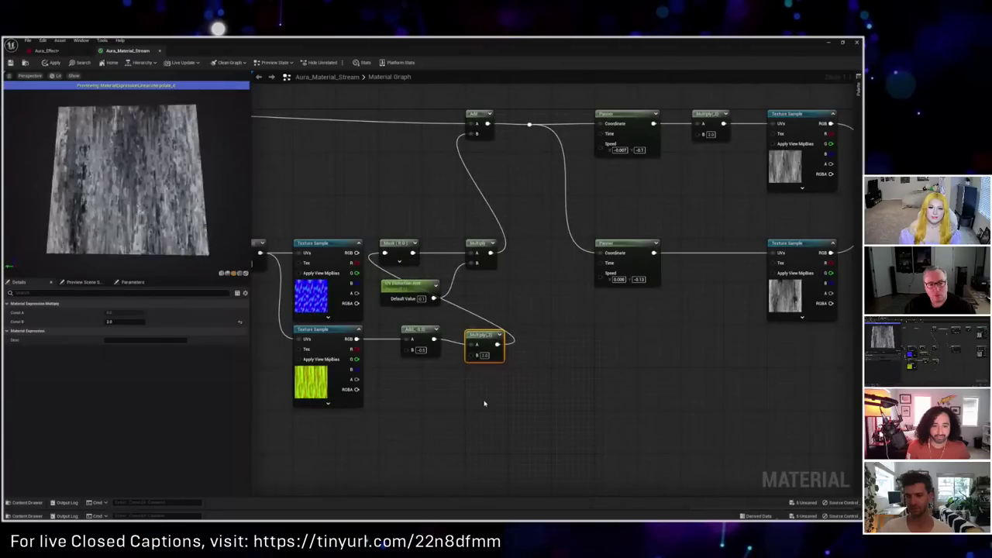
{"action": "left_click", "coordinate": [404, 290]}
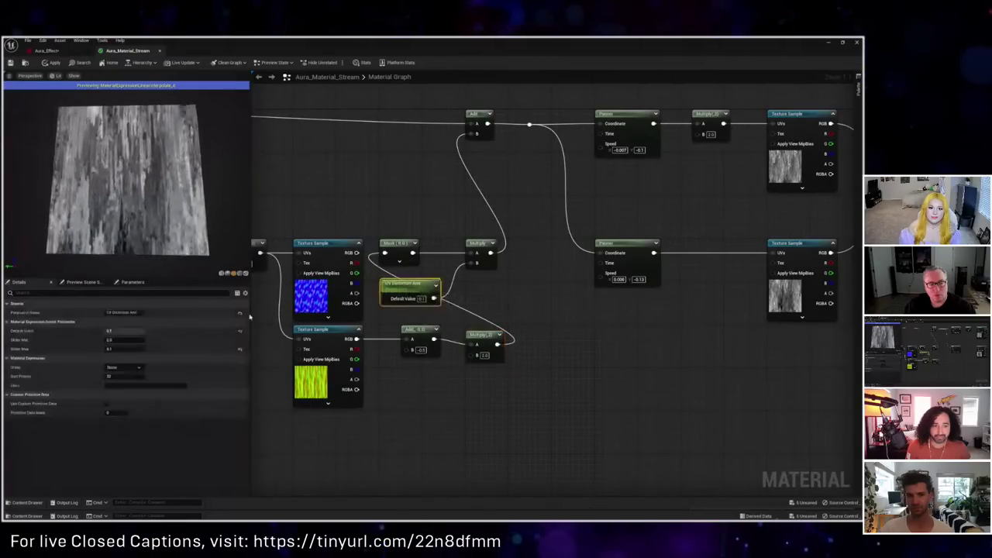
{"action": "left_click", "coordinate": [314, 384]}
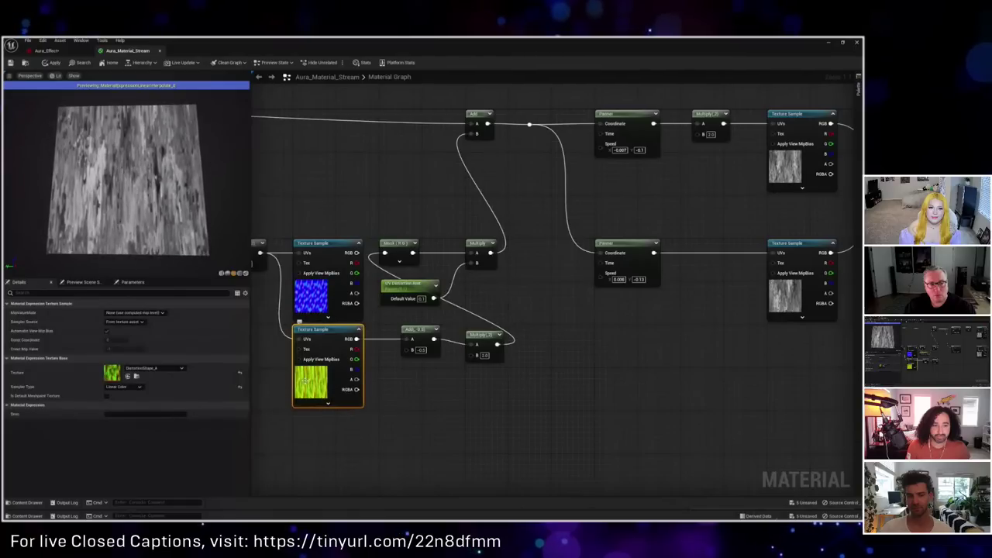
{"action": "mouse_move", "coordinate": [374, 379]}
{"action": "right_mouse_down"}
{"action": "mouse_move", "coordinate": [391, 379]}
{"action": "mouse_move", "coordinate": [371, 391]}
{"action": "right_mouse_up"}
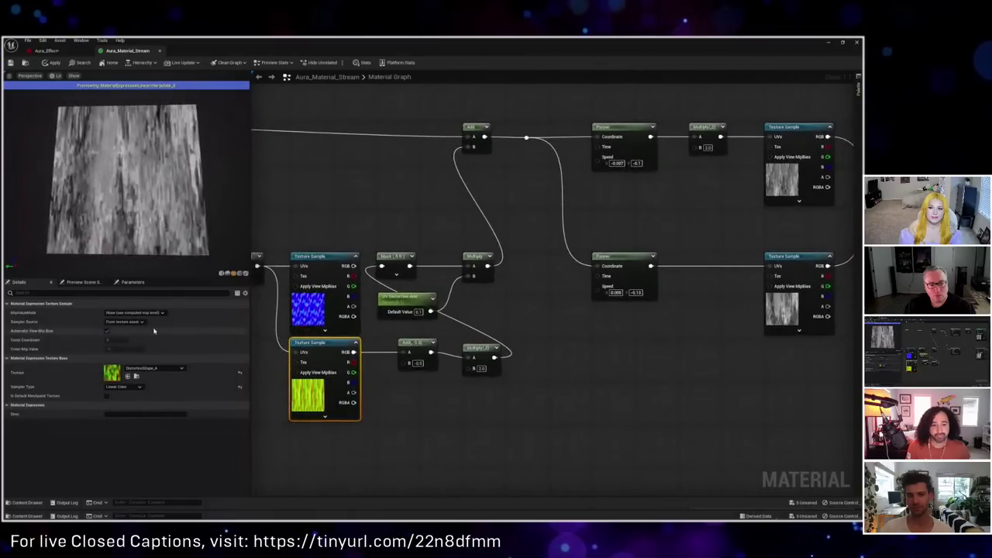
{"action": "left_click", "coordinate": [433, 401]}
{"action": "left_click_drag", "start_coordinate": [478, 352], "coordinate": [478, 347]}
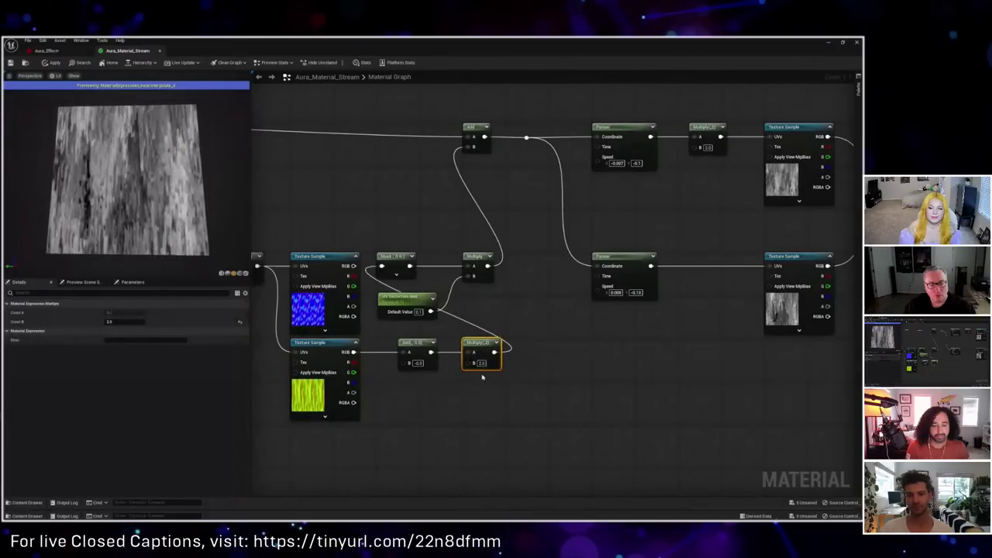
Step: Place a ConstantBiasScale node (Bias -0.5, Scale 2.0) fed by the lower texture's RGB
{"action": "right_click", "coordinate": [422, 387]}
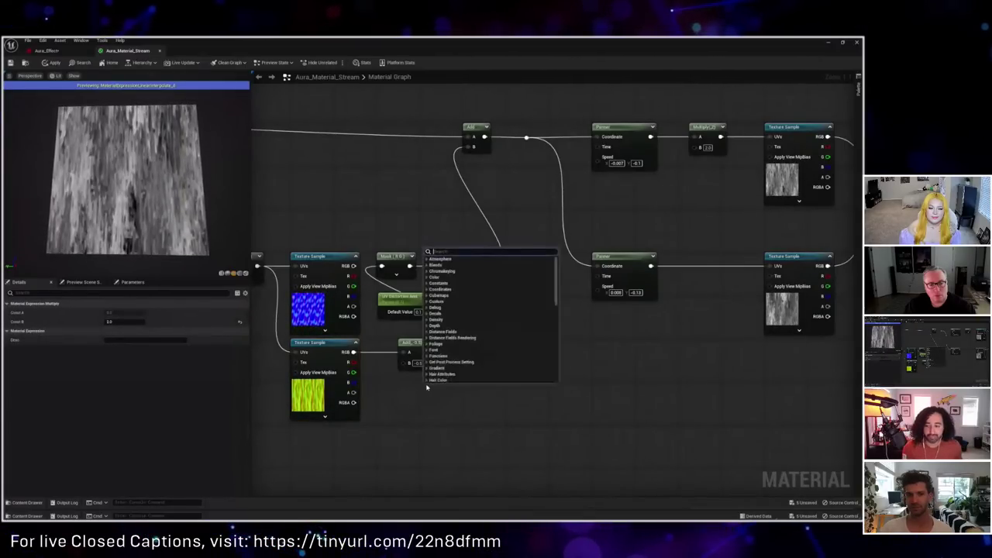
{"action": "type", "text": "constant"}
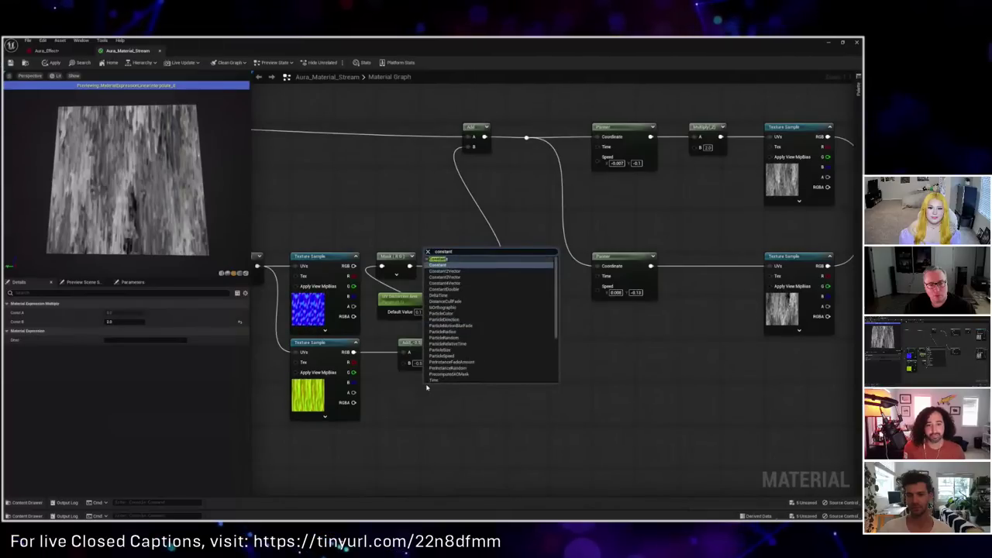
{"action": "type", "text": "bias"}
{"action": "key", "text": "Return"}
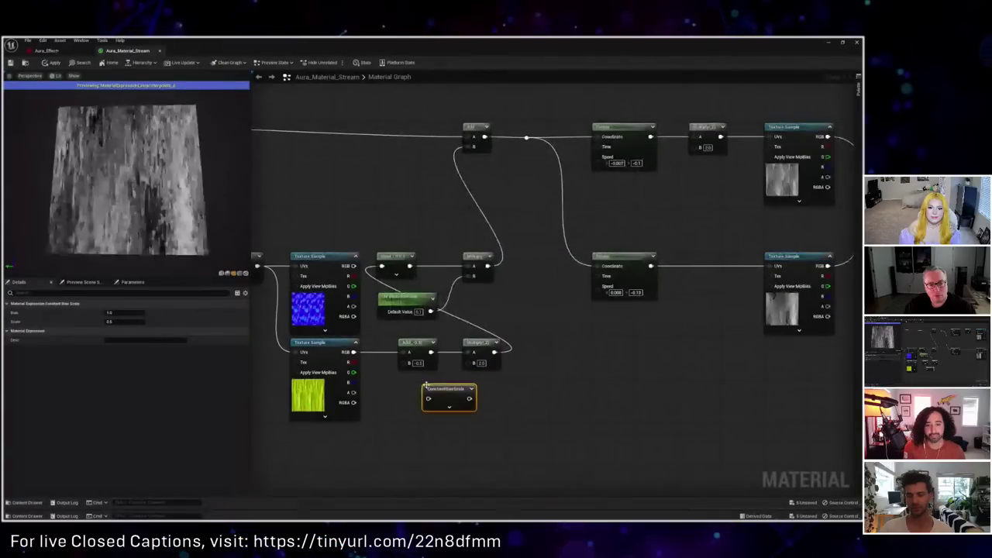
{"action": "left_click_drag", "start_coordinate": [449, 392], "coordinate": [437, 392]}
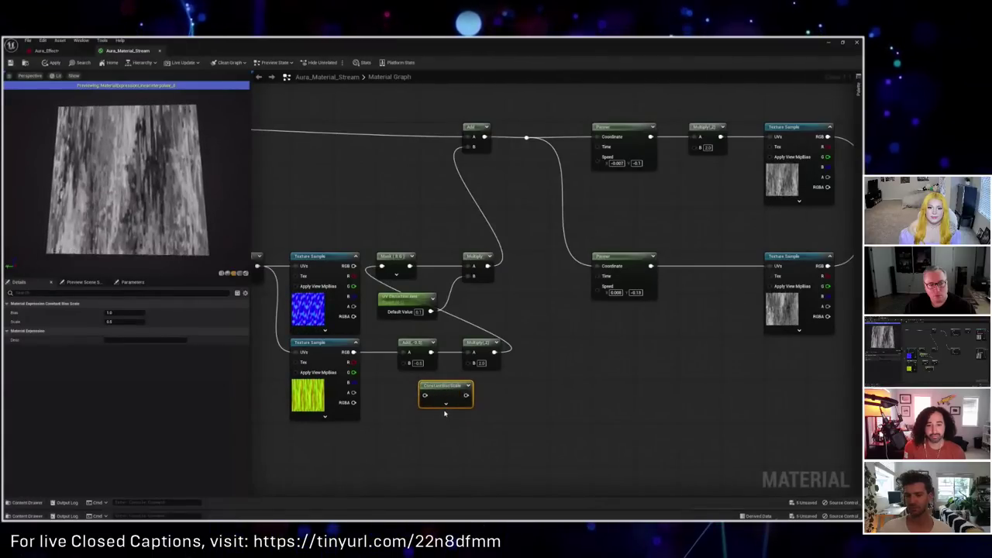
{"action": "left_click", "coordinate": [446, 404]}
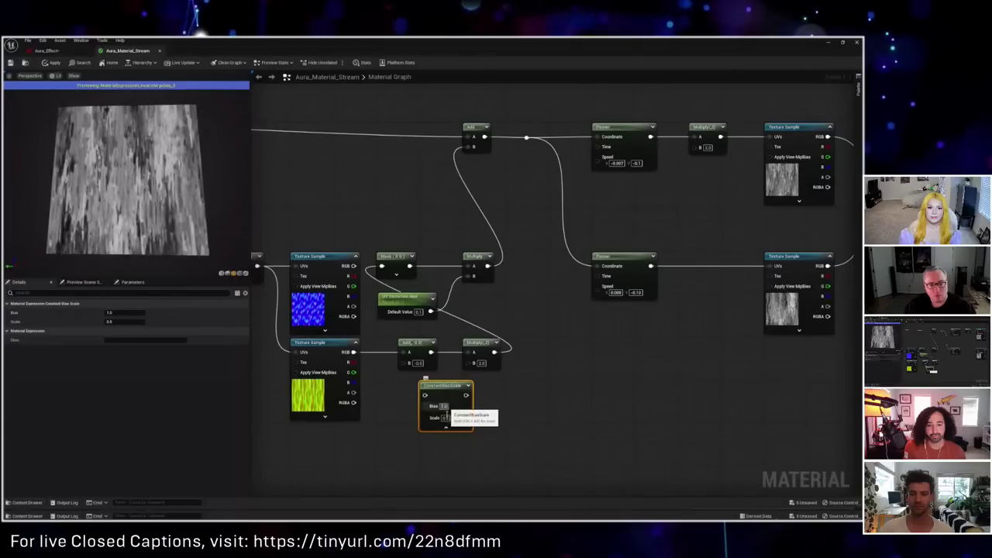
{"action": "right_click_drag", "start_coordinate": [407, 429], "coordinate": [404, 413]}
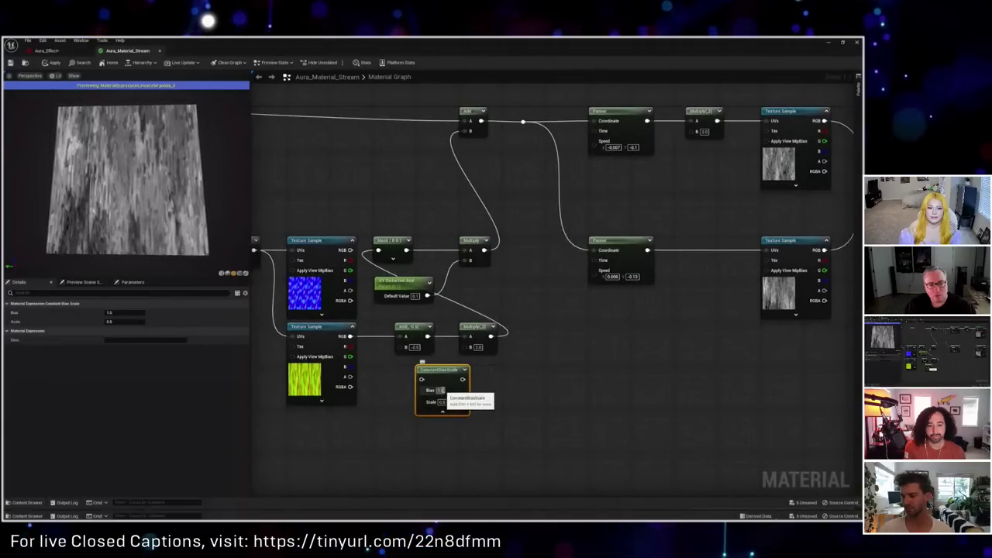
{"action": "left_click_drag", "start_coordinate": [421, 379], "coordinate": [350, 337]}
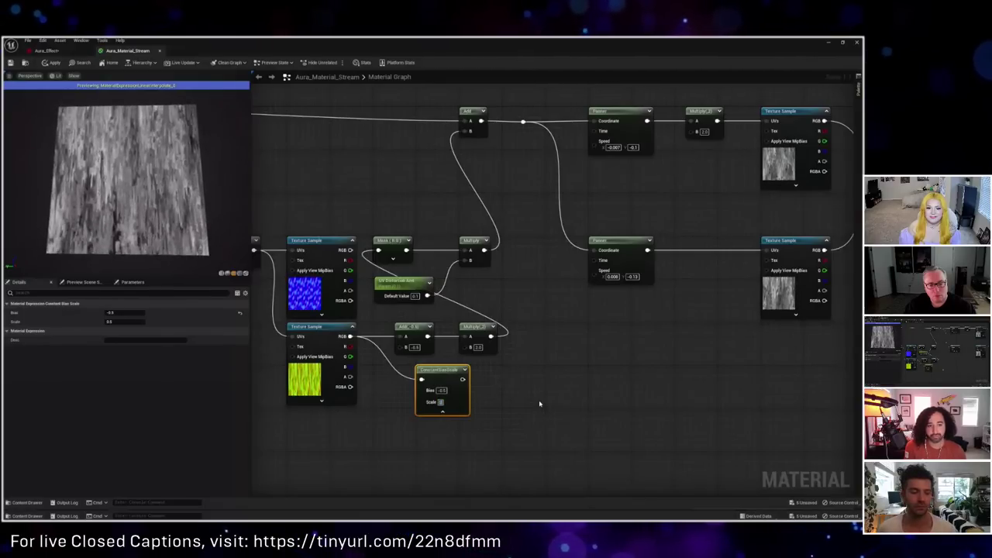
{"action": "left_click_drag", "start_coordinate": [379, 331], "coordinate": [504, 364]}
{"action": "left_click", "coordinate": [442, 392]}
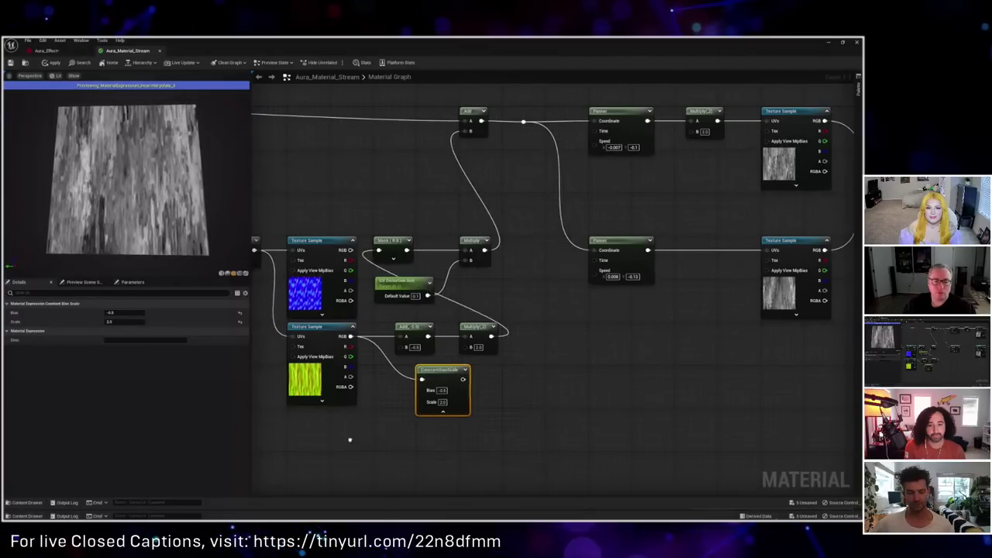
Step: Box-select the distortion branch nodes
{"action": "right_click_drag", "start_coordinate": [348, 439], "coordinate": [426, 429]}
{"action": "left_click_drag", "start_coordinate": [326, 320], "coordinate": [475, 353]}
{"action": "left_click_drag", "start_coordinate": [589, 395], "coordinate": [632, 431]}
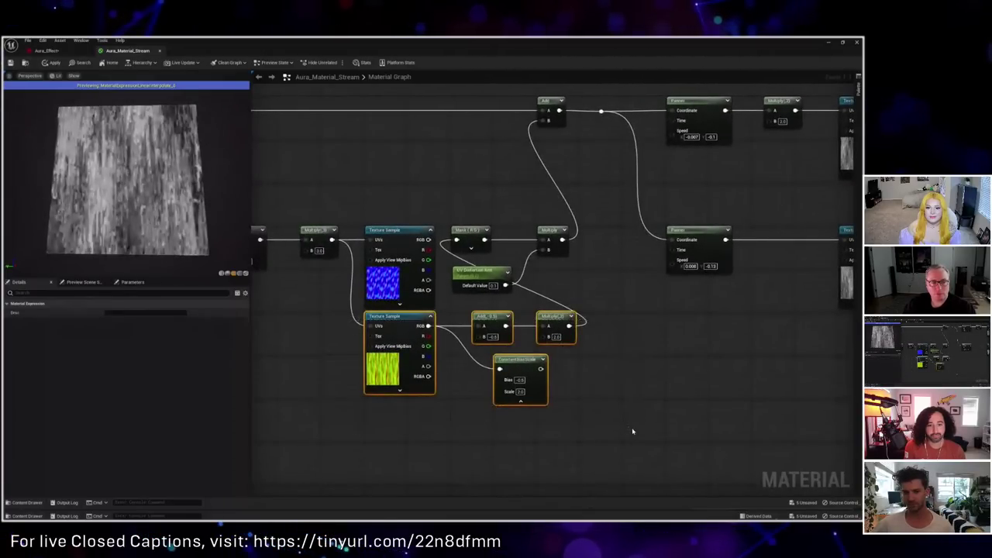
Step: Delete the selected distortion nodes and reconnect the texture's RGB to the Mask input
{"action": "key", "text": "Delete"}
{"action": "left_click_drag", "start_coordinate": [428, 239], "coordinate": [457, 240]}
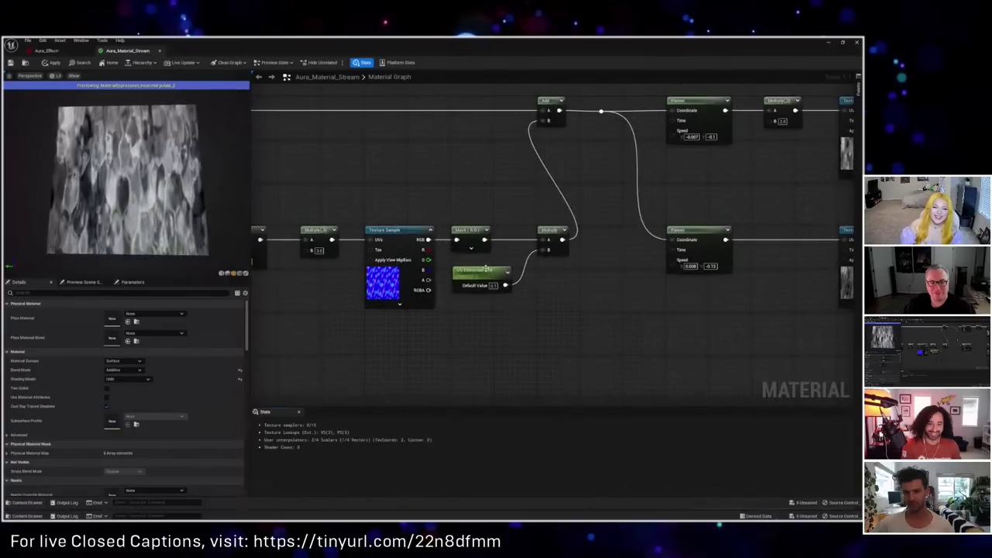
{"action": "left_click", "coordinate": [479, 279]}
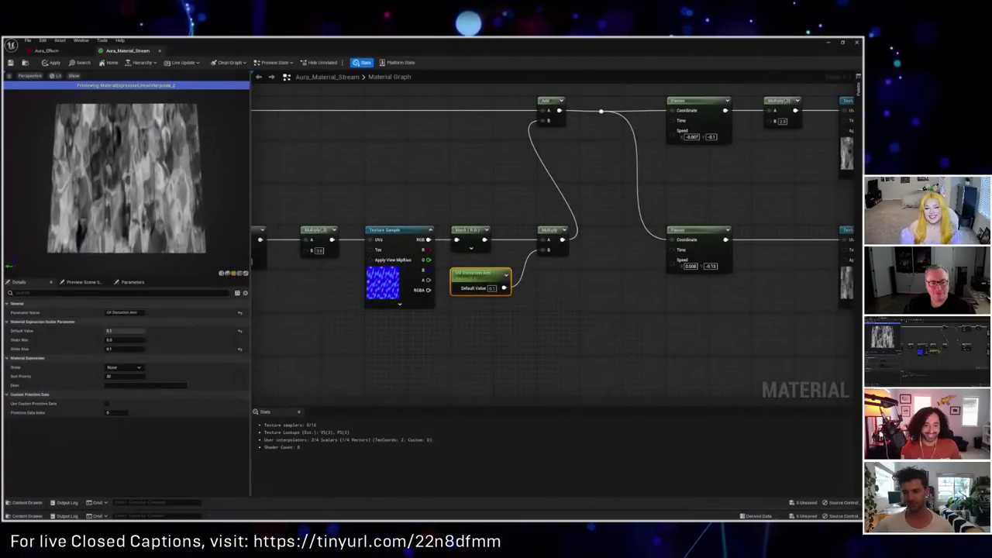
Step: Stop previewing the Lerp node
{"action": "scroll", "coordinate": [443, 233], "scroll_direction": "down", "scroll_amount": 3}
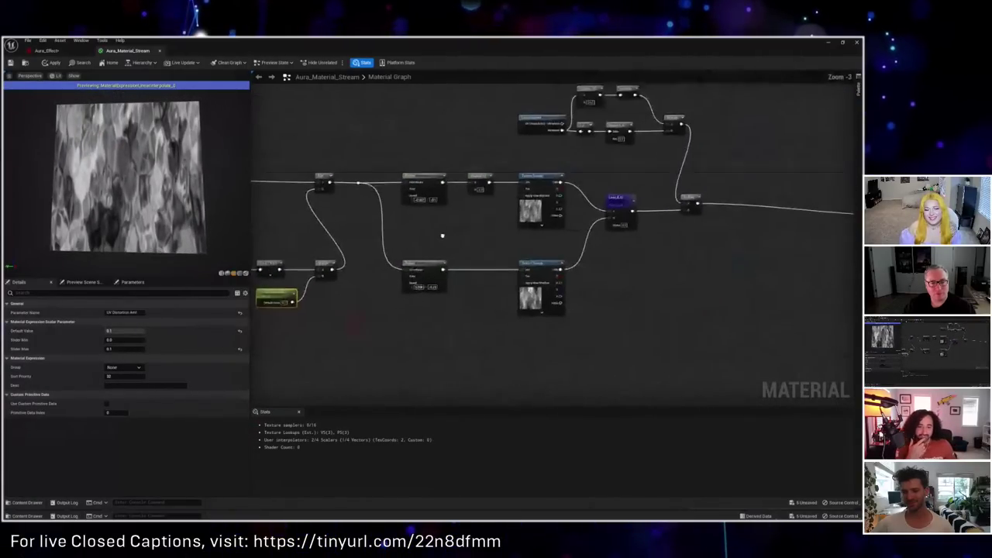
{"action": "right_click_drag", "start_coordinate": [443, 232], "coordinate": [547, 188]}
{"action": "right_click", "coordinate": [546, 188]}
{"action": "key", "text": "Escape"}
{"action": "right_click", "coordinate": [554, 195]}
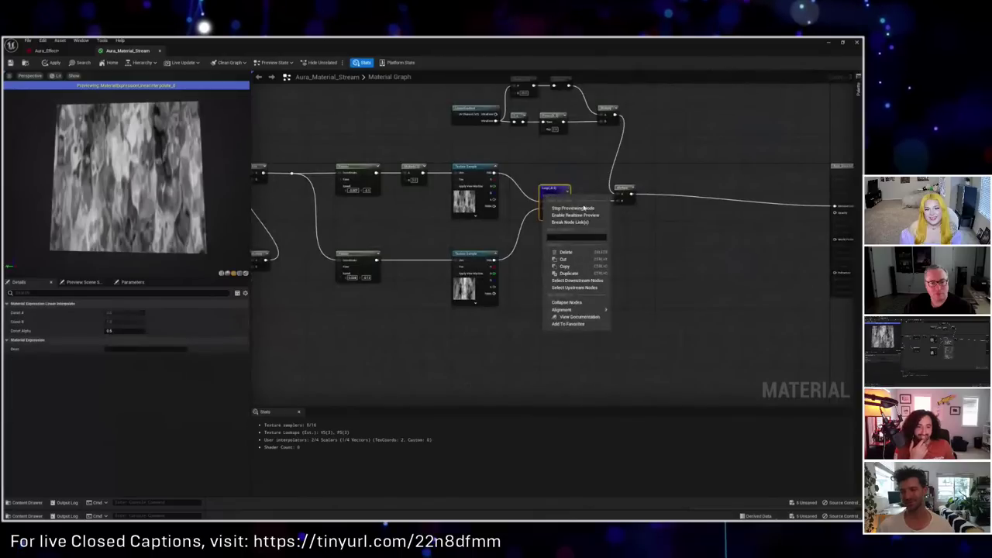
{"action": "left_click", "coordinate": [577, 212]}
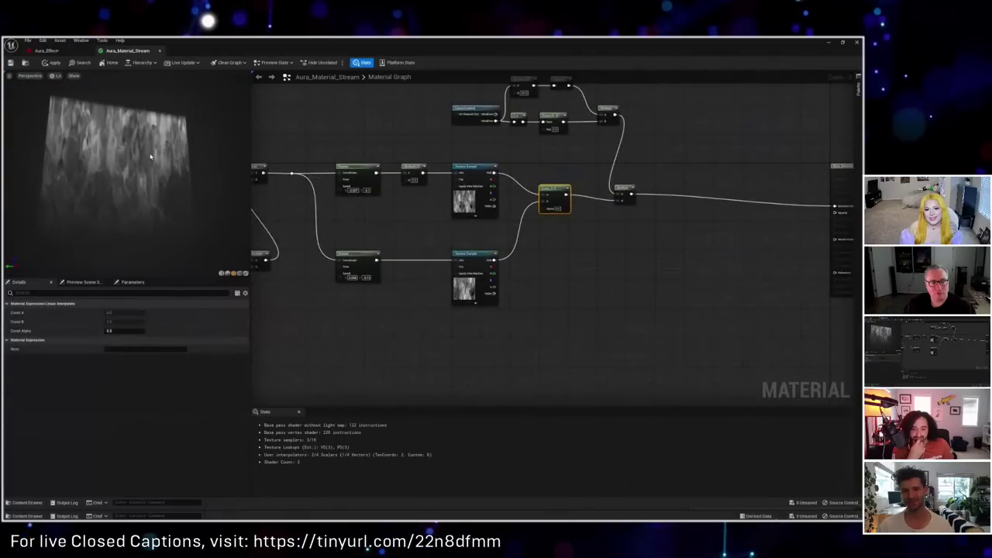
{"action": "left_click_drag", "start_coordinate": [270, 49], "coordinate": [403, 41]}
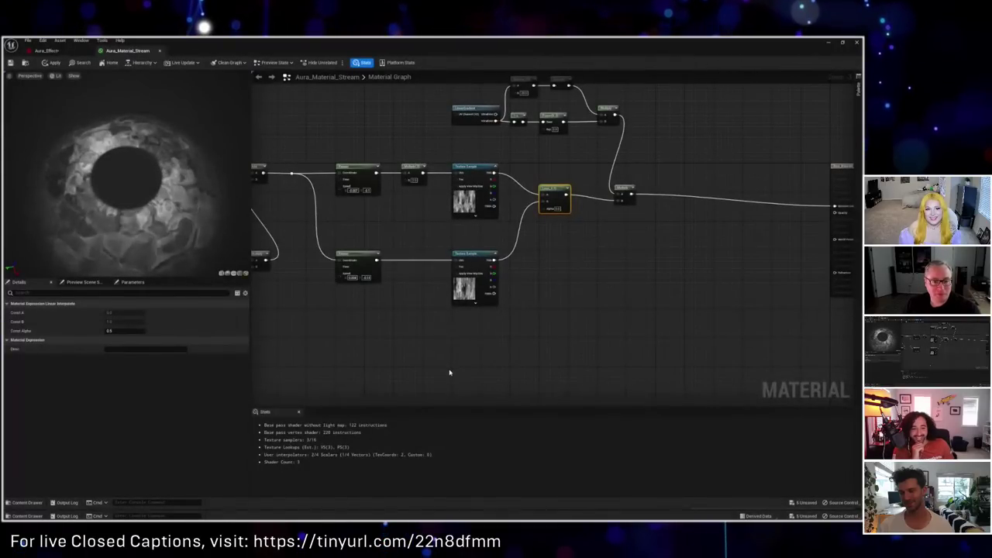
{"action": "left_click", "coordinate": [47, 50]}
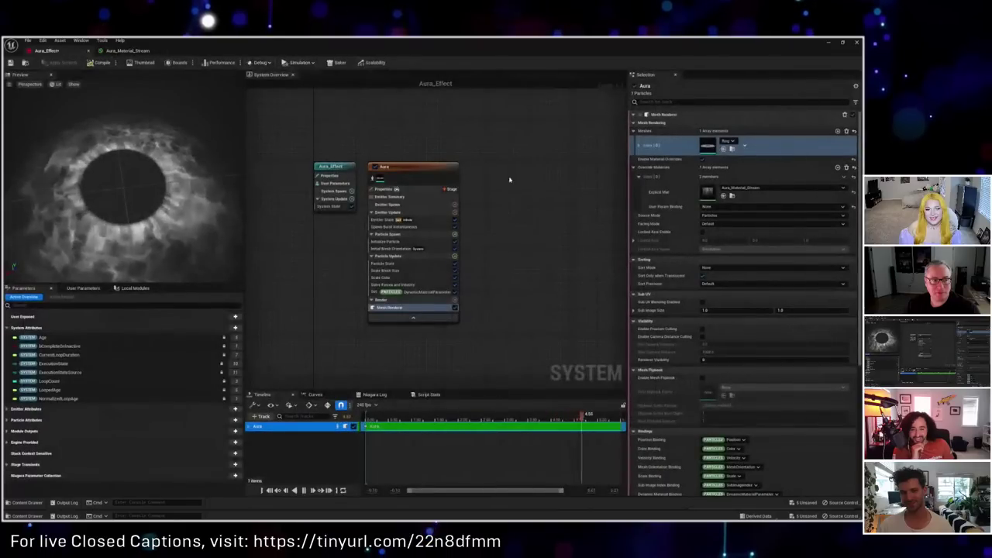
{"action": "left_click", "coordinate": [783, 187]}
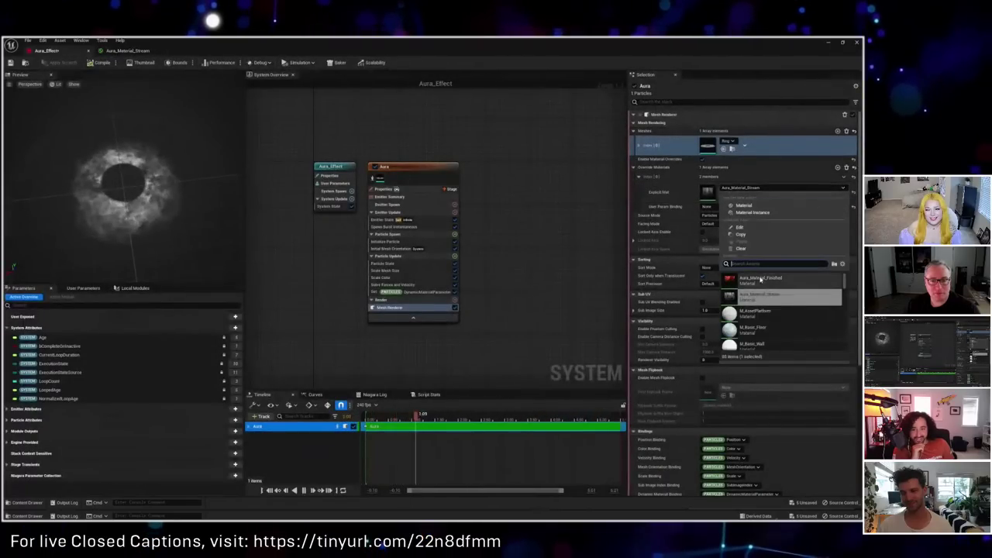
{"action": "left_click", "coordinate": [760, 278]}
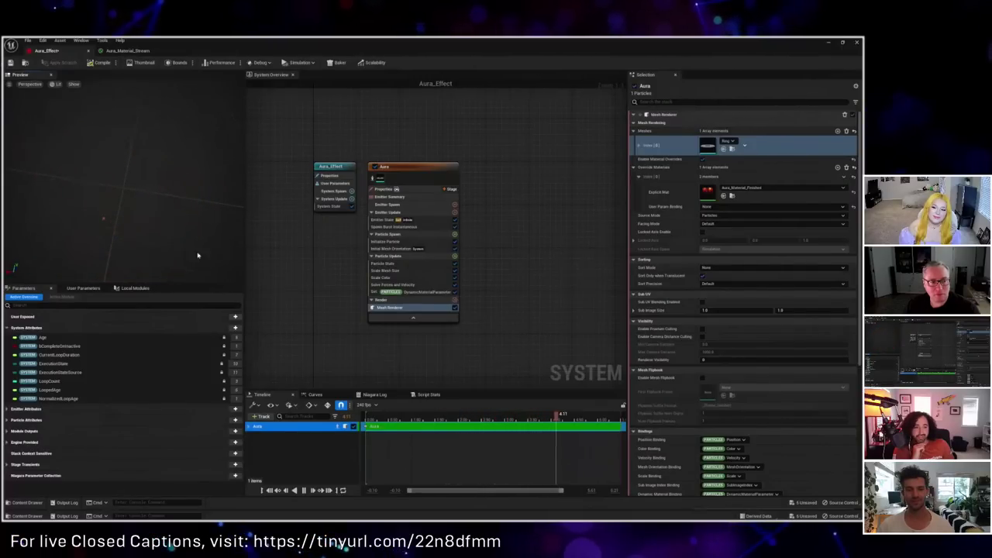
{"action": "left_click", "coordinate": [783, 188]}
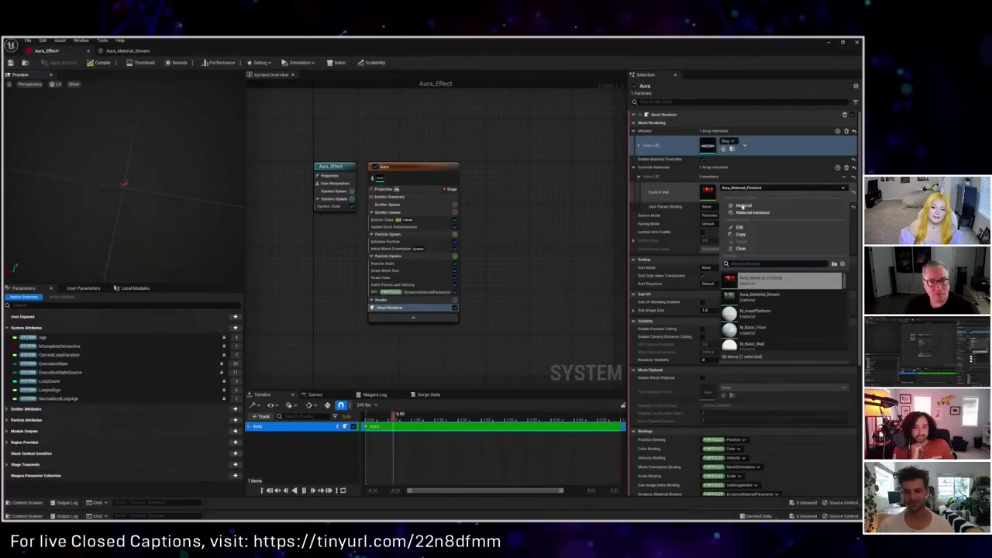
{"action": "left_click", "coordinate": [761, 299]}
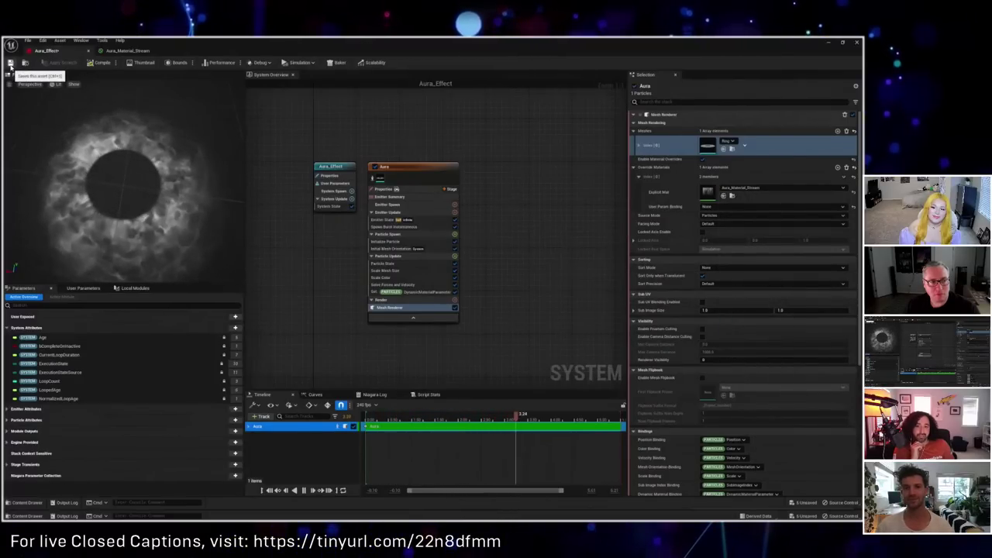
{"action": "left_click", "coordinate": [128, 51]}
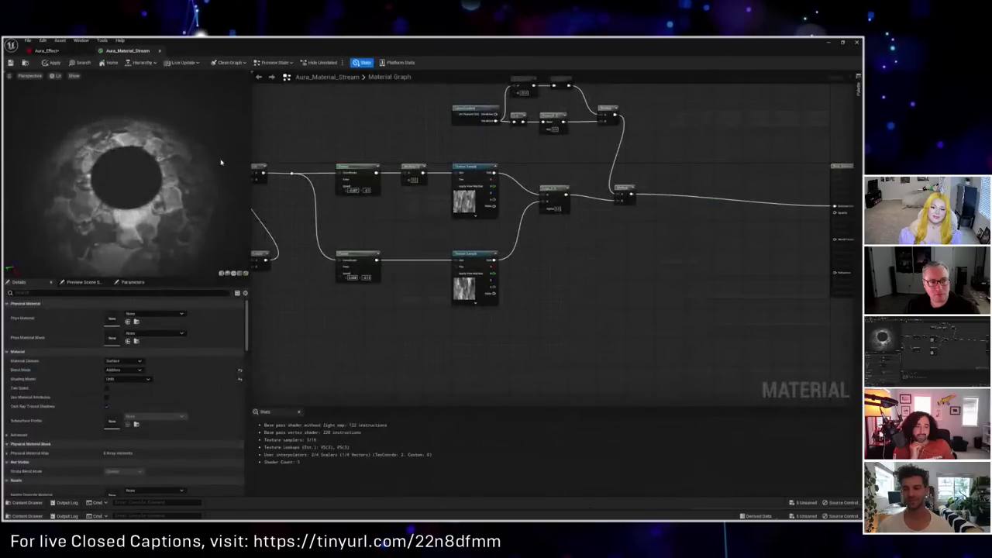
Step: Pull a Subtract node ('subt') off the final Multiply and wire its output into Emissive Color
{"action": "right_click_drag", "start_coordinate": [399, 328], "coordinate": [356, 328]}
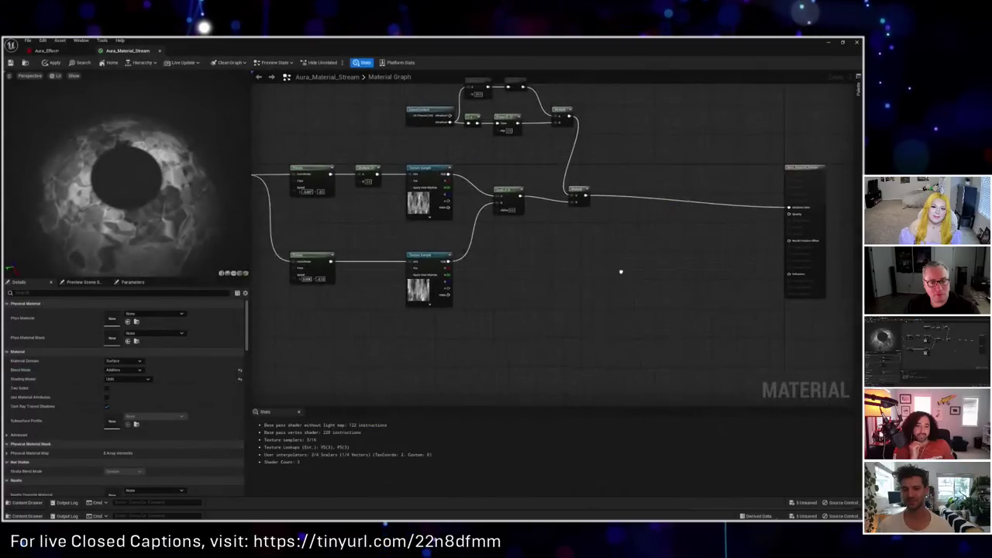
{"action": "right_click_drag", "start_coordinate": [621, 272], "coordinate": [477, 311]}
{"action": "left_click_drag", "start_coordinate": [434, 226], "coordinate": [480, 227]}
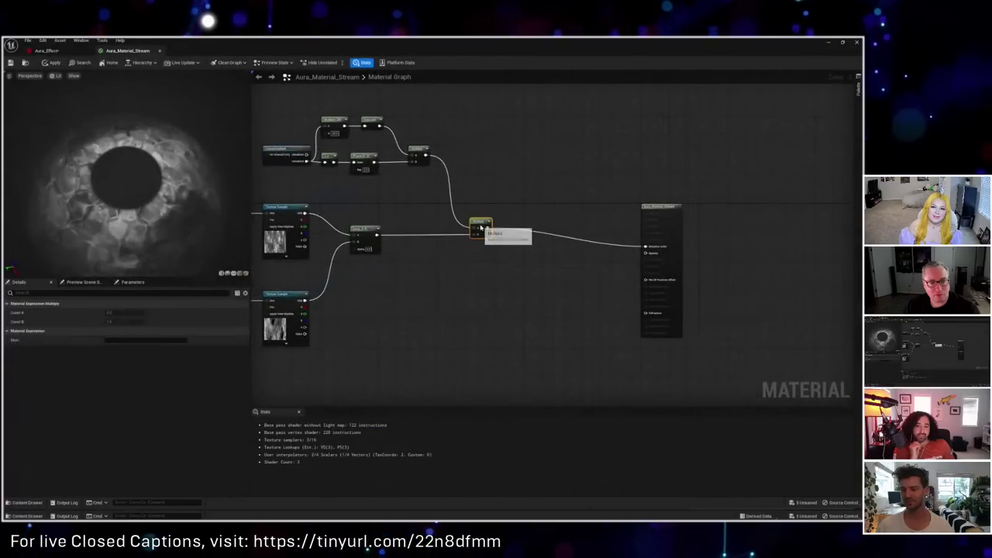
{"action": "right_click_drag", "start_coordinate": [509, 242], "coordinate": [490, 234]}
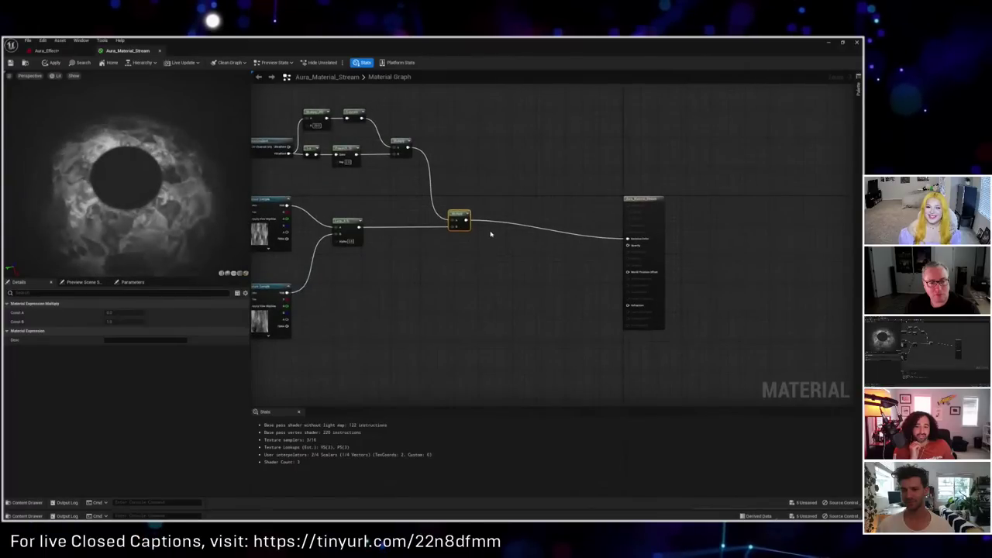
{"action": "left_click_drag", "start_coordinate": [465, 221], "coordinate": [519, 258]}
{"action": "type", "text": "s"}
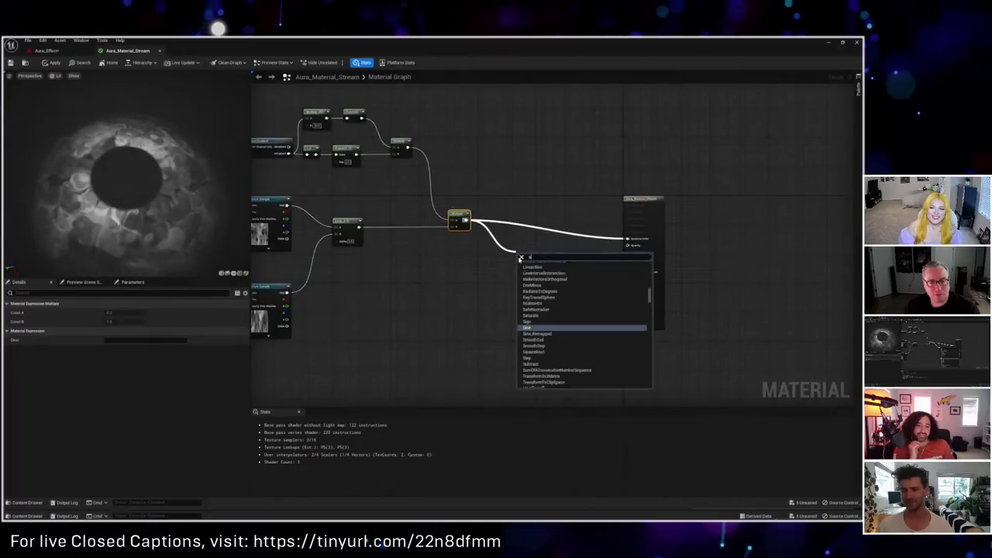
{"action": "type", "text": "ubtr"}
{"action": "key", "text": "Return"}
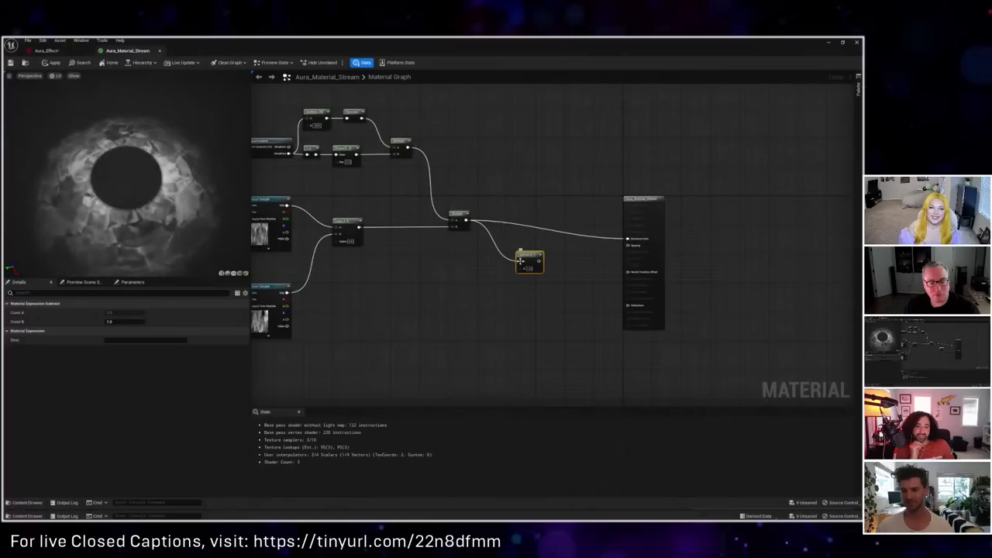
{"action": "left_click_drag", "start_coordinate": [542, 262], "coordinate": [627, 238]}
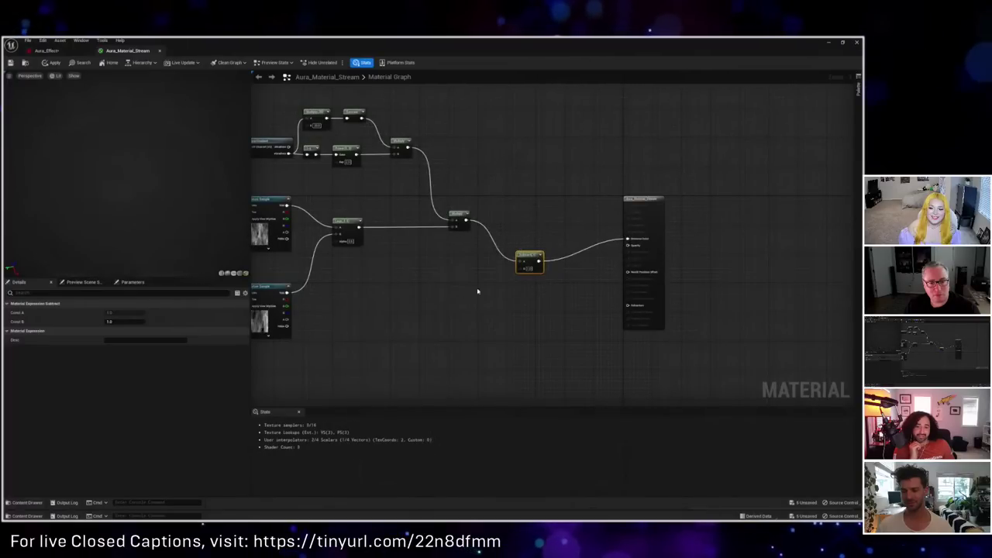
{"action": "right_click_drag", "start_coordinate": [443, 293], "coordinate": [417, 277]}
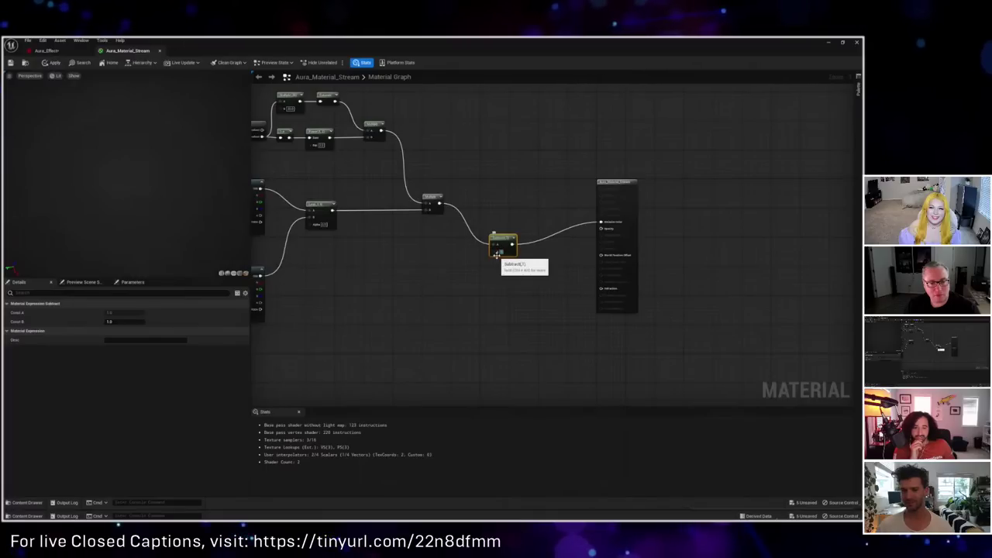
Step: Add a DebugTimeSine node, preview it, and wire its Result into Subtract's B input
{"action": "right_click", "coordinate": [420, 265]}
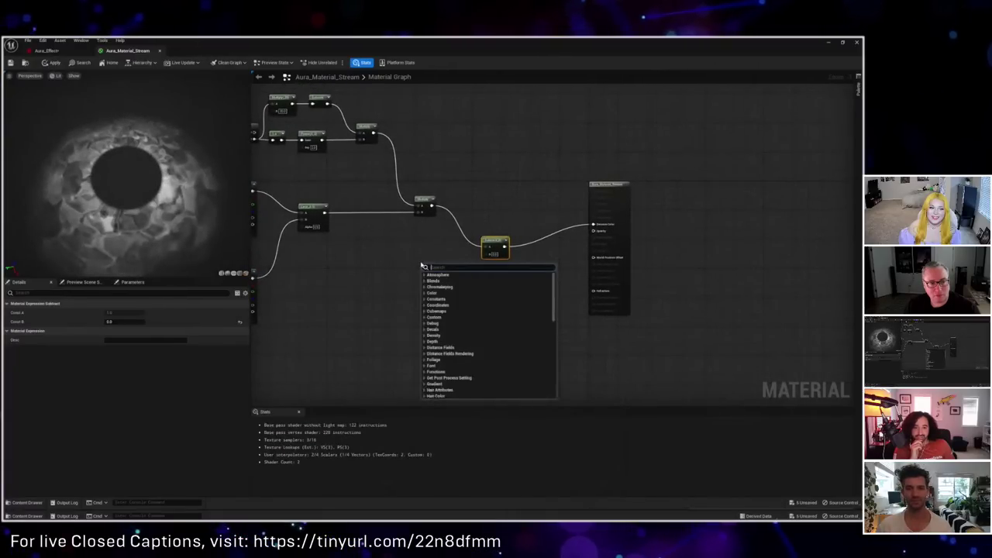
{"action": "type", "text": "debug"}
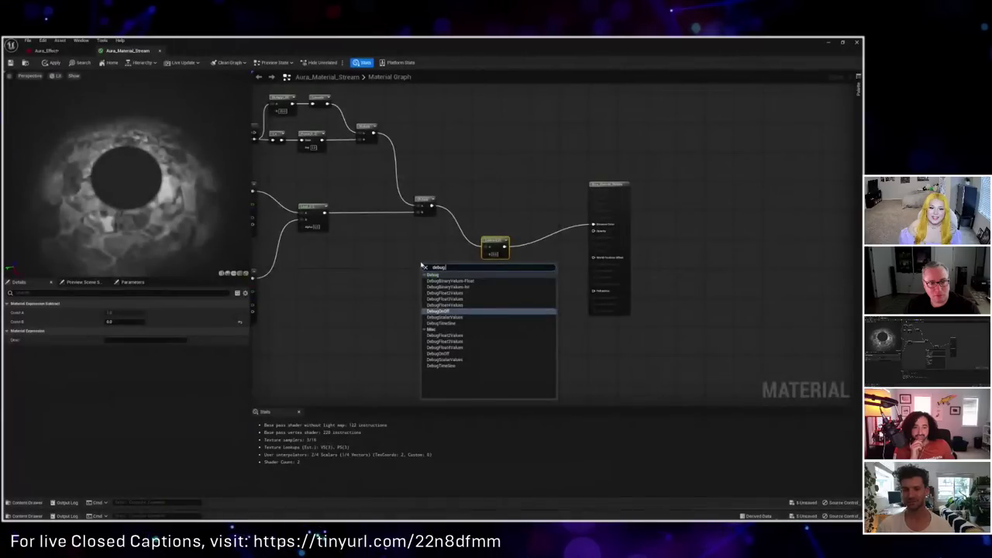
{"action": "type", "text": " t"}
{"action": "key", "text": "Return"}
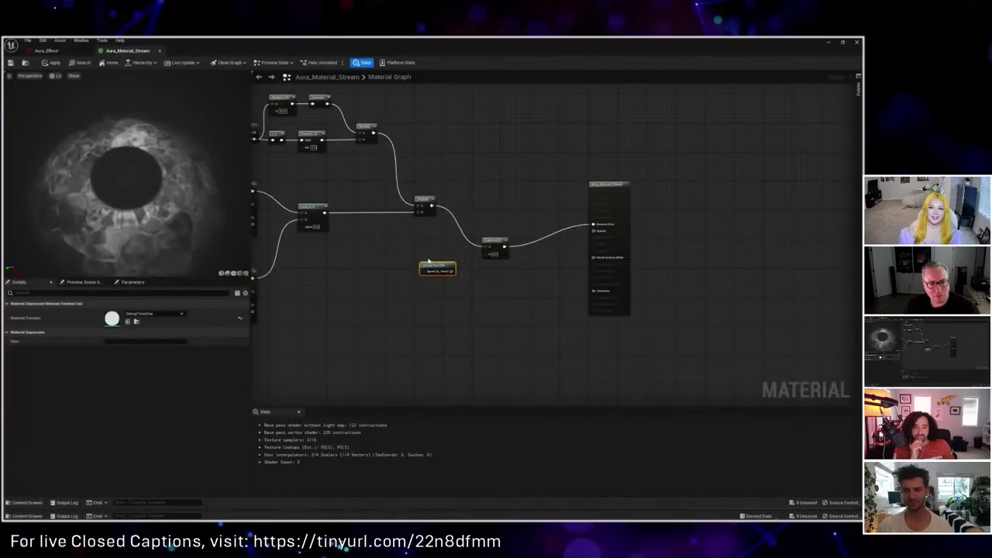
{"action": "scroll", "coordinate": [438, 271], "scroll_direction": "up", "scroll_amount": 2}
{"action": "right_click", "coordinate": [438, 272]}
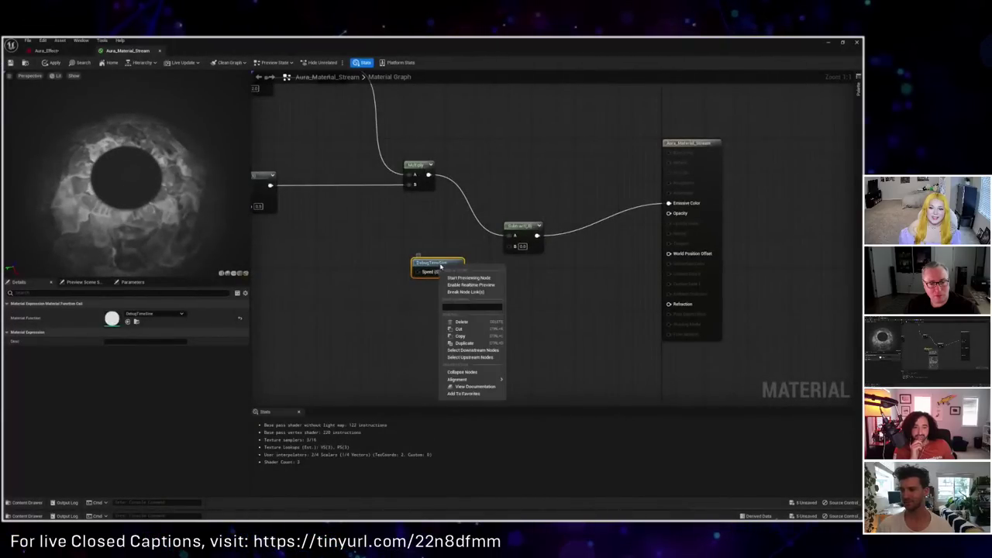
{"action": "left_click", "coordinate": [464, 278]}
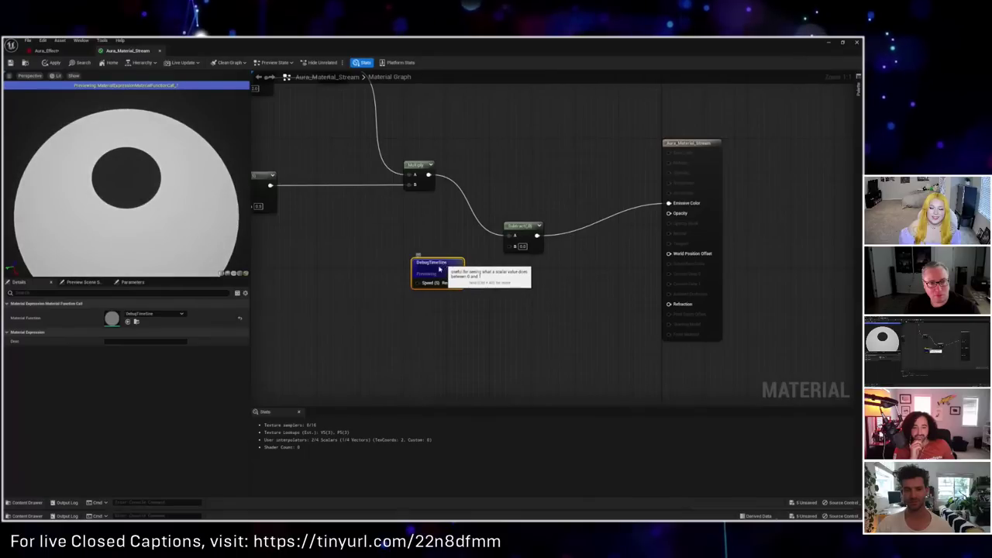
{"action": "left_click_drag", "start_coordinate": [441, 261], "coordinate": [432, 272]}
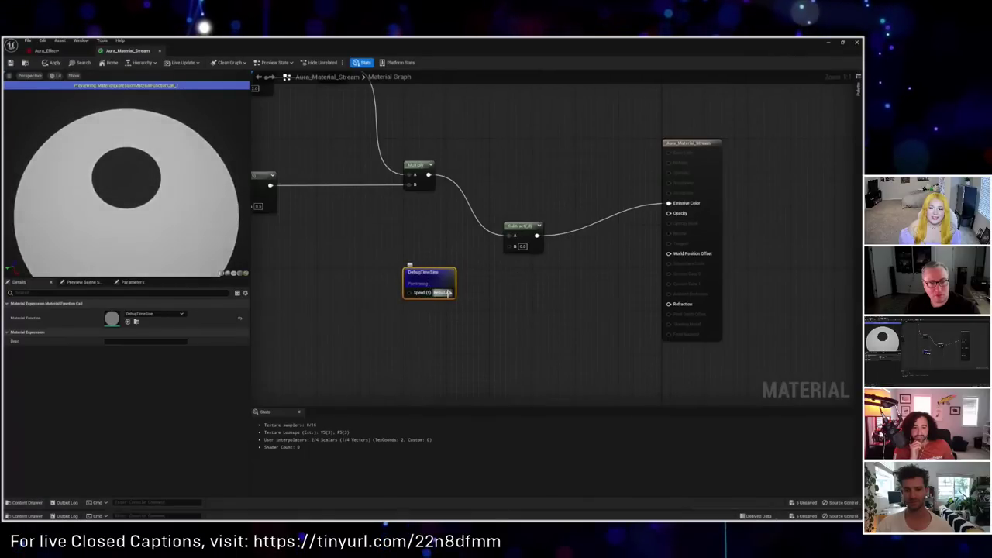
{"action": "left_click_drag", "start_coordinate": [448, 293], "coordinate": [510, 246]}
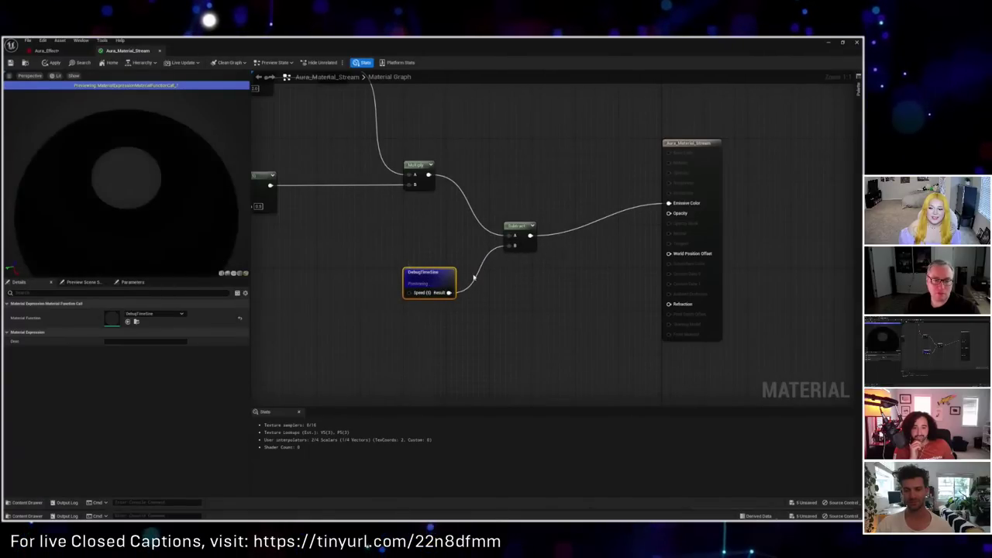
Step: Stop previewing DebugTimeSine, rearrange the Subtract node, then delete DebugTimeSine
{"action": "right_click", "coordinate": [435, 285]}
{"action": "left_click", "coordinate": [459, 293]}
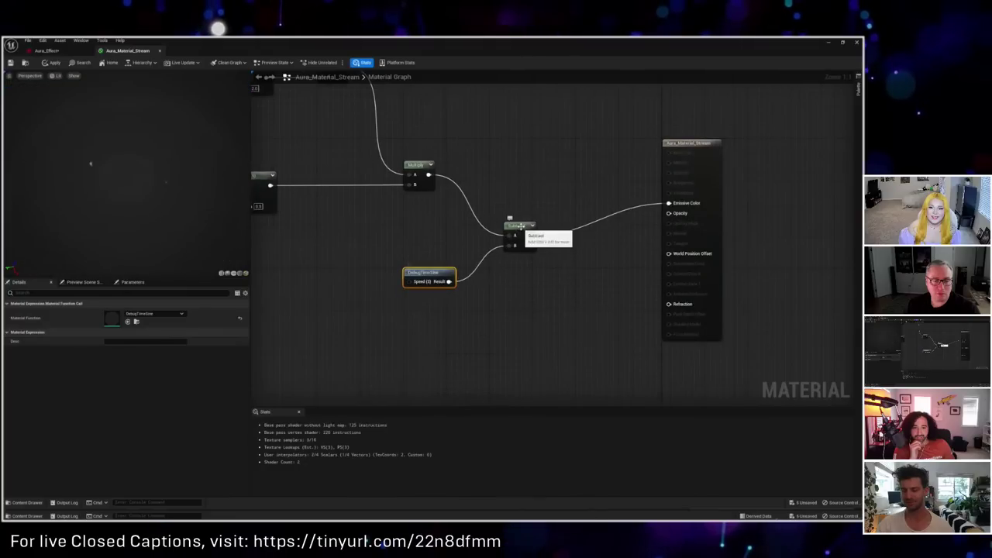
{"action": "left_click_drag", "start_coordinate": [516, 226], "coordinate": [536, 191]}
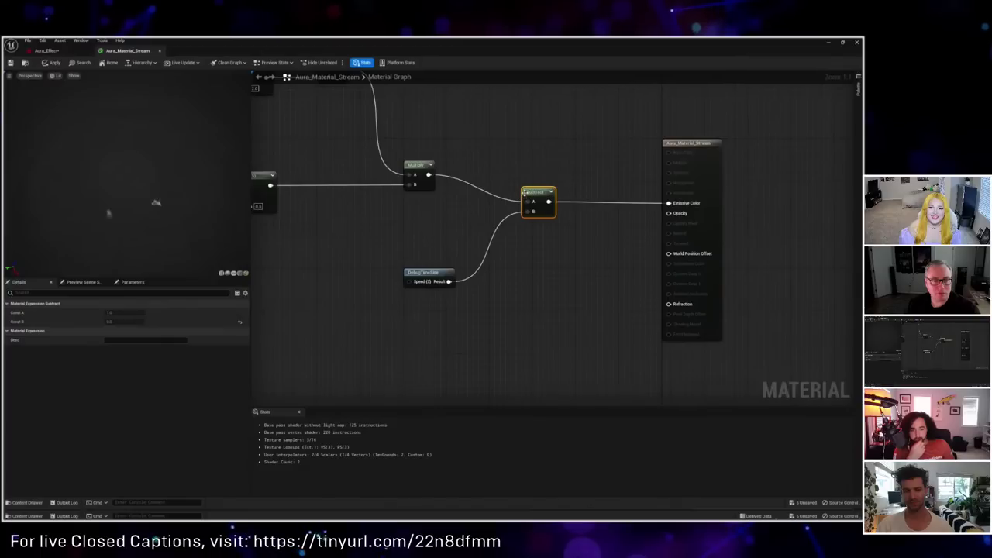
{"action": "left_click_drag", "start_coordinate": [524, 192], "coordinate": [534, 186]}
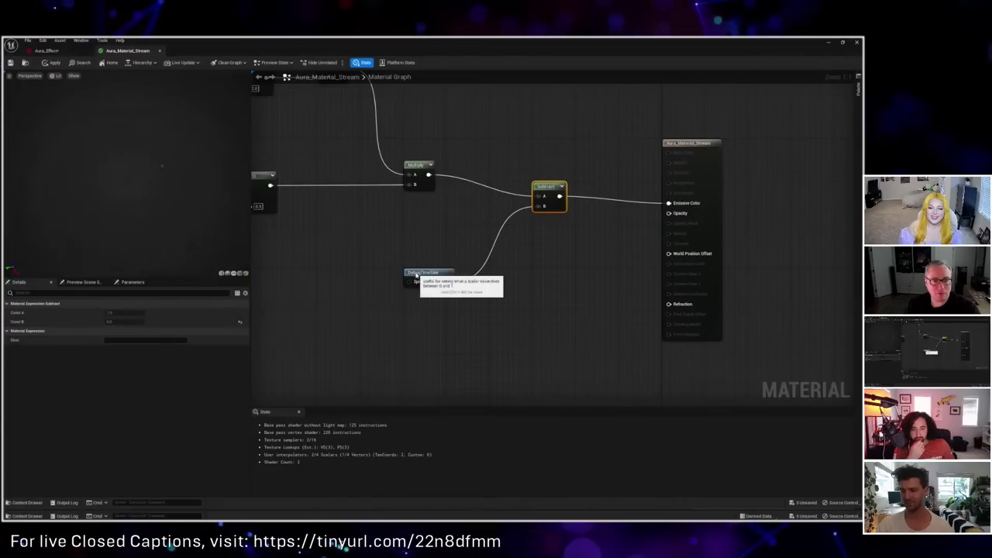
{"action": "left_click_drag", "start_coordinate": [422, 273], "coordinate": [467, 229]}
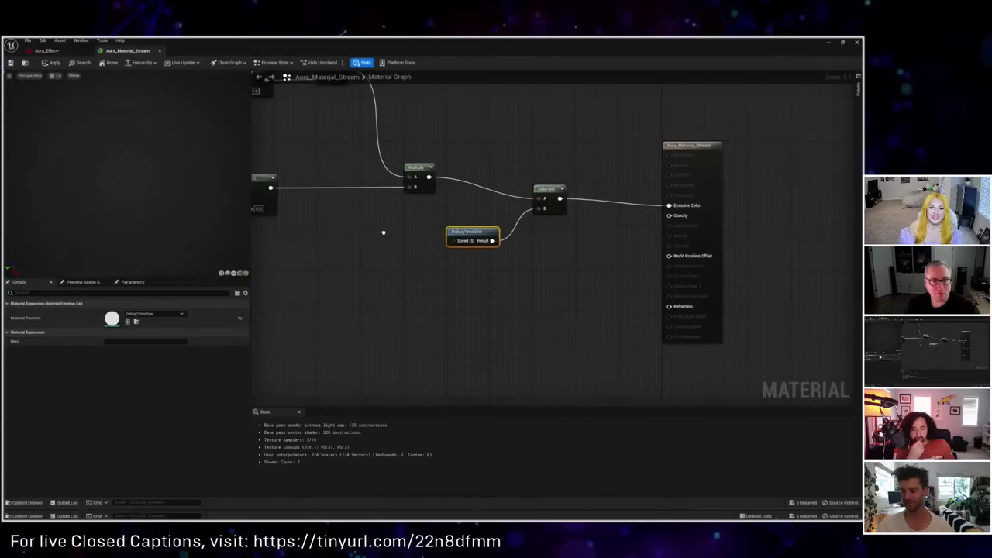
{"action": "right_click_drag", "start_coordinate": [382, 230], "coordinate": [388, 289]}
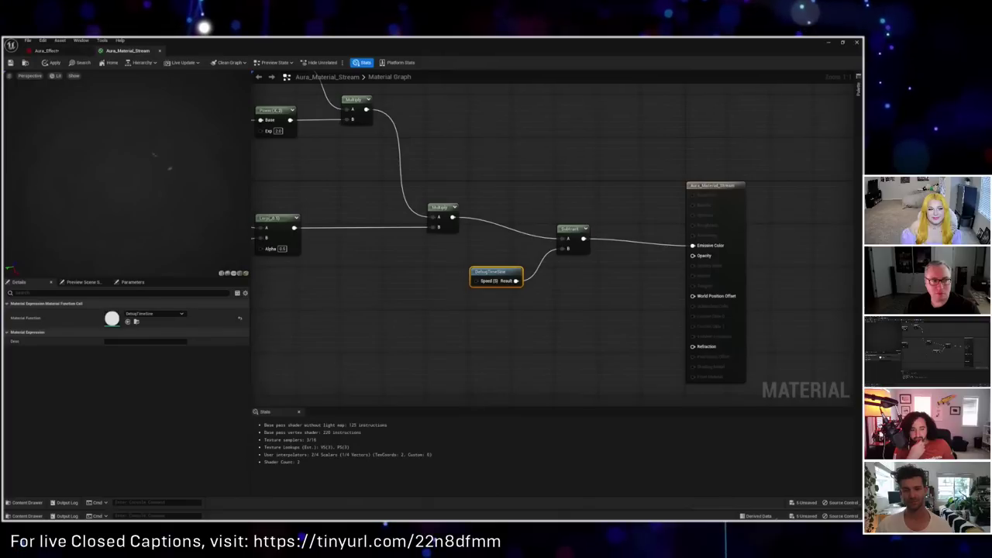
{"action": "right_click_drag", "start_coordinate": [400, 337], "coordinate": [385, 324]}
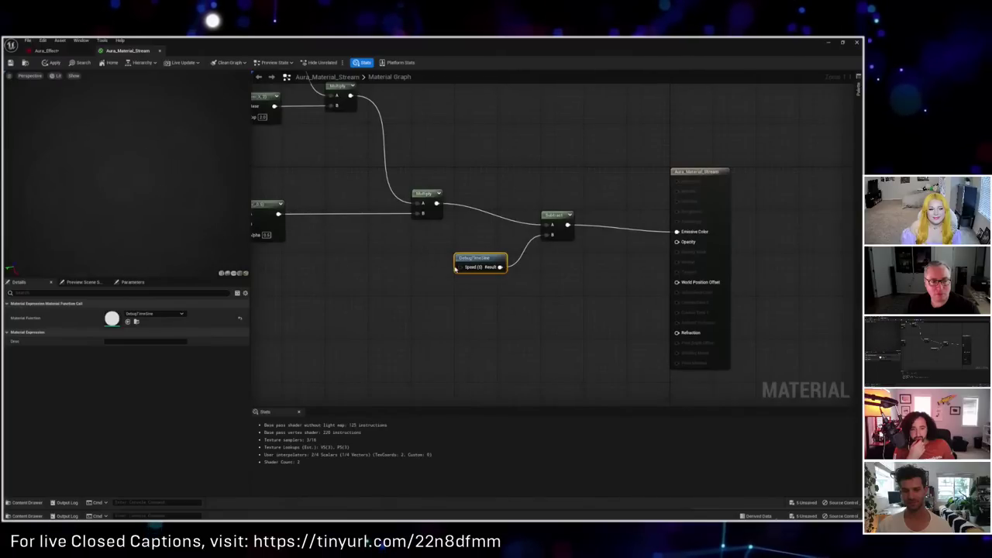
{"action": "key", "text": "Delete"}
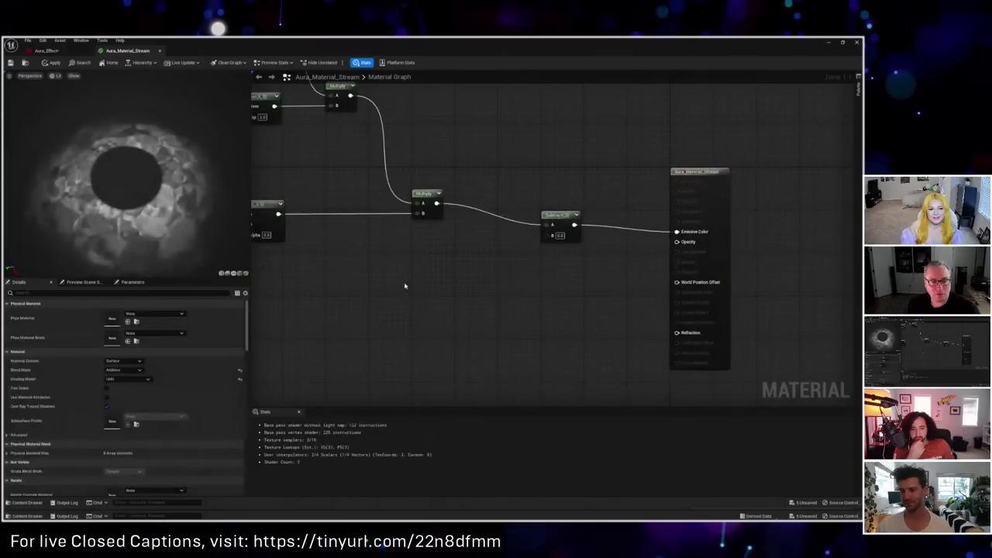
Step: Back in Aura_Effect, review the Set DynamicMaterialParameter module and bring up Particle Update's module list
{"action": "left_click", "coordinate": [60, 52]}
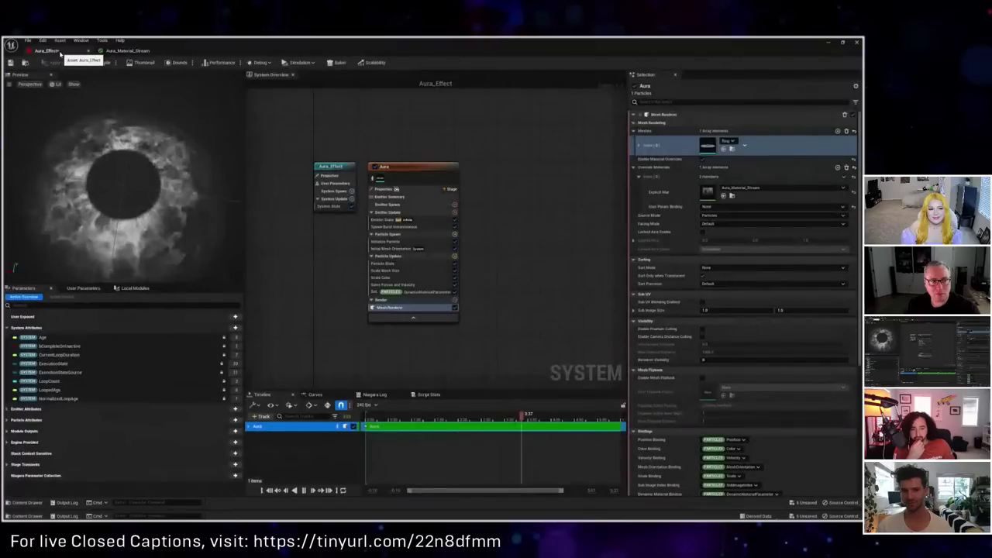
{"action": "left_click", "coordinate": [426, 292]}
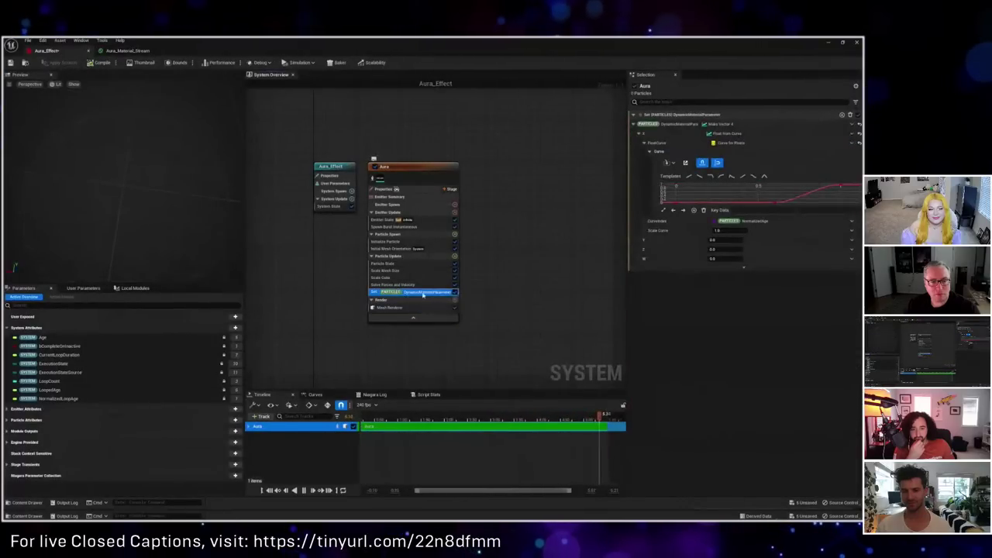
{"action": "scroll", "coordinate": [411, 294], "scroll_direction": "down", "scroll_amount": 1}
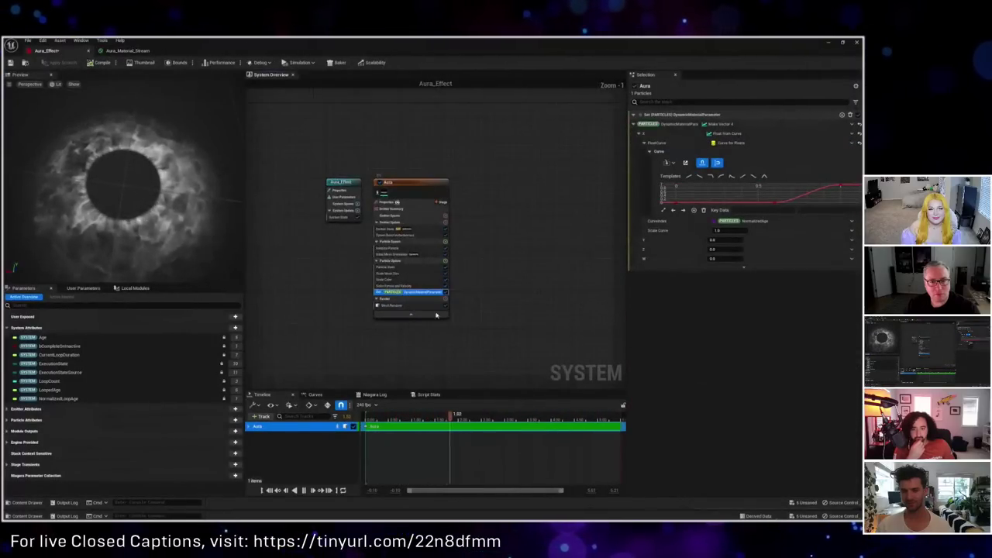
{"action": "scroll", "coordinate": [434, 310], "scroll_direction": "up", "scroll_amount": 1}
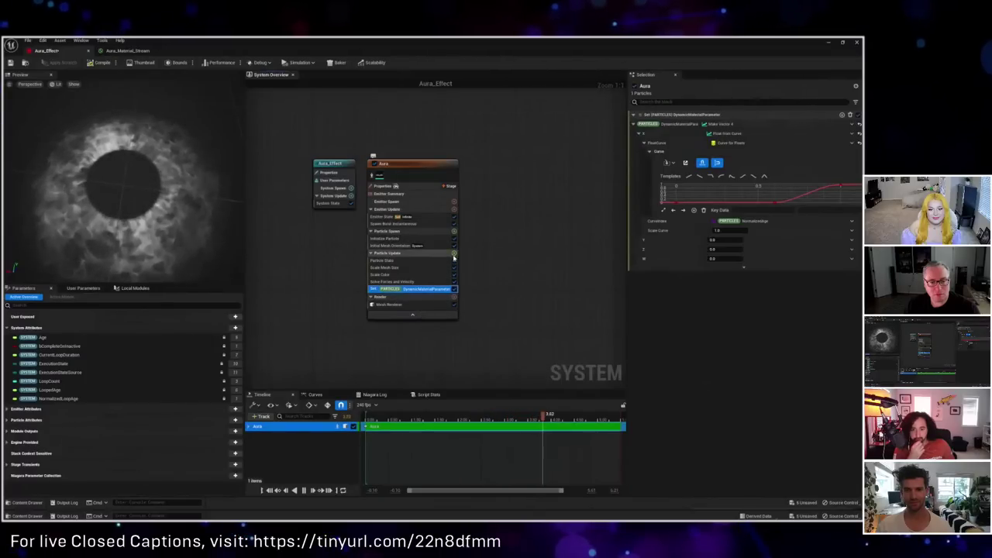
{"action": "left_click", "coordinate": [454, 256]}
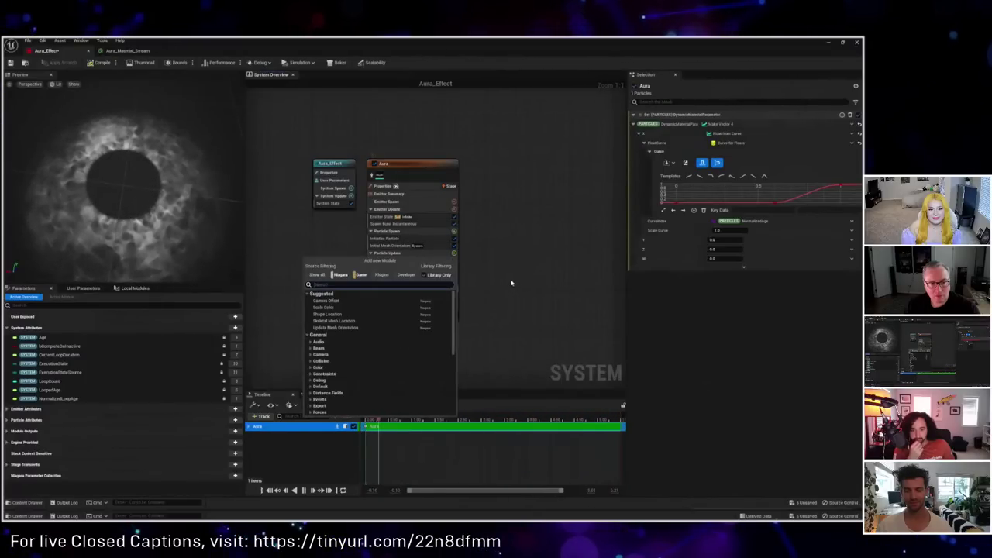
Step: Add a Set Parameters module to Particle Update with a DynamicMaterialParameter entry
{"action": "type", "text": "set"}
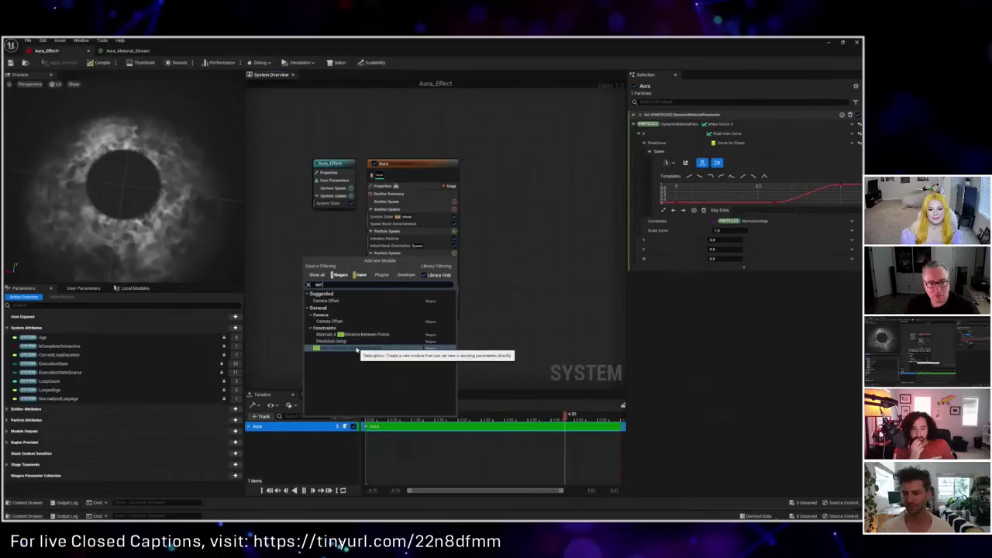
{"action": "left_click", "coordinate": [385, 348]}
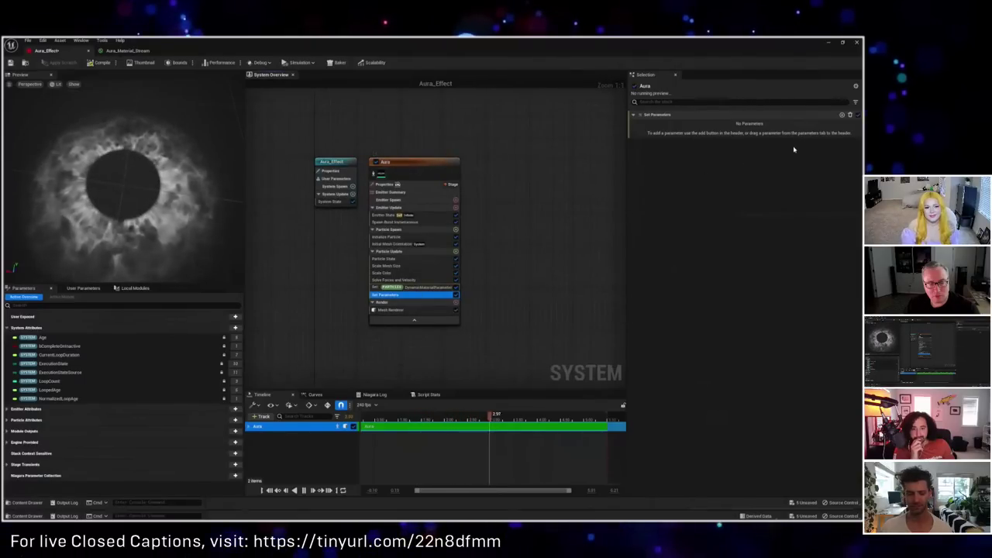
{"action": "left_click", "coordinate": [841, 116]}
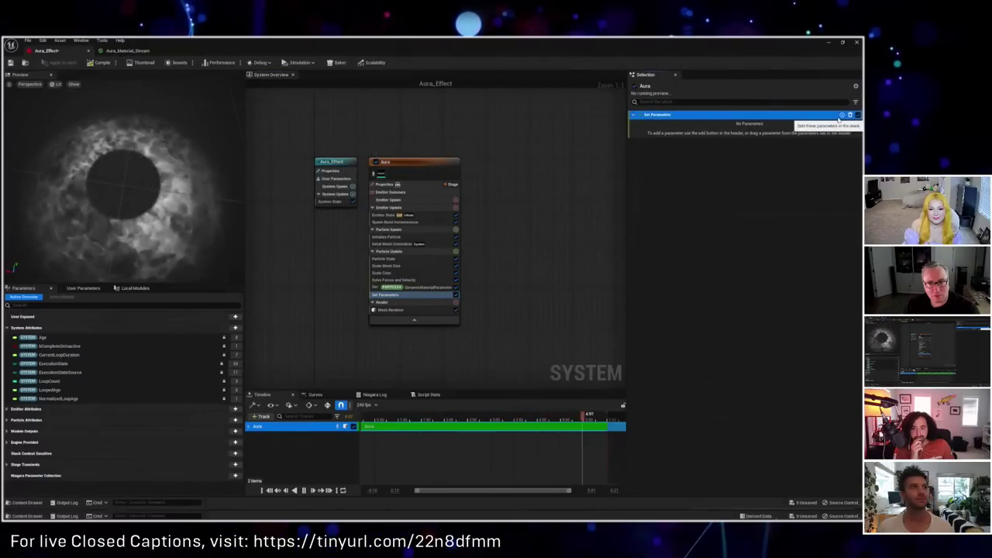
{"action": "left_click", "coordinate": [842, 116]}
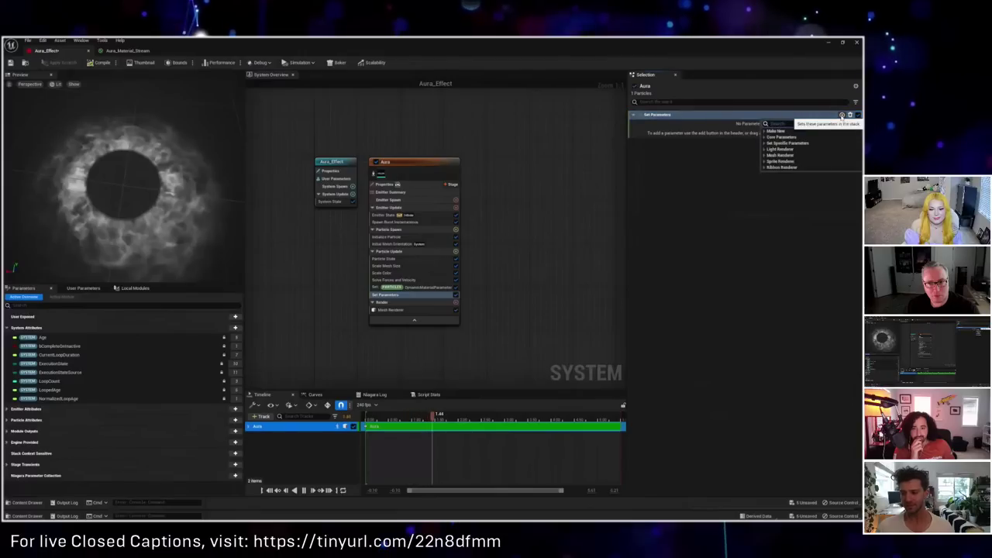
{"action": "type", "text": "d"}
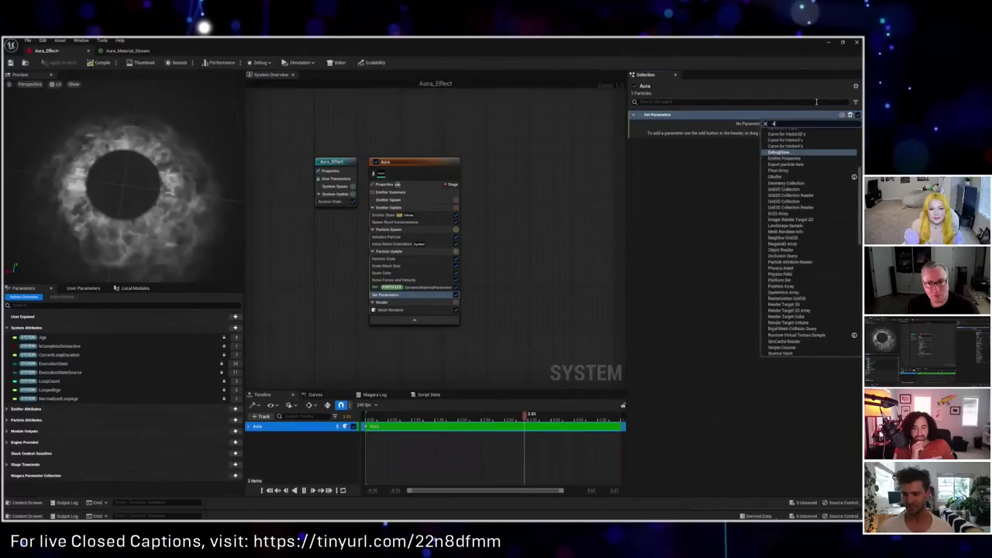
{"action": "type", "text": "ynamic"}
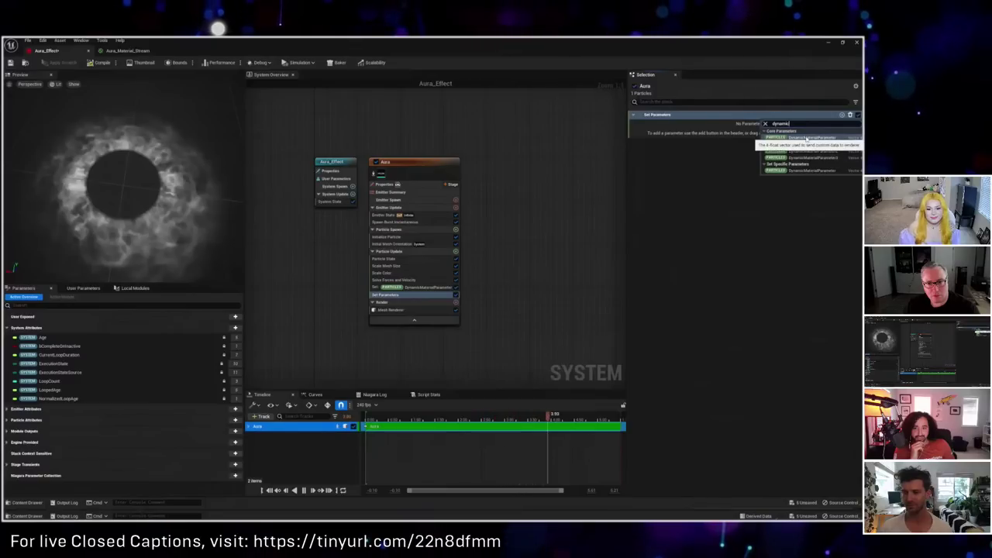
{"action": "left_click", "coordinate": [806, 137]}
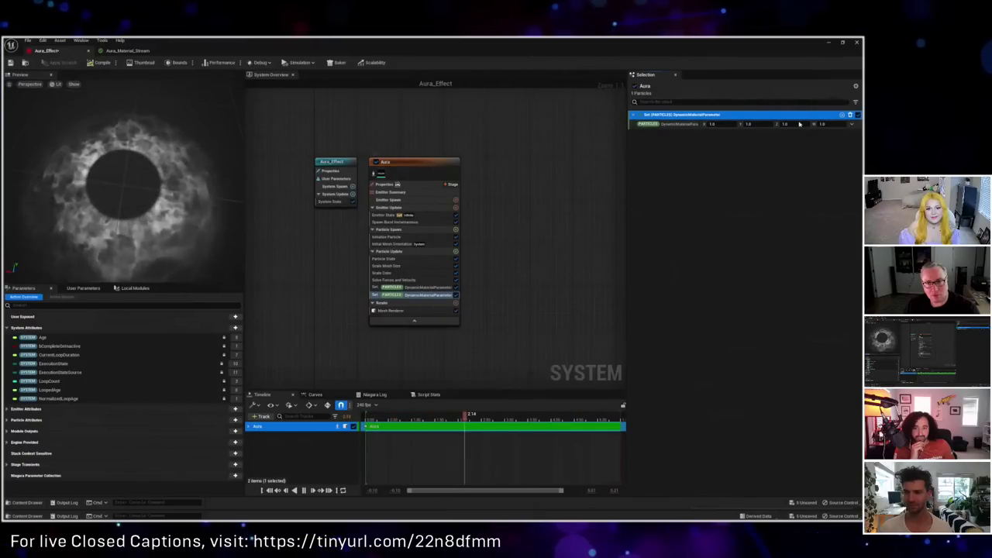
Step: Build DynamicMaterialParameter from a Make Vector 4 whose X comes from a Float from Curve
{"action": "left_click", "coordinate": [711, 124]}
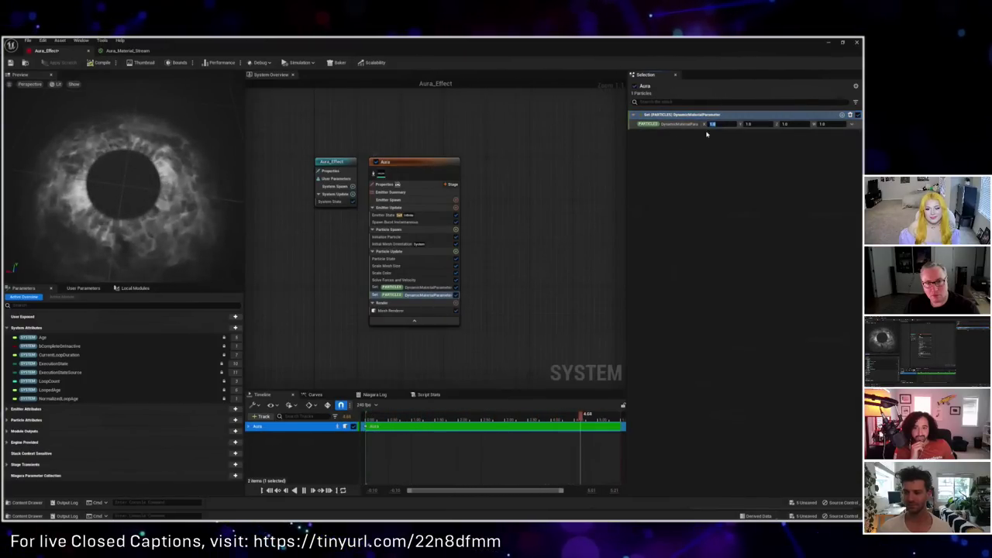
{"action": "left_click", "coordinate": [851, 124]}
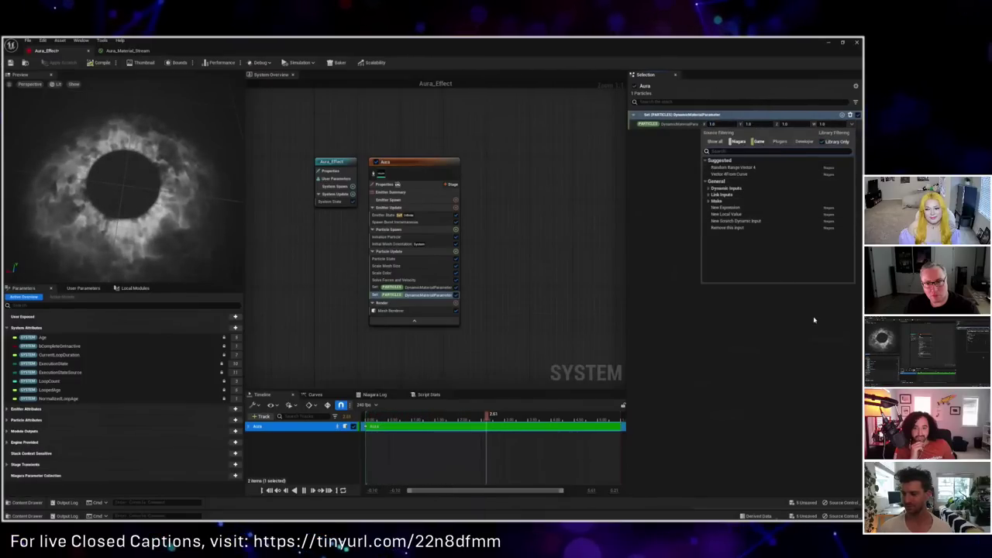
{"action": "type", "text": "make"}
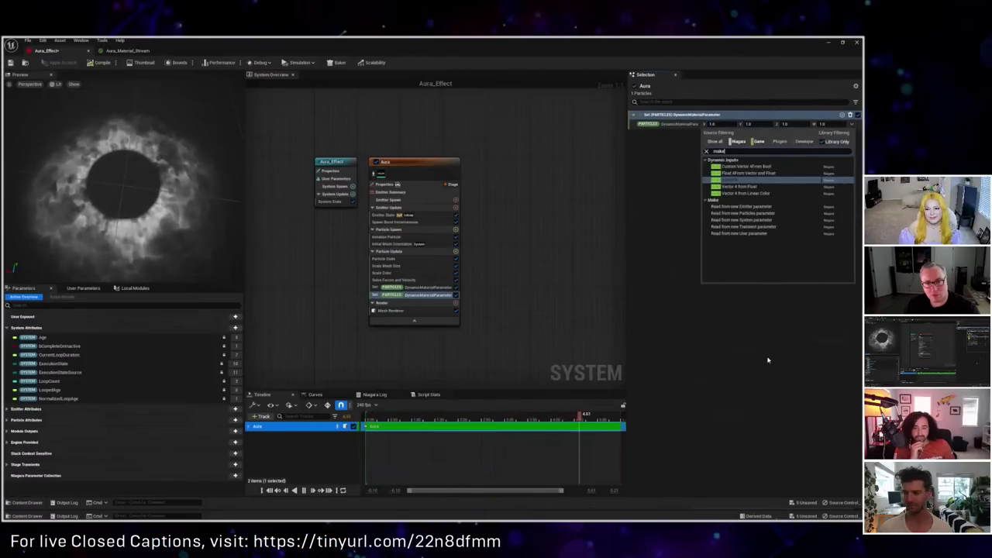
{"action": "key", "text": "Return"}
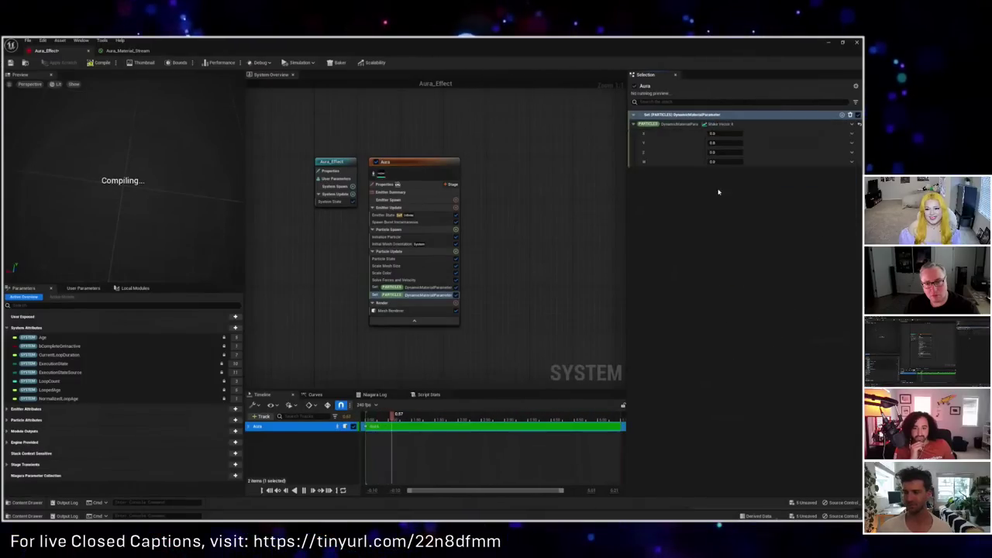
{"action": "left_click", "coordinate": [852, 134]}
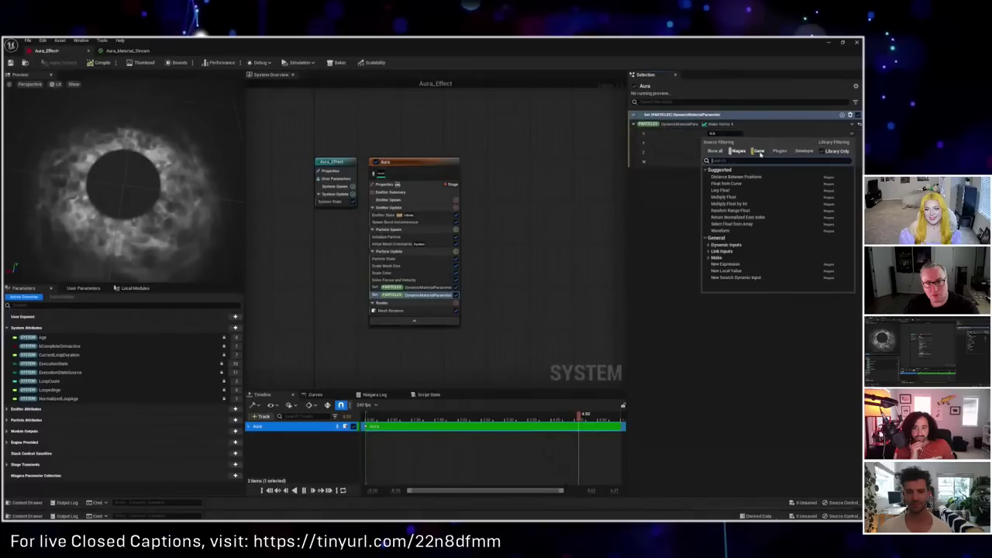
{"action": "left_click", "coordinate": [746, 184]}
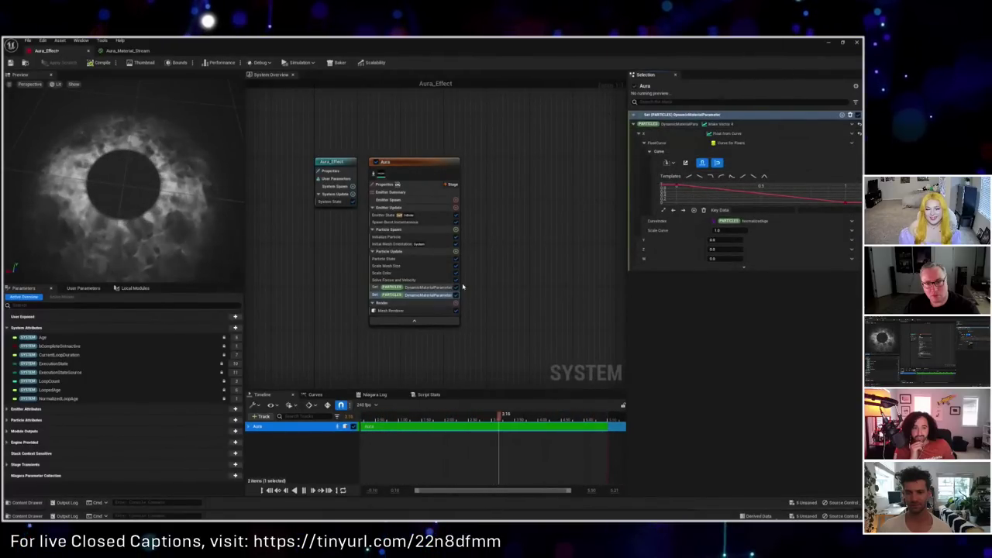
Step: Disable the older Set DynamicMaterialParameter module, keeping the new one active
{"action": "left_click", "coordinate": [456, 288]}
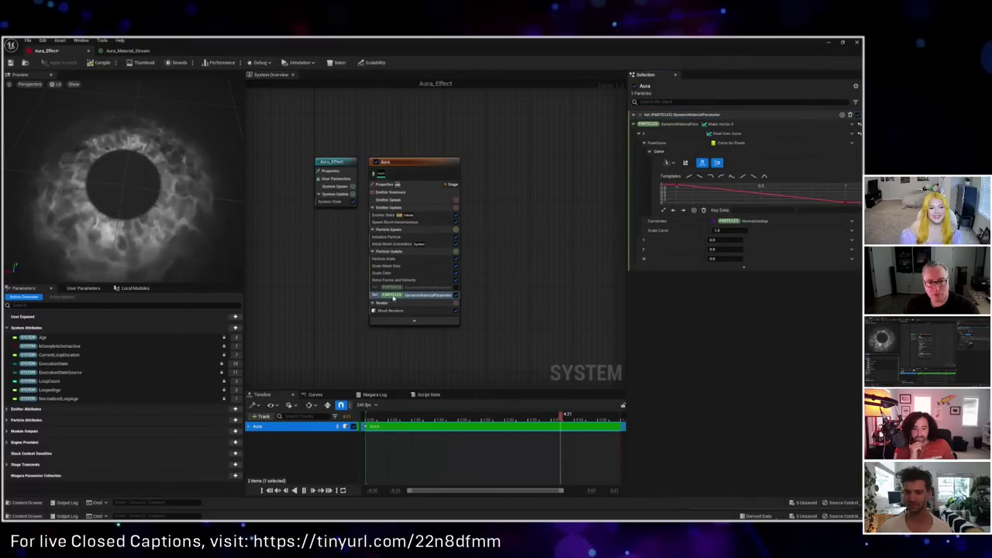
{"action": "left_click", "coordinate": [455, 287]}
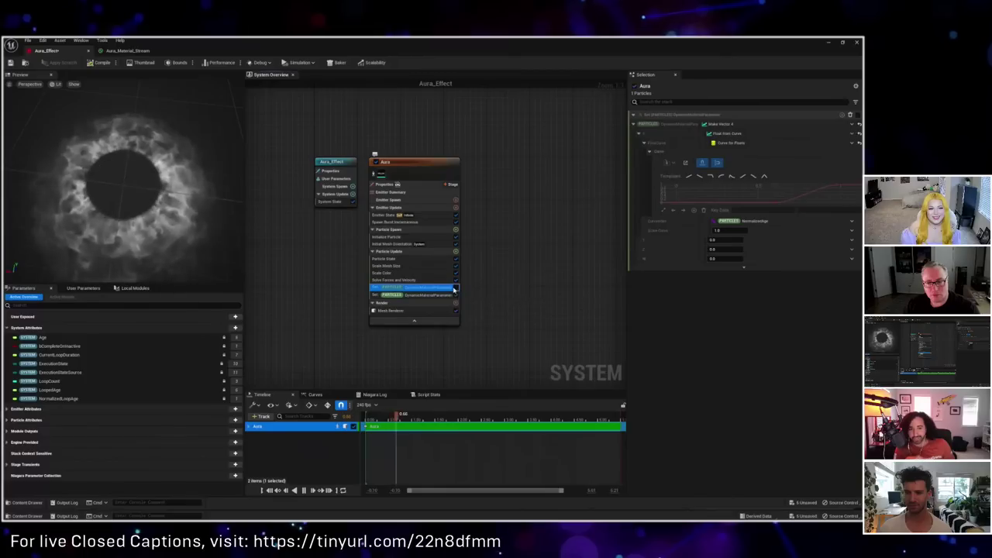
{"action": "left_click", "coordinate": [455, 287]}
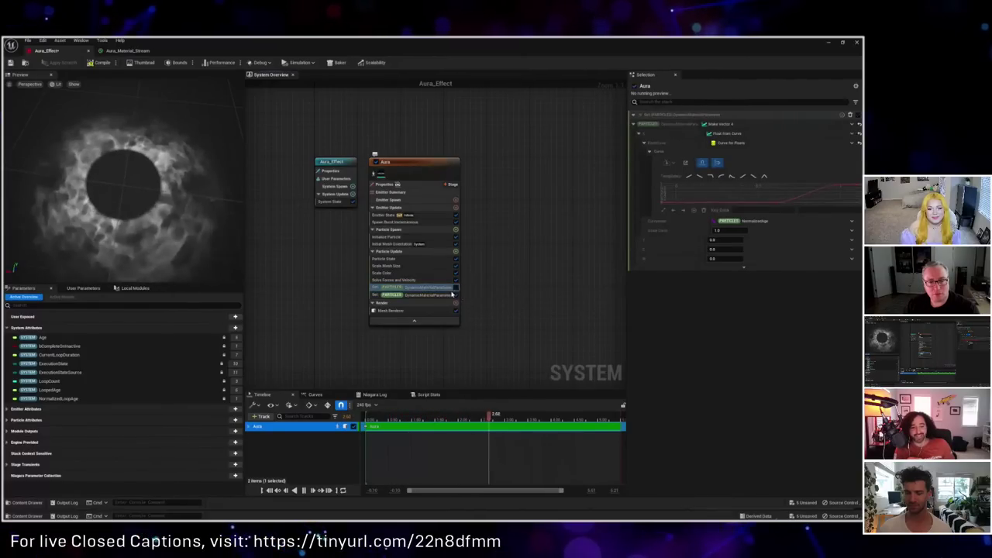
{"action": "left_click", "coordinate": [441, 296]}
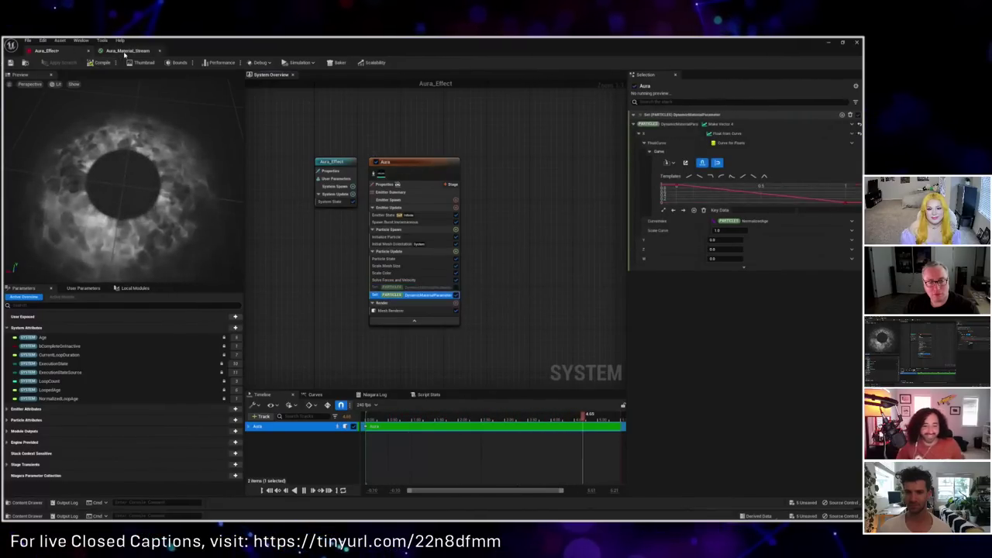
Step: In Aura_Material_Stream, add a Dynamic Parameter node via the 'dyn' search
{"action": "left_click", "coordinate": [127, 51]}
{"action": "right_click", "coordinate": [424, 275]}
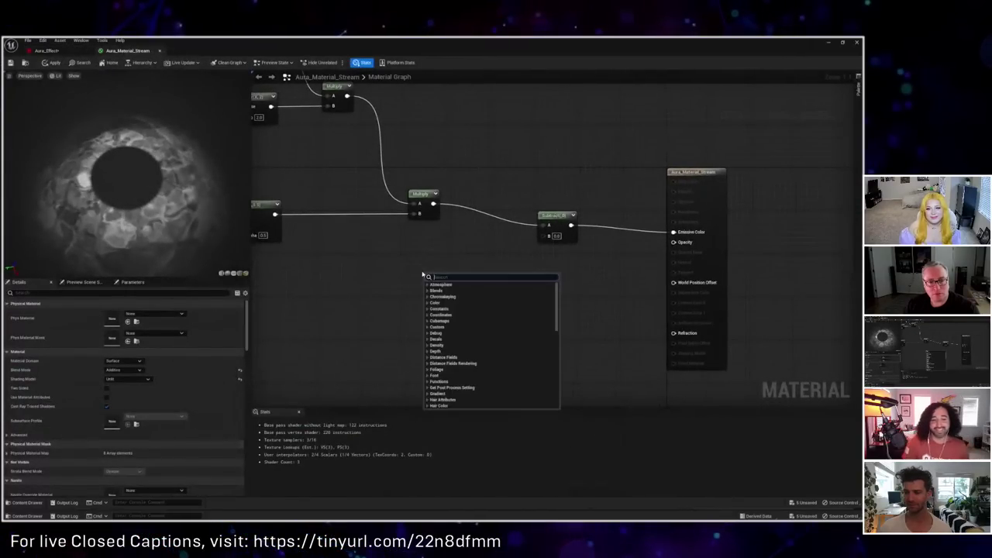
{"action": "type", "text": "dyn"}
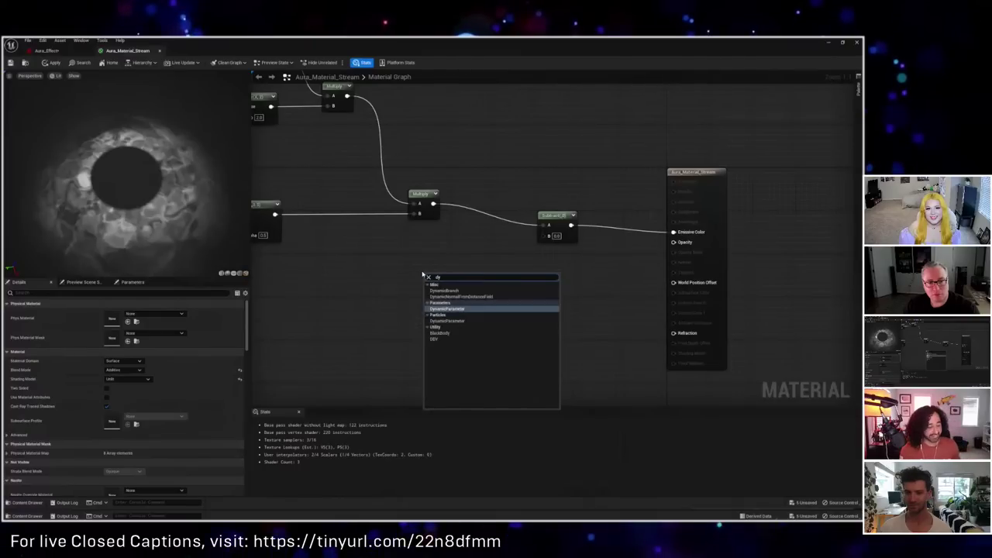
{"action": "key", "text": "Return"}
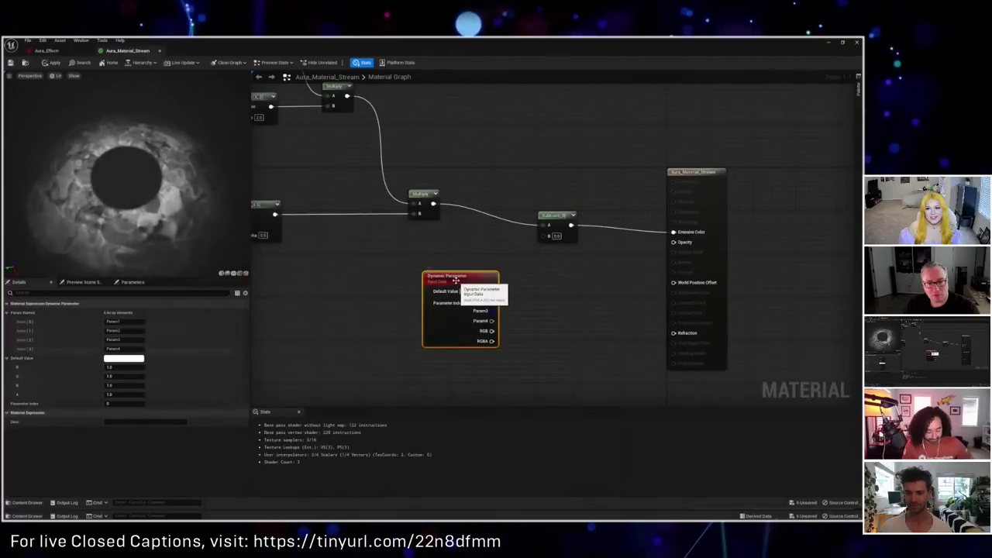
{"action": "left_click_drag", "start_coordinate": [457, 284], "coordinate": [436, 267]}
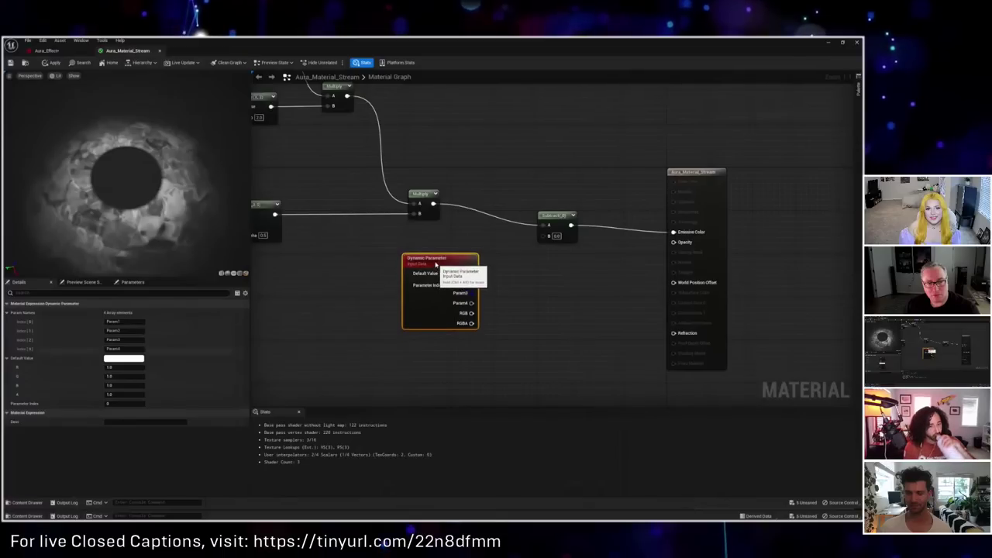
Step: Wire the Dynamic Parameter's Param1 into the Subtract node's B pin and fit the graph in view
{"action": "left_click", "coordinate": [312, 272]}
{"action": "right_click_drag", "start_coordinate": [322, 287], "coordinate": [349, 282]}
{"action": "scroll", "coordinate": [348, 281], "scroll_direction": "down", "scroll_amount": 5}
{"action": "scroll", "coordinate": [407, 276], "scroll_direction": "up", "scroll_amount": 4}
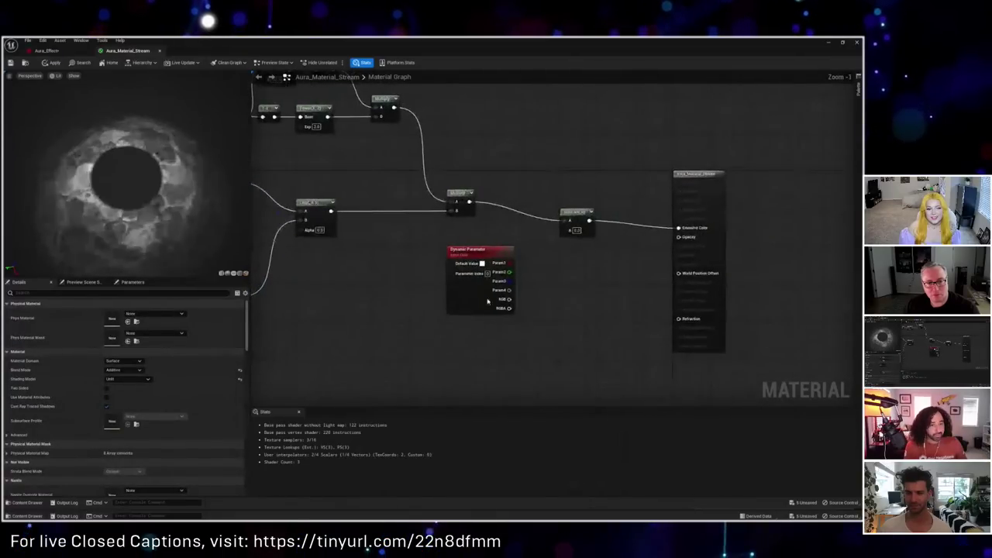
{"action": "scroll", "coordinate": [511, 275], "scroll_direction": "up", "scroll_amount": 2}
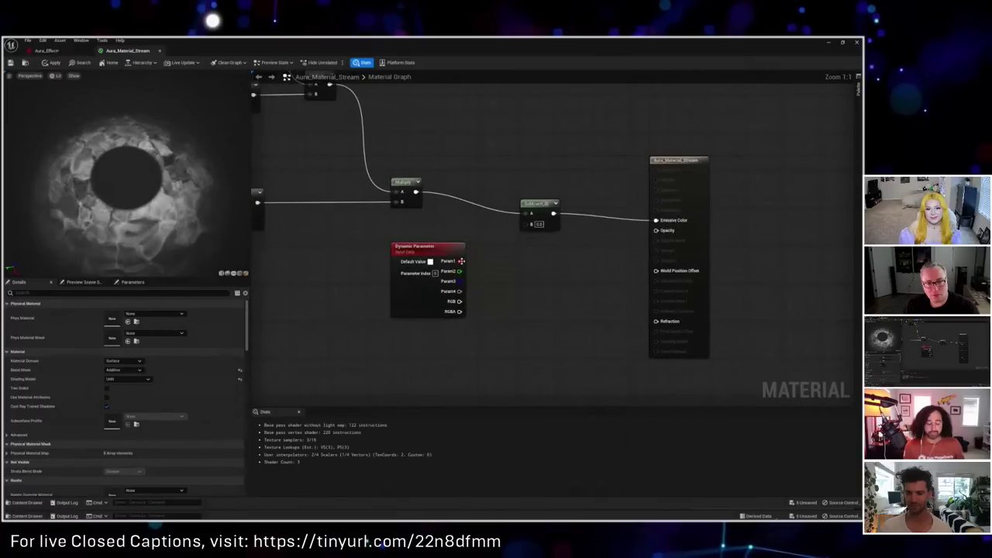
{"action": "left_click_drag", "start_coordinate": [459, 262], "coordinate": [531, 224]}
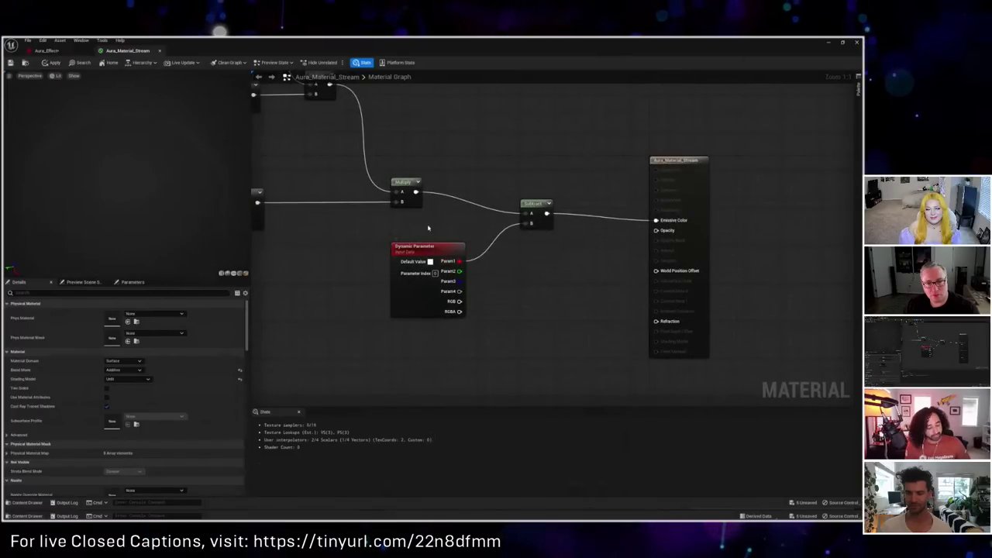
{"action": "left_click", "coordinate": [422, 289]}
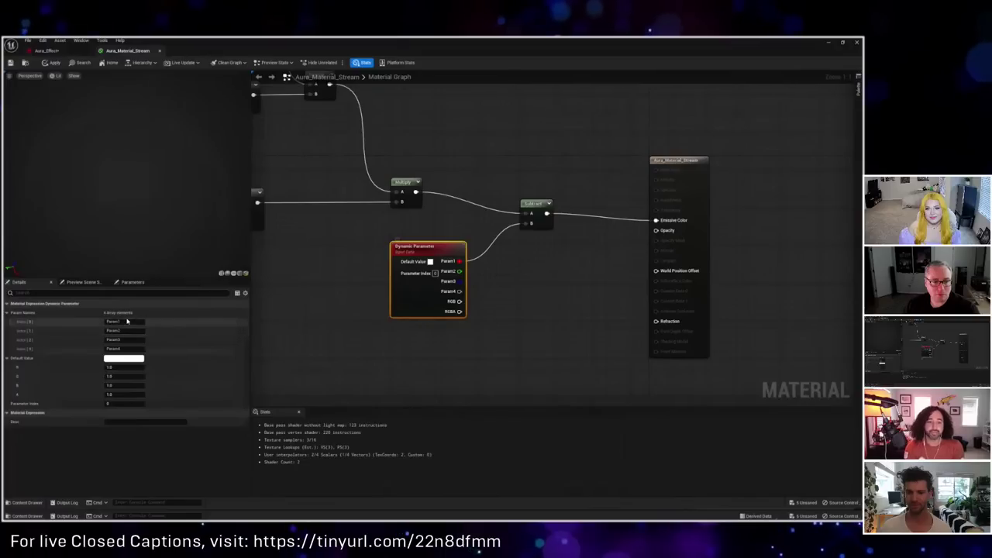
{"action": "key", "text": "Home"}
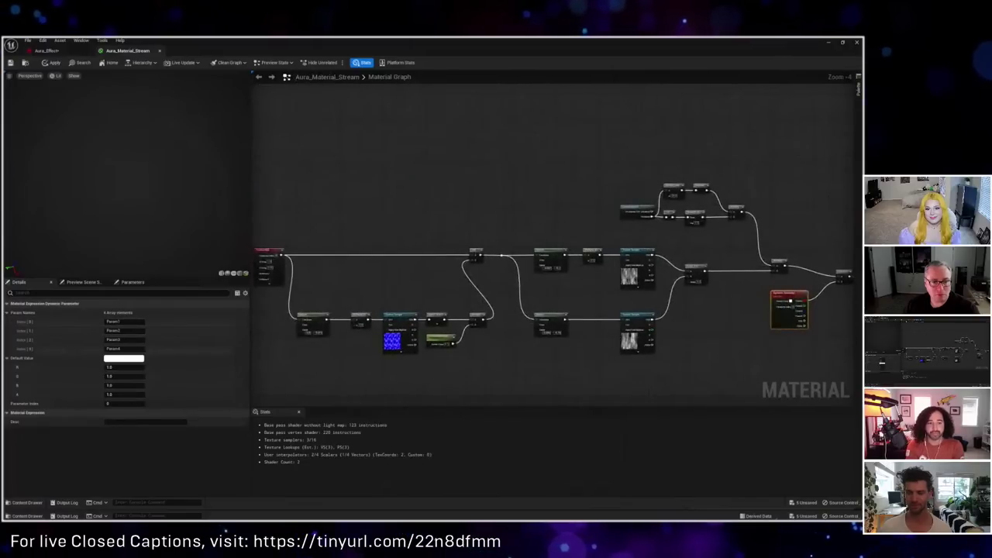
Step: Name the Dynamic Parameter's first output Emission with default R 0, and apply the material
{"action": "scroll", "coordinate": [343, 217], "scroll_direction": "up", "scroll_amount": 5}
{"action": "left_click", "coordinate": [400, 283]}
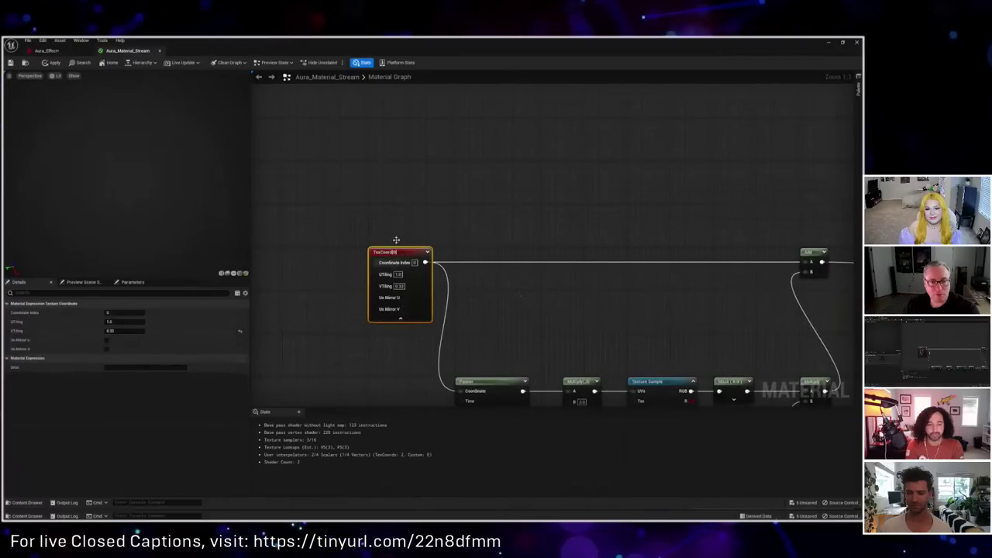
{"action": "scroll", "coordinate": [708, 300], "scroll_direction": "down", "scroll_amount": 3}
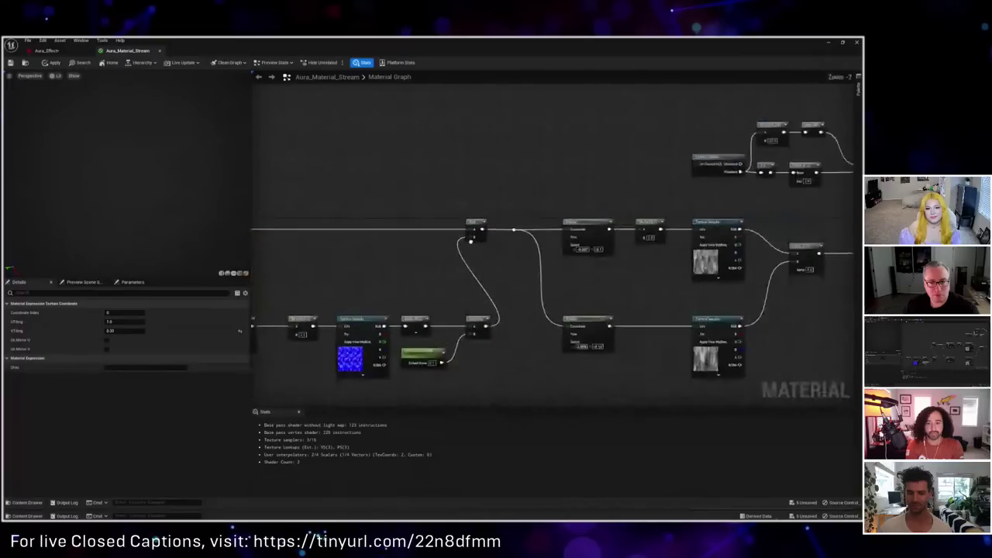
{"action": "right_click_drag", "start_coordinate": [708, 300], "coordinate": [522, 298]}
{"action": "scroll", "coordinate": [431, 294], "scroll_direction": "up", "scroll_amount": 4}
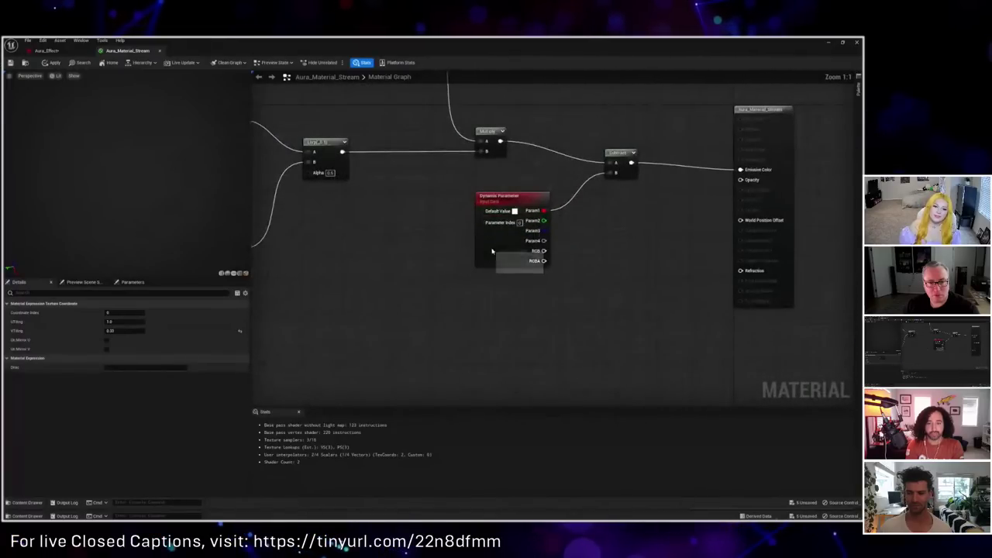
{"action": "left_click", "coordinate": [509, 224]}
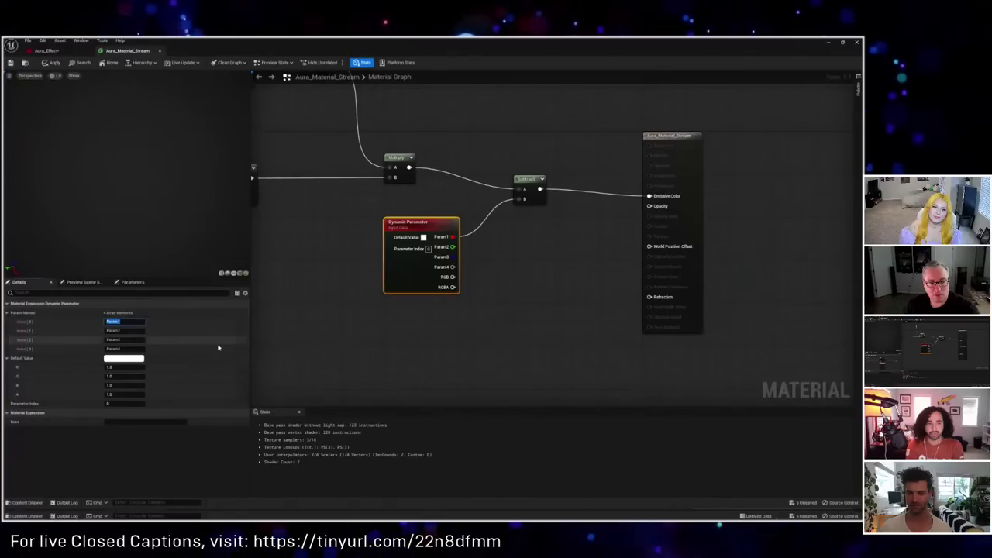
{"action": "key", "text": "Return"}
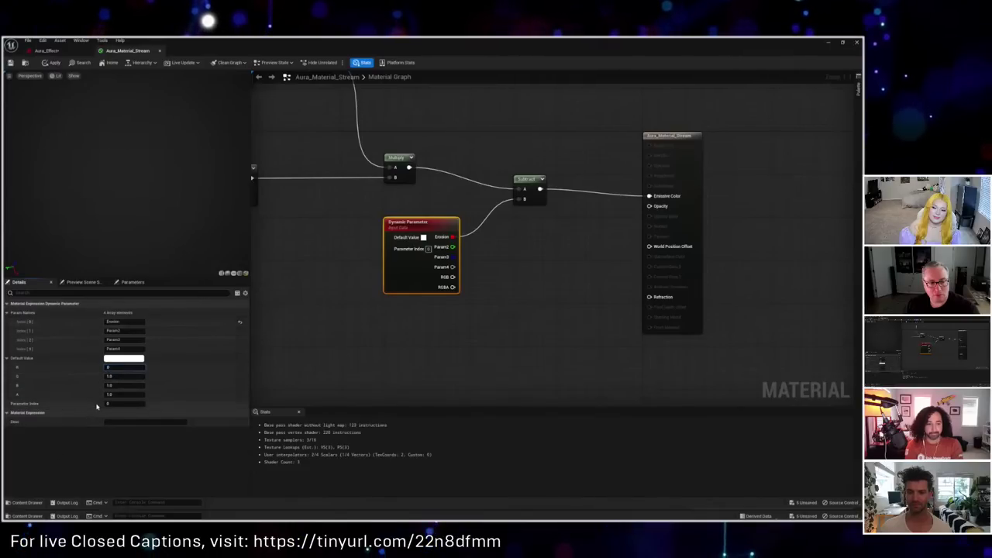
{"action": "key", "text": "Return"}
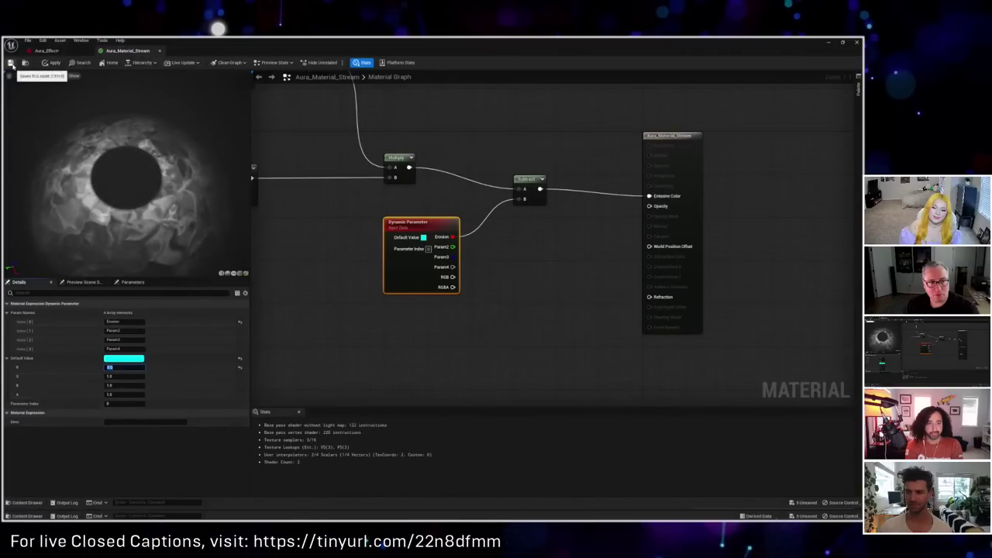
{"action": "left_click", "coordinate": [51, 62]}
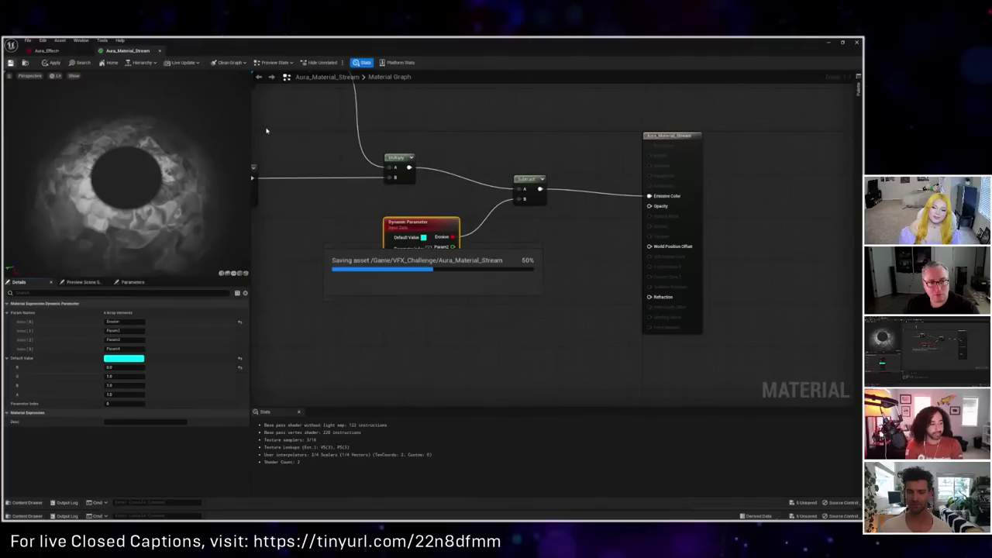
Step: Delete the duplicate Set DynamicMaterialParameter module from Aura, then return to Aura_Material_Stream
{"action": "left_click", "coordinate": [46, 51]}
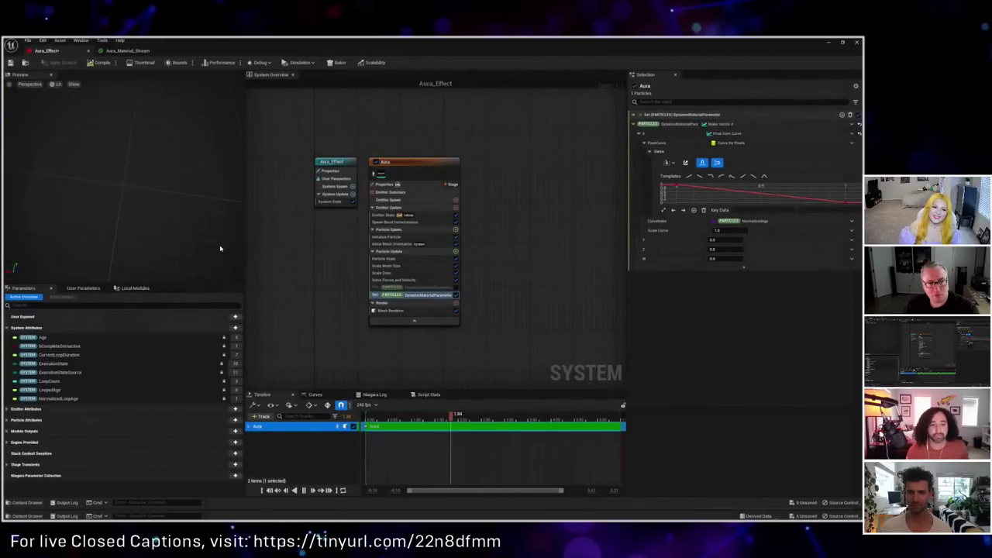
{"action": "left_click", "coordinate": [675, 187]}
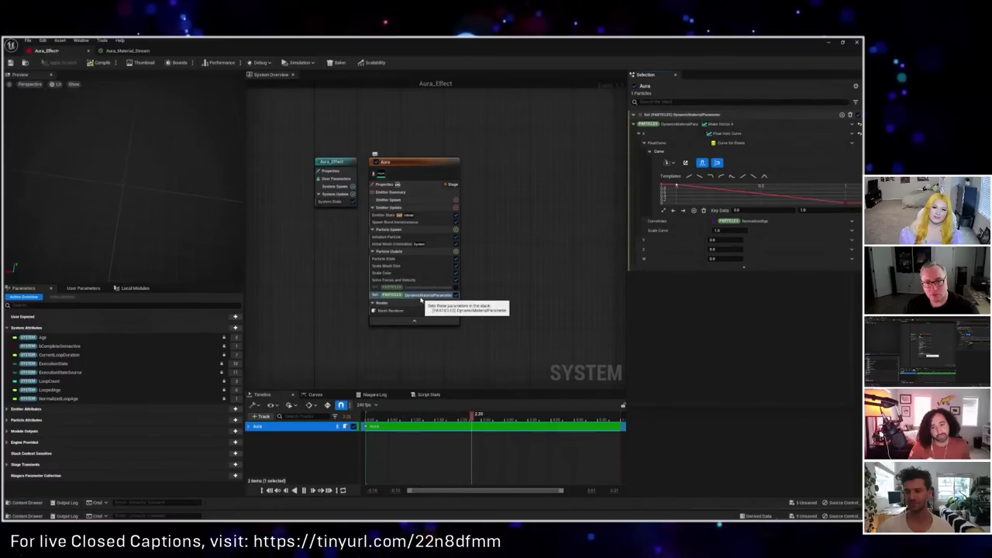
{"action": "key", "text": "Delete"}
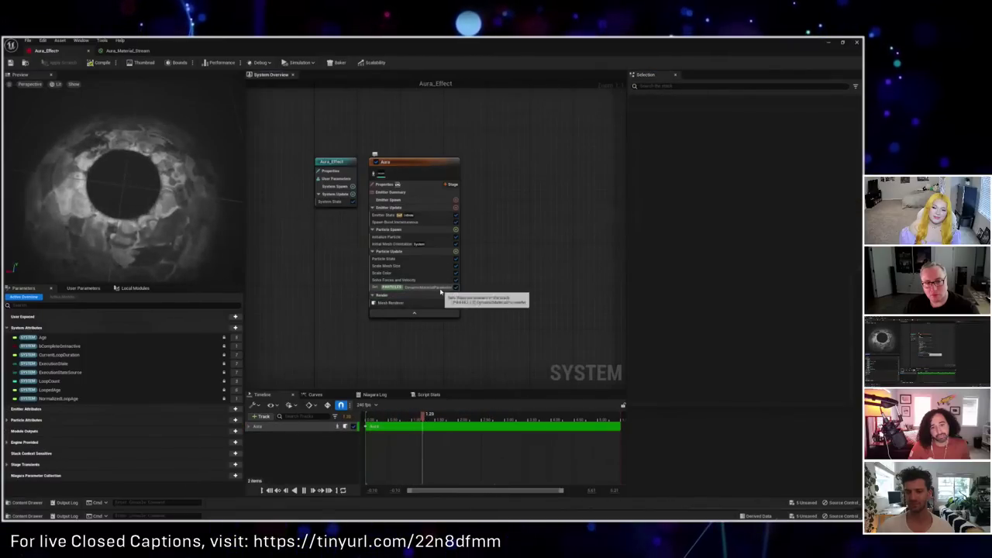
{"action": "left_click", "coordinate": [454, 288]}
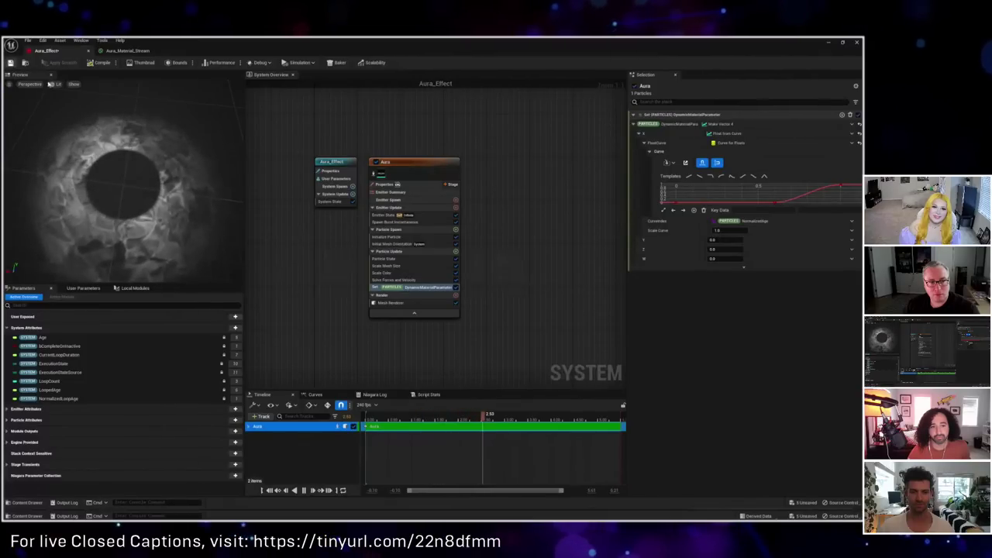
{"action": "left_click", "coordinate": [127, 51]}
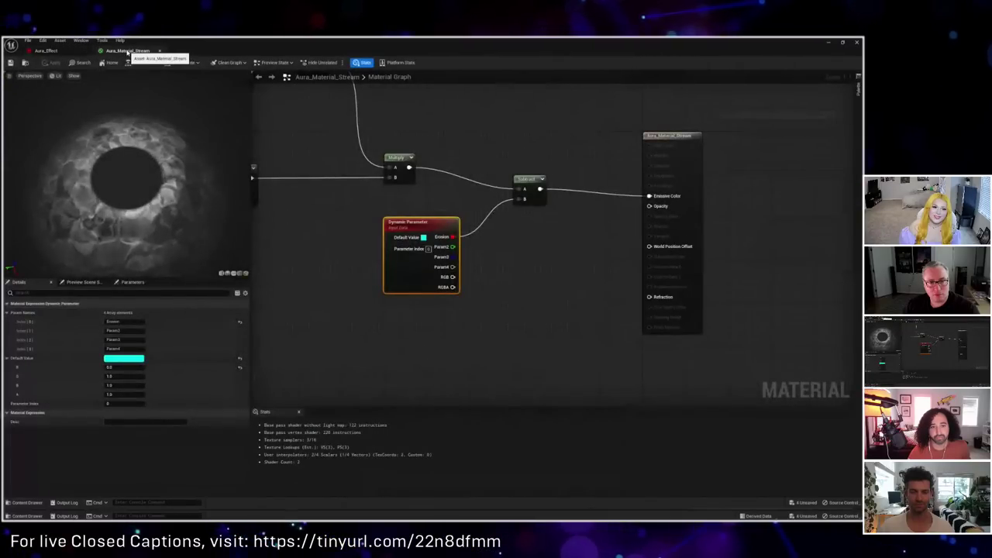
Step: Select the Panner, Multiply, texture, mask and Add nodes and wrap them in a 'UV Distortion' comment
{"action": "scroll", "coordinate": [288, 330], "scroll_direction": "down", "scroll_amount": 6}
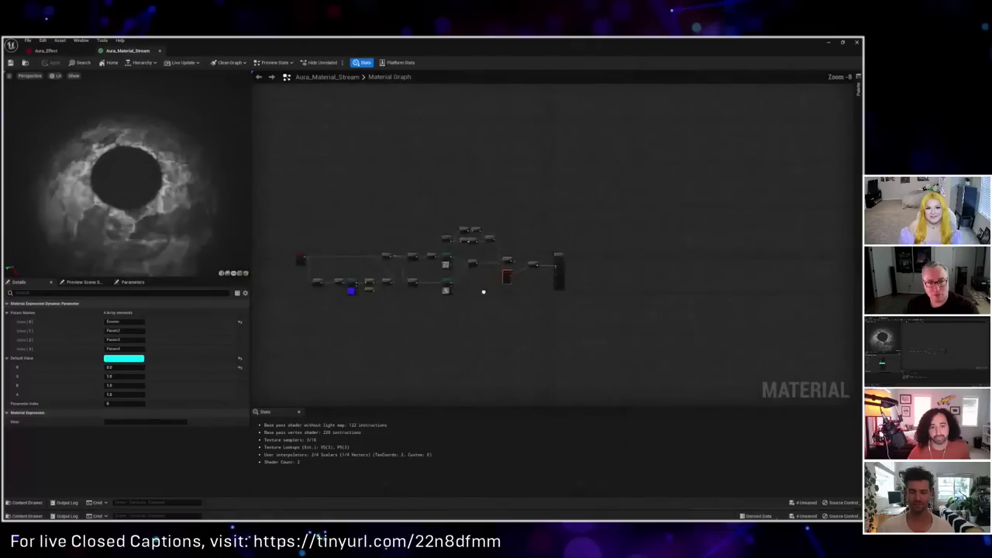
{"action": "left_click_drag", "start_coordinate": [316, 185], "coordinate": [573, 308]}
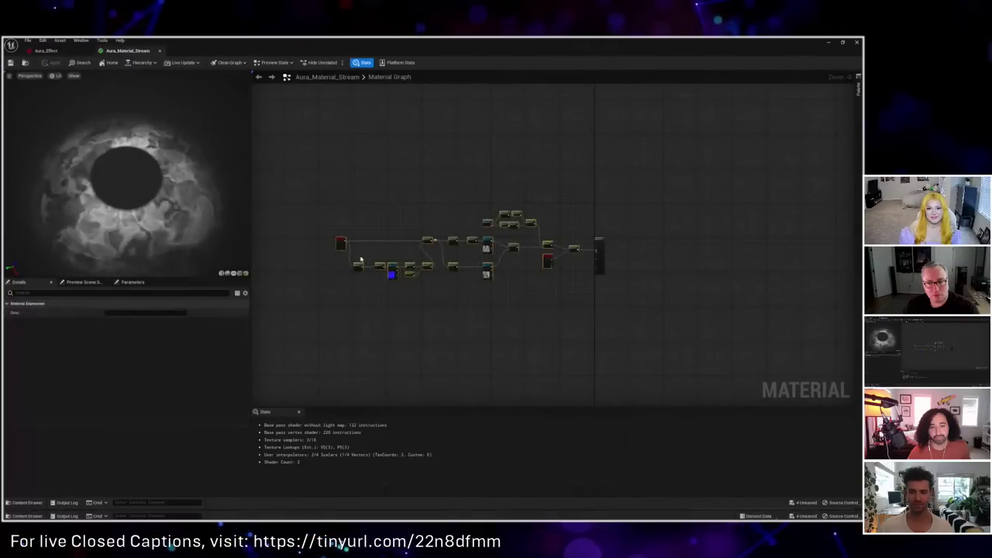
{"action": "scroll", "coordinate": [383, 290], "scroll_direction": "up", "scroll_amount": 5}
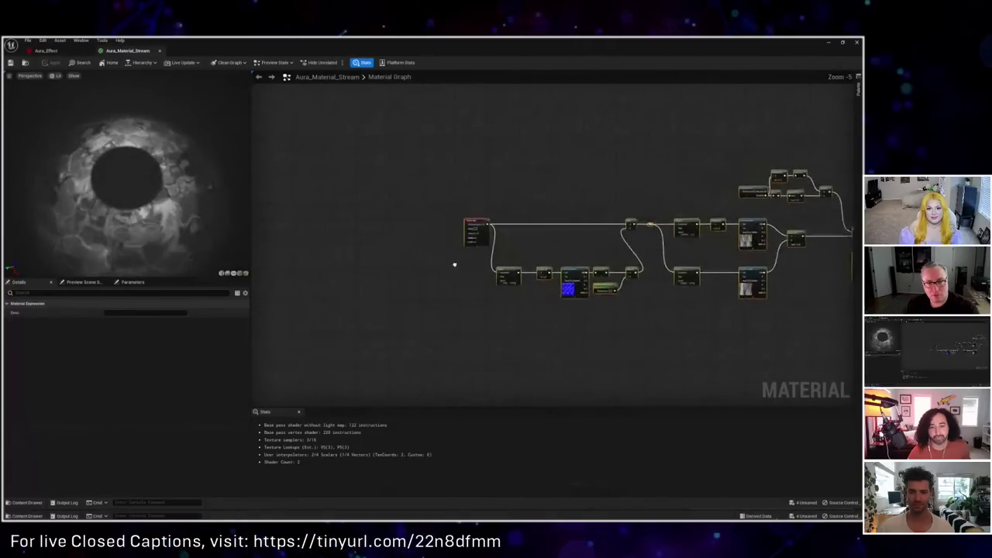
{"action": "right_click_drag", "start_coordinate": [481, 230], "coordinate": [381, 216]}
{"action": "scroll", "coordinate": [353, 233], "scroll_direction": "up", "scroll_amount": 3}
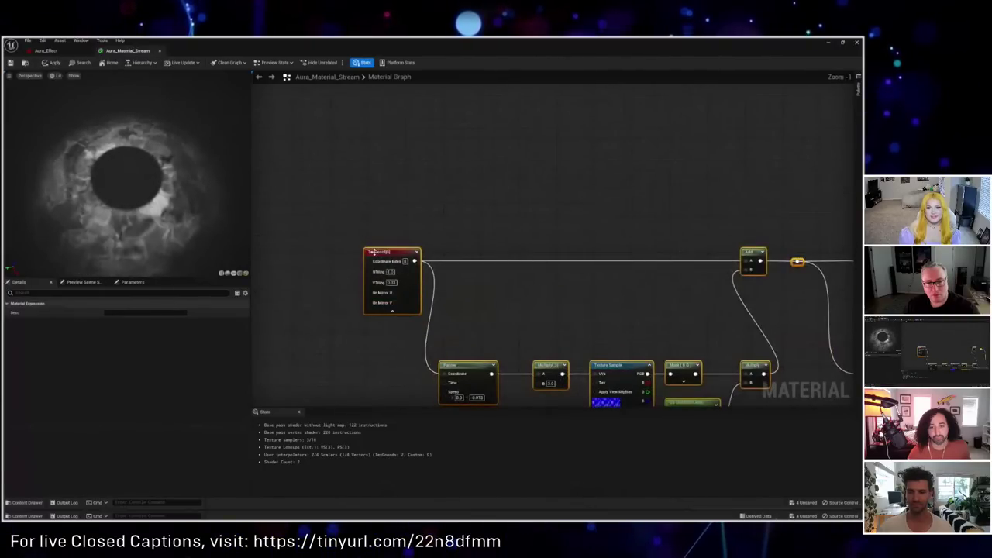
{"action": "right_click_drag", "start_coordinate": [373, 252], "coordinate": [341, 256]}
{"action": "left_click", "coordinate": [432, 258]}
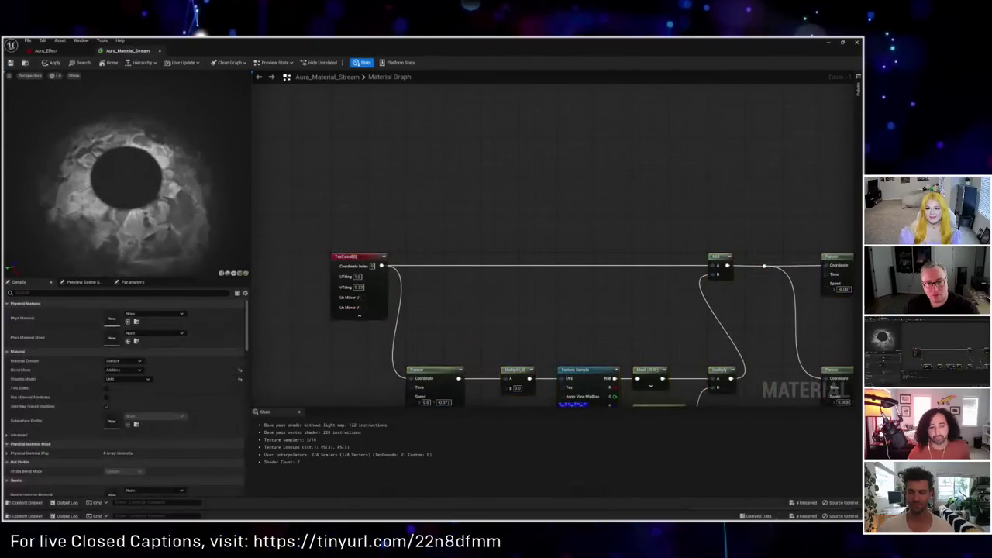
{"action": "scroll", "coordinate": [427, 218], "scroll_direction": "down", "scroll_amount": 2}
{"action": "left_click_drag", "start_coordinate": [389, 243], "coordinate": [620, 367]}
{"action": "left_click_drag", "start_coordinate": [555, 170], "coordinate": [626, 223], "text": "ctrl"}
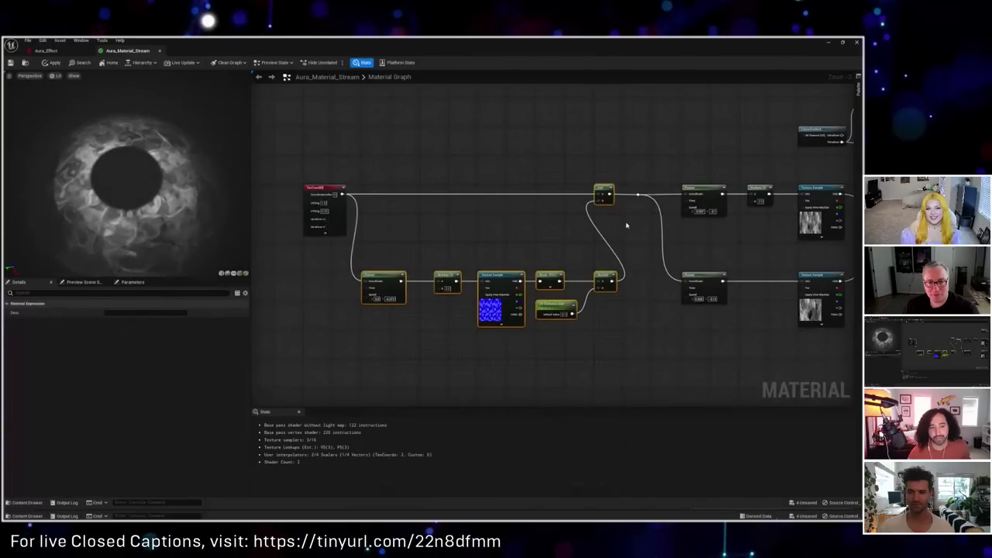
{"action": "type", "text": "cUV D"}
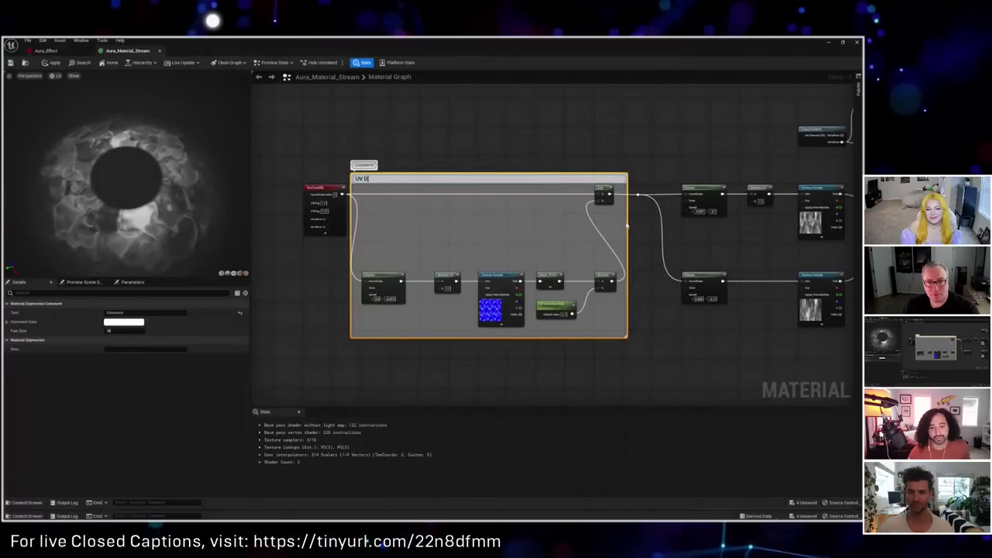
{"action": "type", "text": "istortion"}
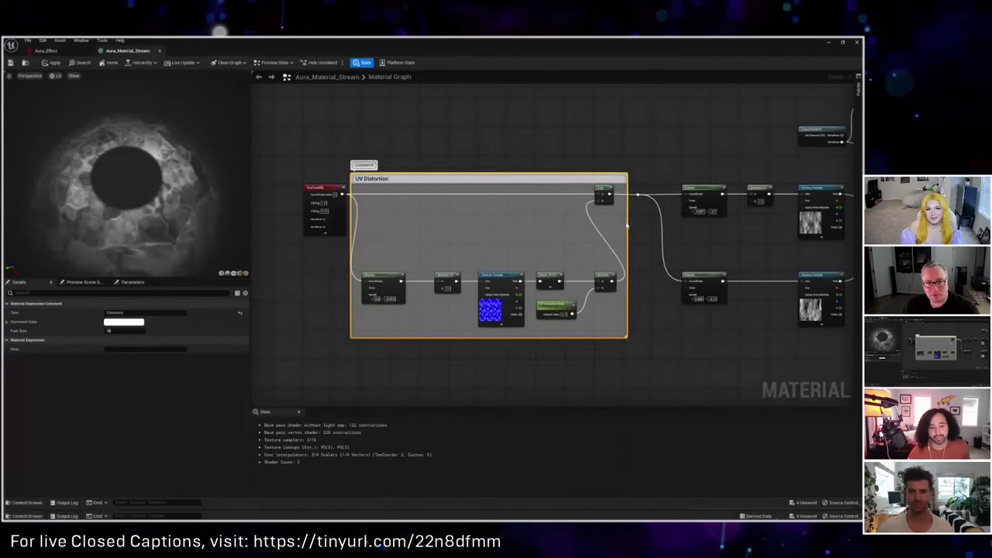
Step: Finish the UV Distortion title and comment the upper edge-fade nodes as 'Edge Fades'
{"action": "key", "text": "Return"}
{"action": "right_click_drag", "start_coordinate": [786, 146], "coordinate": [468, 187]}
{"action": "left_click_drag", "start_coordinate": [454, 117], "coordinate": [658, 201]}
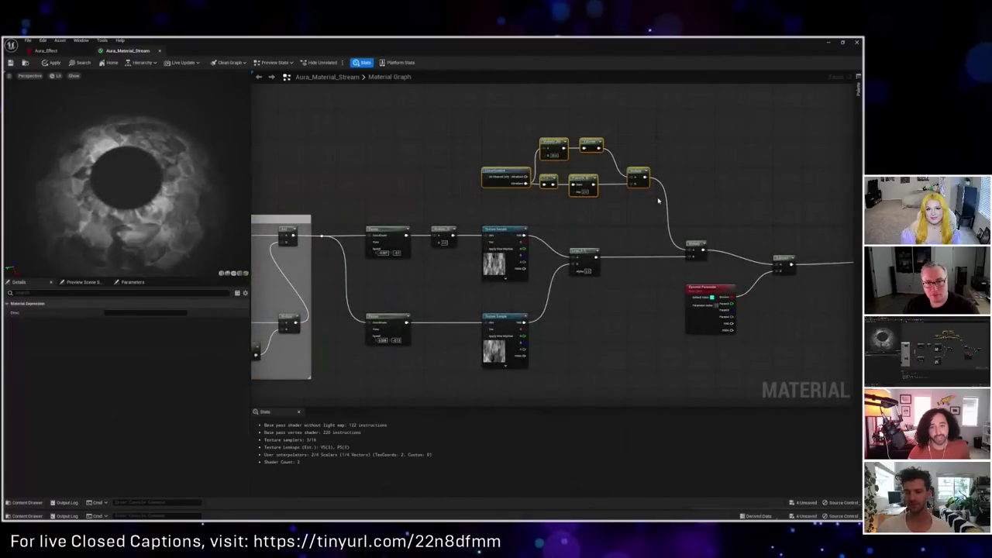
{"action": "type", "text": "c"}
{"action": "type", "text": "Edge F"}
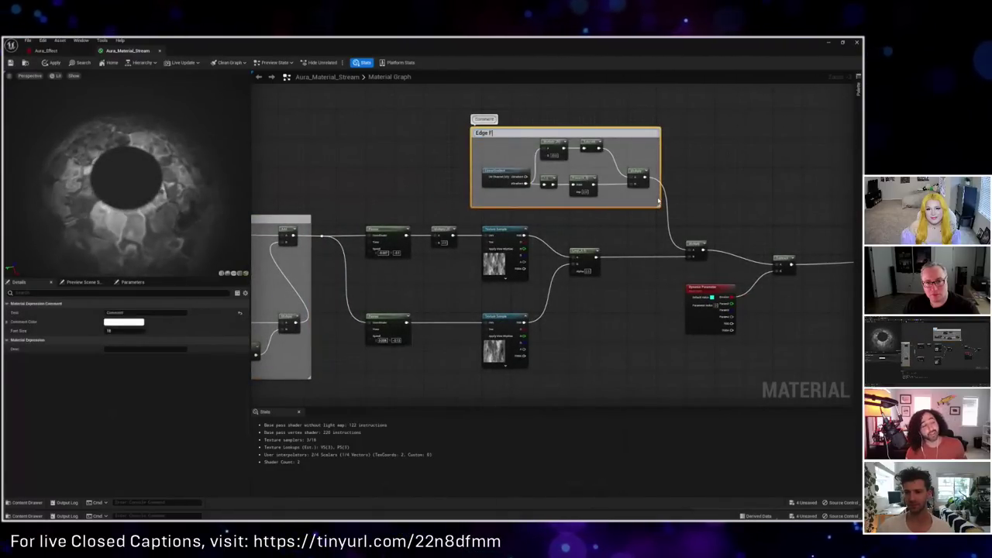
{"action": "type", "text": "ades"}
{"action": "key", "text": "Return"}
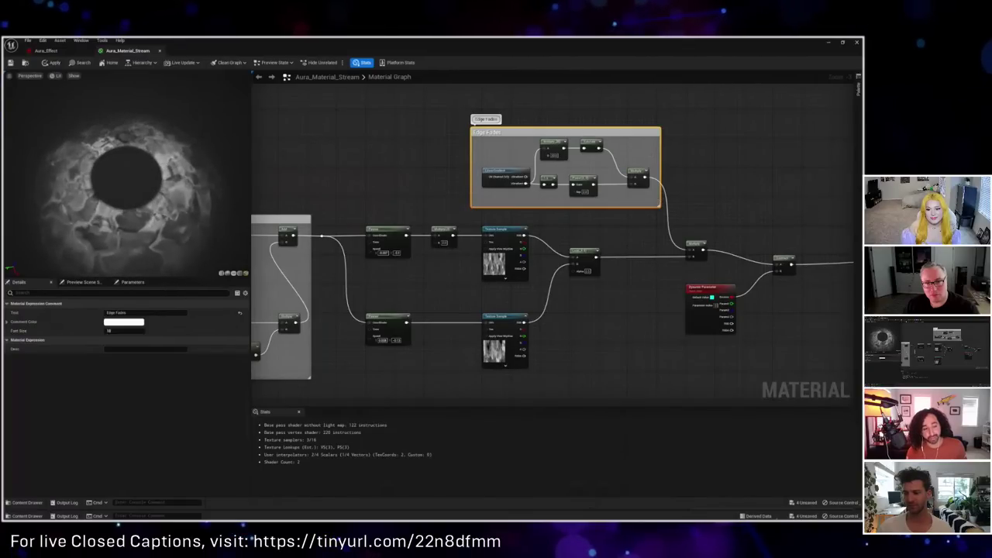
Step: Move the Dynamic Parameter and Subtract nodes right and wrap them in an 'Erosion' comment
{"action": "right_click_drag", "start_coordinate": [813, 210], "coordinate": [592, 197]}
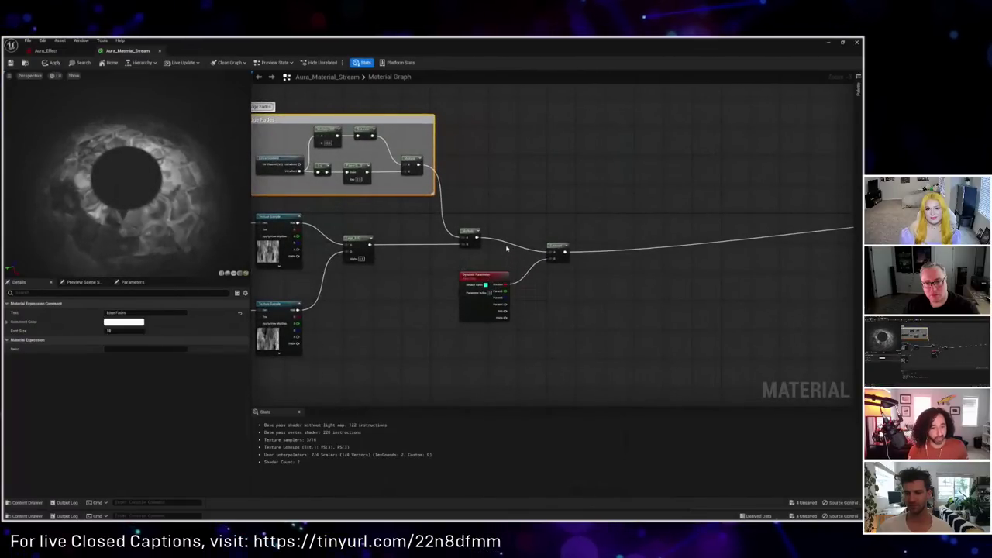
{"action": "left_click_drag", "start_coordinate": [577, 216], "coordinate": [500, 306]}
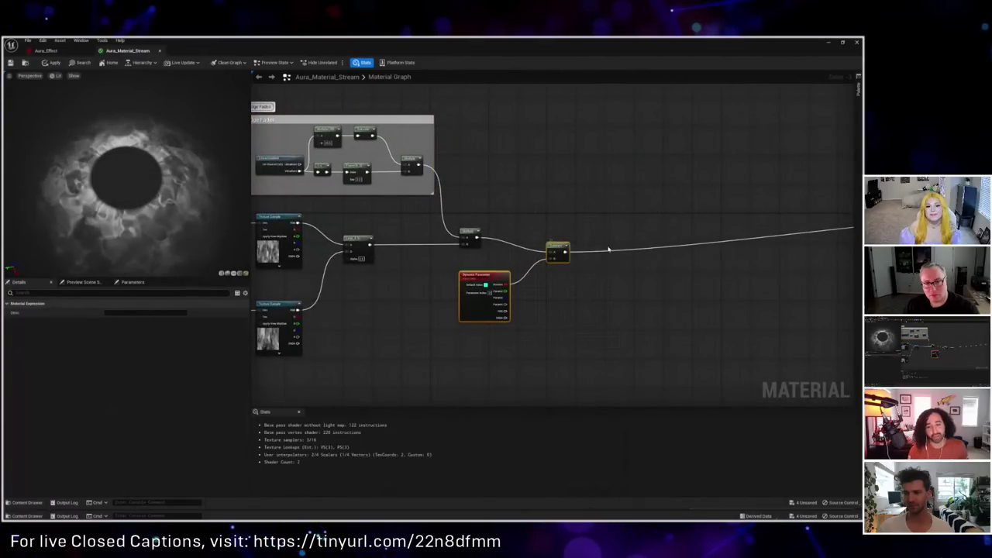
{"action": "left_click_drag", "start_coordinate": [560, 248], "coordinate": [679, 234]}
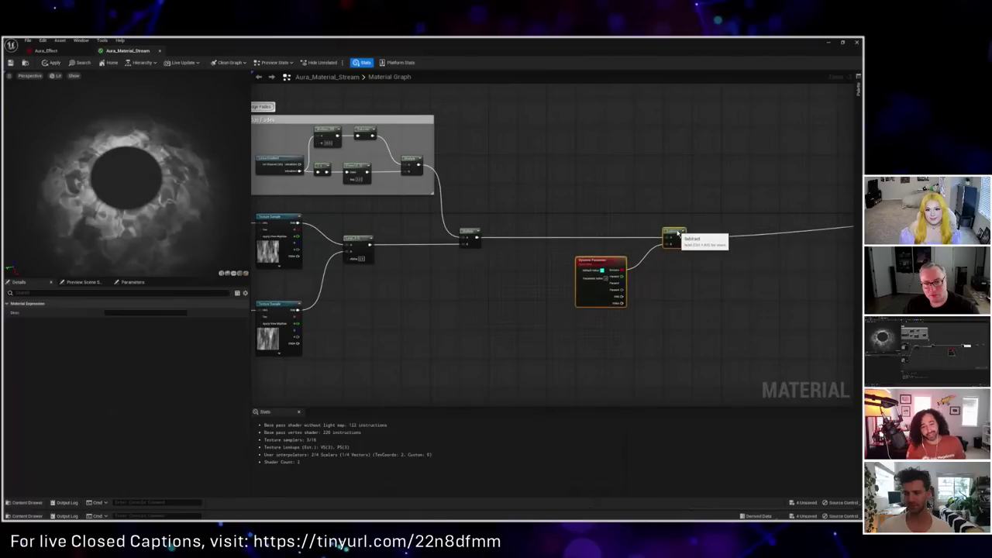
{"action": "left_click", "coordinate": [529, 295]}
{"action": "right_click_drag", "start_coordinate": [528, 294], "coordinate": [492, 283]}
{"action": "left_click_drag", "start_coordinate": [554, 213], "coordinate": [693, 330]}
{"action": "key", "text": "c"}
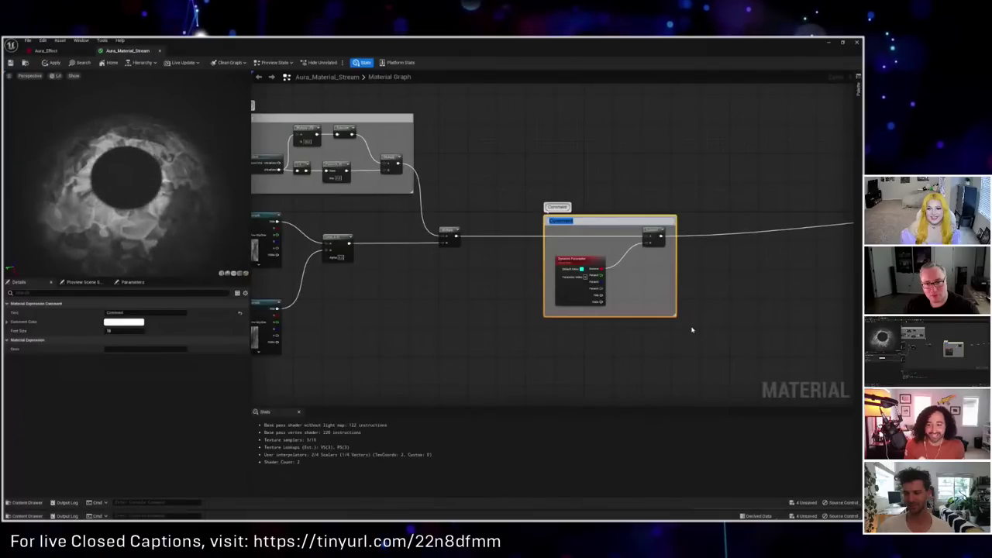
{"action": "key", "text": "Return"}
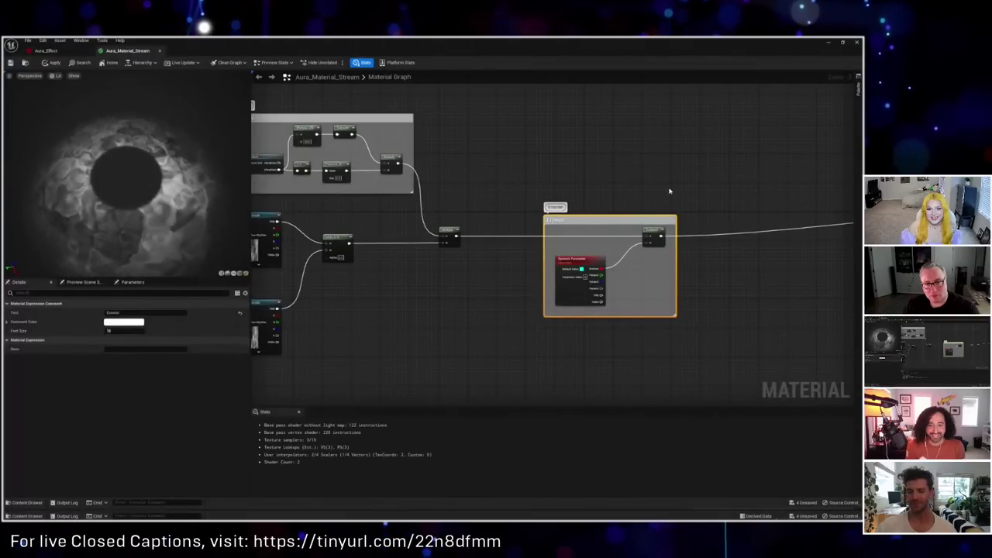
{"action": "right_click_drag", "start_coordinate": [669, 191], "coordinate": [416, 186]}
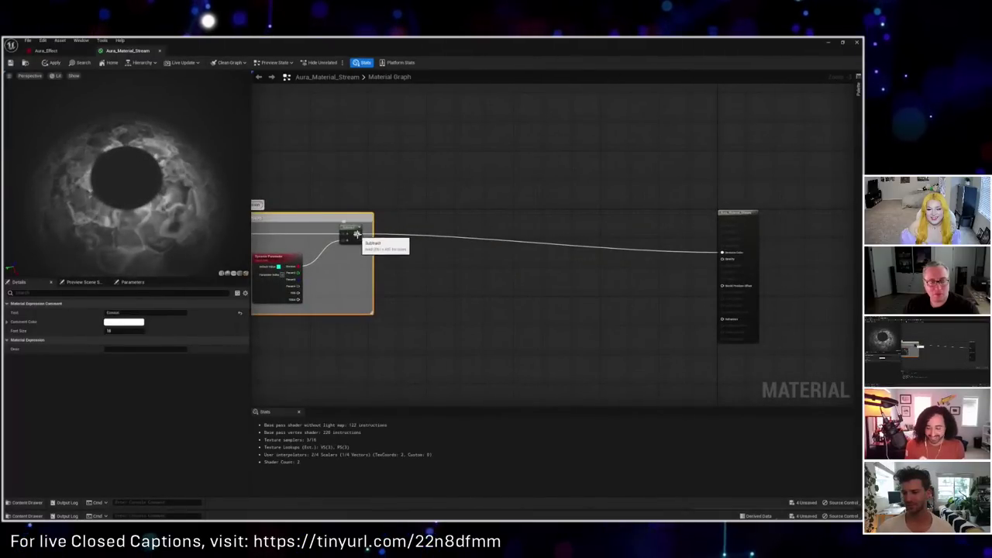
Step: Add a Saturate node after Subtract, wire it to the material output, and fit it inside the Erosion comment
{"action": "left_click_drag", "start_coordinate": [357, 234], "coordinate": [395, 245]}
{"action": "type", "text": "sat"}
{"action": "key", "text": "Return"}
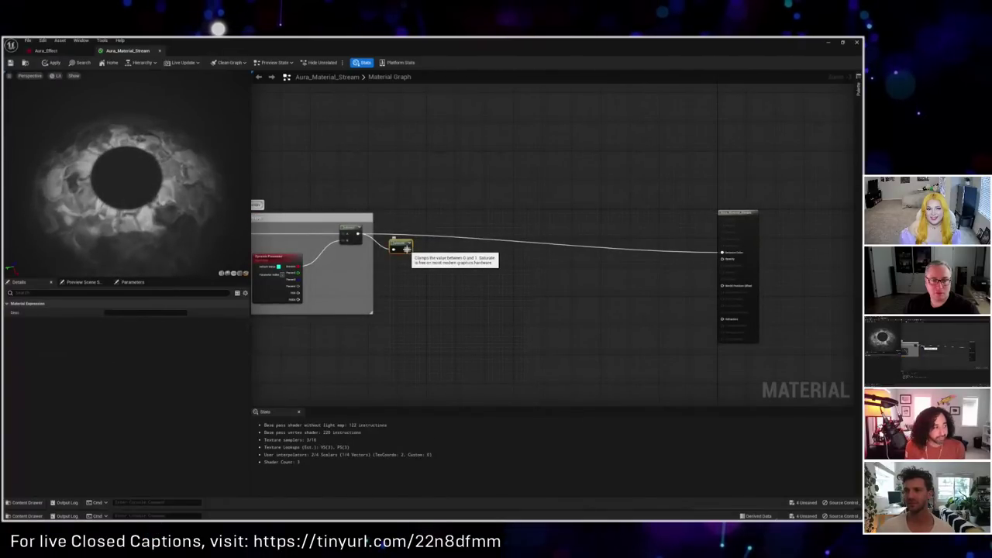
{"action": "left_click_drag", "start_coordinate": [409, 247], "coordinate": [727, 259]}
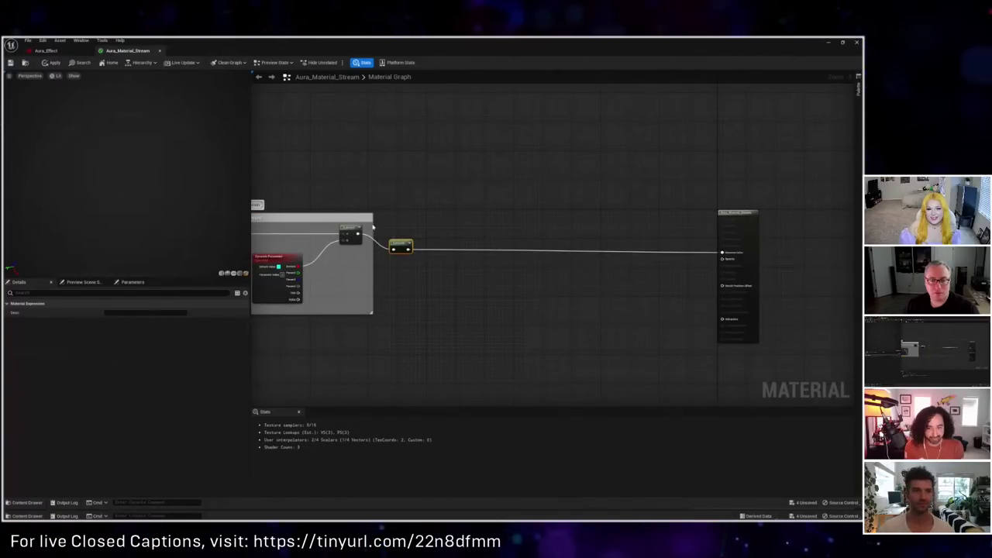
{"action": "left_click_drag", "start_coordinate": [392, 233], "coordinate": [392, 199]}
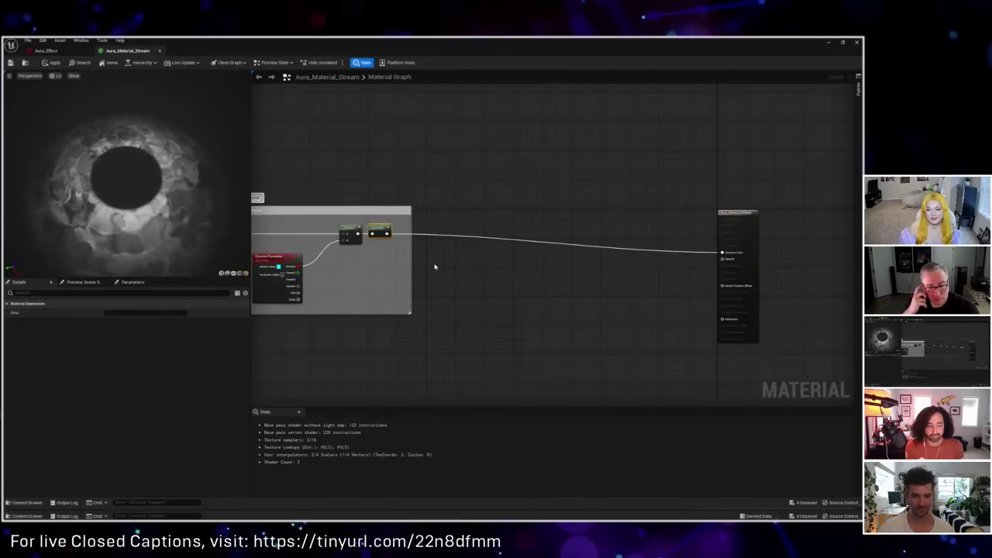
{"action": "right_click_drag", "start_coordinate": [430, 173], "coordinate": [431, 187]}
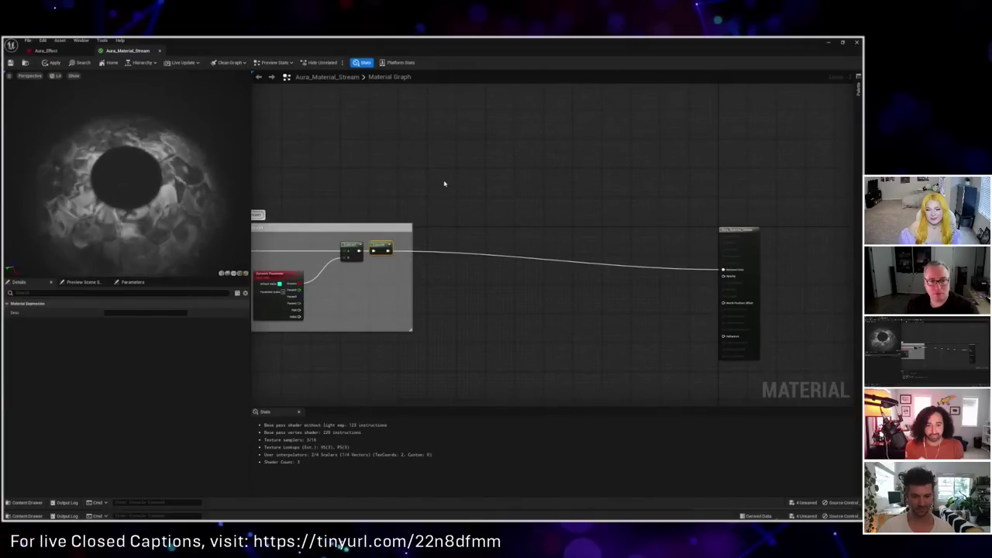
Step: Add a Multiply node and a single Color vector parameter, deleting the extra parameter nodes
{"action": "right_click", "coordinate": [479, 189]}
{"action": "type", "text": "mult"}
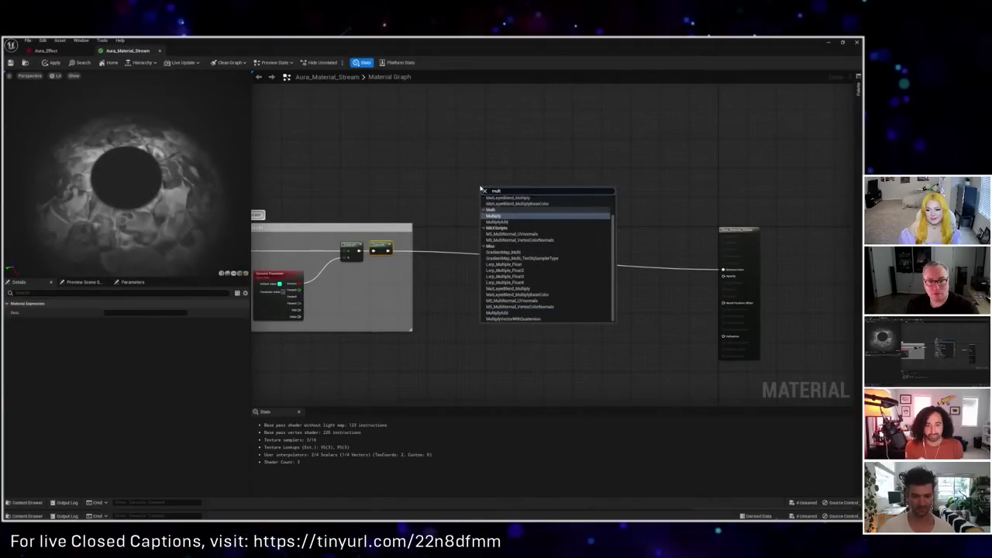
{"action": "key", "text": "Return"}
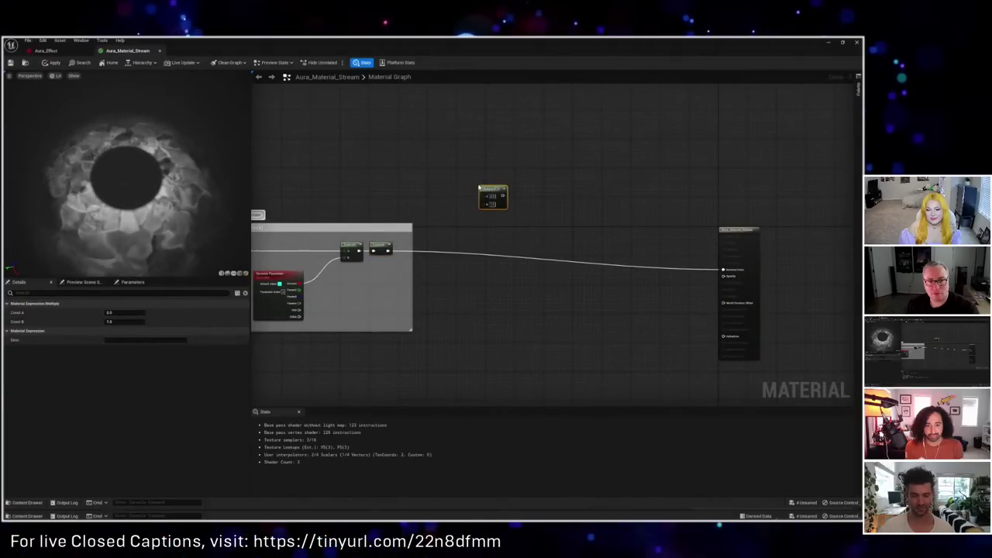
{"action": "right_click_drag", "start_coordinate": [409, 163], "coordinate": [418, 180]}
{"action": "left_click", "coordinate": [438, 159]}
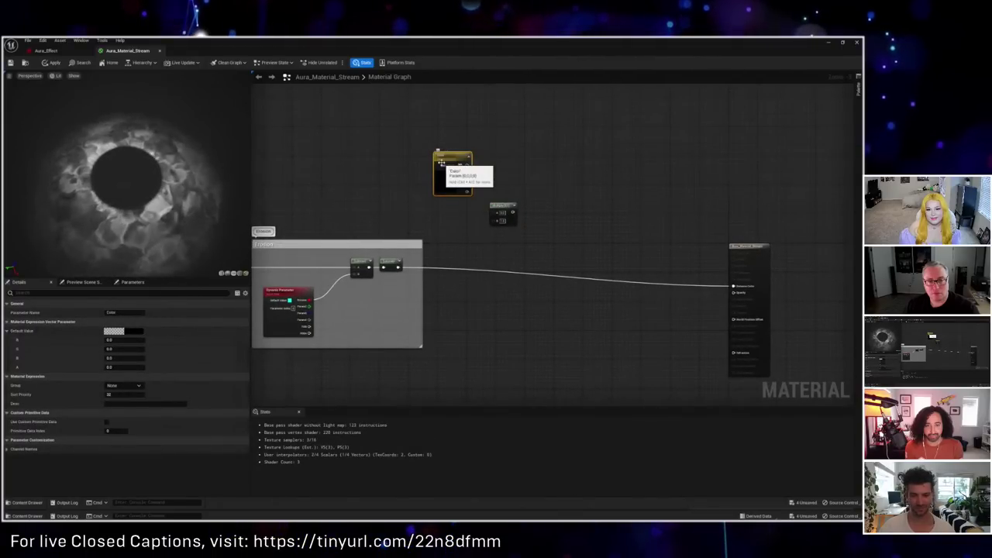
{"action": "right_click_drag", "start_coordinate": [406, 158], "coordinate": [399, 177]}
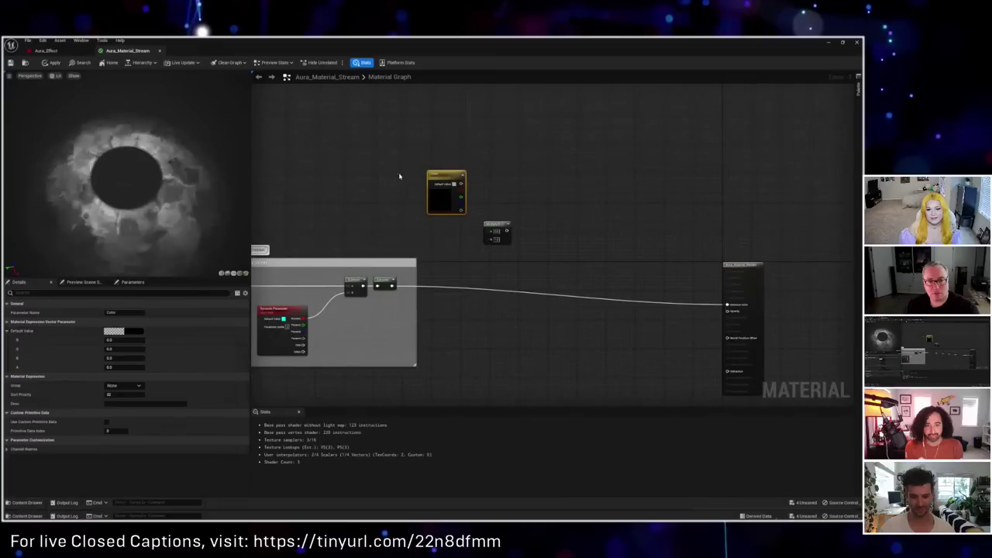
{"action": "left_click", "coordinate": [496, 156]}
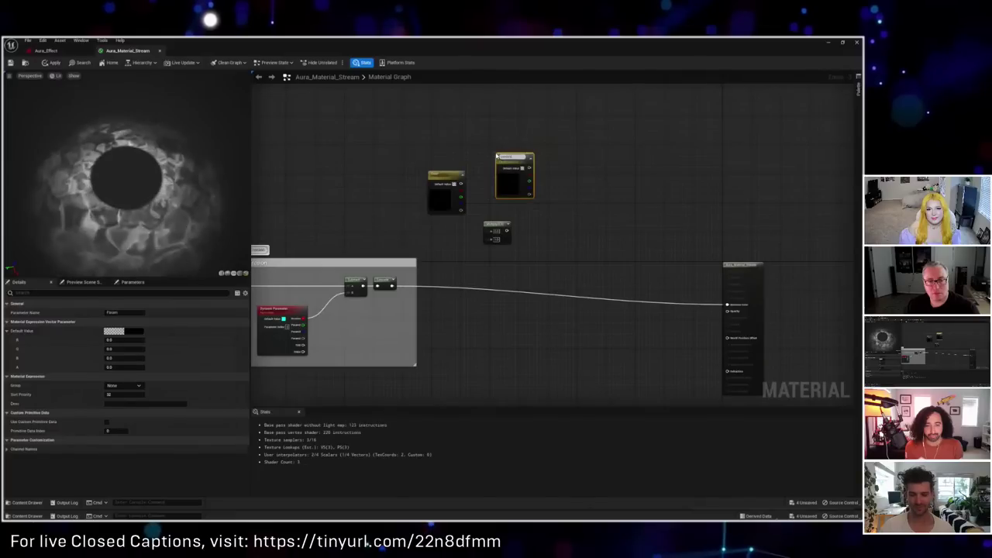
{"action": "left_click", "coordinate": [596, 210]}
{"action": "left_click", "coordinate": [570, 145]}
{"action": "left_click_drag", "start_coordinate": [628, 155], "coordinate": [511, 178]}
{"action": "key", "text": "Delete"}
Step: Set Color's red channel to 1, wire it into Multiply, and route Multiply into Emissive Color
{"action": "left_click", "coordinate": [445, 192]}
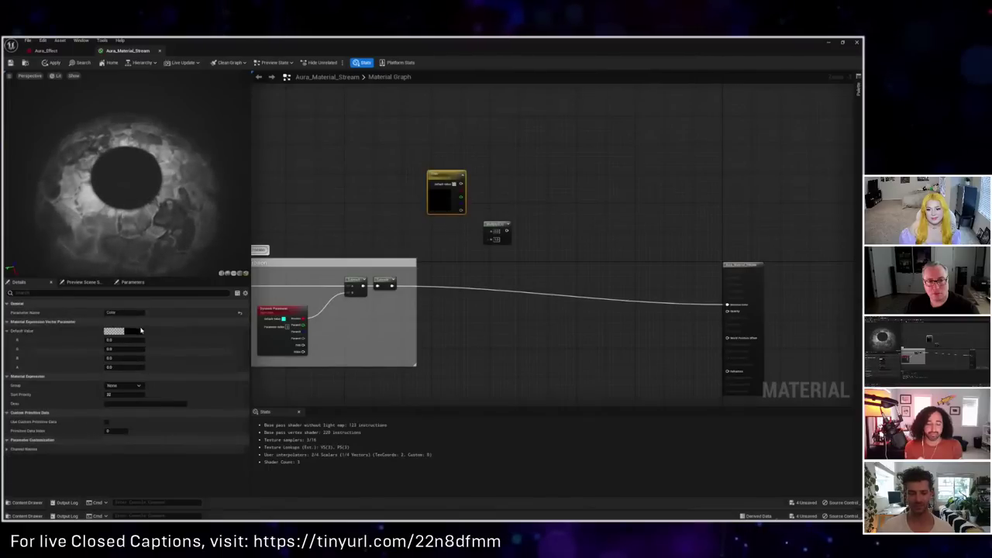
{"action": "left_click", "coordinate": [122, 339]}
{"action": "type", "text": "10"}
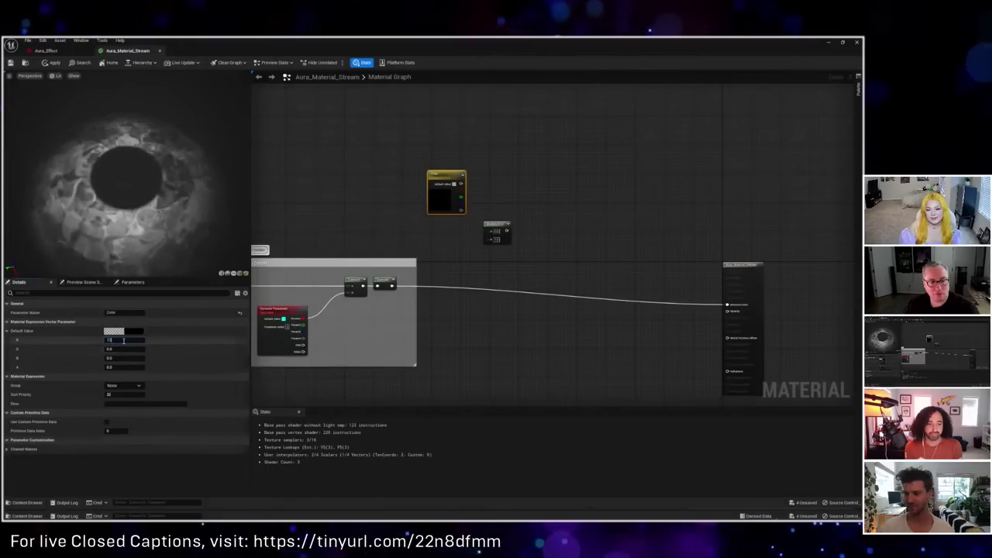
{"action": "key", "text": "Return"}
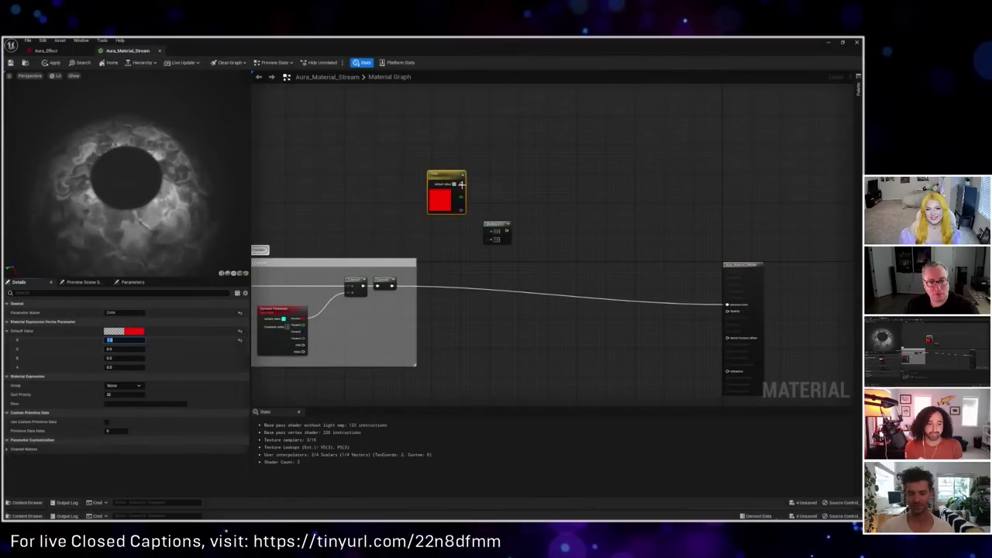
{"action": "left_click_drag", "start_coordinate": [461, 184], "coordinate": [488, 230]}
{"action": "right_click", "coordinate": [474, 256]}
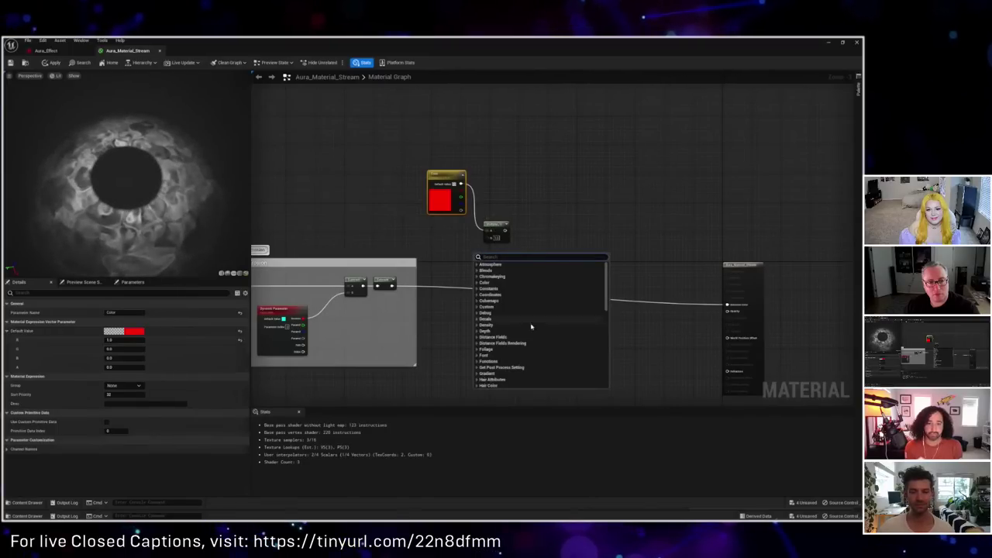
{"action": "left_click", "coordinate": [423, 280]}
{"action": "left_click_drag", "start_coordinate": [391, 286], "coordinate": [727, 304]}
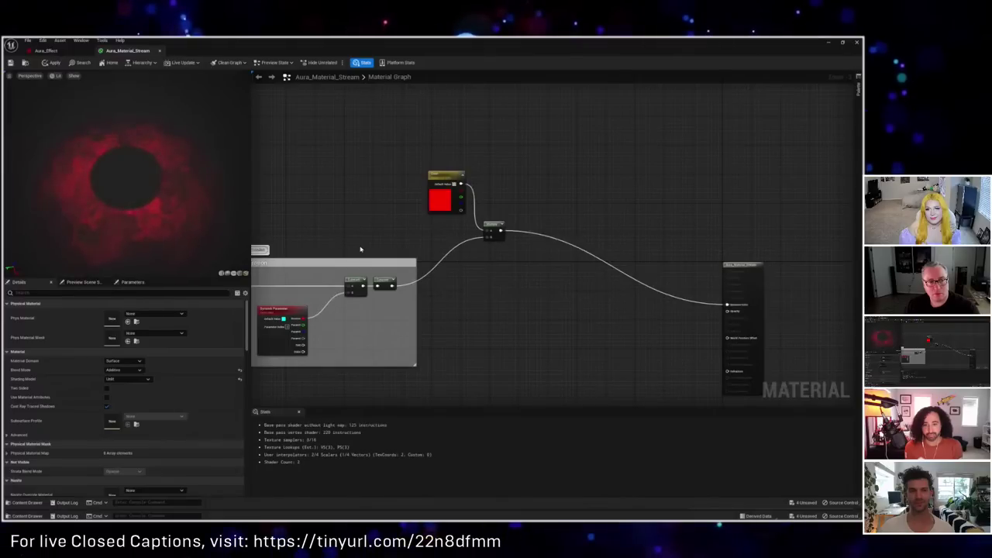
{"action": "left_click", "coordinate": [434, 204]}
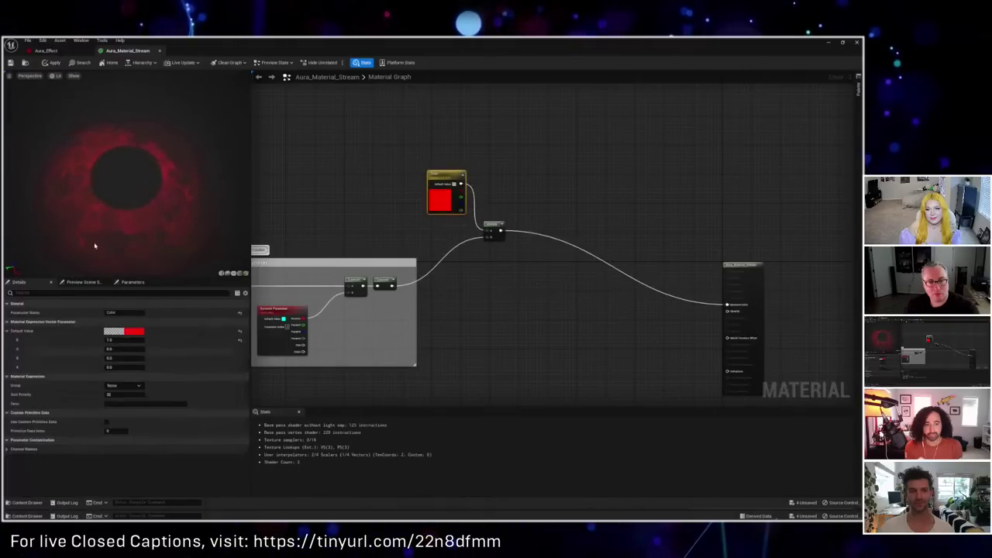
Step: Set the Color parameter's default to a bright HDR orange-yellow with R at 20.0
{"action": "left_click", "coordinate": [126, 332]}
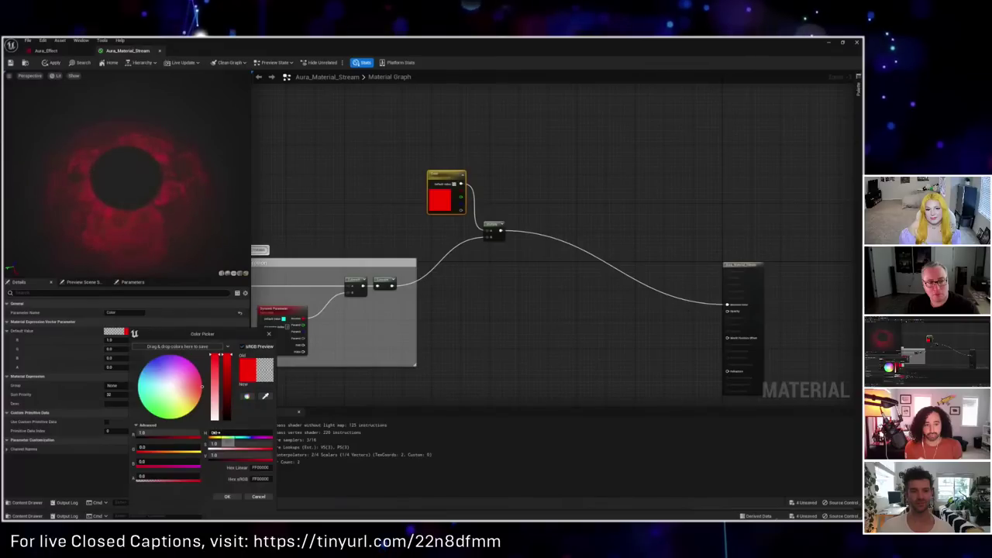
{"action": "left_click_drag", "start_coordinate": [222, 434], "coordinate": [227, 434]}
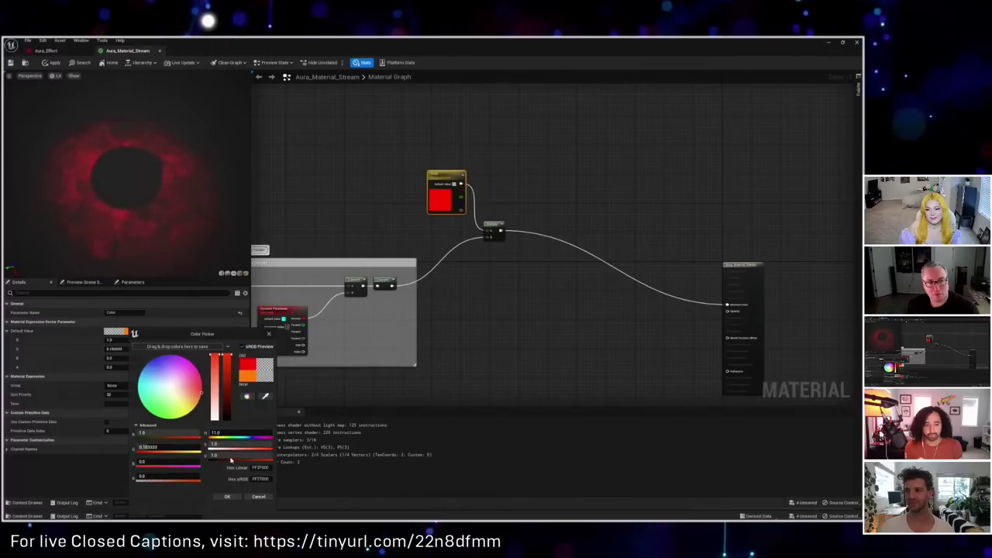
{"action": "left_click", "coordinate": [227, 496]}
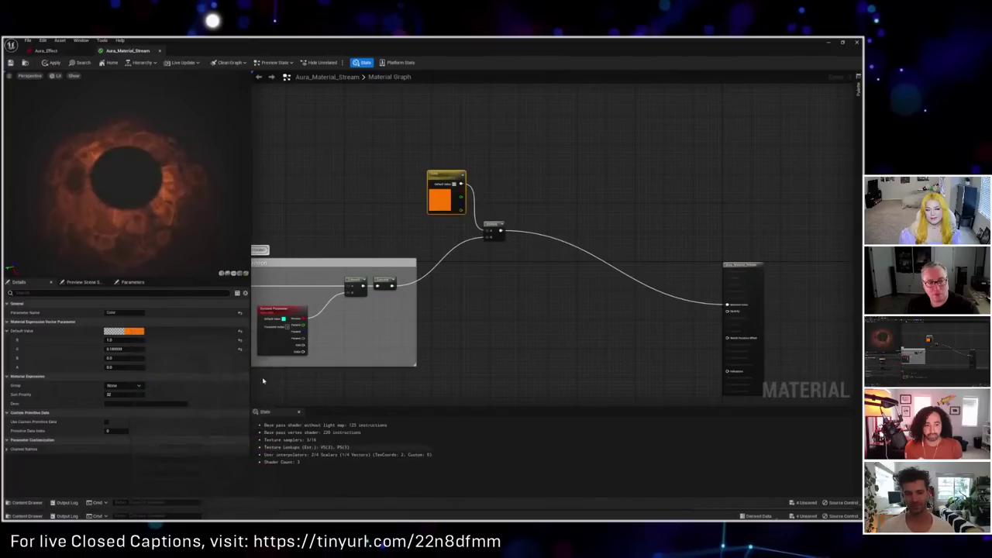
{"action": "left_click", "coordinate": [124, 332]}
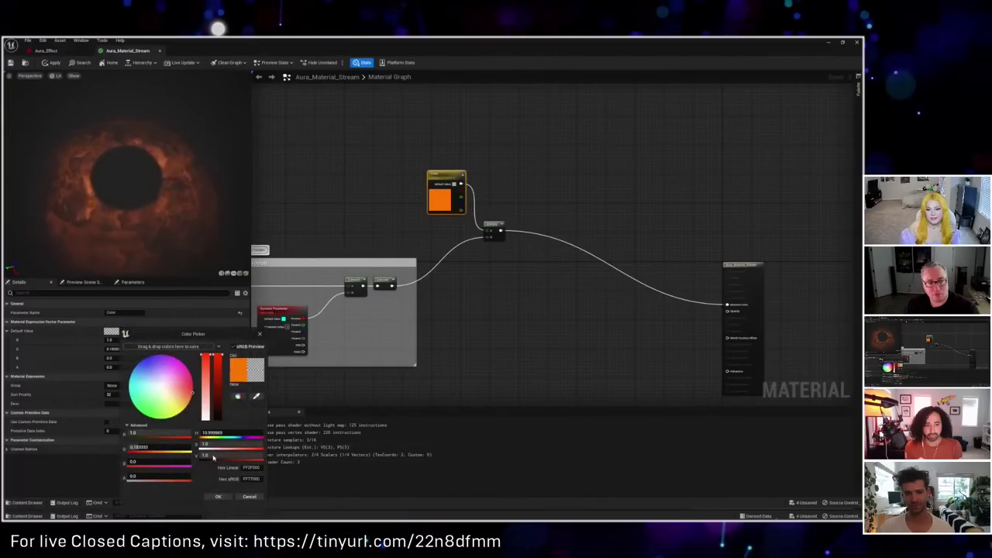
{"action": "key", "text": "Return"}
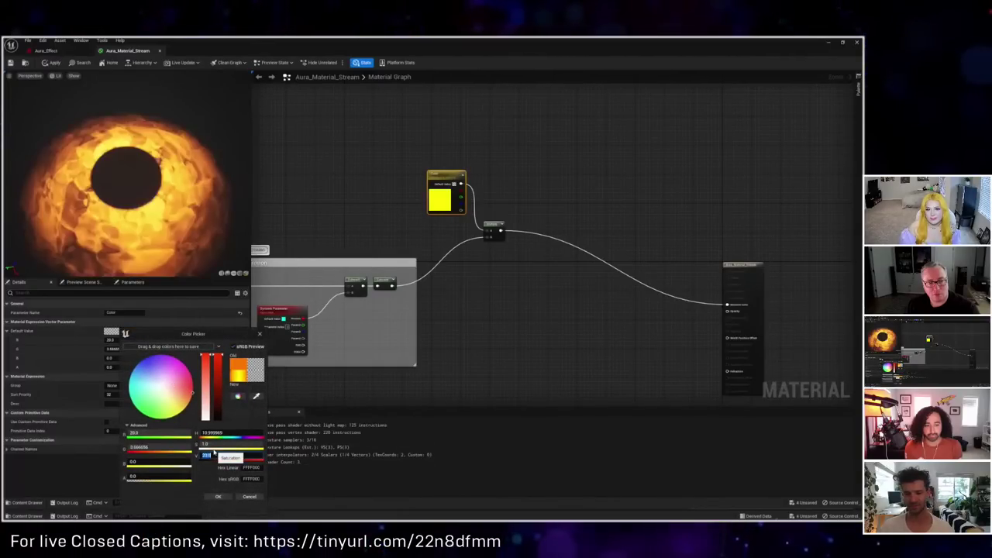
{"action": "left_click", "coordinate": [216, 497]}
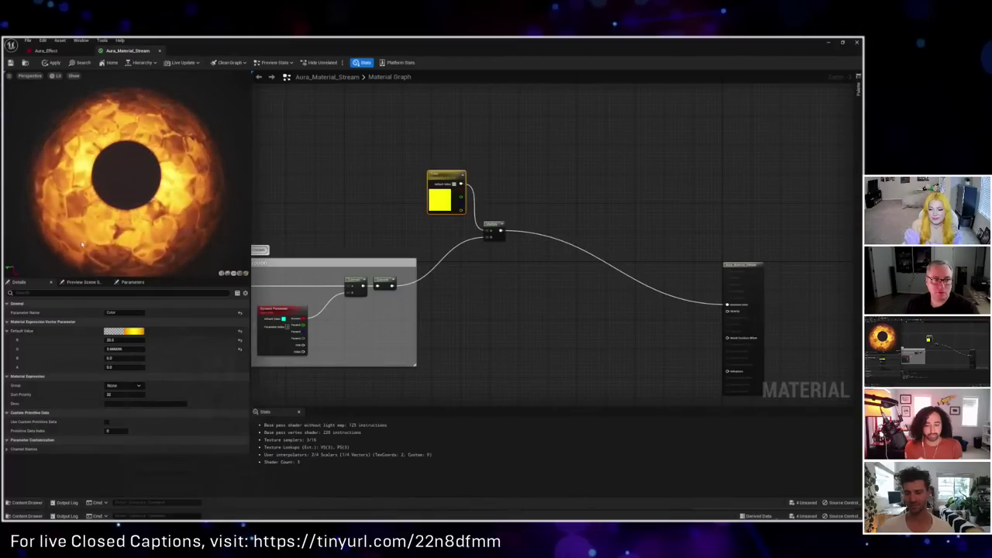
Step: Nudge the Color node and move the Multiply node further right
{"action": "left_click_drag", "start_coordinate": [163, 225], "coordinate": [163, 233]}
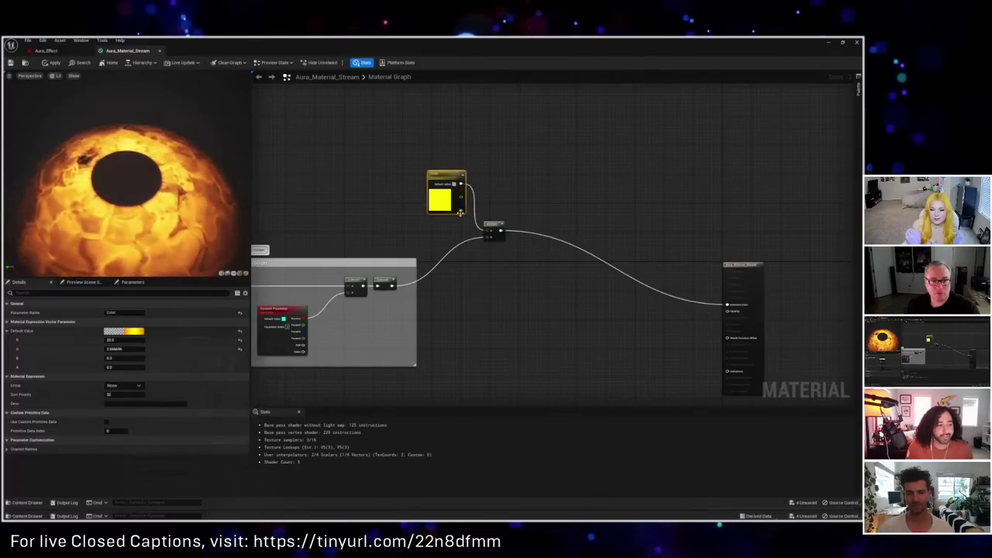
{"action": "left_click_drag", "start_coordinate": [461, 212], "coordinate": [465, 217]}
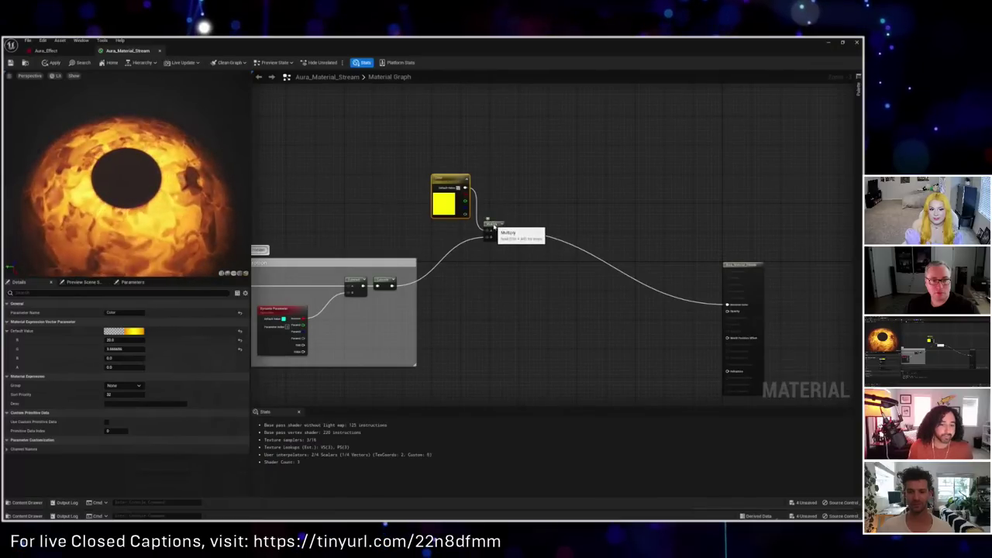
{"action": "left_click_drag", "start_coordinate": [493, 230], "coordinate": [532, 237]}
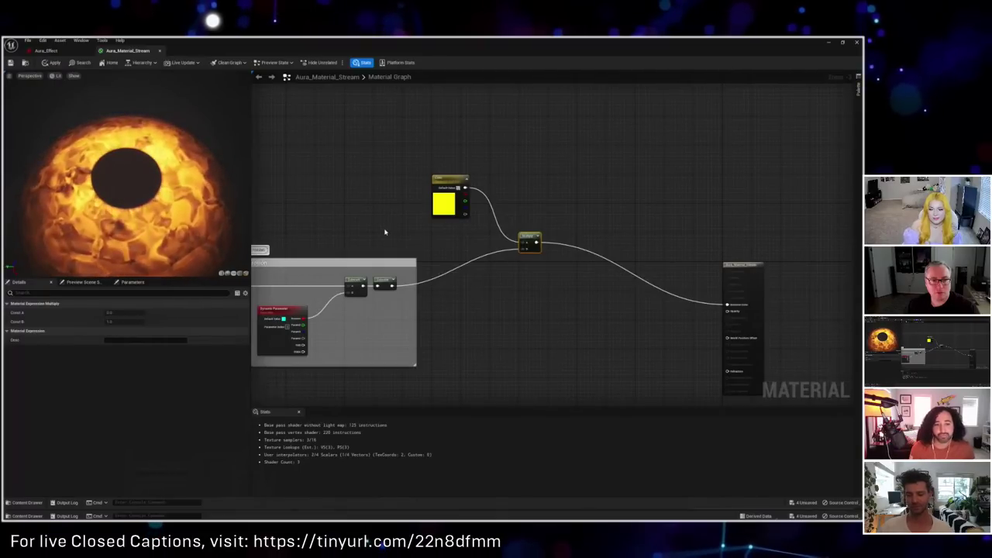
Step: Add a Lerp node and a Constant3Vector set to full-brightness blue
{"action": "right_click_drag", "start_coordinate": [387, 208], "coordinate": [356, 217]}
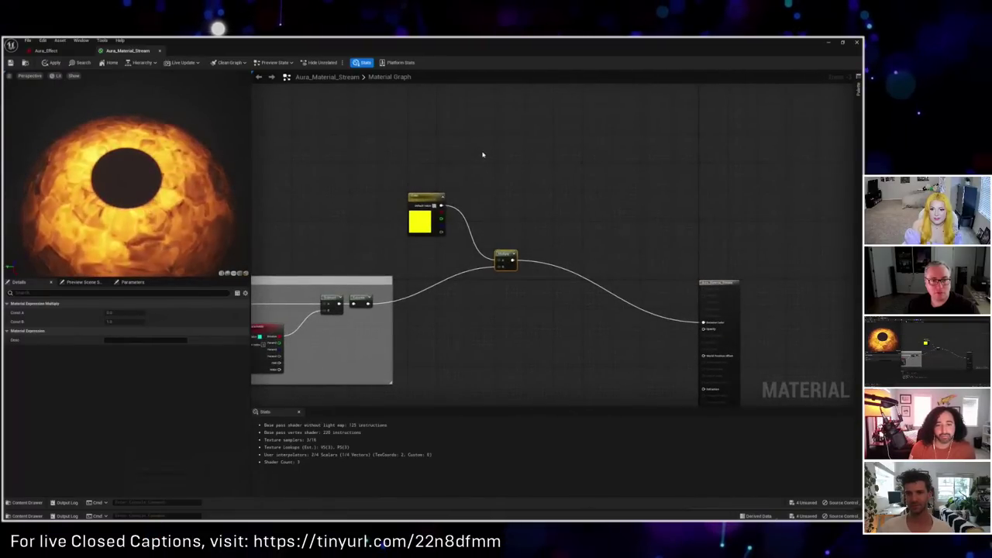
{"action": "left_click", "coordinate": [456, 167]}
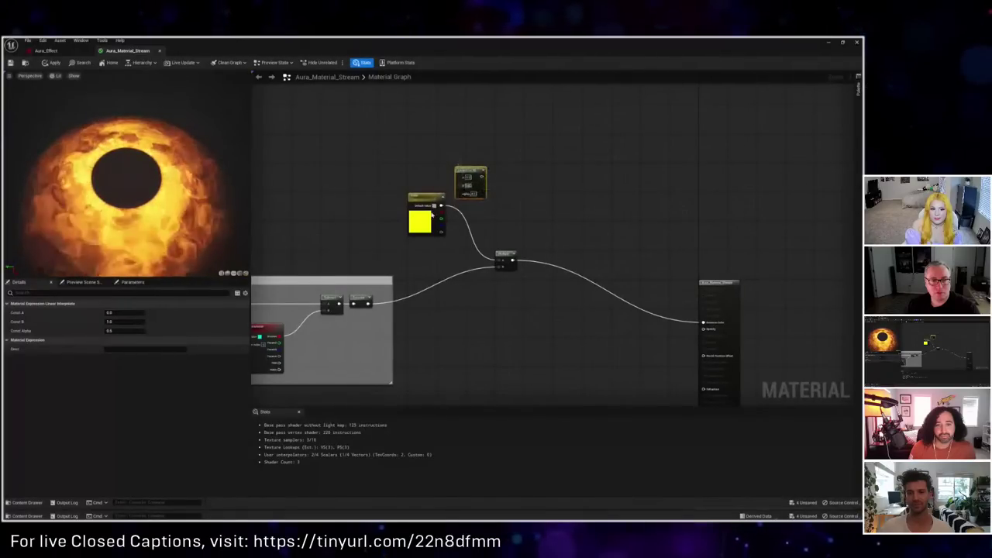
{"action": "left_click_drag", "start_coordinate": [414, 220], "coordinate": [457, 177]}
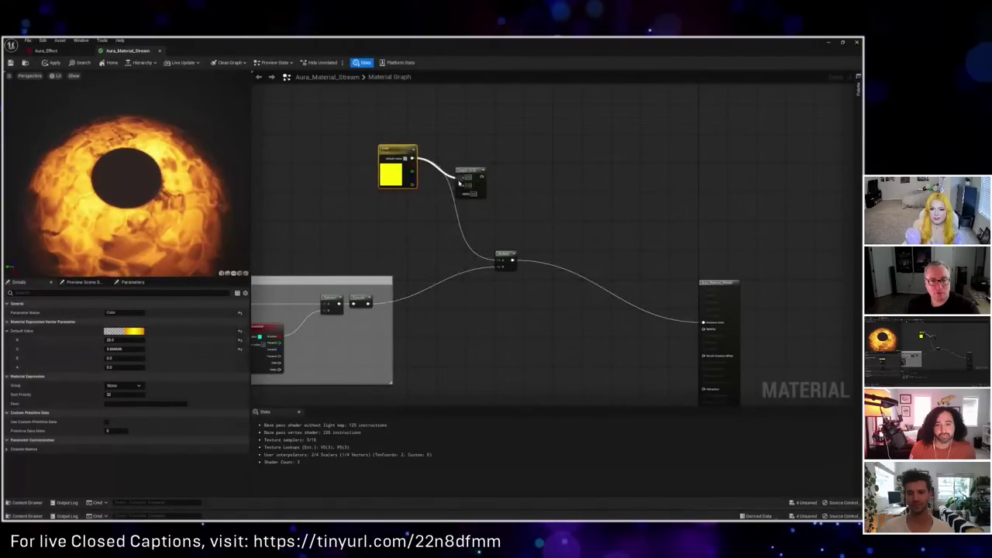
{"action": "left_click", "coordinate": [383, 203]}
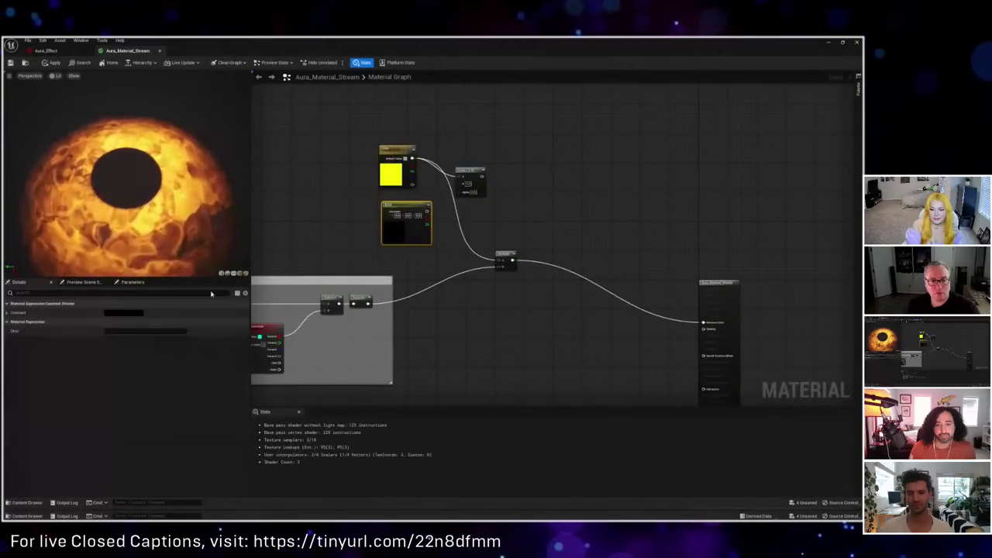
{"action": "left_click", "coordinate": [116, 314]}
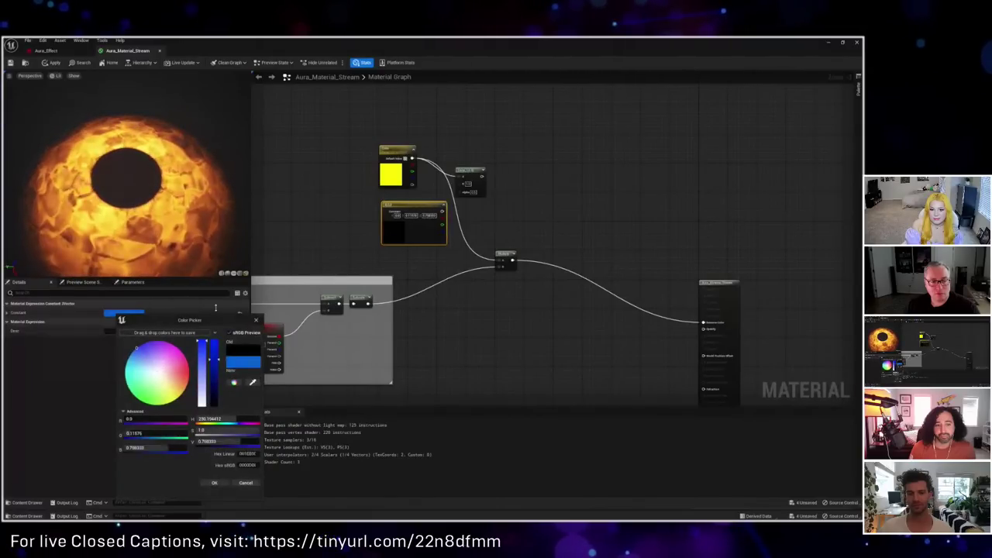
{"action": "left_click_drag", "start_coordinate": [201, 441], "coordinate": [227, 509]}
{"action": "left_click", "coordinate": [215, 483]}
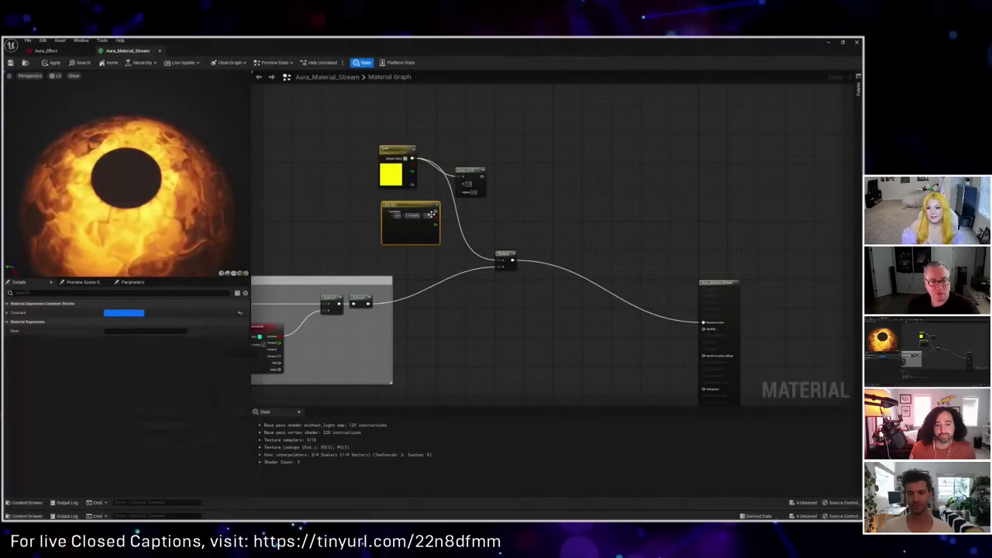
Step: Wire blue into the Lerp's B, the mask into Alpha, and the Lerp into Emissive Color
{"action": "left_click_drag", "start_coordinate": [437, 213], "coordinate": [459, 184]}
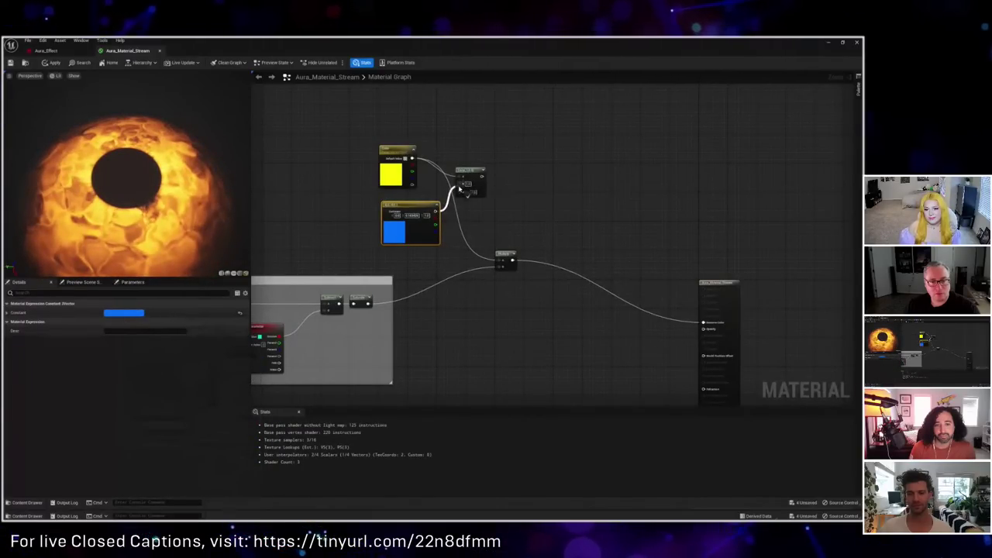
{"action": "left_click_drag", "start_coordinate": [368, 304], "coordinate": [464, 194]}
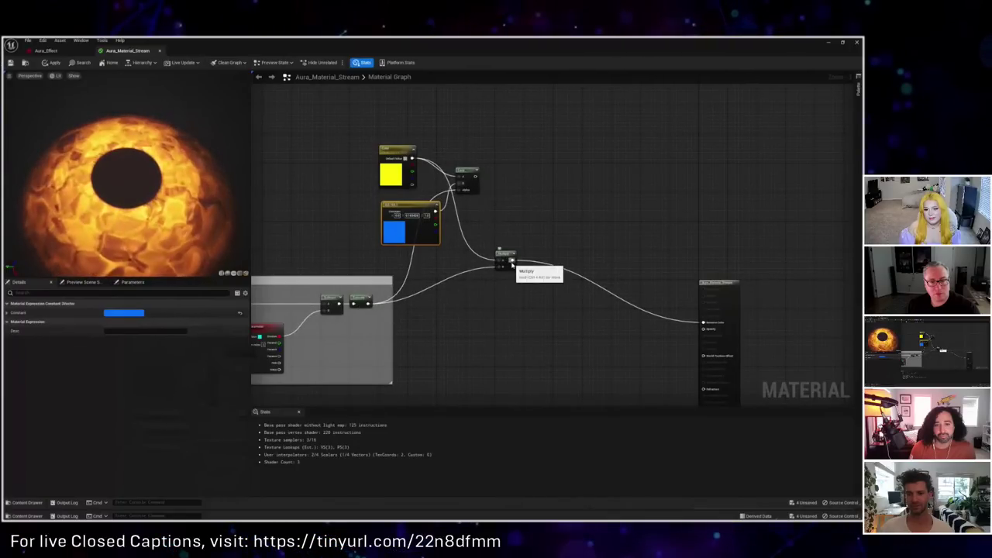
{"action": "left_click_drag", "start_coordinate": [511, 260], "coordinate": [542, 214], "text": "ctrl"}
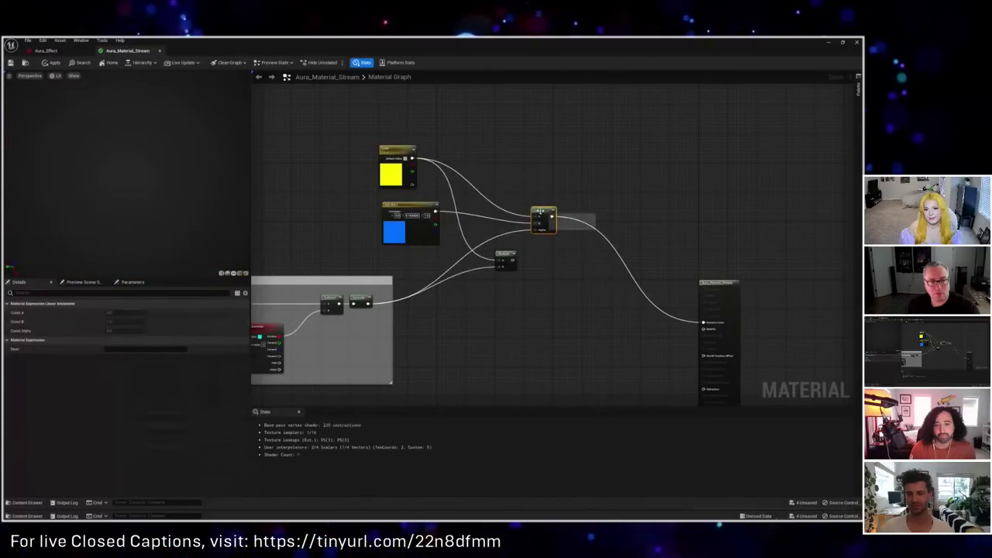
{"action": "left_click", "coordinate": [403, 180]}
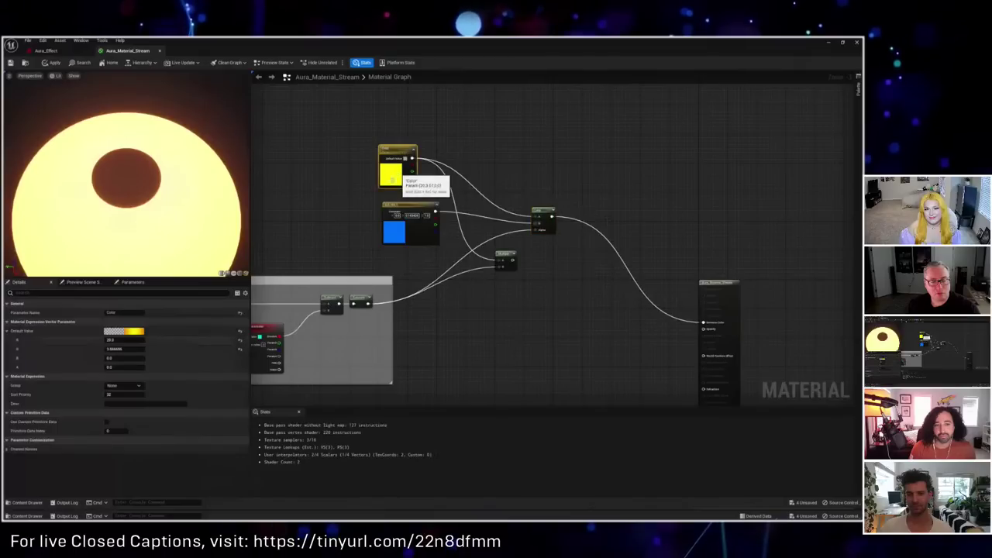
Step: Darken the Color parameter's default to a dark orange at about 0.11 value
{"action": "left_click", "coordinate": [113, 331]}
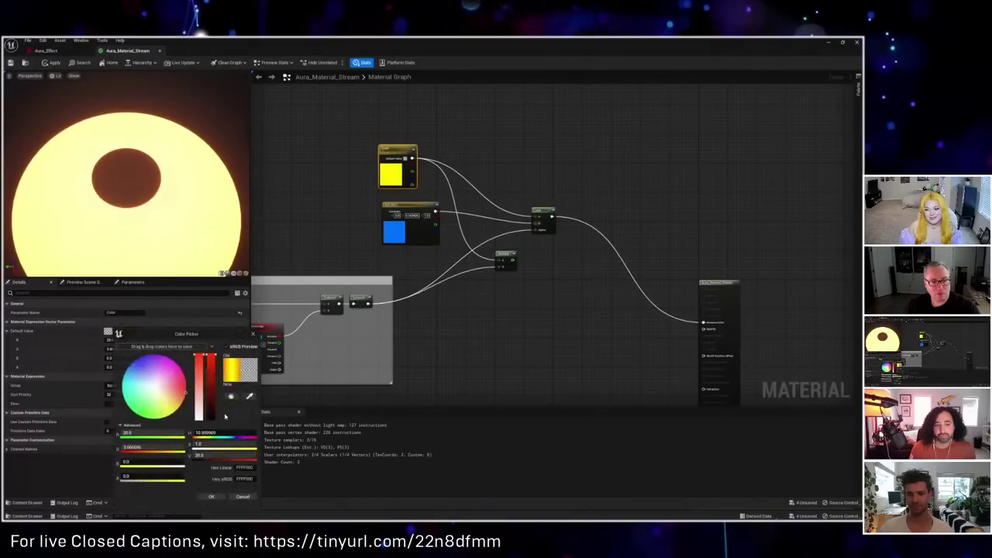
{"action": "left_click", "coordinate": [200, 455]}
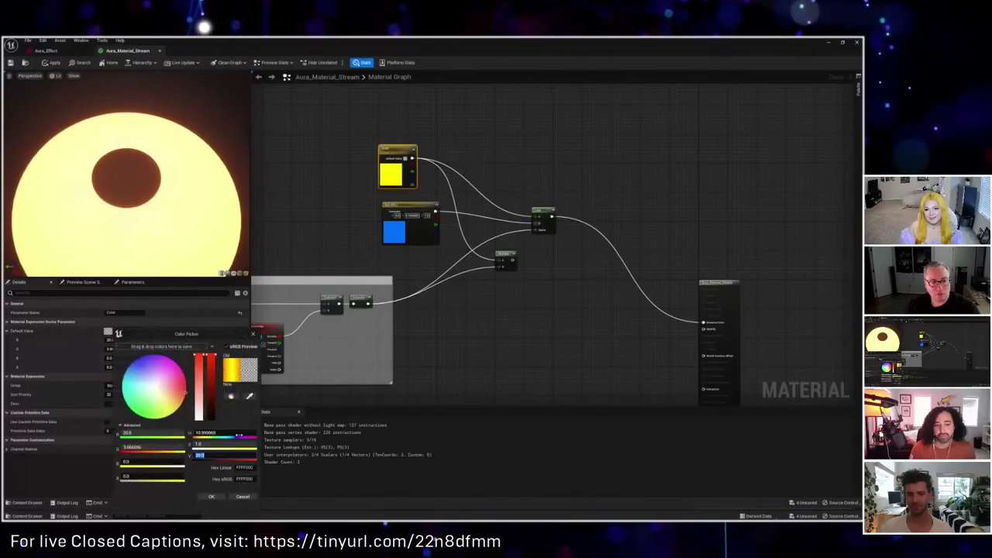
{"action": "type", "text": "1"}
{"action": "key", "text": "Return"}
{"action": "left_click", "coordinate": [209, 497]}
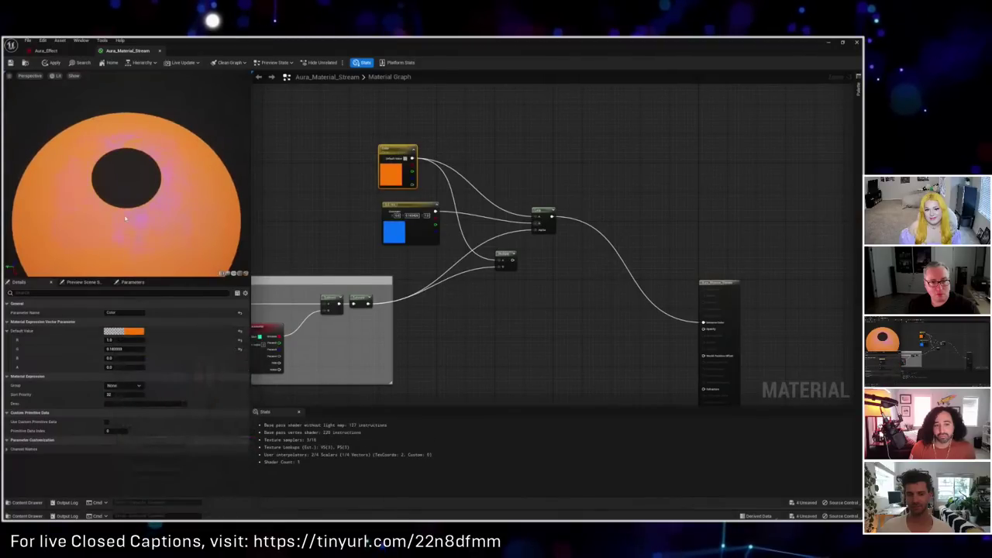
{"action": "scroll", "coordinate": [125, 219], "scroll_direction": "up", "scroll_amount": 2}
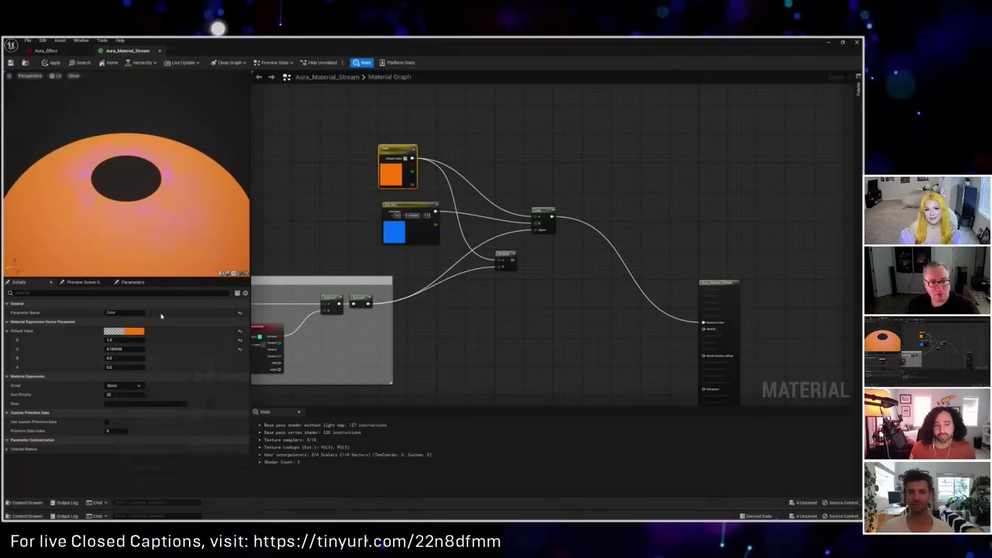
{"action": "left_click", "coordinate": [124, 333]}
{"action": "left_click_drag", "start_coordinate": [226, 395], "coordinate": [223, 416]}
{"action": "left_click", "coordinate": [225, 496]}
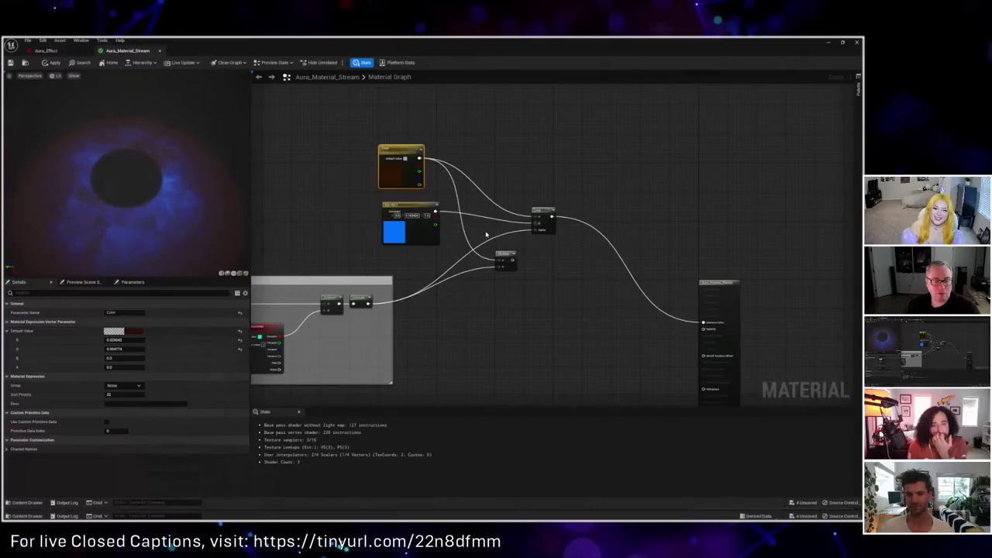
Step: Move the Lerp node up and to the left
{"action": "right_click_drag", "start_coordinate": [514, 298], "coordinate": [514, 290]}
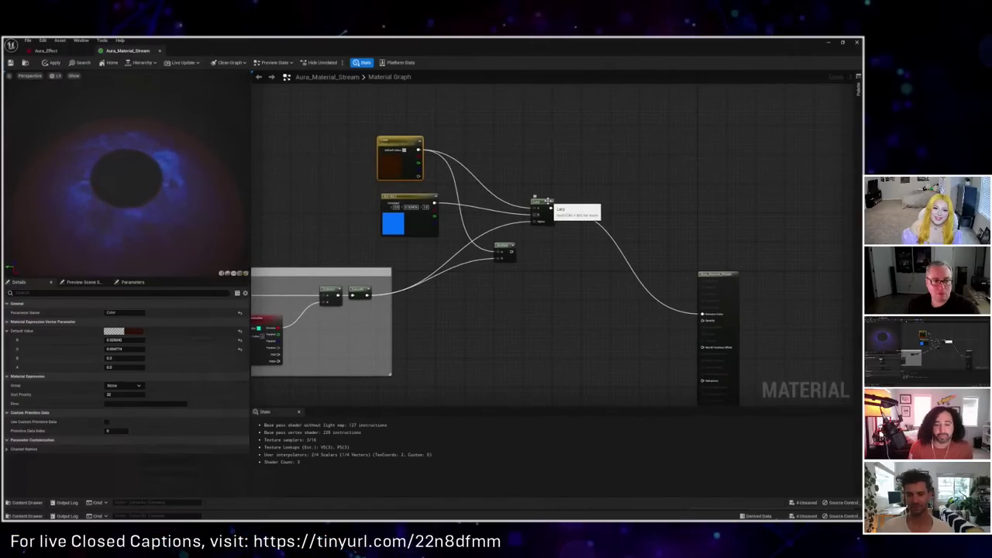
{"action": "left_click_drag", "start_coordinate": [548, 201], "coordinate": [540, 189]}
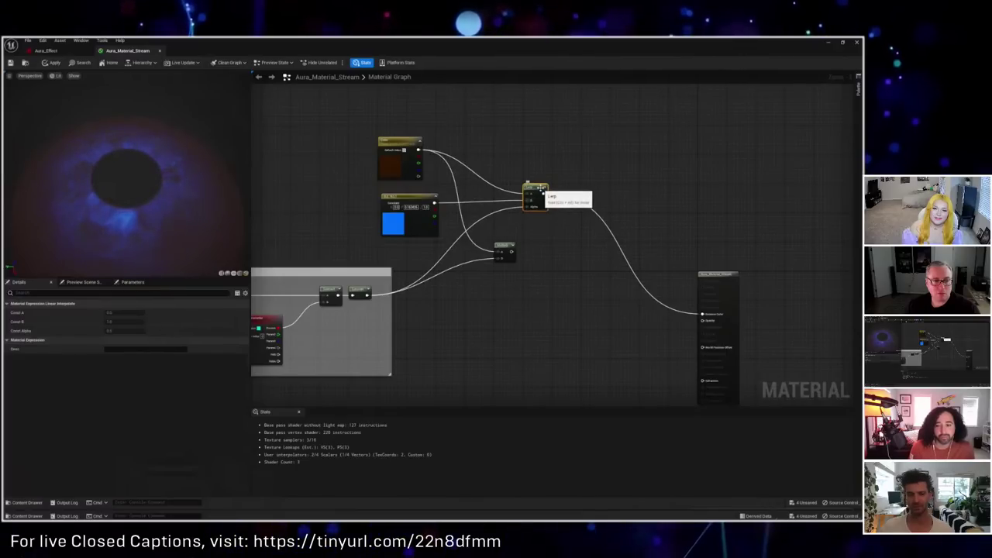
{"action": "right_click_drag", "start_coordinate": [439, 305], "coordinate": [442, 287]}
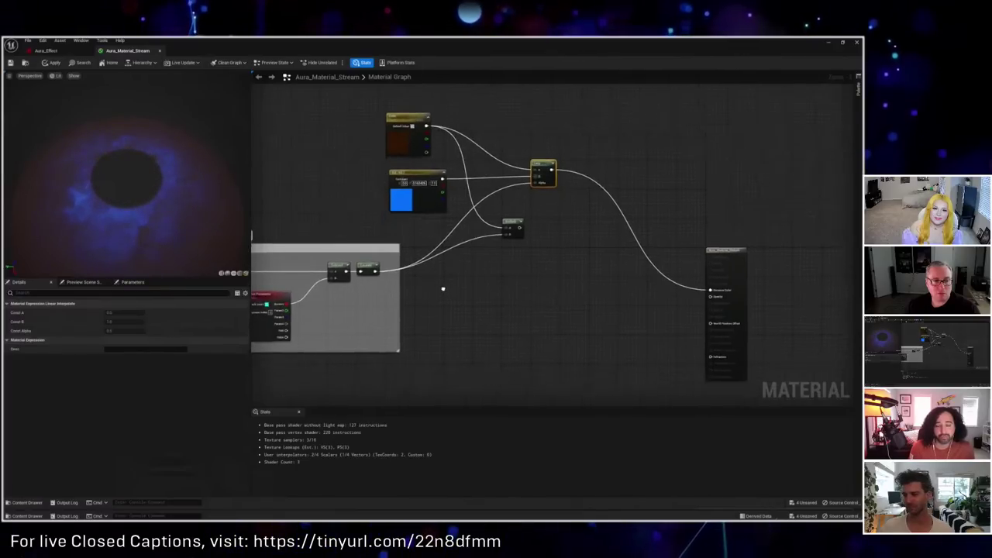
Step: Show the Aura emitter's Scale Color module and its orange-to-yellow gradient in Aura_Effect
{"action": "left_click", "coordinate": [47, 51]}
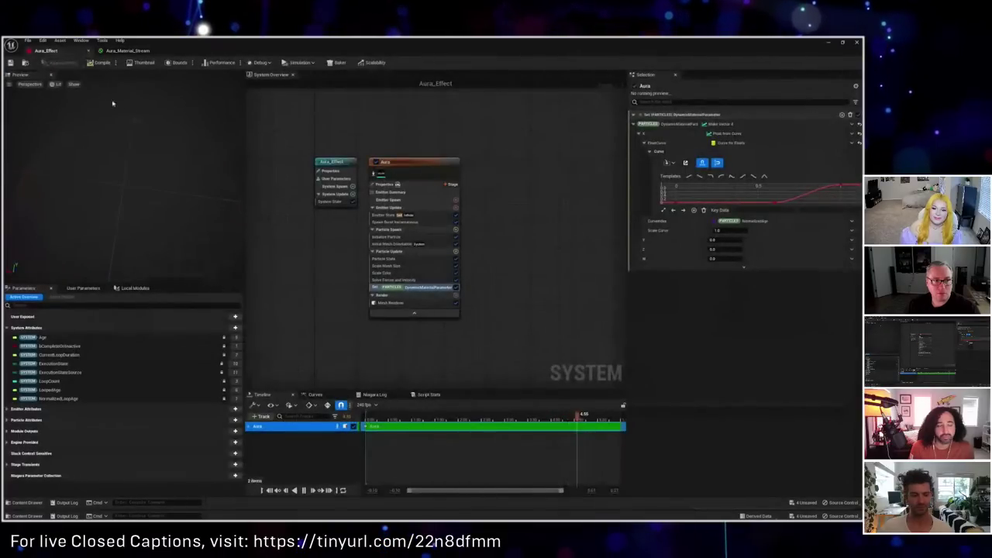
{"action": "left_click", "coordinate": [390, 273]}
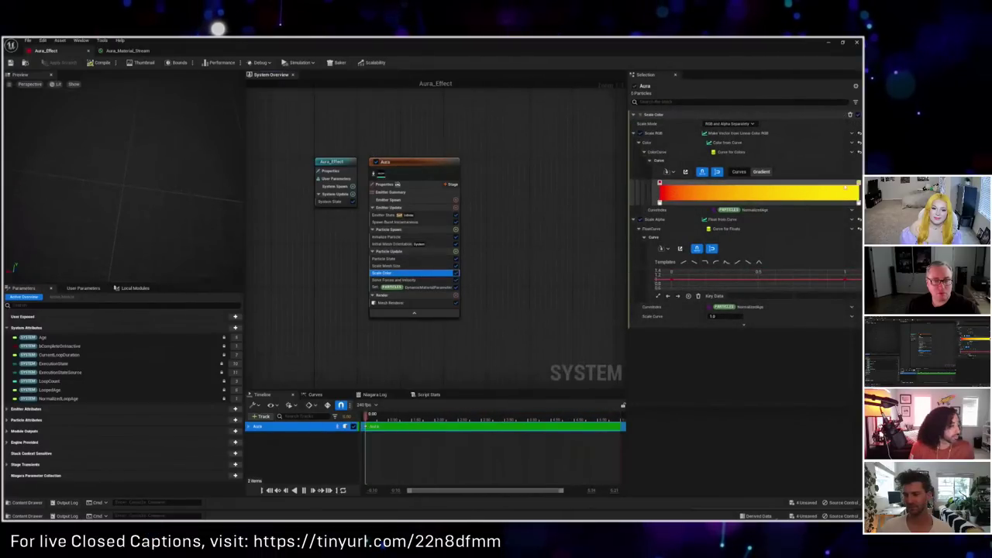
Step: Add a Particle Color node to the Aura_Material_Stream graph
{"action": "left_click", "coordinate": [127, 50]}
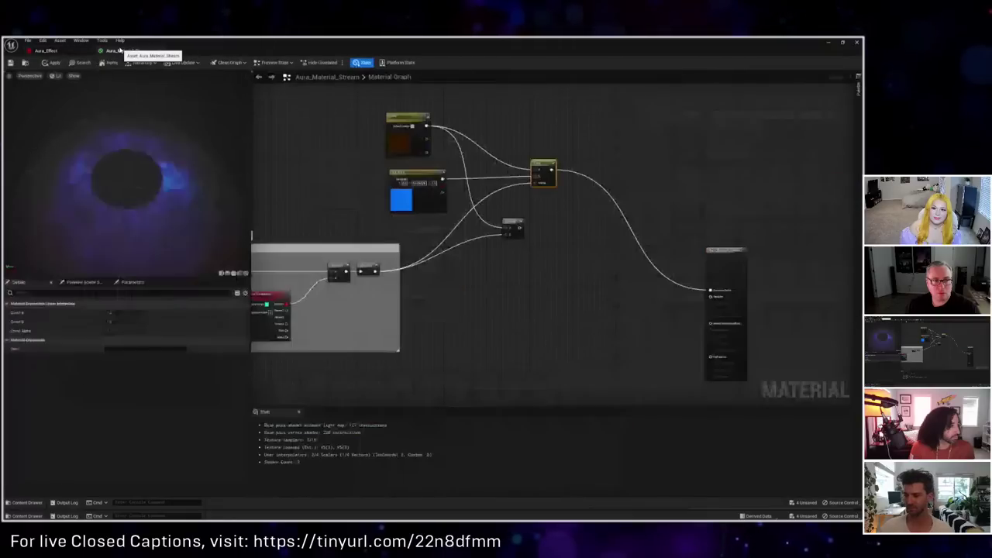
{"action": "right_click_drag", "start_coordinate": [454, 264], "coordinate": [419, 270]}
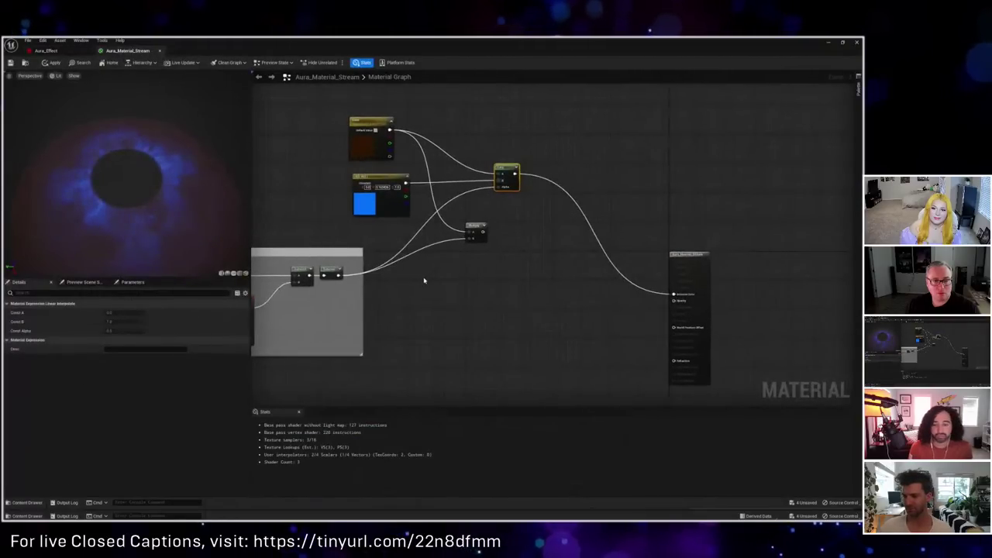
{"action": "right_click", "coordinate": [425, 281]}
{"action": "type", "text": "particl"}
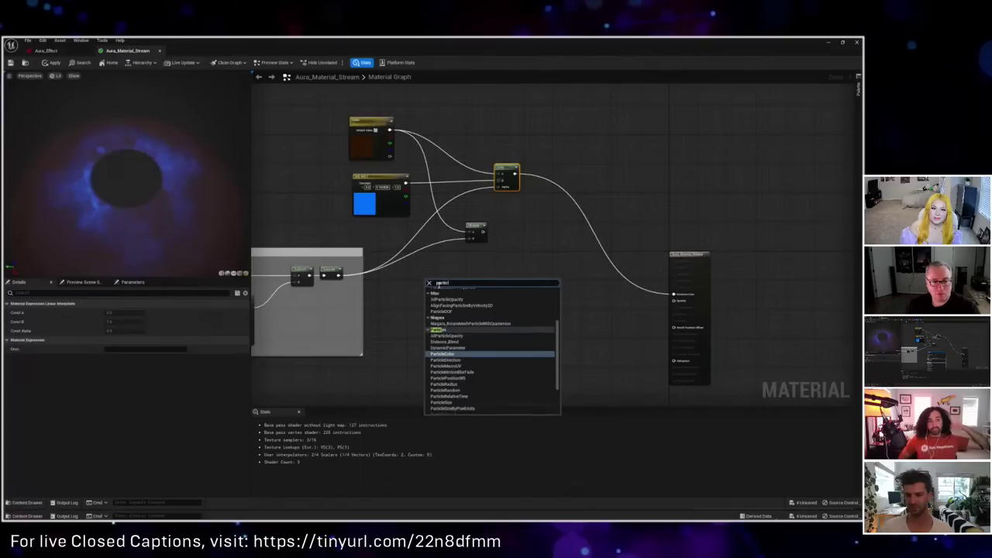
{"action": "key", "text": "Return"}
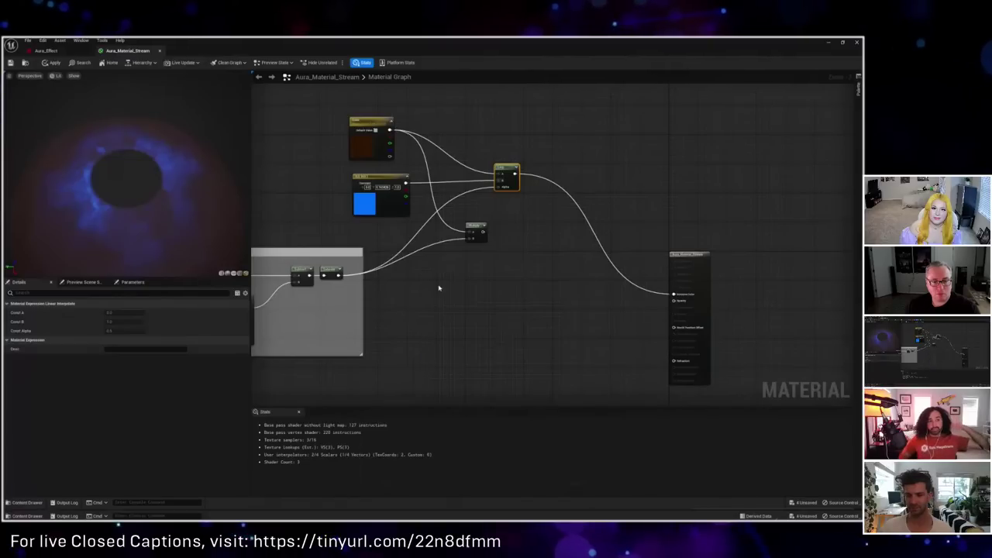
{"action": "scroll", "coordinate": [437, 302], "scroll_direction": "up", "scroll_amount": 3}
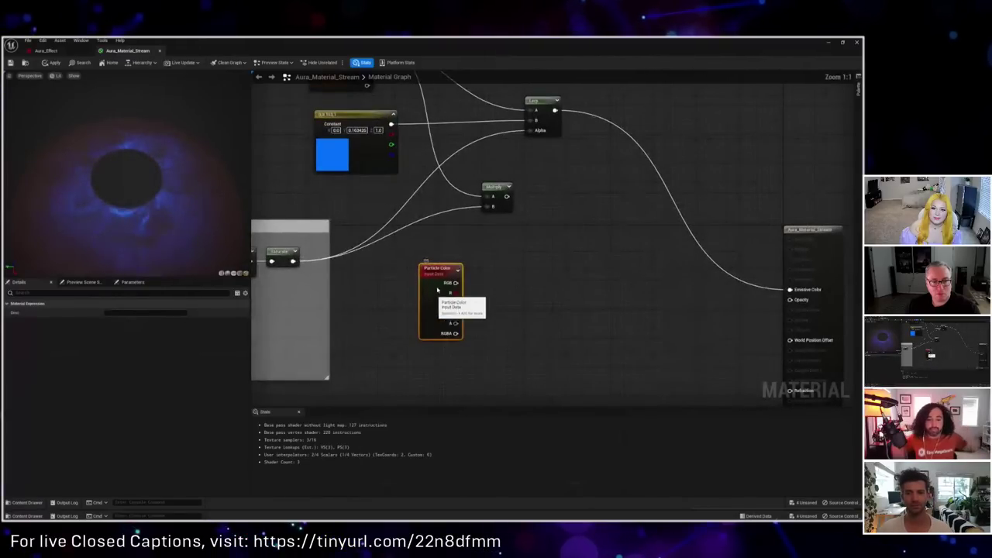
{"action": "left_click_drag", "start_coordinate": [453, 279], "coordinate": [465, 253]}
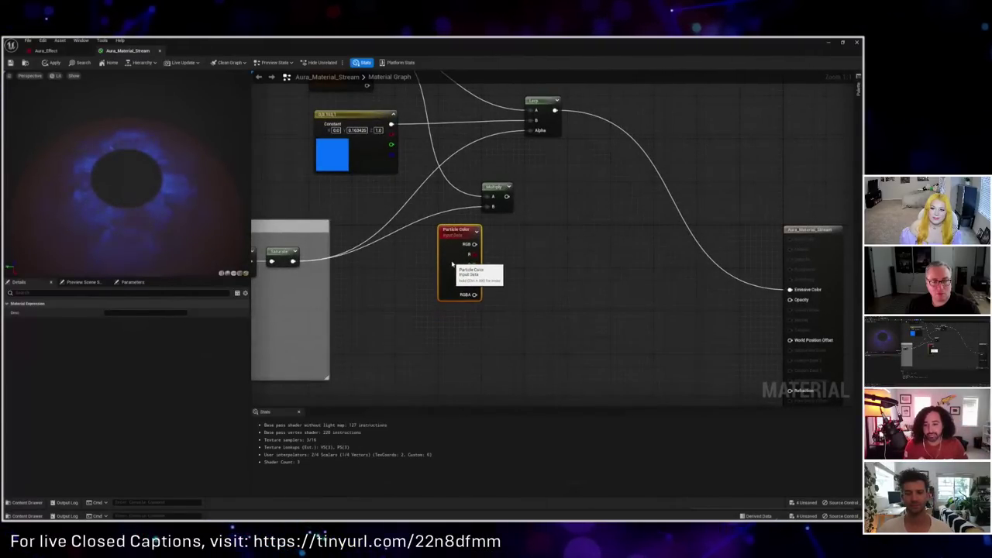
{"action": "scroll", "coordinate": [524, 257], "scroll_direction": "down", "scroll_amount": 1}
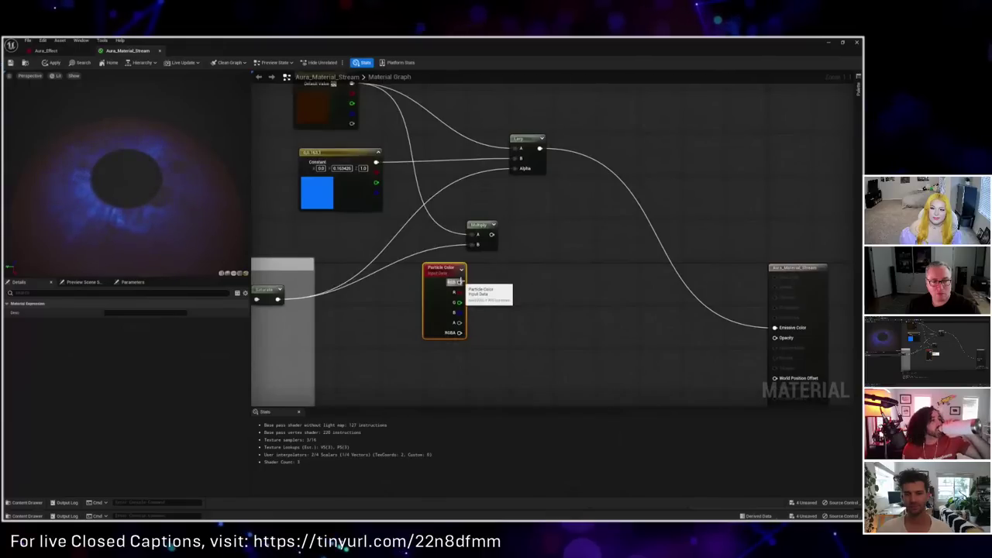
Step: Multiply Particle Color RGB by the mask into Emissive Color and apply the material
{"action": "left_click_drag", "start_coordinate": [459, 282], "coordinate": [775, 328]}
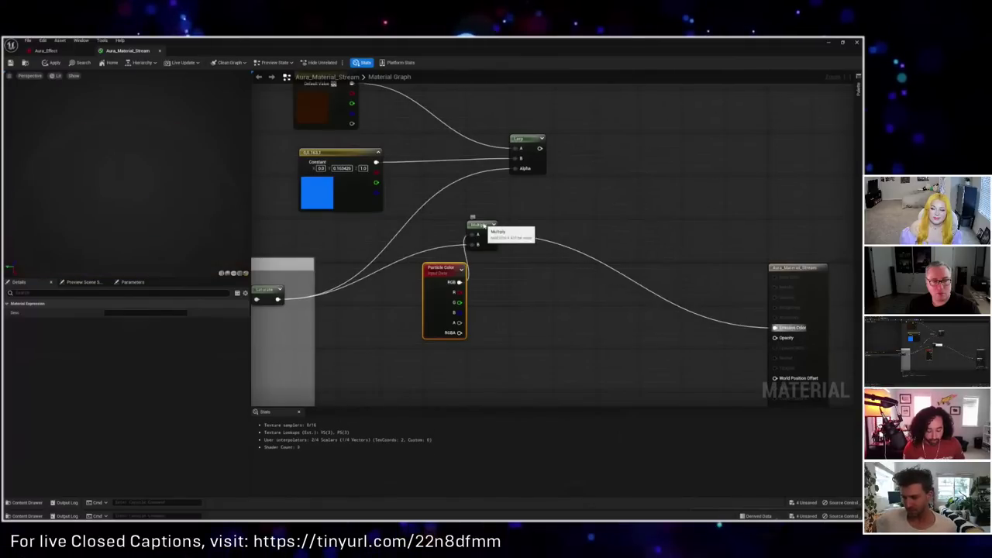
{"action": "left_click_drag", "start_coordinate": [481, 224], "coordinate": [524, 311]}
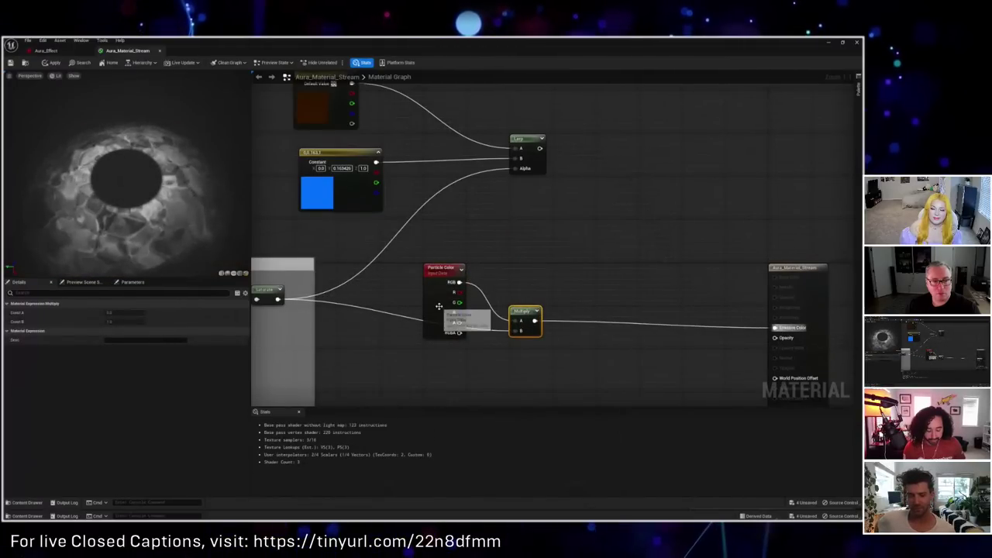
{"action": "left_click_drag", "start_coordinate": [439, 312], "coordinate": [440, 290]}
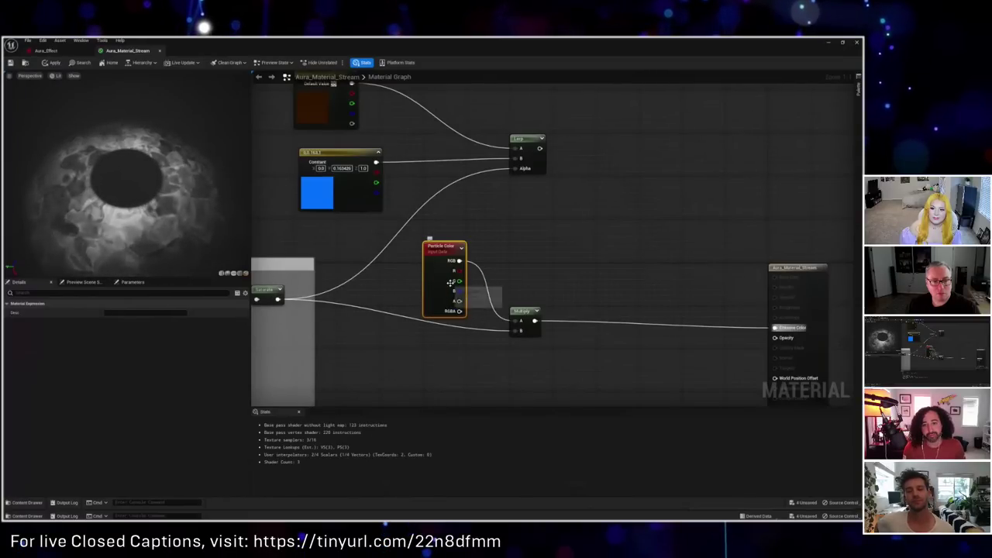
{"action": "left_click", "coordinate": [52, 62]}
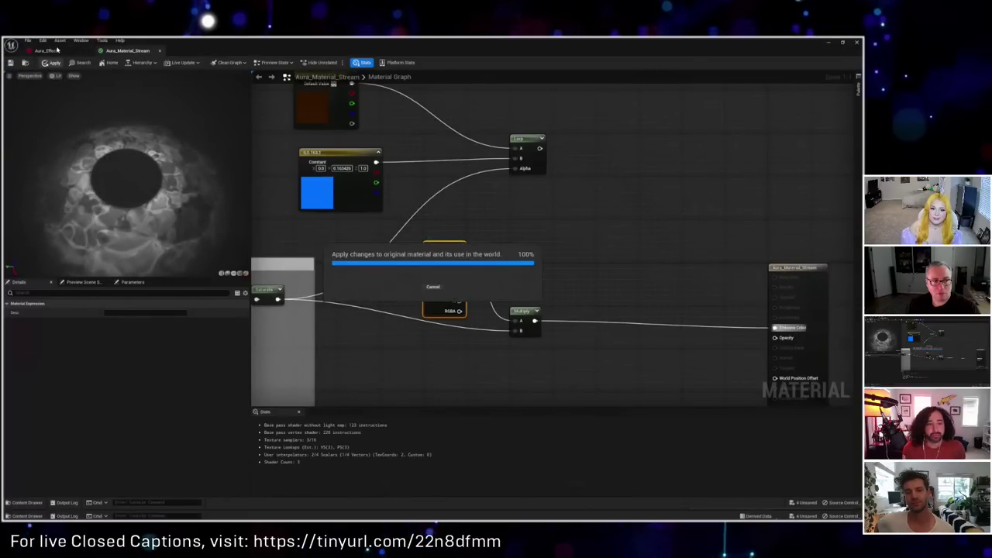
{"action": "left_click", "coordinate": [56, 50]}
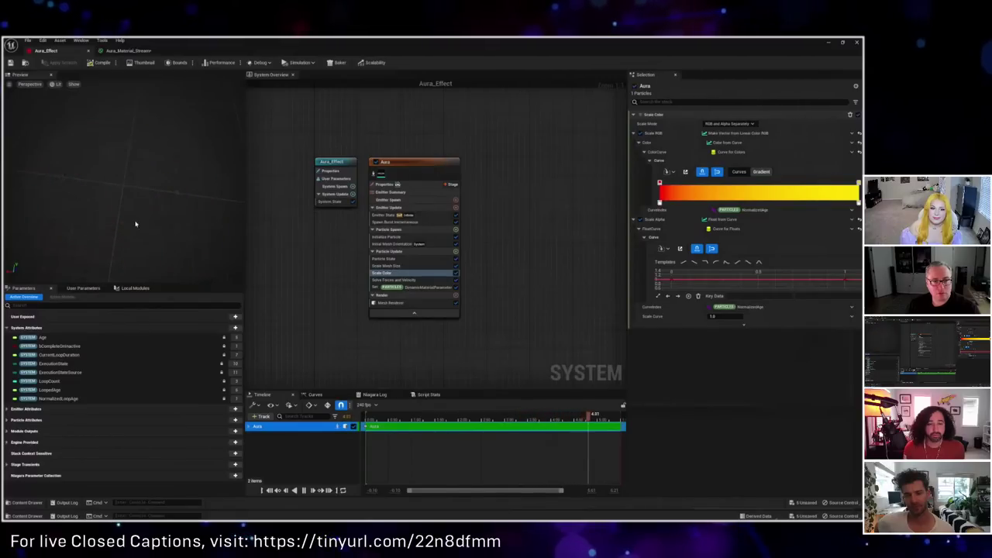
{"action": "left_click", "coordinate": [122, 51]}
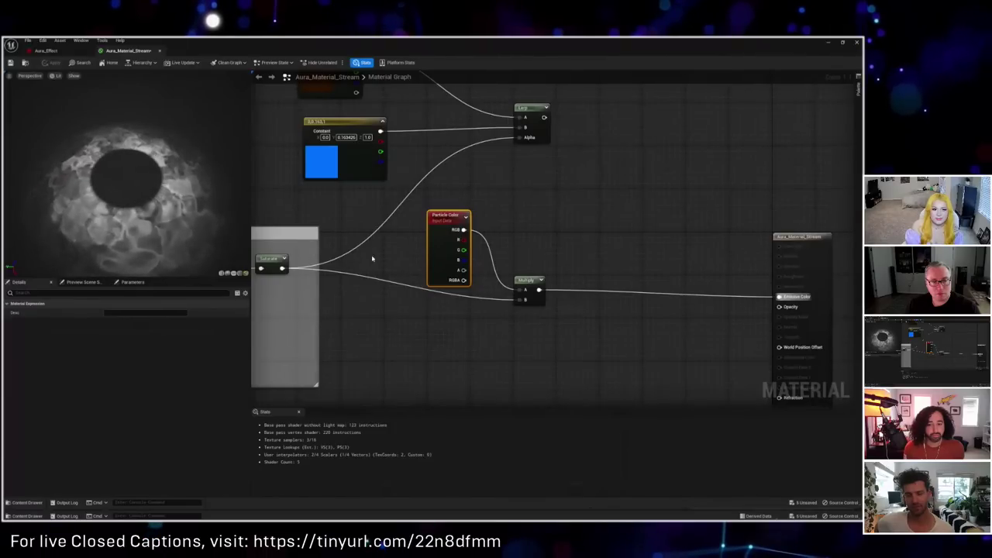
Step: Add a CurveAtlasRowParameter node to the graph and name it 'Gradient Map'
{"action": "right_click_drag", "start_coordinate": [448, 333], "coordinate": [486, 311]}
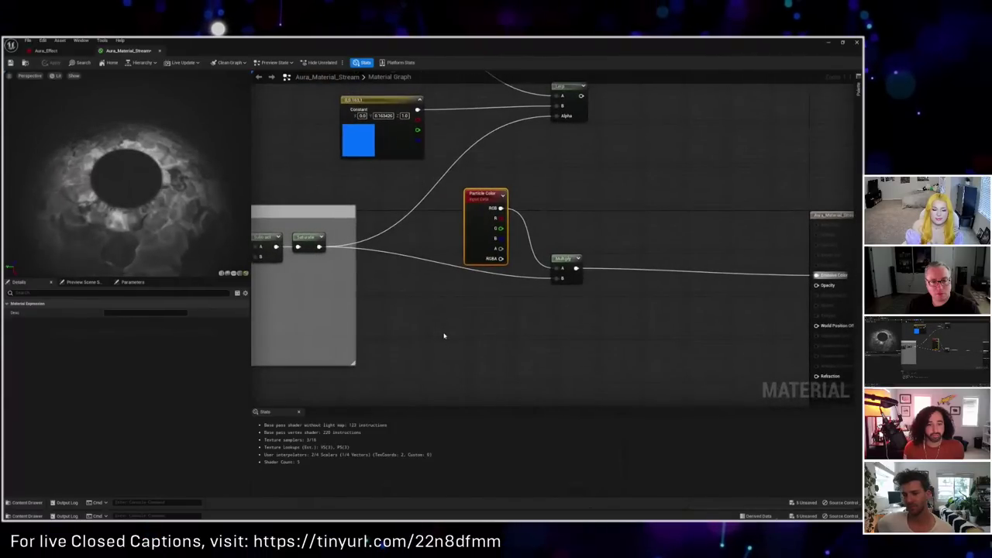
{"action": "right_click_drag", "start_coordinate": [444, 338], "coordinate": [421, 285]}
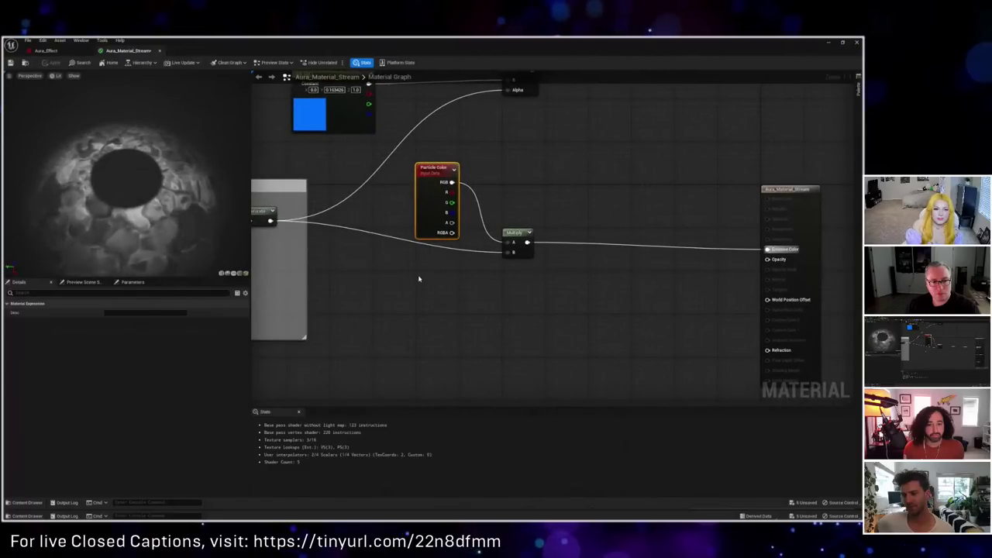
{"action": "right_click", "coordinate": [418, 277]}
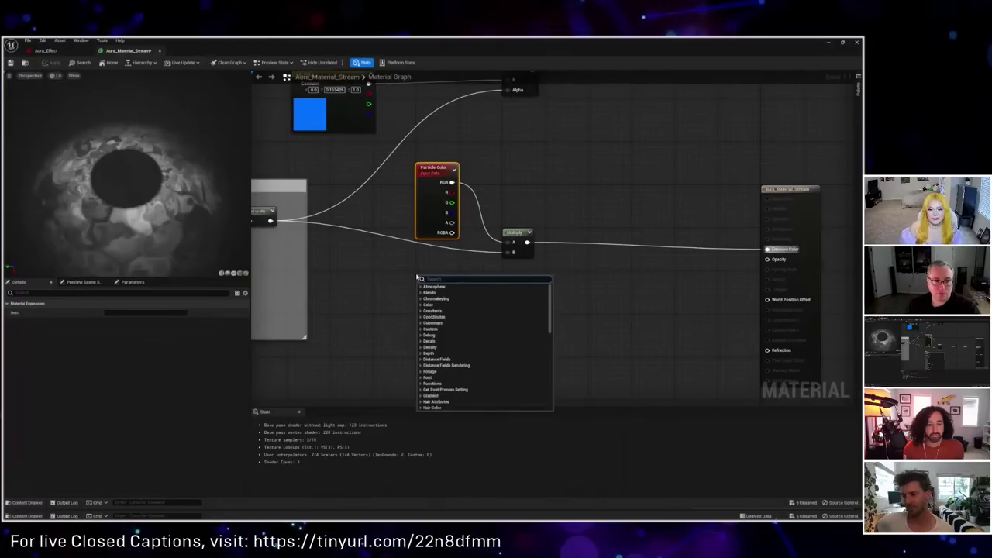
{"action": "type", "text": "urv"}
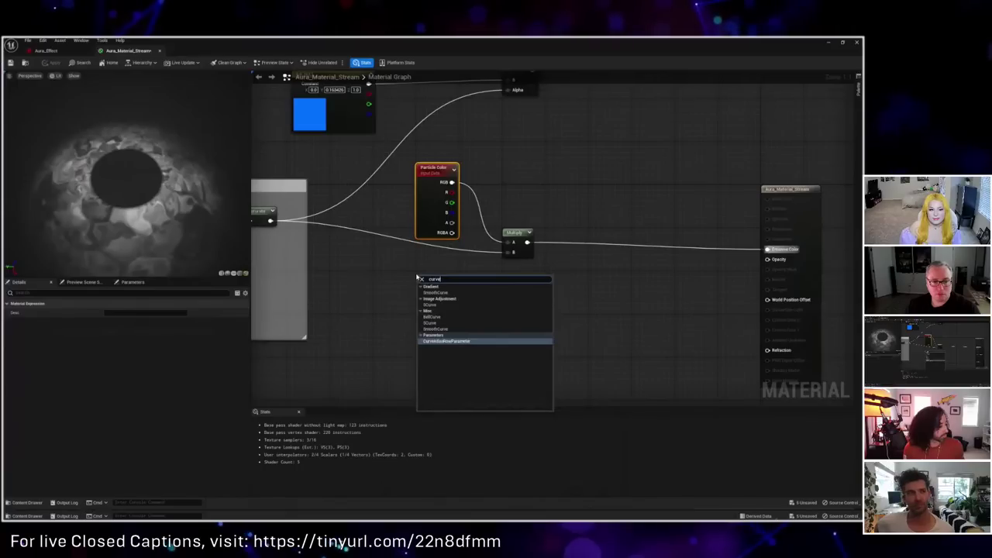
{"action": "type", "text": "e"}
{"action": "left_click", "coordinate": [461, 342]}
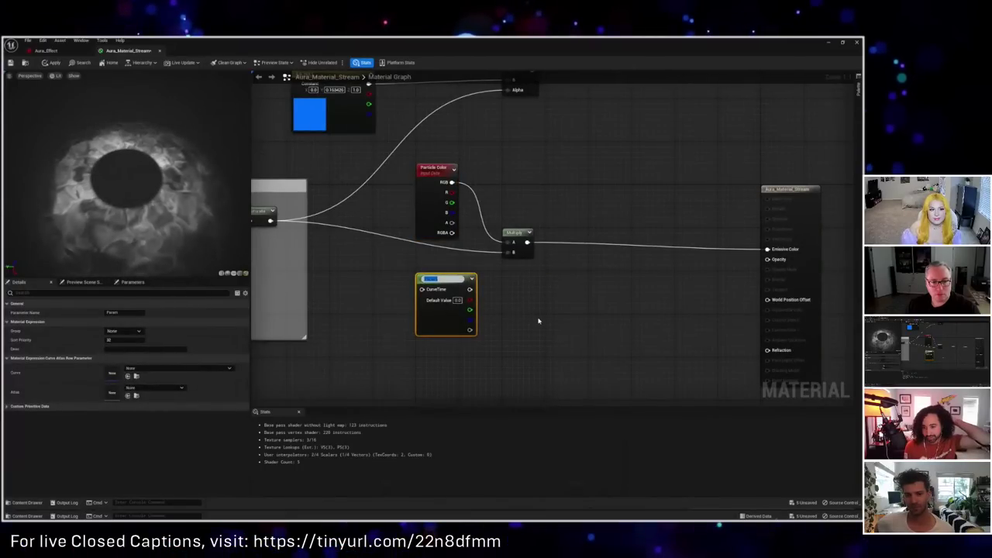
{"action": "type", "text": "Grad"}
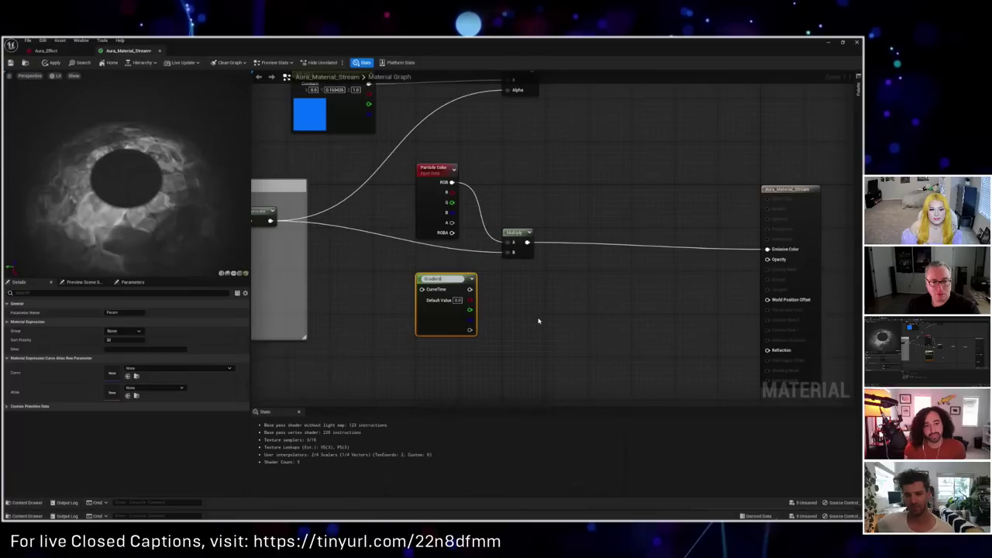
{"action": "type", "text": "ient Map"}
{"action": "key", "text": "Return"}
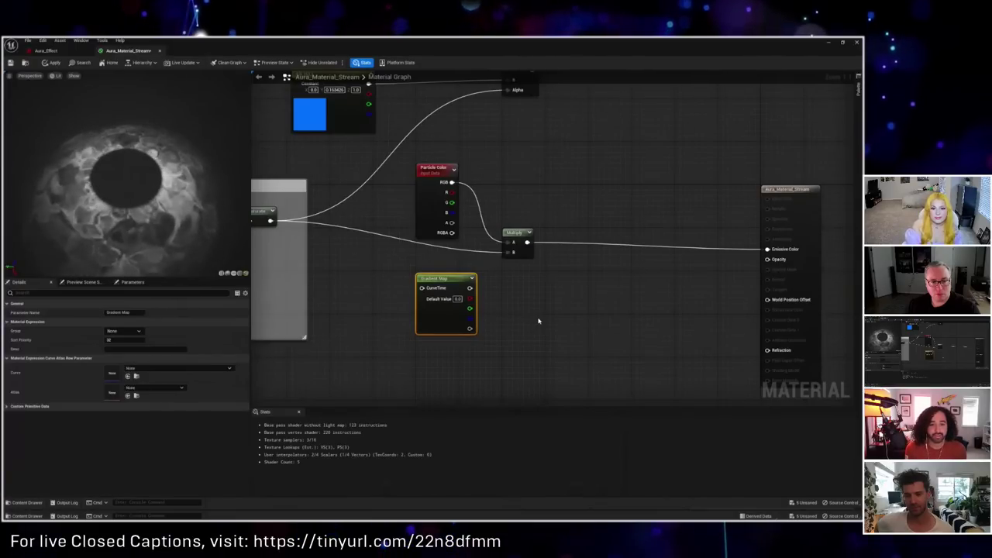
Step: Drag from the Saturate node's output, then select the Saturate node
{"action": "right_click_drag", "start_coordinate": [269, 220], "coordinate": [324, 215]}
{"action": "mouse_move", "coordinate": [324, 214]}
{"action": "left_mouse_down"}
{"action": "mouse_move", "coordinate": [370, 270]}
{"action": "mouse_move", "coordinate": [314, 215]}
{"action": "left_mouse_up"}
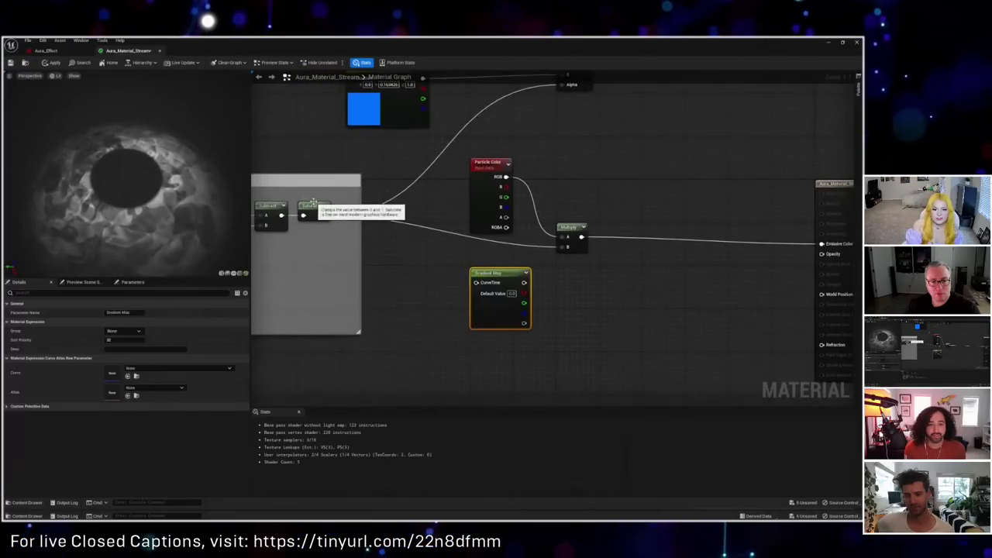
{"action": "left_click", "coordinate": [310, 208]}
Step: Preview the Saturate node and wire its output into Gradient Map's CurveTime
{"action": "right_click", "coordinate": [318, 211]}
{"action": "left_click", "coordinate": [341, 218]}
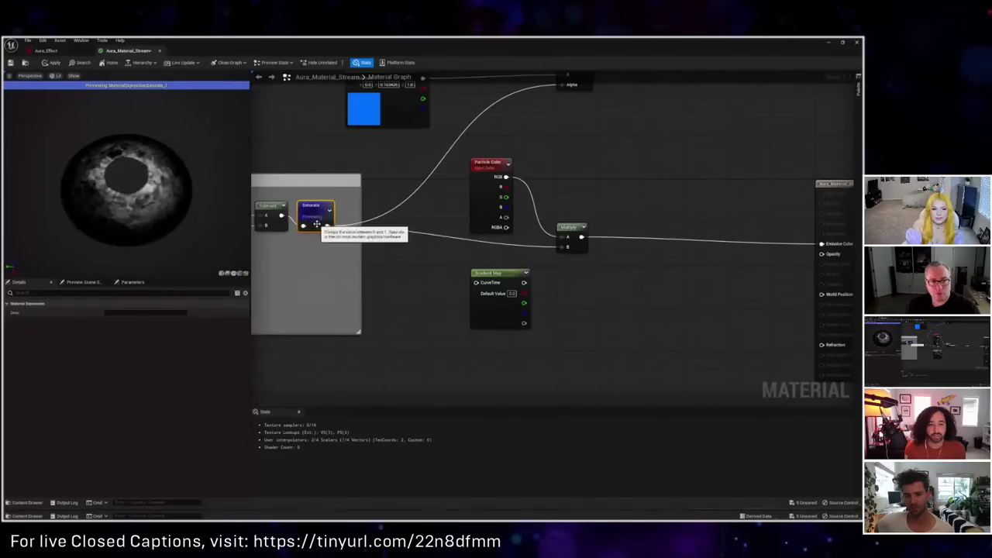
{"action": "left_click_drag", "start_coordinate": [326, 225], "coordinate": [502, 275]}
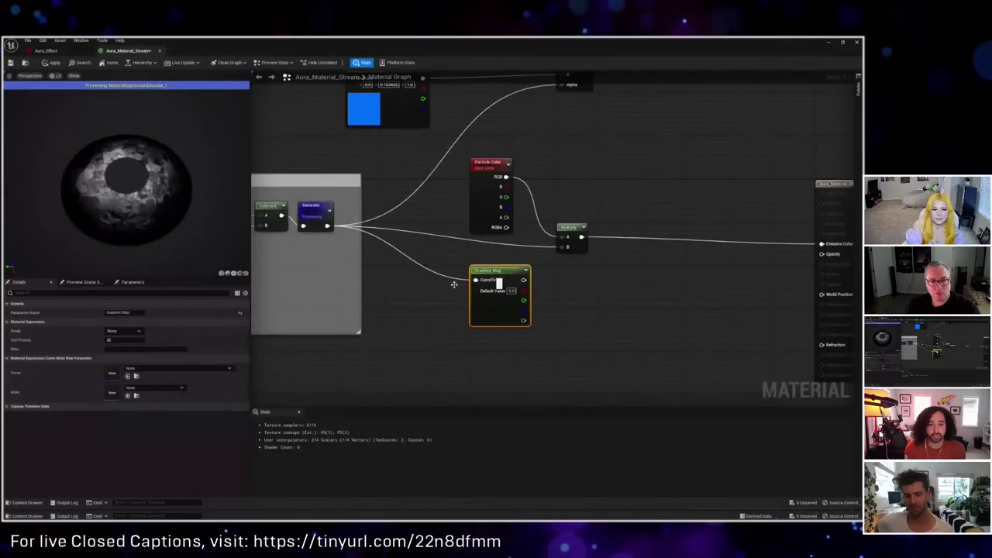
Step: Set Gradient Map's Atlas to CurveAtlas_GradientMaps and Curve to Curve_GradientMap_Neutral
{"action": "left_click", "coordinate": [149, 389]}
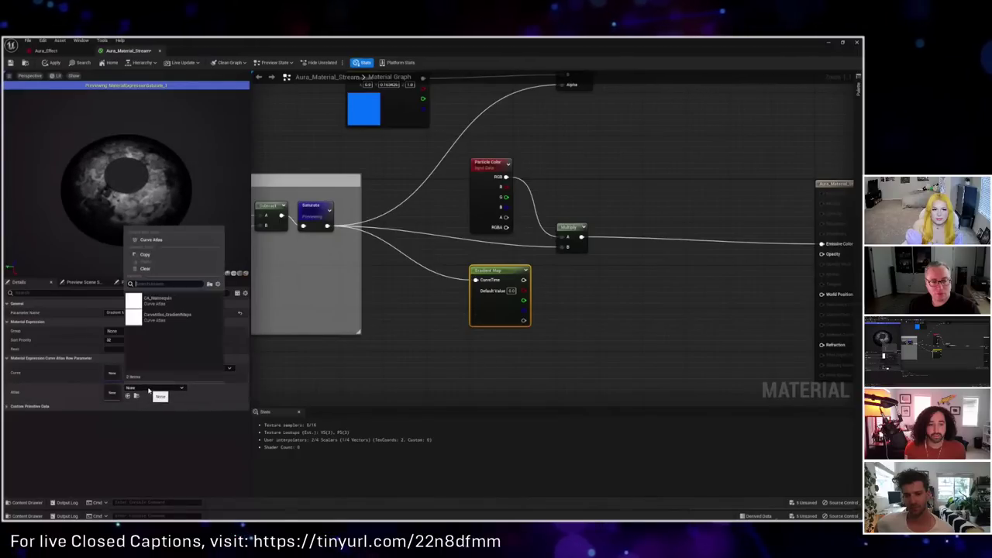
{"action": "left_click", "coordinate": [163, 316]}
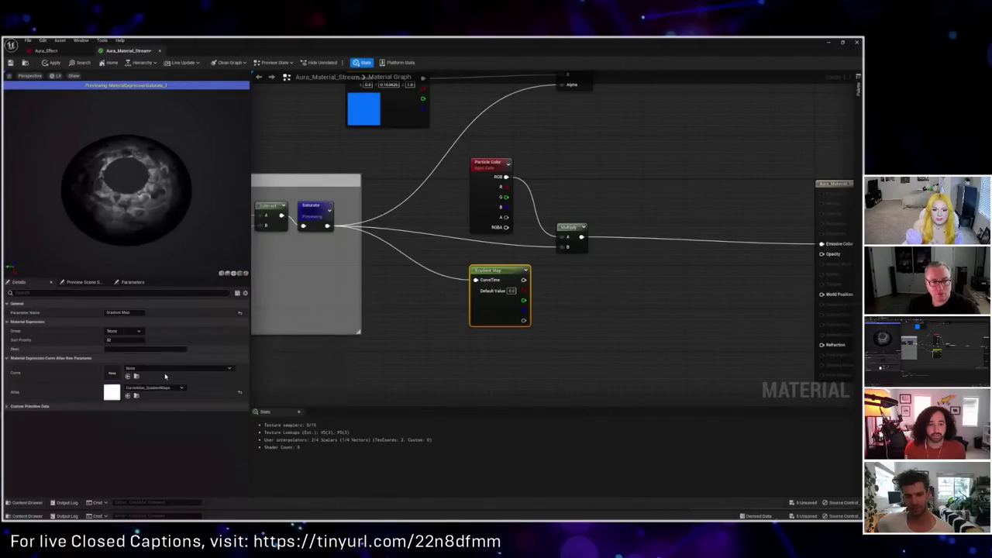
{"action": "left_click", "coordinate": [159, 370]}
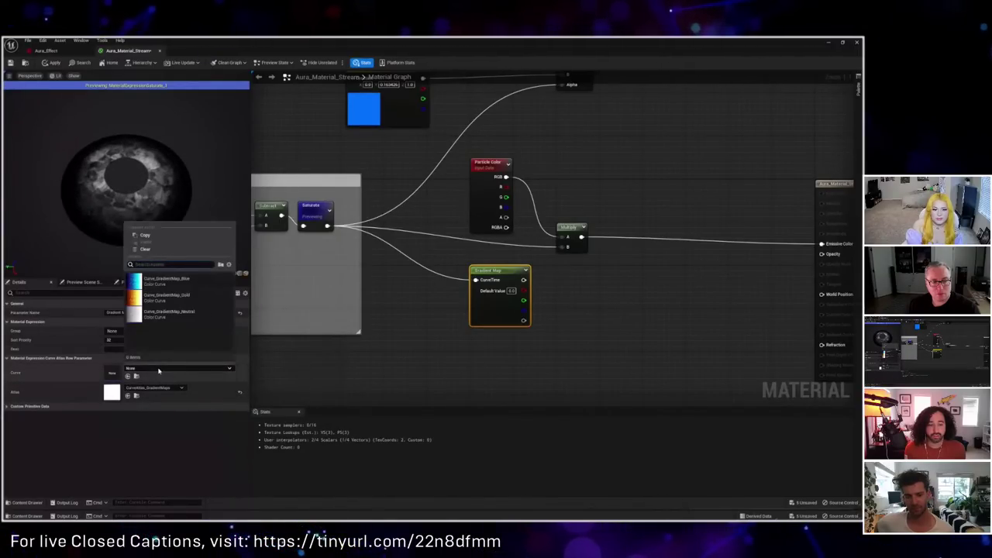
{"action": "left_click", "coordinate": [163, 314]}
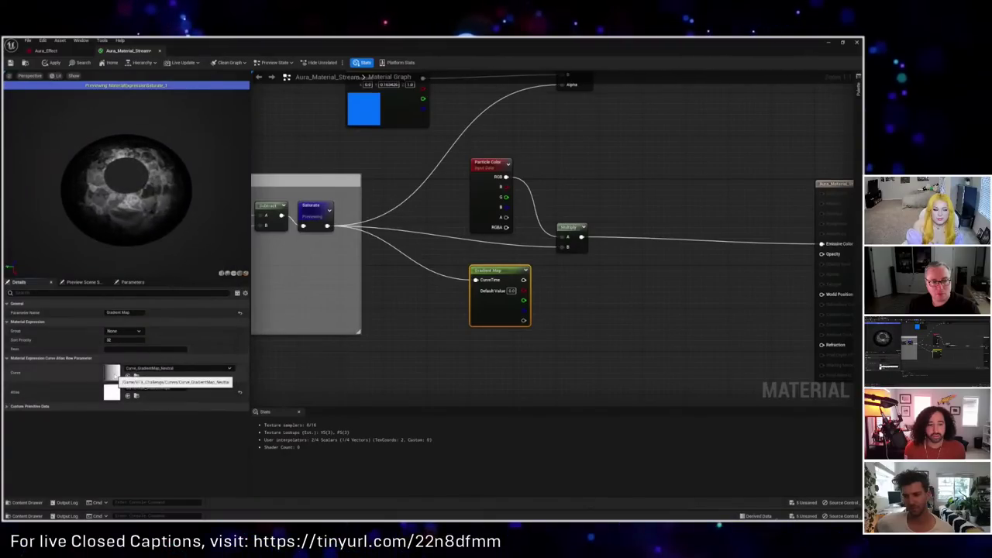
Step: Inspect the Neutral curve, wire Gradient Map to Emissive Color, and delete Particle Color and Multiply
{"action": "double_click", "coordinate": [114, 374]}
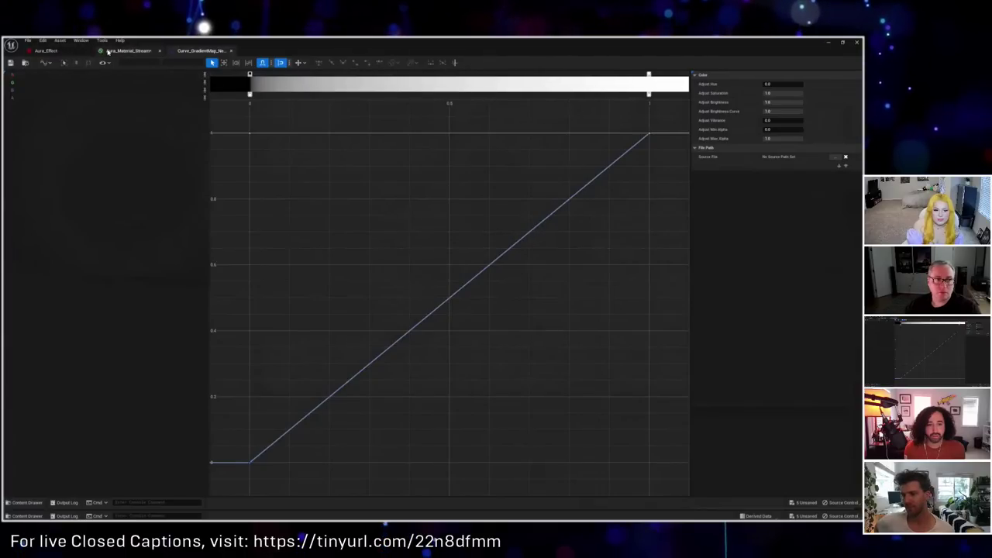
{"action": "left_click", "coordinate": [108, 51]}
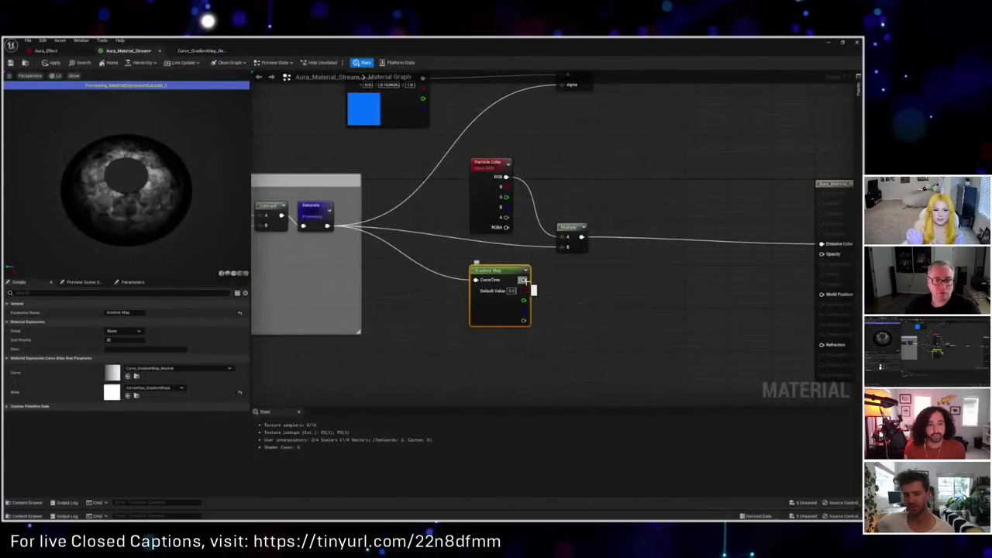
{"action": "left_click_drag", "start_coordinate": [524, 279], "coordinate": [821, 243]}
{"action": "left_click_drag", "start_coordinate": [664, 197], "coordinate": [467, 248]}
{"action": "key", "text": "Delete"}
Step: Stop previewing Saturate, then select Gradient Map and centre it in the graph view
{"action": "right_click", "coordinate": [310, 214]}
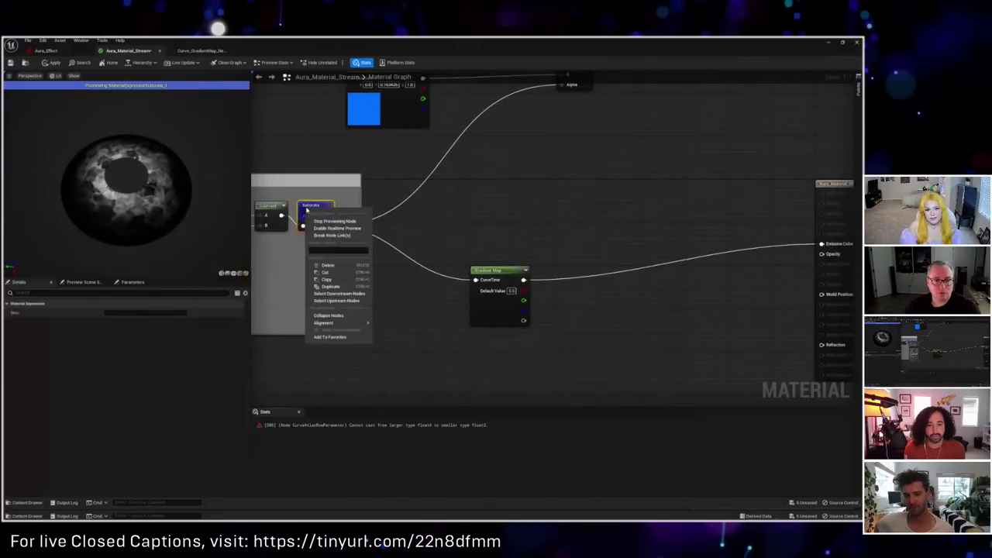
{"action": "left_click", "coordinate": [338, 229]}
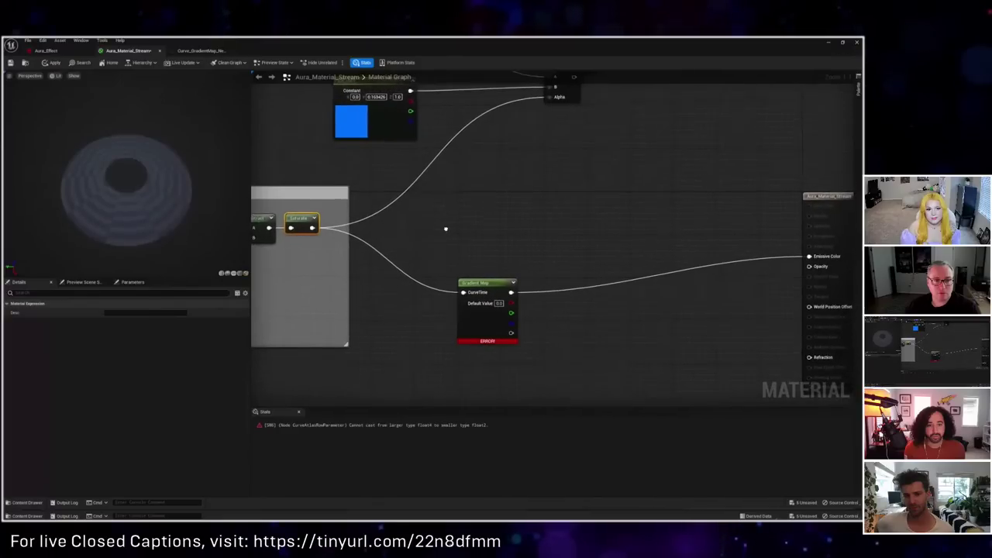
{"action": "left_click", "coordinate": [487, 331]}
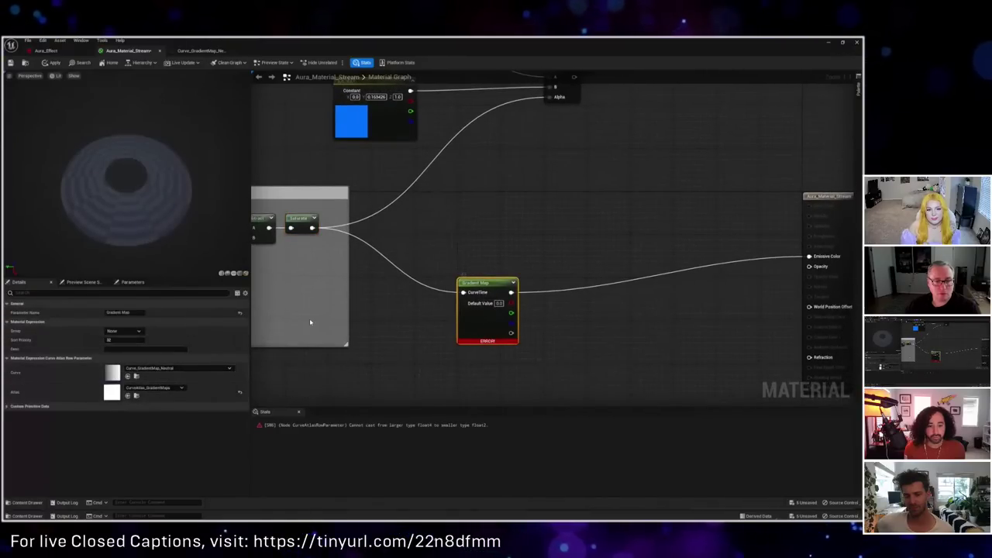
{"action": "right_click_drag", "start_coordinate": [310, 322], "coordinate": [540, 308]}
{"action": "scroll", "coordinate": [602, 306], "scroll_direction": "down", "scroll_amount": 2}
{"action": "right_click_drag", "start_coordinate": [396, 310], "coordinate": [684, 301]}
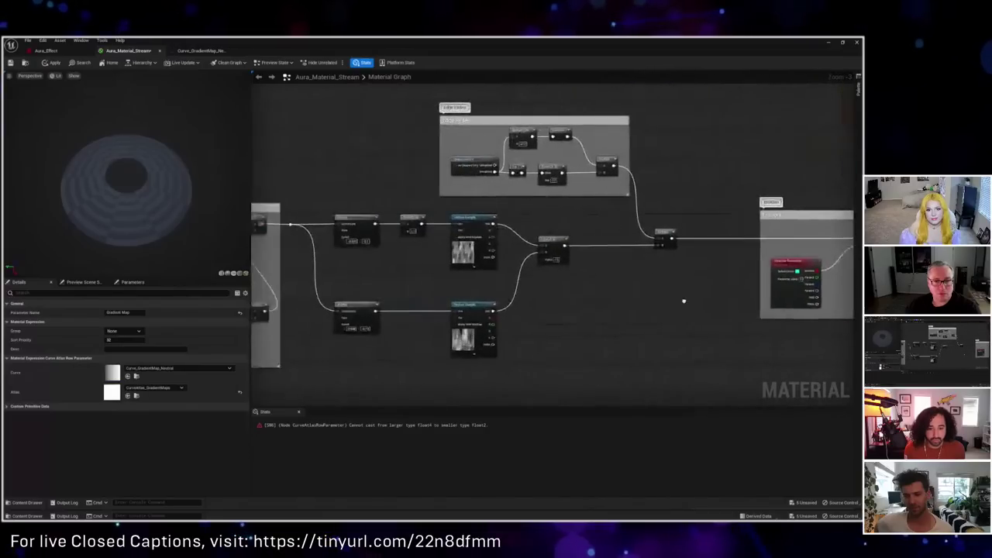
{"action": "scroll", "coordinate": [683, 300], "scroll_direction": "up", "scroll_amount": 2}
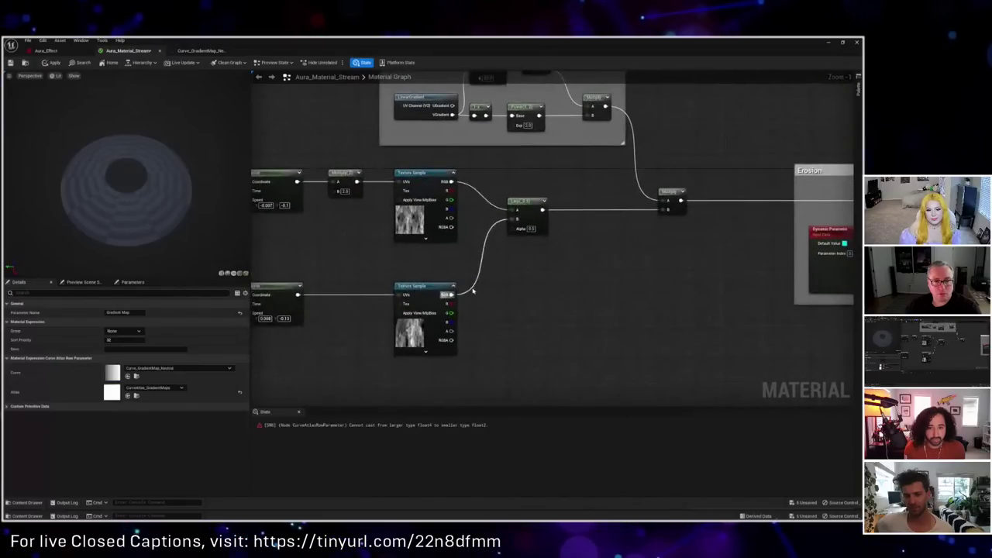
{"action": "right_click_drag", "start_coordinate": [472, 290], "coordinate": [527, 261]}
{"action": "scroll", "coordinate": [697, 284], "scroll_direction": "up", "scroll_amount": 1}
{"action": "right_click_drag", "start_coordinate": [697, 284], "coordinate": [514, 287]}
{"action": "scroll", "coordinate": [489, 261], "scroll_direction": "up", "scroll_amount": 1}
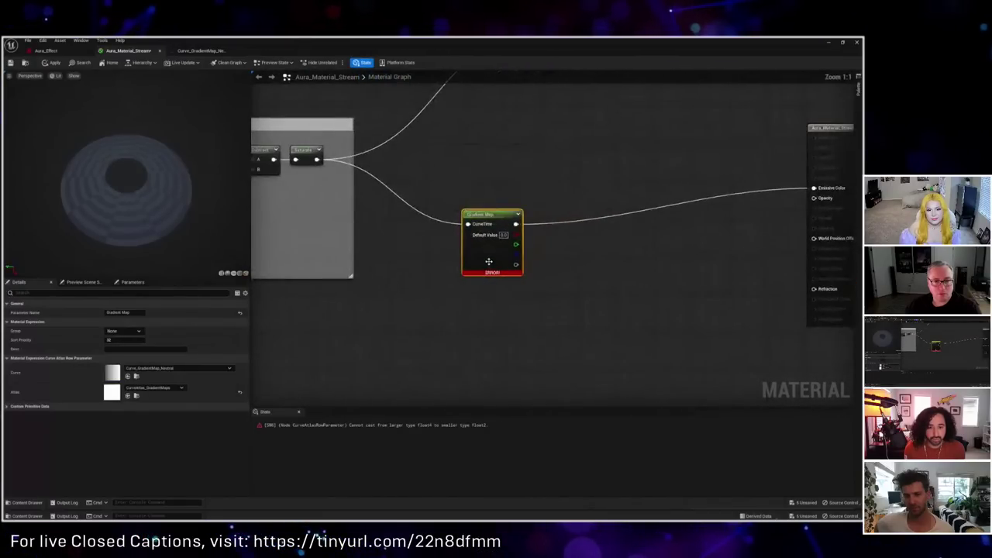
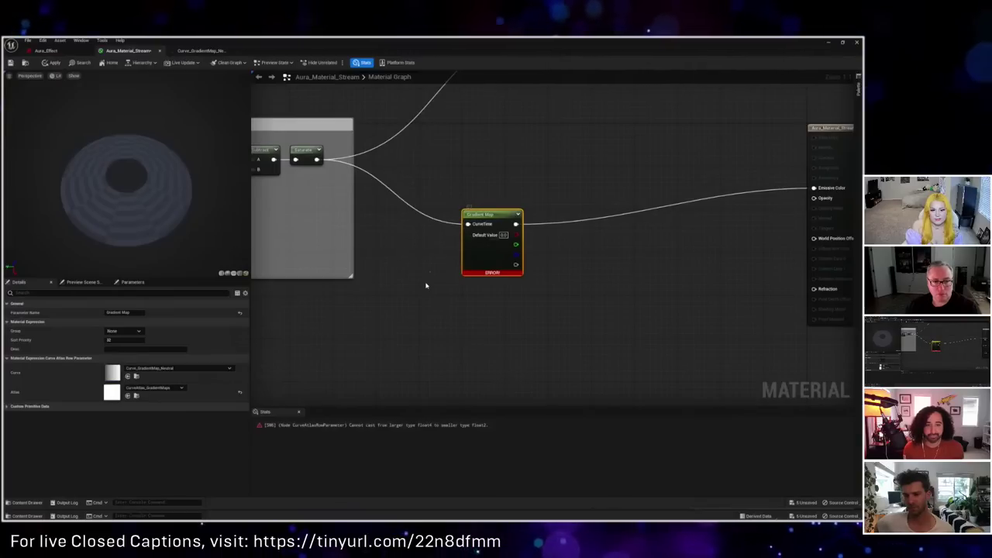
Step: Rewire Lerp A and B to the R pins of the upper and lower erosion Texture Samples
{"action": "scroll", "coordinate": [429, 271], "scroll_direction": "down", "scroll_amount": 2}
{"action": "right_click_drag", "start_coordinate": [410, 225], "coordinate": [808, 250]}
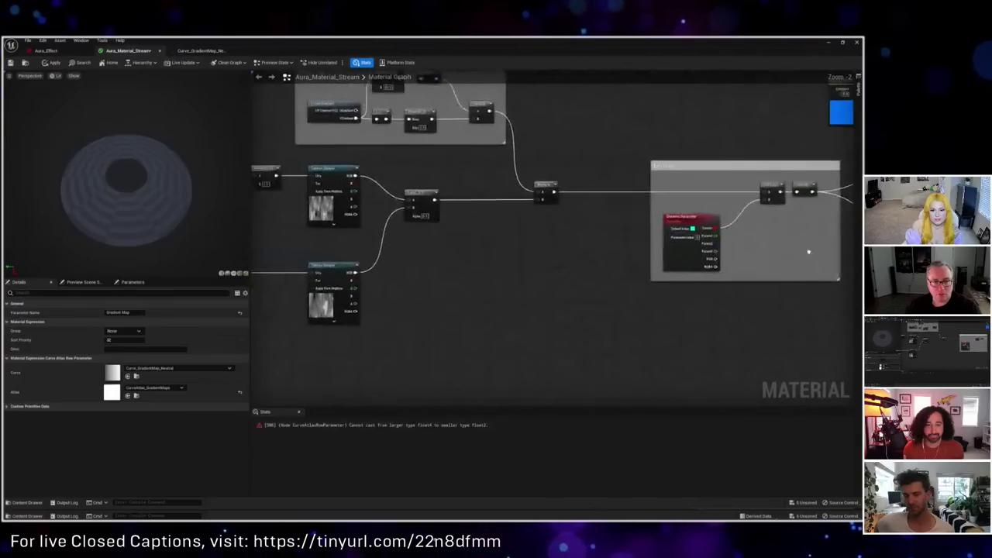
{"action": "right_click_drag", "start_coordinate": [419, 275], "coordinate": [524, 284]}
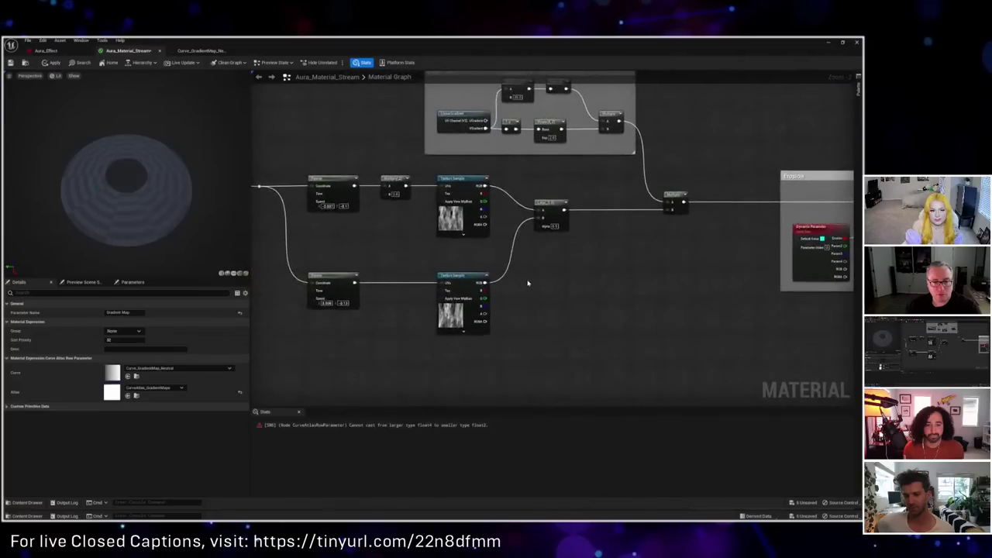
{"action": "left_click", "coordinate": [465, 310]}
{"action": "scroll", "coordinate": [465, 310], "scroll_direction": "up", "scroll_amount": 2}
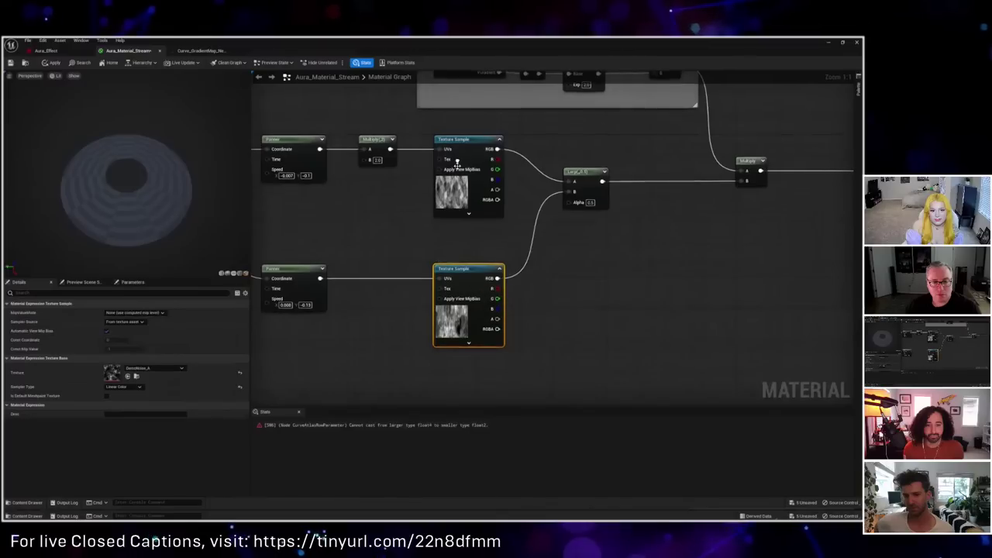
{"action": "left_click", "coordinate": [481, 219]}
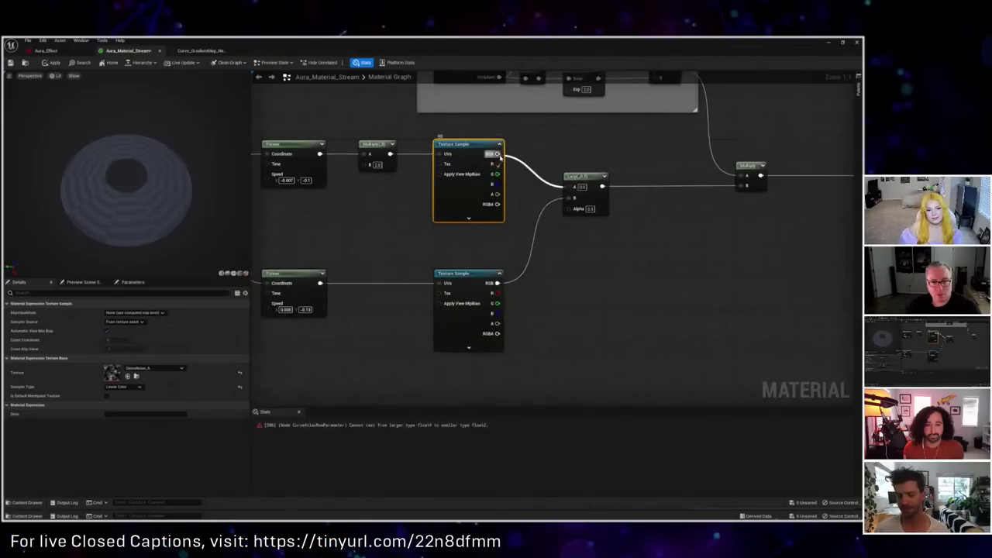
{"action": "left_click_drag", "start_coordinate": [499, 155], "coordinate": [496, 164], "text": "ctrl"}
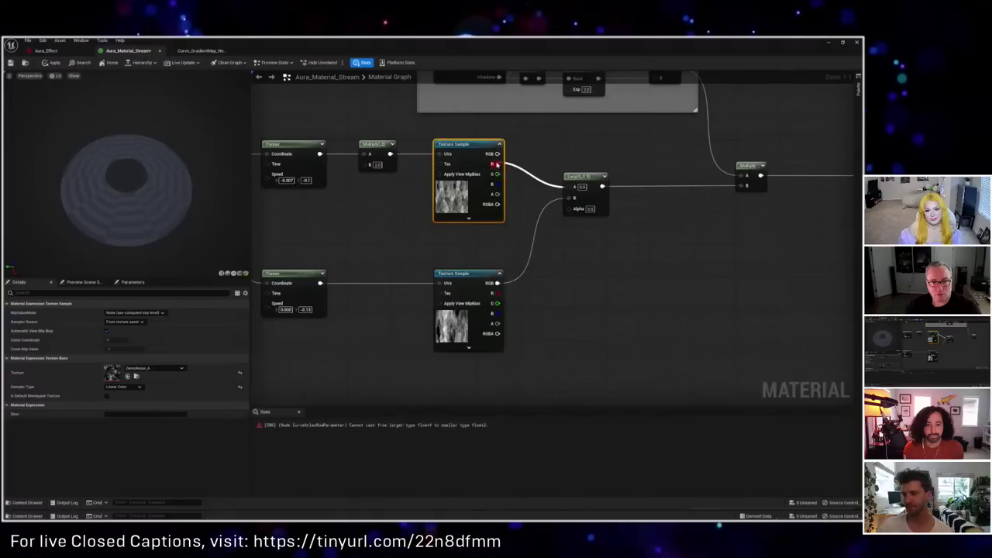
{"action": "left_click_drag", "start_coordinate": [500, 283], "coordinate": [496, 294], "text": "ctrl"}
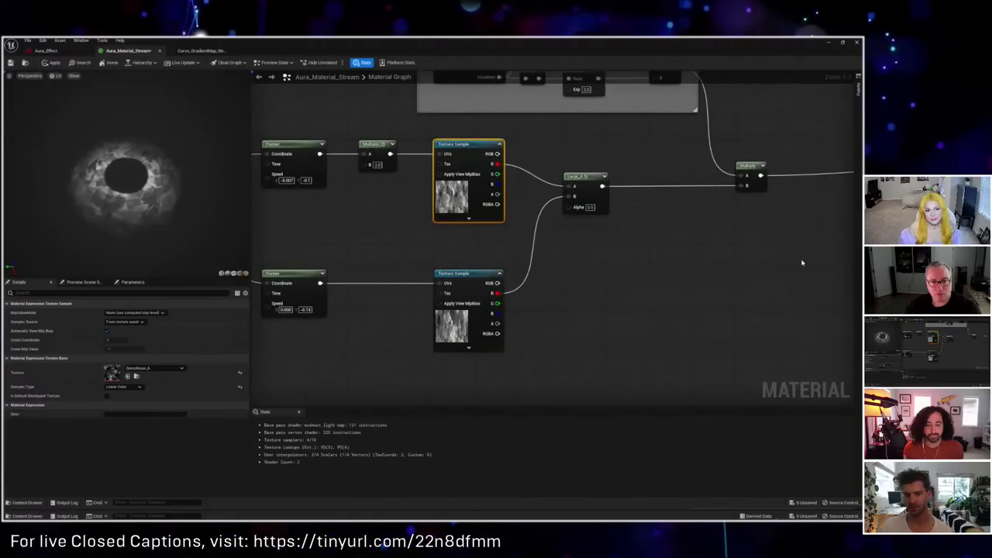
{"action": "right_click_drag", "start_coordinate": [802, 263], "coordinate": [325, 253]}
Step: Select and zoom in on the Gradient Map node, briefly checking the Live Update preview options
{"action": "right_click_drag", "start_coordinate": [585, 256], "coordinate": [516, 256]}
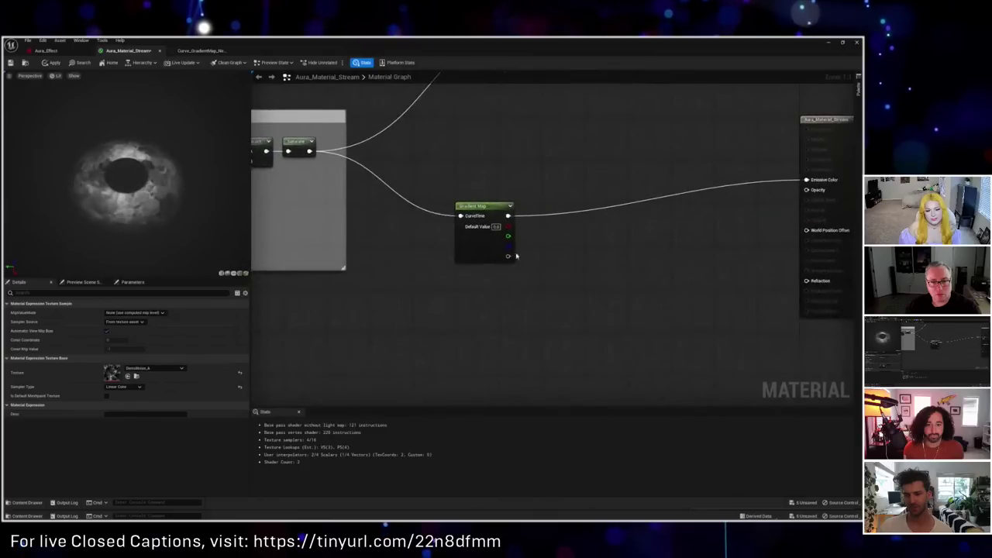
{"action": "left_click", "coordinate": [513, 254]}
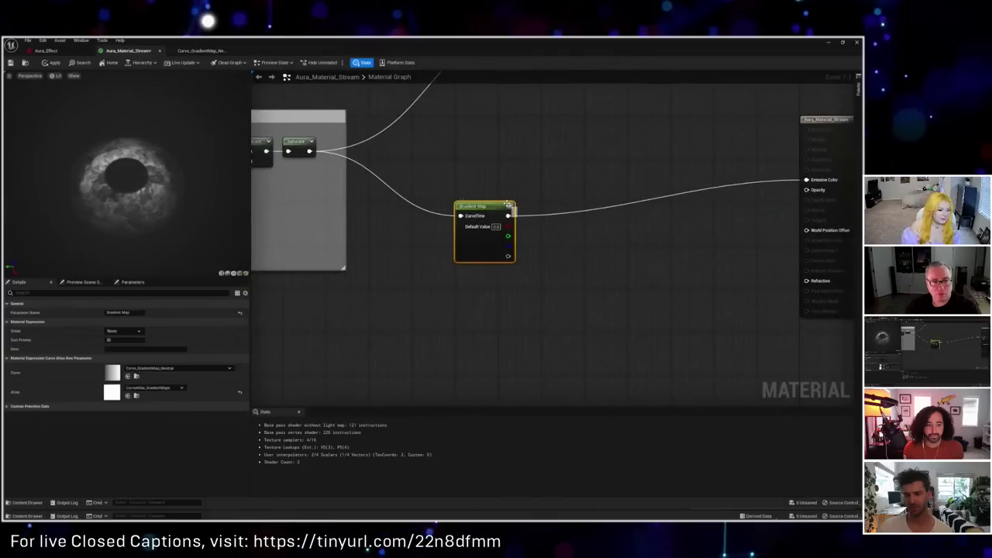
{"action": "left_click", "coordinate": [469, 283]}
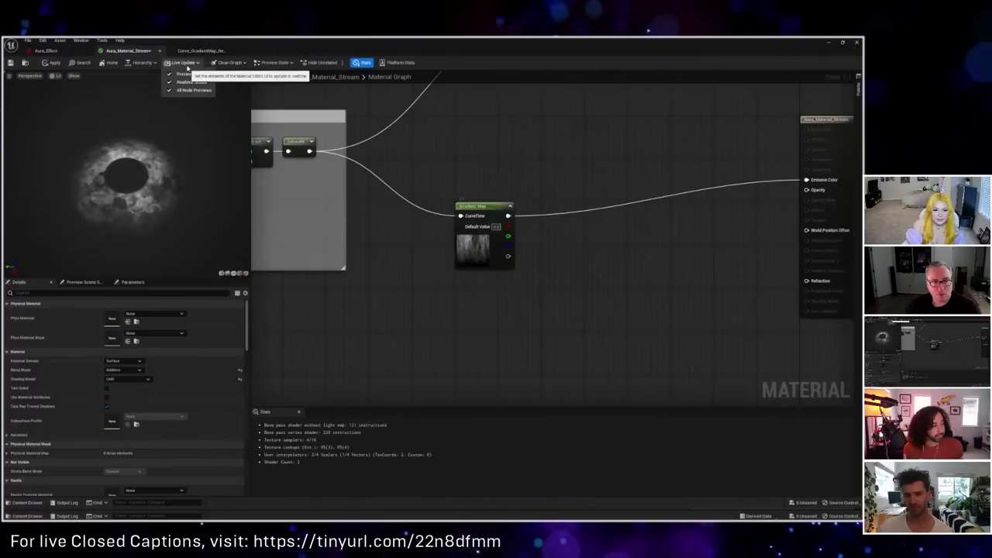
{"action": "left_click", "coordinate": [183, 62]}
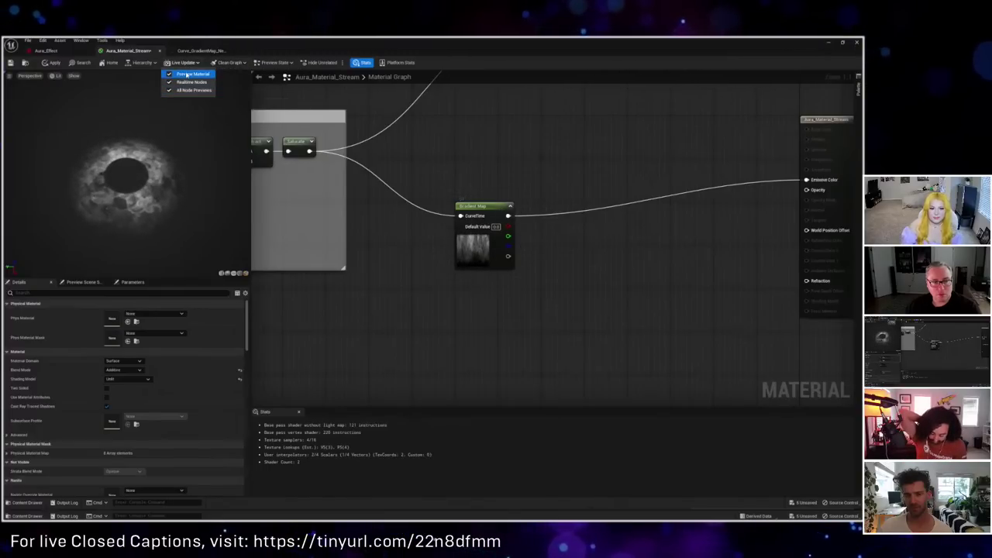
{"action": "left_click", "coordinate": [405, 233]}
{"action": "left_click", "coordinate": [469, 254]}
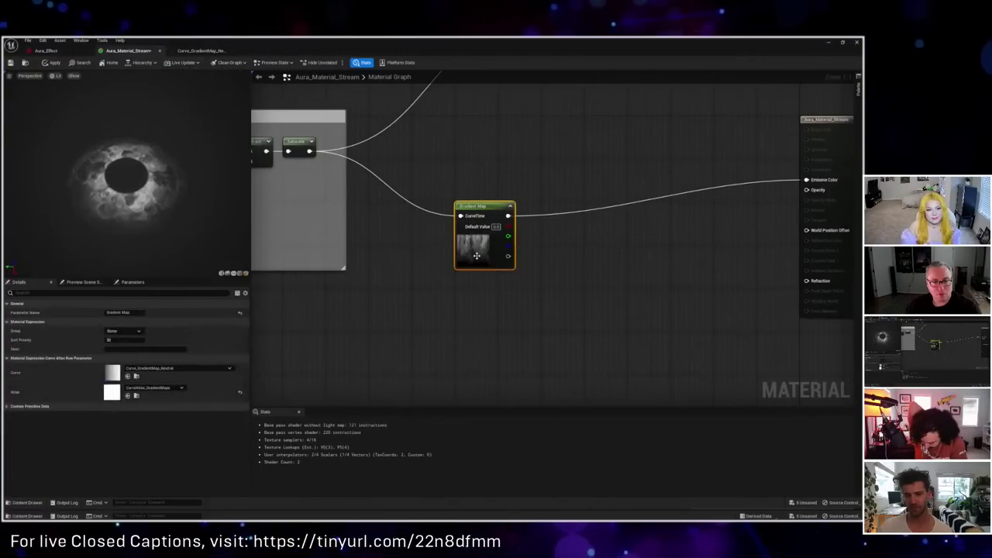
{"action": "scroll", "coordinate": [500, 264], "scroll_direction": "up", "scroll_amount": 5}
{"action": "right_click_drag", "start_coordinate": [403, 248], "coordinate": [432, 275]}
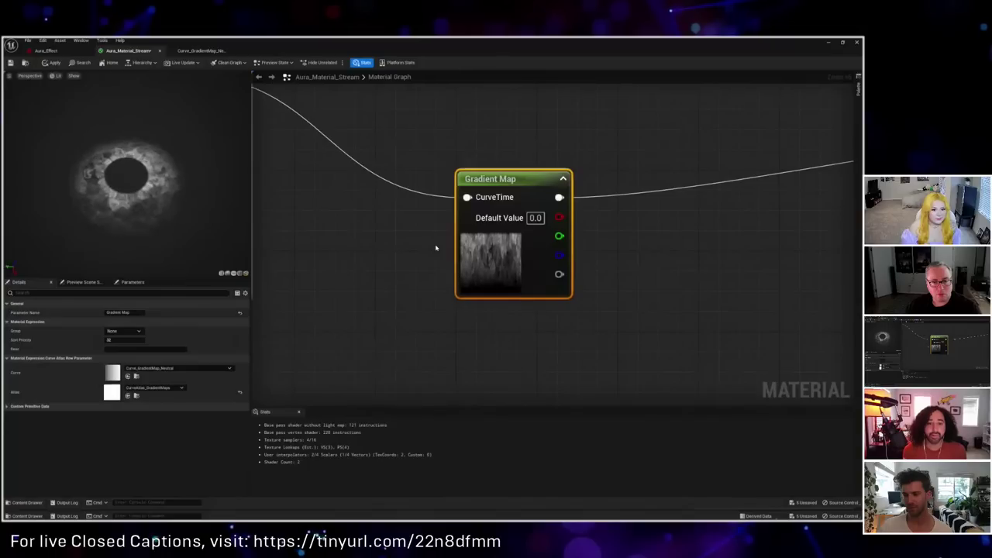
Step: Set the Gradient Map curve to Curve_GradientMap_Blue, inspect it in the curve editor, then close the curve tabs
{"action": "left_click", "coordinate": [177, 370]}
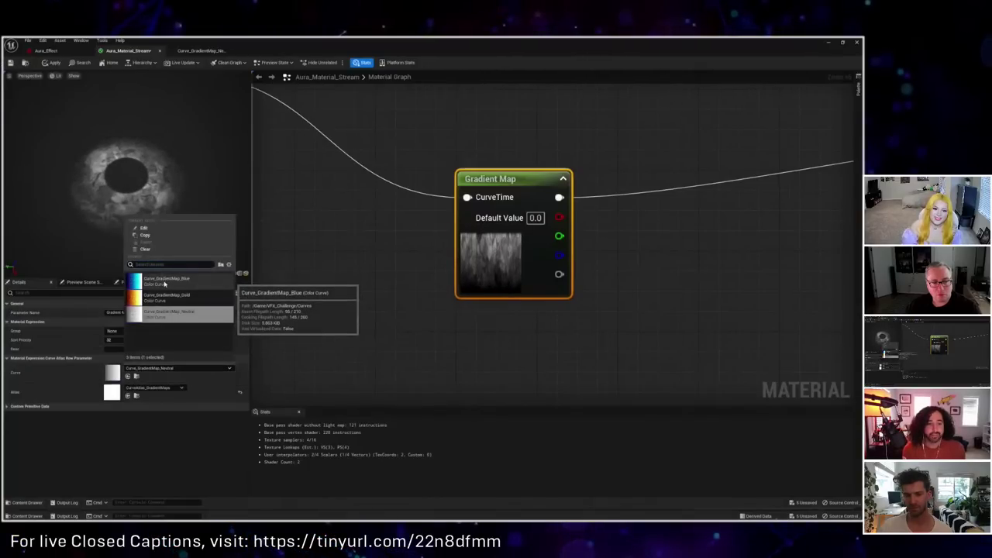
{"action": "left_click", "coordinate": [221, 281]}
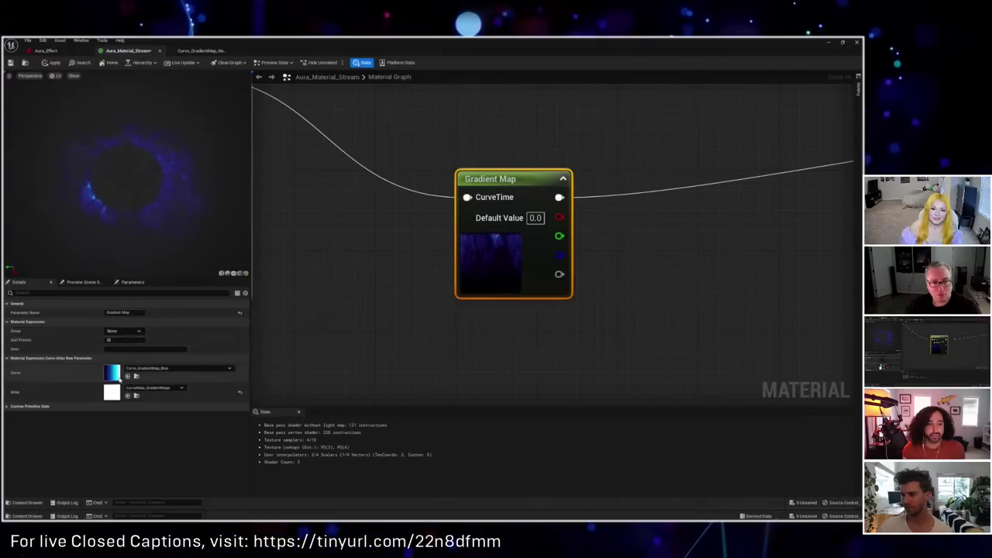
{"action": "double_click", "coordinate": [137, 380]}
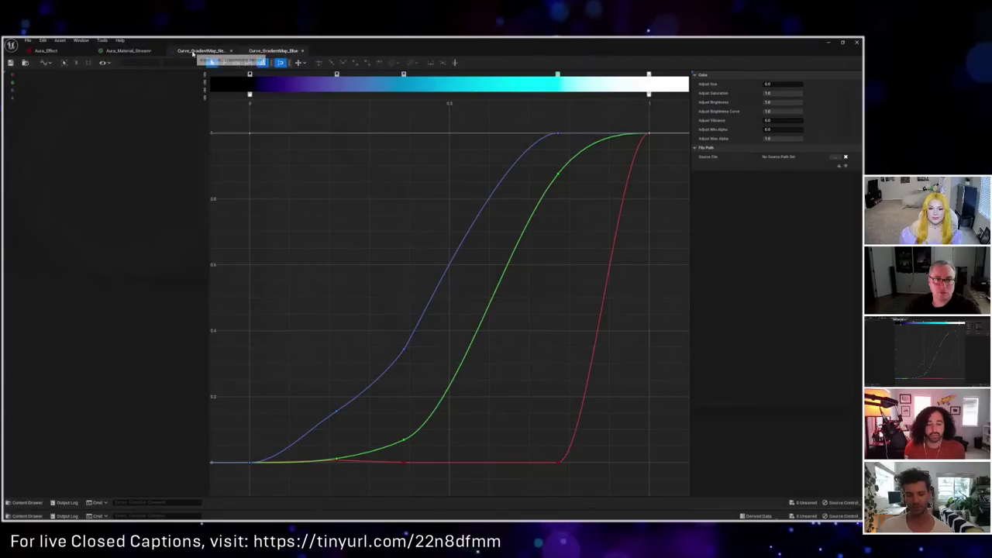
{"action": "left_click", "coordinate": [230, 50]}
{"action": "left_click", "coordinate": [230, 50]}
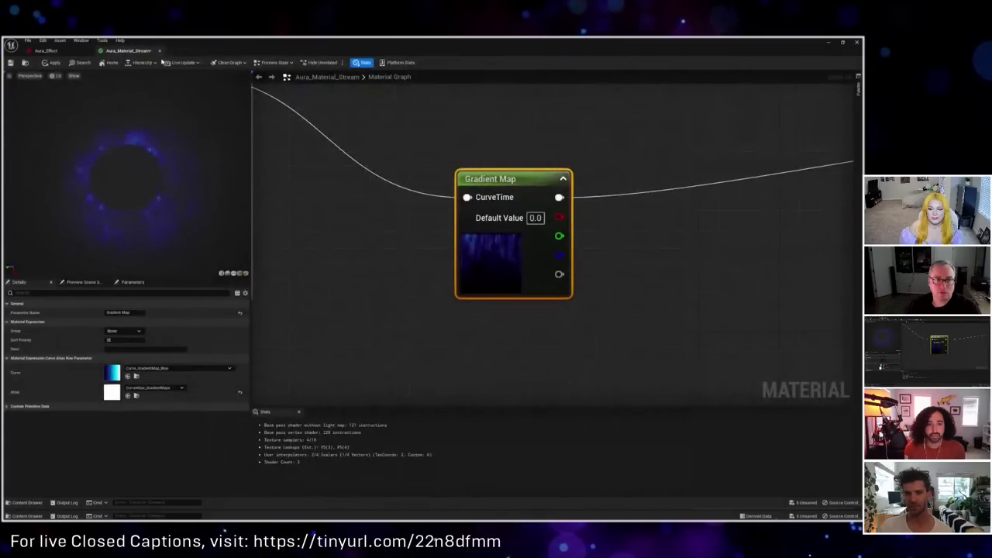
Step: Add a Multiply node off the Gradient Map output and a scalar parameter named Brightness
{"action": "left_click_drag", "start_coordinate": [413, 205], "coordinate": [568, 233]}
{"action": "type", "text": "mult"}
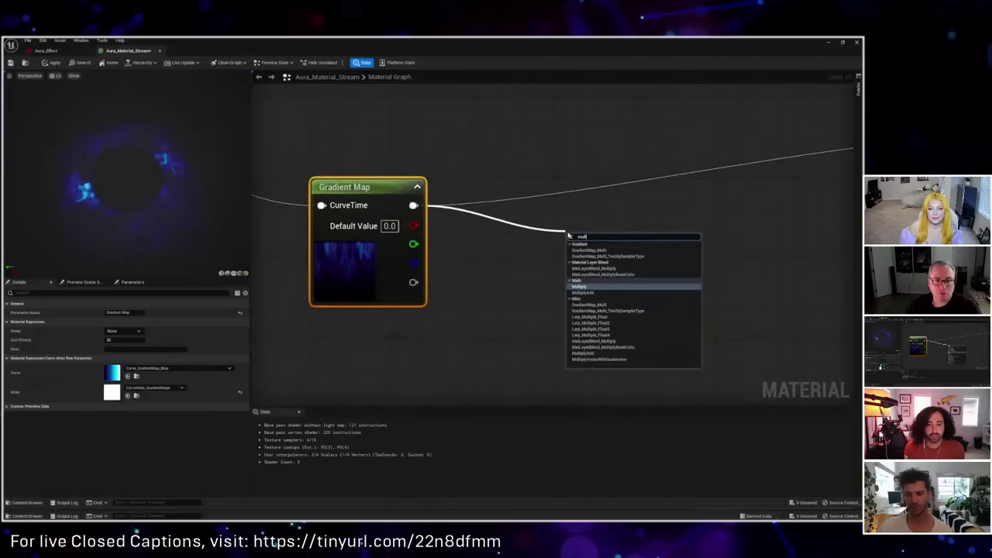
{"action": "key", "text": "Return"}
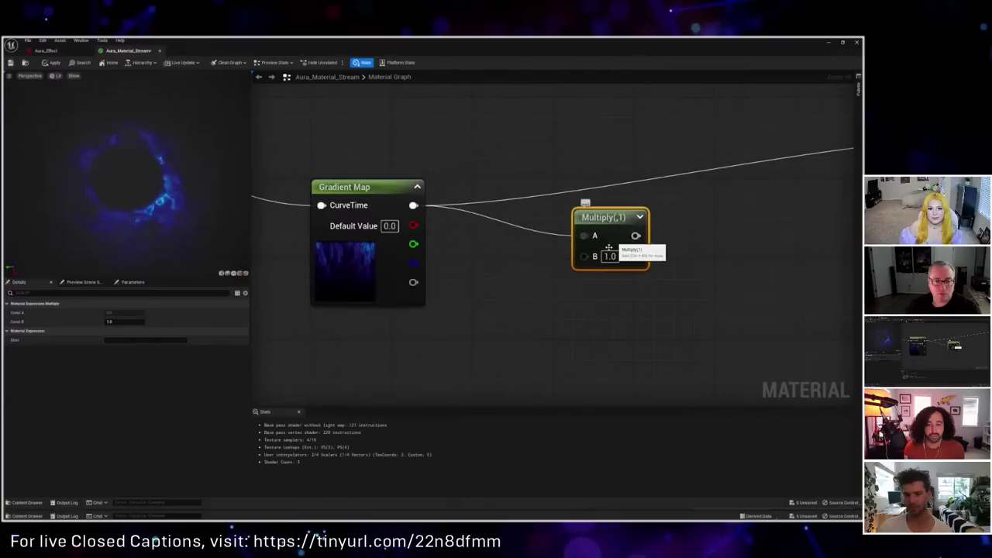
{"action": "scroll", "coordinate": [616, 249], "scroll_direction": "down", "scroll_amount": 2}
{"action": "left_click", "coordinate": [530, 287]}
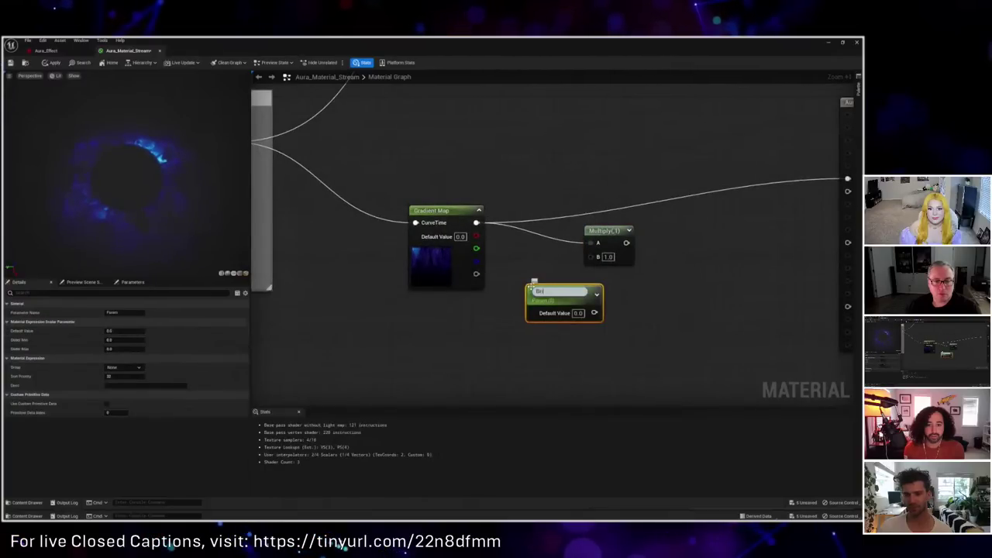
{"action": "key", "text": "Return"}
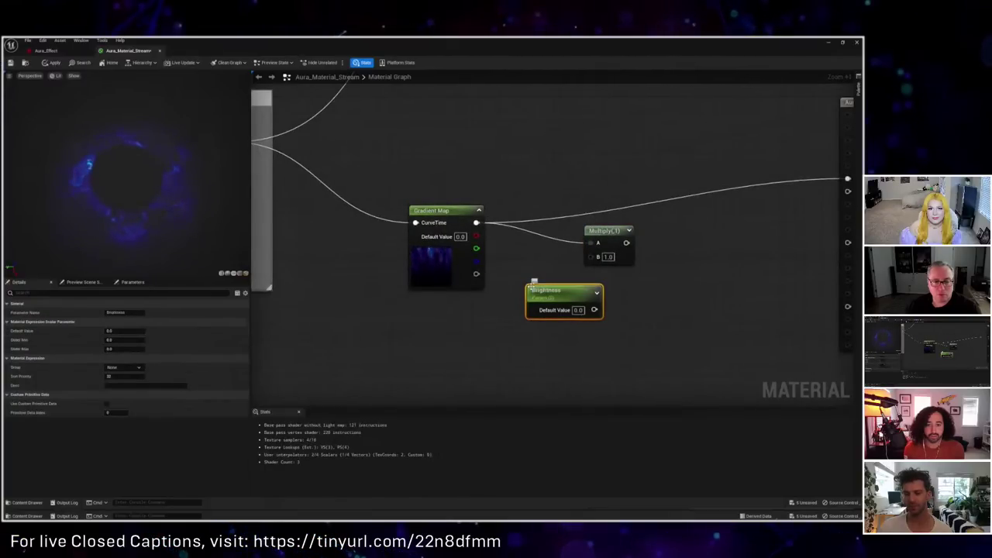
{"action": "left_click_drag", "start_coordinate": [534, 282], "coordinate": [531, 270]}
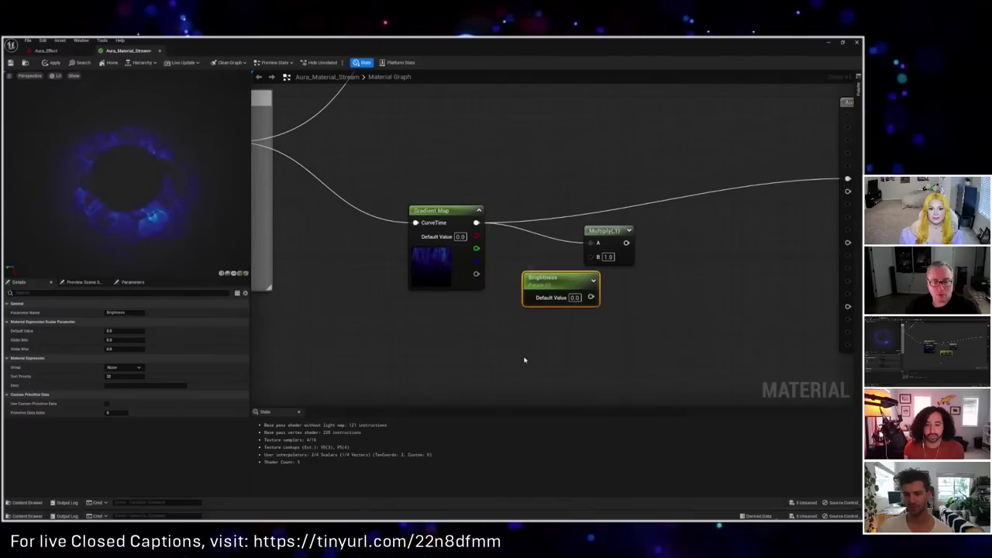
Step: Delete the stray Brightness copies, wire Brightness into Multiply B and Multiply into Emissive
{"action": "key", "text": "ctrl+c"}
{"action": "key", "text": "ctrl+v"}
{"action": "key", "text": "ctrl+v"}
{"action": "left_click_drag", "start_coordinate": [665, 314], "coordinate": [547, 381]}
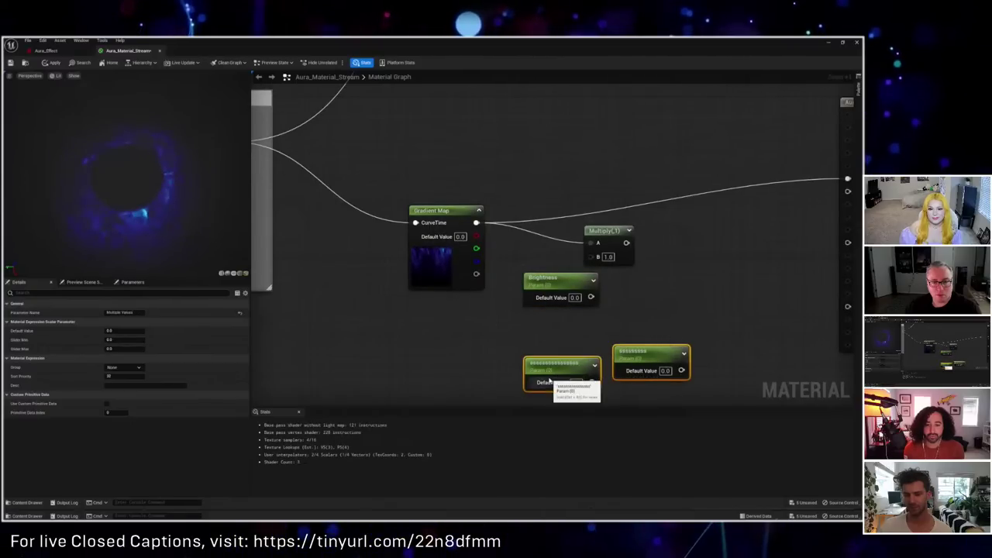
{"action": "key", "text": "Delete"}
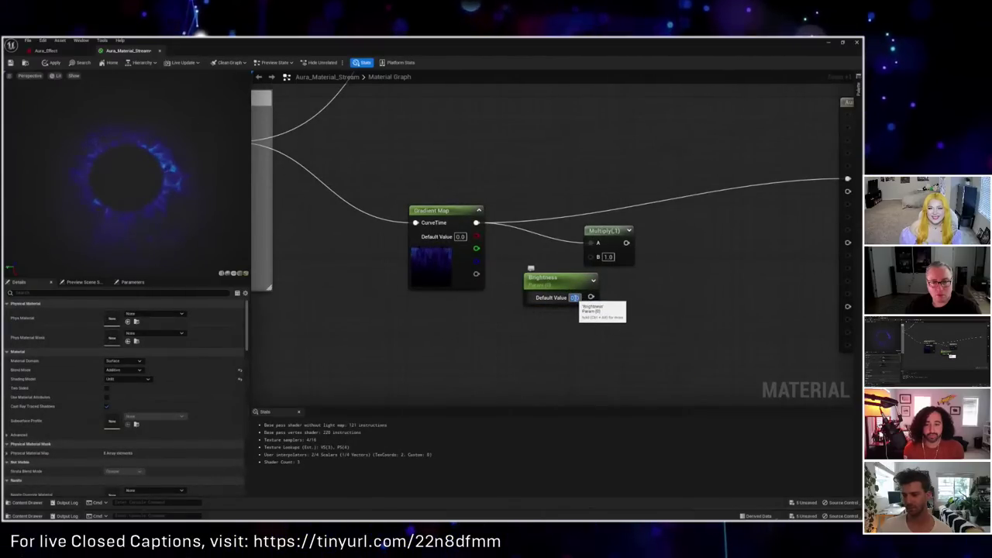
{"action": "type", "text": "3"}
{"action": "left_click_drag", "start_coordinate": [591, 297], "coordinate": [831, 179]}
{"action": "left_click_drag", "start_coordinate": [586, 237], "coordinate": [647, 226]}
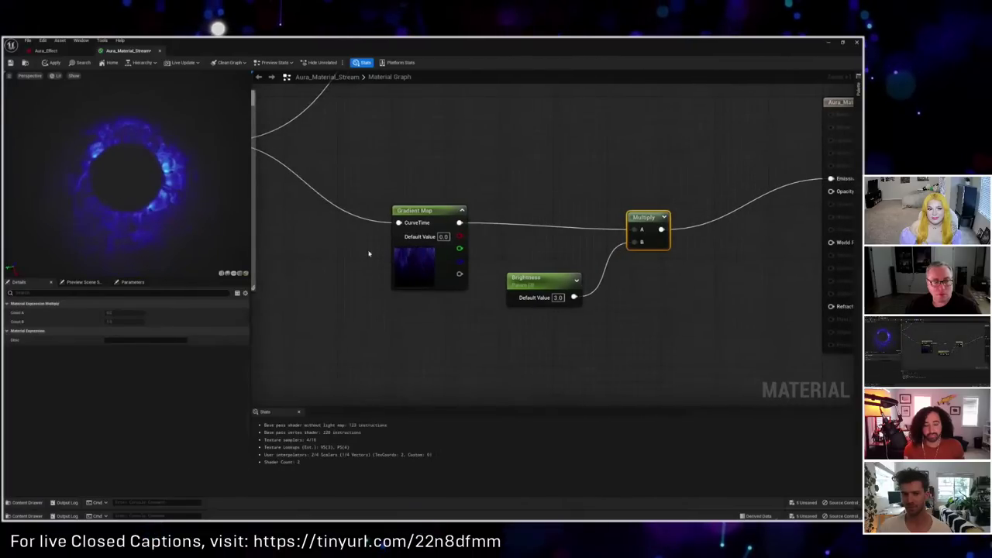
Step: Switch the Gradient Map to Curve_GradientMap_Gold and set Brightness's default value to 5
{"action": "left_click", "coordinate": [405, 261]}
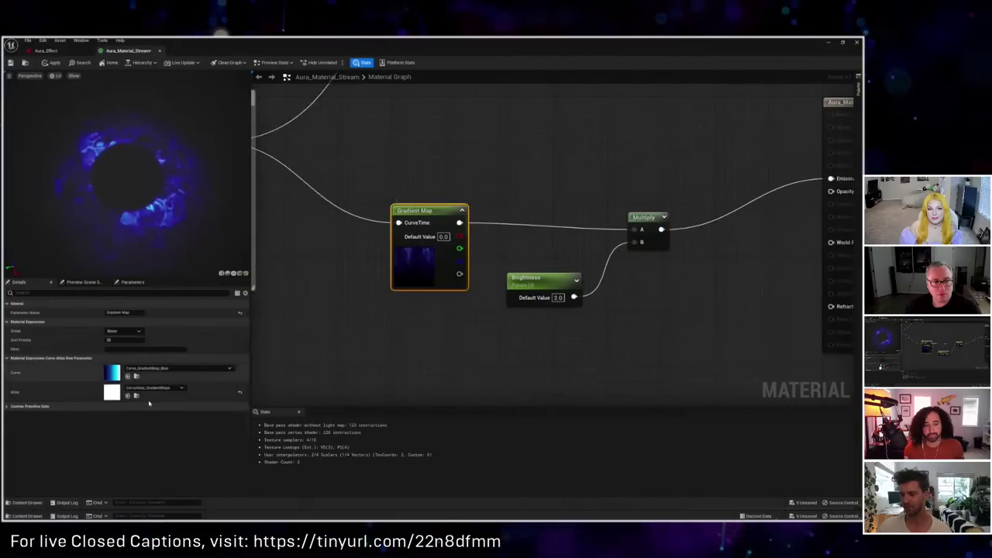
{"action": "left_click", "coordinate": [177, 368]}
{"action": "left_click", "coordinate": [167, 296]}
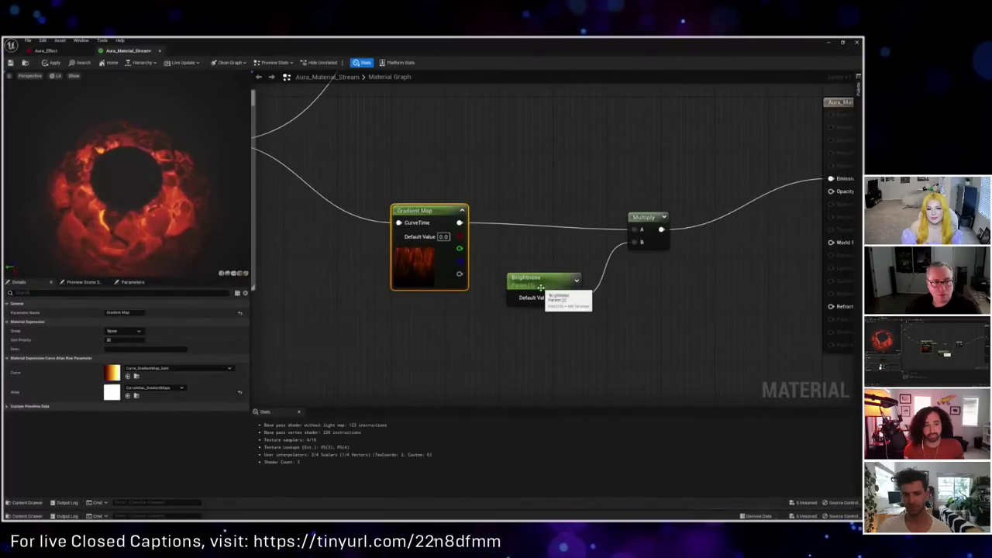
{"action": "left_click_drag", "start_coordinate": [542, 284], "coordinate": [548, 255]}
{"action": "left_click", "coordinate": [565, 271]}
{"action": "type", "text": "5"}
{"action": "key", "text": "Return"}
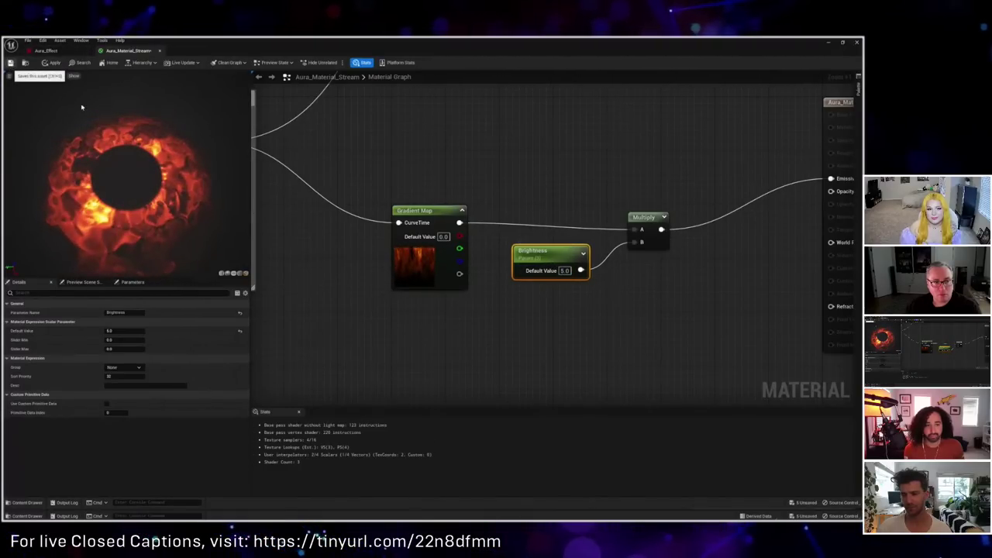
Step: Save Aura_Material_Stream and go back to the Aura_Effect Niagara system
{"action": "key", "text": "ctrl+s"}
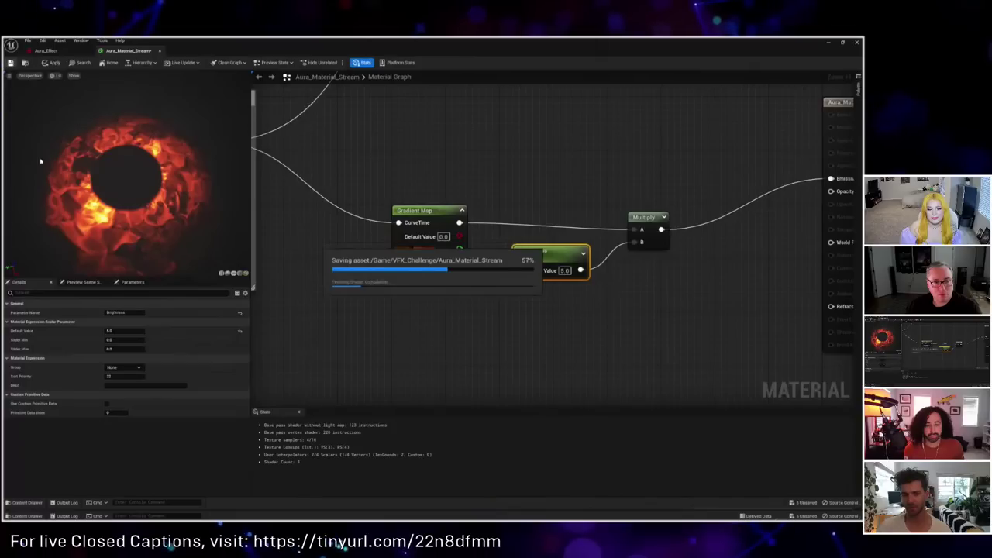
{"action": "left_click", "coordinate": [67, 52]}
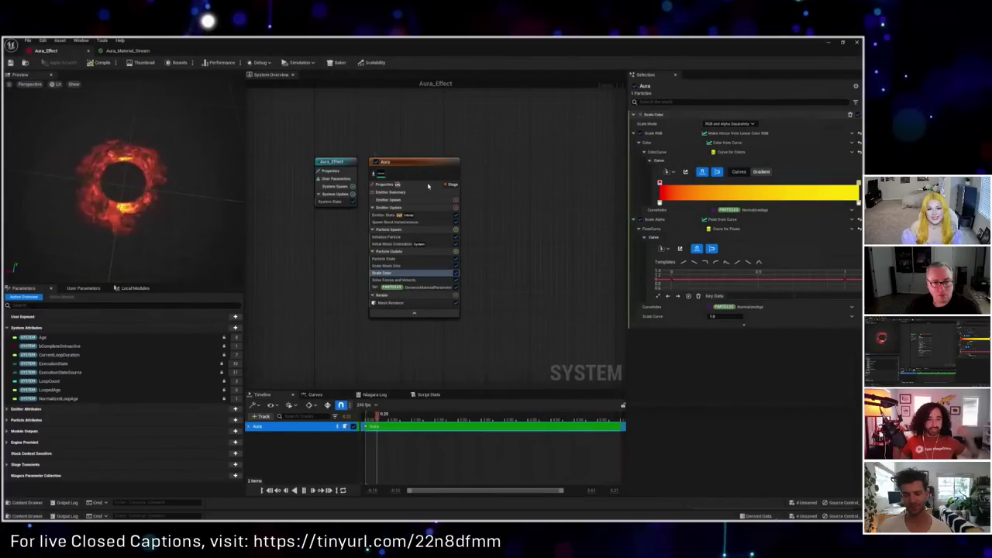
Step: Try Aura_Material_Finished on the Aura Mesh Renderer, revert to Aura_Material_Stream, and reopen its graph
{"action": "left_click", "coordinate": [403, 303]}
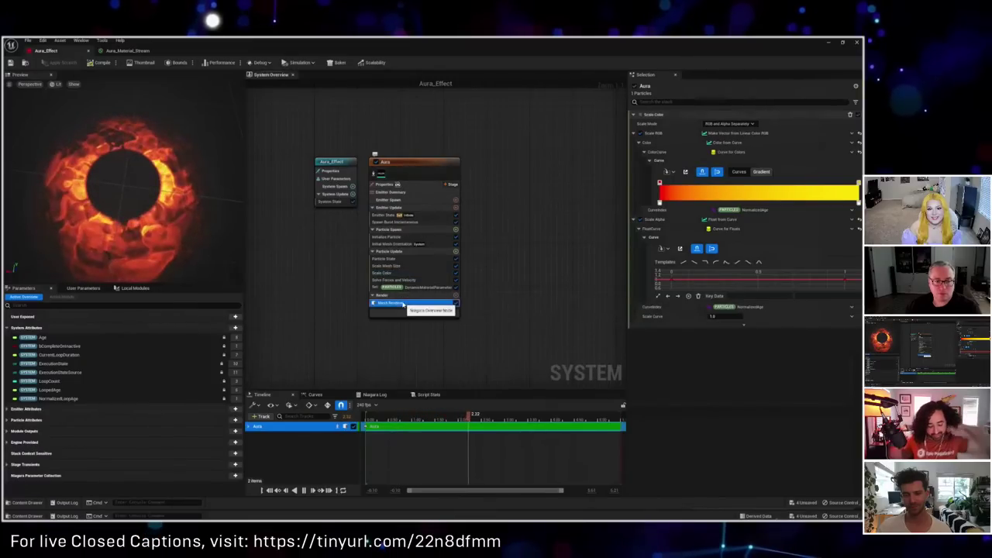
{"action": "left_click", "coordinate": [775, 189]}
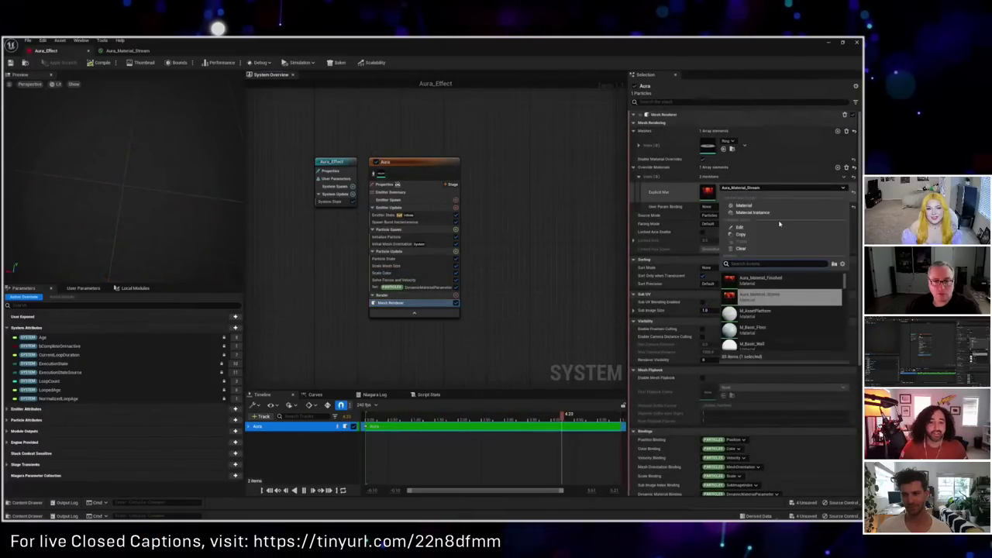
{"action": "left_click", "coordinate": [771, 281]}
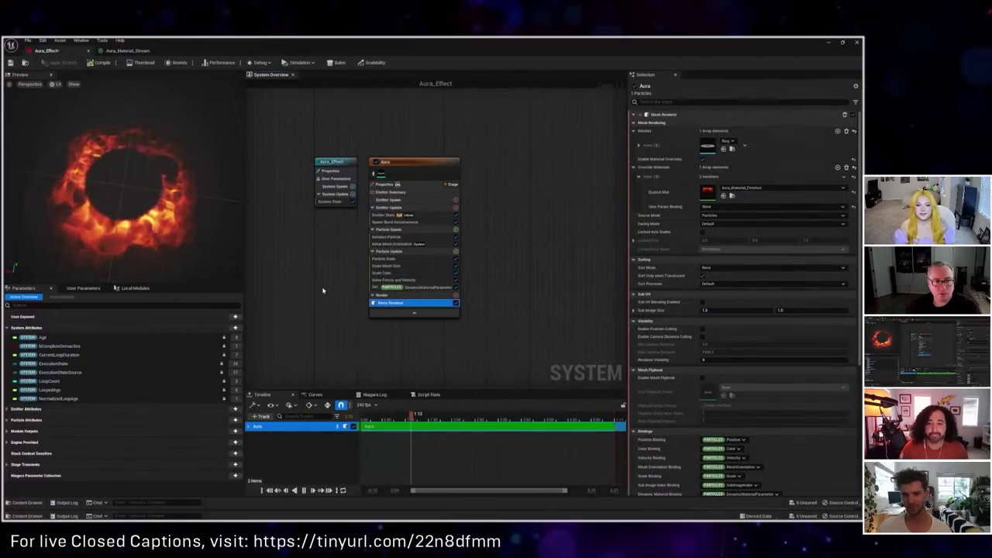
{"action": "left_click", "coordinate": [775, 188]}
{"action": "left_click", "coordinate": [766, 296]}
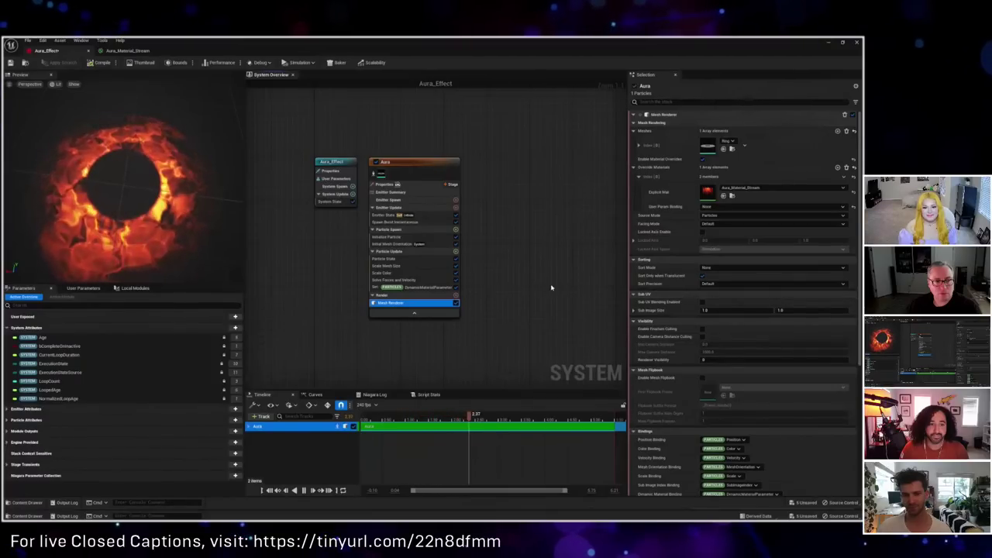
{"action": "left_click", "coordinate": [241, 258]}
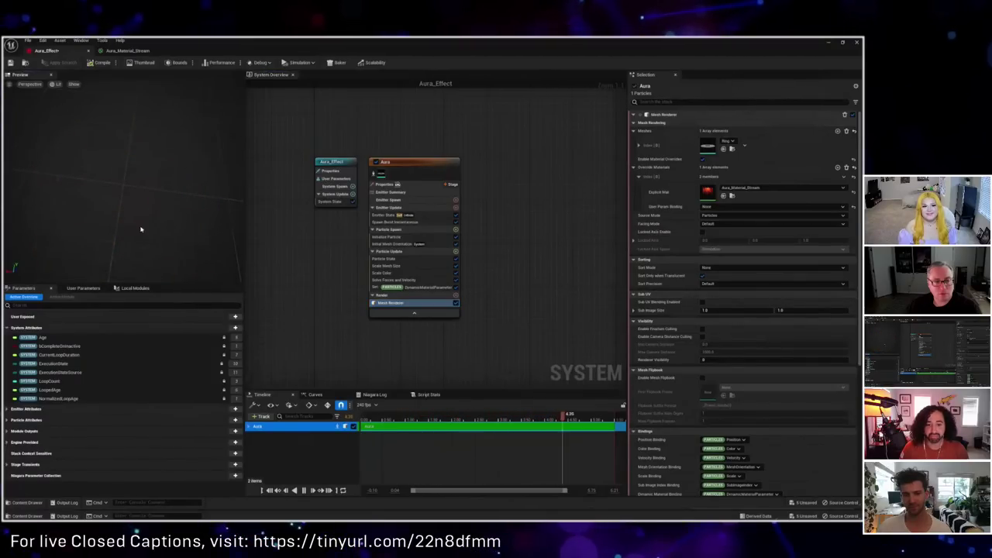
{"action": "left_click", "coordinate": [132, 51]}
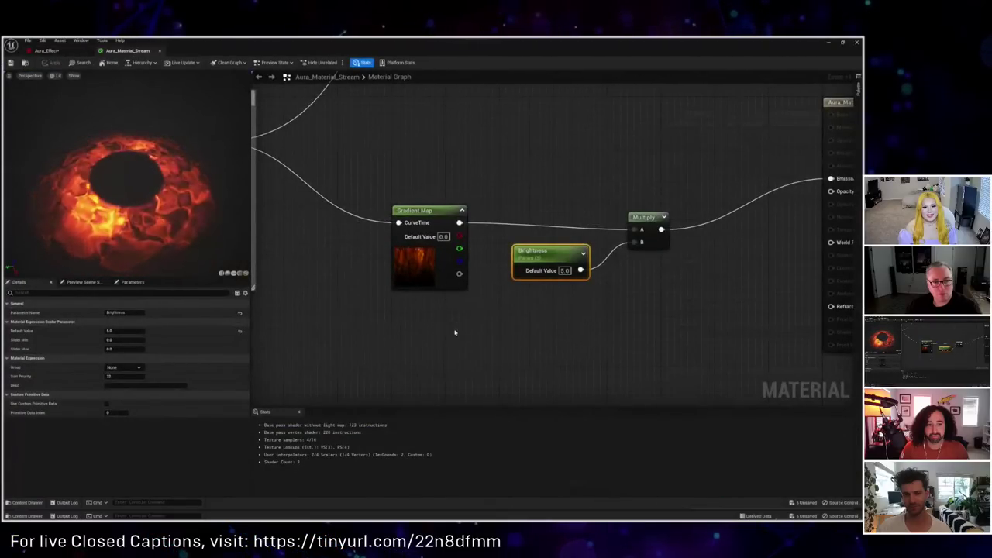
Step: Frame the UV Distortion, Edge Fades and Emission node groups and marquee-select them all
{"action": "scroll", "coordinate": [372, 344], "scroll_direction": "down", "scroll_amount": 10}
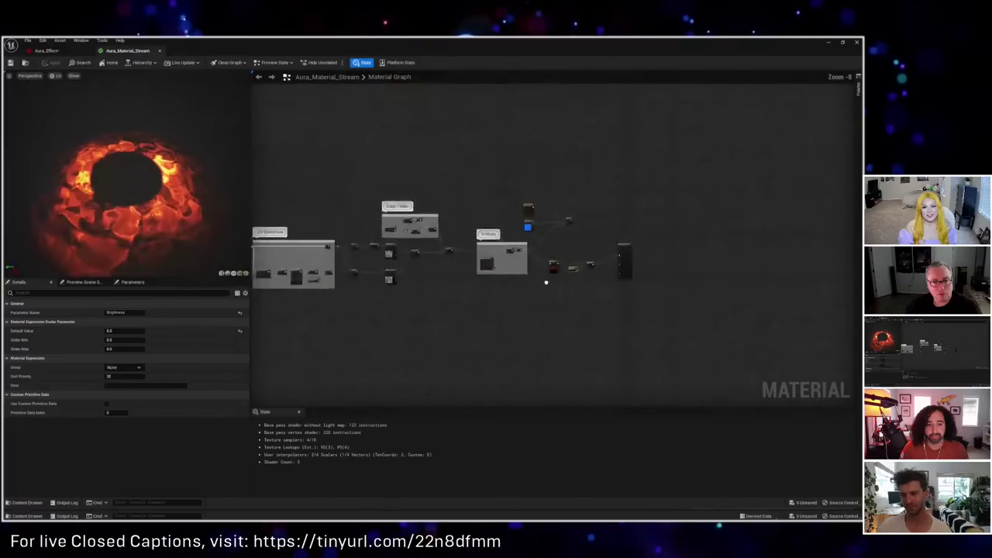
{"action": "scroll", "coordinate": [555, 275], "scroll_direction": "up", "scroll_amount": 1}
{"action": "right_click_drag", "start_coordinate": [503, 264], "coordinate": [565, 259]}
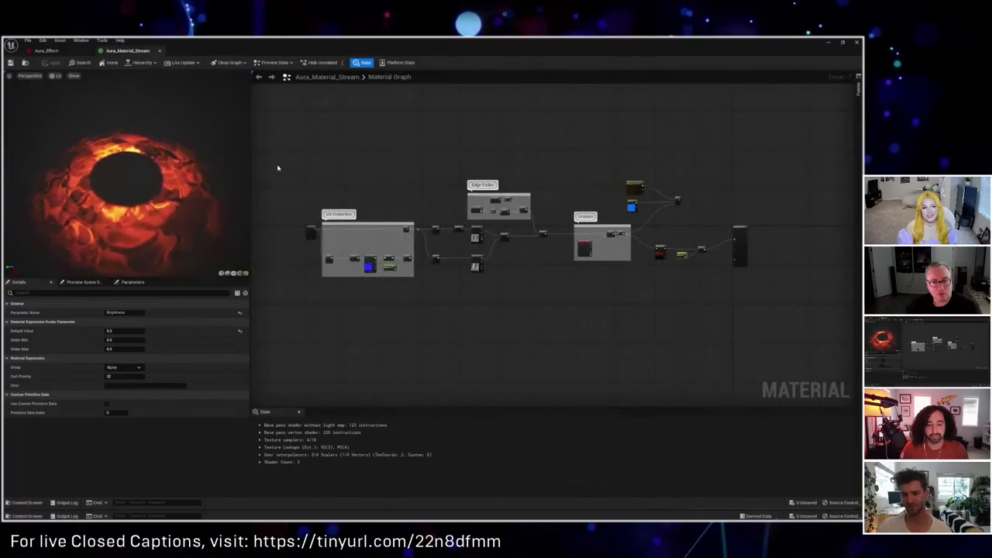
{"action": "left_click_drag", "start_coordinate": [277, 164], "coordinate": [569, 285]}
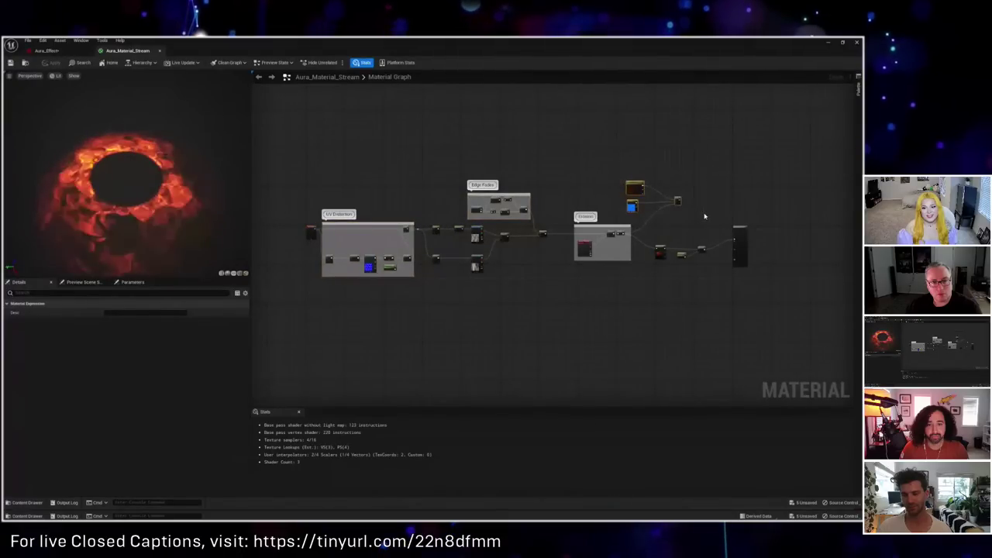
{"action": "left_click_drag", "start_coordinate": [279, 158], "coordinate": [713, 297]}
Step: Paste the copied node groups and line the duplicate up under the original
{"action": "key", "text": "ctrl+v"}
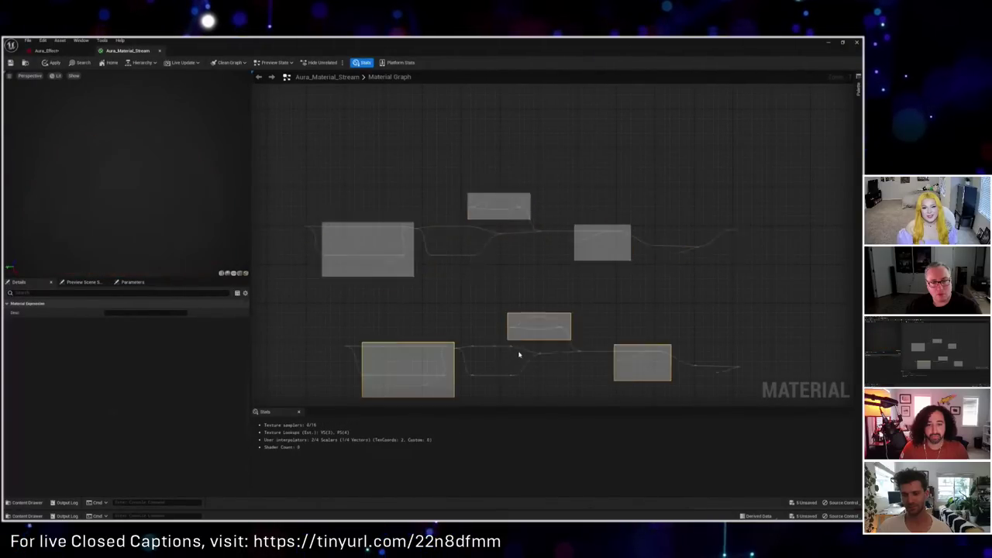
{"action": "left_click_drag", "start_coordinate": [352, 353], "coordinate": [313, 353]}
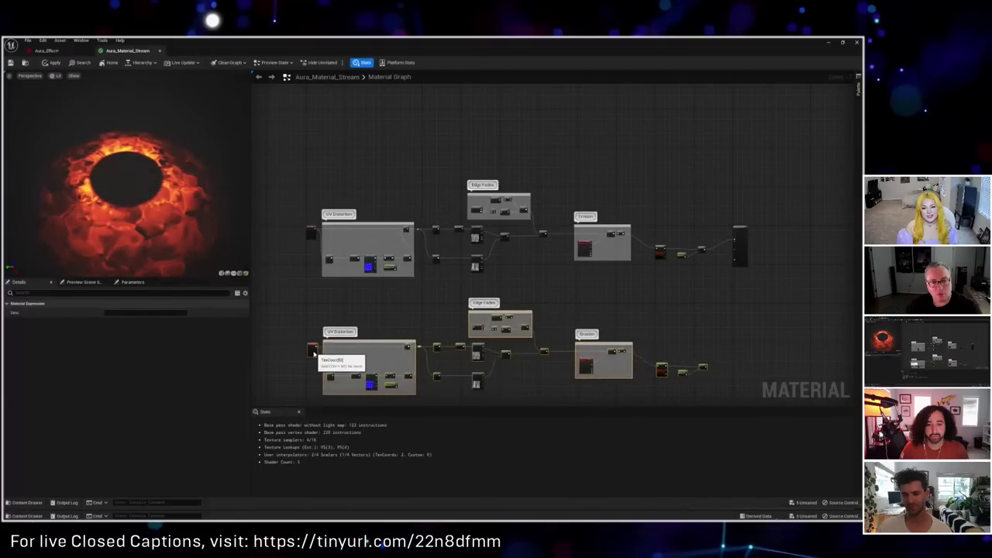
{"action": "scroll", "coordinate": [313, 353], "scroll_direction": "up", "scroll_amount": 3}
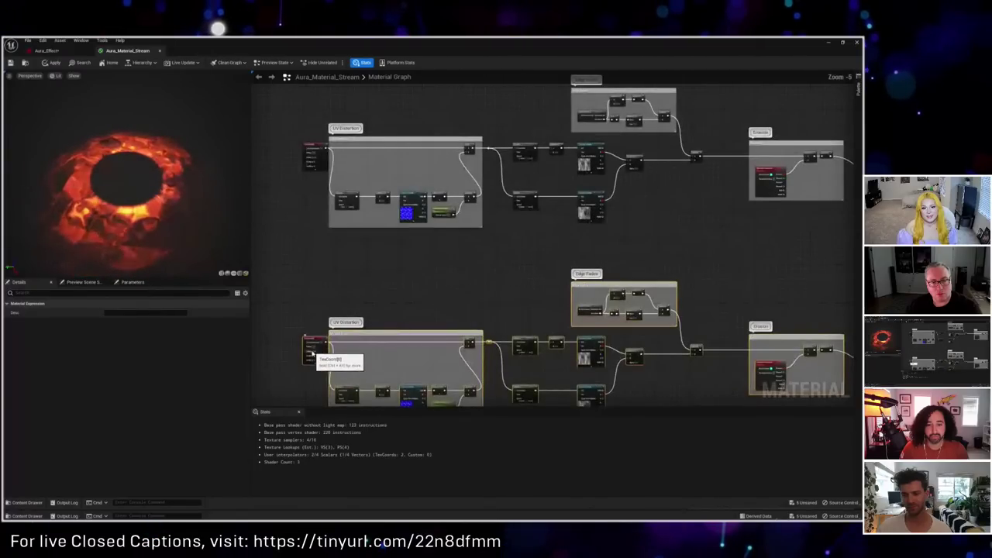
{"action": "right_click_drag", "start_coordinate": [397, 308], "coordinate": [378, 205]}
{"action": "scroll", "coordinate": [429, 370], "scroll_direction": "up", "scroll_amount": 4}
{"action": "right_click_drag", "start_coordinate": [430, 369], "coordinate": [635, 365]}
{"action": "right_click_drag", "start_coordinate": [490, 285], "coordinate": [427, 274]}
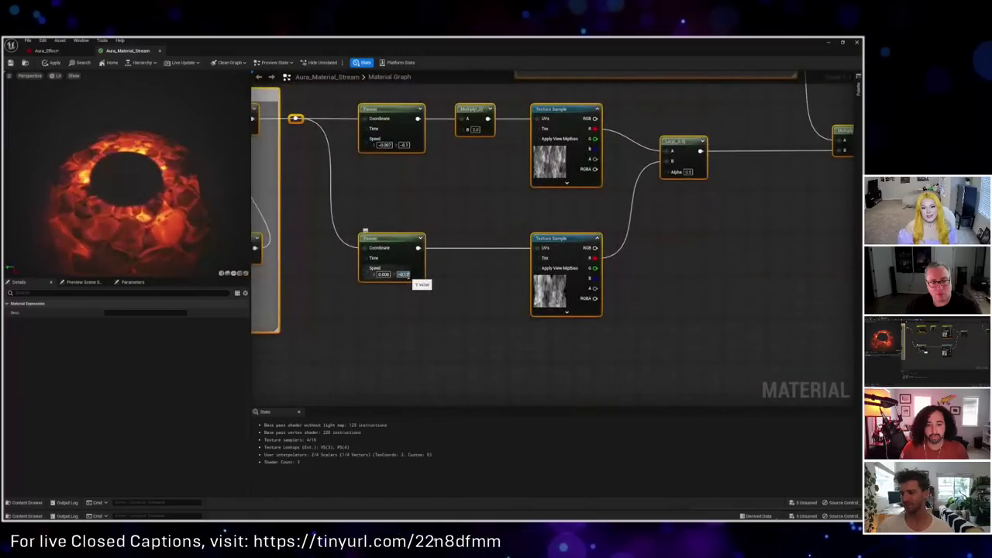
Step: Set the lower Panner's speed to 0.008, -0.115, then select the upper Panner
{"action": "left_click", "coordinate": [404, 274]}
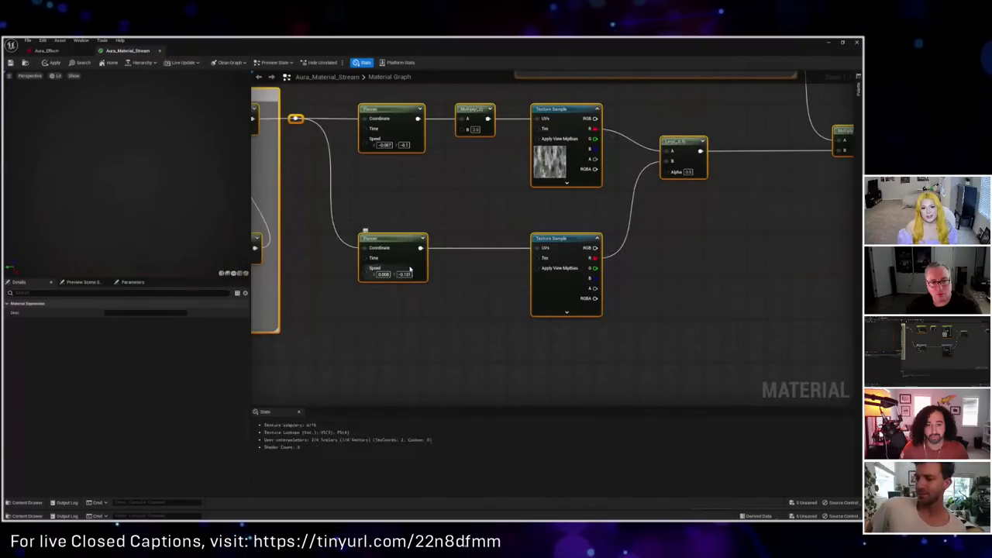
{"action": "left_click", "coordinate": [383, 273]}
{"action": "left_click", "coordinate": [382, 273]}
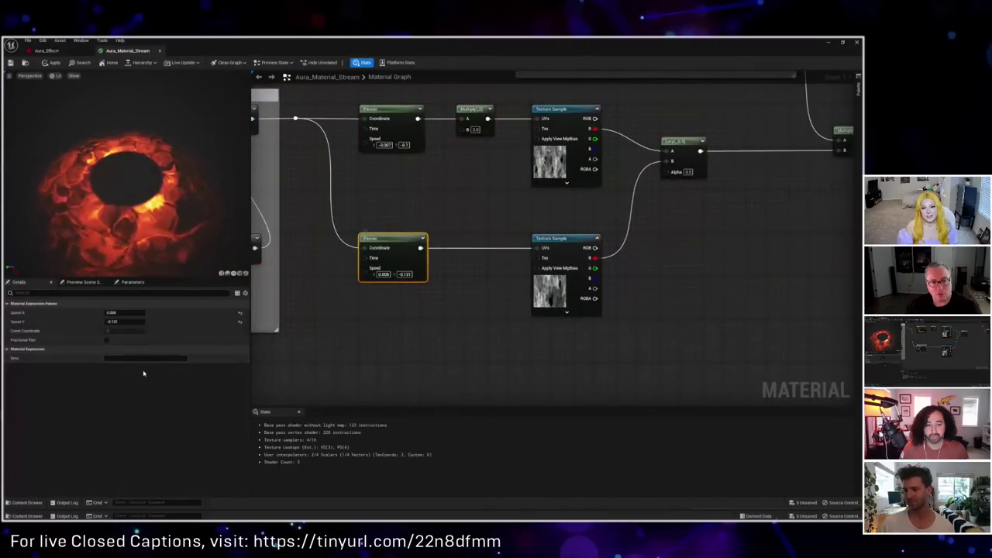
{"action": "left_click_drag", "start_coordinate": [124, 321], "coordinate": [136, 321]}
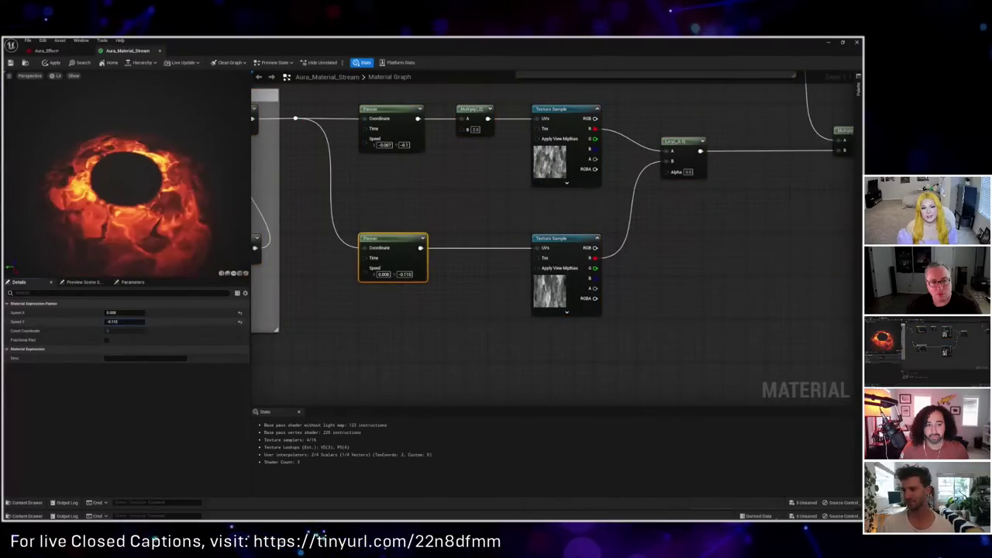
{"action": "left_click", "coordinate": [392, 109]}
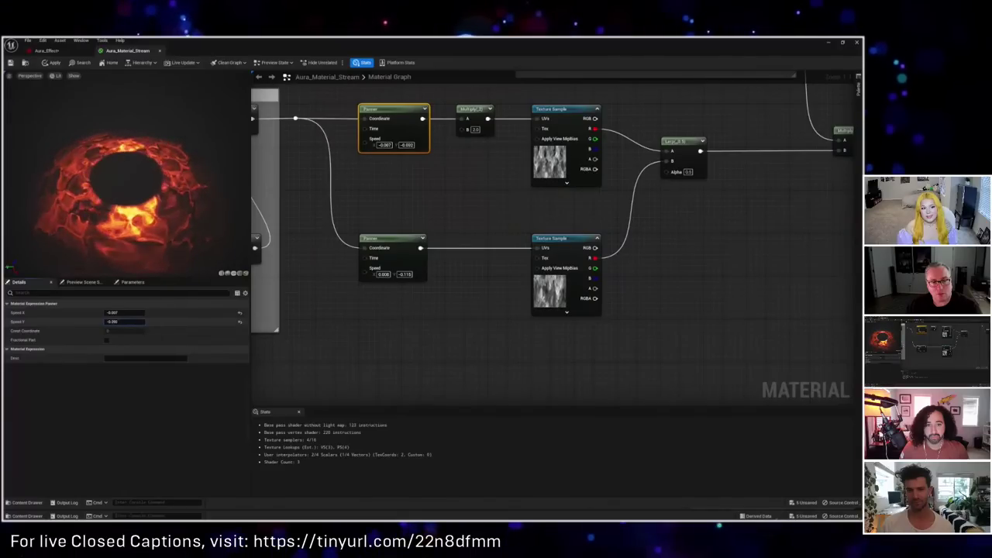
{"action": "scroll", "coordinate": [684, 224], "scroll_direction": "down", "scroll_amount": 1}
Step: Set the Gradient Map's curve to Curve_GradientMap_Blue
{"action": "right_click_drag", "start_coordinate": [684, 224], "coordinate": [372, 232]}
{"action": "scroll", "coordinate": [580, 201], "scroll_direction": "down", "scroll_amount": 2}
{"action": "right_click_drag", "start_coordinate": [580, 201], "coordinate": [519, 184]}
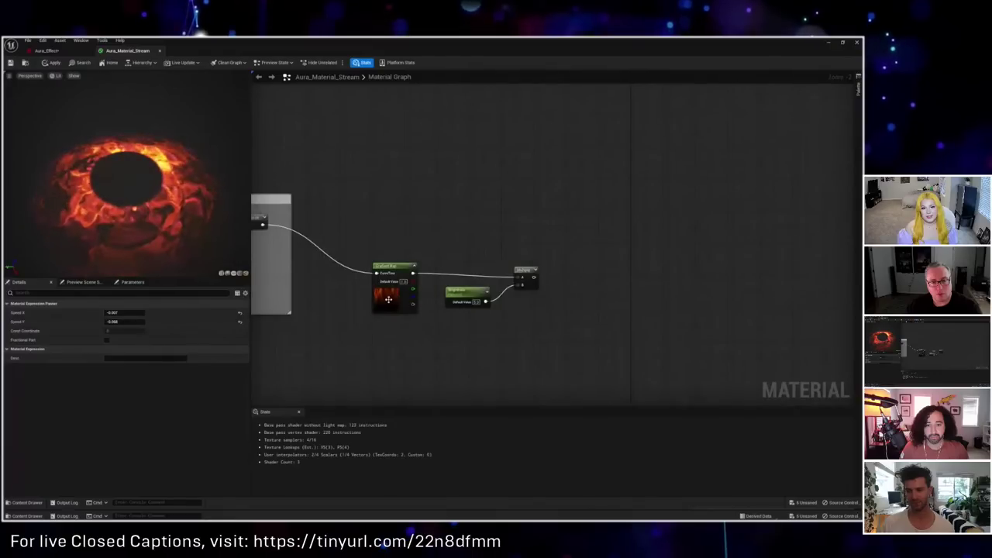
{"action": "left_click", "coordinate": [393, 268]}
{"action": "left_click", "coordinate": [178, 369]}
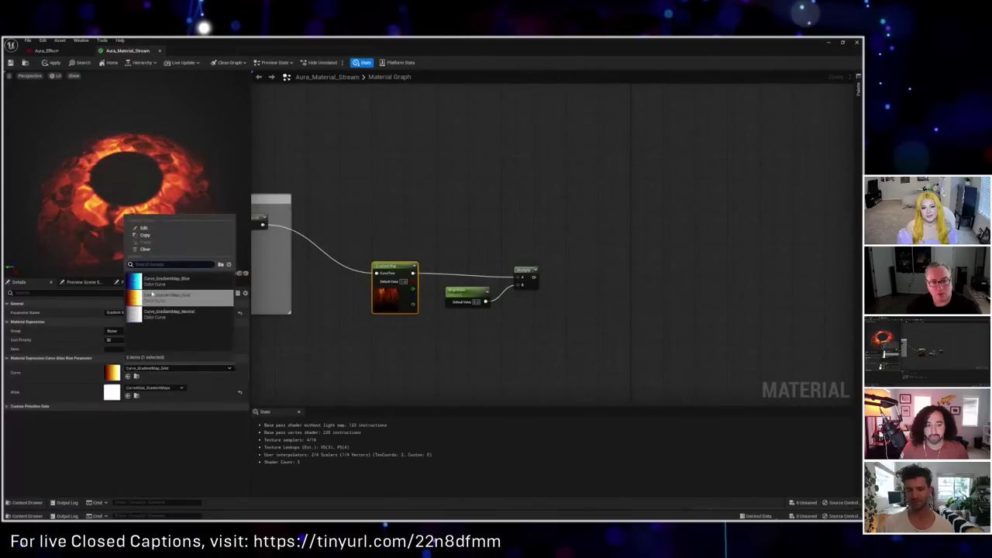
{"action": "left_click", "coordinate": [178, 282]}
Step: Place an Add node and wire the upper and lower chains' outputs into its A and B inputs
{"action": "right_click_drag", "start_coordinate": [573, 174], "coordinate": [529, 218]}
{"action": "scroll", "coordinate": [465, 274], "scroll_direction": "down", "scroll_amount": 3}
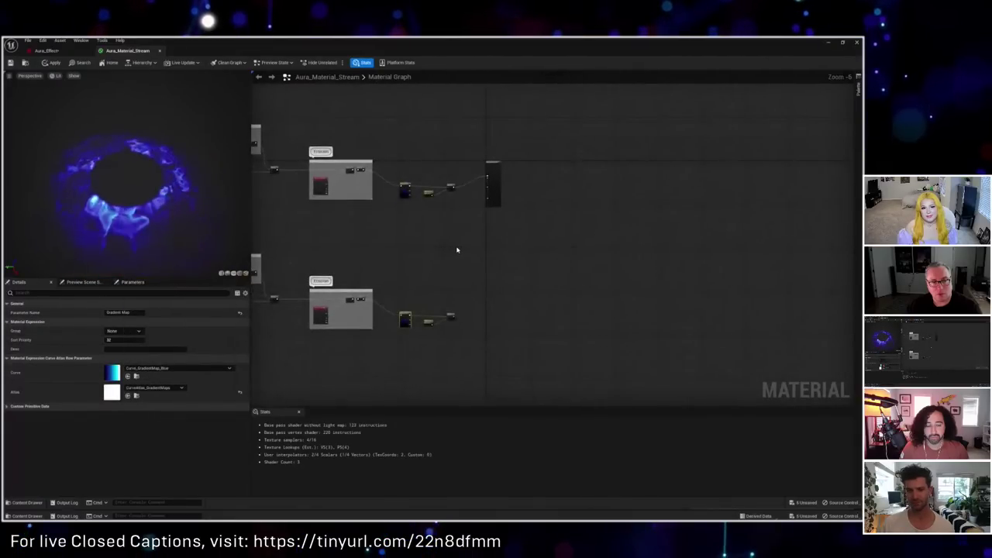
{"action": "left_click", "coordinate": [457, 250]}
{"action": "scroll", "coordinate": [463, 217], "scroll_direction": "up", "scroll_amount": 2}
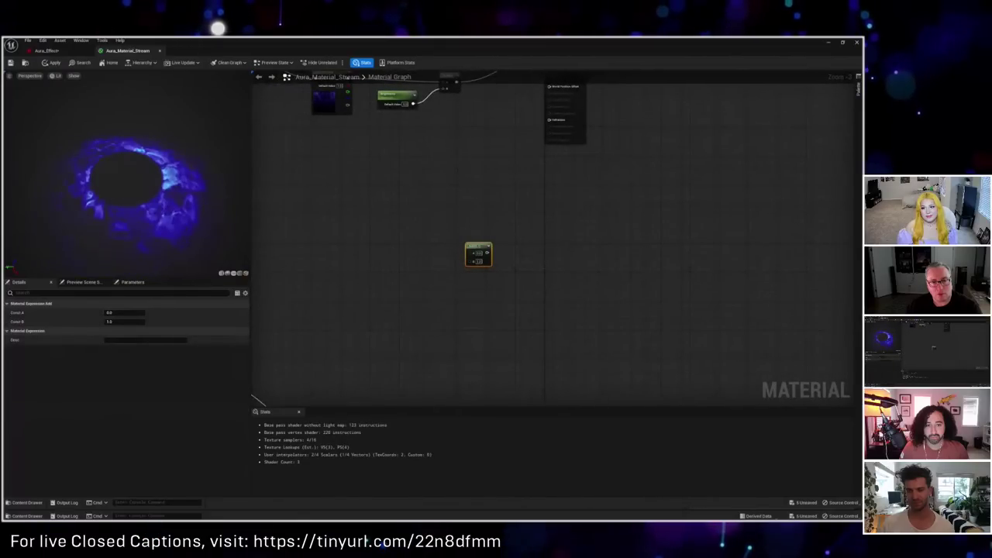
{"action": "right_click_drag", "start_coordinate": [457, 84], "coordinate": [445, 115]}
{"action": "left_click_drag", "start_coordinate": [445, 115], "coordinate": [456, 287]}
{"action": "right_click_drag", "start_coordinate": [456, 286], "coordinate": [468, 175]}
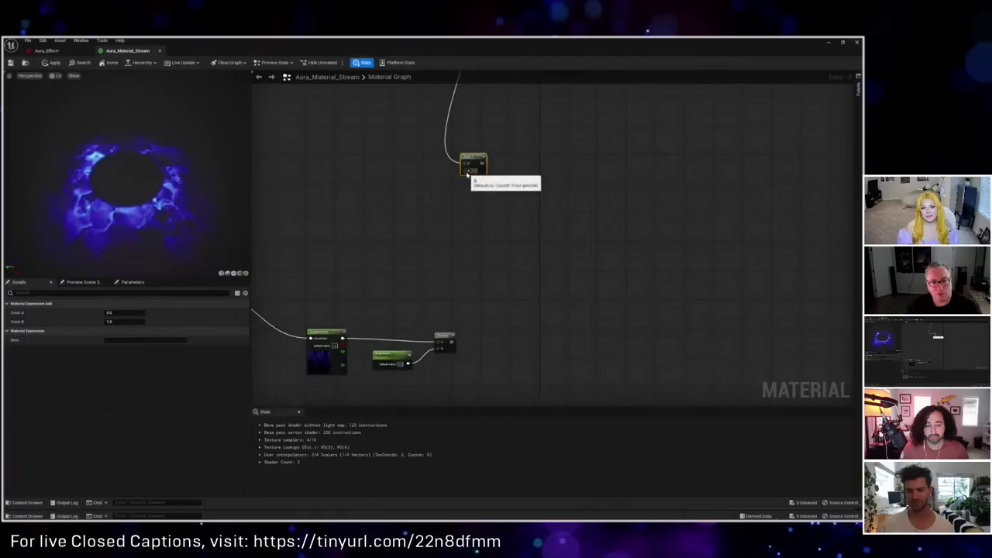
{"action": "left_click_drag", "start_coordinate": [468, 174], "coordinate": [452, 342]}
Step: Select the lower chain's Gradient Map node and center it in view
{"action": "right_click_drag", "start_coordinate": [324, 272], "coordinate": [386, 259]}
{"action": "left_click", "coordinate": [392, 329]}
{"action": "right_click_drag", "start_coordinate": [392, 329], "coordinate": [406, 257]}
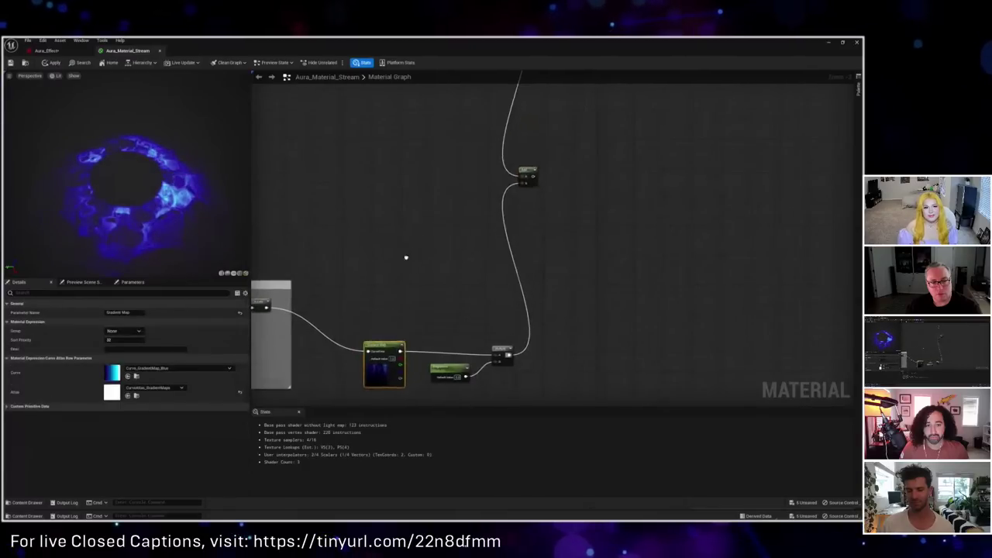
{"action": "scroll", "coordinate": [405, 257], "scroll_direction": "down", "scroll_amount": 3}
{"action": "scroll", "coordinate": [379, 377], "scroll_direction": "up", "scroll_amount": 4}
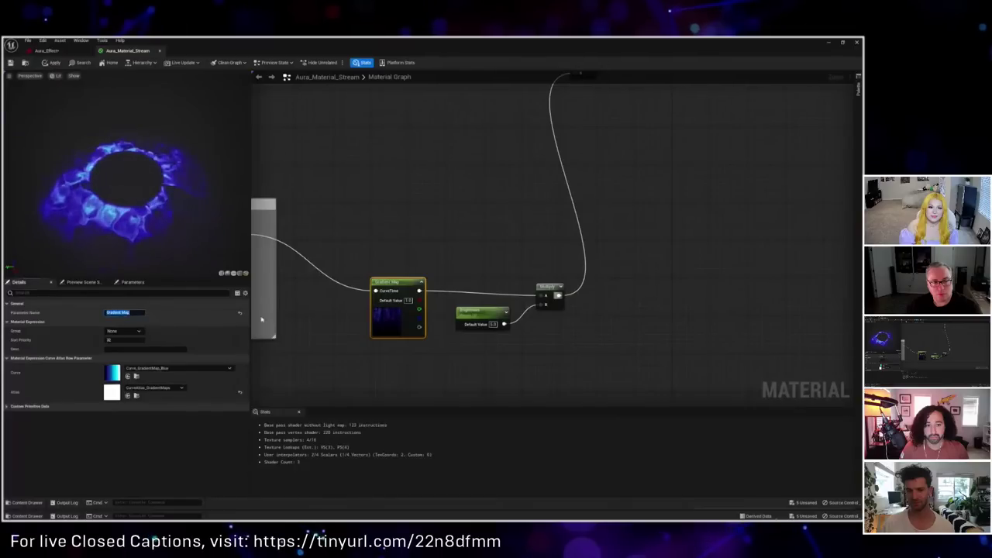
Step: Rename the lower Gradient Map node to 'Gradient Map 1'
{"action": "right_click", "coordinate": [396, 281]}
{"action": "left_click", "coordinate": [391, 289]}
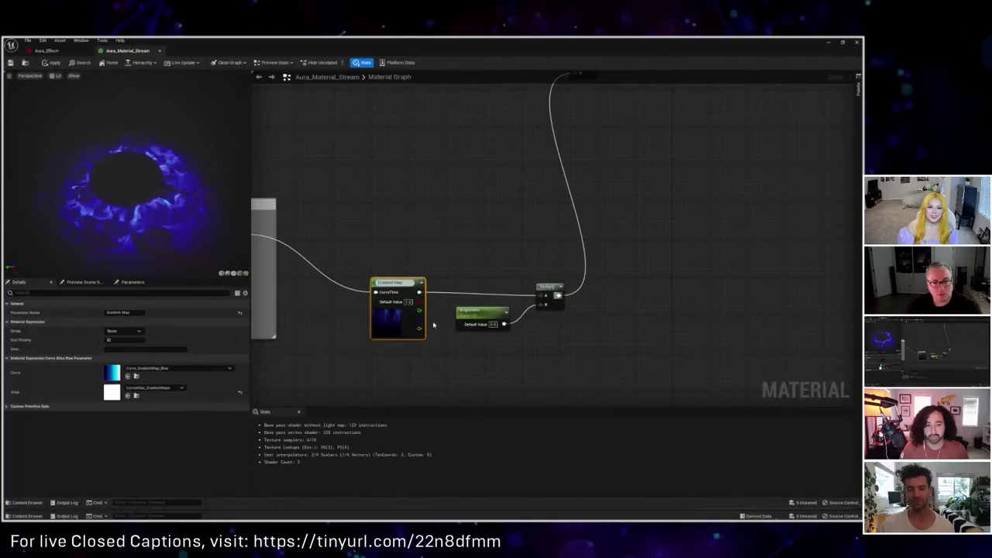
{"action": "key", "text": "Return"}
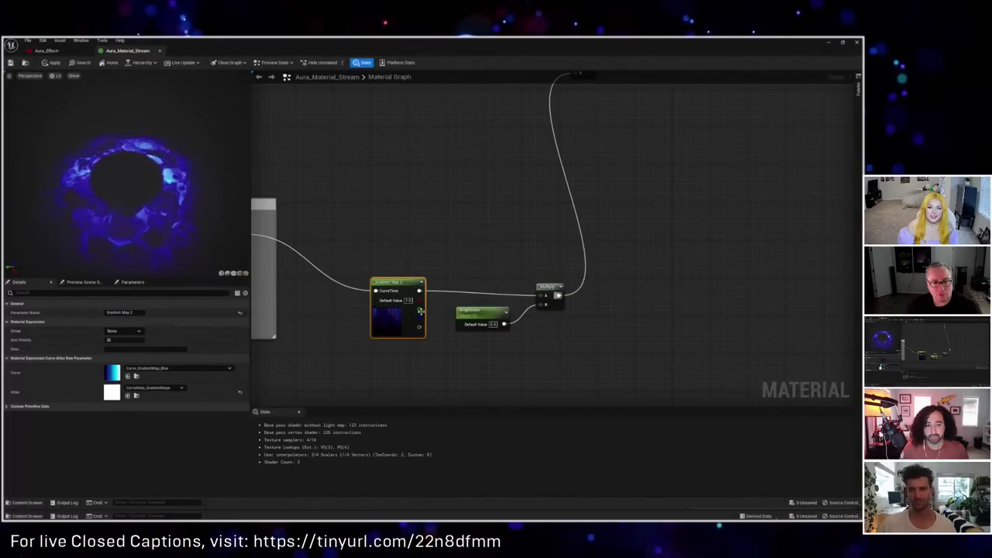
{"action": "right_click_drag", "start_coordinate": [421, 203], "coordinate": [410, 326]}
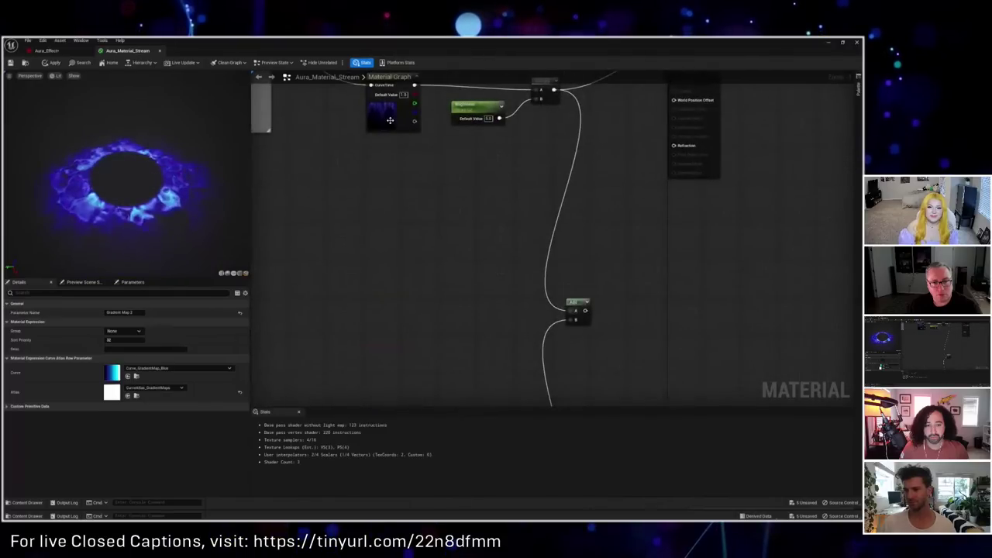
Step: Give it Curve_GradientMap_Gold, wire Add into Emissive Color, and apply the material
{"action": "left_click", "coordinate": [178, 368]}
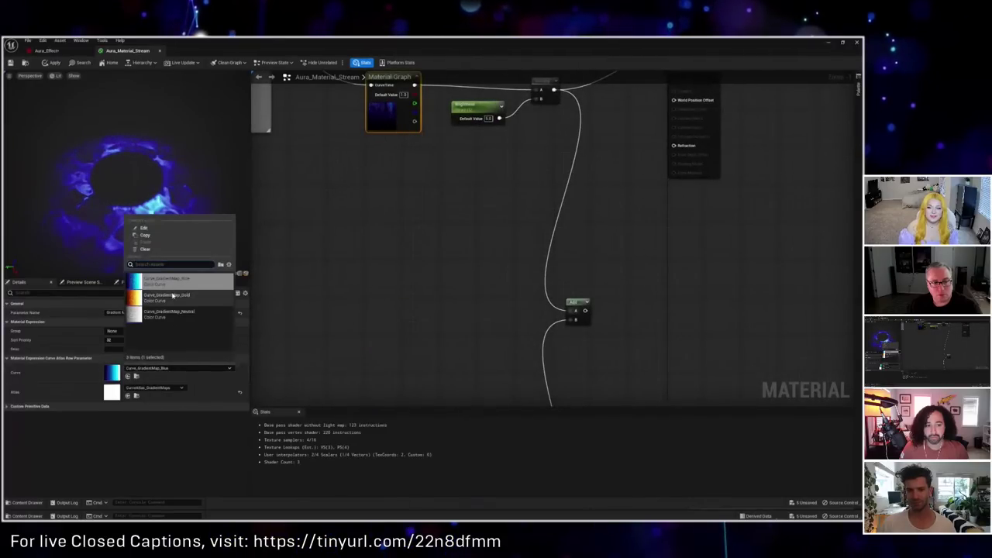
{"action": "left_click", "coordinate": [186, 297]}
{"action": "right_click_drag", "start_coordinate": [665, 236], "coordinate": [556, 287]}
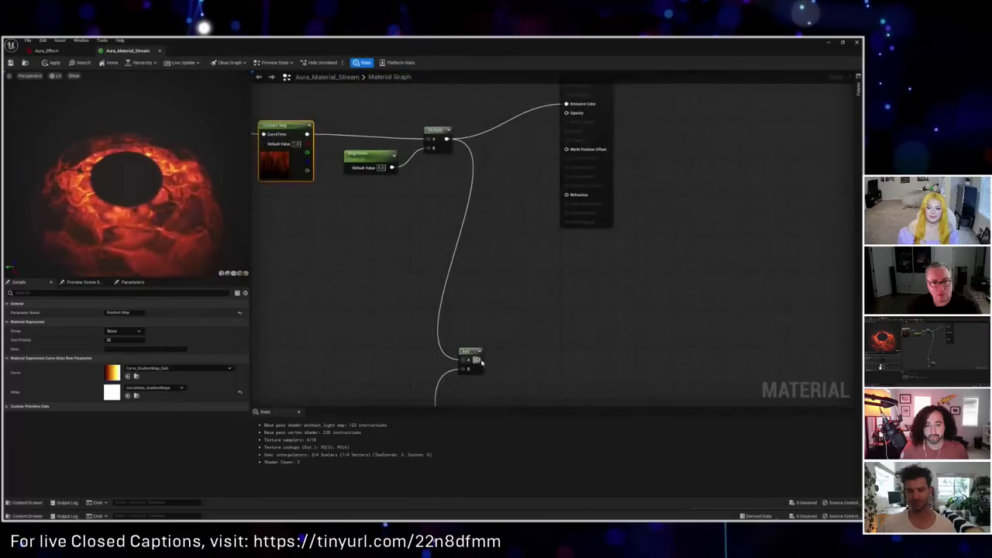
{"action": "left_click_drag", "start_coordinate": [479, 359], "coordinate": [574, 104]}
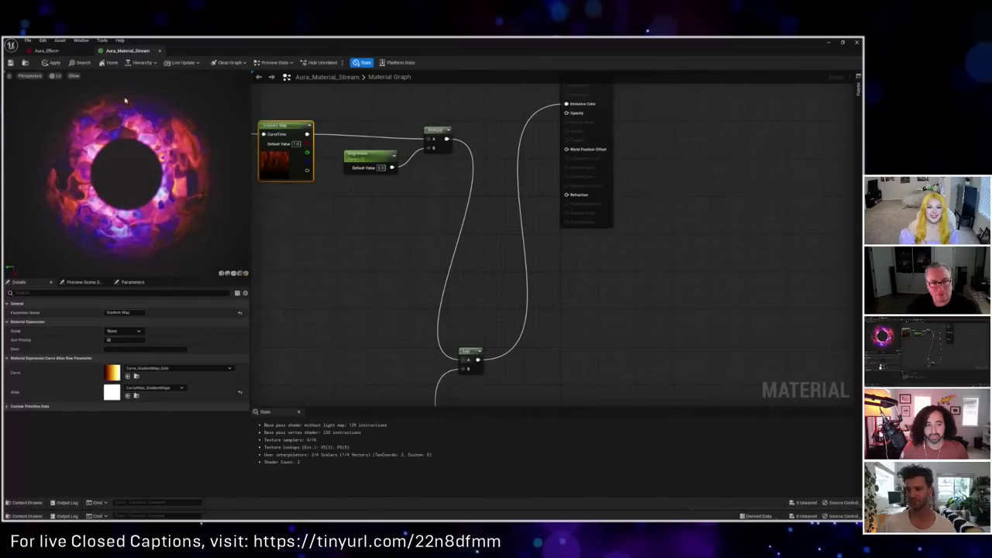
{"action": "left_click", "coordinate": [52, 62]}
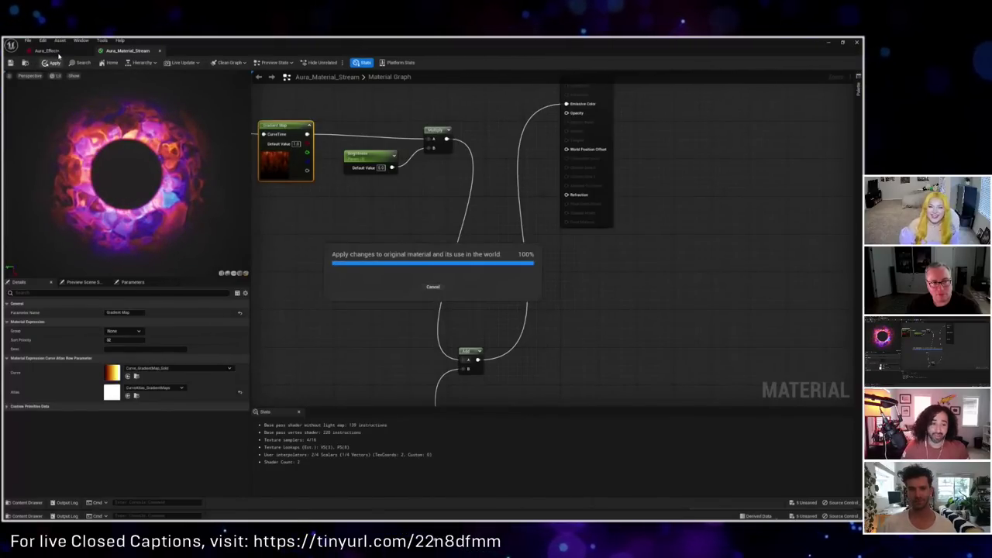
{"action": "left_click", "coordinate": [46, 50]}
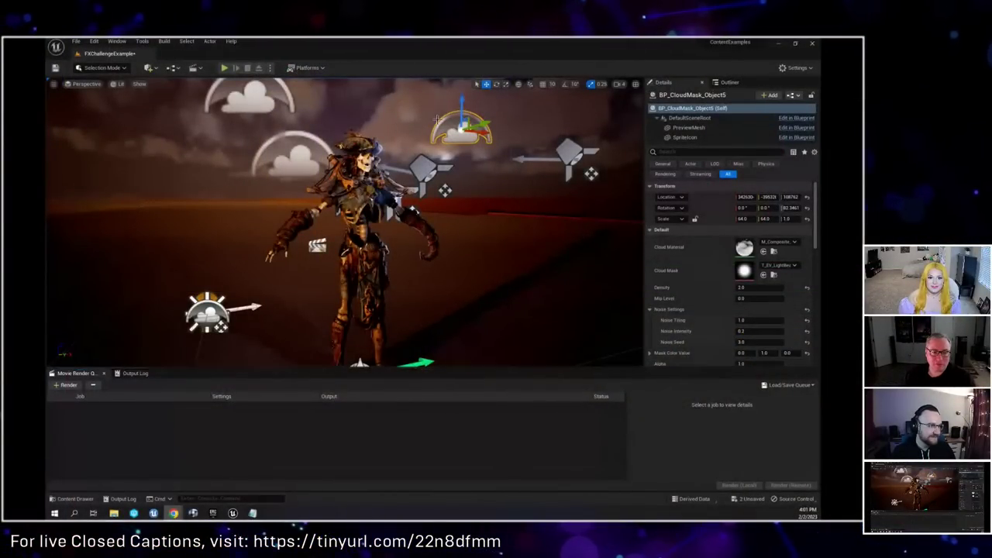
Step: Open UEChallengeSeq_0010 from the Cinematics menu, close Sequencer, and reopen the level sequence list
{"action": "left_click", "coordinate": [193, 69]}
{"action": "left_click", "coordinate": [229, 94]}
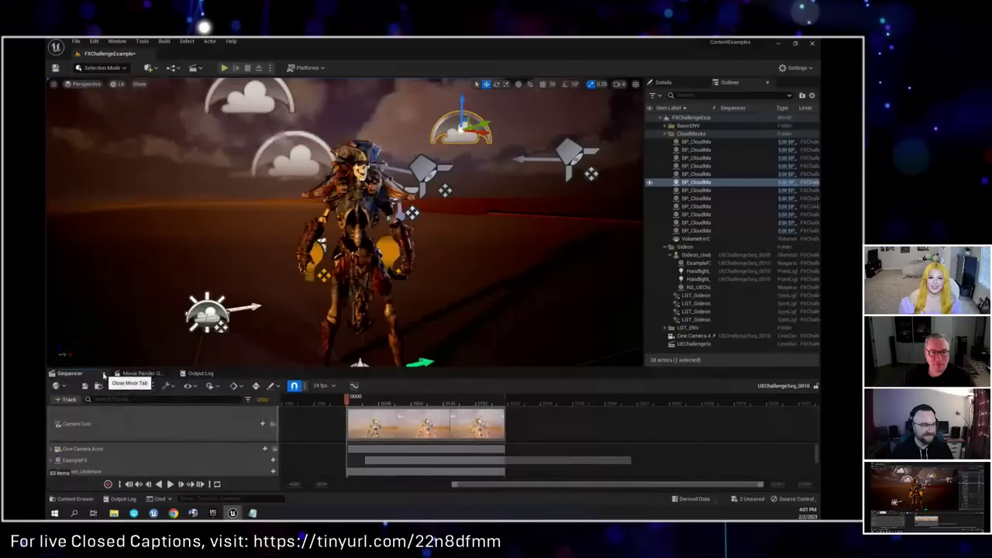
{"action": "left_click", "coordinate": [104, 375]}
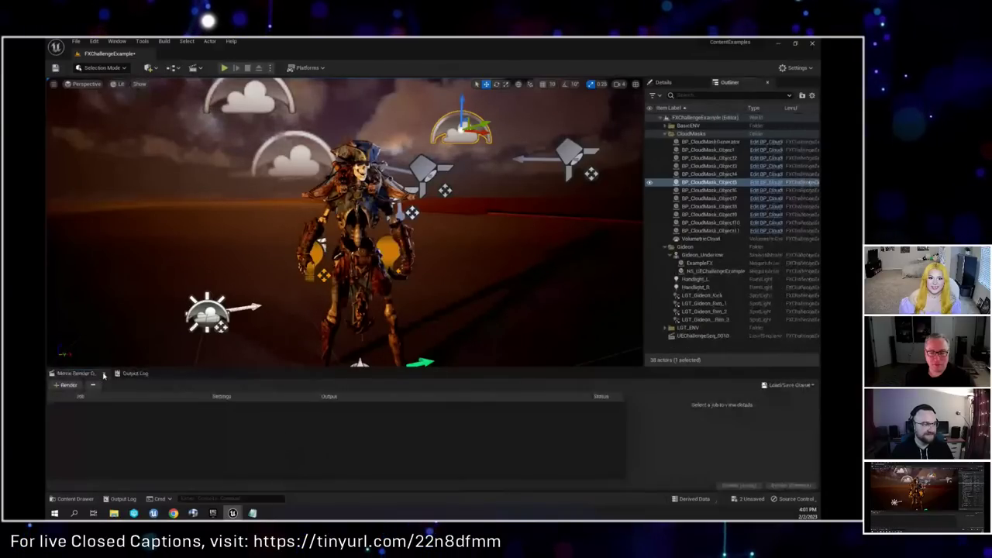
{"action": "left_click", "coordinate": [192, 68]}
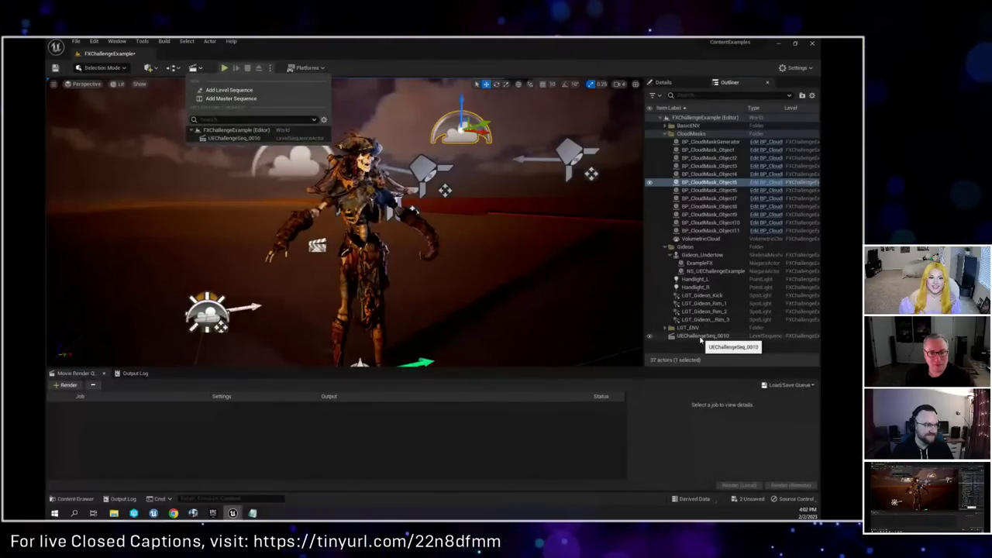
Step: Open UEChallengeSeq_0010 in Sequencer and turn off the camera-cut section's thumbnails
{"action": "left_click", "coordinate": [233, 138]}
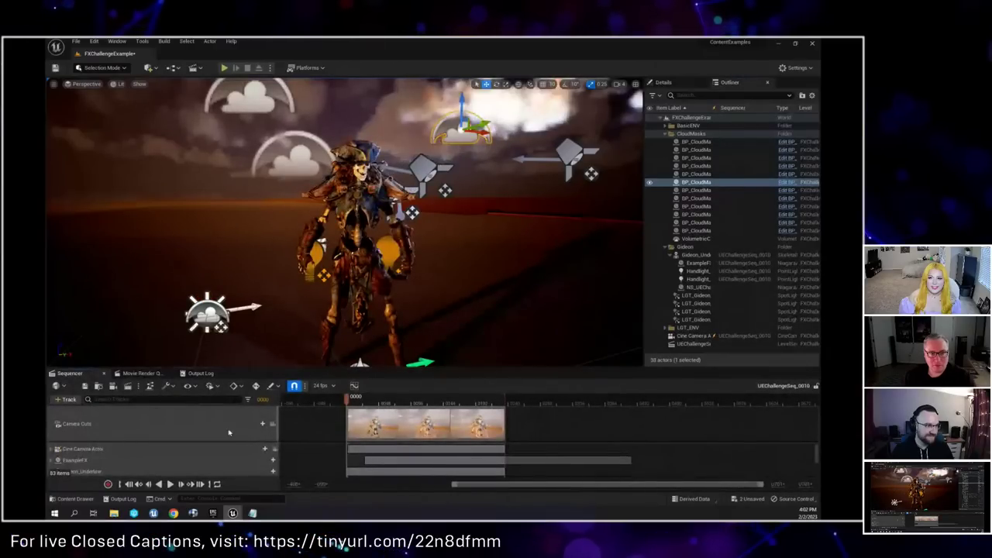
{"action": "right_click", "coordinate": [394, 421]}
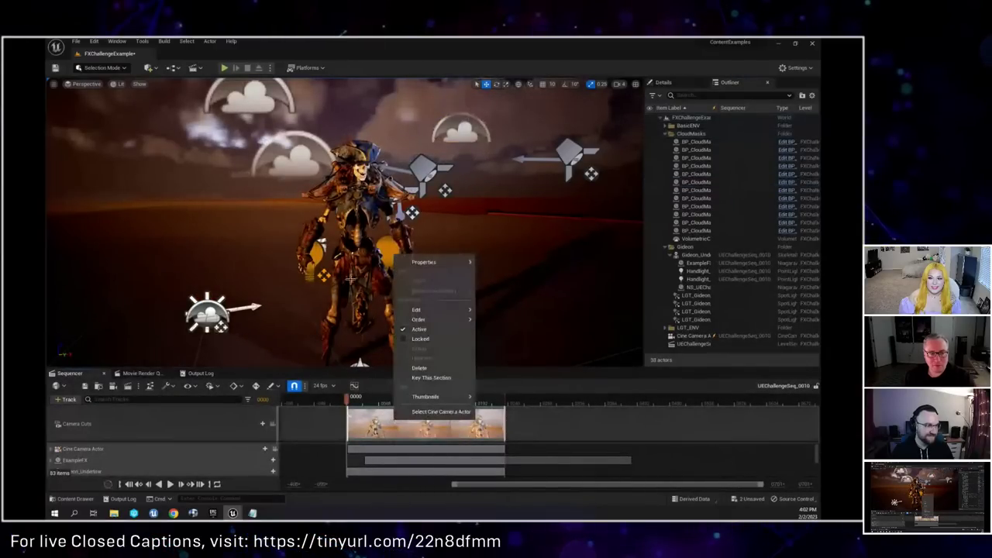
{"action": "mouse_move", "coordinate": [426, 265]}
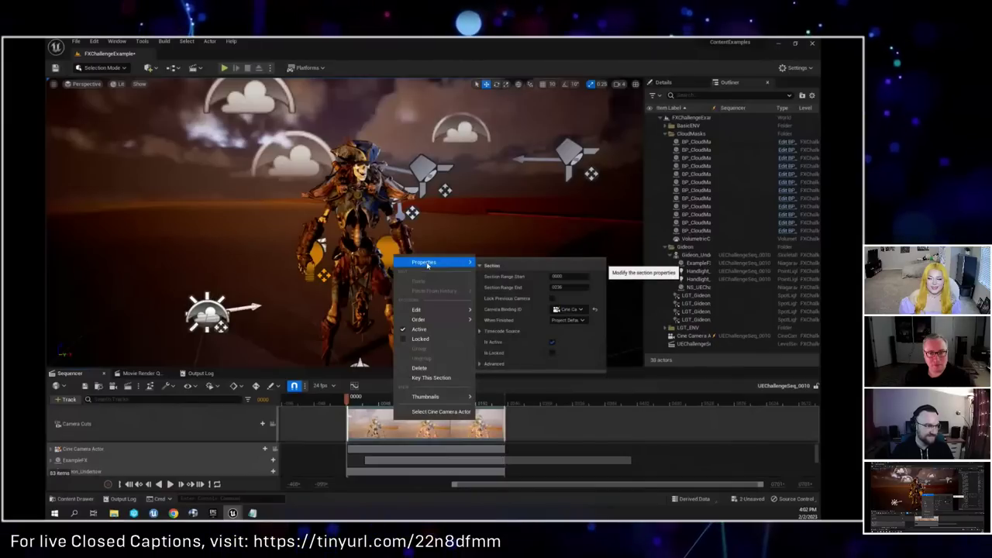
{"action": "left_click", "coordinate": [483, 366]}
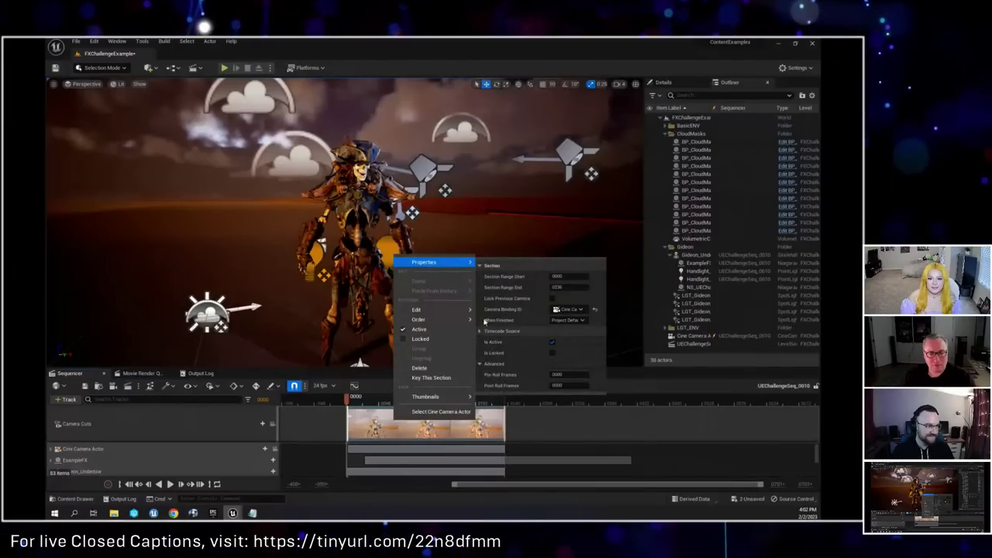
{"action": "mouse_move", "coordinate": [437, 396]}
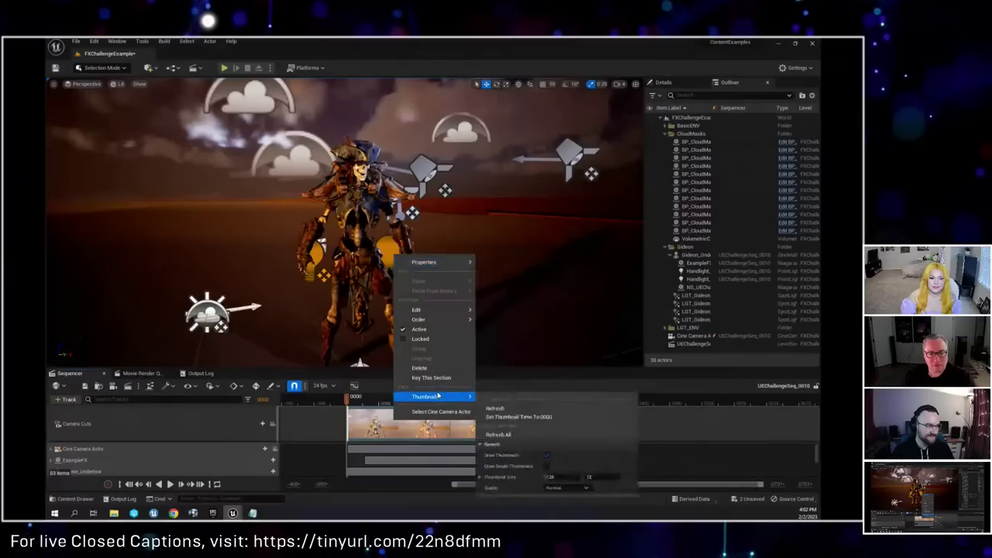
{"action": "left_click", "coordinate": [547, 457]}
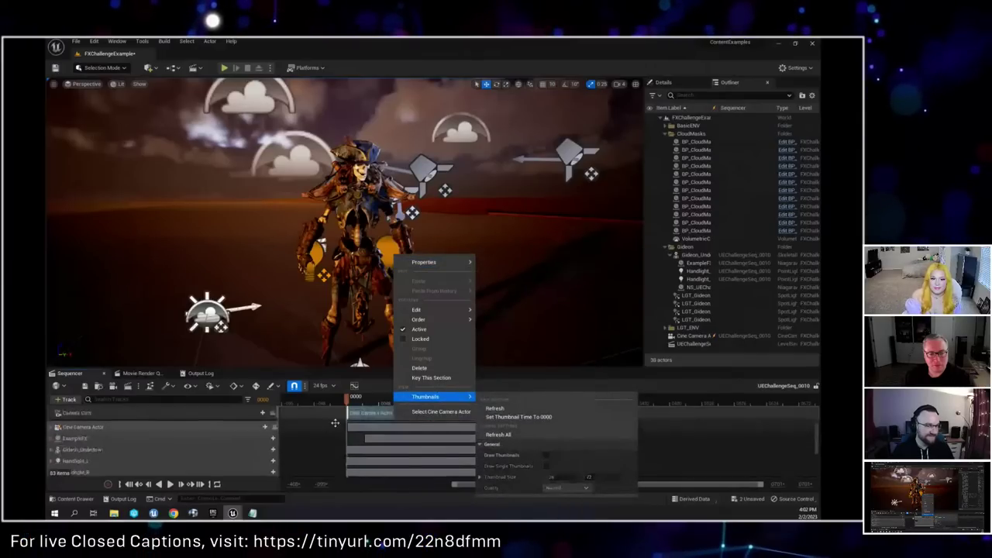
Step: Scrub the sequence through frames 0019, 0036 and 0008, then enlarge the Sequencer panel
{"action": "left_click", "coordinate": [357, 404]}
{"action": "left_click_drag", "start_coordinate": [352, 404], "coordinate": [371, 404]}
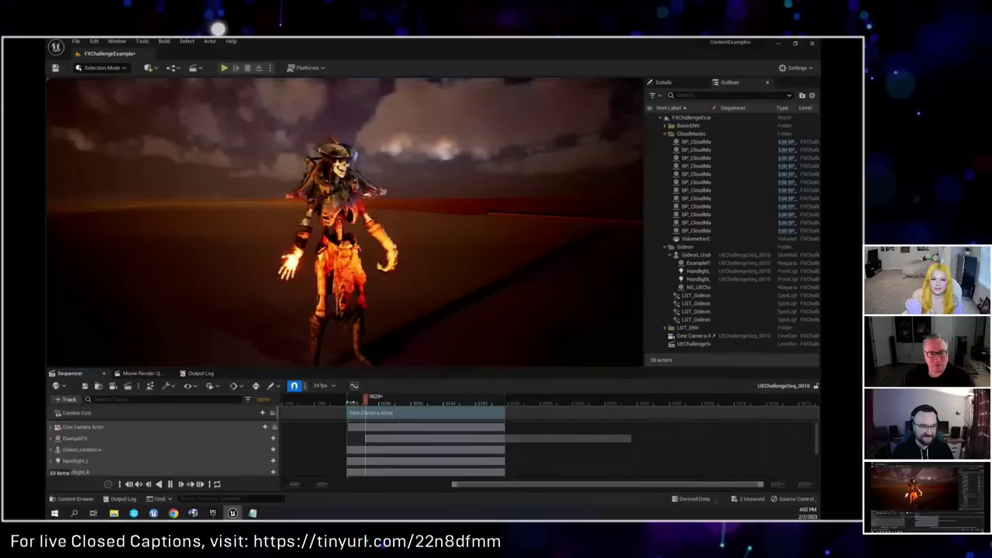
{"action": "left_click", "coordinate": [273, 413]}
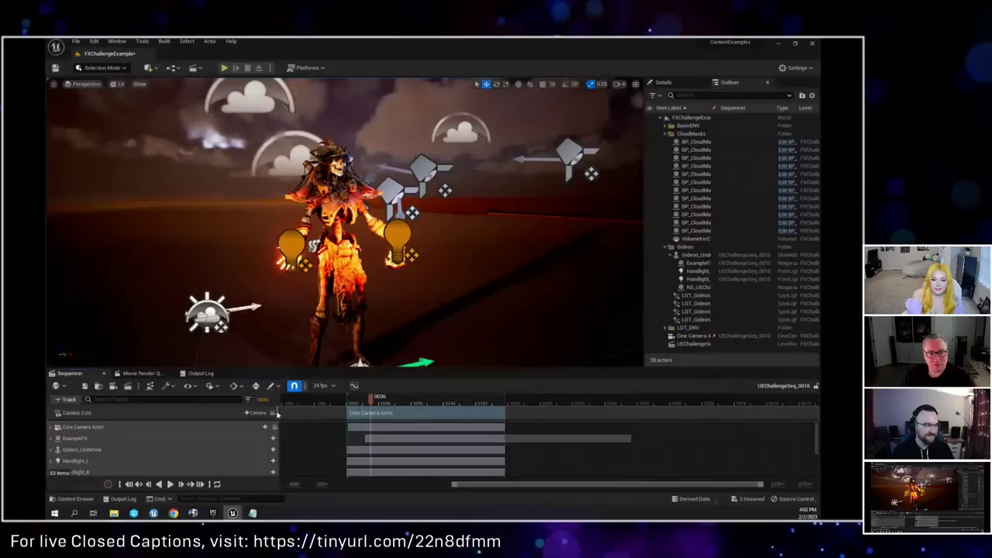
{"action": "left_click_drag", "start_coordinate": [369, 400], "coordinate": [353, 400]}
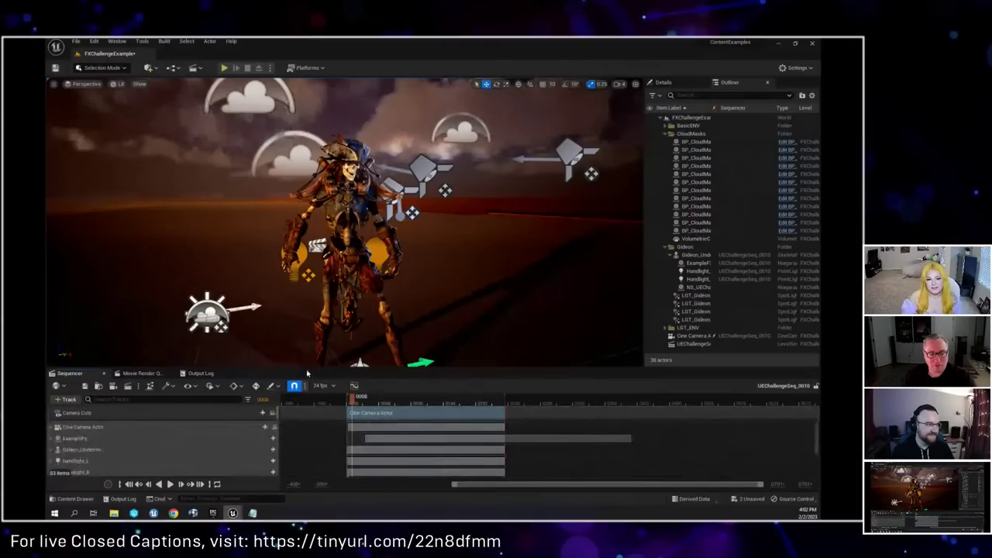
{"action": "left_click_drag", "start_coordinate": [310, 370], "coordinate": [284, 366]}
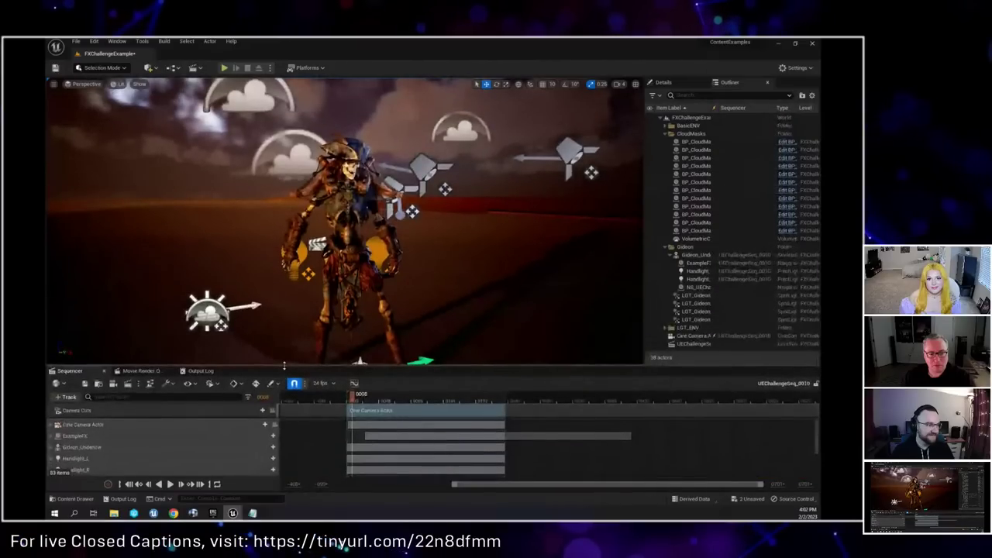
Step: Pin the Camera Cuts track so it stays at the top of Sequencer
{"action": "right_click", "coordinate": [227, 410]}
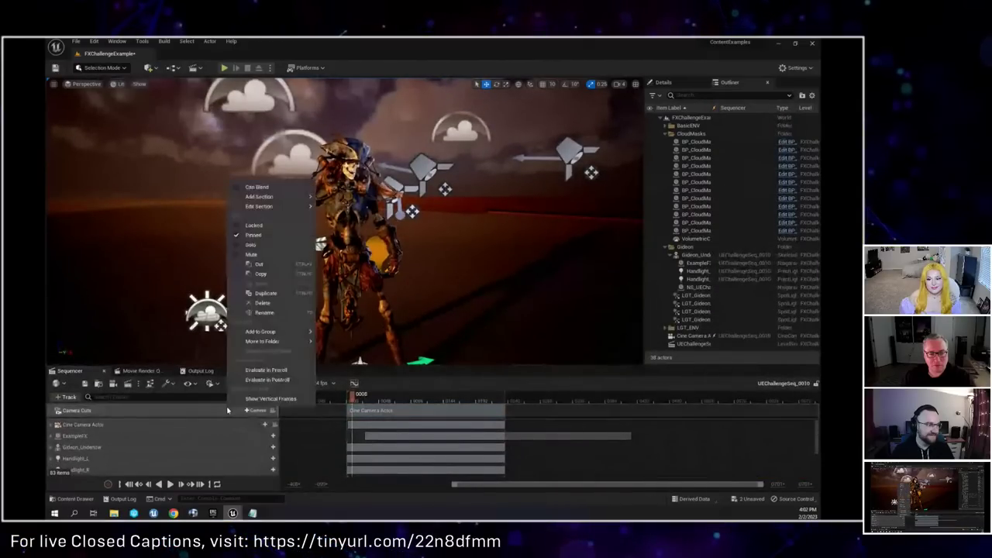
{"action": "left_click", "coordinate": [254, 235]}
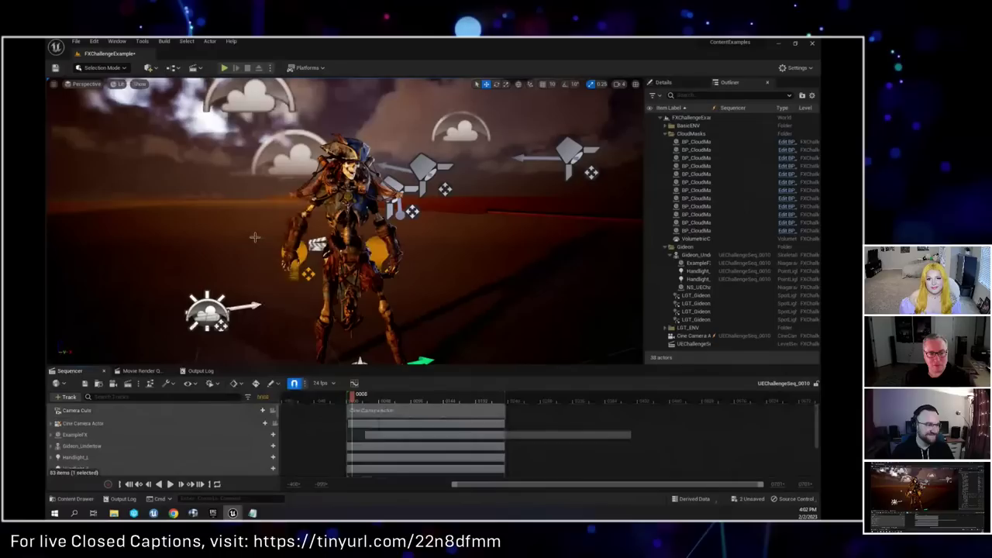
{"action": "left_click", "coordinate": [208, 436]}
{"action": "right_click", "coordinate": [203, 410]}
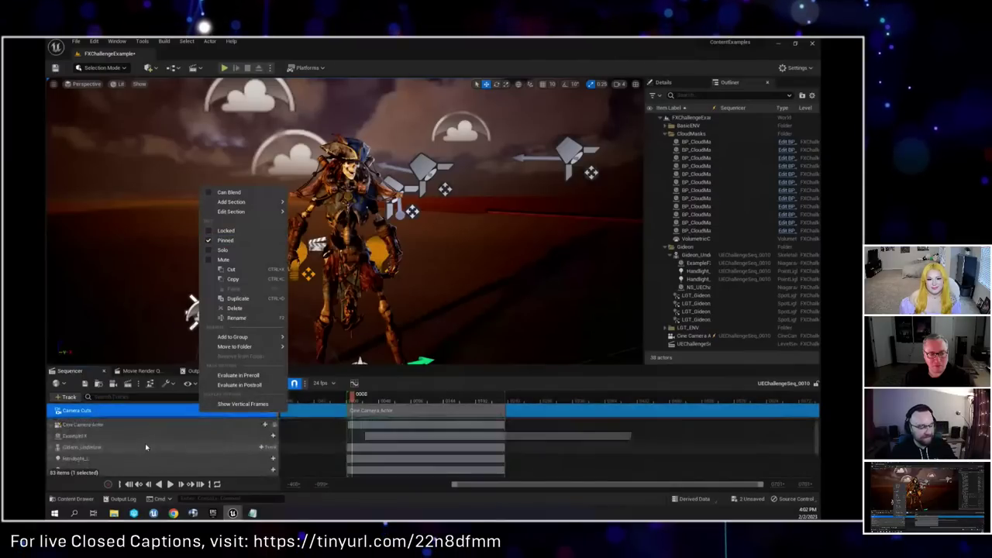
{"action": "left_click", "coordinate": [113, 416]}
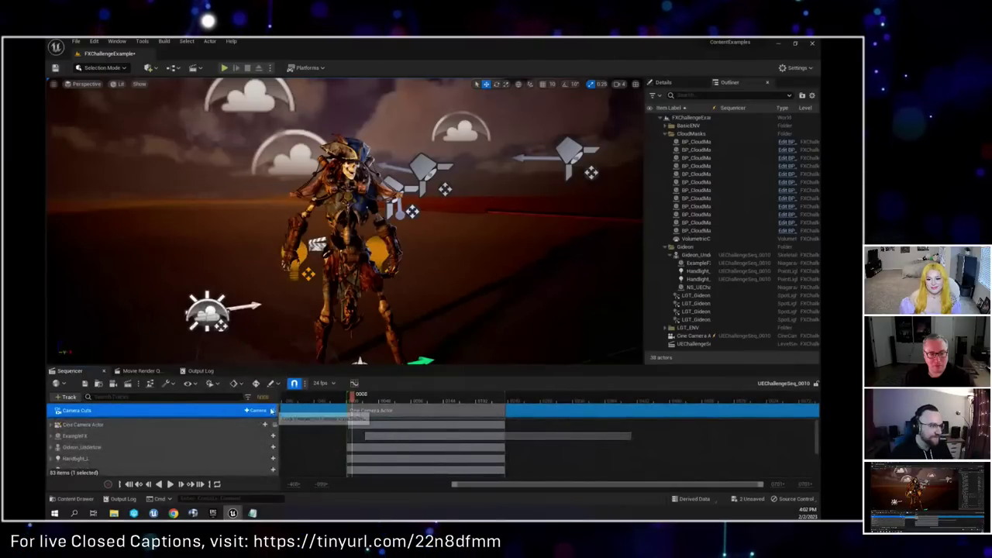
Step: Lock the viewport to Camera Cuts to view the level through the sequence camera
{"action": "left_click", "coordinate": [271, 410]}
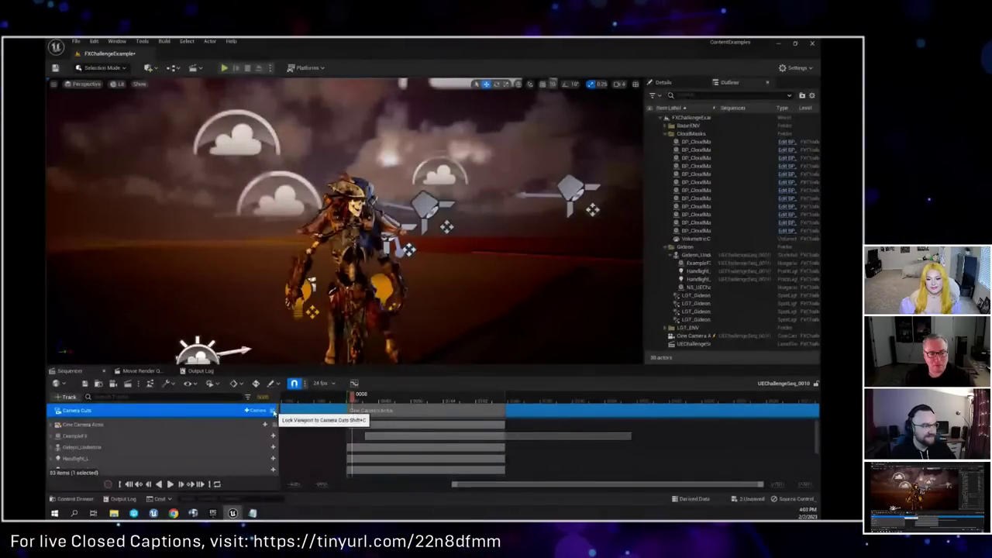
{"action": "left_click", "coordinate": [273, 411]}
{"action": "scroll", "coordinate": [200, 468], "scroll_direction": "down", "scroll_amount": 3}
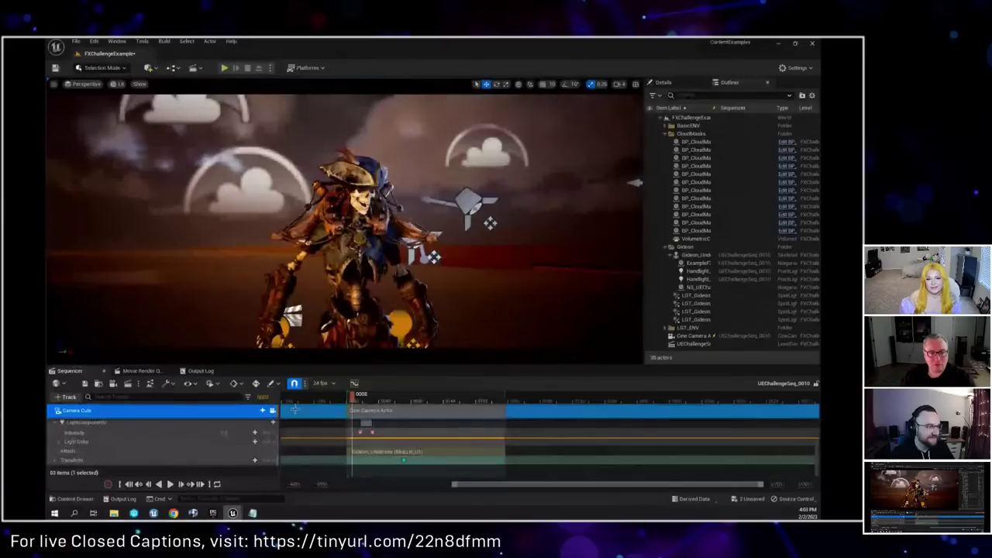
Step: Enlarge Sequencer and play UEChallengeSeq_0010 through its camera, showing the character's fire
{"action": "scroll", "coordinate": [149, 434], "scroll_direction": "up", "scroll_amount": 3}
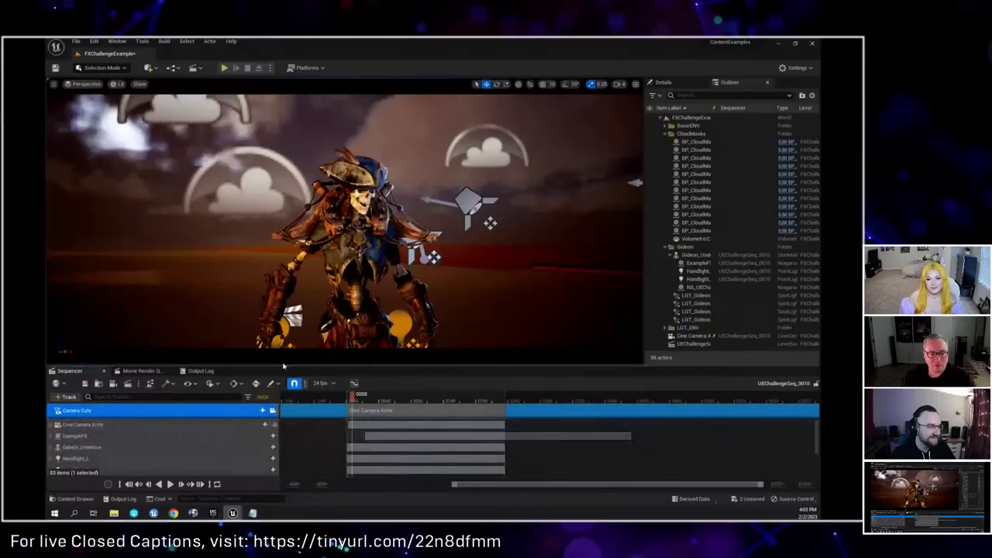
{"action": "left_click_drag", "start_coordinate": [282, 366], "coordinate": [282, 322]}
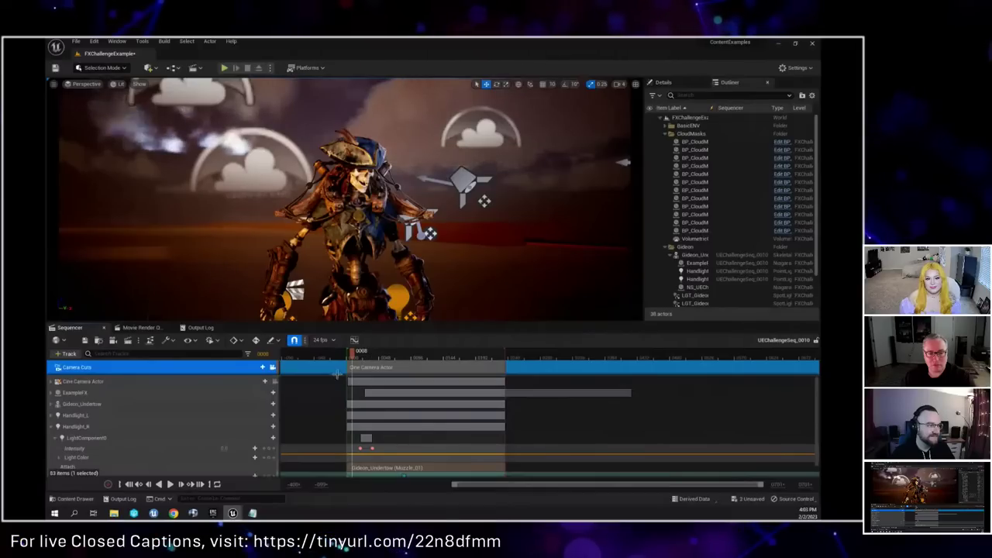
{"action": "key", "text": "space"}
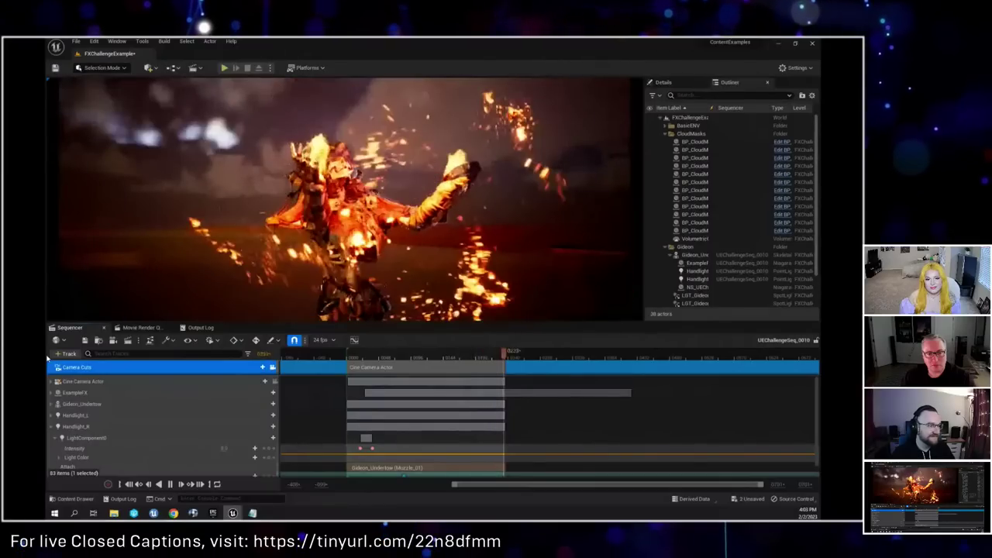
Step: Expand the ExampleFX track to show NiagaraComponent0 and Life Cycle, then preview playback
{"action": "left_click", "coordinate": [357, 358]}
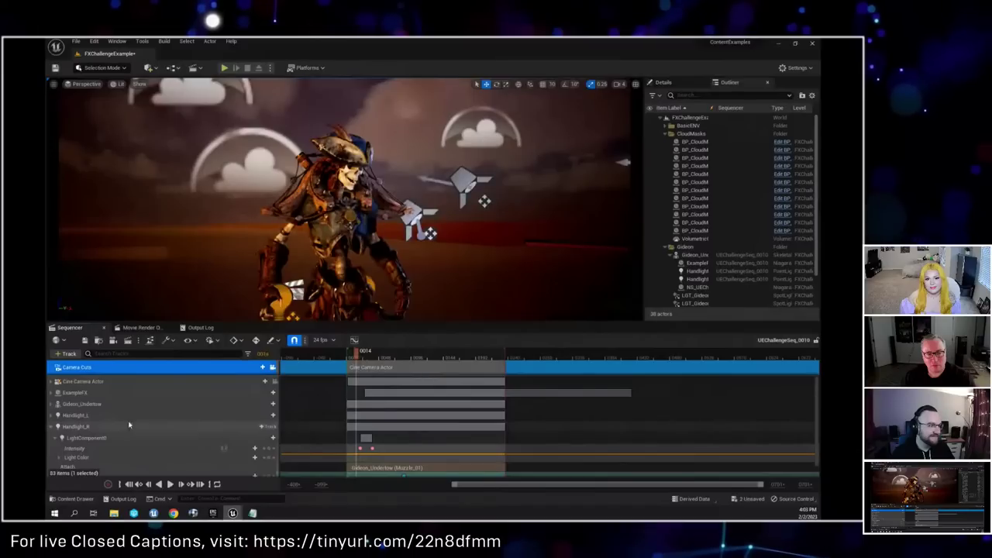
{"action": "left_click", "coordinate": [58, 394]}
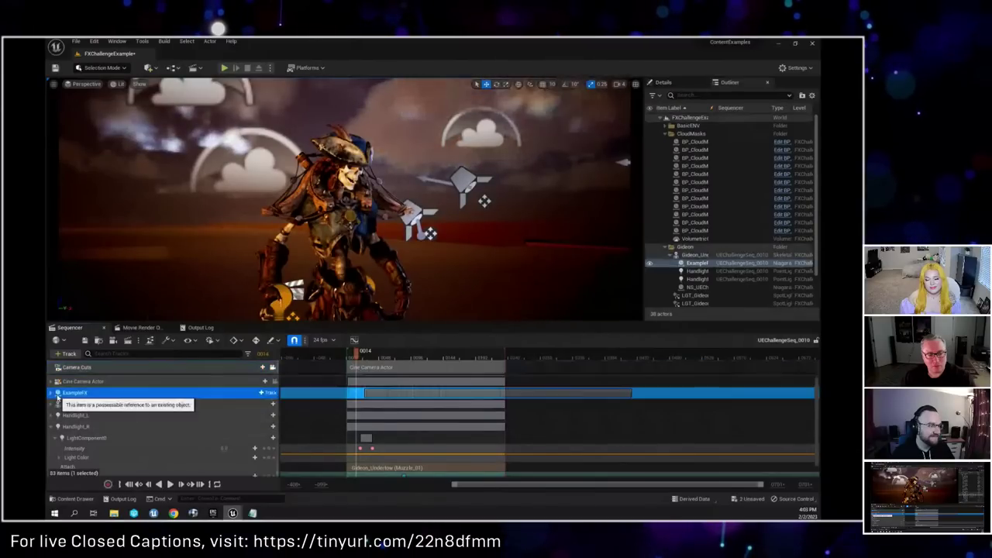
{"action": "left_click", "coordinate": [51, 393]}
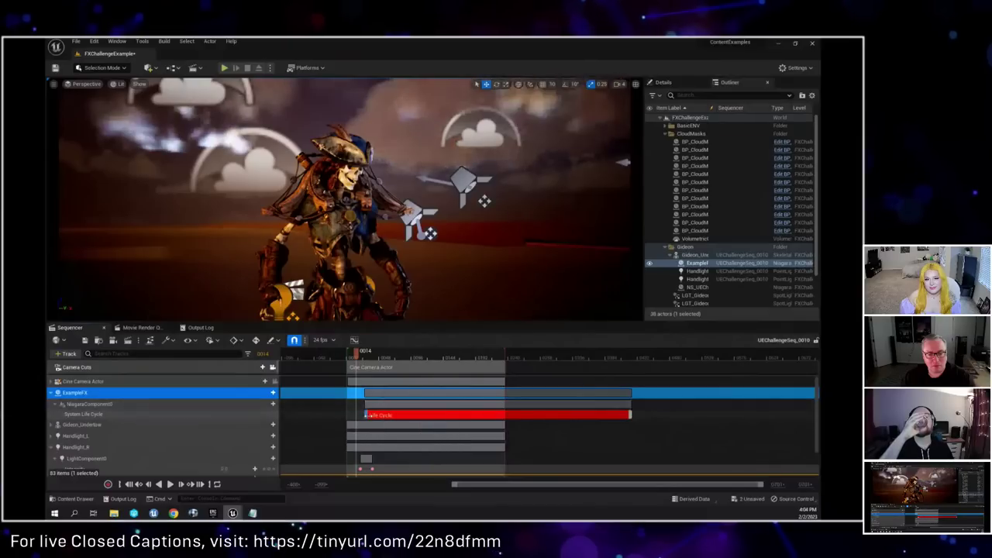
{"action": "key", "text": "space"}
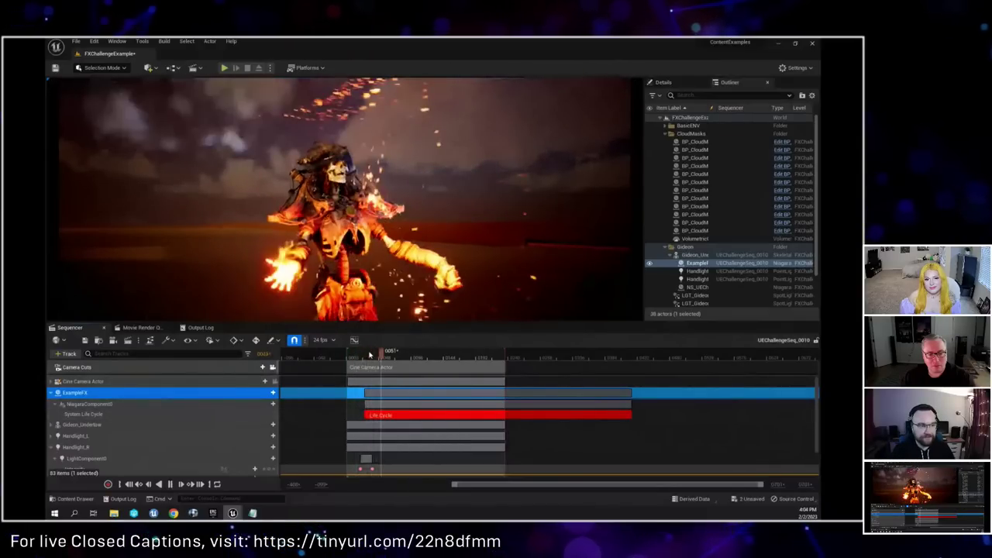
{"action": "key", "text": "space"}
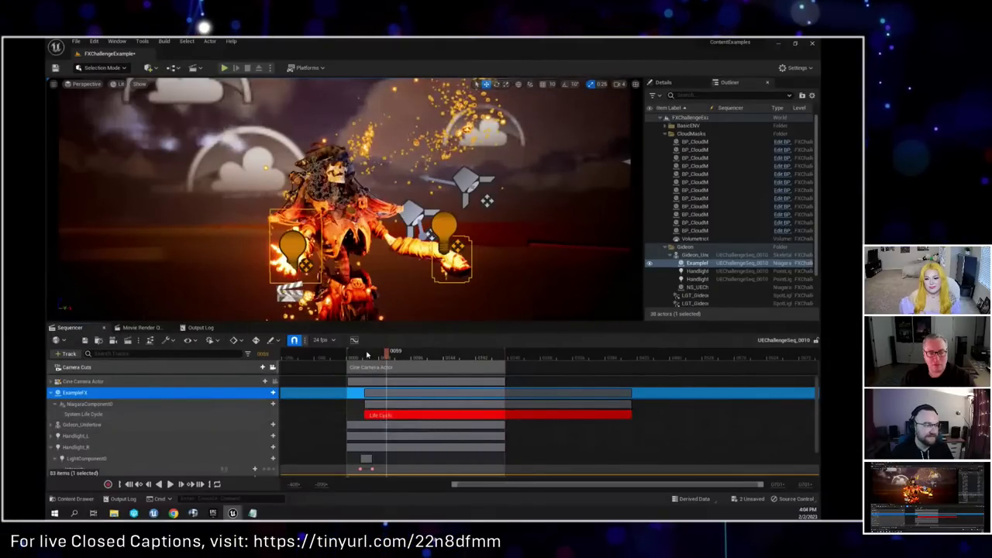
Step: Browse the +Track menus for ExampleFX and NiagaraComponent0 without adding anything
{"action": "left_click", "coordinate": [262, 393]}
{"action": "left_click", "coordinate": [225, 403]}
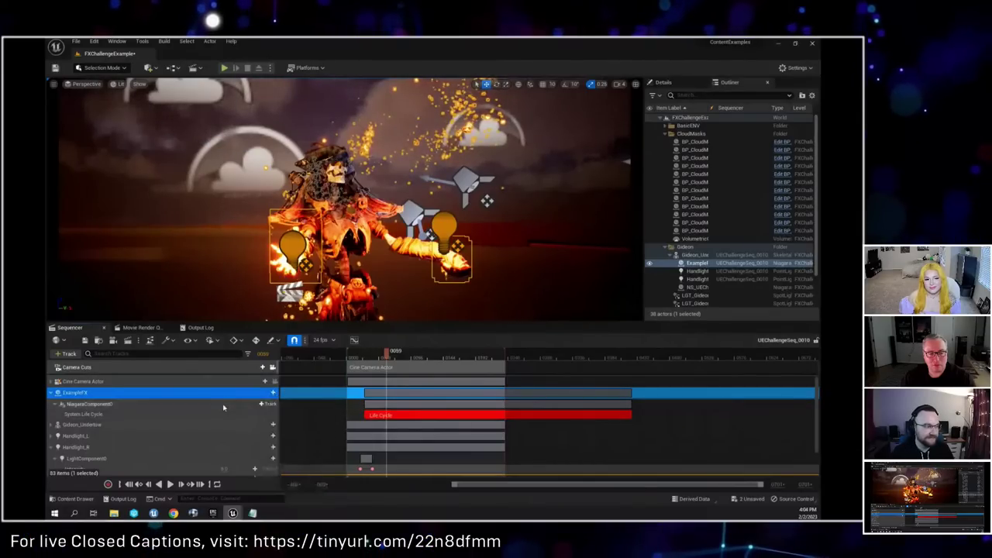
{"action": "left_click", "coordinate": [225, 404]}
{"action": "left_click", "coordinate": [267, 404]}
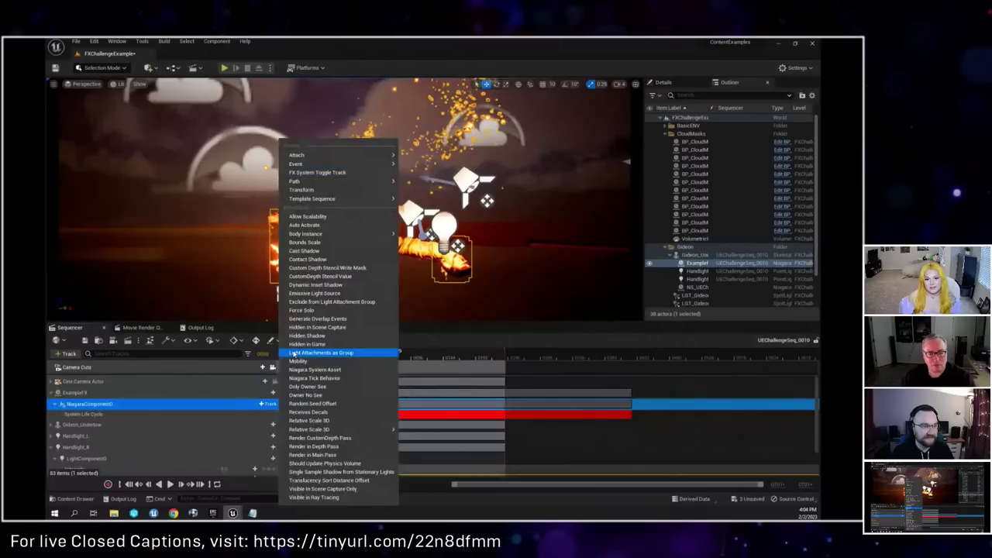
Step: Switch the Life Cycle section's Age Update Mode from Desired Age to Tick Delta Time
{"action": "left_click", "coordinate": [388, 357]}
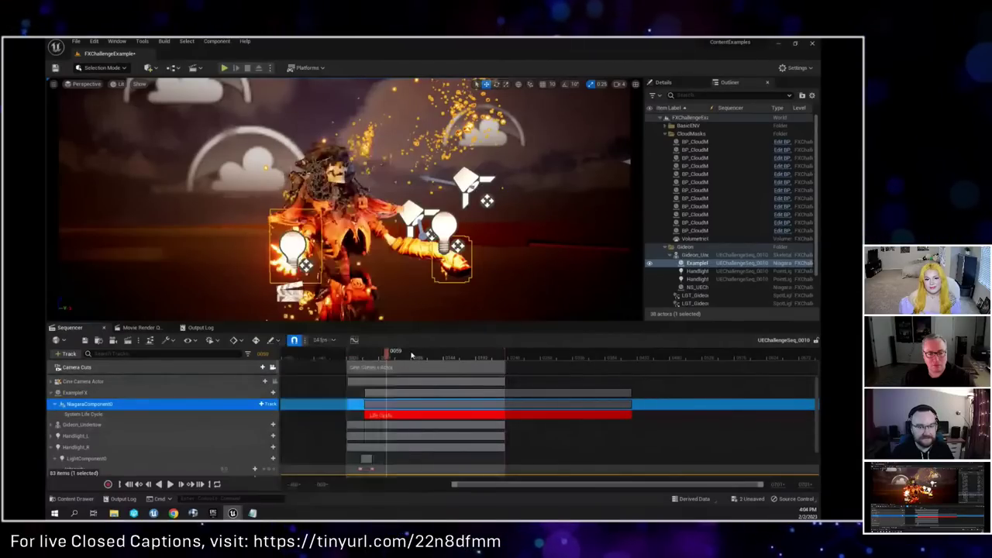
{"action": "right_click", "coordinate": [378, 414]}
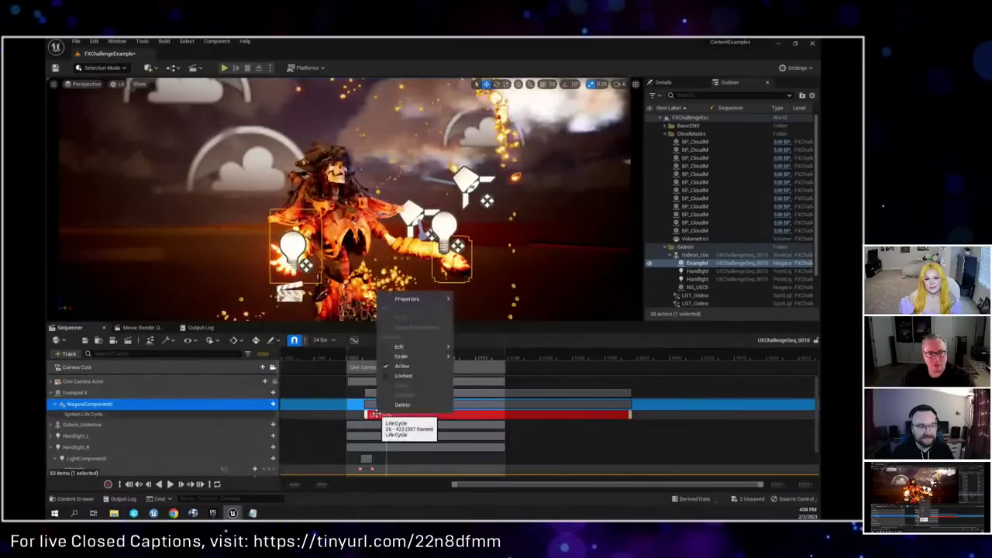
{"action": "mouse_move", "coordinate": [398, 307]}
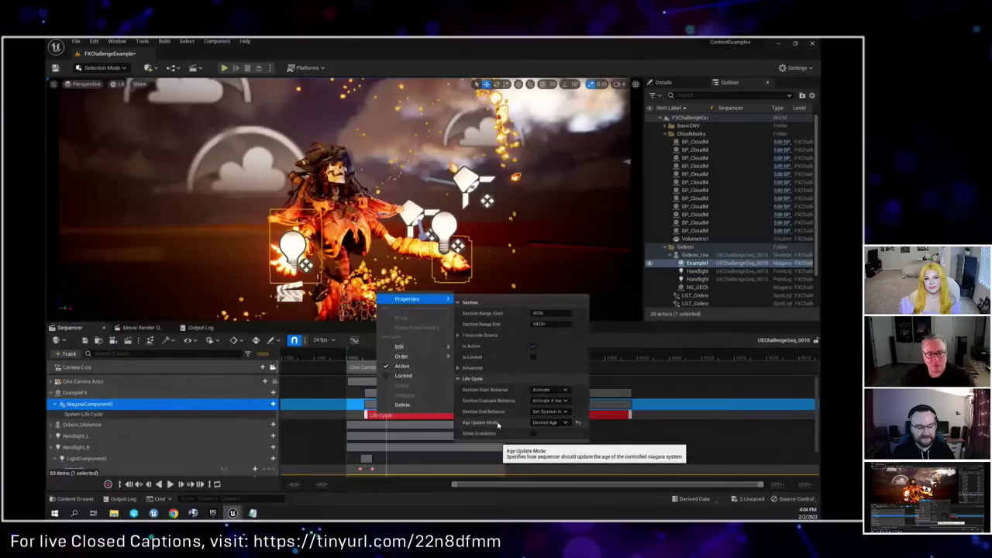
{"action": "left_click", "coordinate": [551, 423]}
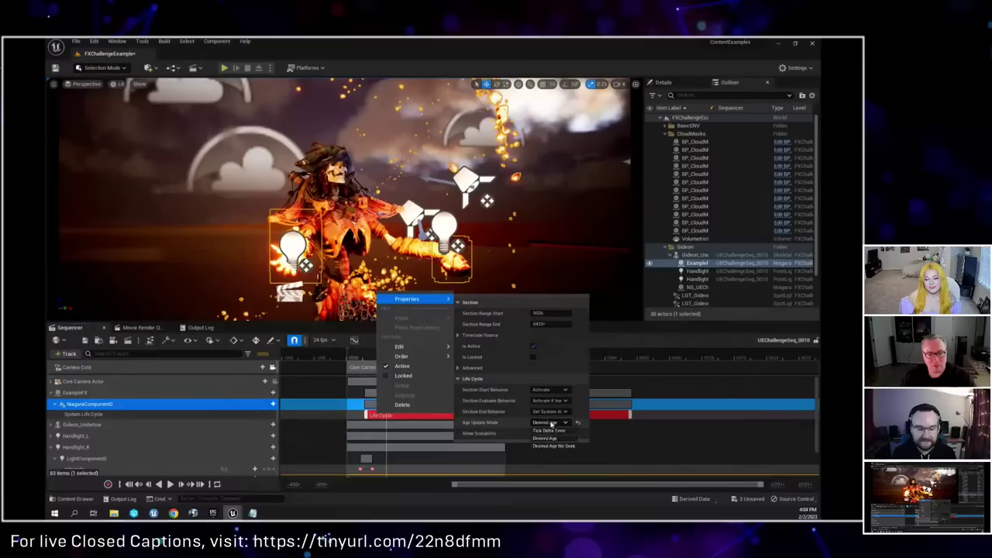
{"action": "left_click", "coordinate": [548, 431]}
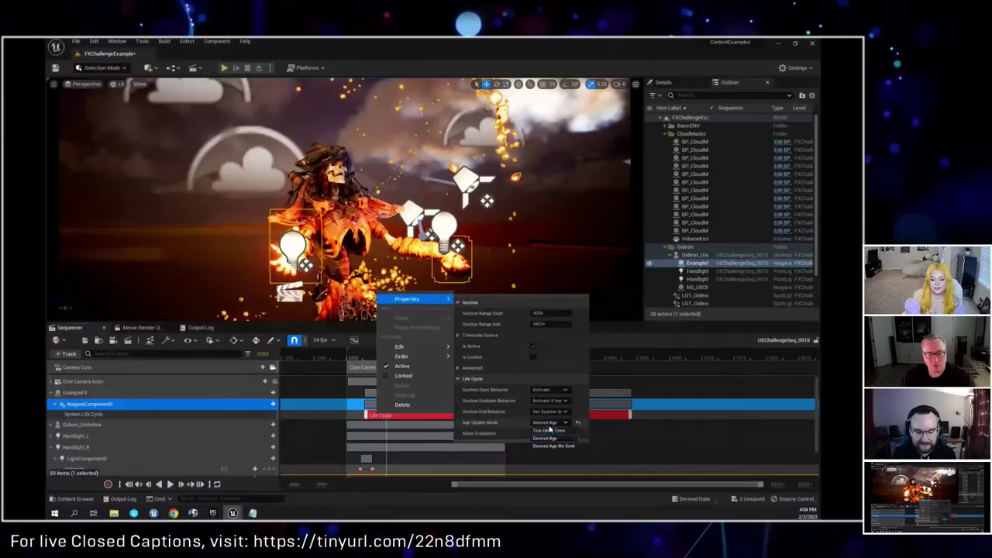
{"action": "left_click", "coordinate": [368, 353]}
{"action": "left_click_drag", "start_coordinate": [368, 353], "coordinate": [369, 353]}
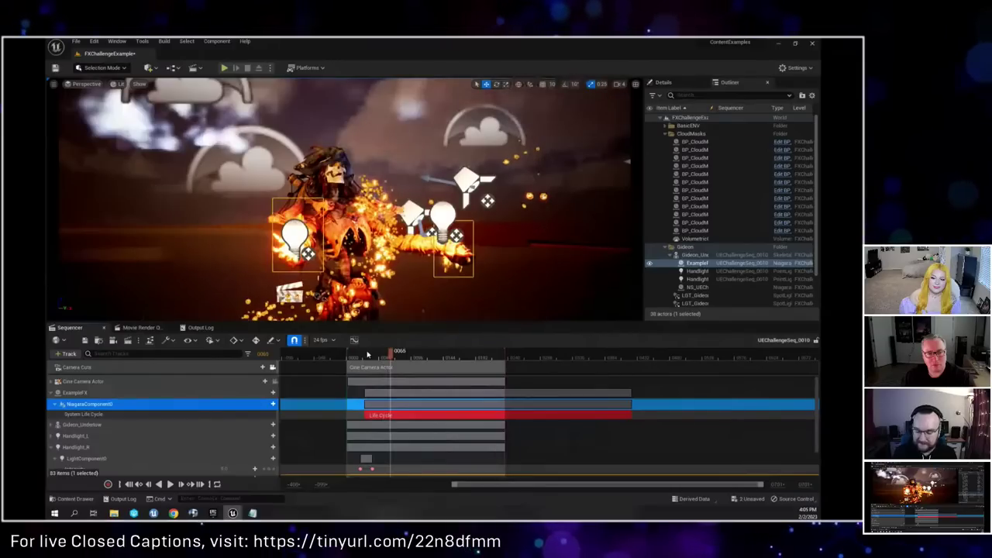
Step: Step the playhead back to frame 0061 and show the Niagara component's Details
{"action": "left_click", "coordinate": [385, 355]}
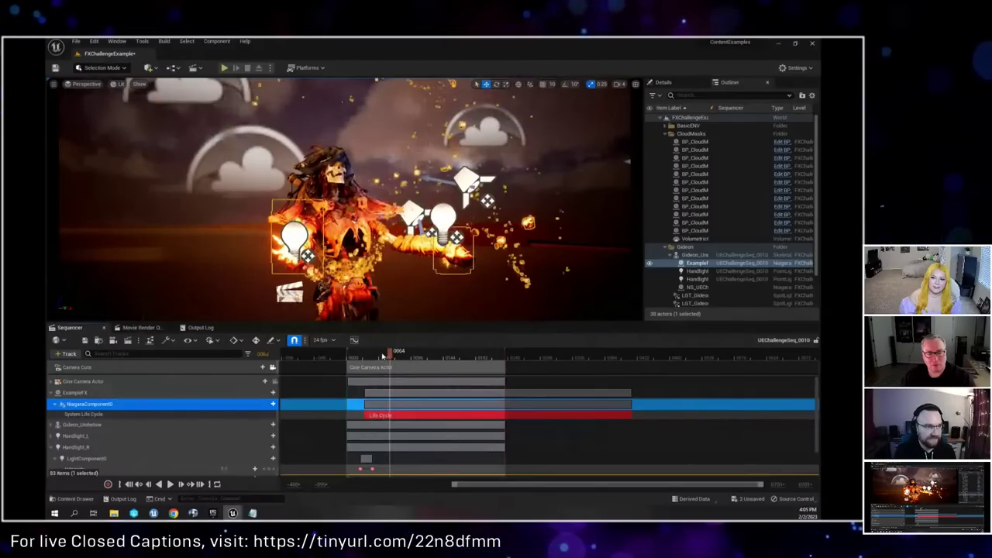
{"action": "left_click", "coordinate": [385, 354]}
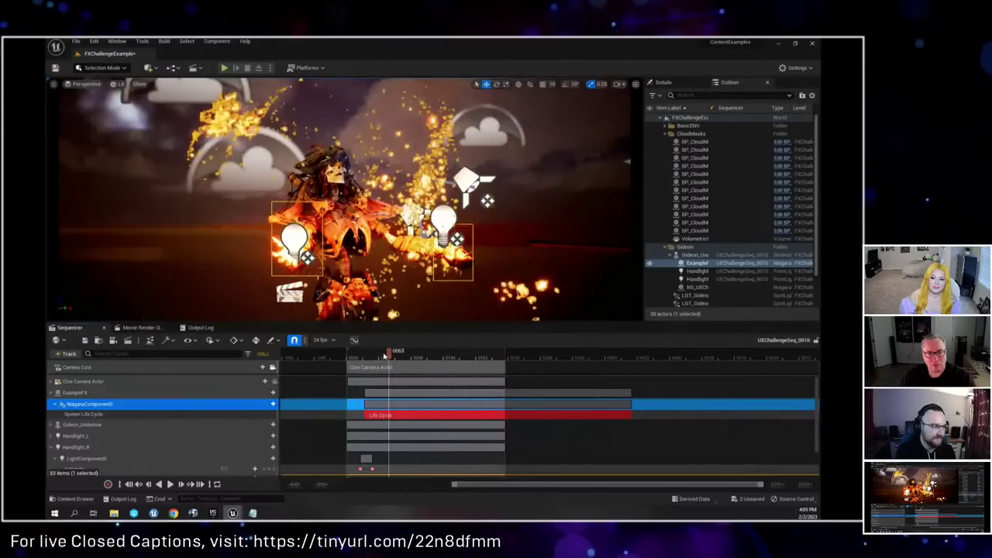
{"action": "left_click", "coordinate": [385, 354]}
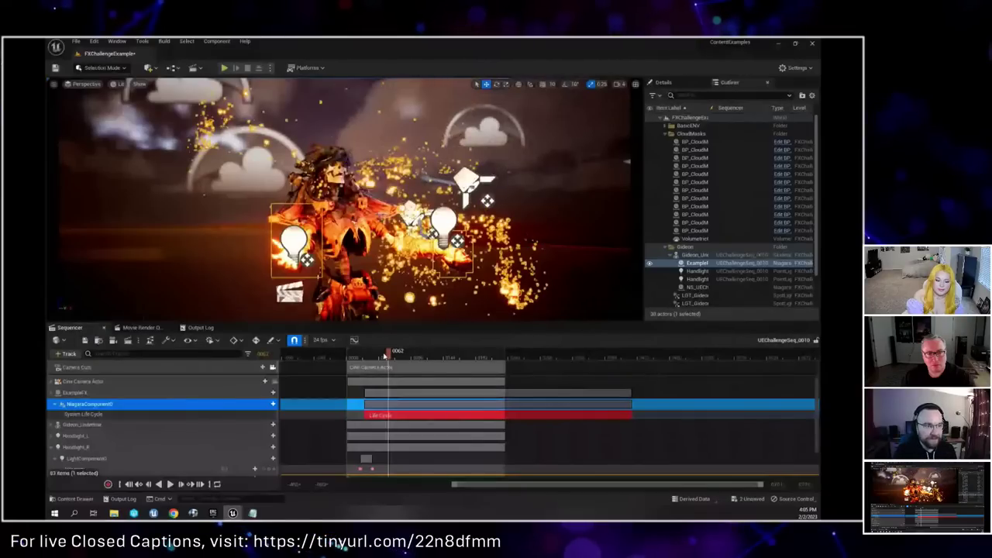
{"action": "left_click", "coordinate": [385, 354]}
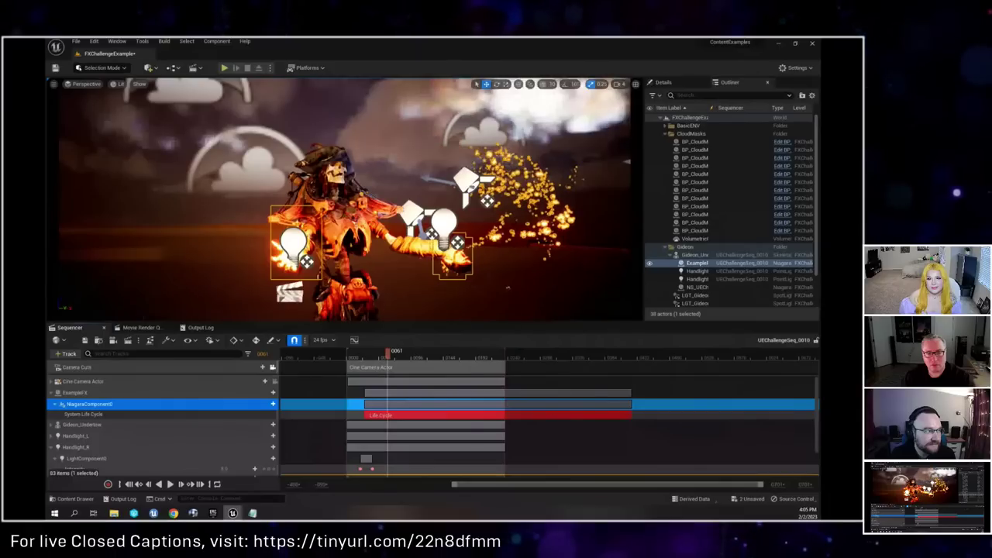
{"action": "left_click", "coordinate": [663, 82]}
Step: Open the ExampleFX Niagara system and maximize its editor with the emitter nodes in view
{"action": "double_click", "coordinate": [744, 228]}
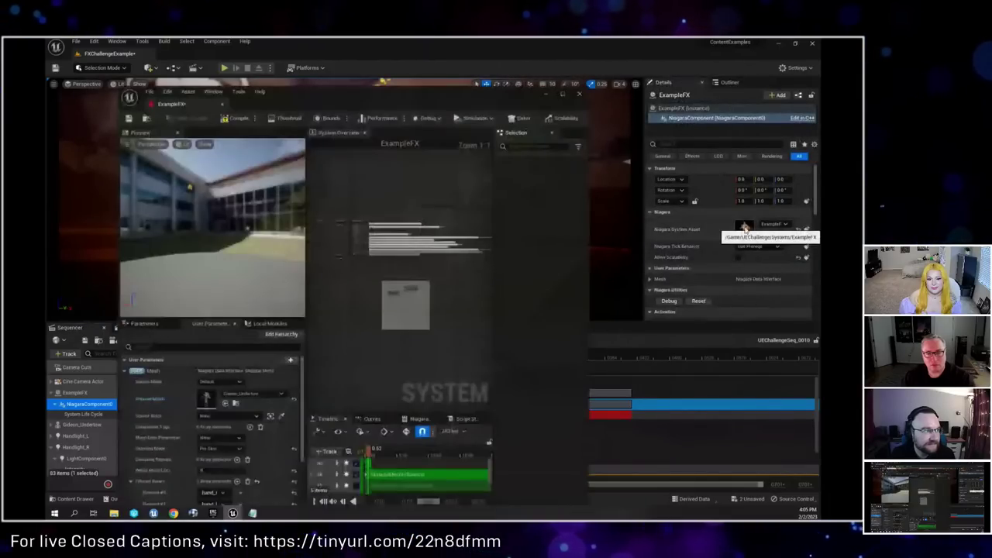
{"action": "left_click_drag", "start_coordinate": [388, 99], "coordinate": [538, 249]}
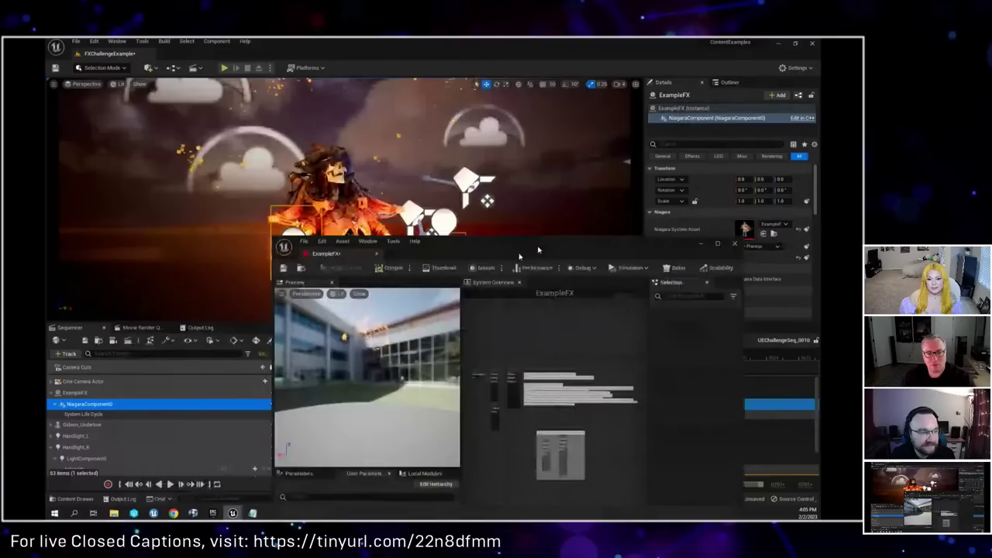
{"action": "double_click", "coordinate": [537, 250]}
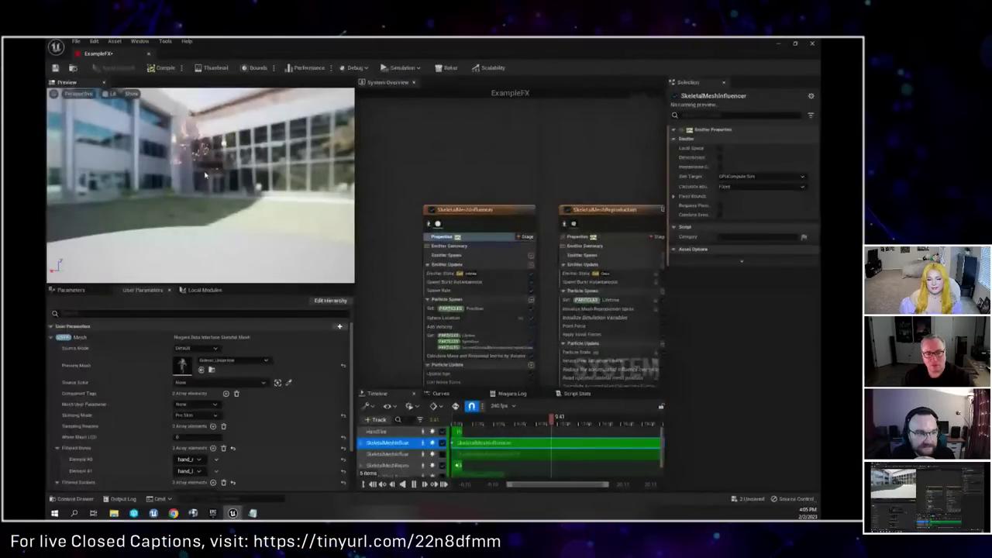
{"action": "left_click_drag", "start_coordinate": [205, 175], "coordinate": [208, 175]}
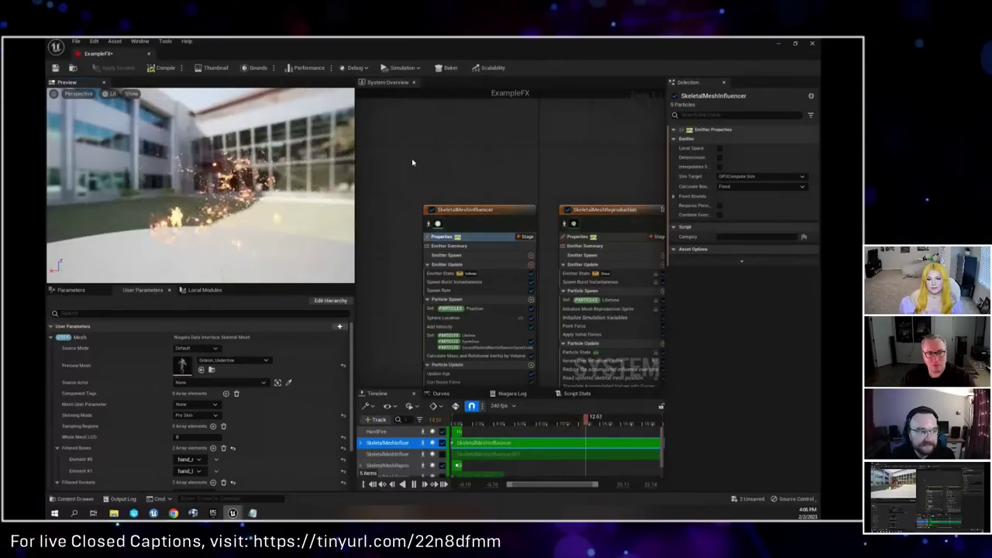
{"action": "key", "text": "Home"}
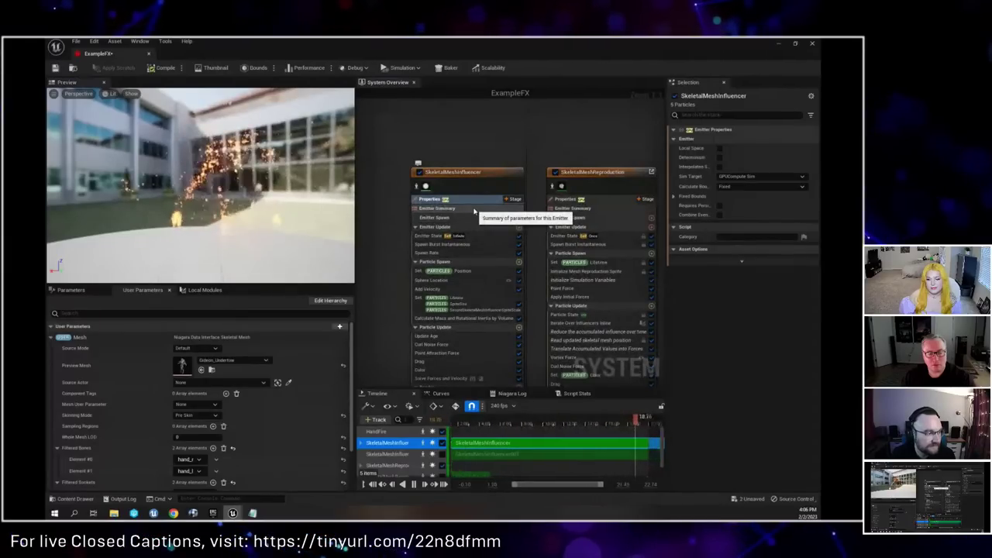
Step: Enable Determinism on SkeletalMeshInfluencer and SkeletalMeshReproduction, then move the editor aside
{"action": "left_click", "coordinate": [719, 157]}
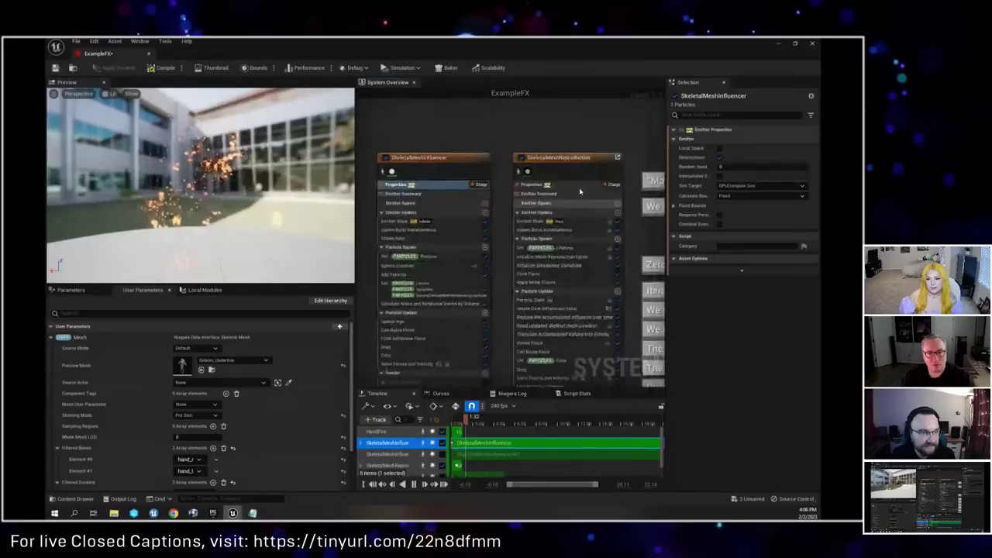
{"action": "left_click", "coordinate": [581, 186]}
{"action": "left_click", "coordinate": [721, 157]}
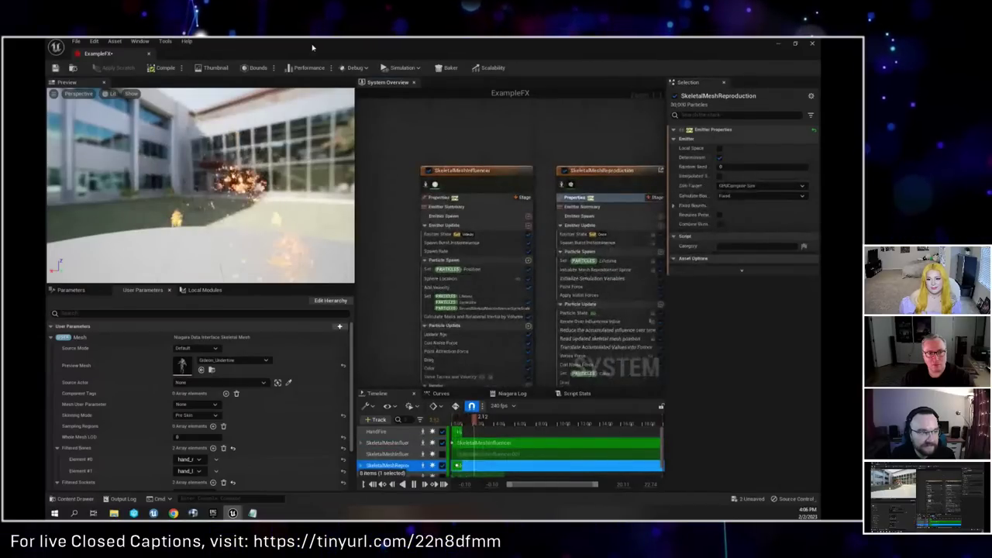
{"action": "left_click_drag", "start_coordinate": [312, 48], "coordinate": [321, 472]}
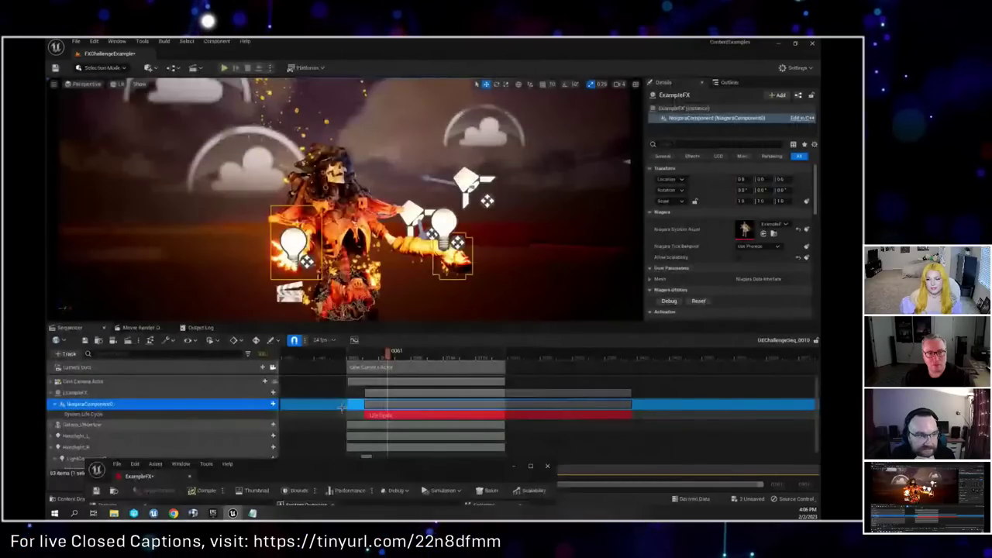
{"action": "left_click", "coordinate": [373, 355]}
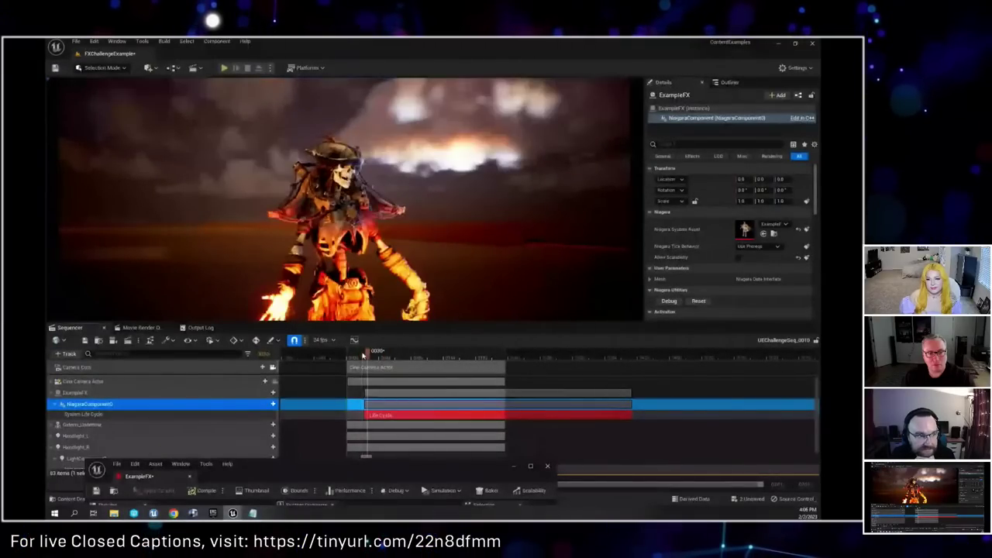
{"action": "key", "text": "space"}
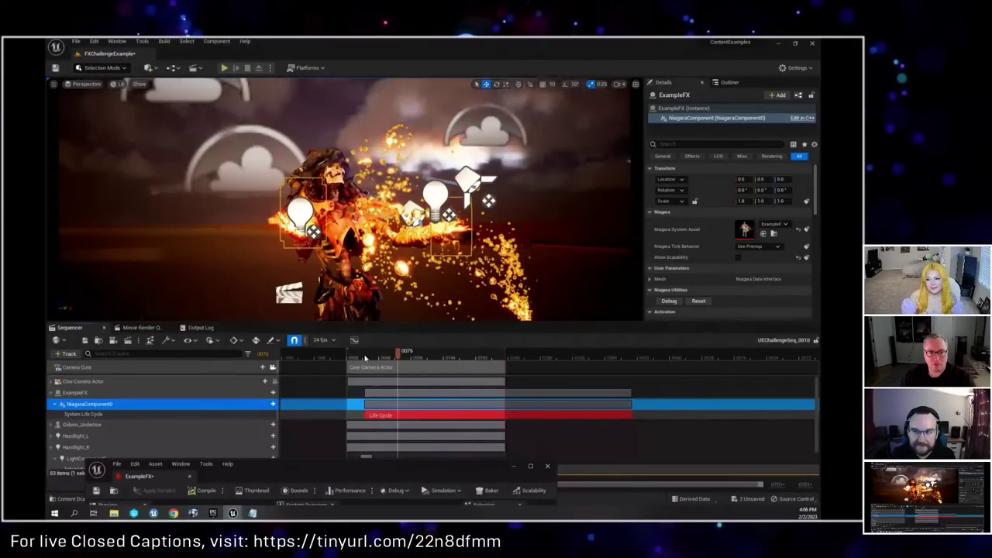
{"action": "key", "text": "space"}
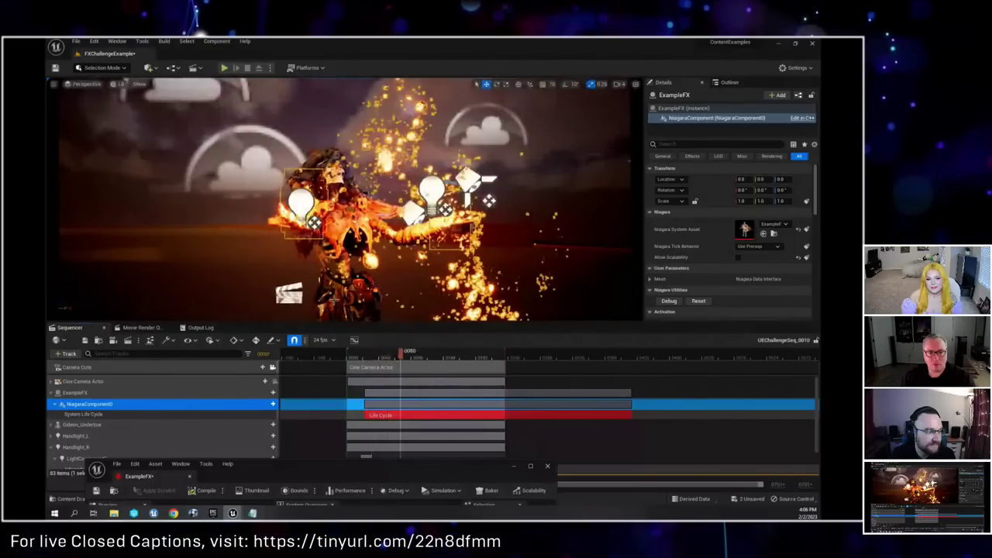
{"action": "left_click", "coordinate": [365, 357]}
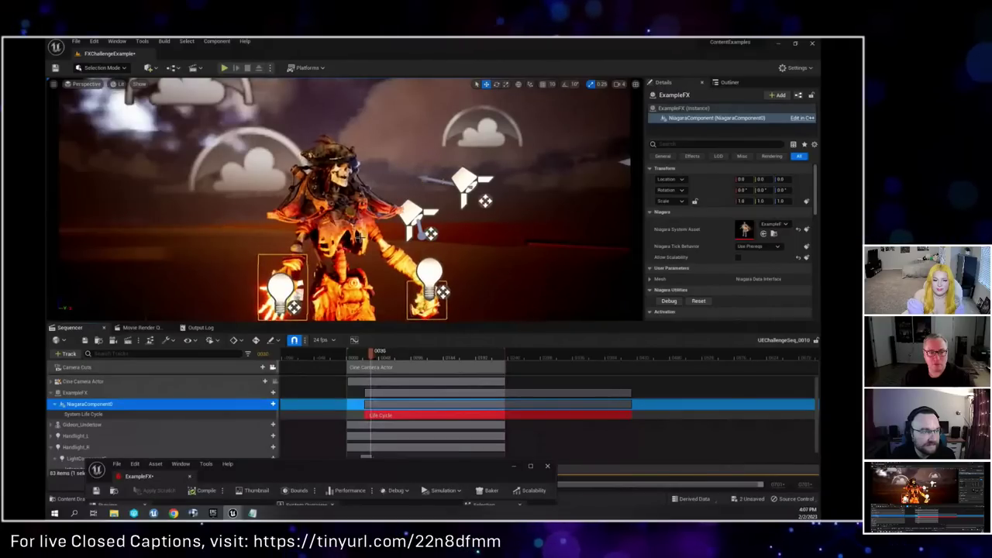
Step: Add an Actor Hidden In Game visibility track to ExampleFX
{"action": "left_click", "coordinate": [267, 404]}
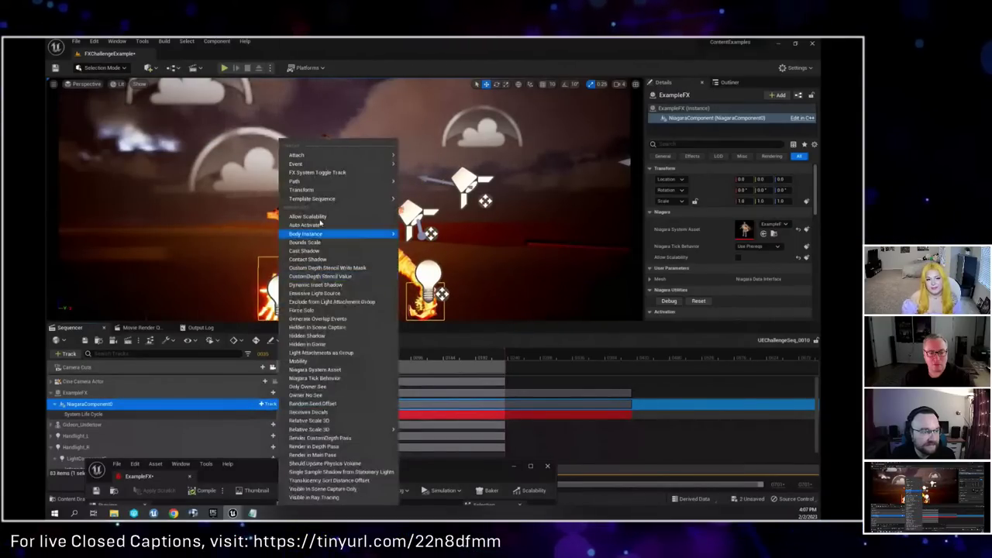
{"action": "left_click", "coordinate": [267, 393]}
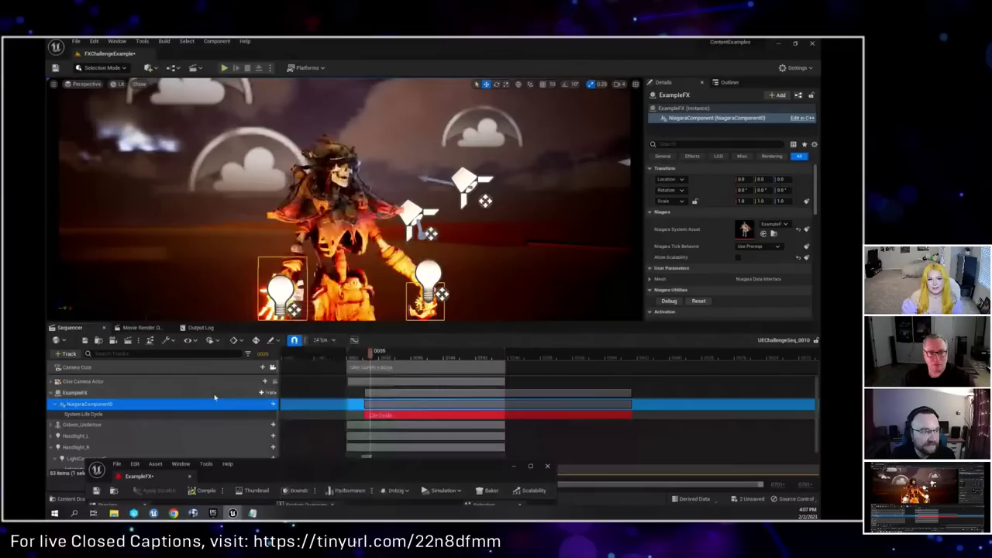
{"action": "left_click", "coordinate": [267, 393]}
{"action": "left_click", "coordinate": [293, 492]}
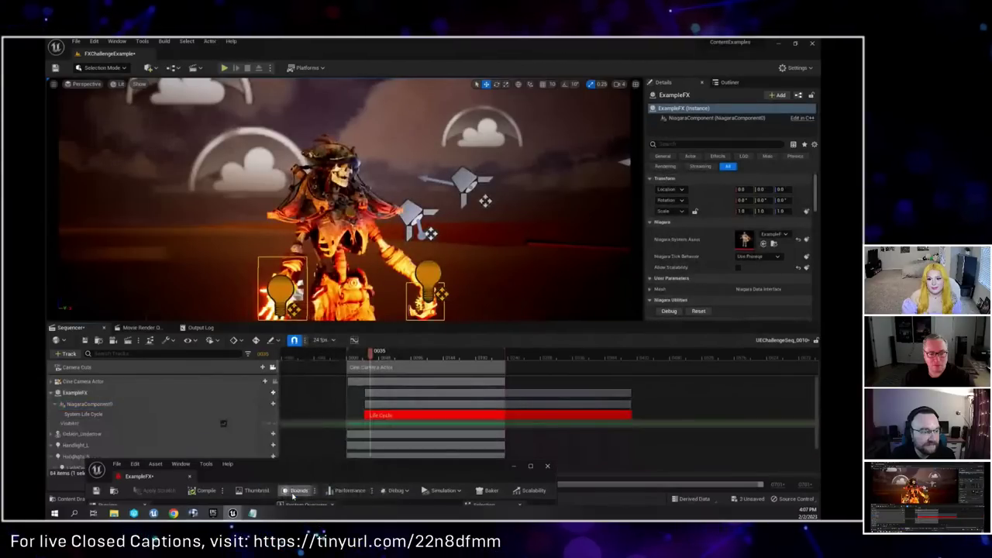
Step: Key ExampleFX hidden at the sequence start and visible later on
{"action": "left_click", "coordinate": [269, 424]}
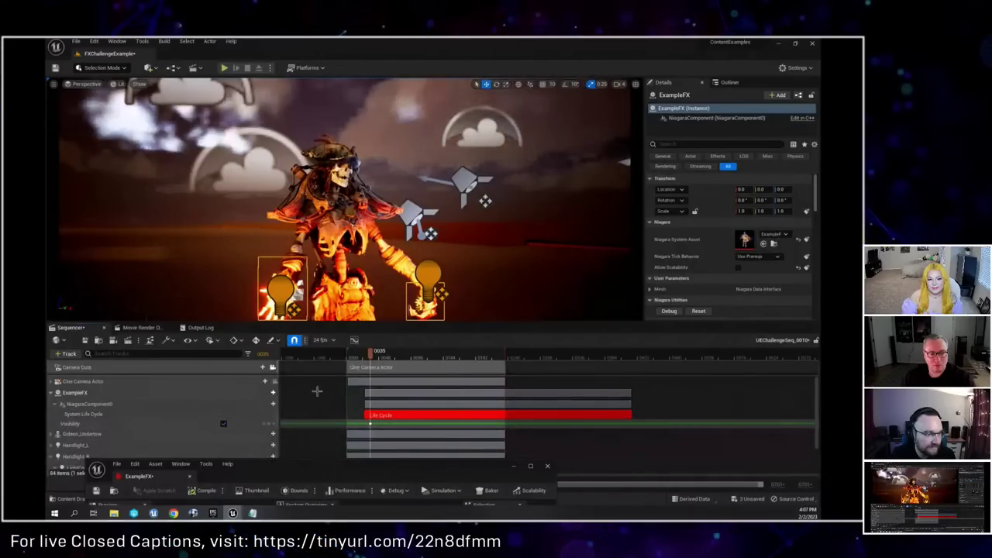
{"action": "left_click", "coordinate": [220, 424]}
{"action": "left_click", "coordinate": [346, 358]}
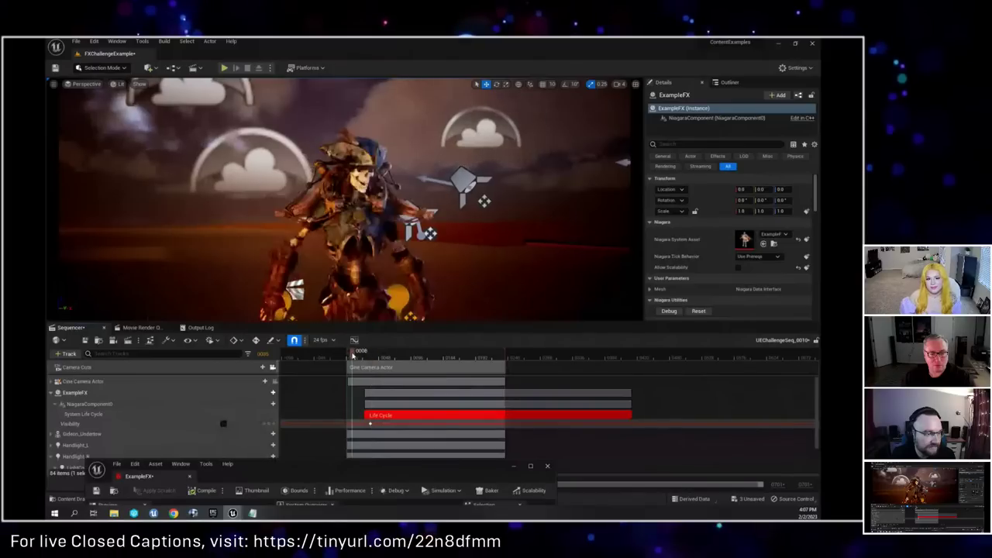
{"action": "left_click", "coordinate": [222, 424]}
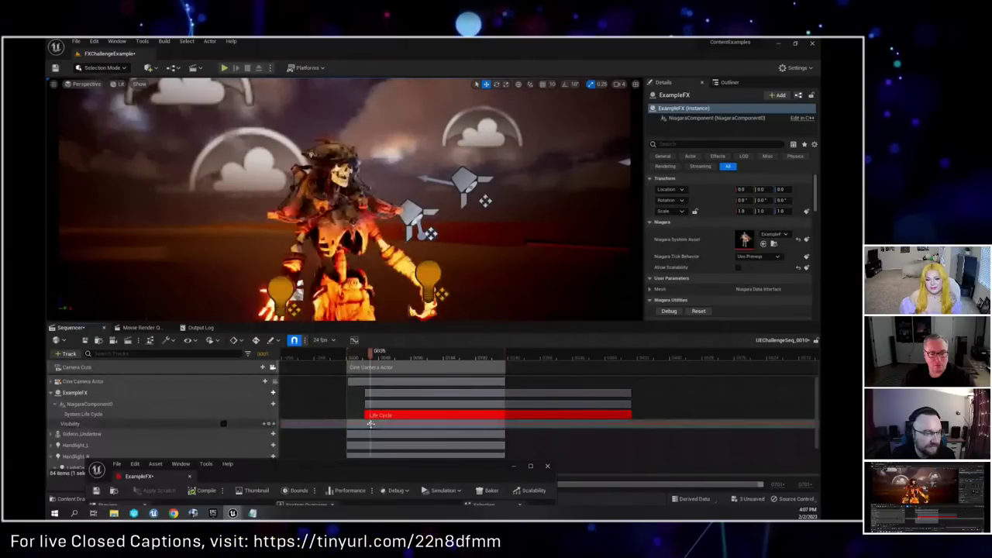
{"action": "left_click", "coordinate": [222, 425]}
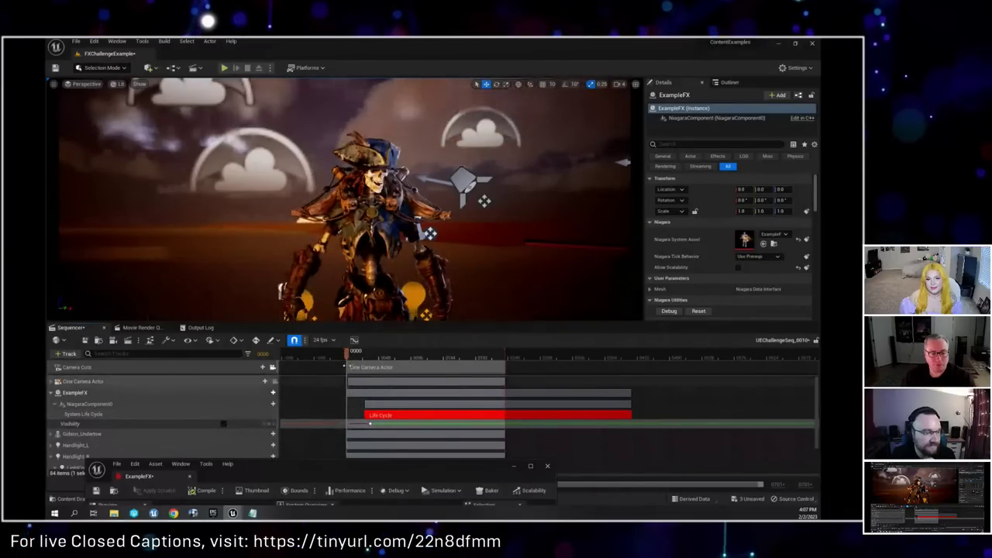
{"action": "left_click", "coordinate": [348, 358]}
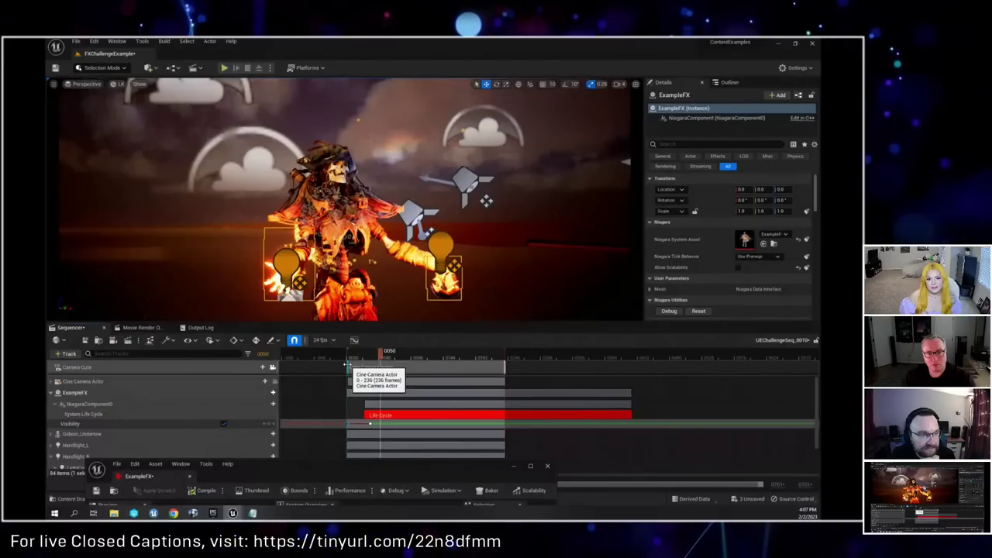
Step: Play the sequence in game view, then open the ExampleFX Niagara system from Details
{"action": "key", "text": "g"}
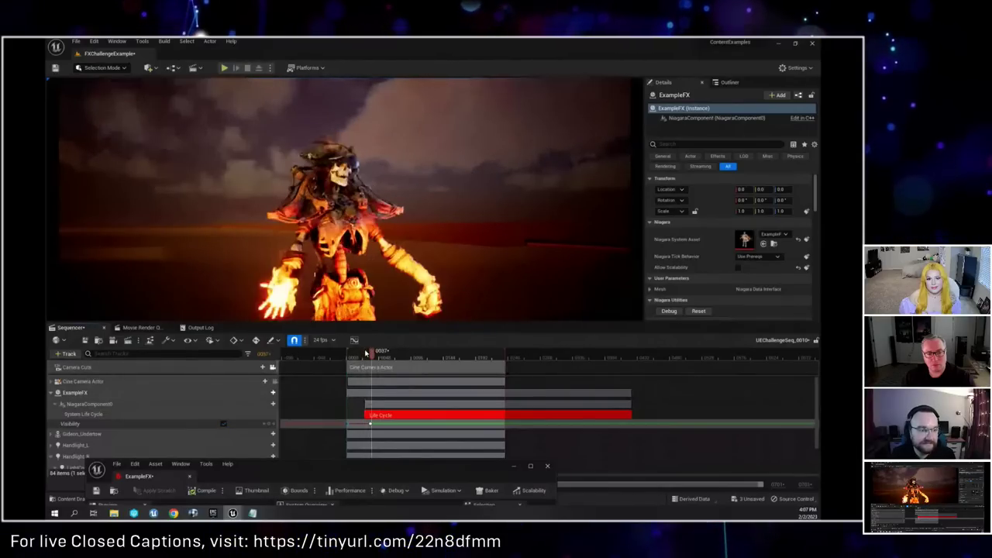
{"action": "key", "text": "space"}
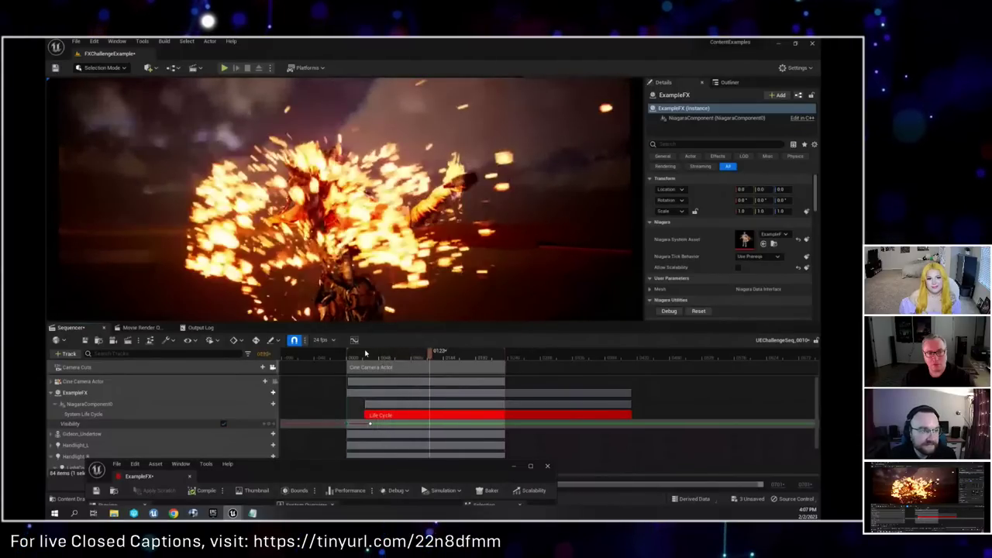
{"action": "key", "text": "g"}
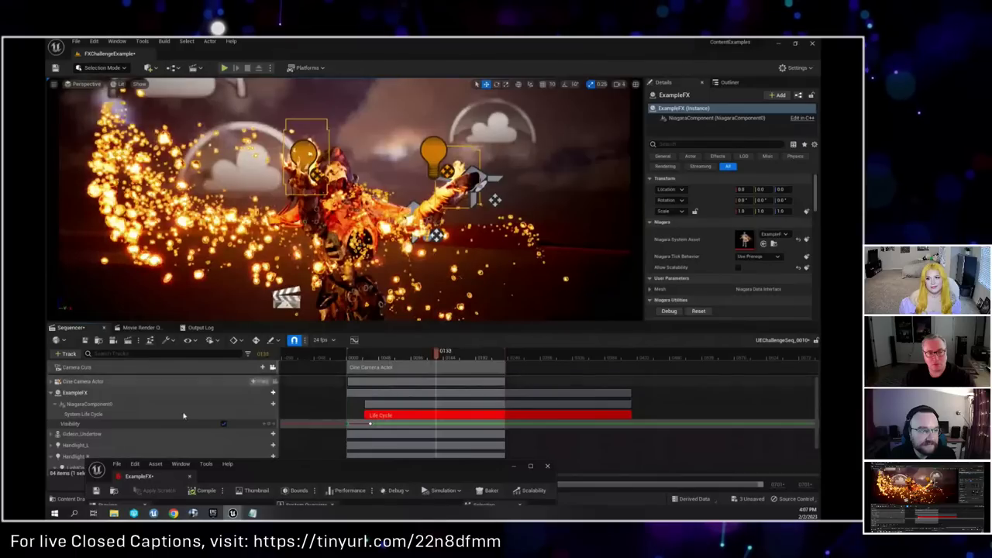
{"action": "mouse_move", "coordinate": [398, 416]}
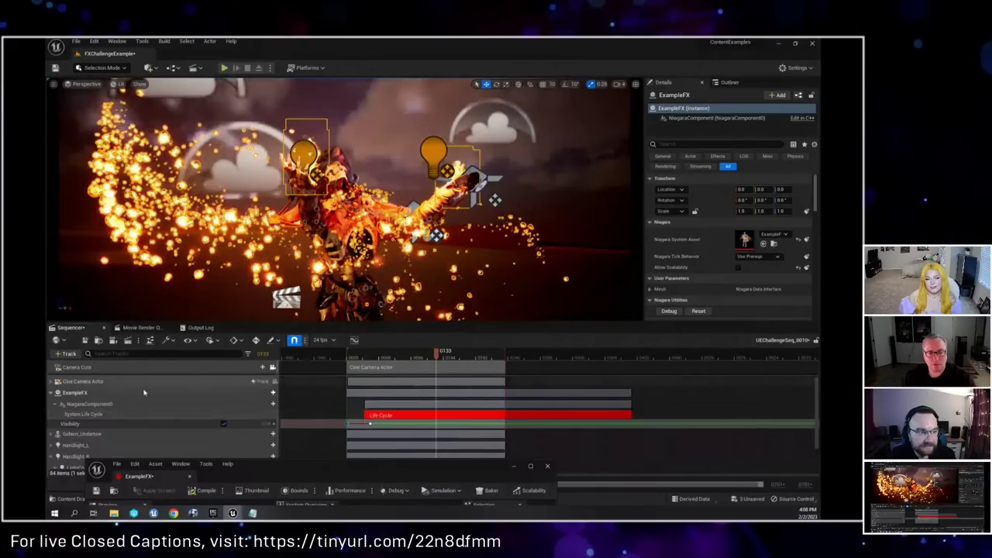
{"action": "double_click", "coordinate": [744, 236]}
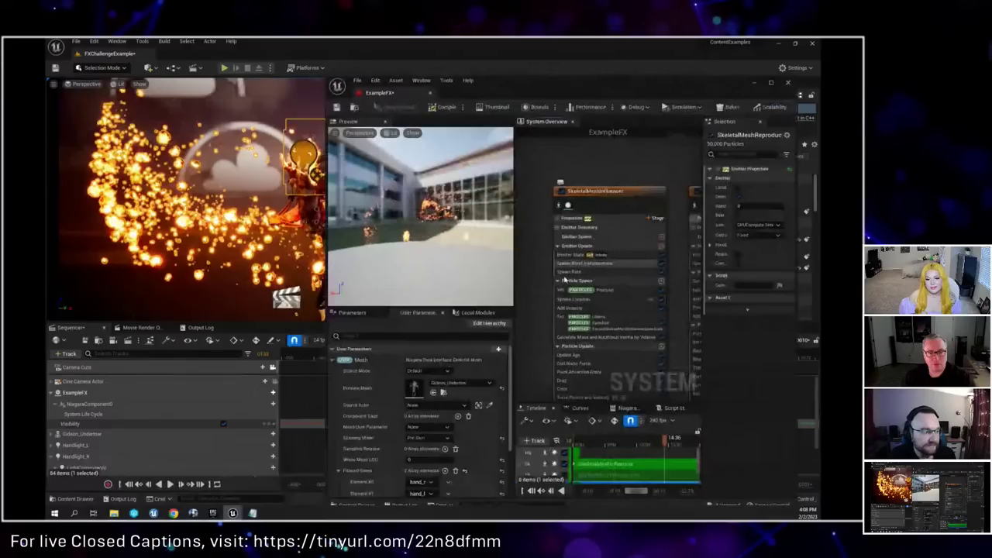
Step: Edit the SkeletalMeshInfluencer emitter's Spawn Rate value in the Selection panel
{"action": "left_click", "coordinate": [585, 254]}
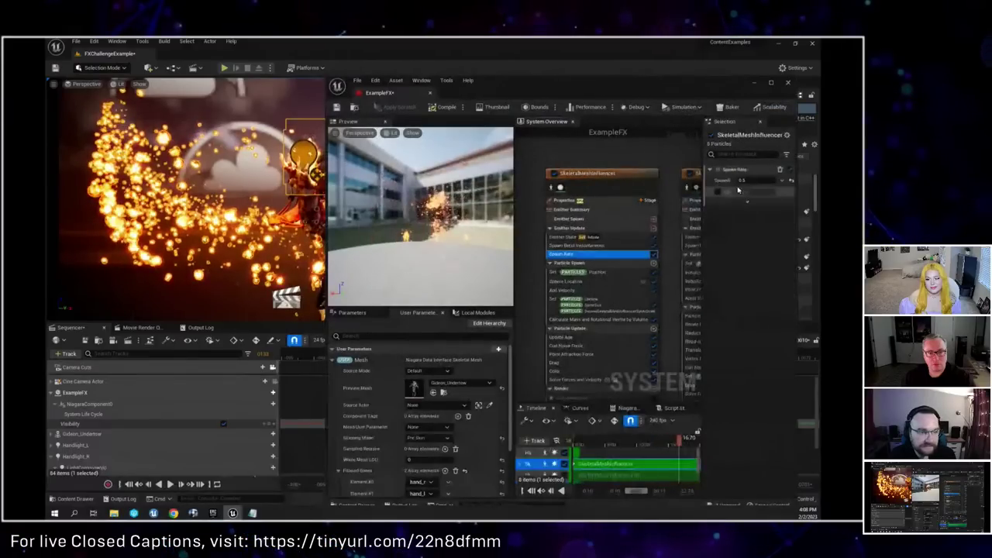
{"action": "left_click", "coordinate": [742, 180]}
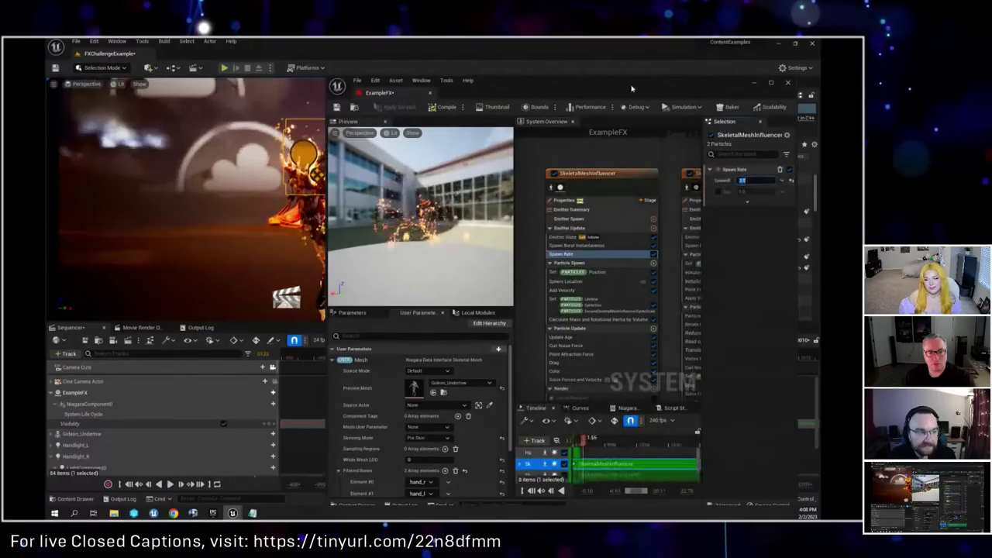
{"action": "left_click_drag", "start_coordinate": [632, 88], "coordinate": [671, 111]}
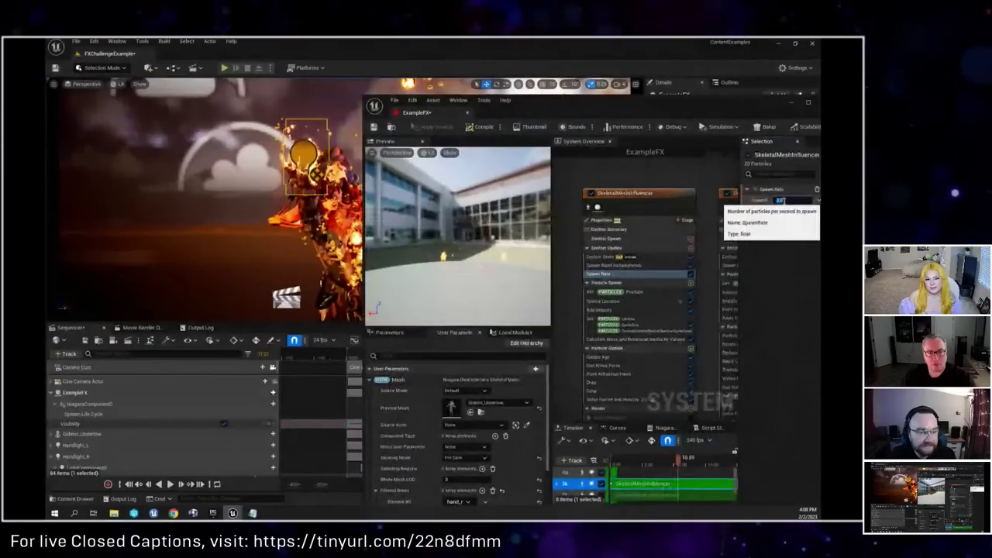
{"action": "left_click", "coordinate": [779, 200]}
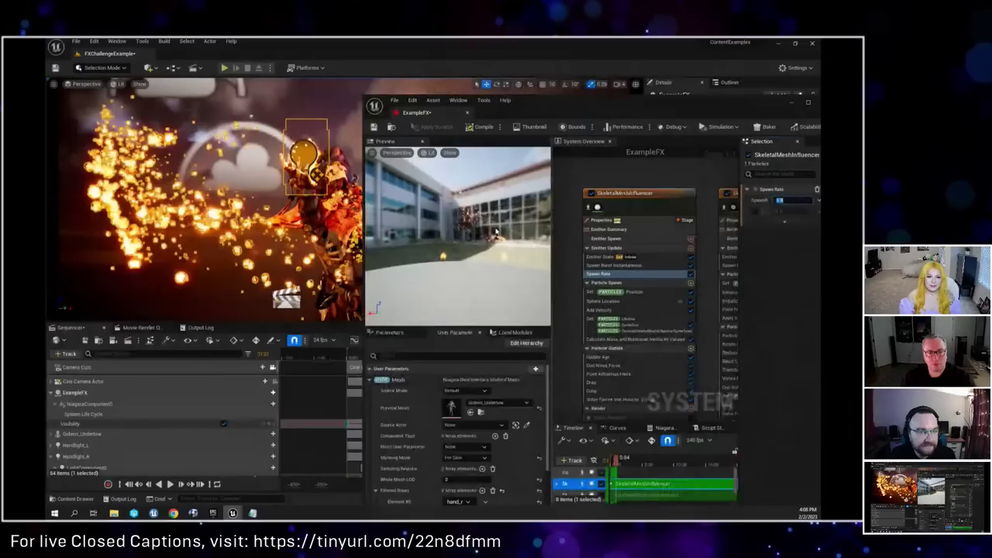
Step: Show the emitter's Properties and maximize the Niagara editor, widening the name column
{"action": "left_click", "coordinate": [624, 221]}
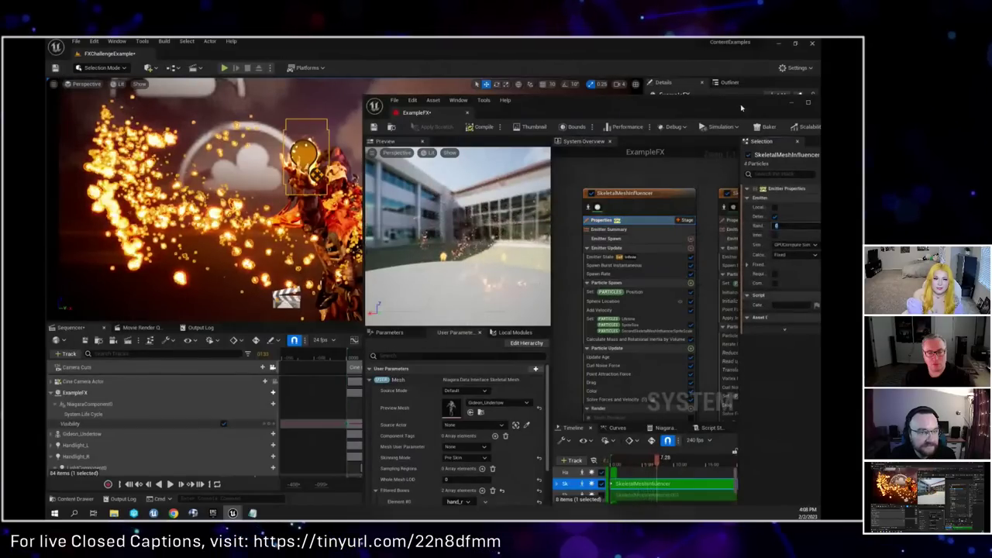
{"action": "key", "text": "super+Up"}
{"action": "left_click_drag", "start_coordinate": [719, 157], "coordinate": [743, 157]}
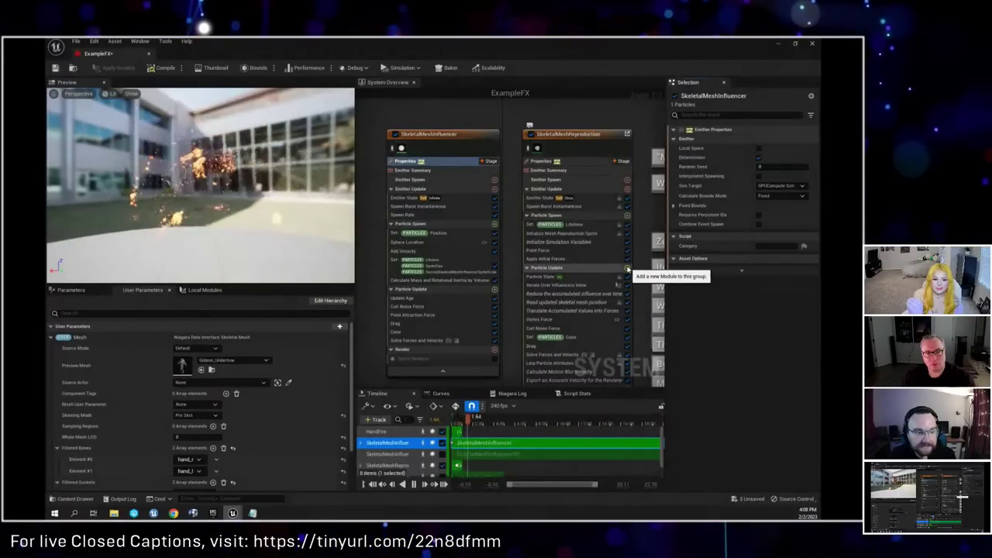
Step: Inspect Sphere Location's advanced options, then restore and close the ExampleFX Niagara editor
{"action": "left_click", "coordinate": [444, 242]}
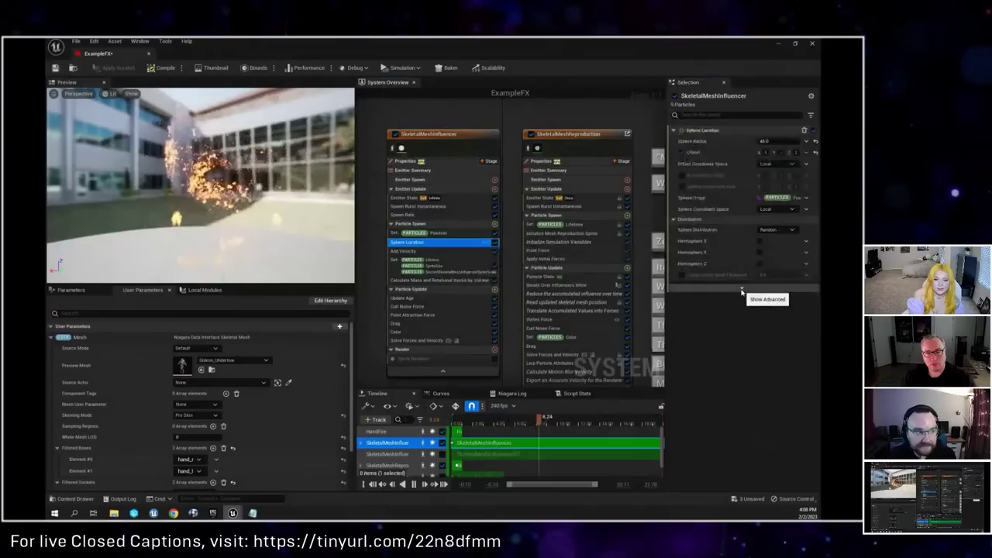
{"action": "left_click", "coordinate": [741, 291]}
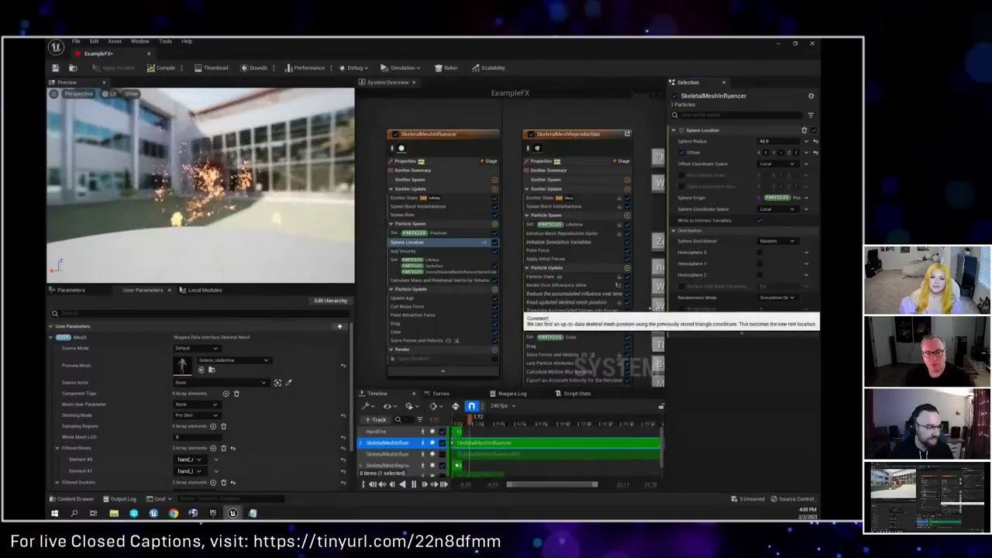
{"action": "double_click", "coordinate": [518, 55]}
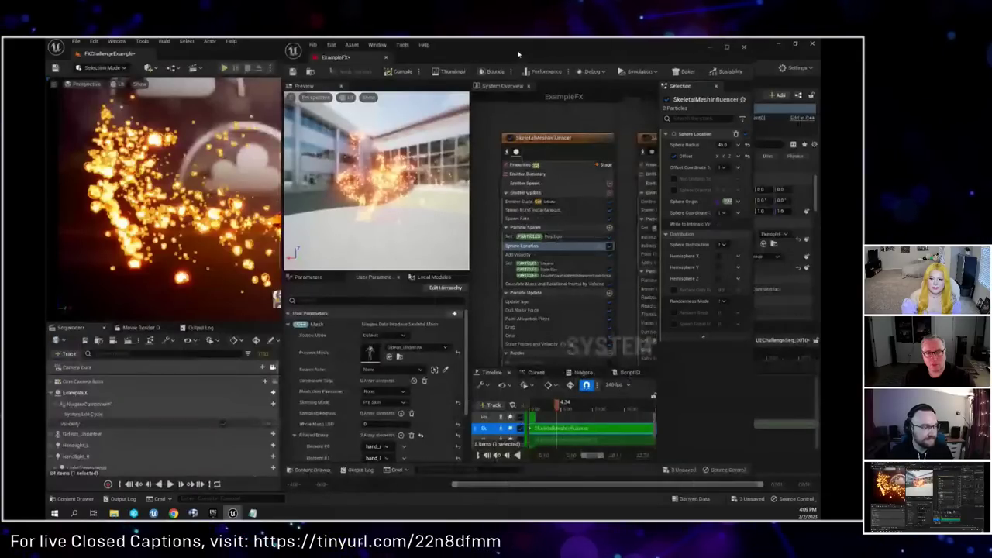
{"action": "left_click", "coordinate": [711, 46]}
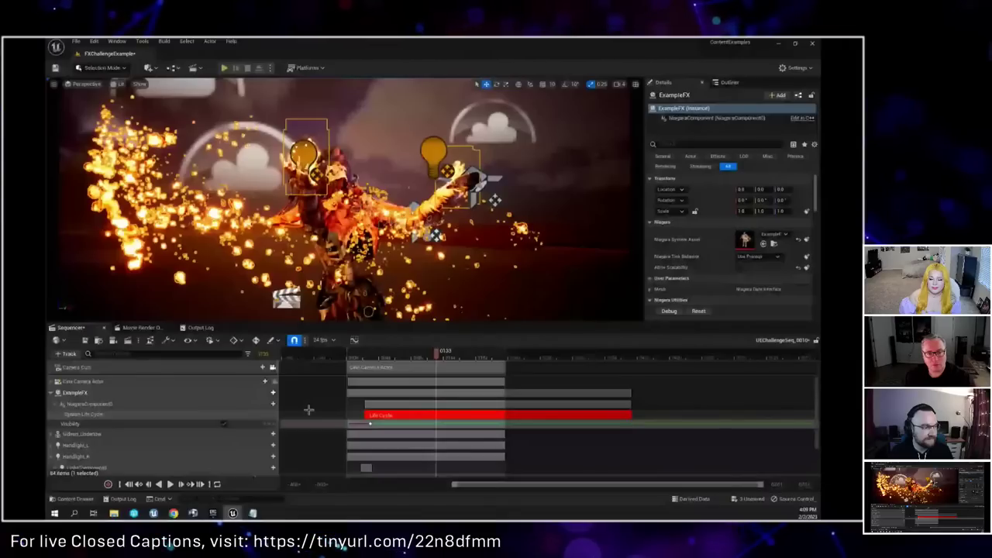
Step: Play the sequence from an earlier frame, then switch the bottom panel to the empty Movie Render Queue
{"action": "left_click", "coordinate": [362, 358]}
{"action": "key", "text": "space"}
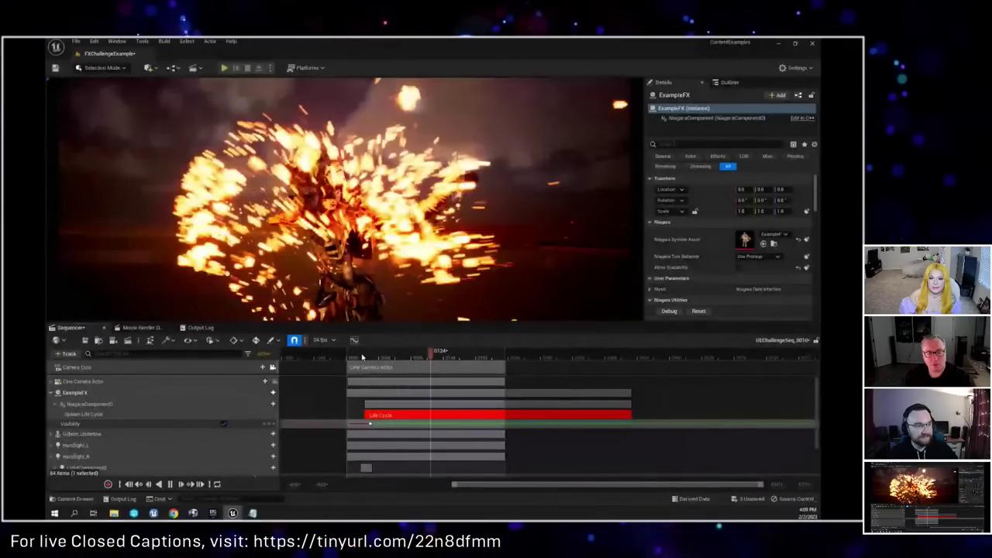
{"action": "left_click", "coordinate": [157, 330]}
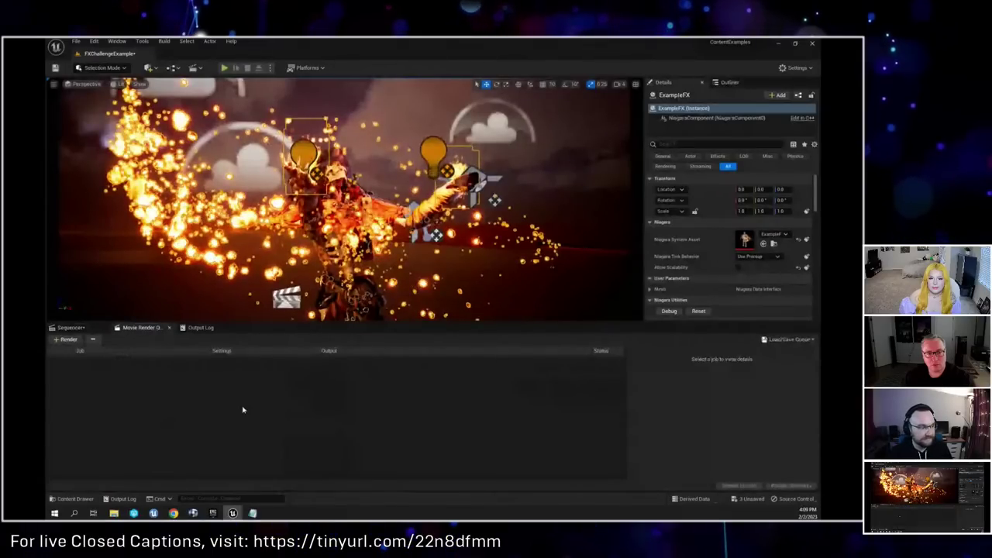
Step: Search the Window menu's cinematics options for Movie Render Queue, then bring up the Plugins browser
{"action": "left_click", "coordinate": [141, 42]}
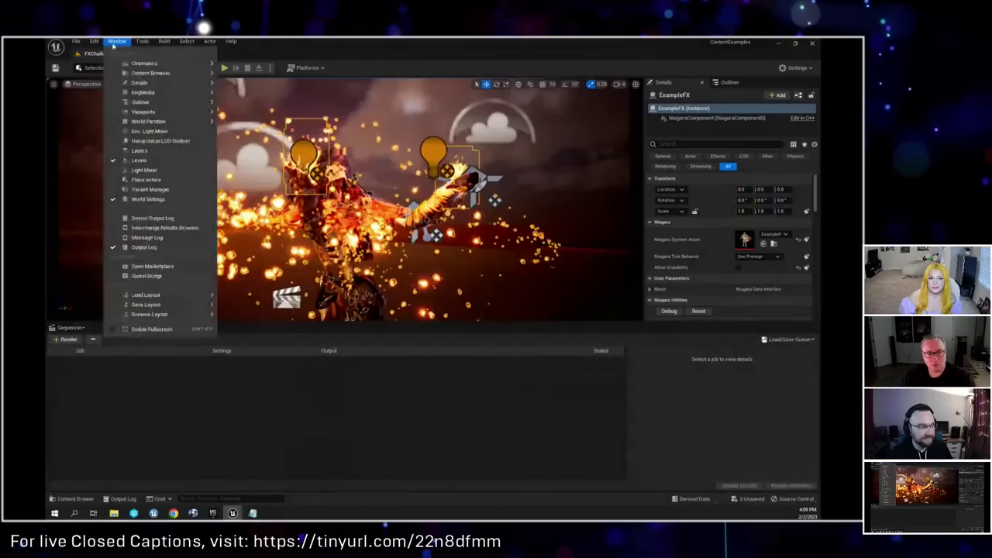
{"action": "mouse_move", "coordinate": [116, 41]}
{"action": "mouse_move", "coordinate": [130, 63]}
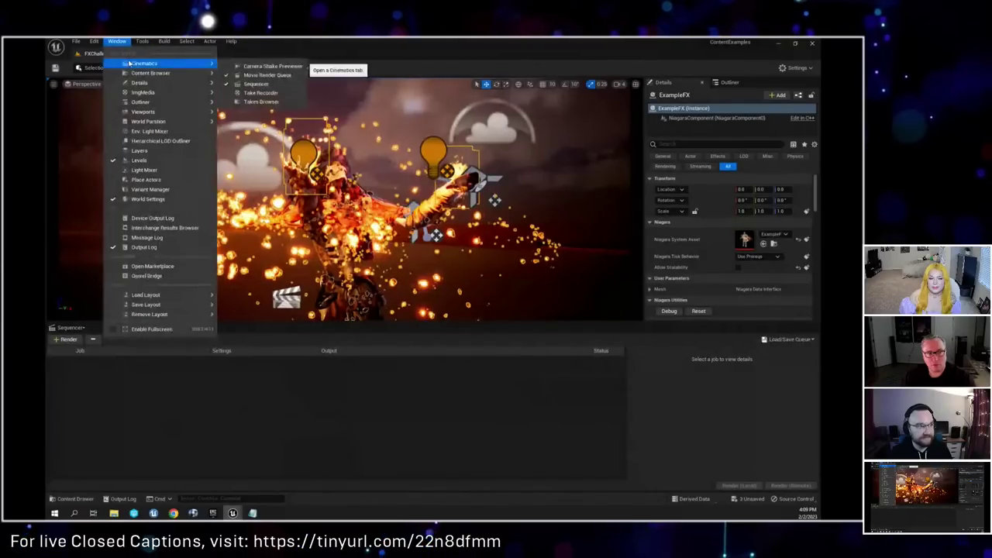
{"action": "left_click", "coordinate": [258, 75]}
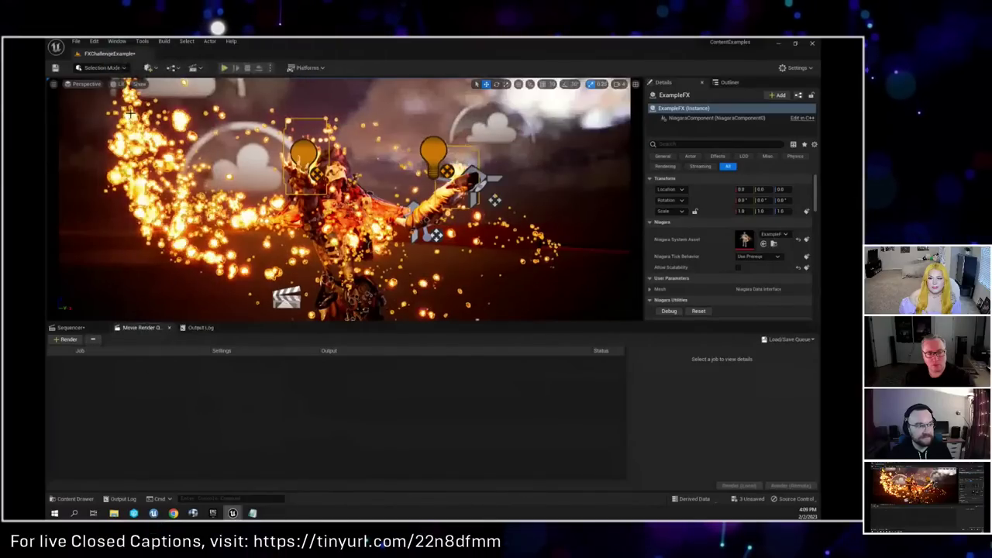
{"action": "left_click", "coordinate": [117, 41]}
{"action": "mouse_move", "coordinate": [128, 66]}
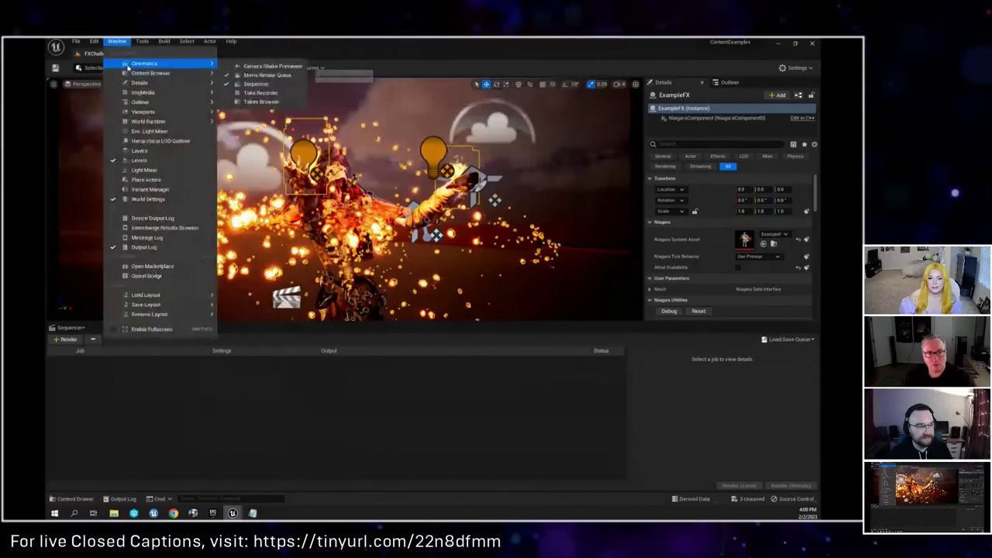
{"action": "left_click", "coordinate": [250, 75]}
{"action": "left_click", "coordinate": [116, 41]}
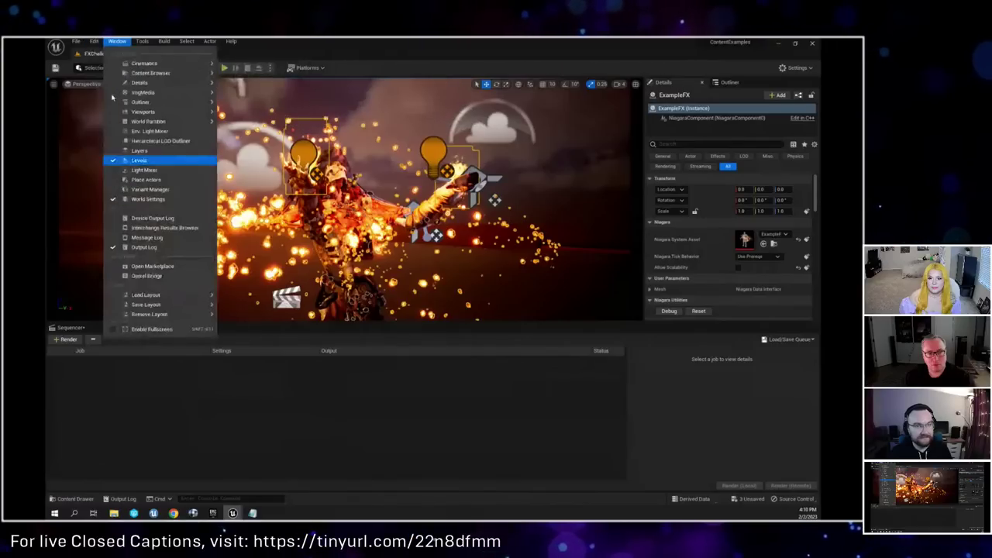
{"action": "key", "text": "Escape"}
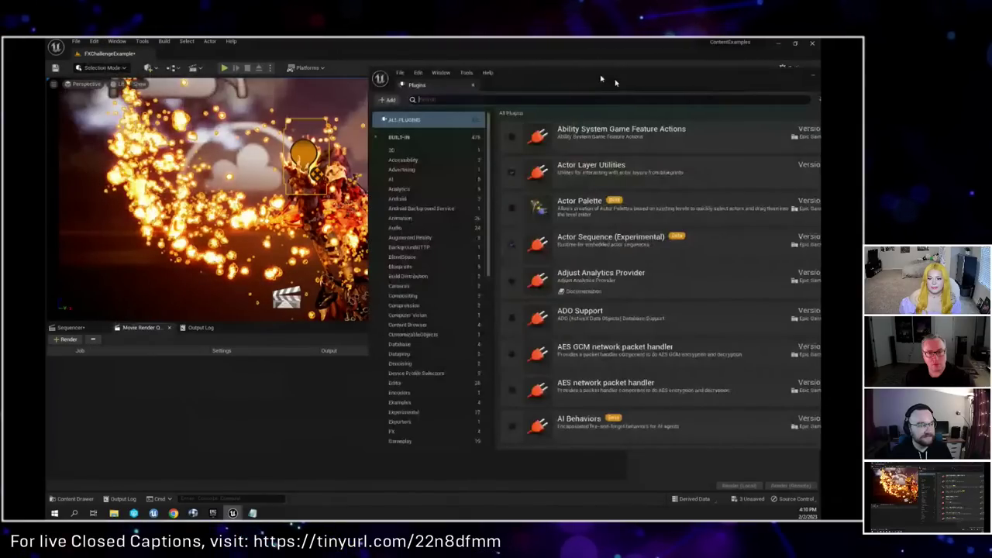
Step: Filter plugins by 'movie ren' to verify Movie Render Queue is enabled, then return to Sequencer
{"action": "left_click_drag", "start_coordinate": [601, 78], "coordinate": [446, 78]}
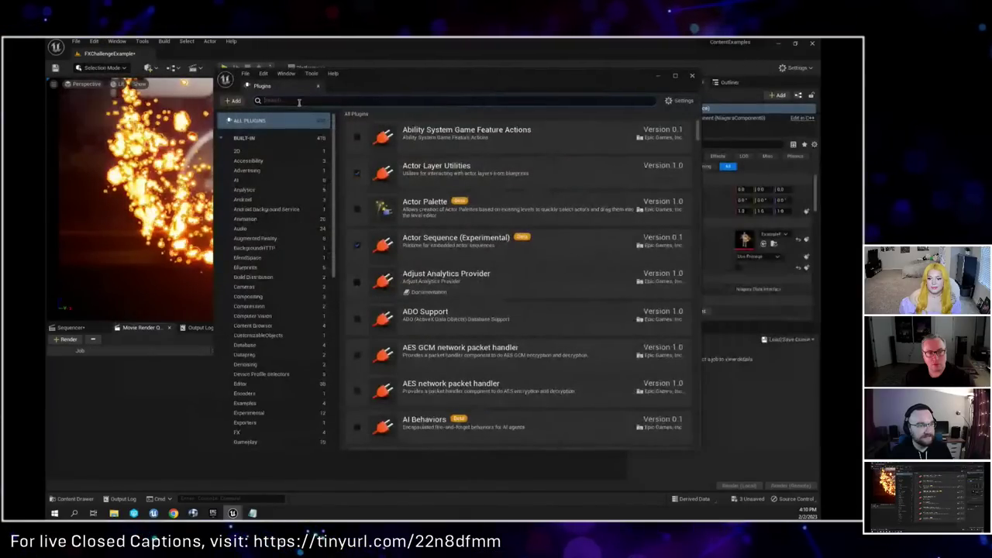
{"action": "left_click", "coordinate": [299, 100]}
{"action": "type", "text": "movie"}
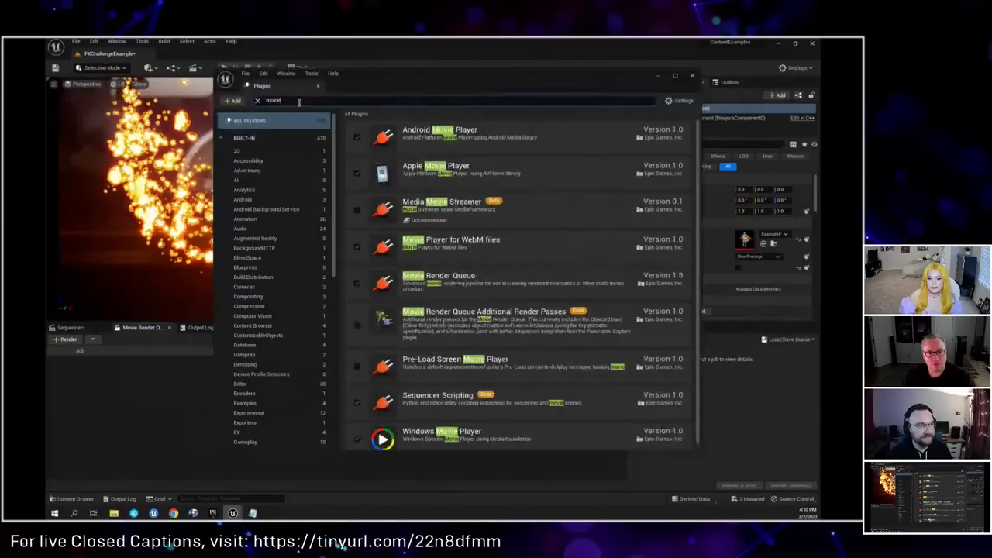
{"action": "type", "text": " ren"}
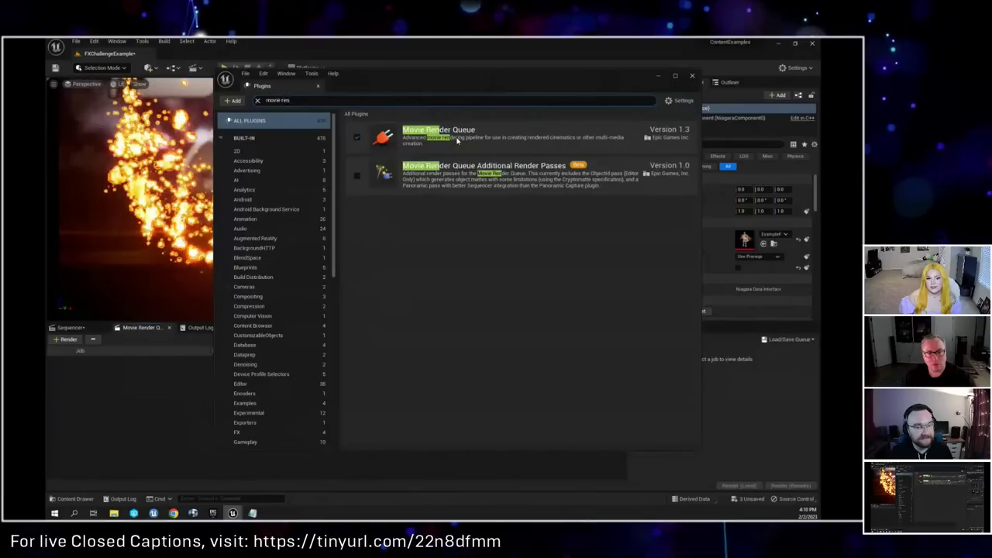
{"action": "left_click", "coordinate": [317, 85]}
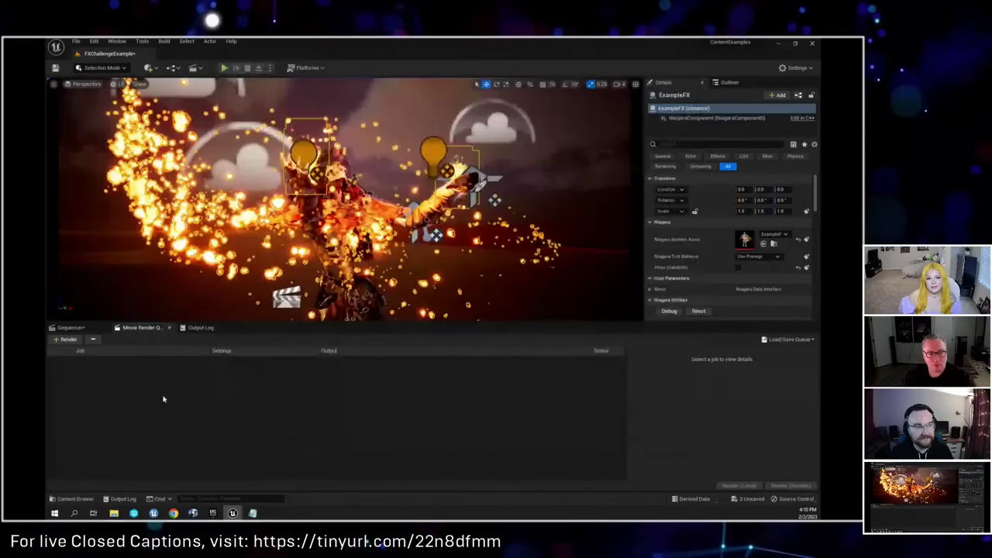
{"action": "left_click", "coordinate": [70, 327]}
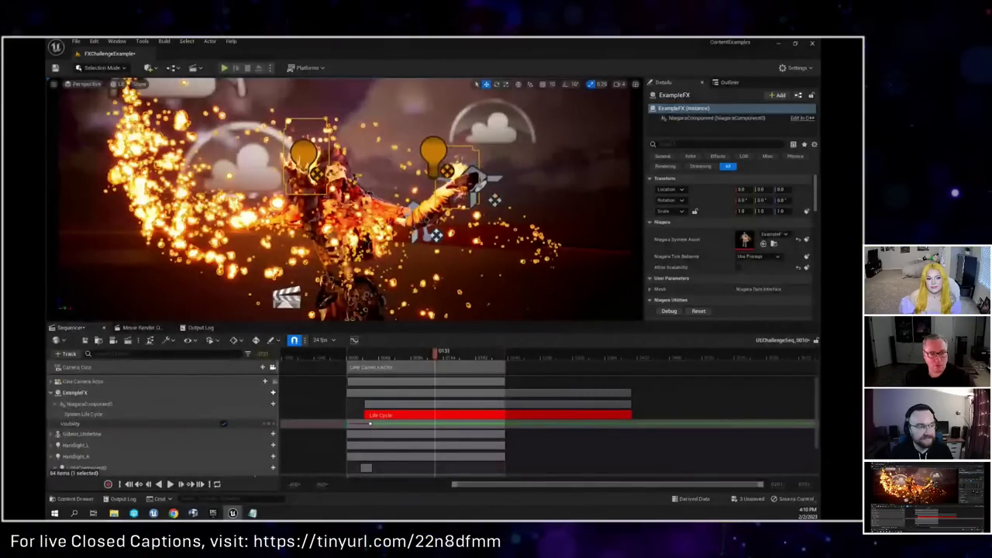
Step: Drag UEChallengeSeq_0010 from the Content Browser into the Movie Render Queue as a new job
{"action": "key", "text": "ctrl+space"}
{"action": "left_click_drag", "start_coordinate": [611, 151], "coordinate": [486, 310]}
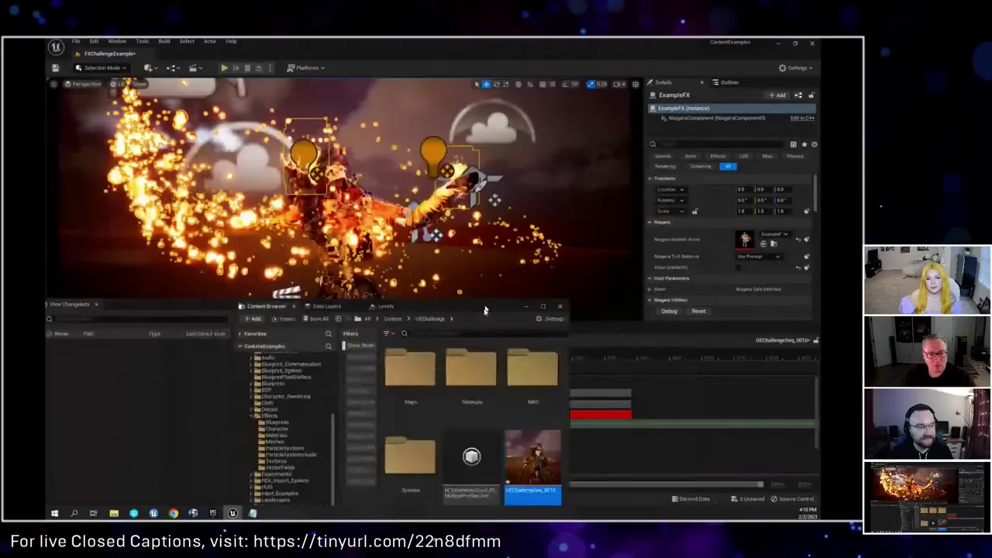
{"action": "left_click", "coordinate": [140, 329]}
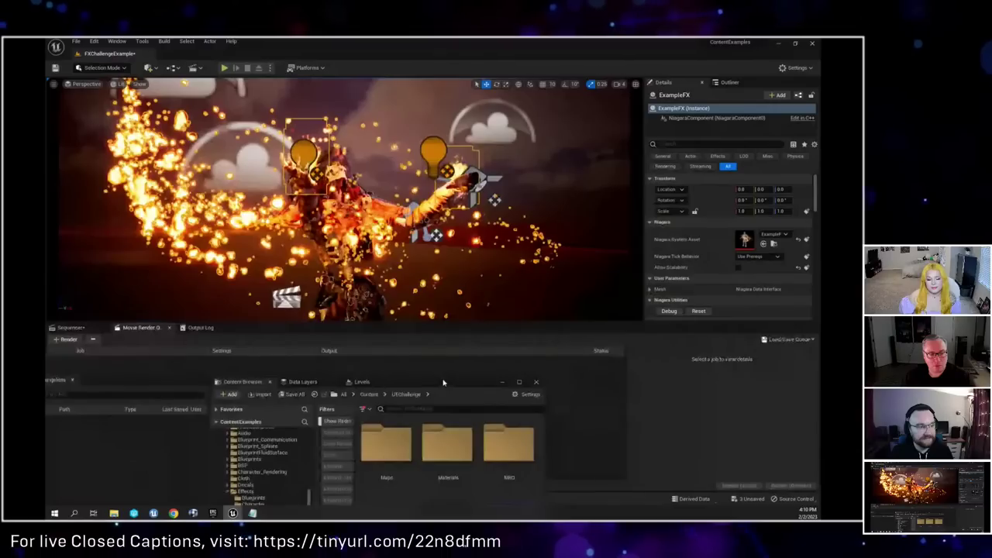
{"action": "left_click_drag", "start_coordinate": [443, 382], "coordinate": [275, 263]}
{"action": "left_click_drag", "start_coordinate": [324, 417], "coordinate": [465, 364]}
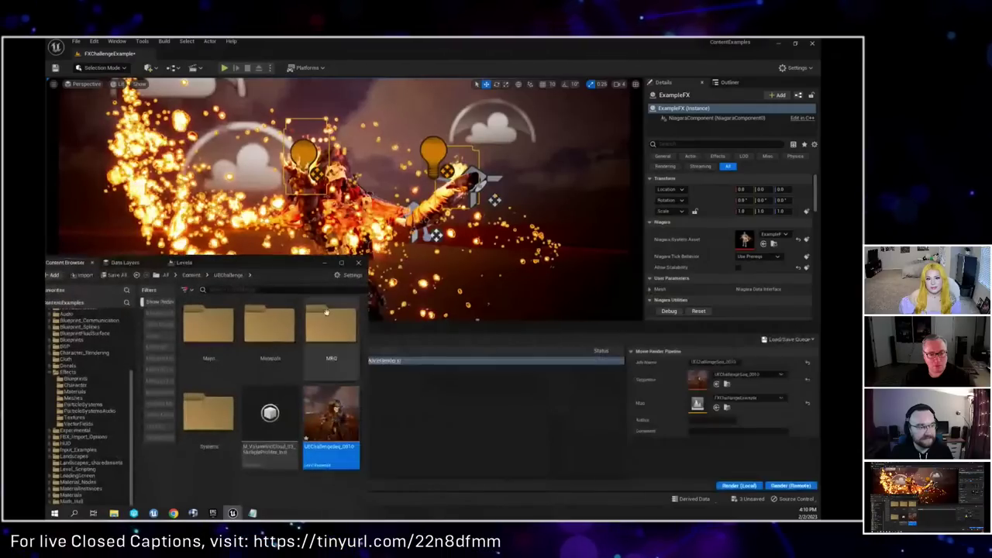
{"action": "left_click_drag", "start_coordinate": [304, 264], "coordinate": [333, 270]}
{"action": "left_click", "coordinate": [387, 267]}
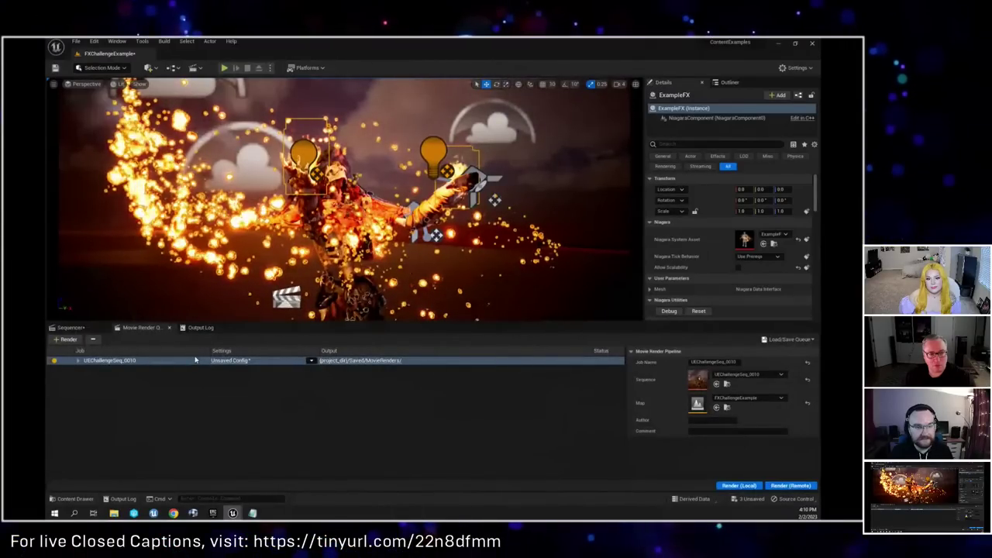
Step: Remove the jpg Sequence [8bit] export from the job's Unsaved Config
{"action": "left_click", "coordinate": [239, 363]}
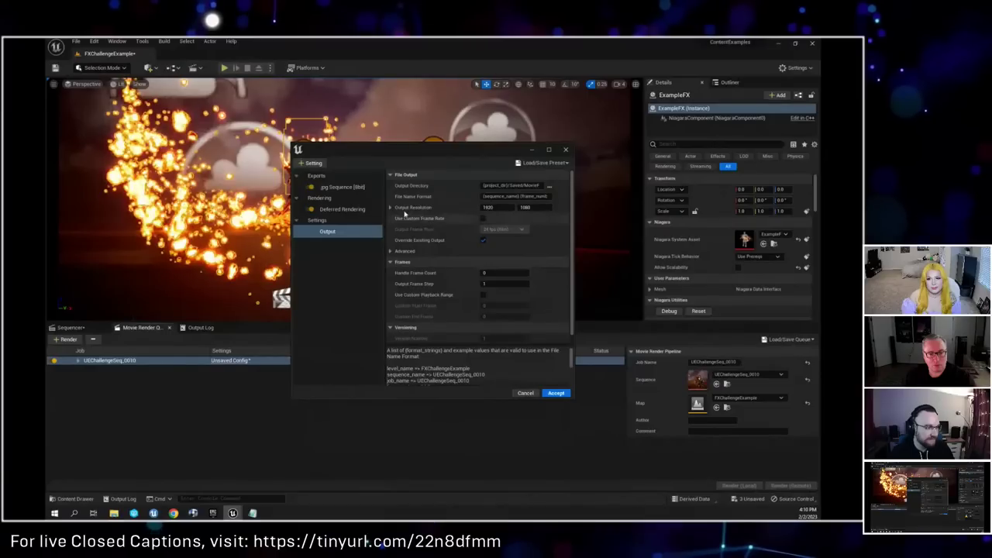
{"action": "left_click", "coordinate": [342, 188]}
{"action": "key", "text": "Delete"}
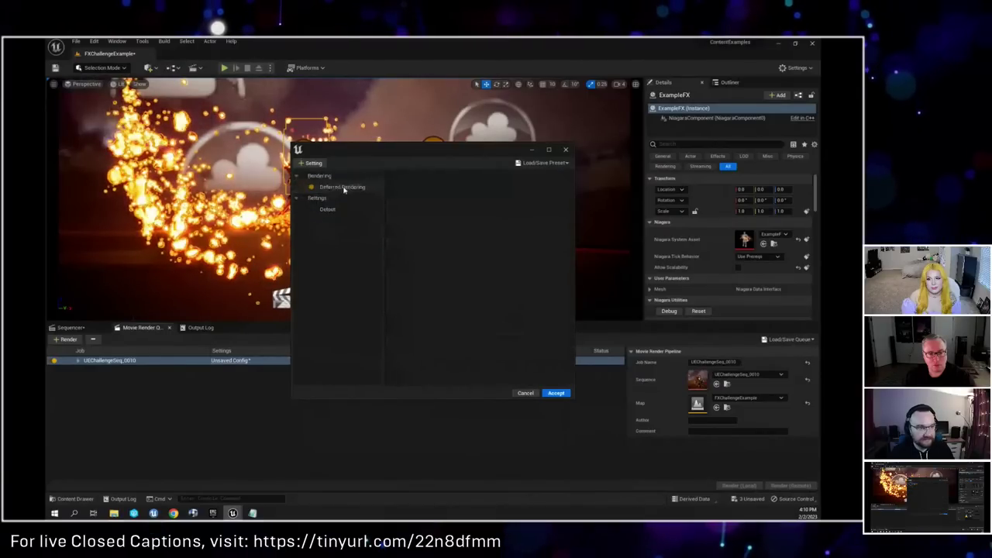
Step: Add a png Sequence [8bit] export setting with Write Alpha enabled
{"action": "left_click", "coordinate": [314, 164]}
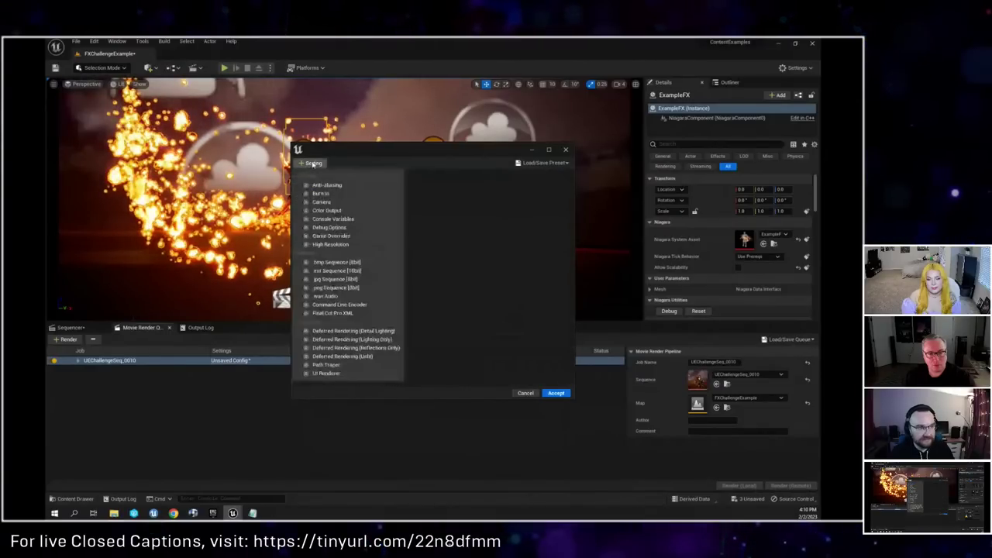
{"action": "left_click", "coordinate": [338, 288]}
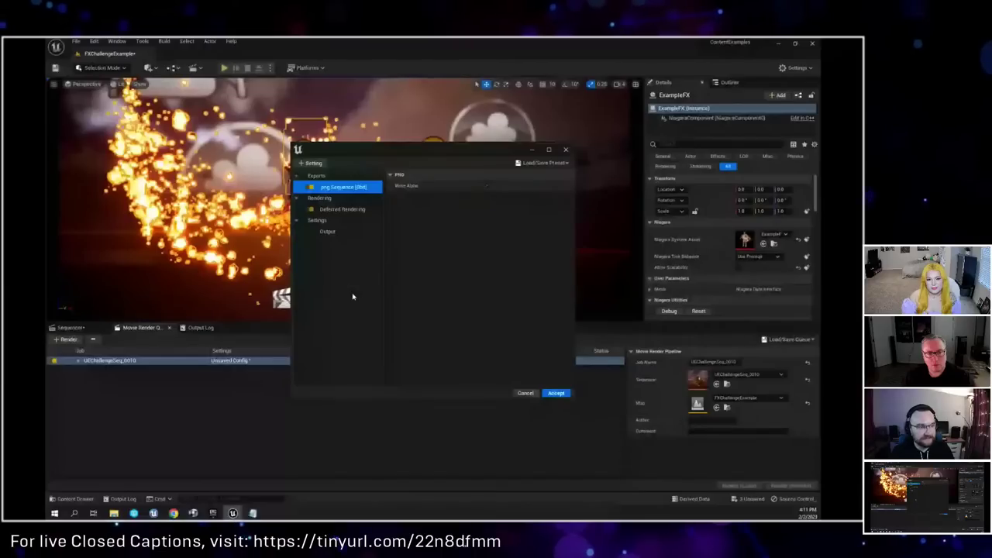
{"action": "left_click", "coordinate": [312, 163]}
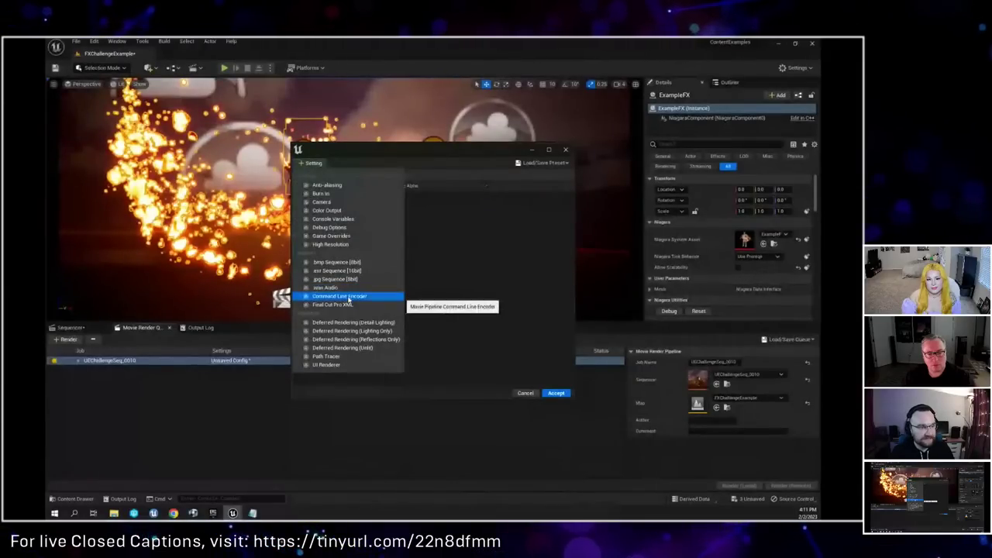
{"action": "left_click", "coordinate": [341, 380]}
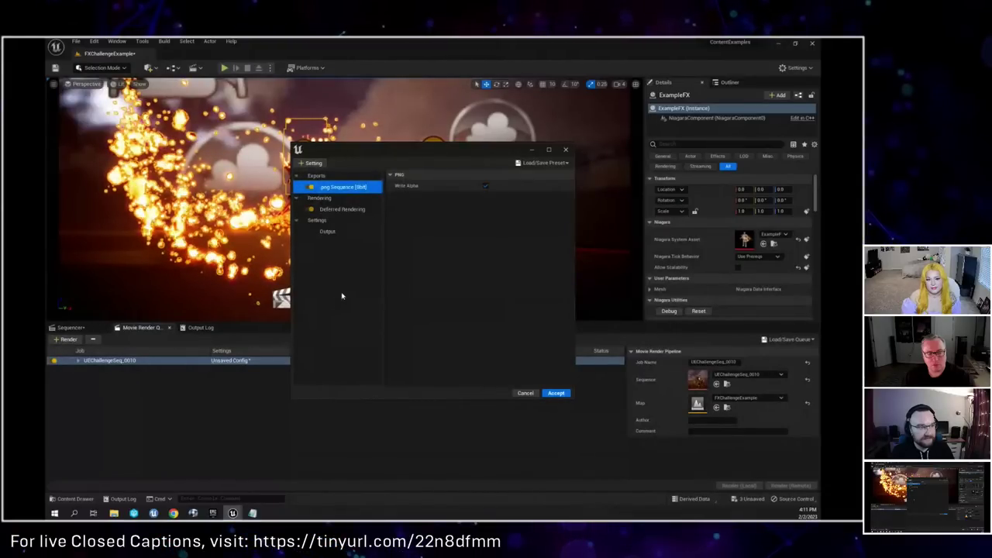
{"action": "left_click", "coordinate": [483, 186]}
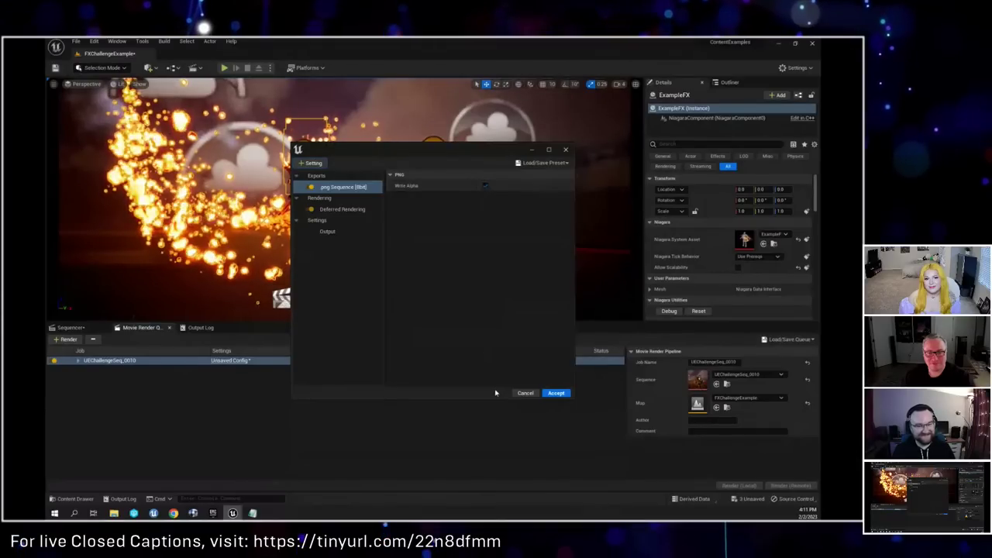
Step: Review the Output and Deferred Rendering settings, ending in the Output Directory field at 1920 x 1080
{"action": "left_click", "coordinate": [344, 234]}
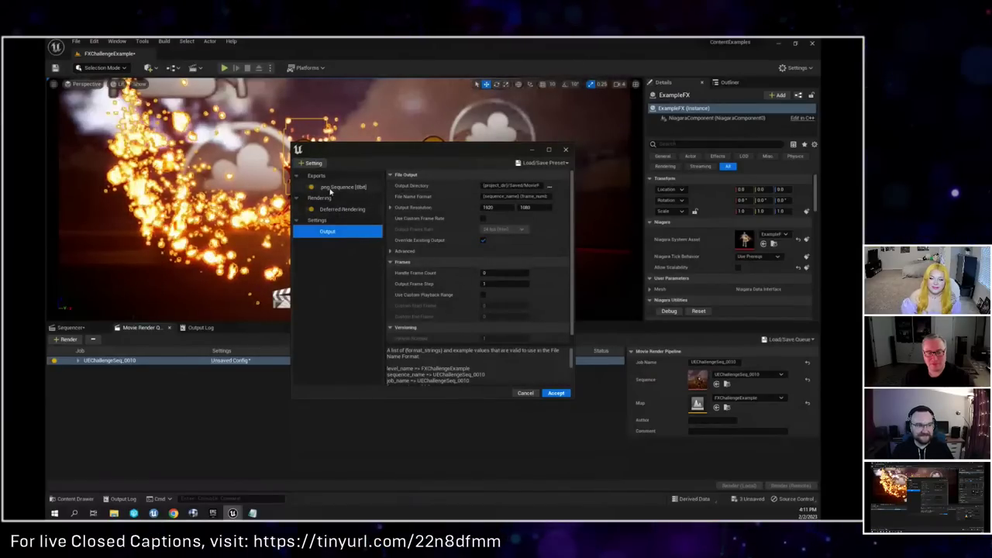
{"action": "left_click", "coordinate": [348, 211]}
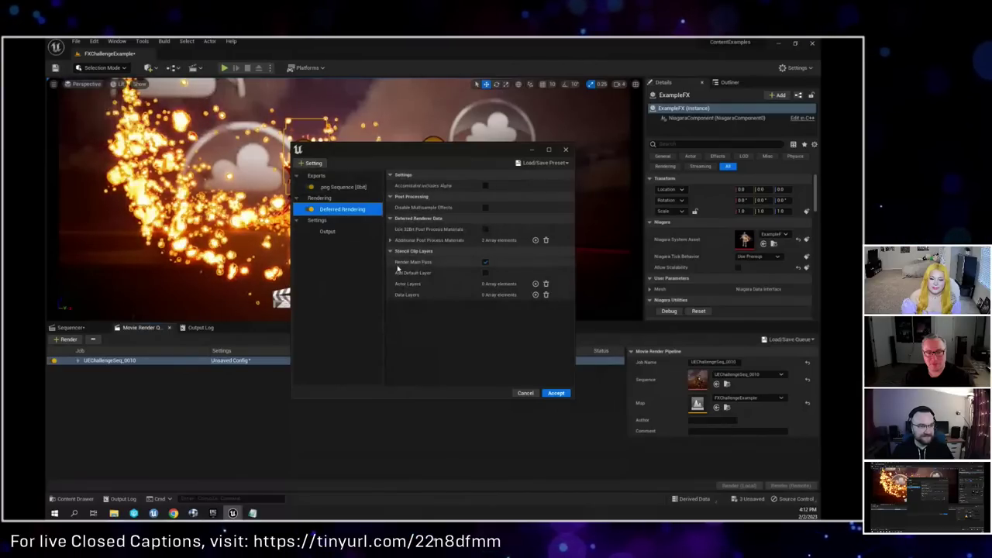
{"action": "left_click", "coordinate": [328, 232]}
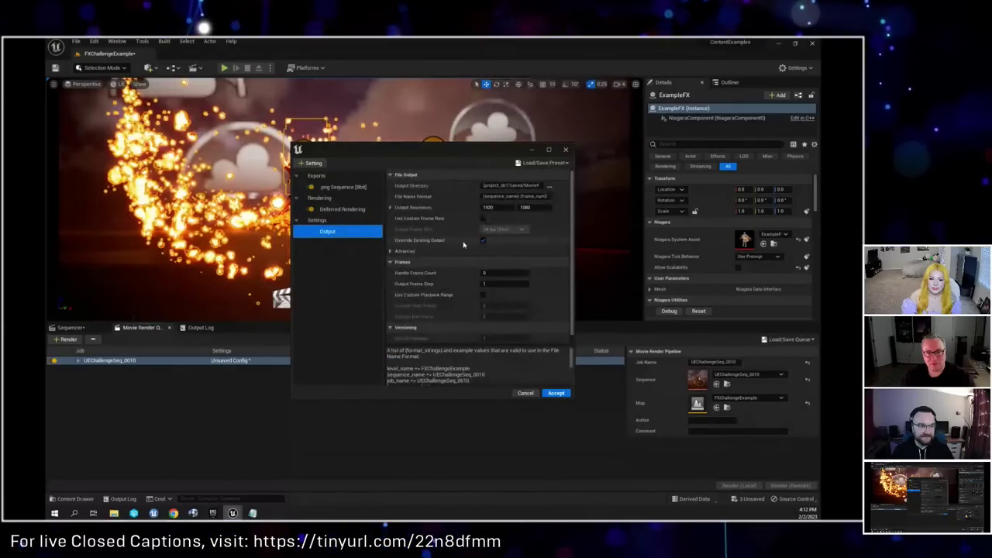
{"action": "left_click", "coordinate": [509, 186]}
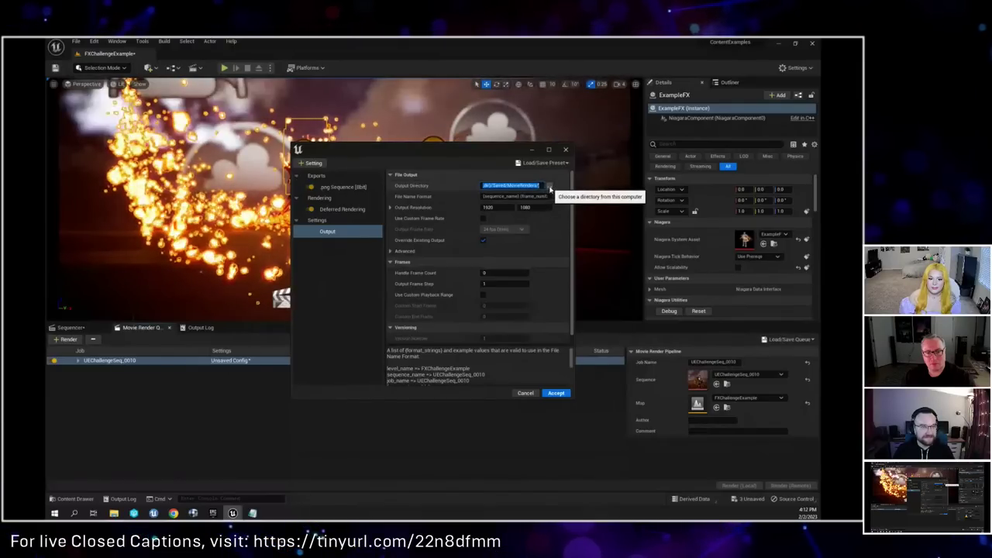
Step: Browse Local Disk (E:) and select the UEChallengeExample folder as the output directory
{"action": "left_click", "coordinate": [550, 189]}
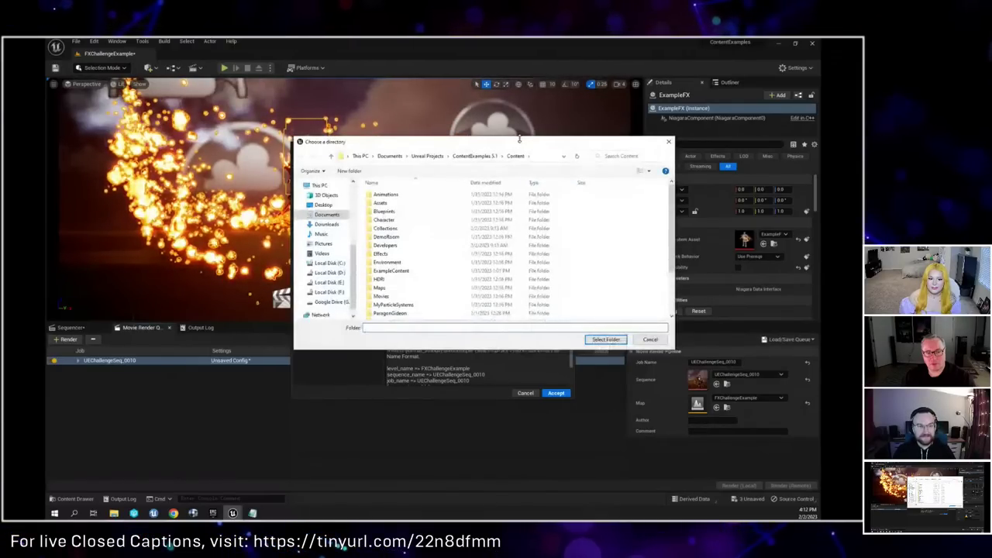
{"action": "left_click", "coordinate": [328, 286]}
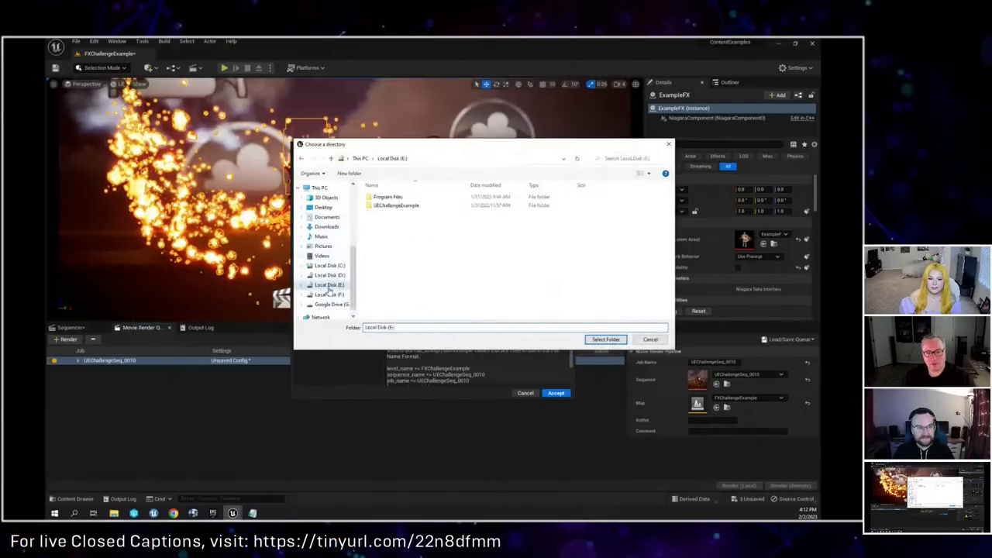
{"action": "double_click", "coordinate": [388, 206]}
{"action": "left_click", "coordinate": [388, 198]}
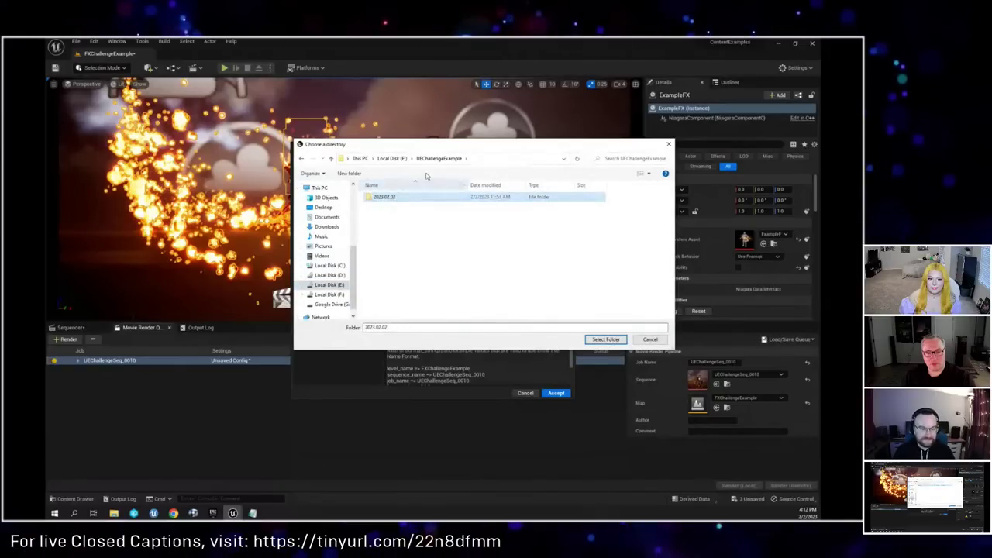
{"action": "left_click", "coordinate": [392, 158]}
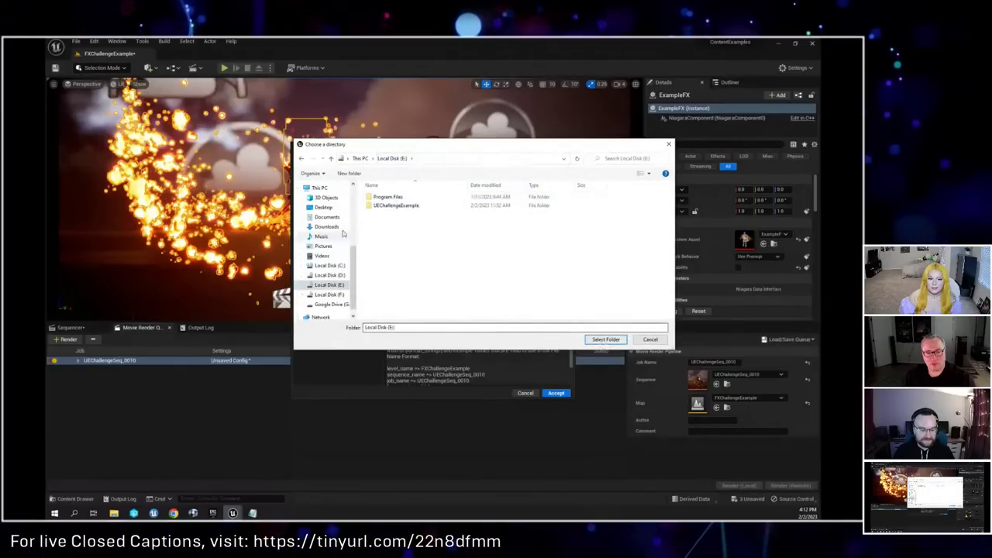
{"action": "left_click", "coordinate": [395, 205]}
{"action": "left_click", "coordinate": [606, 339]}
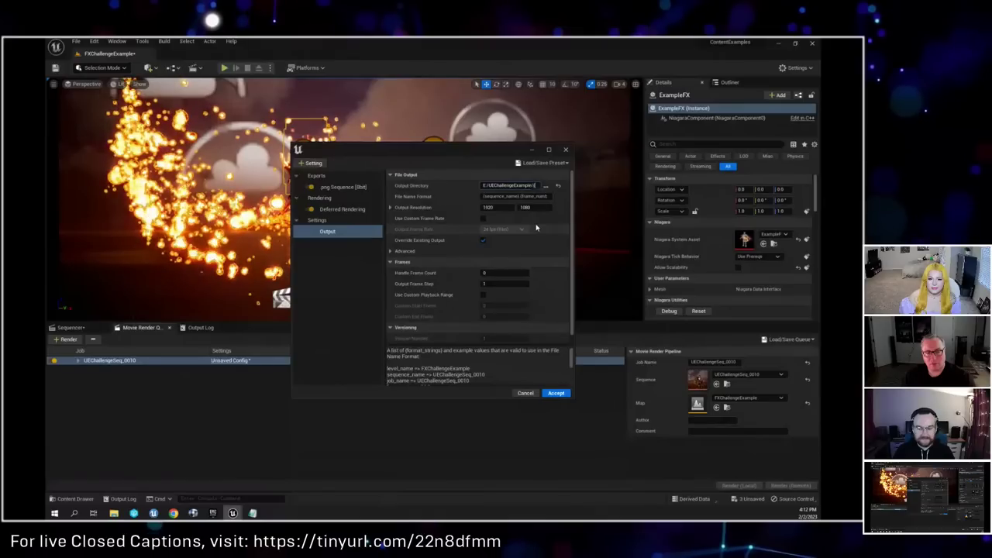
Step: Append {date}/{version} to the output directory, then view the 2023.02.02 folder in File Explorer
{"action": "type", "text": "date}/"}
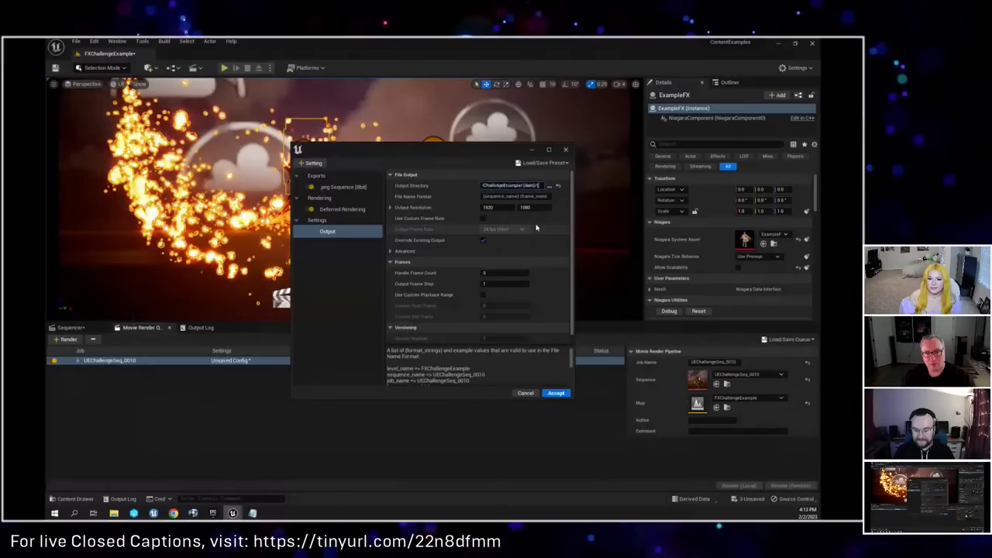
{"action": "type", "text": "version}"}
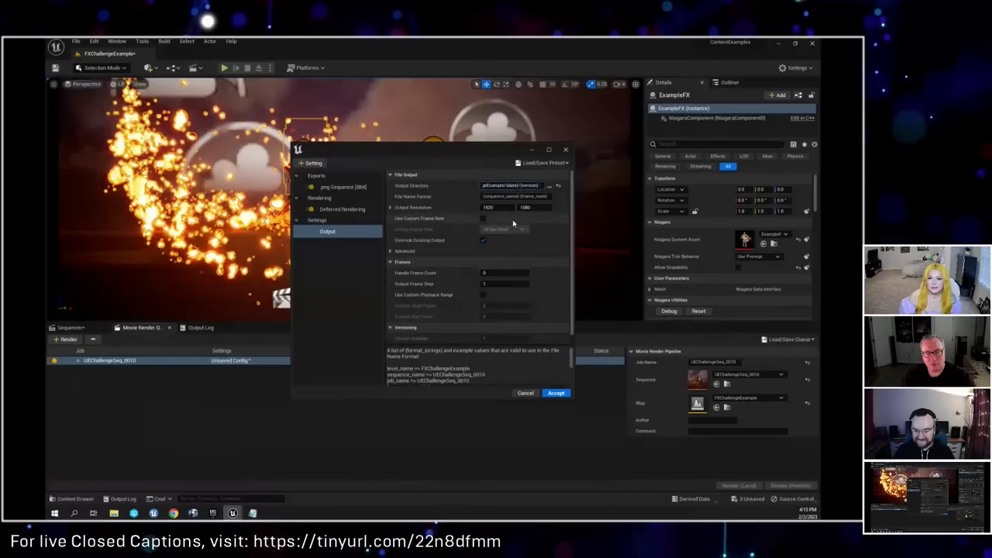
{"action": "left_click", "coordinate": [118, 513]}
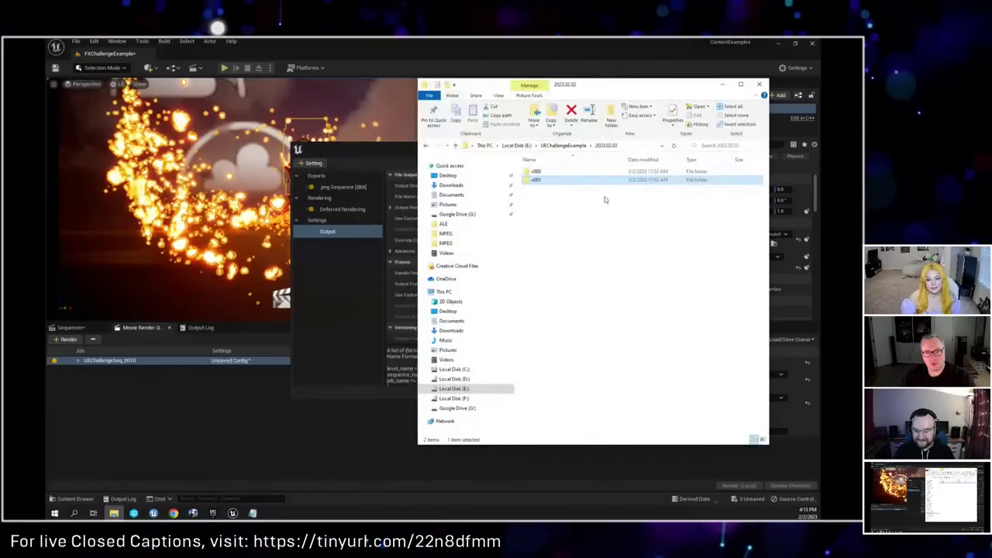
Step: Check that the v000 folder is empty and look inside v001
{"action": "double_click", "coordinate": [535, 172]}
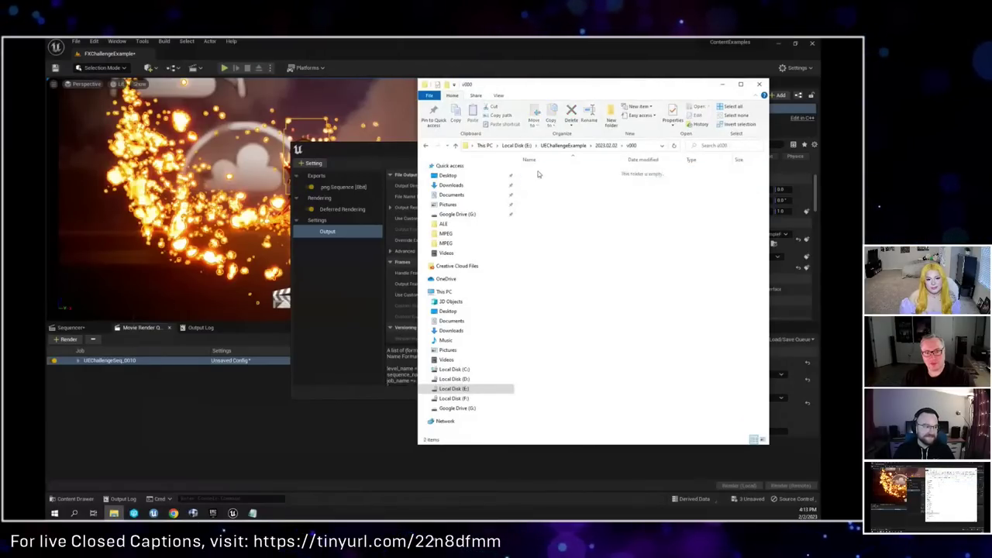
{"action": "left_click", "coordinate": [606, 145]}
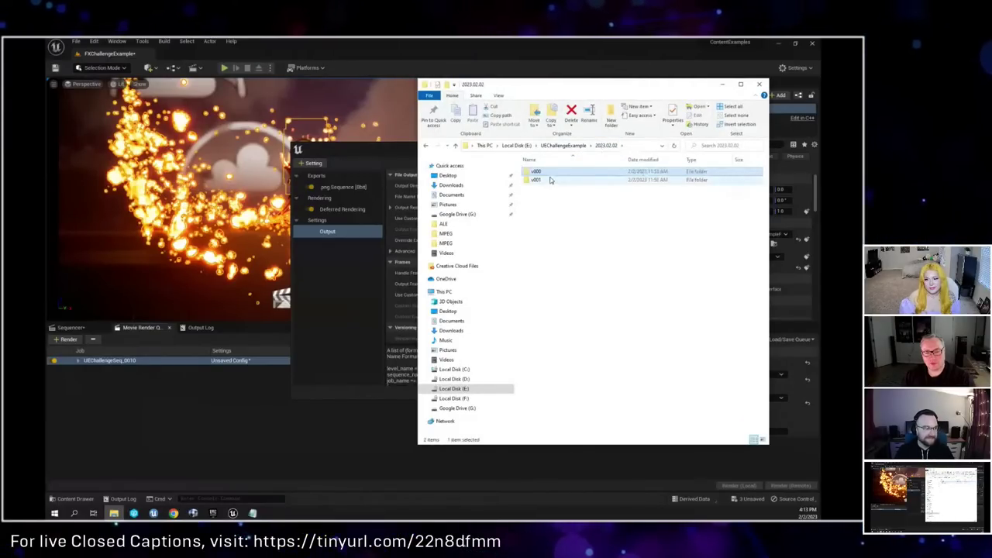
{"action": "mouse_move", "coordinate": [550, 180]}
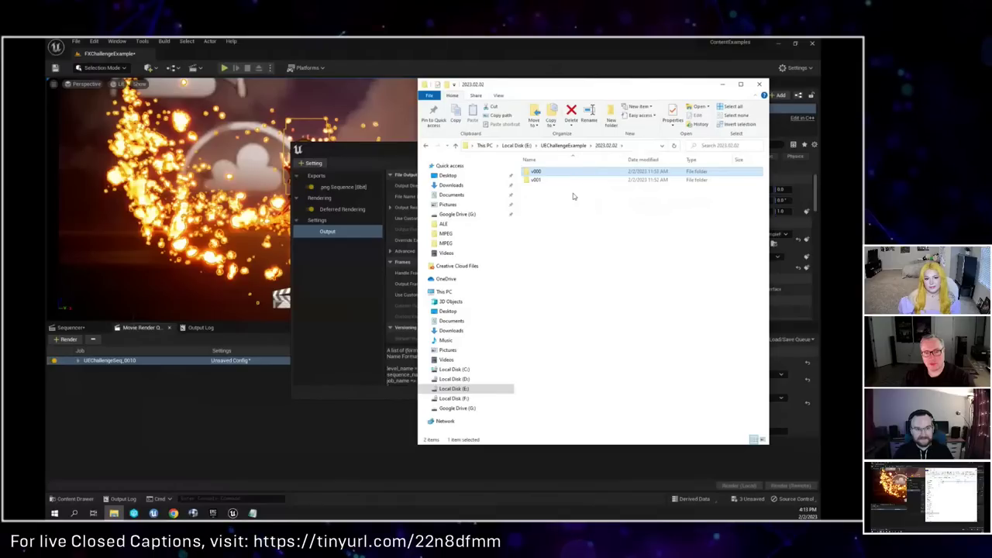
{"action": "double_click", "coordinate": [560, 180]}
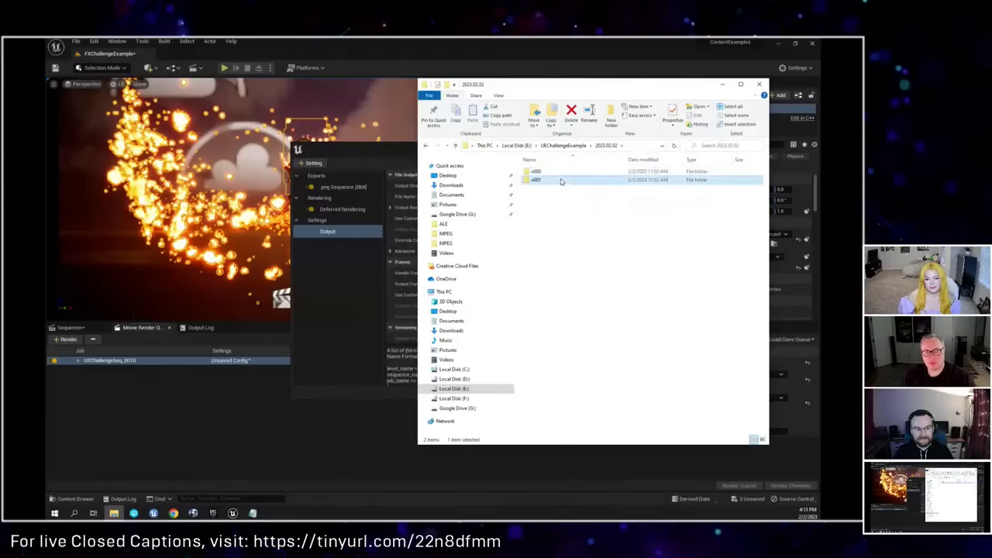
{"action": "left_click", "coordinate": [602, 147]}
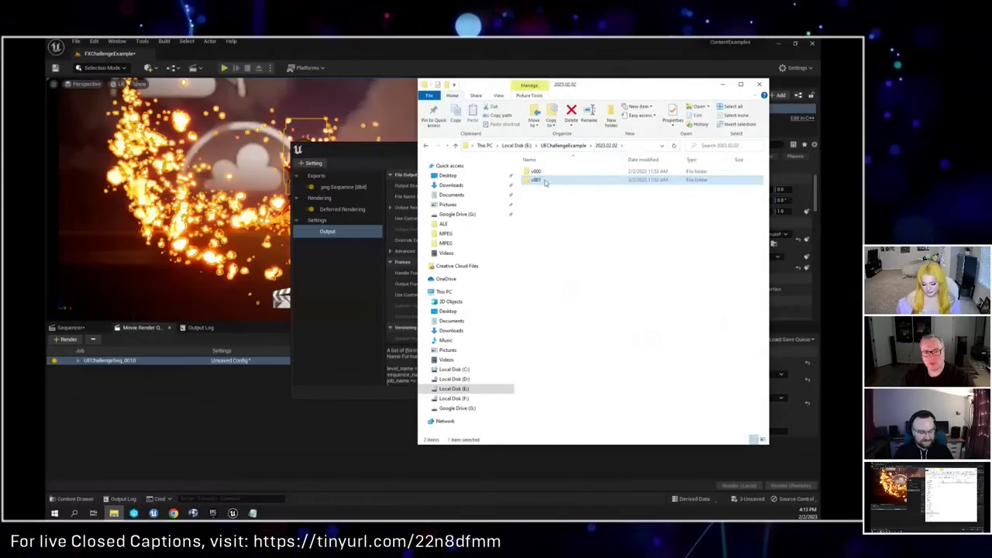
Step: Scroll through v001's rendered UEChallengeSeq_0010 PNG frames, then bring the RV viewer forward
{"action": "left_click", "coordinate": [582, 191]}
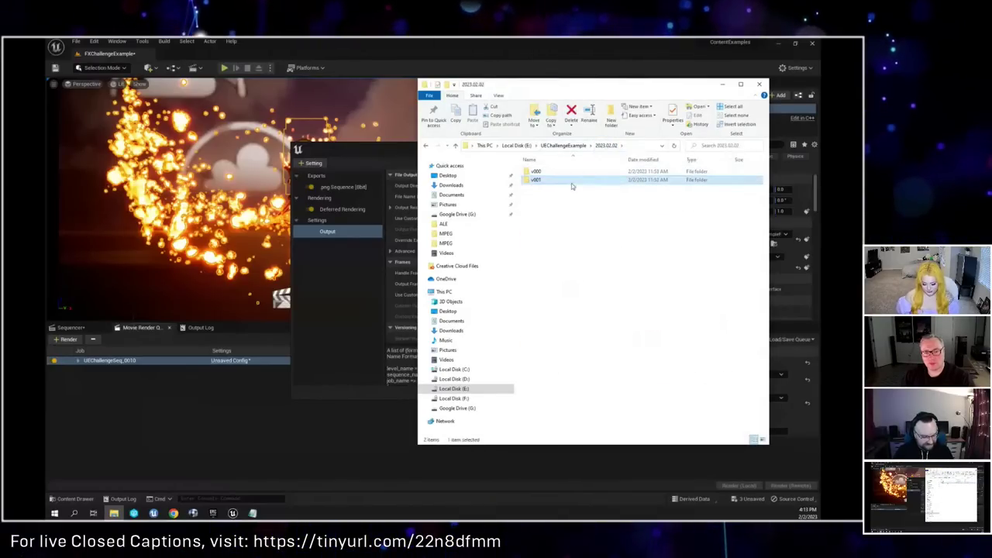
{"action": "double_click", "coordinate": [572, 180]}
{"action": "scroll", "coordinate": [658, 280], "scroll_direction": "down", "scroll_amount": 10}
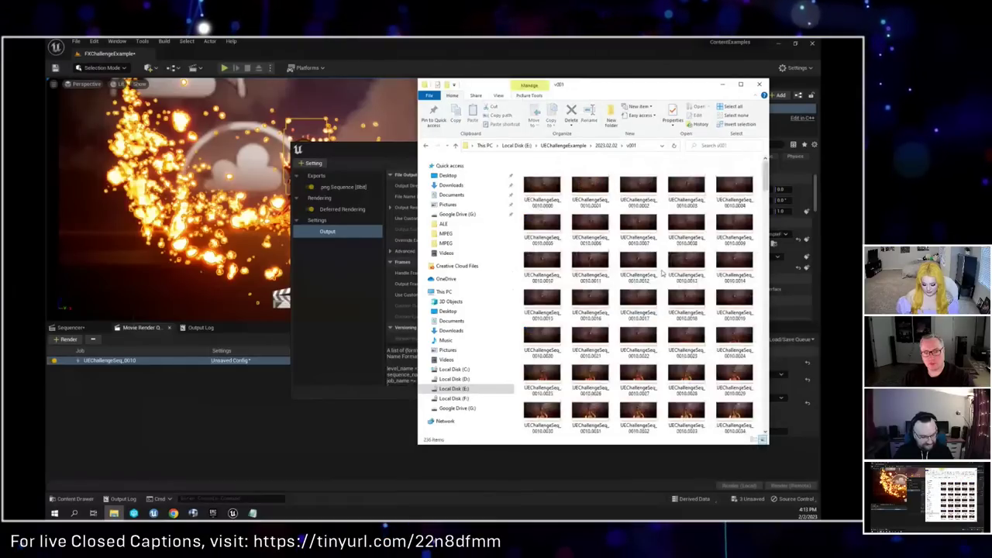
{"action": "left_click", "coordinate": [603, 145]}
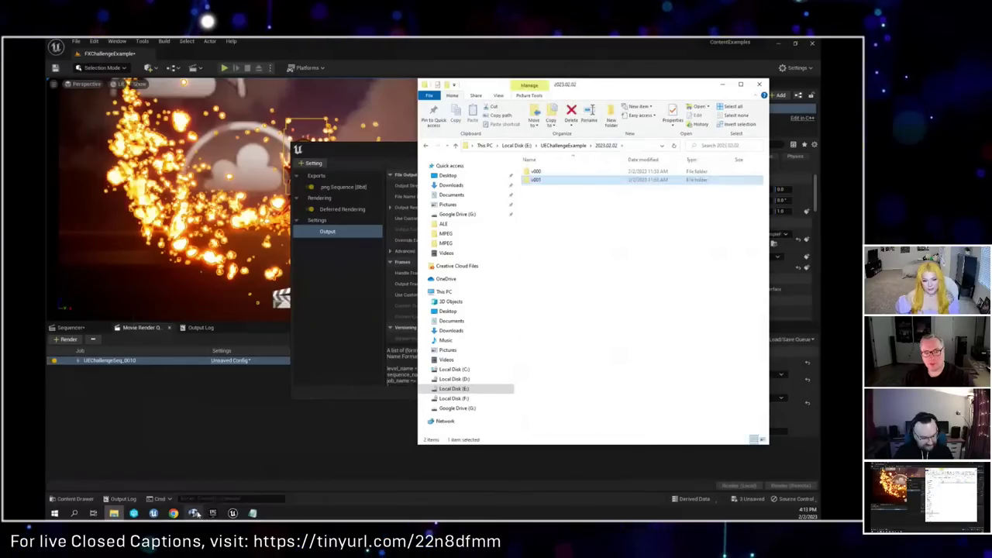
{"action": "left_click", "coordinate": [195, 513]}
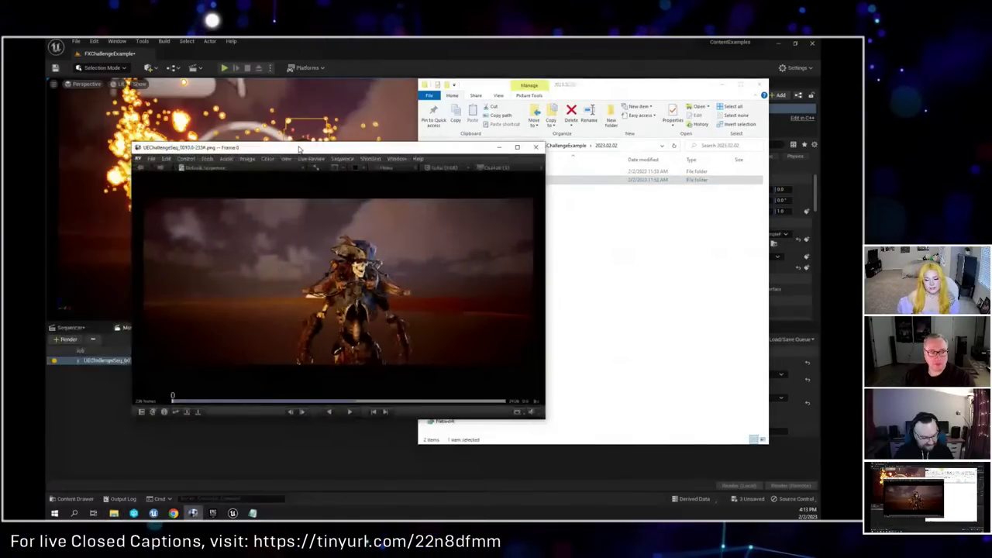
Step: Play the rendered PNG sequence in RV and stop it at frame 120
{"action": "key", "text": "space"}
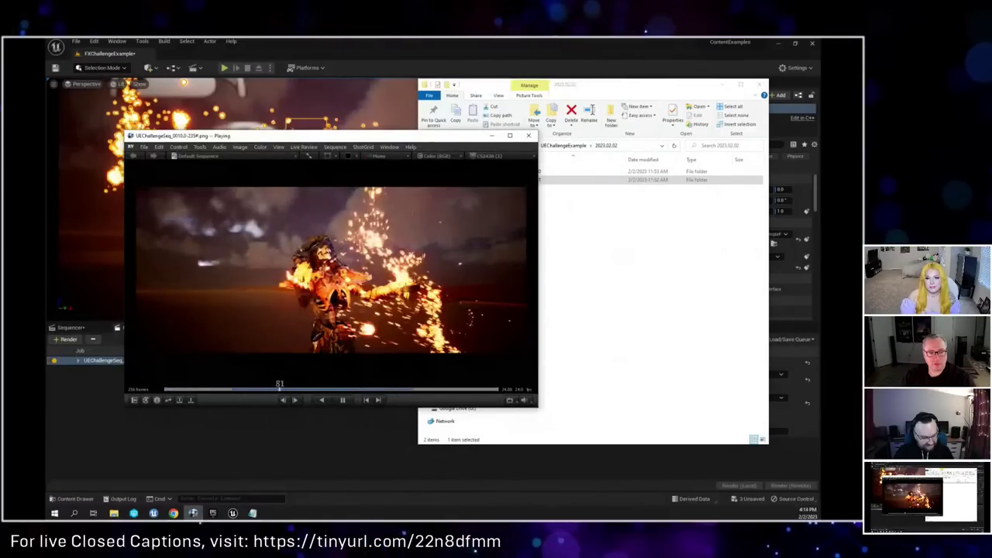
{"action": "key", "text": "space"}
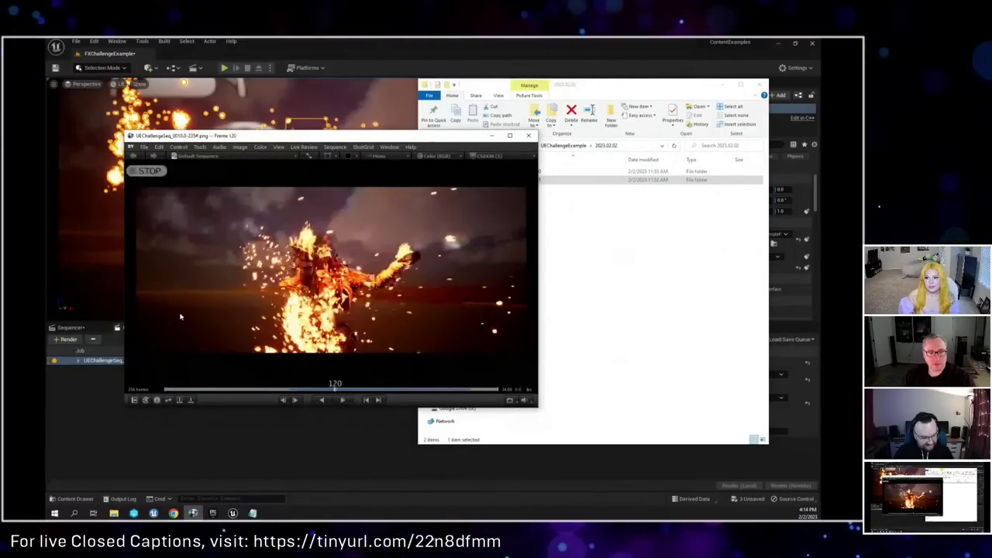
Step: Return to Unreal and accept the edited output settings in the render settings dialog
{"action": "left_click", "coordinate": [492, 134]}
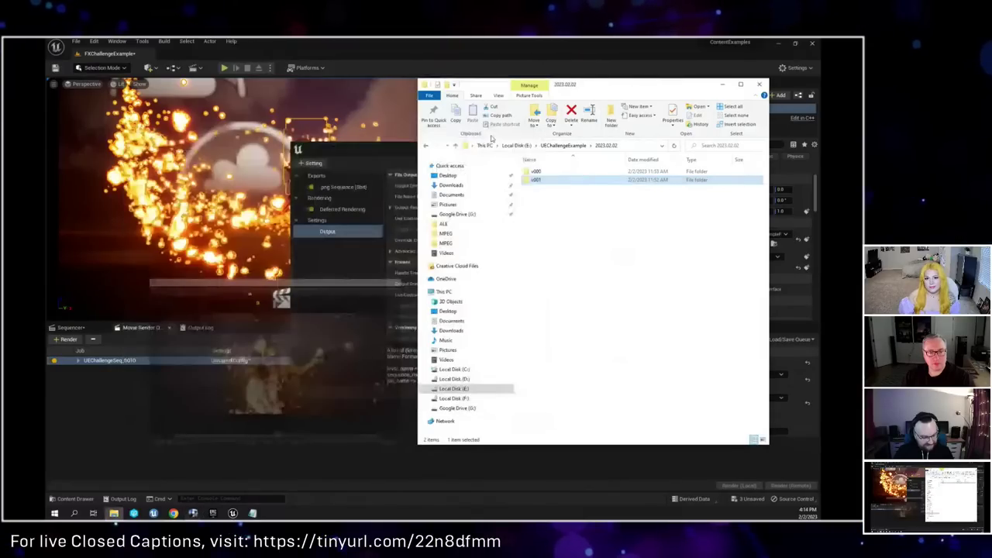
{"action": "left_click_drag", "start_coordinate": [499, 152], "coordinate": [628, 118]}
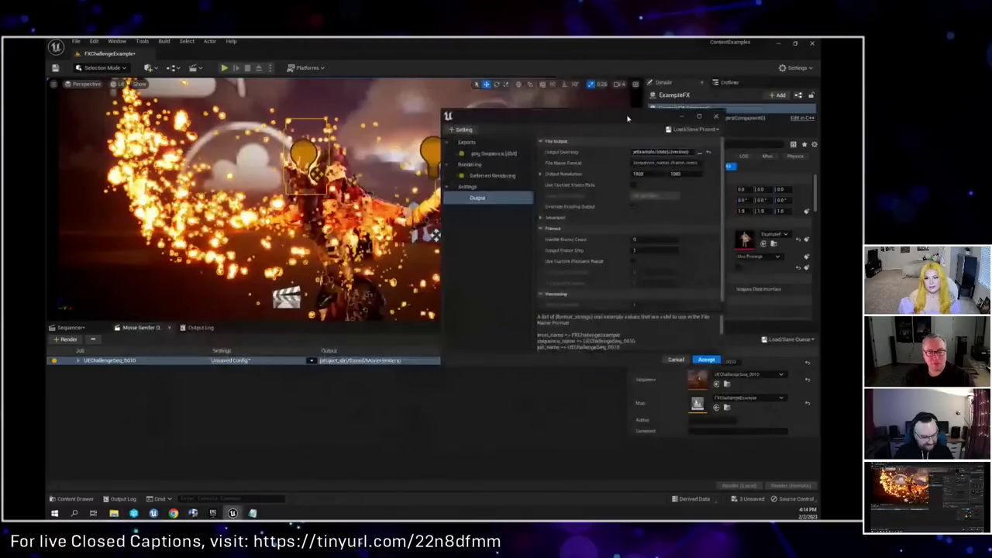
{"action": "left_click", "coordinate": [706, 360]}
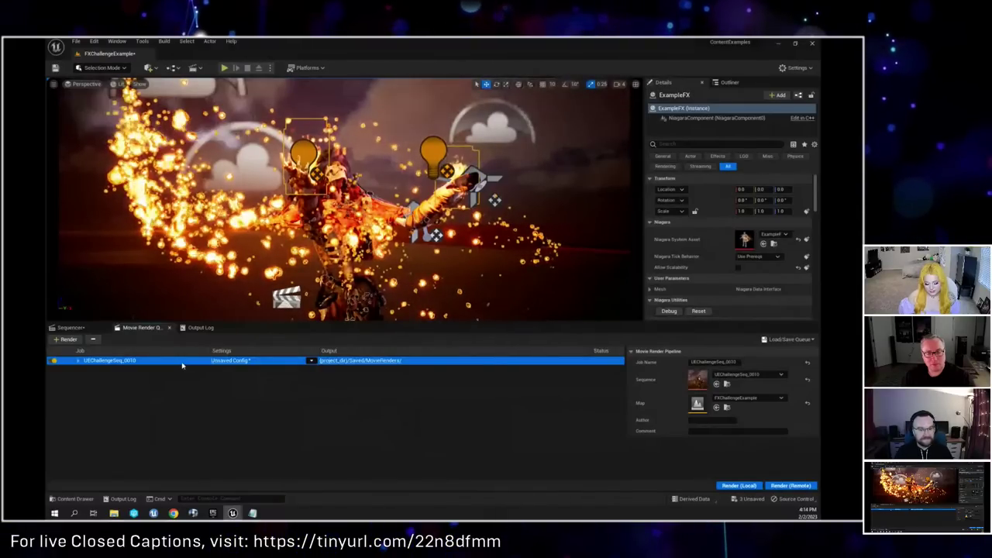
Step: Clear the job's config back to defaults, then cancel the reopened settings dialog
{"action": "left_click", "coordinate": [311, 362]}
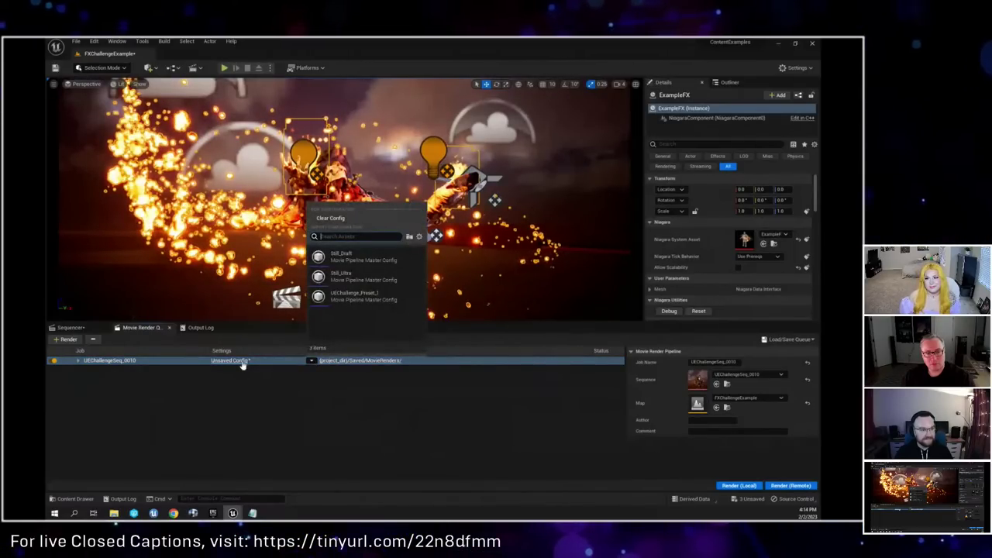
{"action": "left_click", "coordinate": [312, 362]}
{"action": "left_click", "coordinate": [312, 361]}
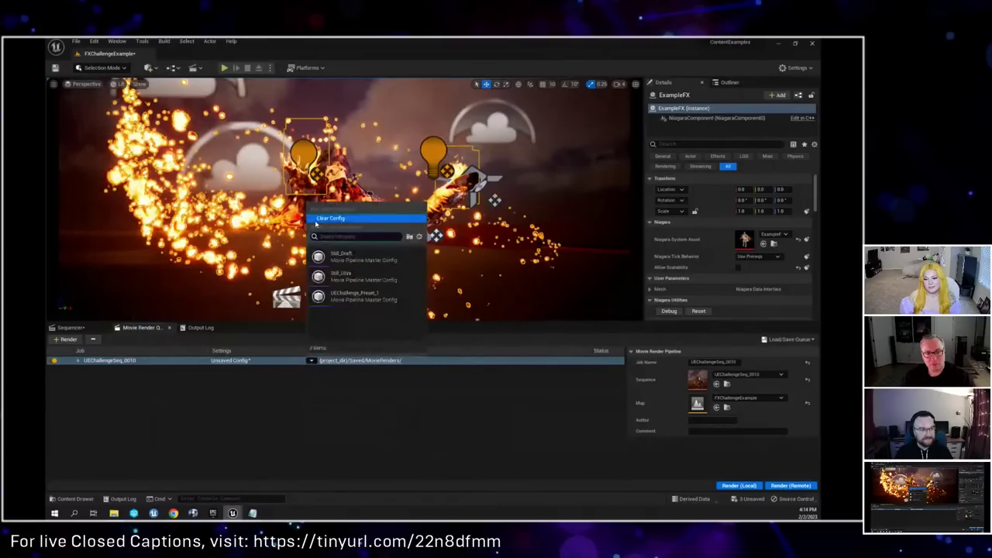
{"action": "left_click", "coordinate": [239, 361]}
{"action": "left_click", "coordinate": [239, 361]}
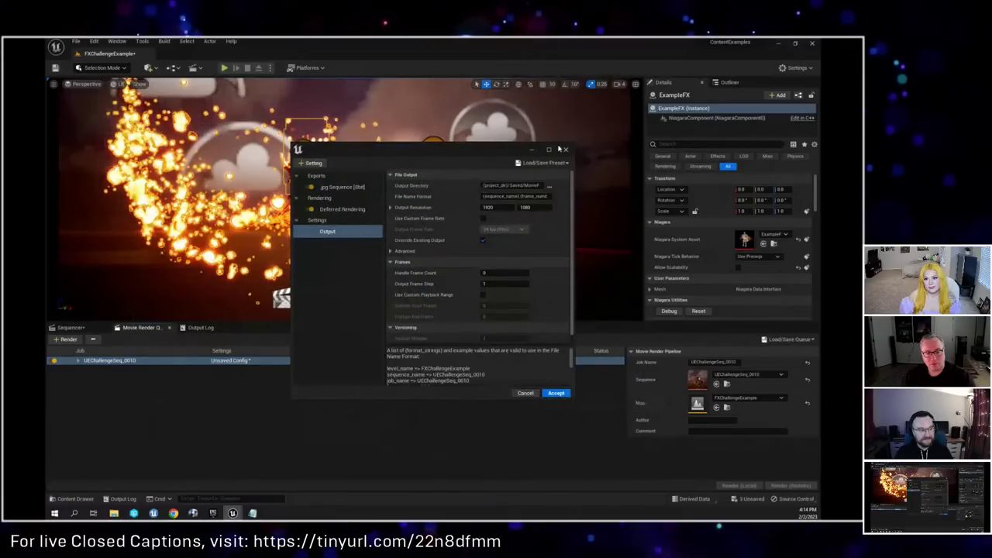
{"action": "left_click", "coordinate": [525, 394]}
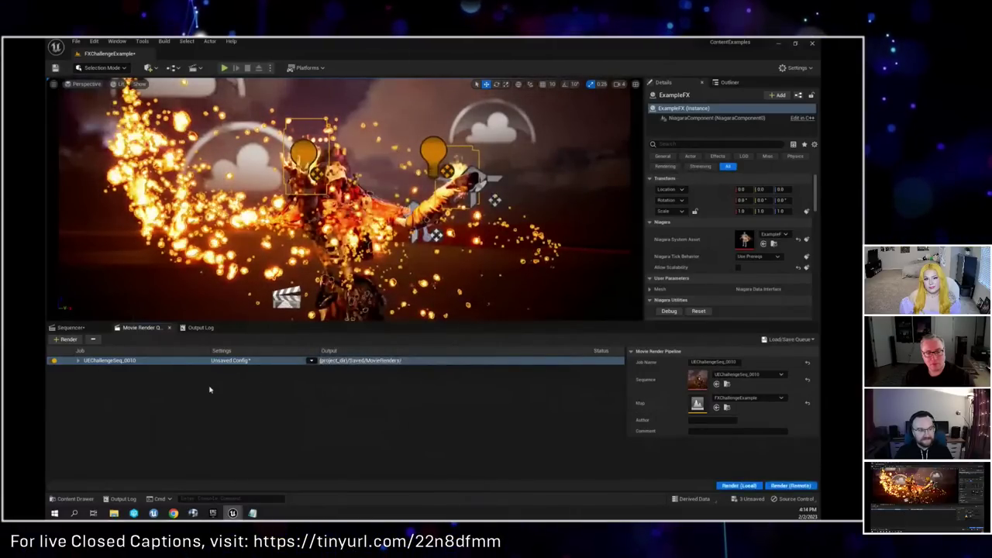
Step: Load UEChallenge_Queue and review UEChallenge_Preset_1's Deferred Rendering, png Sequence and Output settings
{"action": "left_click", "coordinate": [766, 338]}
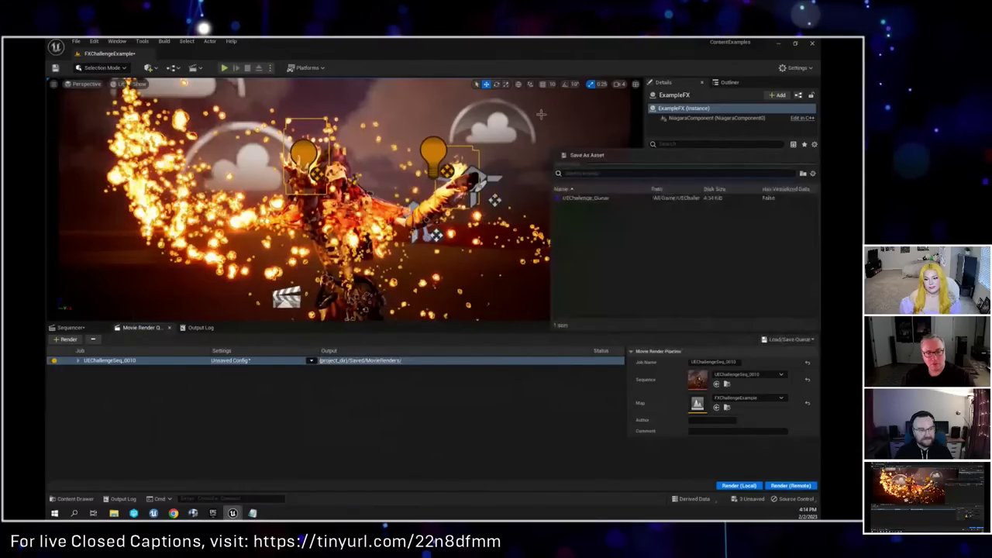
{"action": "left_click", "coordinate": [582, 200]}
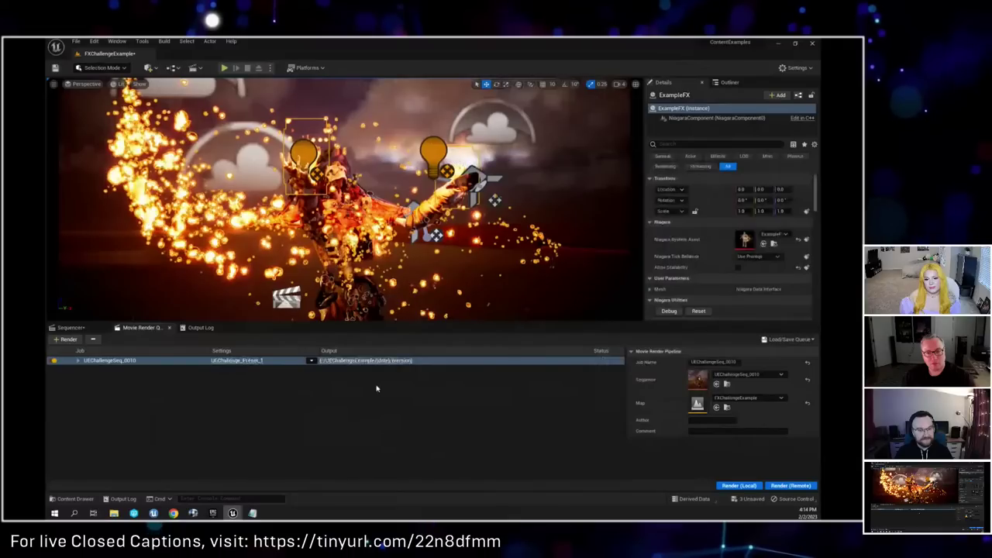
{"action": "left_click", "coordinate": [232, 360]}
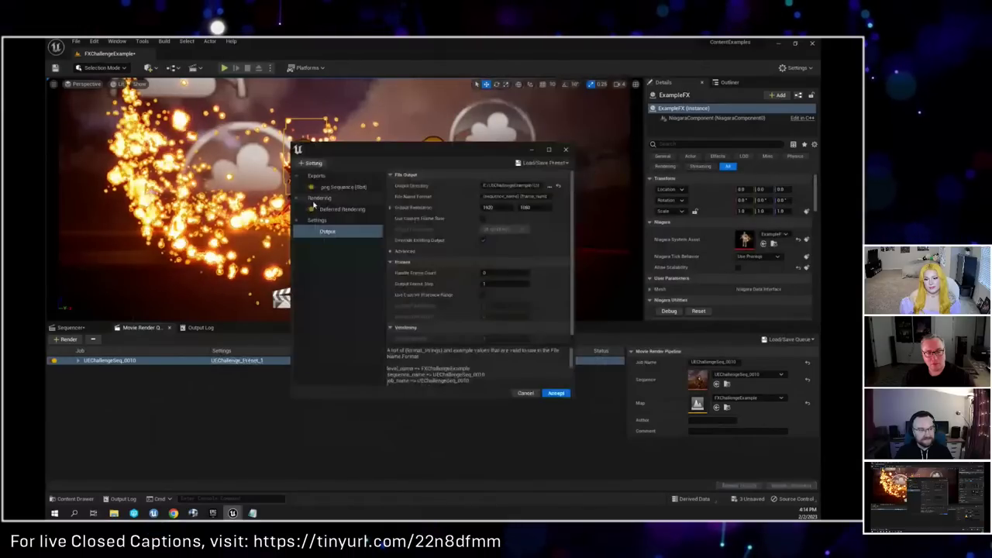
{"action": "left_click", "coordinate": [341, 209]}
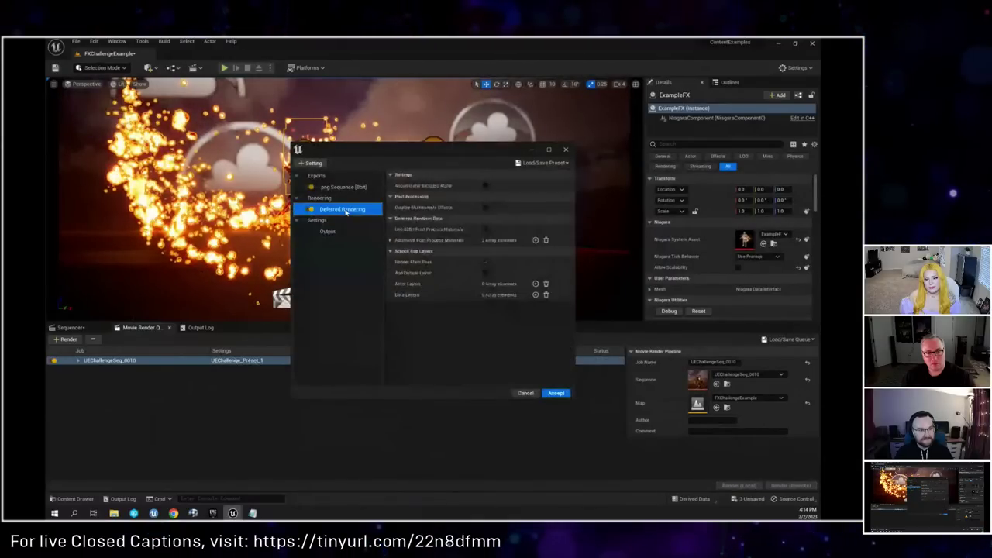
{"action": "left_click", "coordinate": [341, 187]}
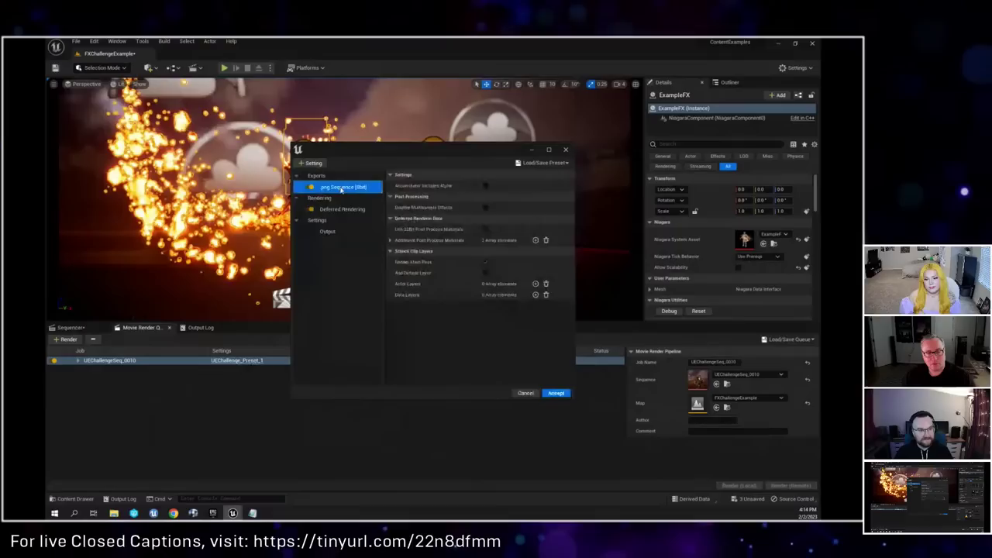
{"action": "left_click", "coordinate": [328, 231]}
{"action": "left_click", "coordinate": [526, 393]}
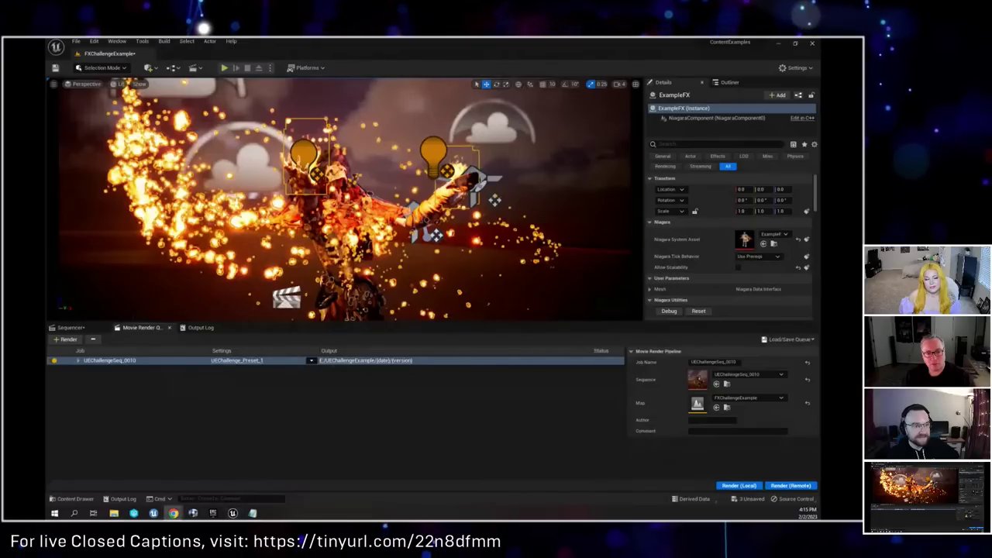
Step: Scroll the FFmpeg Command Line Encoder article to 'How can you get ffmpeg?' and restore the browser window
{"action": "key", "text": "alt+Tab"}
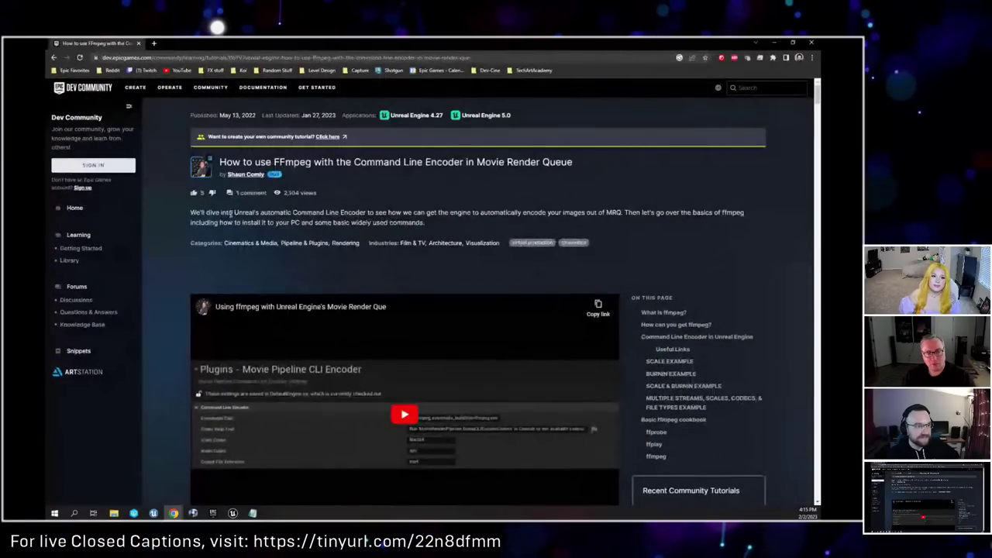
{"action": "scroll", "coordinate": [363, 299], "scroll_direction": "down", "scroll_amount": 5}
{"action": "scroll", "coordinate": [363, 299], "scroll_direction": "up", "scroll_amount": 5}
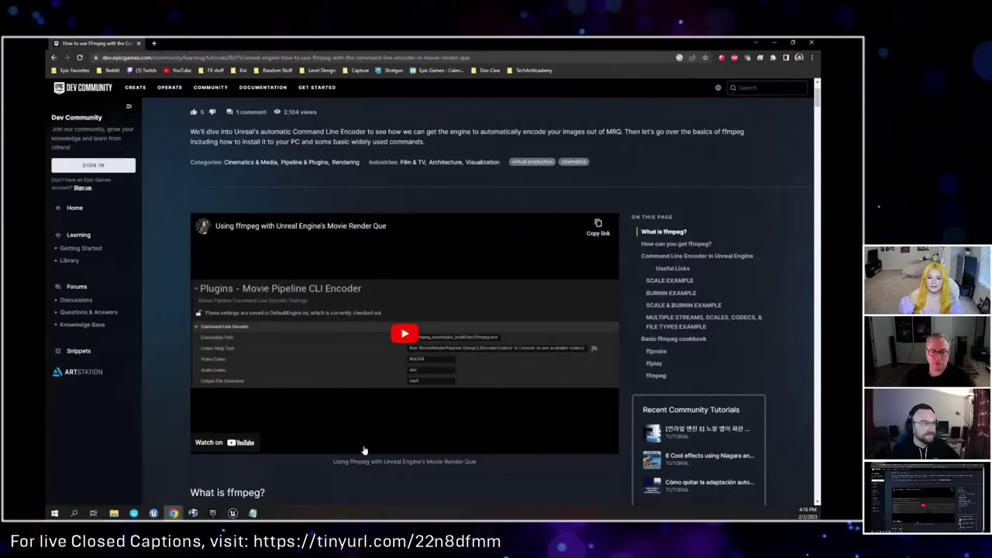
{"action": "scroll", "coordinate": [364, 450], "scroll_direction": "down", "scroll_amount": 3}
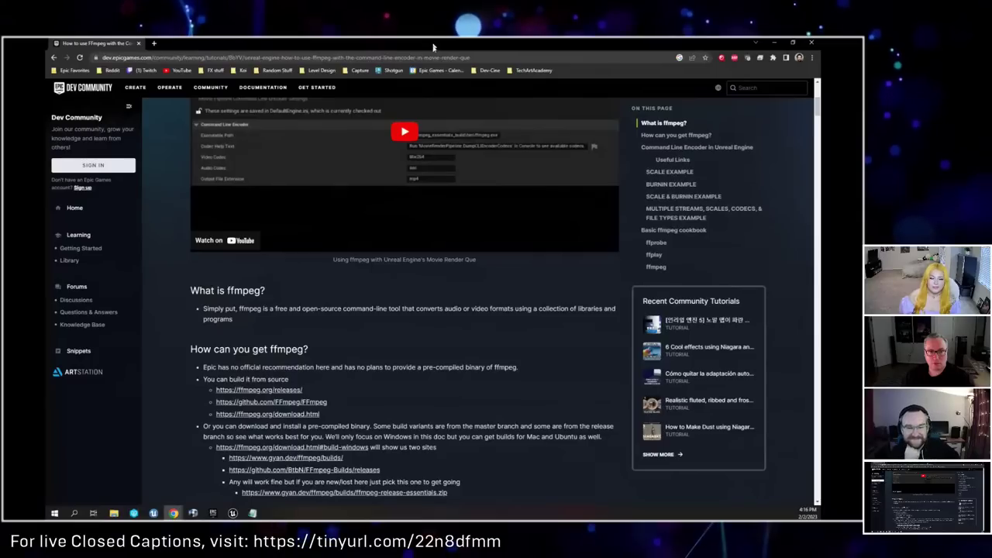
{"action": "left_click_drag", "start_coordinate": [432, 44], "coordinate": [432, 60]}
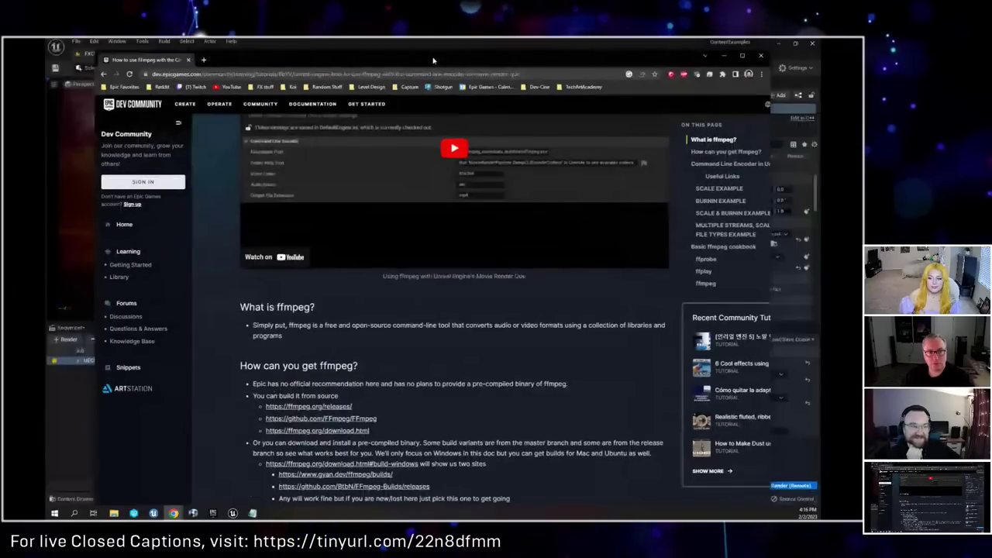
Step: Play and stop UEChallengeSeq_0010 in Sequencer from an earlier frame, then return to Movie Render Queue
{"action": "left_click", "coordinate": [723, 55]}
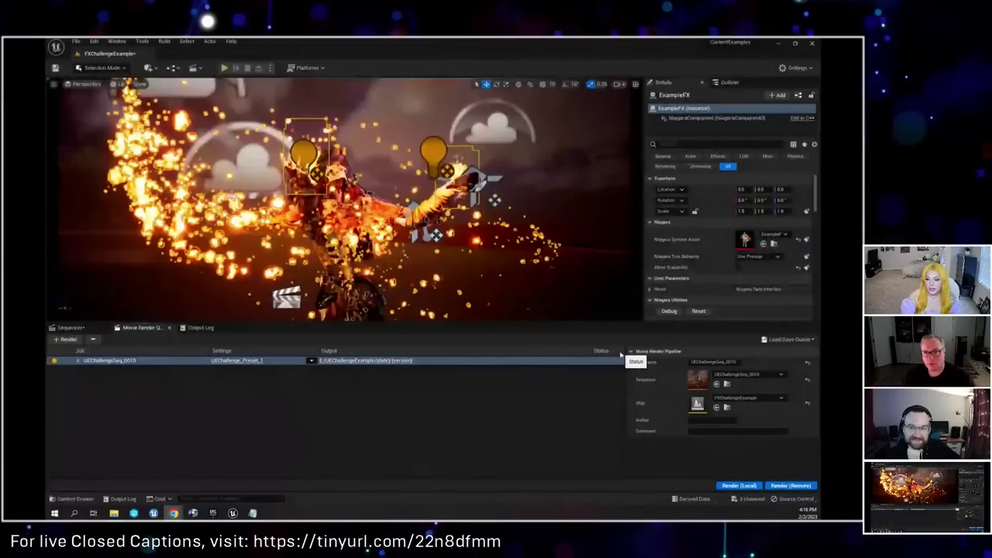
{"action": "left_click", "coordinate": [69, 327]}
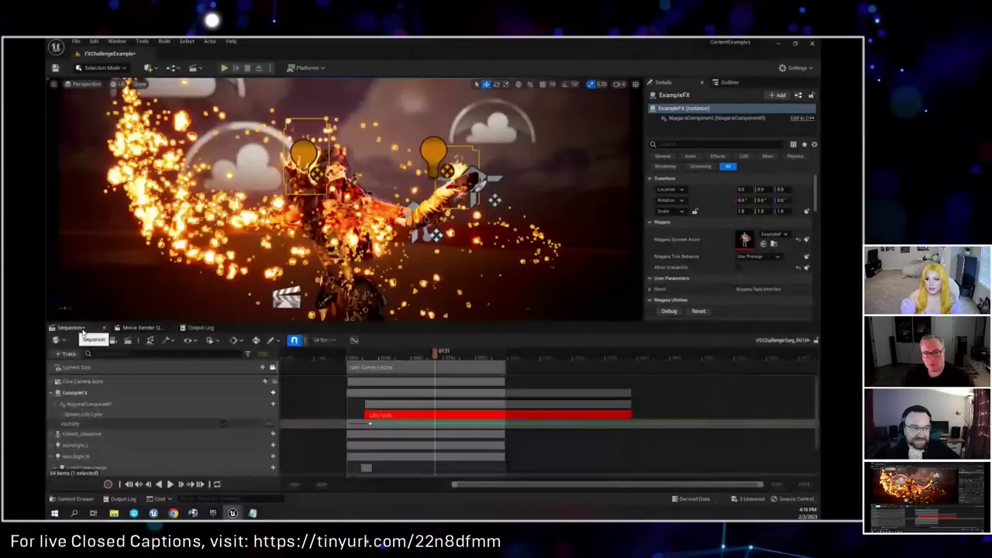
{"action": "left_click", "coordinate": [376, 358]}
{"action": "key", "text": "space"}
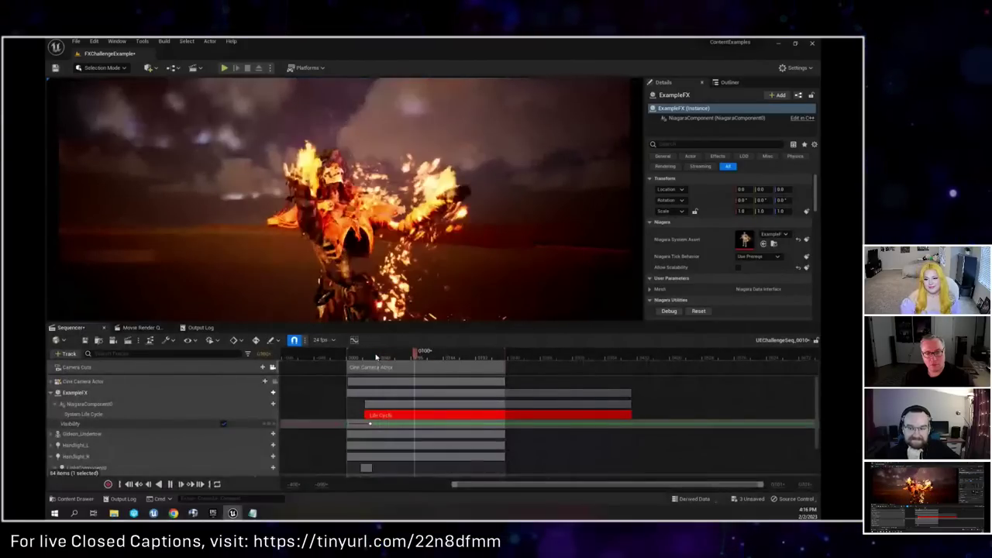
{"action": "key", "text": "space"}
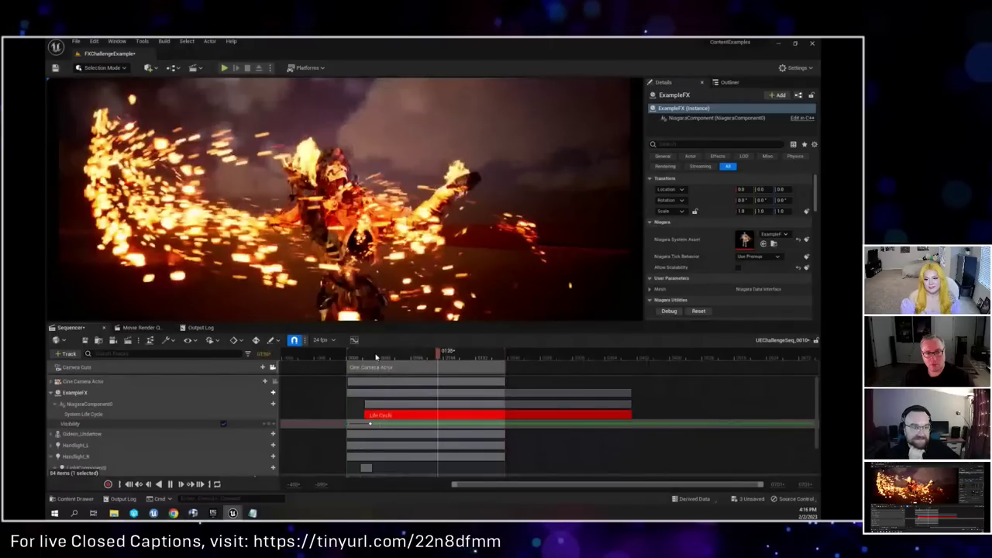
{"action": "left_click", "coordinate": [139, 327]}
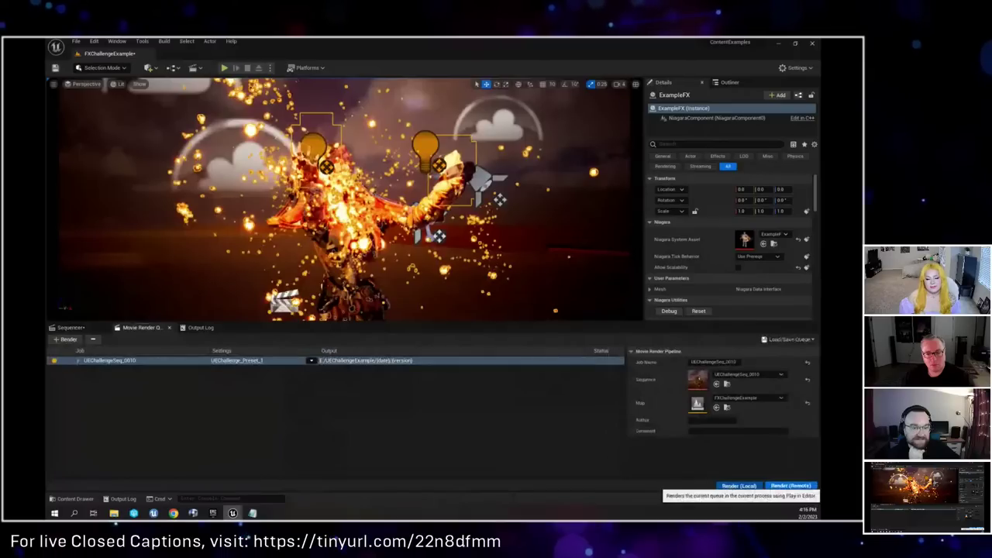
Step: Start a local render of UEChallengeSeq_0010 and reposition the Render Preview window
{"action": "left_click", "coordinate": [739, 486]}
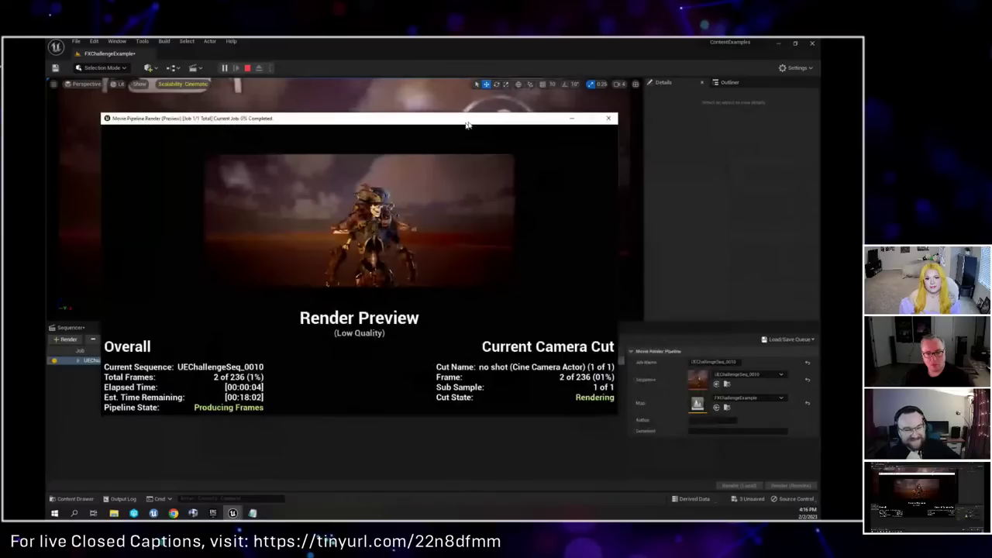
{"action": "left_click_drag", "start_coordinate": [467, 124], "coordinate": [473, 123]}
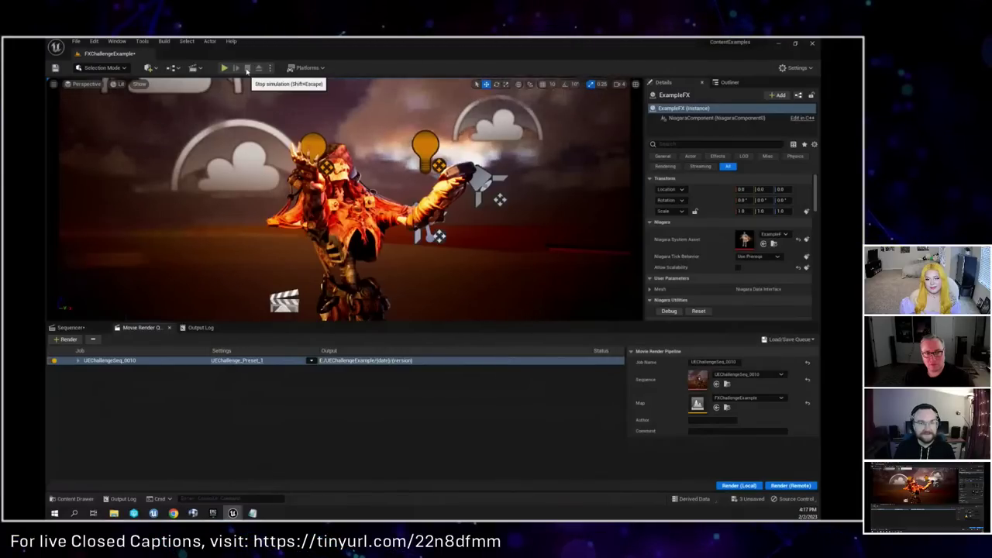
Step: Open ExampleFX in a maximized Niagara editor and inspect the Initialize Mesh Reproduction Sprite module
{"action": "double_click", "coordinate": [745, 239]}
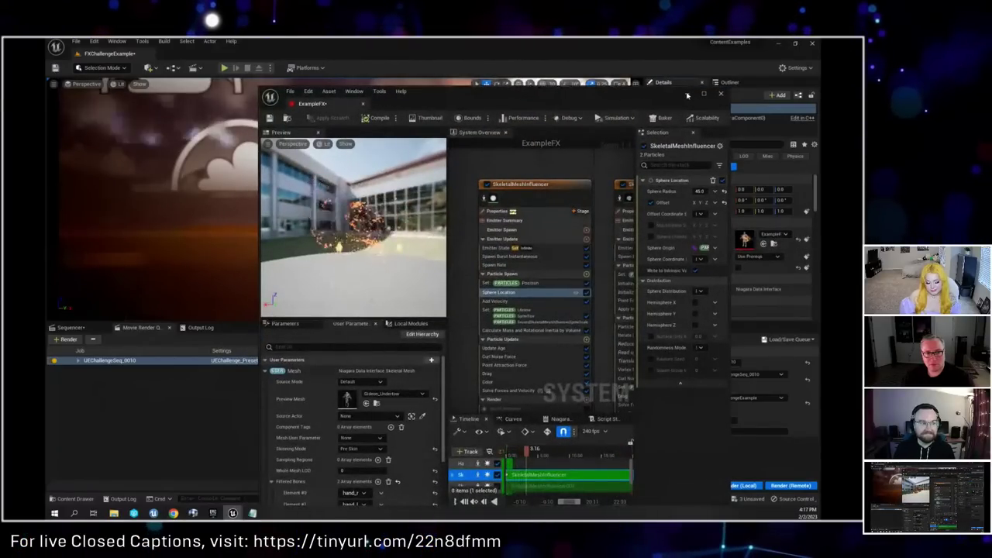
{"action": "left_click_drag", "start_coordinate": [542, 93], "coordinate": [478, 39]}
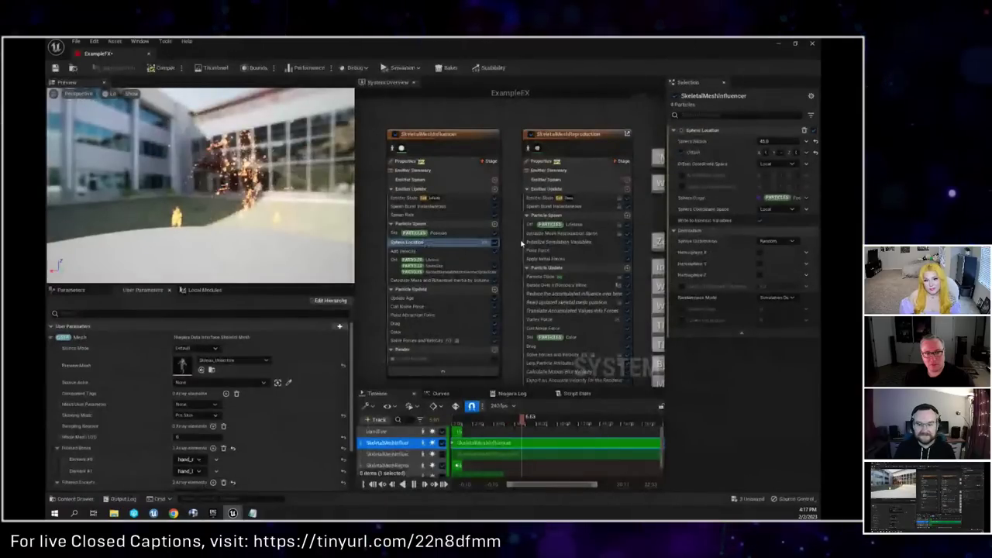
{"action": "right_click_drag", "start_coordinate": [504, 306], "coordinate": [465, 275]}
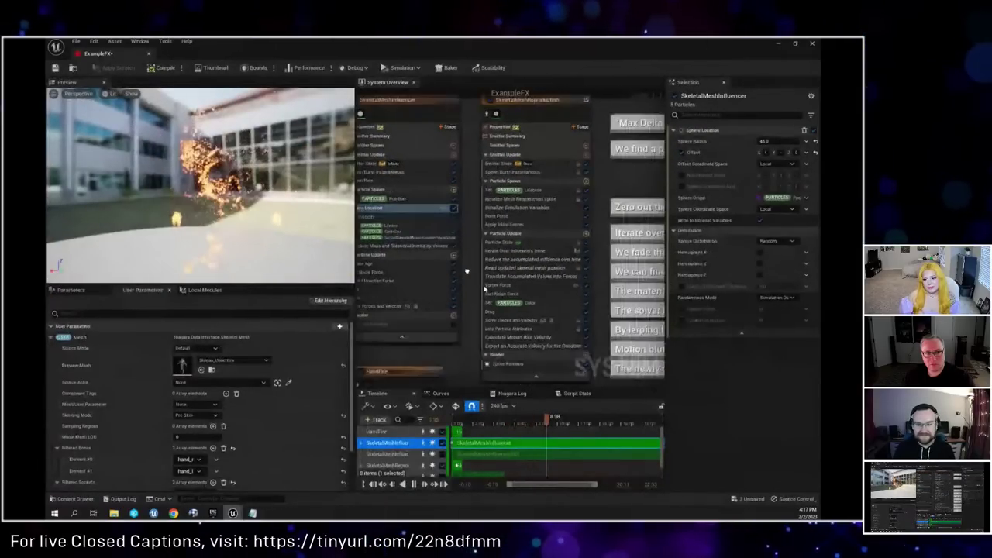
{"action": "left_click", "coordinate": [533, 200]}
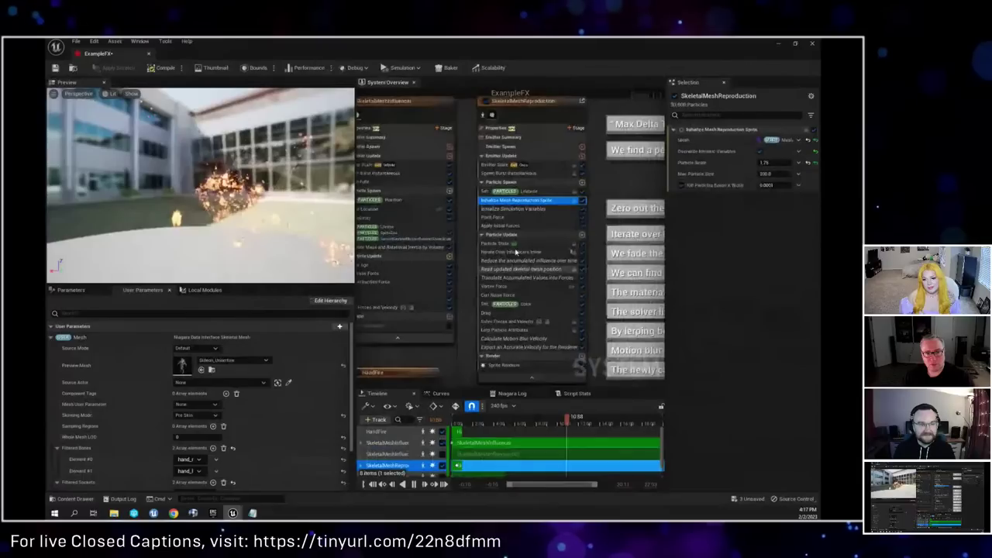
{"action": "mouse_move", "coordinate": [482, 244]}
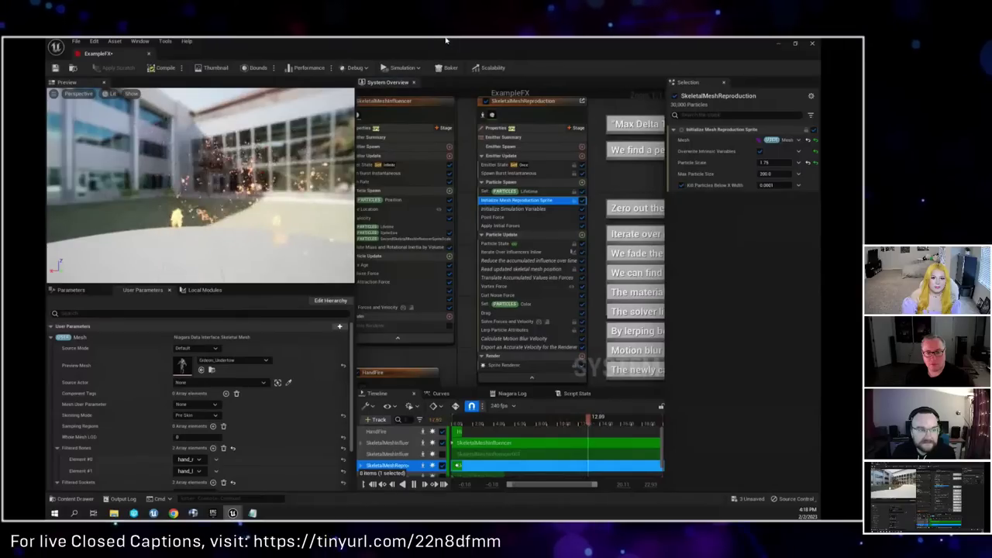
Step: Move the Niagara editor aside and bring the Sequencer tracks back into view
{"action": "right_click_drag", "start_coordinate": [466, 180], "coordinate": [531, 143]}
{"action": "left_click_drag", "start_coordinate": [282, 43], "coordinate": [861, 365]}
{"action": "left_click", "coordinate": [74, 327]}
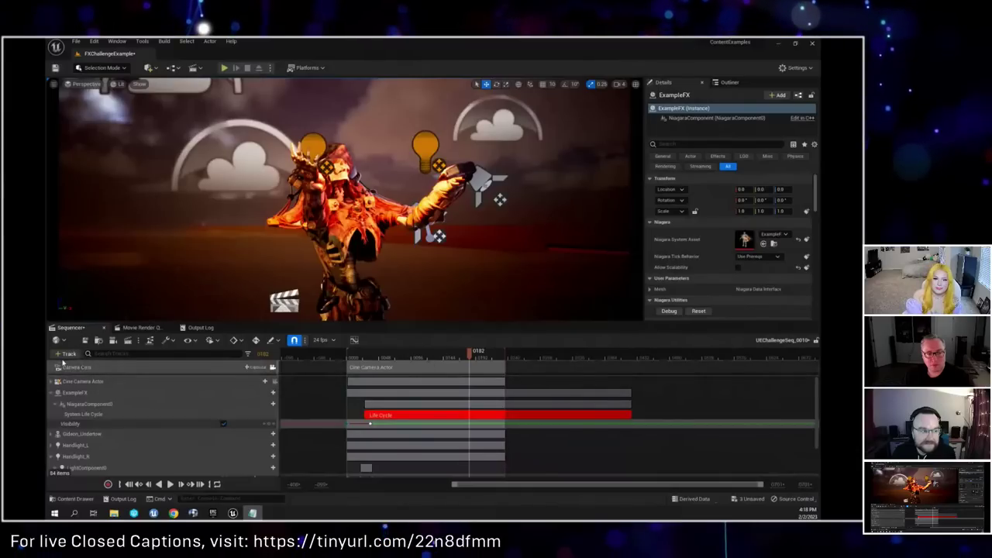
Step: Collapse the ExampleFX track, inspect ExampleFX and Cine Camera Actor, and expand the character track
{"action": "left_click", "coordinate": [51, 393]}
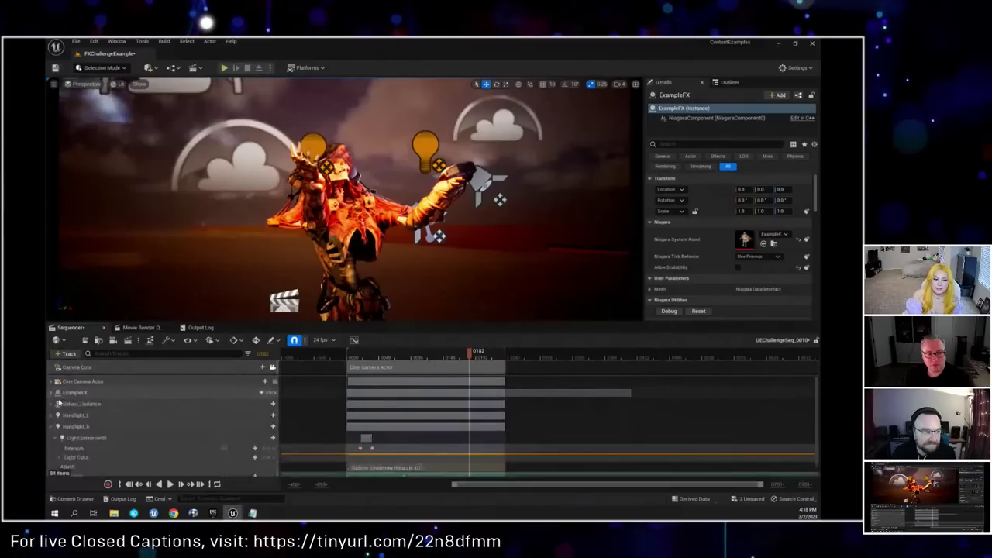
{"action": "left_click", "coordinate": [115, 392]}
{"action": "left_click", "coordinate": [109, 382]}
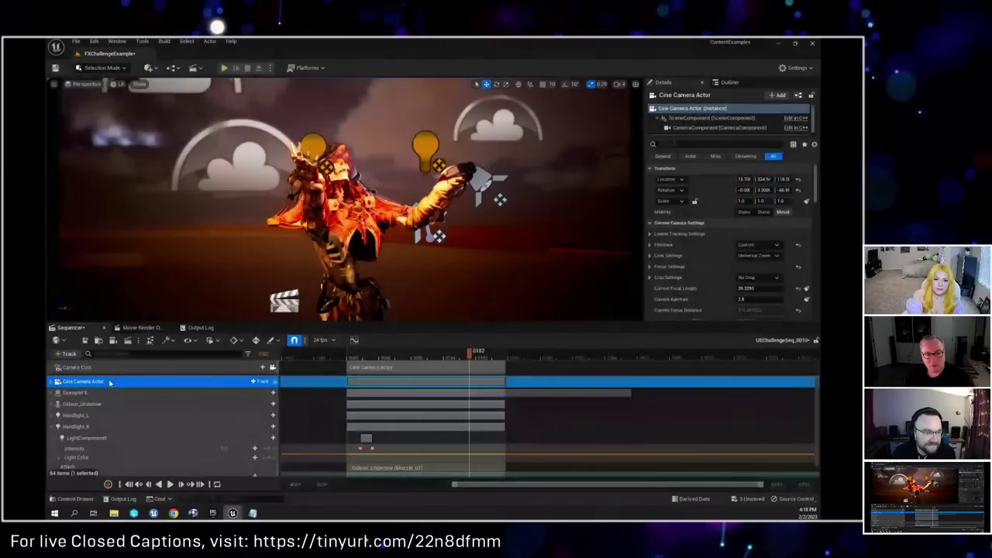
{"action": "left_click", "coordinate": [103, 393]}
{"action": "left_click", "coordinate": [52, 404]}
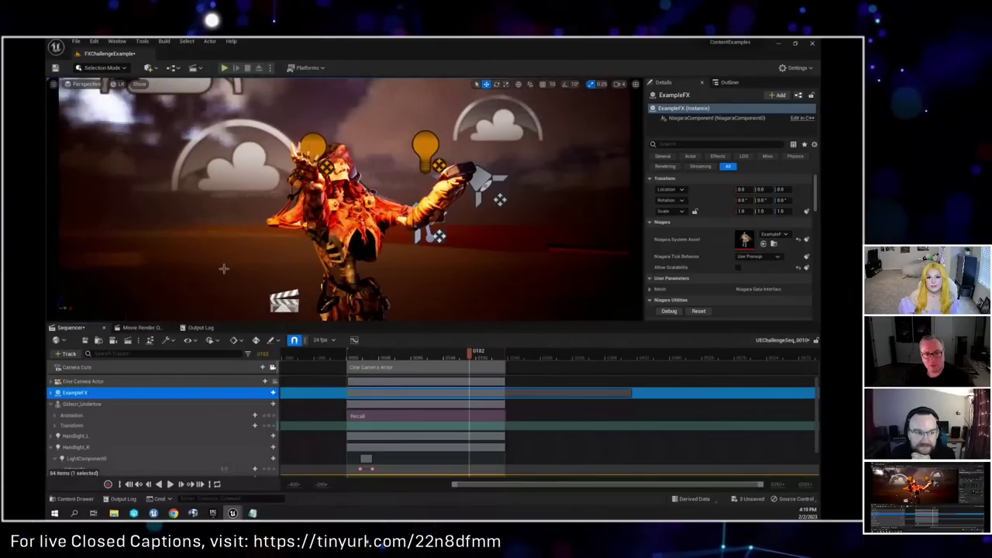
Step: Expand Cine Camera Actor to show aperture, focal length and focus distance tracks, then reselect ExampleFX
{"action": "left_click", "coordinate": [128, 382]}
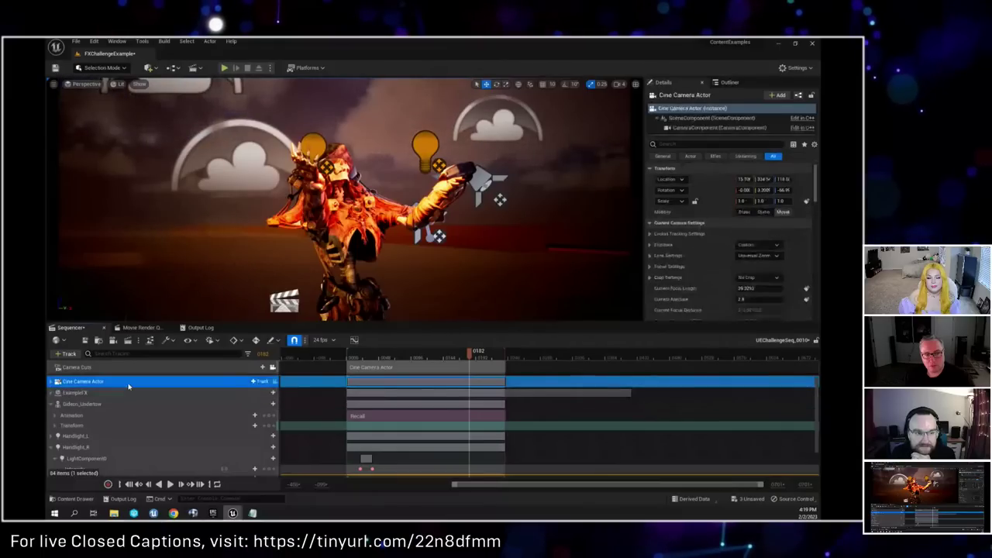
{"action": "left_click", "coordinate": [52, 382]}
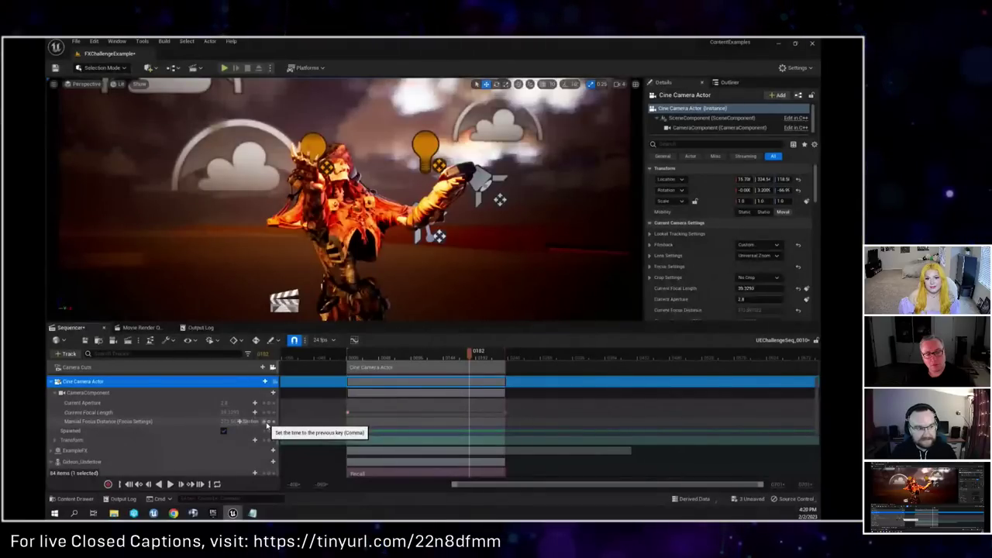
{"action": "left_click", "coordinate": [116, 452]}
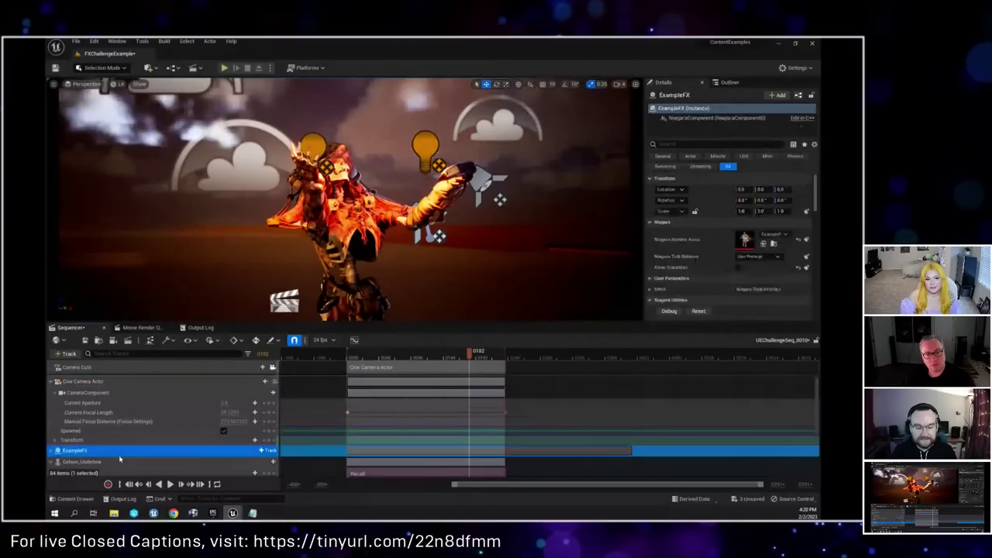
Step: Filter ExampleFX's Details by 'auto', then select the Cine Camera Actor section in the timeline
{"action": "left_click", "coordinate": [684, 143]}
{"action": "type", "text": "auto"}
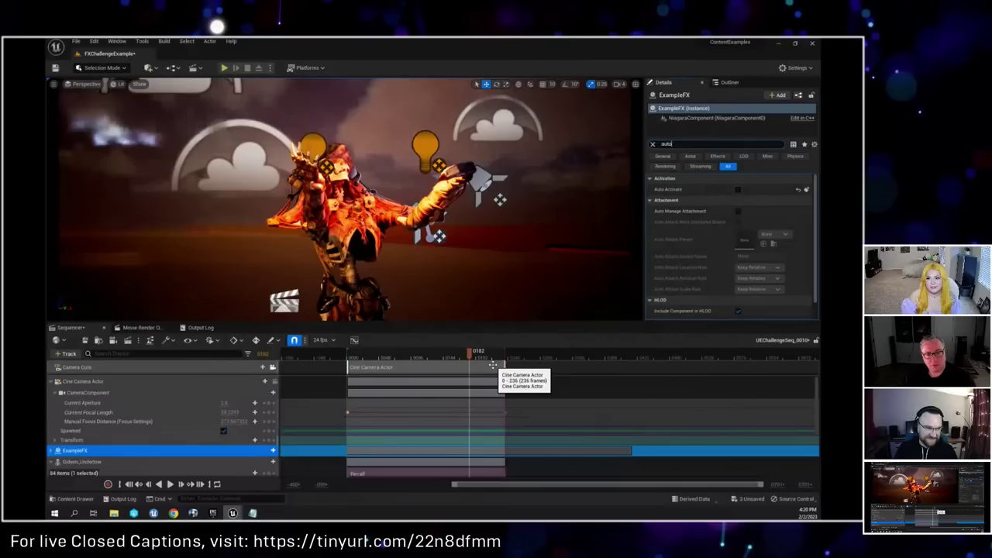
{"action": "left_click", "coordinate": [451, 382]}
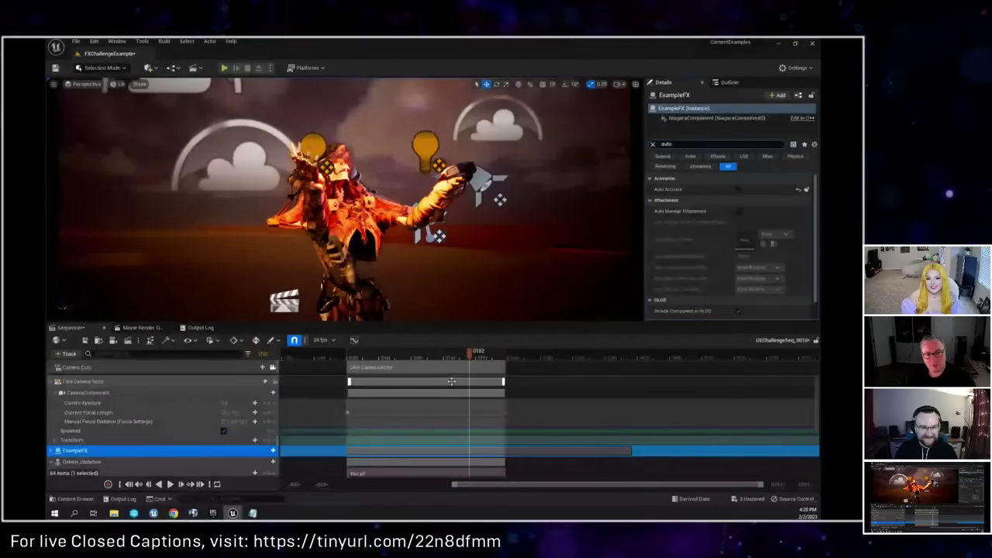
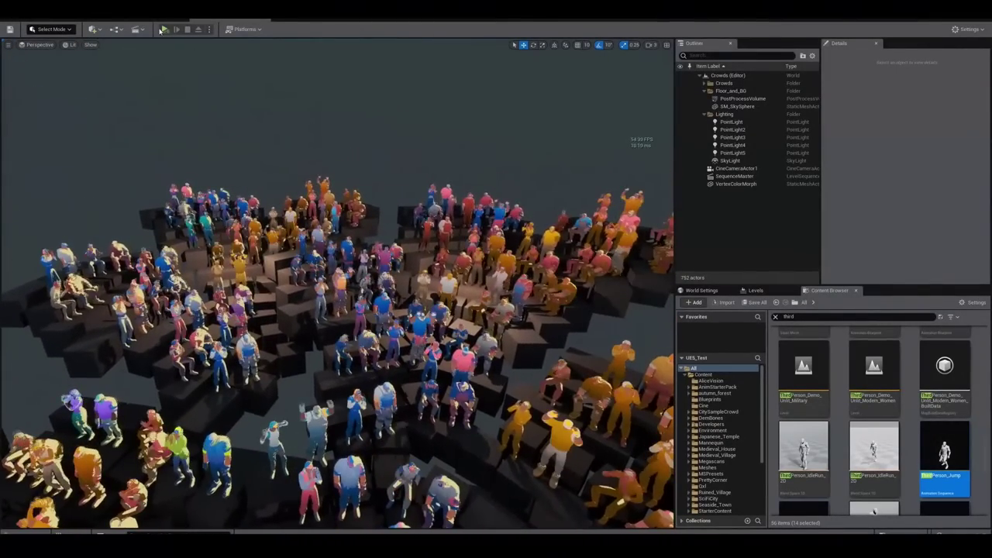
Step: Play the stadium crowd level in the editor and maximise the play view with F11
{"action": "left_click", "coordinate": [163, 29]}
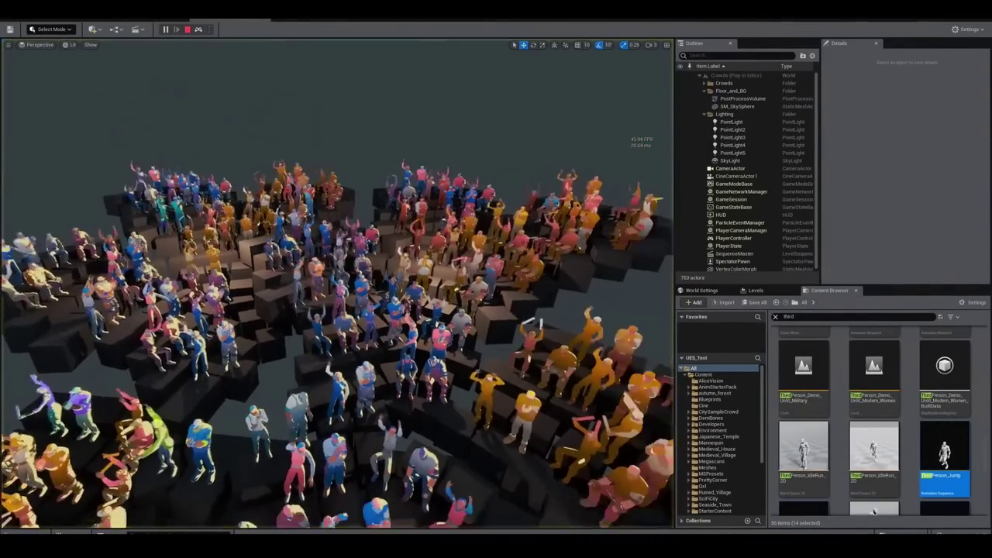
{"action": "key", "text": "F11"}
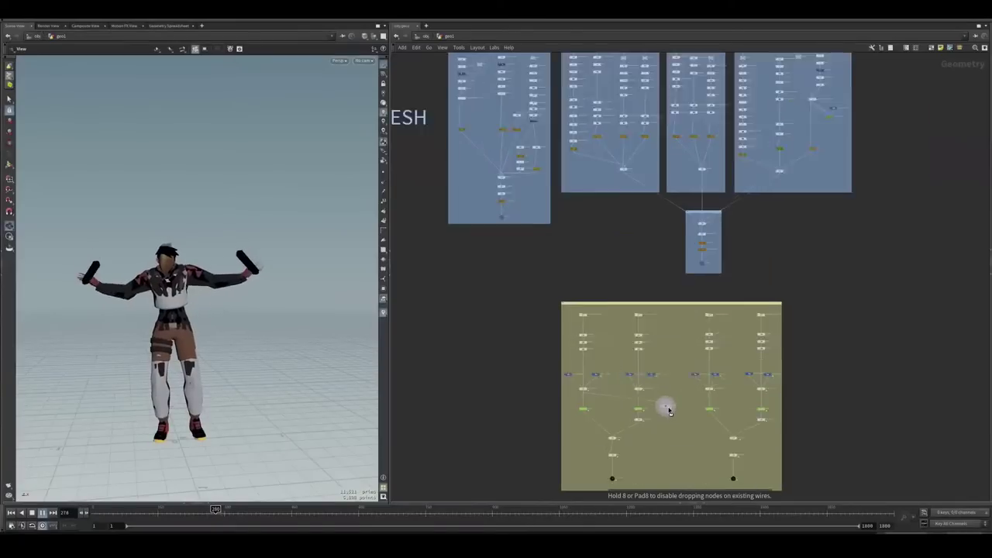
Step: Drag the node up into the green network box, place it, and zoom out to review
{"action": "scroll", "coordinate": [657, 402], "scroll_direction": "up", "scroll_amount": 5}
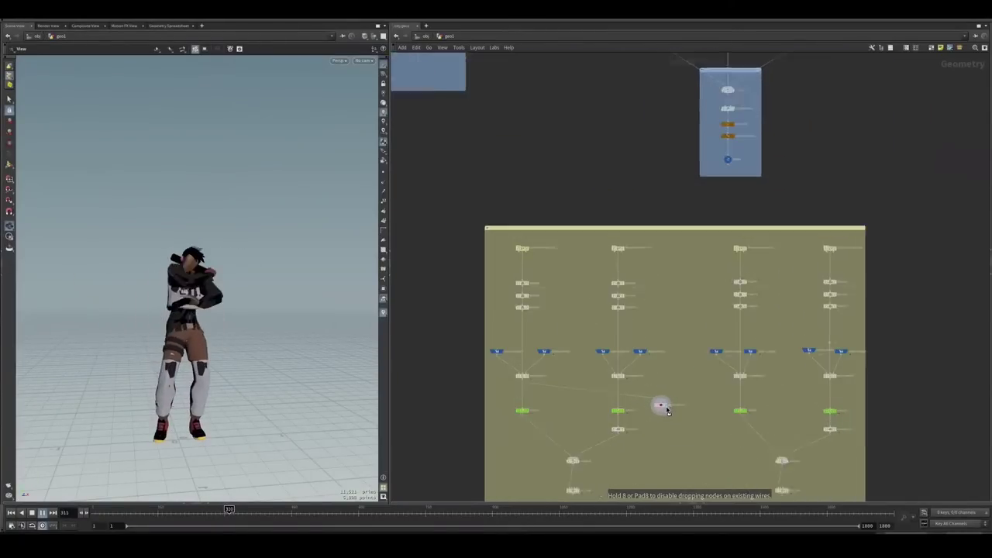
{"action": "scroll", "coordinate": [657, 401], "scroll_direction": "down", "scroll_amount": 2}
{"action": "left_click_drag", "start_coordinate": [658, 401], "coordinate": [628, 334]}
{"action": "scroll", "coordinate": [582, 332], "scroll_direction": "up", "scroll_amount": 4}
{"action": "scroll", "coordinate": [663, 309], "scroll_direction": "down", "scroll_amount": 3}
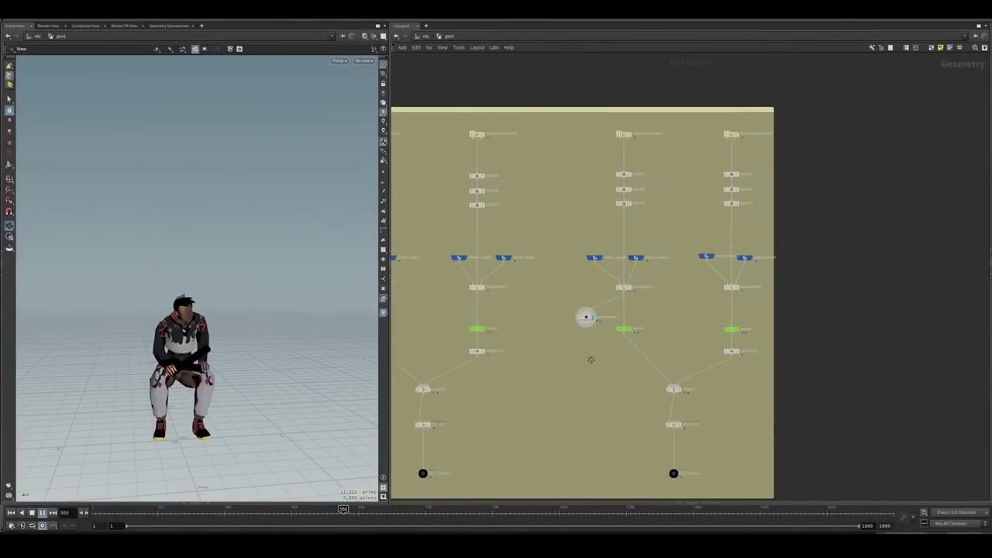
{"action": "left_click", "coordinate": [656, 293]}
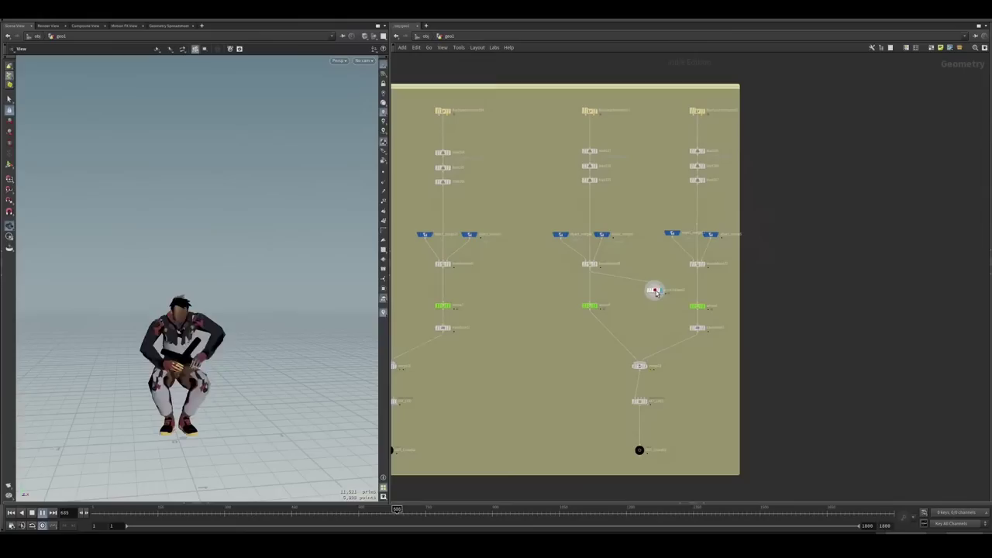
{"action": "scroll", "coordinate": [649, 316], "scroll_direction": "down", "scroll_amount": 6}
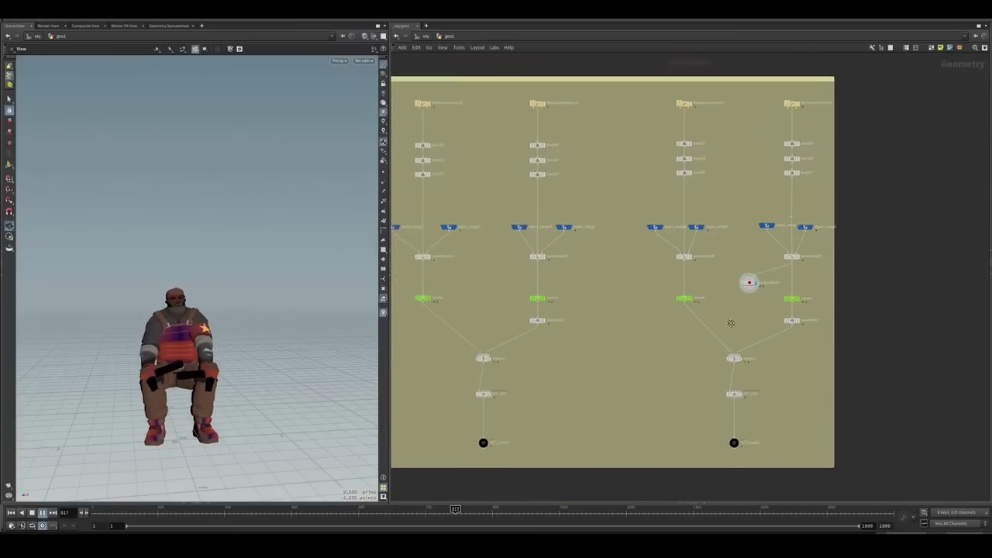
{"action": "scroll", "coordinate": [696, 362], "scroll_direction": "down", "scroll_amount": 5}
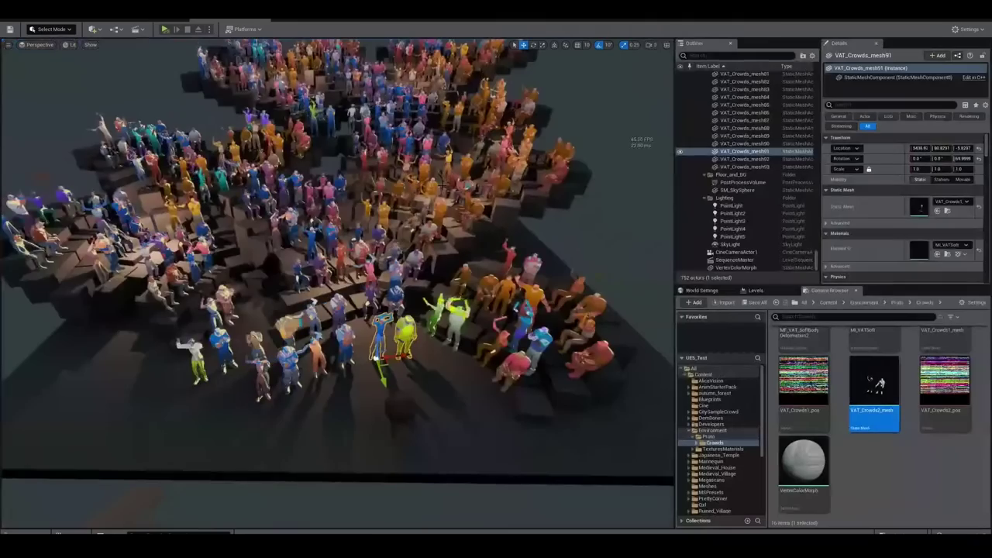
Step: Switch the crowd viewport from Lit to Shader Complexity with Alt+8
{"action": "key", "text": "alt+8"}
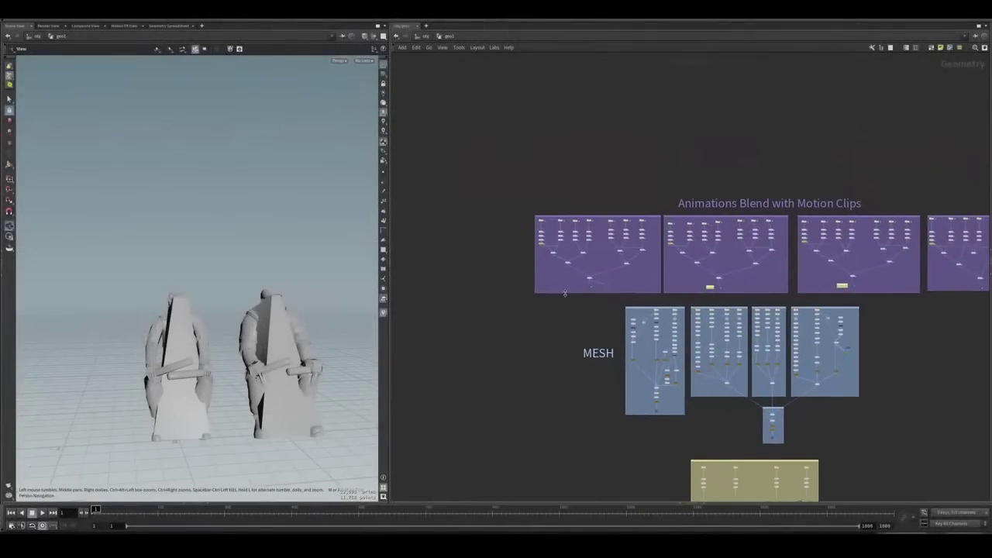
Step: Display the fbxanimimport19 clip, then the fbxanimimport15 clip, in the viewport
{"action": "scroll", "coordinate": [671, 171], "scroll_direction": "up", "scroll_amount": 5}
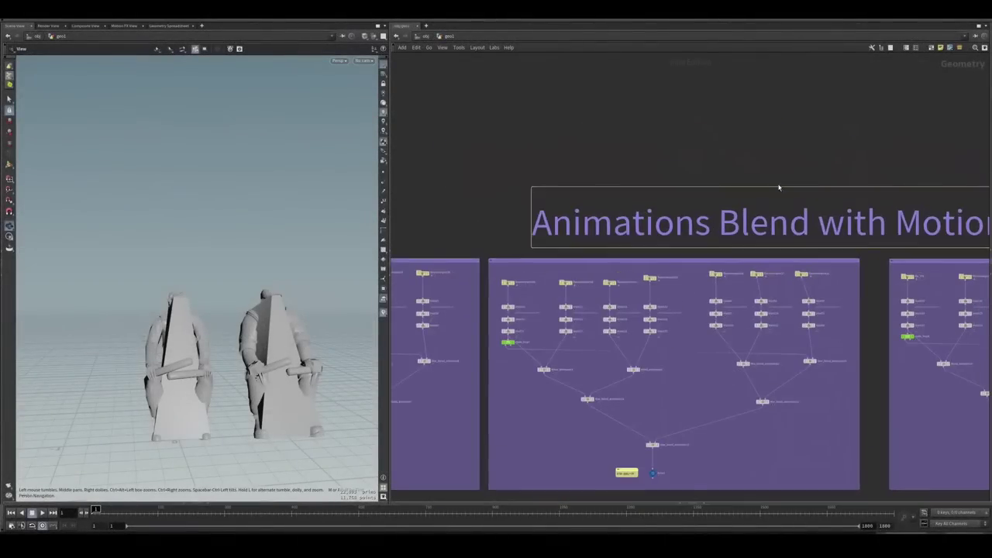
{"action": "scroll", "coordinate": [673, 168], "scroll_direction": "down", "scroll_amount": 5}
{"action": "scroll", "coordinate": [575, 203], "scroll_direction": "up", "scroll_amount": 10}
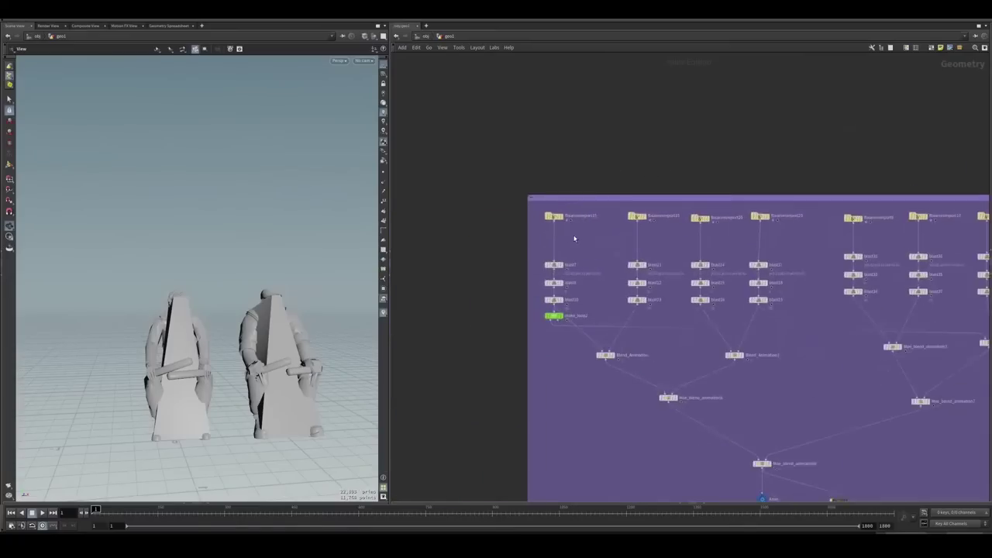
{"action": "middle_click_drag", "start_coordinate": [575, 208], "coordinate": [606, 173]}
{"action": "left_click", "coordinate": [576, 86]}
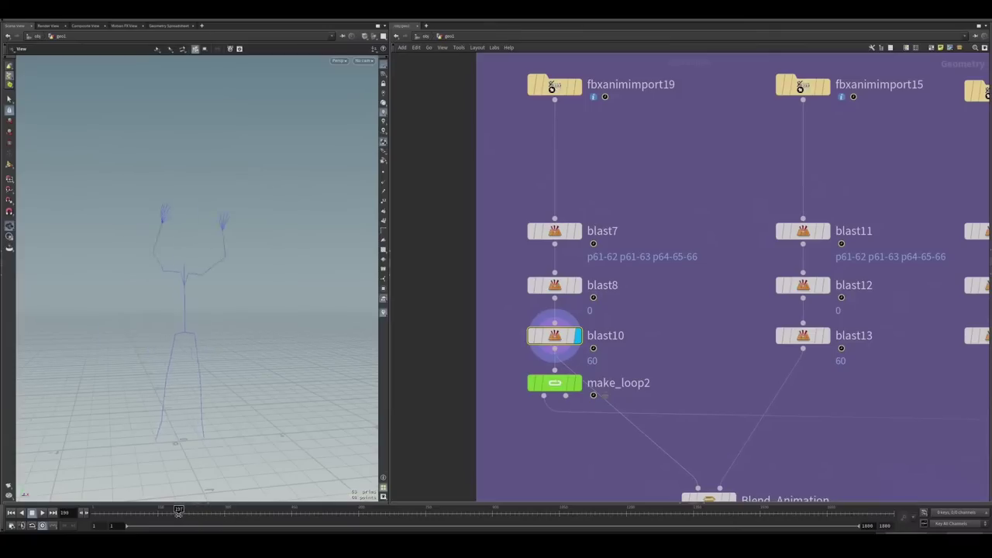
{"action": "left_click", "coordinate": [826, 86]}
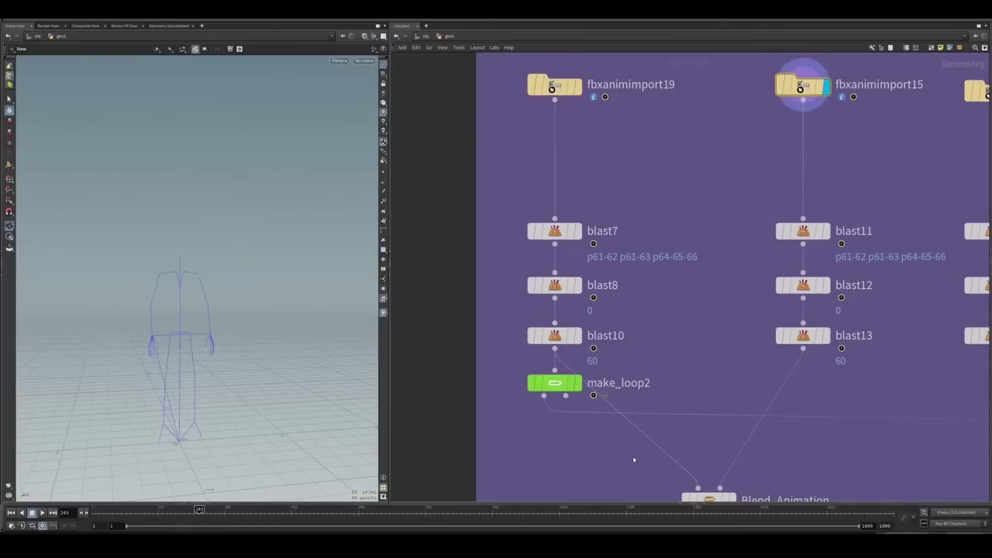
Step: Display the Blend_Animation result and bring up Moe_blend_animation3's node options
{"action": "middle_click_drag", "start_coordinate": [633, 459], "coordinate": [591, 366]}
{"action": "left_click", "coordinate": [691, 406]}
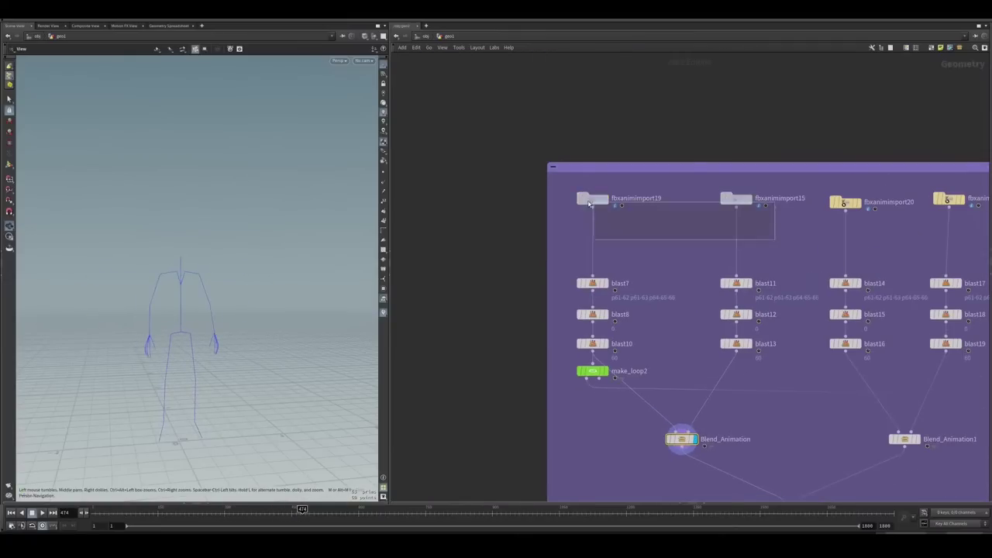
{"action": "right_click", "coordinate": [521, 310]}
Step: Dive into Moe_blend_animation3 and inspect In_1, motionclip1, the frames wrangle and the t null
{"action": "key", "text": "Escape"}
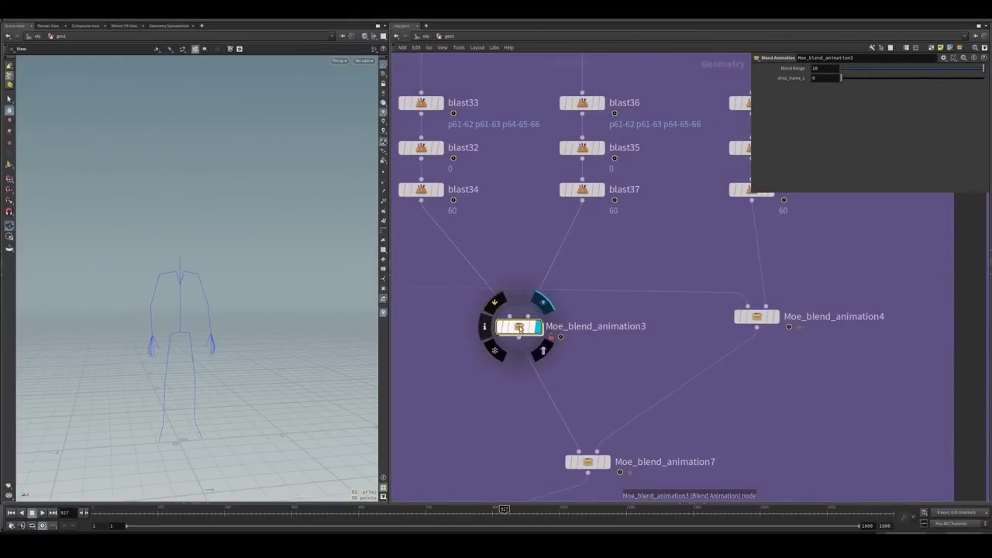
{"action": "double_click", "coordinate": [518, 326]}
{"action": "left_click", "coordinate": [559, 212]}
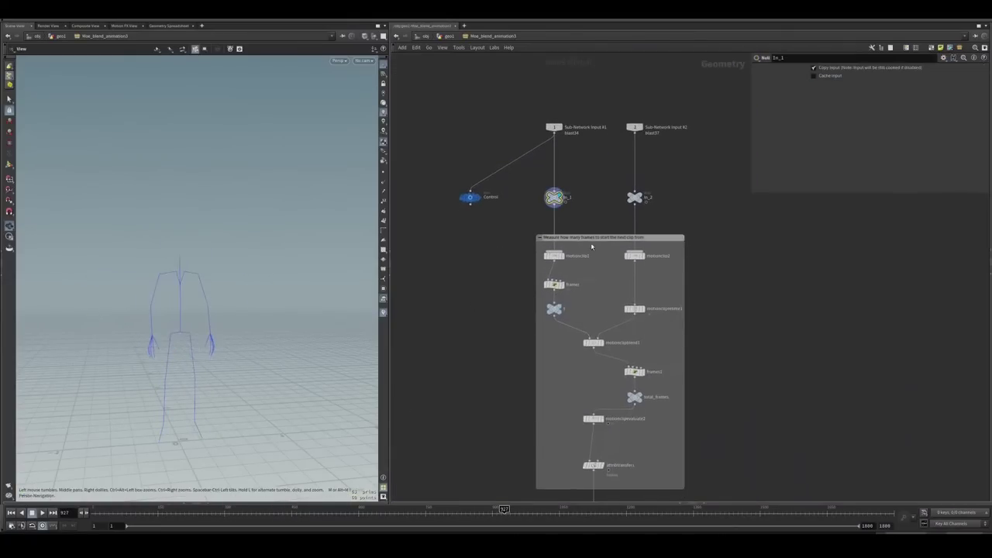
{"action": "left_click", "coordinate": [564, 256]}
{"action": "left_click", "coordinate": [554, 284]}
{"action": "scroll", "coordinate": [578, 294], "scroll_direction": "up", "scroll_amount": 5}
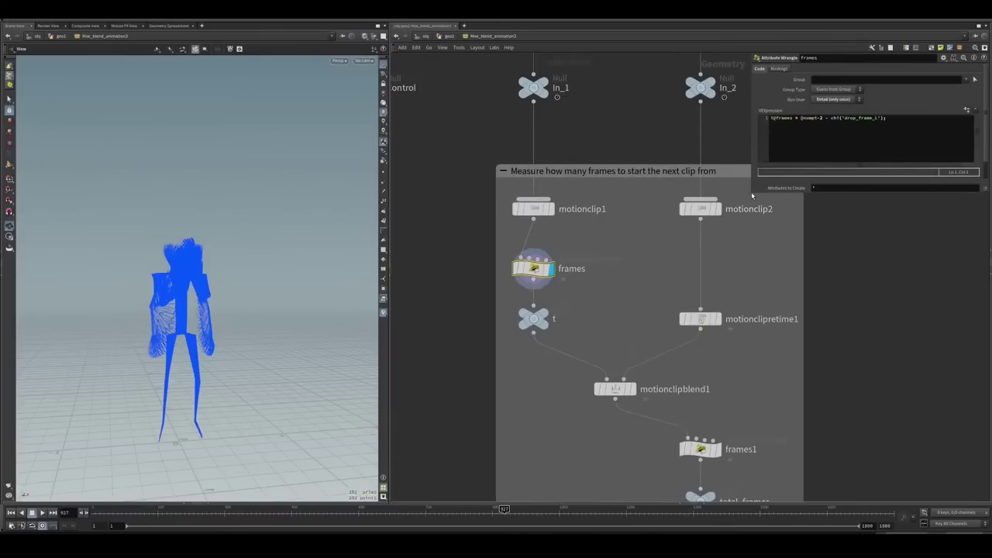
{"action": "middle_click_drag", "start_coordinate": [535, 348], "coordinate": [496, 336]}
{"action": "left_click", "coordinate": [494, 305]}
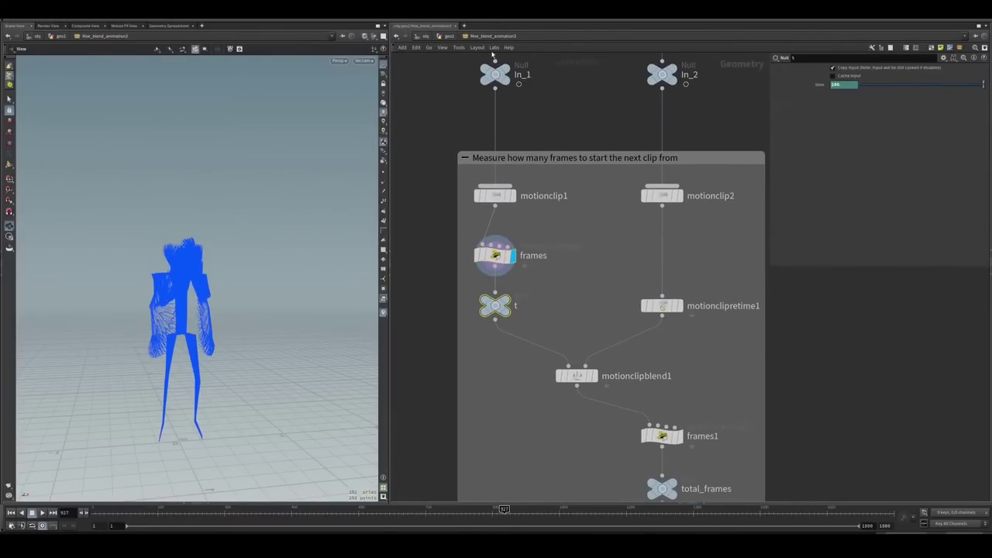
Step: Enable Dependency Links > Show for Selected Nodes and check the frames wrangle and t null
{"action": "left_click", "coordinate": [445, 49]}
{"action": "left_click", "coordinate": [463, 152]}
{"action": "left_click", "coordinate": [495, 256]}
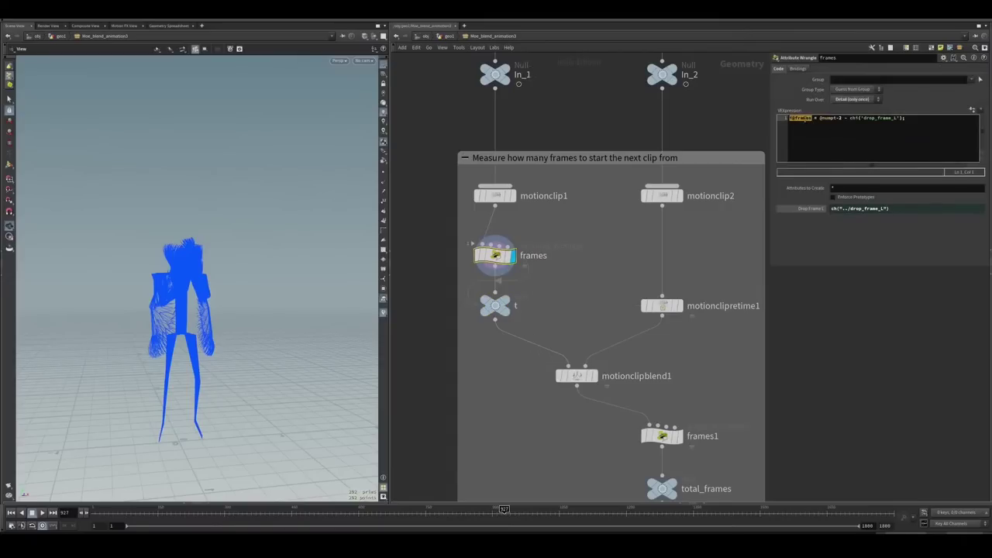
{"action": "left_click", "coordinate": [496, 305]}
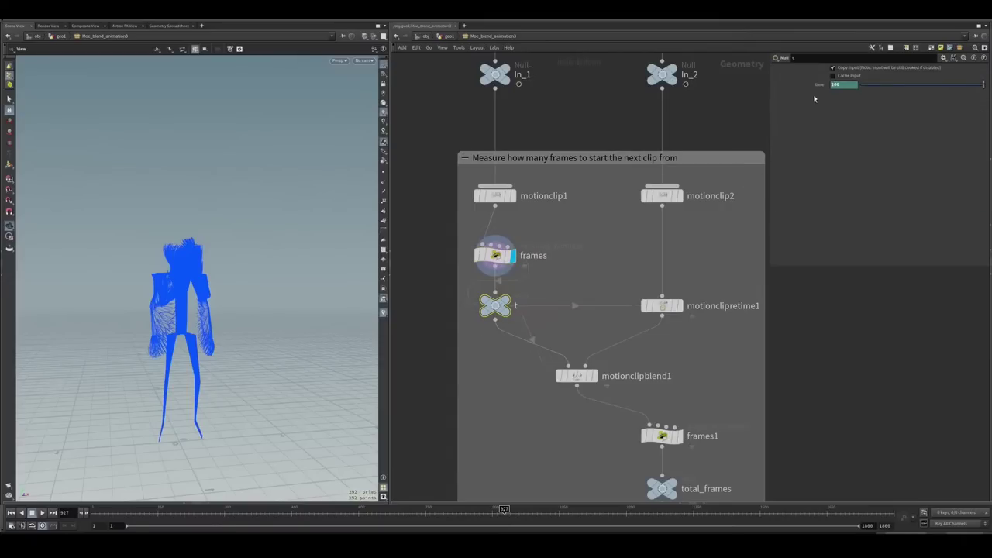
Step: Inspect motionclipretime1's playback start and motionclipblend1's blend frame range
{"action": "middle_click_drag", "start_coordinate": [696, 327], "coordinate": [644, 276]}
{"action": "left_click", "coordinate": [609, 254]}
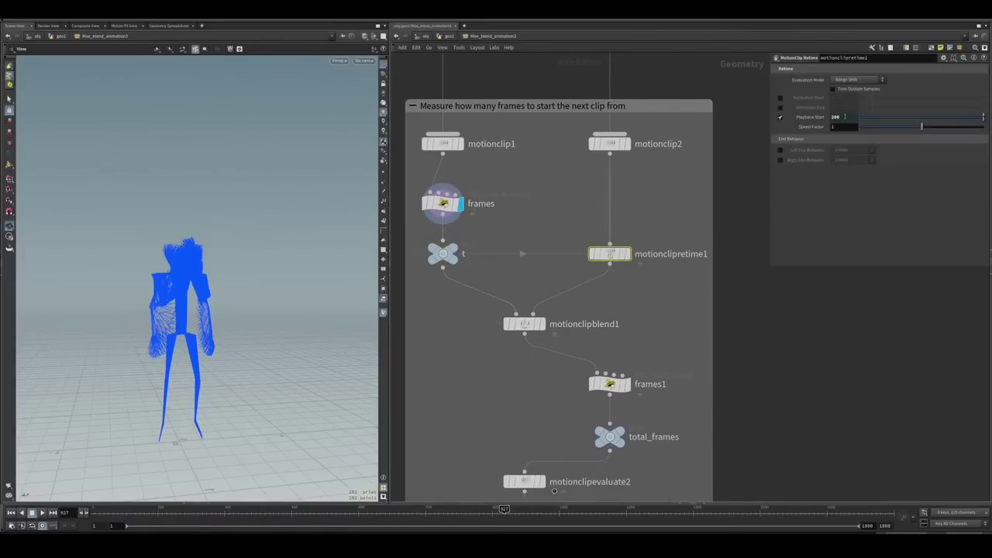
{"action": "left_click", "coordinate": [536, 328]}
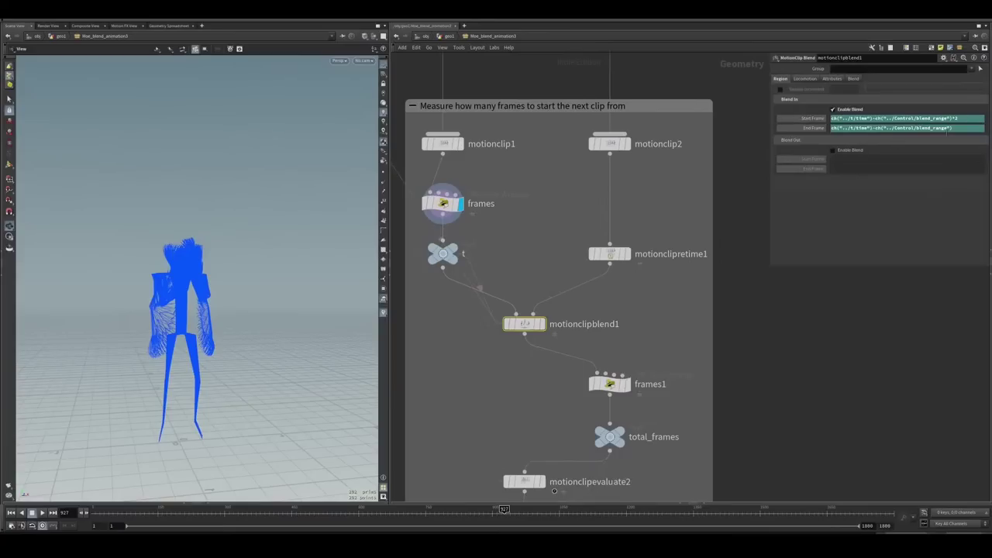
{"action": "middle_click_drag", "start_coordinate": [511, 323], "coordinate": [534, 234]}
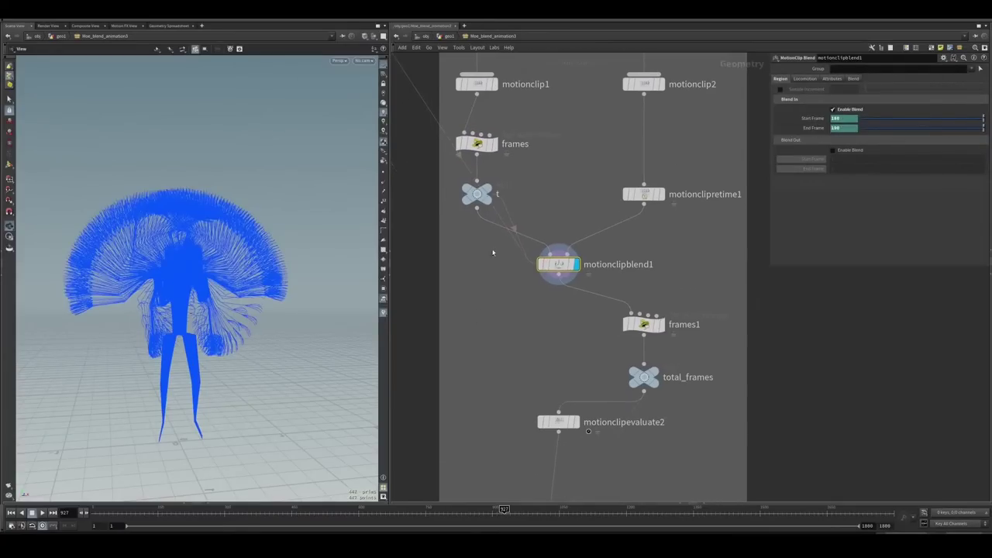
{"action": "left_click", "coordinate": [476, 194]}
{"action": "left_click", "coordinate": [642, 194]}
{"action": "left_click", "coordinate": [548, 235]}
Step: Inspect the frames1 and total_frames expressions, then preview motionclipevaluate2 and attribtransfer1
{"action": "middle_click_drag", "start_coordinate": [528, 324], "coordinate": [525, 295]}
{"action": "left_click", "coordinate": [627, 262]}
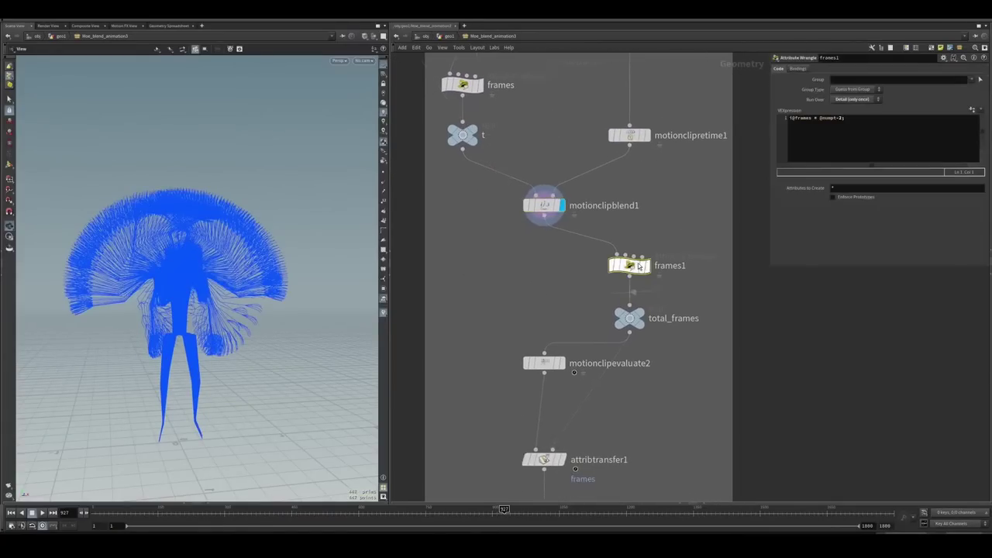
{"action": "middle_click_drag", "start_coordinate": [677, 341], "coordinate": [662, 311]}
{"action": "left_click", "coordinate": [616, 288]}
{"action": "middle_click_drag", "start_coordinate": [596, 372], "coordinate": [607, 334]}
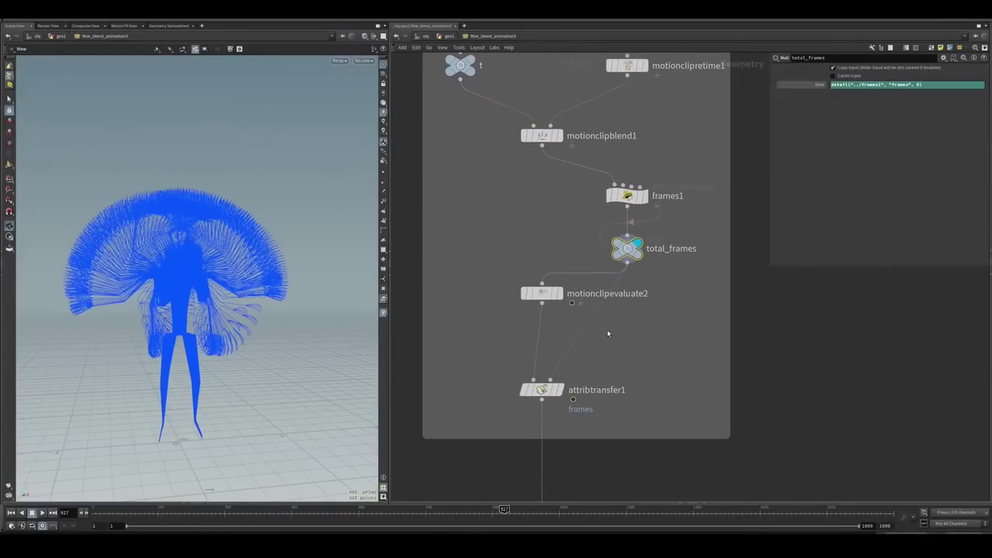
{"action": "left_click", "coordinate": [558, 293]}
{"action": "left_click", "coordinate": [541, 389]}
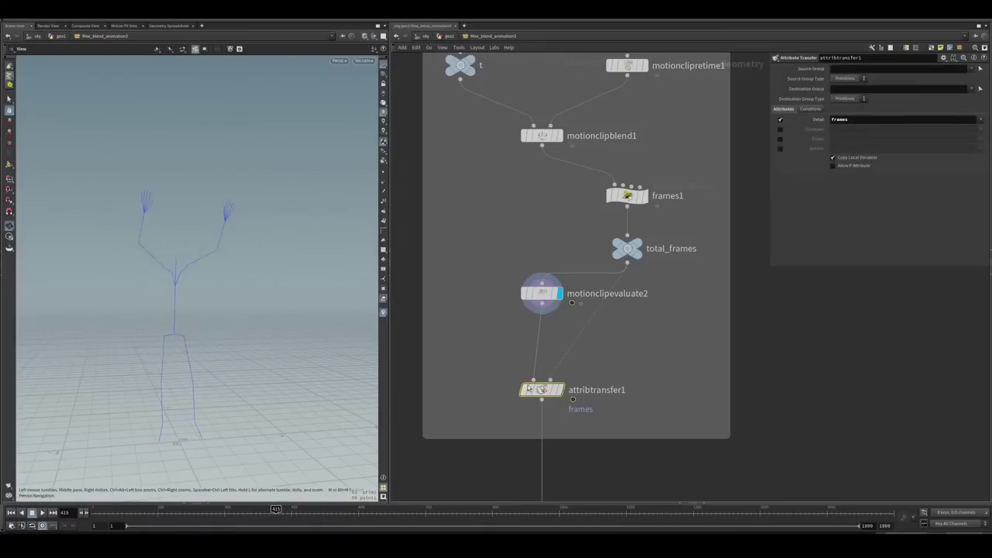
{"action": "middle_click_drag", "start_coordinate": [622, 406], "coordinate": [586, 389]}
{"action": "scroll", "coordinate": [597, 361], "scroll_direction": "down", "scroll_amount": 1}
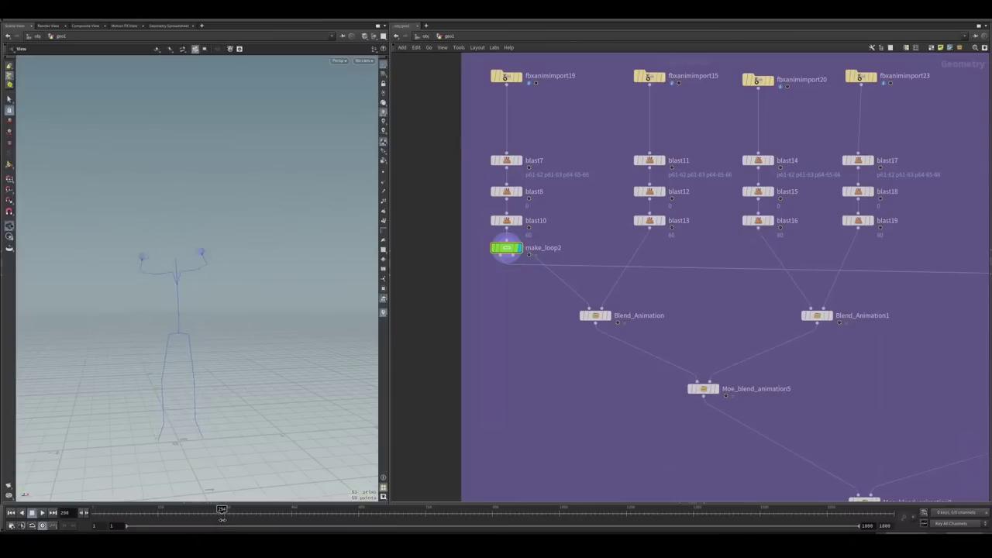
Step: Jump to the character's colouring area and preview attribwrangle4's red geometry after the attribute promote
{"action": "key", "text": "1"}
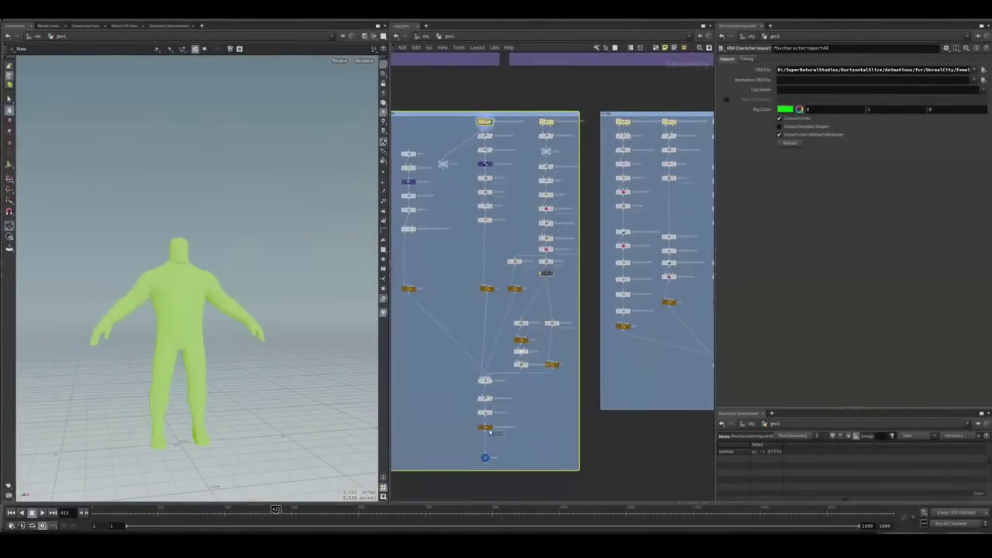
{"action": "left_click", "coordinate": [484, 427]}
{"action": "left_click", "coordinate": [524, 364]}
{"action": "scroll", "coordinate": [496, 383], "scroll_direction": "up", "scroll_amount": 5}
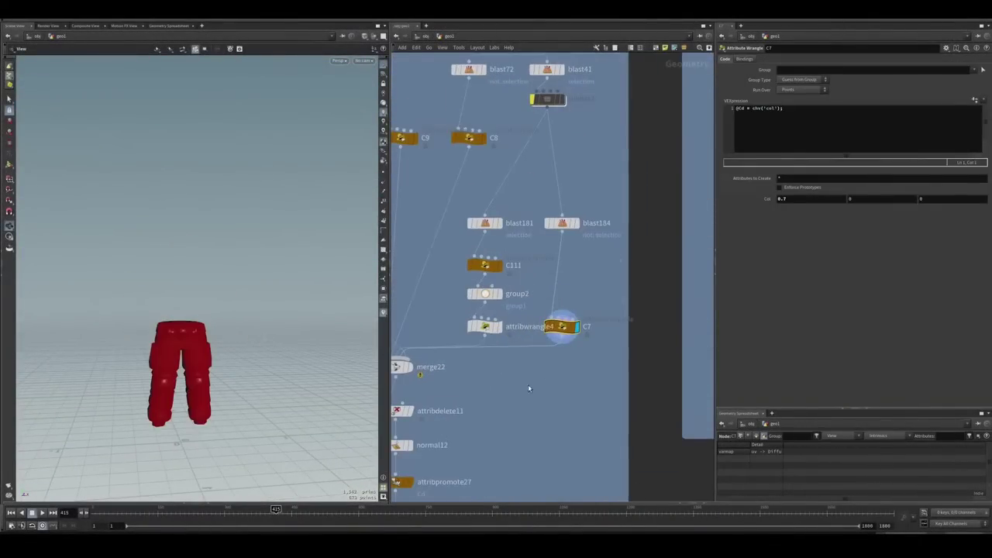
Step: Inspect the C8, C9 and C65 colour wrangles, then select the 7_MBotA mask value
{"action": "left_click", "coordinate": [568, 186]}
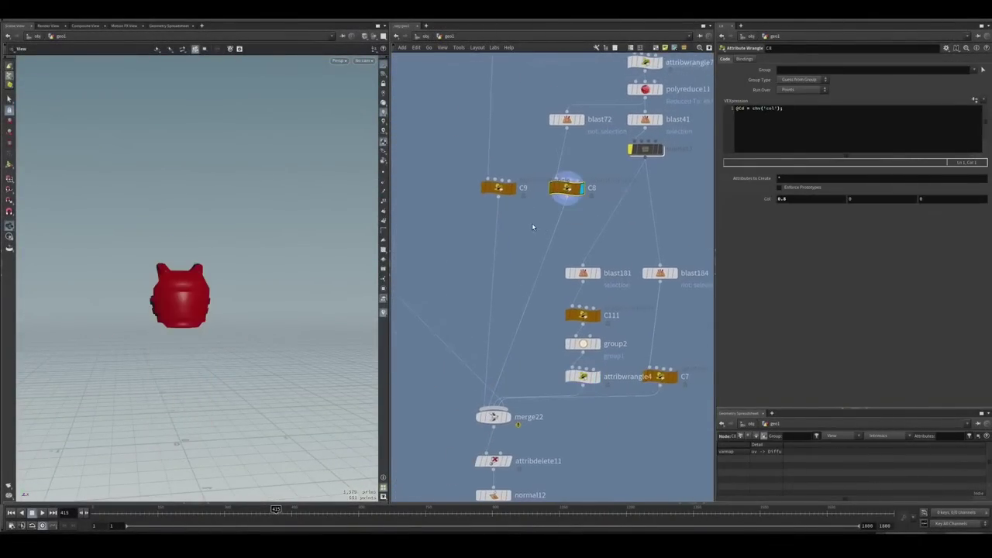
{"action": "scroll", "coordinate": [532, 222], "scroll_direction": "down", "scroll_amount": 2}
{"action": "left_click", "coordinate": [589, 208]}
{"action": "left_click", "coordinate": [435, 194]}
{"action": "left_click", "coordinate": [569, 195]}
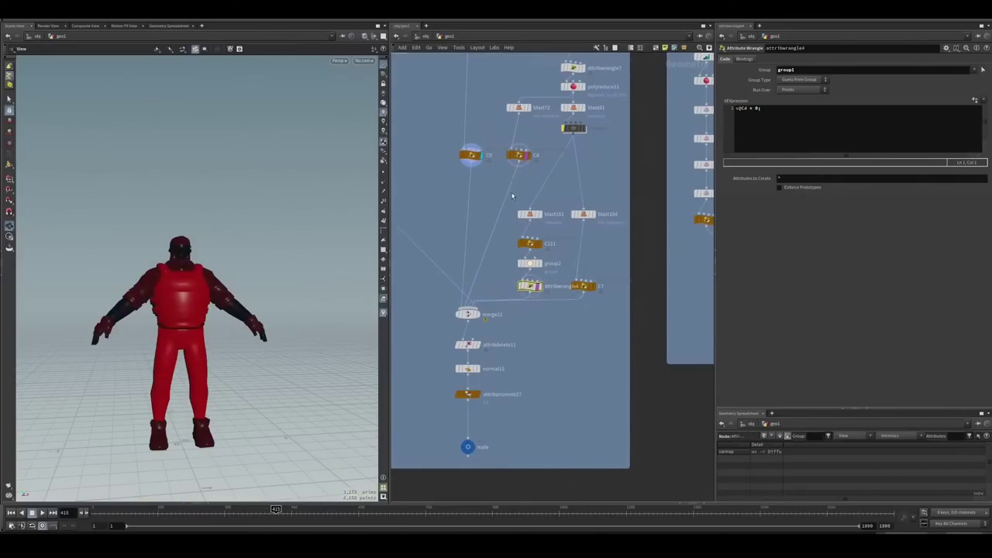
{"action": "left_click", "coordinate": [518, 156]}
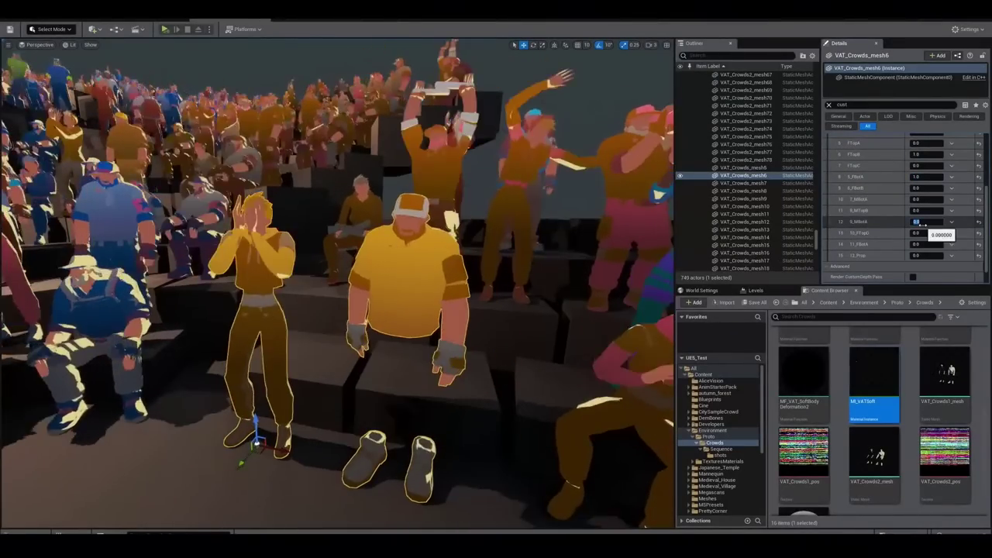
{"action": "left_click", "coordinate": [922, 223]}
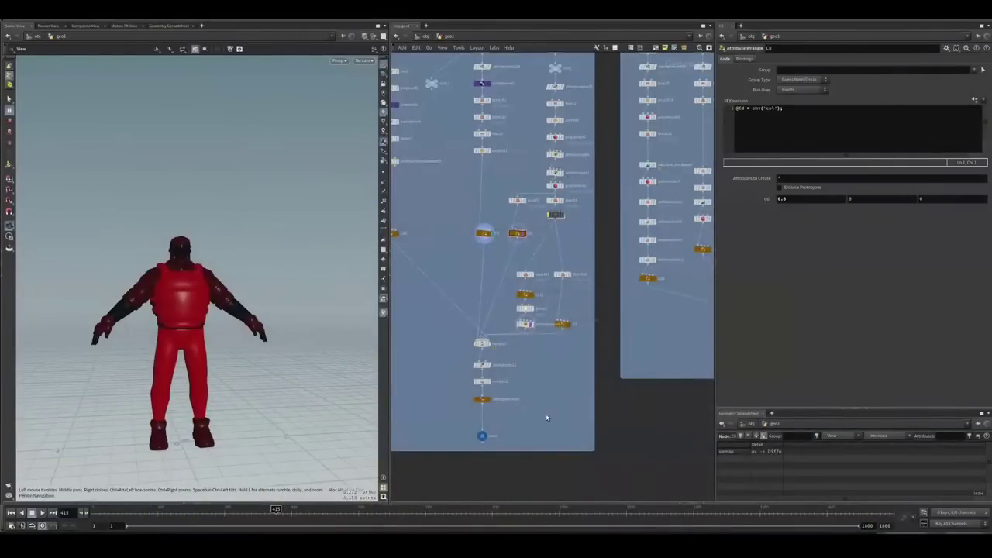
Step: Inspect merge22 combining the parts, then null17 and the imported skeleton
{"action": "scroll", "coordinate": [528, 332], "scroll_direction": "up", "scroll_amount": 3}
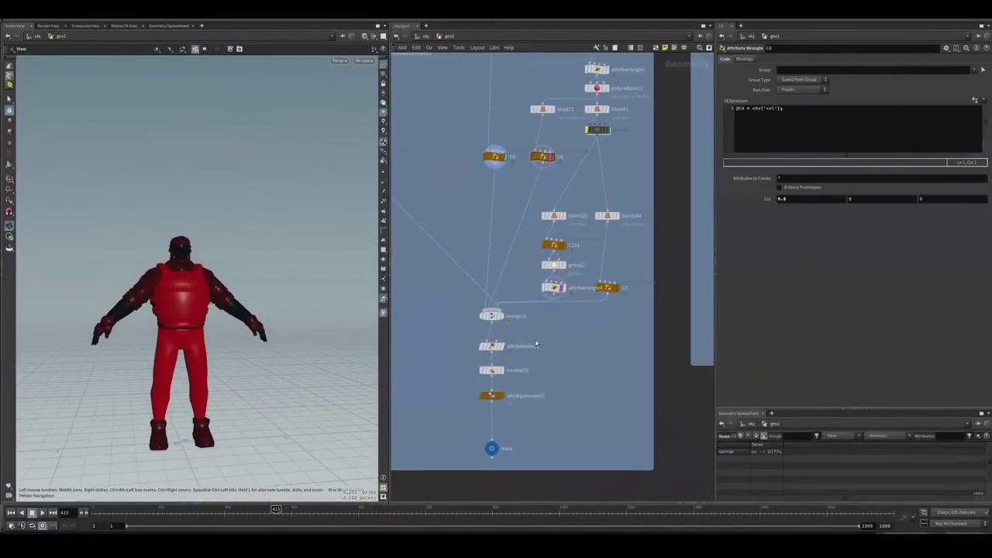
{"action": "left_click", "coordinate": [512, 321]}
{"action": "scroll", "coordinate": [574, 357], "scroll_direction": "down", "scroll_amount": 3}
{"action": "left_click_drag", "start_coordinate": [201, 357], "coordinate": [286, 354]}
{"action": "scroll", "coordinate": [542, 263], "scroll_direction": "up", "scroll_amount": 4}
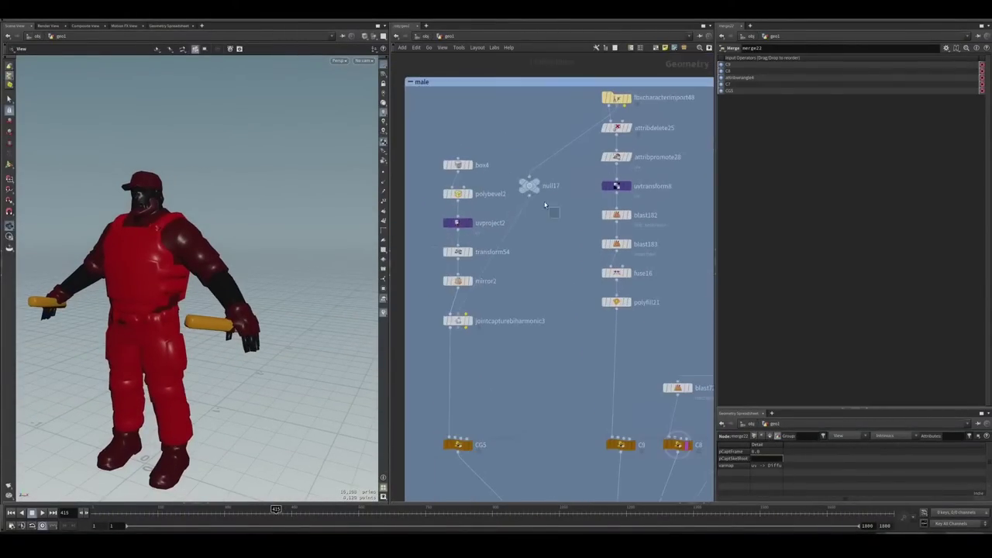
{"action": "left_click", "coordinate": [527, 186]}
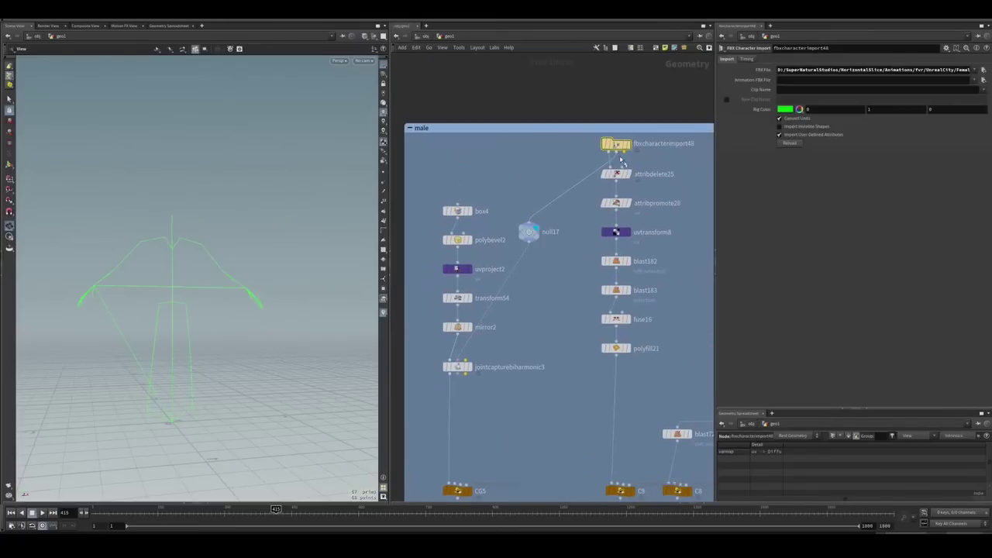
{"action": "left_click", "coordinate": [532, 234]}
Step: Inspect fbxcharacterimport48, mirror2 and jointcapturebiharmonic3 on the male character
{"action": "left_click", "coordinate": [609, 145]}
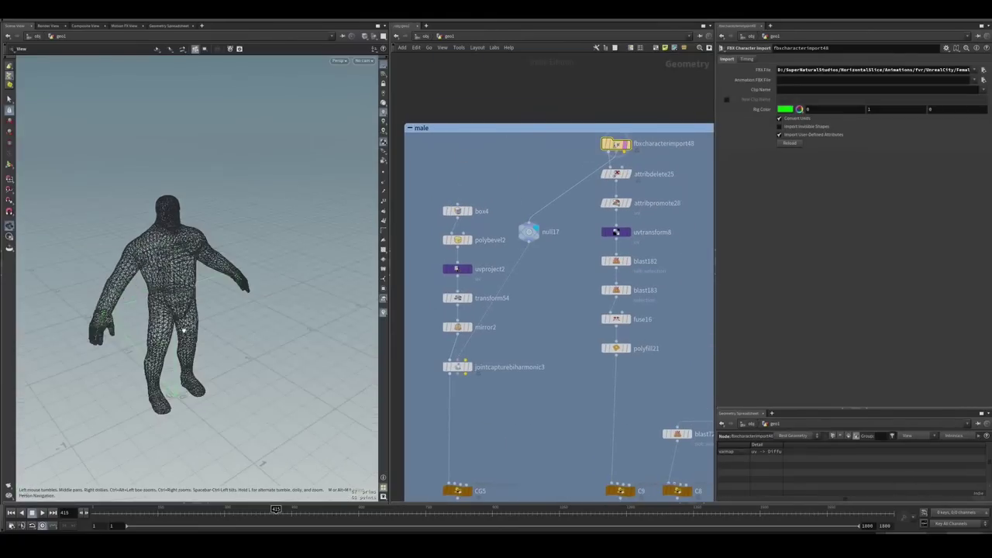
{"action": "middle_click_drag", "start_coordinate": [526, 301], "coordinate": [585, 247]}
{"action": "left_click", "coordinate": [514, 270]}
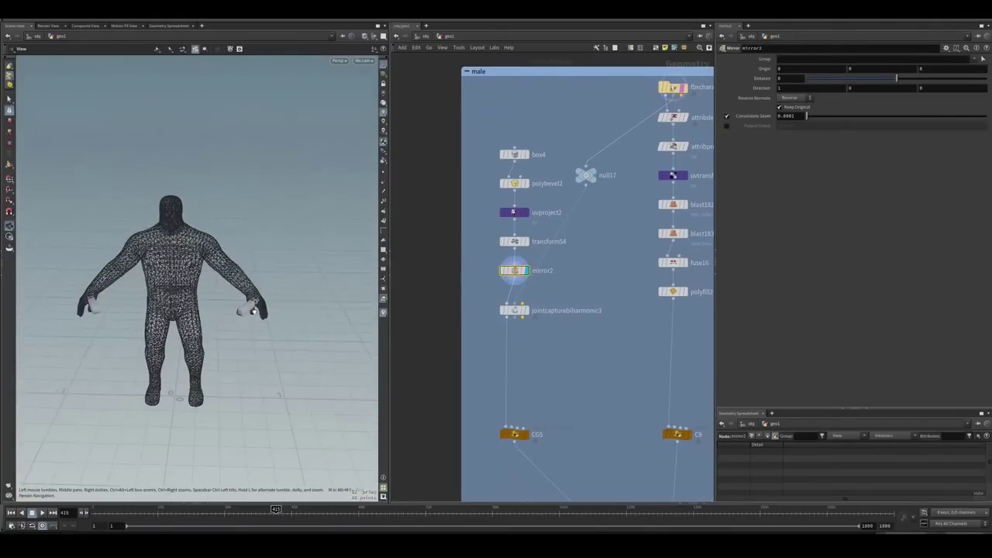
{"action": "left_click_drag", "start_coordinate": [186, 256], "coordinate": [220, 279]}
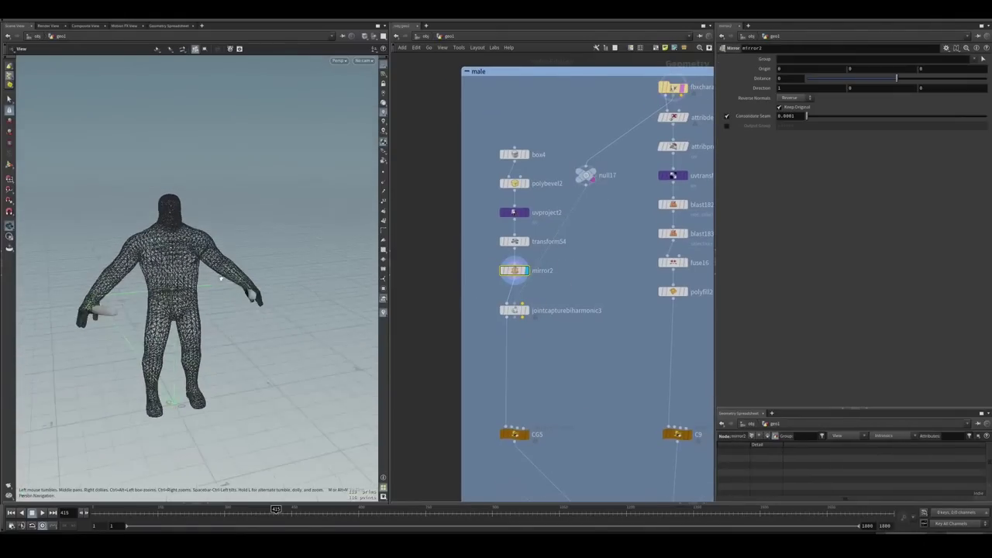
{"action": "middle_click_drag", "start_coordinate": [545, 318], "coordinate": [549, 283]}
{"action": "left_click", "coordinate": [507, 274]}
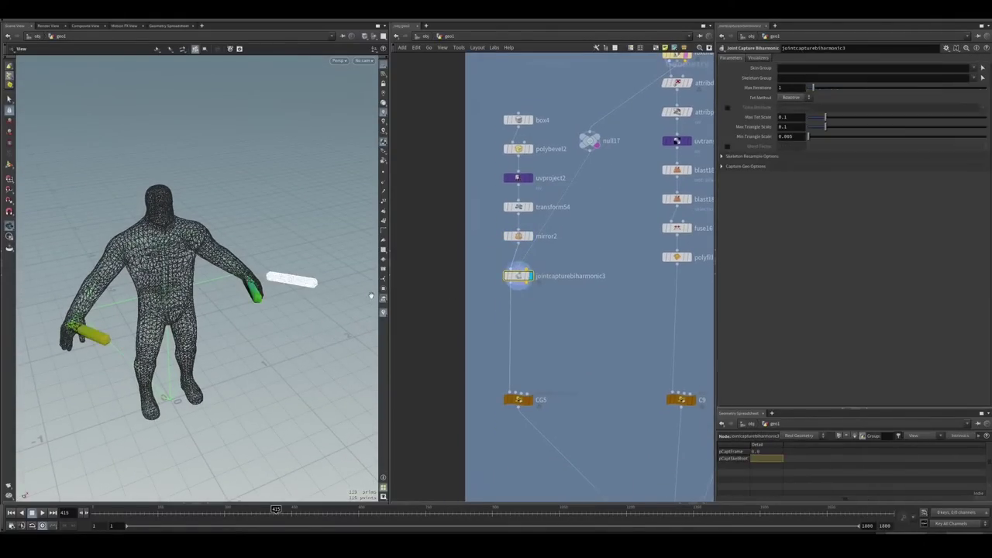
Step: Display the merged red character, the male output node and bonedeform36
{"action": "middle_click_drag", "start_coordinate": [524, 415], "coordinate": [522, 375]}
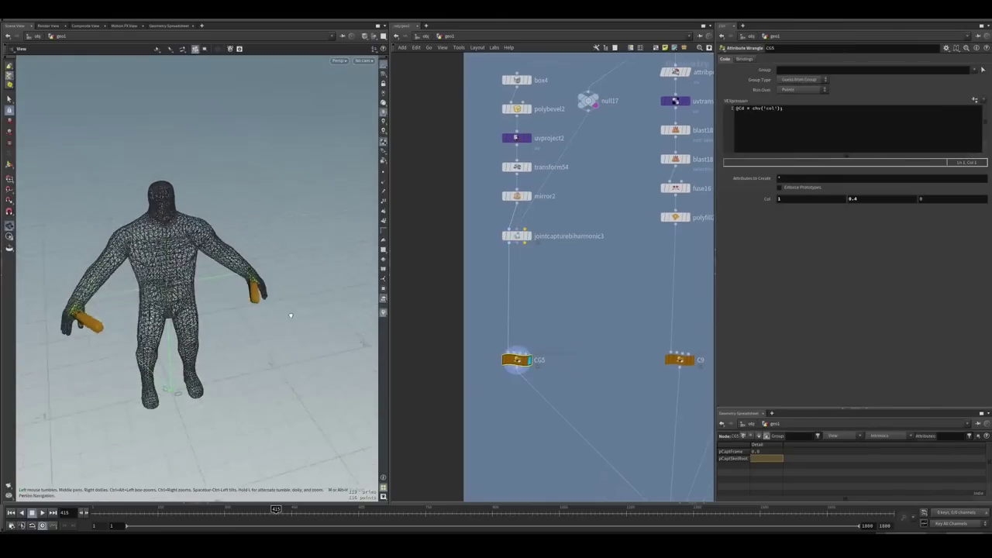
{"action": "scroll", "coordinate": [562, 300], "scroll_direction": "down", "scroll_amount": 2}
{"action": "left_click", "coordinate": [577, 365]}
{"action": "scroll", "coordinate": [530, 366], "scroll_direction": "down", "scroll_amount": 3}
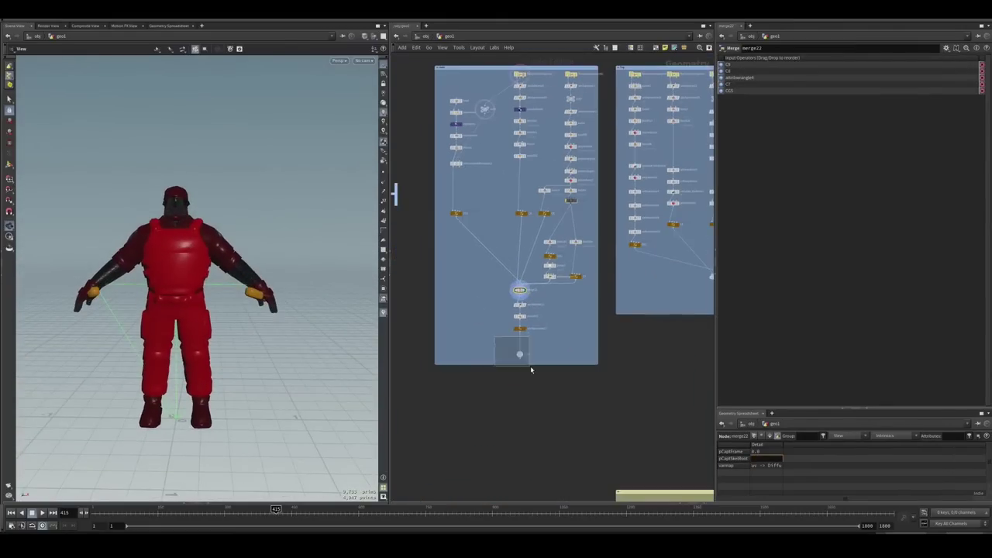
{"action": "left_click", "coordinate": [530, 366]}
{"action": "scroll", "coordinate": [525, 336], "scroll_direction": "up", "scroll_amount": 3}
{"action": "left_click", "coordinate": [525, 336]}
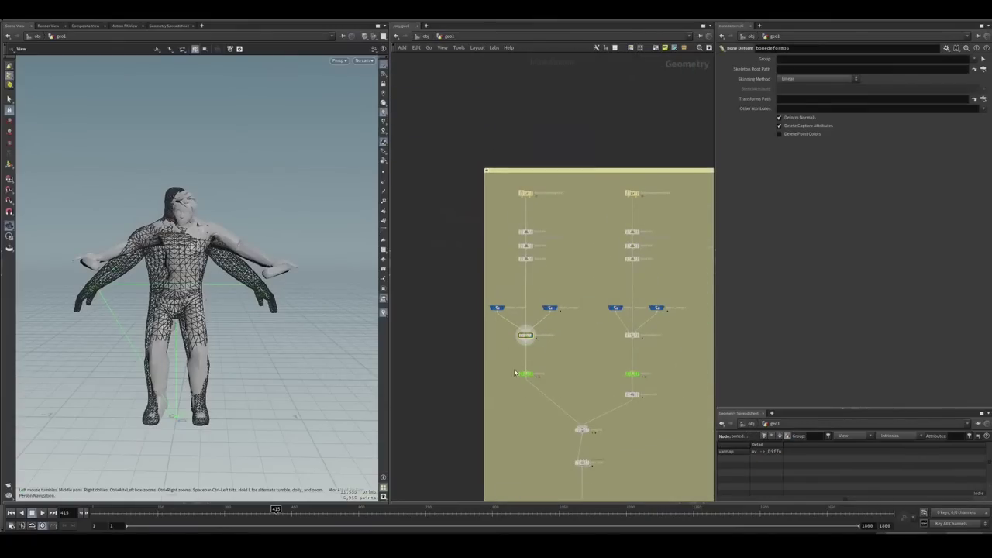
Step: Jump to frame 138 and set 12_Prop to 0.0 to hide the prop
{"action": "left_click", "coordinate": [147, 509]}
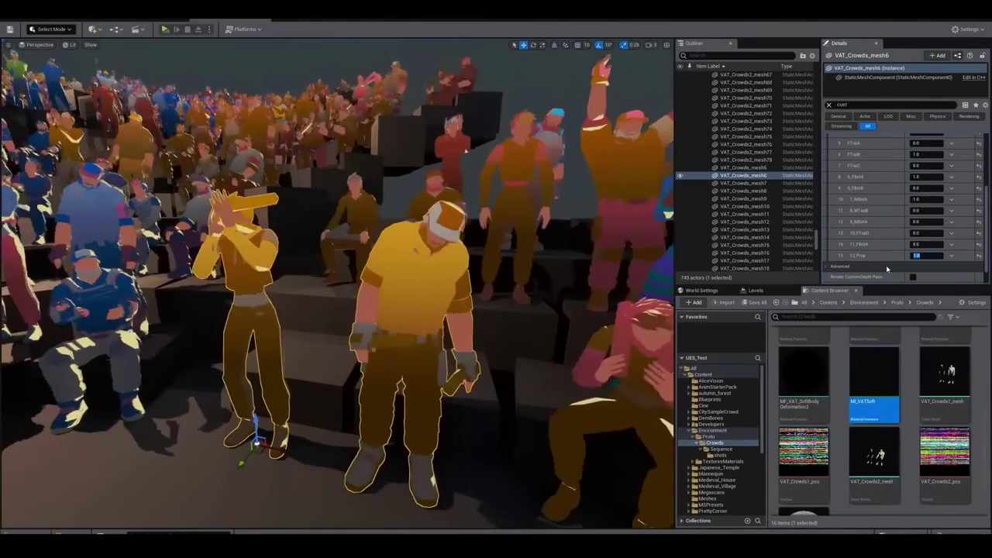
{"action": "type", "text": "0"}
{"action": "key", "text": "Return"}
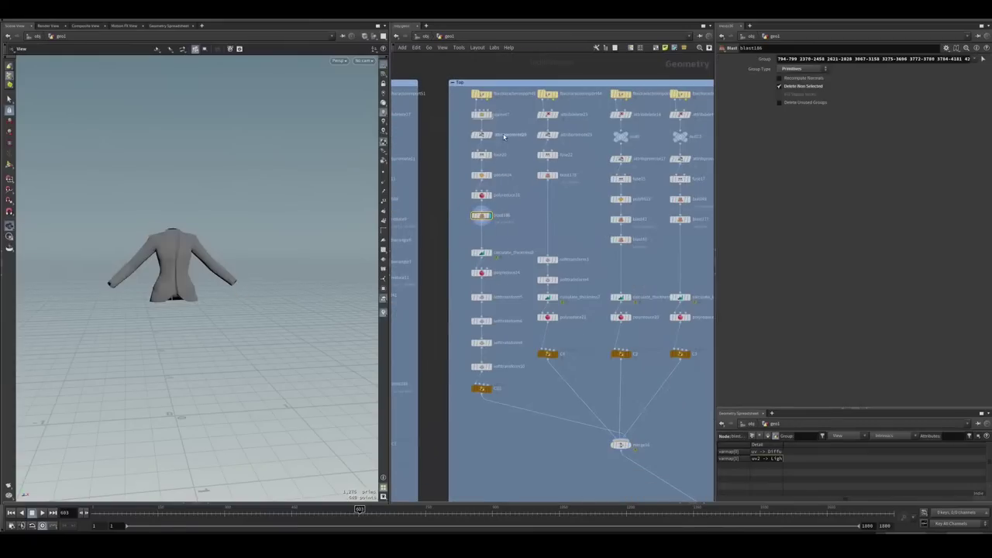
Step: Preview the female body and jacket through calculate_thickness and polyreduce24 in wireframe-on-shaded
{"action": "left_click", "coordinate": [490, 94]}
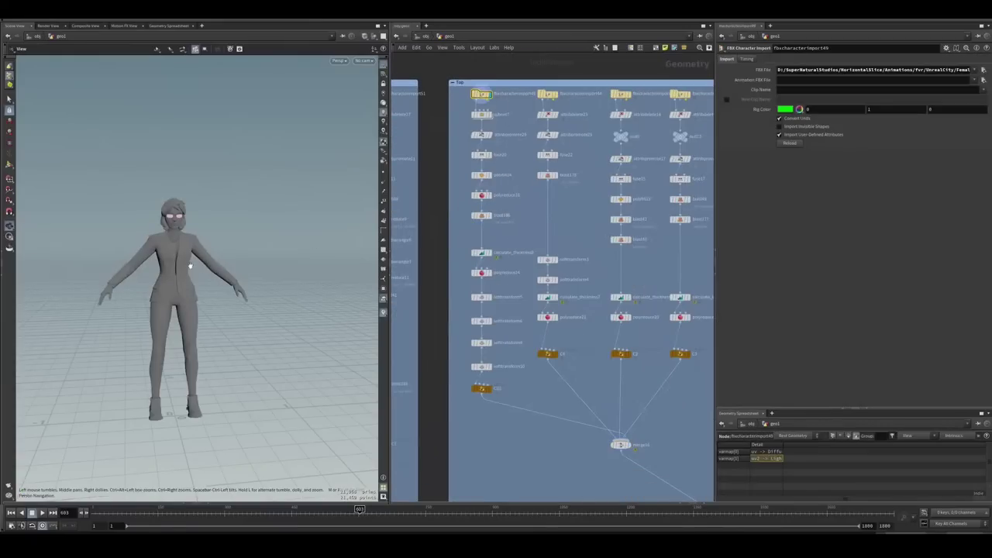
{"action": "left_click", "coordinate": [489, 215]}
{"action": "left_click", "coordinate": [481, 252]}
{"action": "left_click", "coordinate": [481, 272]}
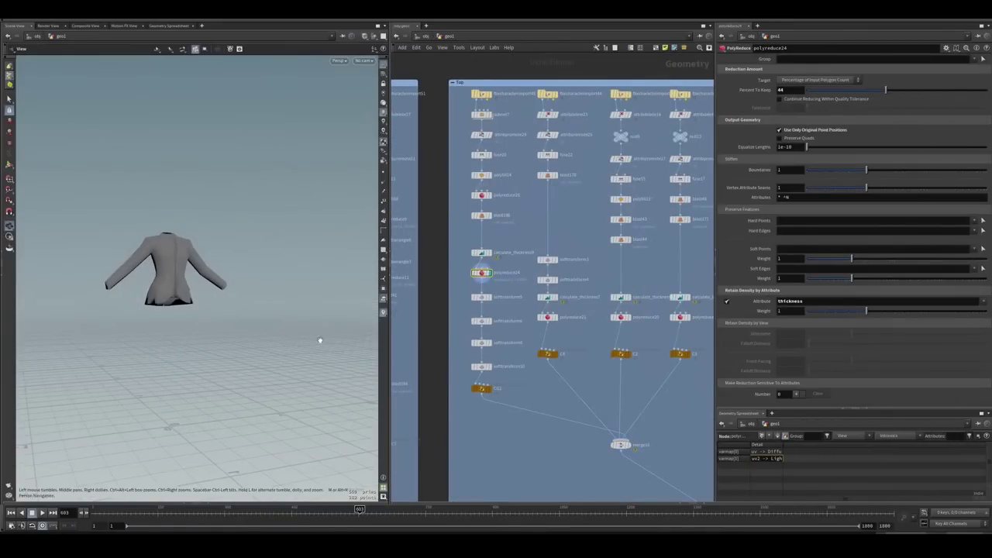
{"action": "key", "text": "w"}
{"action": "scroll", "coordinate": [363, 440], "scroll_direction": "up", "scroll_amount": 3}
Step: Step through softtransform, merge10 and the C0–C4 colour wrangles for the clothing pieces
{"action": "key", "text": "Down"}
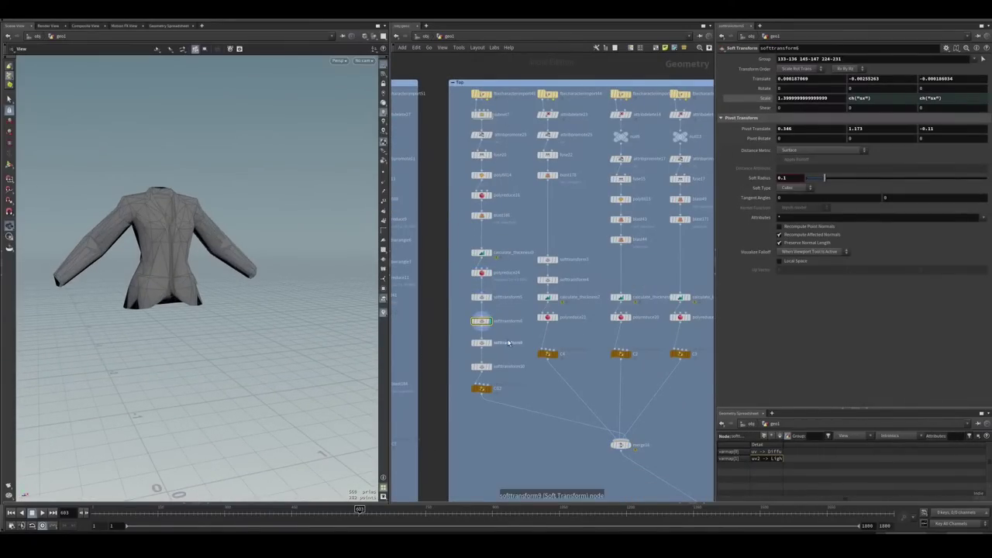
{"action": "key", "text": "Down"}
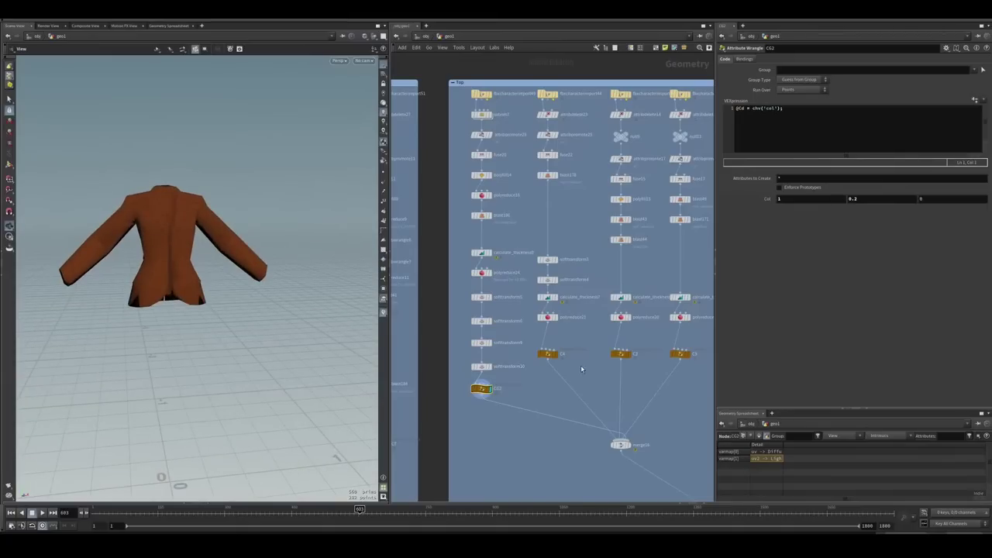
{"action": "key", "text": "Right"}
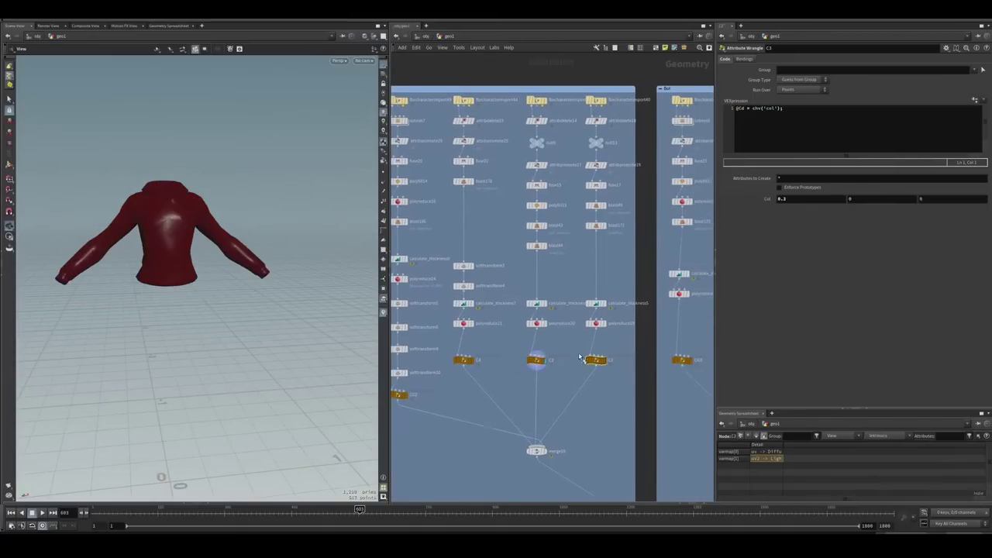
{"action": "key", "text": "Down"}
{"action": "scroll", "coordinate": [607, 296], "scroll_direction": "down", "scroll_amount": 3}
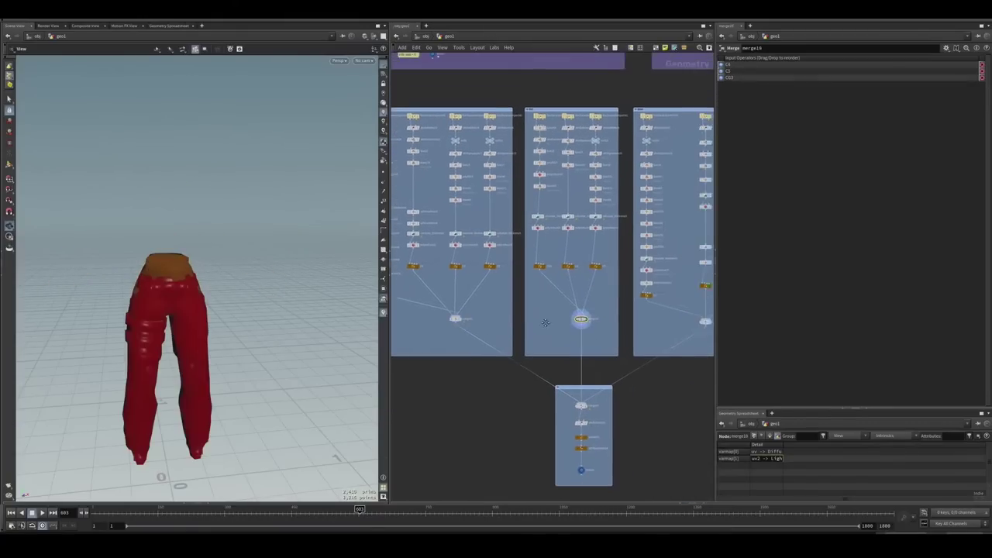
{"action": "key", "text": "Up"}
{"action": "key", "text": "Left"}
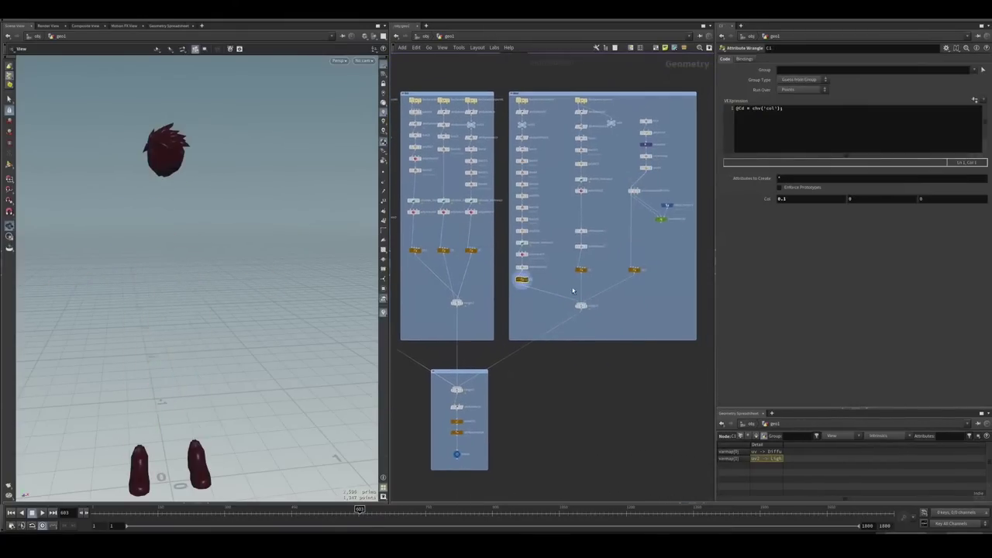
{"action": "key", "text": "Right"}
{"action": "key", "text": "Right"}
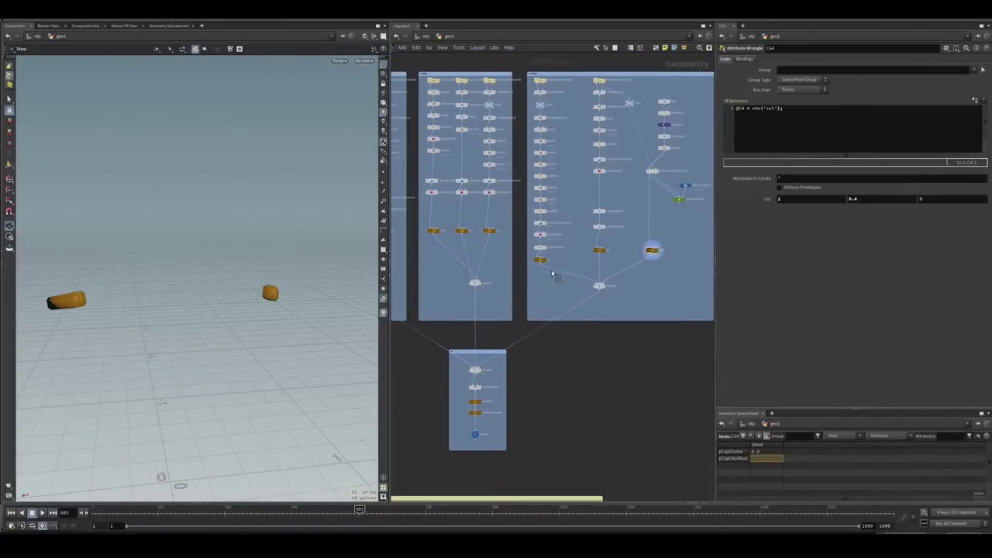
{"action": "key", "text": "Left"}
{"action": "key", "text": "Left"}
{"action": "key", "text": "Left"}
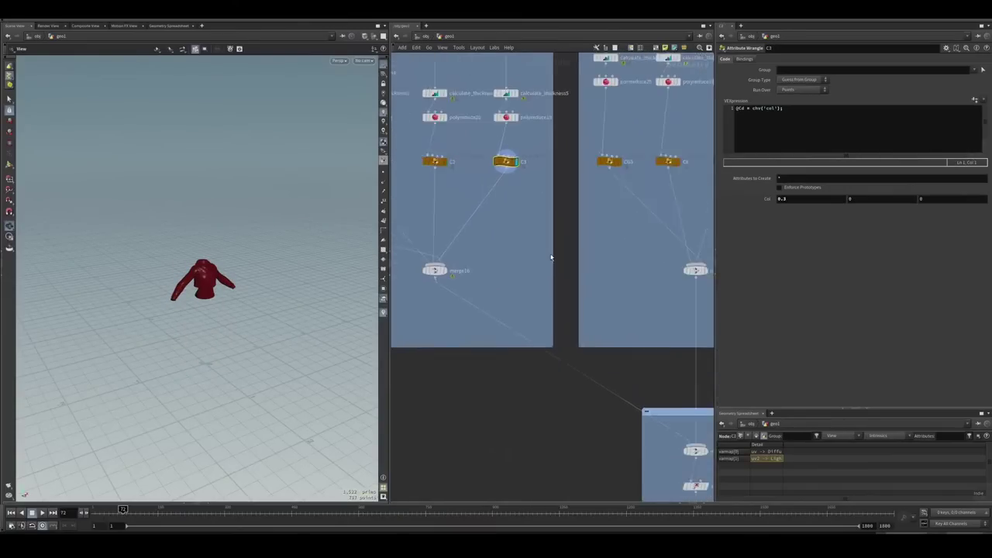
Step: Jump to the OUT_Crowds1 export output and show the characters in wireframe
{"action": "key", "text": "1"}
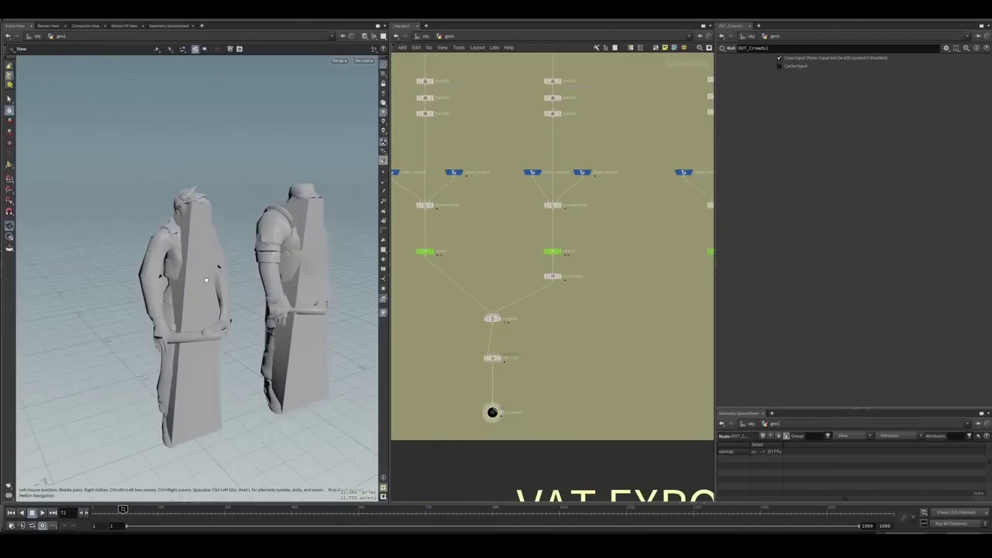
{"action": "key", "text": "w"}
{"action": "scroll", "coordinate": [209, 287], "scroll_direction": "up", "scroll_amount": 6}
{"action": "scroll", "coordinate": [218, 306], "scroll_direction": "down", "scroll_amount": 2}
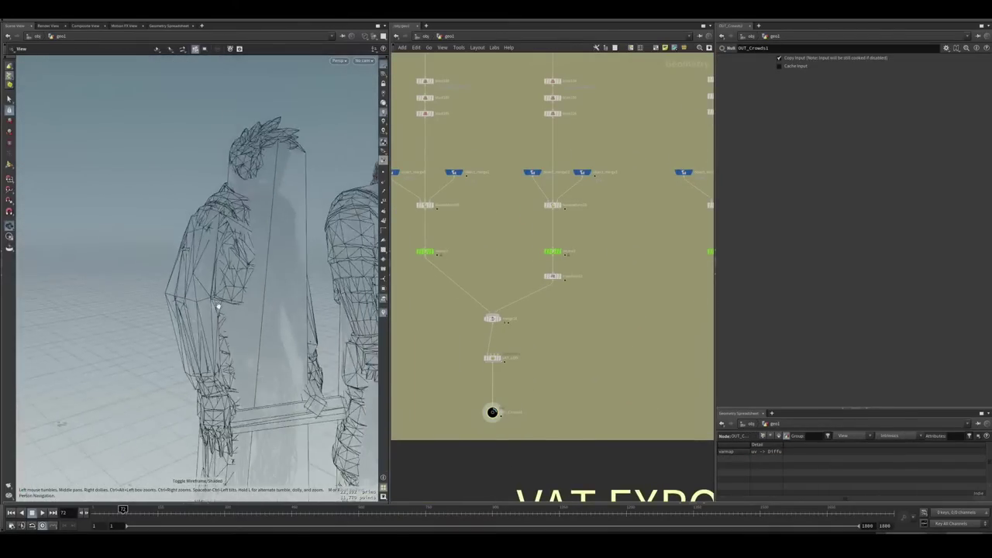
{"action": "scroll", "coordinate": [219, 307], "scroll_direction": "down", "scroll_amount": 3}
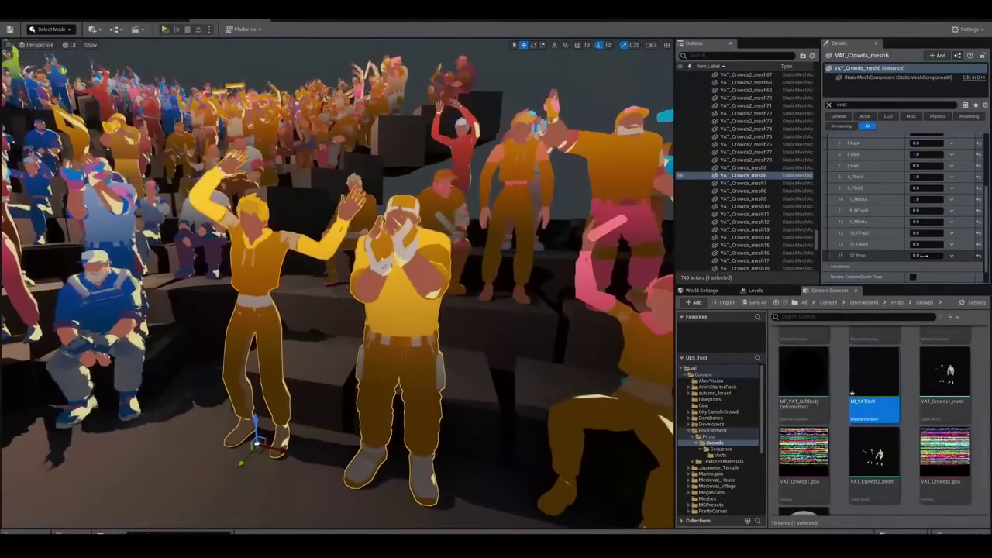
Step: Set the FTopB and FBotA masks to 0 and 9_MBotA to 1.0
{"action": "left_click", "coordinate": [926, 154]}
{"action": "type", "text": "0"}
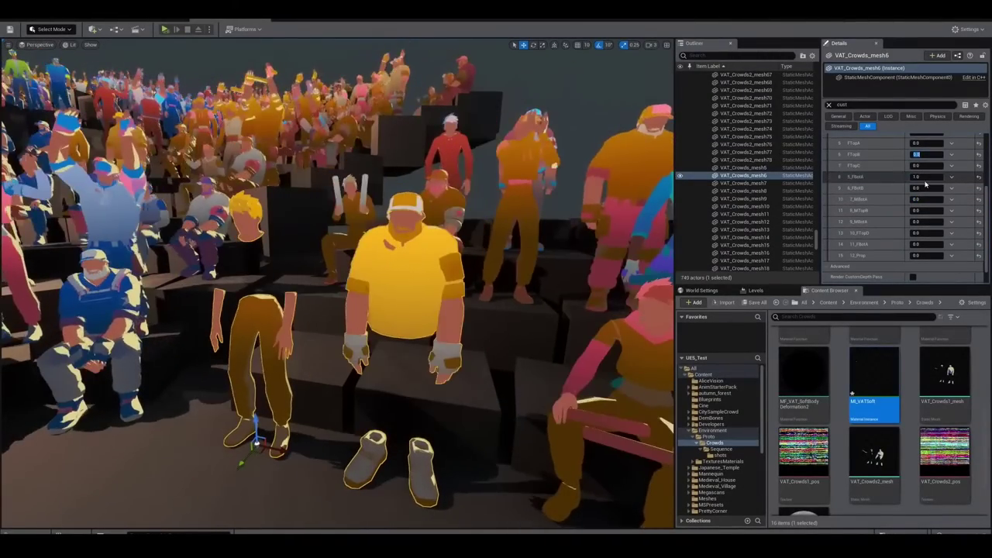
{"action": "left_click", "coordinate": [926, 176]}
{"action": "type", "text": "0"}
{"action": "key", "text": "Return"}
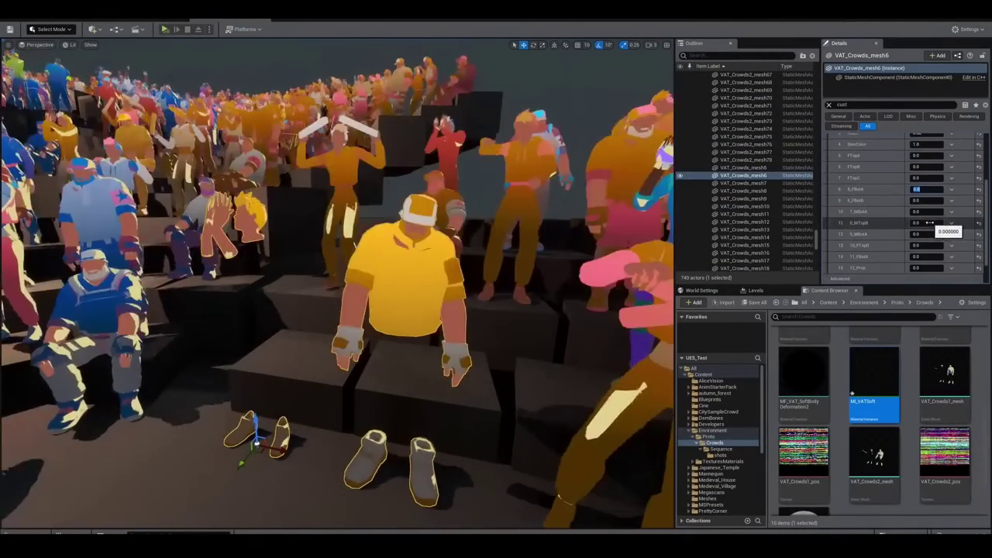
{"action": "type", "text": "1"}
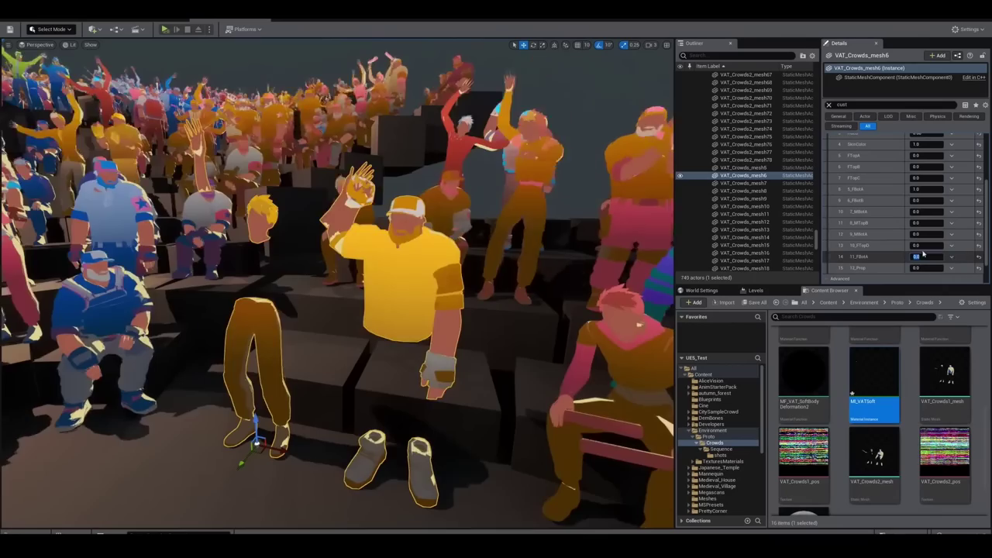
{"action": "left_click", "coordinate": [917, 233]}
{"action": "type", "text": "1"}
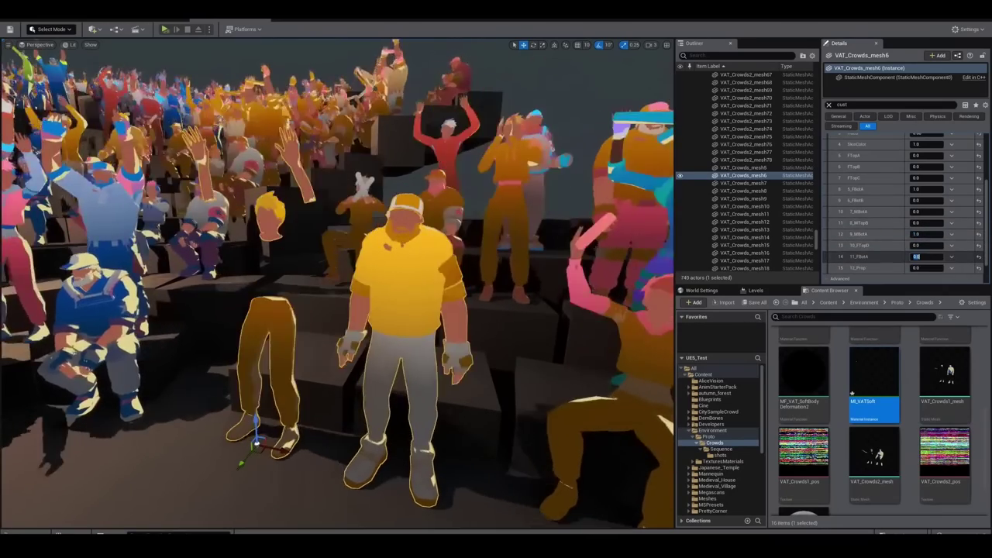
{"action": "left_click", "coordinate": [917, 245]}
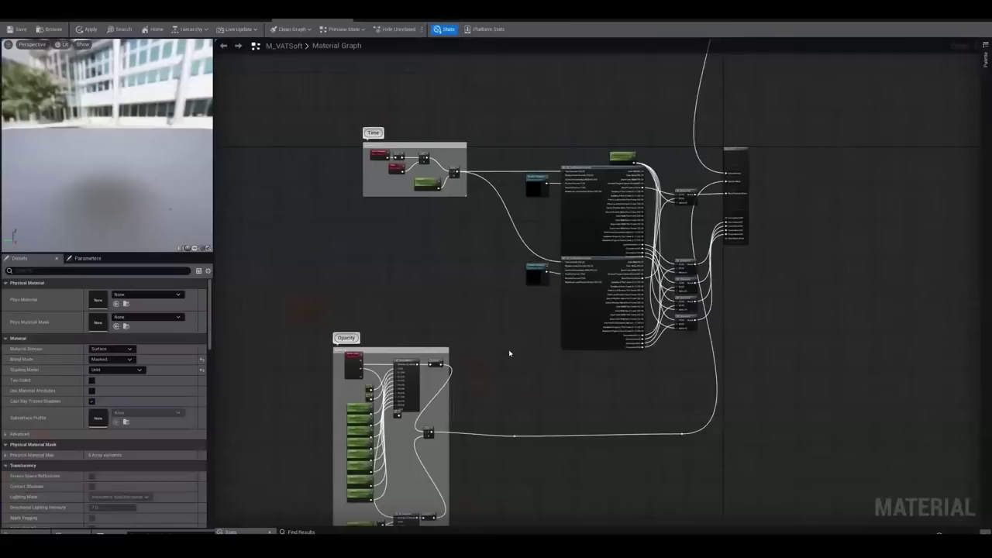
Step: Open the MF_DecimalBlend material function from M_VATSoft's Opacity group
{"action": "scroll", "coordinate": [475, 351], "scroll_direction": "up", "scroll_amount": 5}
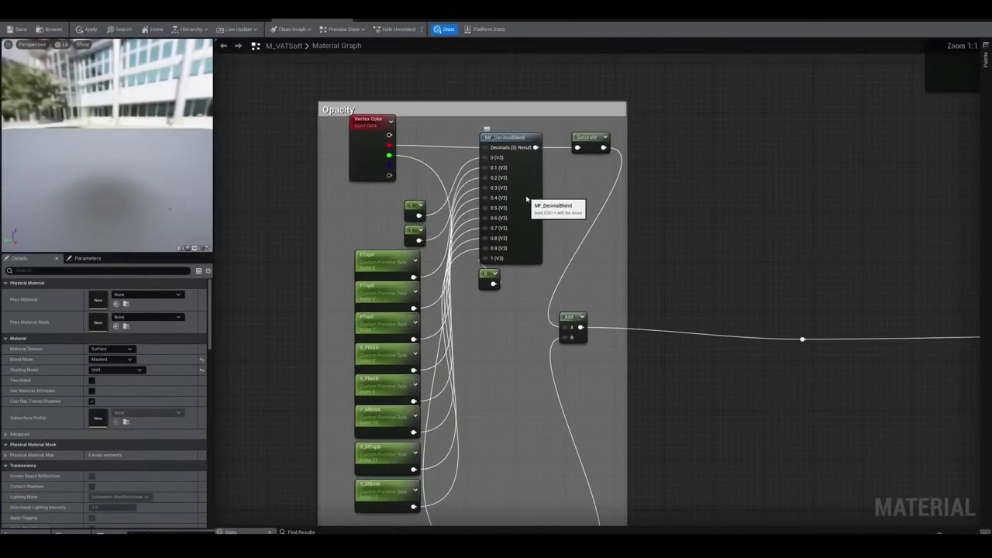
{"action": "left_click", "coordinate": [531, 193]}
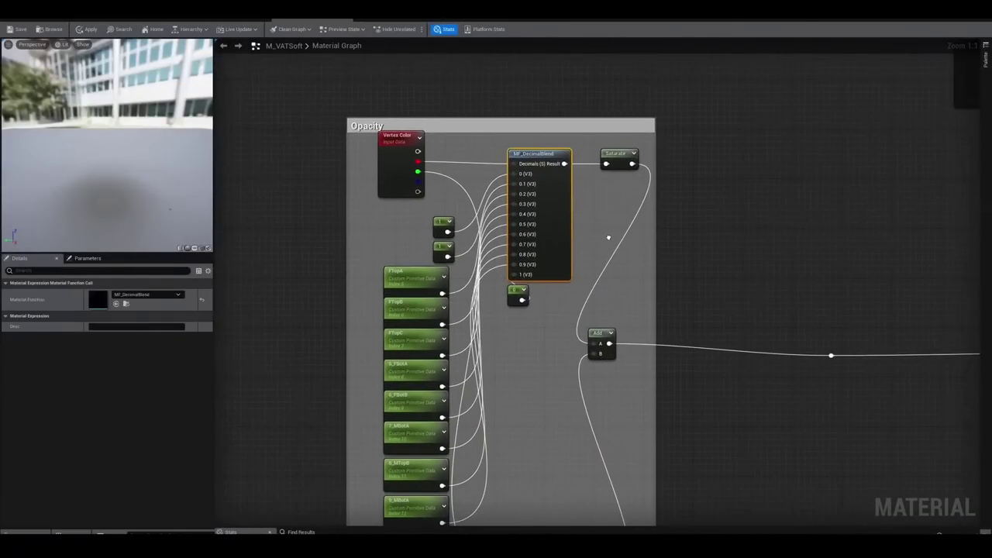
{"action": "double_click", "coordinate": [529, 219]}
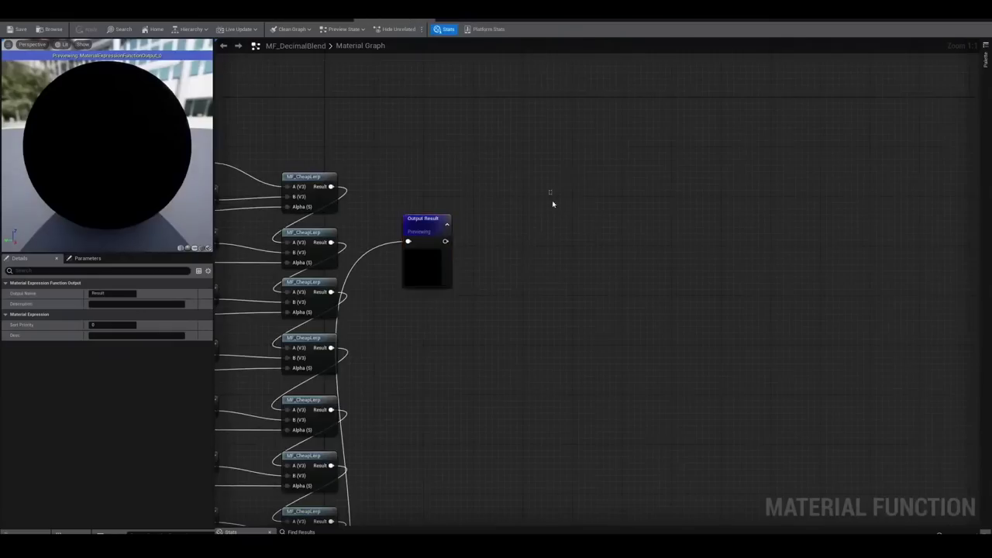
{"action": "scroll", "coordinate": [552, 200], "scroll_direction": "down", "scroll_amount": 3}
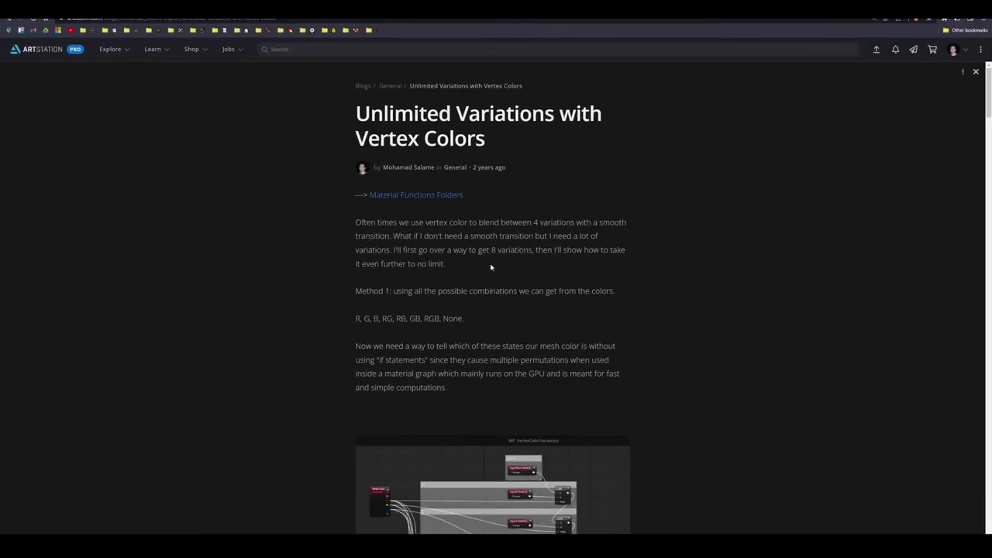
{"action": "scroll", "coordinate": [520, 271], "scroll_direction": "down", "scroll_amount": 15}
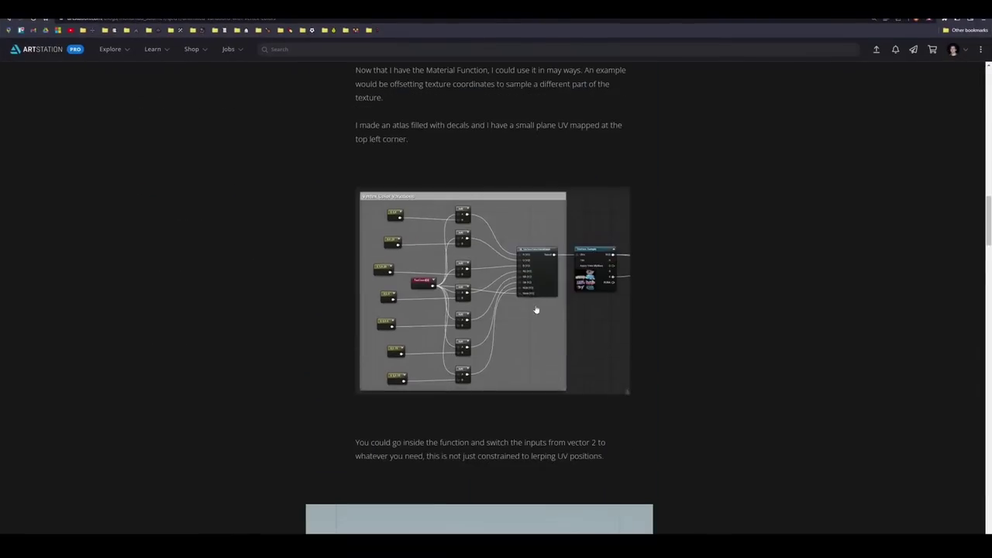
Step: Scroll down the ArtStation material-functions article, then back up to the red spheres and coloured circles
{"action": "scroll", "coordinate": [538, 308], "scroll_direction": "down", "scroll_amount": 20}
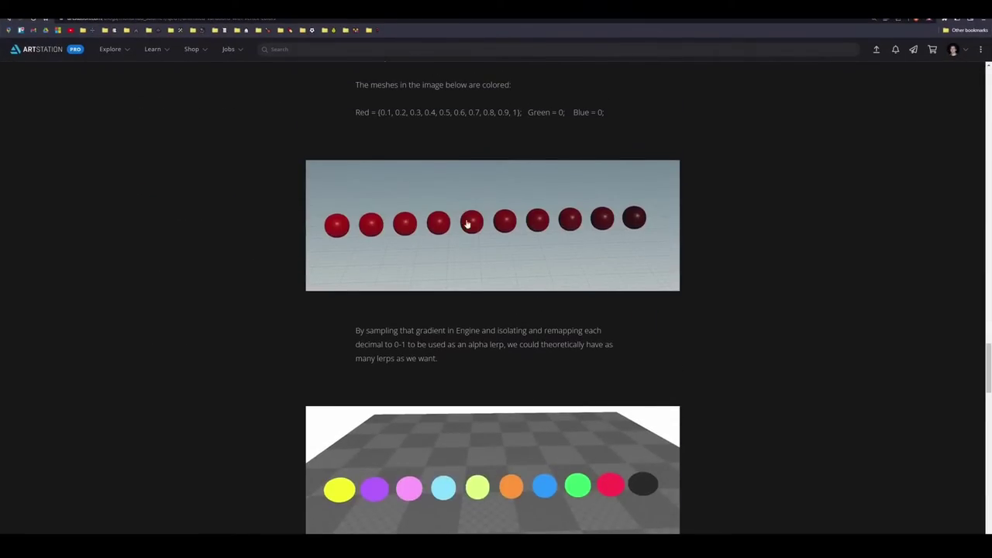
{"action": "scroll", "coordinate": [572, 258], "scroll_direction": "down", "scroll_amount": 10}
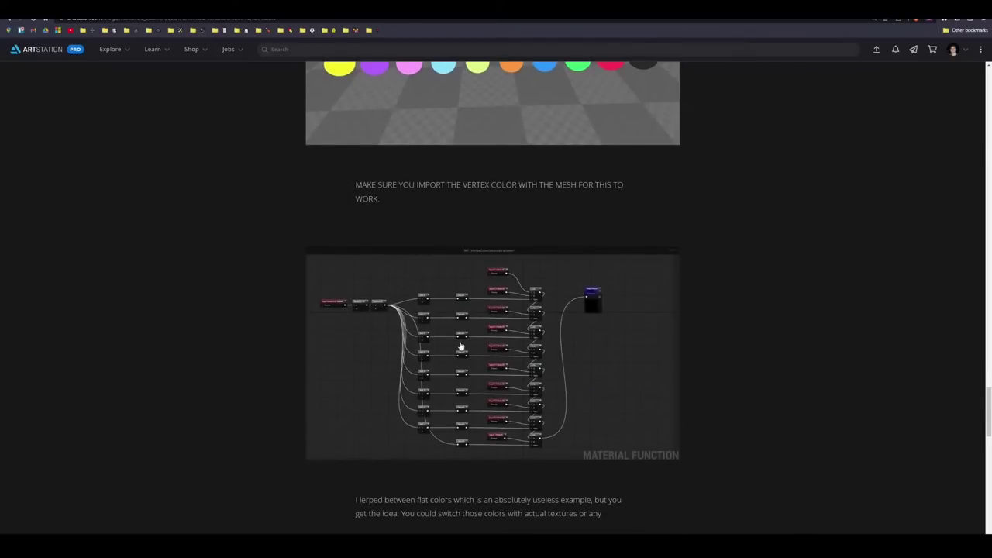
{"action": "scroll", "coordinate": [520, 337], "scroll_direction": "down", "scroll_amount": 3}
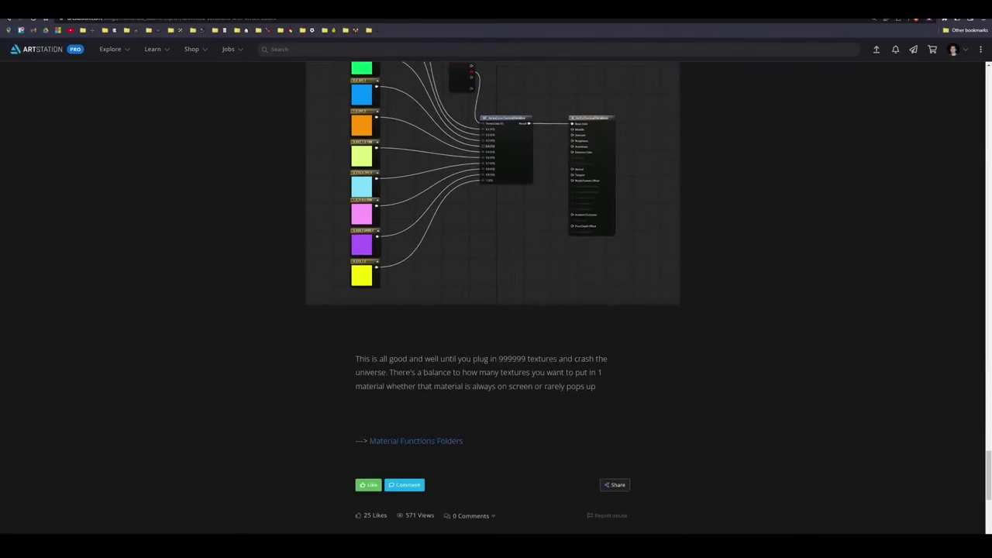
{"action": "scroll", "coordinate": [527, 341], "scroll_direction": "up", "scroll_amount": 12}
{"action": "scroll", "coordinate": [530, 344], "scroll_direction": "up", "scroll_amount": 2}
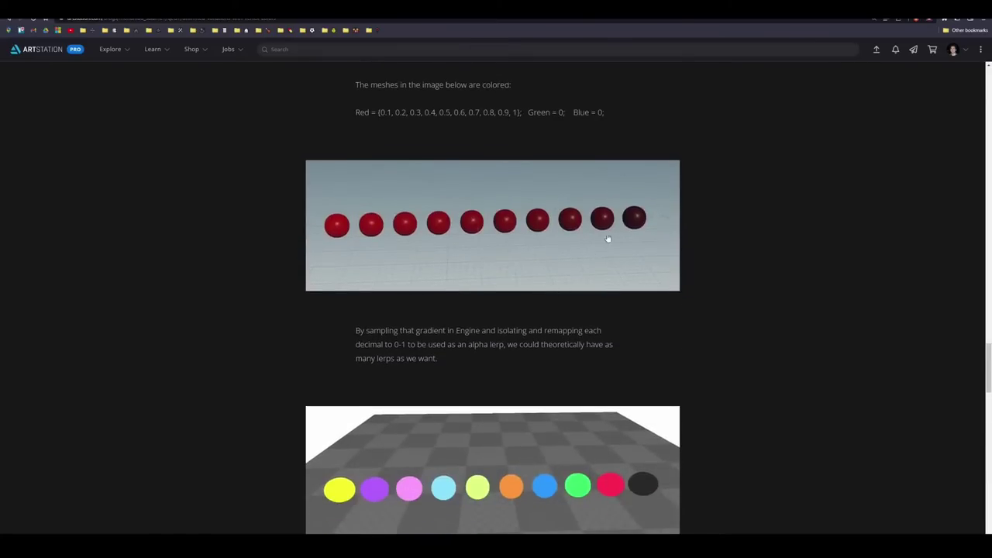
{"action": "scroll", "coordinate": [609, 237], "scroll_direction": "down", "scroll_amount": 1}
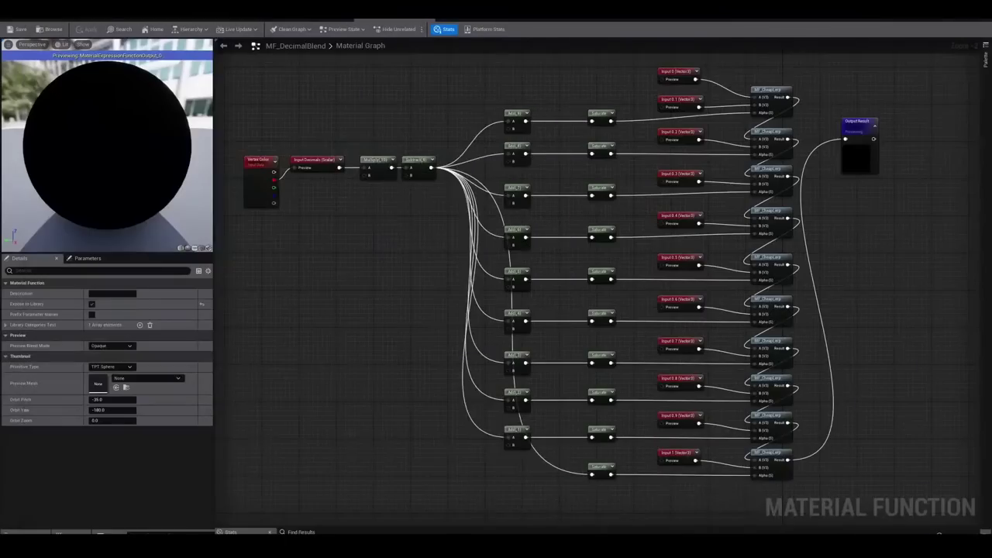
Step: Select the Vertex Color input node in MF_DecimalBlend to view its properties
{"action": "left_click", "coordinate": [254, 194]}
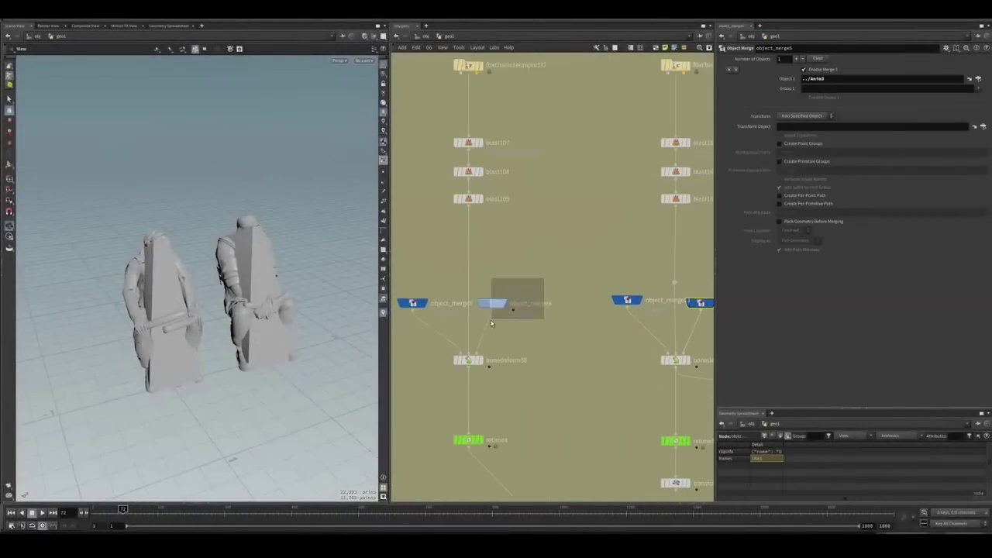
Step: Select the female node and display only her object_merge in the VAT EXPORT network
{"action": "scroll", "coordinate": [491, 323], "scroll_direction": "down", "scroll_amount": 10}
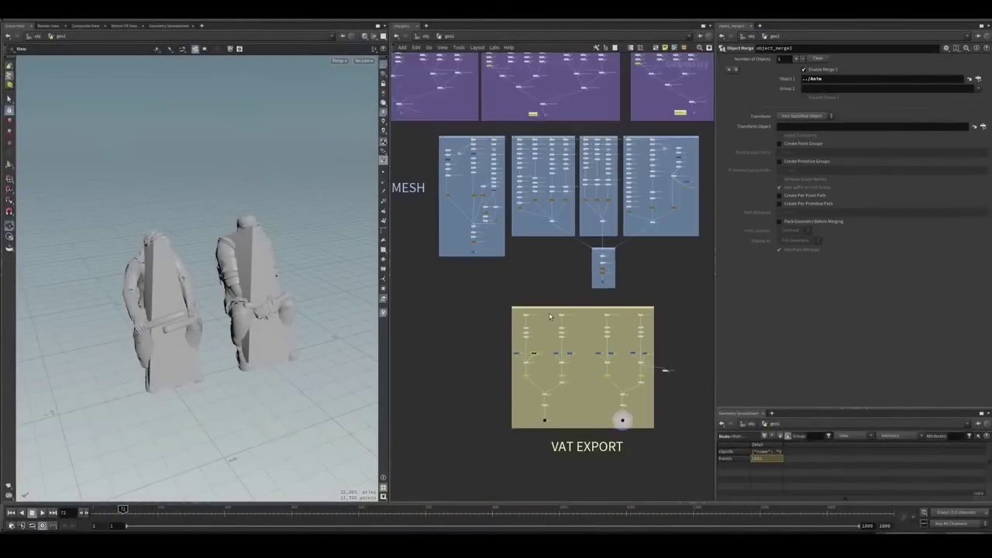
{"action": "scroll", "coordinate": [549, 313], "scroll_direction": "up", "scroll_amount": 5}
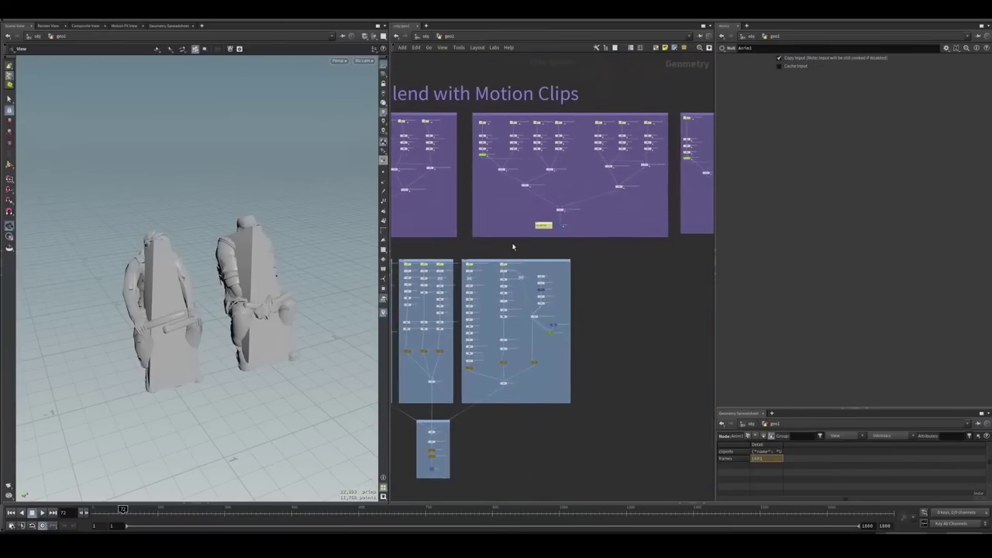
{"action": "scroll", "coordinate": [512, 247], "scroll_direction": "down", "scroll_amount": 4}
{"action": "scroll", "coordinate": [603, 370], "scroll_direction": "up", "scroll_amount": 5}
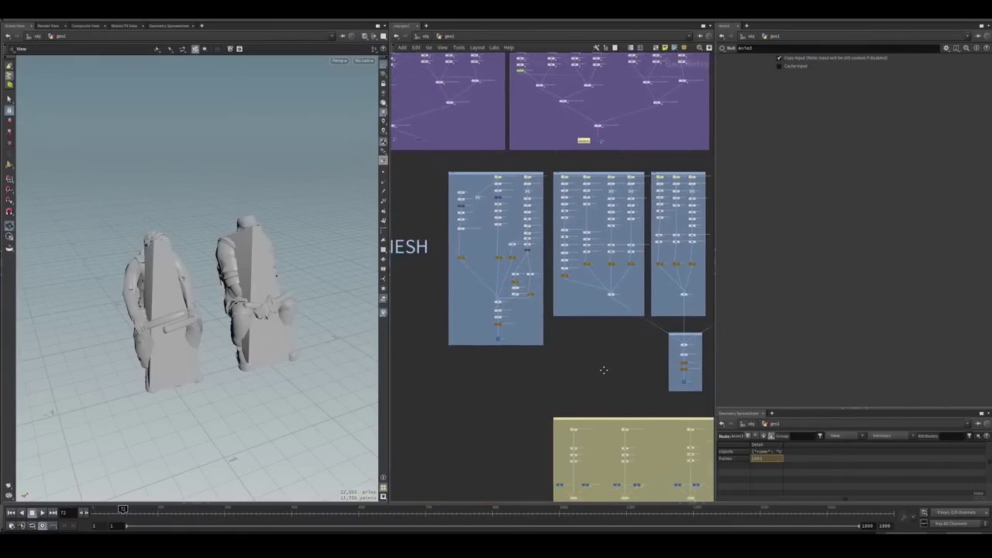
{"action": "middle_click_drag", "start_coordinate": [603, 369], "coordinate": [537, 317]}
{"action": "left_click_drag", "start_coordinate": [445, 321], "coordinate": [424, 284]}
{"action": "left_click_drag", "start_coordinate": [609, 332], "coordinate": [611, 333]}
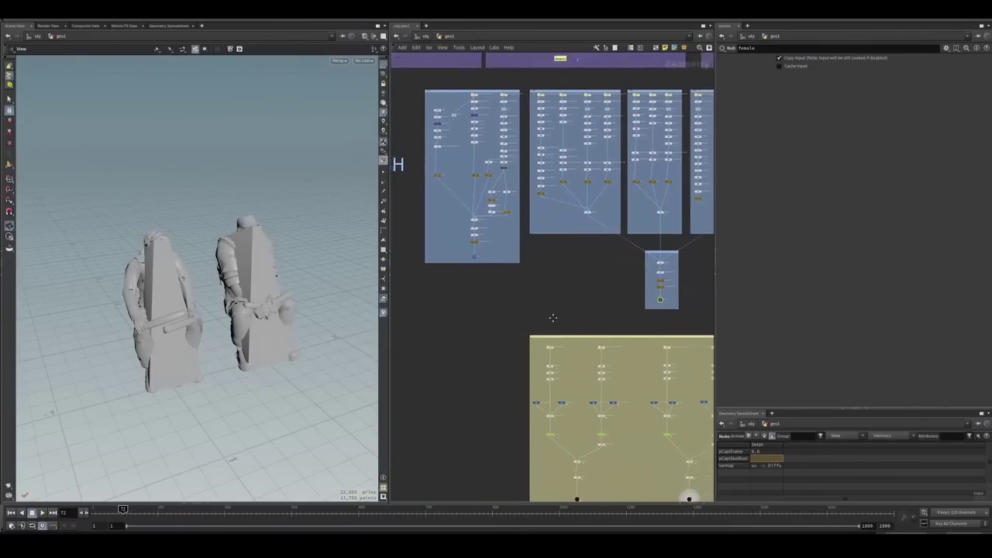
{"action": "scroll", "coordinate": [493, 289], "scroll_direction": "up", "scroll_amount": 3}
{"action": "left_click", "coordinate": [520, 348]}
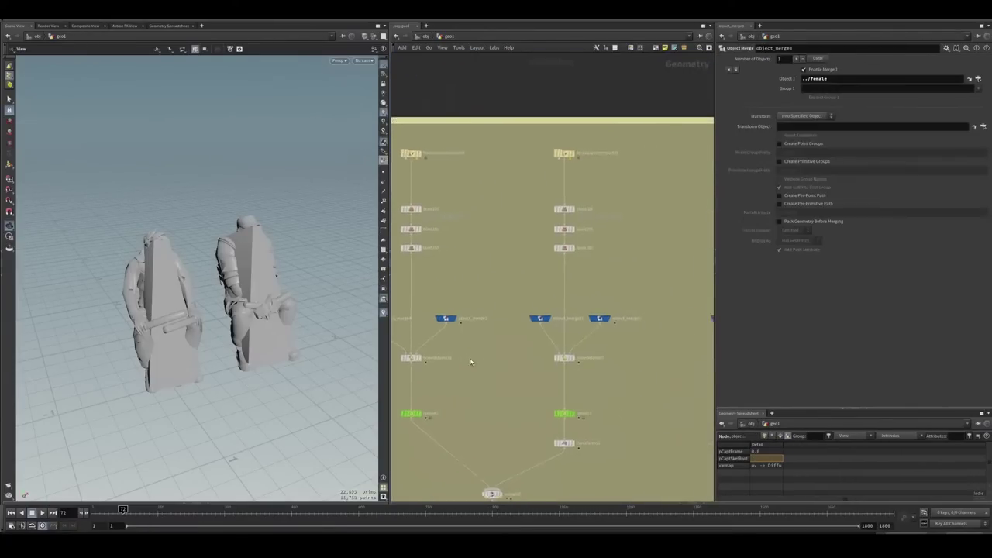
{"action": "scroll", "coordinate": [605, 376], "scroll_direction": "down", "scroll_amount": 1}
{"action": "left_click", "coordinate": [425, 335]}
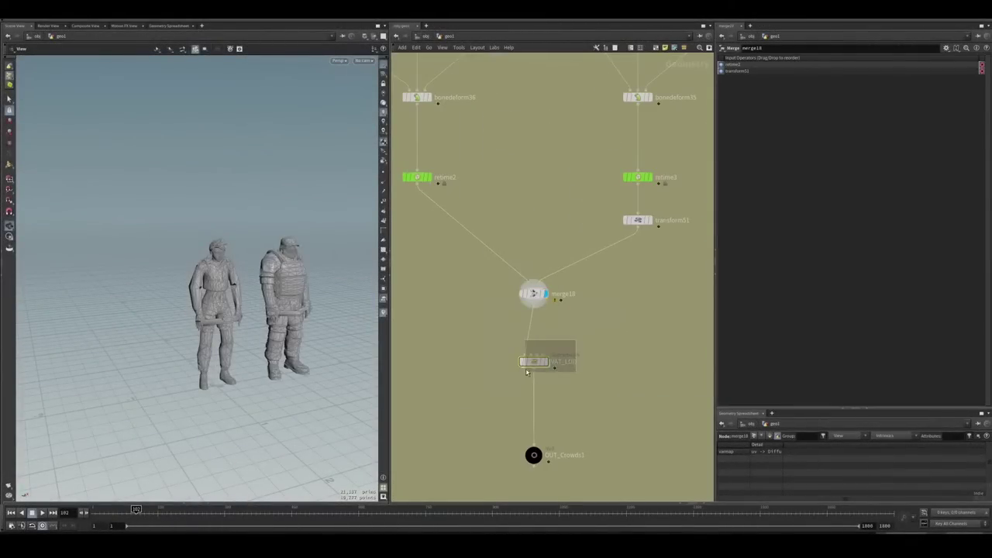
Step: Open VAT_LOD and inspect timeshift10, the polyreduce15 low-poly result and uvunwrap1
{"action": "left_click", "coordinate": [534, 362]}
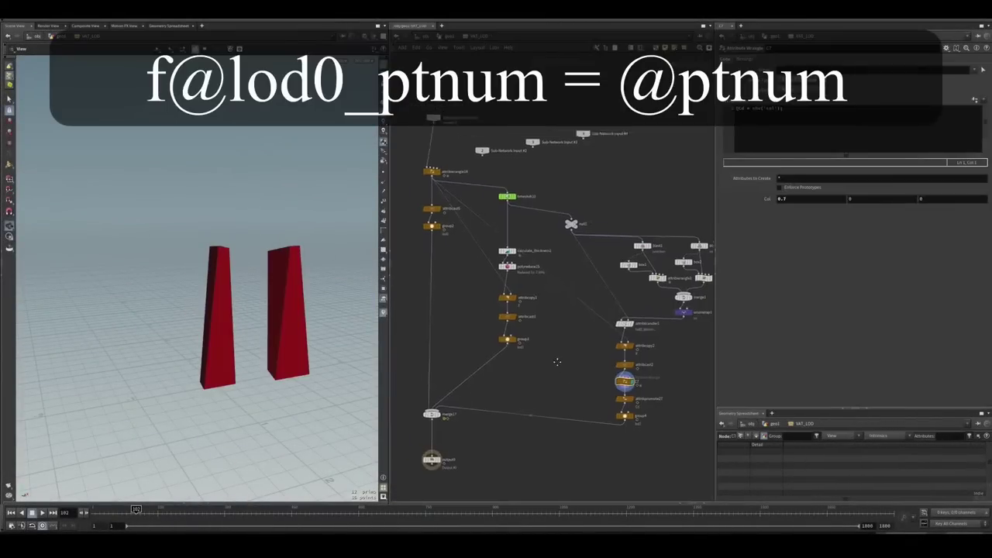
{"action": "scroll", "coordinate": [322, 279], "scroll_direction": "up", "scroll_amount": 3}
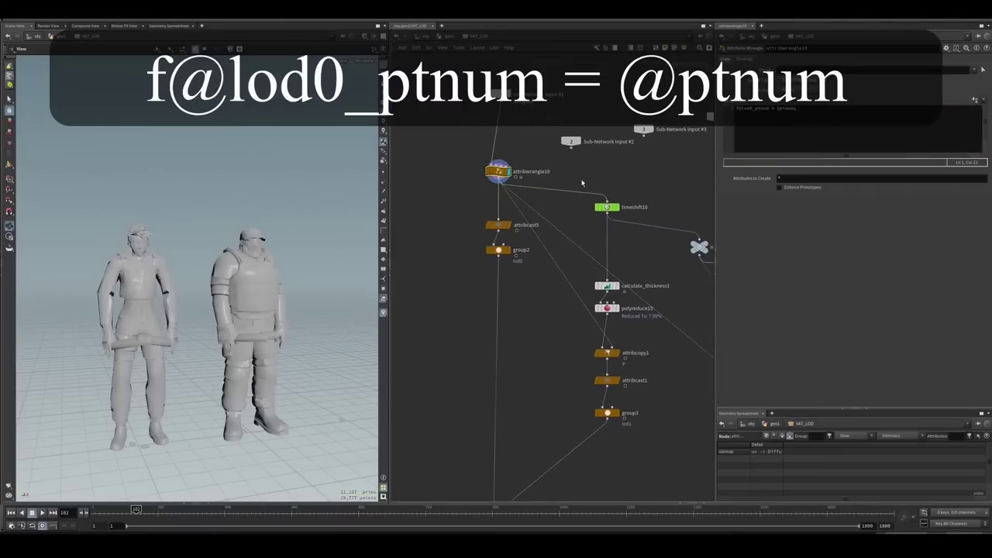
{"action": "left_click", "coordinate": [561, 163]}
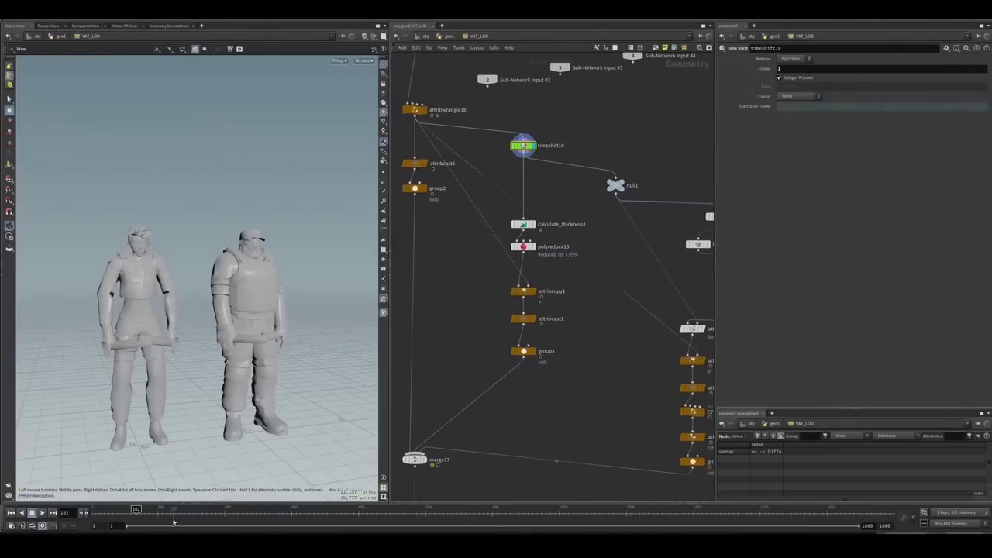
{"action": "left_click", "coordinate": [503, 249]}
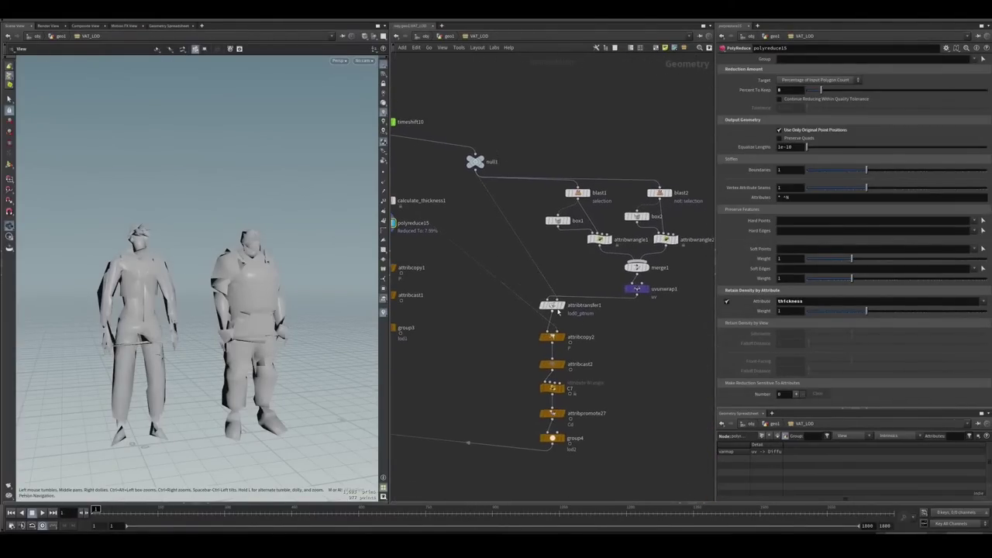
{"action": "left_click", "coordinate": [636, 289]}
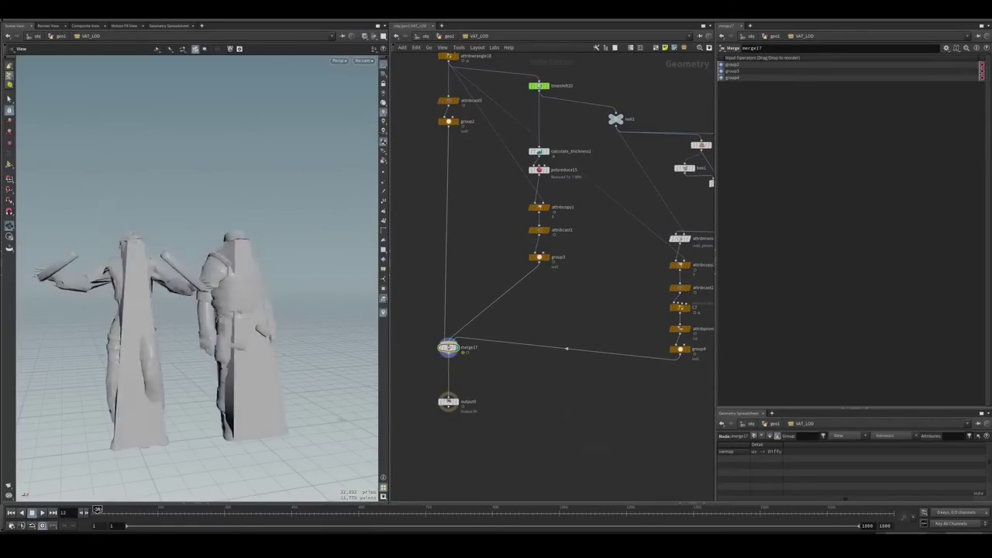
Step: Display the lod0, lod1 and lod2 point groups from group2, group3 and group4
{"action": "scroll", "coordinate": [553, 287], "scroll_direction": "up", "scroll_amount": 2}
{"action": "scroll", "coordinate": [553, 287], "scroll_direction": "up", "scroll_amount": 2}
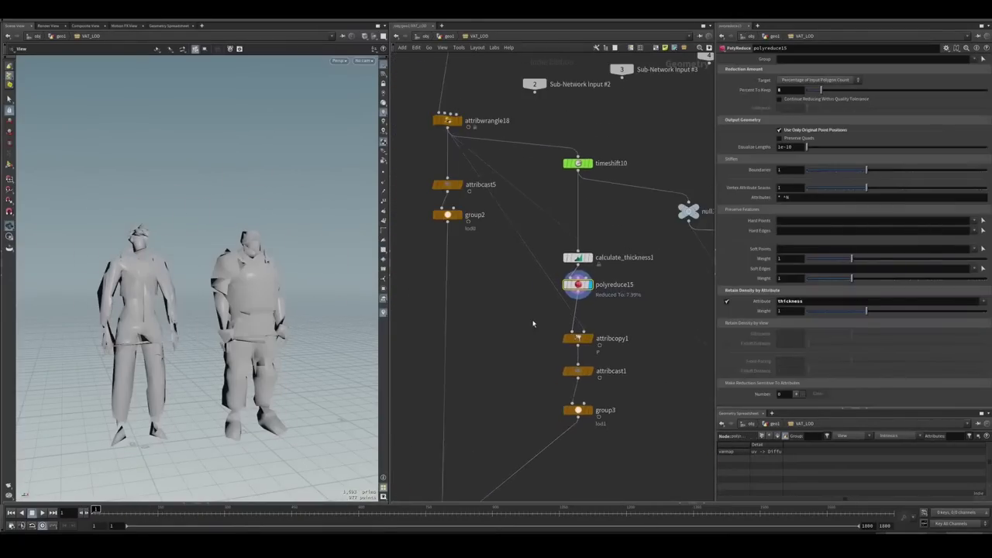
{"action": "left_click_drag", "start_coordinate": [460, 191], "coordinate": [463, 383]}
{"action": "left_click", "coordinate": [473, 383]}
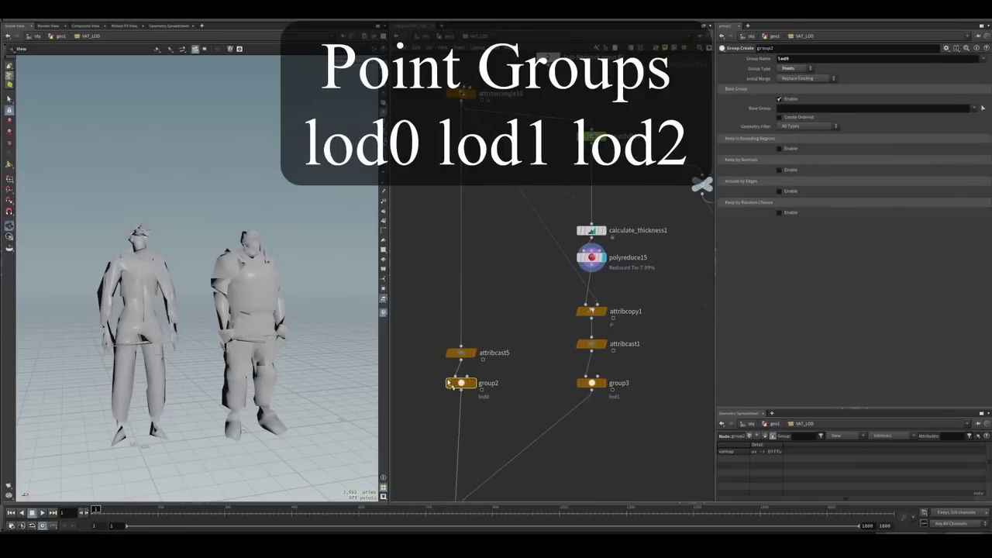
{"action": "left_click", "coordinate": [591, 383]}
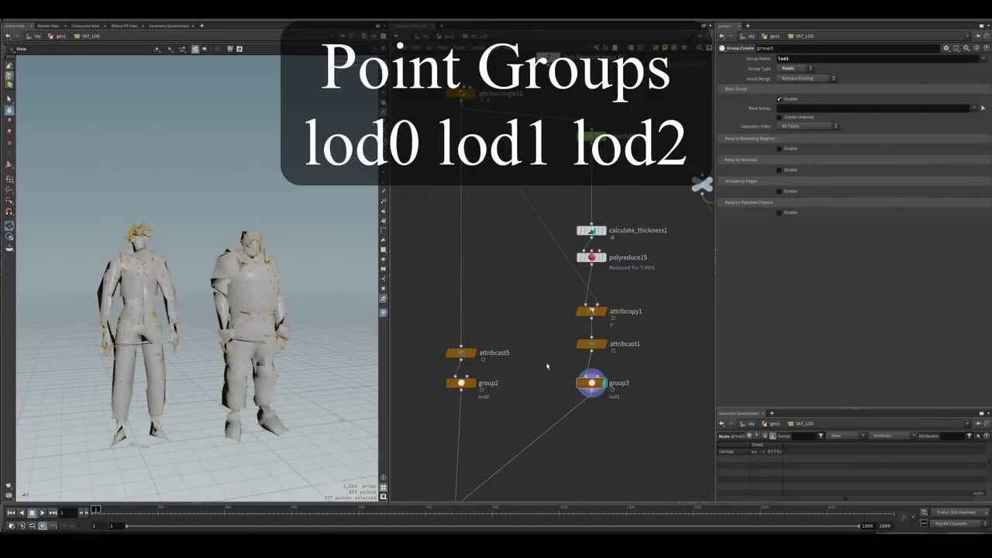
{"action": "scroll", "coordinate": [547, 366], "scroll_direction": "down", "scroll_amount": 3}
{"action": "left_click", "coordinate": [591, 383]}
{"action": "scroll", "coordinate": [542, 331], "scroll_direction": "up", "scroll_amount": 3}
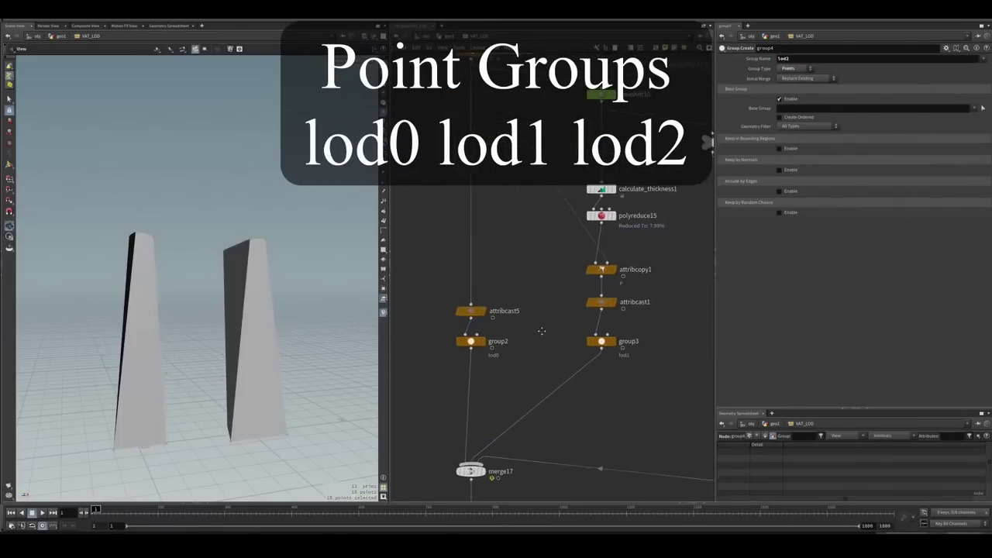
Step: Inspect attribcopy1's match-by-attribute settings and attribwrangle18's lod0_ptnum expression
{"action": "middle_click_drag", "start_coordinate": [542, 331], "coordinate": [489, 343]}
{"action": "left_click", "coordinate": [548, 281]}
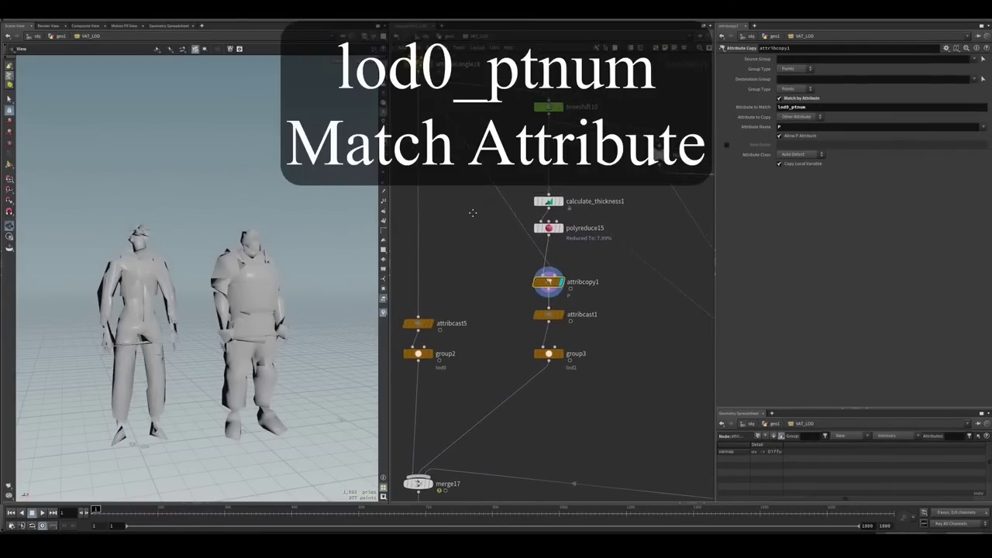
{"action": "middle_click_drag", "start_coordinate": [472, 212], "coordinate": [464, 249]}
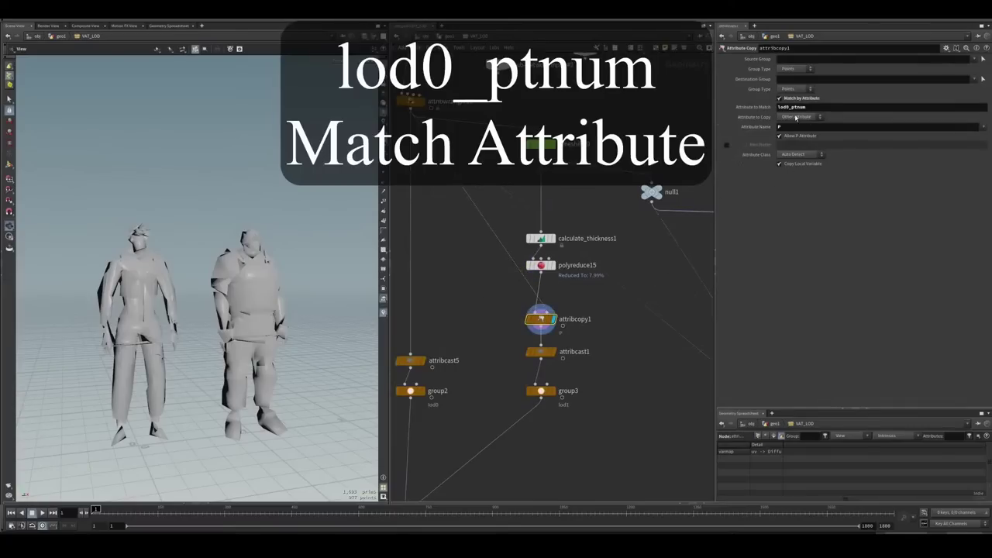
{"action": "middle_click_drag", "start_coordinate": [591, 239], "coordinate": [635, 277]}
{"action": "left_click", "coordinate": [585, 183]}
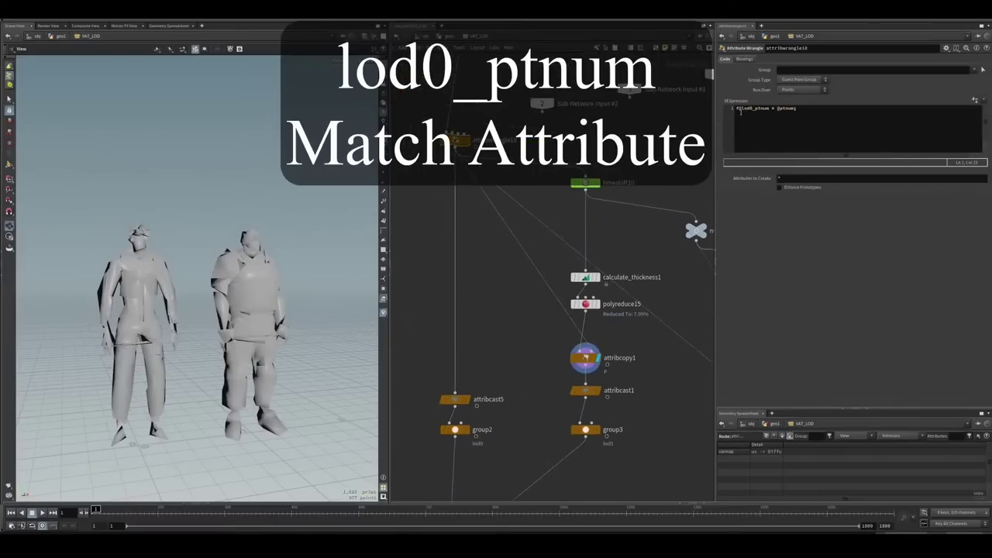
Step: Review LOD1's attribcopy1, attribcast1 integer cast and group3 lod1 settings
{"action": "middle_click_drag", "start_coordinate": [581, 339], "coordinate": [555, 308]}
{"action": "left_click", "coordinate": [557, 313]}
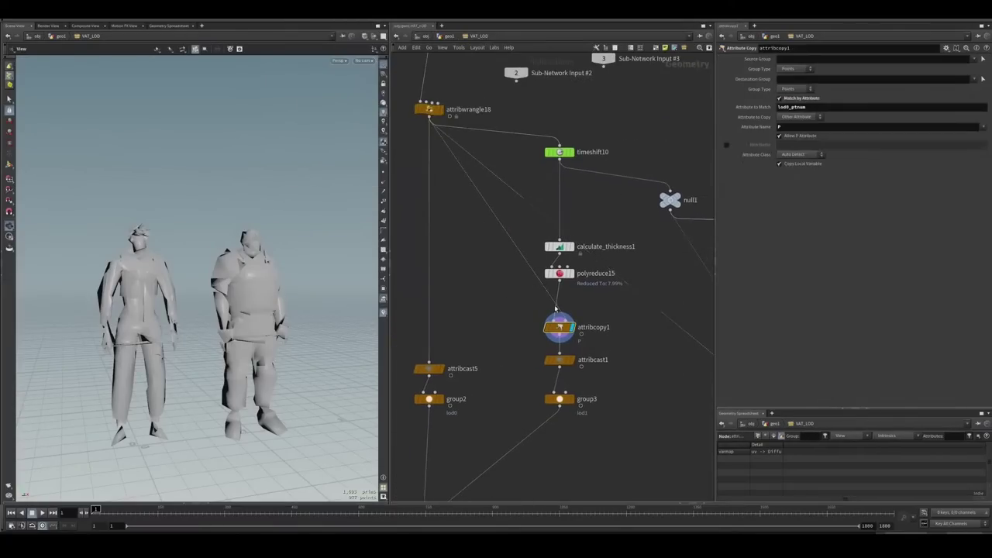
{"action": "middle_click_drag", "start_coordinate": [594, 335], "coordinate": [585, 317]}
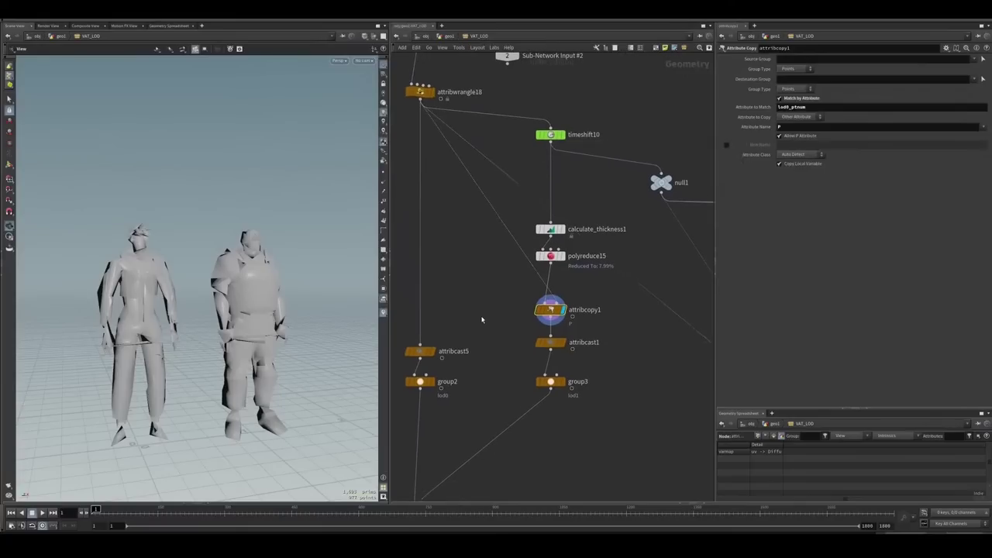
{"action": "middle_click_drag", "start_coordinate": [515, 341], "coordinate": [505, 317]}
{"action": "left_click", "coordinate": [541, 318]}
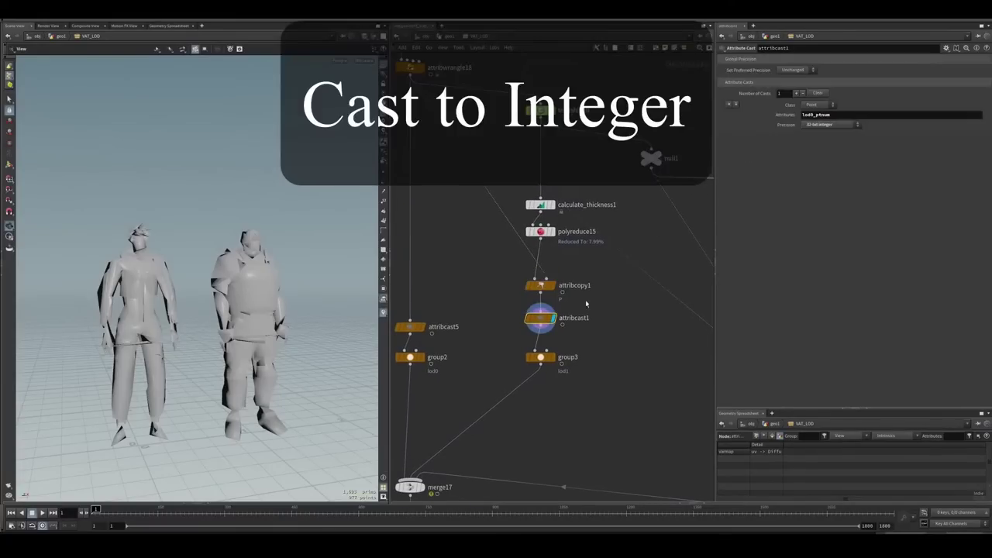
{"action": "left_click", "coordinate": [573, 358]}
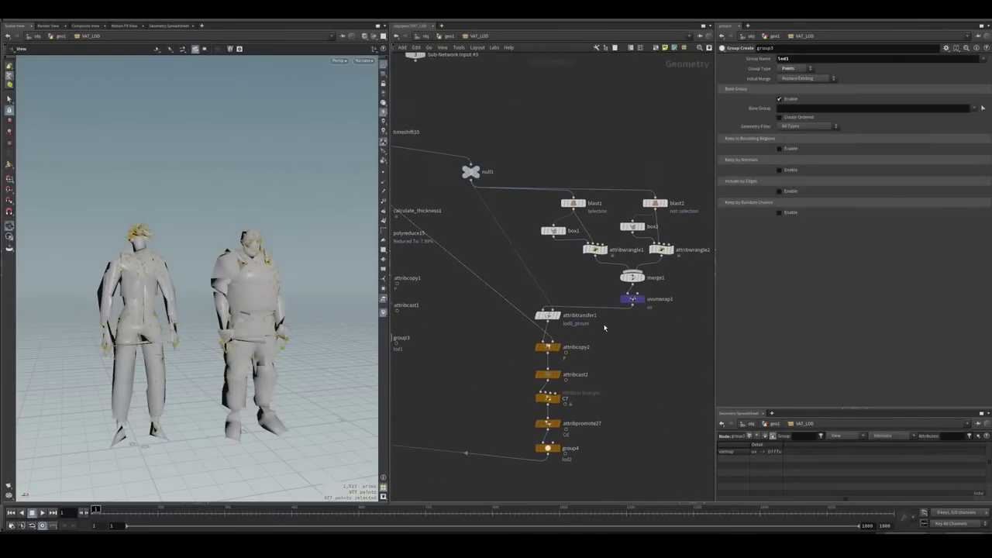
Step: Add a PolyReduce node under null1 keeping 8 percent of polygons and display it
{"action": "left_click", "coordinate": [471, 171]}
{"action": "middle_click_drag", "start_coordinate": [434, 267], "coordinate": [461, 264]}
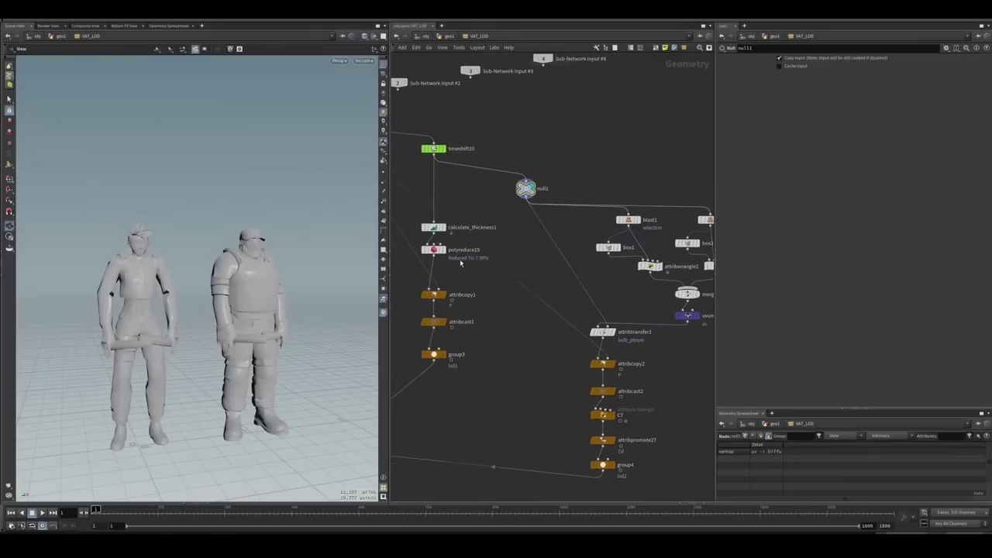
{"action": "key", "text": "Tab"}
{"action": "type", "text": "polyreduce"}
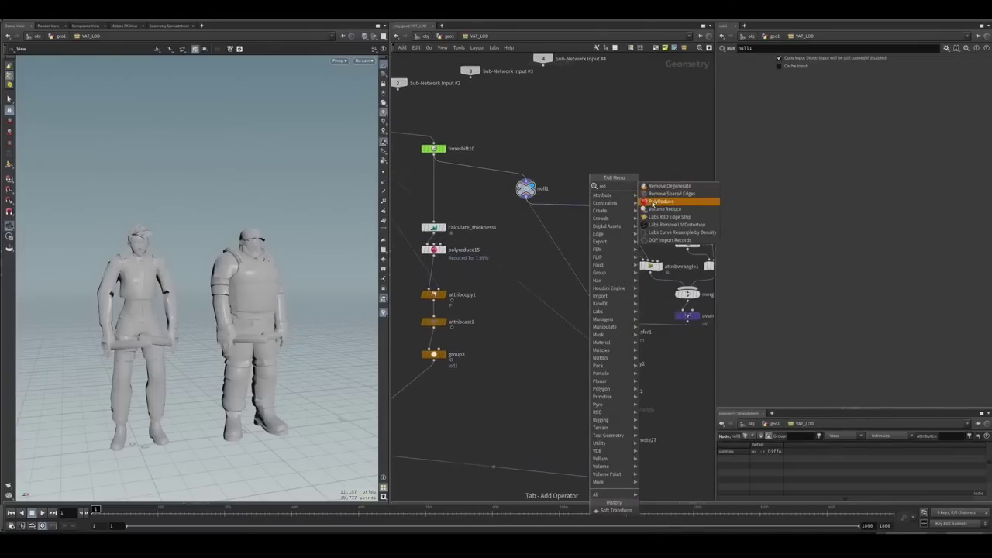
{"action": "key", "text": "Return"}
{"action": "left_click", "coordinate": [611, 171]}
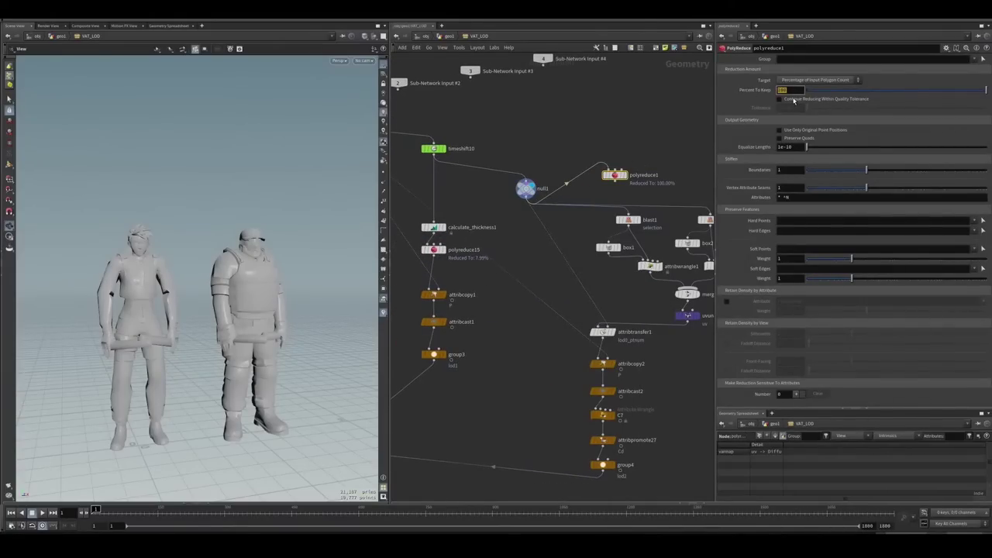
{"action": "type", "text": "8"}
{"action": "key", "text": "Return"}
{"action": "left_click", "coordinate": [625, 175]}
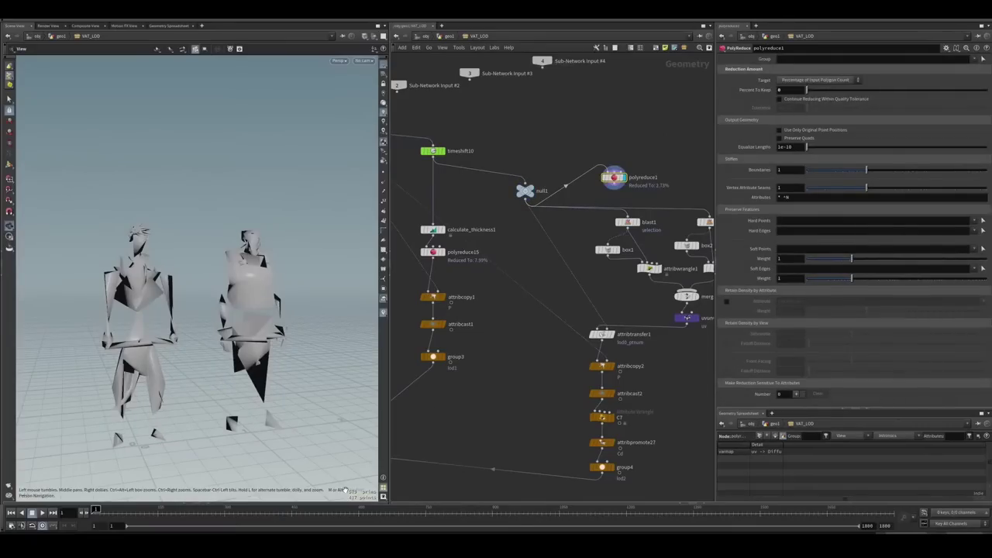
Step: Check the info summaries of uvunwrap1 and polyreduce1
{"action": "middle_click_drag", "start_coordinate": [640, 351], "coordinate": [602, 358]}
{"action": "left_click", "coordinate": [648, 326]}
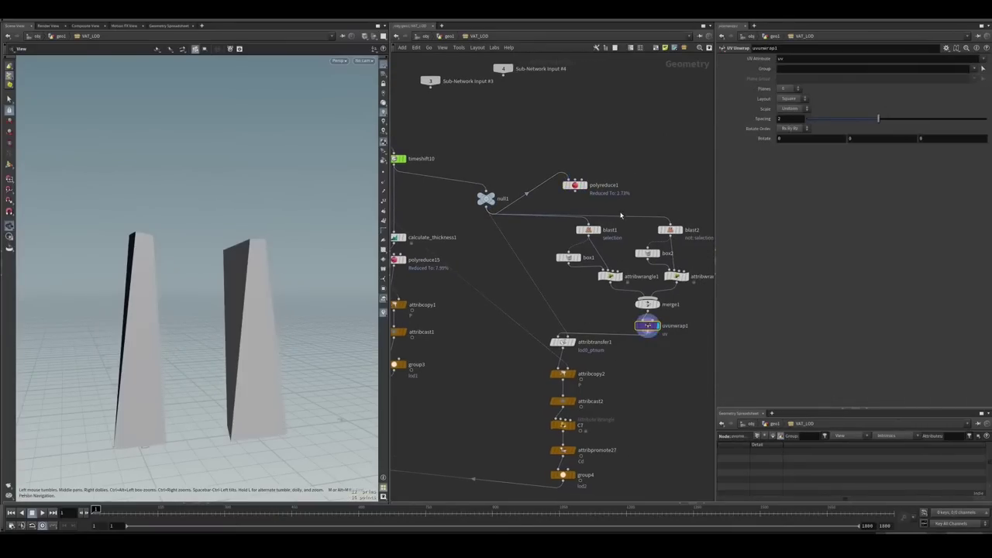
{"action": "left_click", "coordinate": [629, 329]}
{"action": "left_click", "coordinate": [583, 186]}
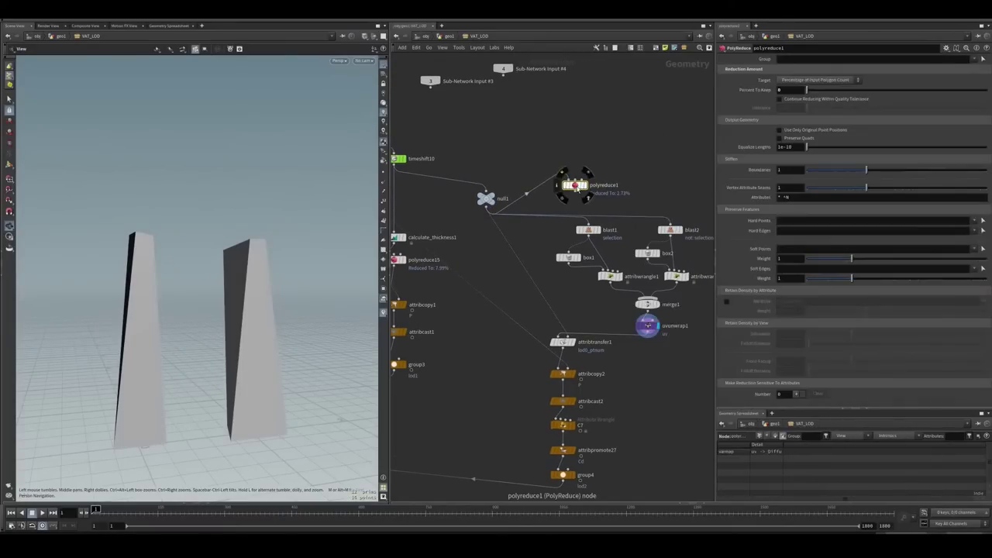
{"action": "left_click", "coordinate": [762, 39]}
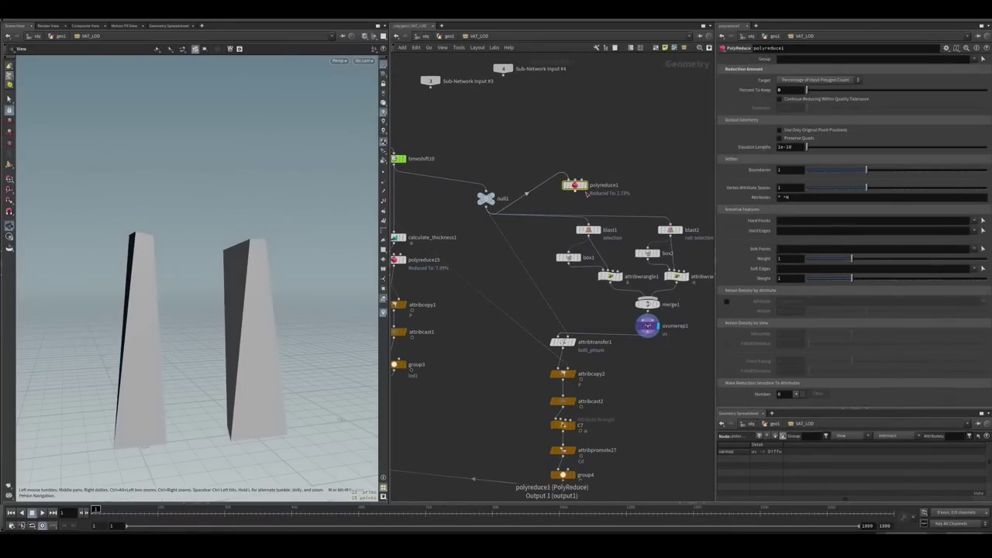
Step: Display blast1's character, box1 and attribwrangle1's tapered box, orbiting to see its side
{"action": "left_click", "coordinate": [599, 230]}
{"action": "middle_click_drag", "start_coordinate": [646, 239], "coordinate": [602, 244]}
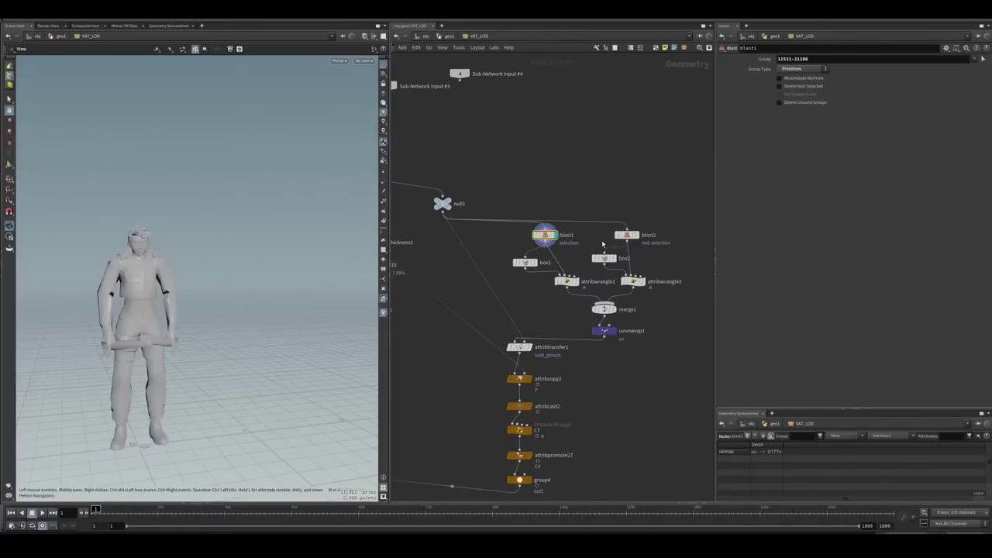
{"action": "left_click", "coordinate": [534, 262]}
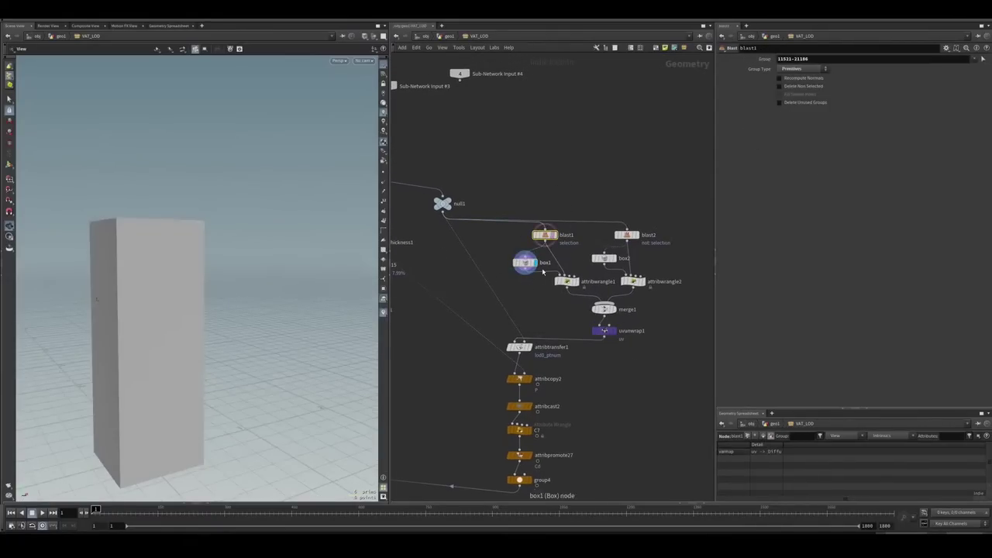
{"action": "left_click", "coordinate": [555, 234]}
{"action": "left_click", "coordinate": [577, 281]}
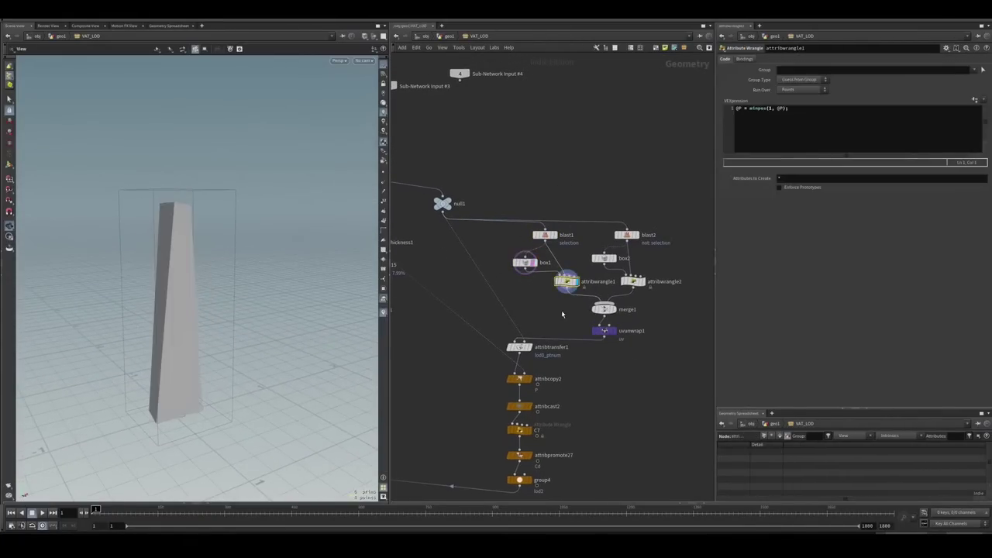
{"action": "left_click_drag", "start_coordinate": [241, 325], "coordinate": [263, 324]}
{"action": "left_click_drag", "start_coordinate": [206, 285], "coordinate": [224, 286]}
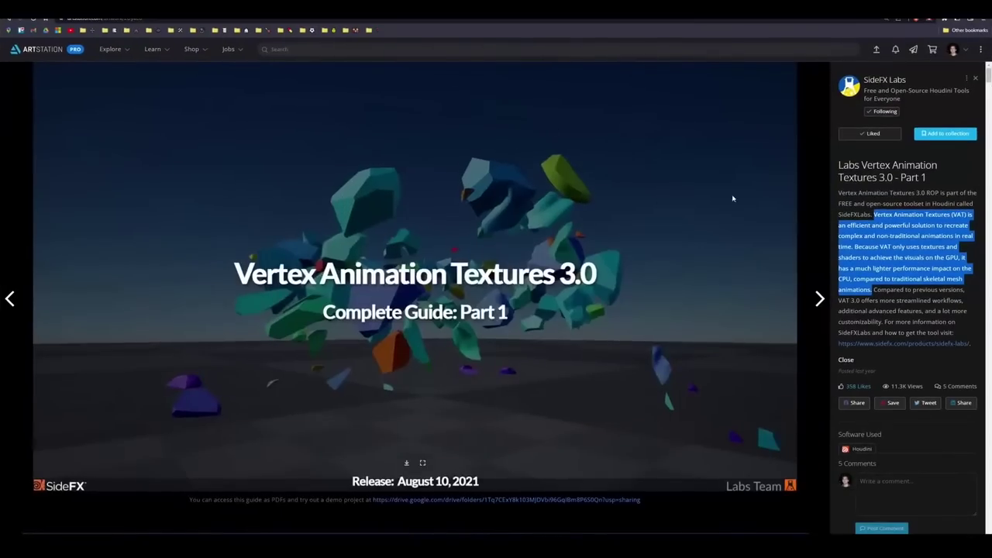
Step: Open the VAT 3.0 Part 2 Soft-Body Deformation project and scroll to its LODs slides
{"action": "key", "text": "Escape"}
{"action": "scroll", "coordinate": [496, 349], "scroll_direction": "down", "scroll_amount": 6}
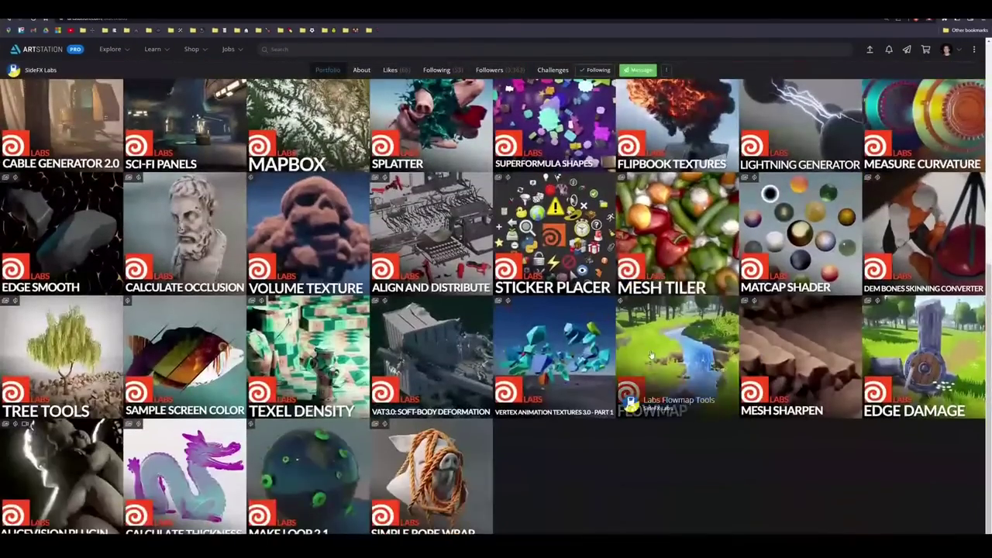
{"action": "left_click", "coordinate": [454, 359]}
{"action": "scroll", "coordinate": [551, 319], "scroll_direction": "down", "scroll_amount": 15}
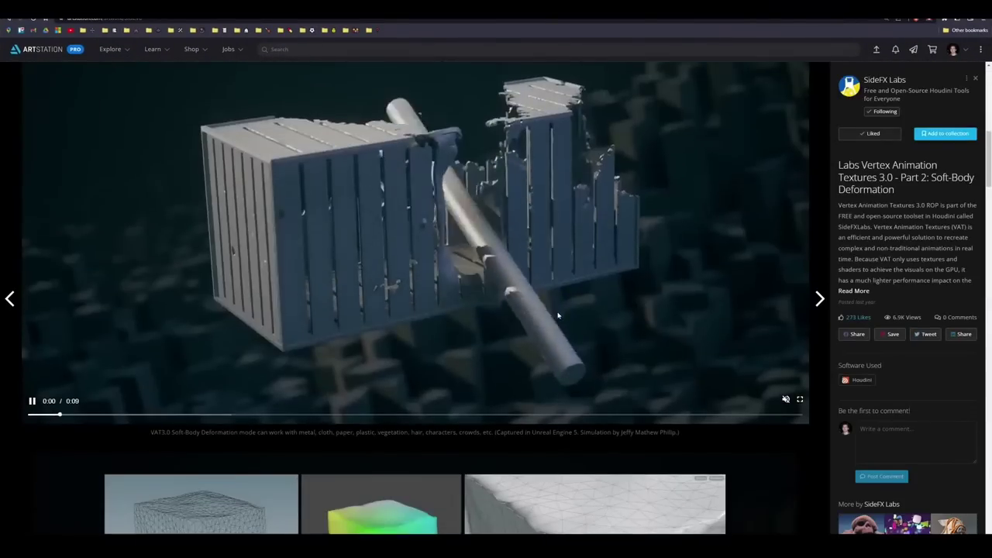
{"action": "scroll", "coordinate": [552, 319], "scroll_direction": "down", "scroll_amount": 8}
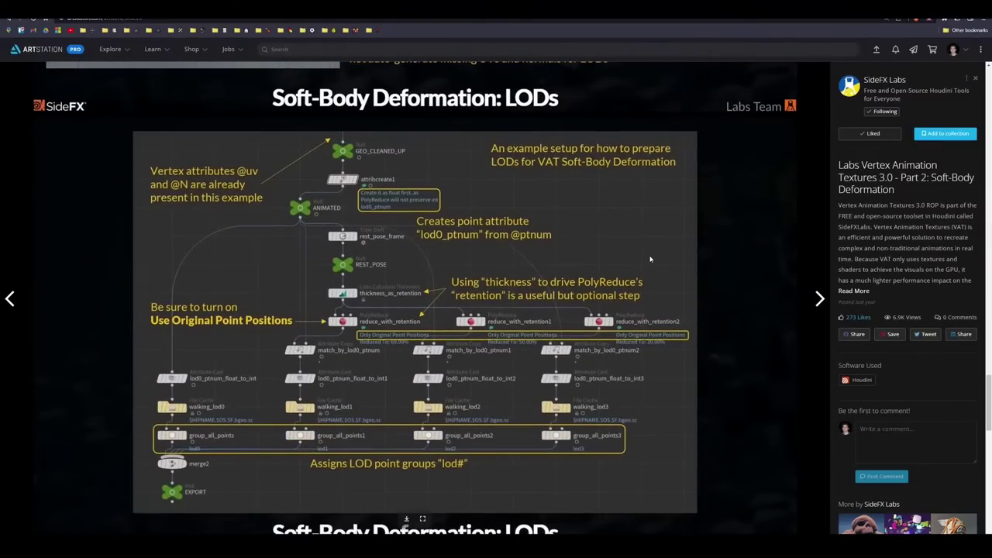
{"action": "scroll", "coordinate": [651, 258], "scroll_direction": "up", "scroll_amount": 6}
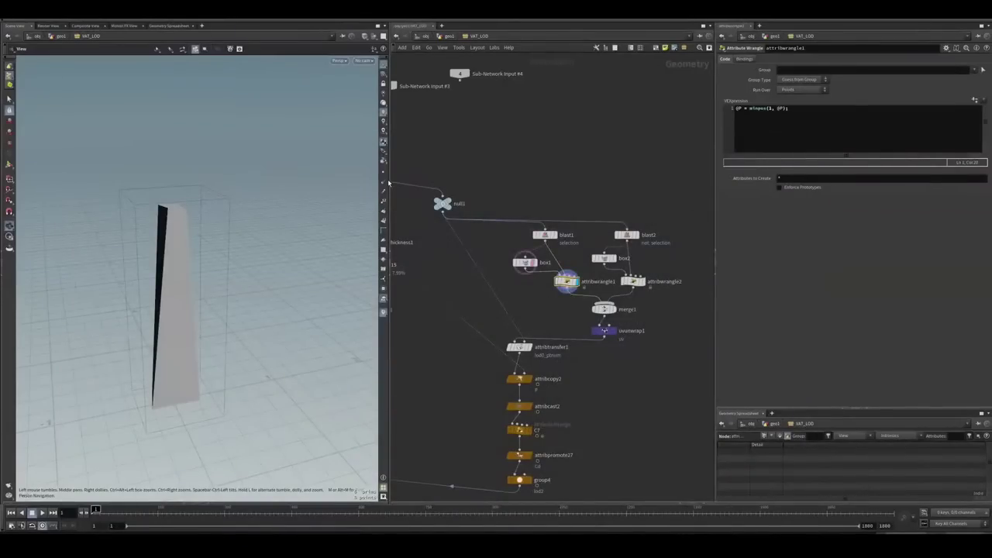
Step: Inspect merge1, uvunwrap1 and the lod0_ptnum attribute transfer, then step down to attribcopy2 and C7
{"action": "left_click", "coordinate": [604, 309]}
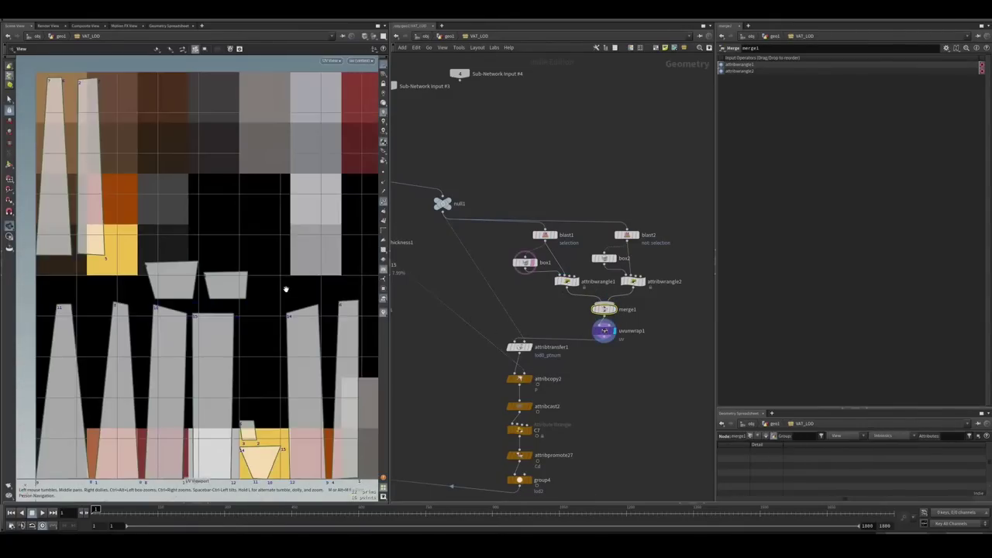
{"action": "left_click", "coordinate": [603, 331]}
{"action": "middle_click_drag", "start_coordinate": [615, 369], "coordinate": [640, 321]}
{"action": "left_click", "coordinate": [552, 285]}
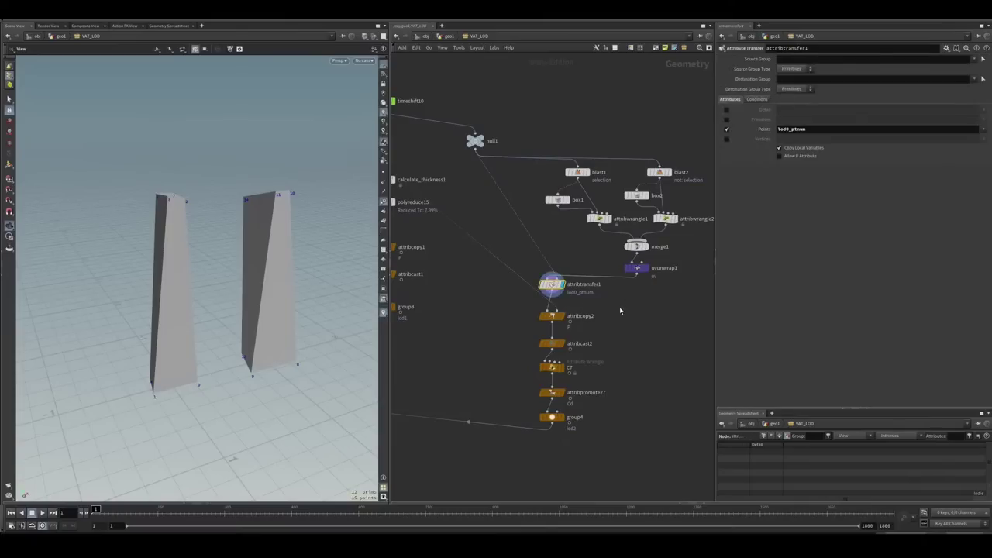
{"action": "mouse_move", "coordinate": [502, 305]}
{"action": "middle_mouse_down"}
{"action": "mouse_move", "coordinate": [572, 310]}
{"action": "mouse_move", "coordinate": [513, 315]}
{"action": "middle_mouse_up"}
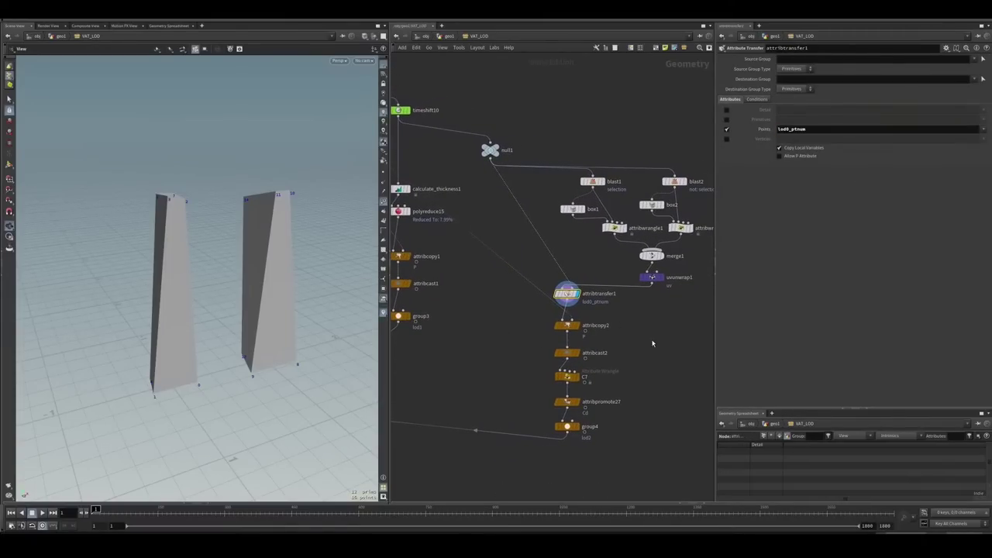
{"action": "key", "text": "Down"}
{"action": "middle_click_drag", "start_coordinate": [612, 357], "coordinate": [606, 334]}
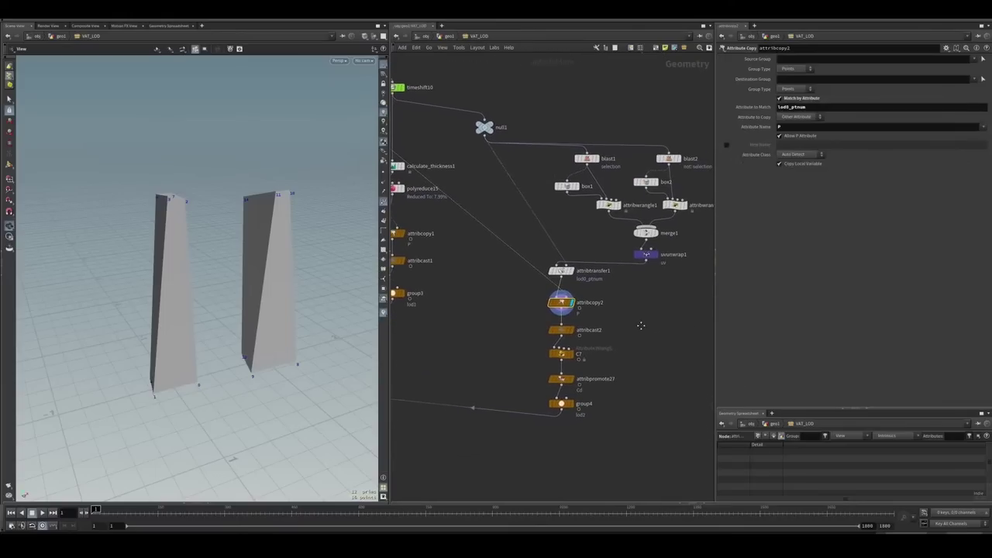
{"action": "key", "text": "Down"}
{"action": "key", "text": "Down"}
{"action": "key", "text": "Down"}
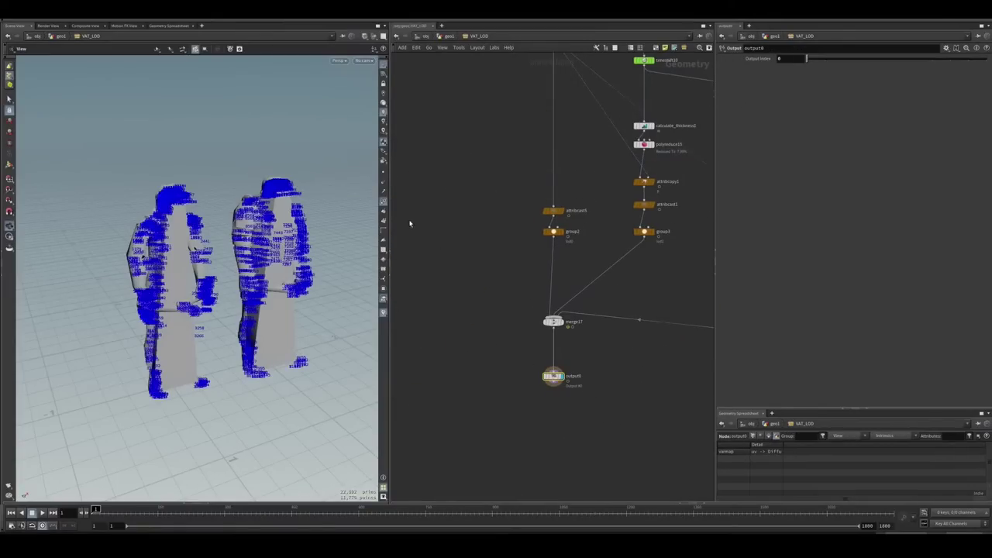
Step: Hide point numbers, go to /out, and view VAT_Crowds1's Export, Advanced and Settings tabs
{"action": "left_click", "coordinate": [383, 201]}
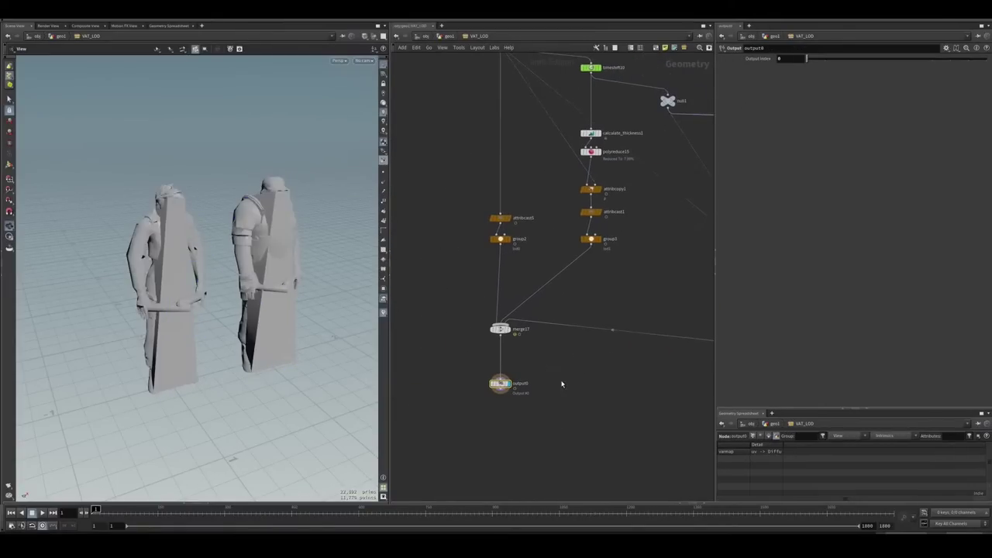
{"action": "key", "text": "n"}
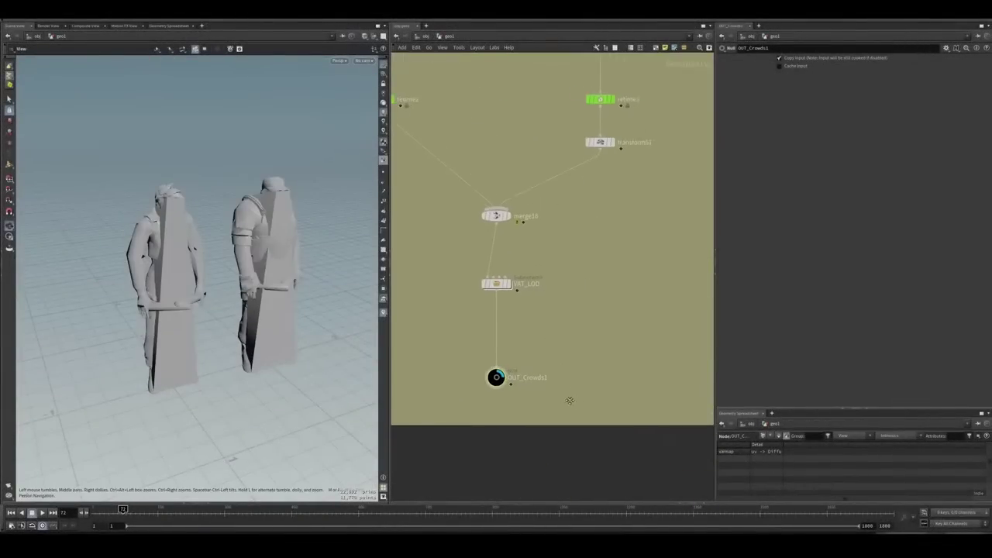
{"action": "left_click", "coordinate": [576, 388]}
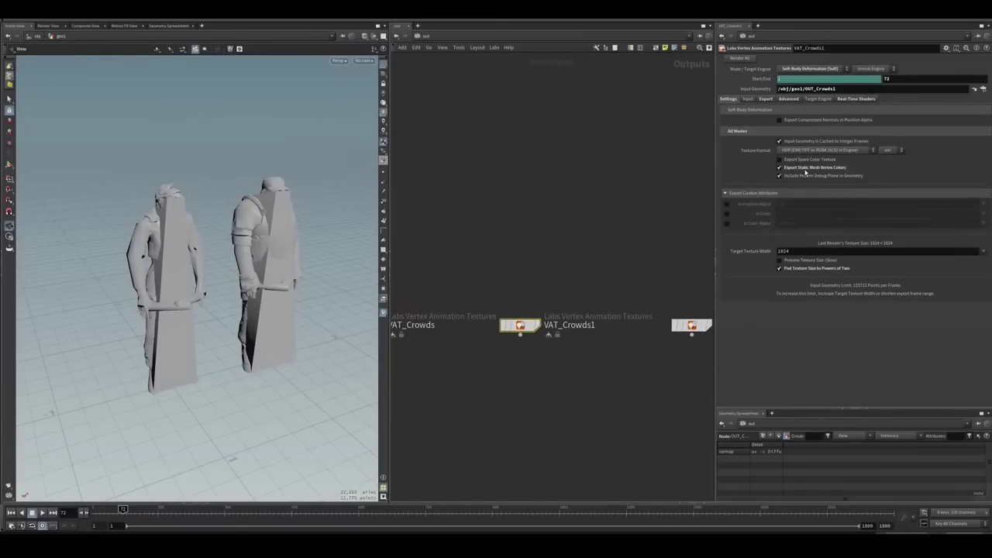
{"action": "left_click", "coordinate": [764, 99]}
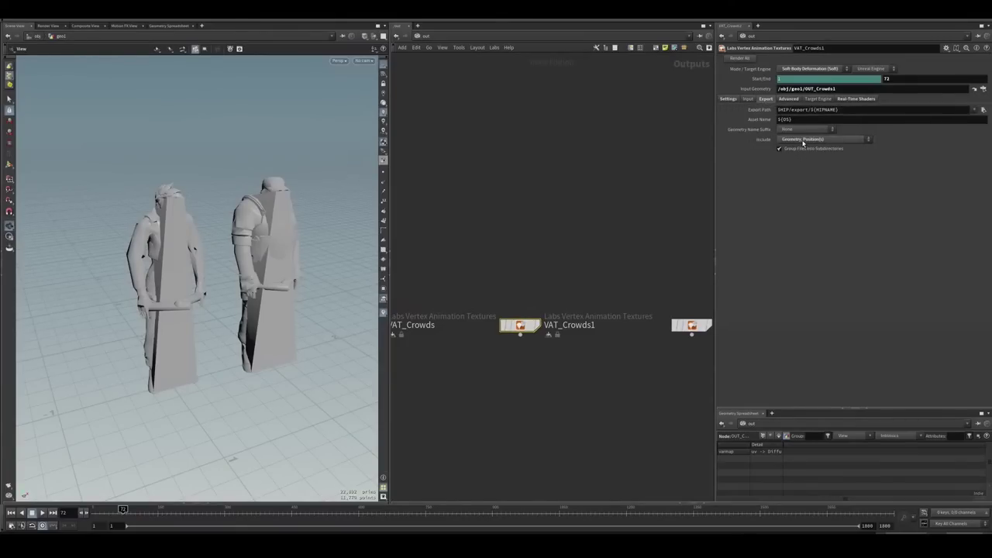
{"action": "left_click", "coordinate": [788, 99]}
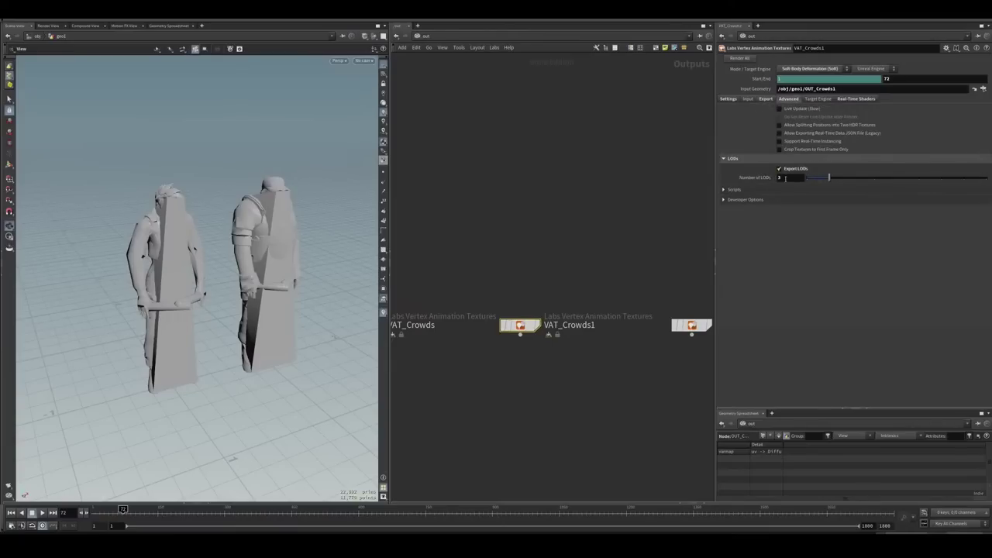
{"action": "left_click", "coordinate": [730, 100]}
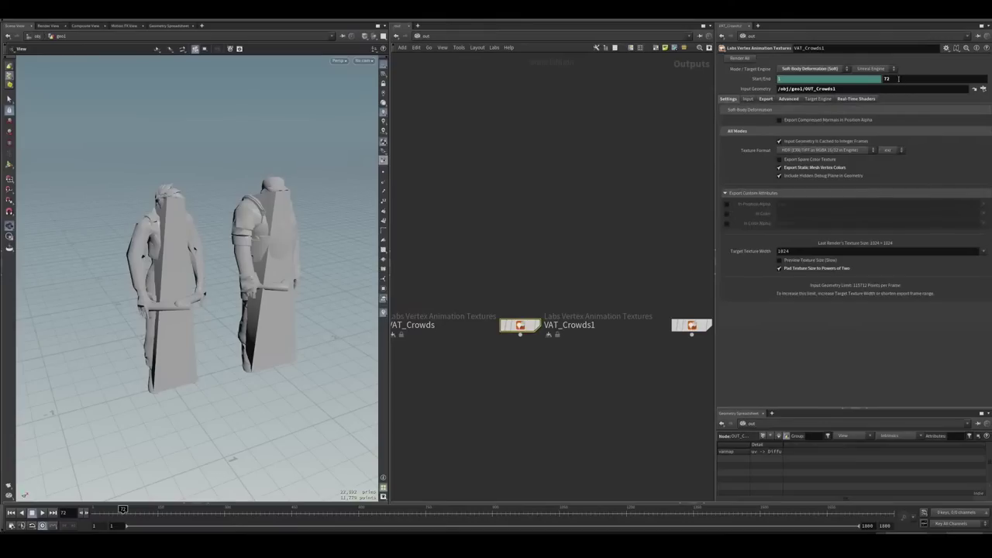
Step: Apply Side FX Set VAT HDR Textures to the crowd position texture and enable Interframe Interpolation
{"action": "key", "text": "h"}
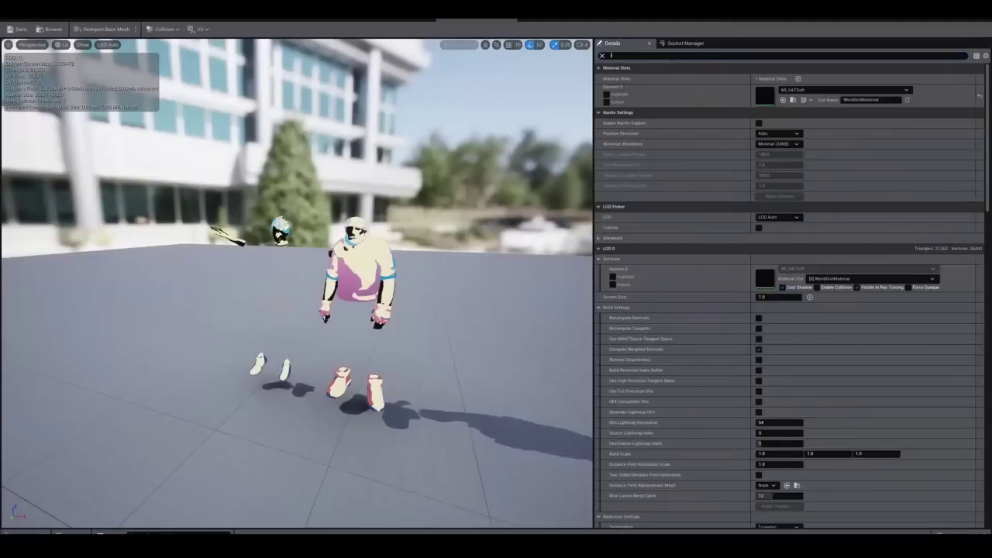
{"action": "type", "text": "impor"}
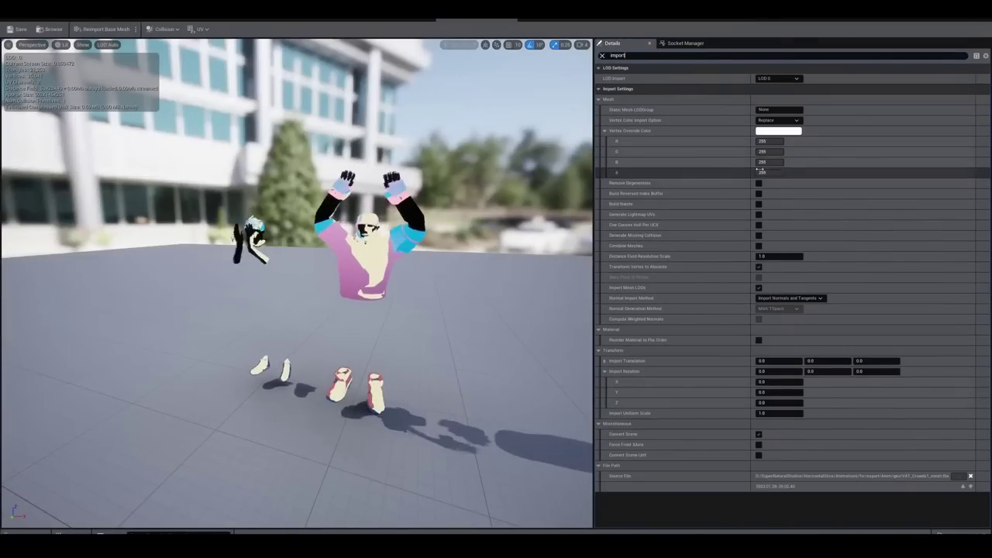
{"action": "type", "text": "t"}
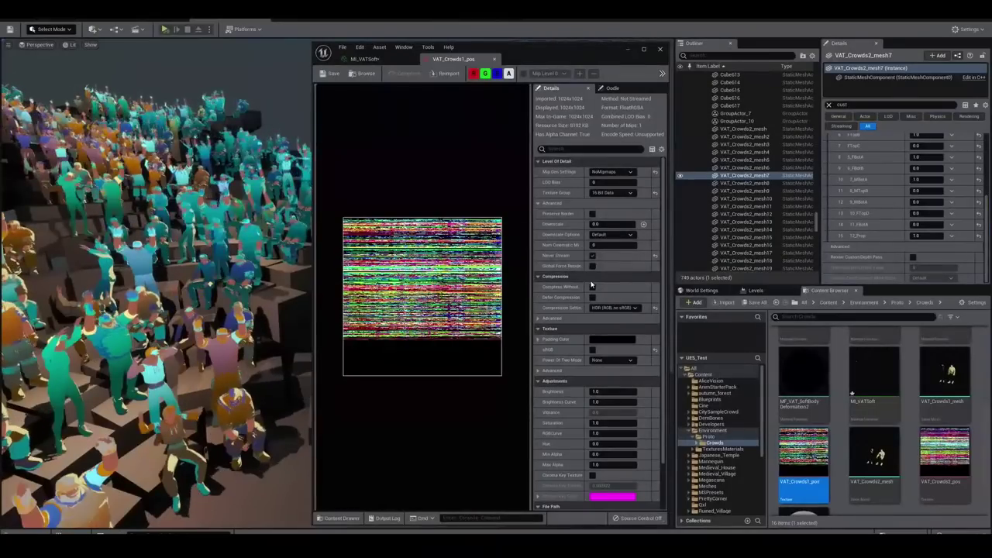
{"action": "right_click", "coordinate": [803, 465]}
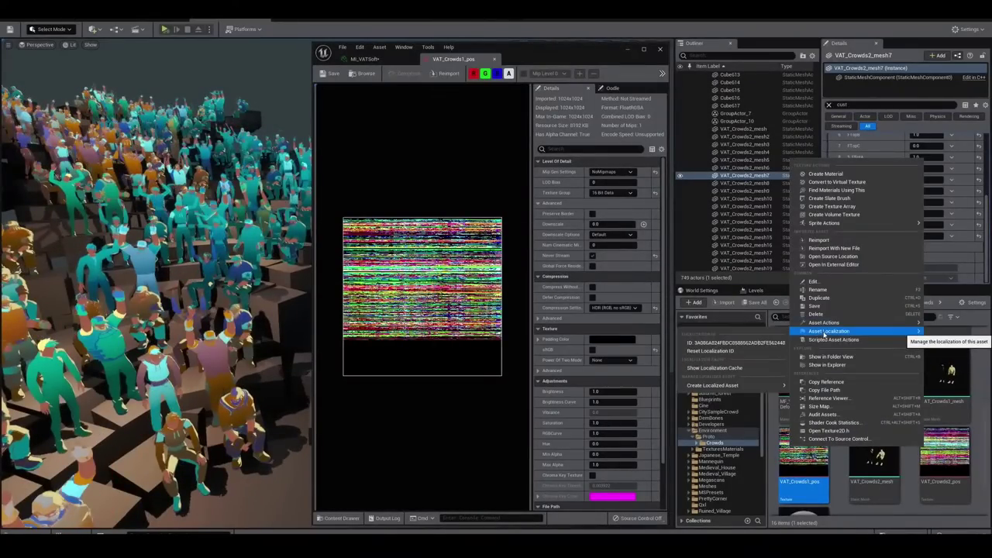
{"action": "mouse_move", "coordinate": [833, 339]}
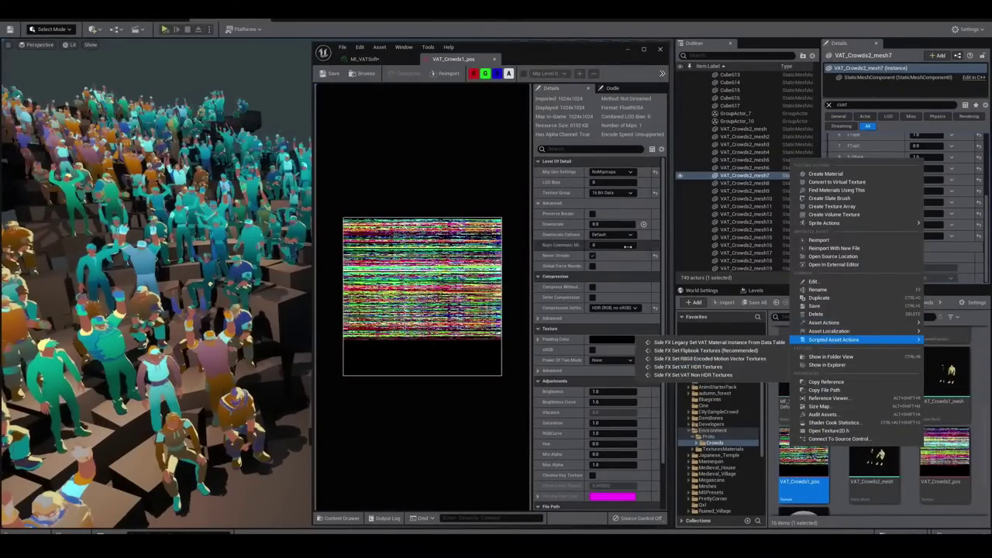
{"action": "left_click", "coordinate": [612, 308]}
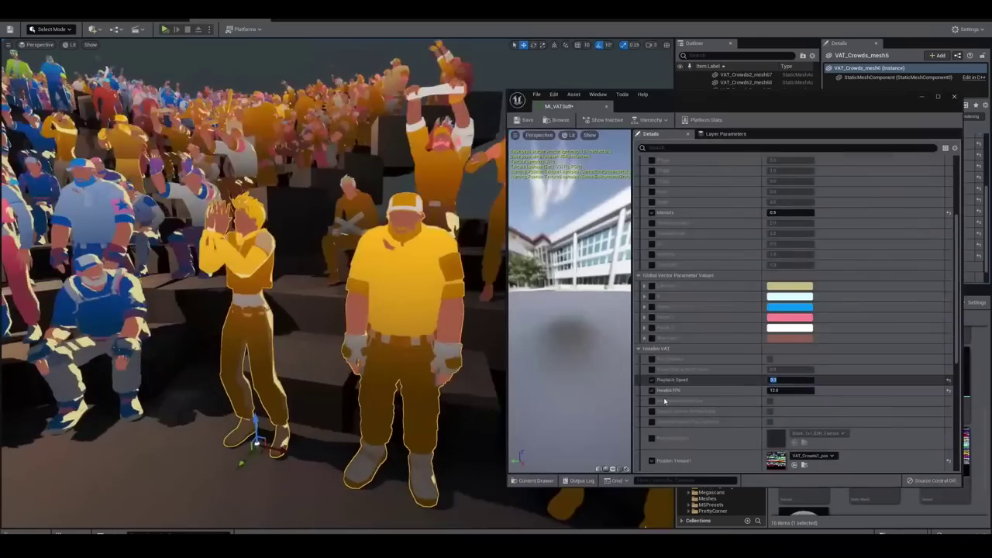
{"action": "left_click", "coordinate": [651, 400]}
{"action": "left_click_drag", "start_coordinate": [689, 99], "coordinate": [711, 85]}
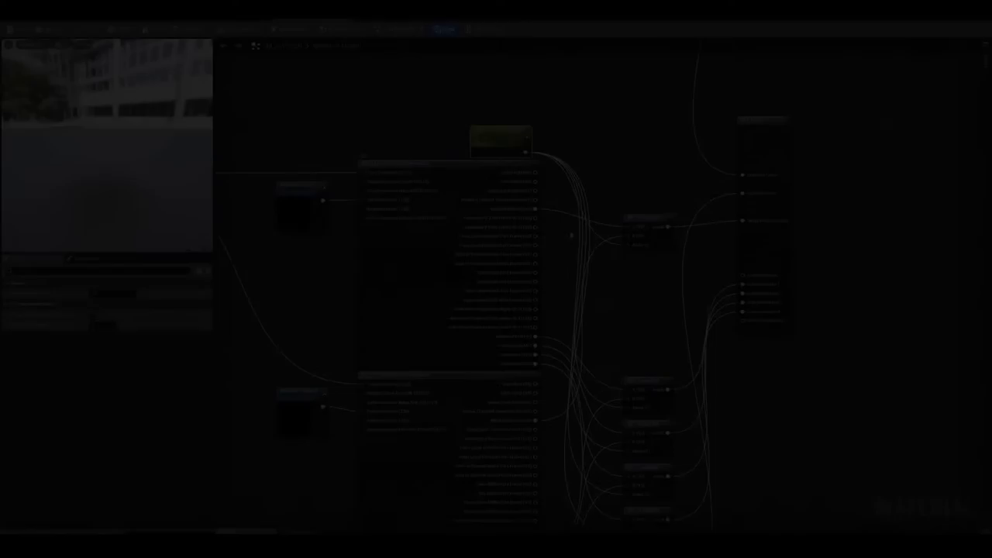
Step: Move the Opacity comment group lower in the M_VATSoft graph
{"action": "scroll", "coordinate": [625, 150], "scroll_direction": "down", "scroll_amount": 2}
{"action": "scroll", "coordinate": [599, 265], "scroll_direction": "up", "scroll_amount": 3}
{"action": "scroll", "coordinate": [599, 264], "scroll_direction": "down", "scroll_amount": 7}
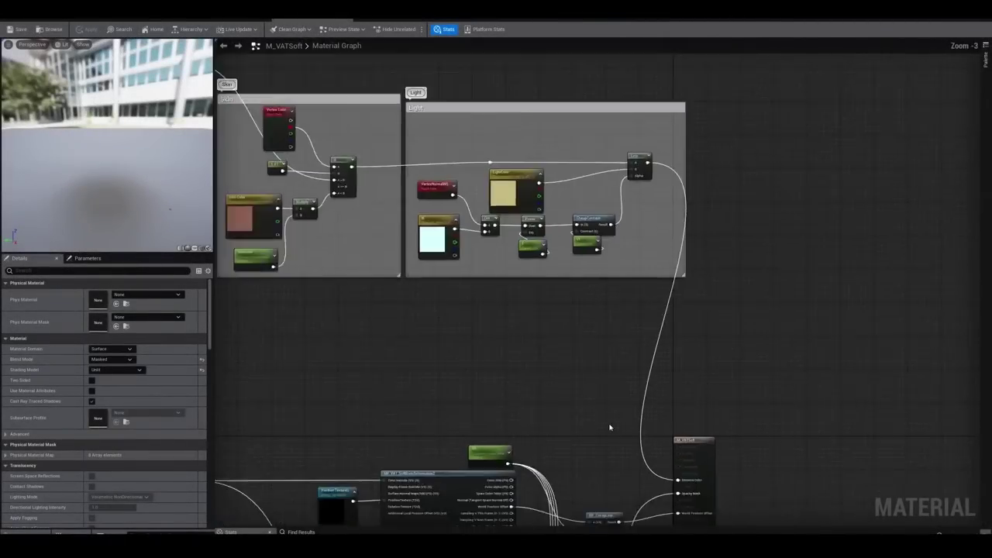
{"action": "scroll", "coordinate": [664, 276], "scroll_direction": "up", "scroll_amount": 5}
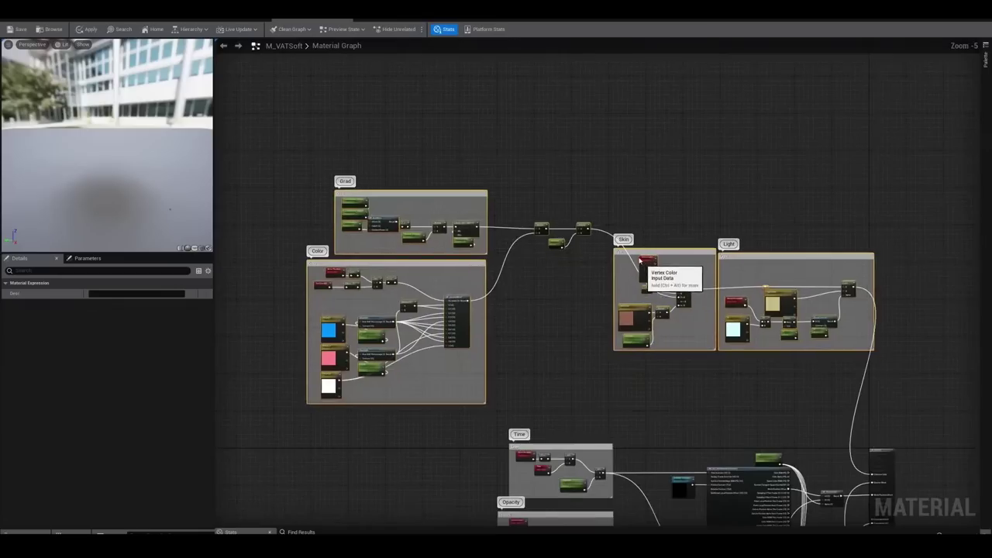
{"action": "scroll", "coordinate": [698, 225], "scroll_direction": "down", "scroll_amount": 1}
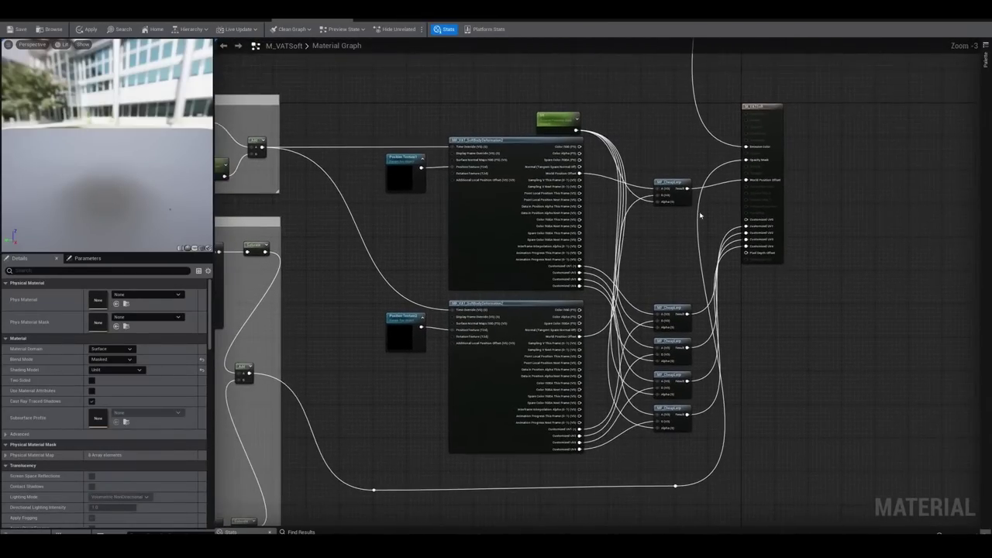
{"action": "scroll", "coordinate": [620, 186], "scroll_direction": "down", "scroll_amount": 2}
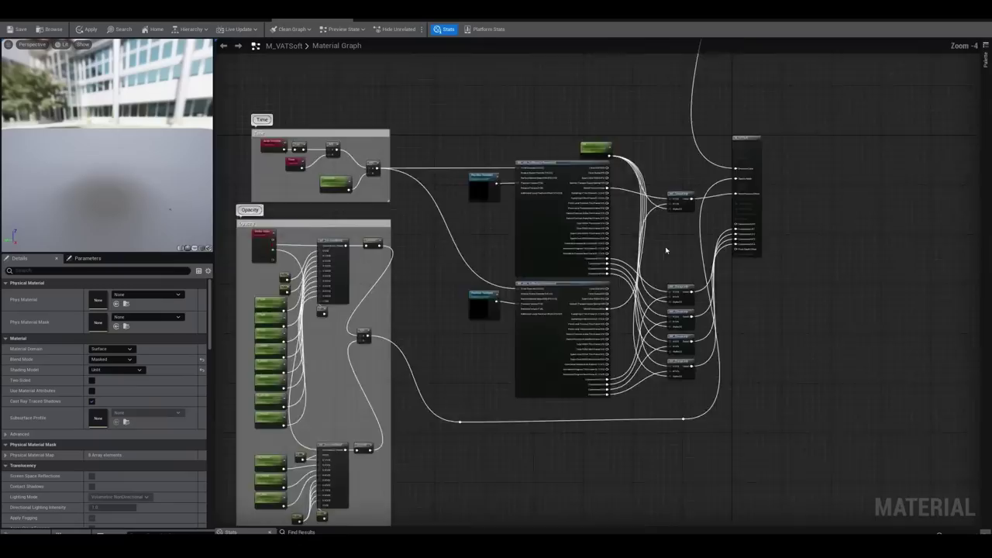
{"action": "left_click_drag", "start_coordinate": [513, 189], "coordinate": [477, 257]}
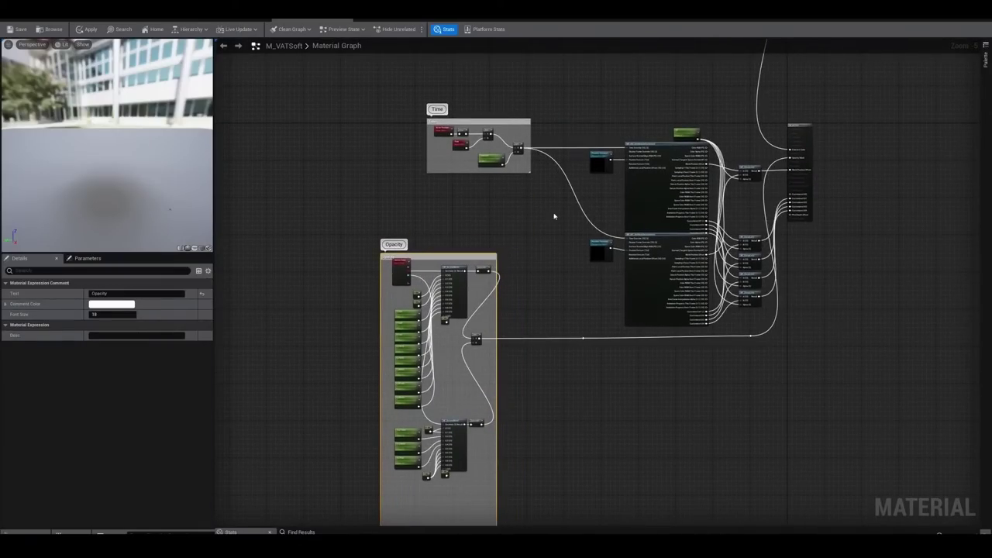
{"action": "right_click_drag", "start_coordinate": [553, 214], "coordinate": [489, 238]}
Step: Inspect the Time group, MF_VAT_SoftBodyDeformation2 node and Position Texture1 parameter
{"action": "left_click", "coordinate": [380, 143]}
{"action": "scroll", "coordinate": [414, 288], "scroll_direction": "up", "scroll_amount": 3}
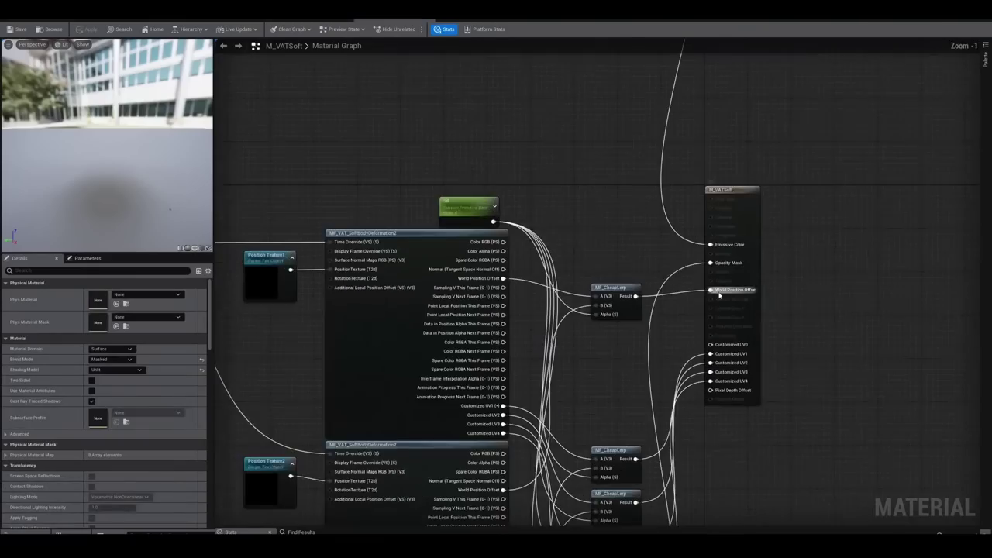
{"action": "right_click_drag", "start_coordinate": [349, 366], "coordinate": [524, 217]}
{"action": "left_click", "coordinate": [465, 256]}
{"action": "left_click", "coordinate": [457, 97]}
{"action": "right_click_drag", "start_coordinate": [457, 97], "coordinate": [546, 192]}
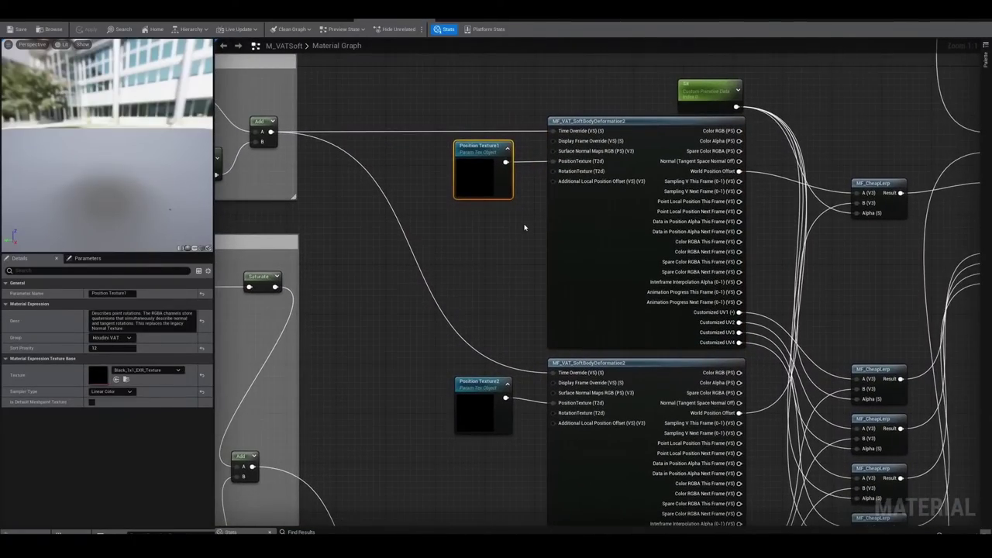
Step: Inspect MF_VAT_SoftBodyDeformation2's PositionTexture input, then return to M_VATSoft and deselect
{"action": "double_click", "coordinate": [586, 247]}
{"action": "scroll", "coordinate": [748, 260], "scroll_direction": "down", "scroll_amount": 6}
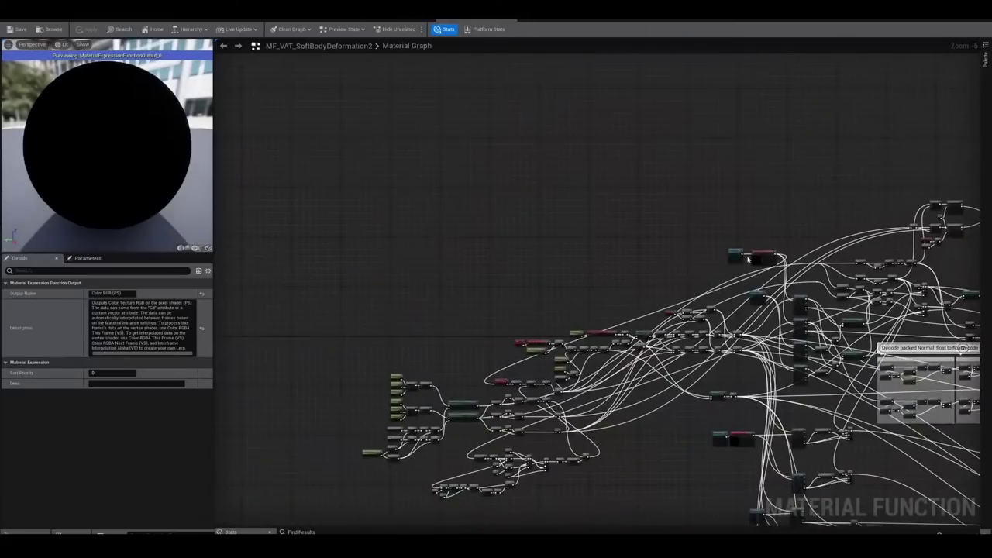
{"action": "scroll", "coordinate": [728, 260], "scroll_direction": "up", "scroll_amount": 7}
{"action": "left_click", "coordinate": [659, 248]}
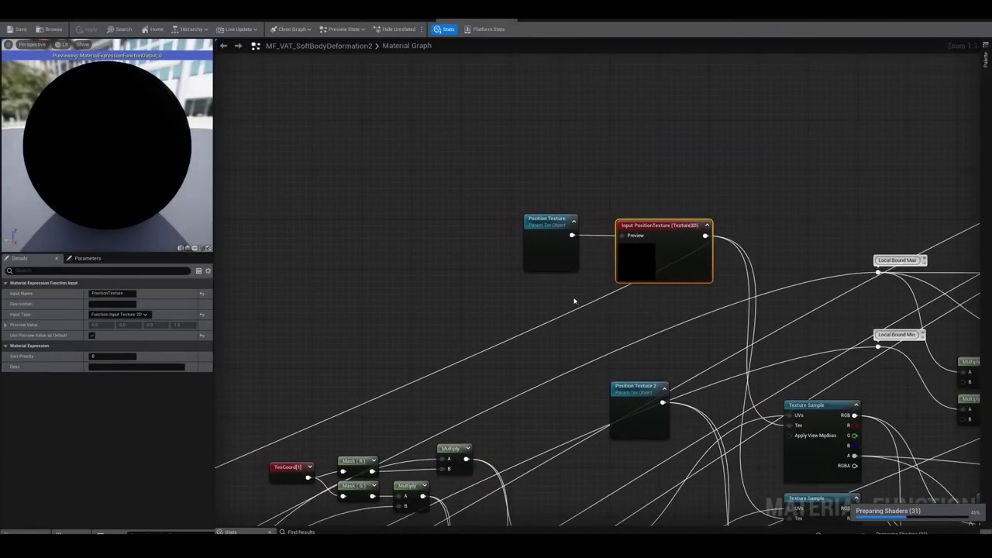
{"action": "left_click", "coordinate": [472, 21]}
{"action": "scroll", "coordinate": [485, 249], "scroll_direction": "down", "scroll_amount": 5}
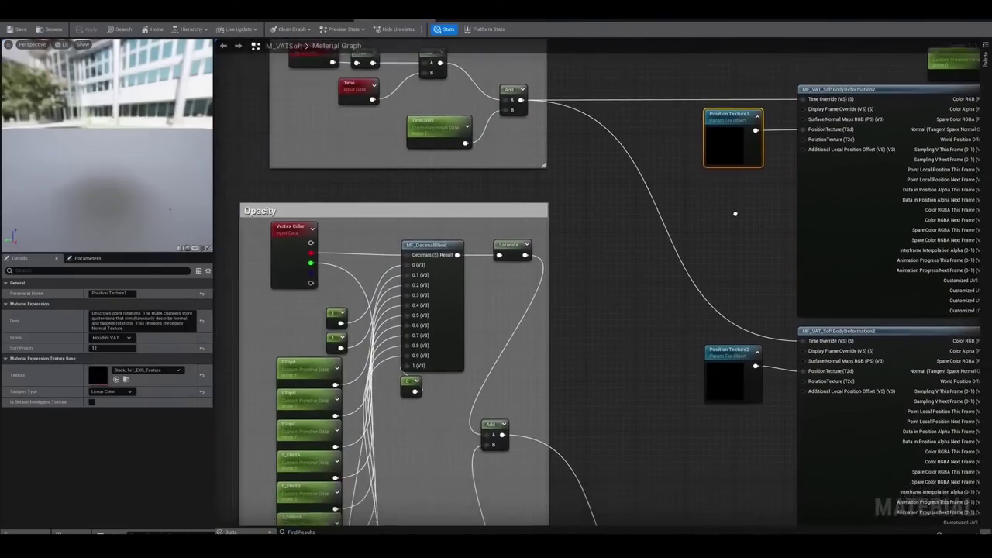
{"action": "scroll", "coordinate": [513, 219], "scroll_direction": "up", "scroll_amount": 3}
{"action": "scroll", "coordinate": [642, 221], "scroll_direction": "up", "scroll_amount": 2}
{"action": "left_click", "coordinate": [642, 221]}
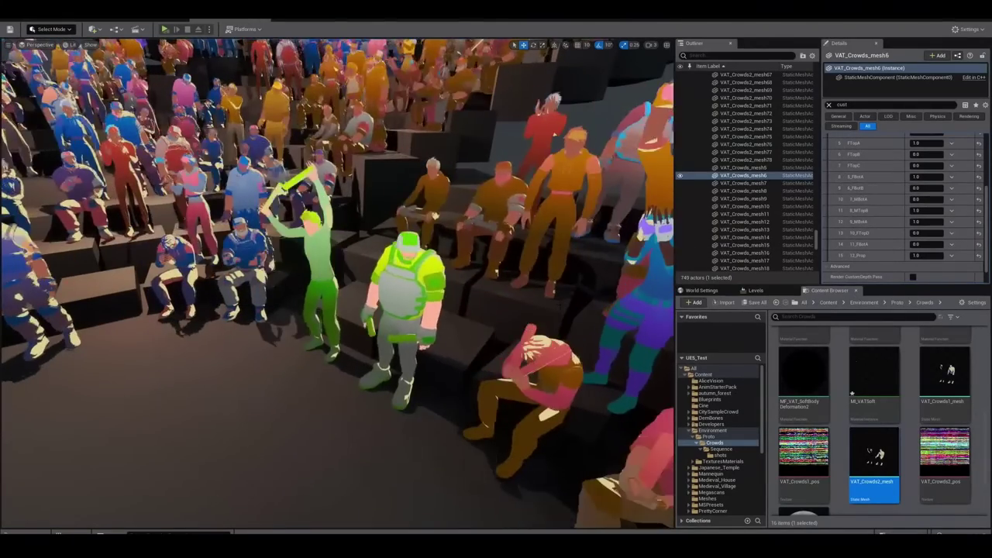
Step: Filter VAT_Crowds_mesh8's Details for 'custom' to reveal Custom Primitive Data, enlarging the panel
{"action": "scroll", "coordinate": [930, 182], "scroll_direction": "up", "scroll_amount": 3}
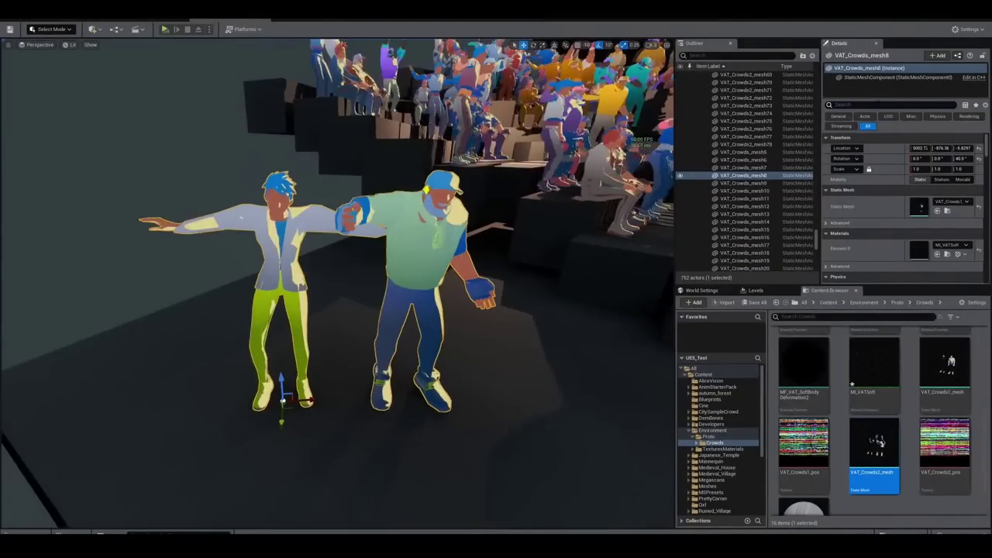
{"action": "type", "text": "tom"}
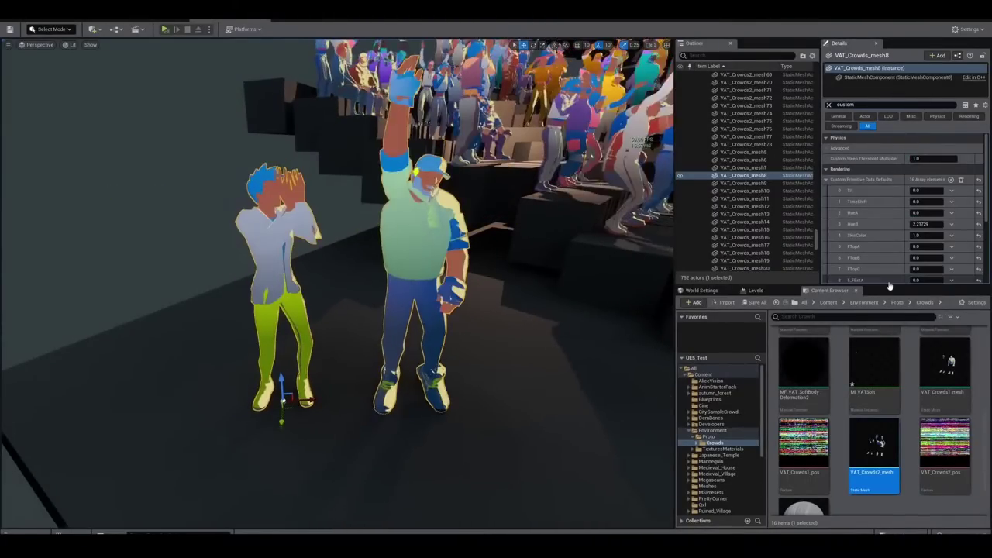
{"action": "left_click_drag", "start_coordinate": [887, 285], "coordinate": [890, 394]}
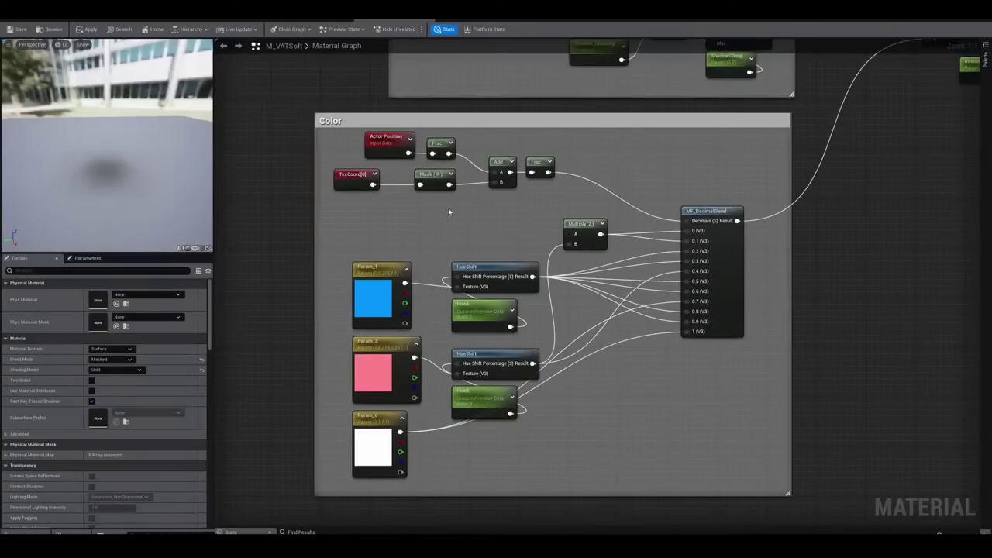
{"action": "scroll", "coordinate": [448, 208], "scroll_direction": "down", "scroll_amount": 2}
{"action": "scroll", "coordinate": [465, 217], "scroll_direction": "up", "scroll_amount": 2}
Step: Create a scalar named Param in the Color comment box with Use Custom Primitive Data enabled
{"action": "scroll", "coordinate": [489, 225], "scroll_direction": "down", "scroll_amount": 1}
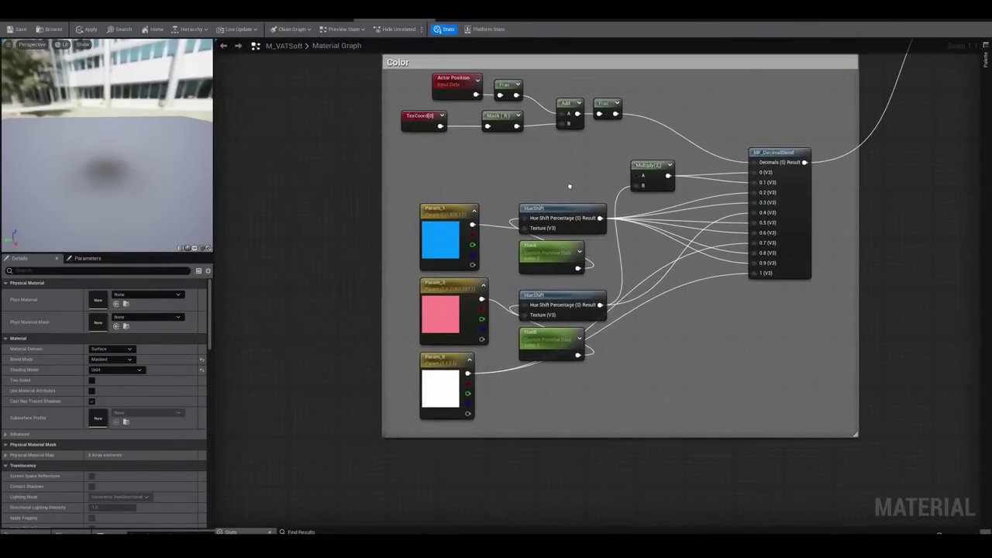
{"action": "scroll", "coordinate": [506, 233], "scroll_direction": "up", "scroll_amount": 1}
{"action": "left_click", "coordinate": [507, 232]}
{"action": "left_click", "coordinate": [658, 335]}
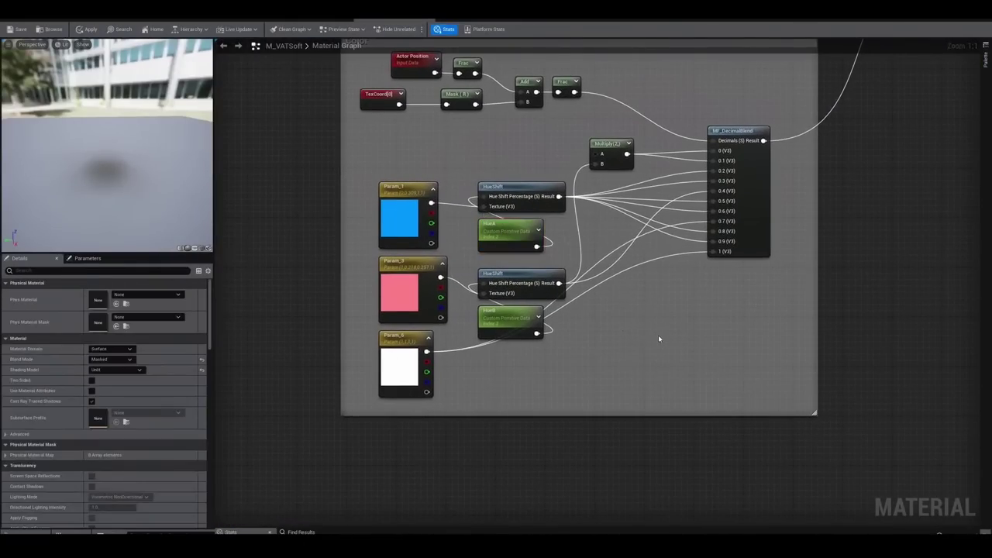
{"action": "key", "text": "Return"}
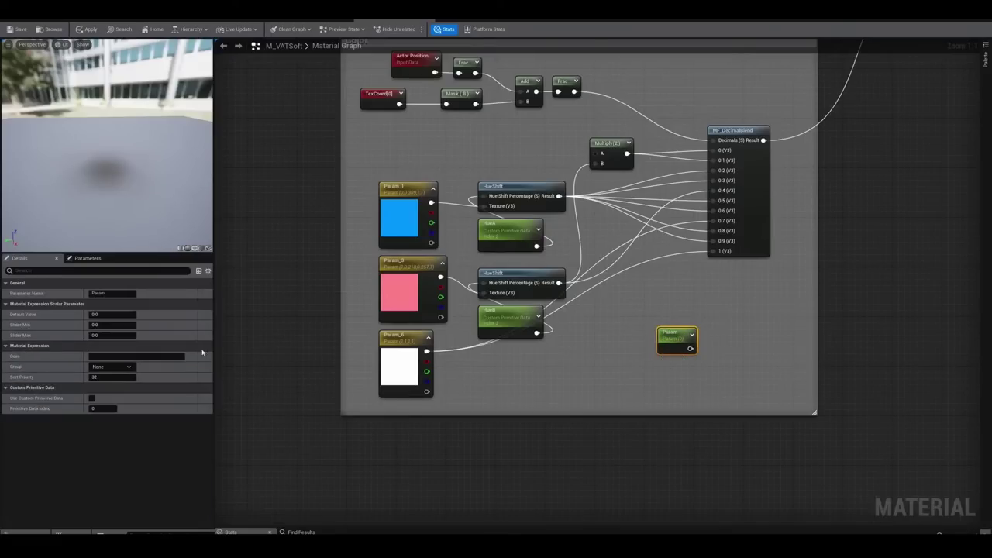
{"action": "left_click", "coordinate": [91, 399]}
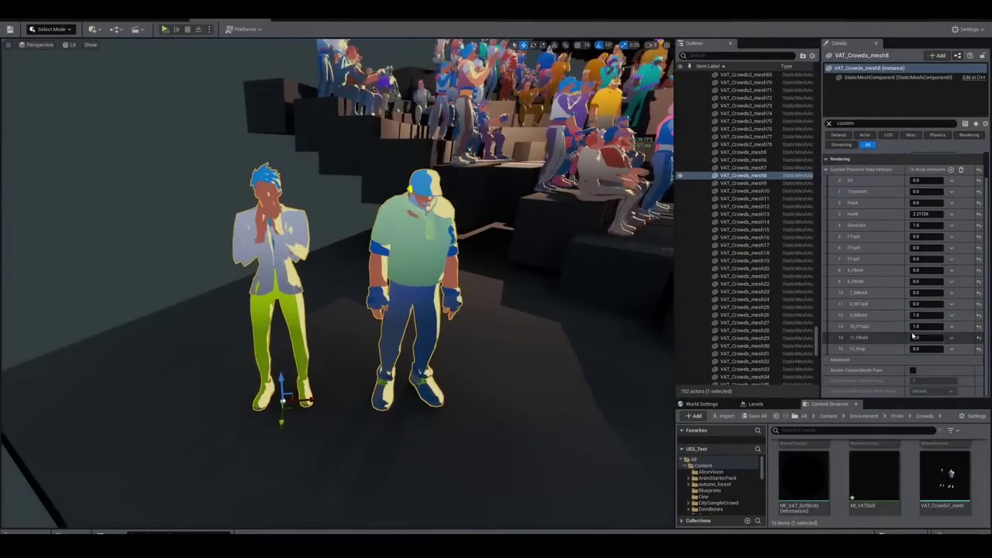
Step: On VAT_Crowds_mesh8, set 12_Prop to 1, edit SkinColor, and lower 10_FTopD to 0.0
{"action": "left_click", "coordinate": [922, 337]}
{"action": "type", "text": "1"}
{"action": "key", "text": "Tab"}
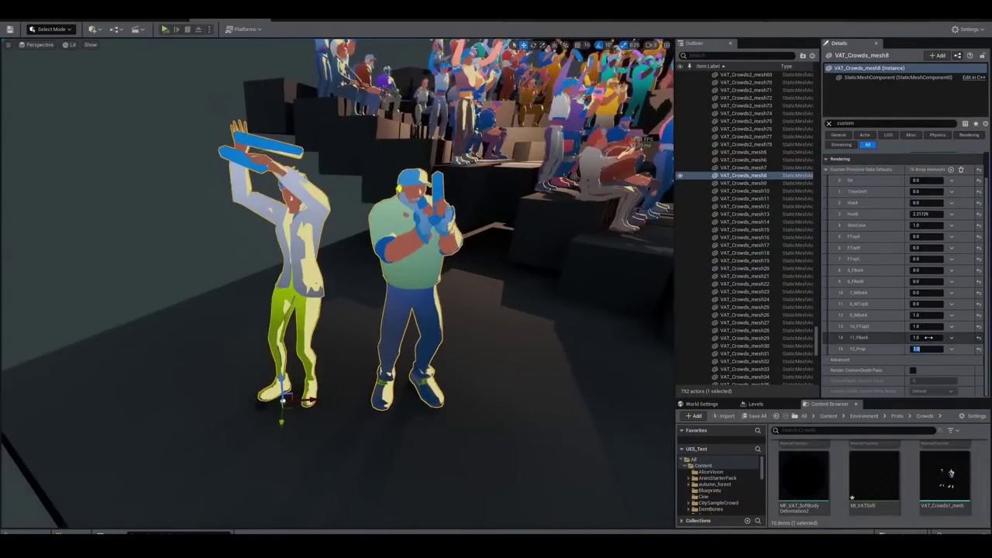
{"action": "left_click", "coordinate": [930, 225]}
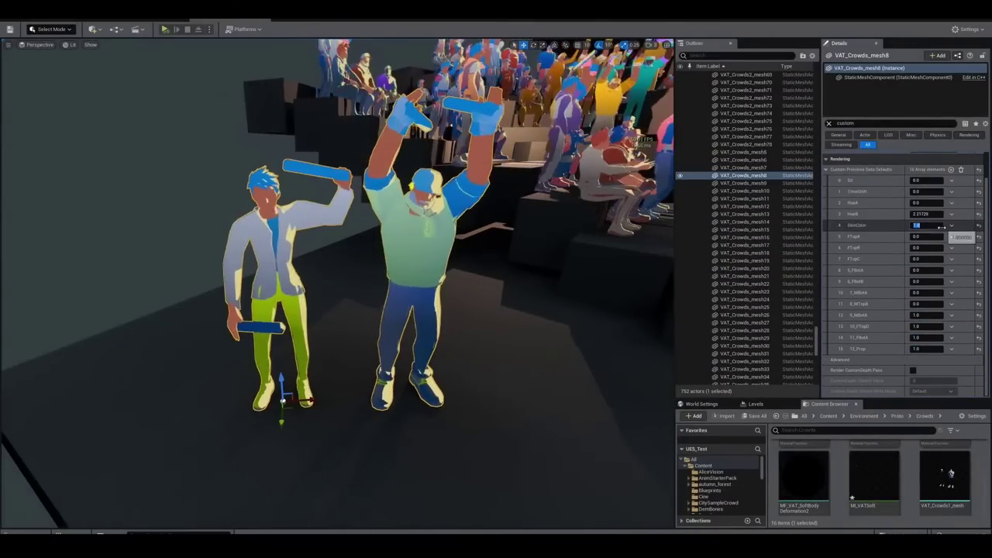
{"action": "left_click", "coordinate": [927, 314]}
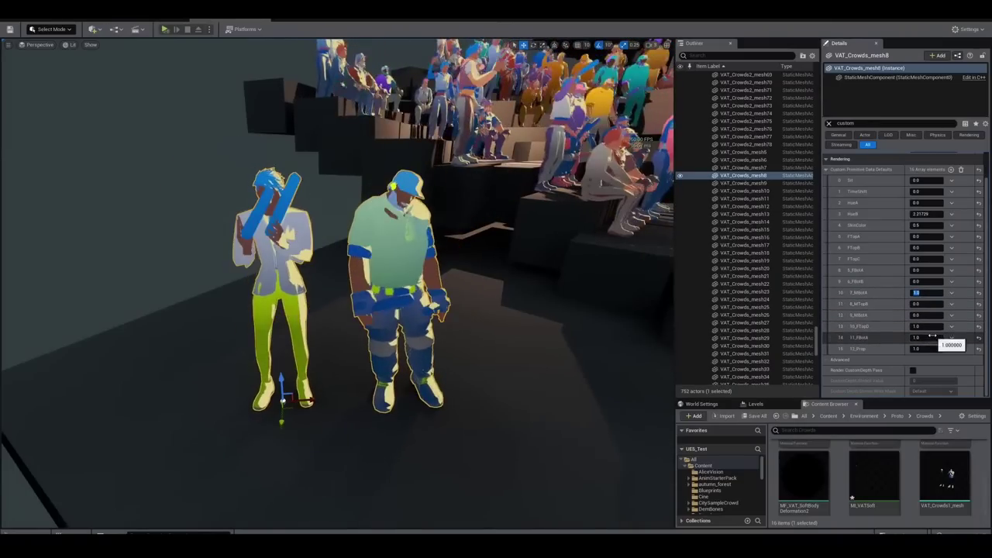
{"action": "left_click_drag", "start_coordinate": [927, 326], "coordinate": [913, 326]}
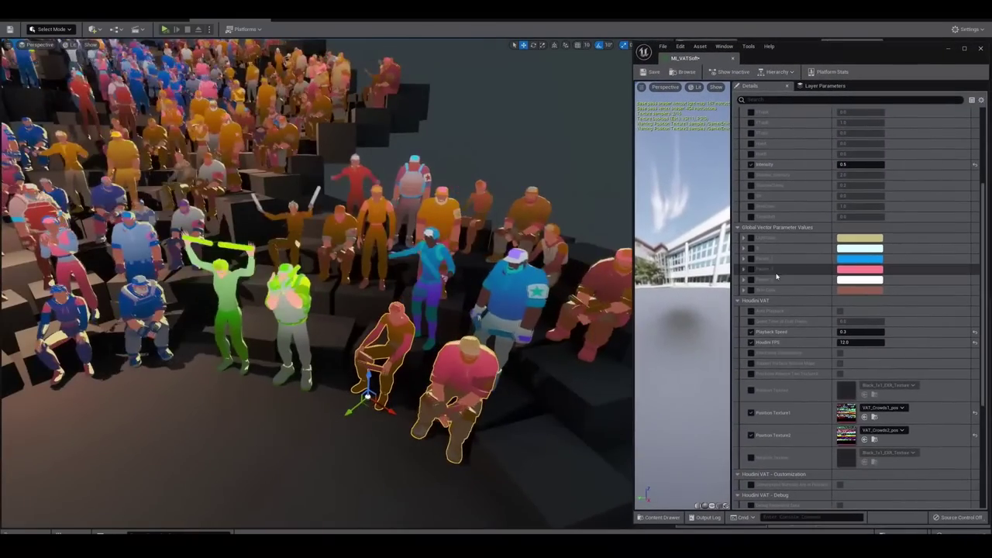
Step: In MI_VATSoft, override Param_3 to cyan, Param_1 to orange, and another Param colour to blue
{"action": "left_click", "coordinate": [750, 269]}
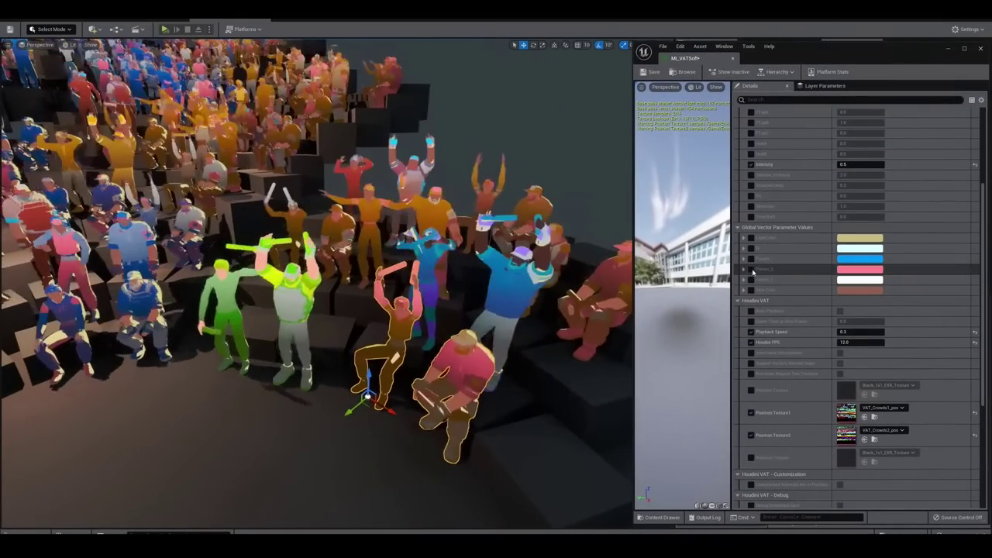
{"action": "left_click", "coordinate": [859, 269]}
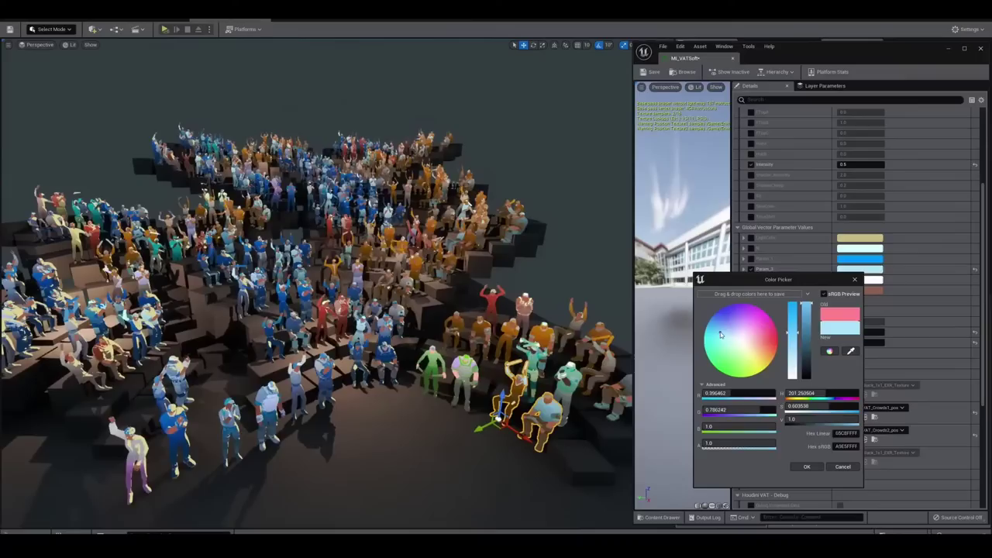
{"action": "left_click_drag", "start_coordinate": [737, 346], "coordinate": [707, 351]}
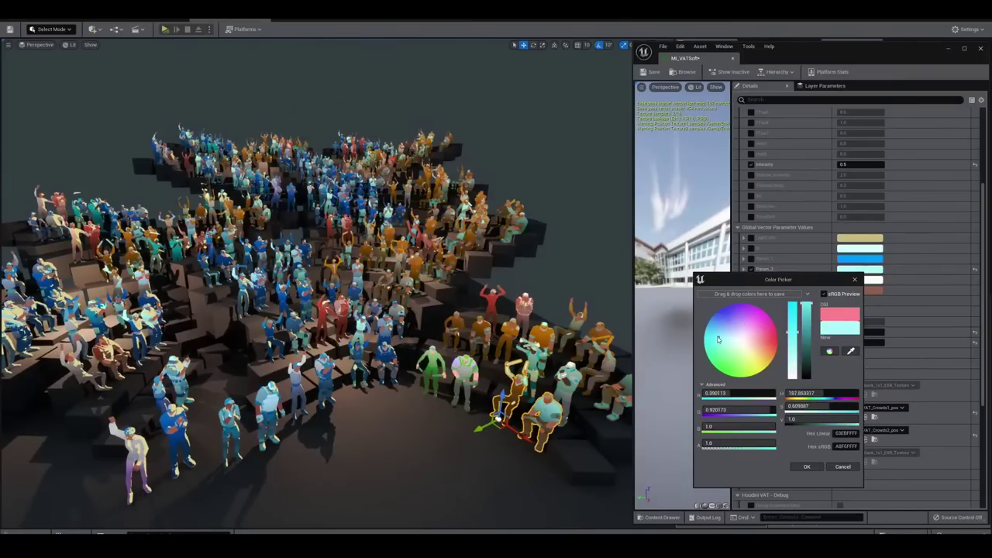
{"action": "key", "text": "Return"}
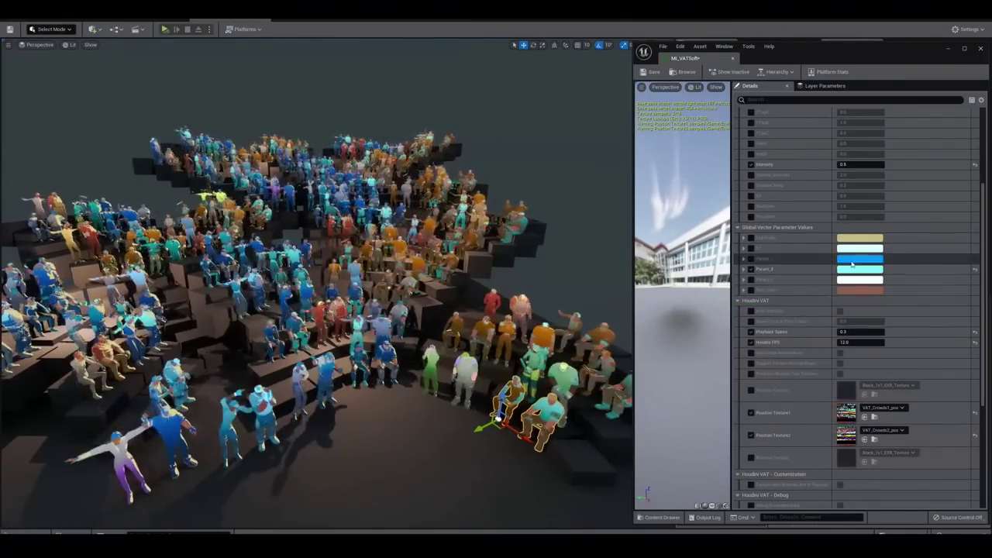
{"action": "left_click", "coordinate": [860, 258]}
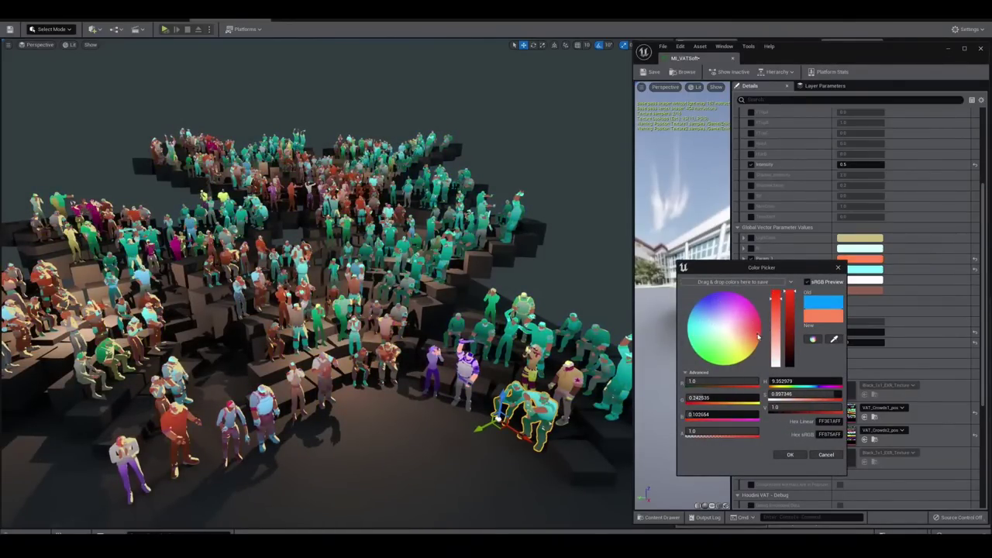
{"action": "key", "text": "Return"}
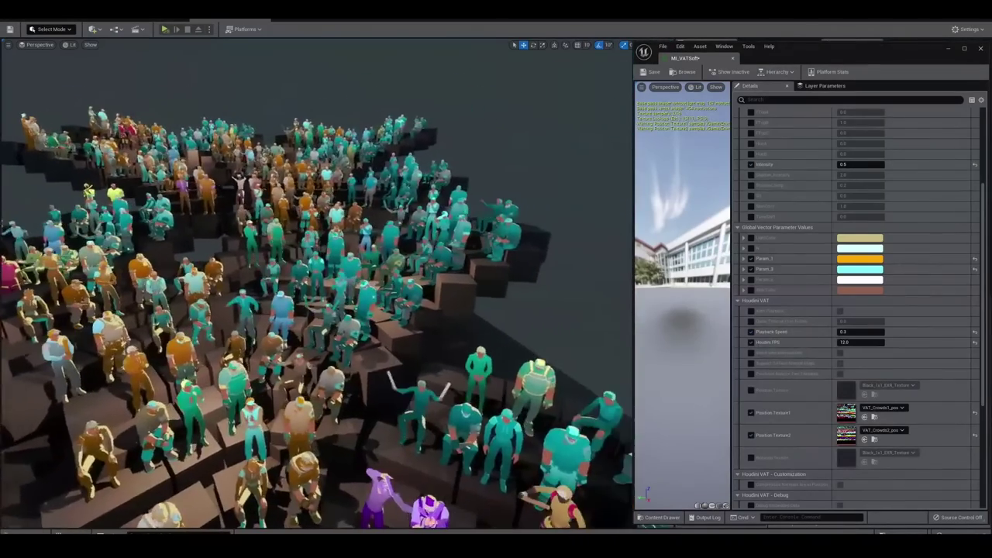
{"action": "left_click", "coordinate": [859, 279]}
{"action": "left_click_drag", "start_coordinate": [738, 354], "coordinate": [700, 329]}
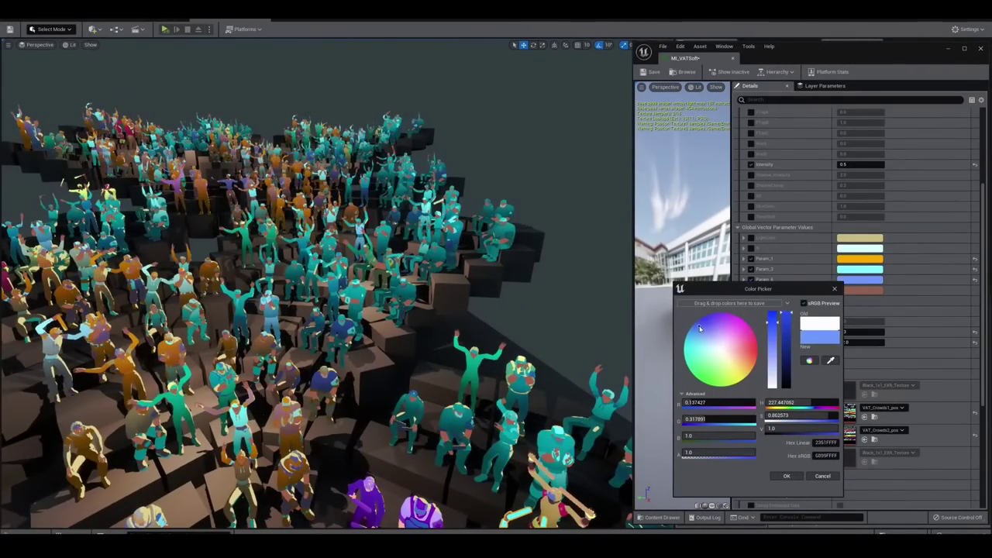
{"action": "left_click", "coordinate": [786, 476]}
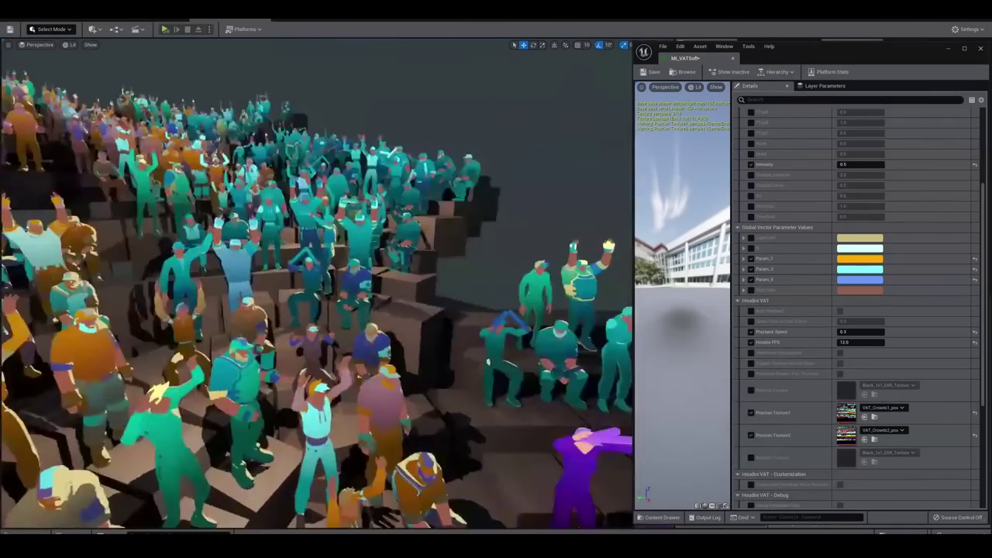
Step: Close the MI_VATSoft editor and open the VAT_Crowds1_pos texture
{"action": "scroll", "coordinate": [788, 267], "scroll_direction": "up", "scroll_amount": 2}
{"action": "scroll", "coordinate": [790, 311], "scroll_direction": "down", "scroll_amount": 4}
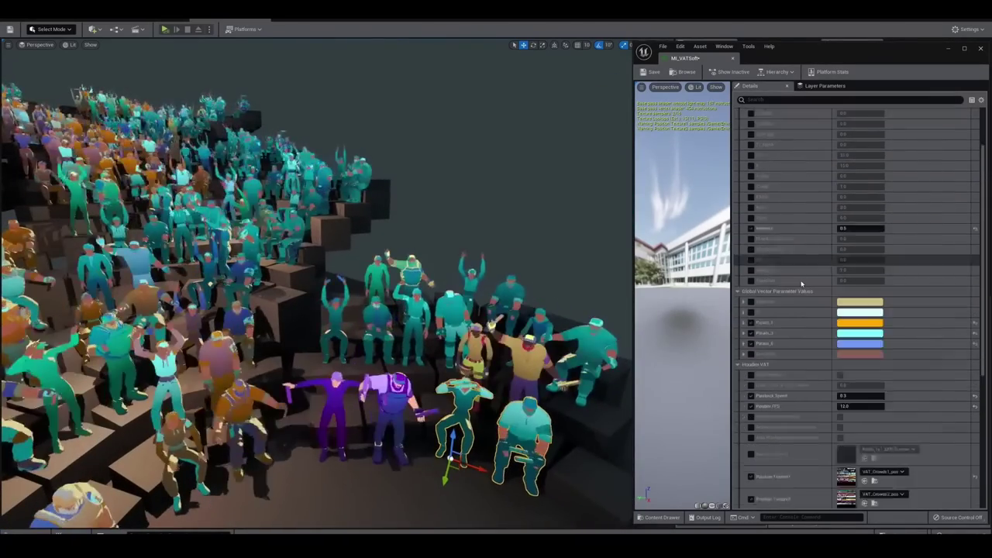
{"action": "scroll", "coordinate": [797, 341], "scroll_direction": "down", "scroll_amount": 4}
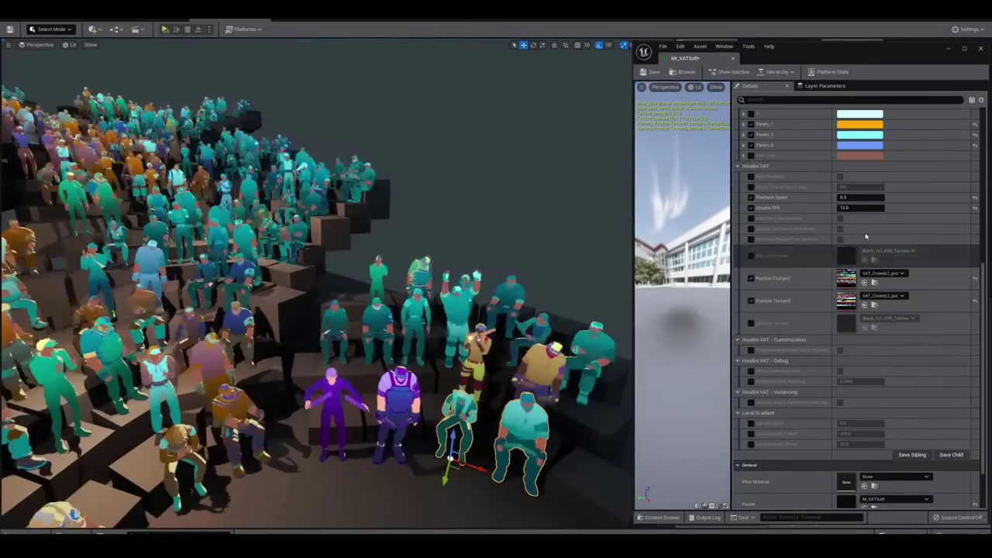
{"action": "double_click", "coordinate": [642, 53]}
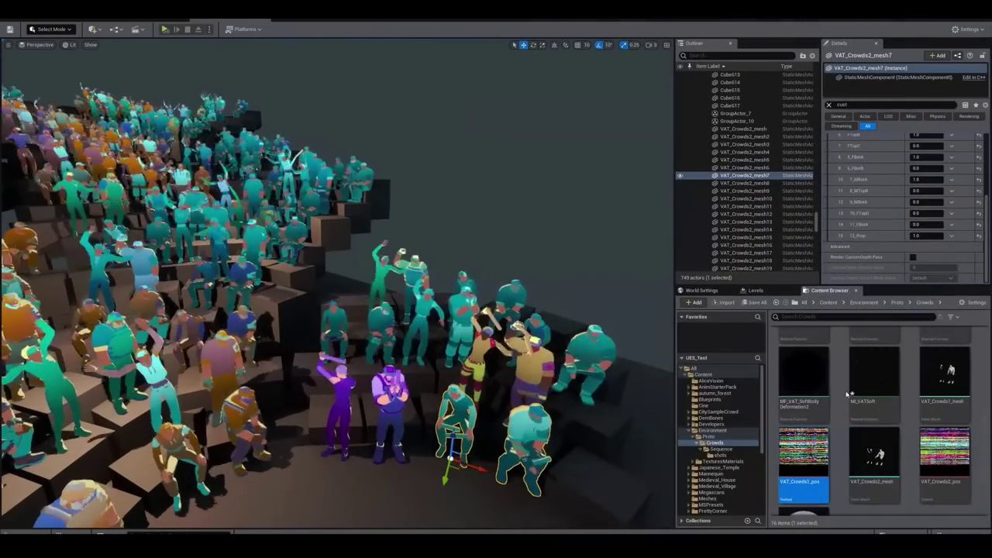
{"action": "double_click", "coordinate": [803, 454]}
{"action": "left_click_drag", "start_coordinate": [373, 46], "coordinate": [392, 51]}
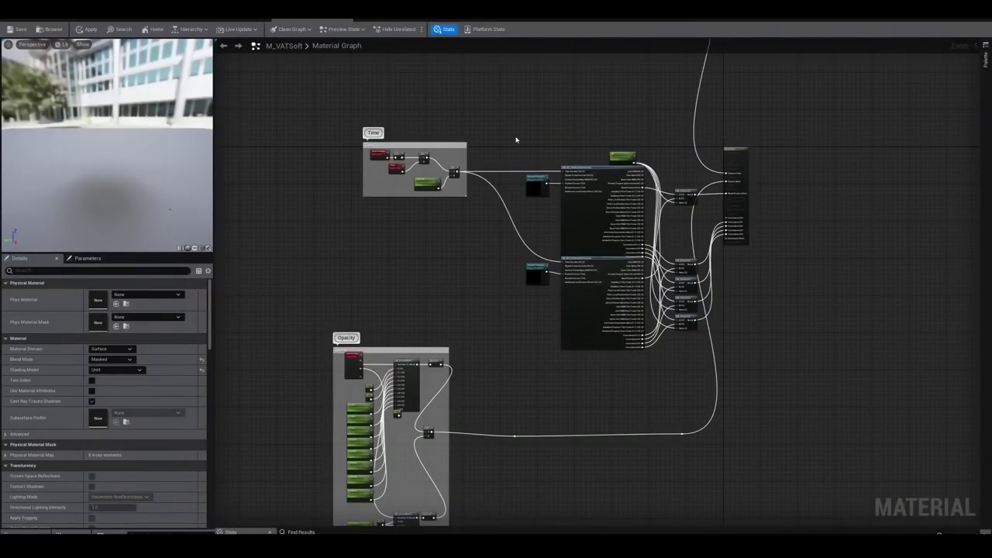
Step: Open the MF_DecimalBlend function from M_VATSoft's Opacity comment box
{"action": "right_click_drag", "start_coordinate": [508, 387], "coordinate": [523, 320]}
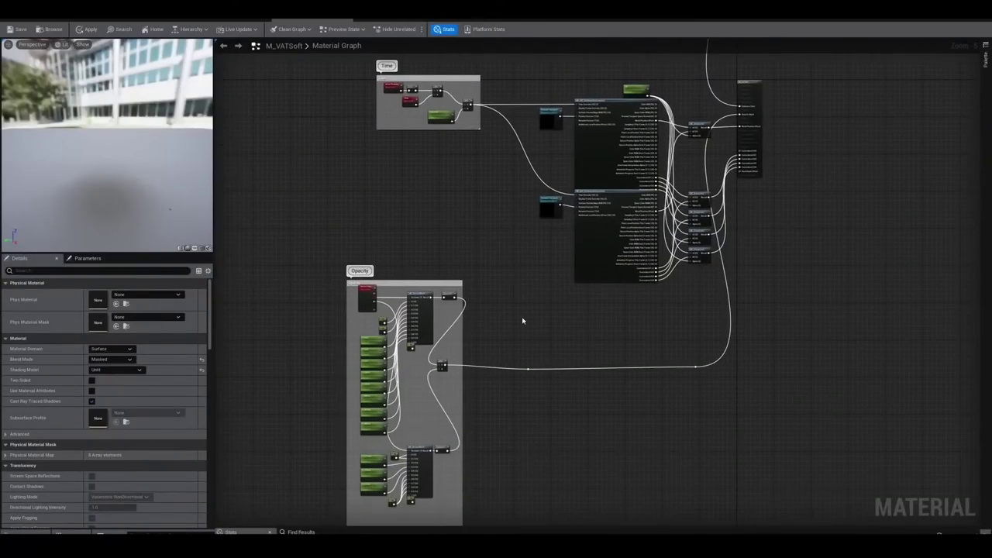
{"action": "scroll", "coordinate": [523, 371], "scroll_direction": "up", "scroll_amount": 5}
{"action": "left_click", "coordinate": [538, 240]}
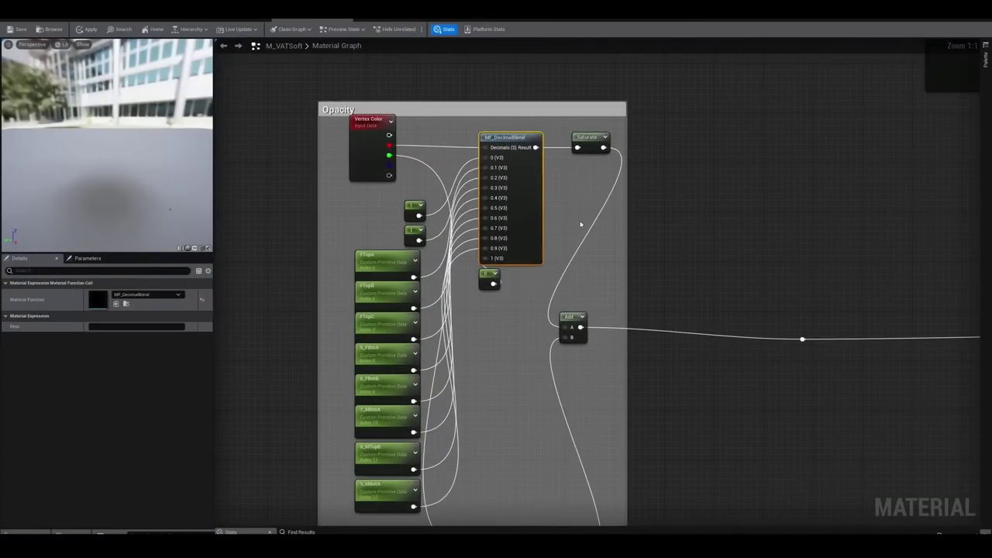
{"action": "double_click", "coordinate": [538, 205]}
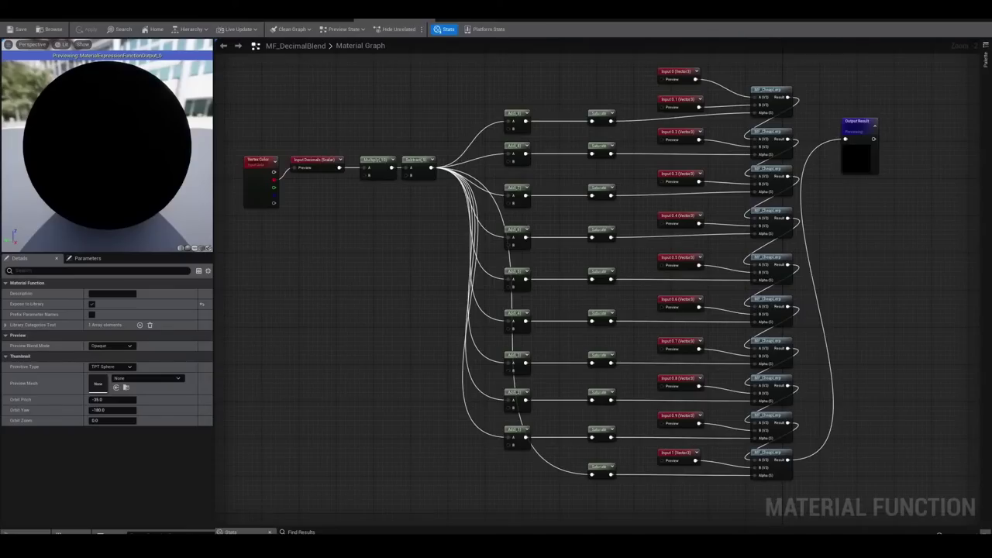
Step: Switch to the browser and read through ArtStation's Unlimited Variations with Vertex Colors article
{"action": "key", "text": "alt+Tab"}
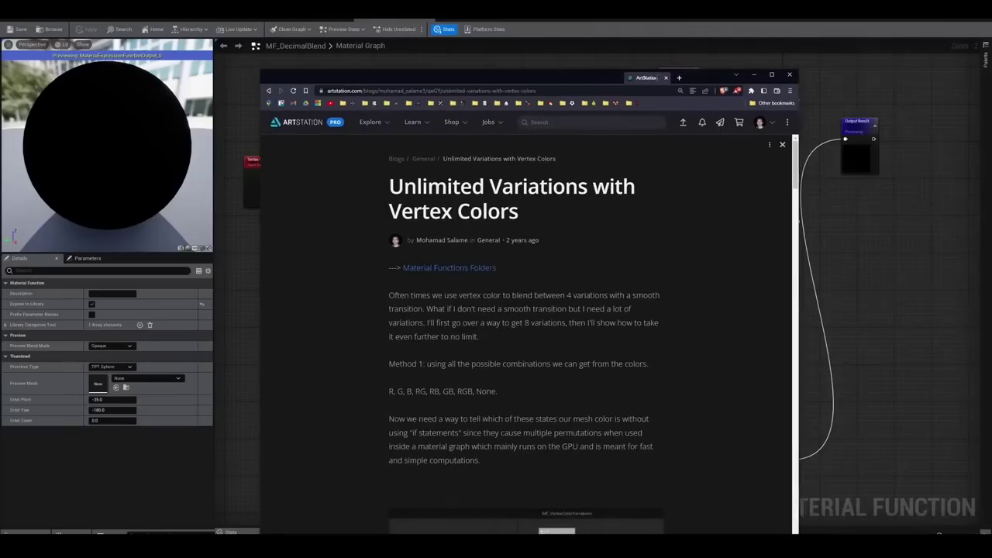
{"action": "scroll", "coordinate": [532, 299], "scroll_direction": "down", "scroll_amount": 15}
{"action": "scroll", "coordinate": [533, 300], "scroll_direction": "down", "scroll_amount": 12}
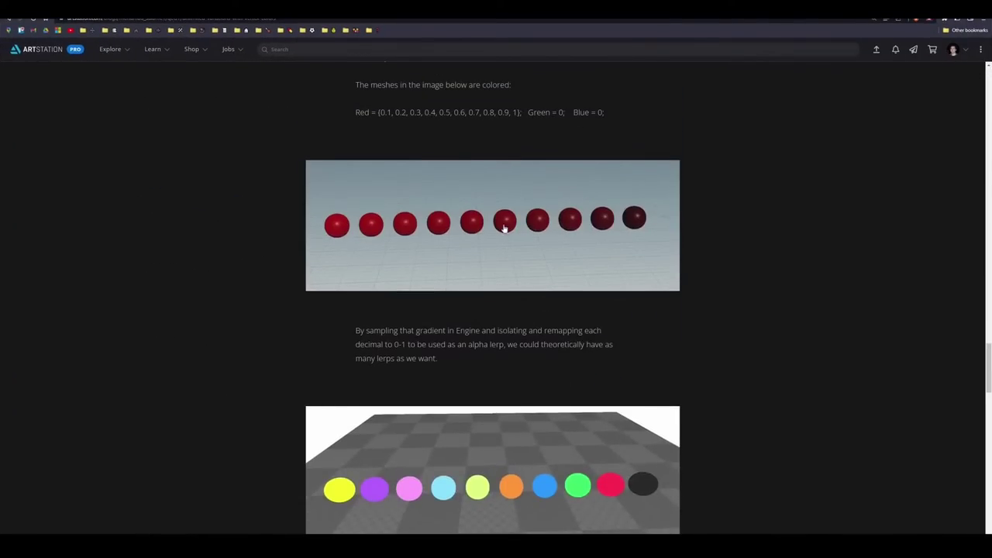
{"action": "scroll", "coordinate": [594, 252], "scroll_direction": "down", "scroll_amount": 11}
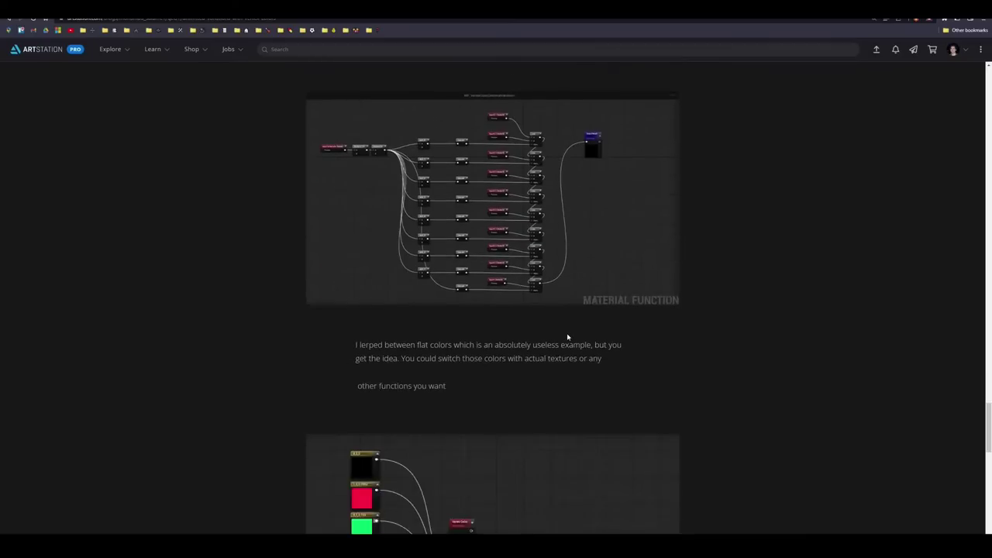
{"action": "scroll", "coordinate": [504, 345], "scroll_direction": "up", "scroll_amount": 8}
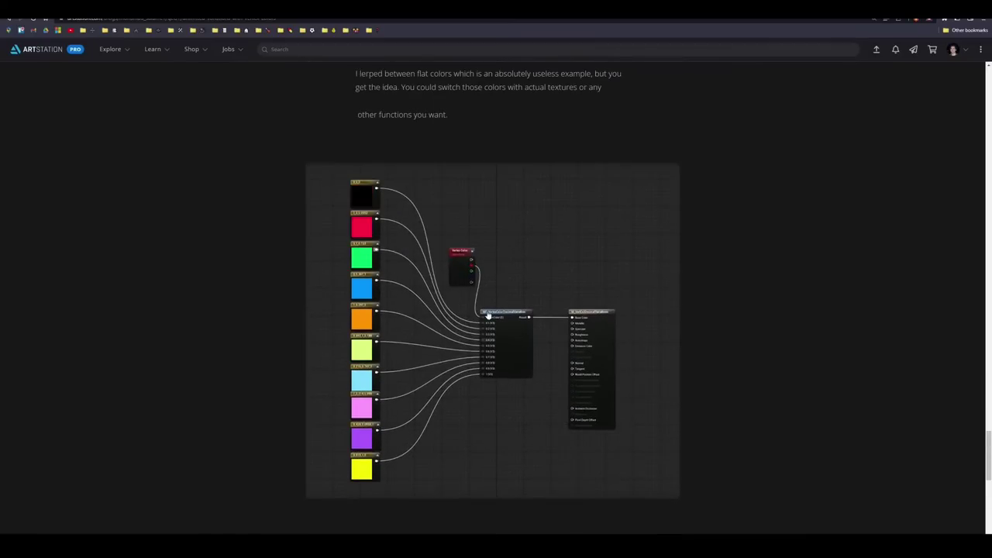
{"action": "scroll", "coordinate": [526, 343], "scroll_direction": "up", "scroll_amount": 3}
{"action": "scroll", "coordinate": [582, 259], "scroll_direction": "down", "scroll_amount": 1}
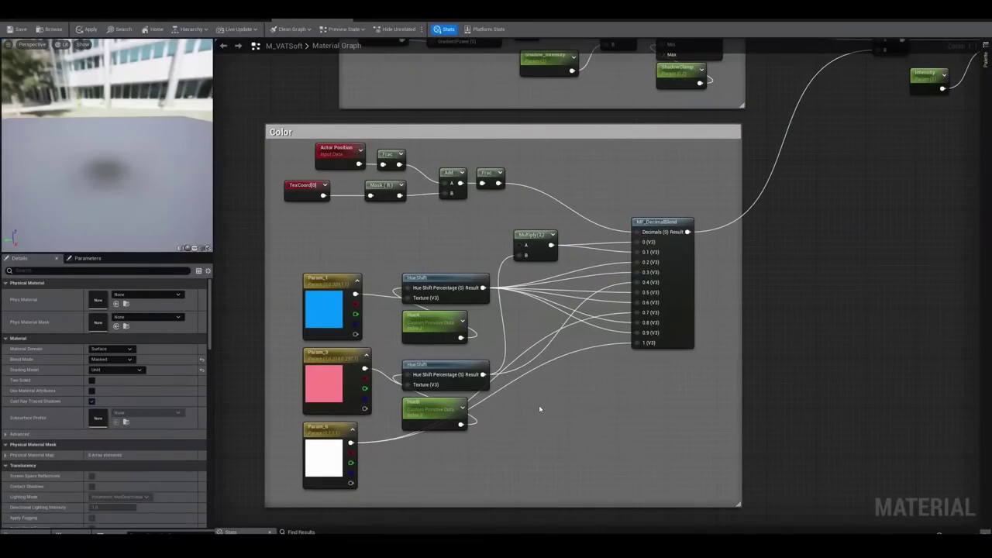
{"action": "right_click_drag", "start_coordinate": [540, 408], "coordinate": [577, 397]}
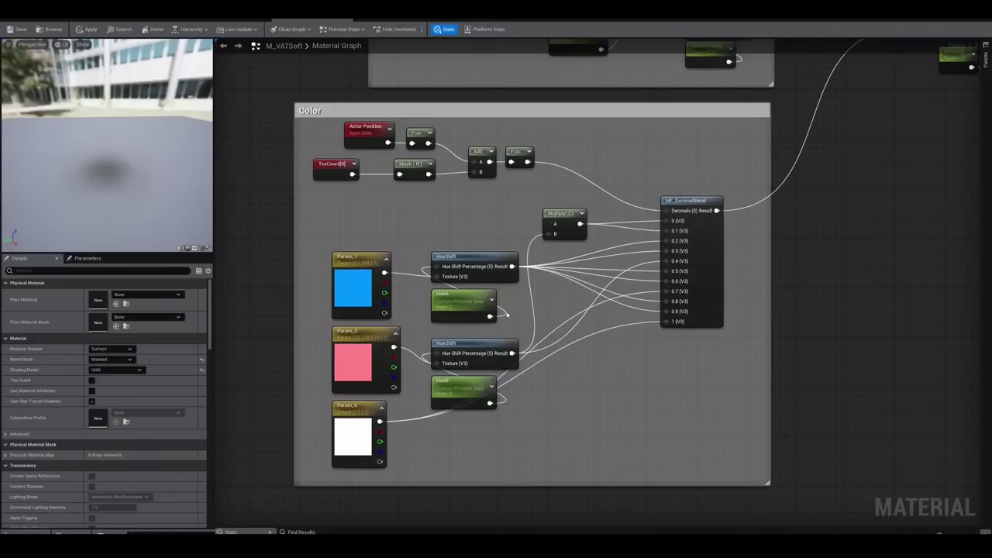
Step: Add a Constant node in M_VATSoft and wire it into the Multiply node
{"action": "right_click_drag", "start_coordinate": [507, 313], "coordinate": [475, 340]}
{"action": "left_click_drag", "start_coordinate": [275, 143], "coordinate": [507, 210]}
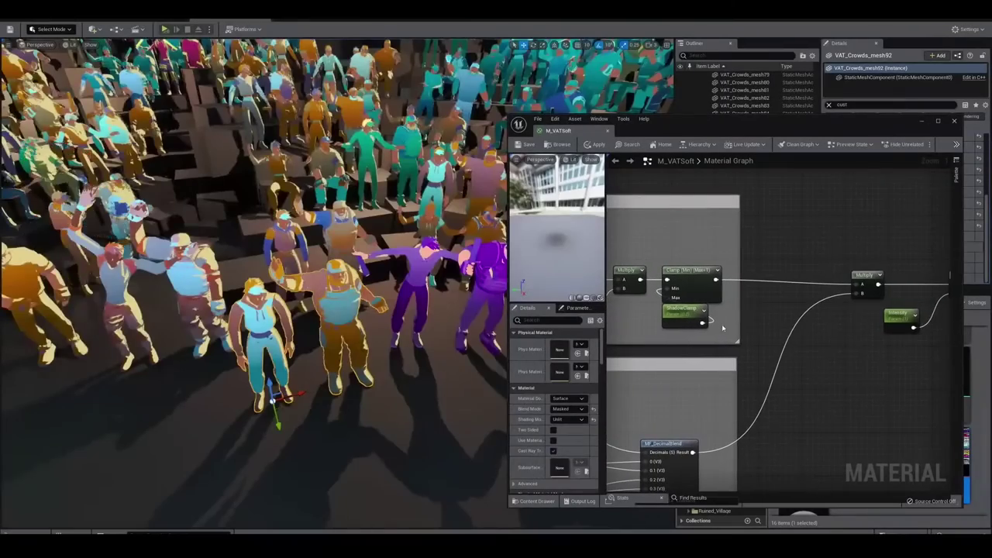
{"action": "left_click", "coordinate": [795, 247]}
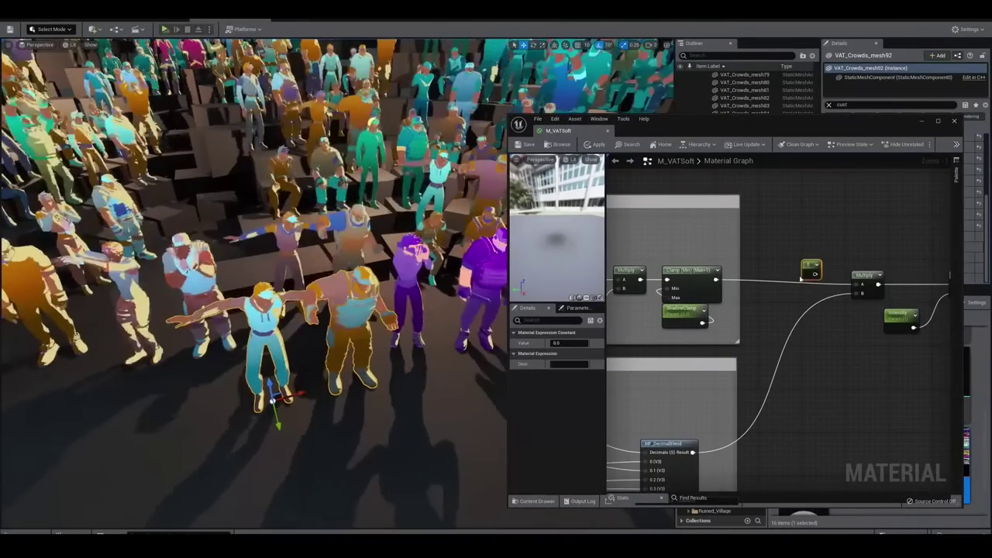
{"action": "left_click_drag", "start_coordinate": [799, 251], "coordinate": [857, 283]}
{"action": "right_click_drag", "start_coordinate": [857, 284], "coordinate": [841, 279]}
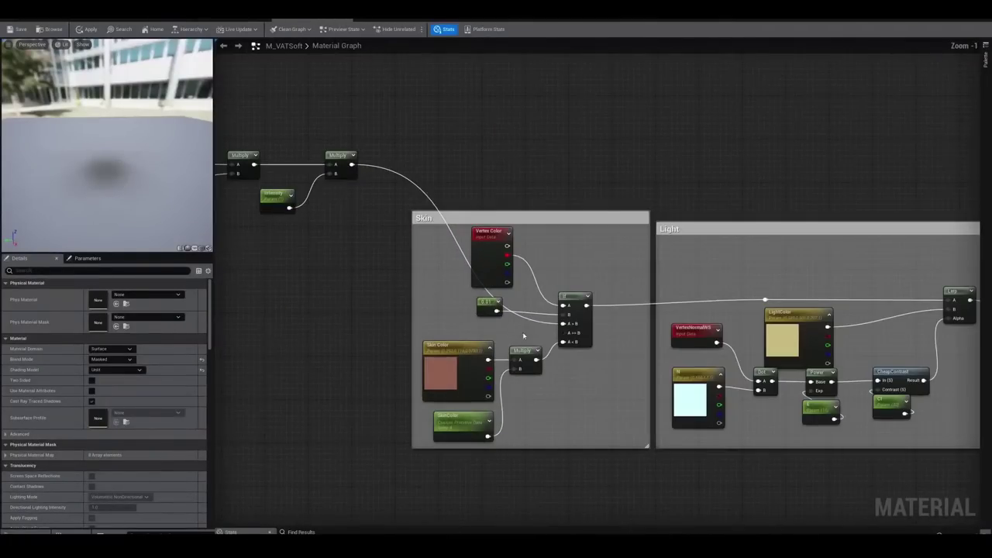
Step: Tint the Skin Color toward red and preview different LightColor hues on the crowd
{"action": "left_click", "coordinate": [491, 255]}
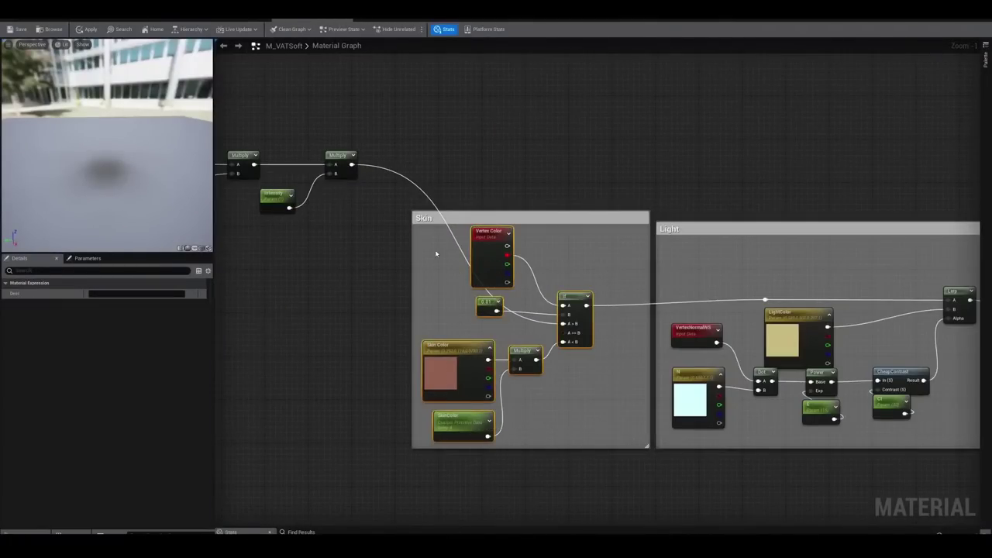
{"action": "scroll", "coordinate": [544, 310], "scroll_direction": "up", "scroll_amount": 1}
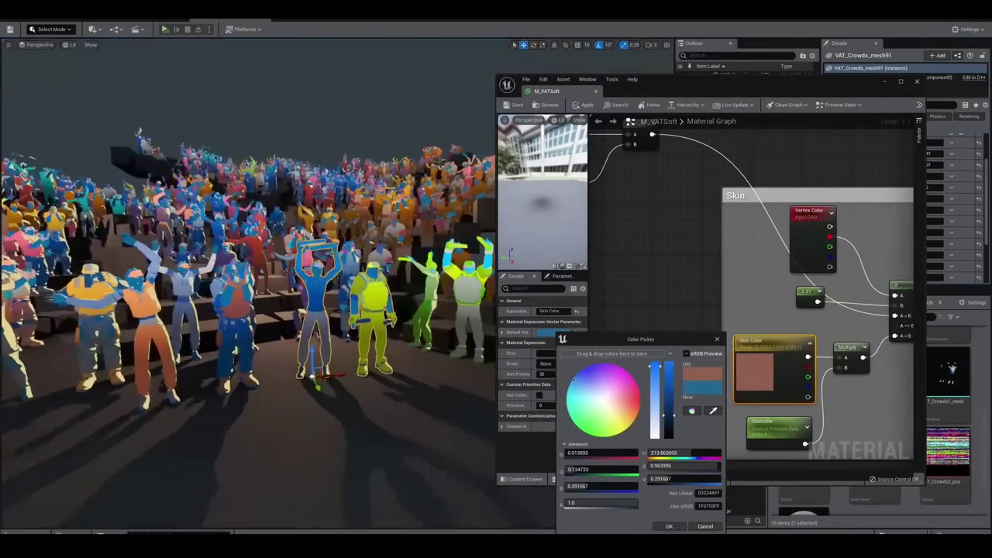
{"action": "left_click_drag", "start_coordinate": [588, 431], "coordinate": [637, 411]}
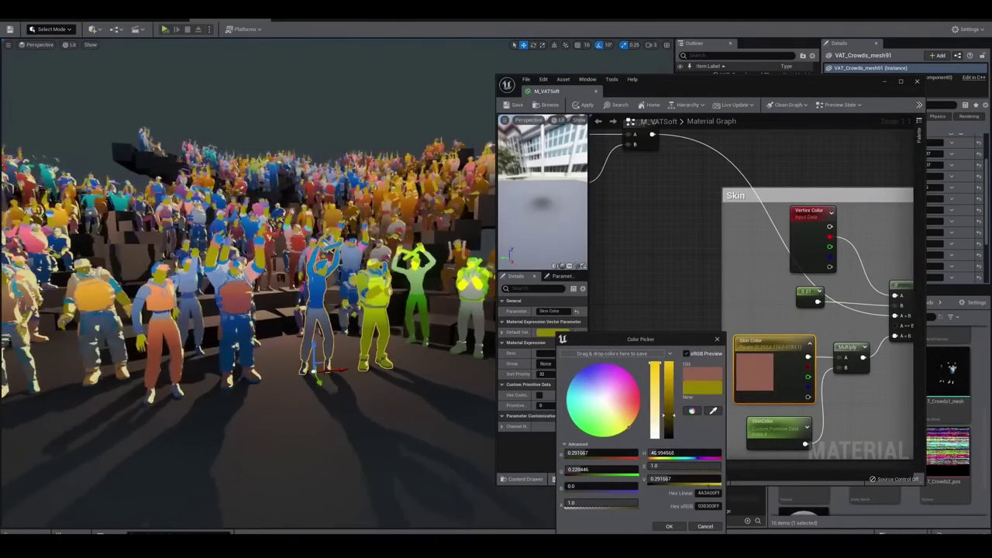
{"action": "left_click", "coordinate": [775, 431]}
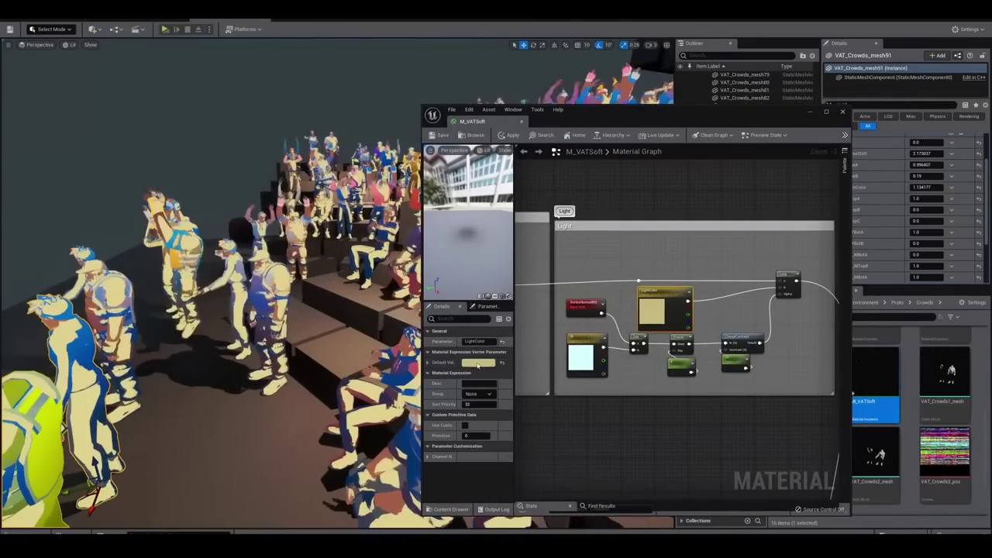
{"action": "left_click", "coordinate": [479, 363]}
{"action": "mouse_move", "coordinate": [523, 391]}
{"action": "left_mouse_down"}
{"action": "mouse_move", "coordinate": [535, 403]}
{"action": "mouse_move", "coordinate": [516, 407]}
{"action": "mouse_move", "coordinate": [535, 395]}
{"action": "left_mouse_up"}
{"action": "left_click", "coordinate": [651, 279]}
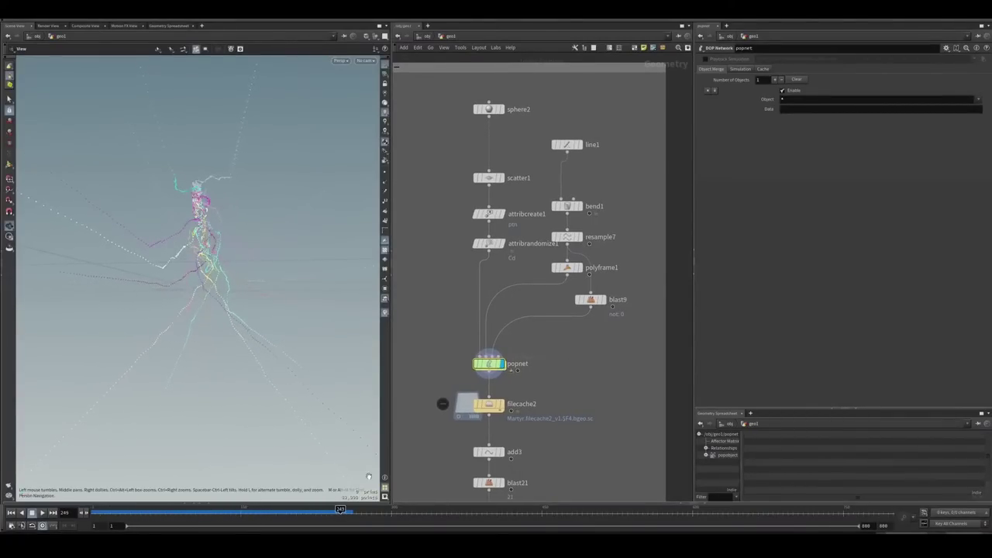
{"action": "left_click", "coordinate": [500, 108]}
{"action": "left_click_drag", "start_coordinate": [527, 156], "coordinate": [473, 206]}
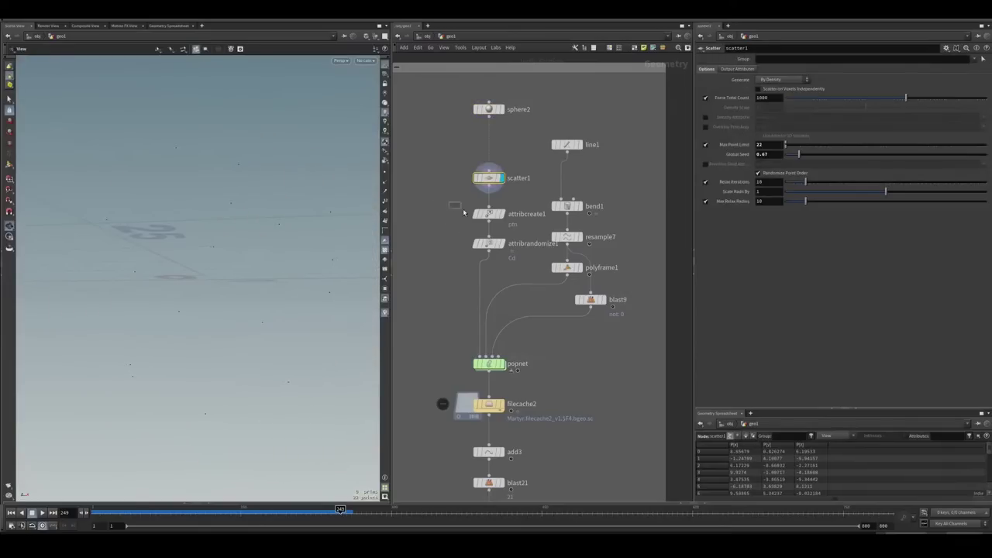
{"action": "left_click", "coordinate": [488, 214]}
{"action": "left_click", "coordinate": [481, 241]}
{"action": "left_click", "coordinate": [583, 298]}
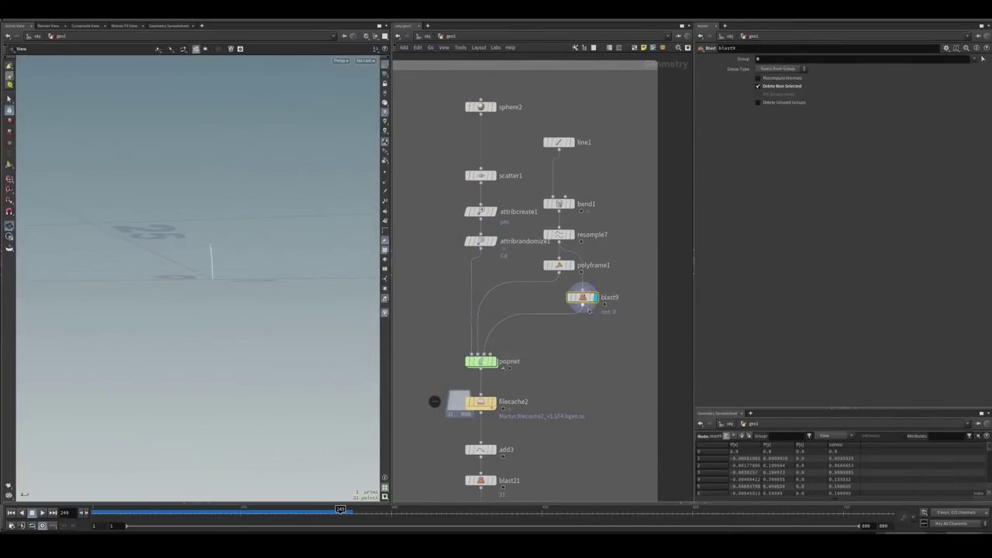
{"action": "left_click", "coordinate": [564, 265]}
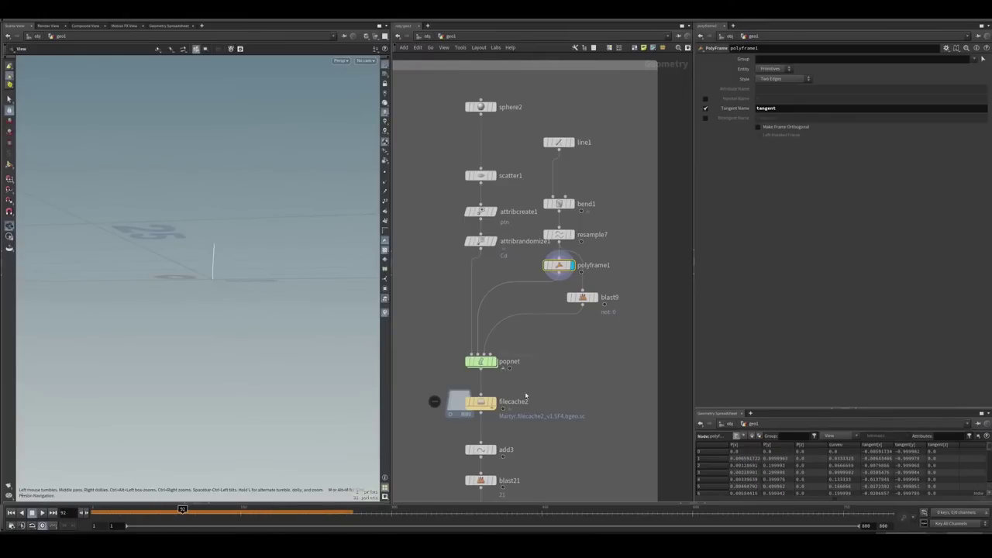
{"action": "middle_click_drag", "start_coordinate": [523, 395], "coordinate": [532, 354]}
{"action": "left_click", "coordinate": [488, 365]}
{"action": "left_click_drag", "start_coordinate": [205, 509], "coordinate": [232, 509]}
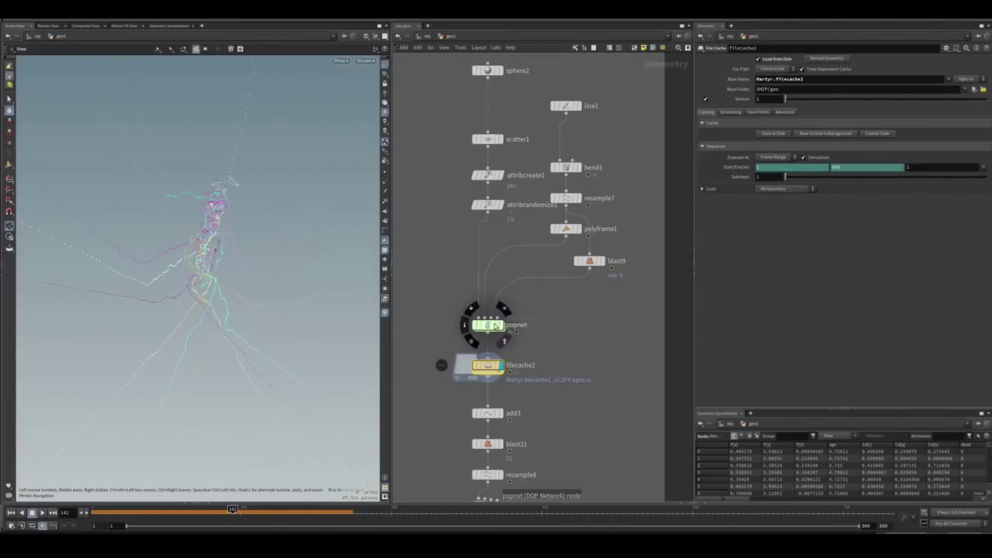
{"action": "double_click", "coordinate": [487, 324]}
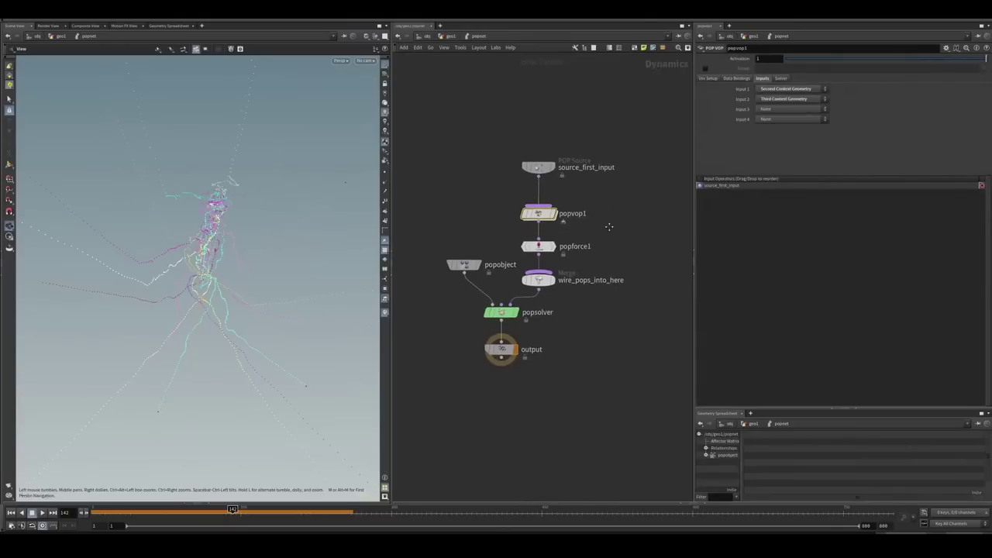
{"action": "left_click", "coordinate": [542, 248]}
{"action": "left_click", "coordinate": [565, 310]}
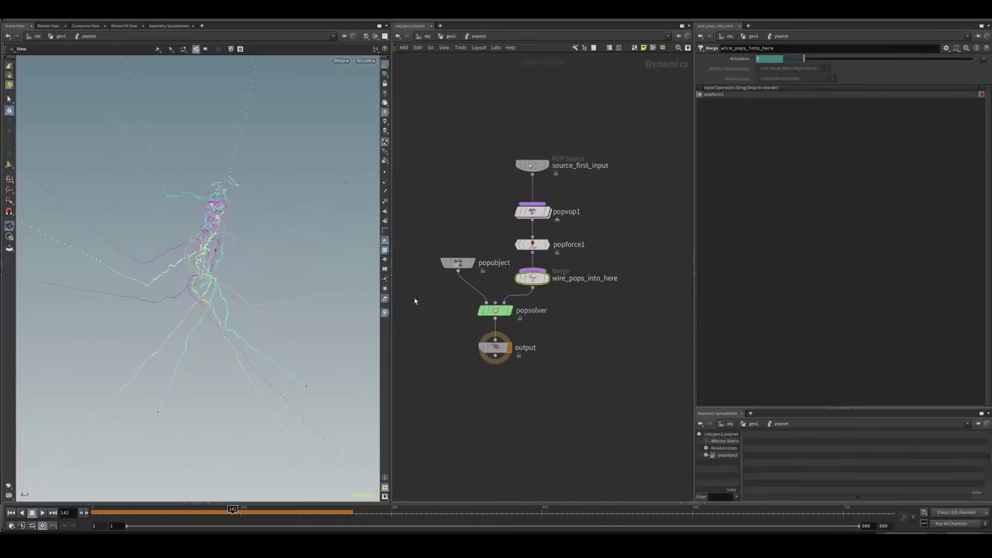
{"action": "left_click", "coordinate": [457, 263]}
{"action": "left_click", "coordinate": [495, 310]}
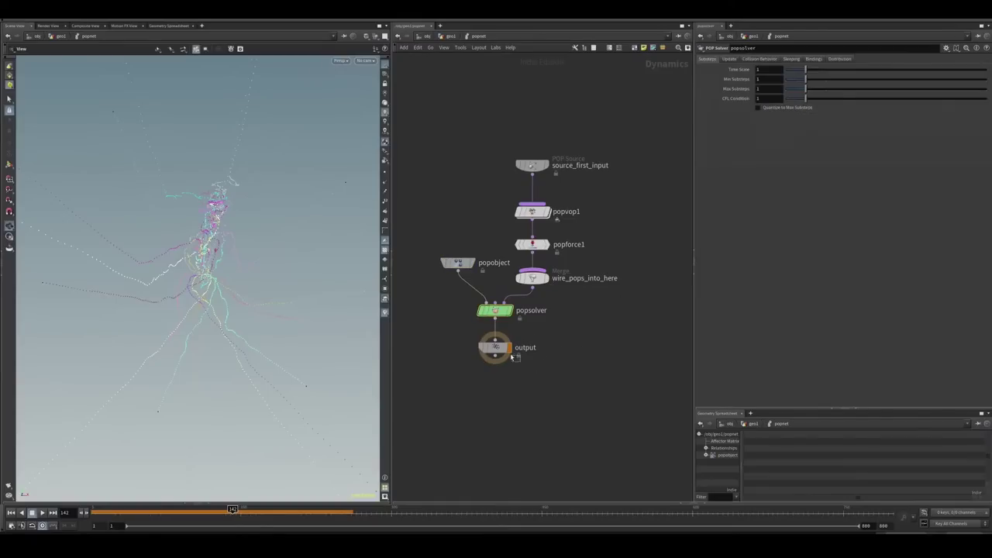
{"action": "key", "text": "u"}
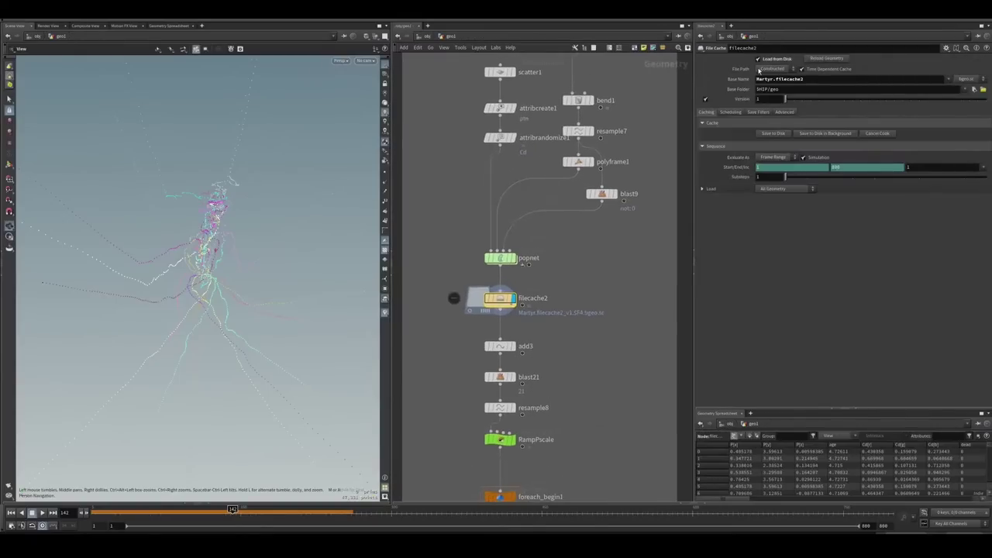
{"action": "middle_click_drag", "start_coordinate": [543, 365], "coordinate": [547, 296]}
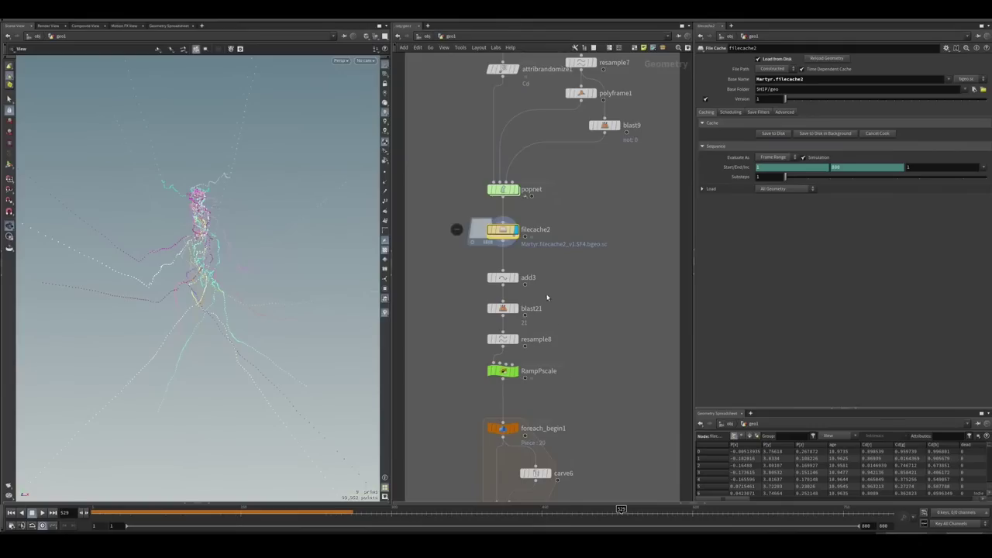
{"action": "left_click", "coordinate": [515, 278]}
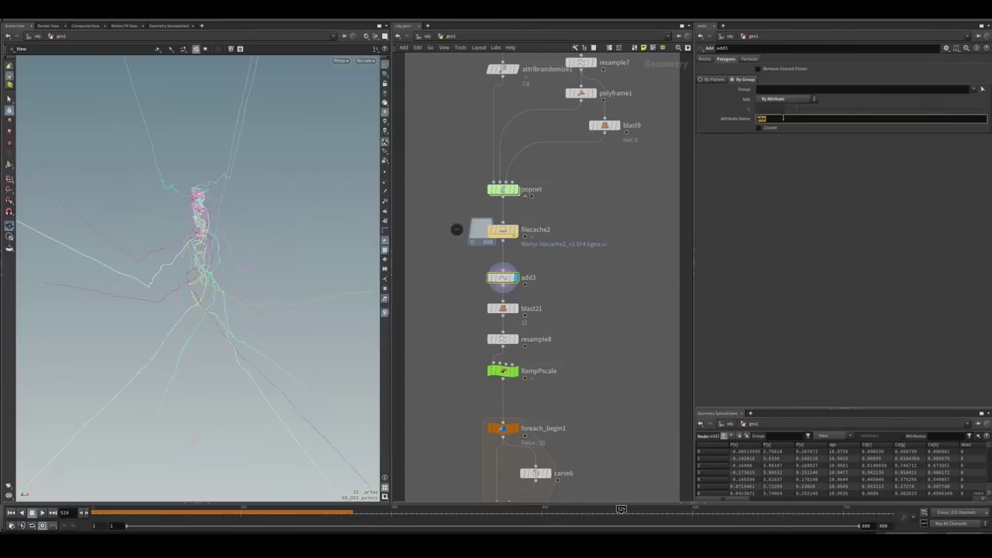
{"action": "scroll", "coordinate": [524, 77], "scroll_direction": "down", "scroll_amount": 2}
{"action": "left_click", "coordinate": [506, 267]}
{"action": "left_click", "coordinate": [513, 292]}
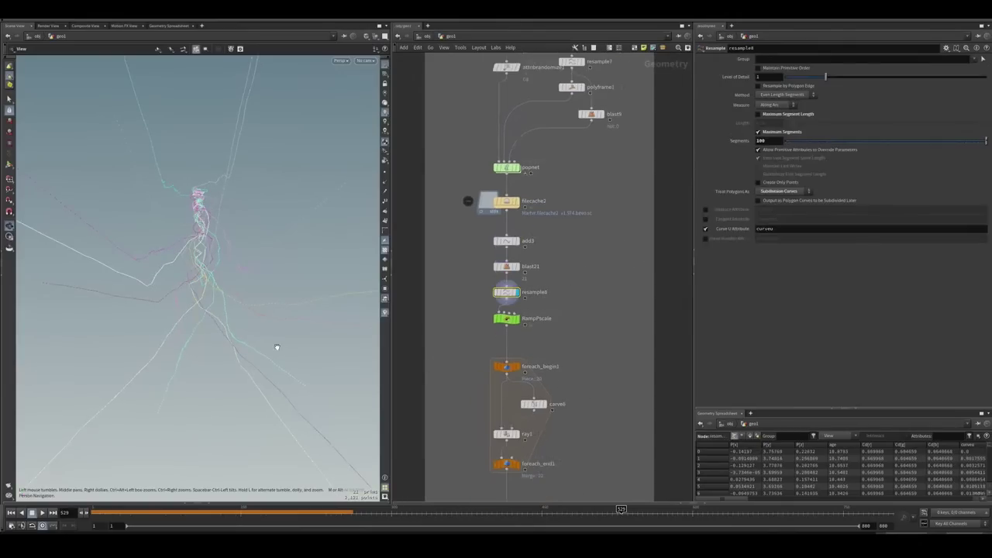
{"action": "left_click", "coordinate": [385, 193]}
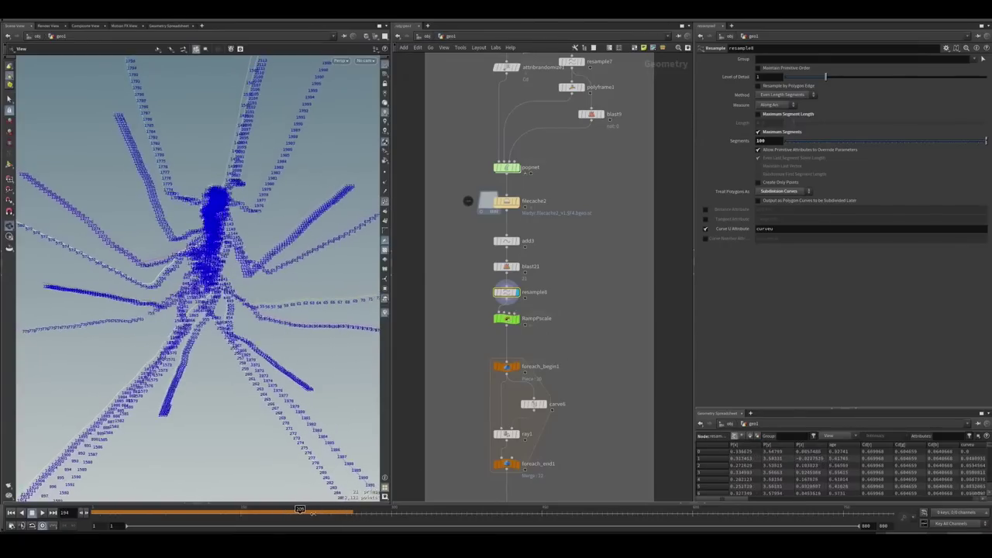
{"action": "left_click", "coordinate": [507, 320]}
{"action": "left_click", "coordinate": [516, 318]}
{"action": "middle_click_drag", "start_coordinate": [601, 325], "coordinate": [598, 284]}
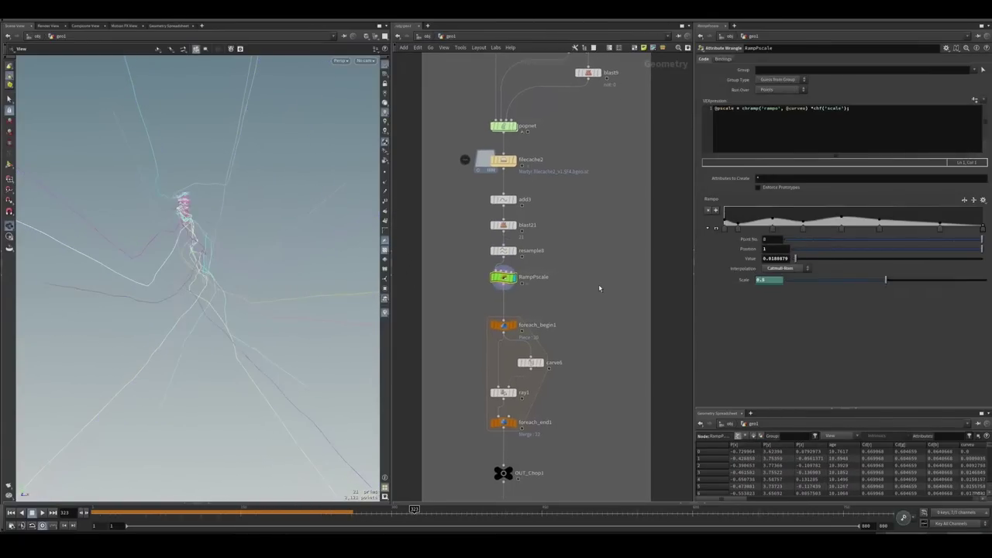
{"action": "left_click_drag", "start_coordinate": [276, 508], "coordinate": [447, 509]}
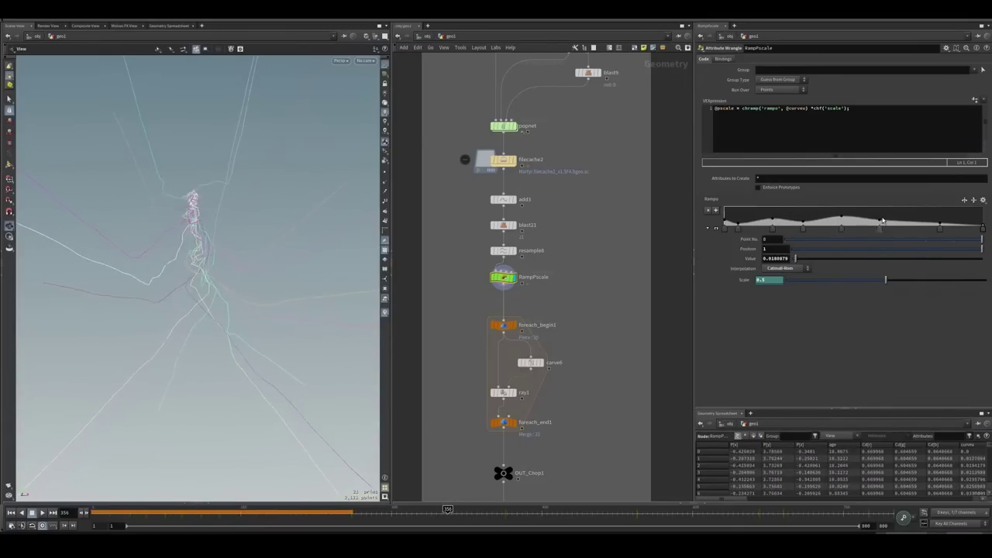
{"action": "middle_click_drag", "start_coordinate": [603, 378], "coordinate": [542, 146]}
{"action": "middle_click_drag", "start_coordinate": [484, 355], "coordinate": [485, 323]}
{"action": "left_click", "coordinate": [513, 299]}
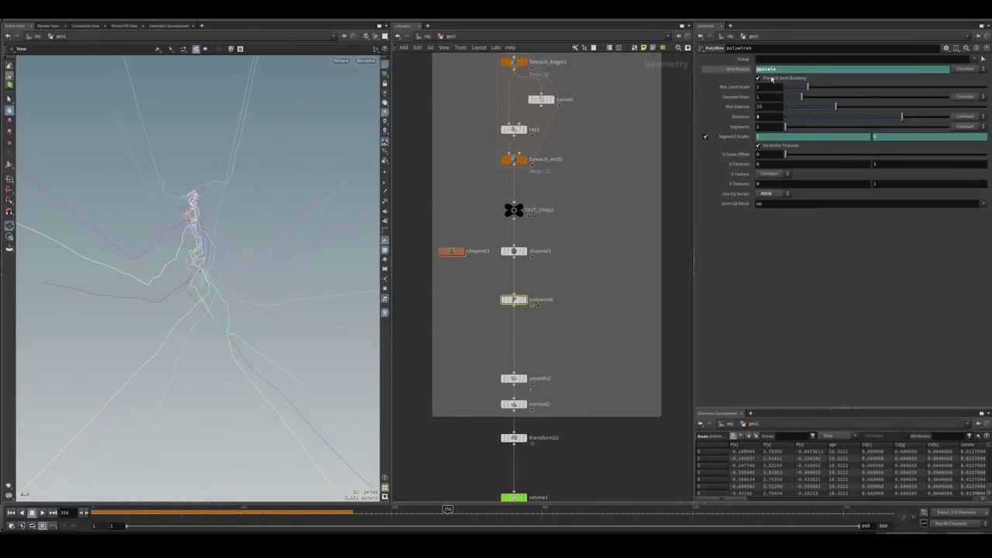
{"action": "middle_click_drag", "start_coordinate": [488, 103], "coordinate": [471, 263]}
{"action": "left_click", "coordinate": [494, 176]}
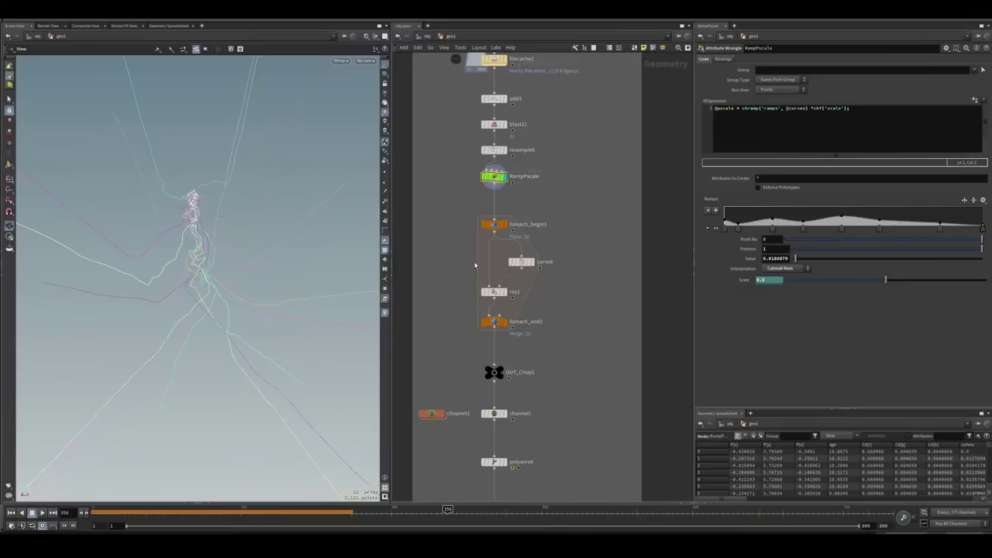
{"action": "left_click", "coordinate": [494, 321]}
{"action": "left_click", "coordinate": [521, 262]}
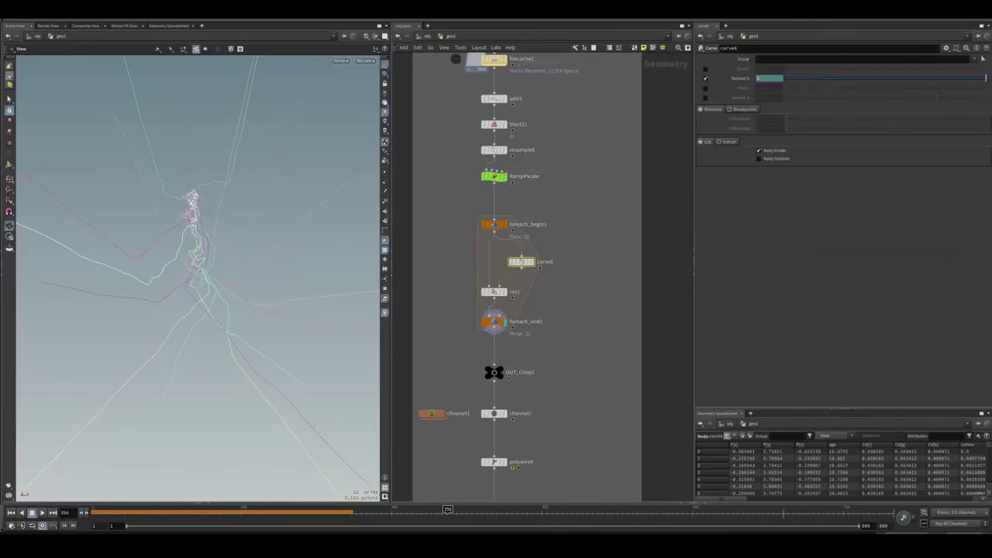
{"action": "left_click_drag", "start_coordinate": [508, 510], "coordinate": [843, 510]}
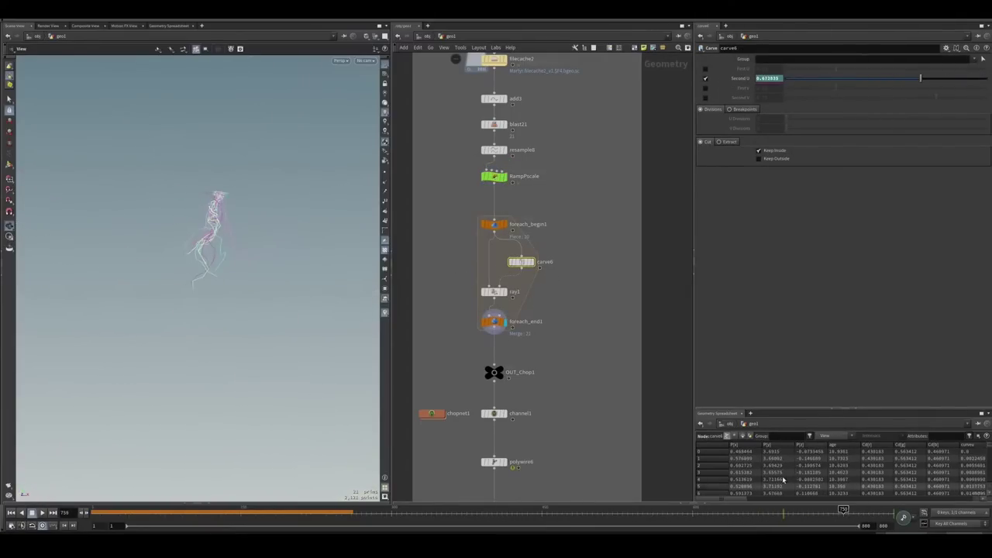
{"action": "left_click_drag", "start_coordinate": [528, 267], "coordinate": [573, 225], "text": "alt"}
{"action": "left_click_drag", "start_coordinate": [843, 510], "coordinate": [869, 510]}
{"action": "key", "text": "Delete"}
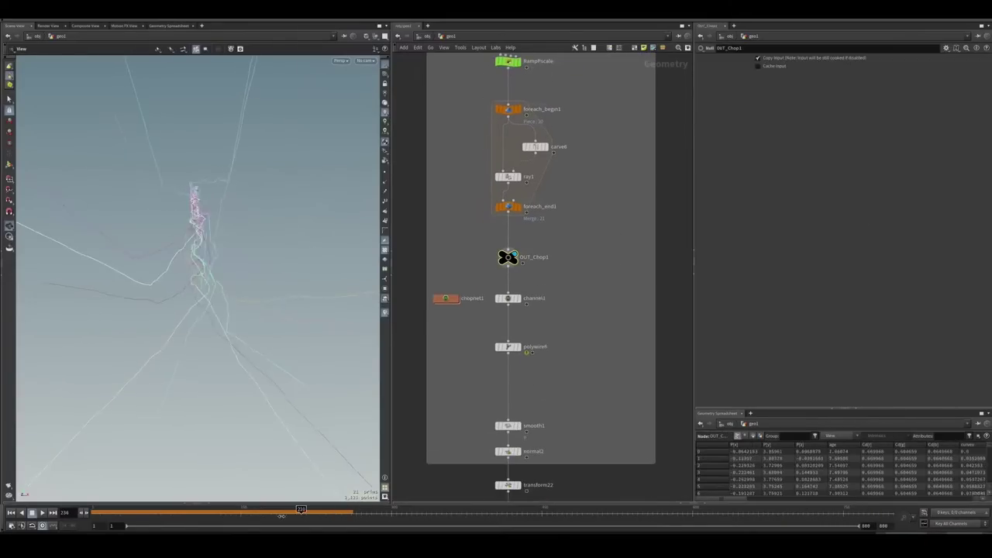
{"action": "key", "text": "Down"}
{"action": "scroll", "coordinate": [575, 324], "scroll_direction": "up", "scroll_amount": 2}
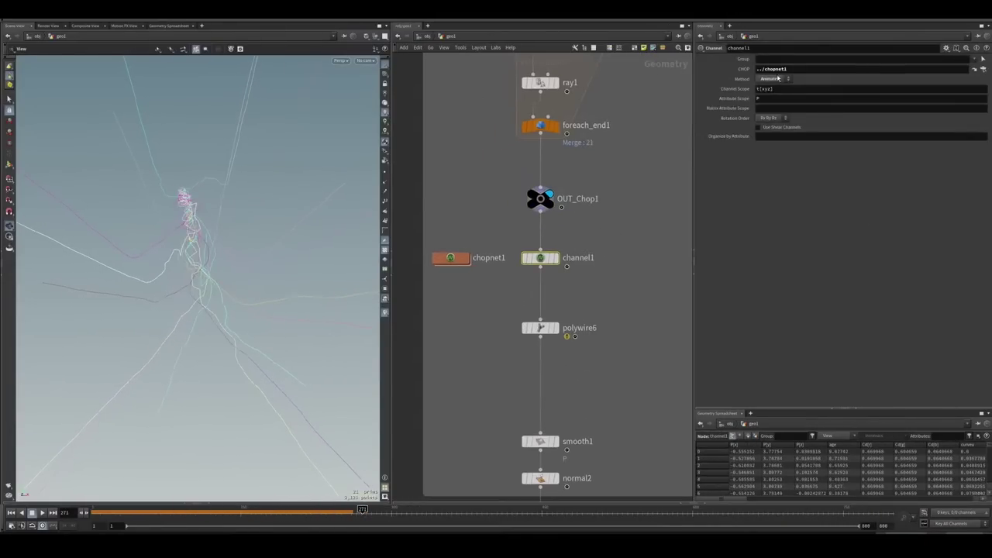
Step: Inspect the chopnet1 smoothing network, then return to the geo1 level
{"action": "double_click", "coordinate": [431, 265]}
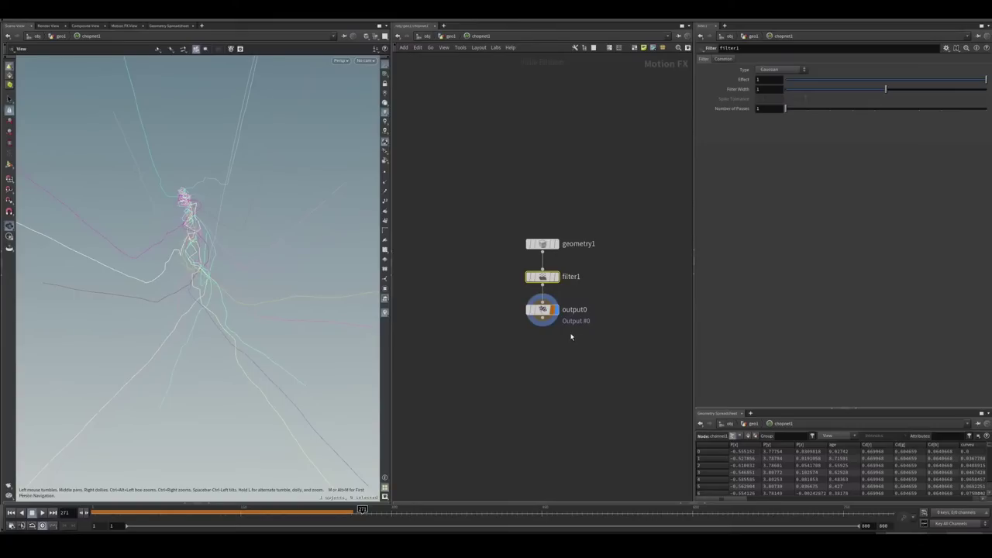
{"action": "key", "text": "Up"}
{"action": "key", "text": "u"}
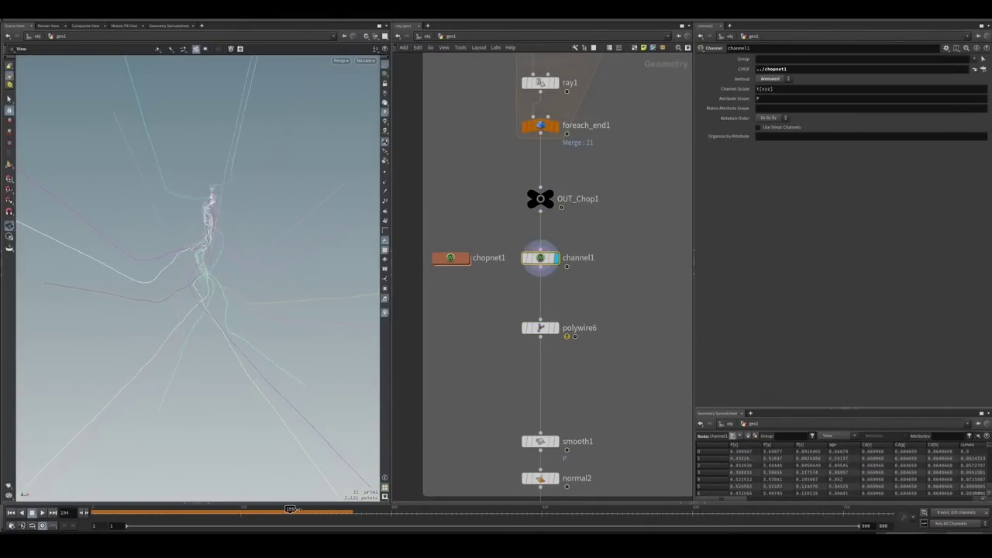
Step: Step the display through polywire6, smooth1, normal2, transform22, retime1, then select the T_Mob VAT ROP
{"action": "key", "text": "Down"}
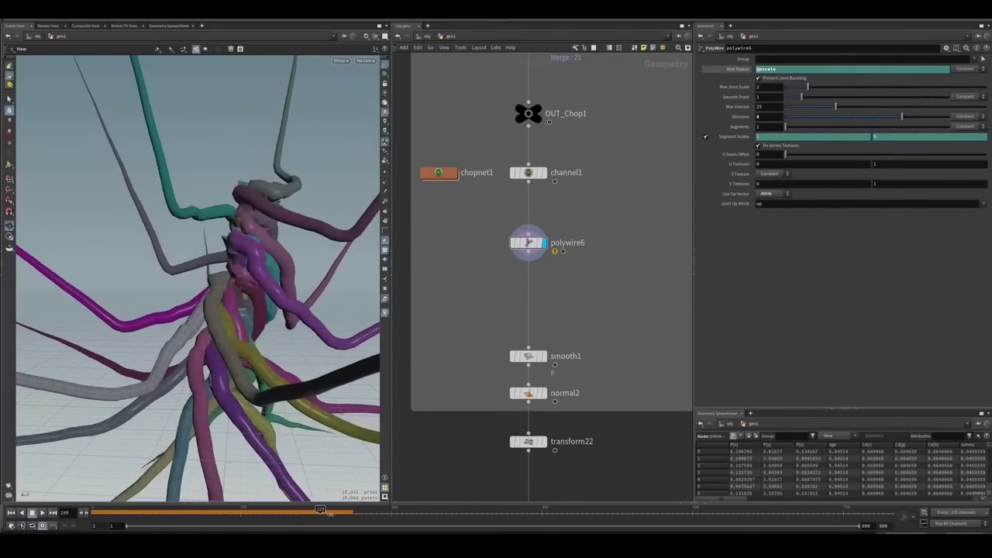
{"action": "key", "text": "Down"}
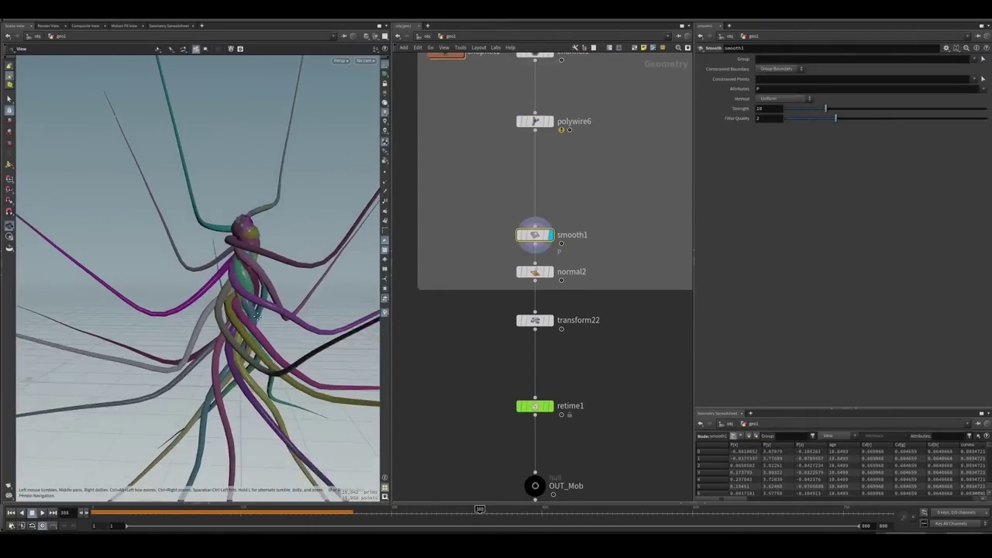
{"action": "key", "text": "Down"}
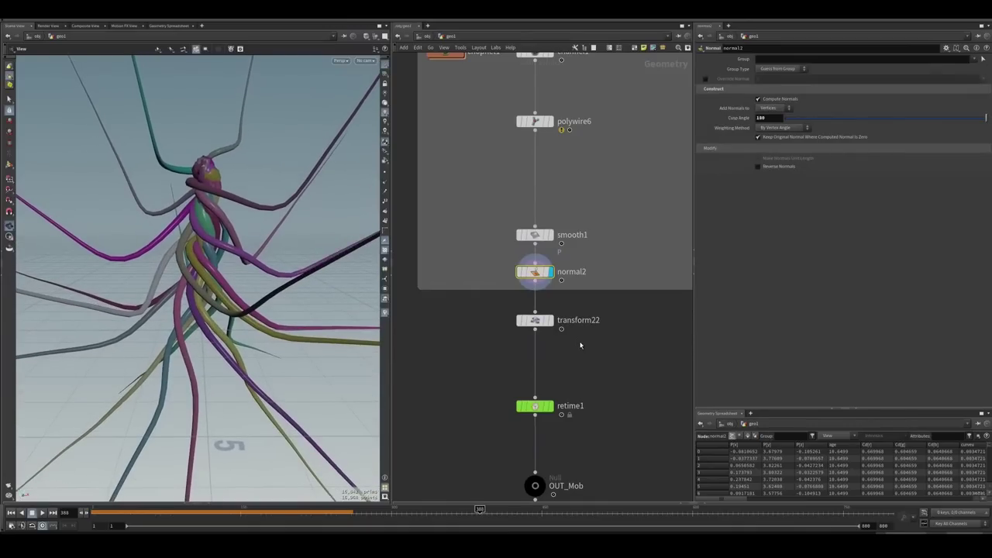
{"action": "key", "text": "Down"}
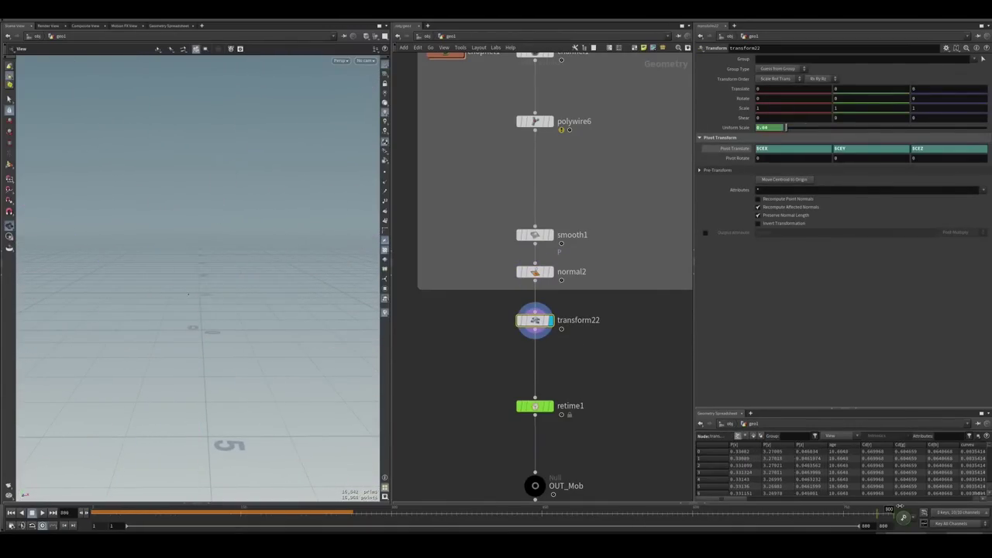
{"action": "key", "text": "Down"}
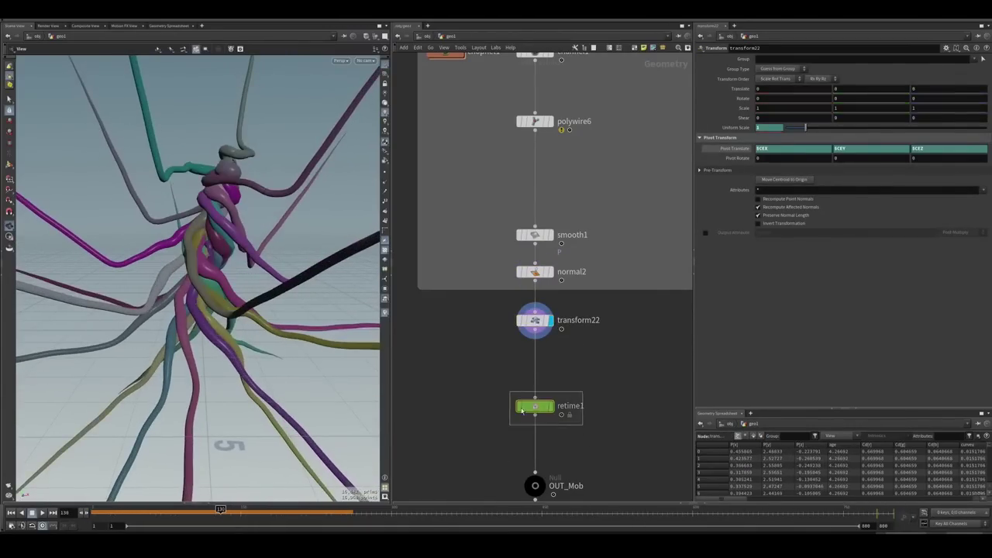
{"action": "middle_click_drag", "start_coordinate": [620, 194], "coordinate": [606, 164]}
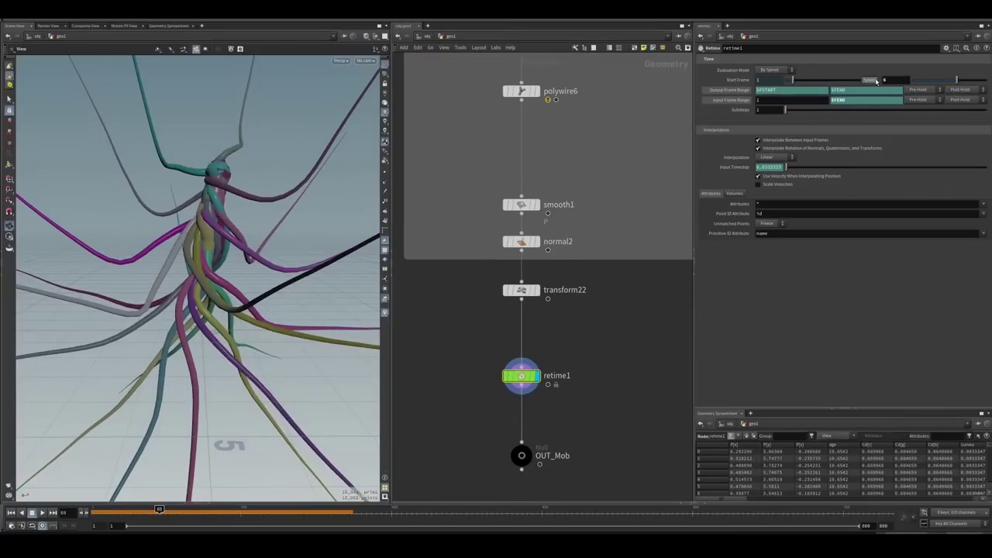
{"action": "key", "text": "Down"}
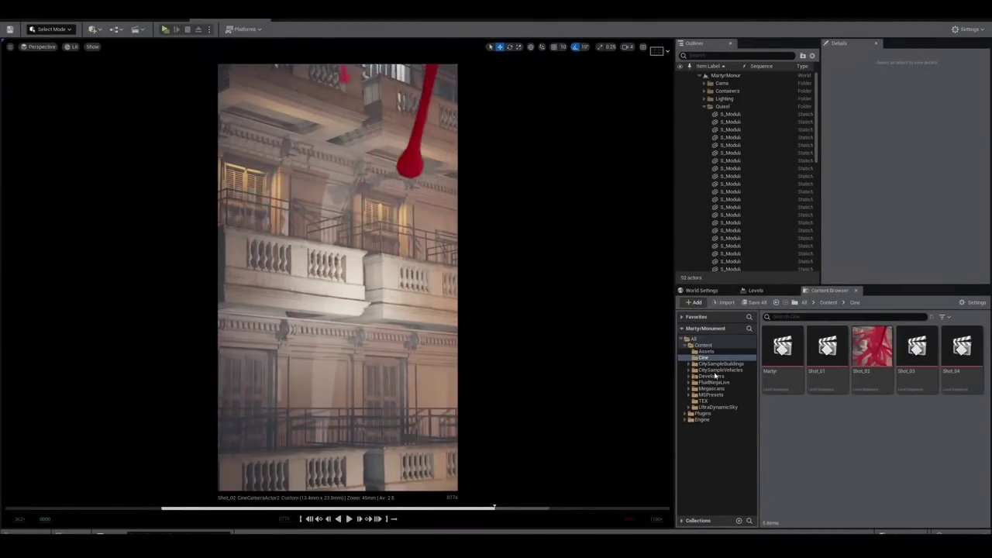
Step: Open SM_Mob from the Assets folder in the Static Mesh editor and orbit the red tendrils
{"action": "left_click", "coordinate": [710, 394]}
{"action": "left_click", "coordinate": [706, 351]}
{"action": "left_click", "coordinate": [868, 377]}
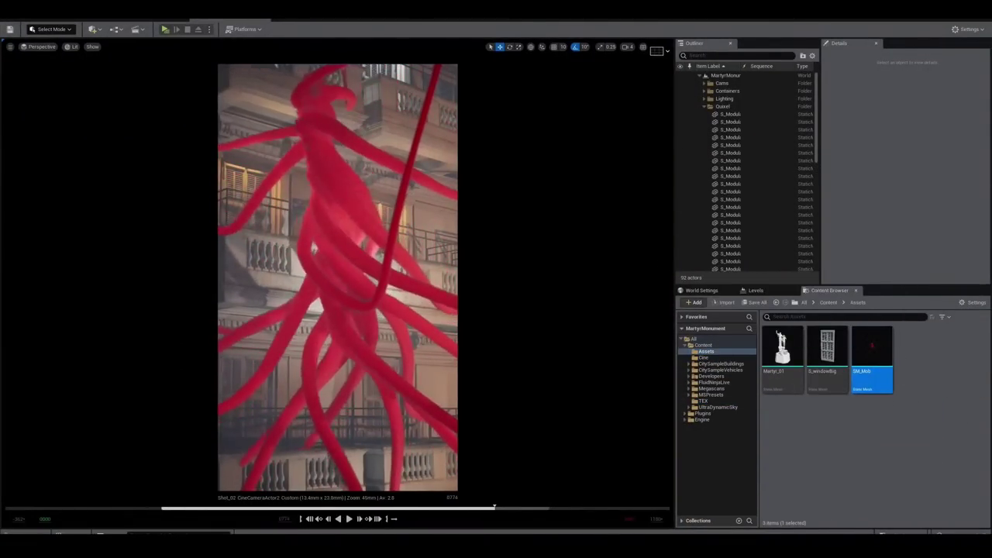
{"action": "double_click", "coordinate": [872, 357]}
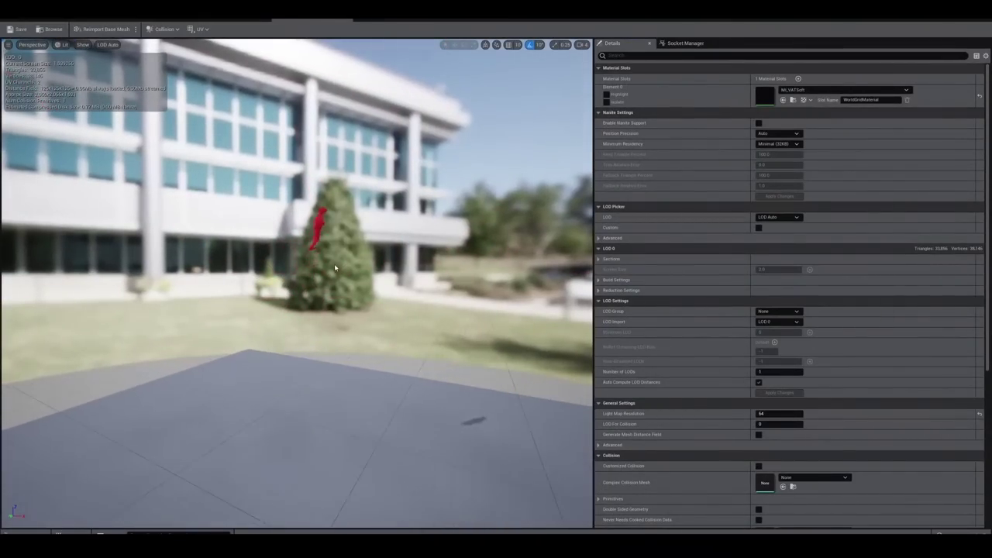
{"action": "mouse_move", "coordinate": [335, 267]}
{"action": "left_mouse_down"}
{"action": "mouse_move", "coordinate": [591, 282]}
{"action": "mouse_move", "coordinate": [338, 274]}
{"action": "left_mouse_up"}
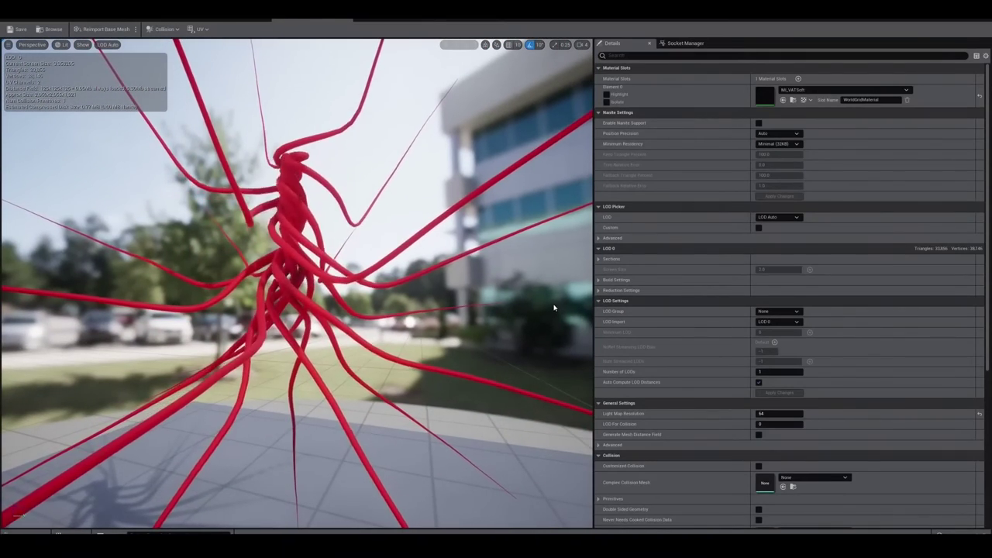